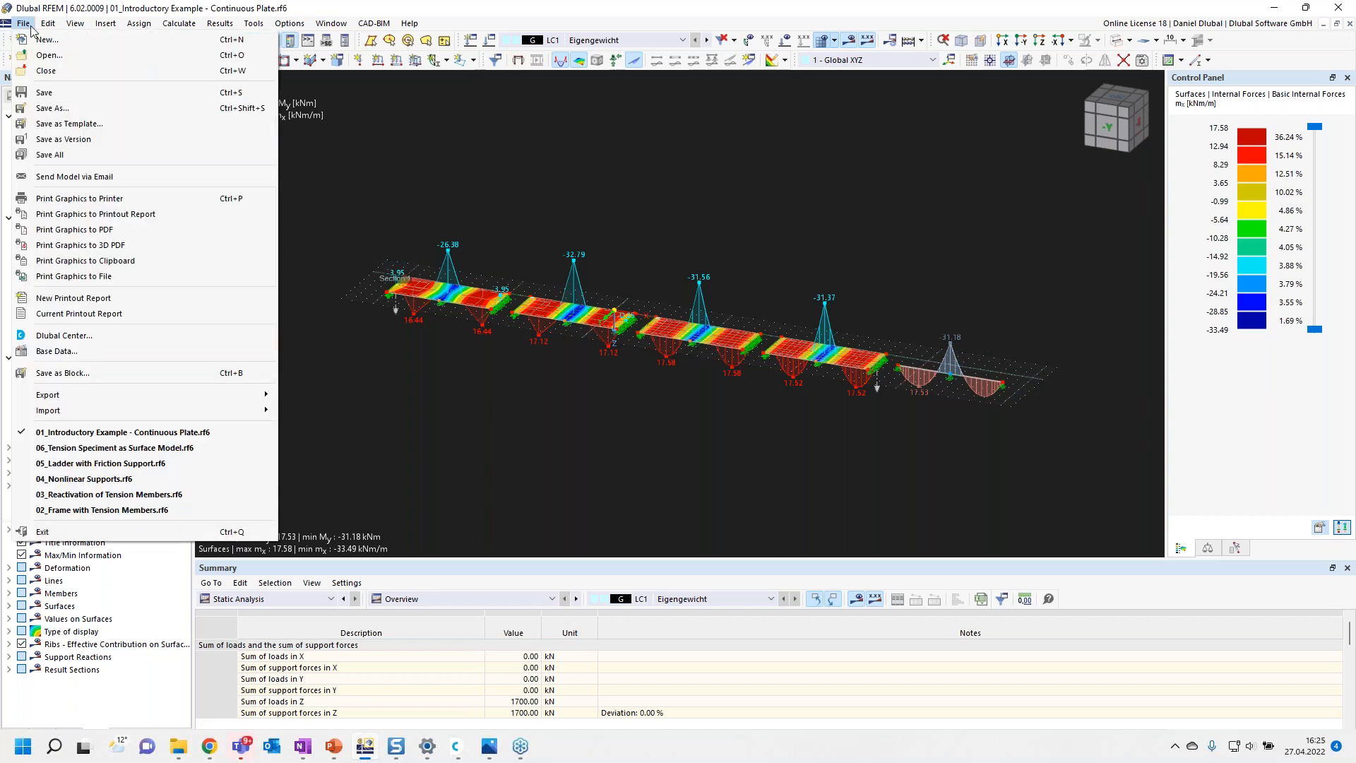
# Step: Start a new model so that its base data can be entered
pyautogui.moveTo(24, 23)
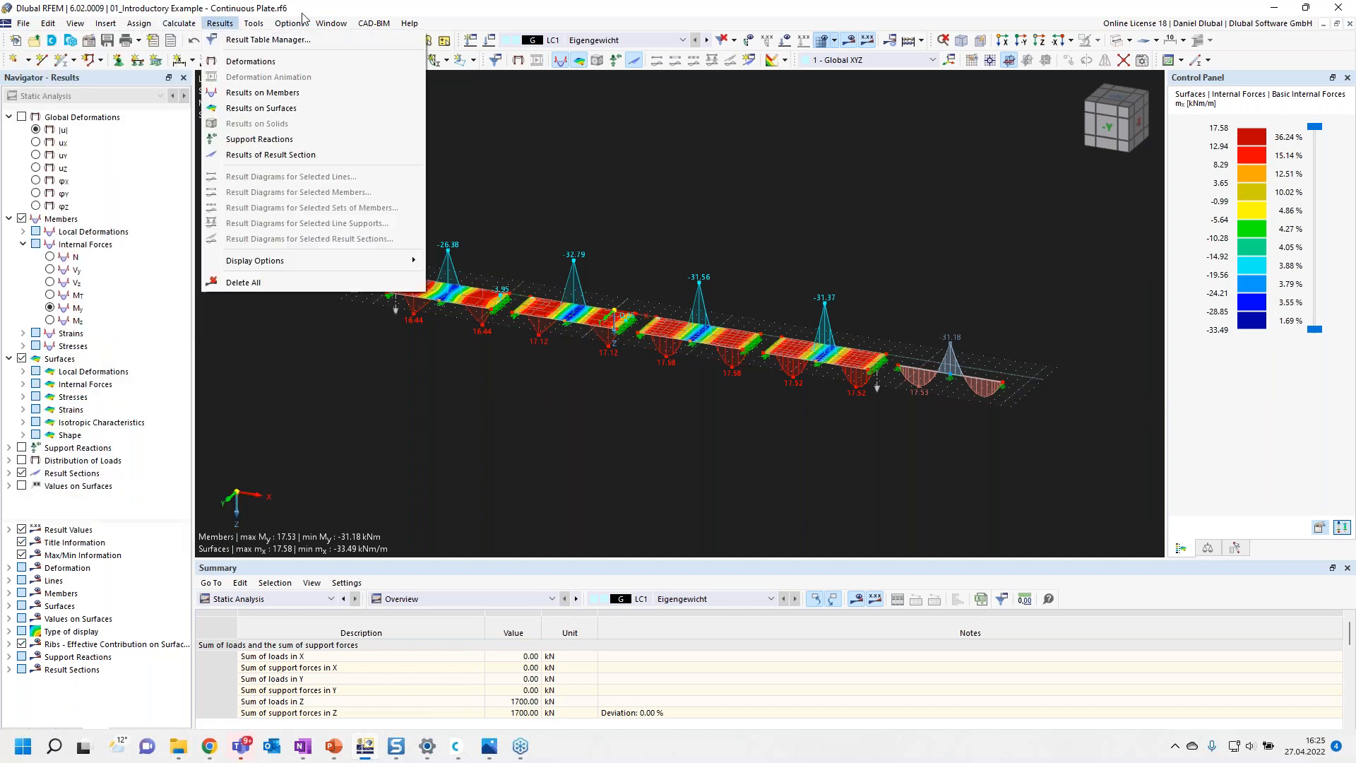
pyautogui.click(218, 24)
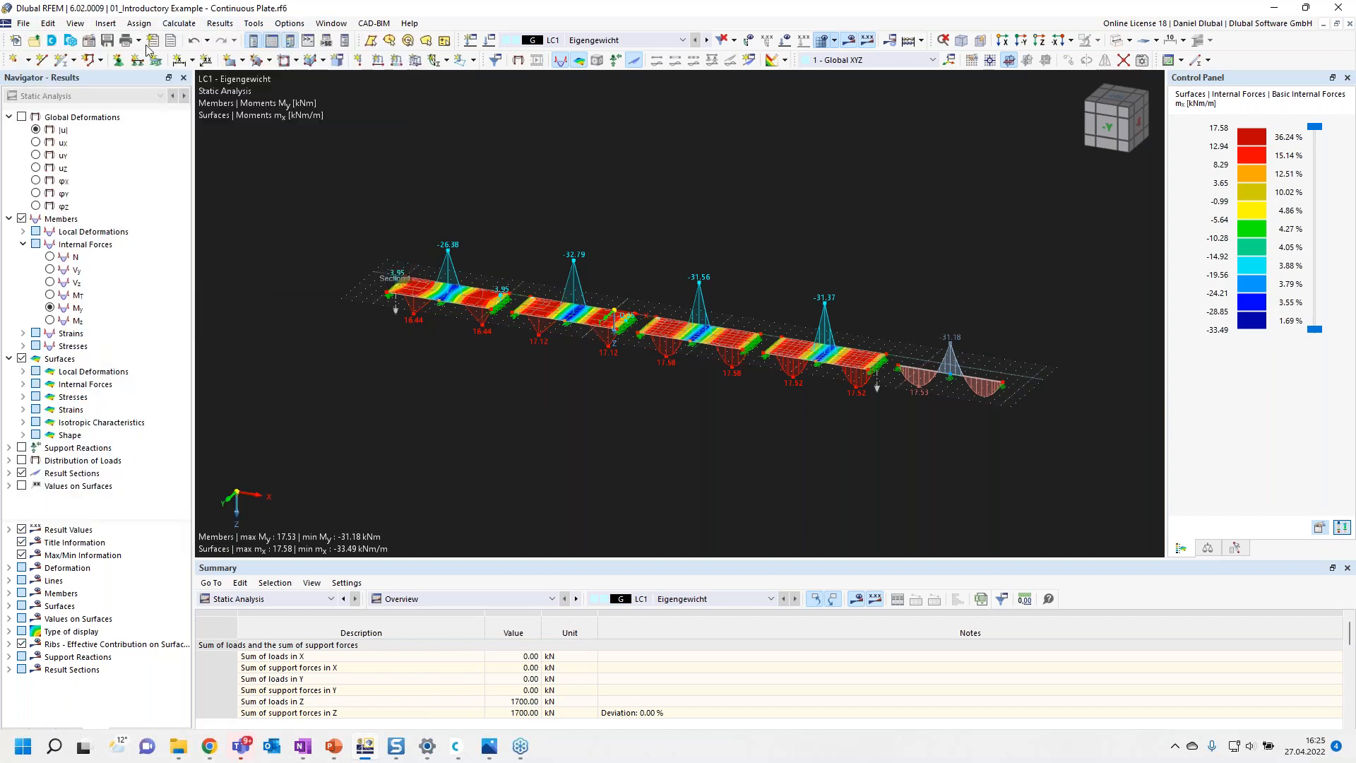
pyautogui.click(15, 41)
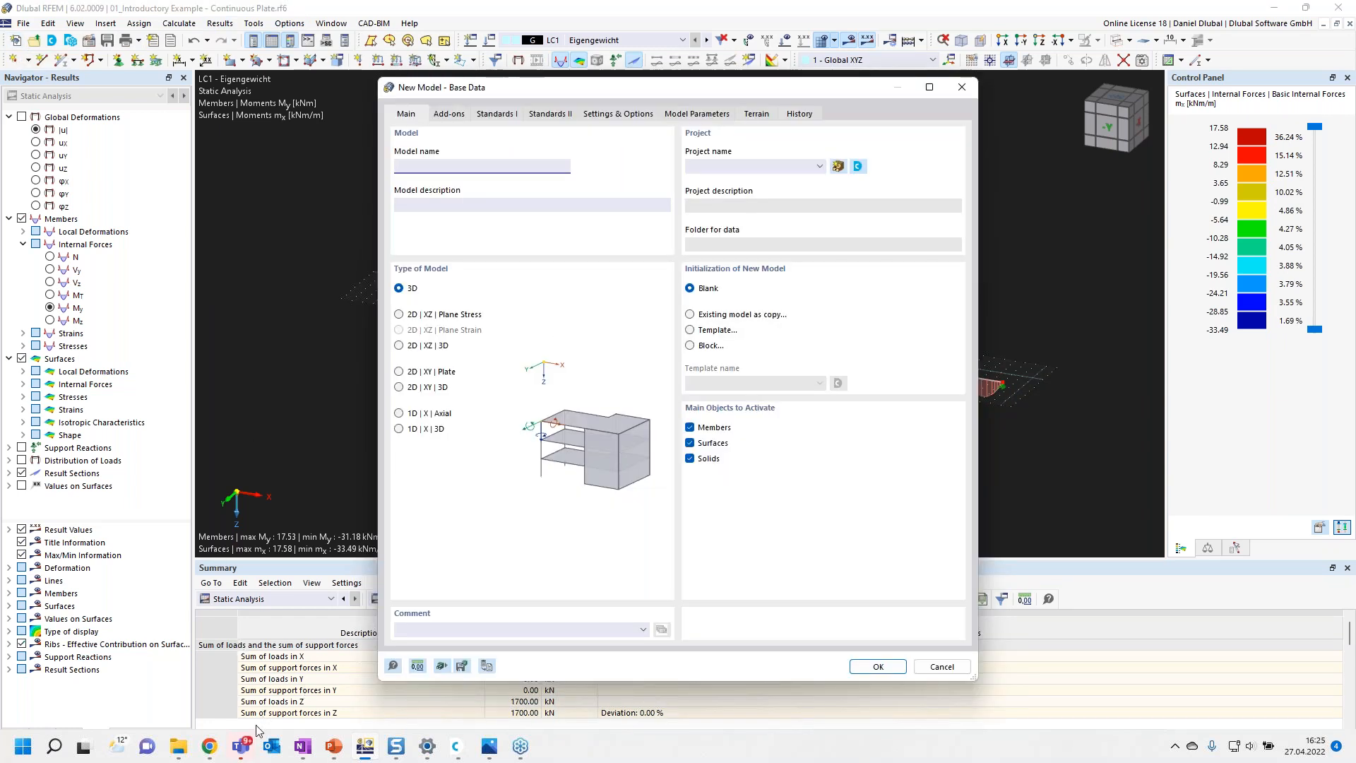
# Step: Quit Microsoft Teams, which is running in the background
pyautogui.moveTo(244, 750)
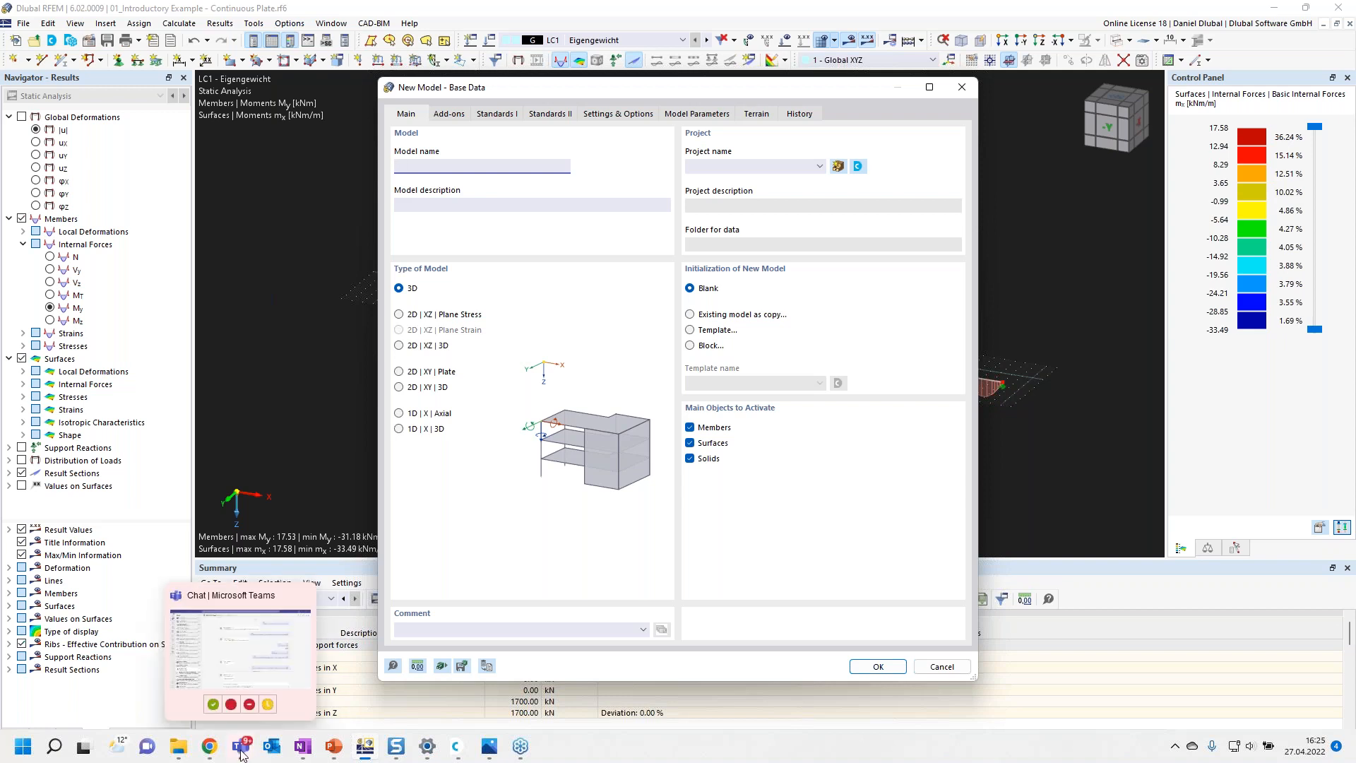
pyautogui.click(1181, 746)
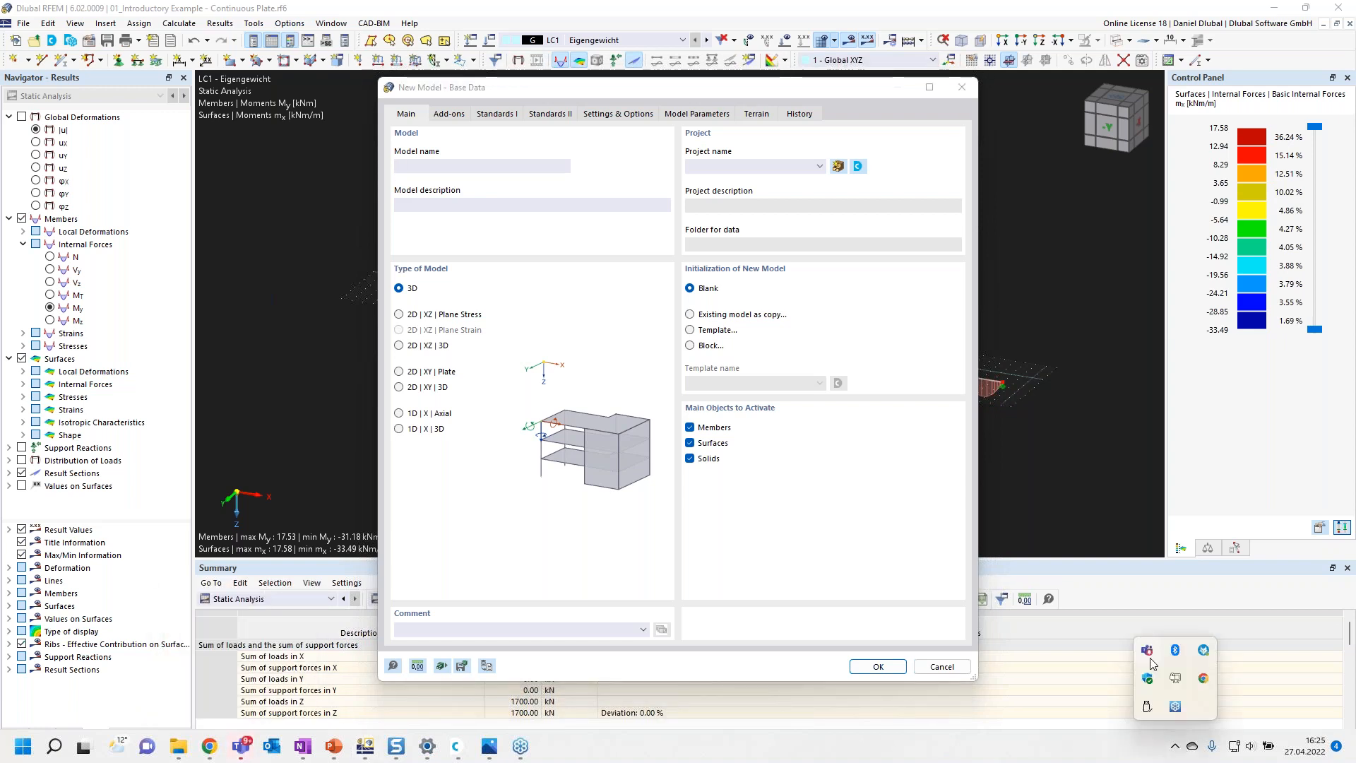
pyautogui.click(1149, 655)
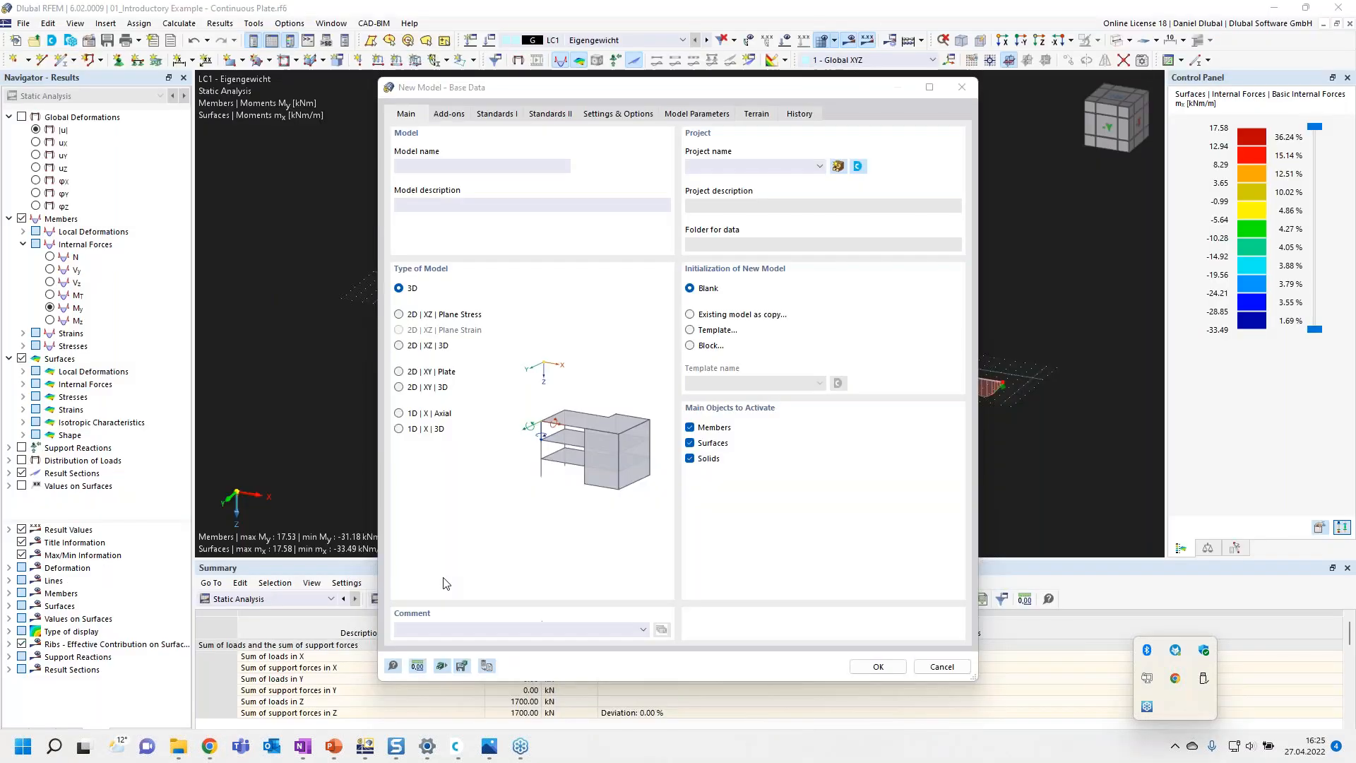
# Step: Create the blank model named "Continuous Plate" with the model type 2D | XY | Plate
pyautogui.moveTo(499, 91); pyautogui.dragTo(489, 80)
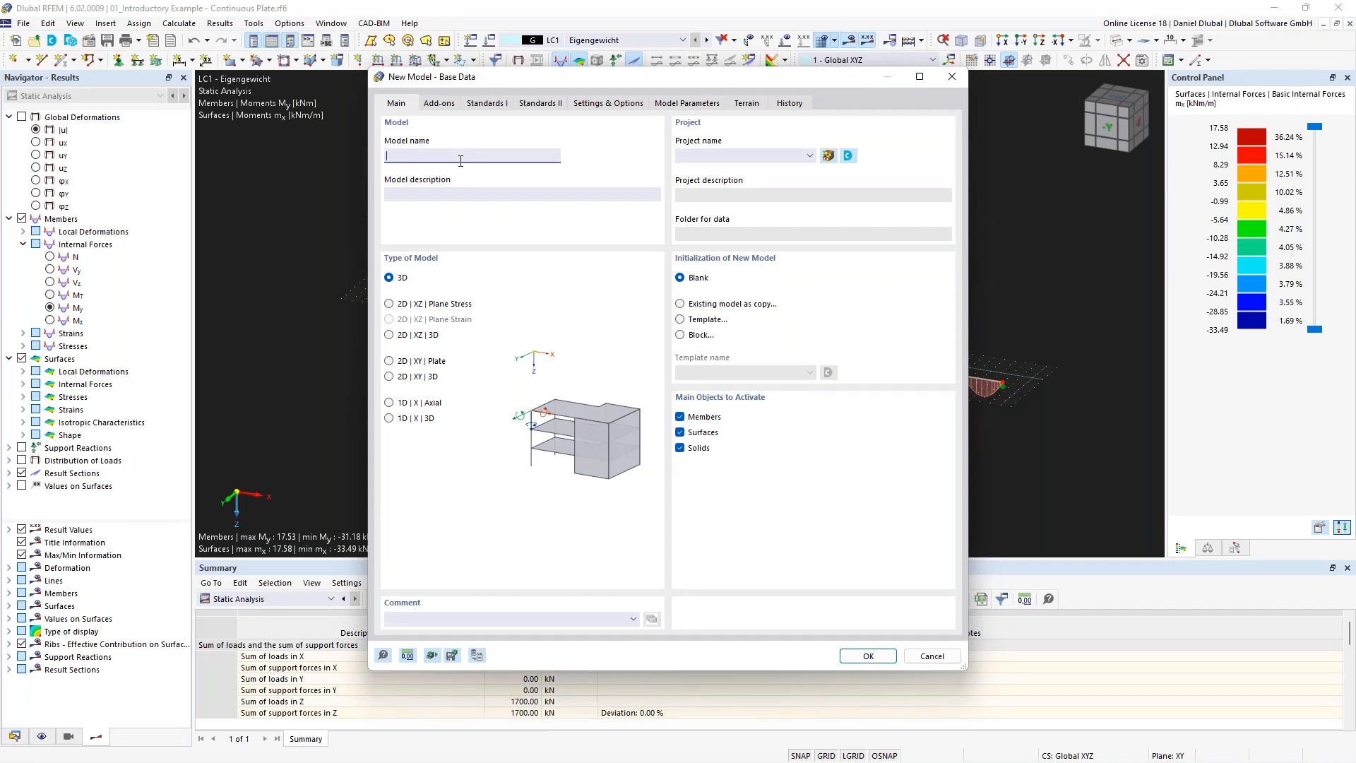
pyautogui.write('ontinuous Plate')
pyautogui.click(413, 365)
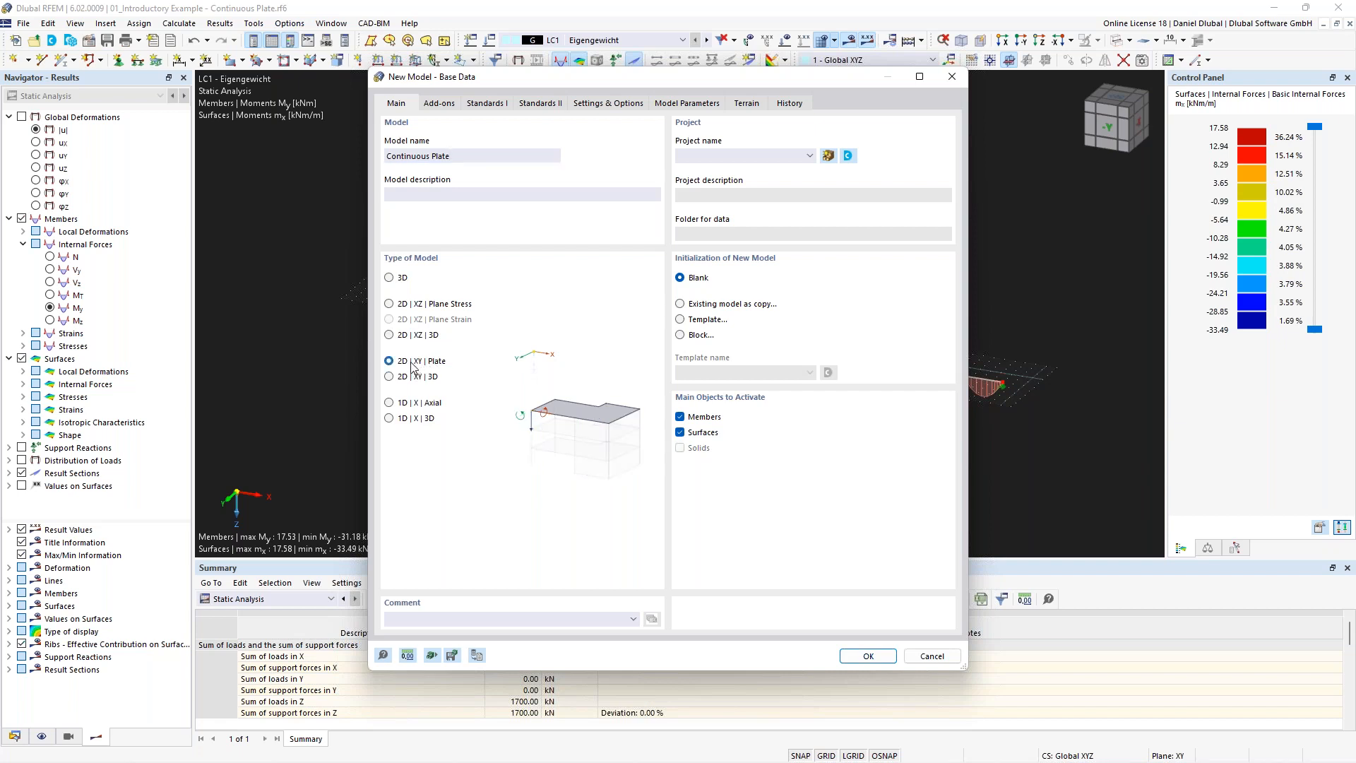
pyautogui.click(733, 156)
pyautogui.click(734, 156)
pyautogui.click(857, 658)
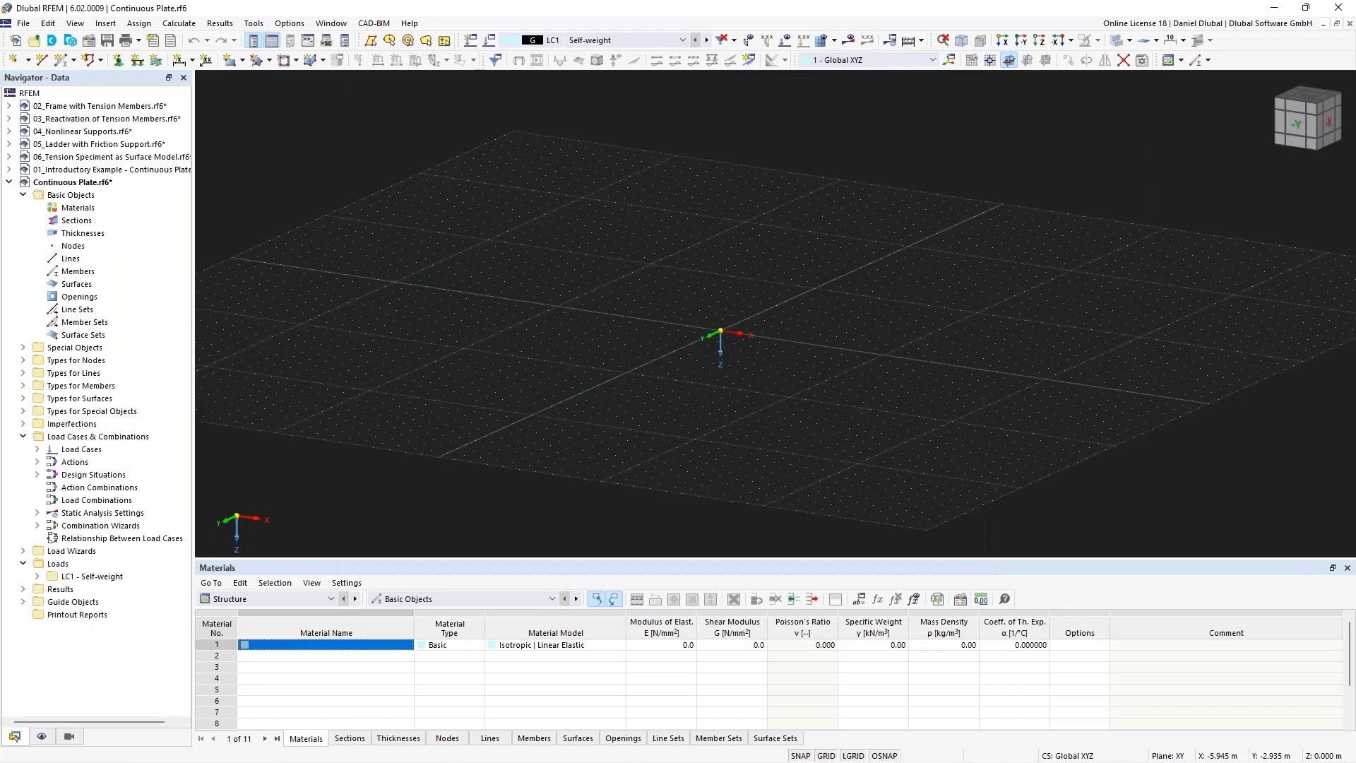
# Step: Load the white background defaults in the display properties and apply them to the model
pyautogui.scroll(-3, 634, 305)
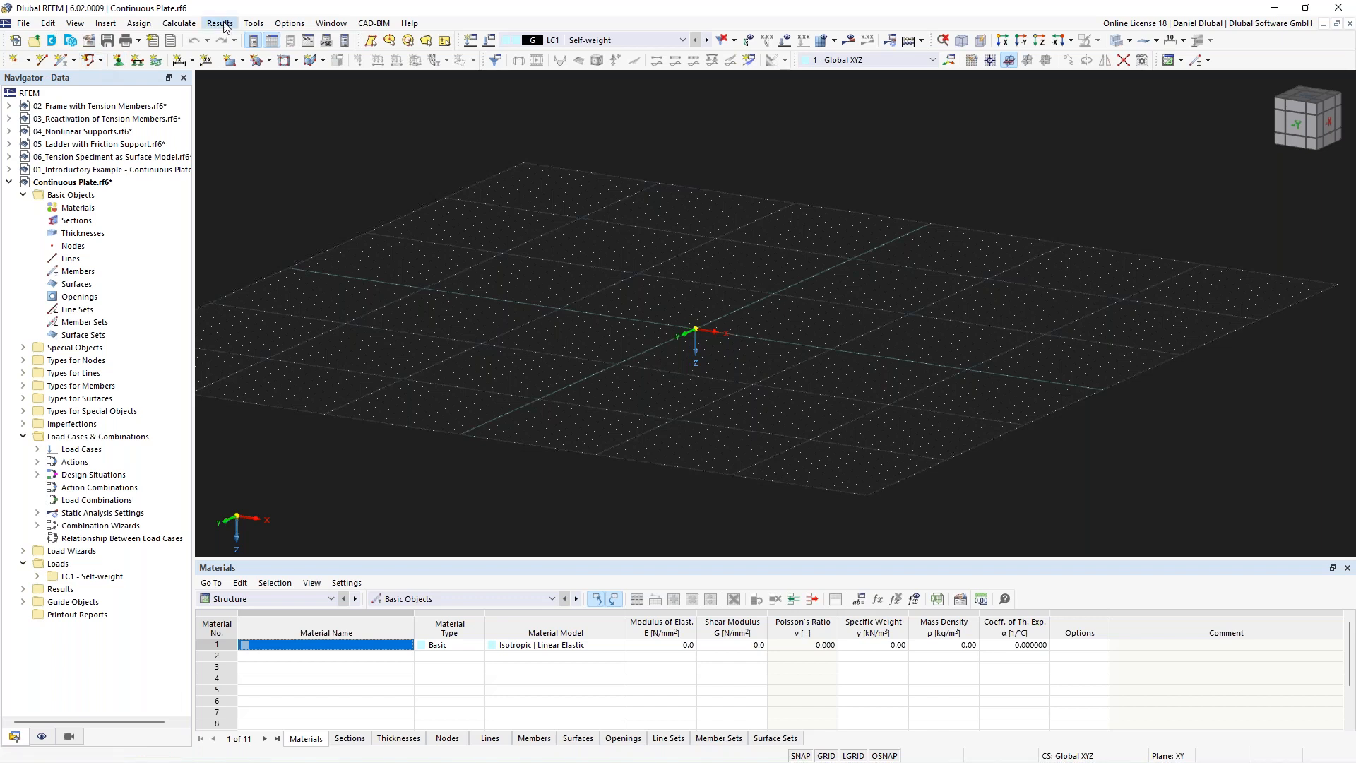
pyautogui.click(79, 25)
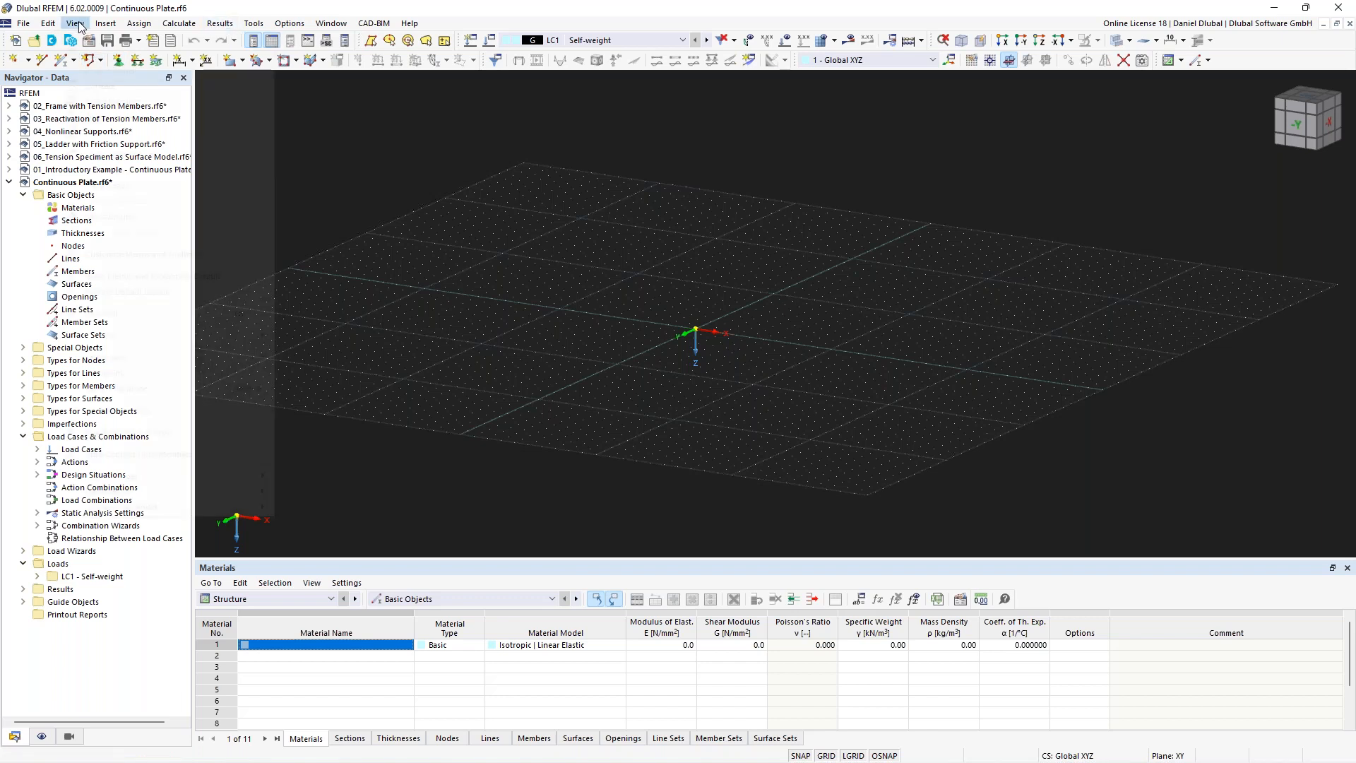
pyautogui.click(290, 23)
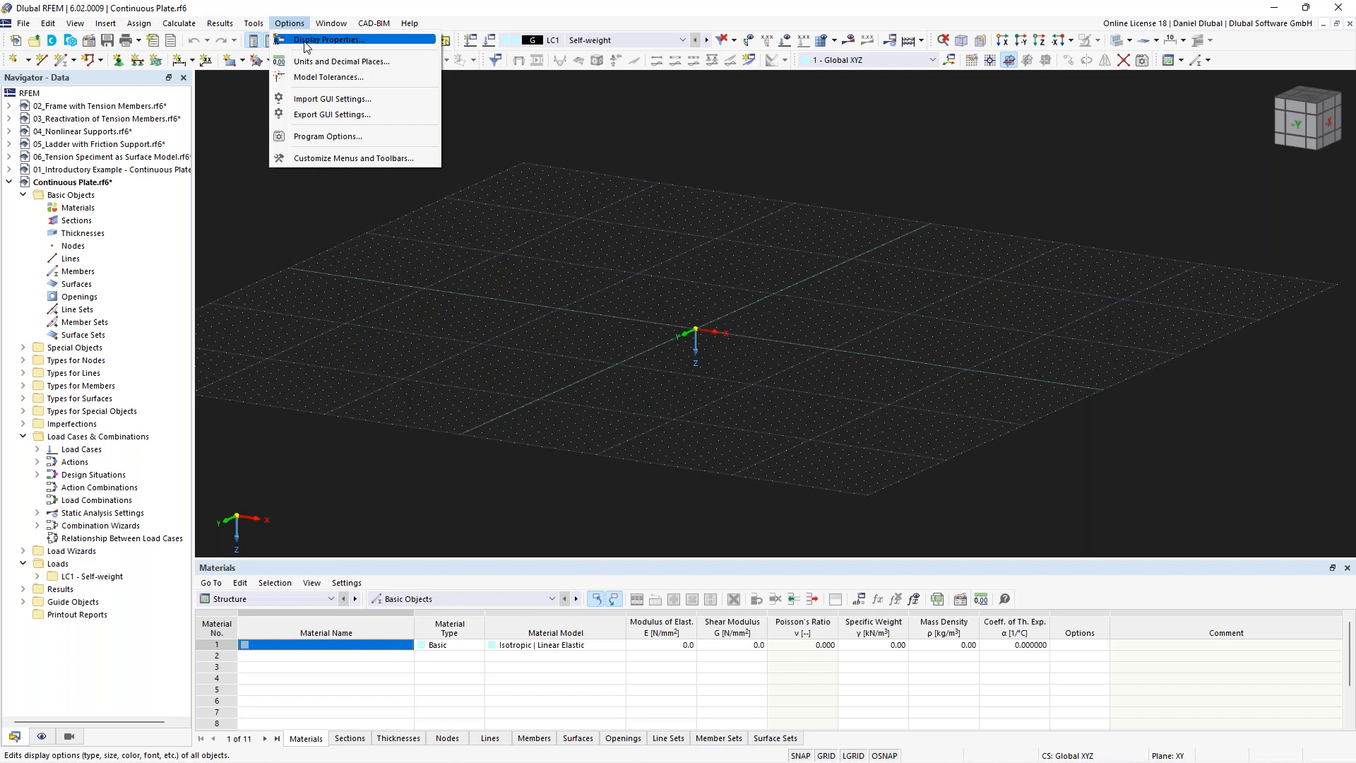
pyautogui.click(305, 41)
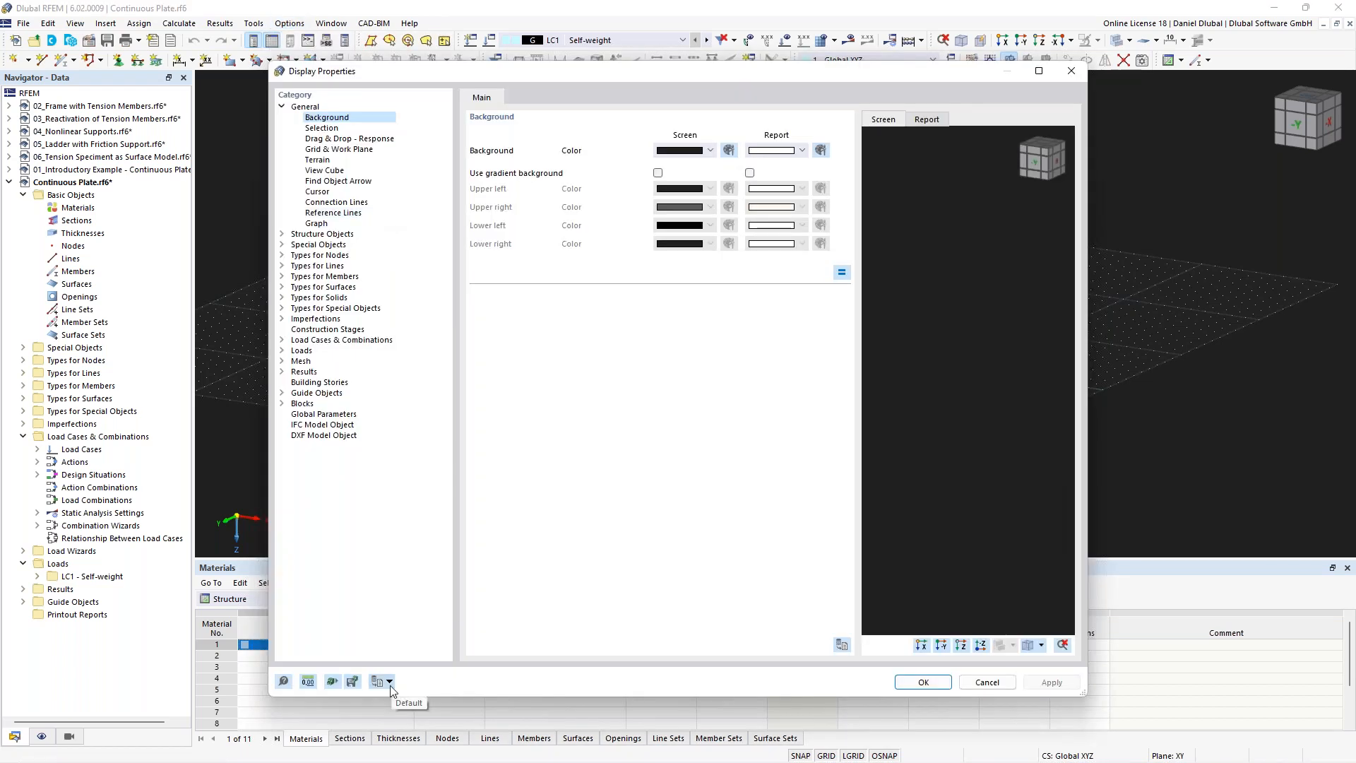
pyautogui.click(390, 683)
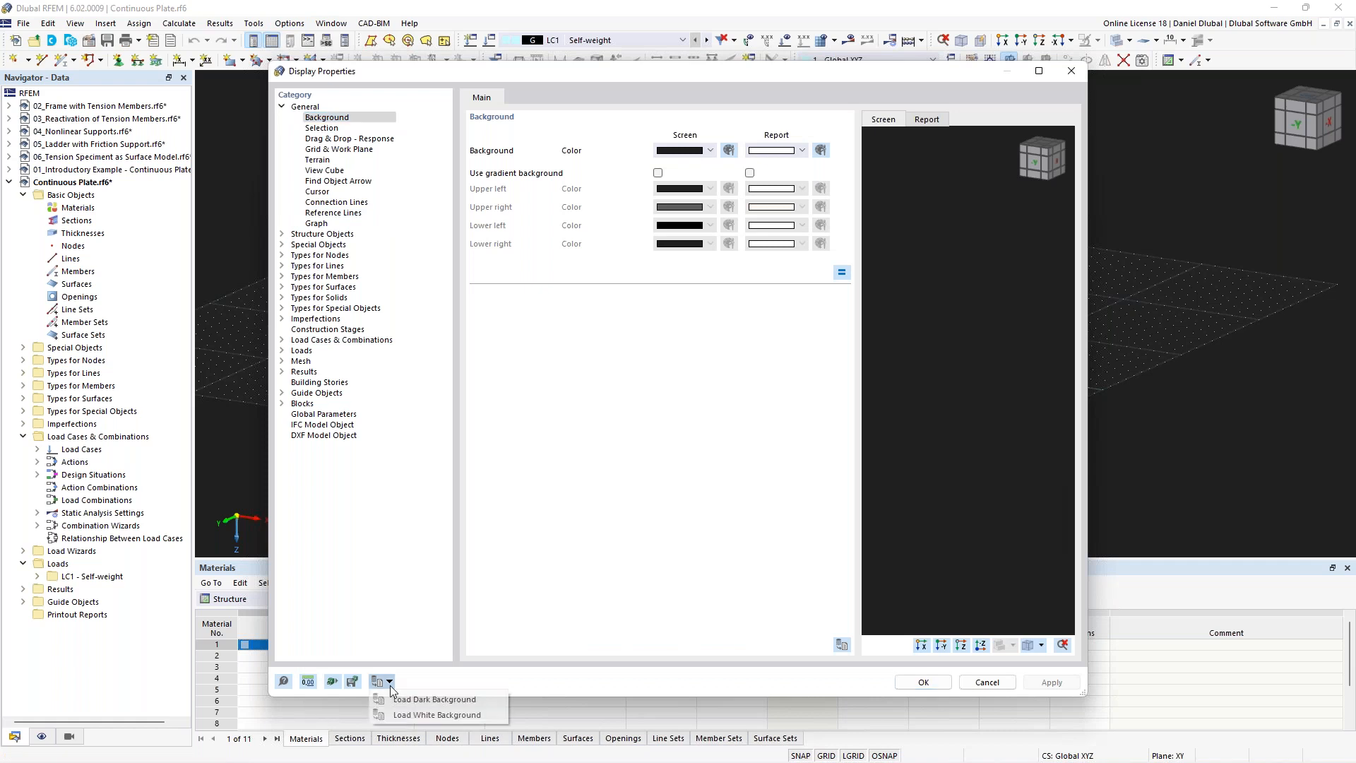
pyautogui.click(416, 716)
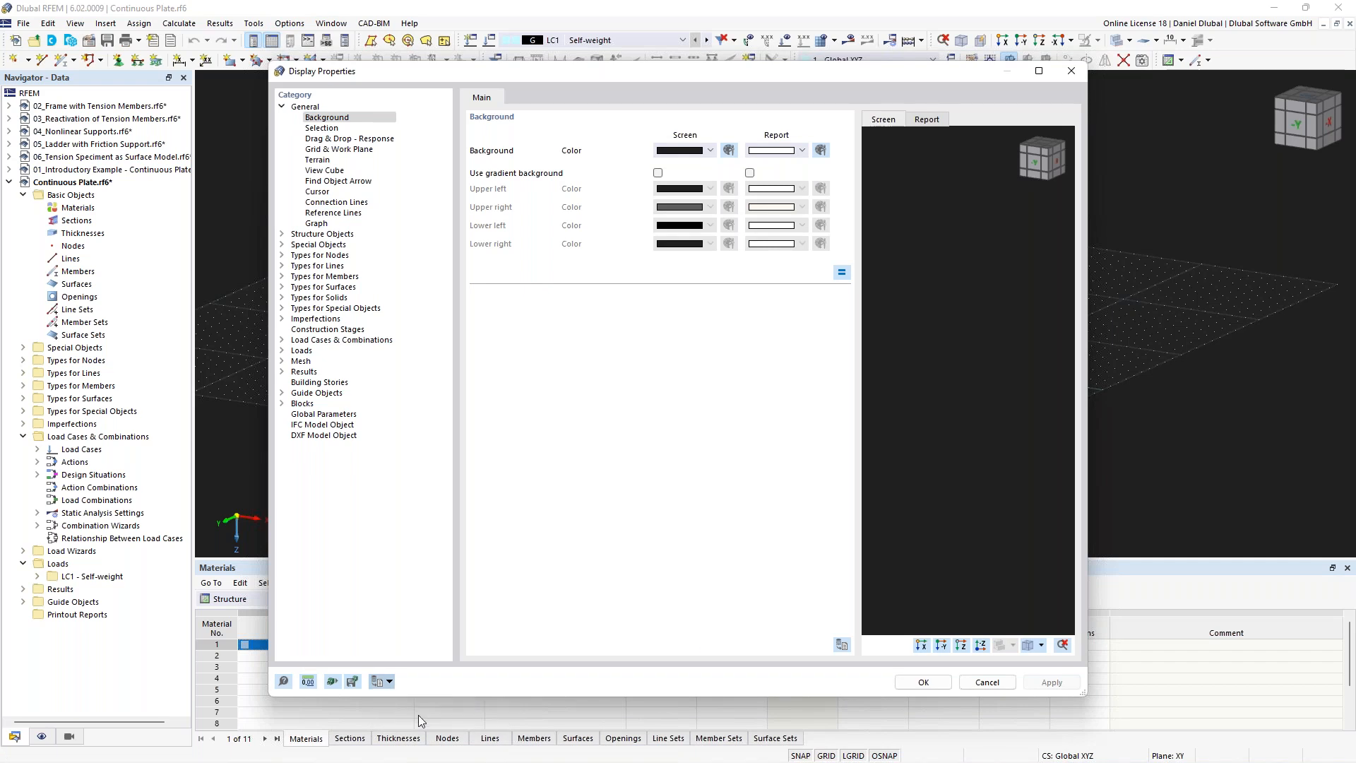
pyautogui.click(938, 686)
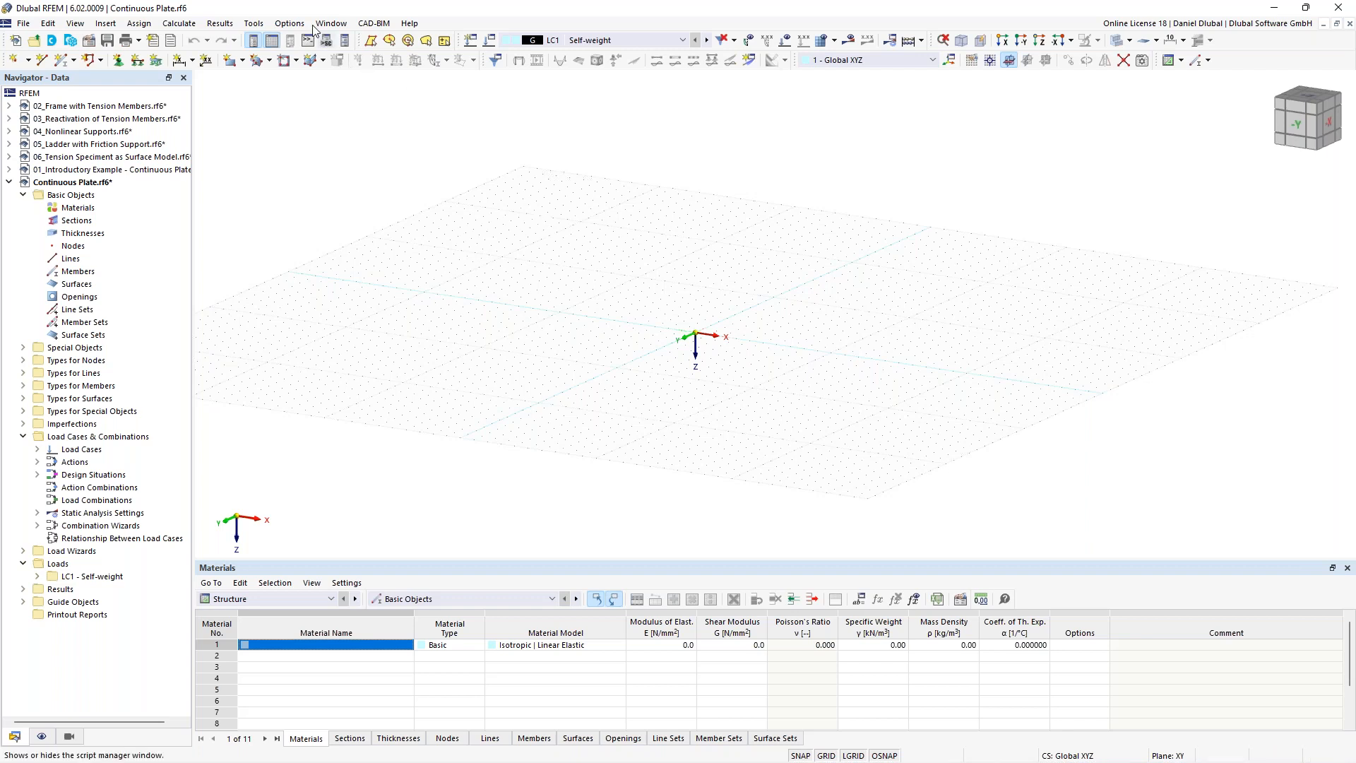
# Step: Examine the available program languages in the program options and settings, keeping the current language
pyautogui.click(285, 25)
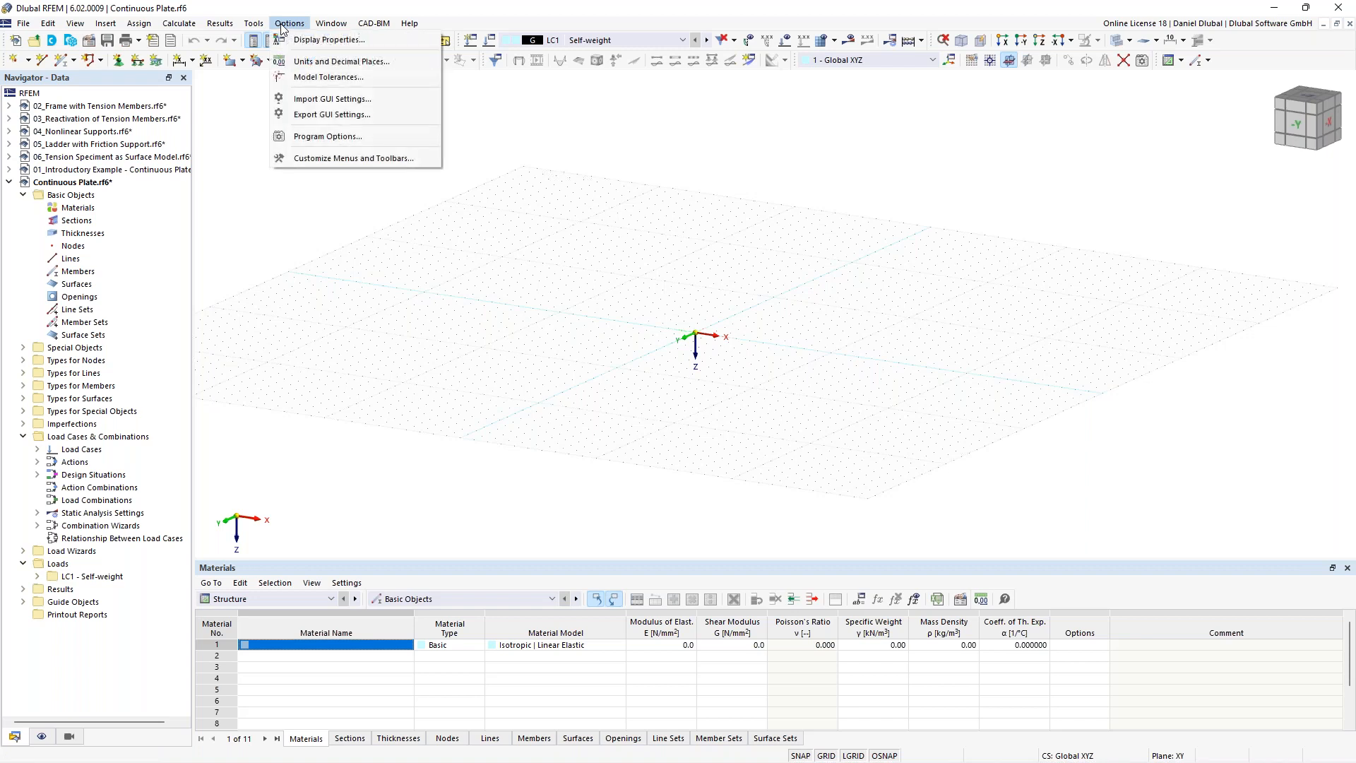
pyautogui.click(335, 139)
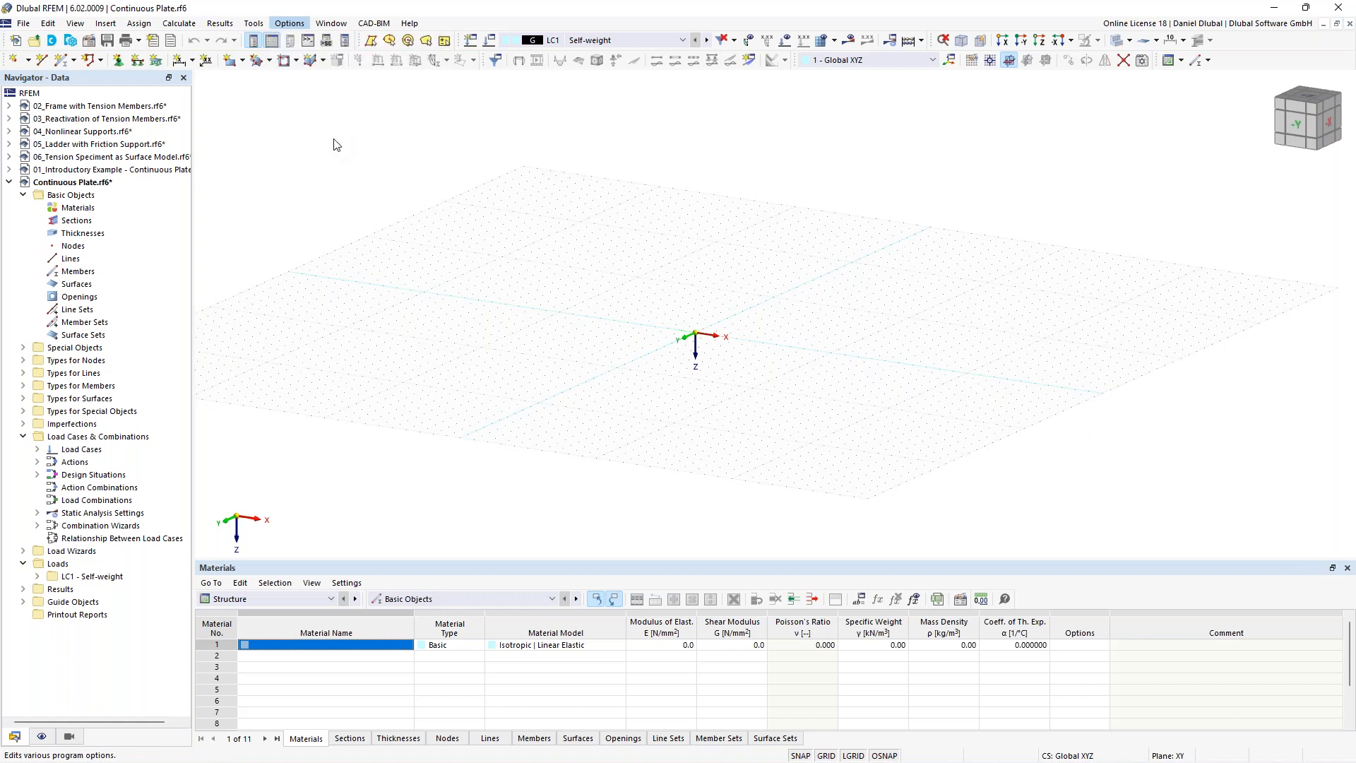
pyautogui.click(472, 173)
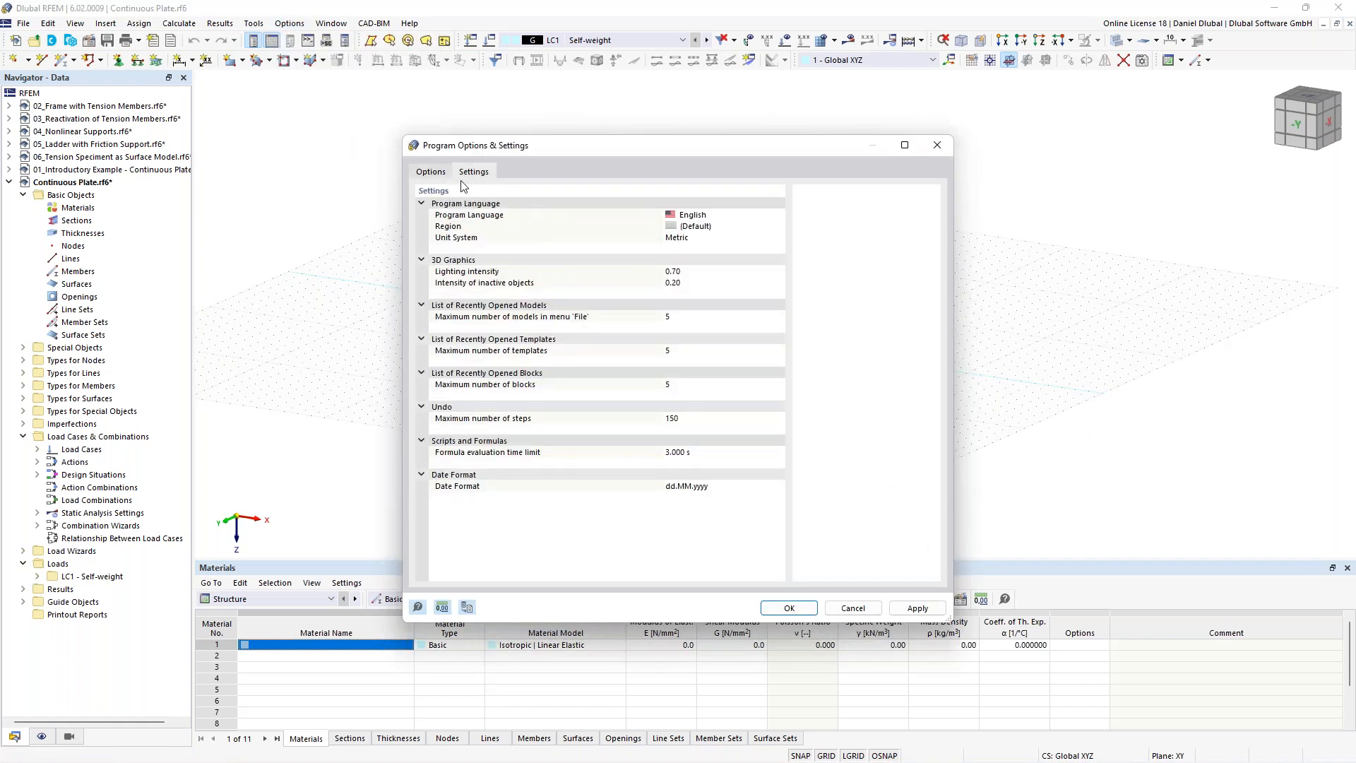
pyautogui.click(715, 216)
pyautogui.click(739, 218)
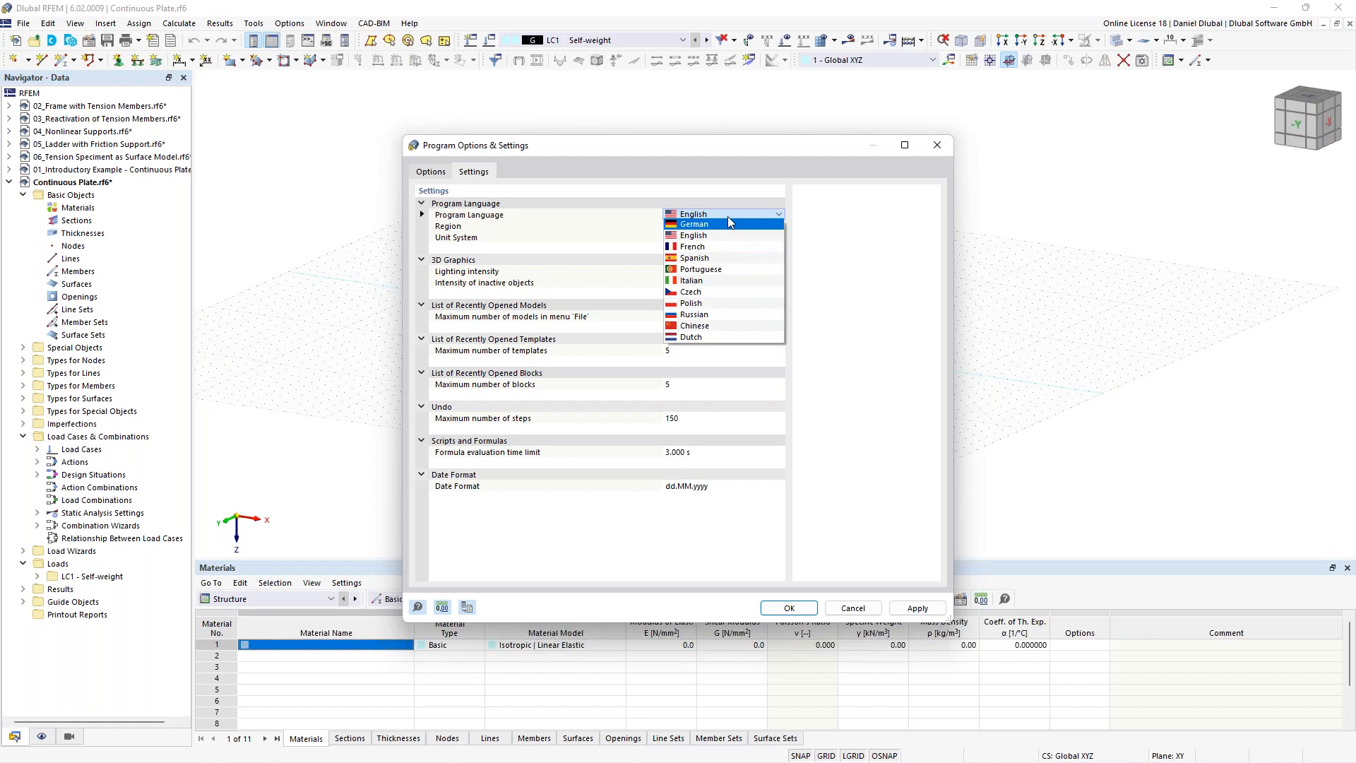
pyautogui.click(657, 227)
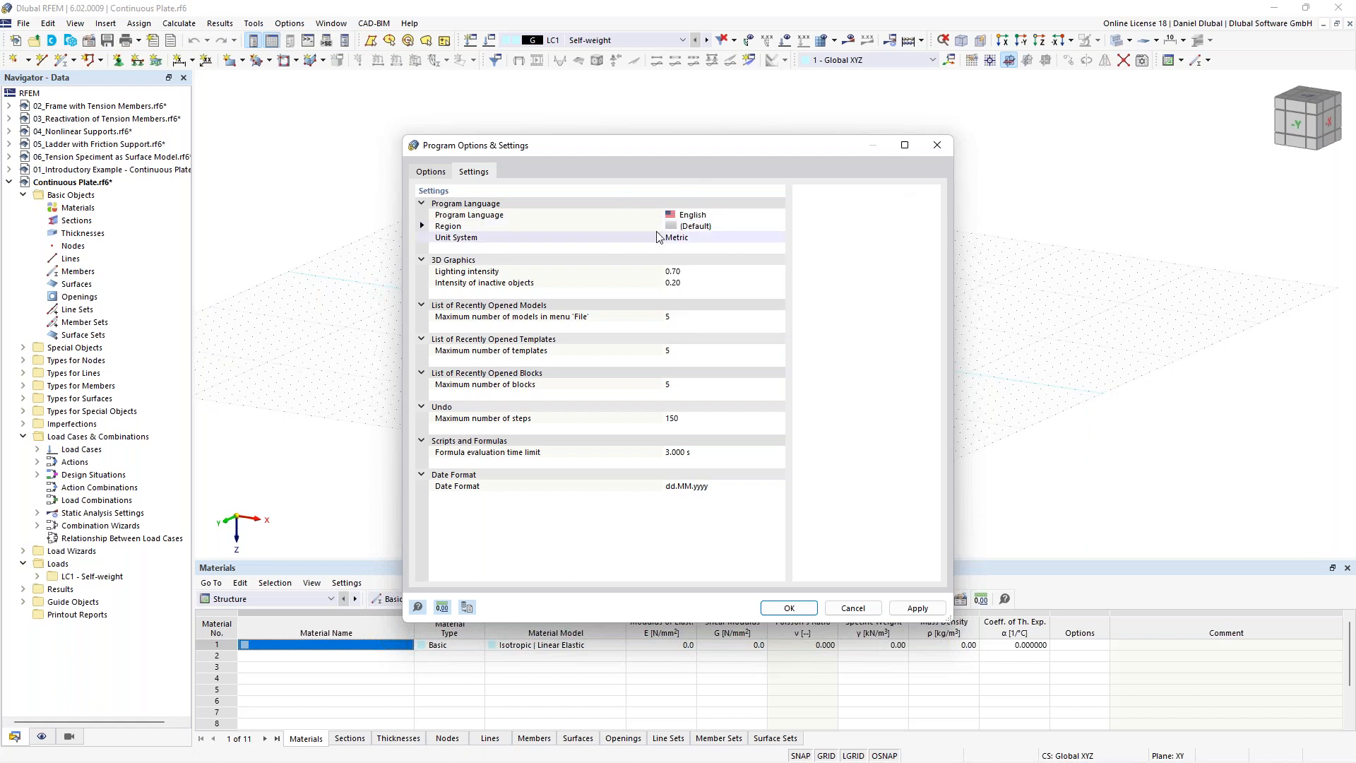
pyautogui.click(757, 216)
pyautogui.click(757, 217)
pyautogui.click(757, 214)
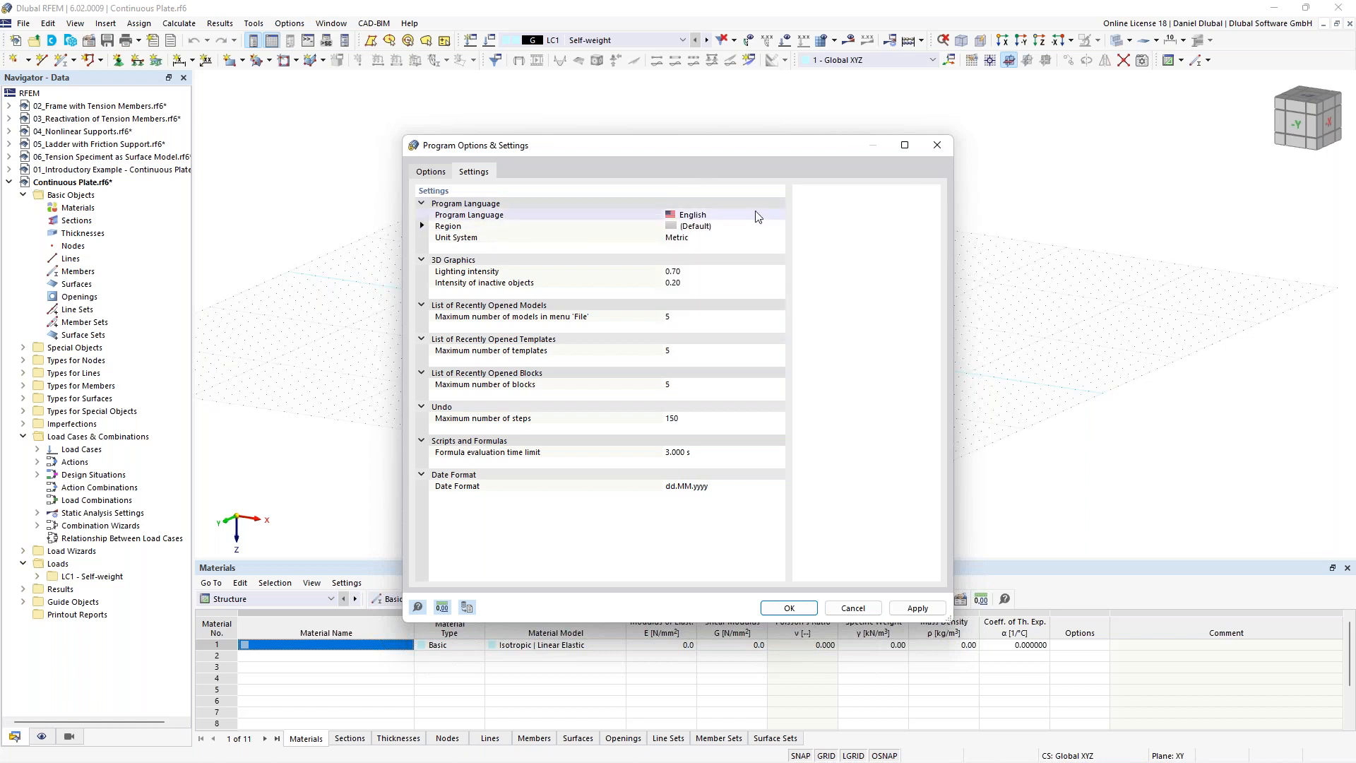
pyautogui.click(938, 147)
# Step: Begin a new rectangular surface and define a new uniform thickness of 300 mm for it
pyautogui.moveTo(666, 315); pyautogui.dragTo(630, 302, button='middle')
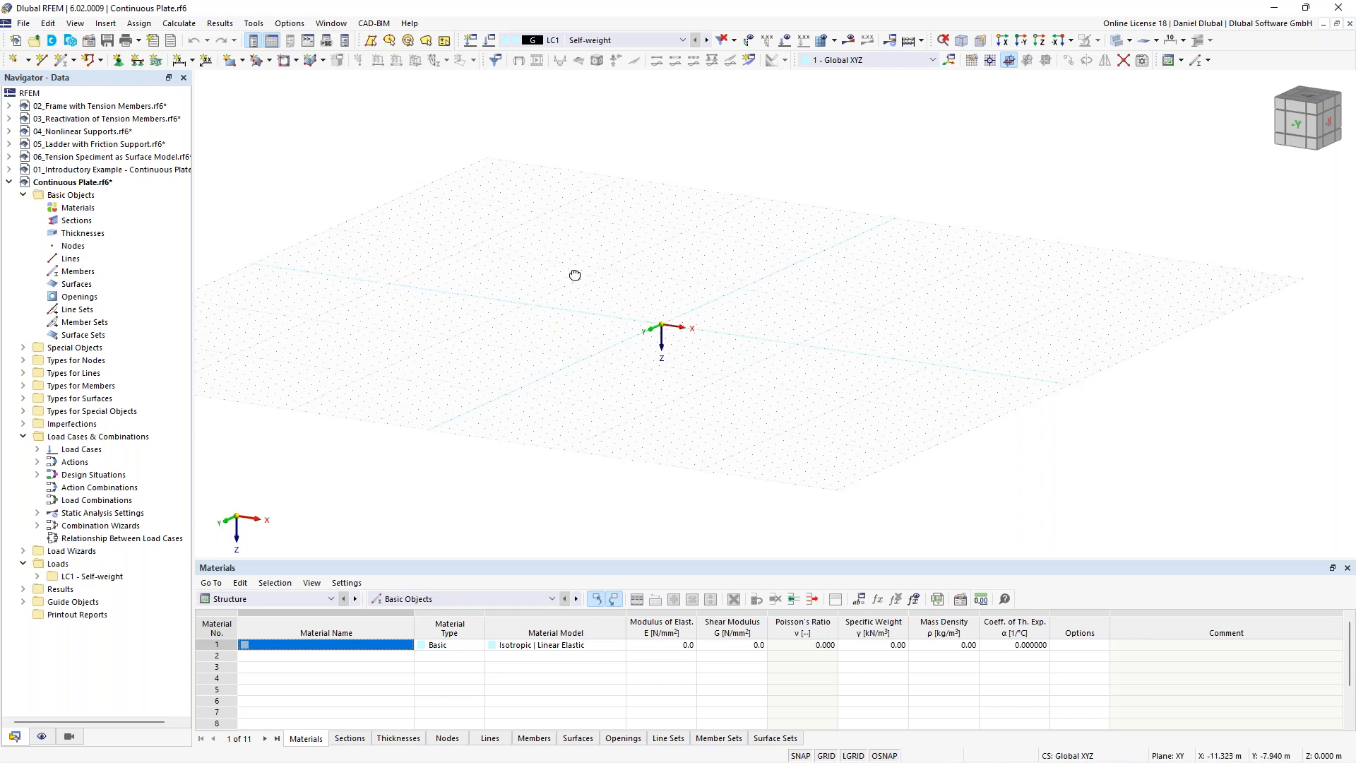
pyautogui.keyDown('ctrl'); pyautogui.moveTo(575, 274); pyautogui.dragTo(593, 277, button='middle'); pyautogui.keyUp('ctrl')
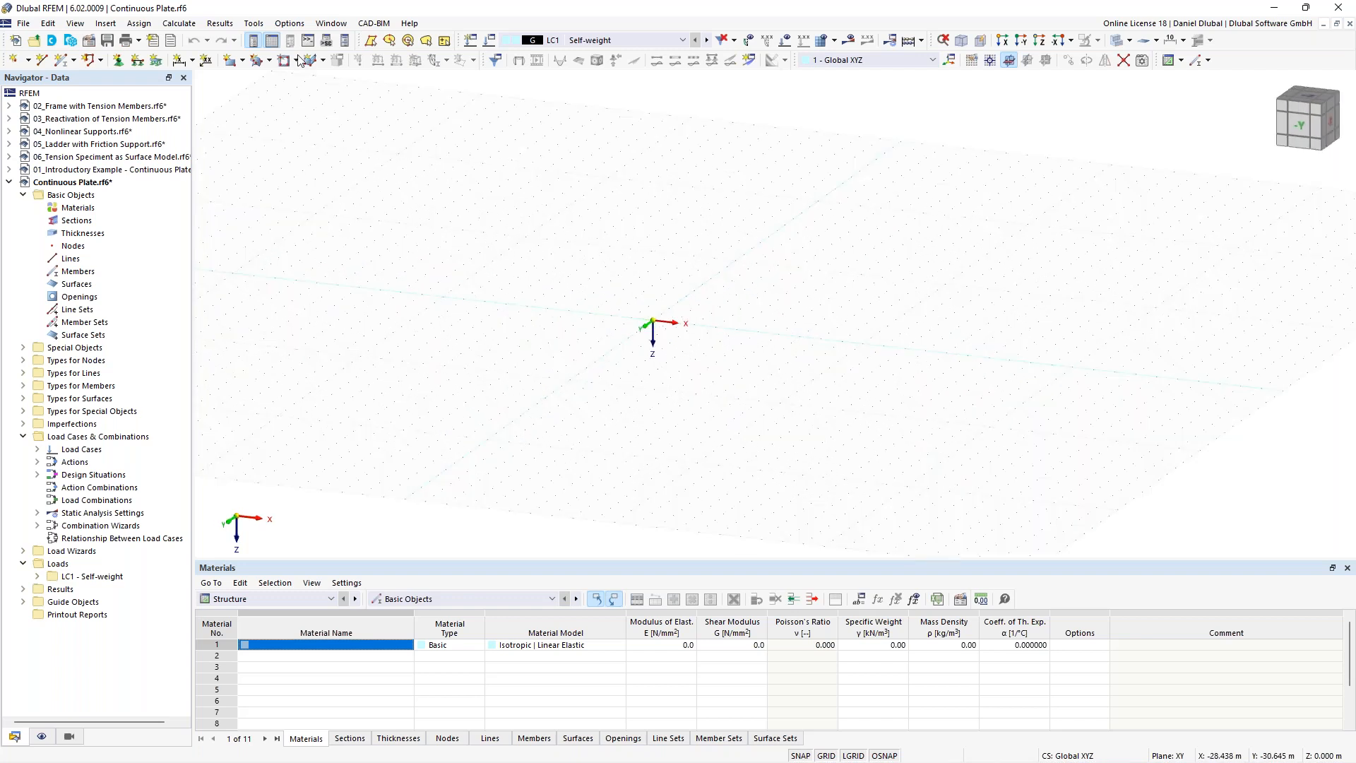
pyautogui.click(233, 62)
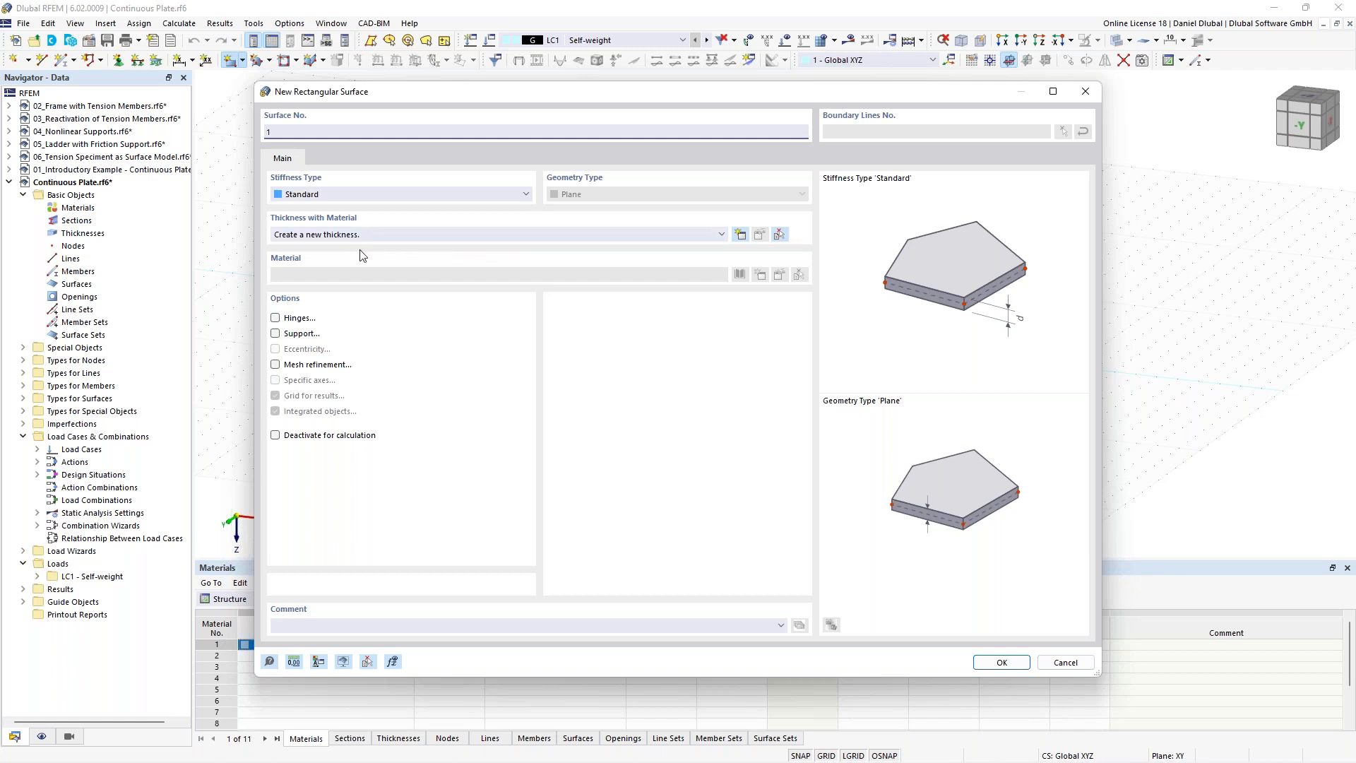
pyautogui.click(740, 235)
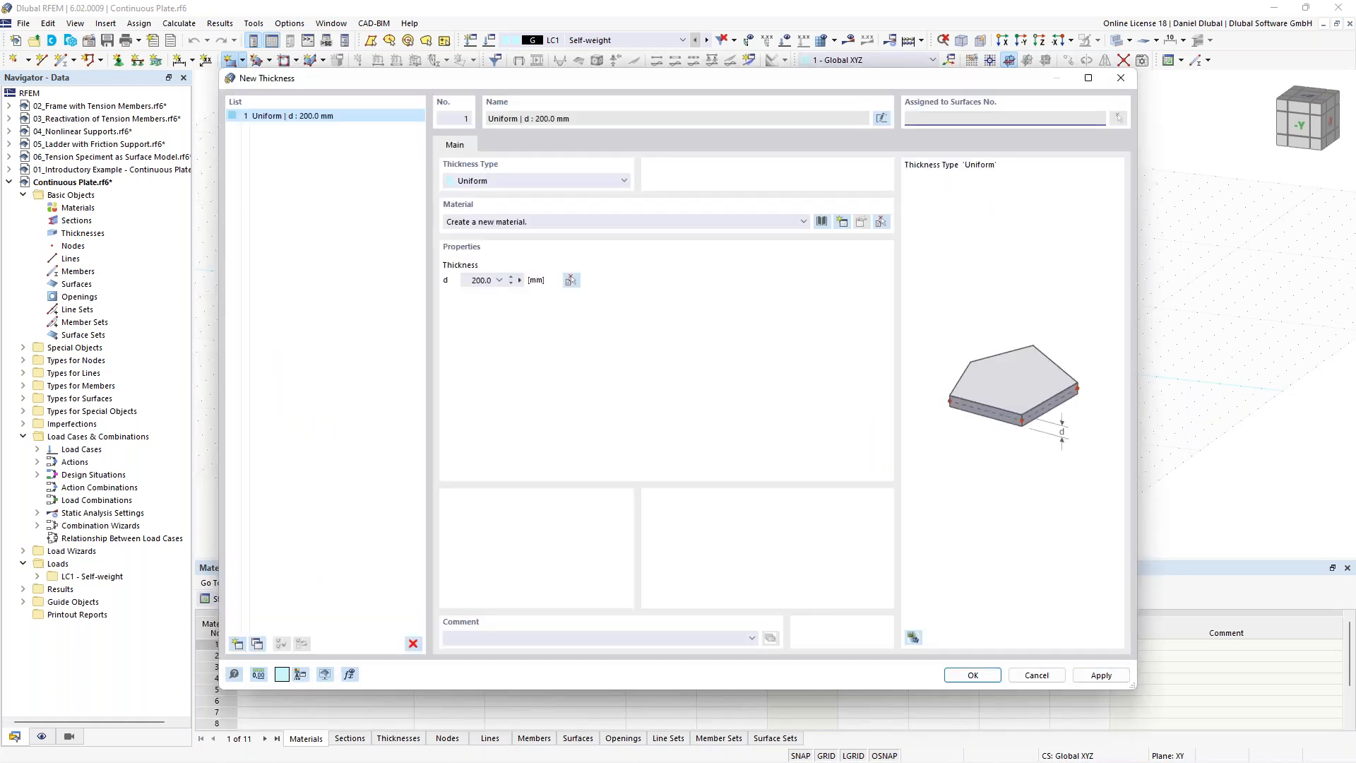
pyautogui.click(472, 280)
pyautogui.write('300')
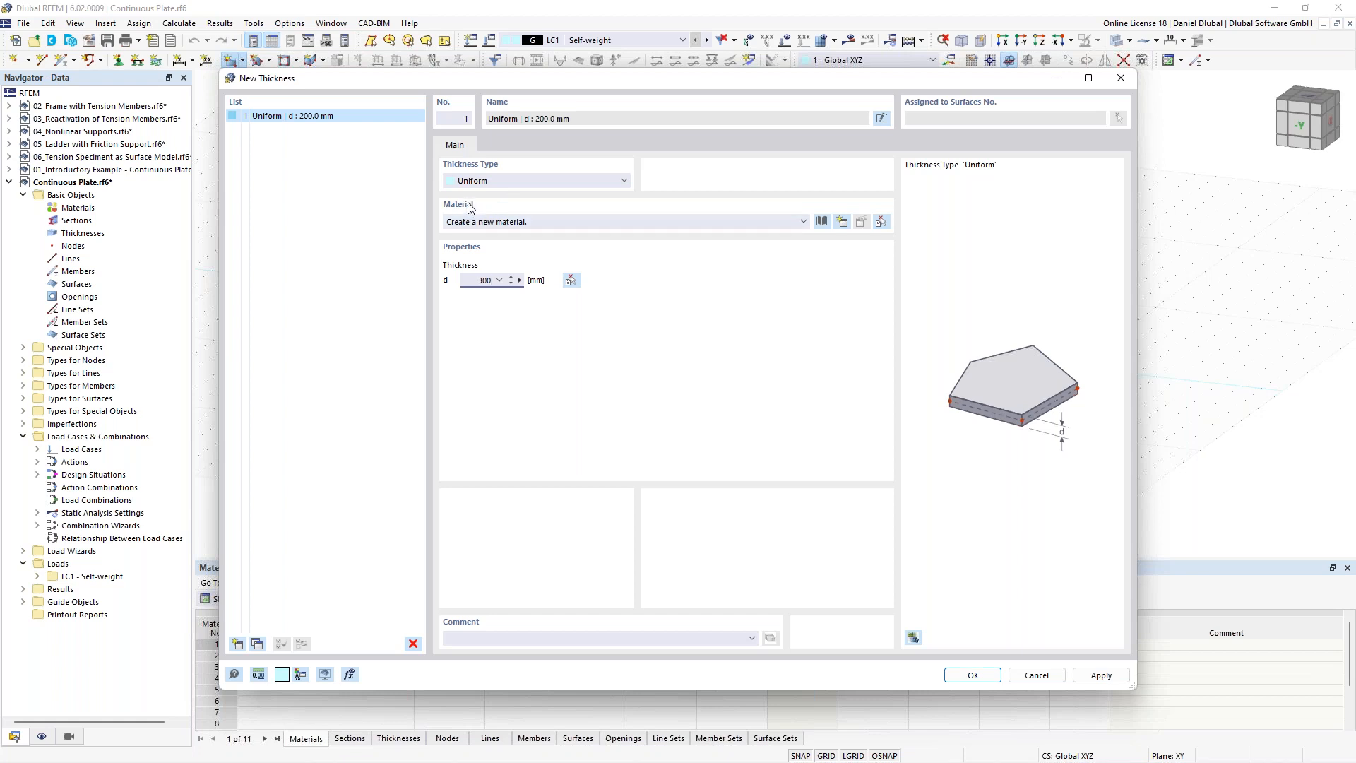
# Step: Assign concrete C25/30 of the European Union standard EN 1992-1-1 from the material library to the new thickness
pyautogui.click(821, 222)
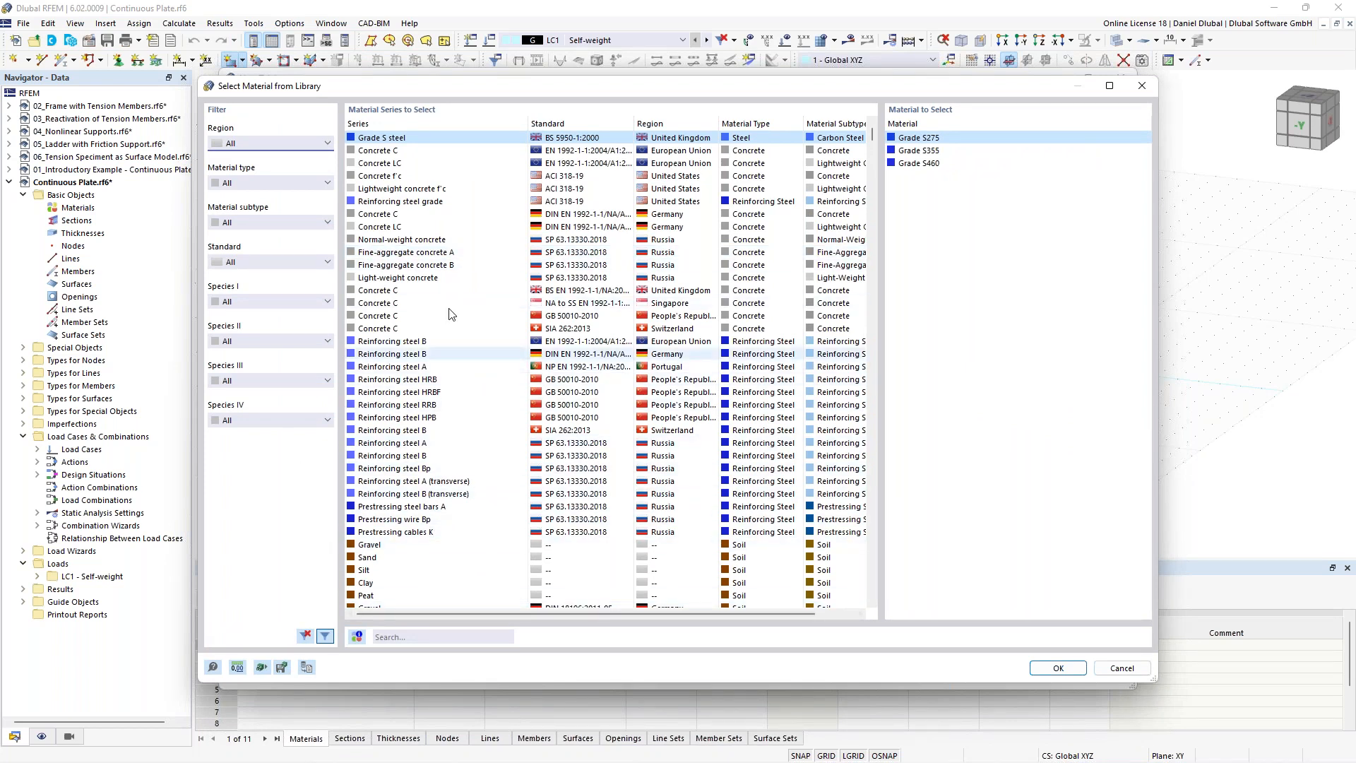
pyautogui.click(411, 638)
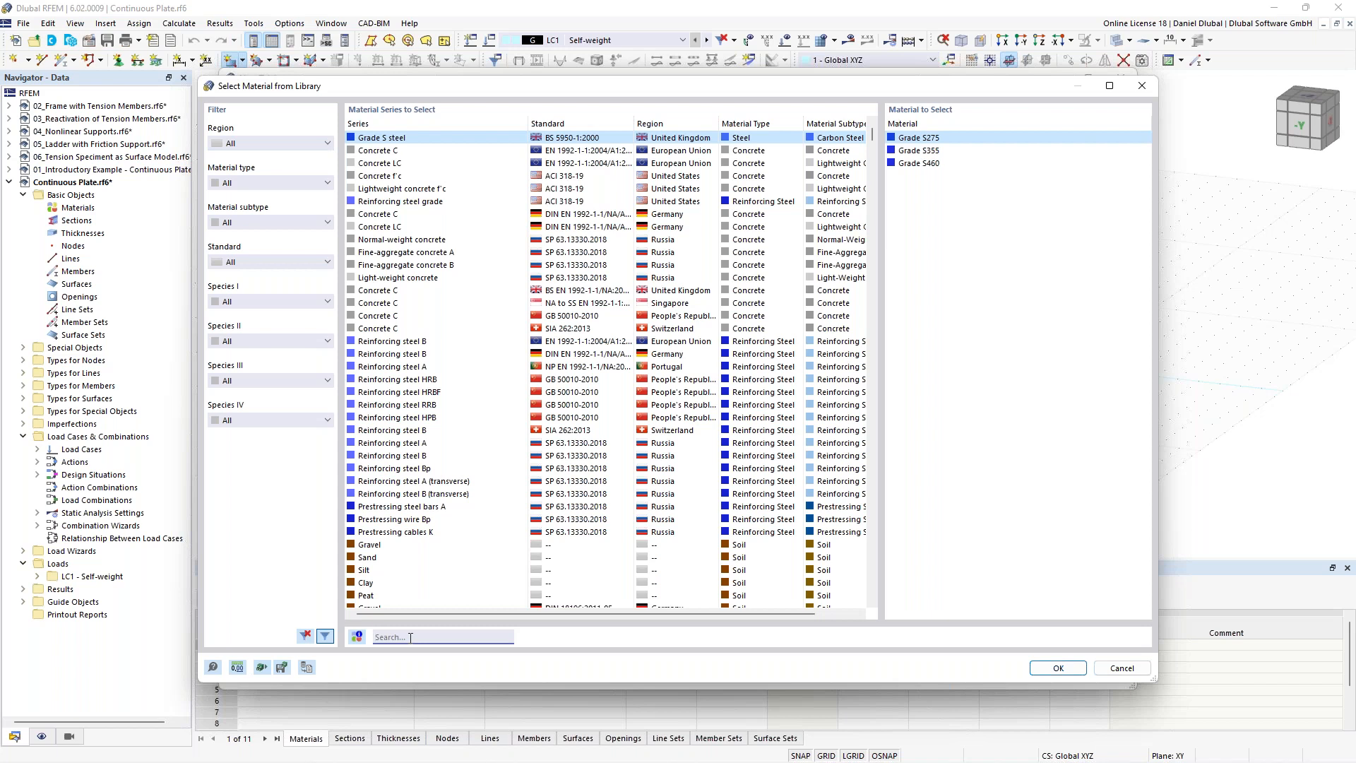
pyautogui.write('c')
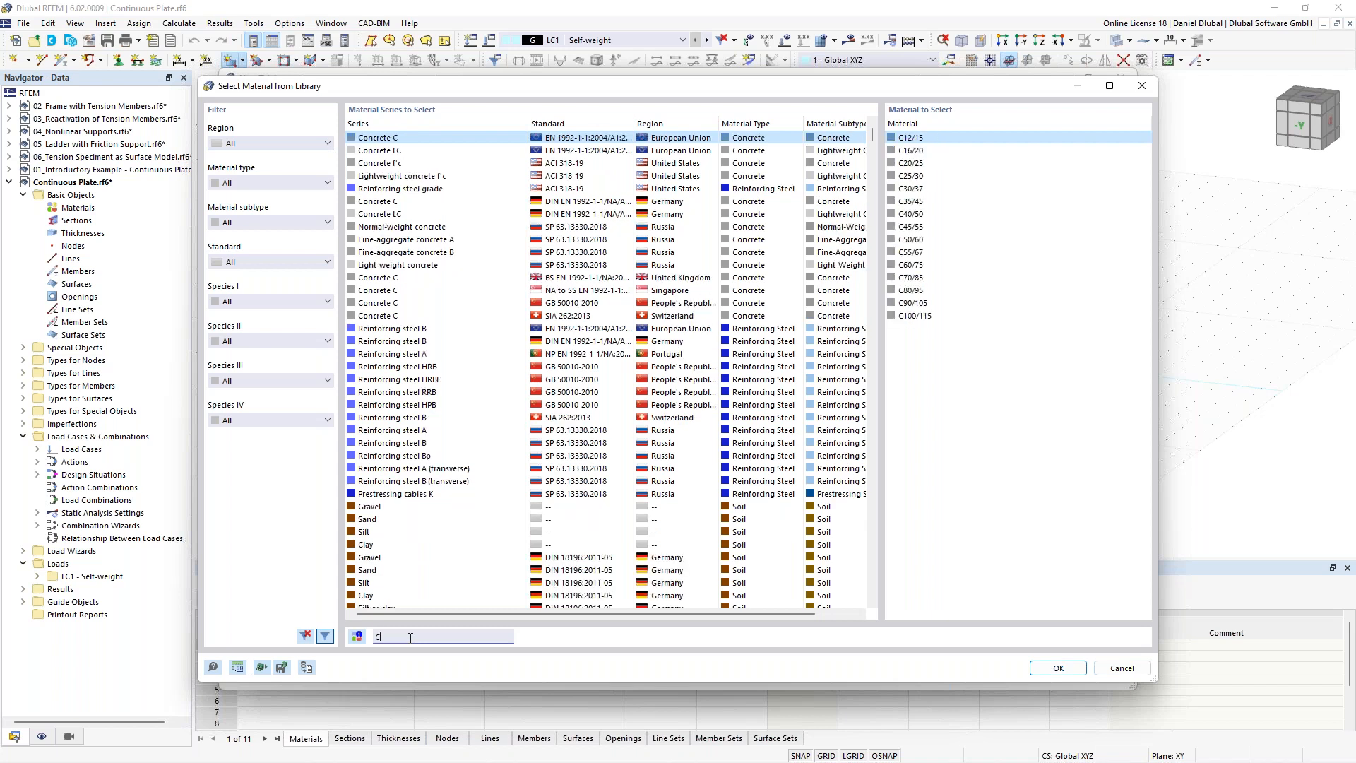
pyautogui.write('25')
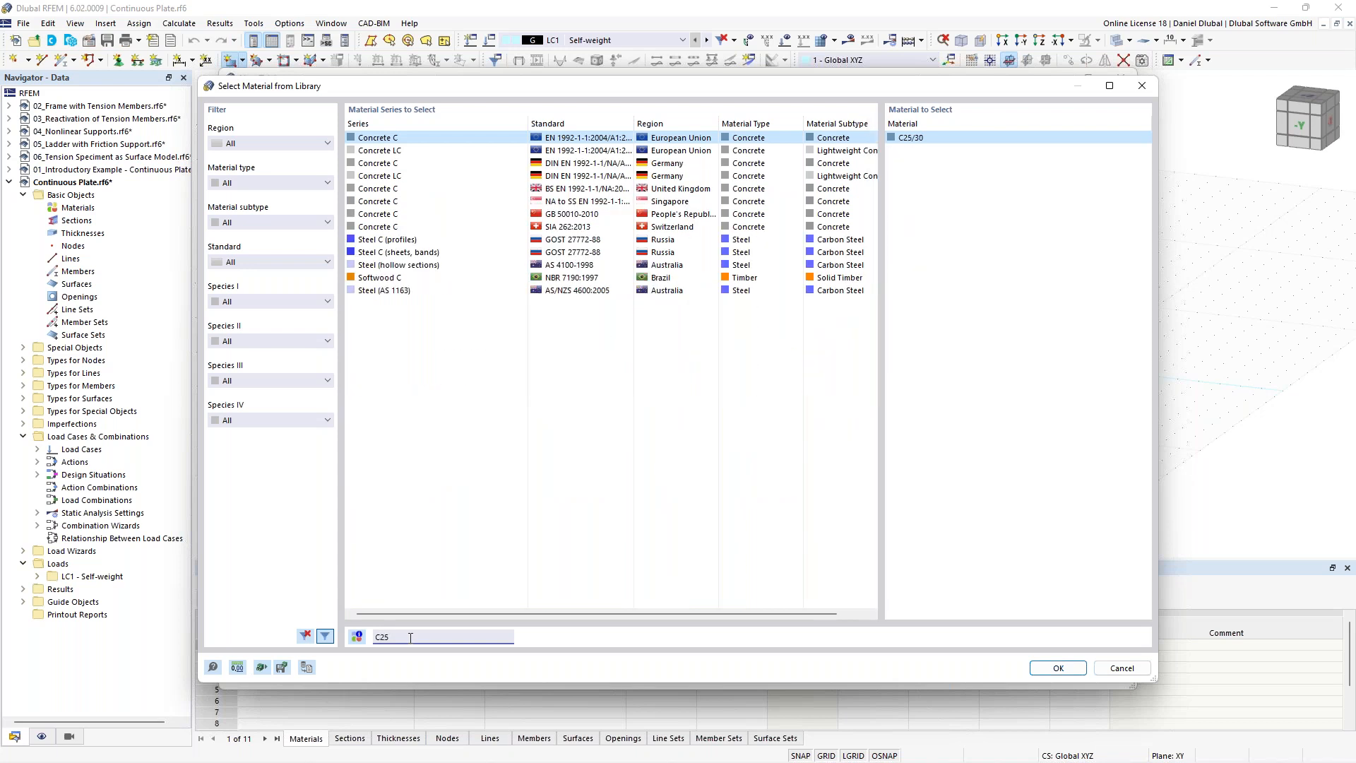
pyautogui.write('/30')
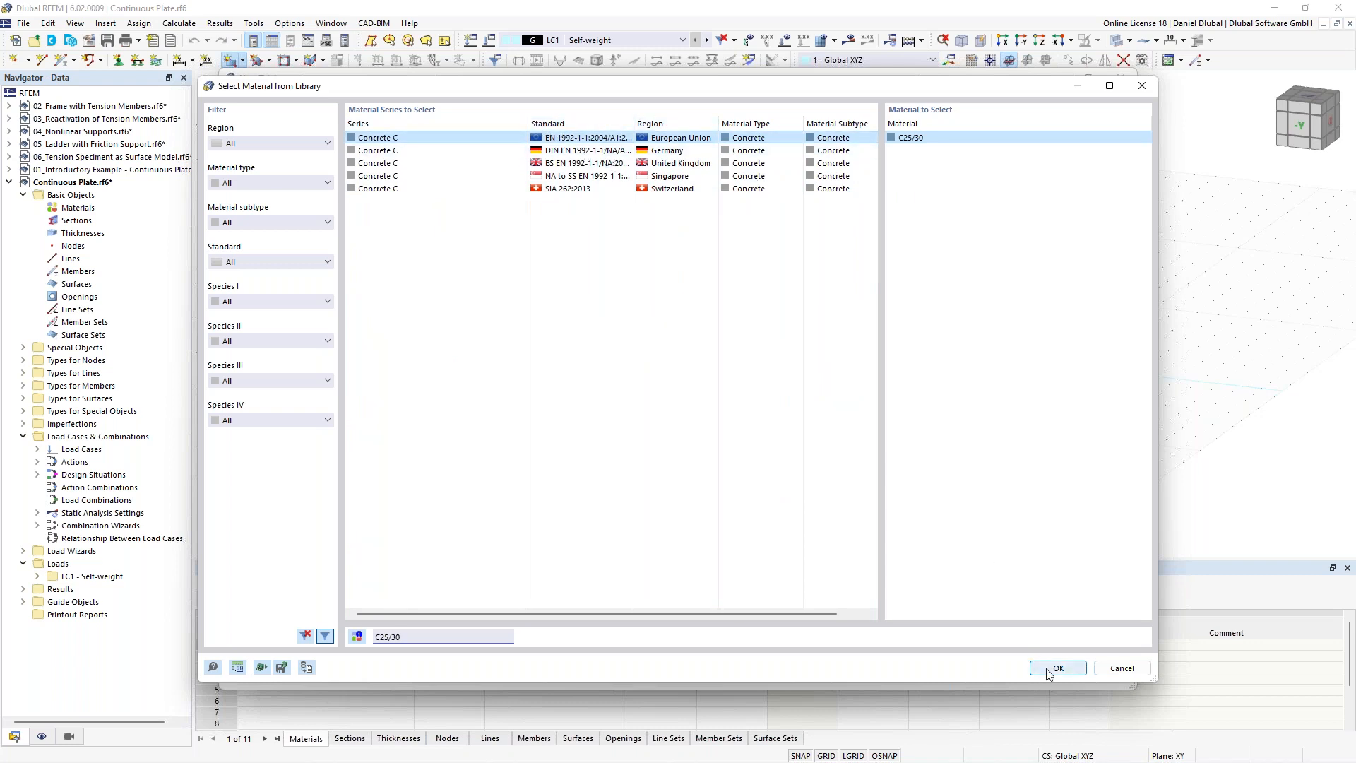
pyautogui.click(950, 144)
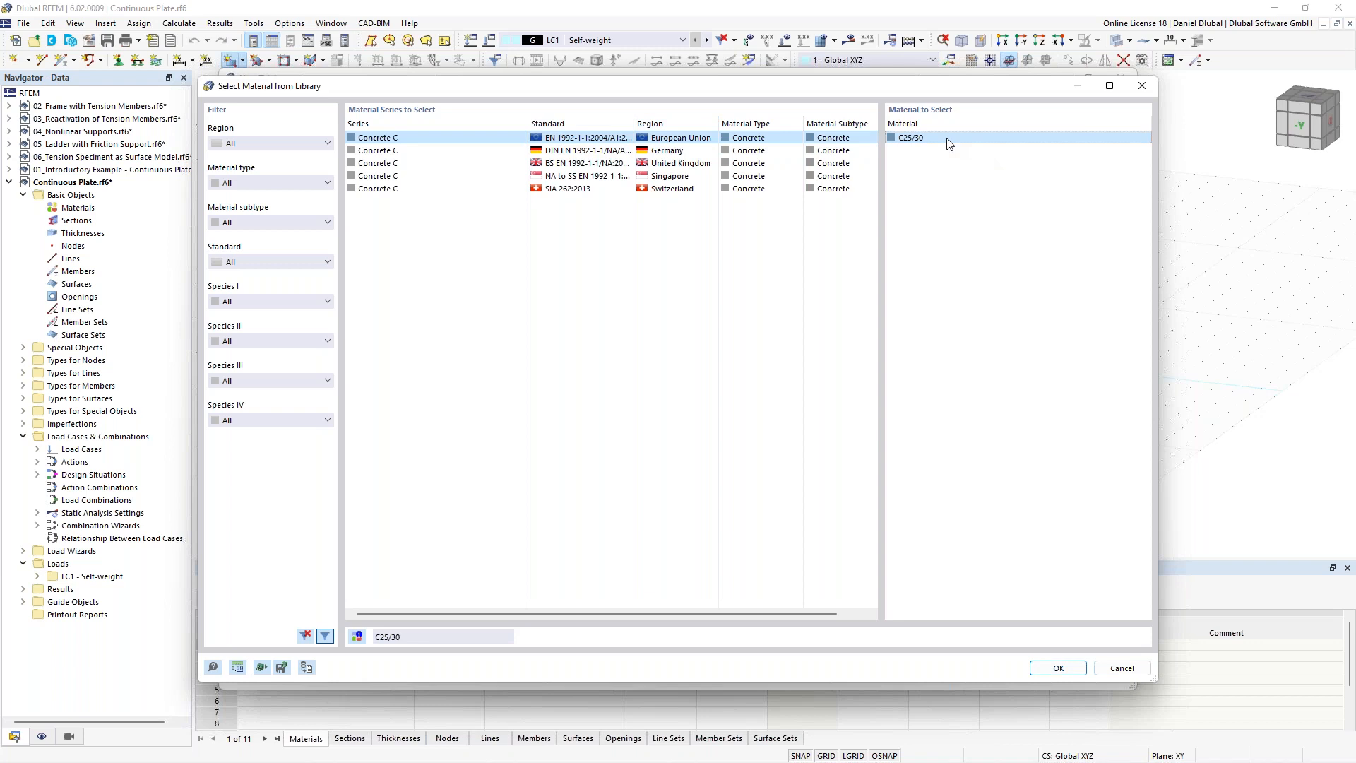
pyautogui.doubleClick(949, 144)
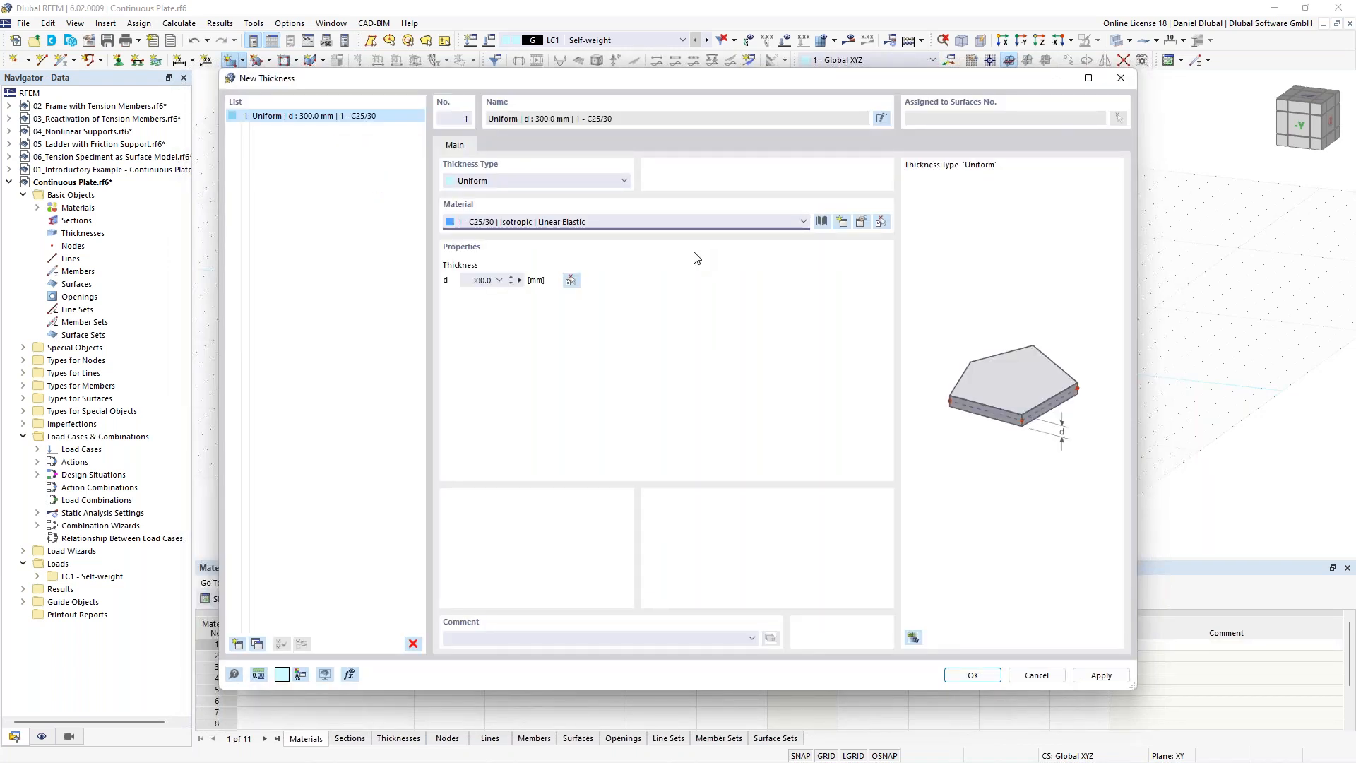
pyautogui.moveTo(512, 80); pyautogui.dragTo(496, 77)
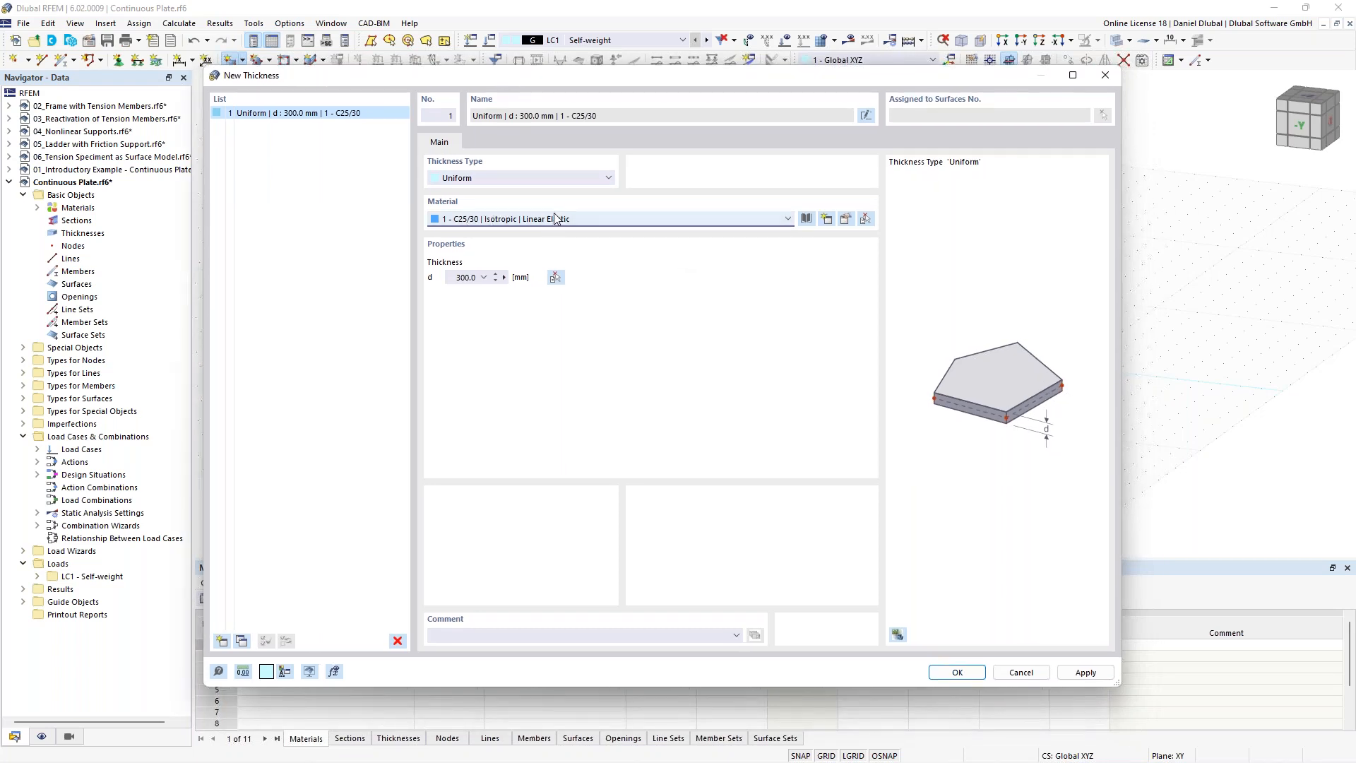
# Step: Make the C25/30 concrete a user-defined material, set its Poisson's ratio to 0, and accept the thickness definition
pyautogui.click(845, 223)
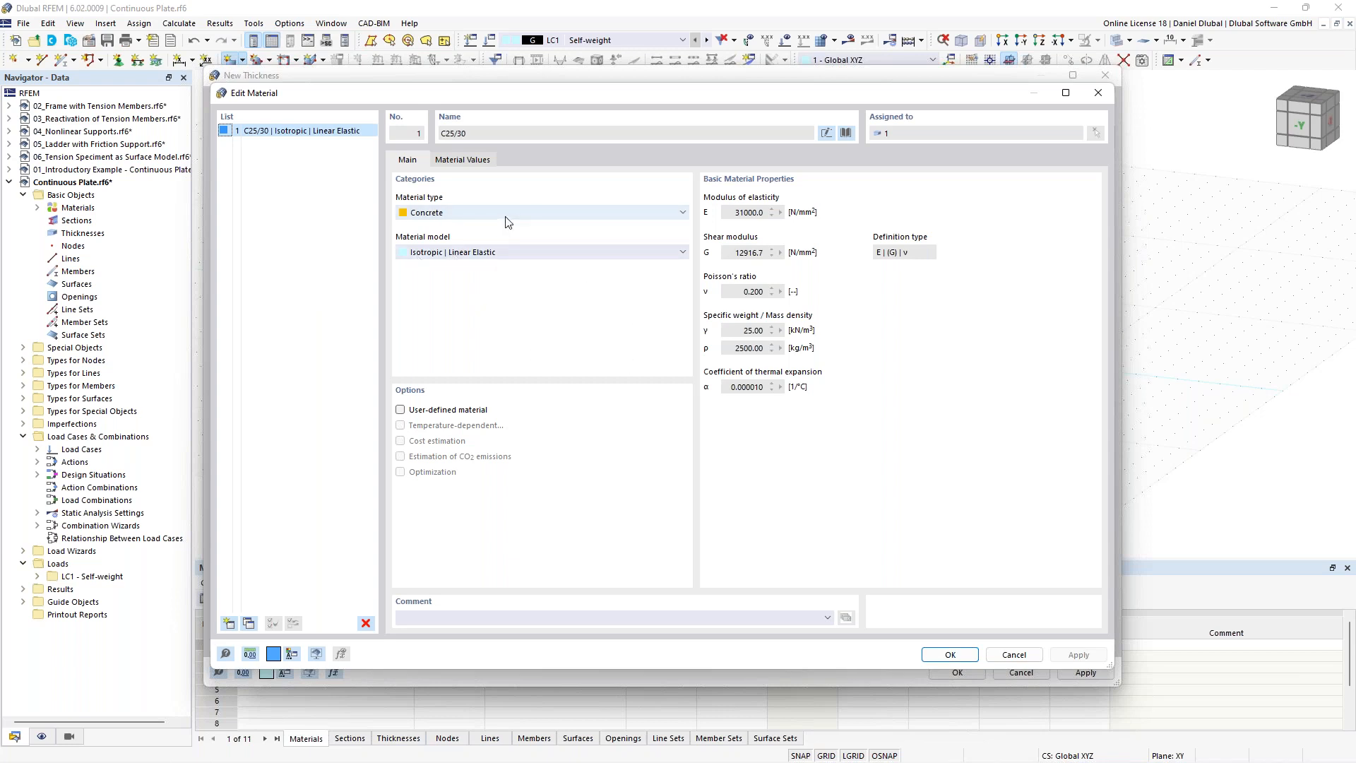
pyautogui.click(408, 412)
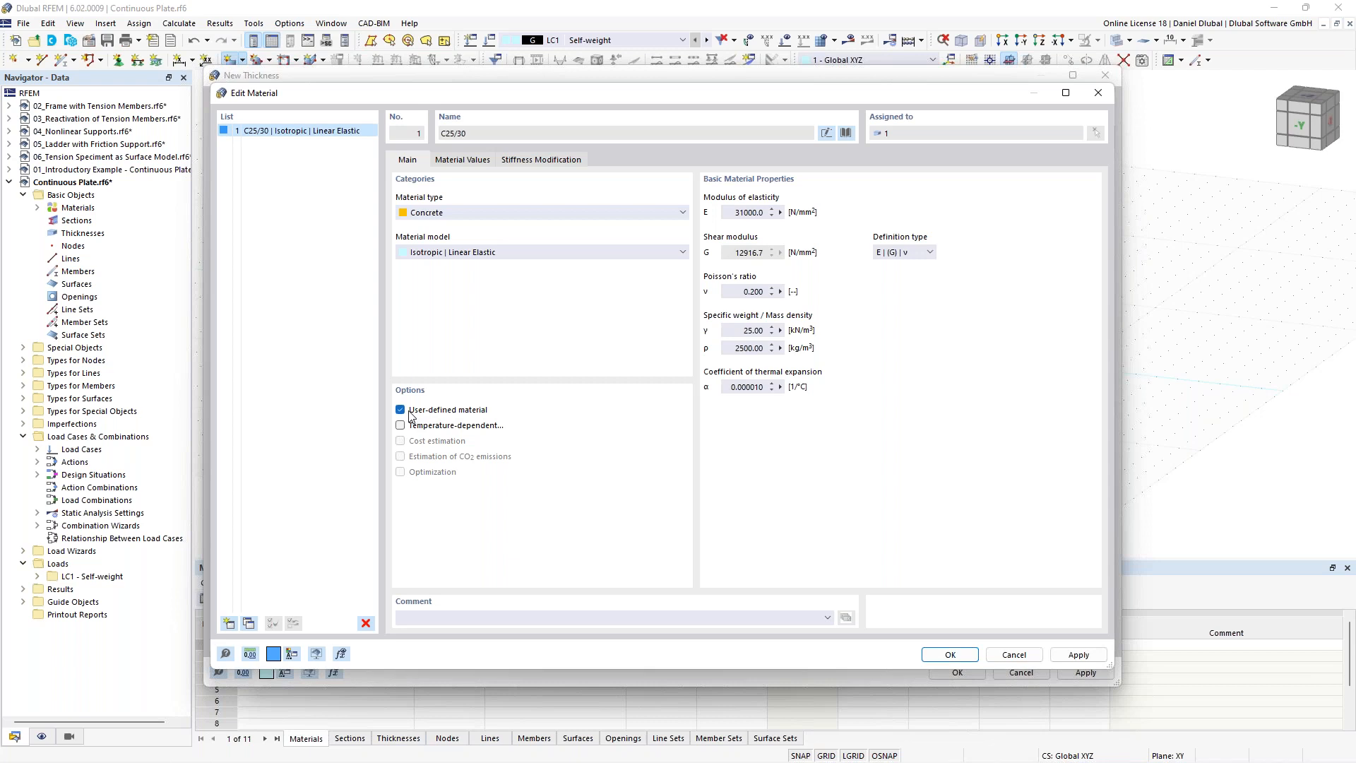
pyautogui.moveTo(734, 292); pyautogui.dragTo(790, 296)
pyautogui.write('0')
pyautogui.click(950, 656)
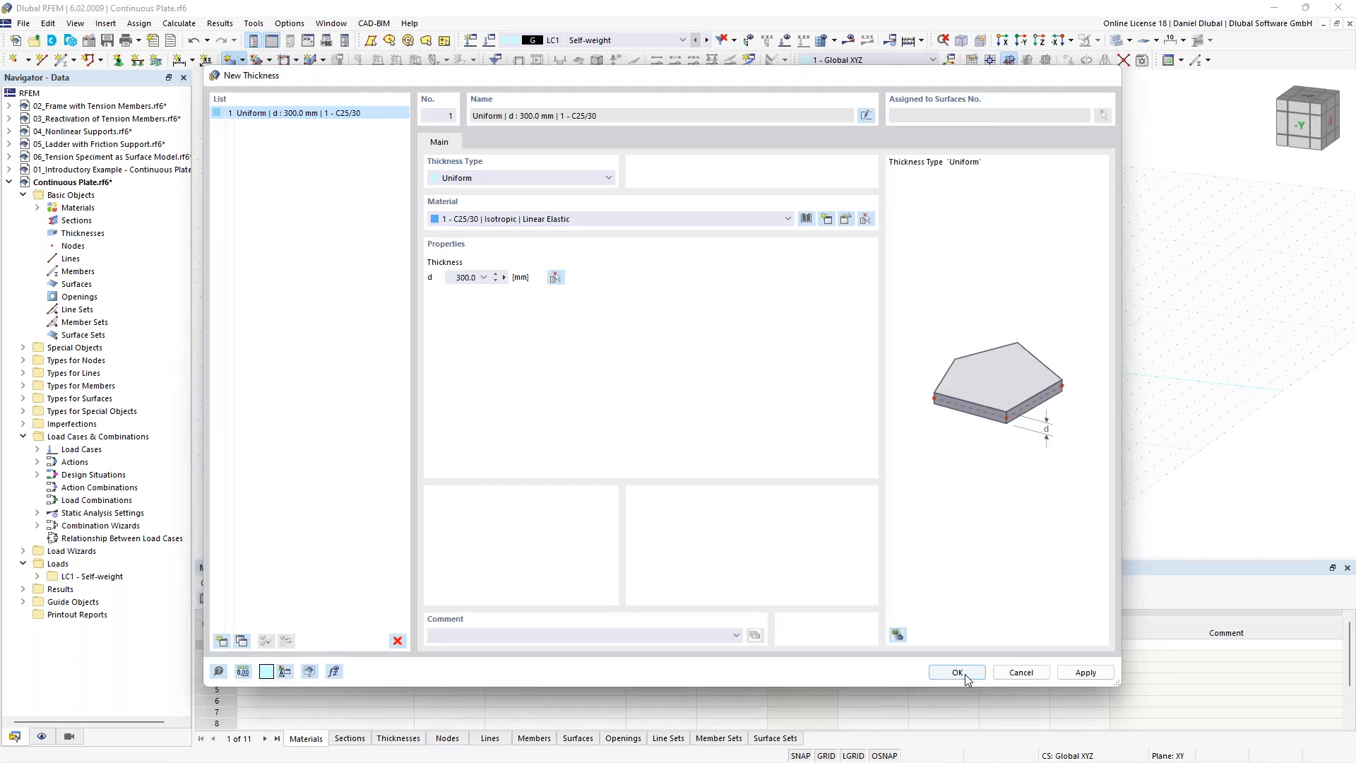
pyautogui.click(958, 672)
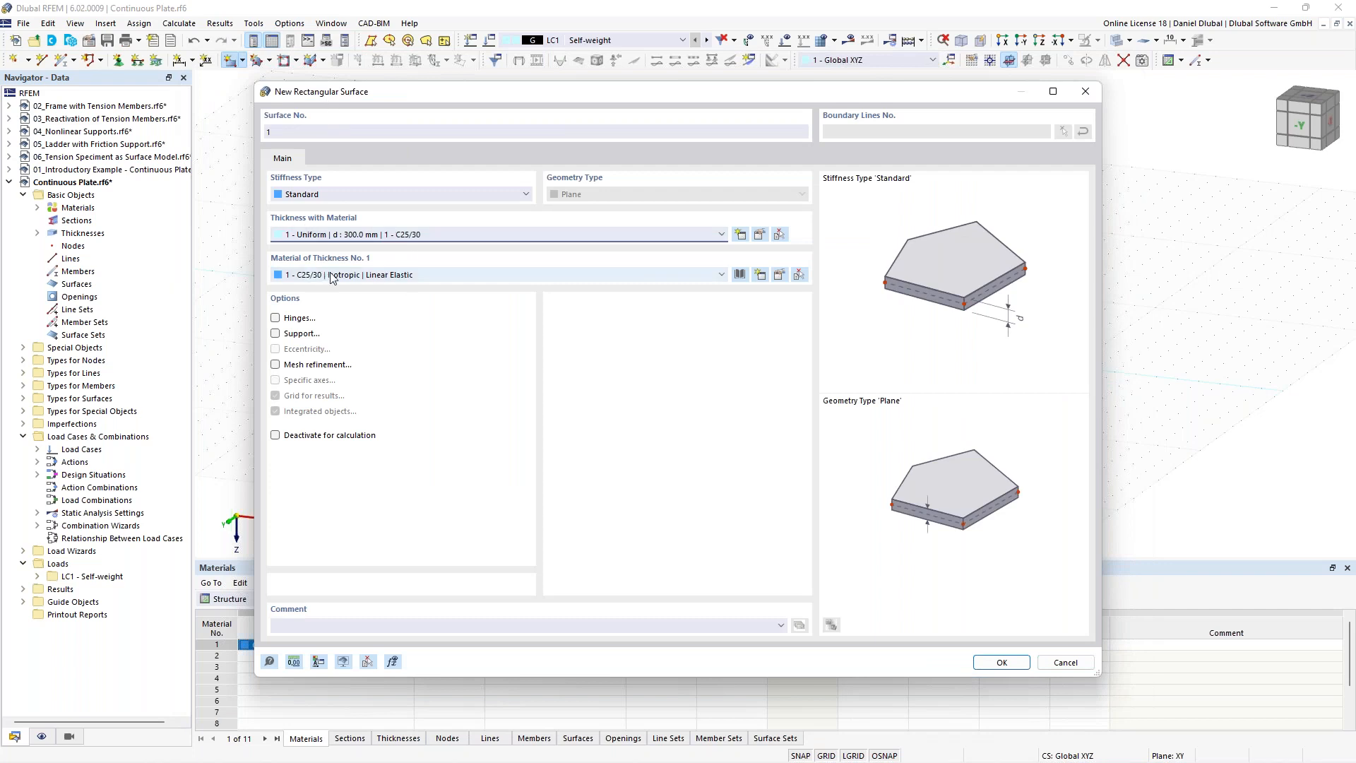
# Step: Draw the rectangular surface in the XY plane from the origin to X 10 m, Y 4 m
pyautogui.click(1002, 664)
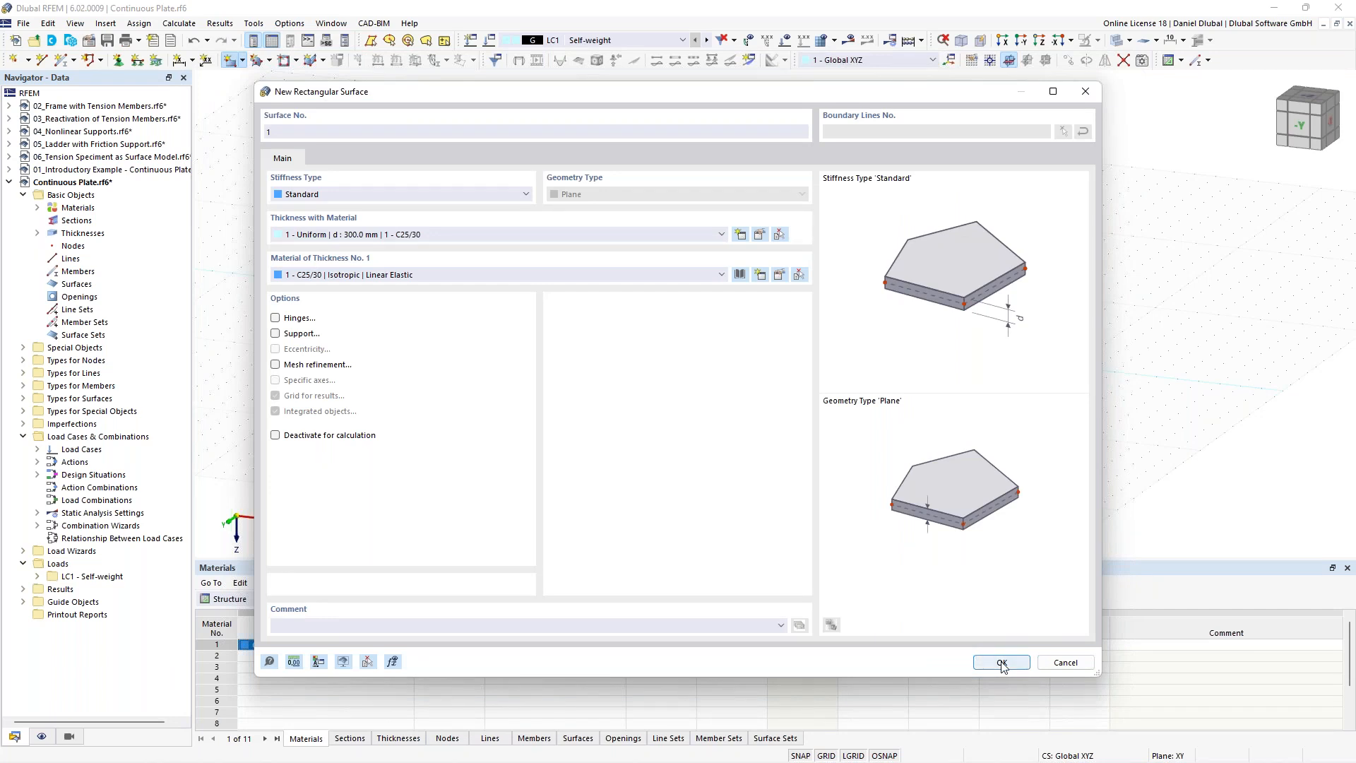
pyautogui.click(1002, 663)
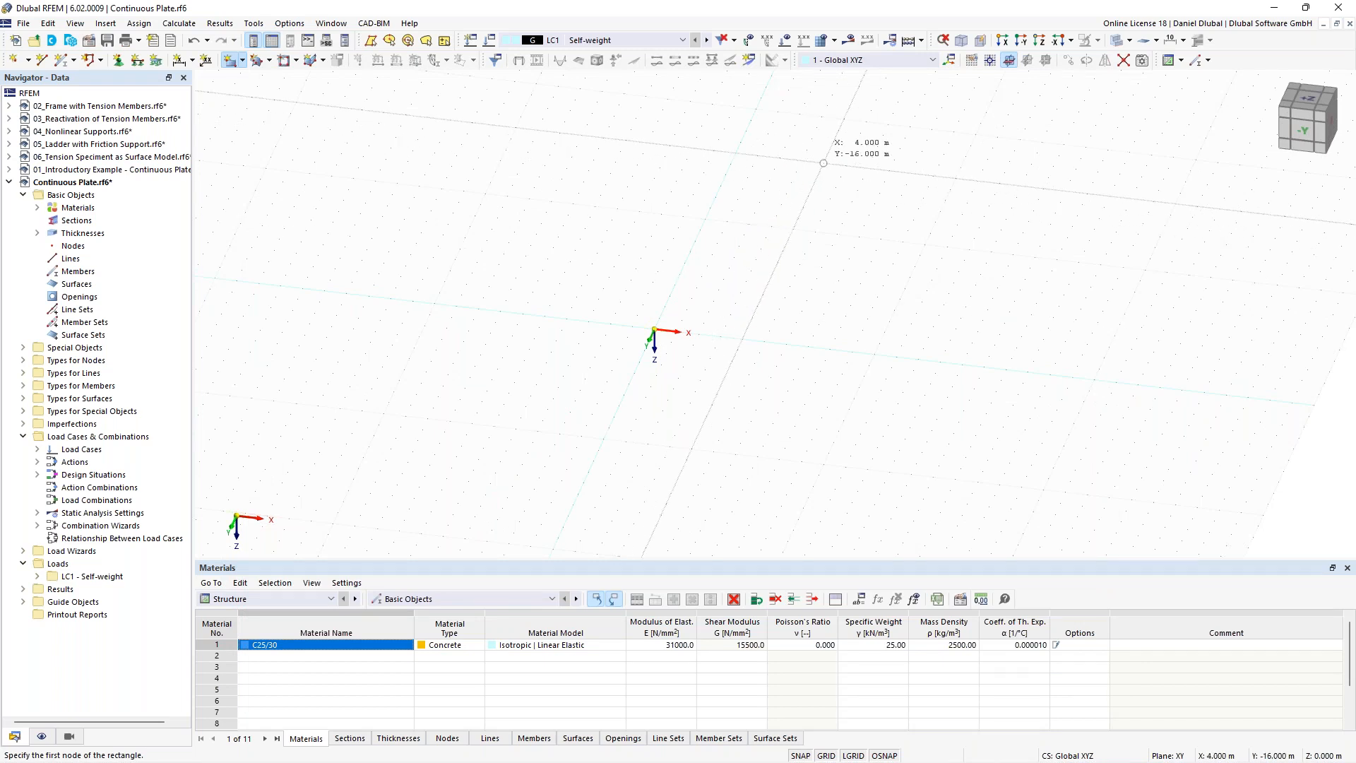
pyautogui.click(1039, 44)
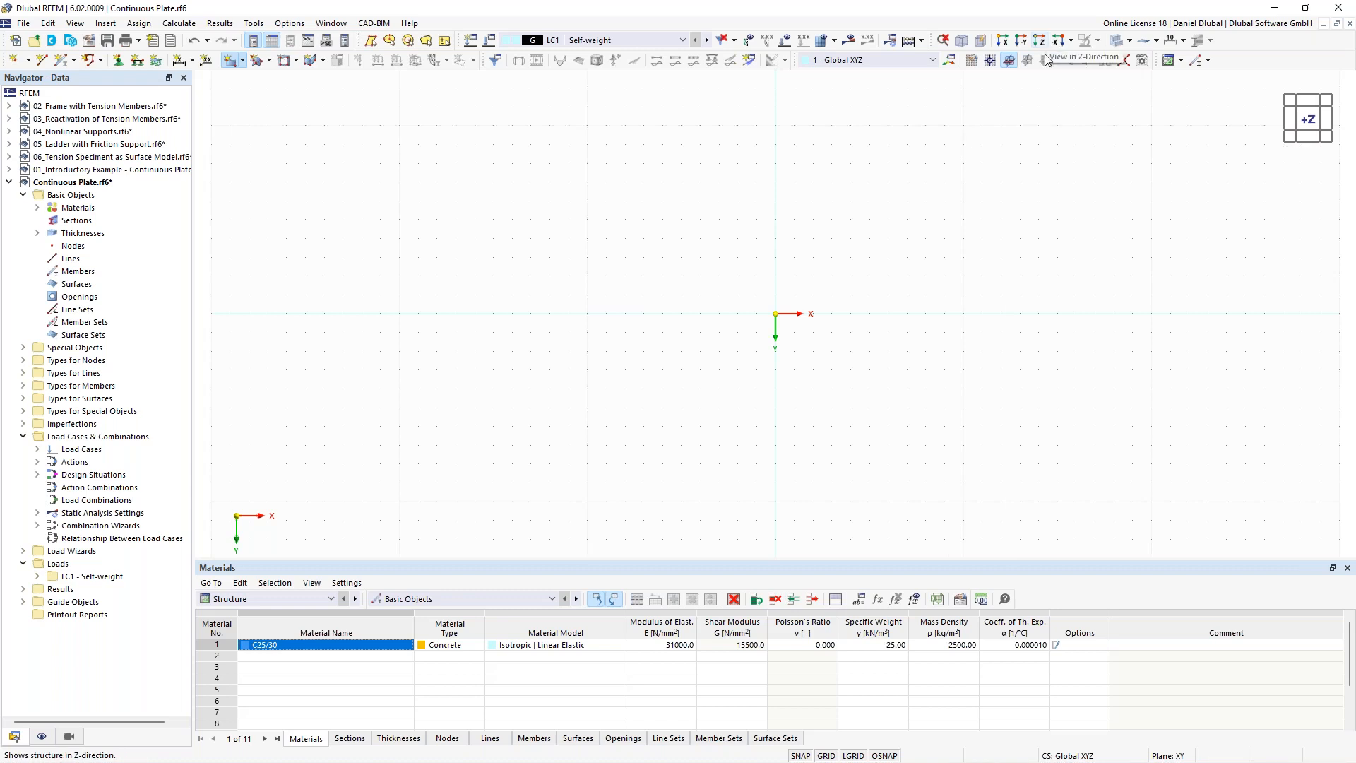
pyautogui.moveTo(946, 323); pyautogui.dragTo(791, 302, button='middle')
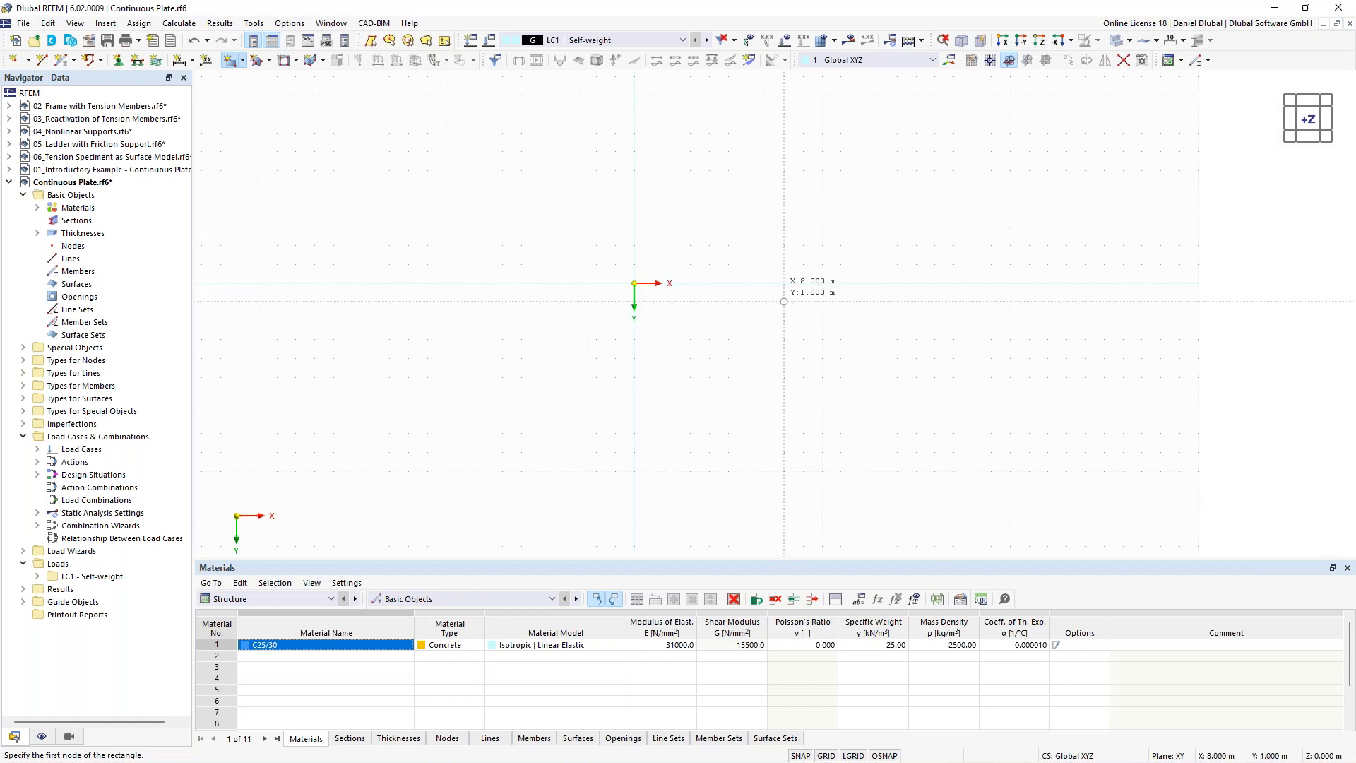
pyautogui.scroll(1, 780, 303)
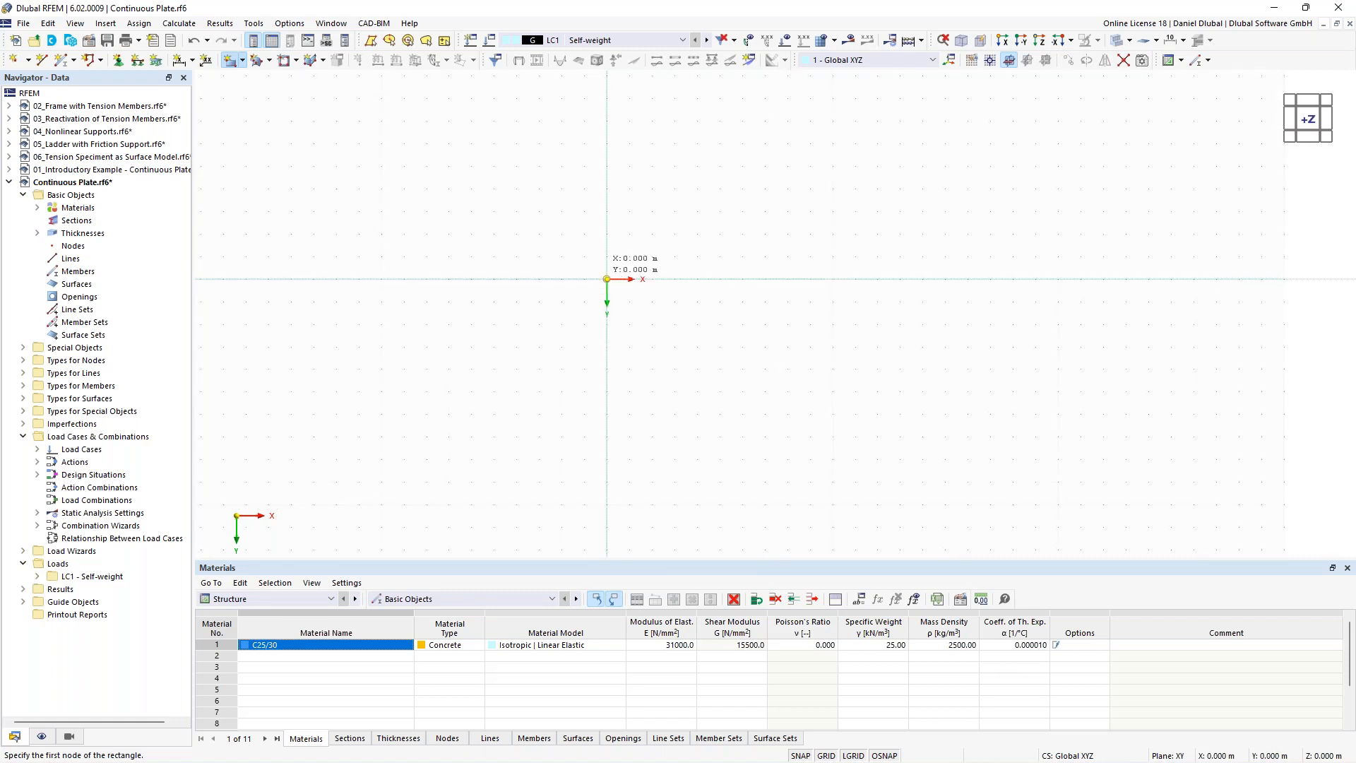
pyautogui.click(607, 279)
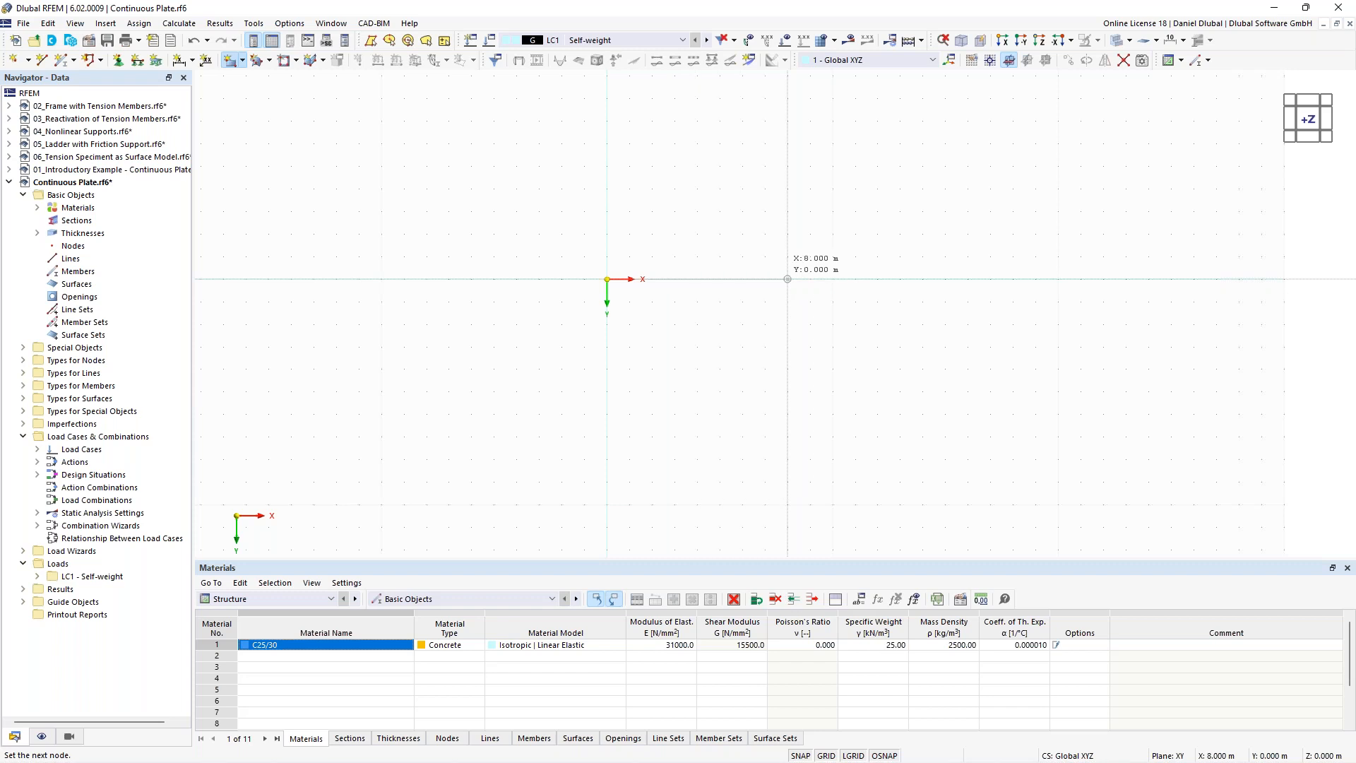
pyautogui.click(833, 279)
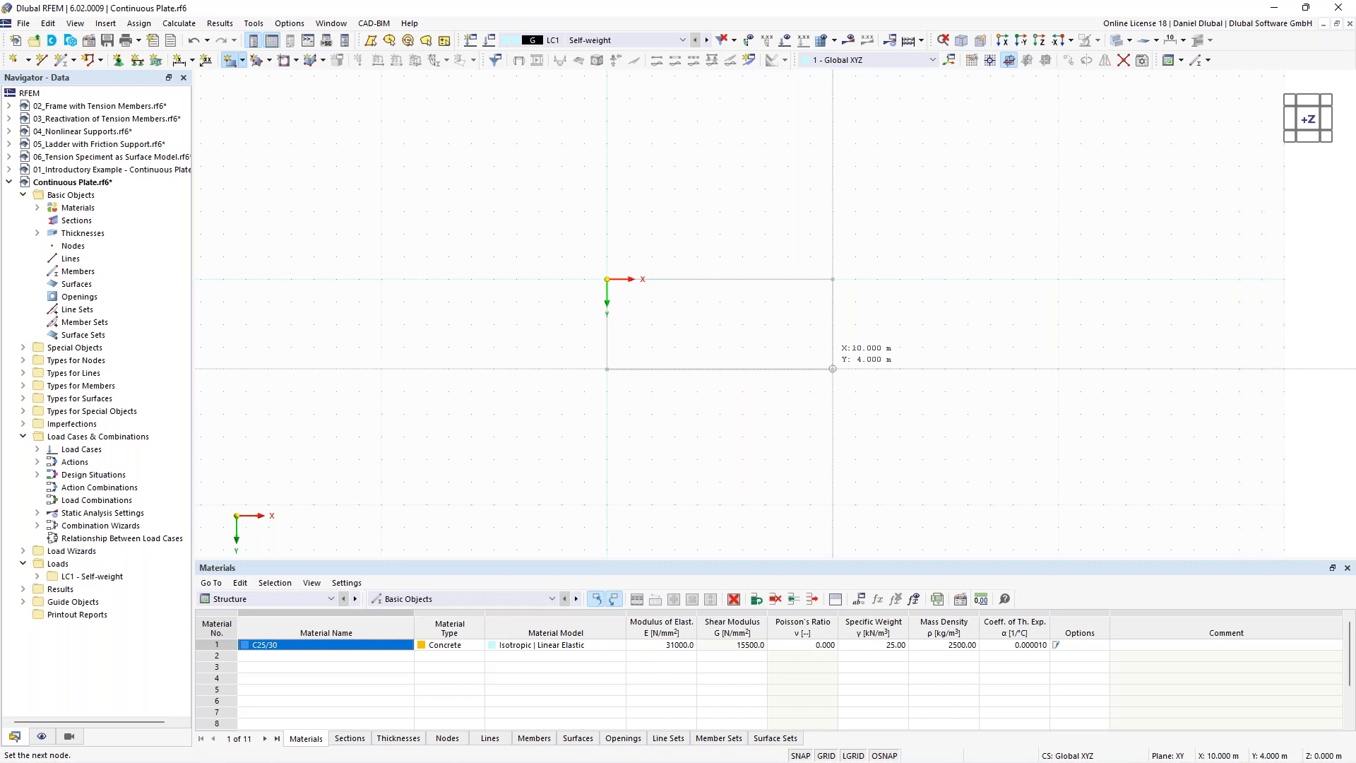
pyautogui.click(833, 369)
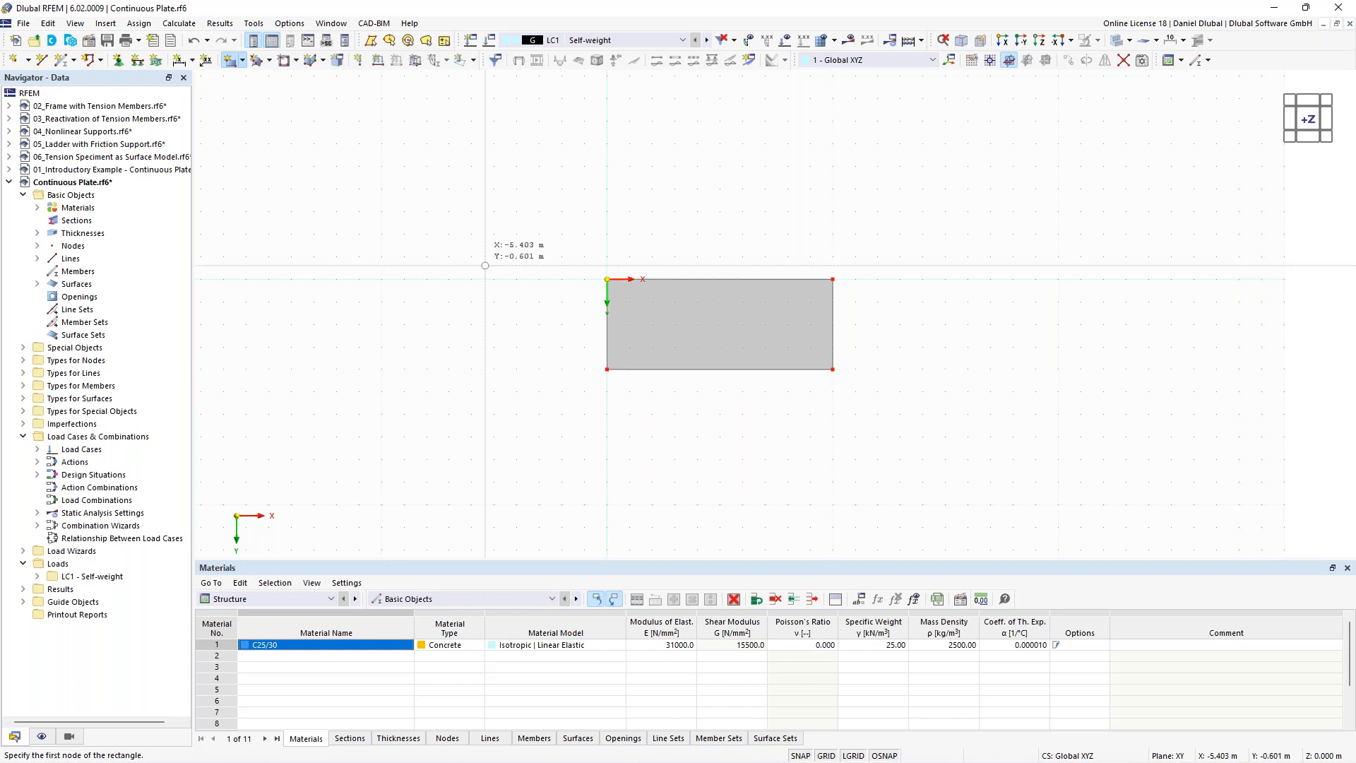
# Step: Draw a single line across the middle of the plate from X 5 m, Y 4 m to X 5 m, Y 0 m
pyautogui.moveTo(506, 230); pyautogui.dragTo(504, 198, button='middle')
pyautogui.scroll(1, 519, 223)
pyautogui.keyDown('ctrl'); pyautogui.moveTo(601, 217); pyautogui.dragTo(604, 243, button='middle'); pyautogui.keyUp('ctrl')
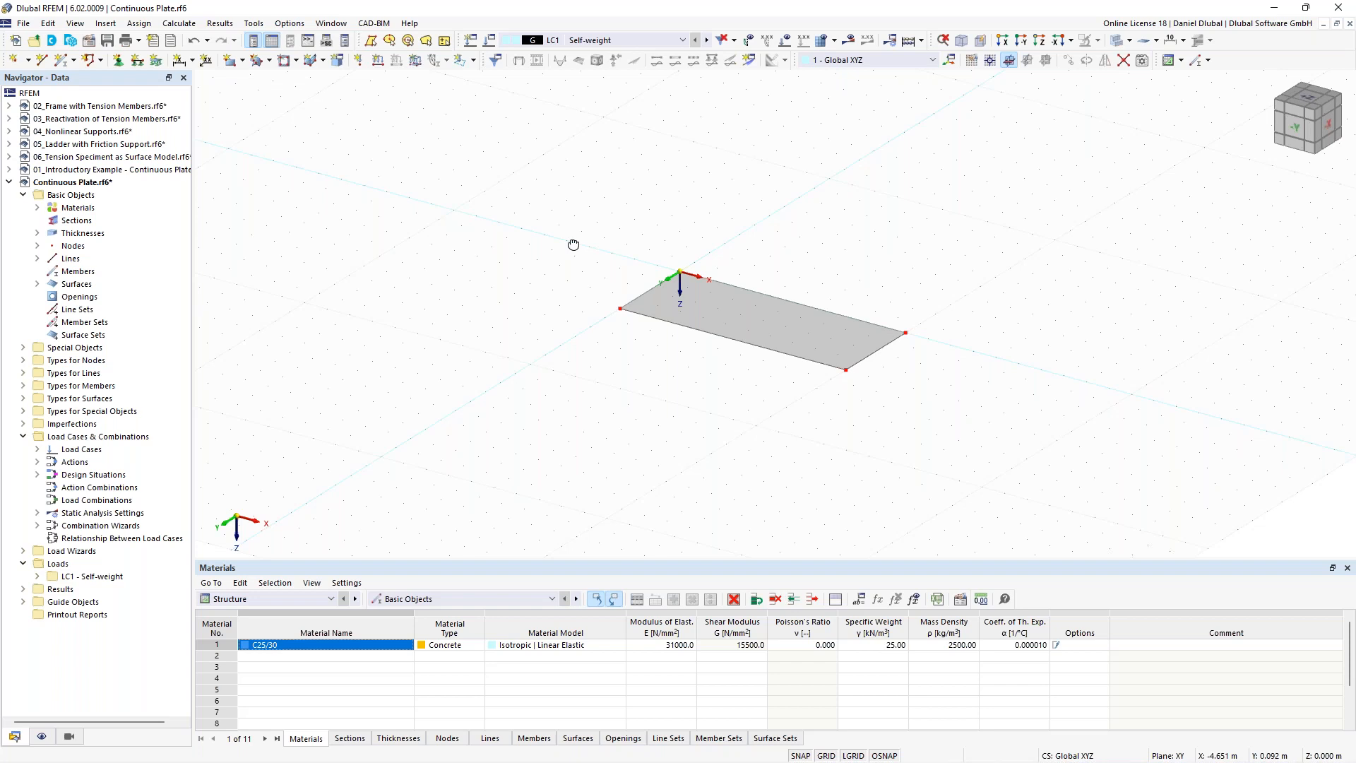
pyautogui.keyDown('ctrl'); pyautogui.moveTo(575, 242); pyautogui.dragTo(671, 381, button='middle'); pyautogui.keyUp('ctrl')
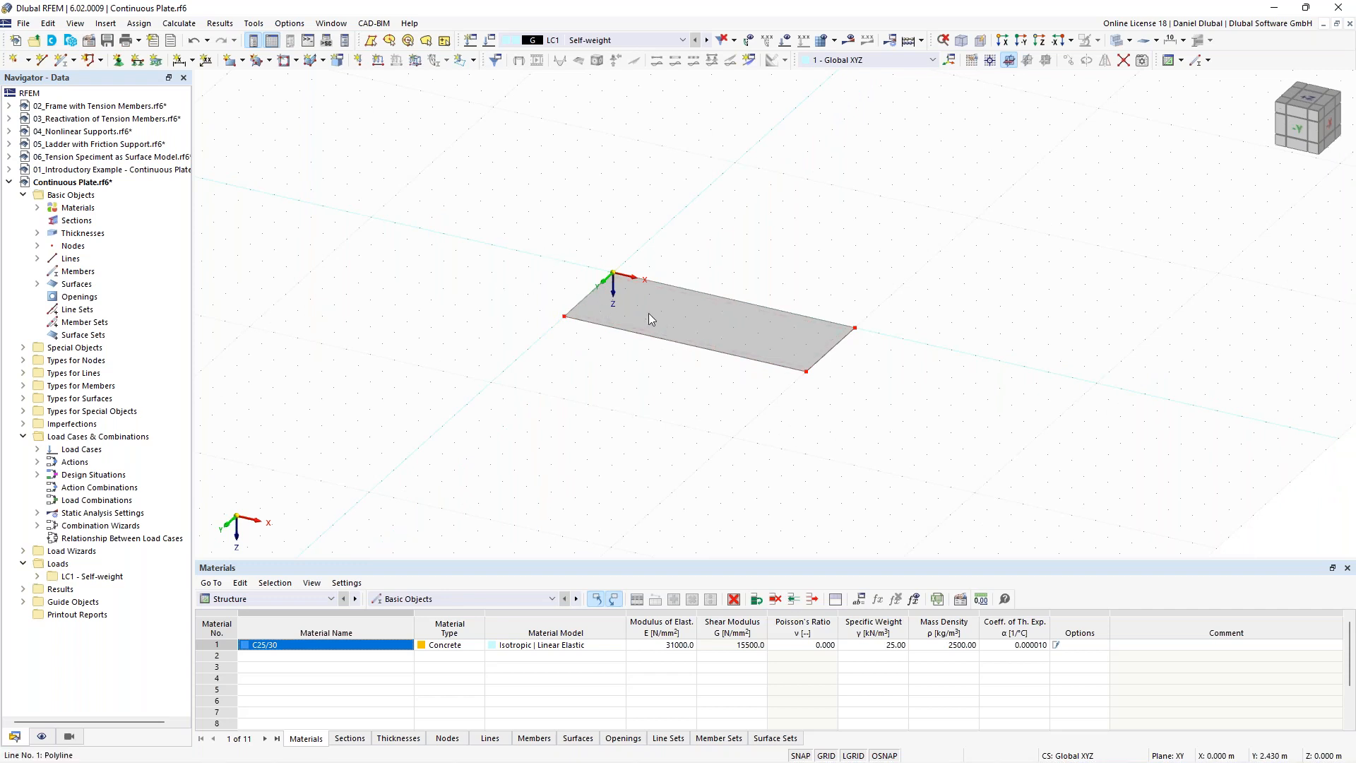
pyautogui.moveTo(592, 300)
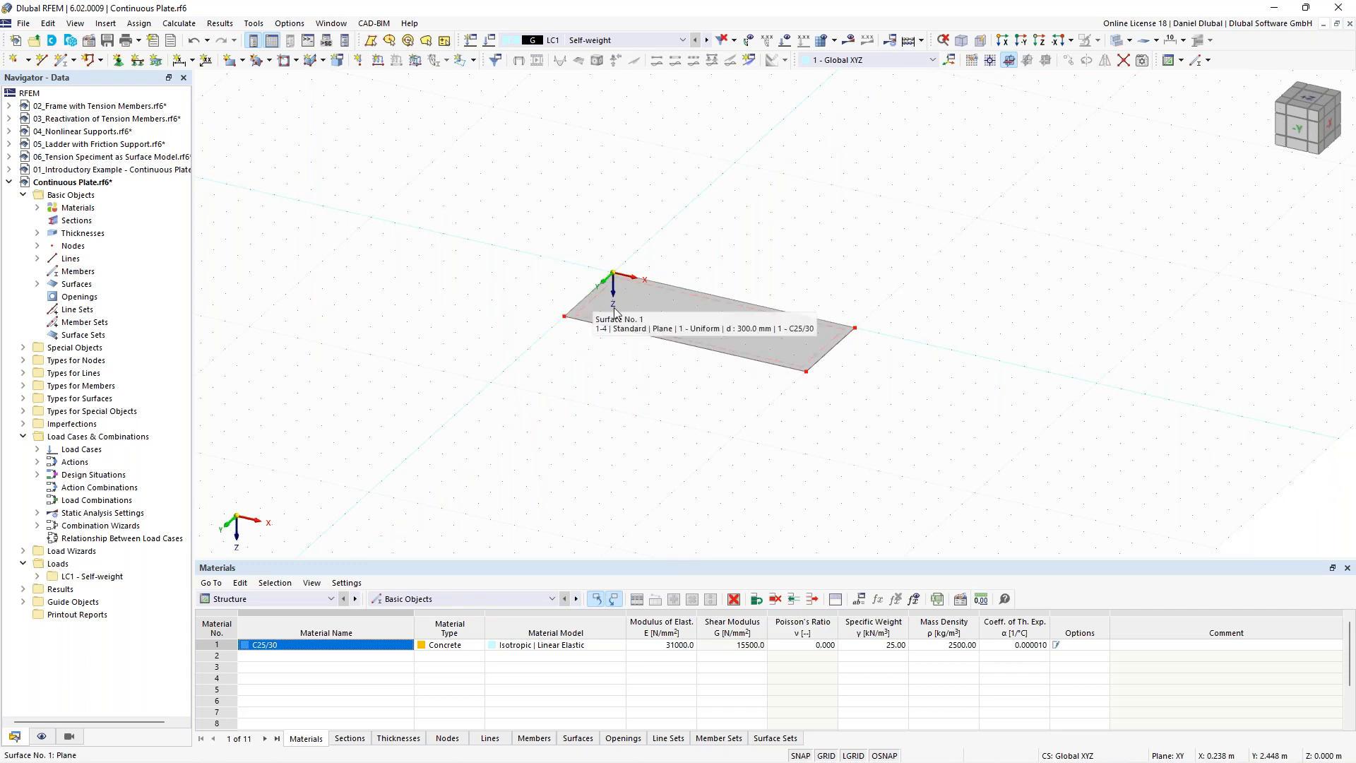
pyautogui.moveTo(673, 344)
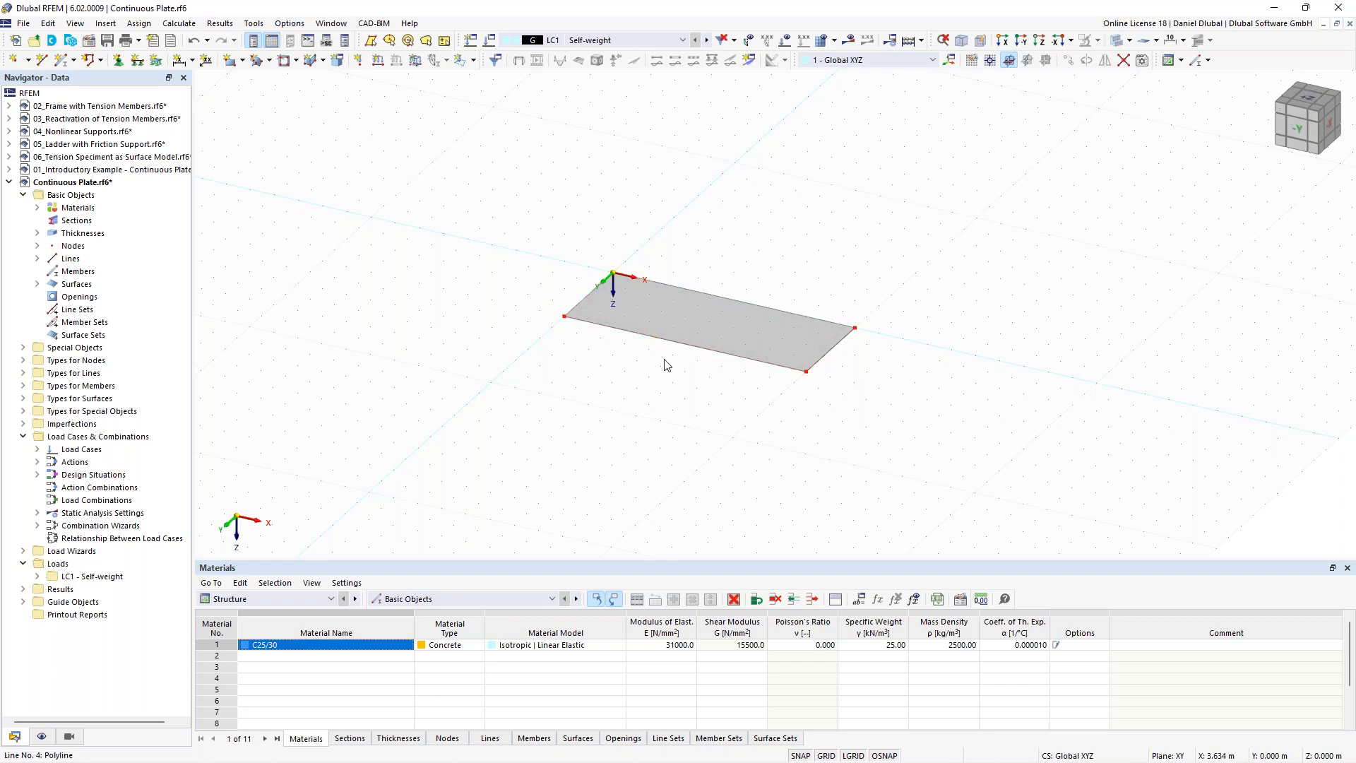
pyautogui.keyDown('ctrl'); pyautogui.moveTo(447, 203); pyautogui.dragTo(493, 210, button='middle'); pyautogui.keyUp('ctrl')
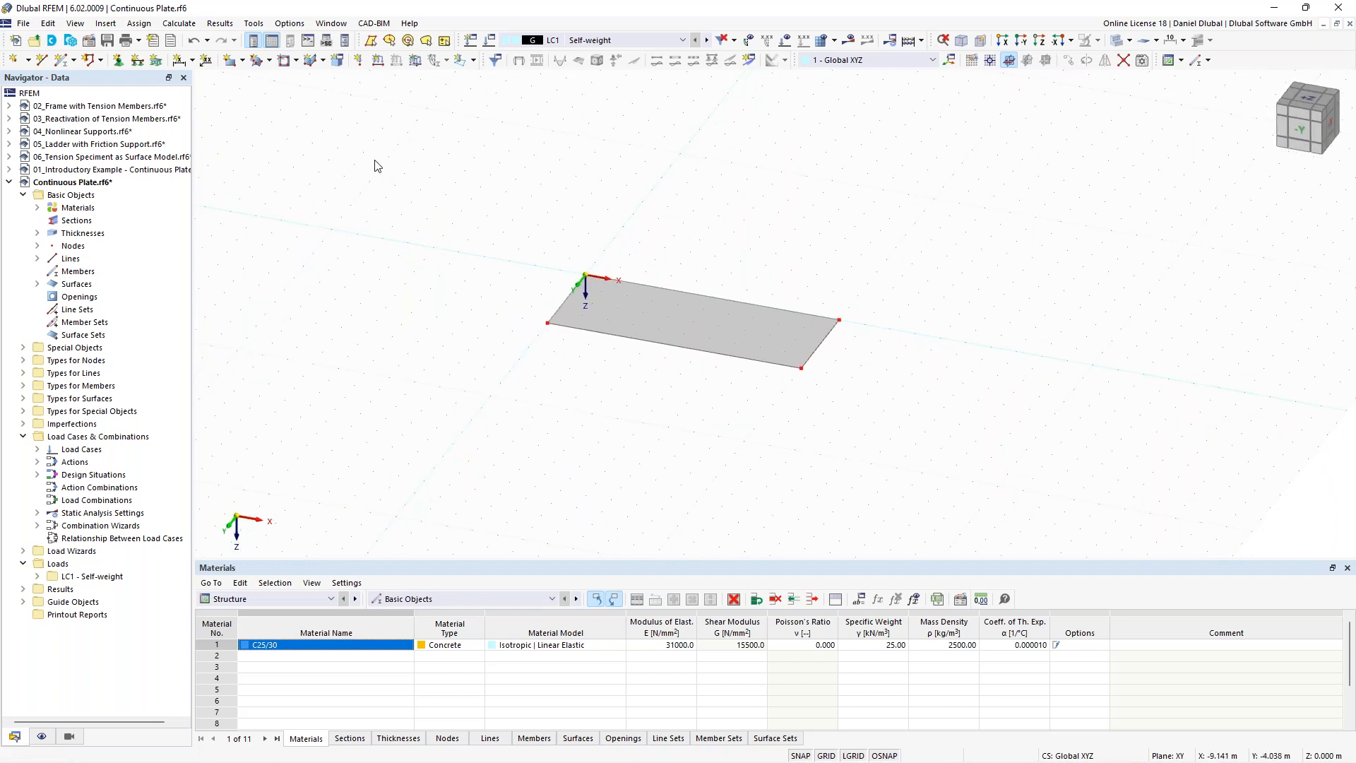
pyautogui.doubleClick(47, 62)
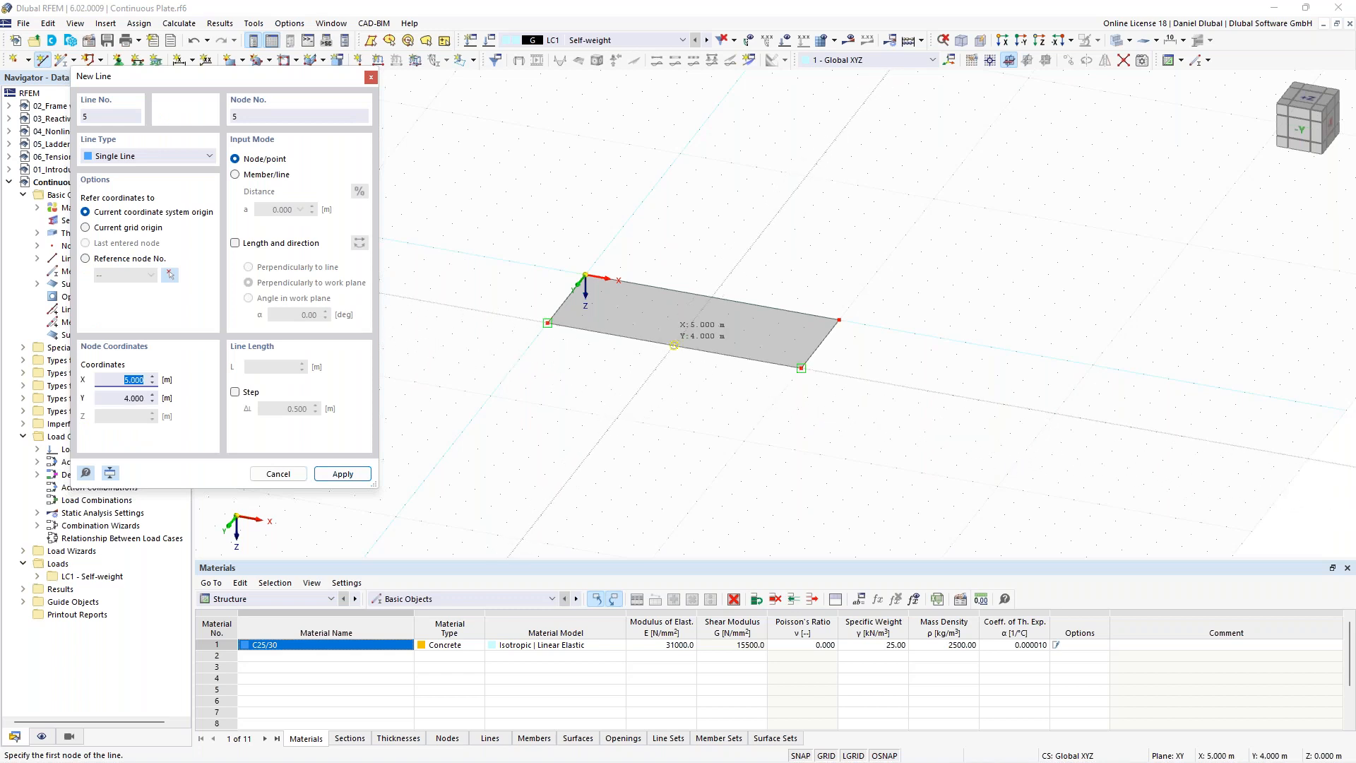
pyautogui.click(674, 345)
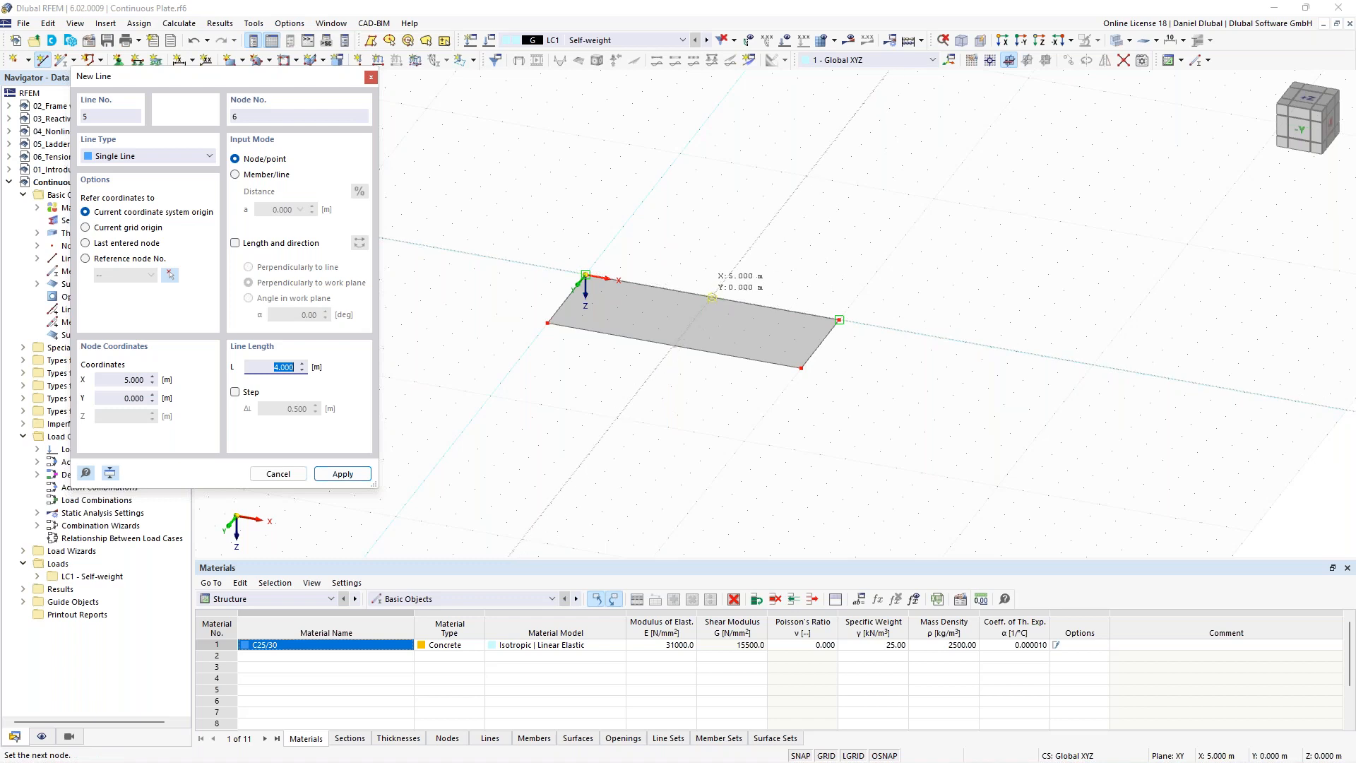
pyautogui.click(712, 296)
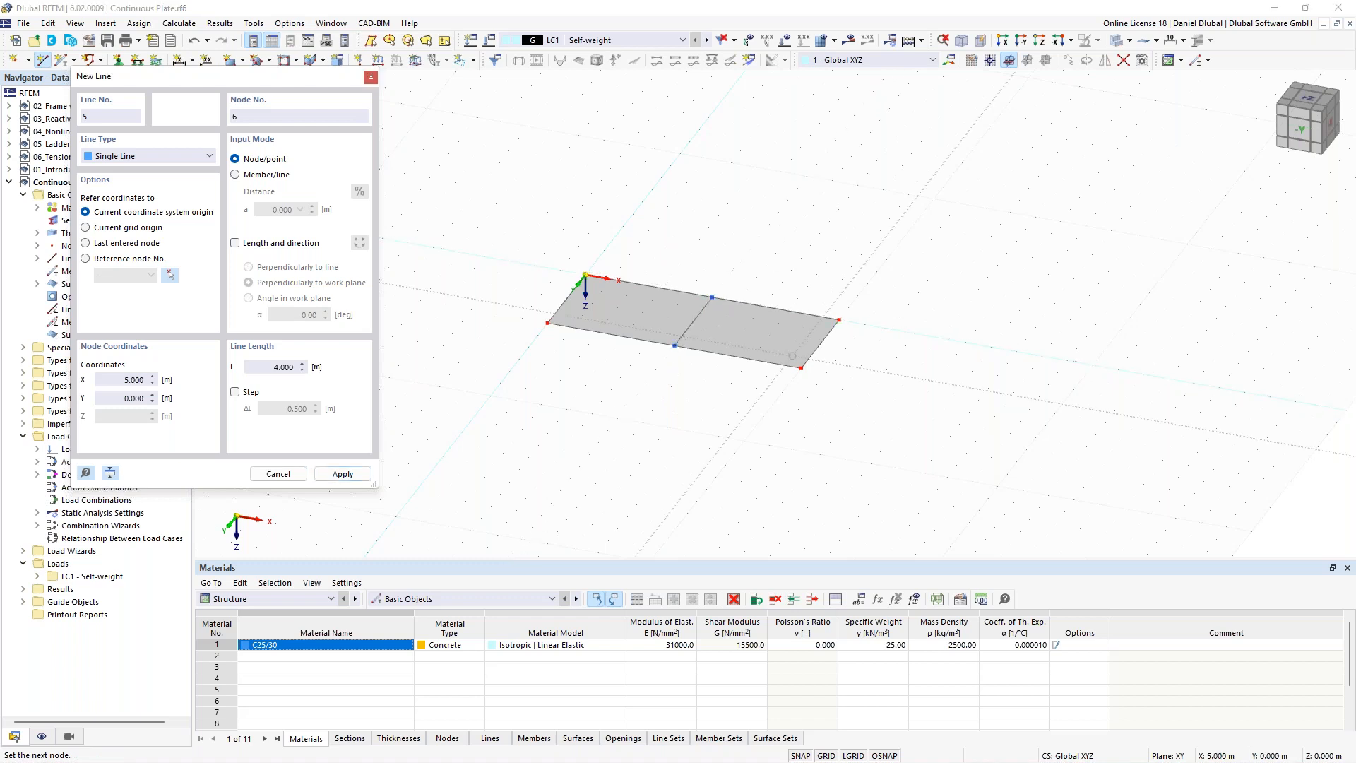
pyautogui.scroll(1, 780, 254)
pyautogui.press('Escape')
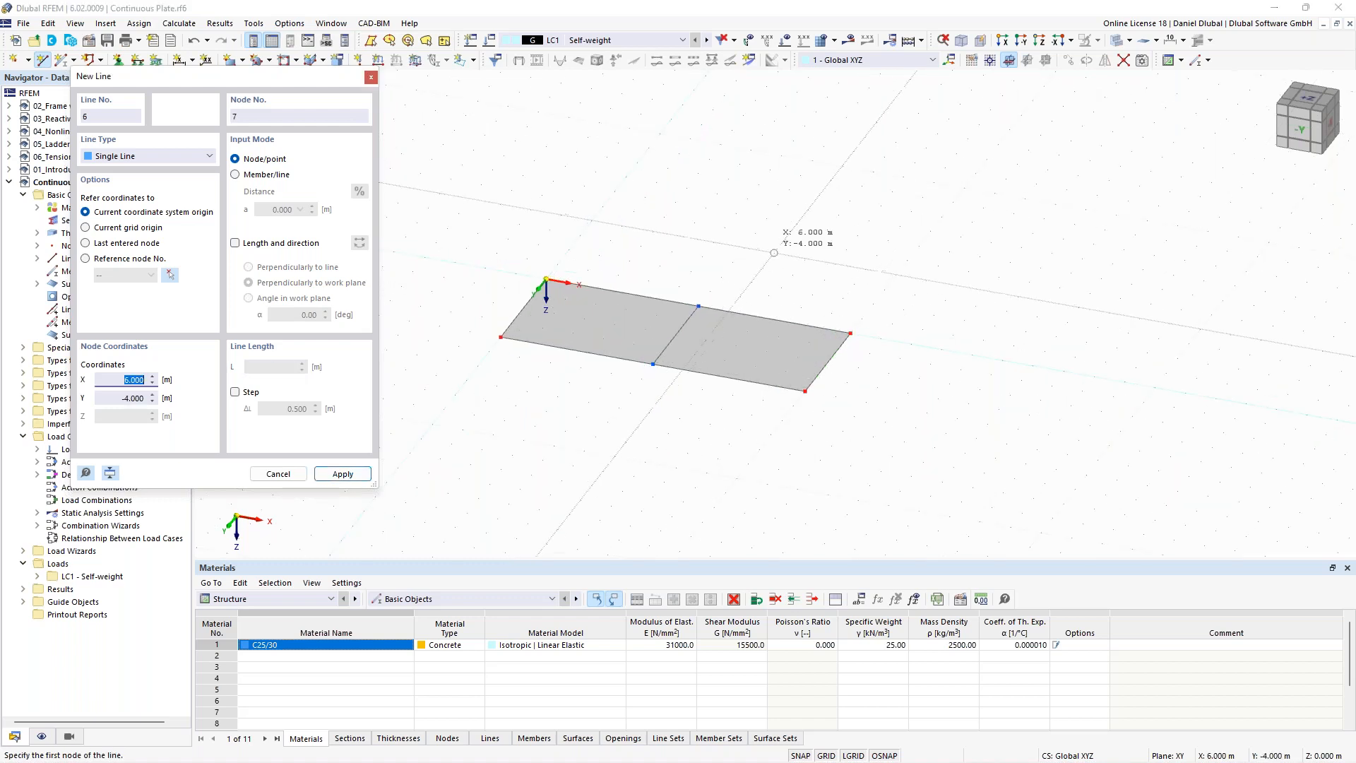
pyautogui.press('Escape')
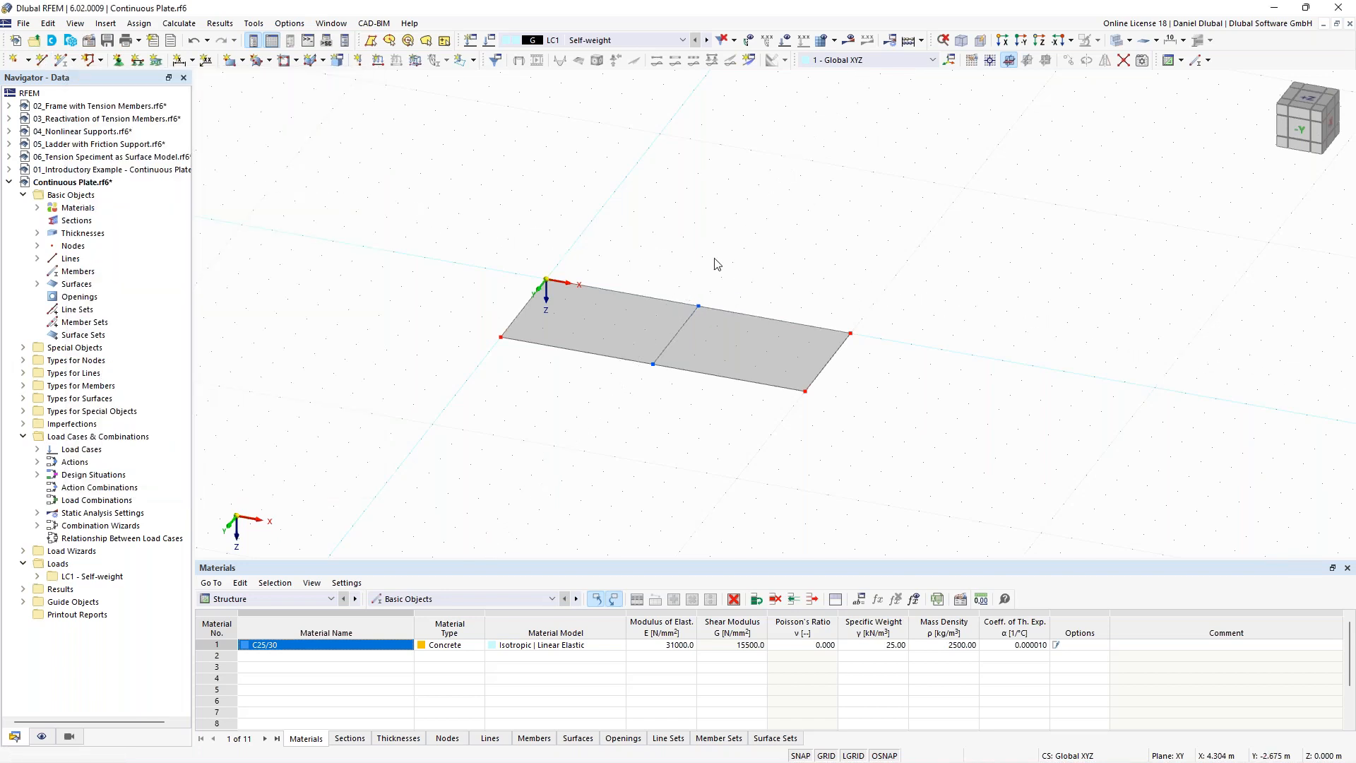
# Step: Examine the properties of the line's end node at X 5 m, Y 4 m, without changing its node type
pyautogui.rightClick(837, 240)
pyautogui.click(754, 214)
pyautogui.scroll(1, 651, 373)
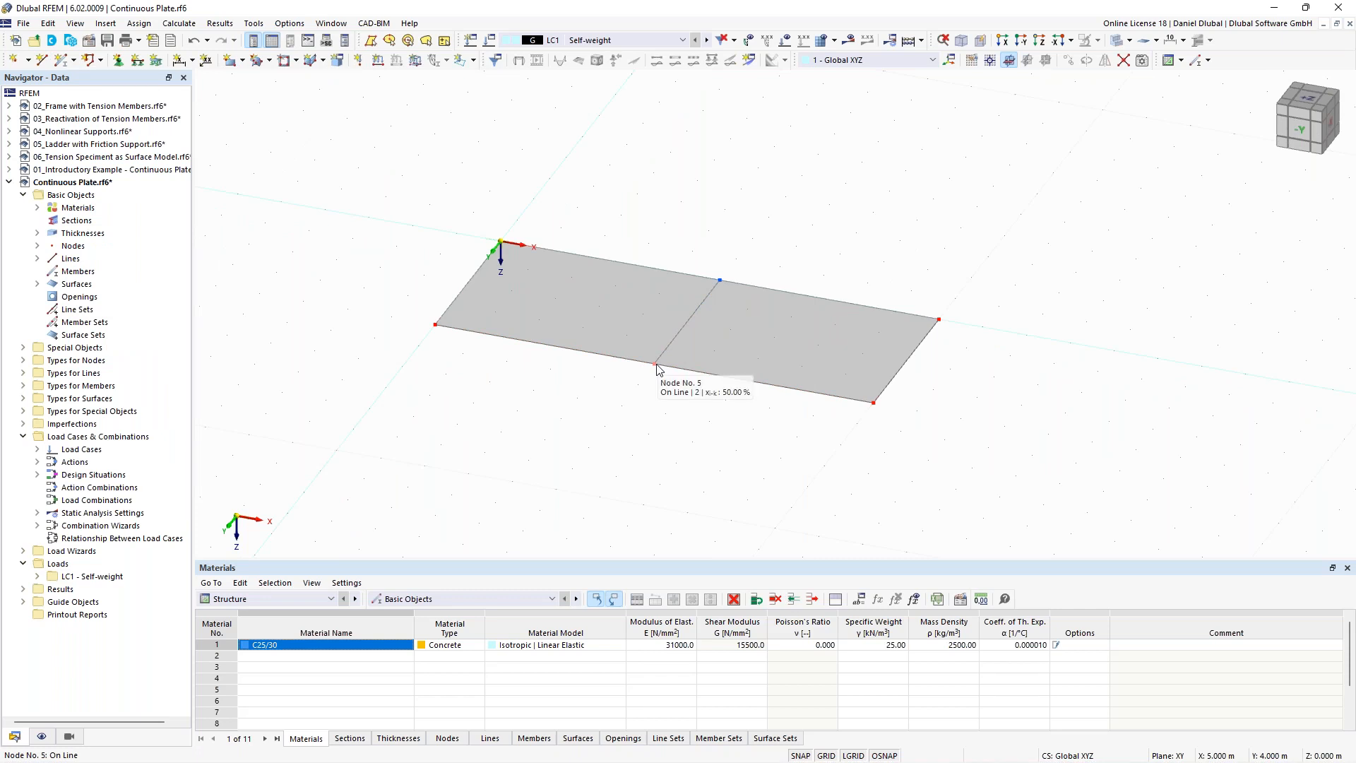
pyautogui.doubleClick(657, 366)
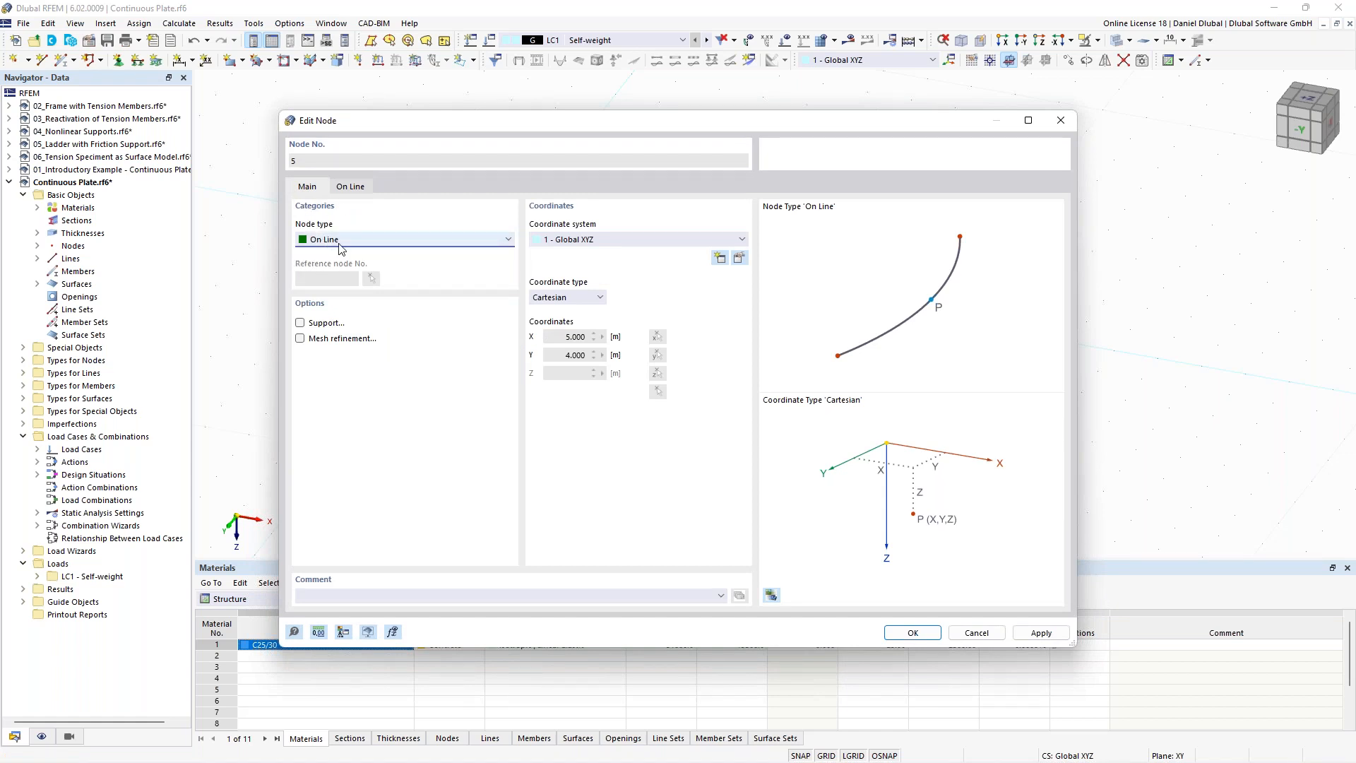
pyautogui.moveTo(604, 131); pyautogui.dragTo(471, 363)
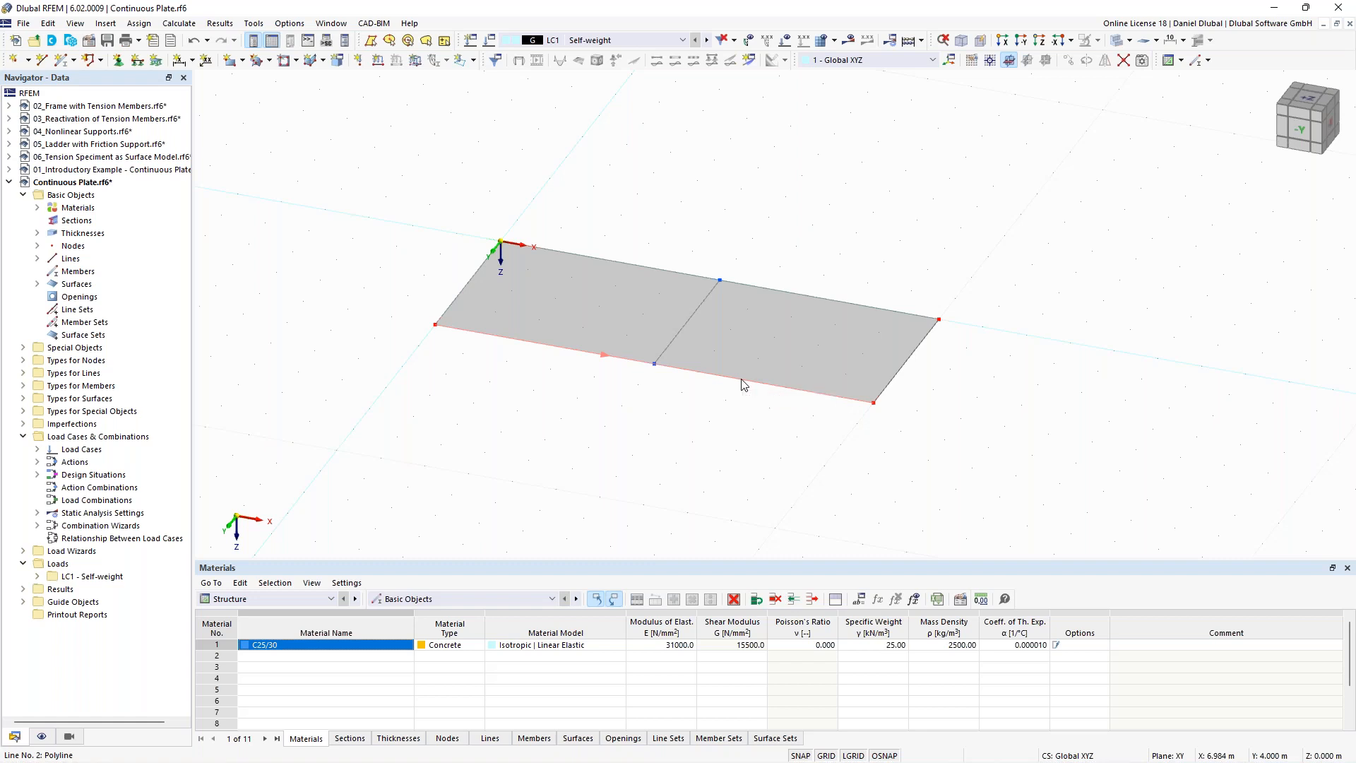
# Step: Examine the node assignments and distances on the plate's long edge at Y 4 m, closing without changes
pyautogui.doubleClick(742, 383)
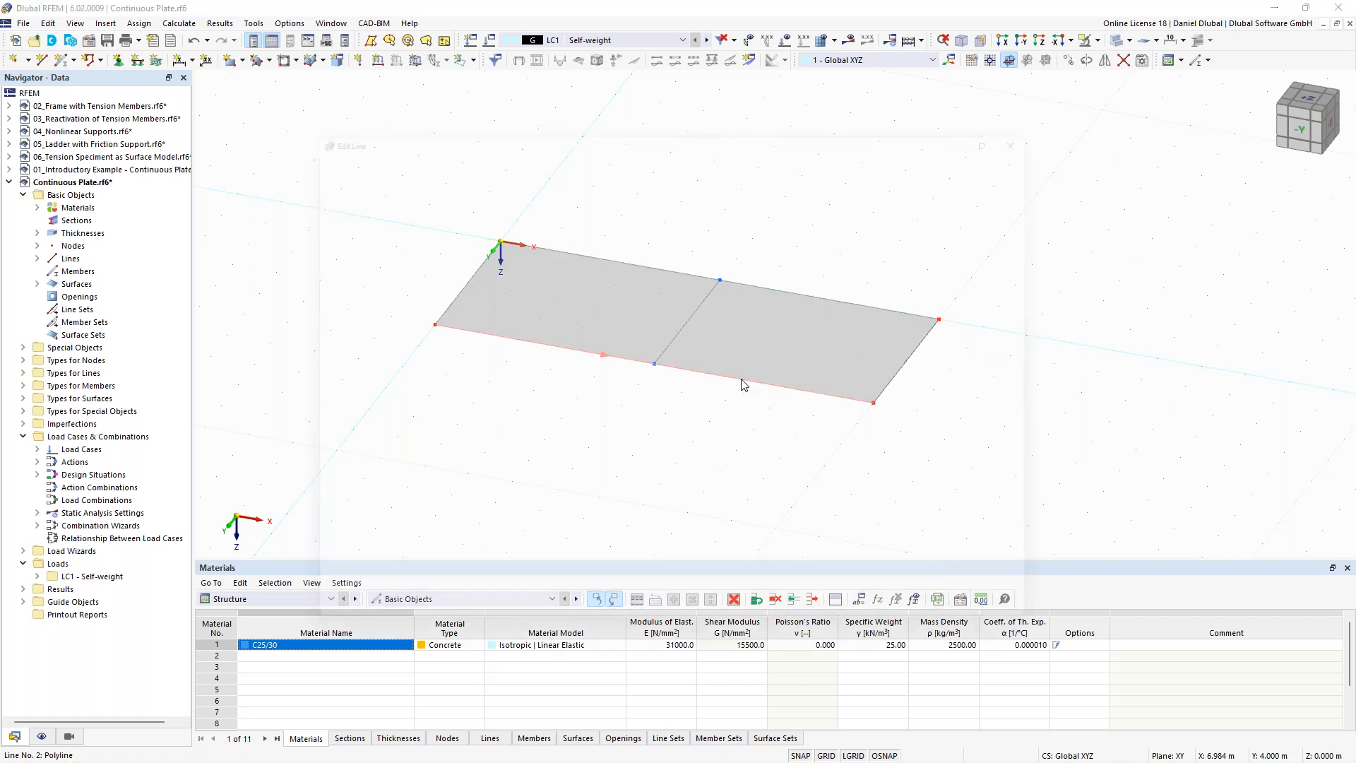
pyautogui.click(356, 182)
pyautogui.click(393, 254)
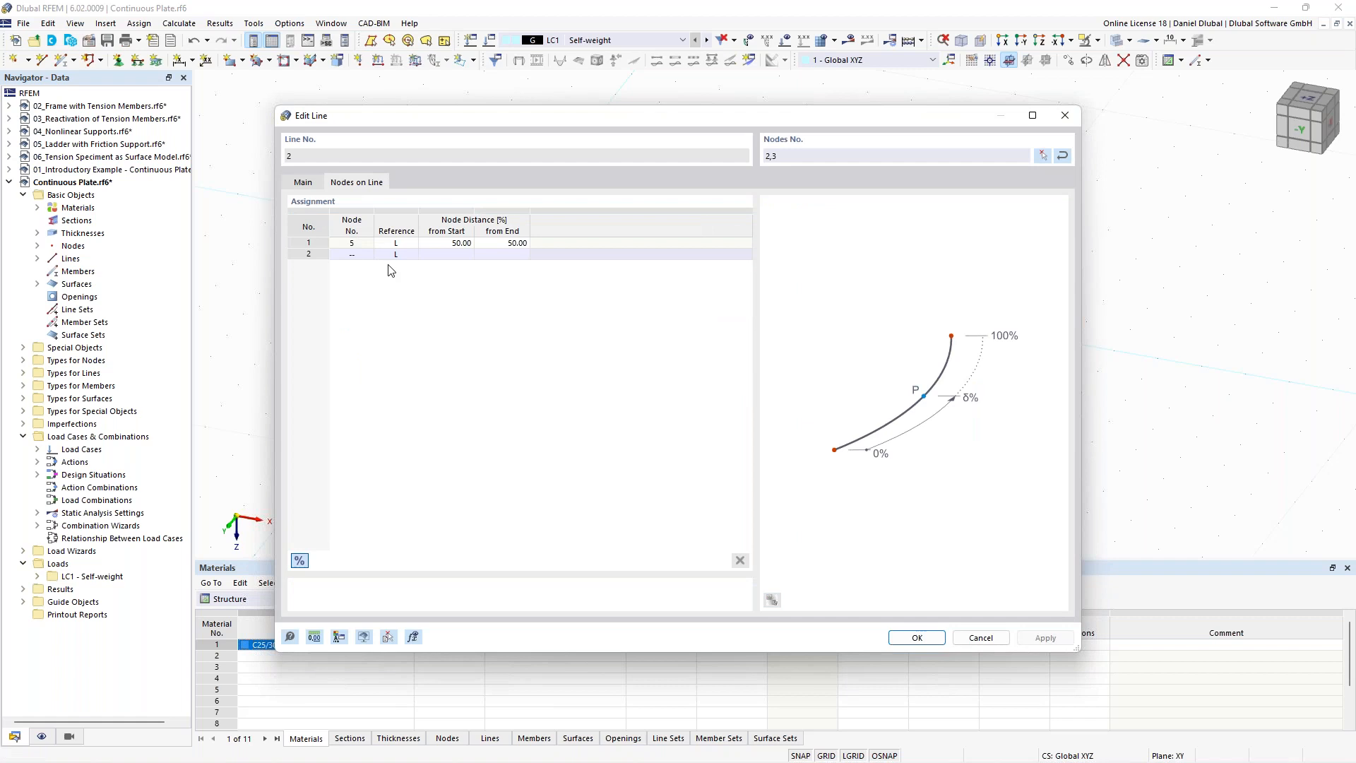
pyautogui.click(359, 245)
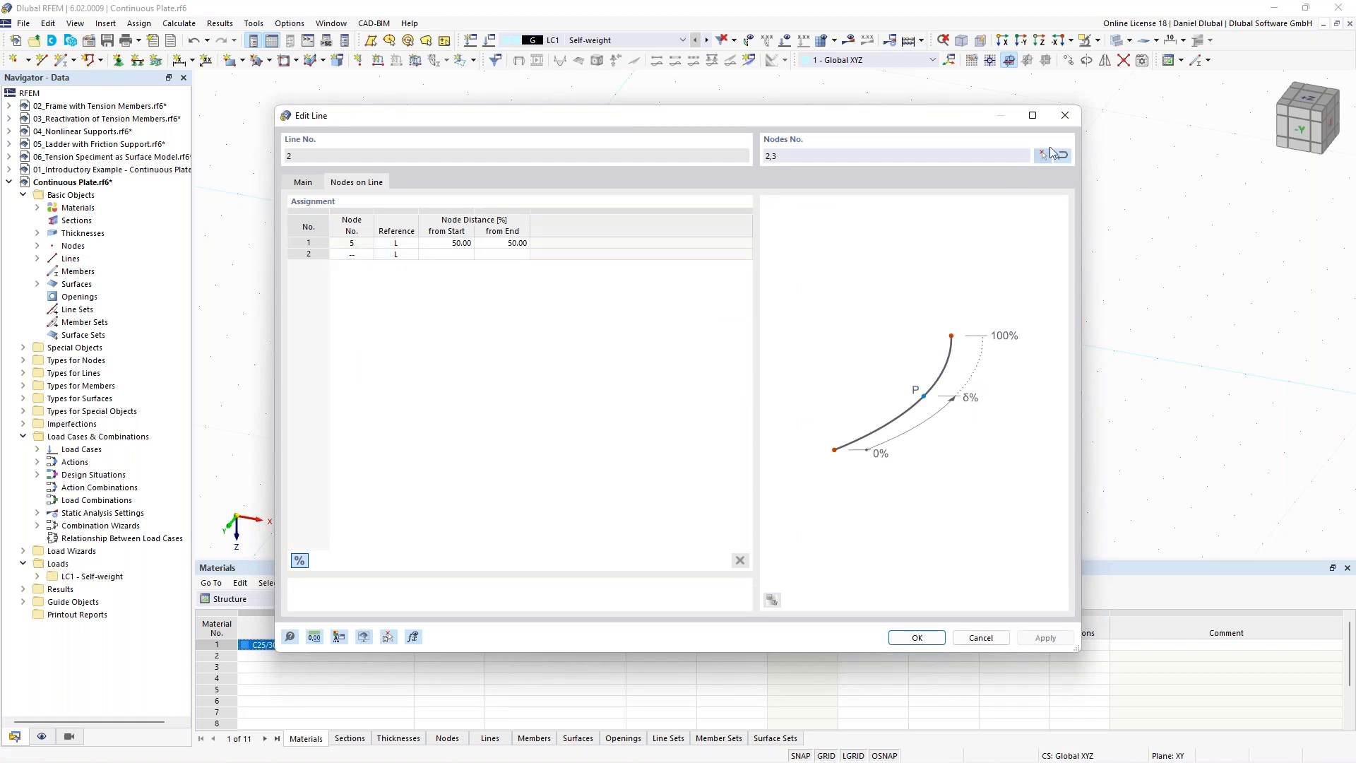
pyautogui.click(1066, 123)
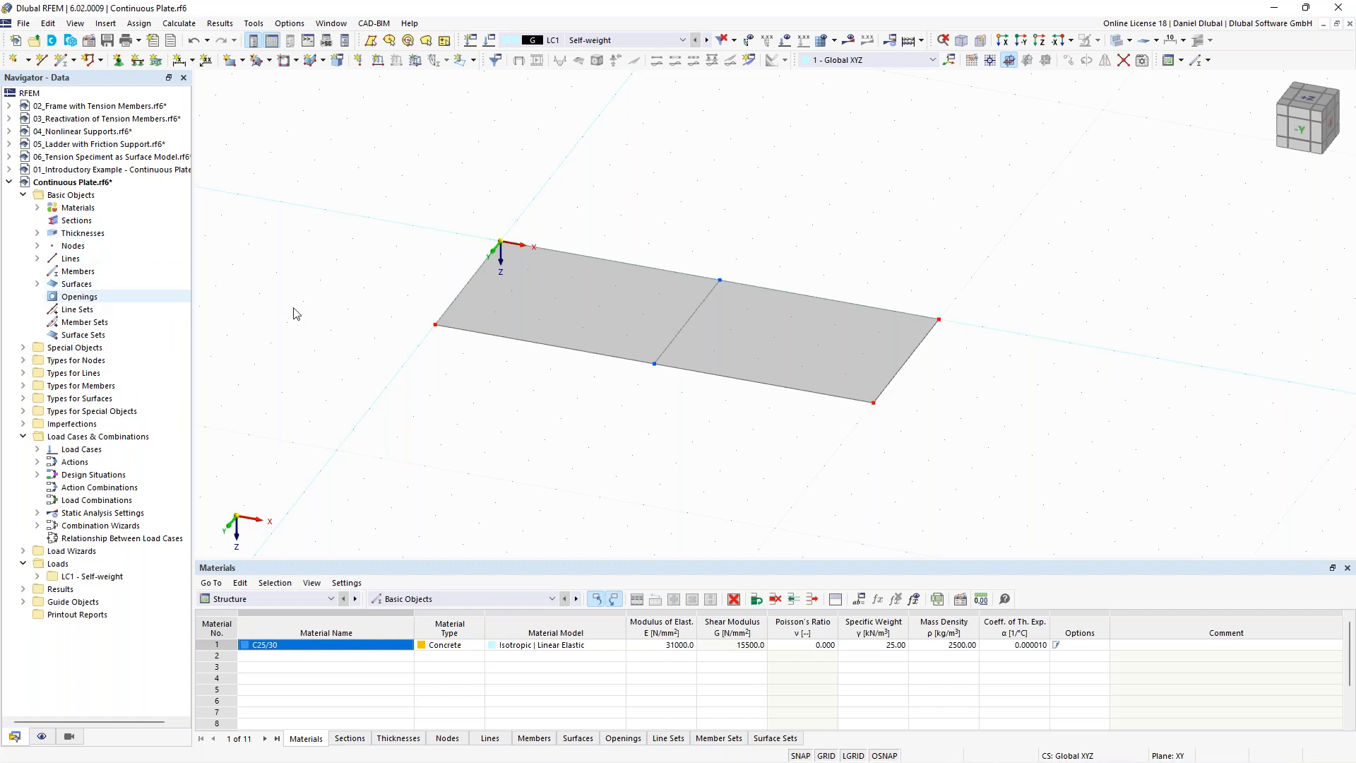
# Step: Assign the Hinged line support to the plate's short edge at X 0 m
pyautogui.scroll(-1, 465, 224)
pyautogui.moveTo(464, 219)
pyautogui.mouseDown(button='middle')
pyautogui.moveTo(500, 240)
pyautogui.moveTo(481, 227)
pyautogui.mouseUp(button='middle')
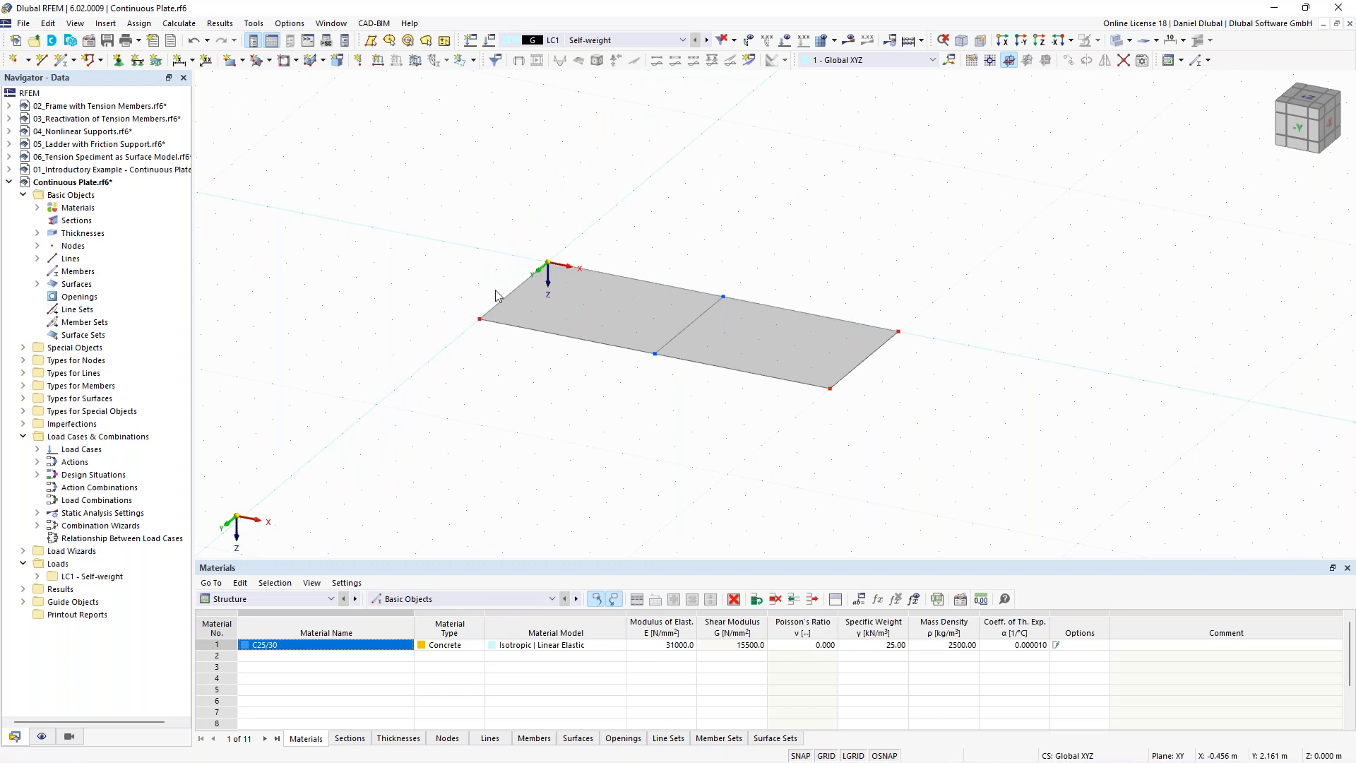
pyautogui.moveTo(502, 212); pyautogui.dragTo(523, 221, button='middle')
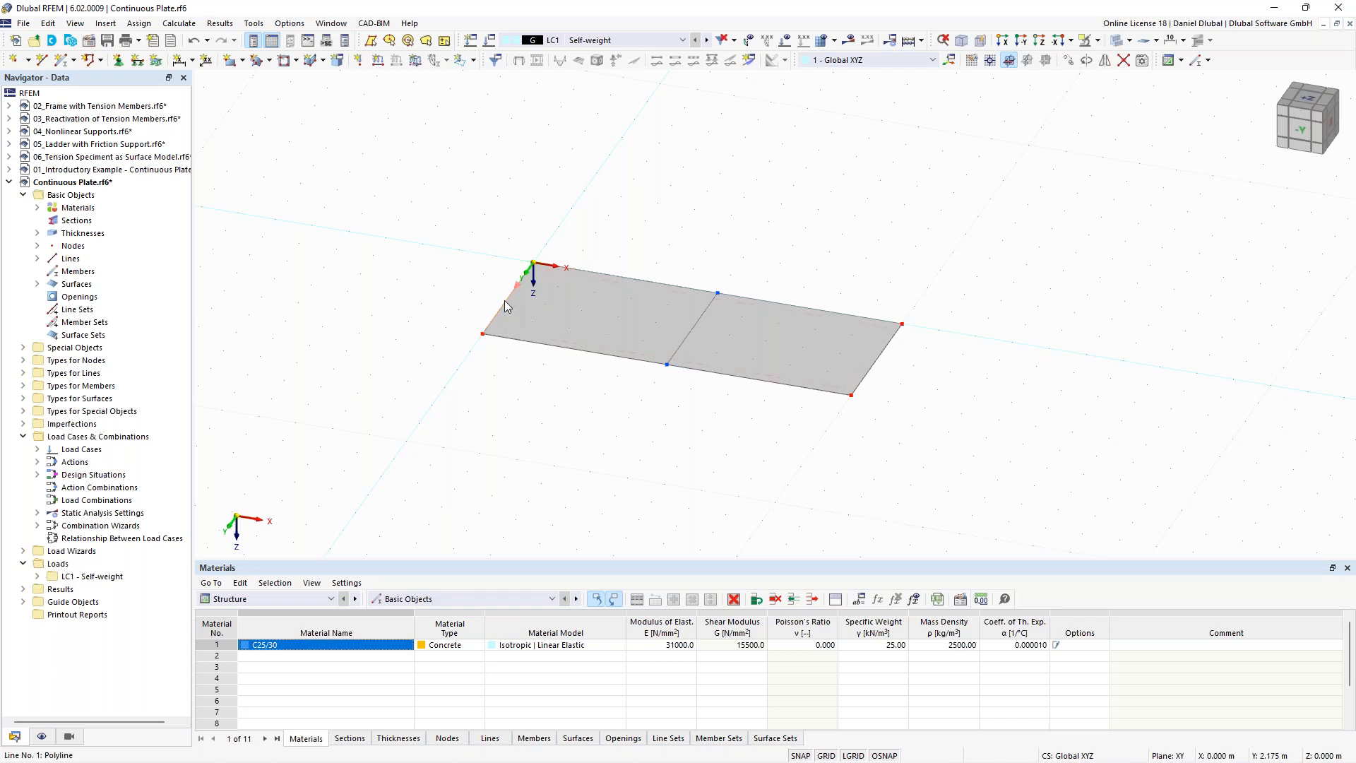
pyautogui.doubleClick(505, 301)
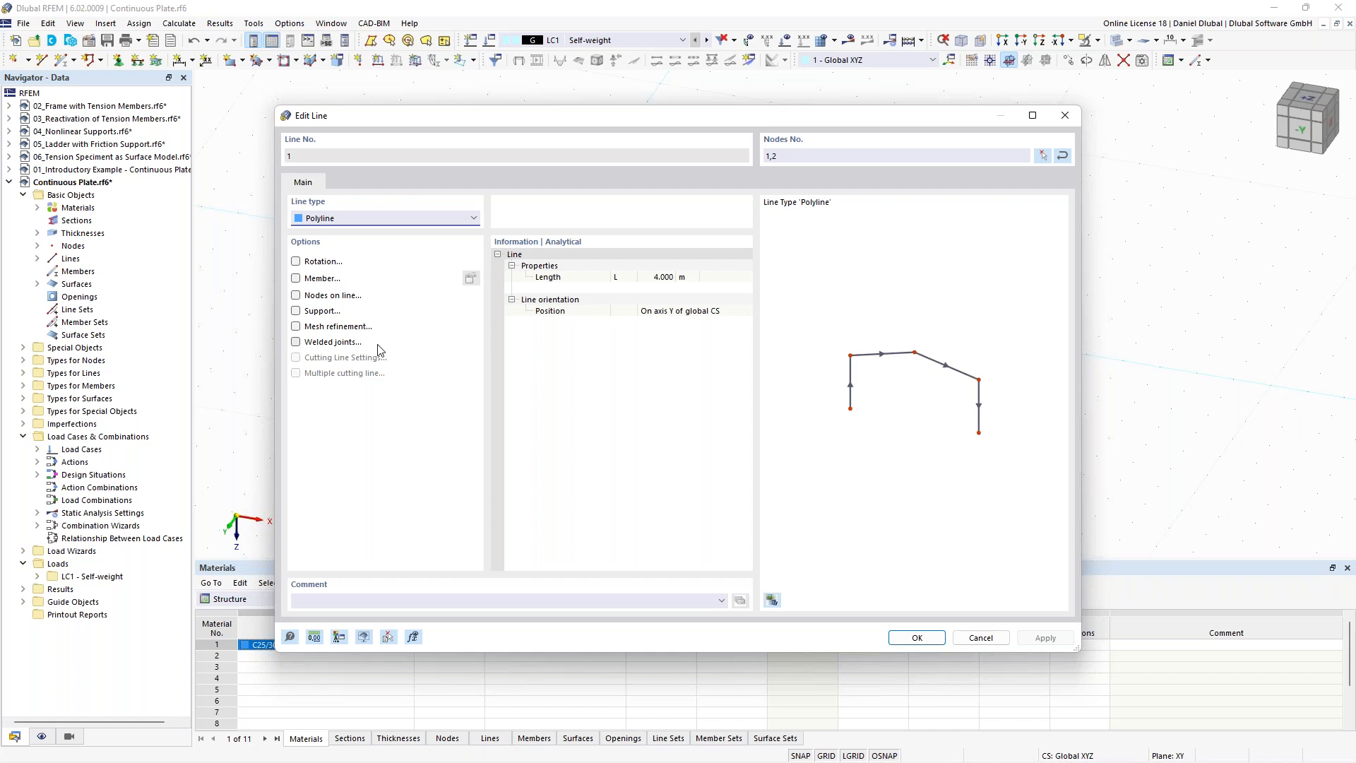
pyautogui.click(297, 312)
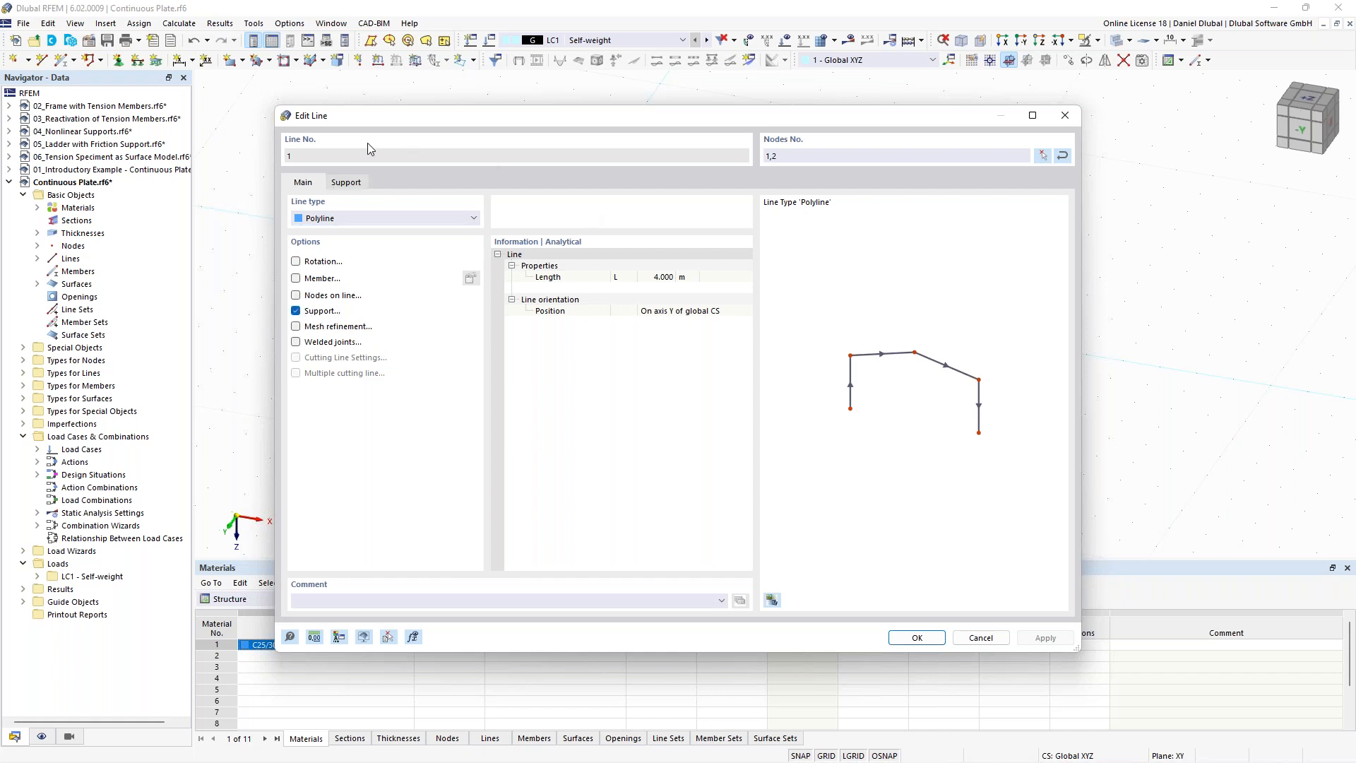
pyautogui.click(353, 184)
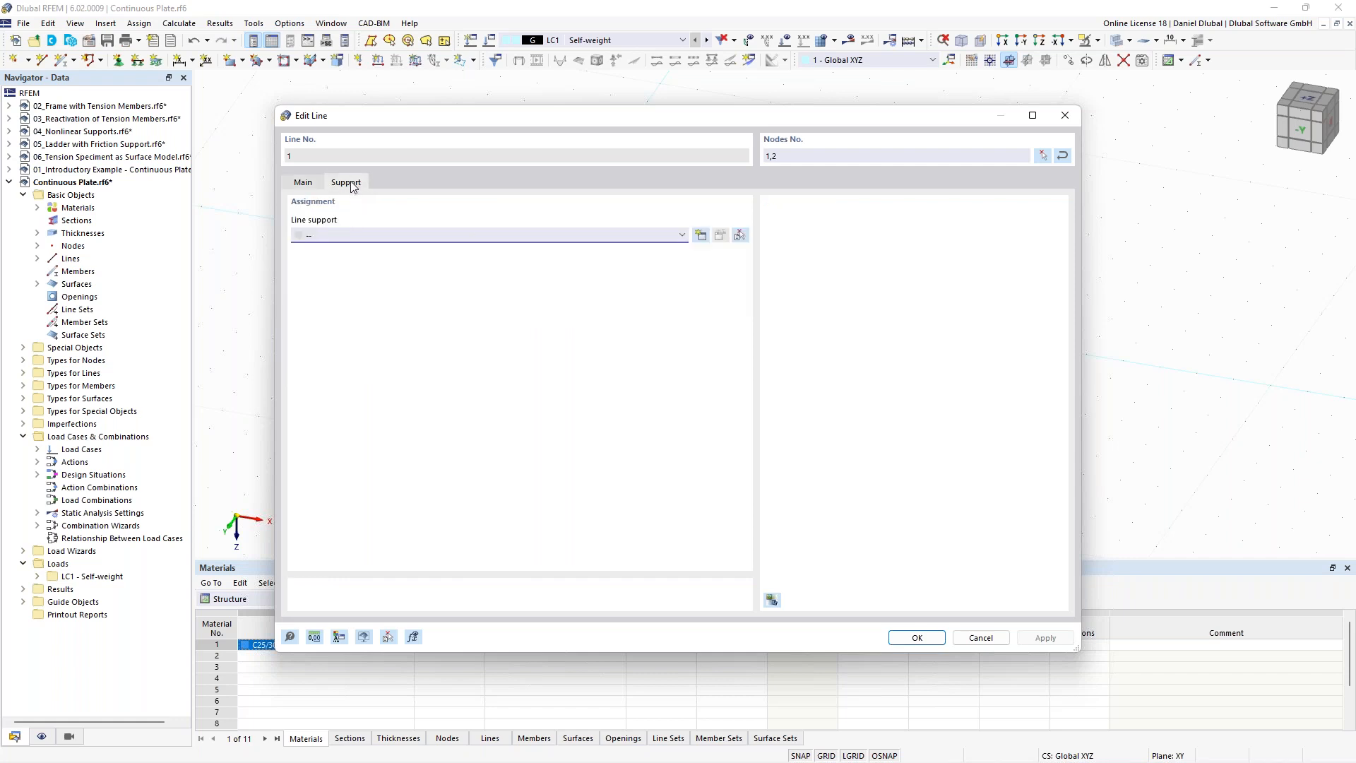
pyautogui.click(631, 236)
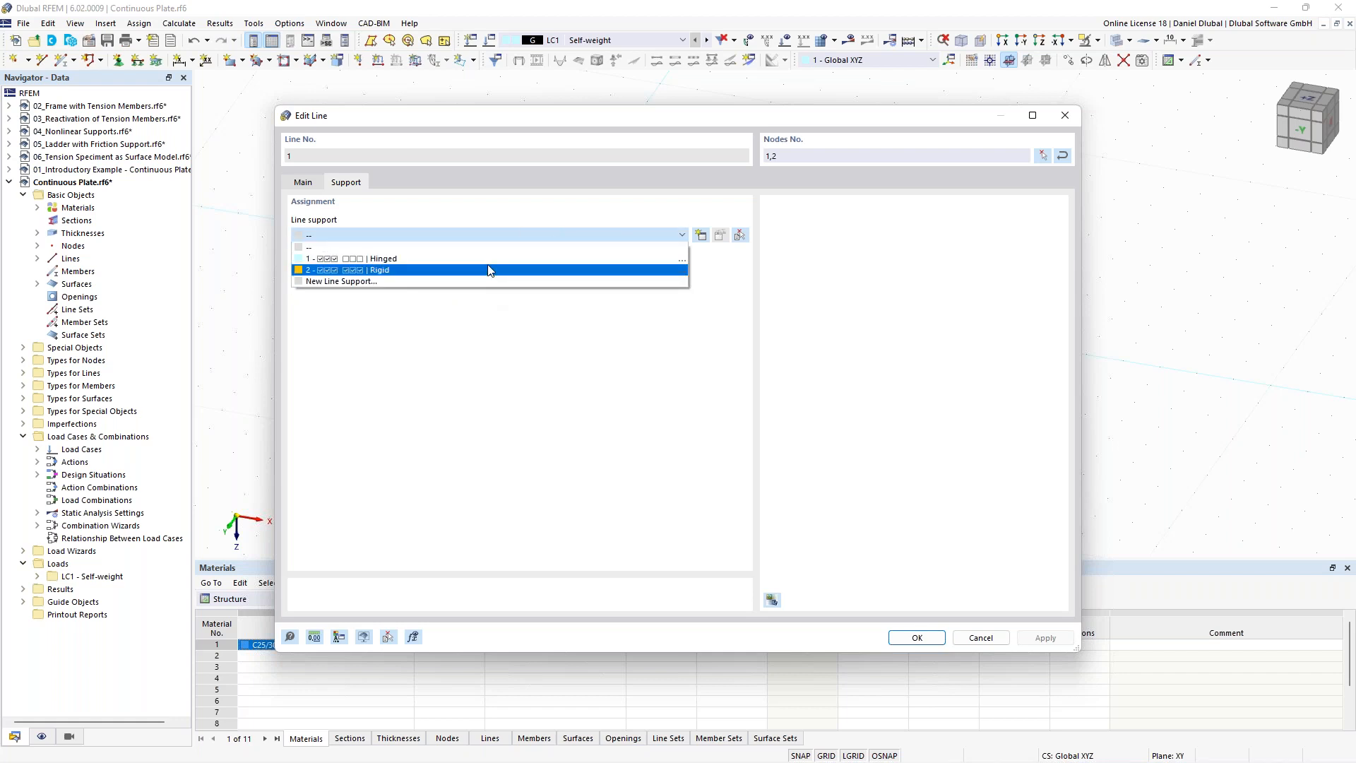
pyautogui.click(437, 260)
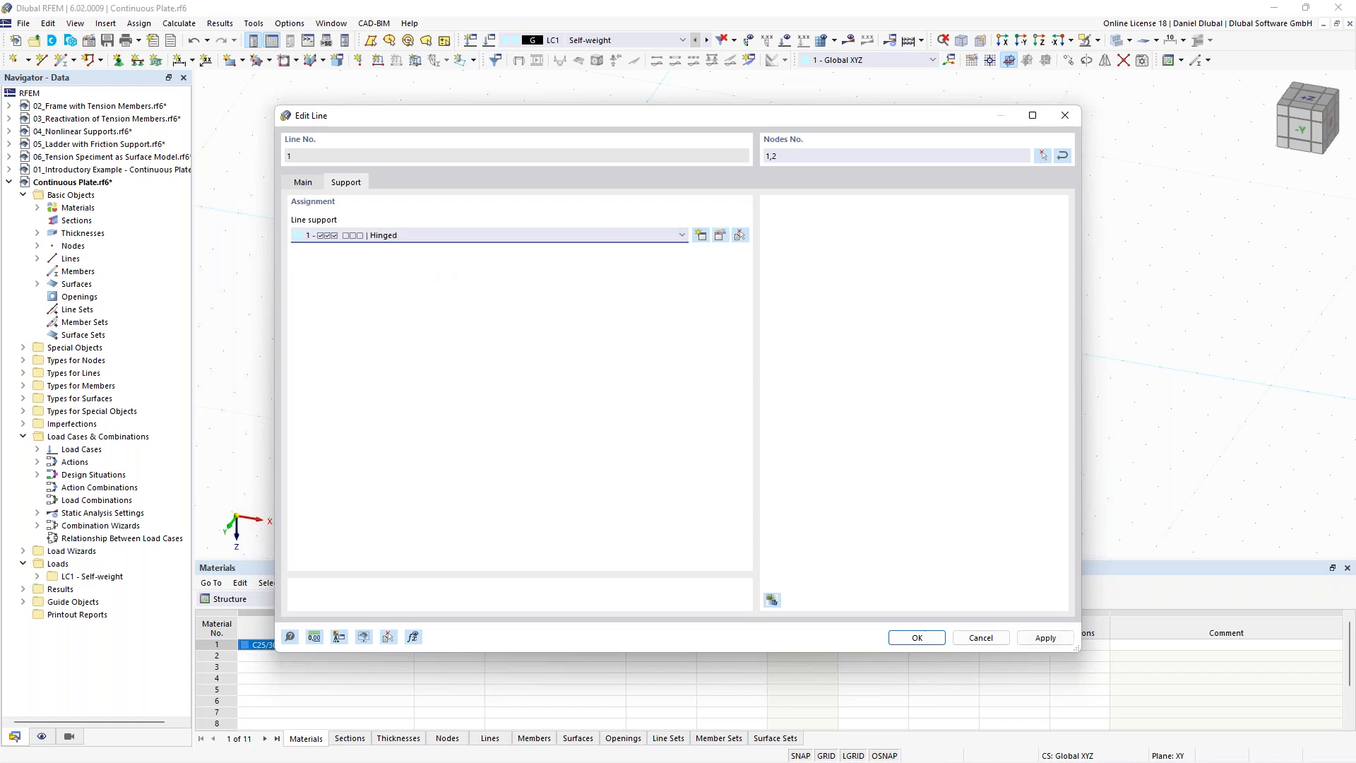
pyautogui.click(917, 638)
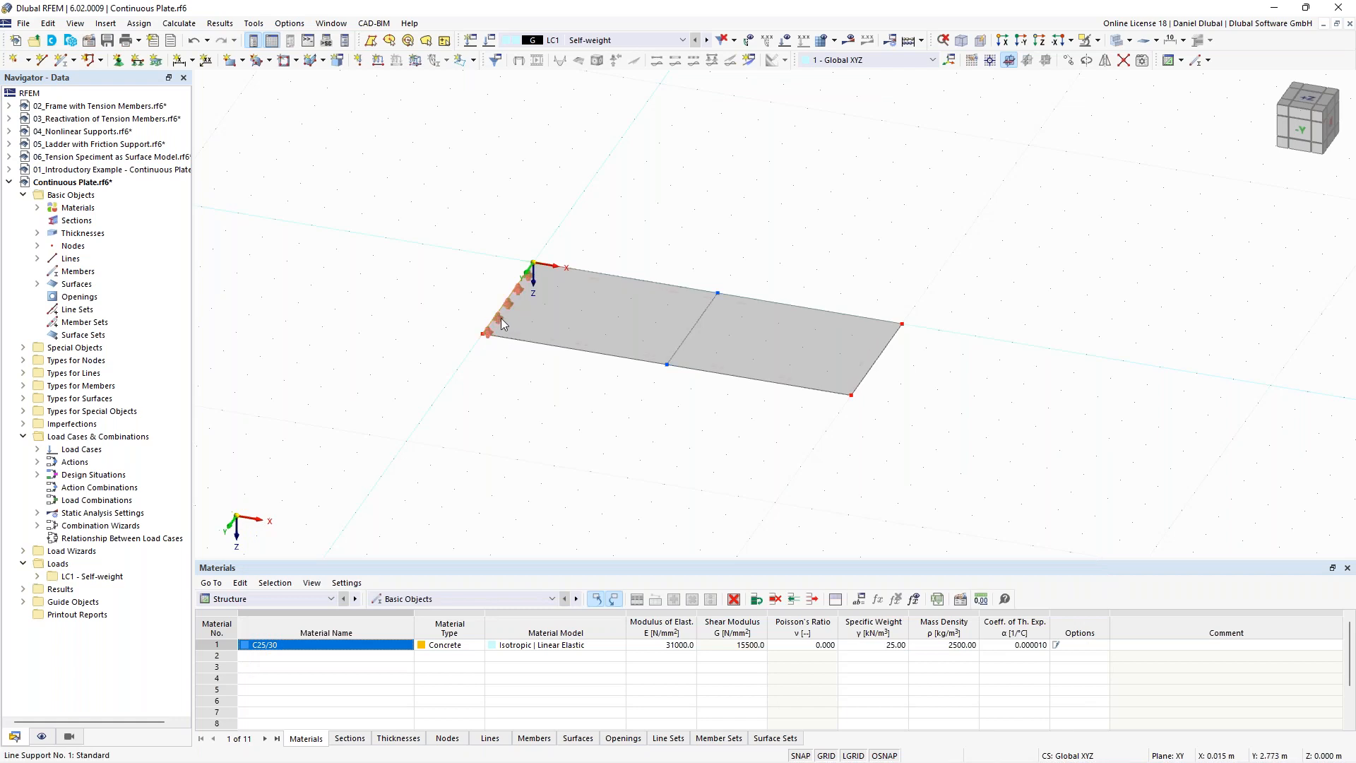
# Step: Examine the support conditions of the Hinged line support on the edge at X 0 m, closing without changes
pyautogui.moveTo(503, 323)
pyautogui.scroll(1, 503, 324)
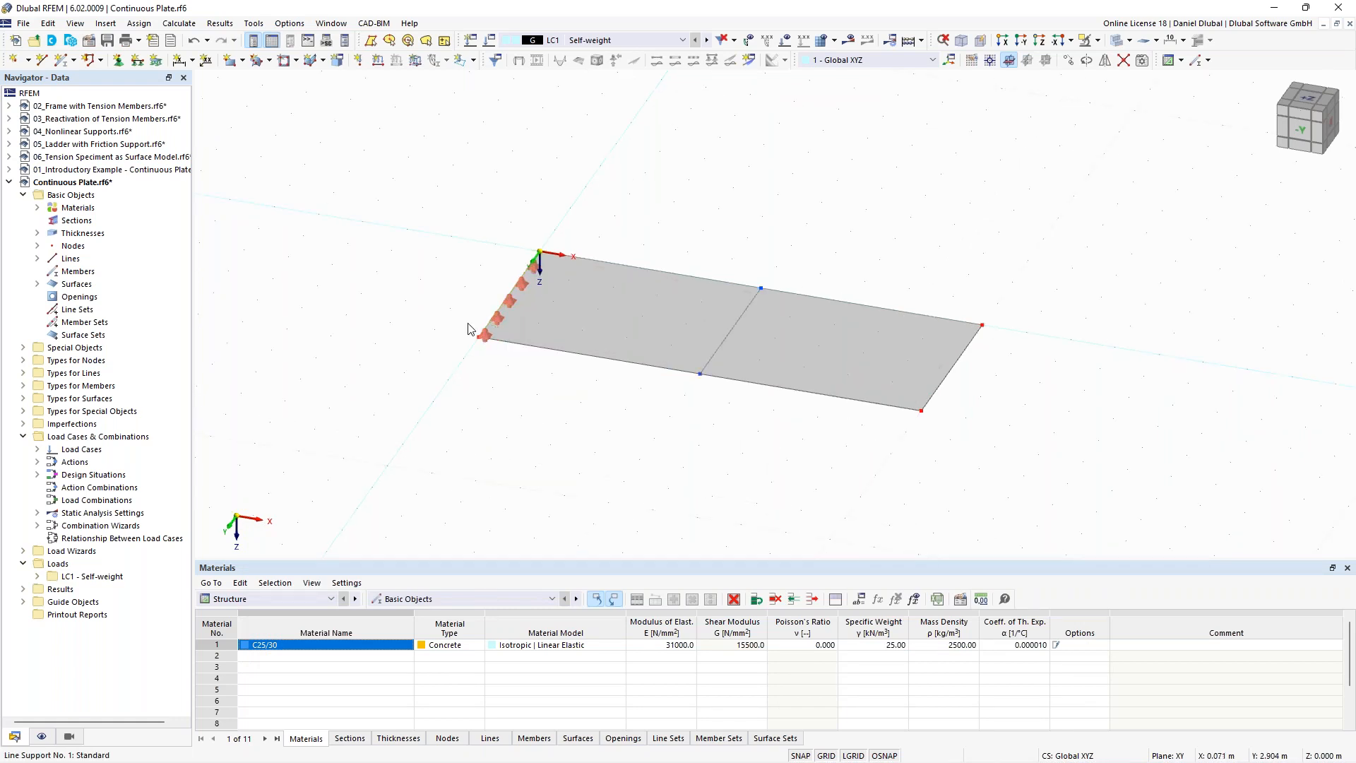
pyautogui.scroll(1, 503, 323)
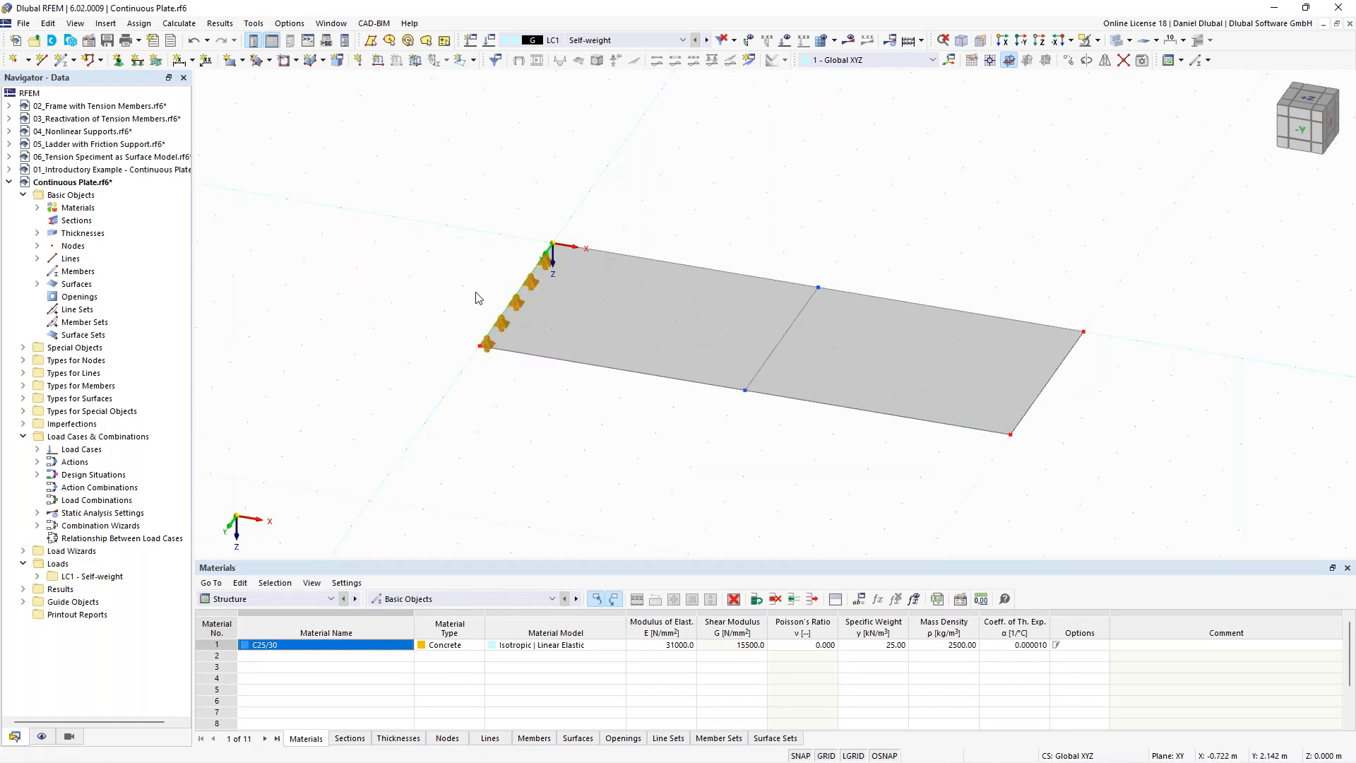
pyautogui.doubleClick(506, 330)
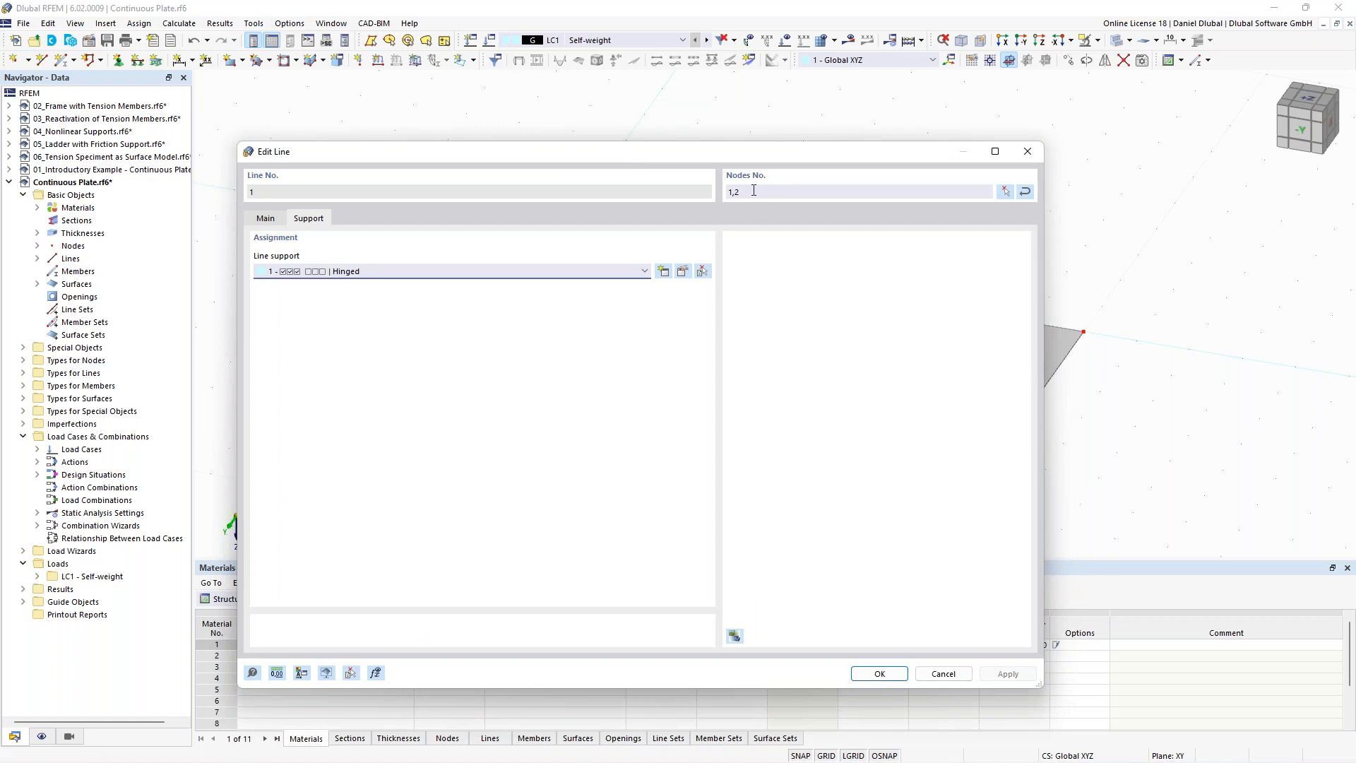
pyautogui.click(1028, 152)
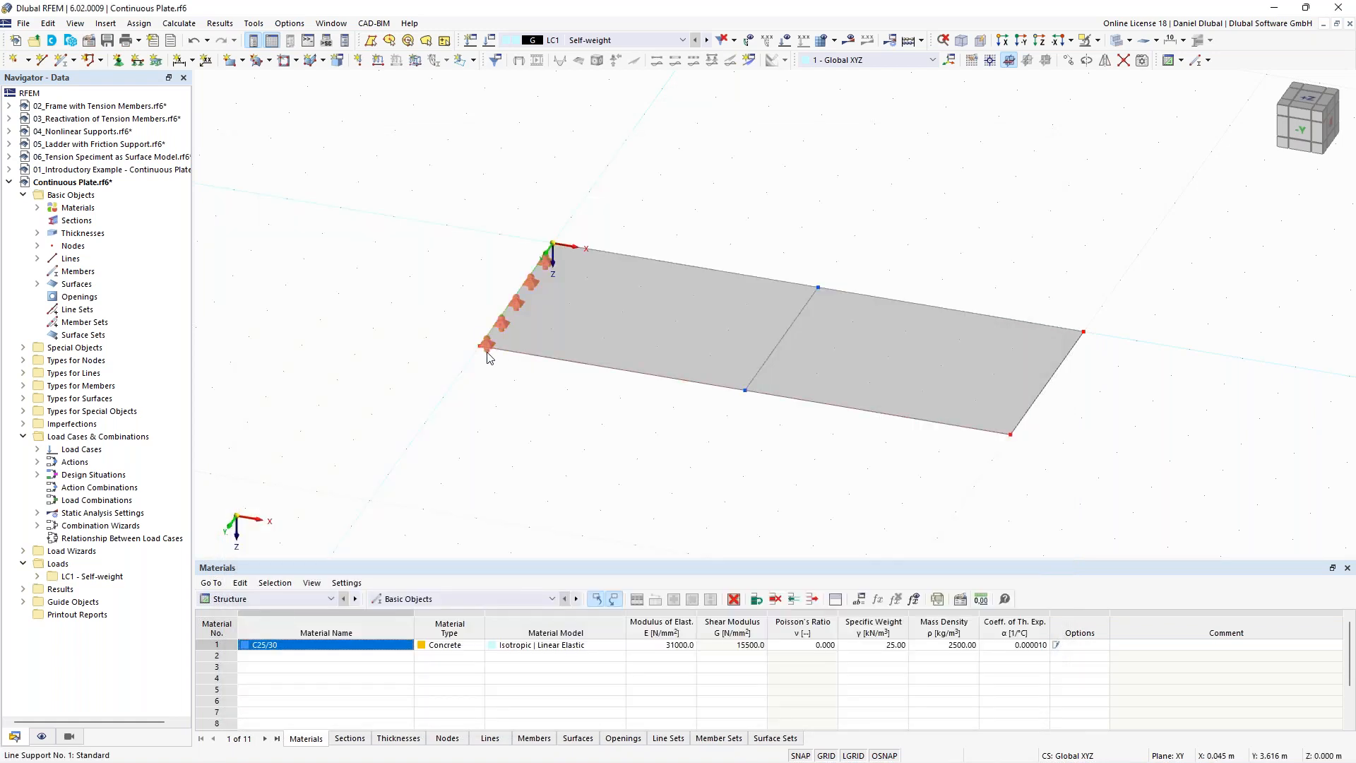
pyautogui.doubleClick(487, 351)
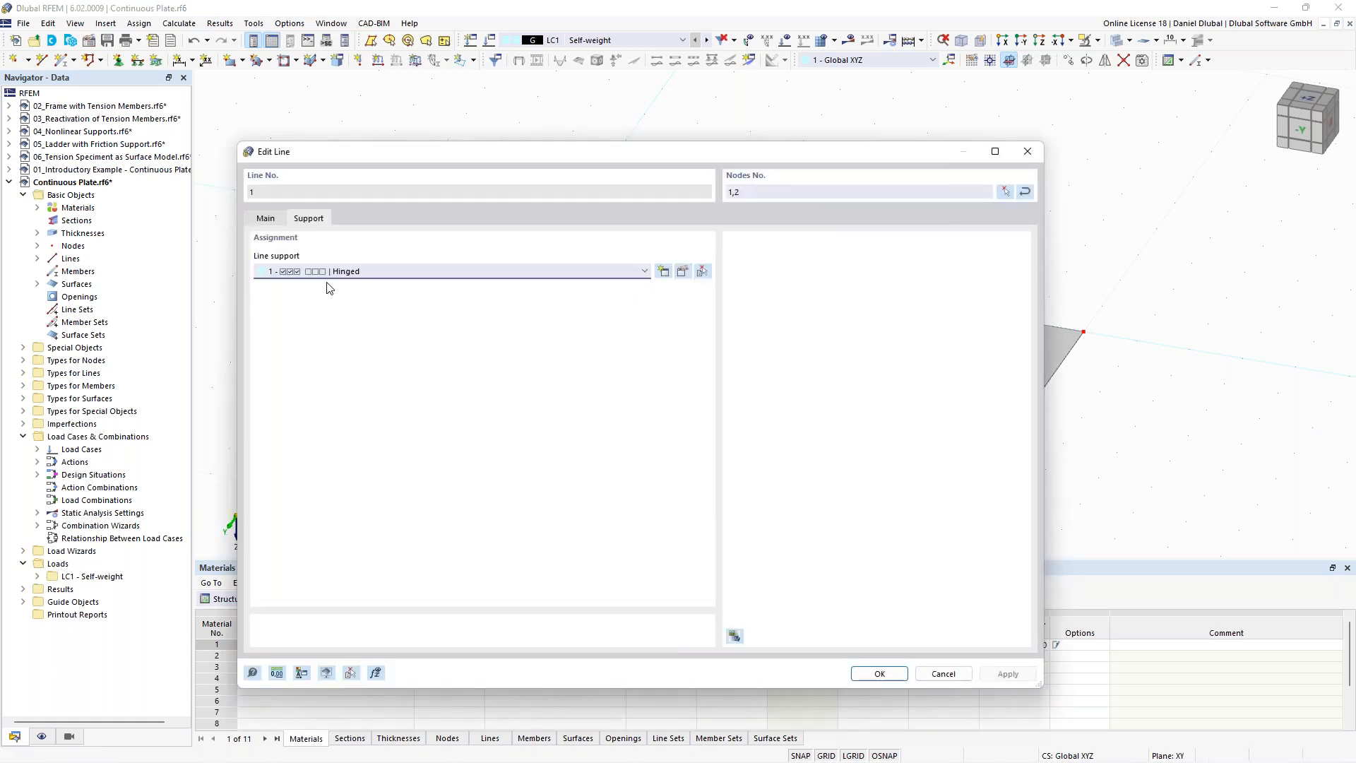
pyautogui.click(683, 276)
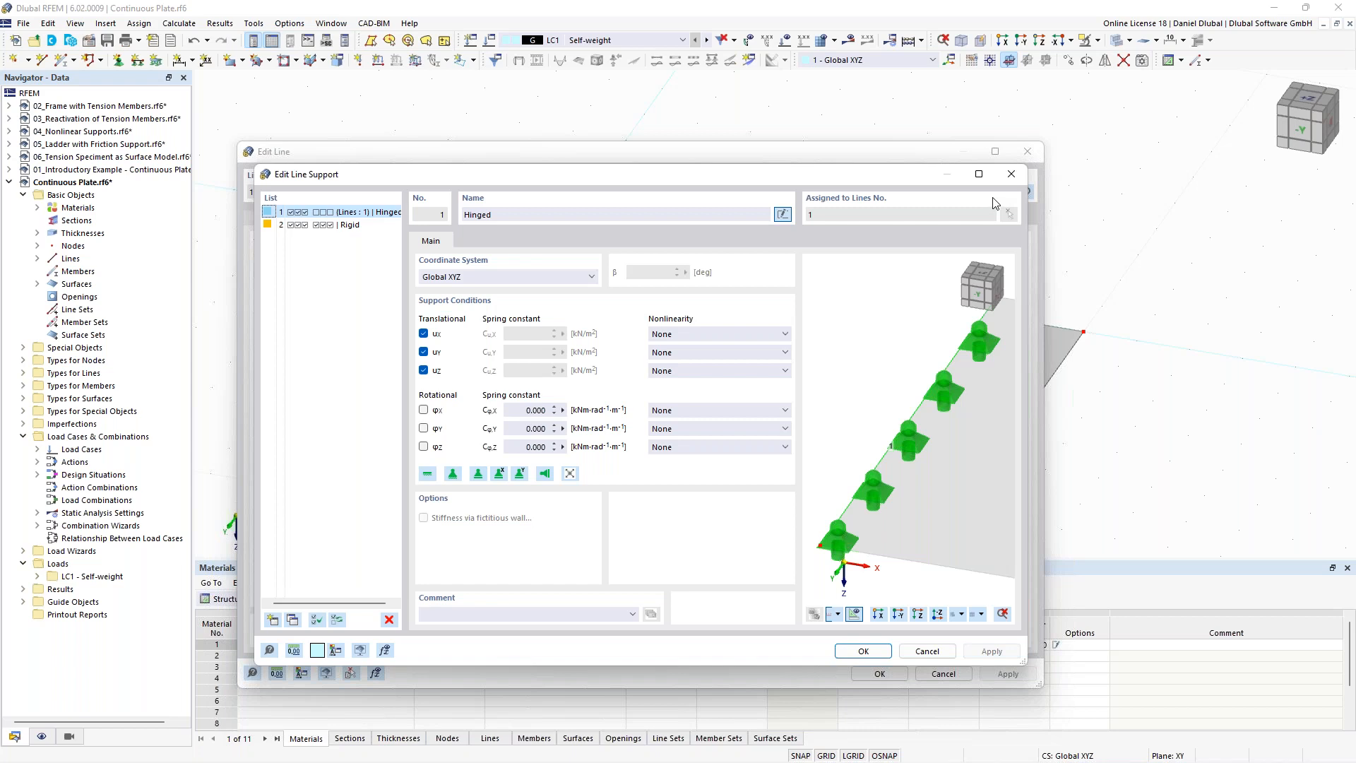
pyautogui.click(1012, 173)
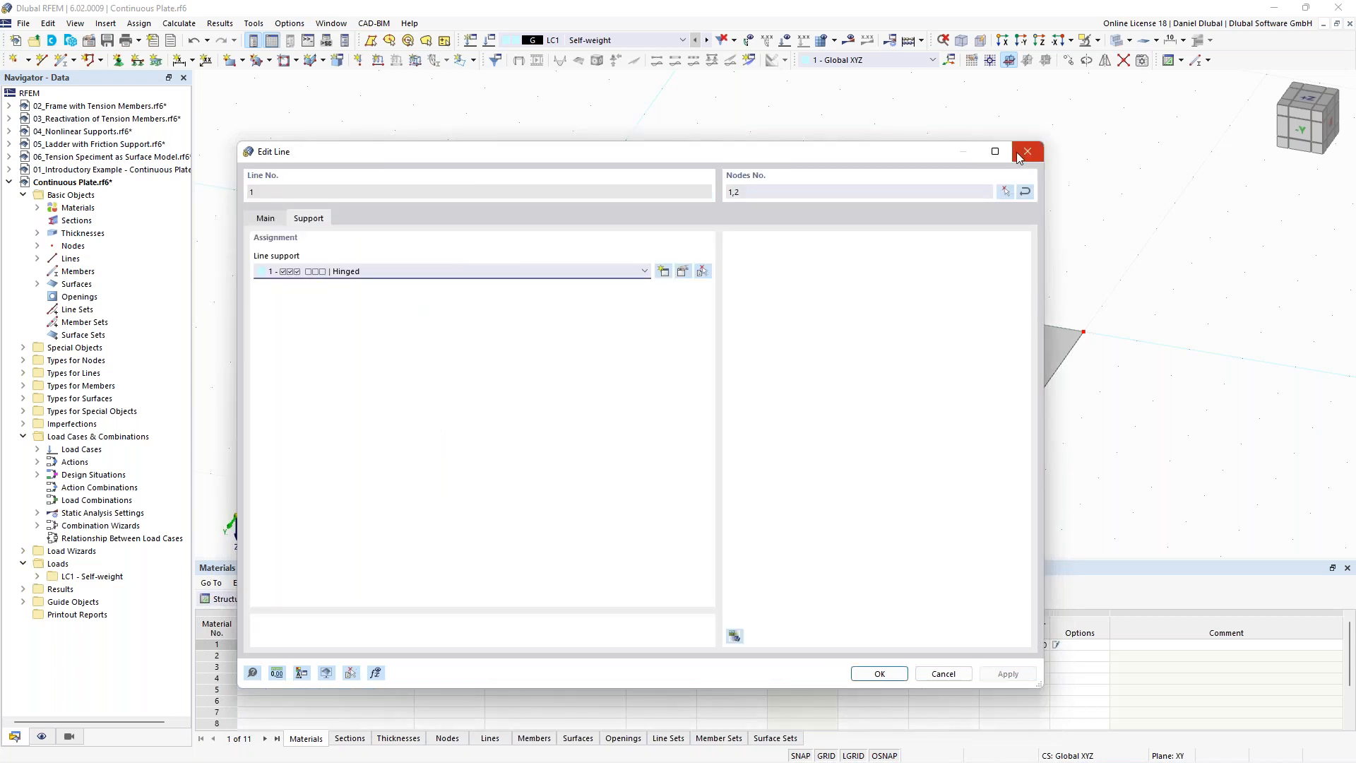
pyautogui.click(1019, 157)
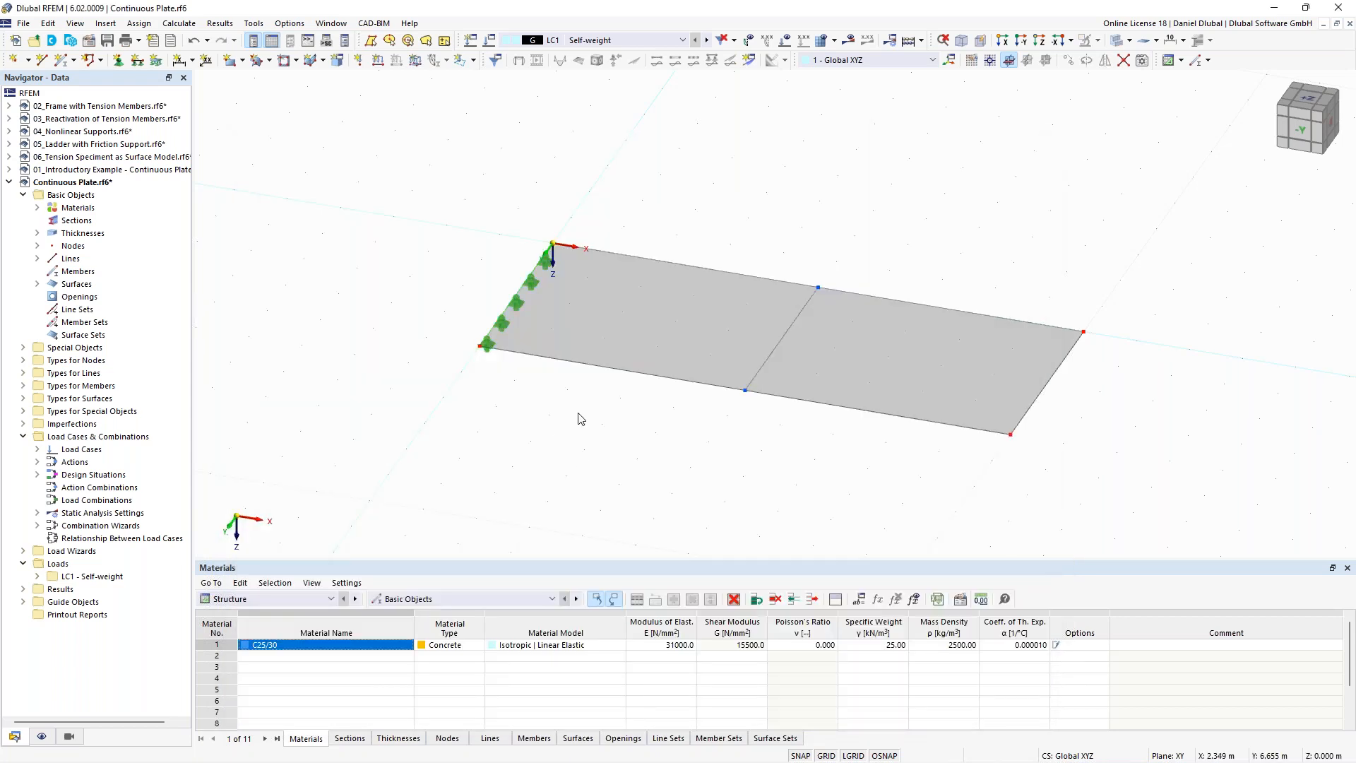
# Step: Assign a new line support to the middle line and the edge at X 10 m, with uY, uZ and φZ fixed and uX free
pyautogui.scroll(-2, 712, 328)
pyautogui.keyDown('ctrl'); pyautogui.moveTo(740, 214); pyautogui.dragTo(742, 202, button='middle'); pyautogui.keyUp('ctrl')
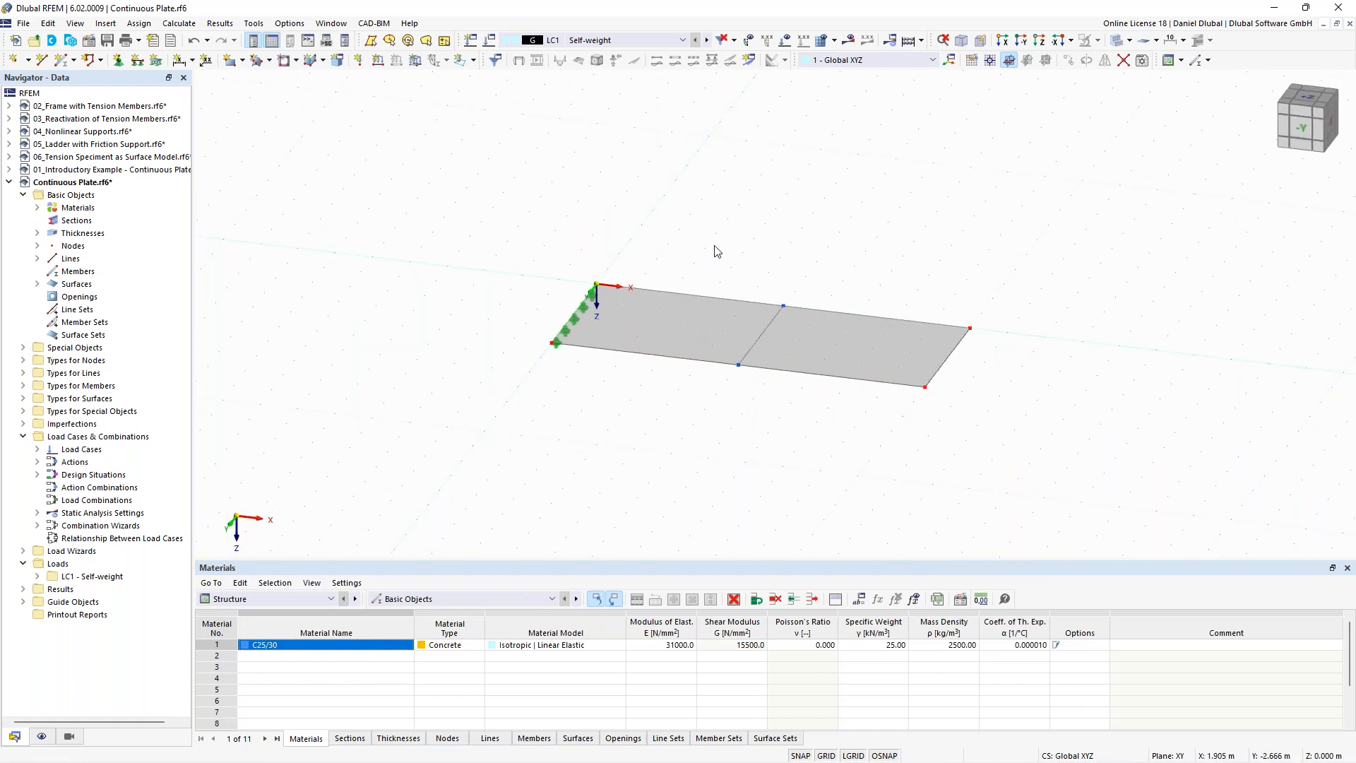
pyautogui.moveTo(692, 210); pyautogui.dragTo(1036, 475)
pyautogui.click(138, 65)
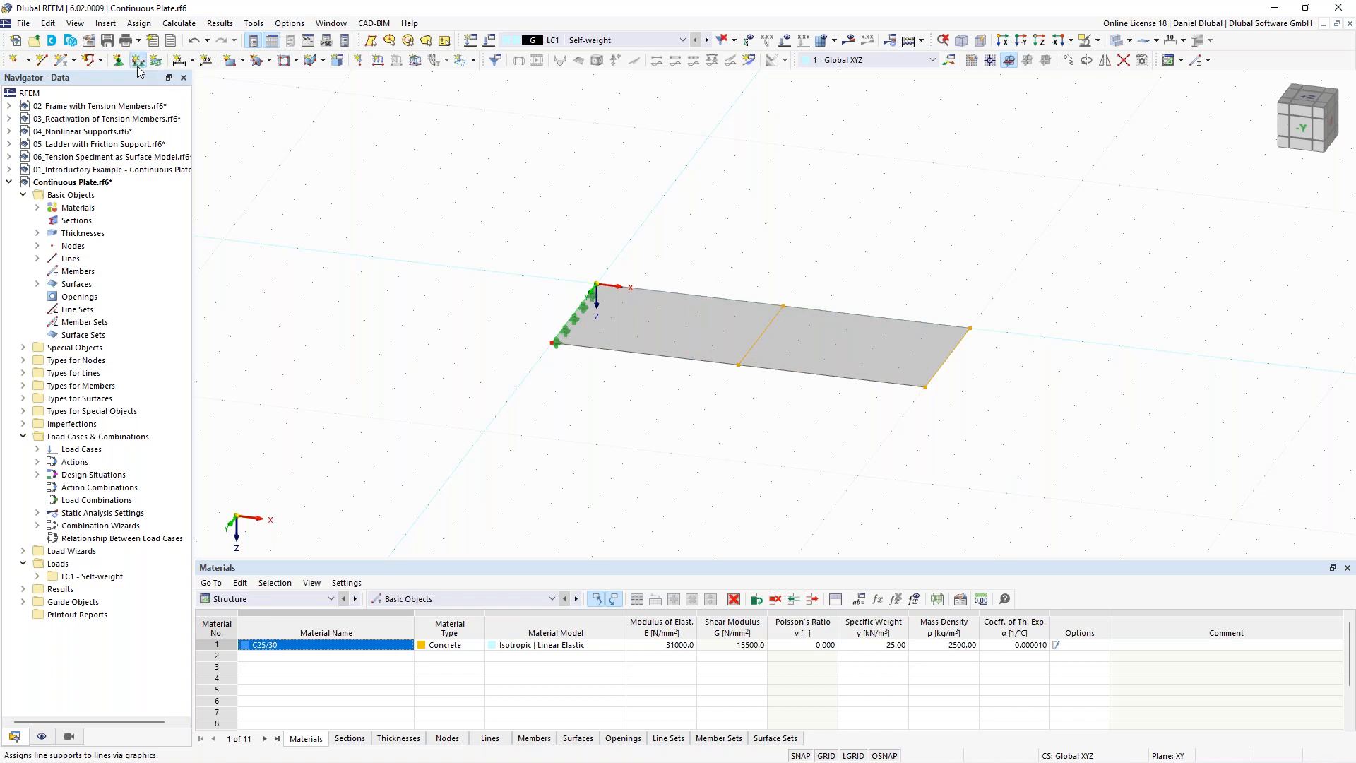
pyautogui.moveTo(552, 243); pyautogui.dragTo(419, 181)
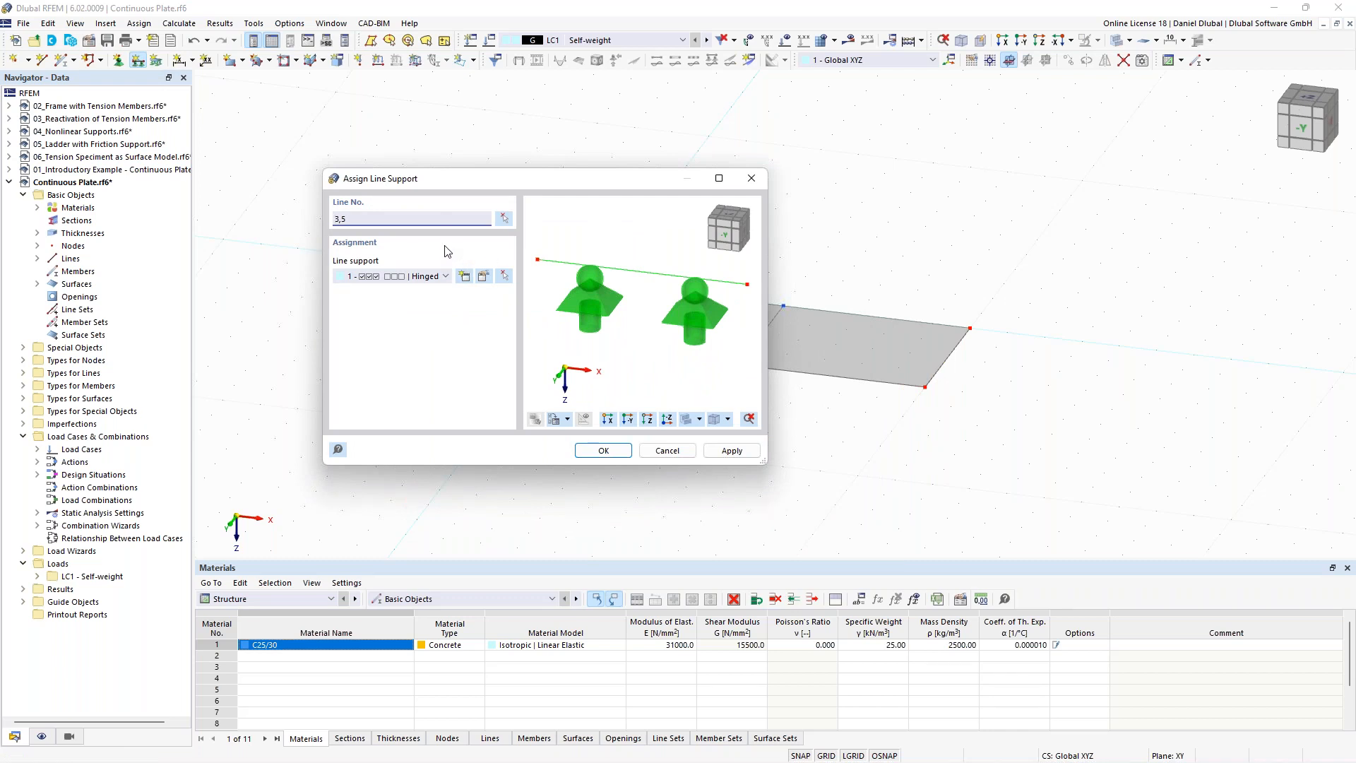
pyautogui.click(468, 280)
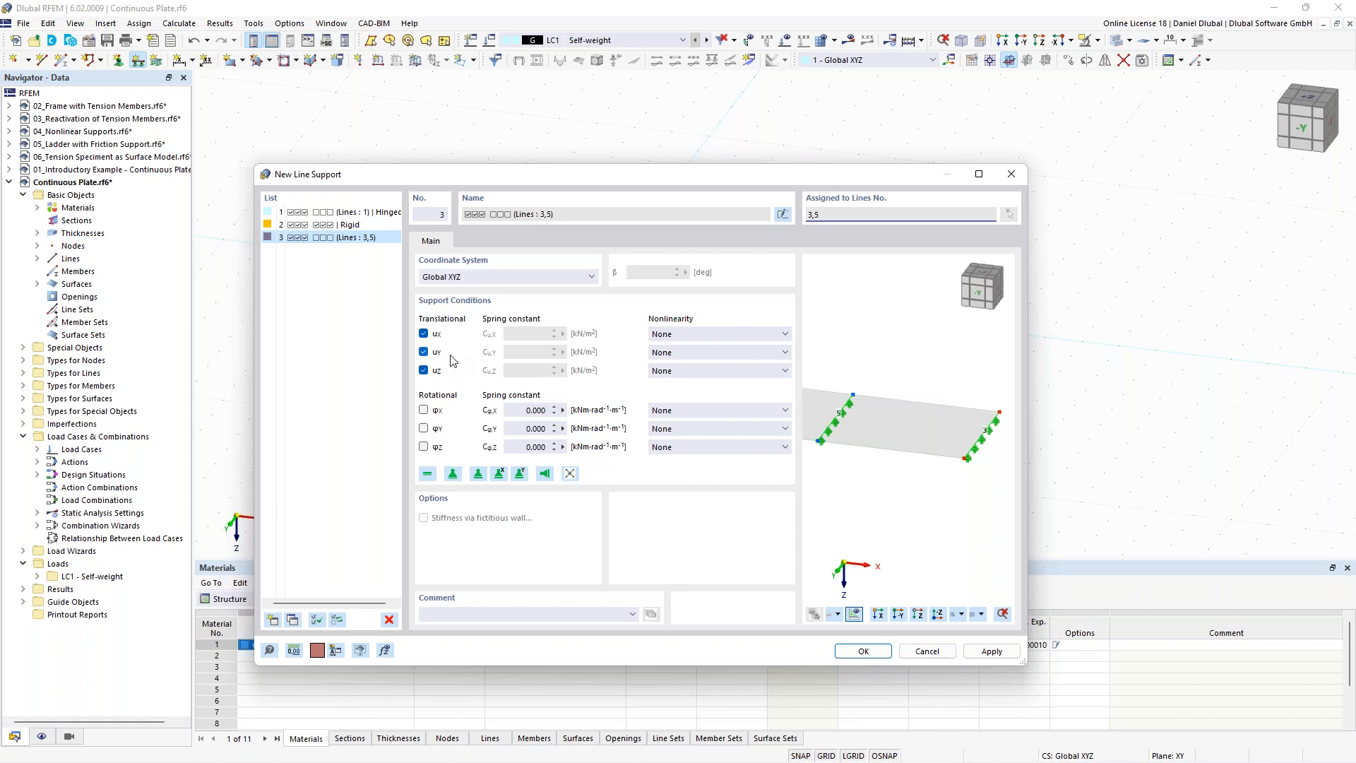
pyautogui.click(500, 474)
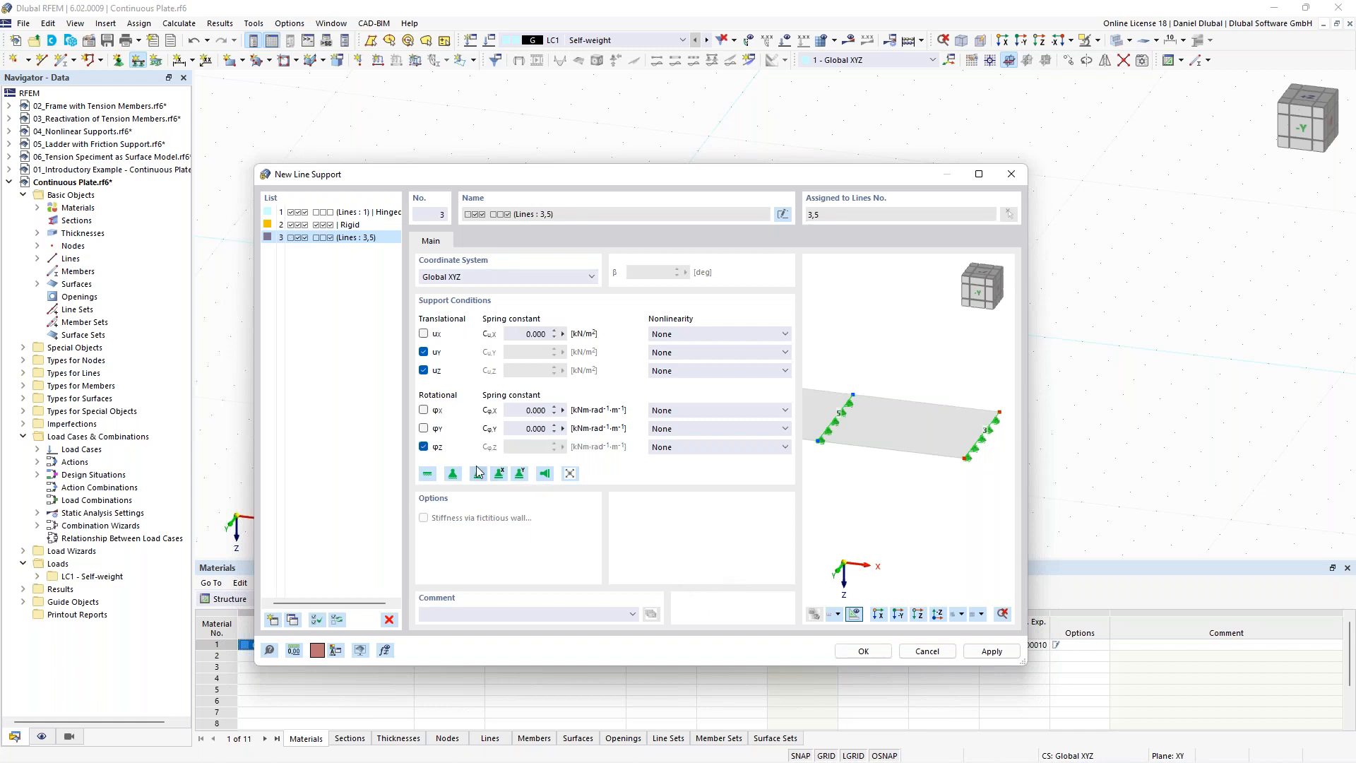
pyautogui.click(865, 649)
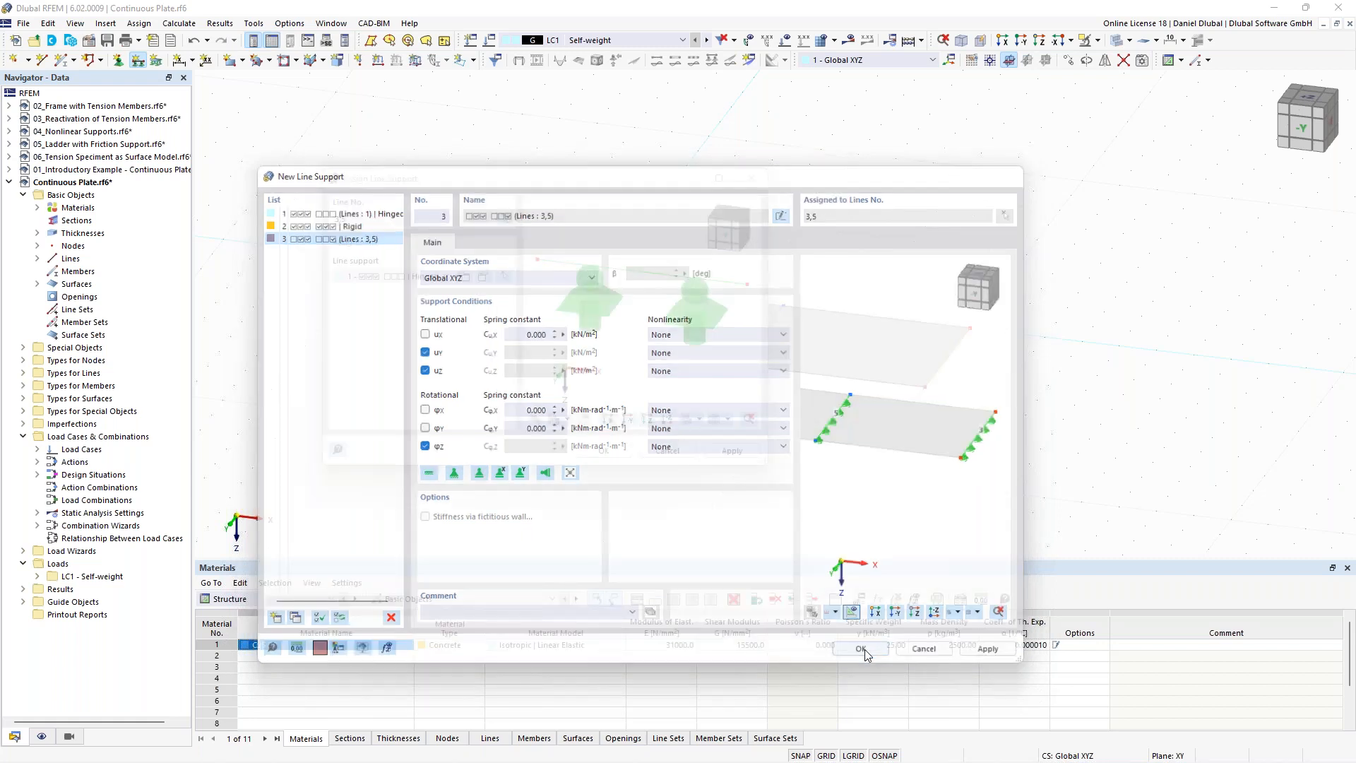
pyautogui.click(604, 451)
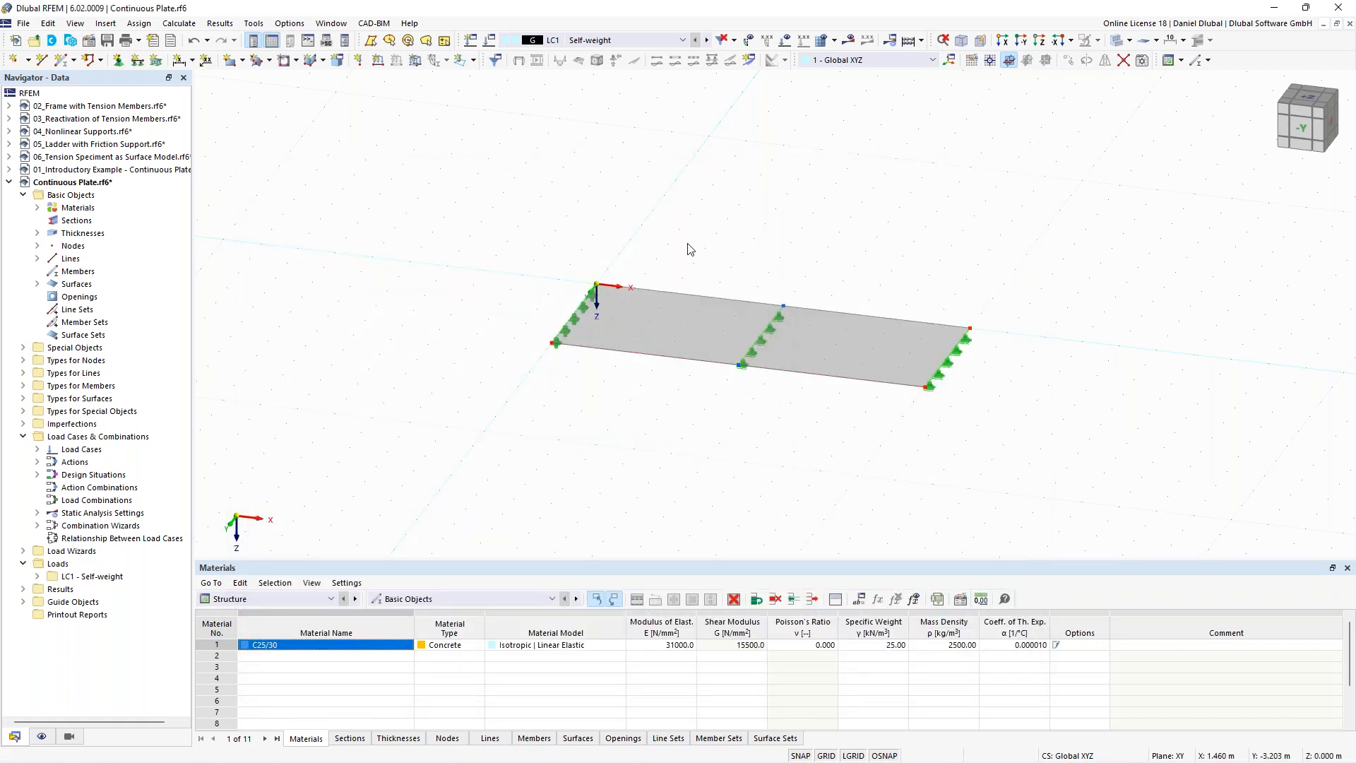
# Step: Deactivate the active self-weight in load case LC1 Self-weight
pyautogui.keyDown('ctrl'); pyautogui.moveTo(784, 237); pyautogui.dragTo(730, 241, button='middle'); pyautogui.keyUp('ctrl')
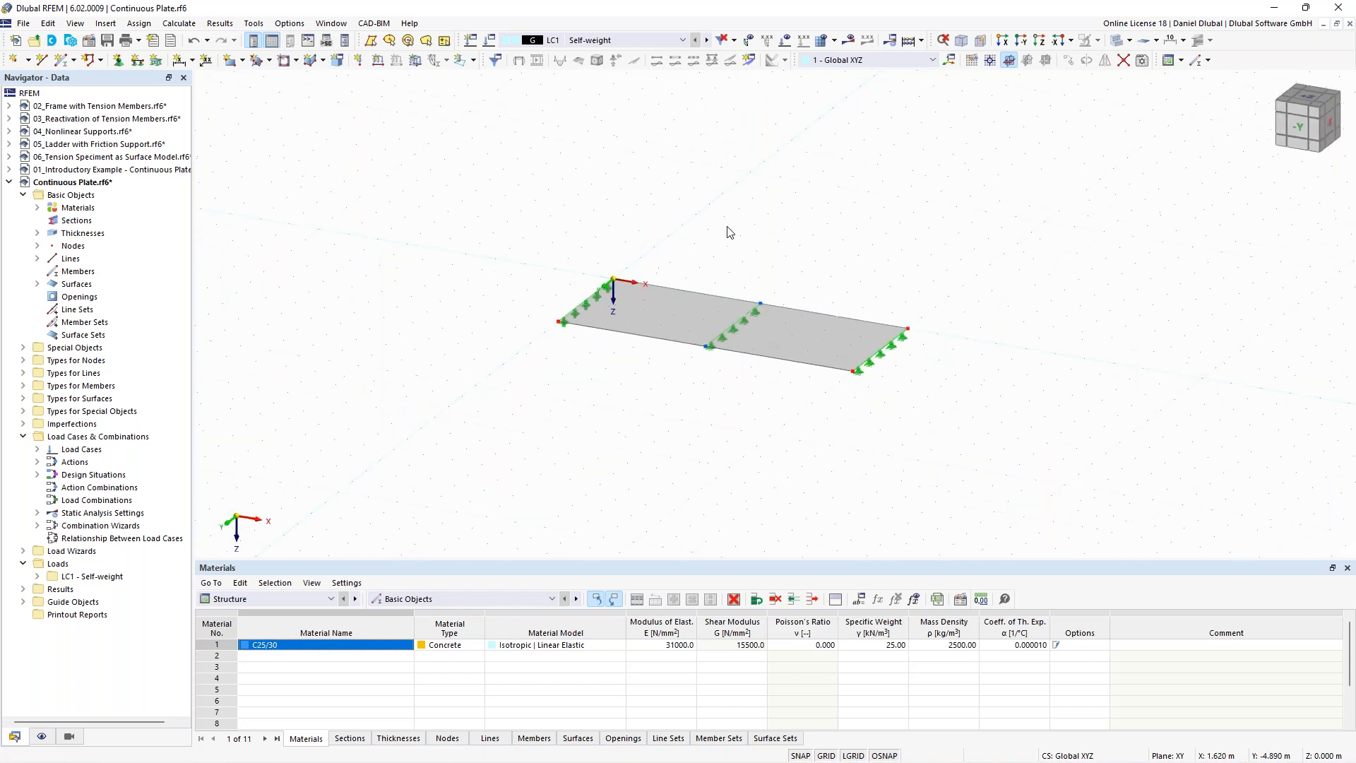
pyautogui.scroll(-2, 686, 216)
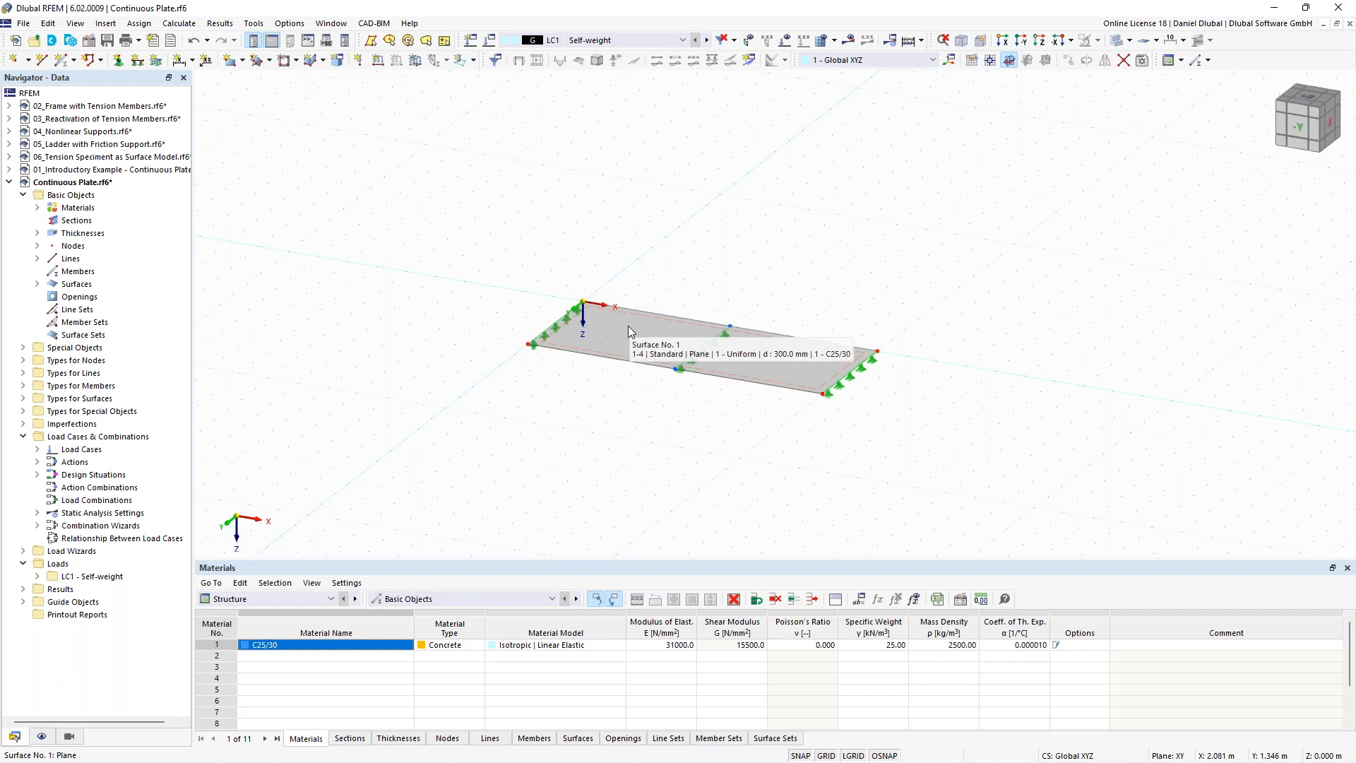
pyautogui.moveTo(702, 218); pyautogui.dragTo(656, 225, button='middle')
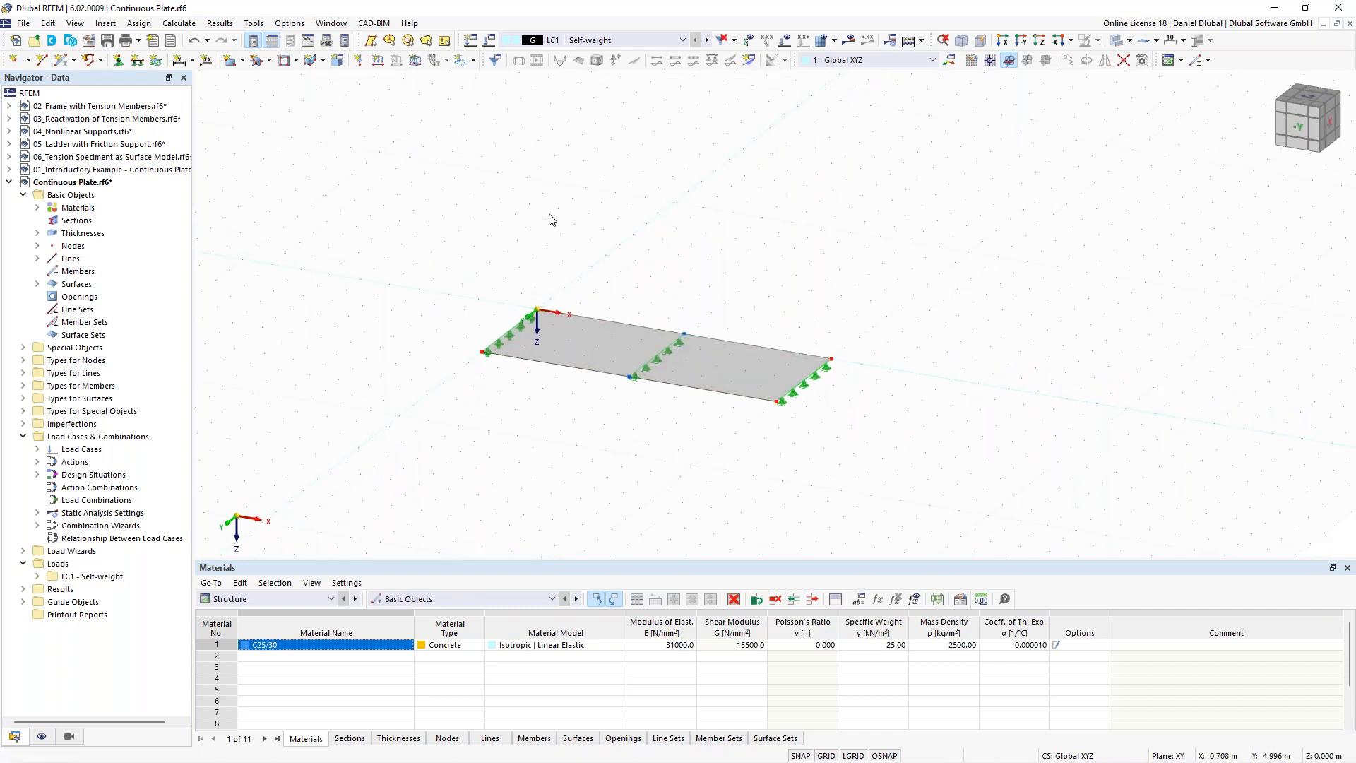
pyautogui.click(490, 41)
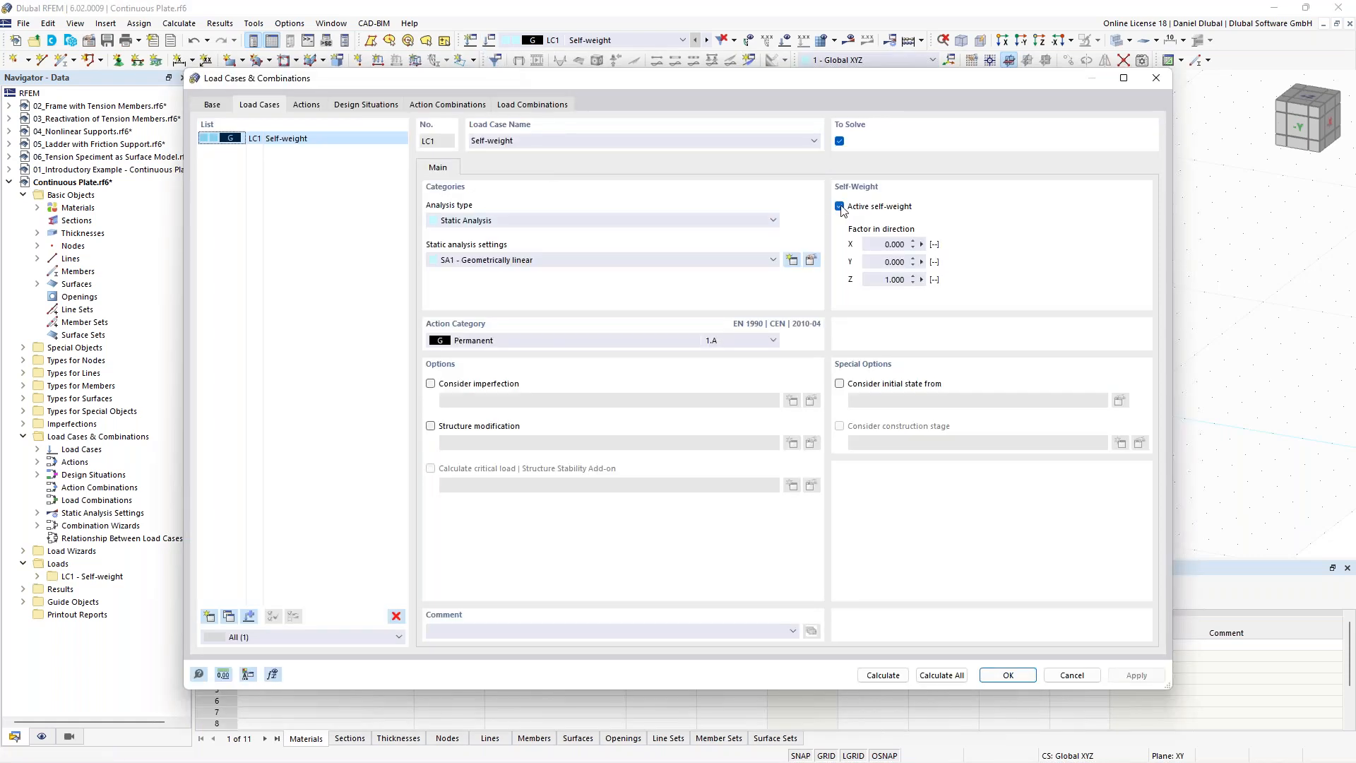
pyautogui.click(841, 208)
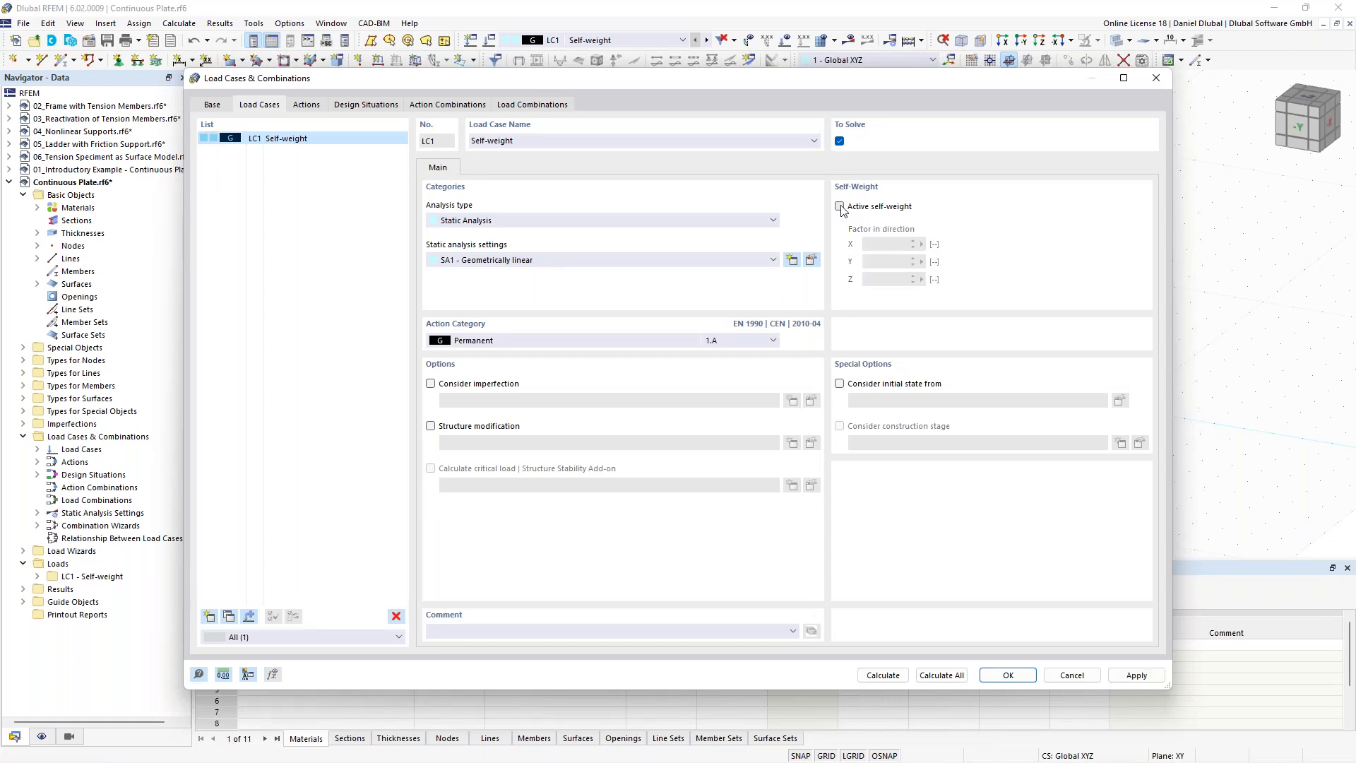
pyautogui.click(1010, 676)
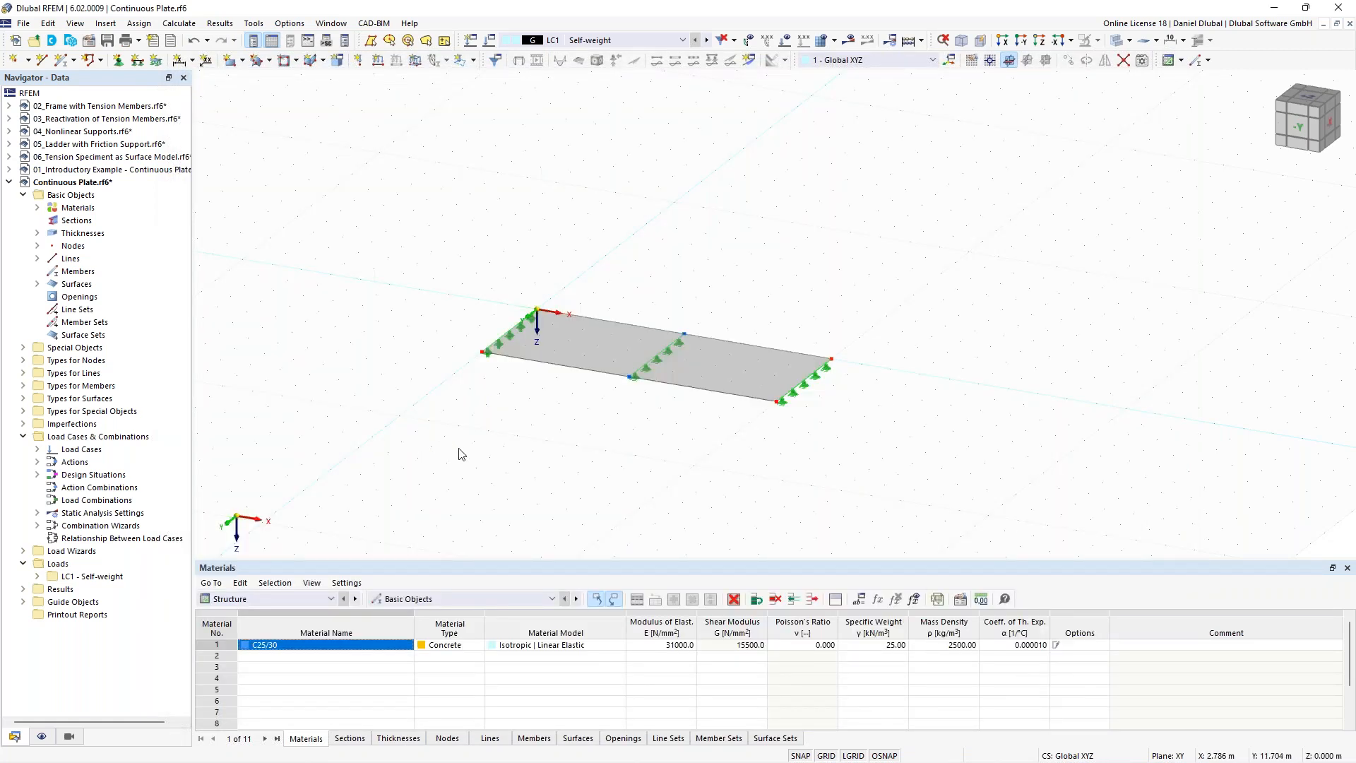
# Step: Apply a uniform force surface load of 10 kN/m² in direction ZA to the plate in load case LC1
pyautogui.moveTo(423, 296); pyautogui.dragTo(437, 293, button='middle')
pyautogui.scroll(1, 475, 321)
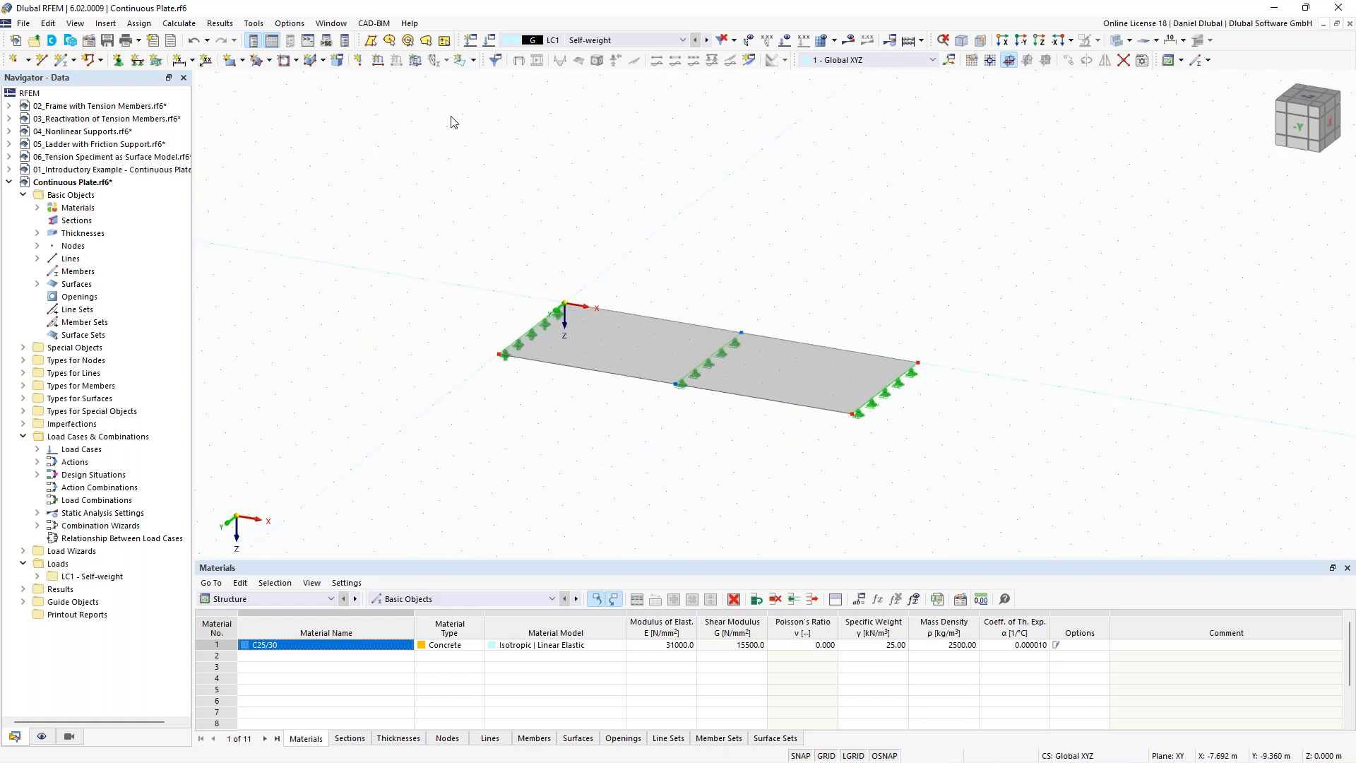
pyautogui.click(417, 64)
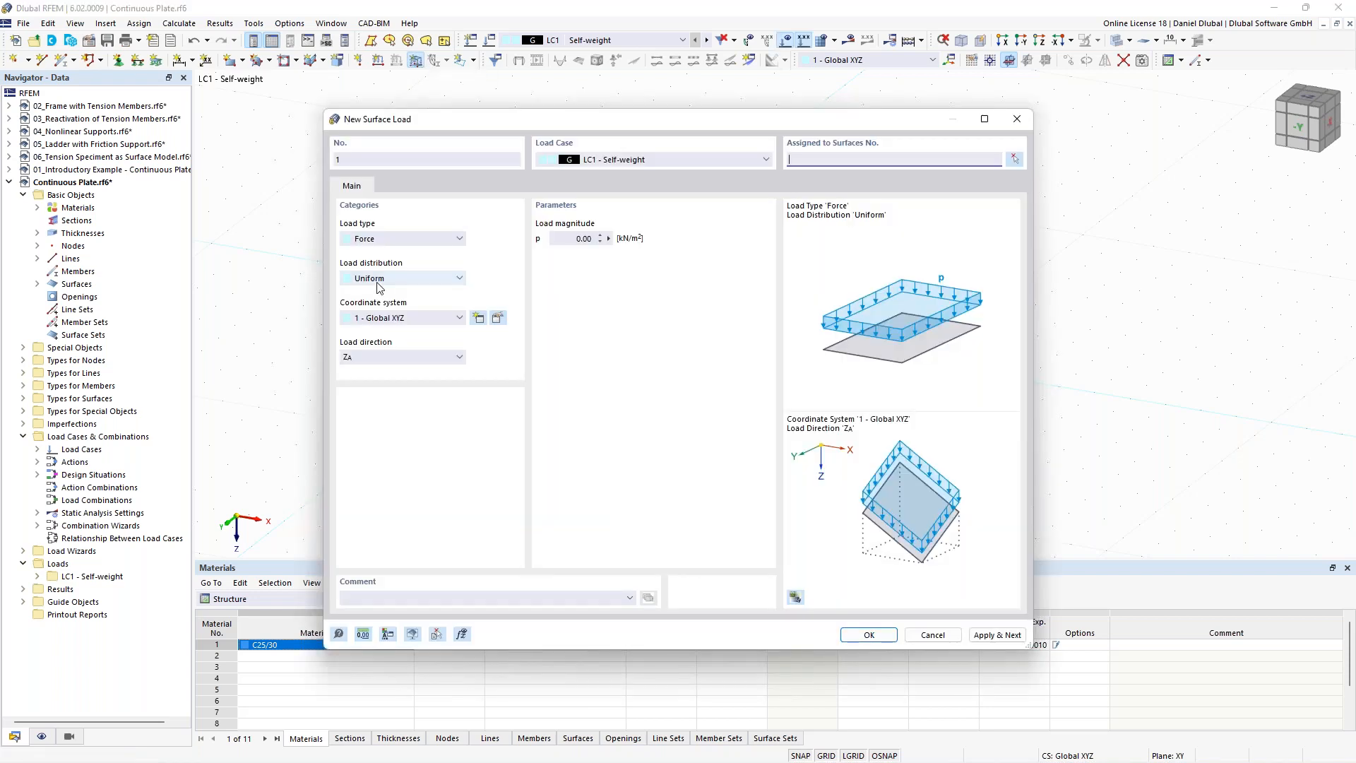
pyautogui.click(583, 239)
pyautogui.write('10')
pyautogui.click(1014, 160)
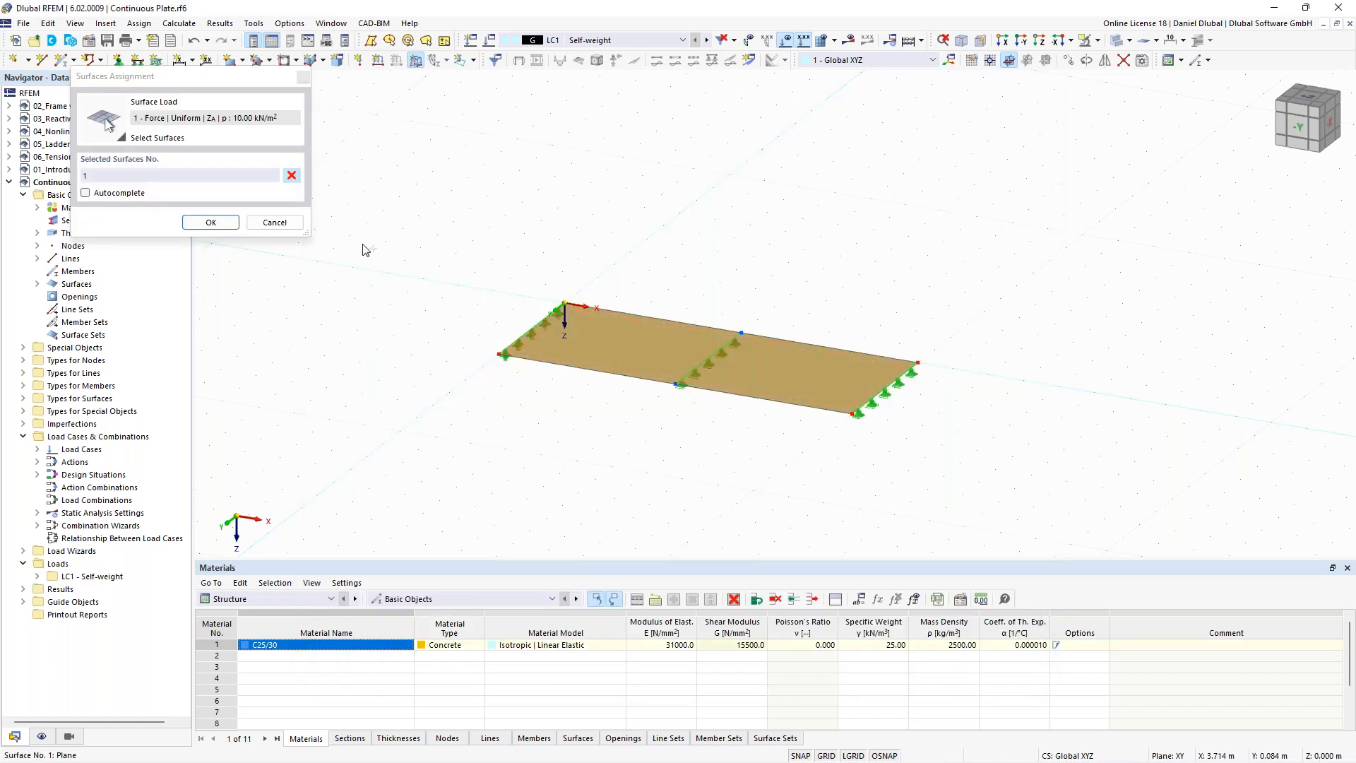
pyautogui.click(216, 223)
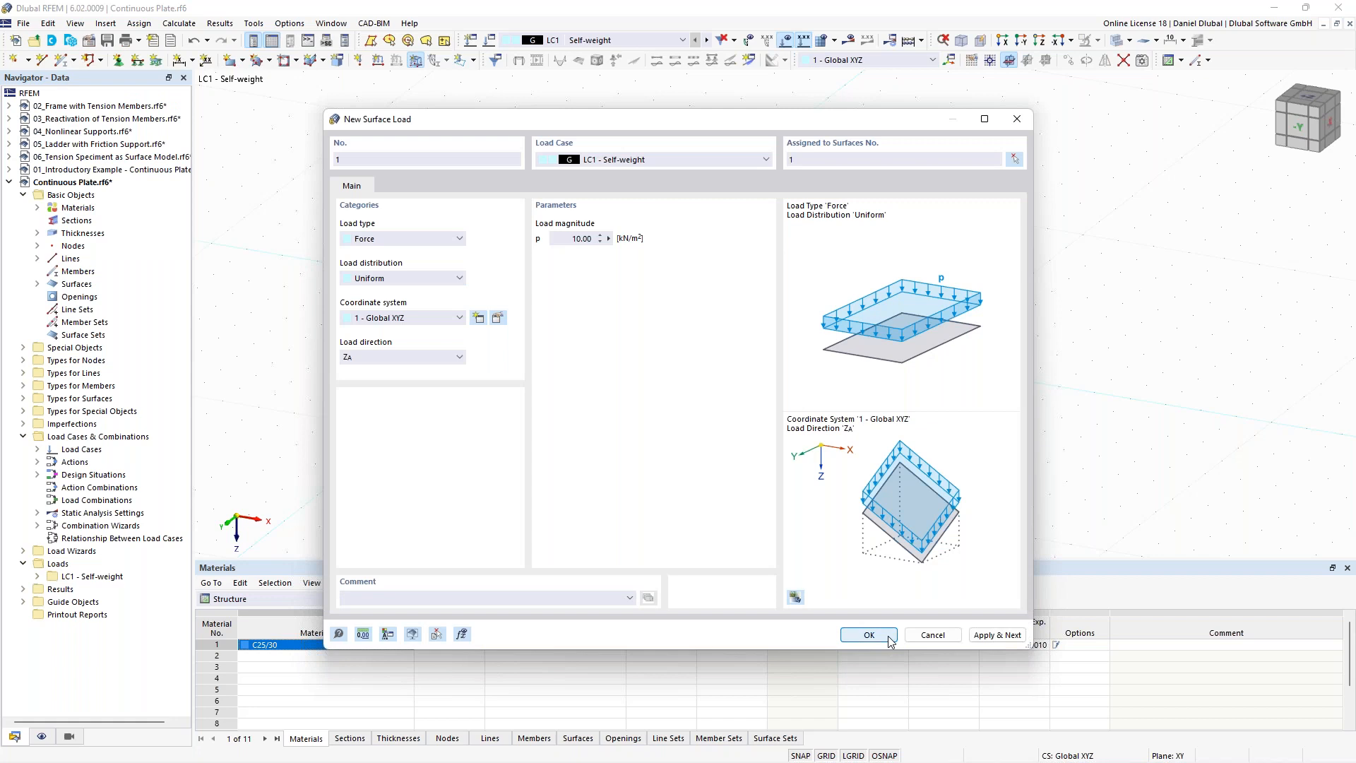
pyautogui.click(869, 635)
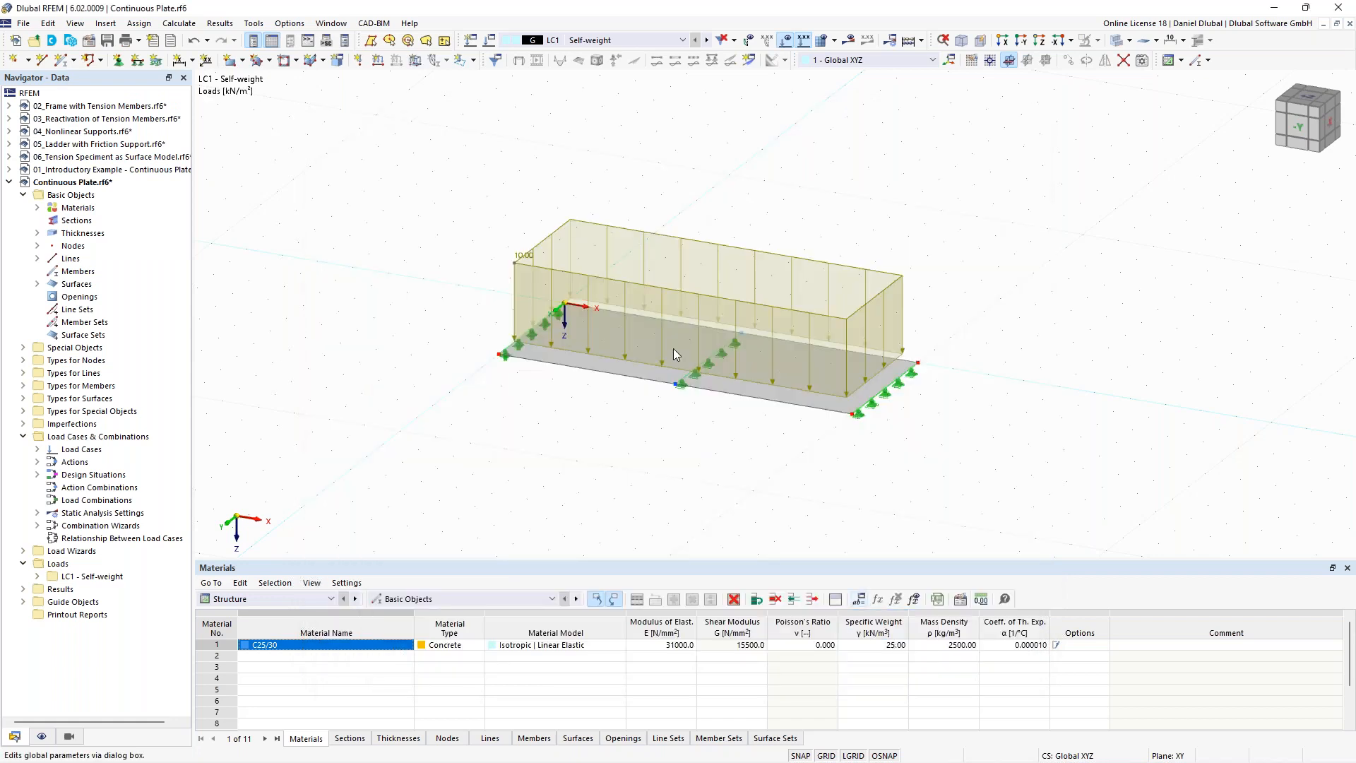
# Step: Reduce the displayed size of the 10 kN/m² surface load in the model view
pyautogui.rightClick(568, 273)
pyautogui.moveTo(717, 376); pyautogui.dragTo(664, 380)
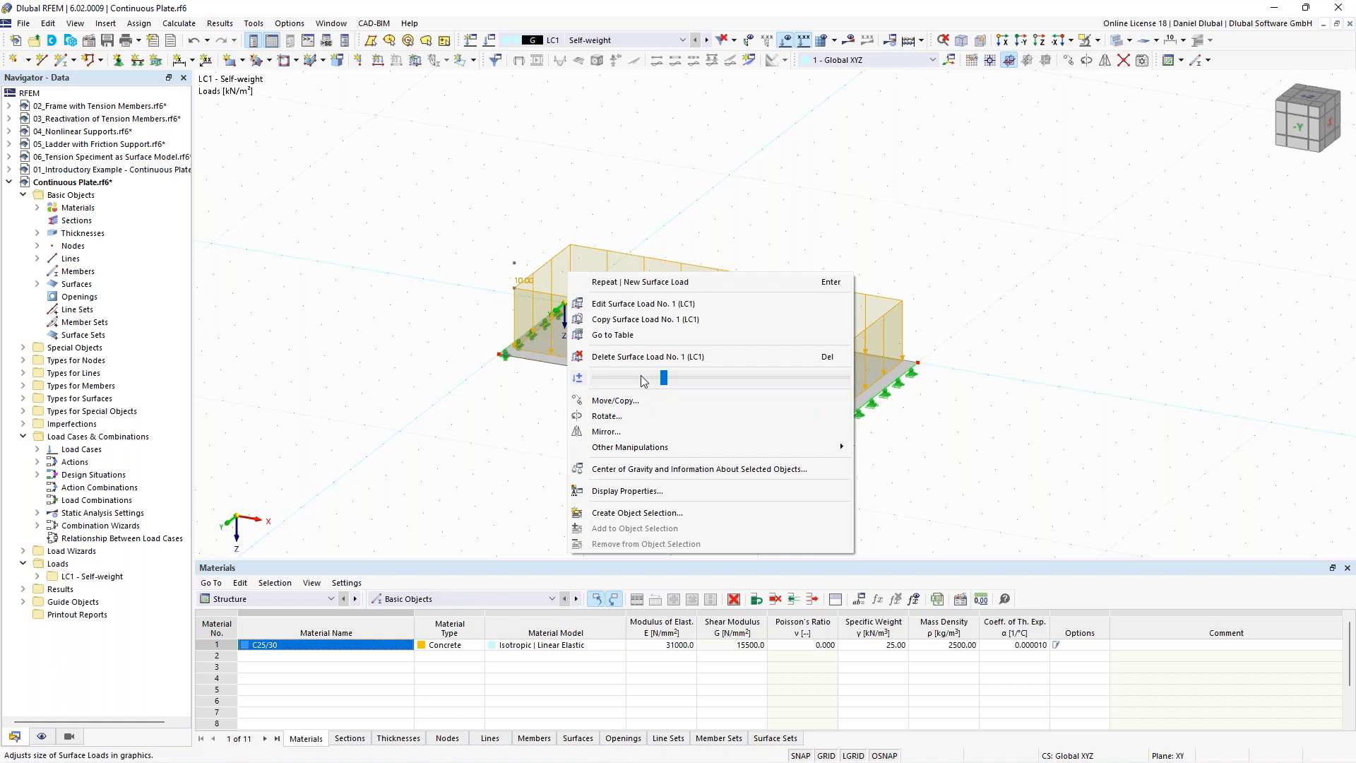
pyautogui.click(448, 313)
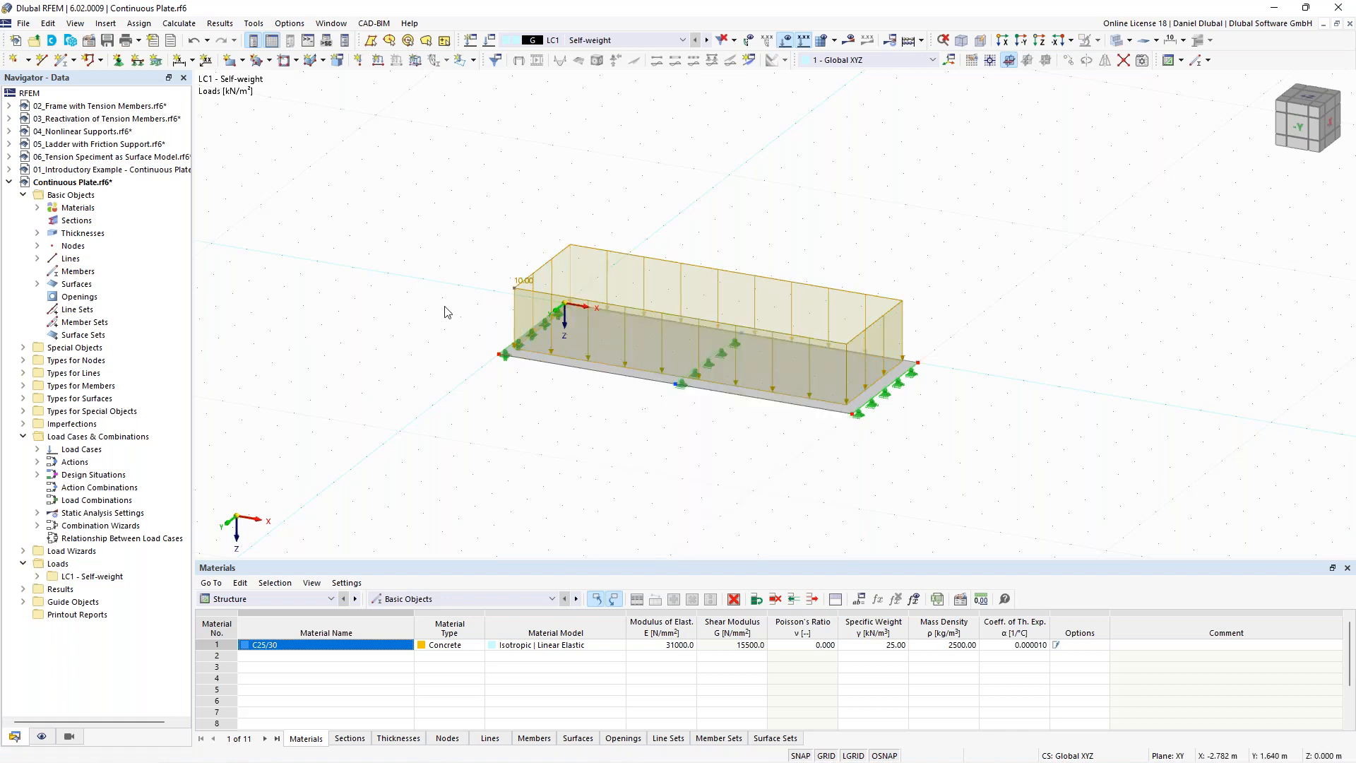
pyautogui.scroll(-2, 461, 277)
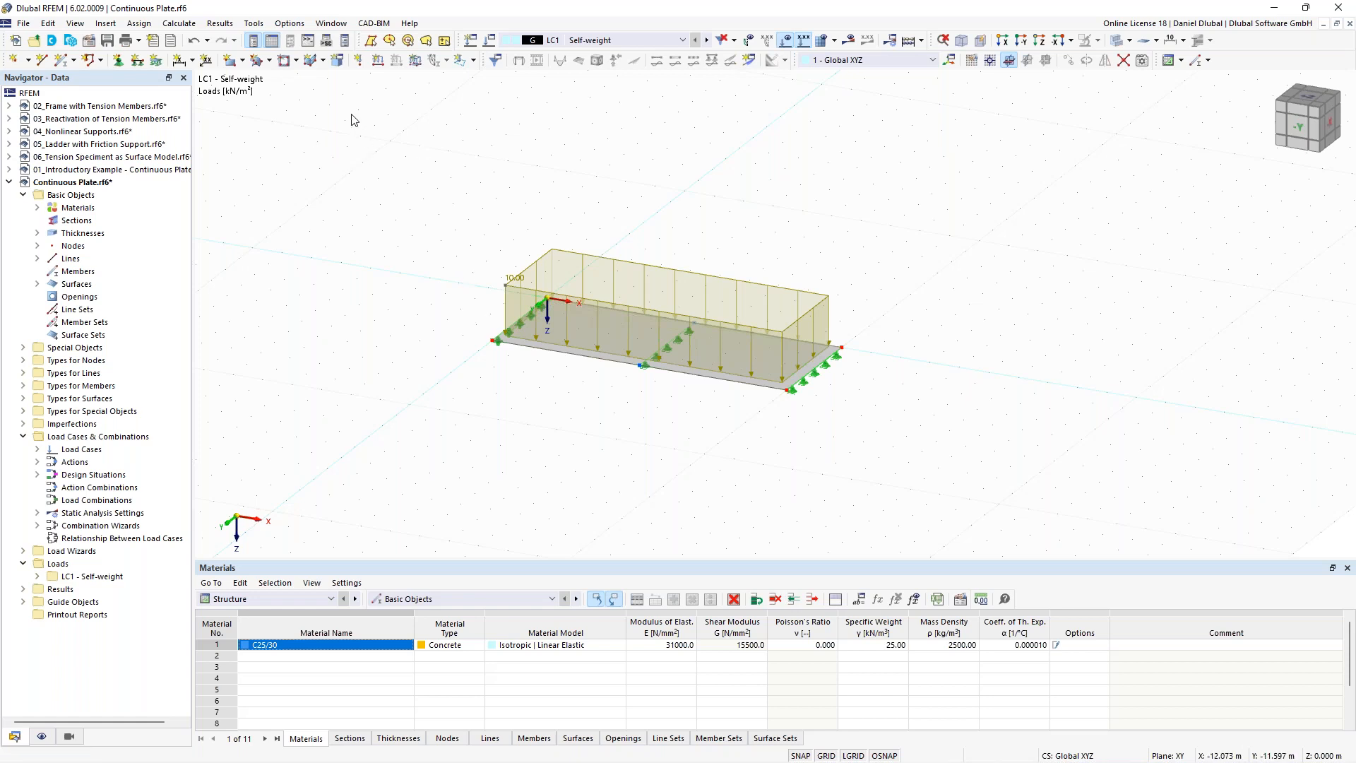
# Step: Check the target length of finite elements in the general mesh settings, closing them without changes
pyautogui.click(187, 27)
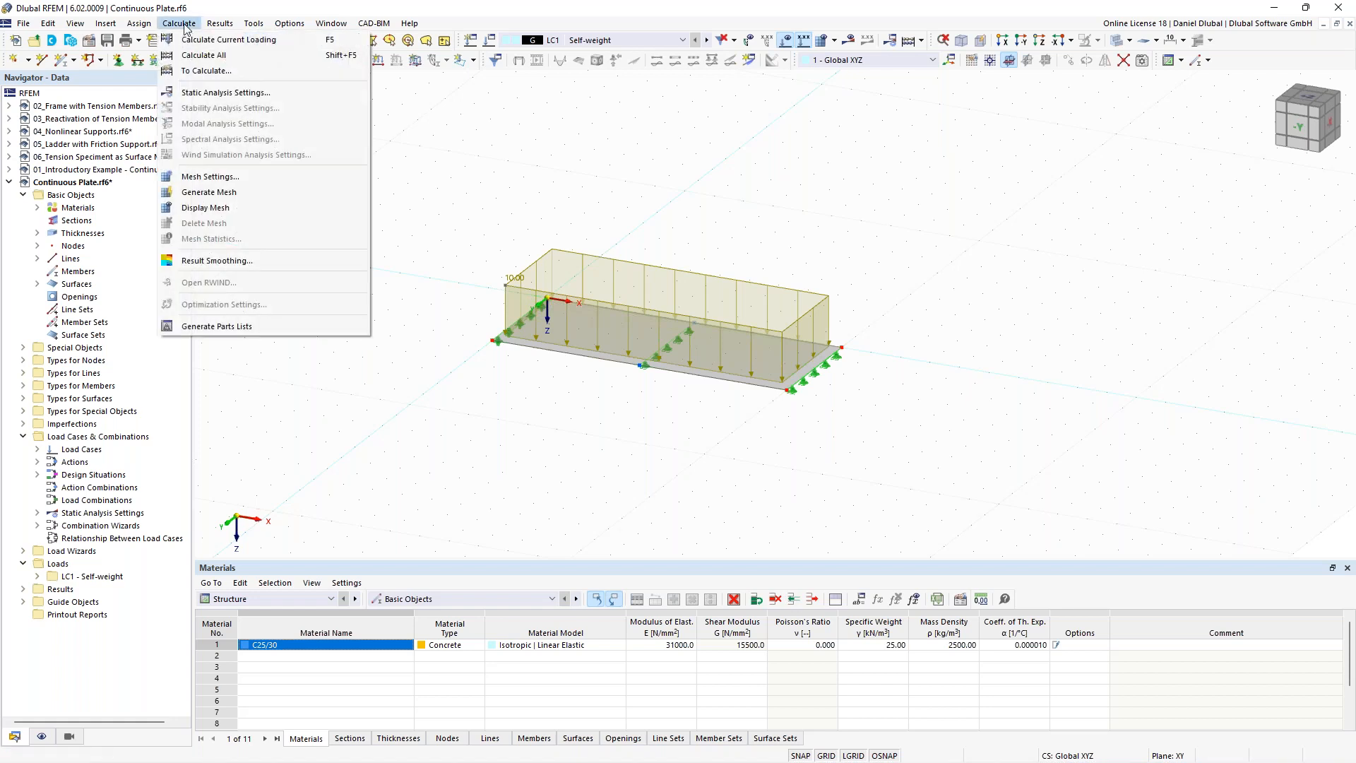
pyautogui.click(239, 177)
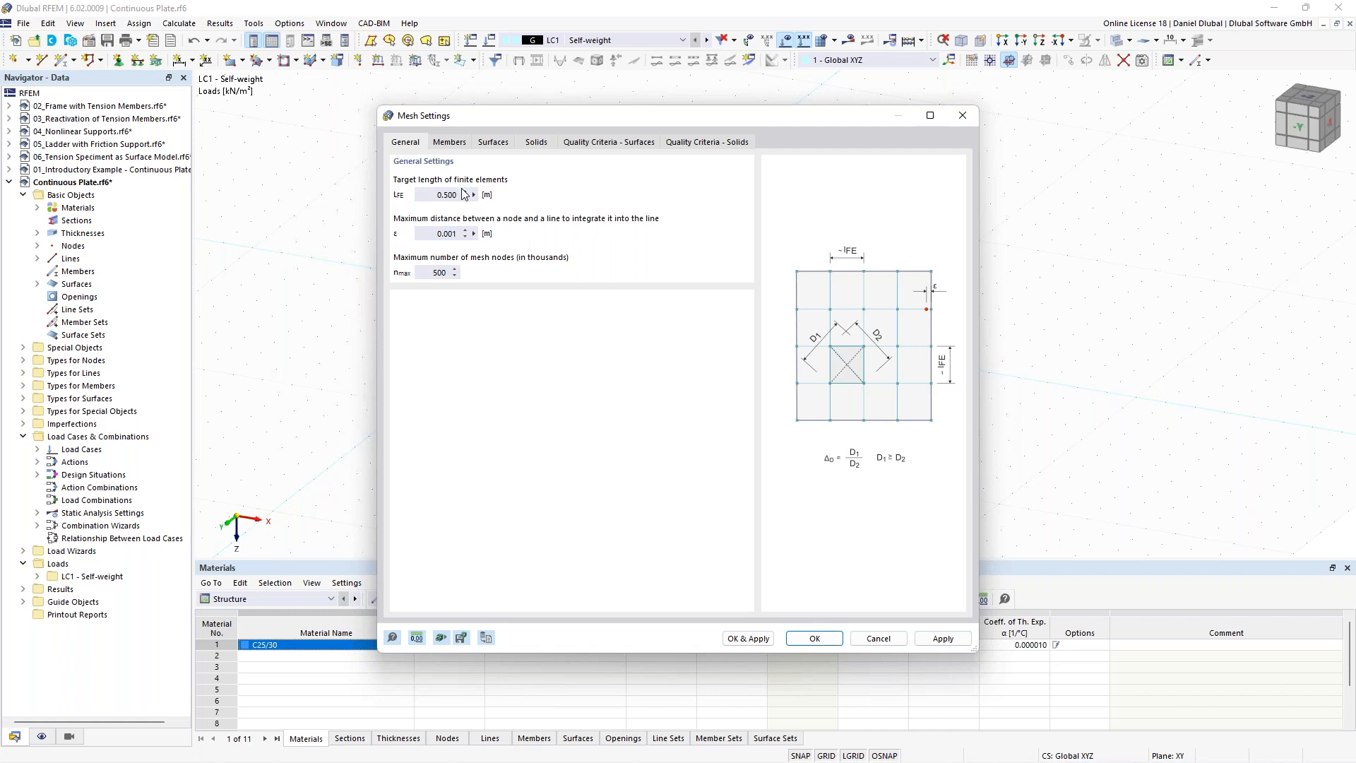
pyautogui.click(433, 195)
pyautogui.click(960, 118)
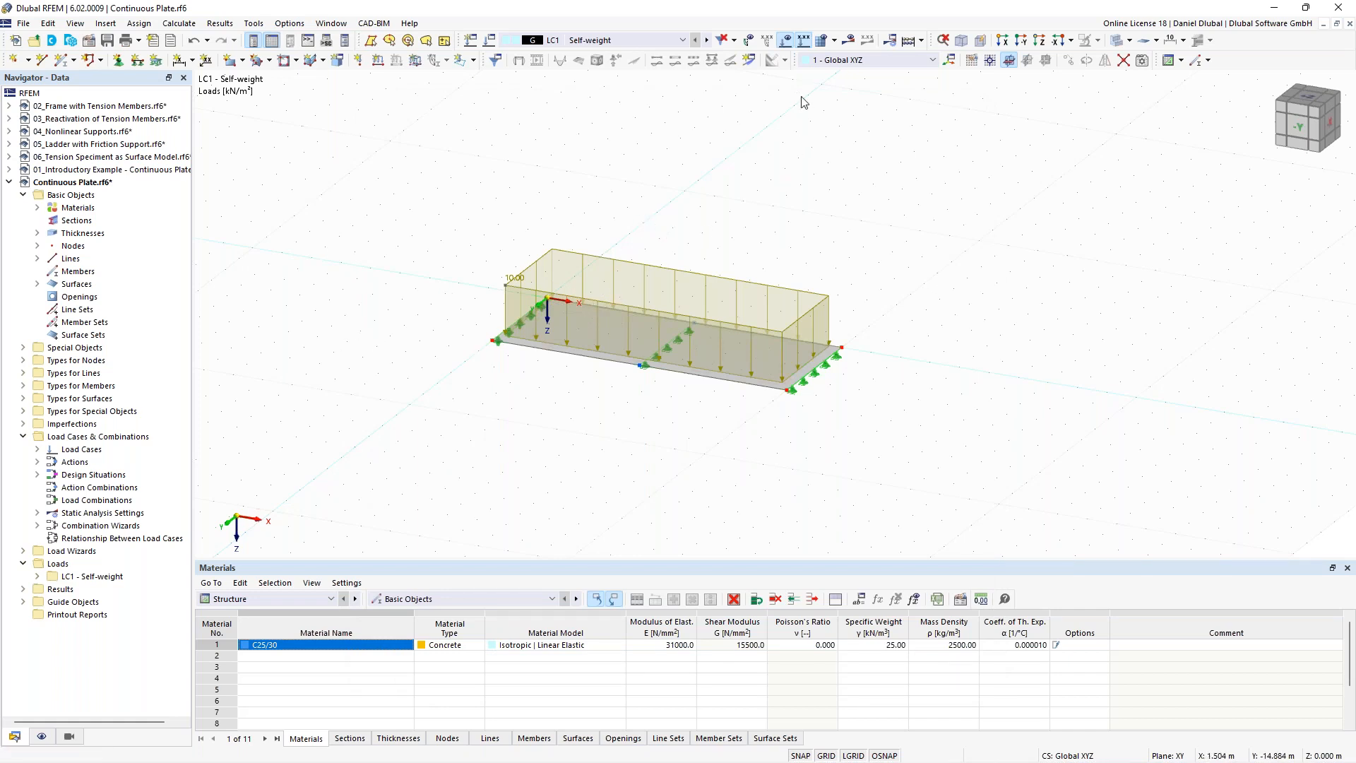
# Step: Hide the loads and create a new surface mesh refinement, duplicated three times to give four entries
pyautogui.click(787, 40)
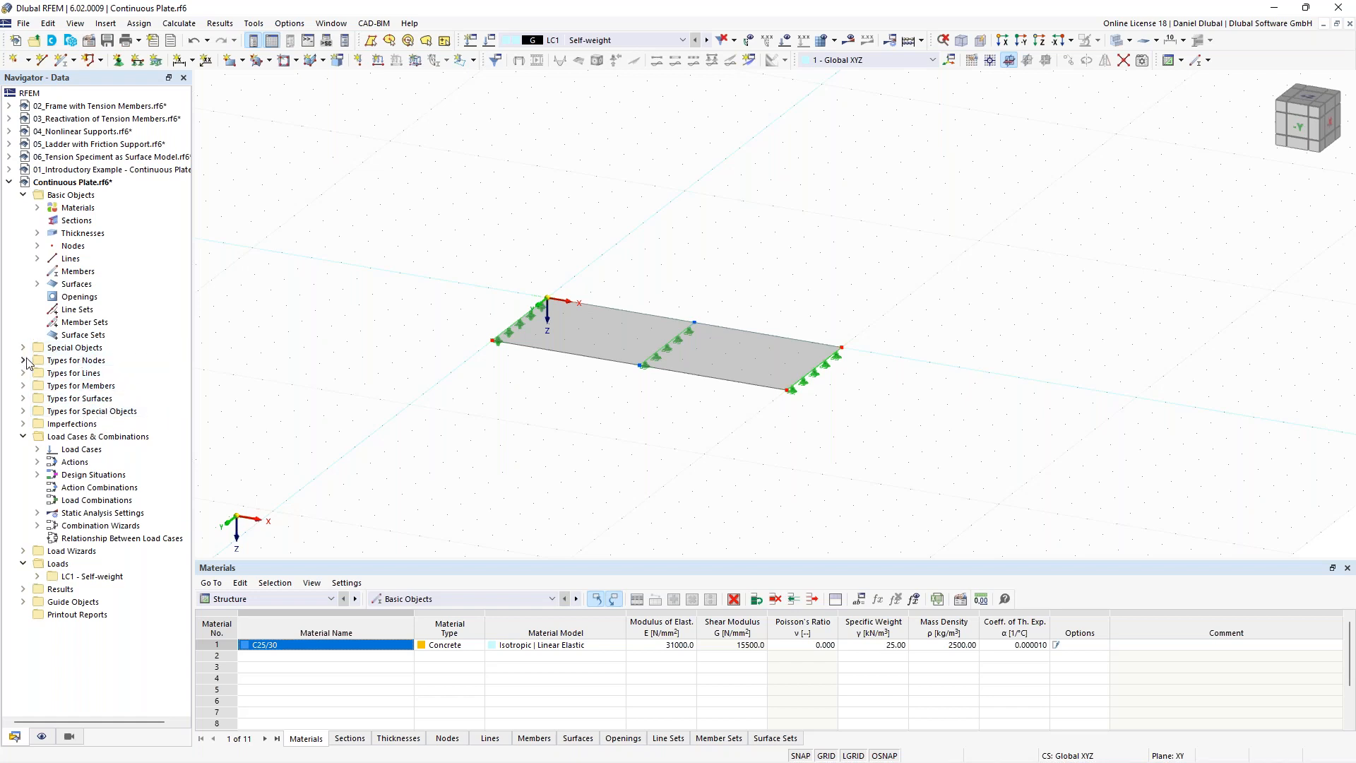
pyautogui.click(23, 387)
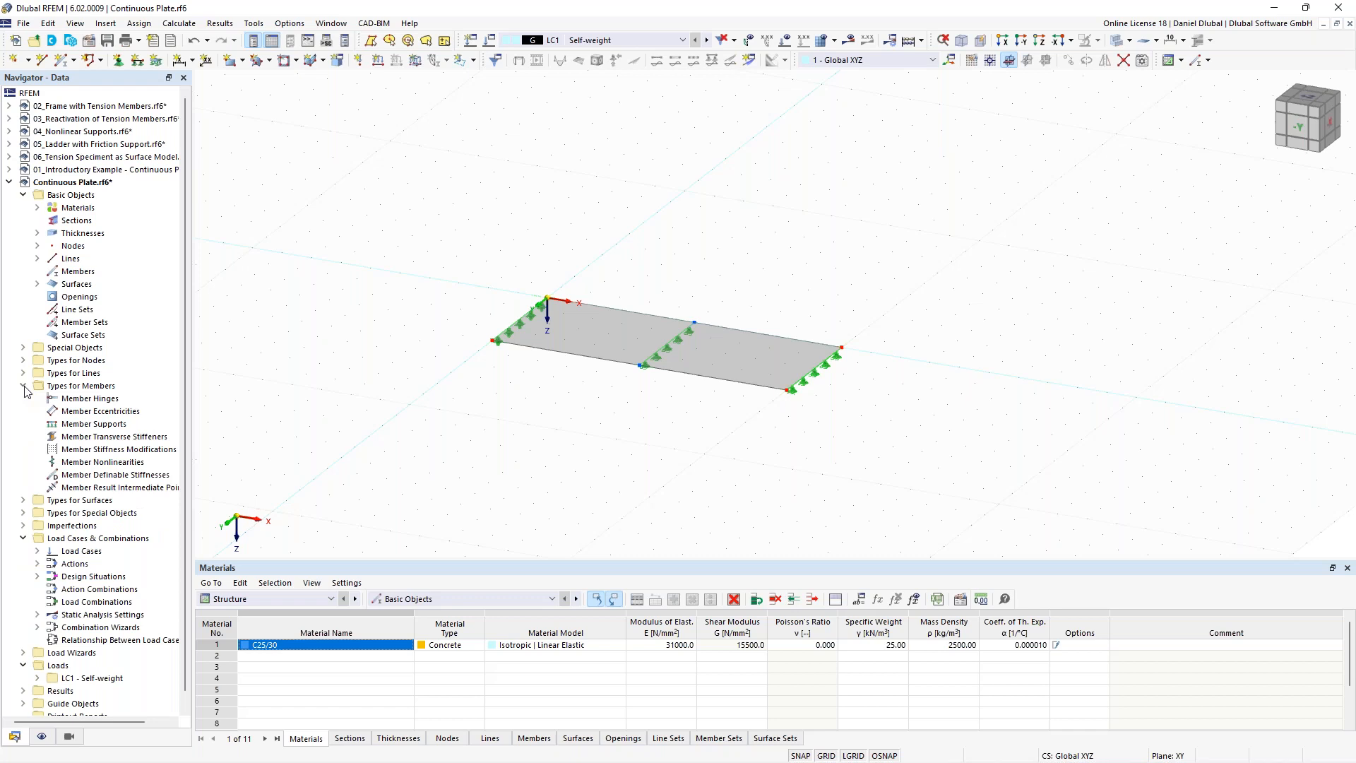
pyautogui.click(23, 387)
pyautogui.click(23, 399)
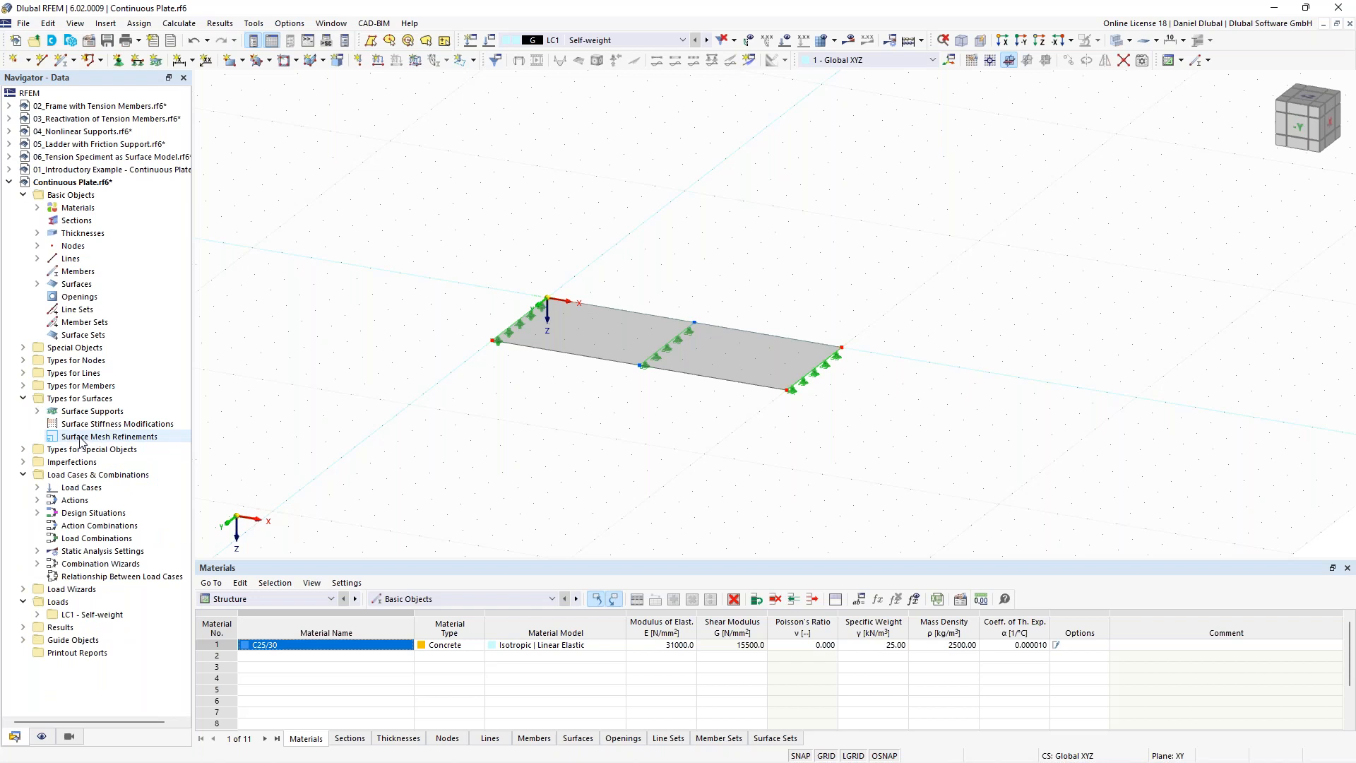
pyautogui.rightClick(82, 439)
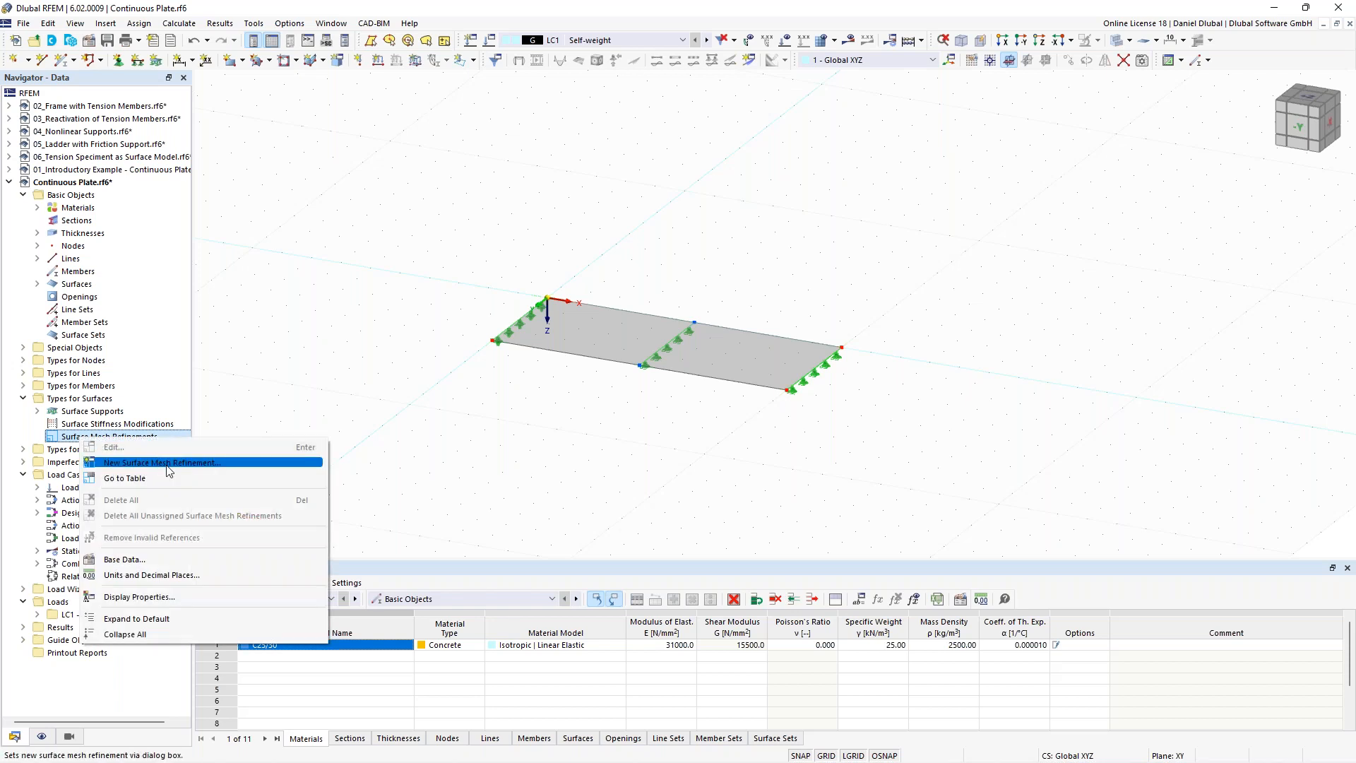
pyautogui.click(169, 469)
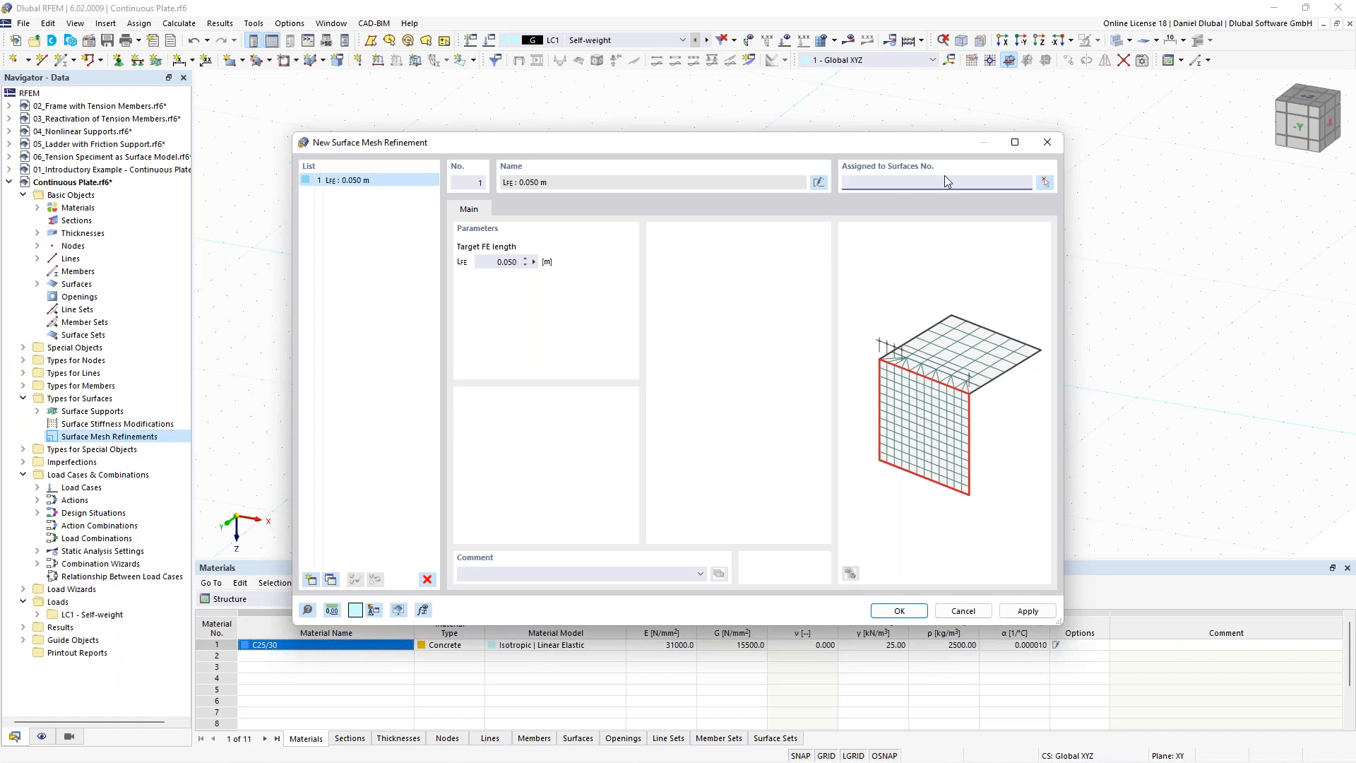
pyautogui.moveTo(804, 144); pyautogui.dragTo(776, 148)
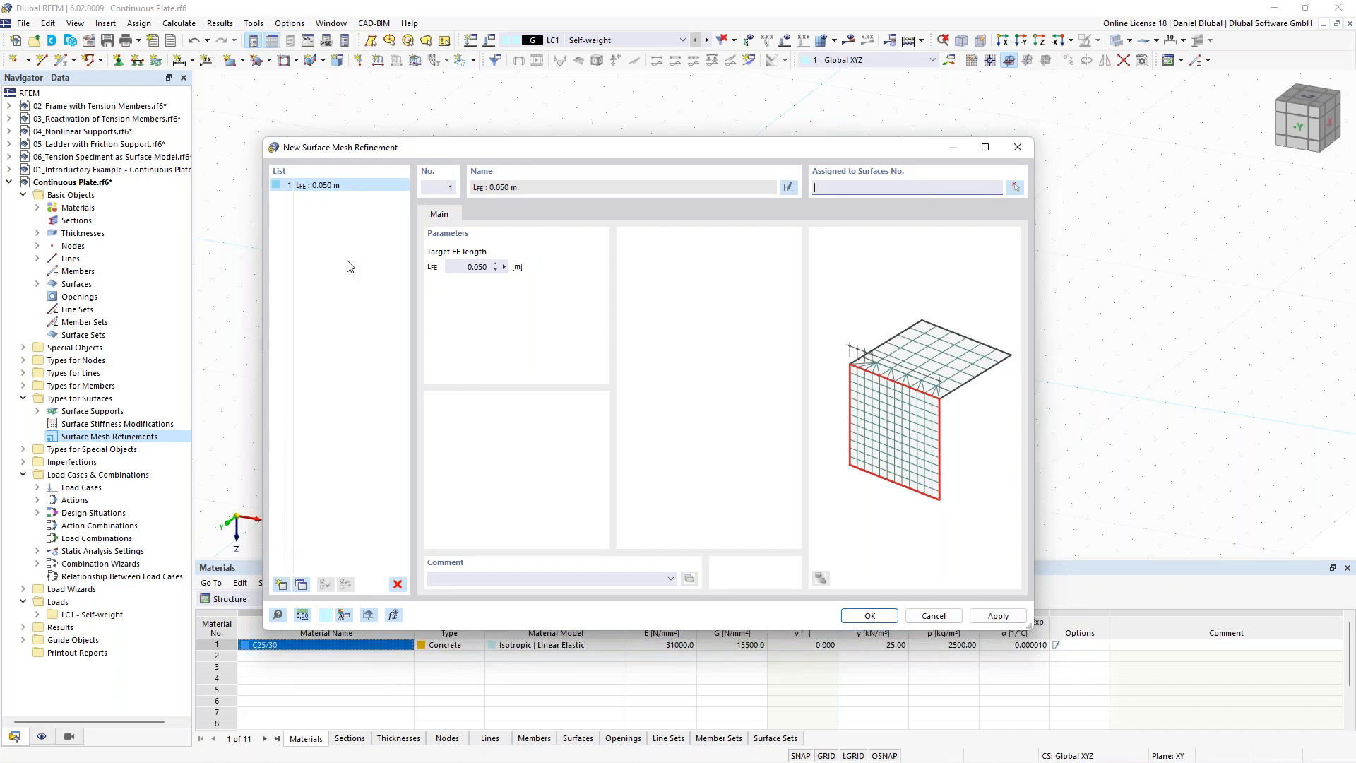
pyautogui.doubleClick(302, 585)
pyautogui.click(301, 585)
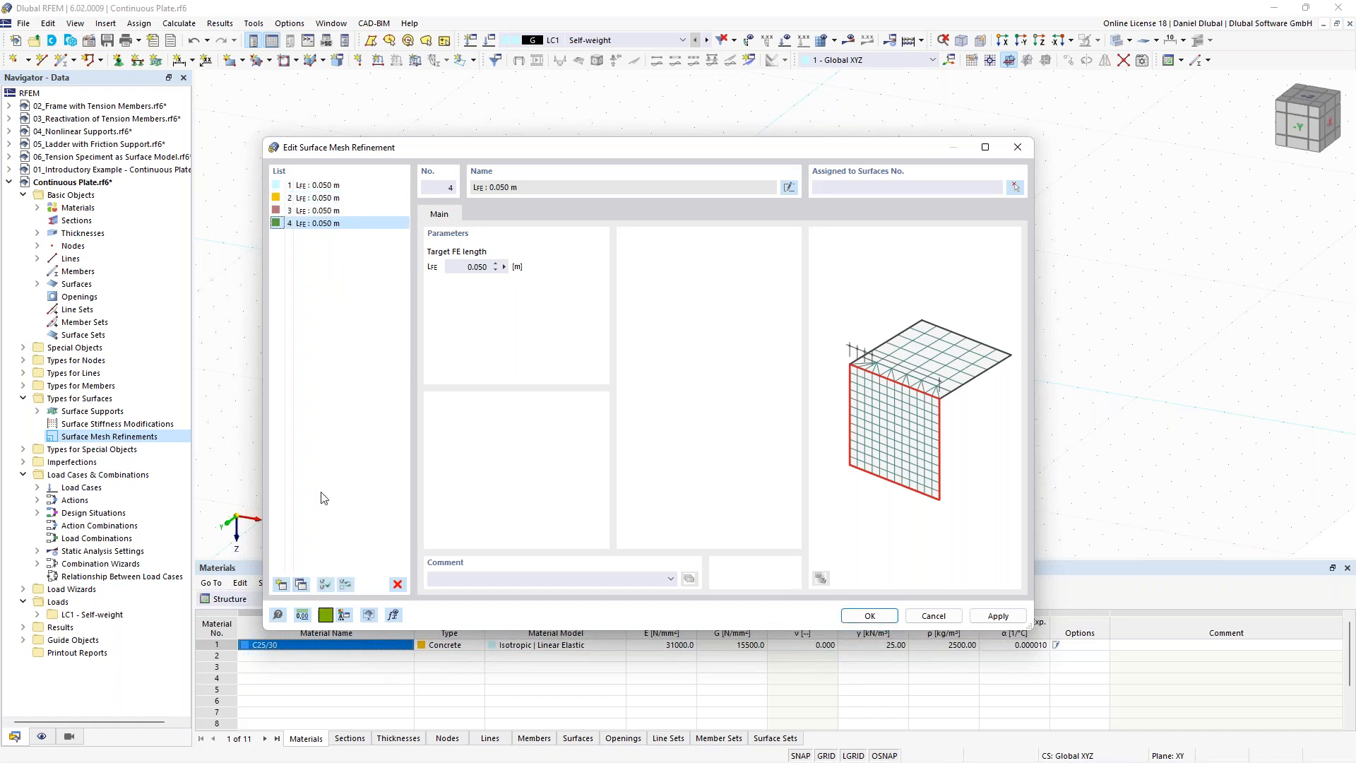
# Step: Set the target FE length of surface mesh refinement 1 to 2 m and of refinement 2 to 1.6 m
pyautogui.click(335, 188)
pyautogui.click(480, 267)
pyautogui.write('2')
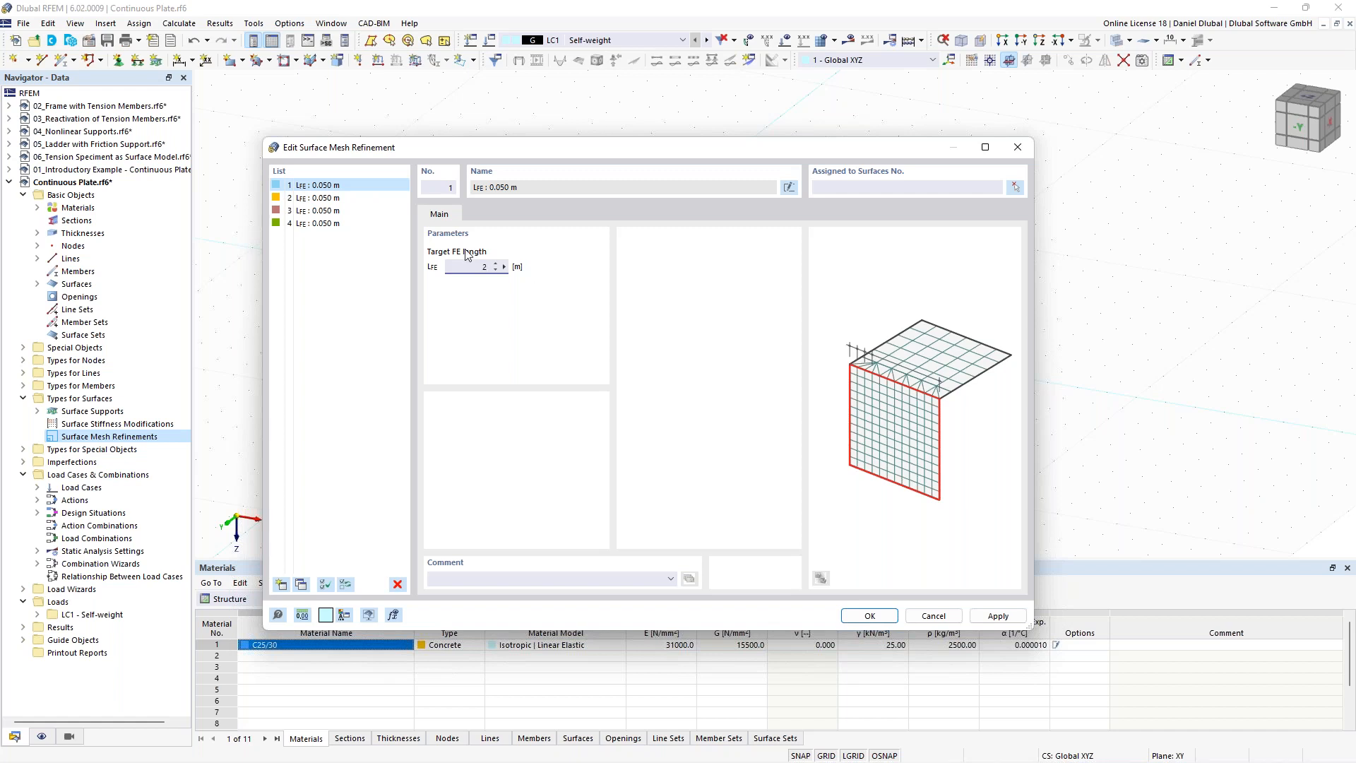
pyautogui.click(318, 198)
pyautogui.click(473, 267)
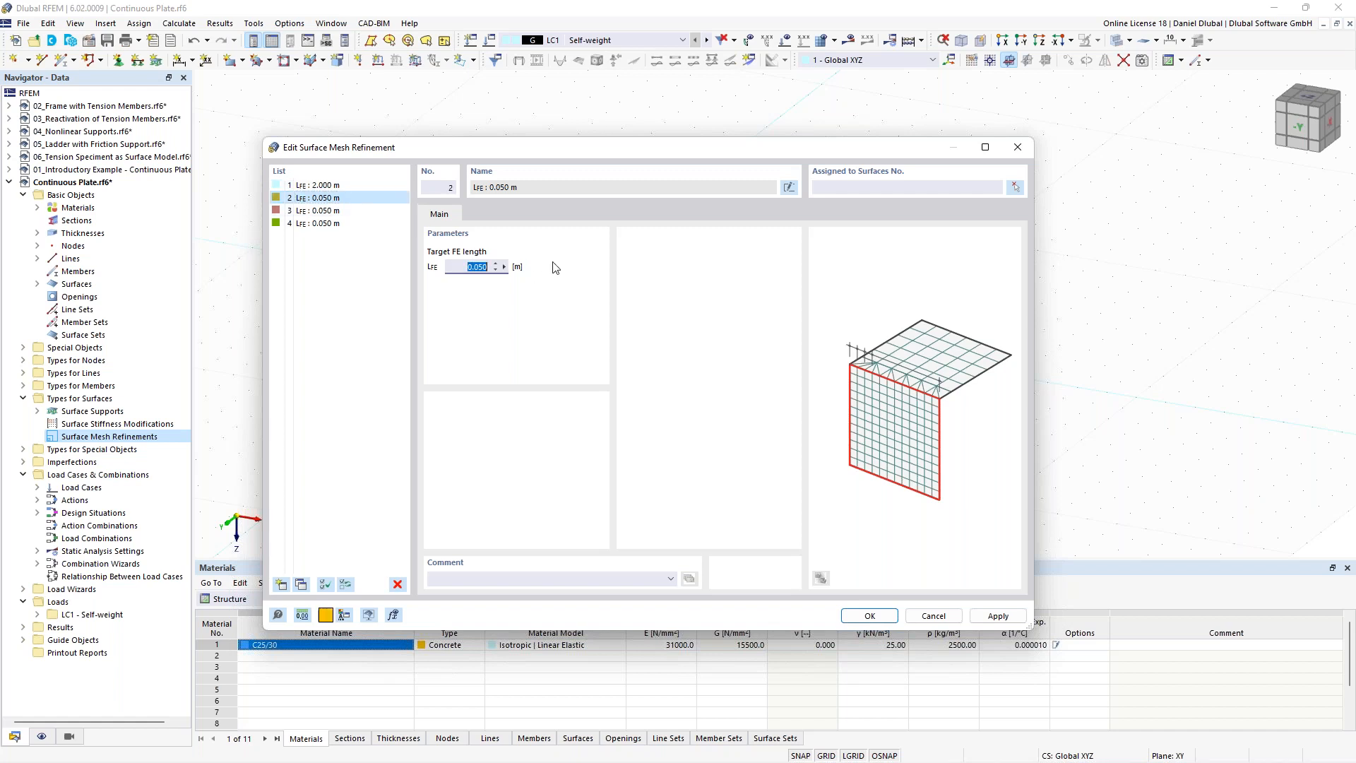
pyautogui.write('1,6')
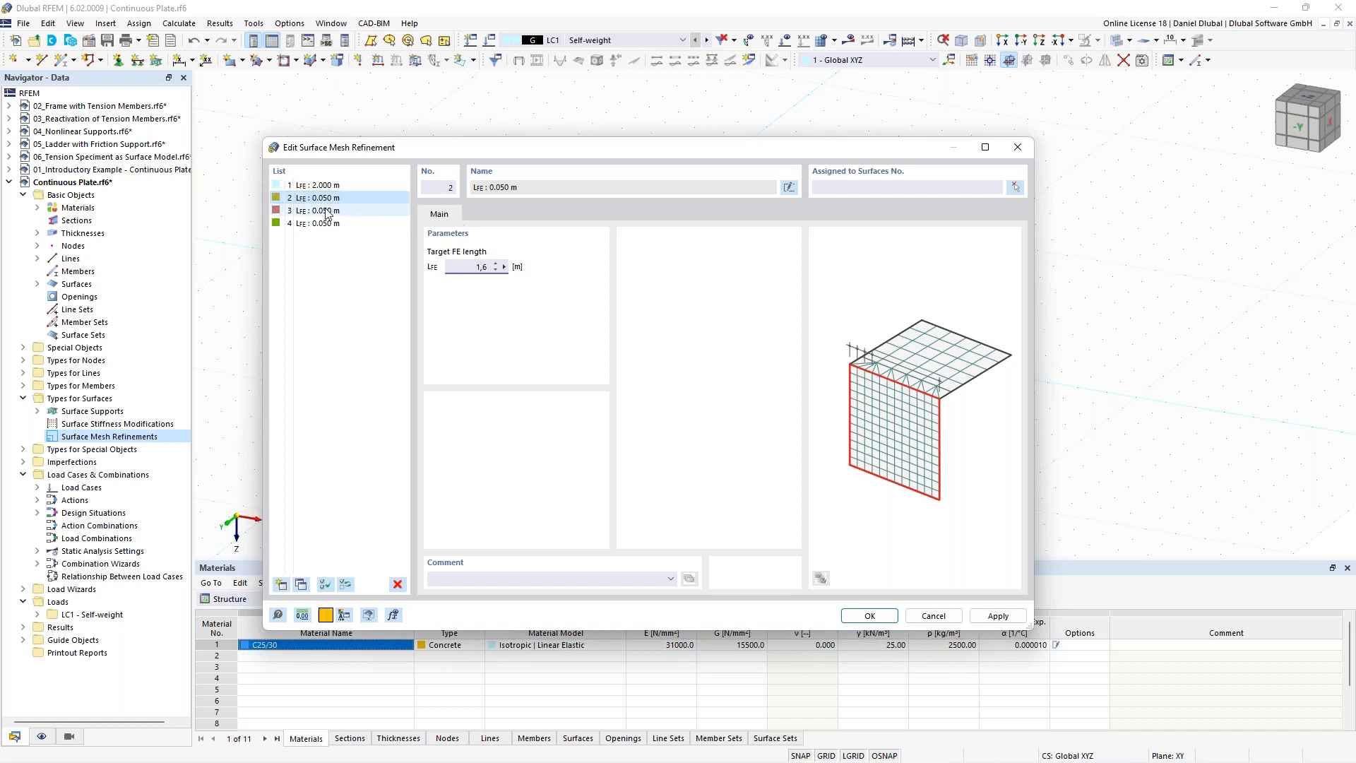
# Step: Set the target FE length of surface mesh refinement 3 to 0.5 m and of refinement 4 to 0.1 m, and list all refinements
pyautogui.click(318, 210)
pyautogui.click(474, 267)
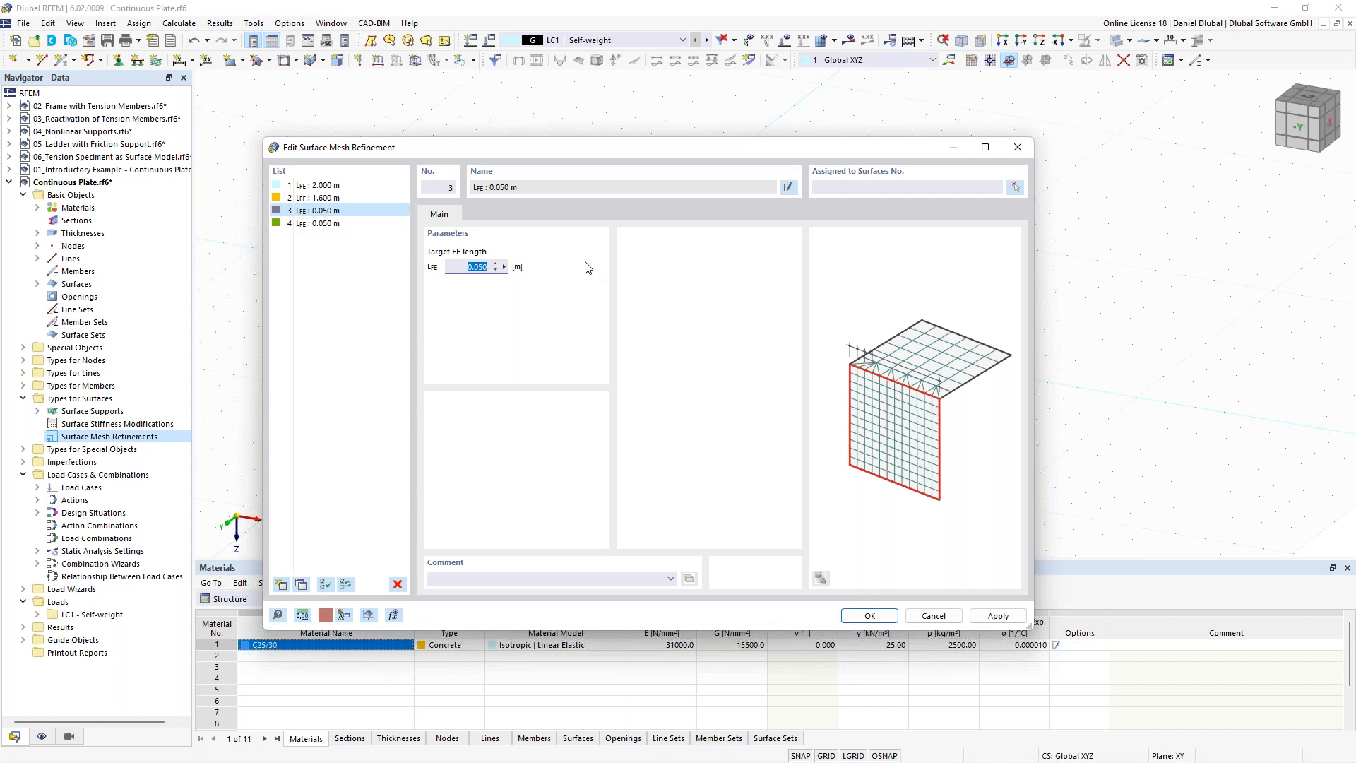
pyautogui.write('0,5')
pyautogui.click(347, 223)
pyautogui.click(457, 267)
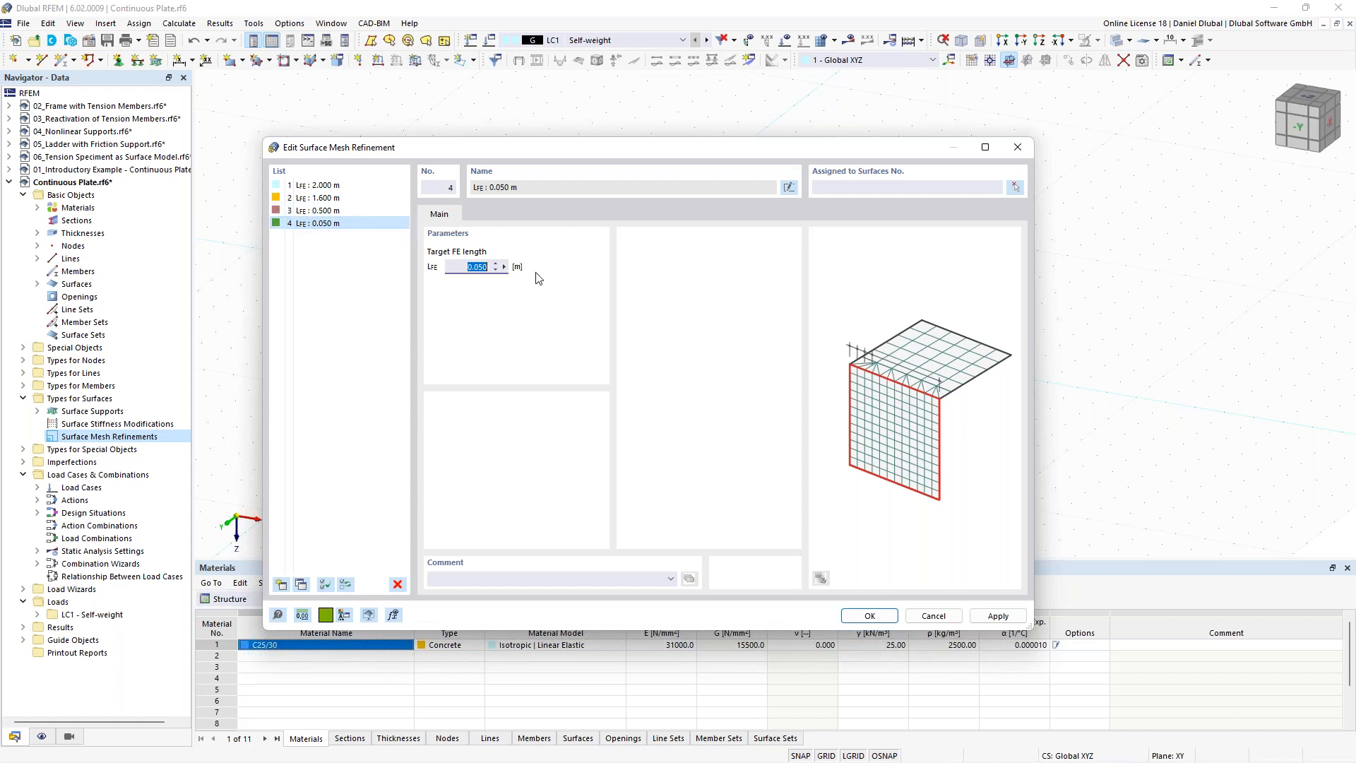
pyautogui.write('0,1')
pyautogui.click(870, 616)
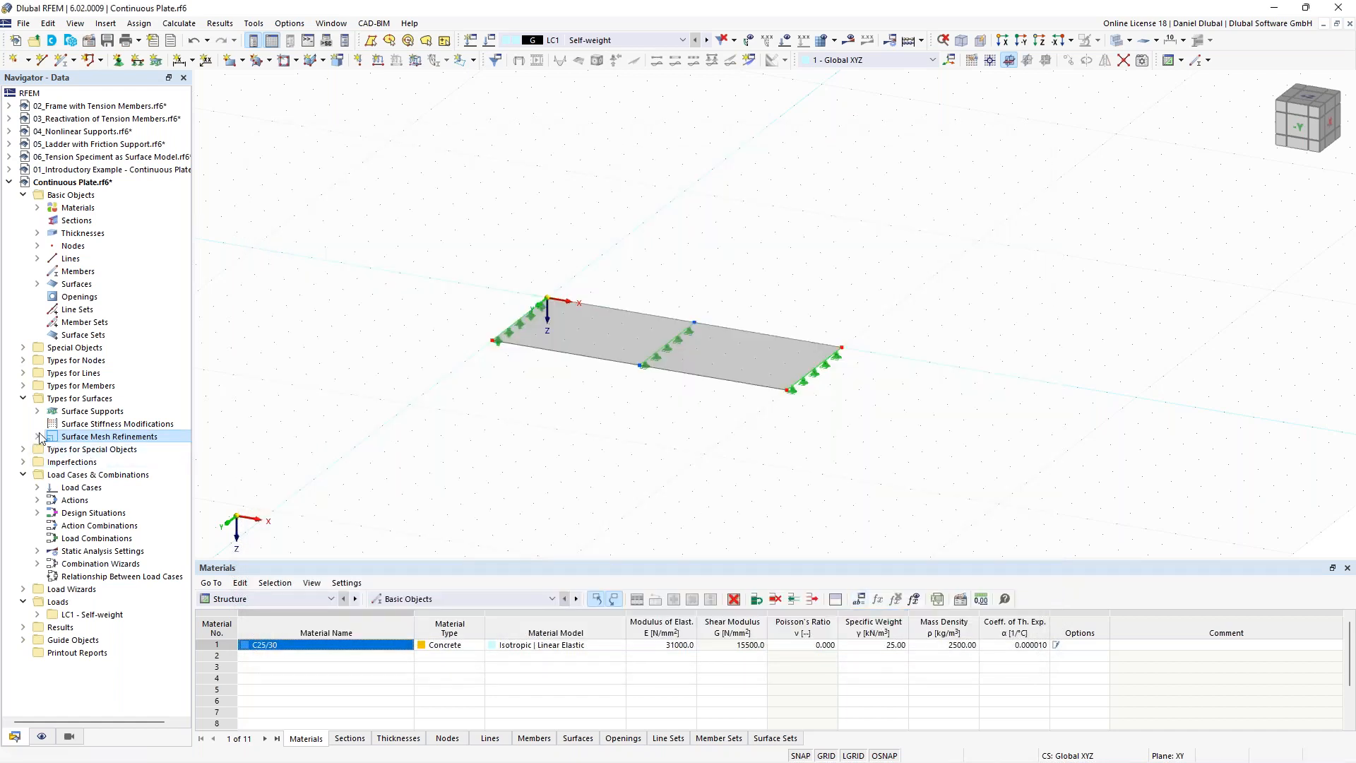
pyautogui.click(38, 436)
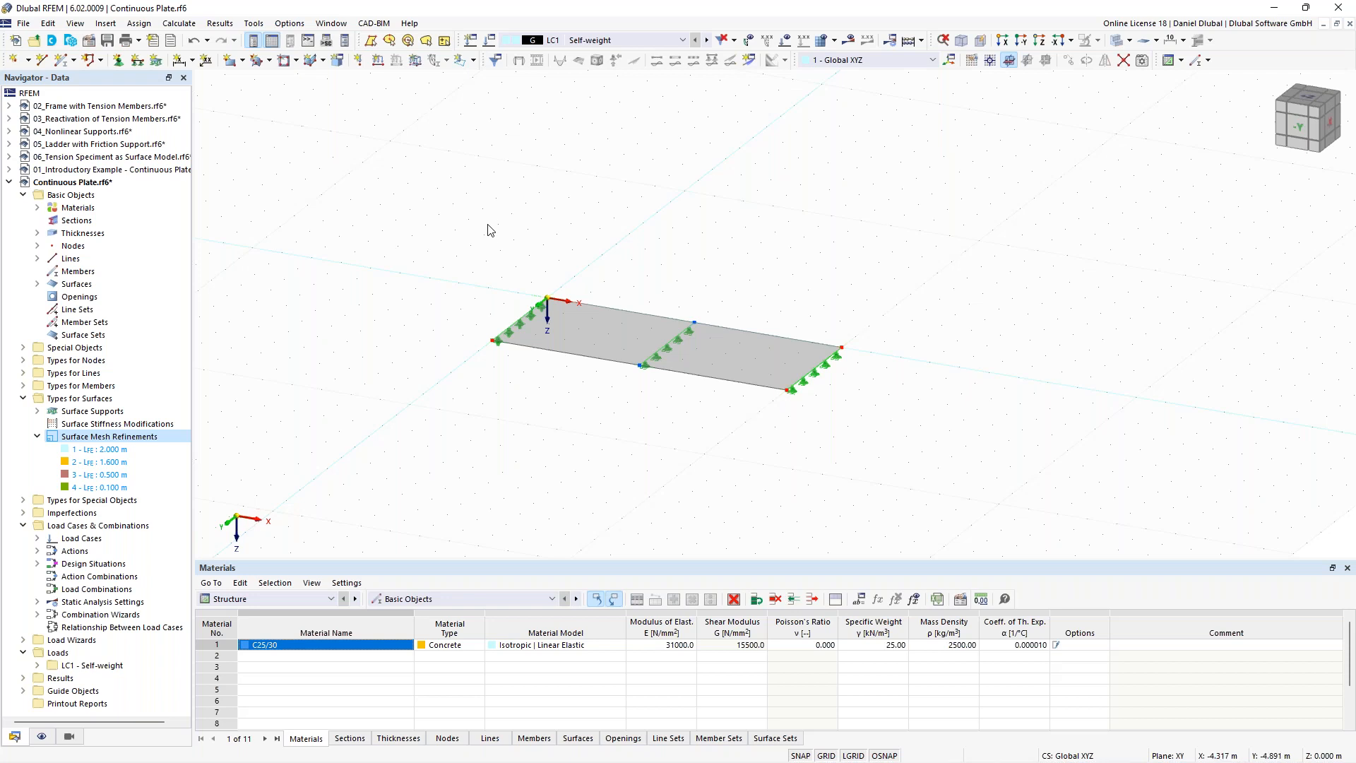
# Step: Display the loads of LC1 on the plate again, leaving free space around the model for copies
pyautogui.keyDown('ctrl'); pyautogui.moveTo(554, 208); pyautogui.dragTo(493, 280, button='middle'); pyautogui.keyUp('ctrl')
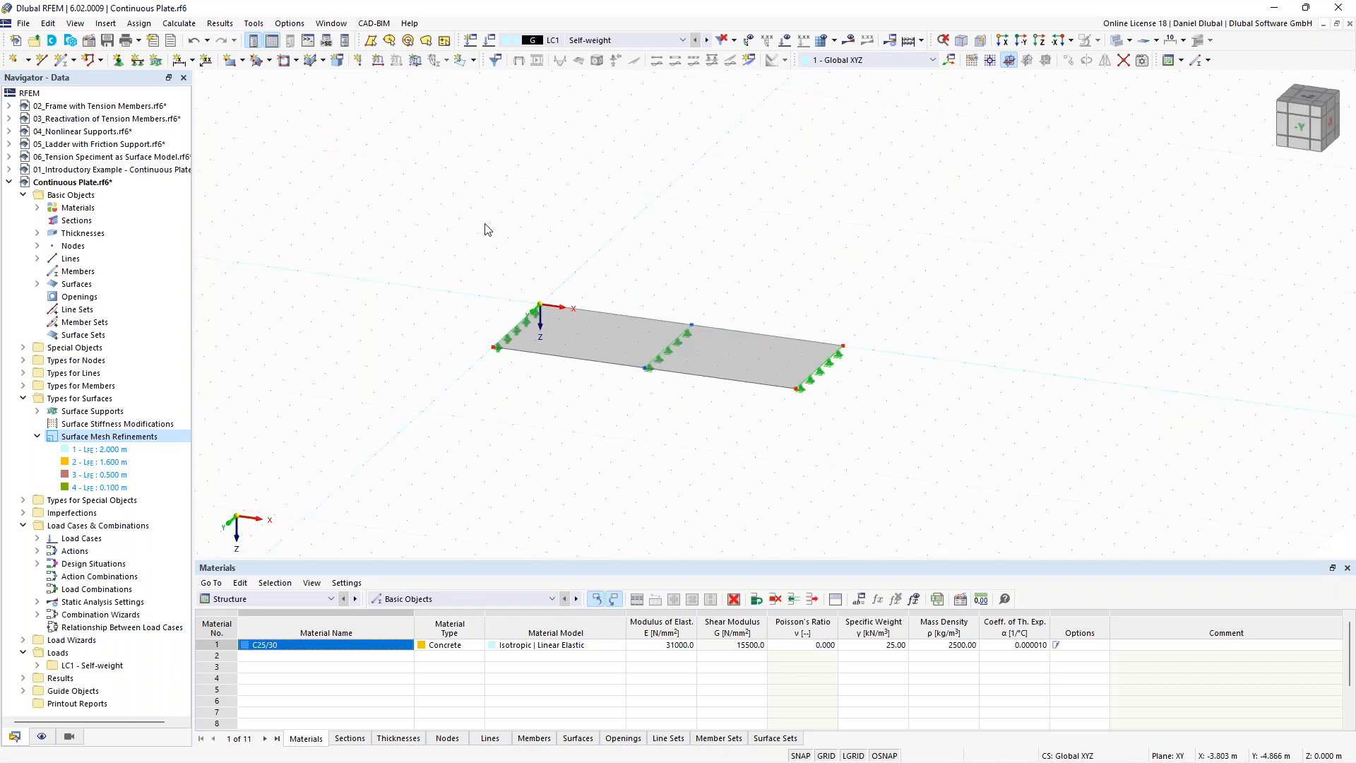
pyautogui.moveTo(654, 205); pyautogui.dragTo(591, 203, button='middle')
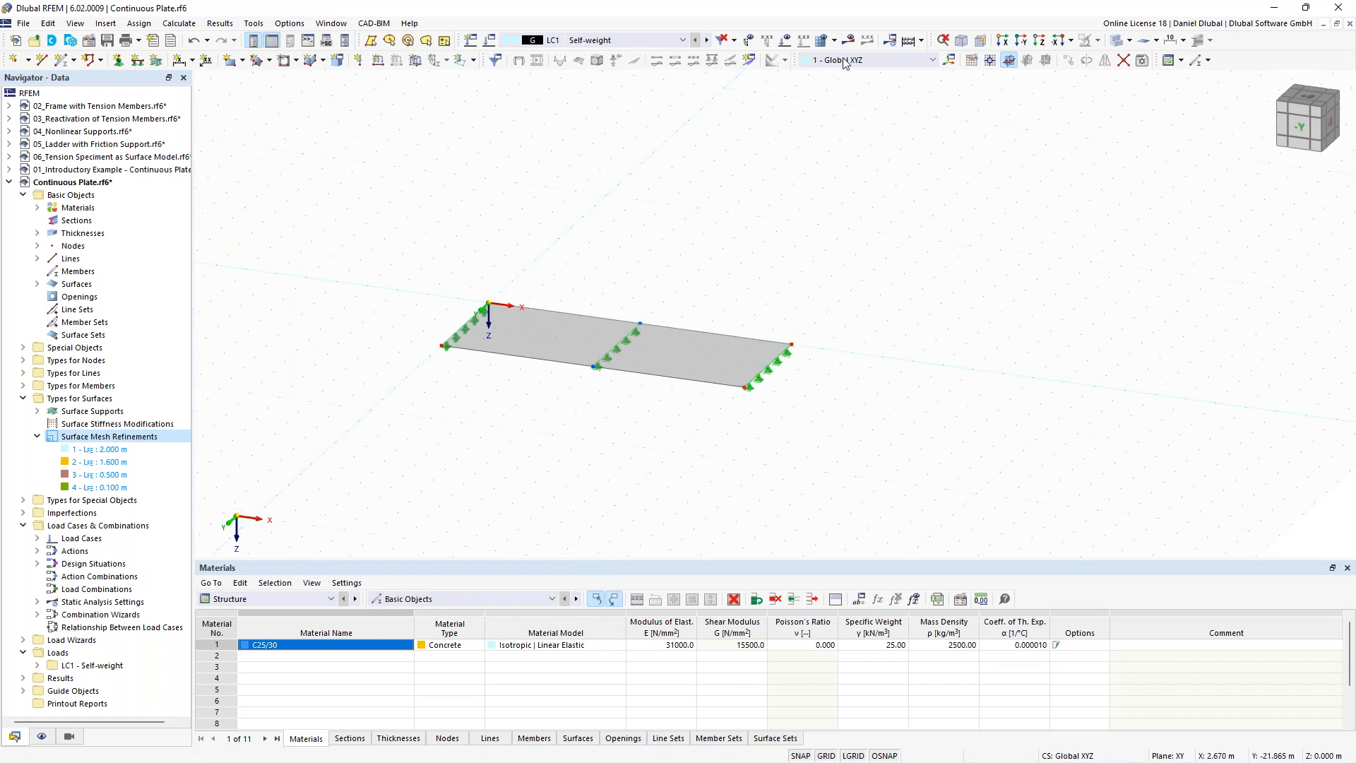
pyautogui.click(786, 40)
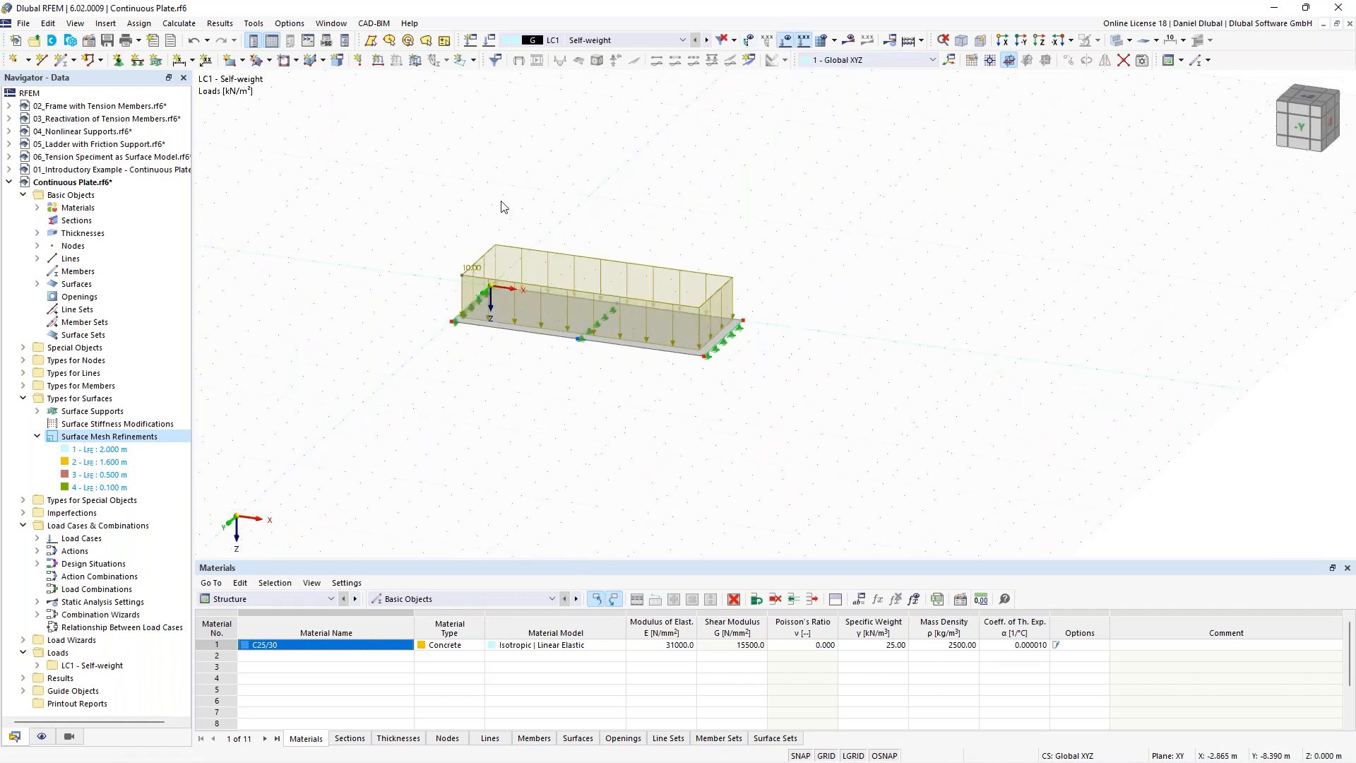
pyautogui.scroll(-3, 445, 169)
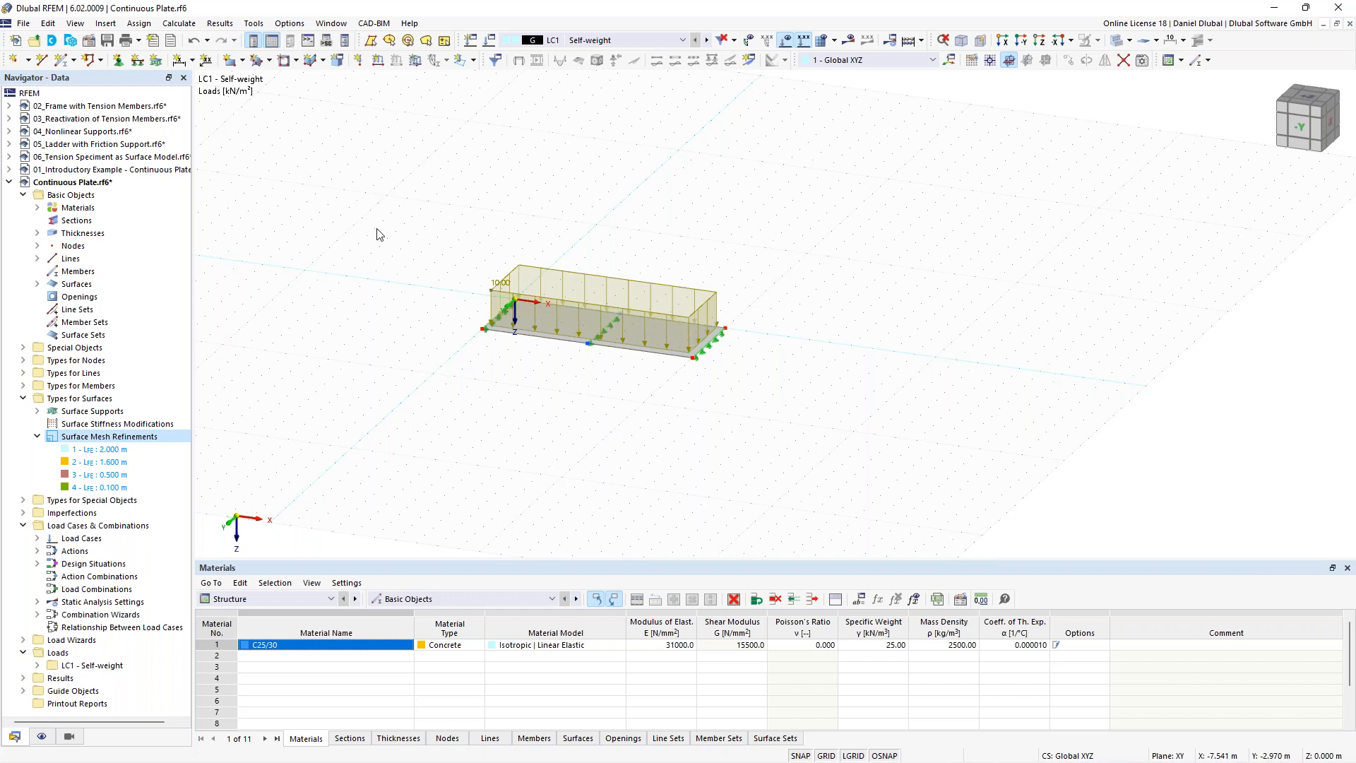
pyautogui.moveTo(376, 167); pyautogui.dragTo(354, 163, button='middle')
# Step: Select the entire plate with its supports and load and set up Move/Copy to create copies in 3 steps
pyautogui.moveTo(306, 147); pyautogui.dragTo(830, 455)
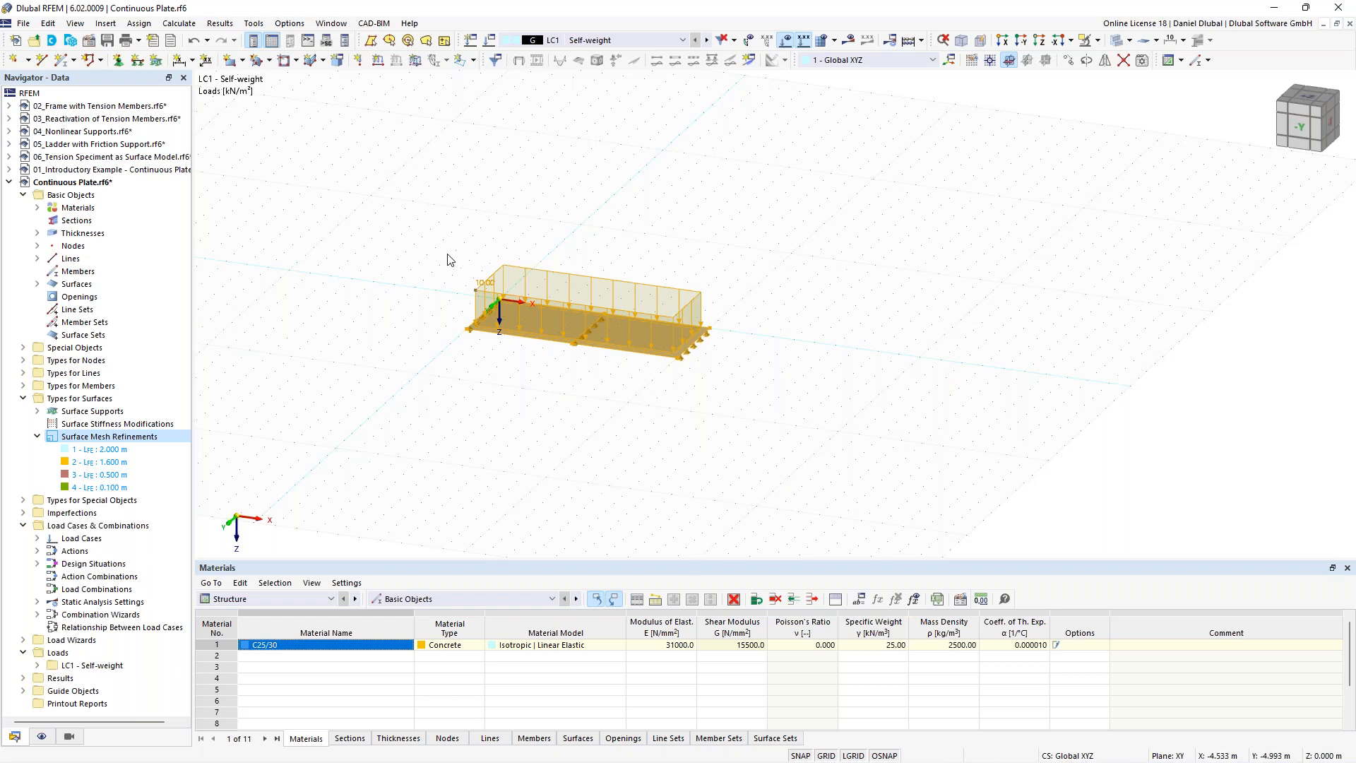
pyautogui.rightClick(554, 327)
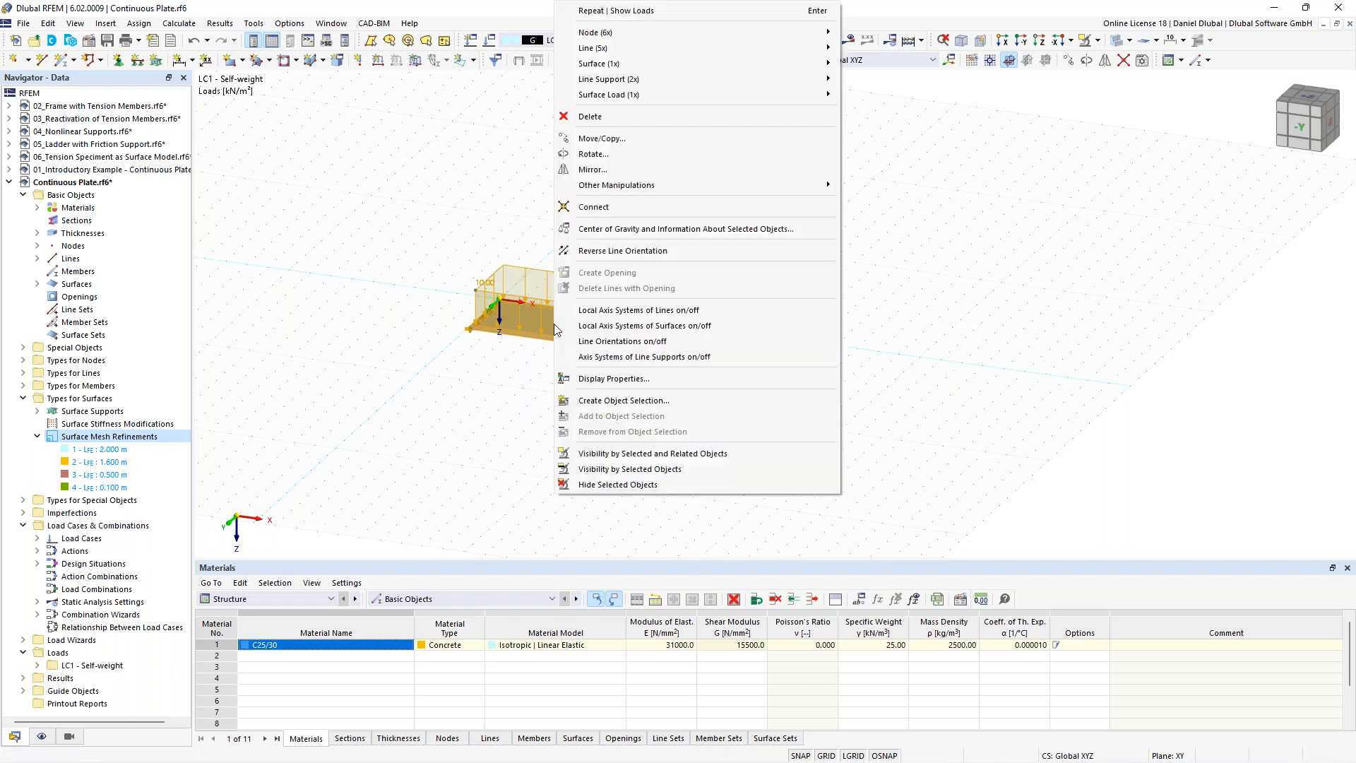
pyautogui.click(668, 139)
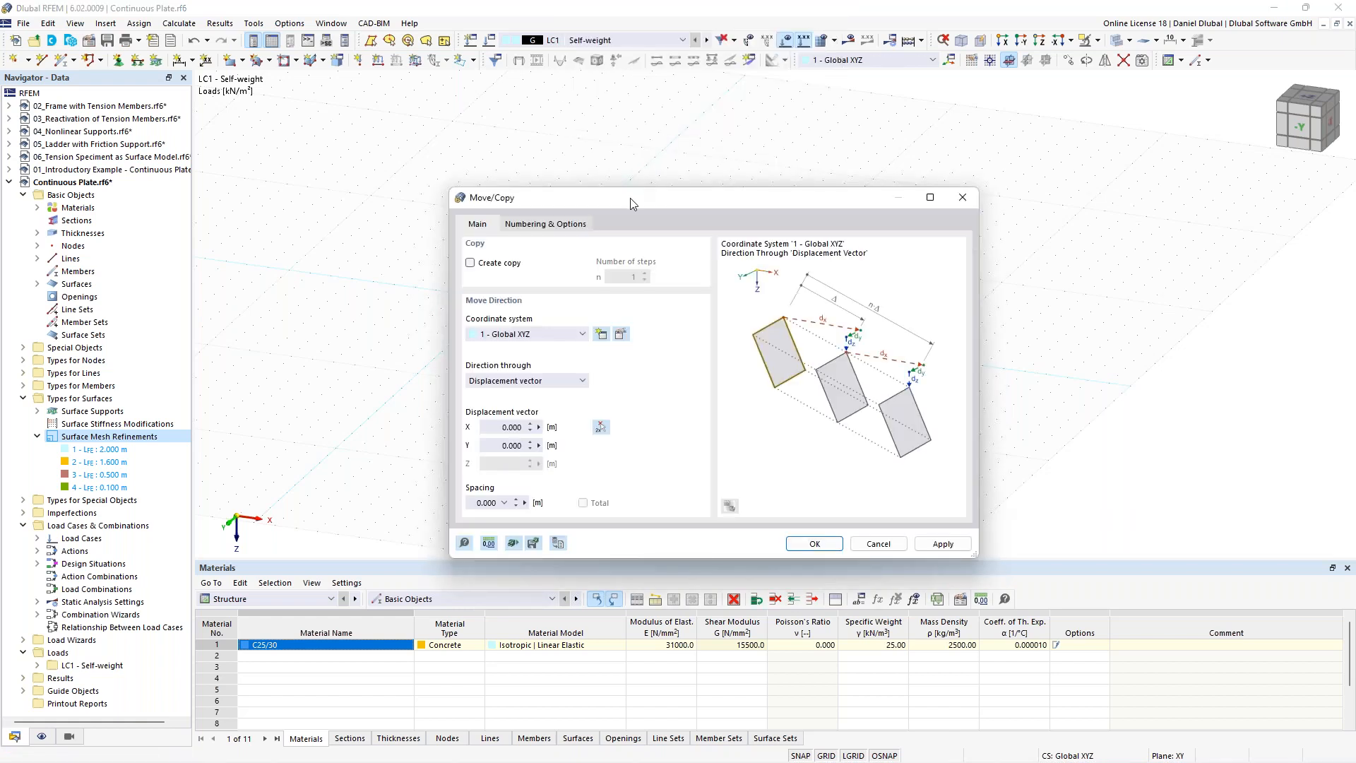
pyautogui.moveTo(630, 198); pyautogui.dragTo(637, 161)
pyautogui.click(477, 225)
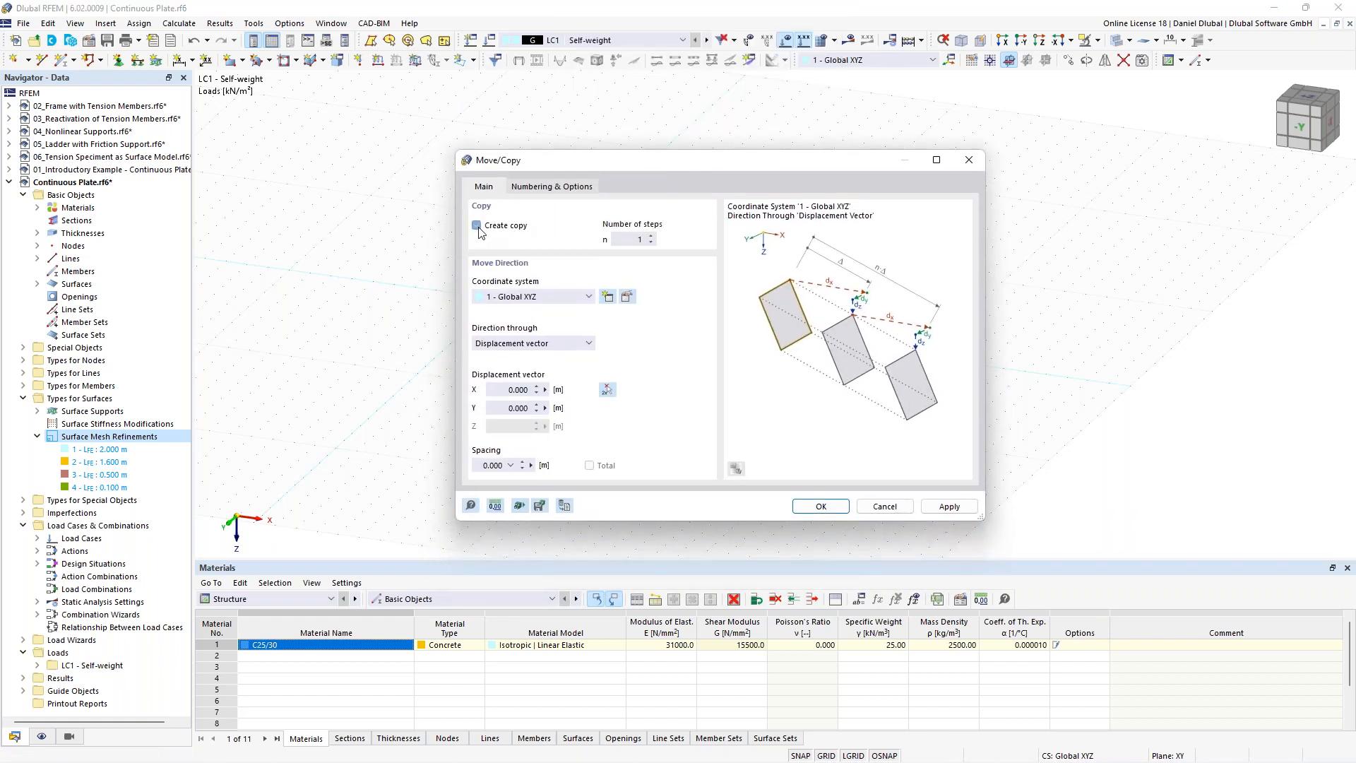
pyautogui.click(651, 237)
pyautogui.moveTo(604, 171); pyautogui.dragTo(368, 212)
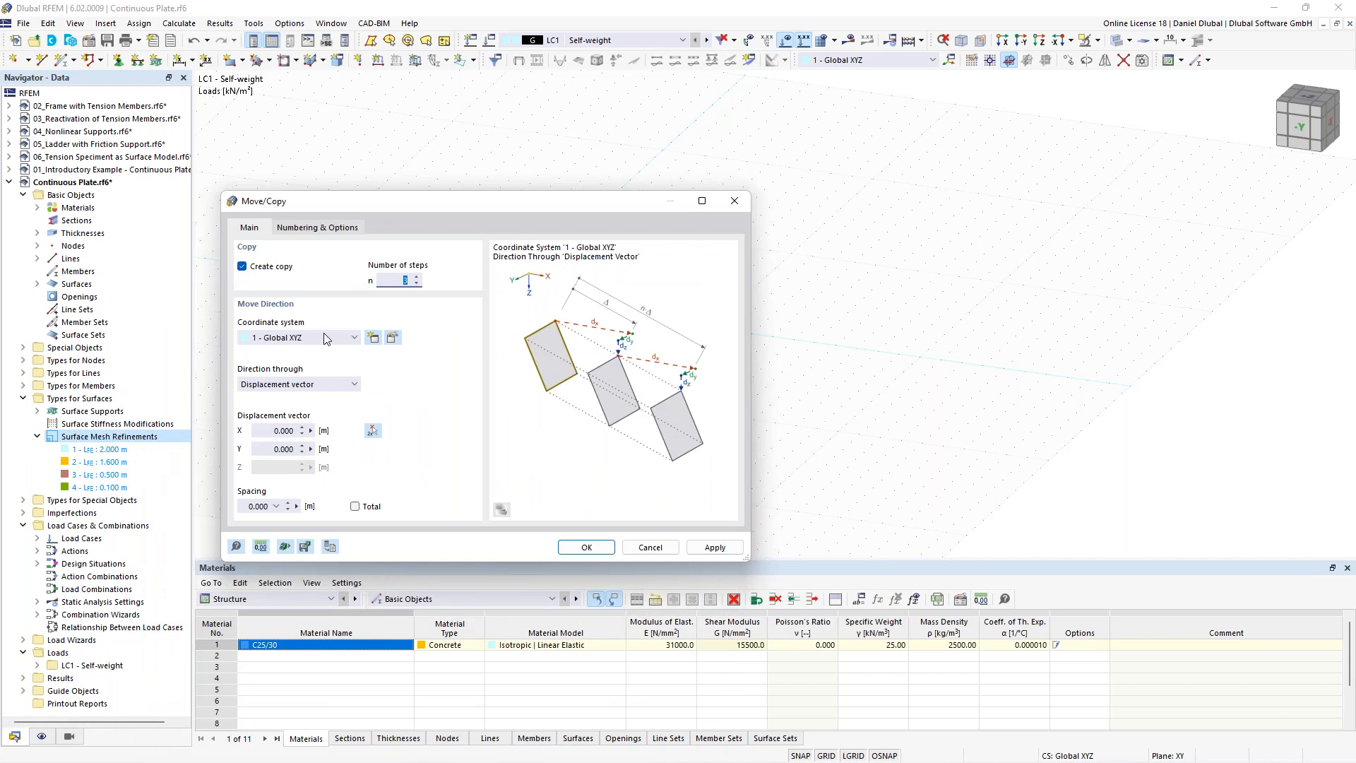
# Step: Define the displacement vector graphically from the plate's origin corner as X 11 m, Y 0 m, and create the copies
pyautogui.click(372, 430)
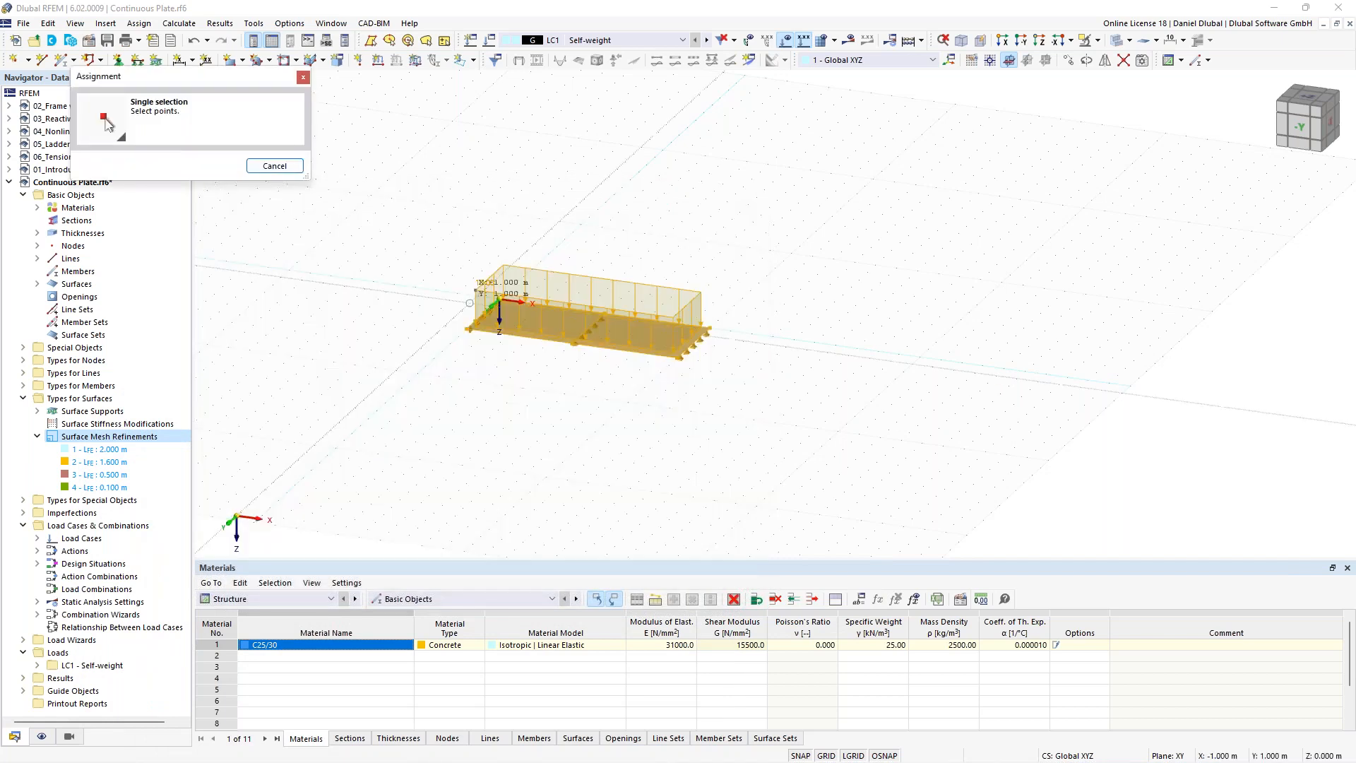
pyautogui.keyDown('ctrl'); pyautogui.moveTo(499, 302); pyautogui.dragTo(575, 348, button='middle'); pyautogui.keyUp('ctrl')
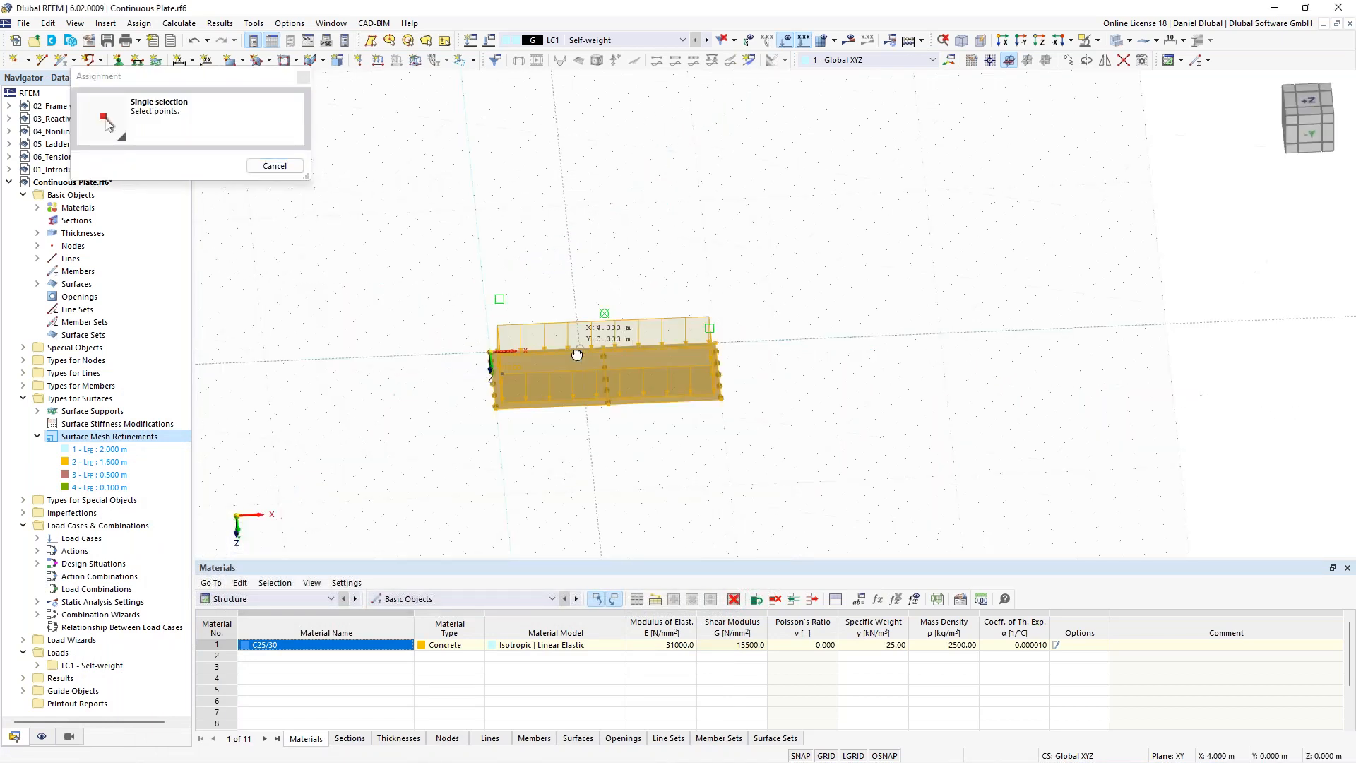
pyautogui.click(491, 356)
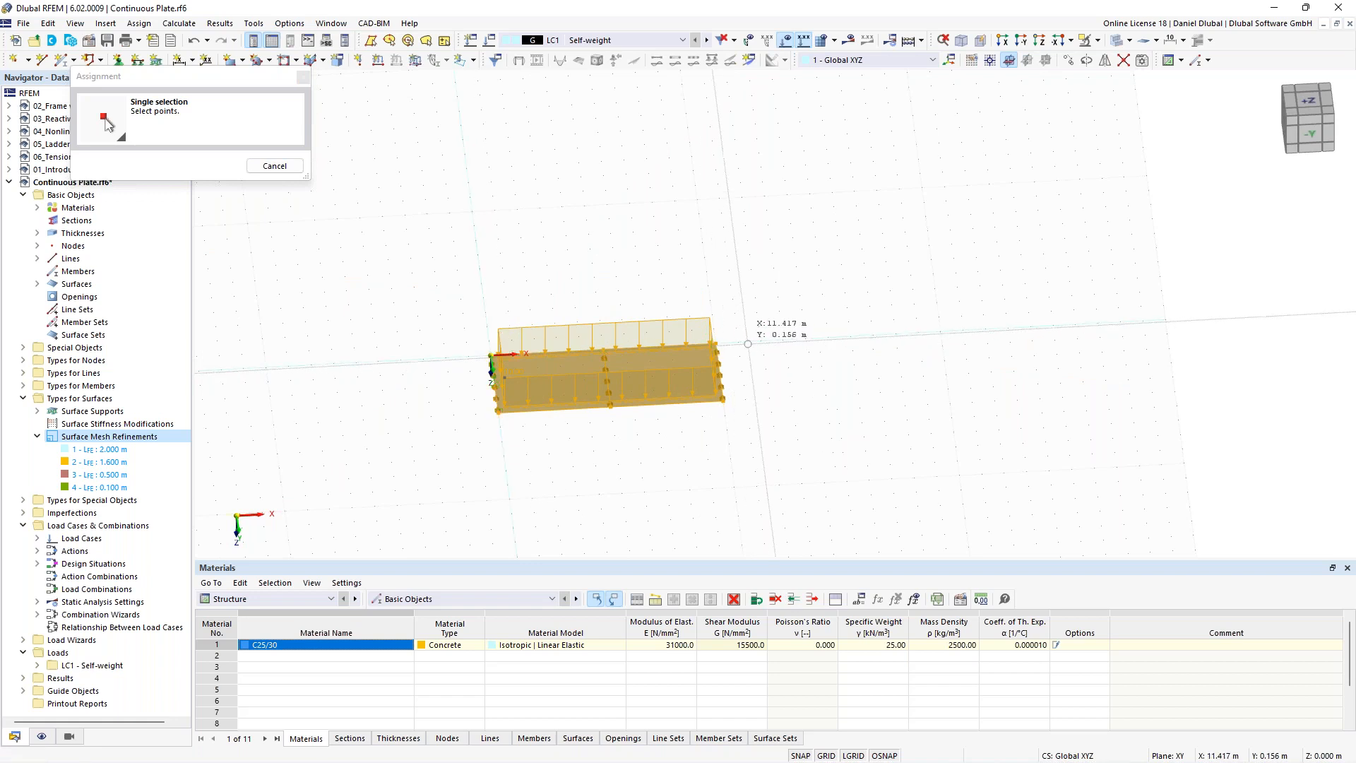
pyautogui.click(716, 344)
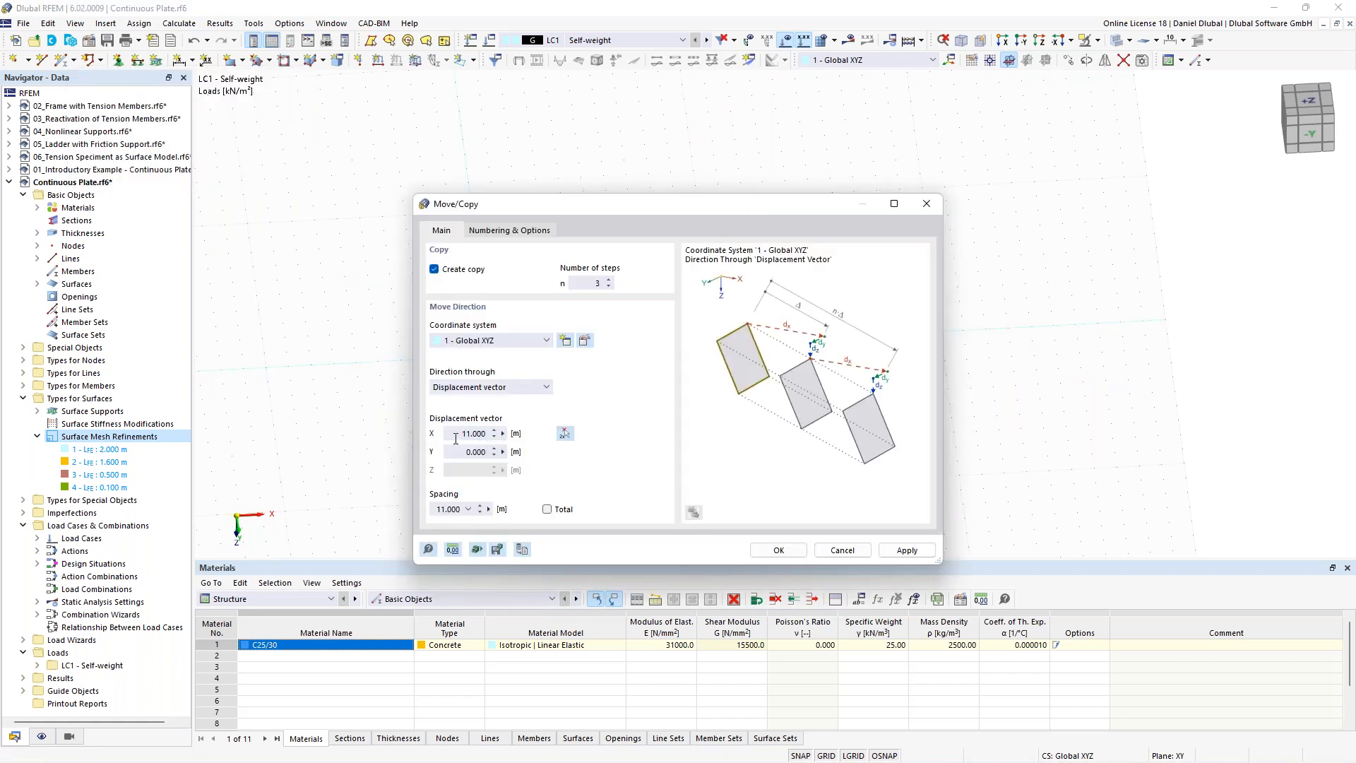
pyautogui.moveTo(460, 433); pyautogui.dragTo(488, 433)
pyautogui.click(456, 434)
pyautogui.click(785, 557)
pyautogui.keyDown('ctrl'); pyautogui.moveTo(857, 245); pyautogui.dragTo(721, 254, button='middle'); pyautogui.keyUp('ctrl')
pyautogui.moveTo(591, 292); pyautogui.dragTo(1105, 465)
pyautogui.moveTo(583, 222); pyautogui.dragTo(808, 303, button='middle')
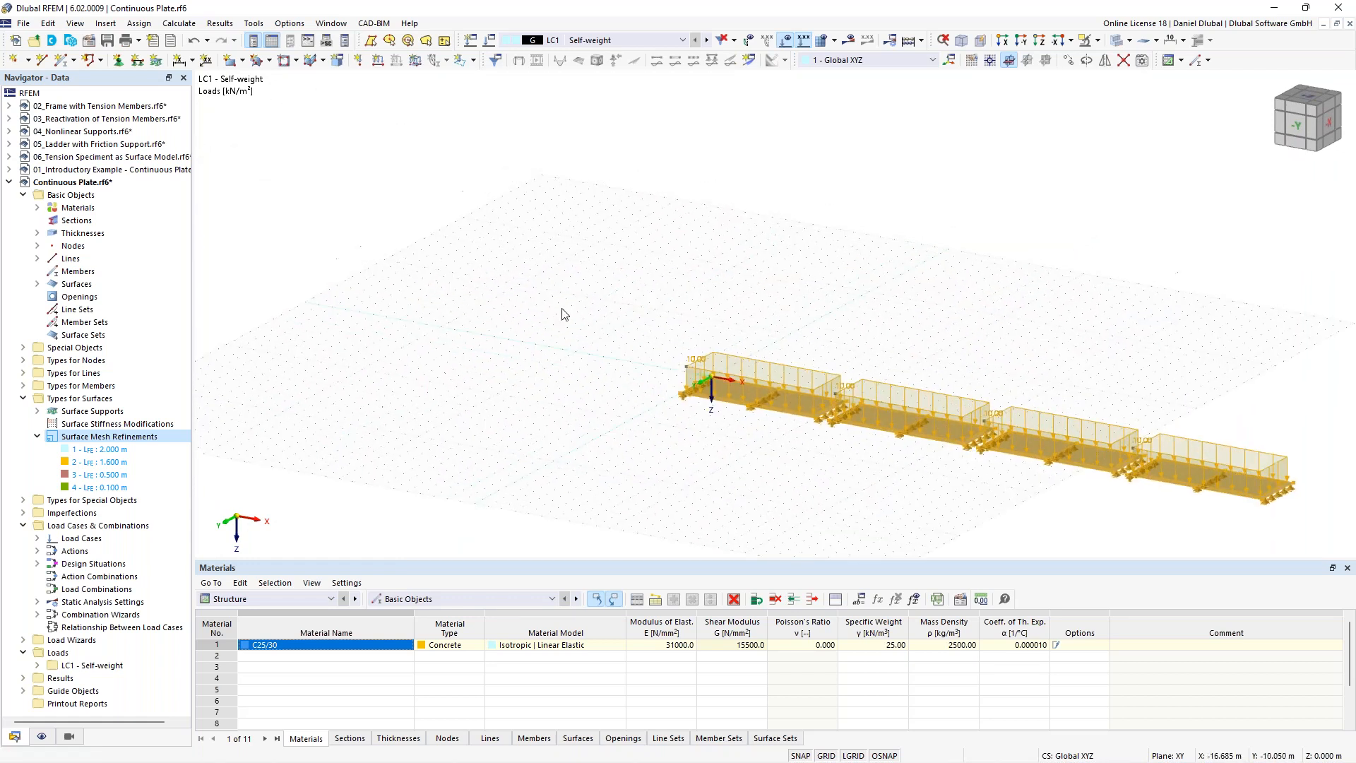
pyautogui.keyDown('ctrl'); pyautogui.moveTo(651, 303); pyautogui.dragTo(689, 358, button='middle'); pyautogui.keyUp('ctrl')
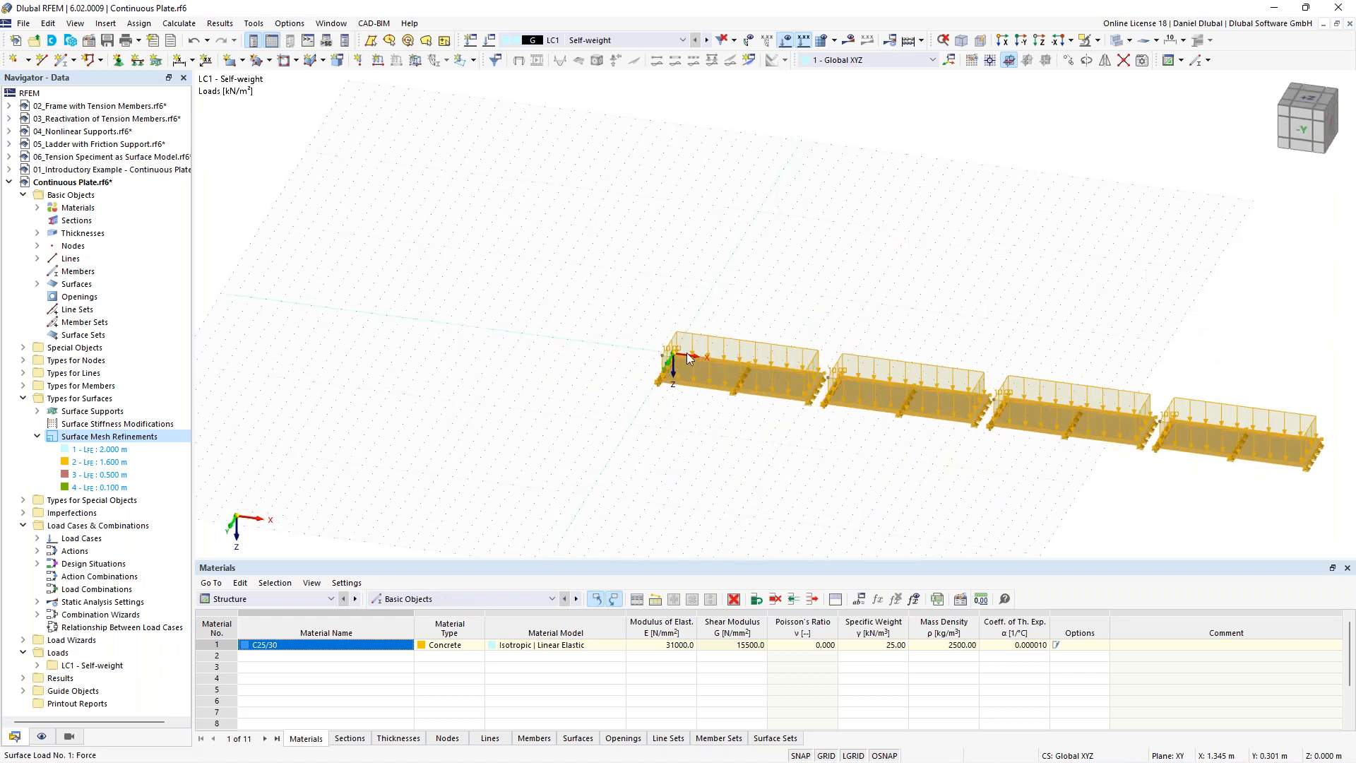
# Step: Move the row of four plates with their supports and loads in the negative X direction and clear the selection
pyautogui.moveTo(673, 353); pyautogui.dragTo(371, 317)
pyautogui.click(503, 248)
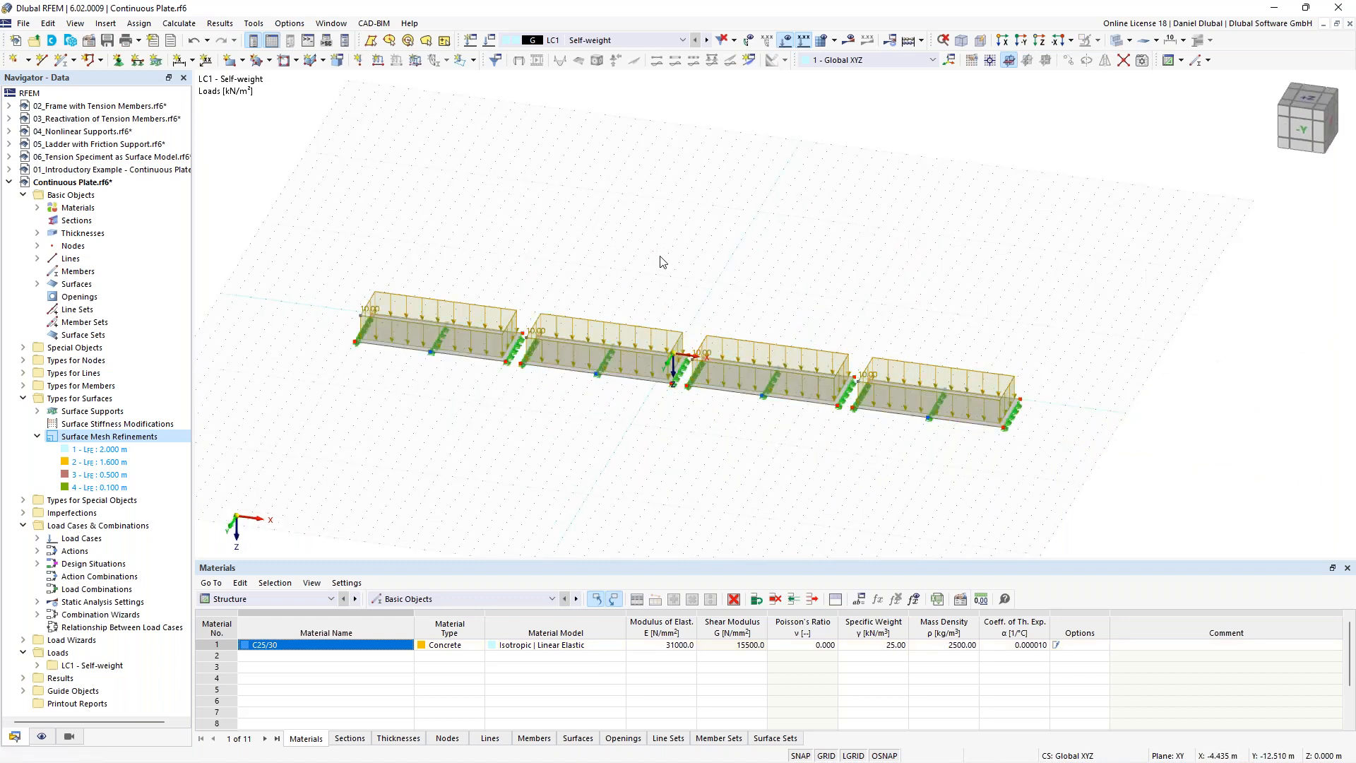
pyautogui.moveTo(578, 230); pyautogui.dragTo(642, 253, button='middle')
pyautogui.scroll(1, 603, 258)
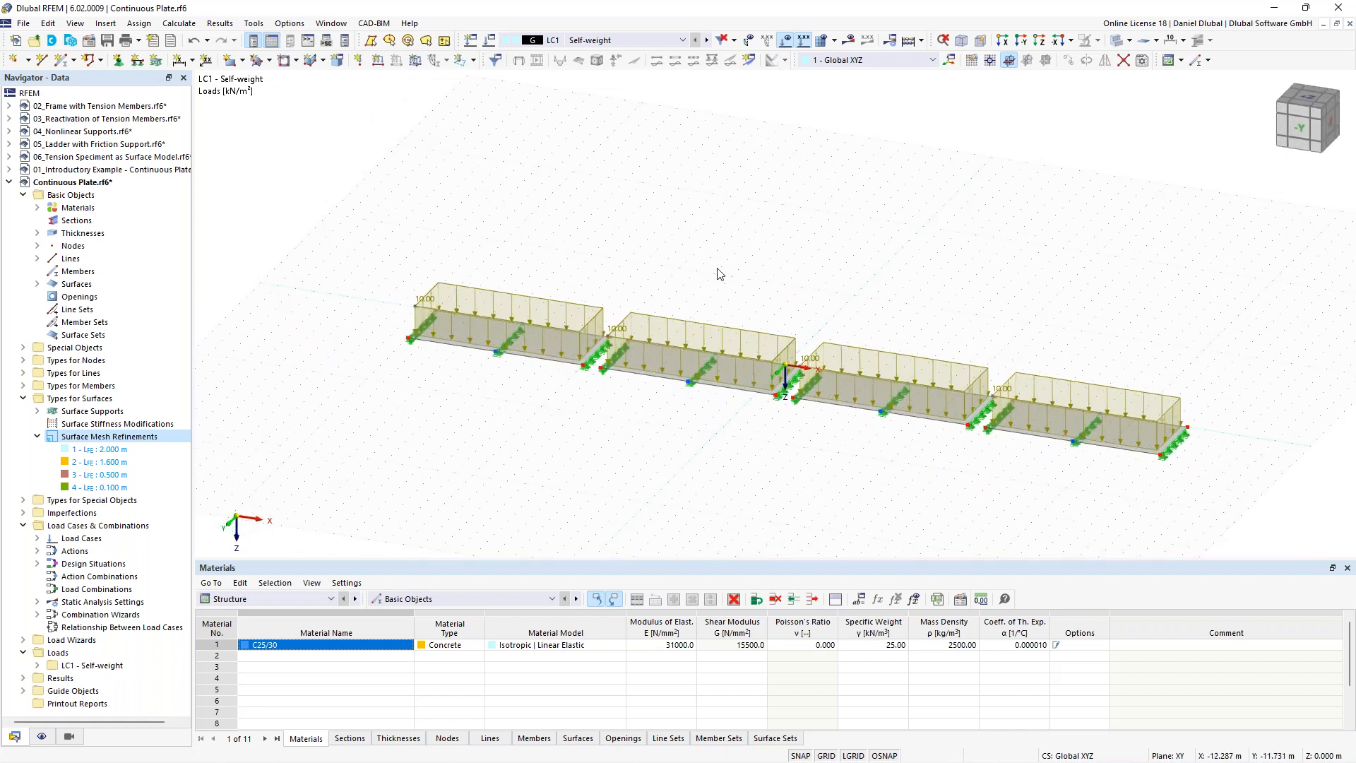
# Step: Start a new single beam member and create a massive rectangular section for it with b 1000 mm and h 300 mm
pyautogui.moveTo(766, 237); pyautogui.dragTo(513, 189, button='middle')
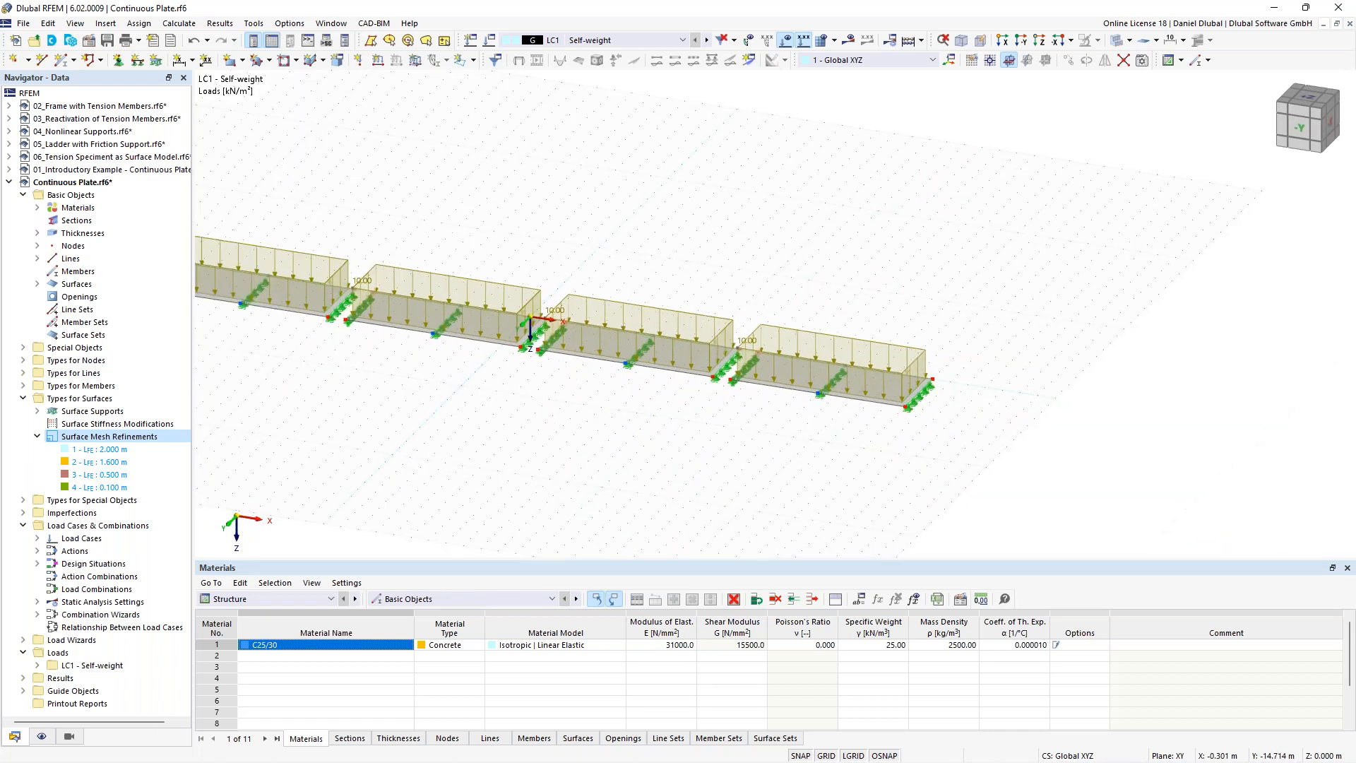
pyautogui.click(64, 62)
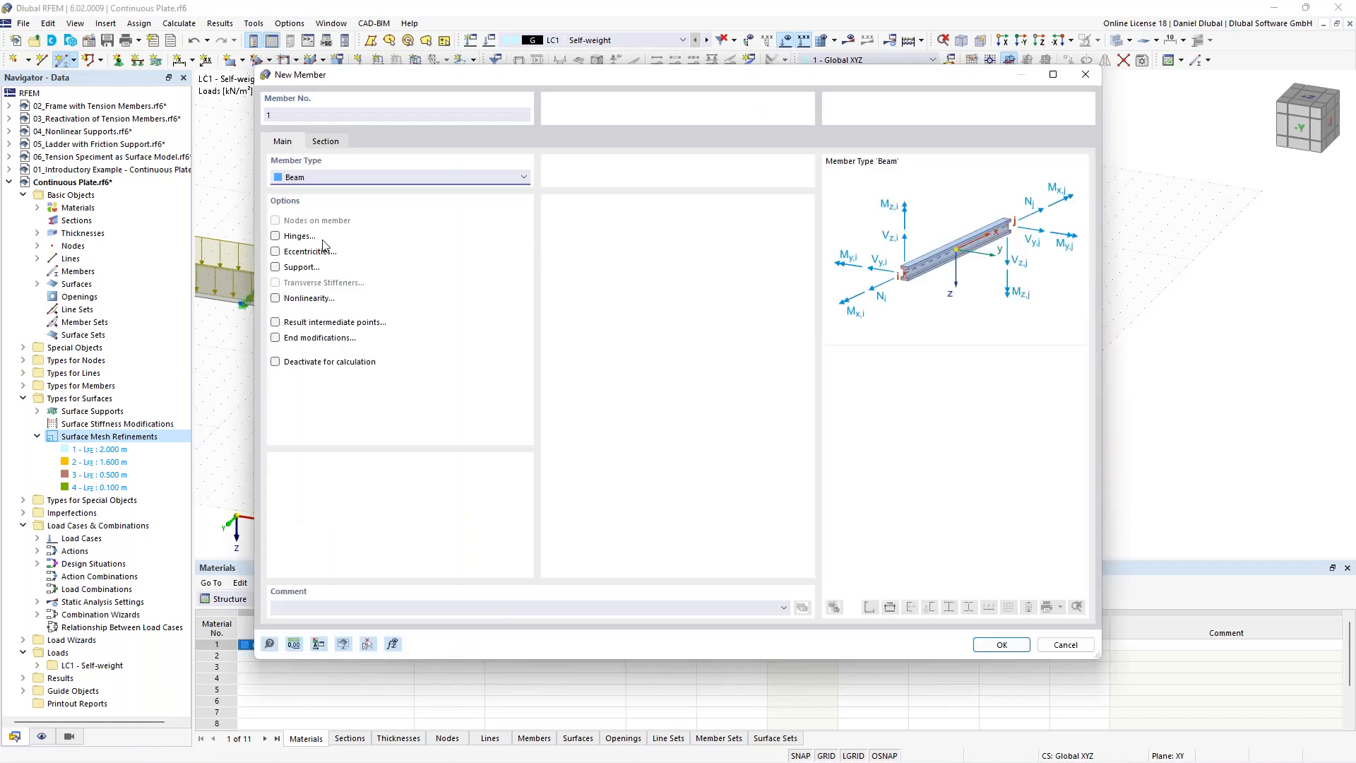
pyautogui.click(326, 143)
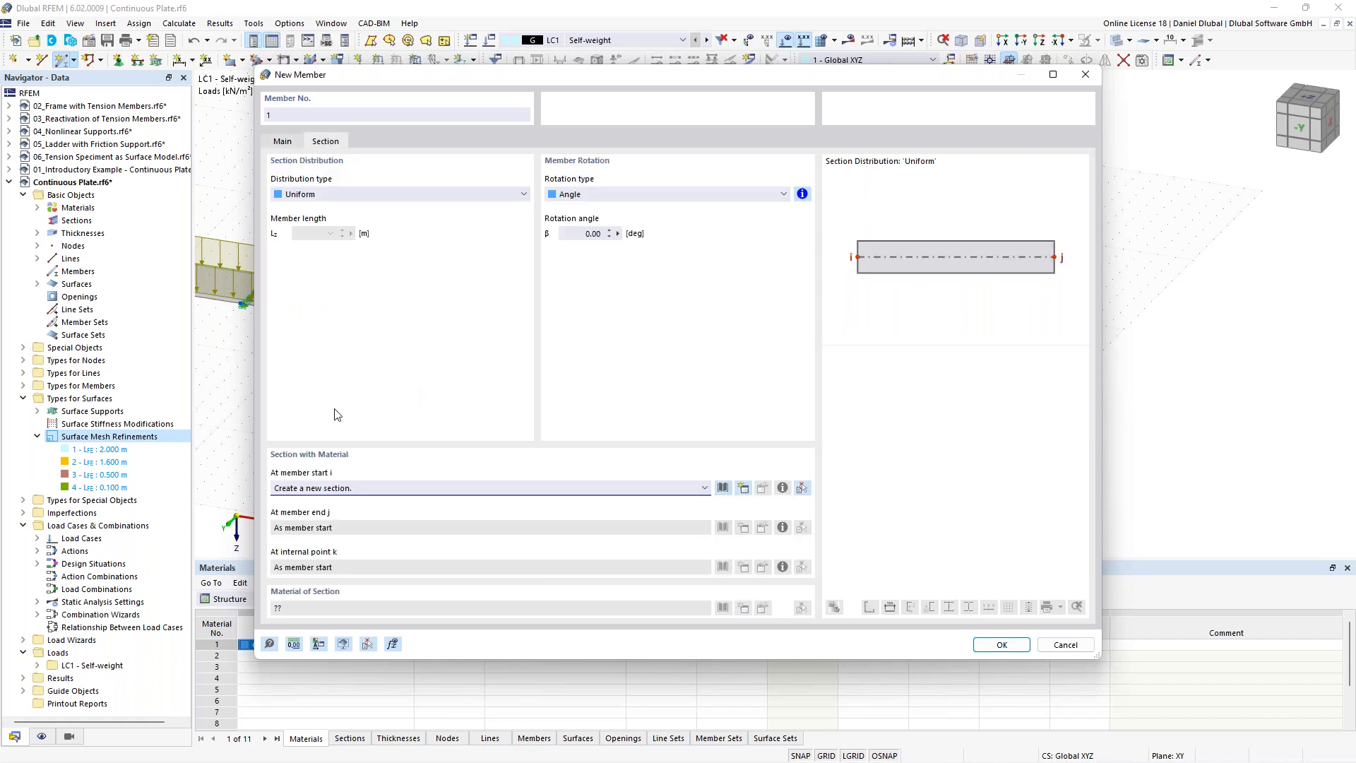
pyautogui.click(748, 493)
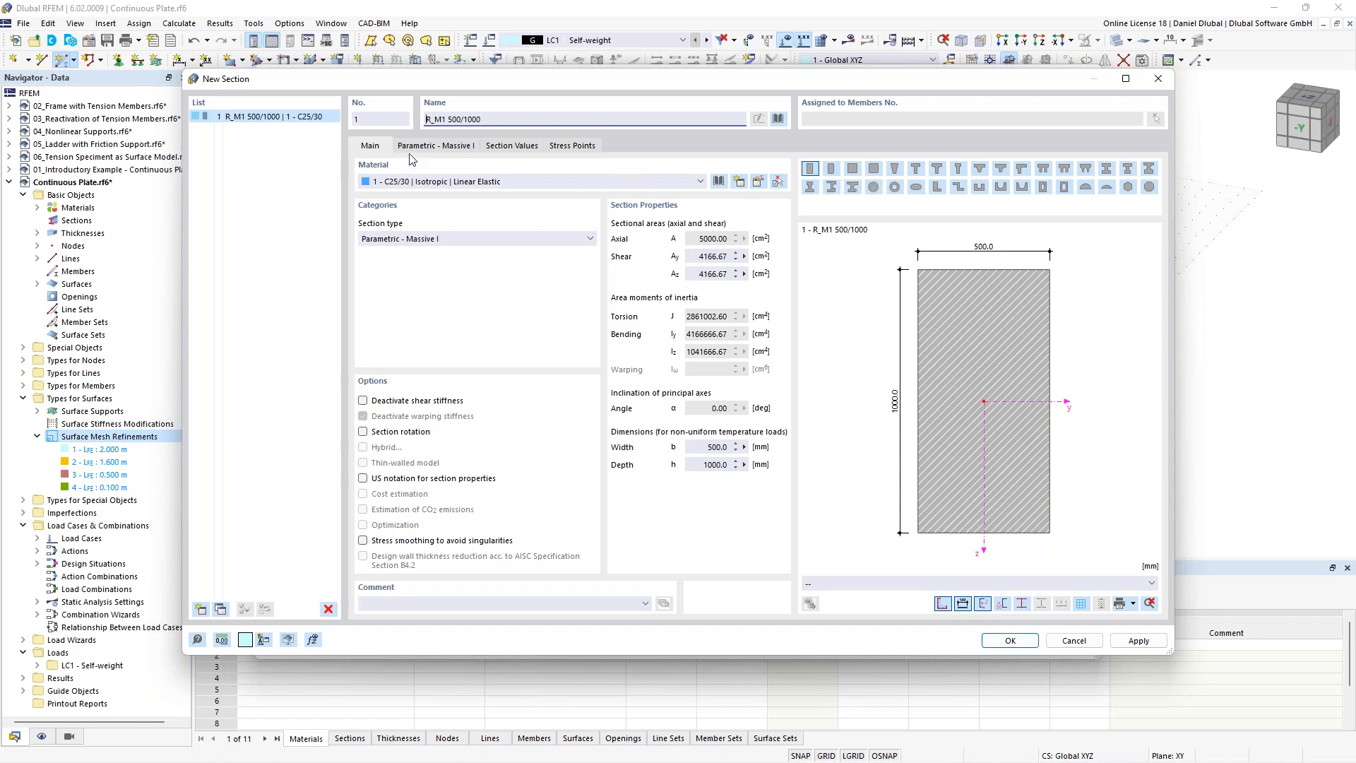
pyautogui.click(435, 147)
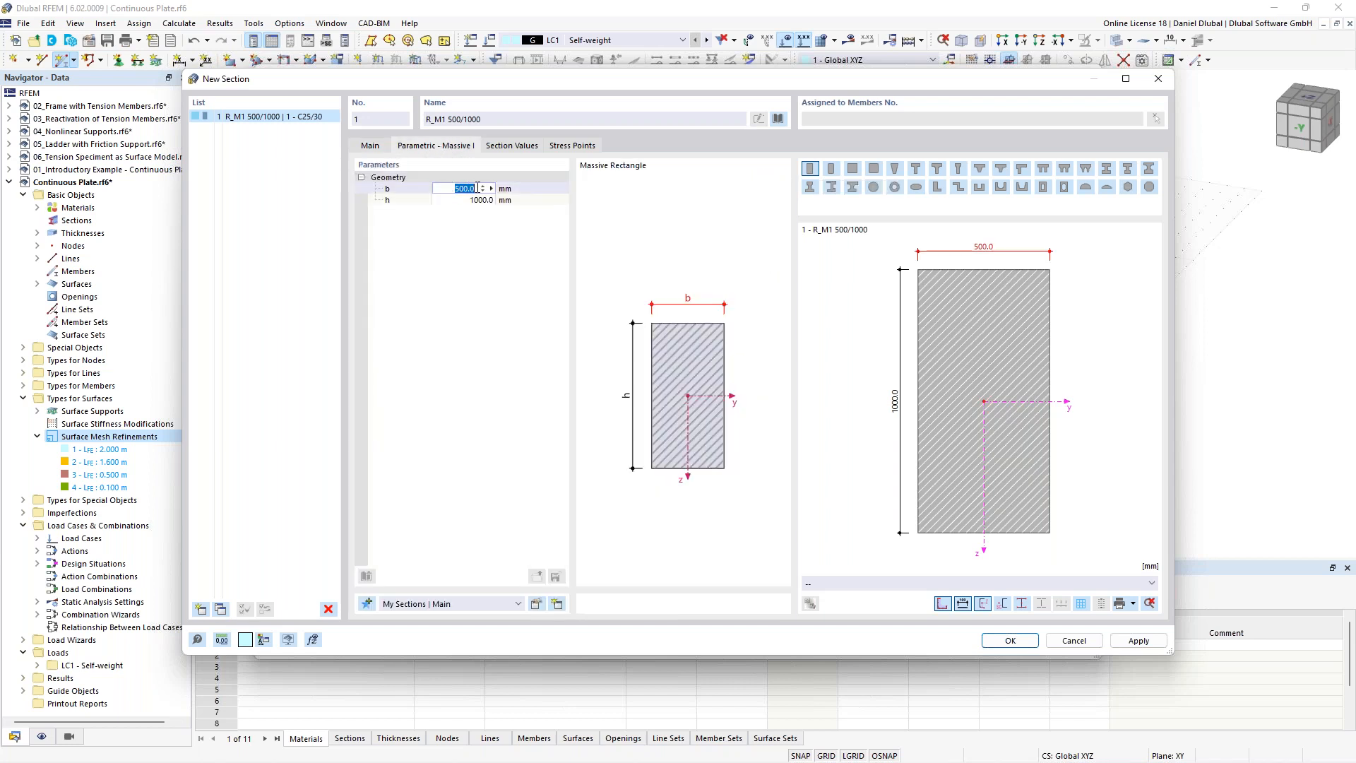
pyautogui.write('1')
pyautogui.press('Tab')
pyautogui.write('300')
pyautogui.click(463, 188)
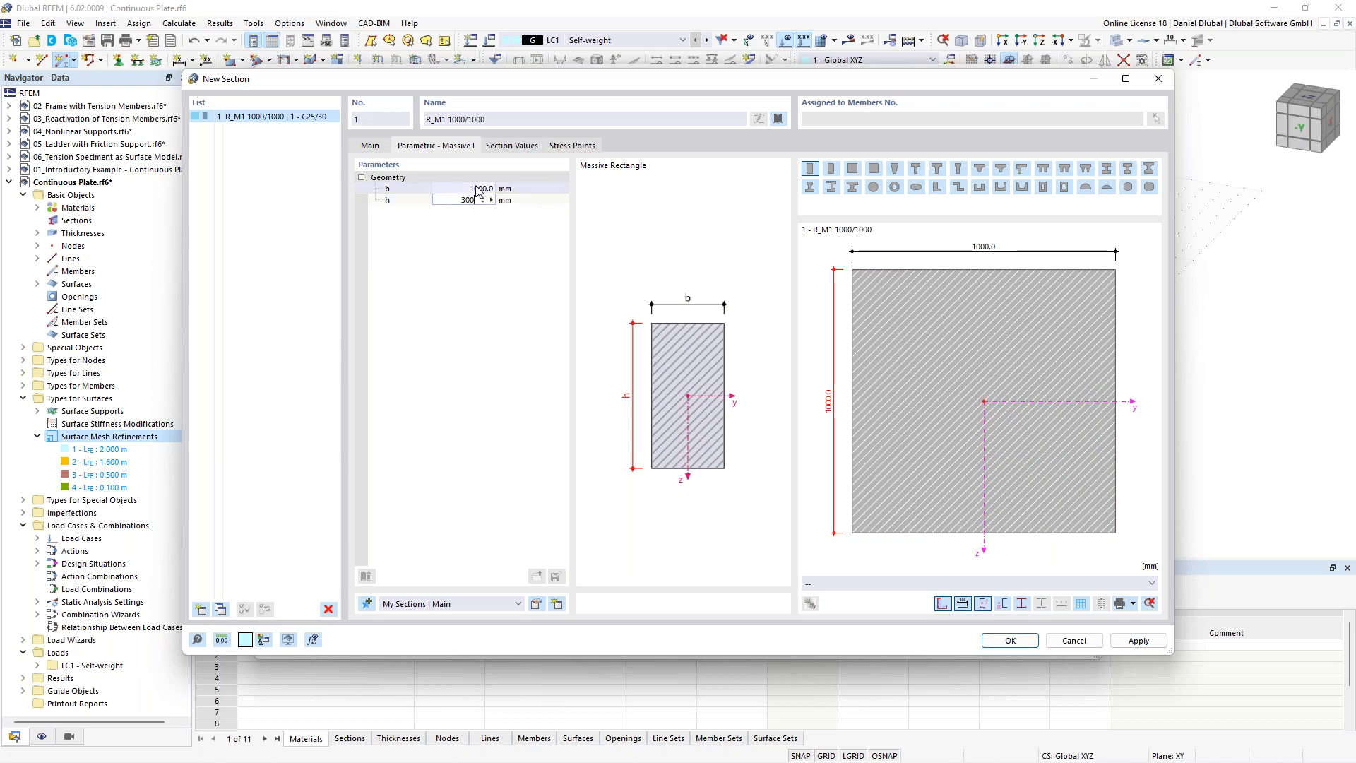
pyautogui.press('Tab')
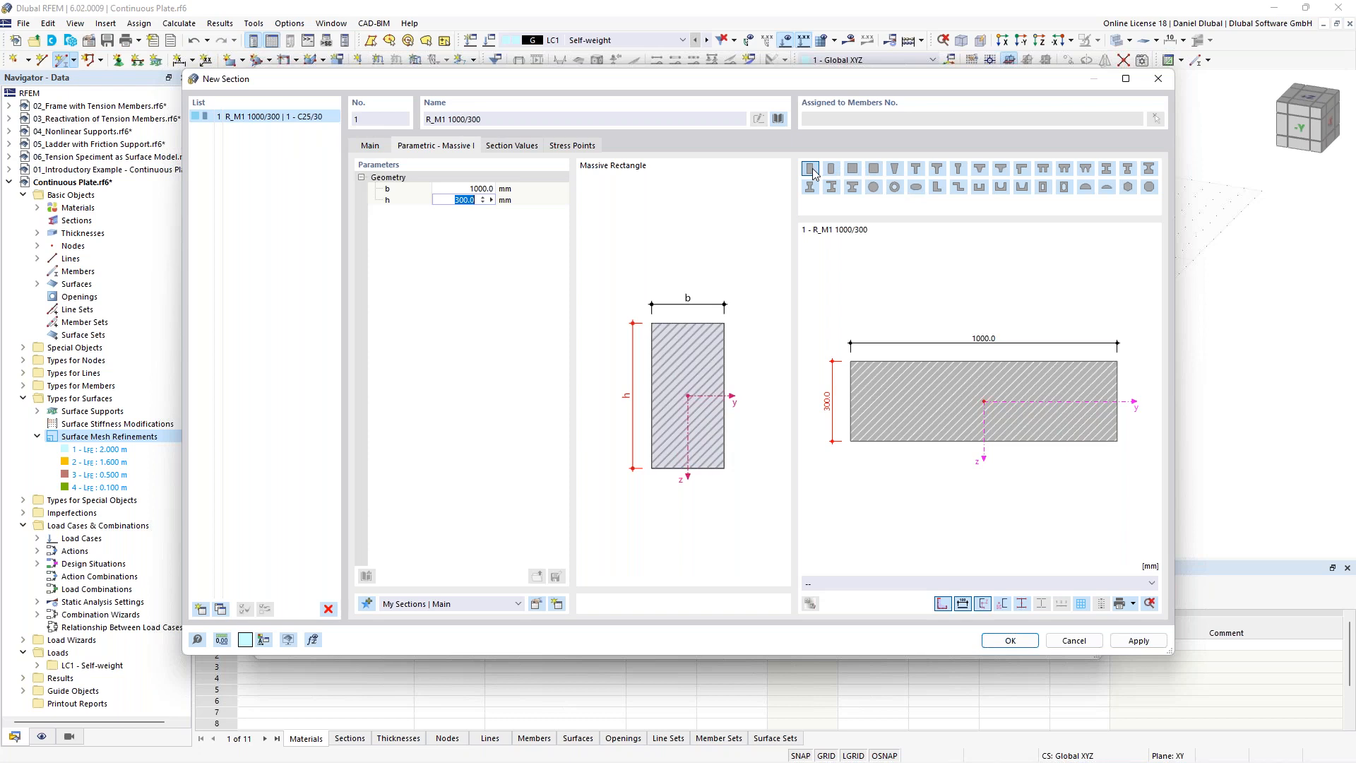
# Step: Look into the section library without changing the section, and accept the rectangular section with material C25/30 for the new member
pyautogui.click(779, 120)
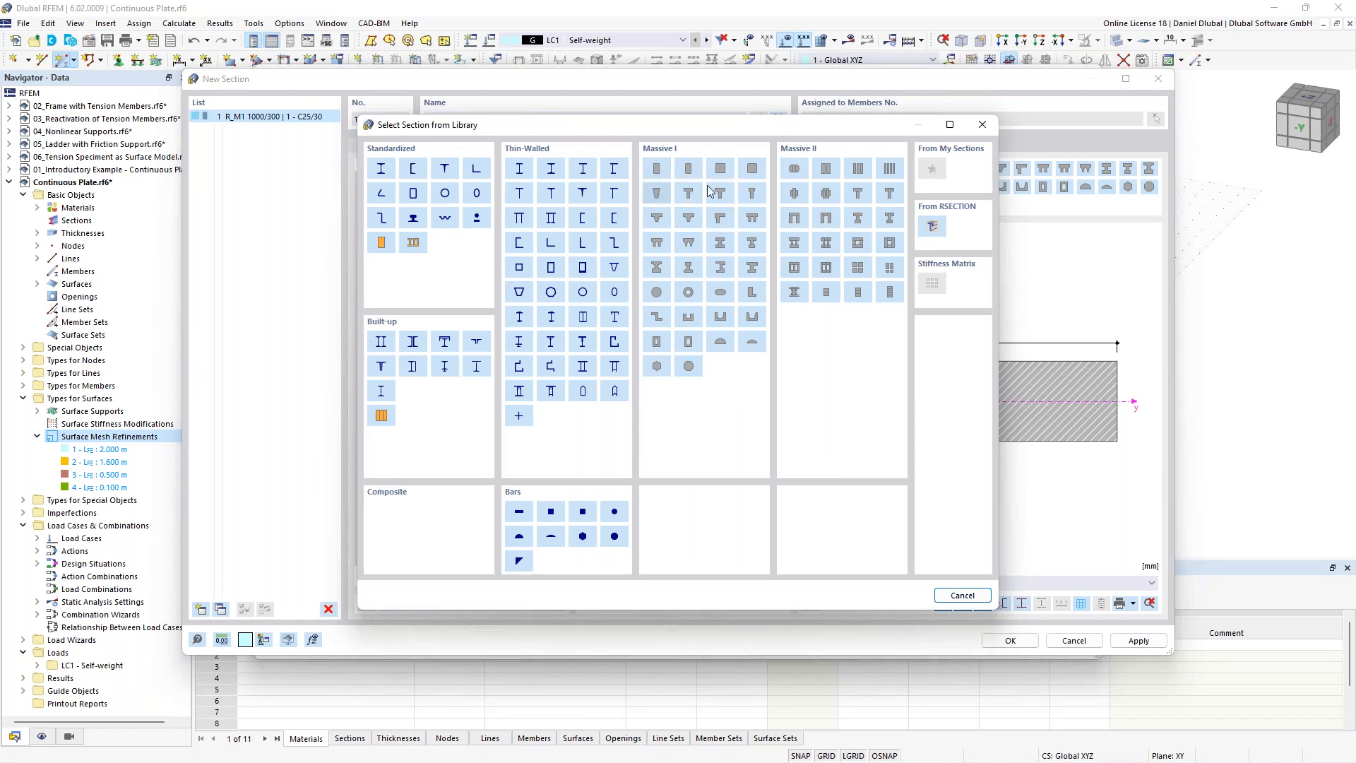
pyautogui.click(983, 125)
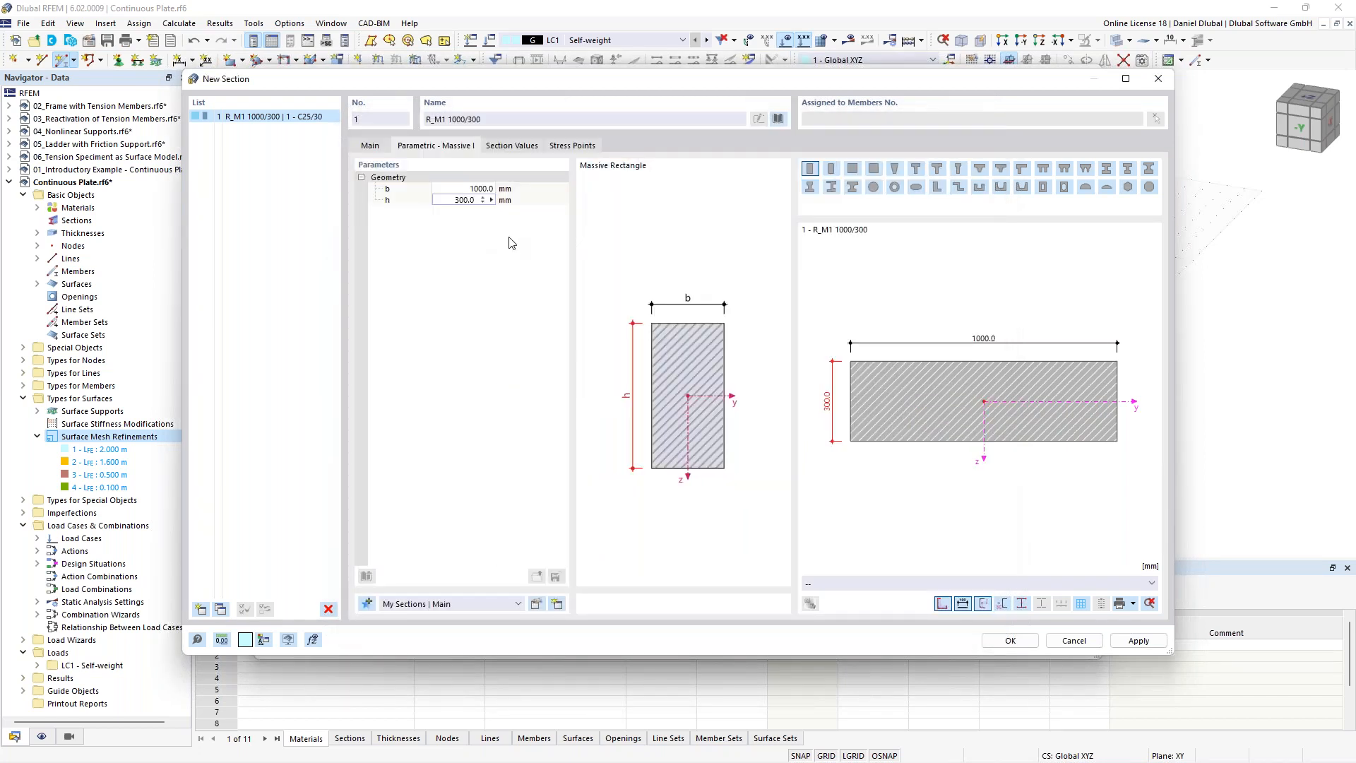
pyautogui.click(1011, 640)
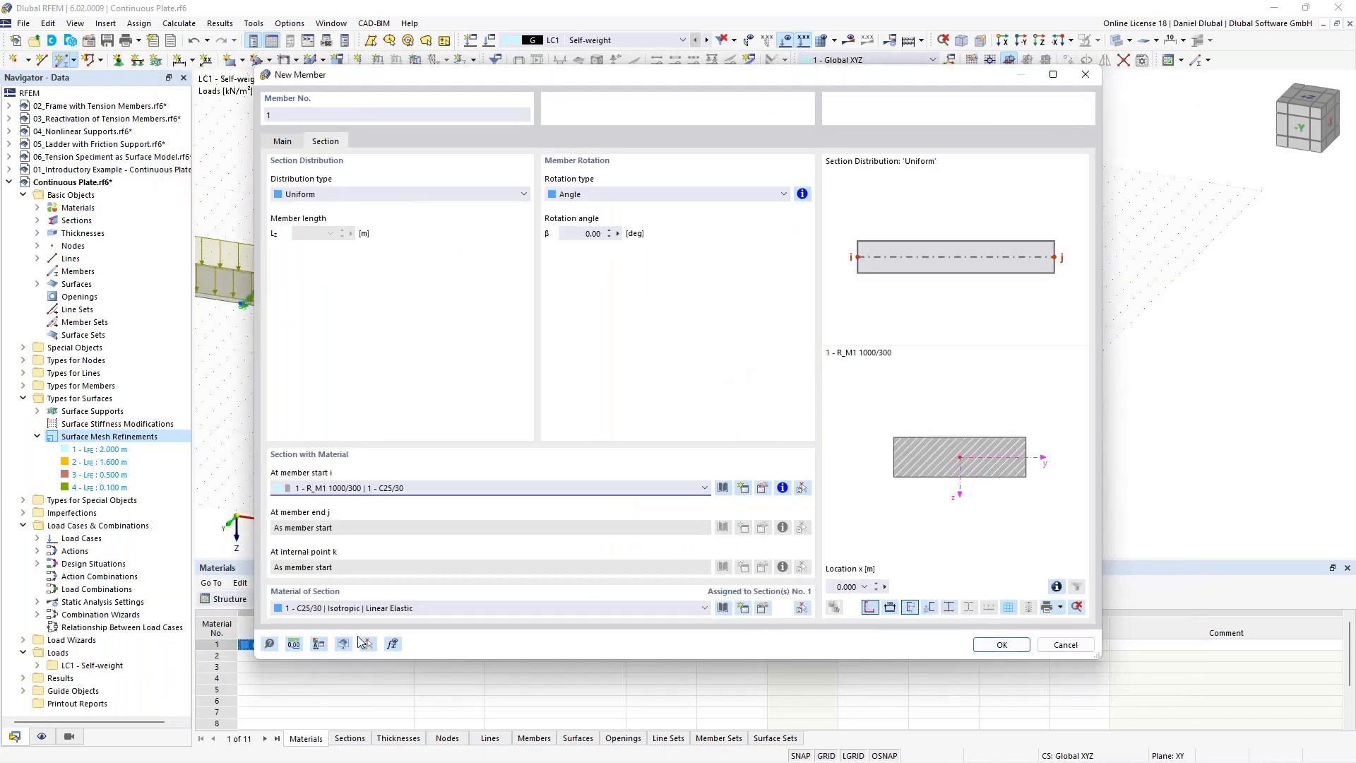
pyautogui.click(351, 609)
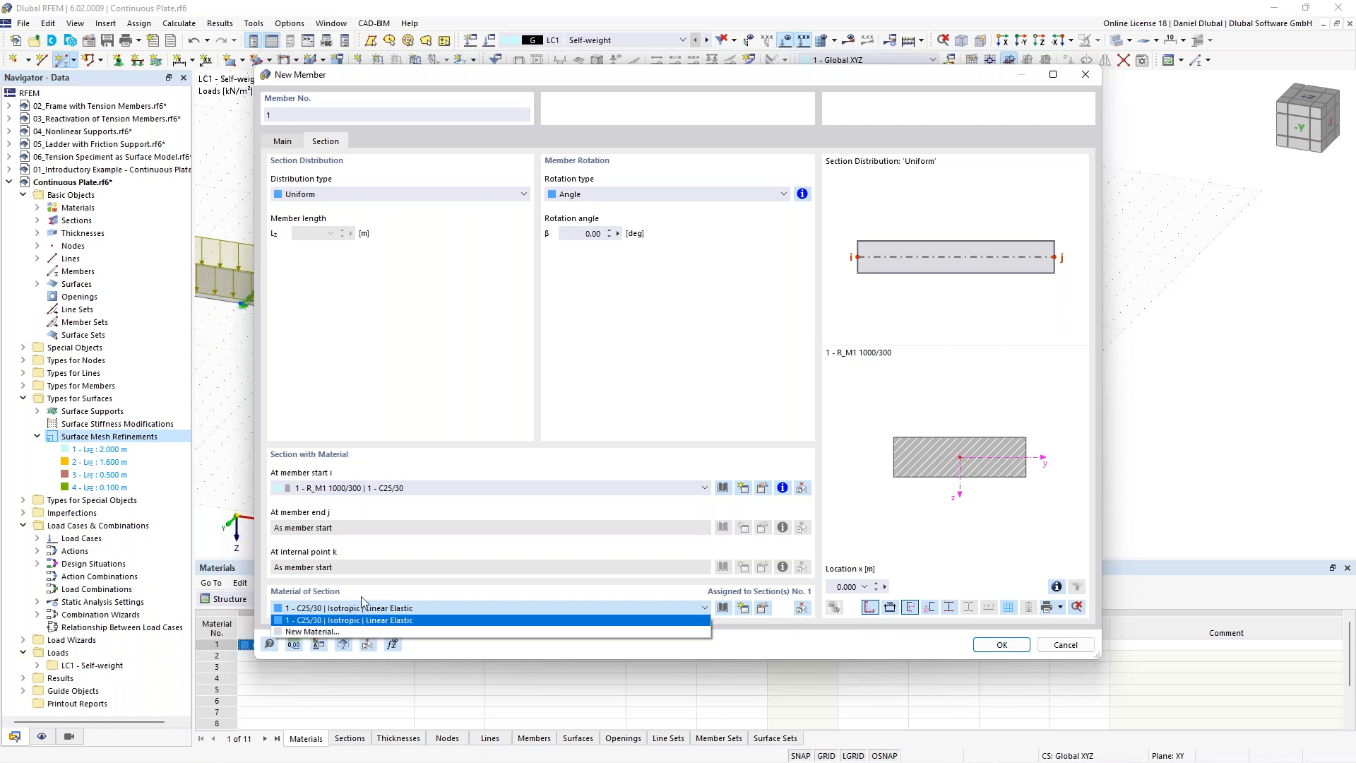
pyautogui.click(366, 594)
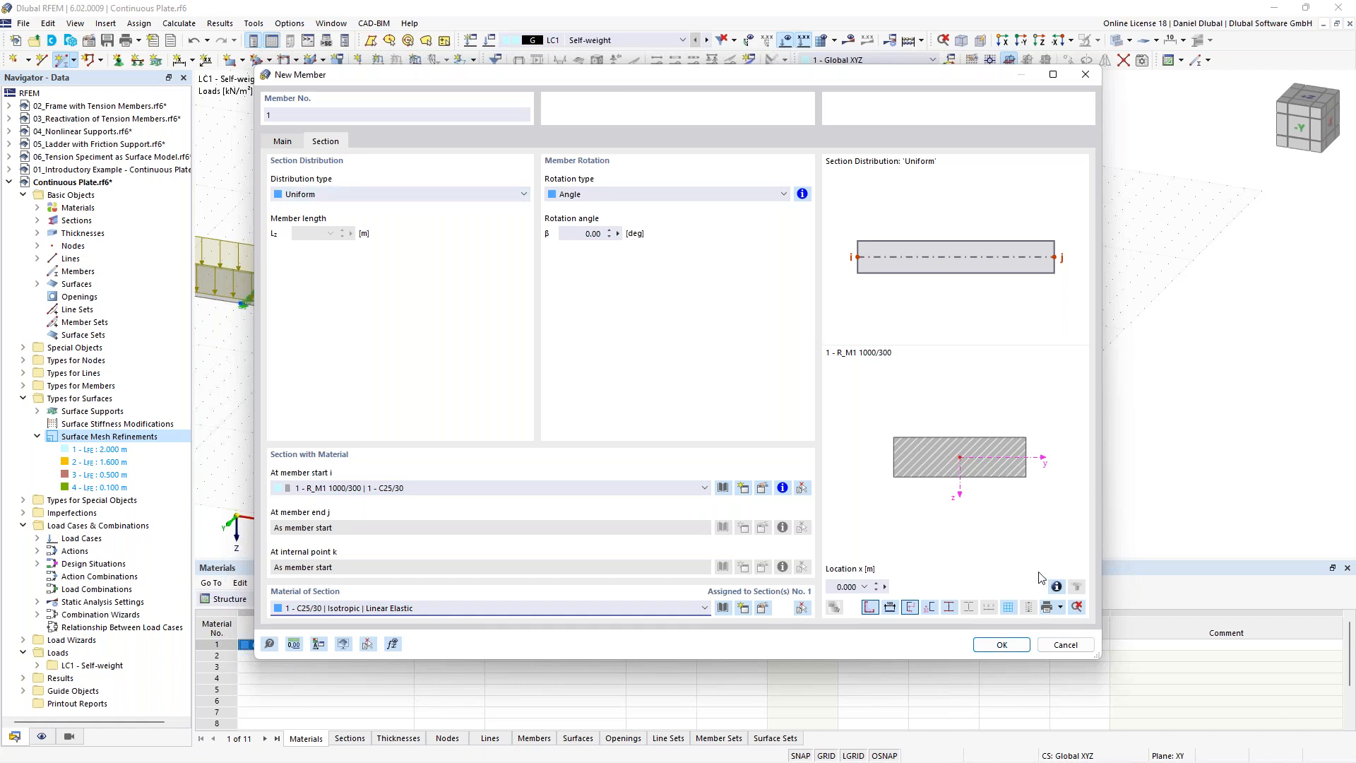
pyautogui.click(1003, 645)
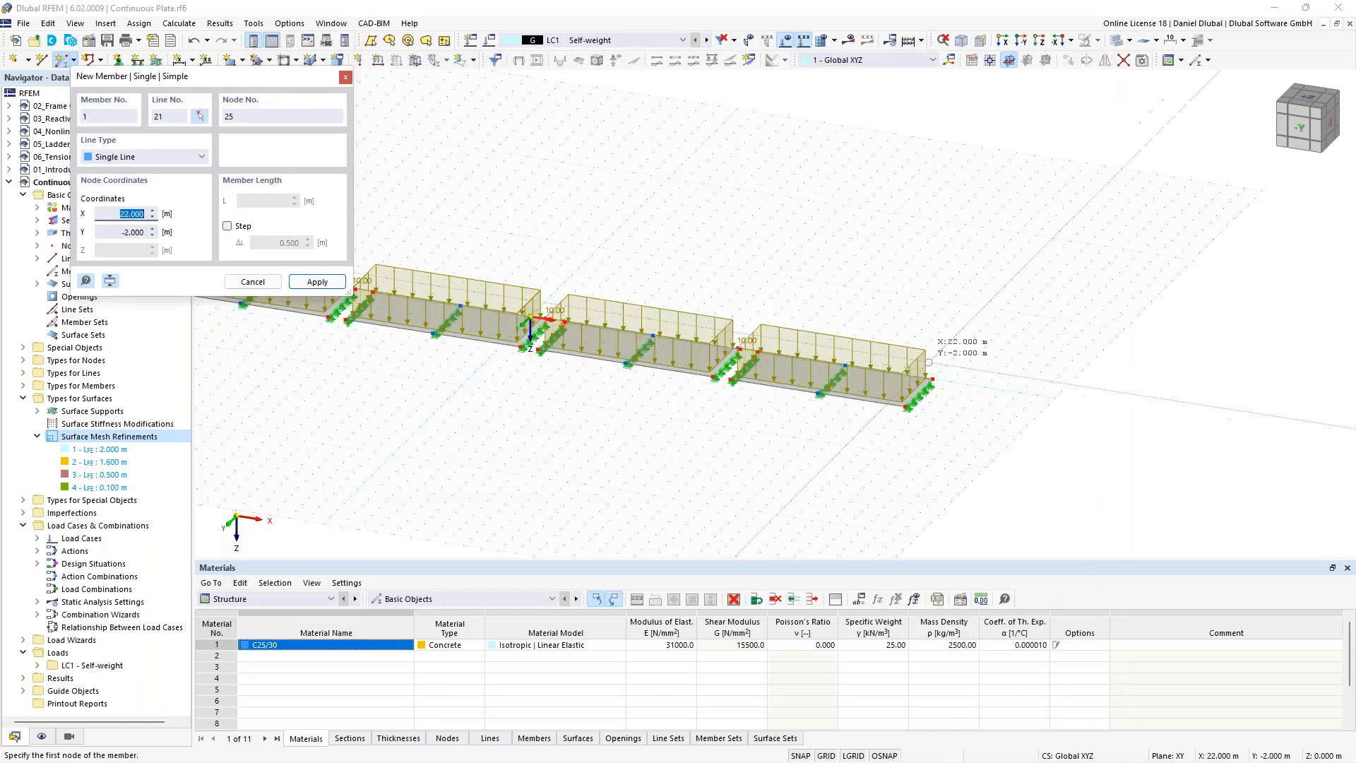
# Step: Draw a 10 m long beam along X beyond the last plate, ending at X 35 m, Y 2 m
pyautogui.moveTo(1027, 386); pyautogui.dragTo(811, 394, button='middle')
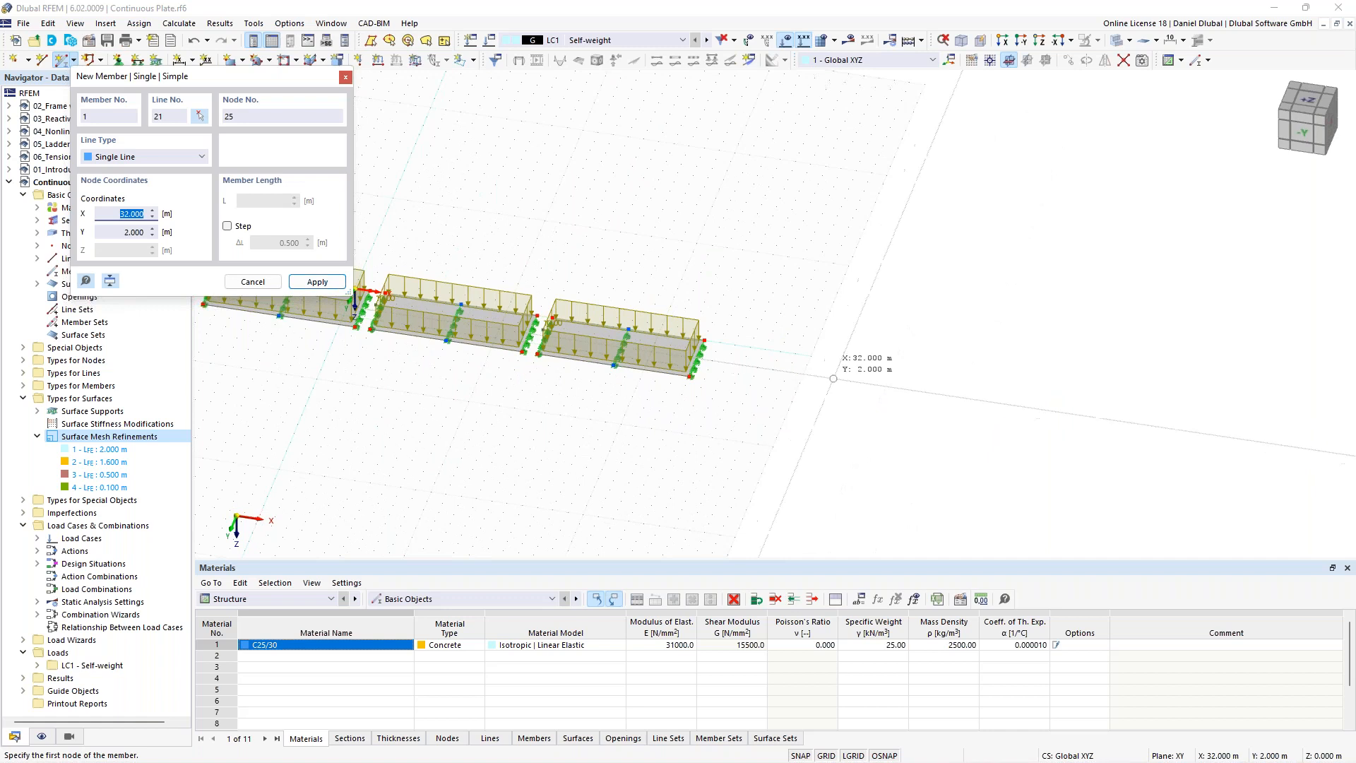
pyautogui.scroll(1, 807, 388)
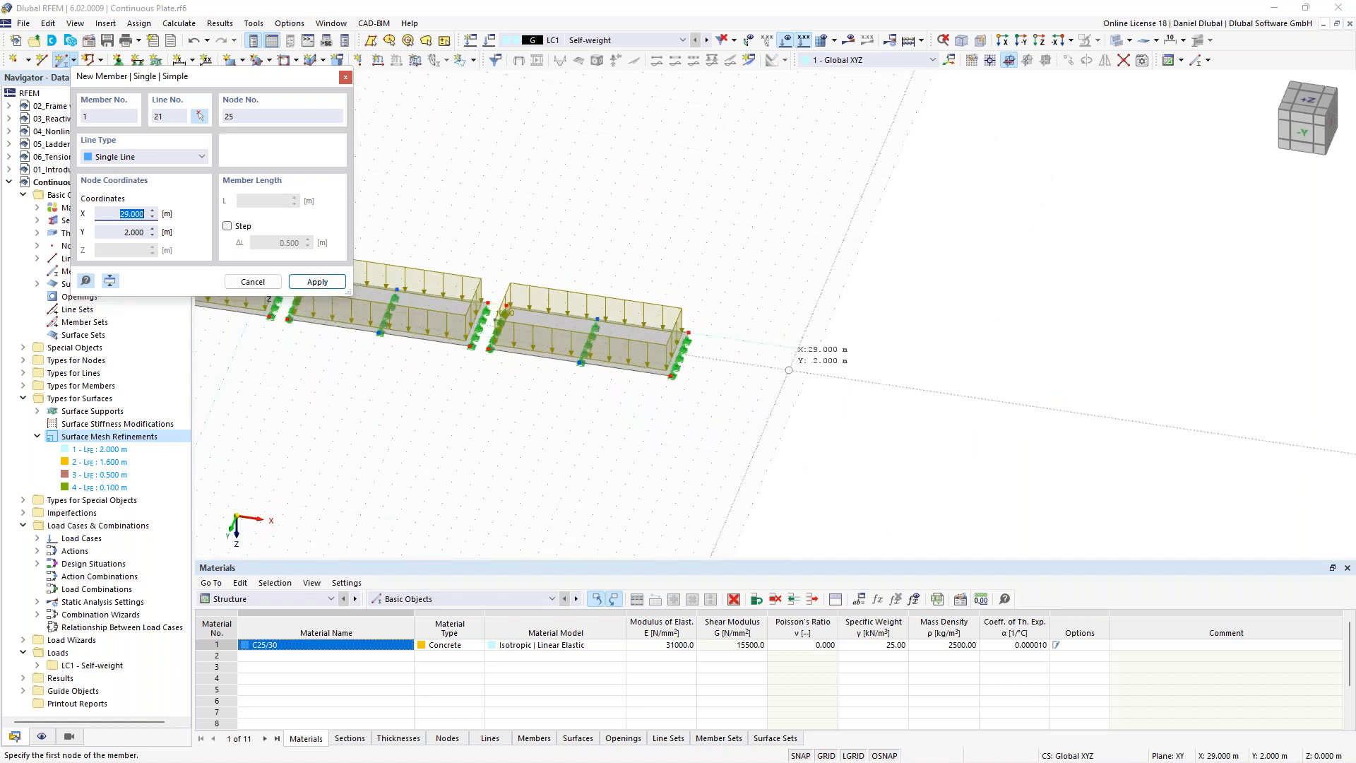
pyautogui.click(716, 360)
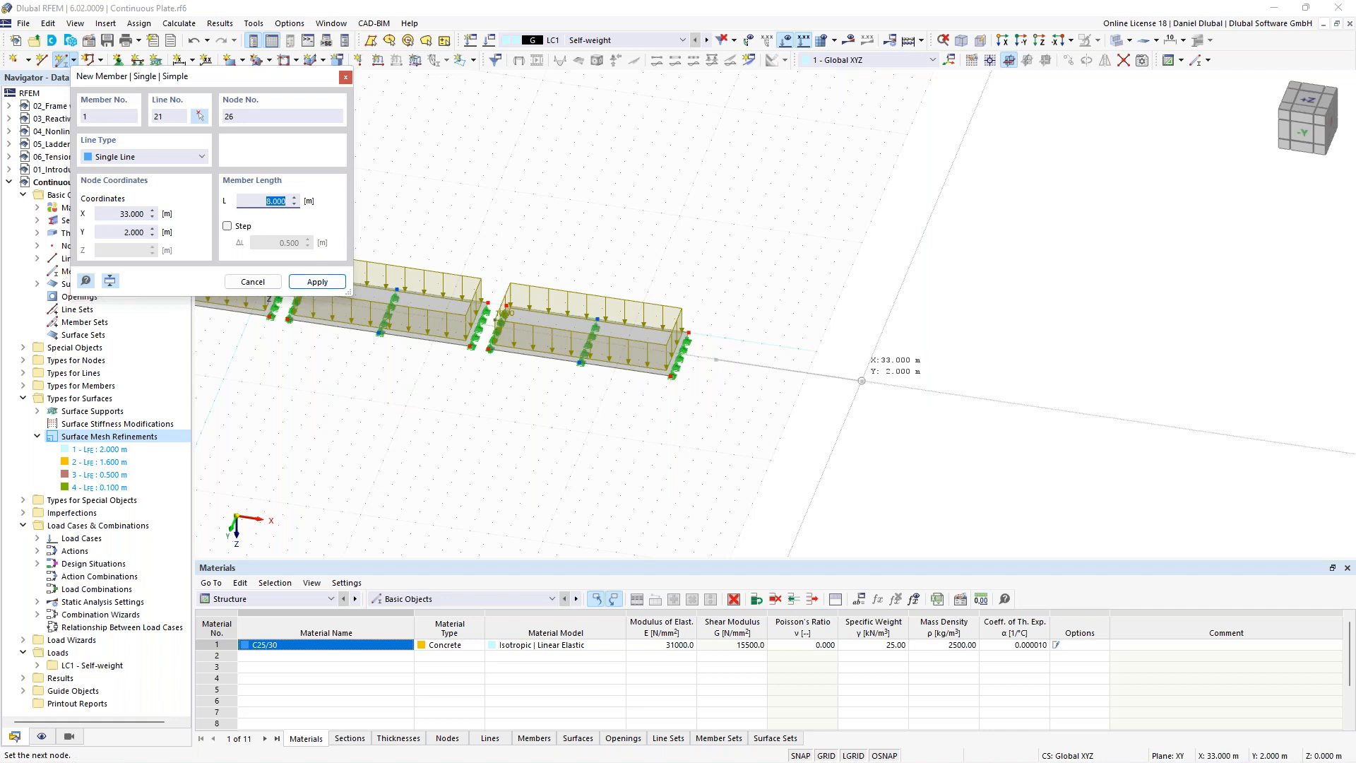
pyautogui.write('10')
pyautogui.press('Return')
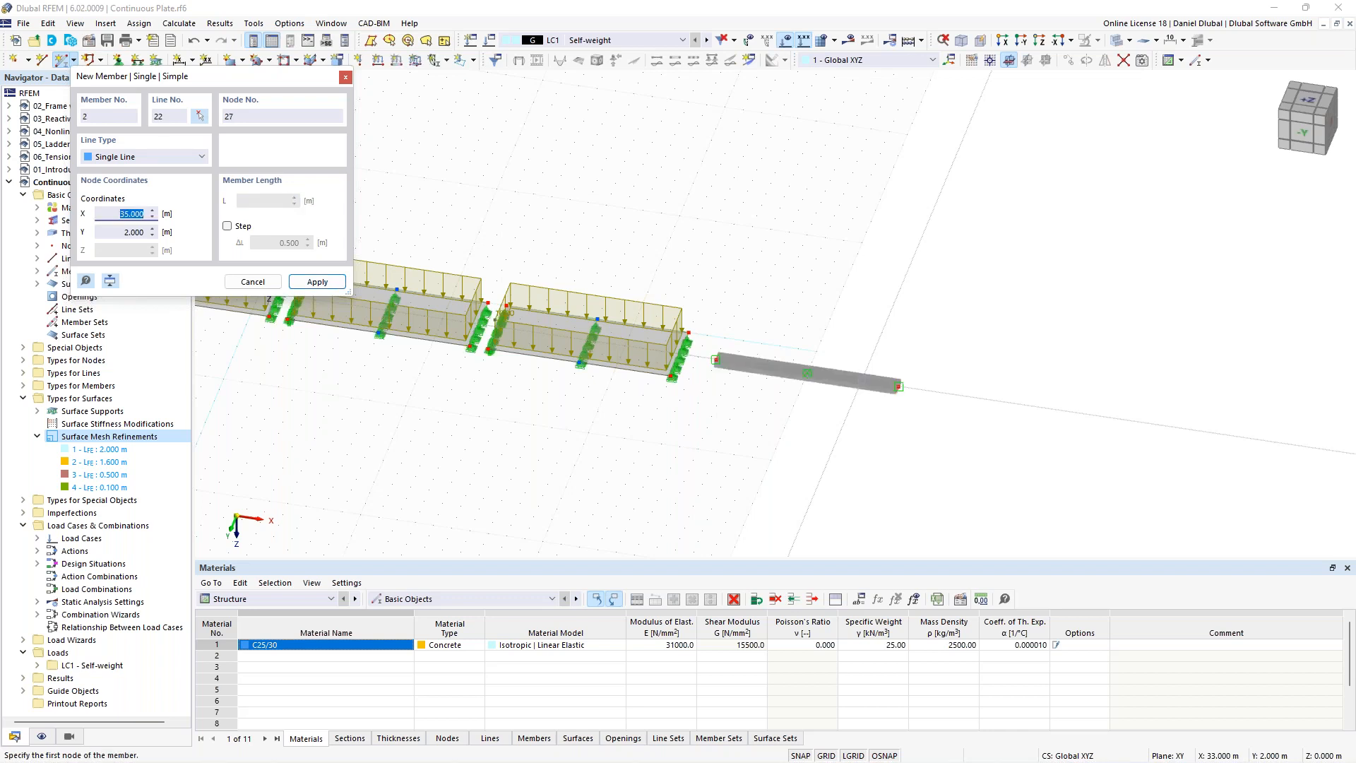
pyautogui.press('Escape')
# Step: Make the number of work plane grid points adapt dynamically to the model size, and hide the loads
pyautogui.scroll(-3, 751, 293)
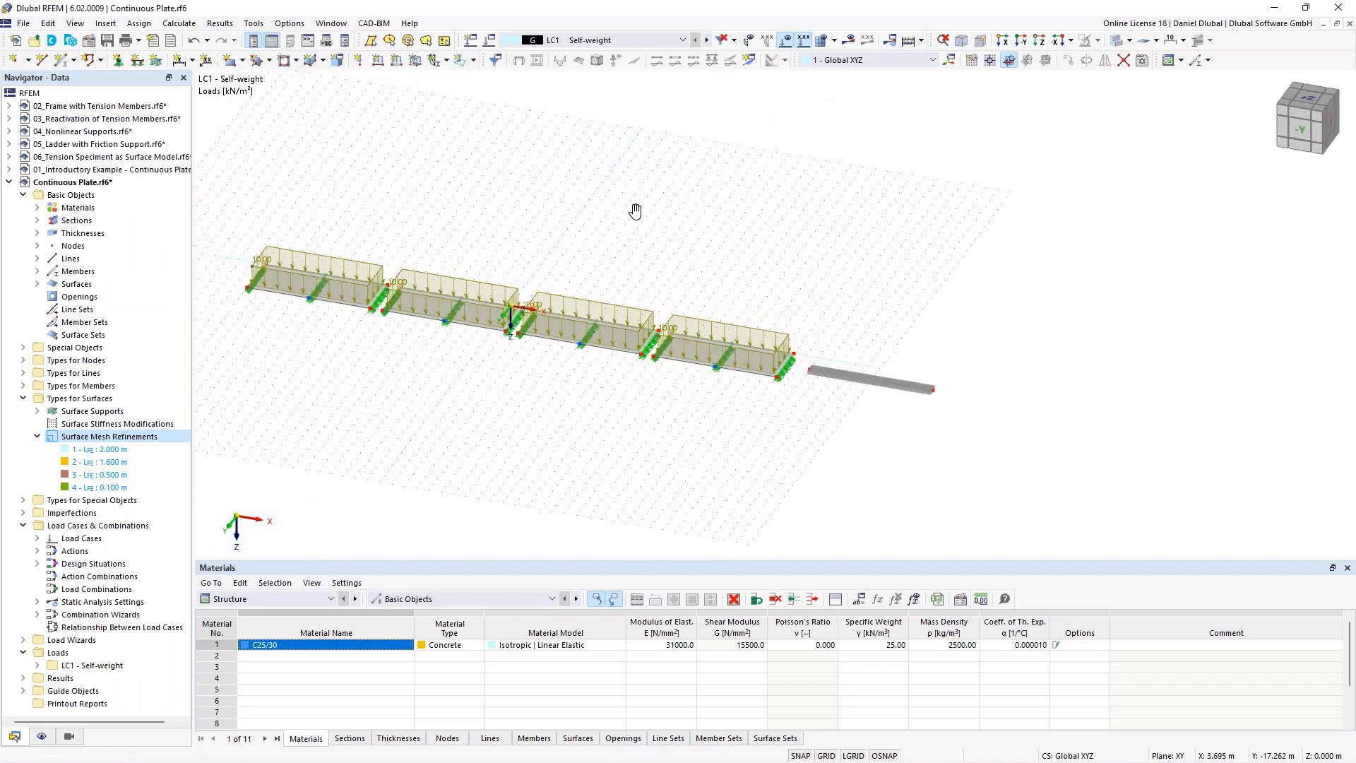
pyautogui.moveTo(635, 211); pyautogui.dragTo(652, 216, button='middle')
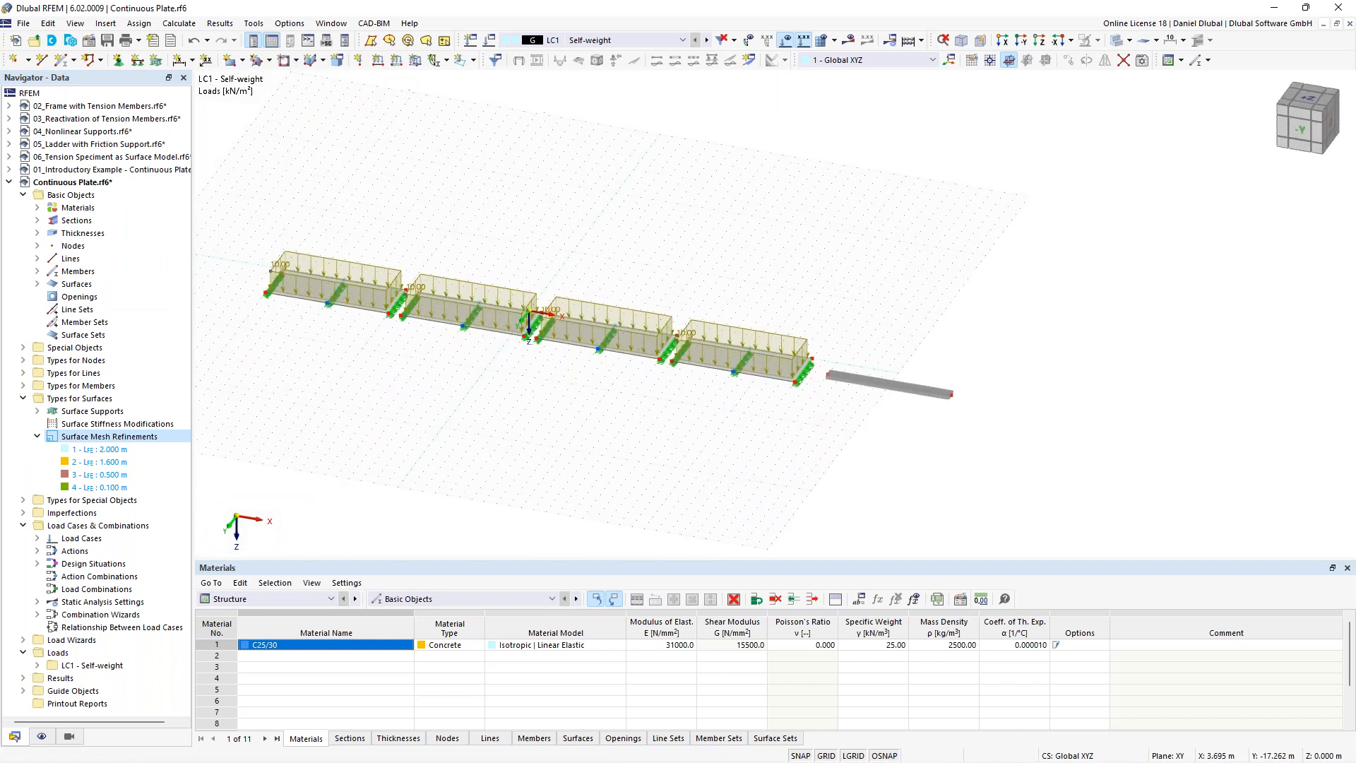
pyautogui.rightClick(674, 201)
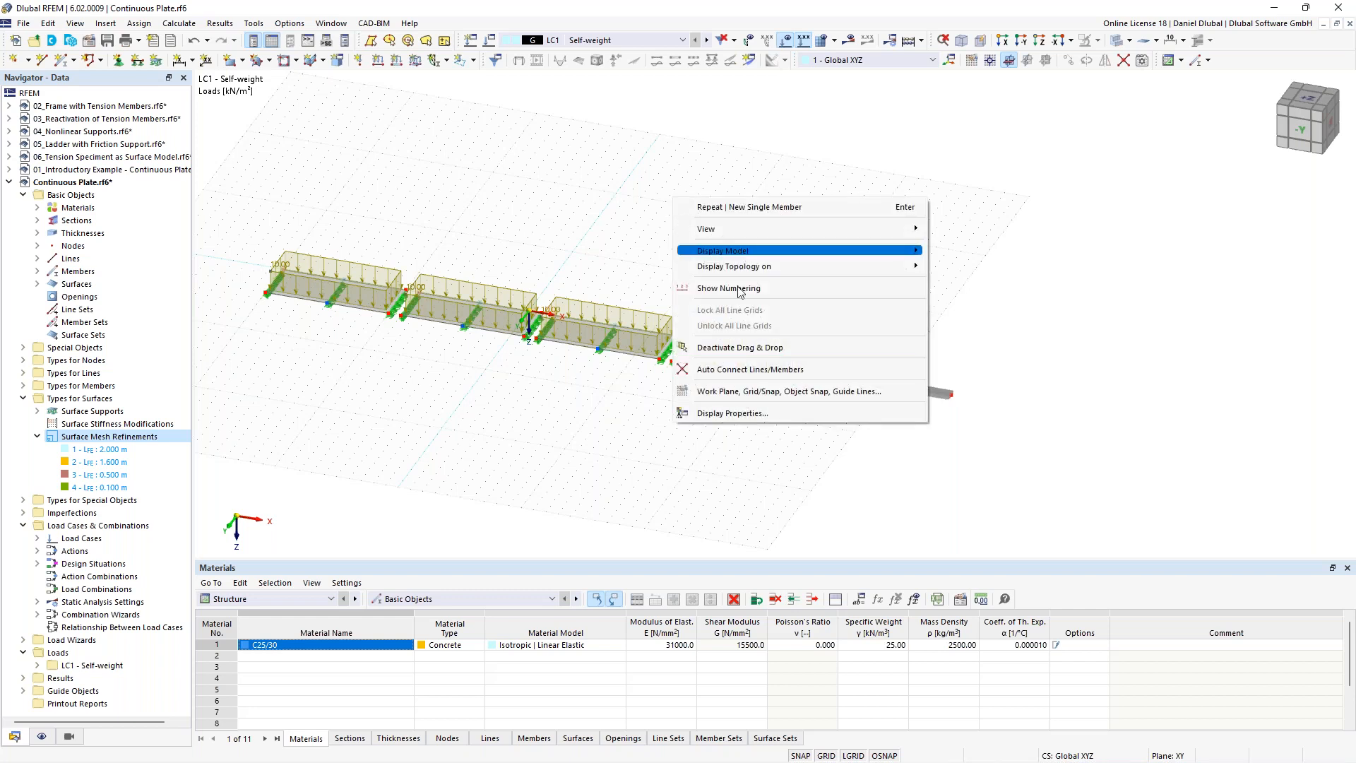
pyautogui.click(782, 392)
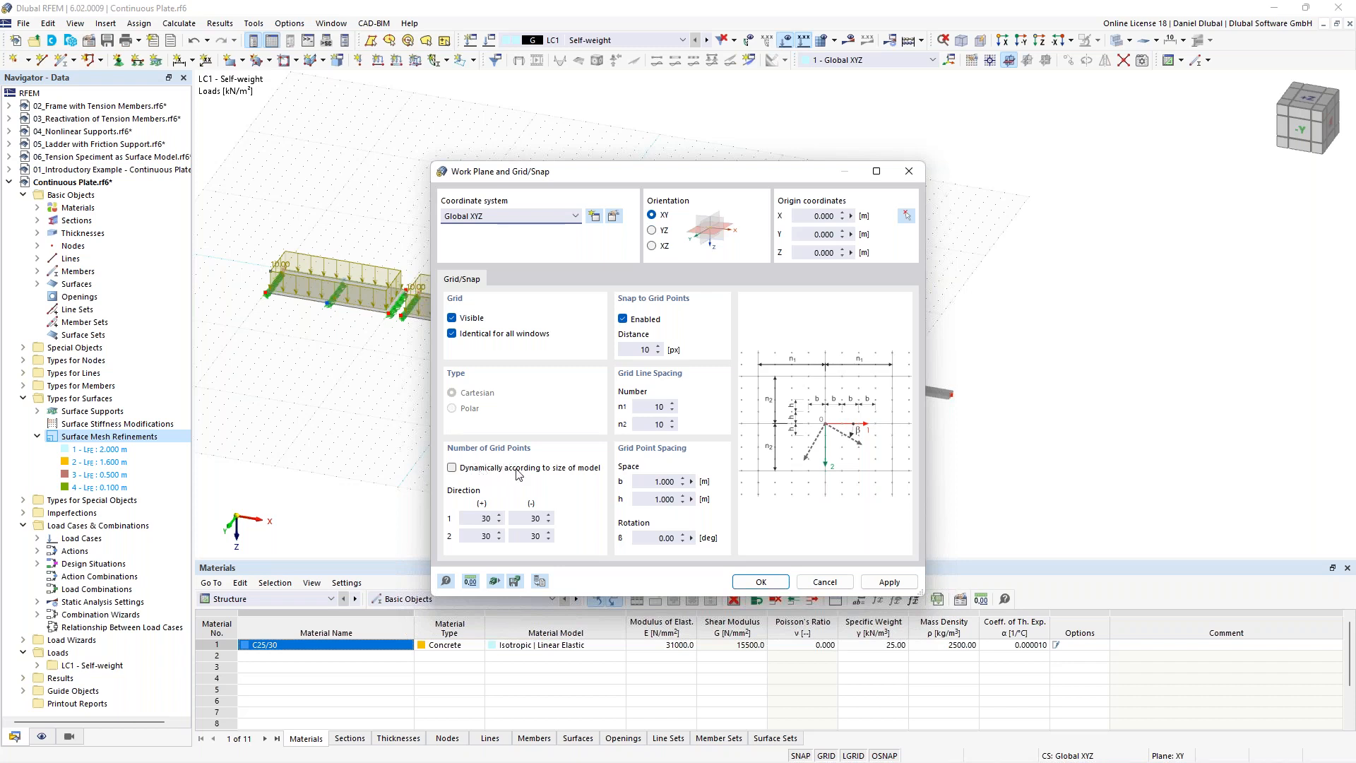
pyautogui.click(452, 468)
pyautogui.click(761, 582)
pyautogui.keyDown('ctrl'); pyautogui.moveTo(758, 251); pyautogui.dragTo(787, 226, button='middle'); pyautogui.keyUp('ctrl')
pyautogui.keyDown('ctrl'); pyautogui.moveTo(555, 256); pyautogui.dragTo(559, 263, button='middle'); pyautogui.keyUp('ctrl')
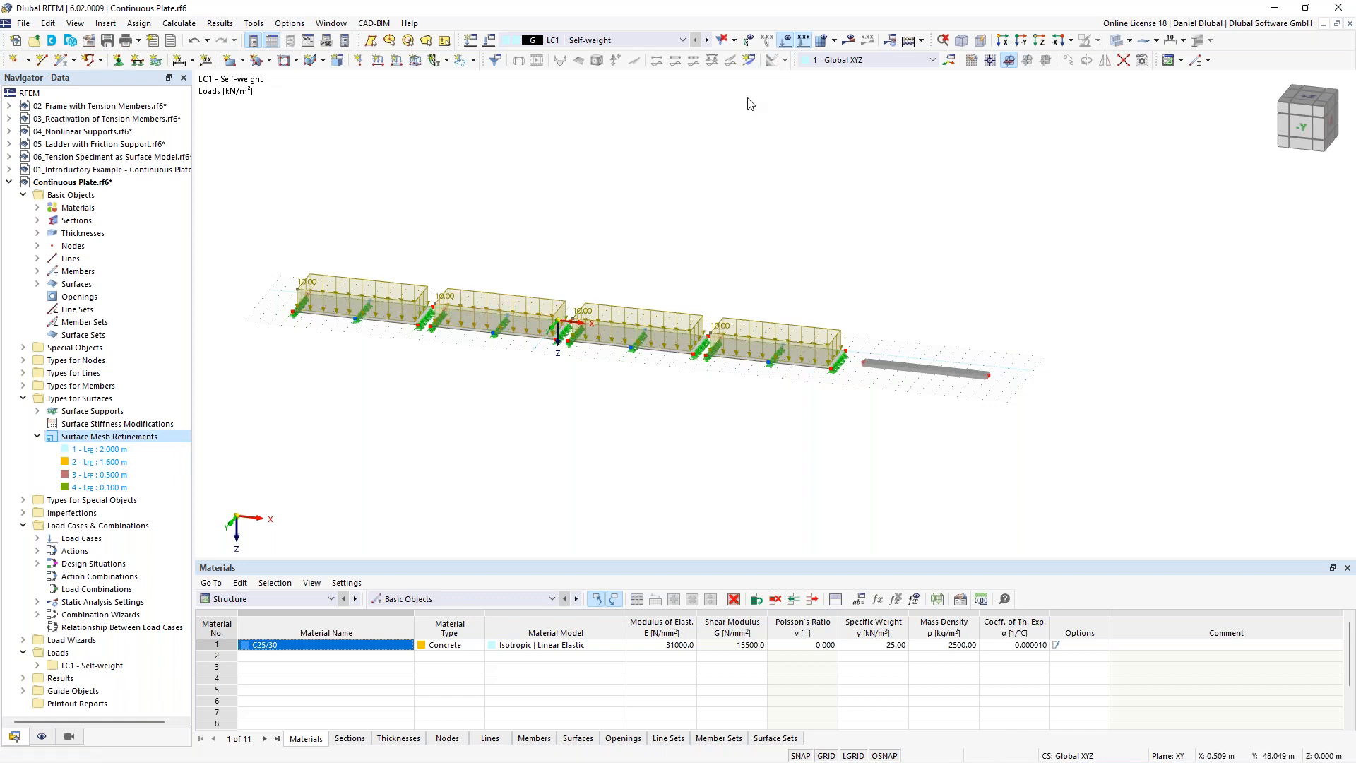
pyautogui.click(783, 43)
pyautogui.keyDown('ctrl'); pyautogui.moveTo(513, 253); pyautogui.dragTo(553, 300, button='middle'); pyautogui.keyUp('ctrl')
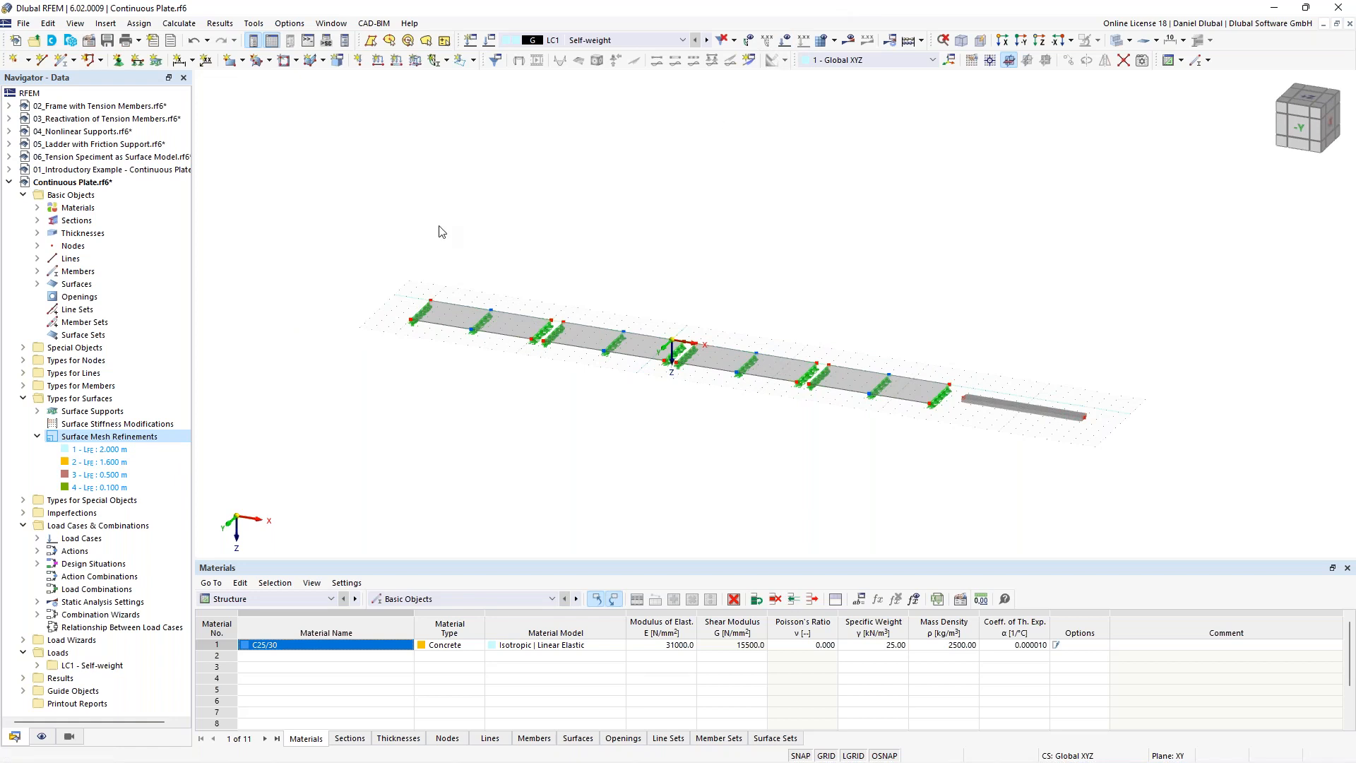
# Step: Open the surface mesh refinements for editing and assign refinement 1 with 2.000 m FE length to the first plate, surface 1
pyautogui.rightClick(129, 440)
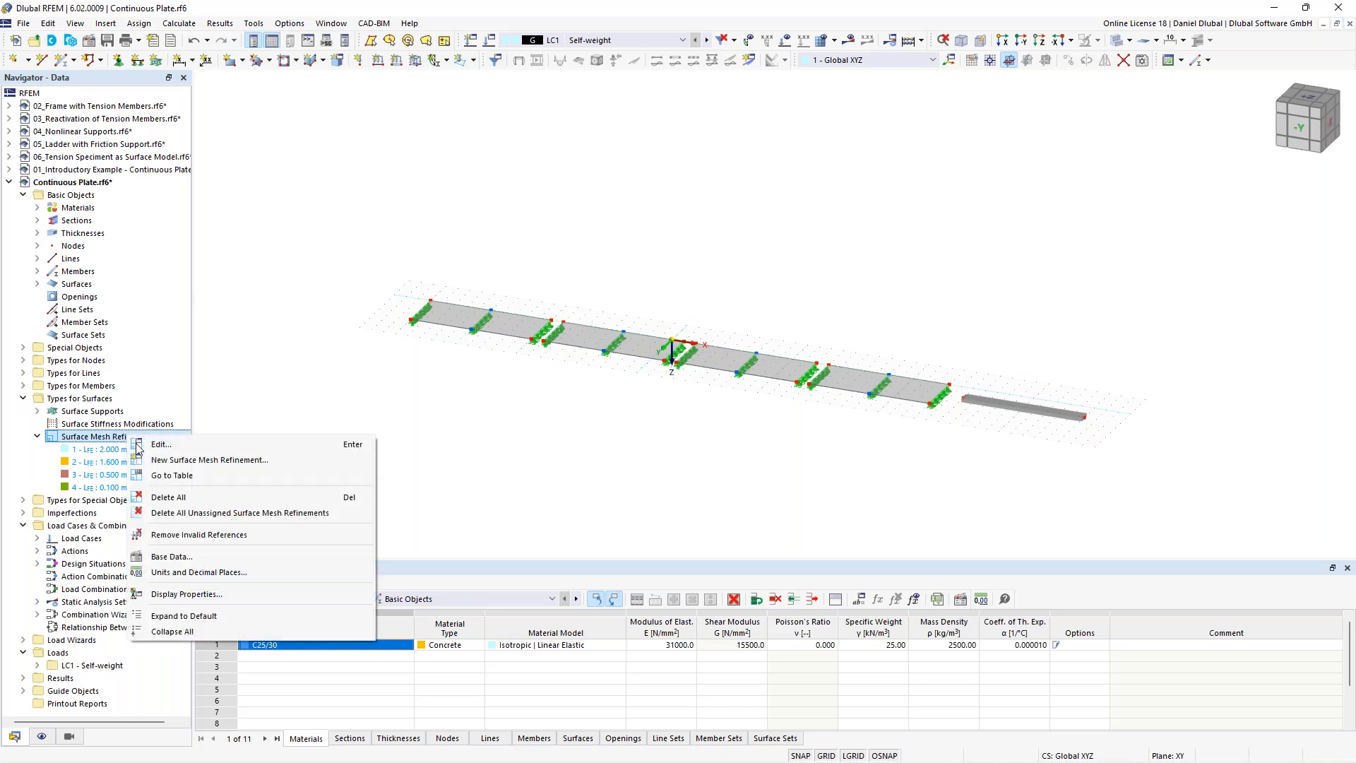
pyautogui.click(207, 446)
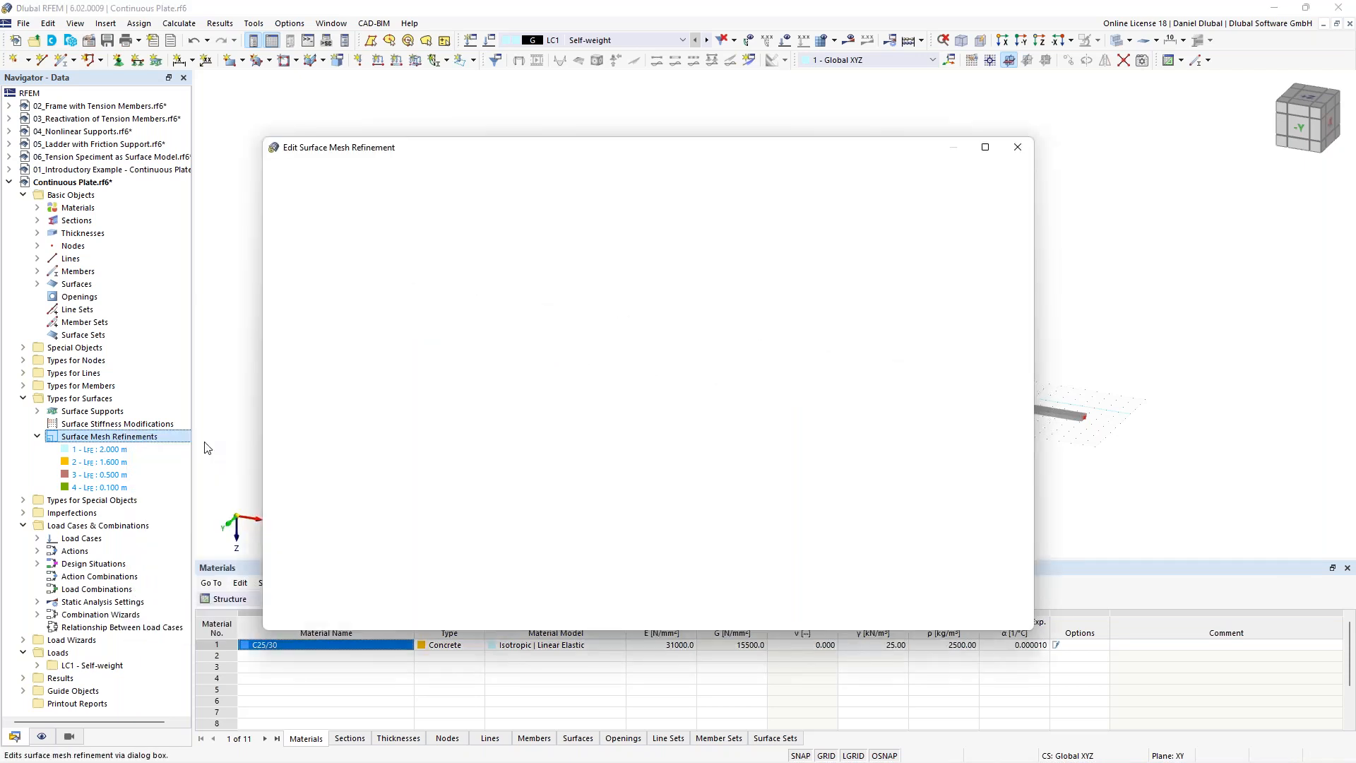
pyautogui.moveTo(485, 157); pyautogui.dragTo(438, 180)
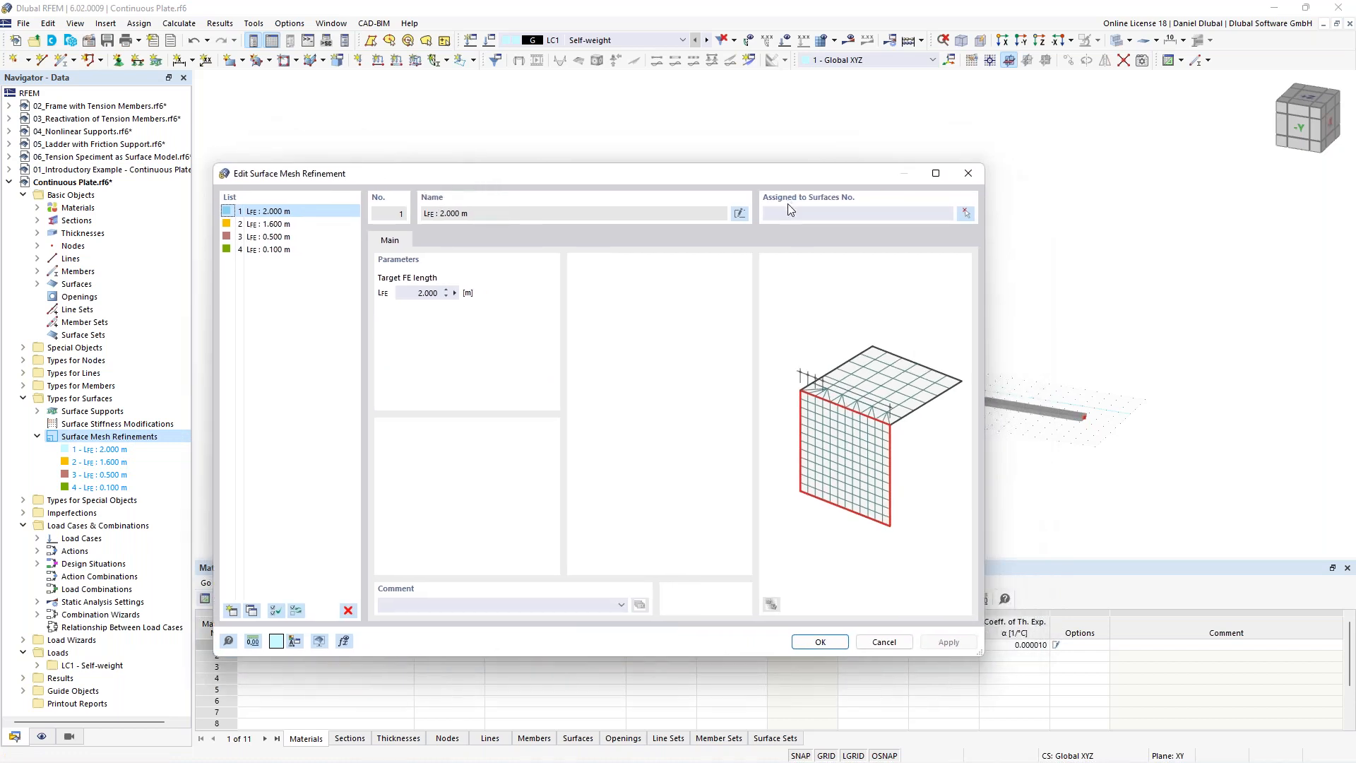
pyautogui.click(346, 225)
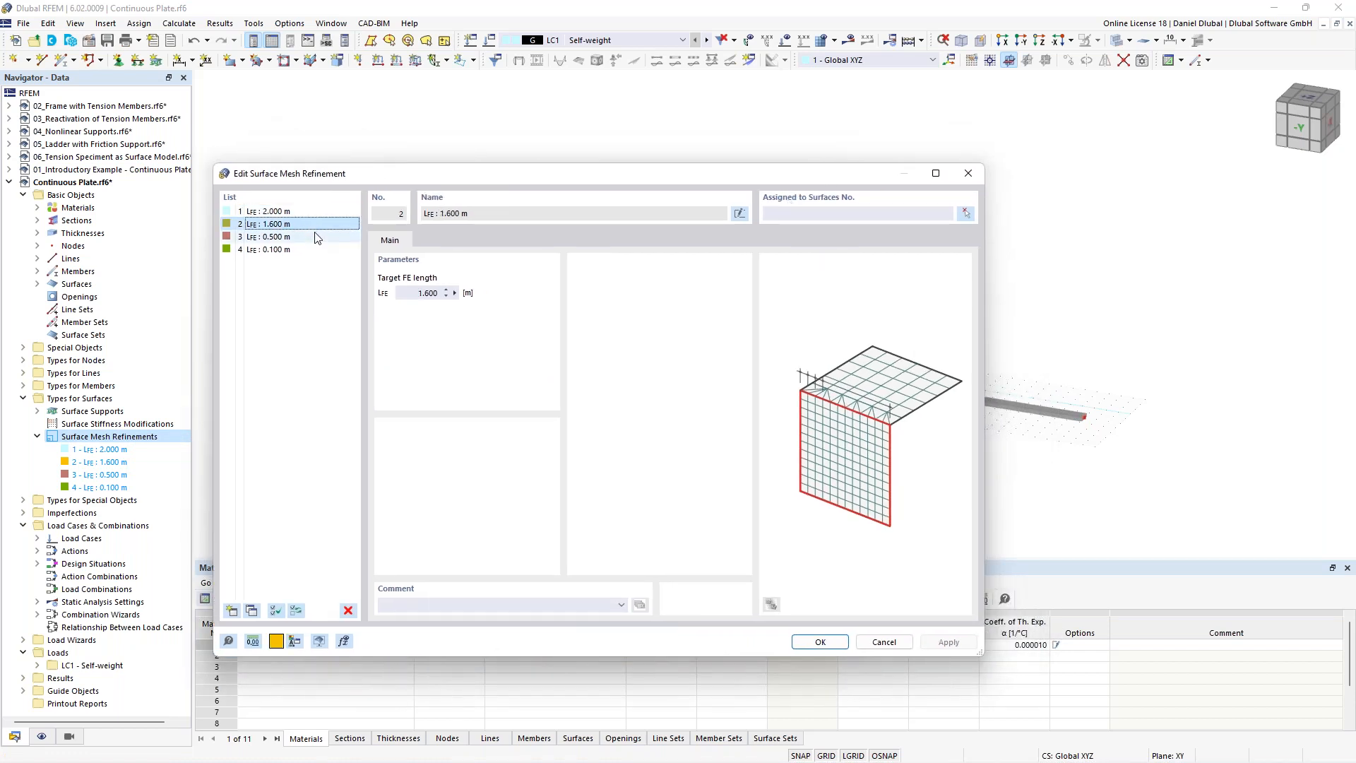
pyautogui.click(323, 237)
pyautogui.click(311, 214)
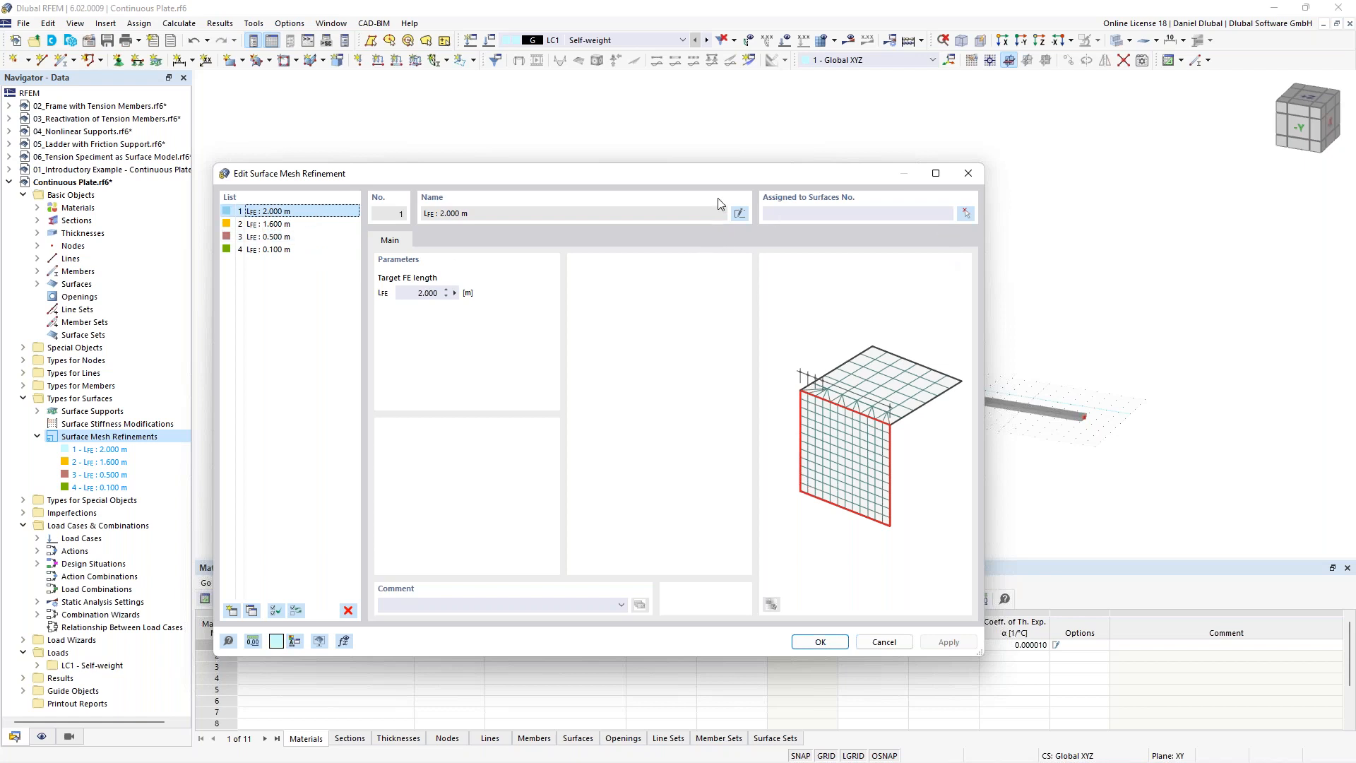
pyautogui.moveTo(713, 176); pyautogui.dragTo(730, 406)
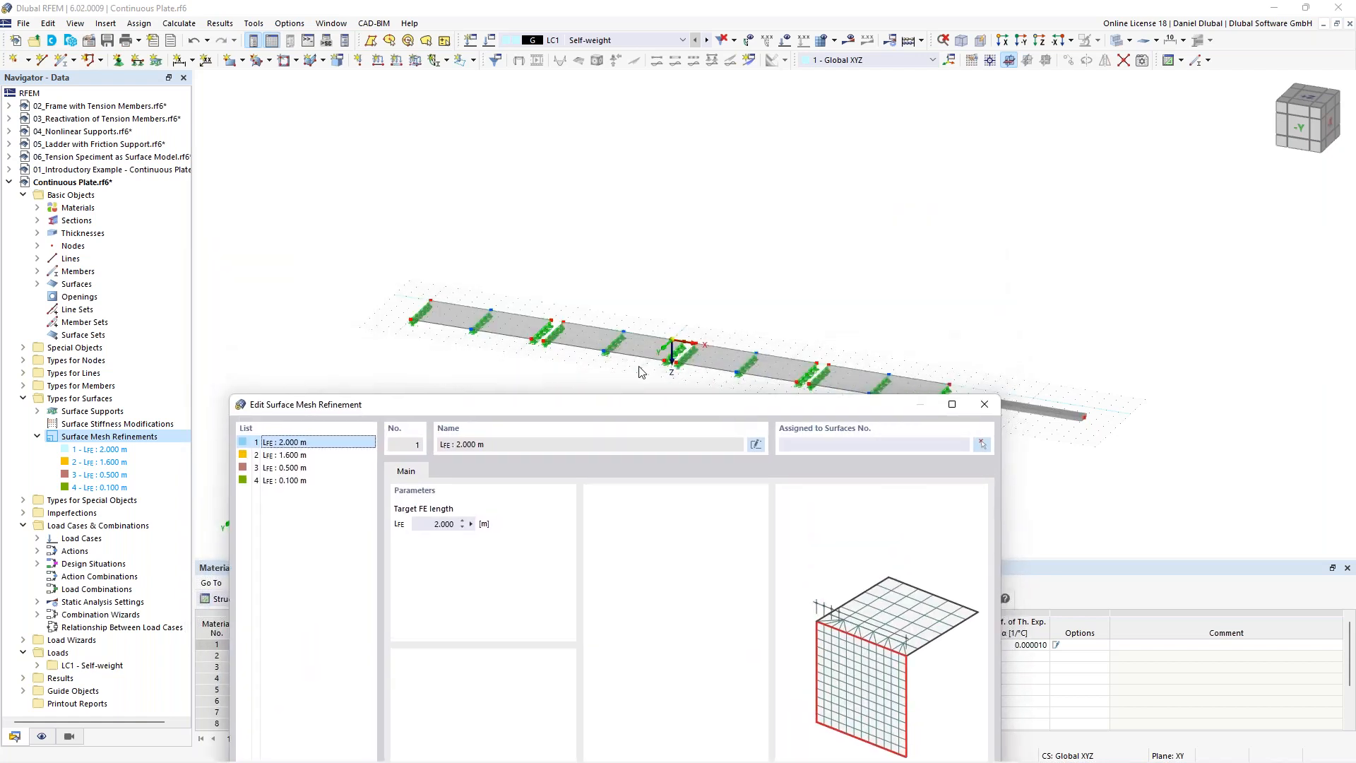
pyautogui.moveTo(639, 405); pyautogui.dragTo(653, 219)
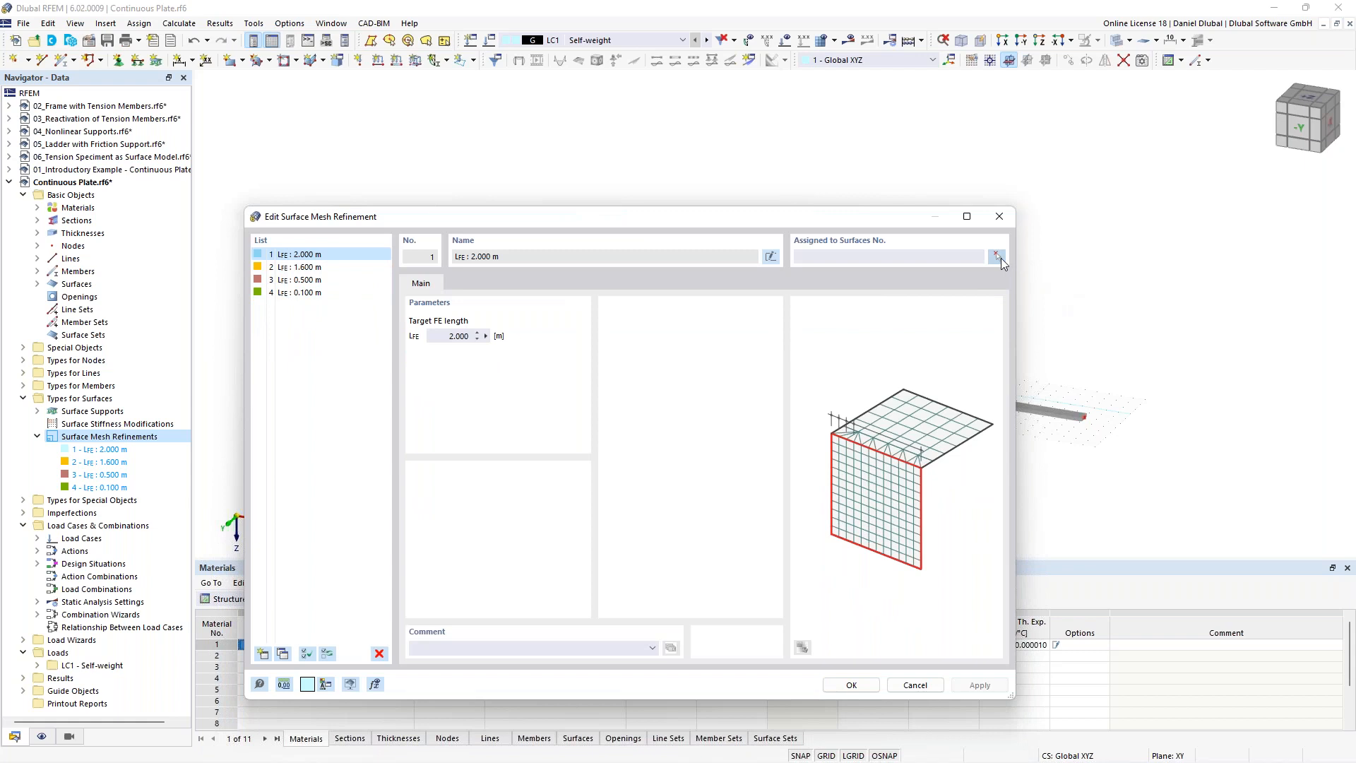
pyautogui.click(996, 256)
pyautogui.click(523, 331)
pyautogui.click(231, 224)
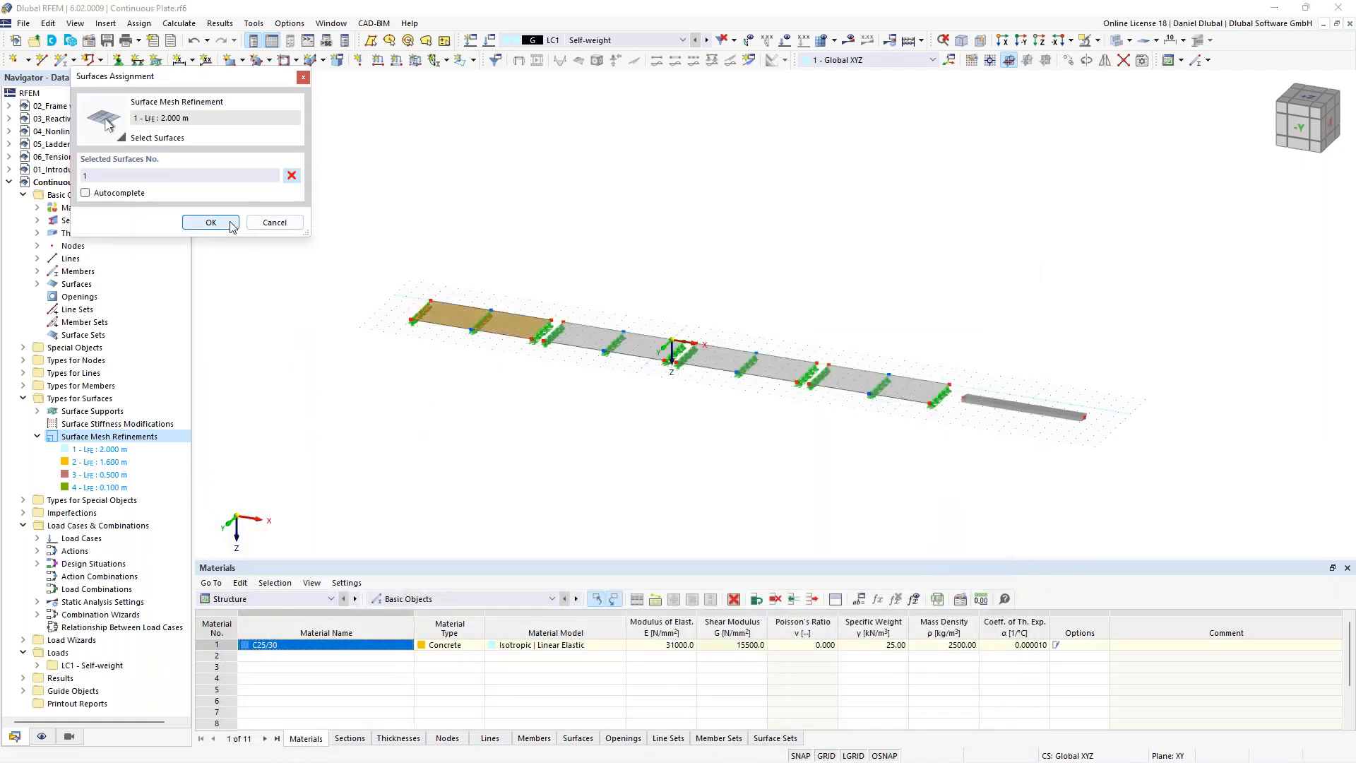
pyautogui.click(977, 685)
# Step: Assign surface mesh refinement 2 with 1.600 m FE length to the second plate, surface 2, and apply it
pyautogui.click(309, 269)
pyautogui.click(997, 256)
pyautogui.click(648, 346)
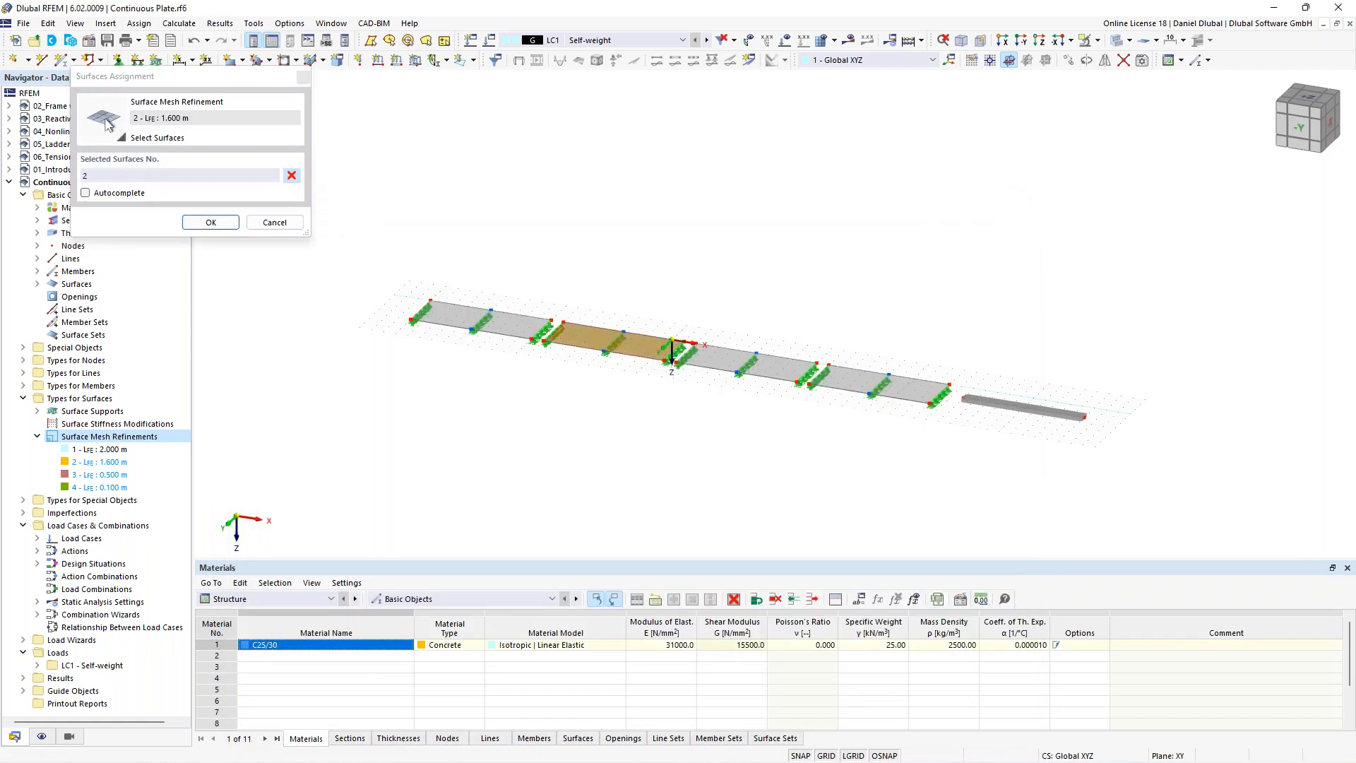
pyautogui.click(215, 222)
pyautogui.click(969, 684)
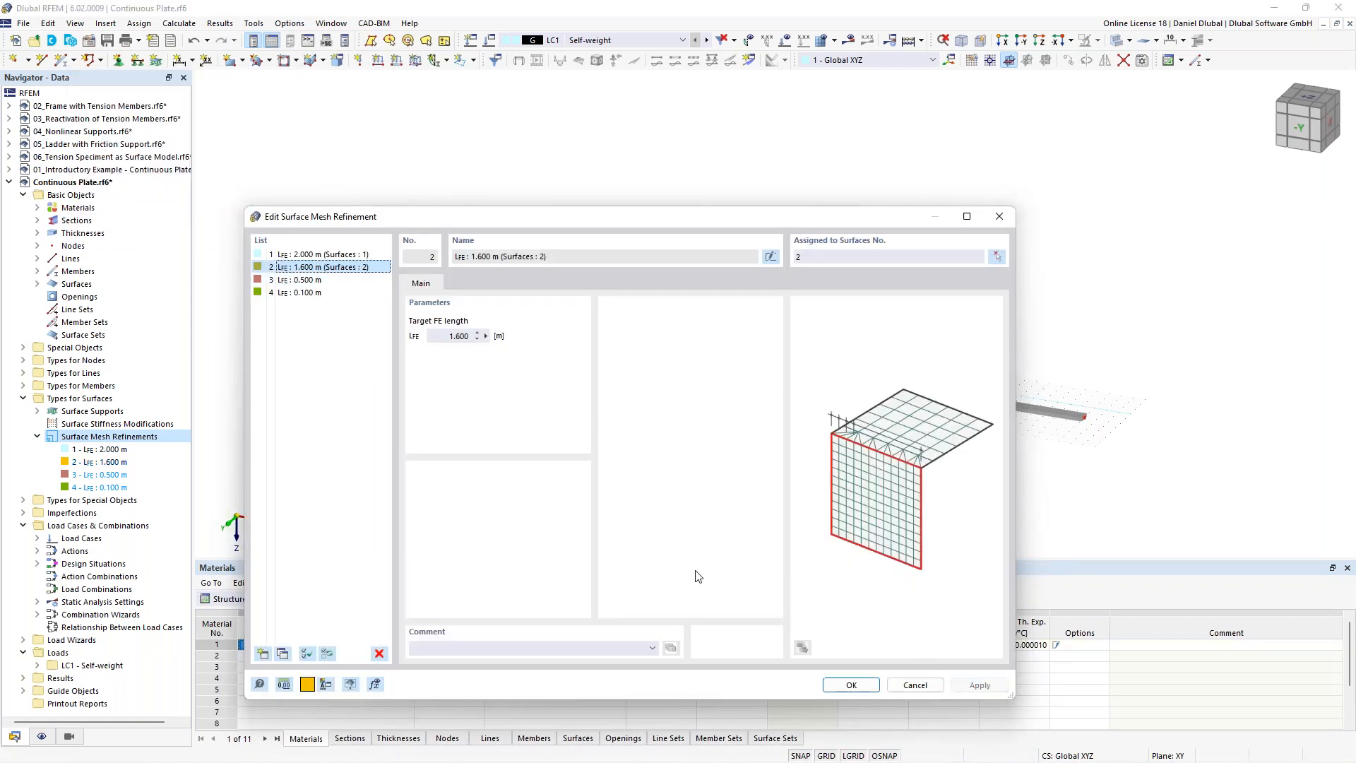
# Step: Assign surface mesh refinement 3 with 0.500 m FE length to the third plate, surface 3, and apply it
pyautogui.click(332, 281)
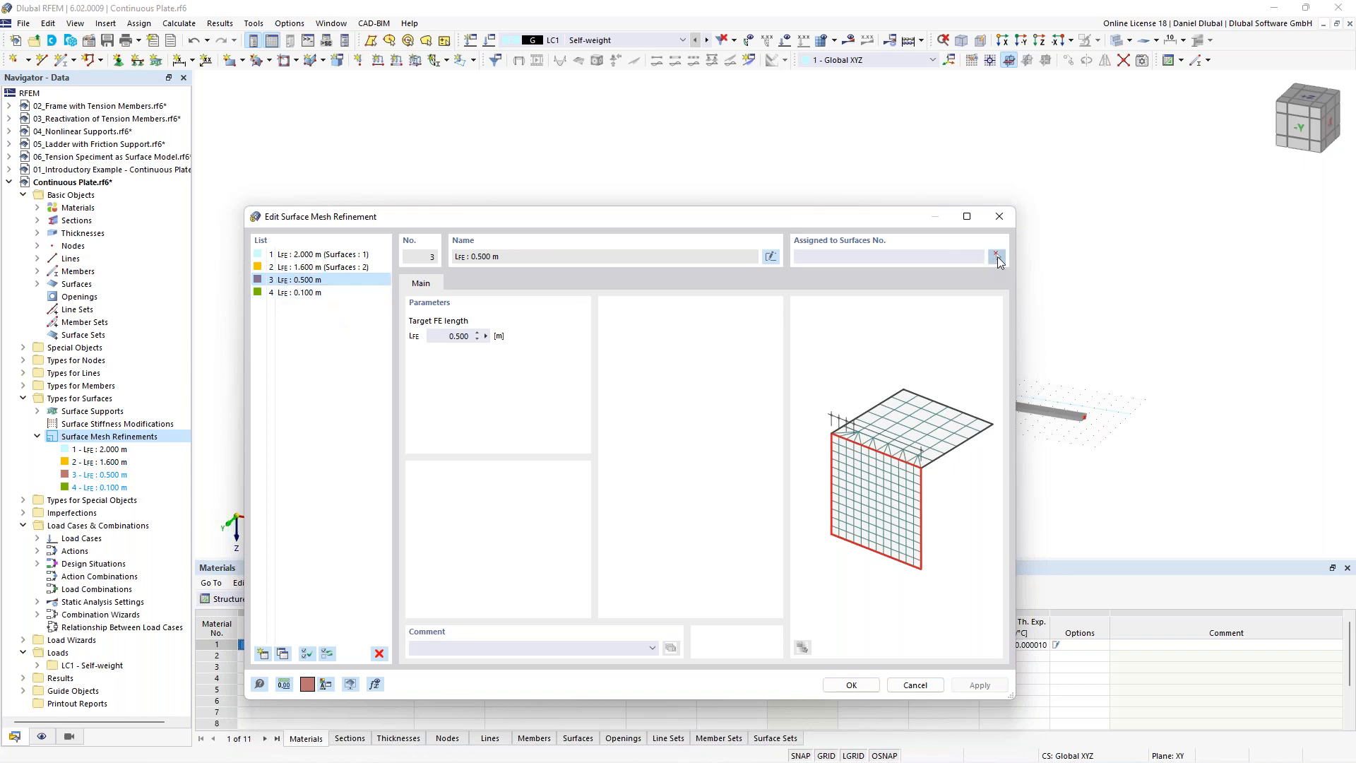
pyautogui.click(997, 256)
pyautogui.click(763, 367)
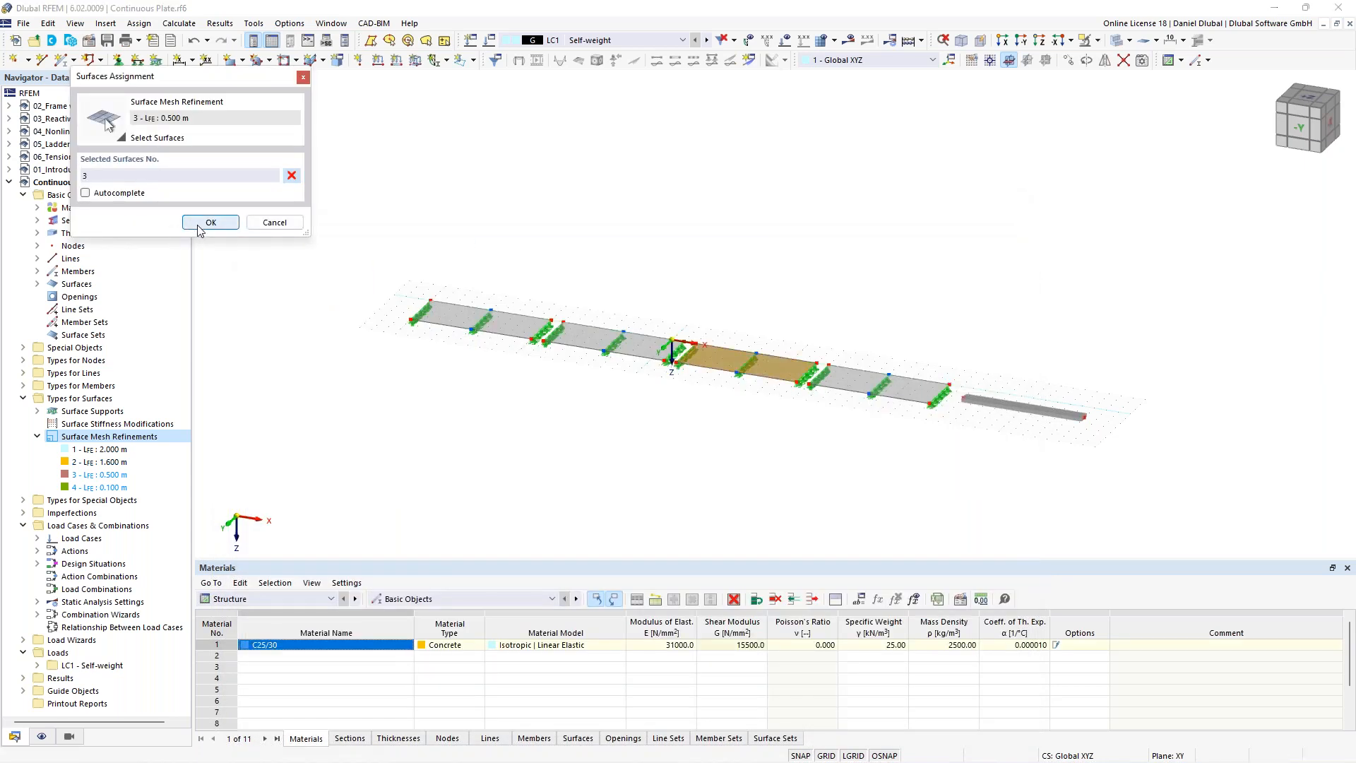
pyautogui.click(210, 222)
pyautogui.click(975, 686)
# Step: Assign surface mesh refinement 4 with 0.100 m FE length to the fourth plate, surface 4, and finish editing the refinements
pyautogui.click(346, 293)
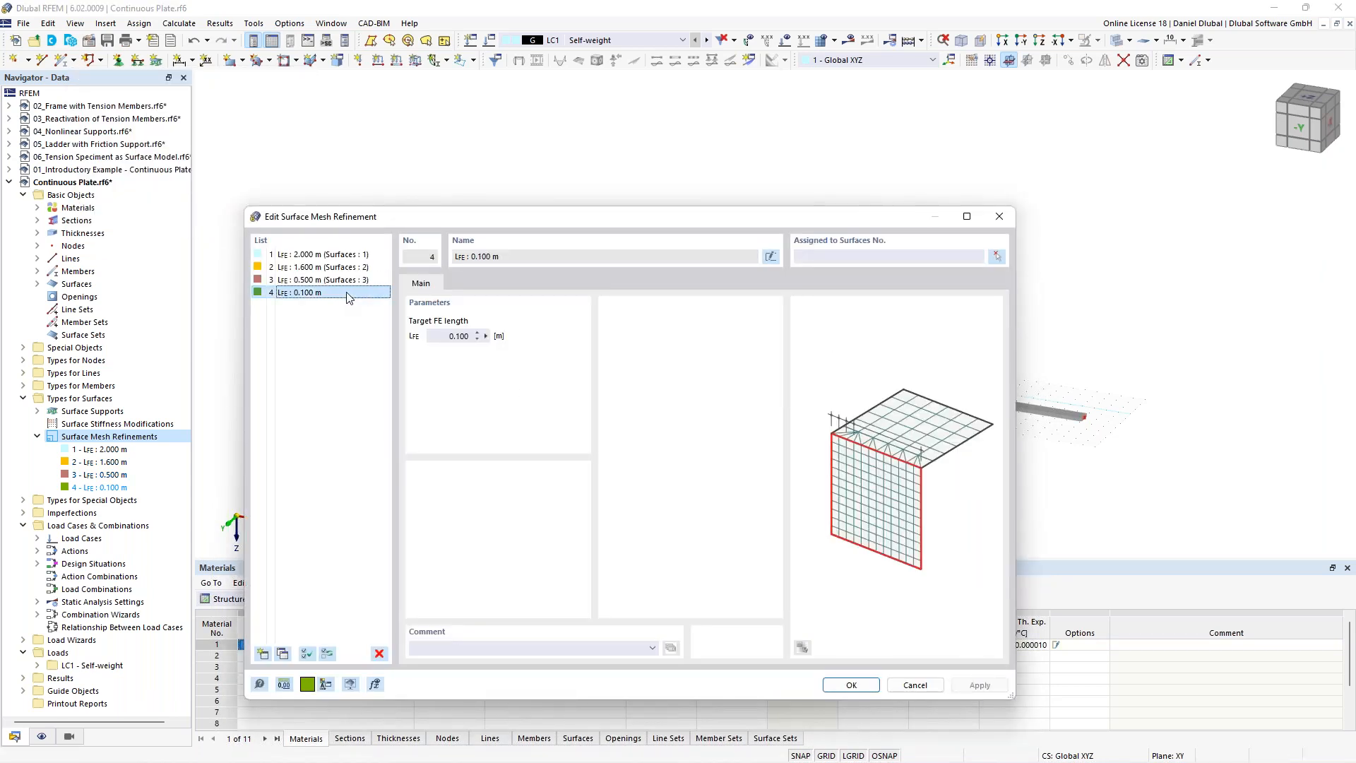
pyautogui.click(994, 256)
pyautogui.click(882, 381)
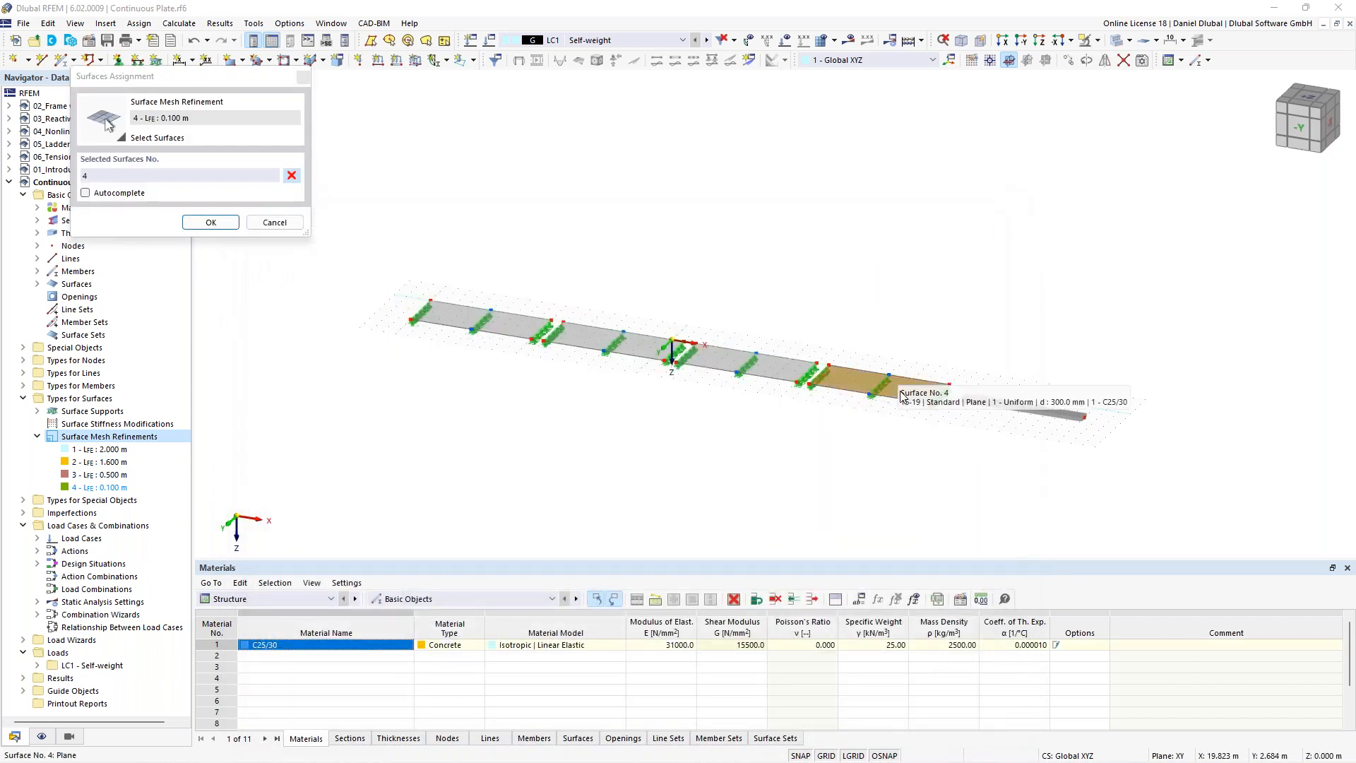
pyautogui.click(211, 222)
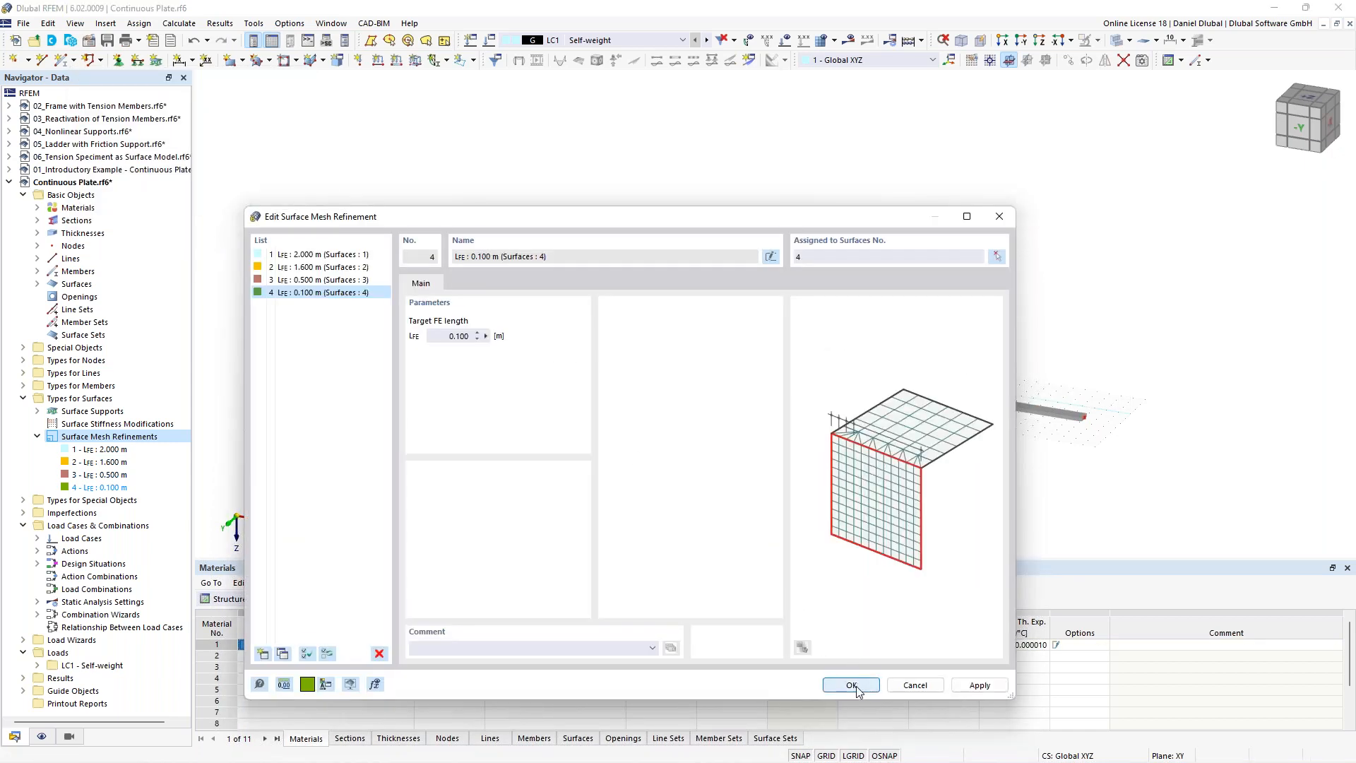
pyautogui.click(851, 685)
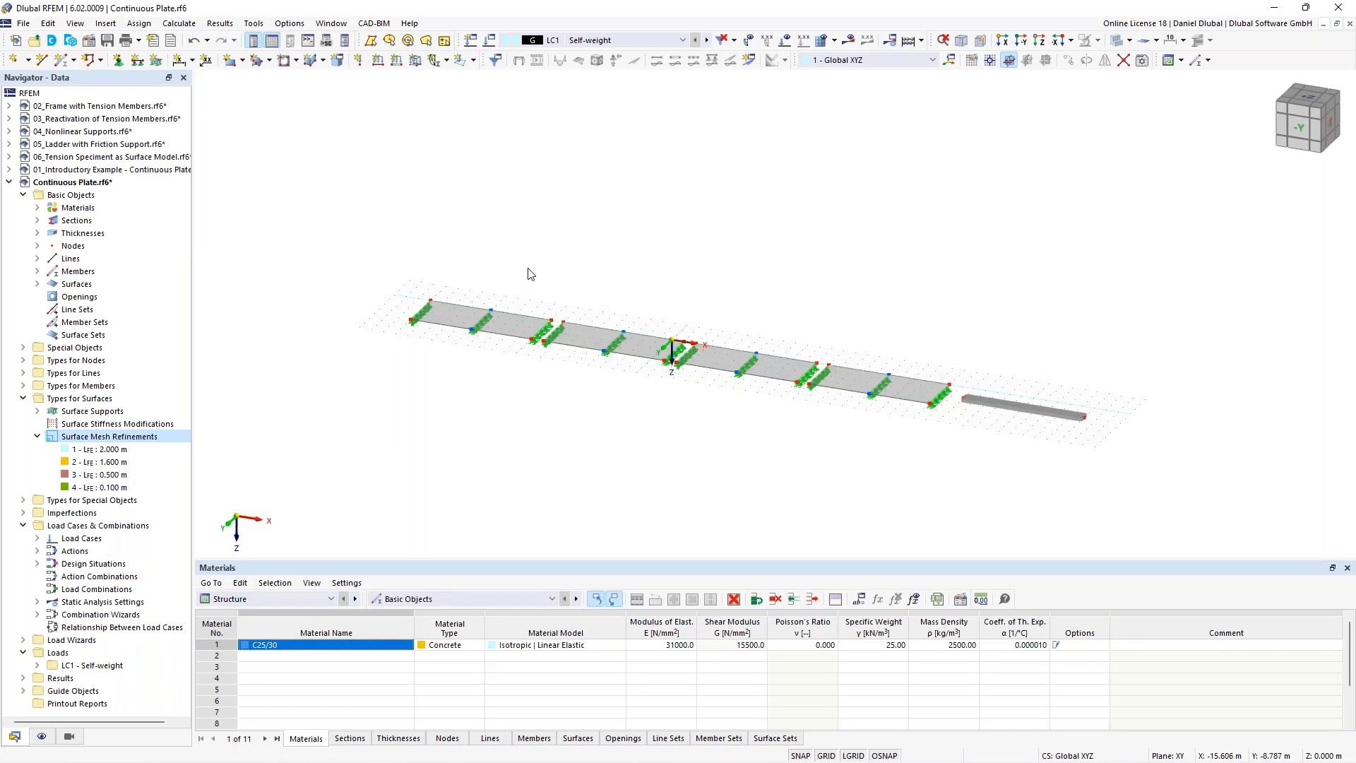
# Step: Generate and display the FE mesh of the plates and the beam
pyautogui.scroll(1, 411, 268)
pyautogui.scroll(3, 543, 264)
pyautogui.moveTo(542, 265); pyautogui.dragTo(578, 210, button='middle')
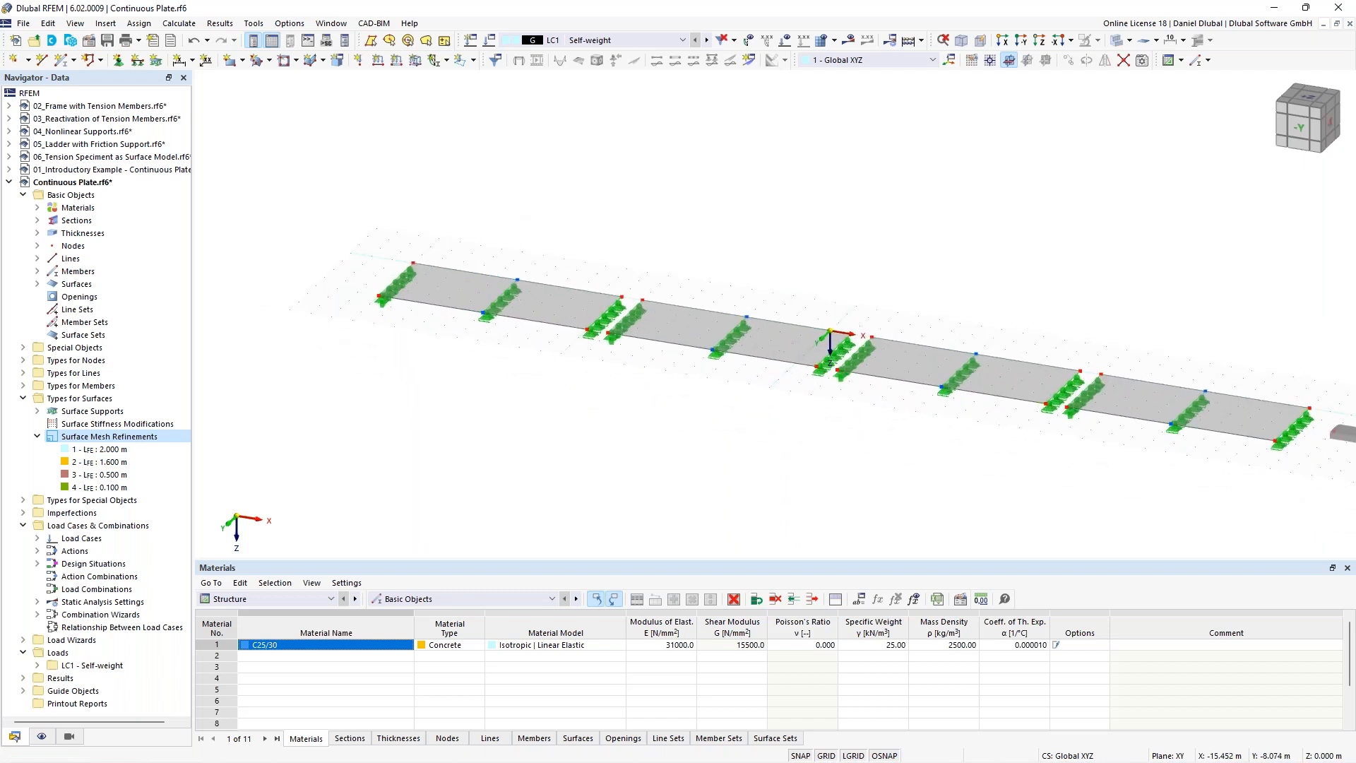
pyautogui.scroll(1, 572, 262)
pyautogui.moveTo(574, 265); pyautogui.dragTo(529, 237, button='middle')
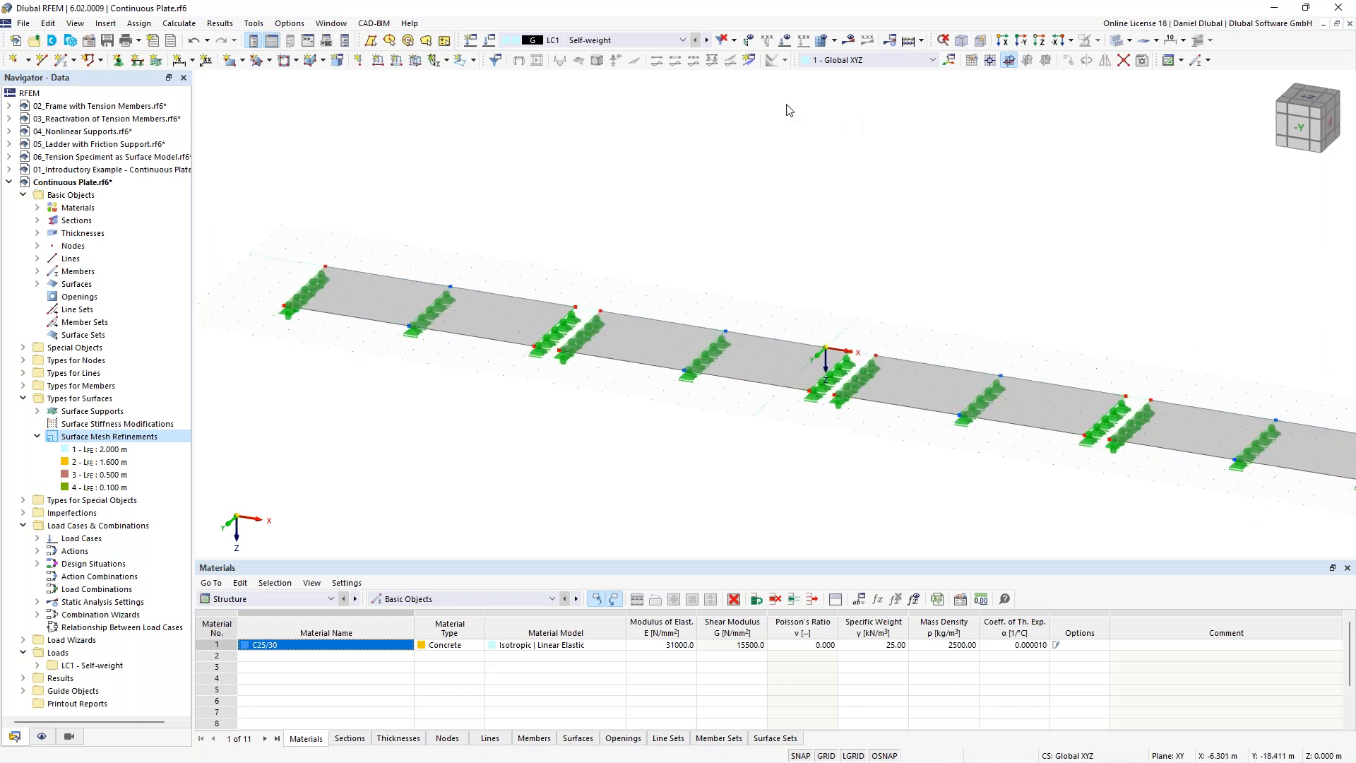
pyautogui.click(833, 44)
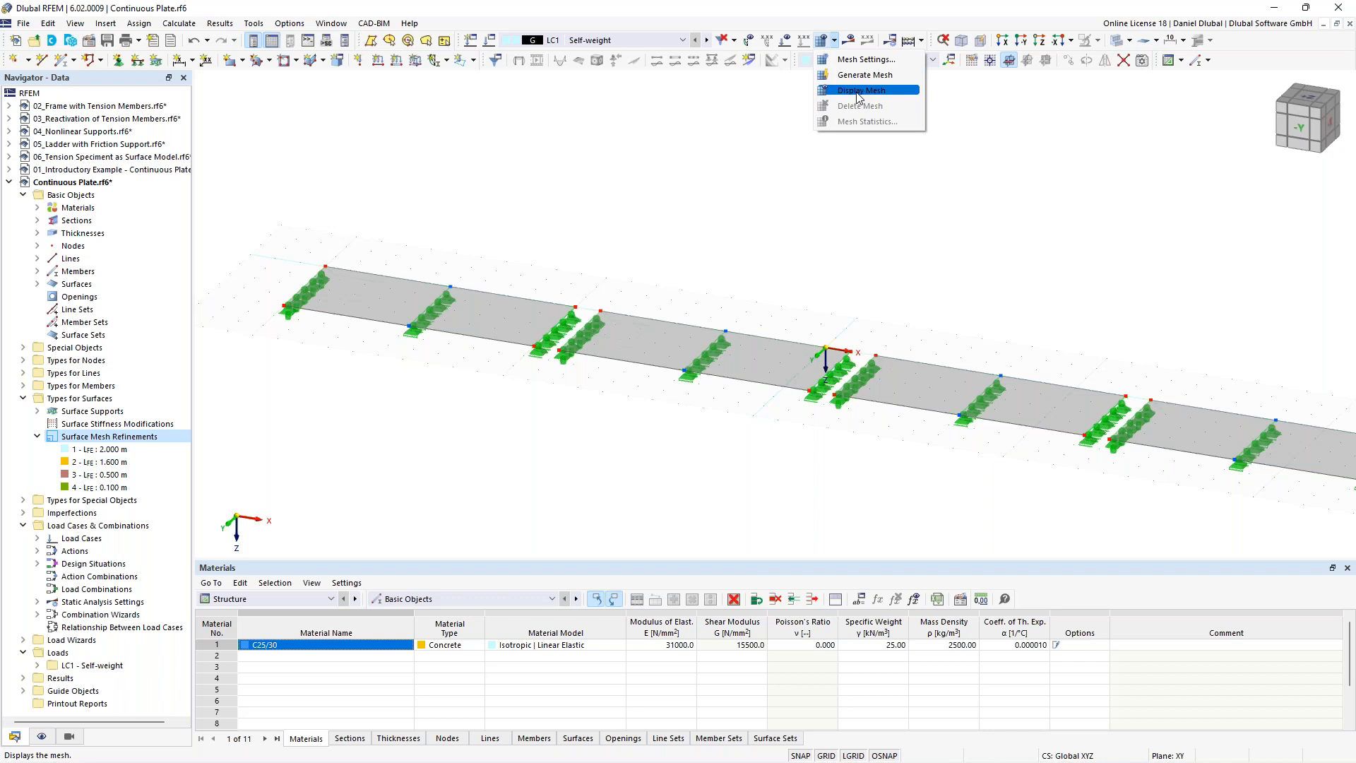
pyautogui.click(876, 87)
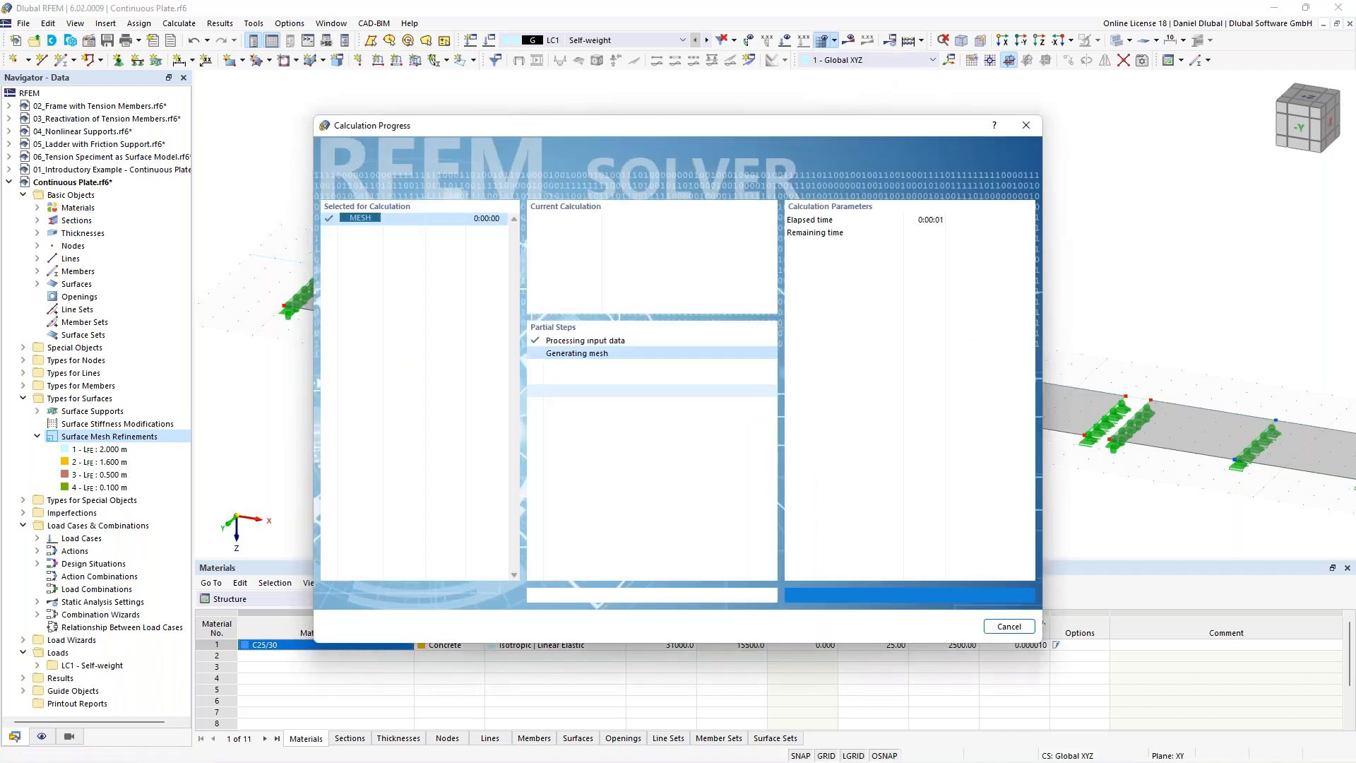
# Step: Switch the model display to wireframe so the mesh lines show on the plates
pyautogui.scroll(-2, 651, 236)
pyautogui.moveTo(653, 233); pyautogui.dragTo(600, 259, button='middle')
pyautogui.rightClick(982, 178)
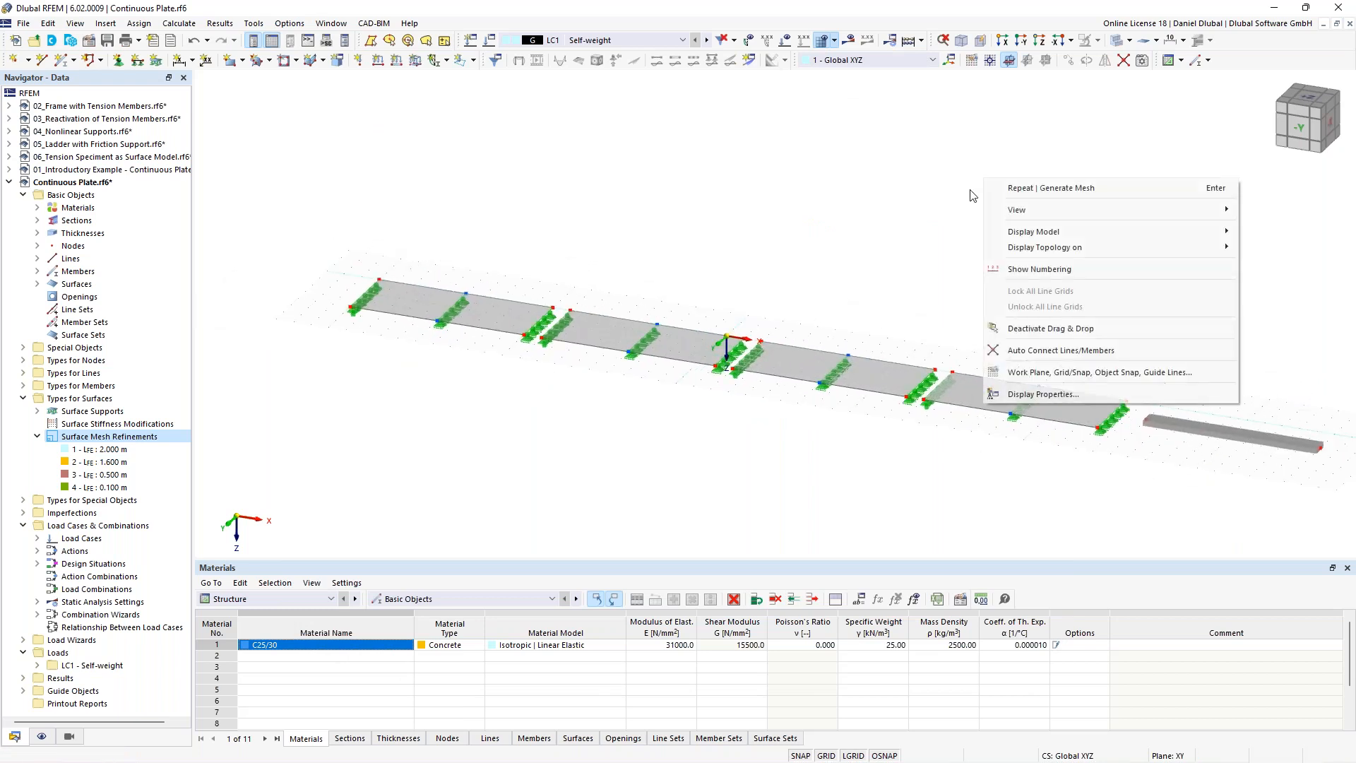
pyautogui.click(963, 172)
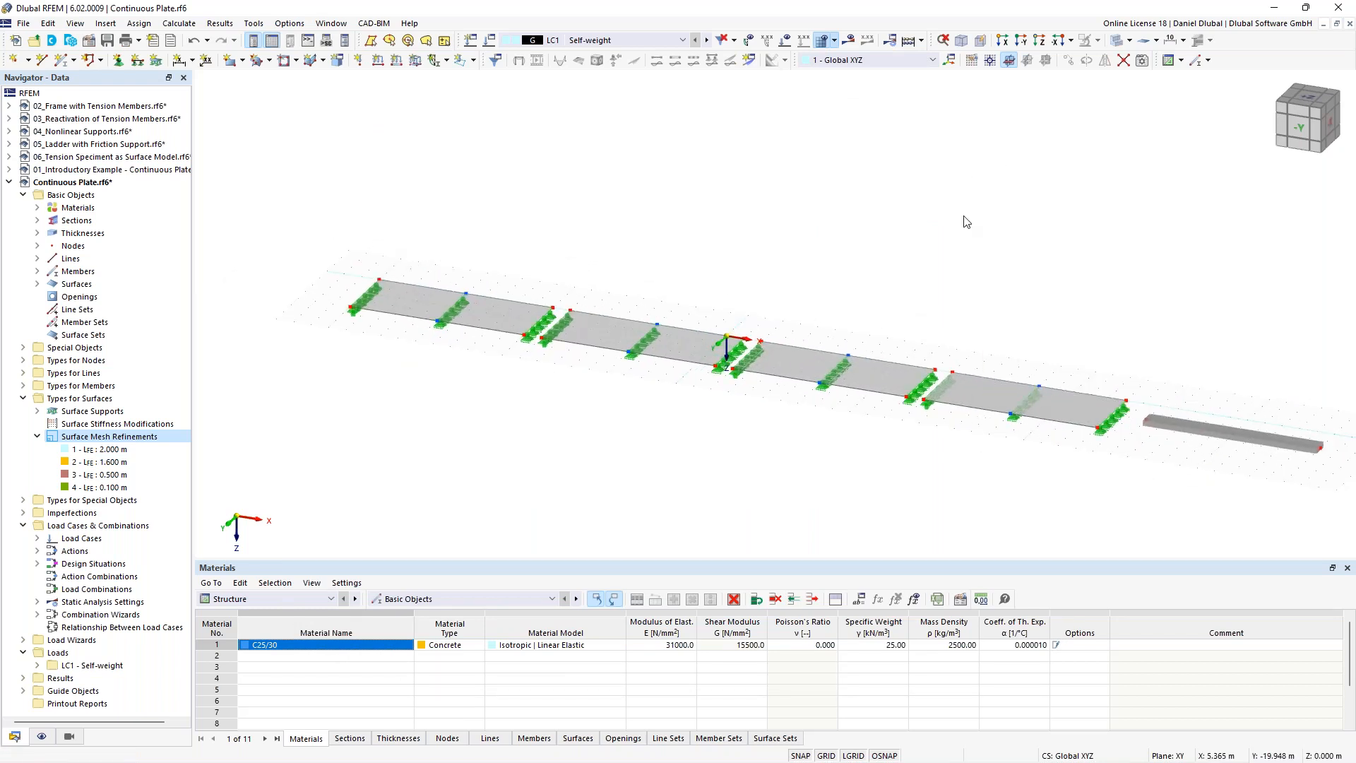
pyautogui.click(1113, 42)
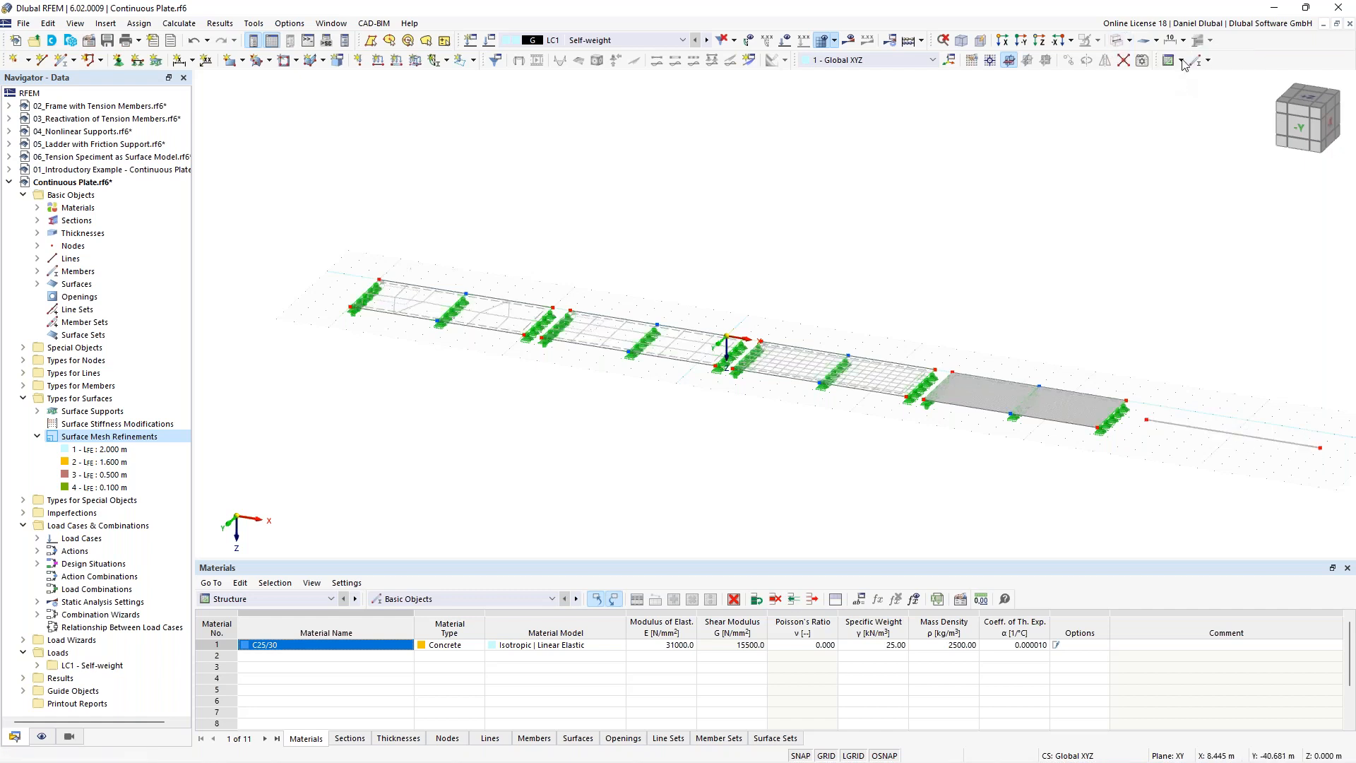
# Step: Examine how the FE mesh divides each of the four plates, from the coarsest refinement to the finest
pyautogui.scroll(1, 343, 276)
pyautogui.scroll(2, 509, 235)
pyautogui.scroll(3, 469, 233)
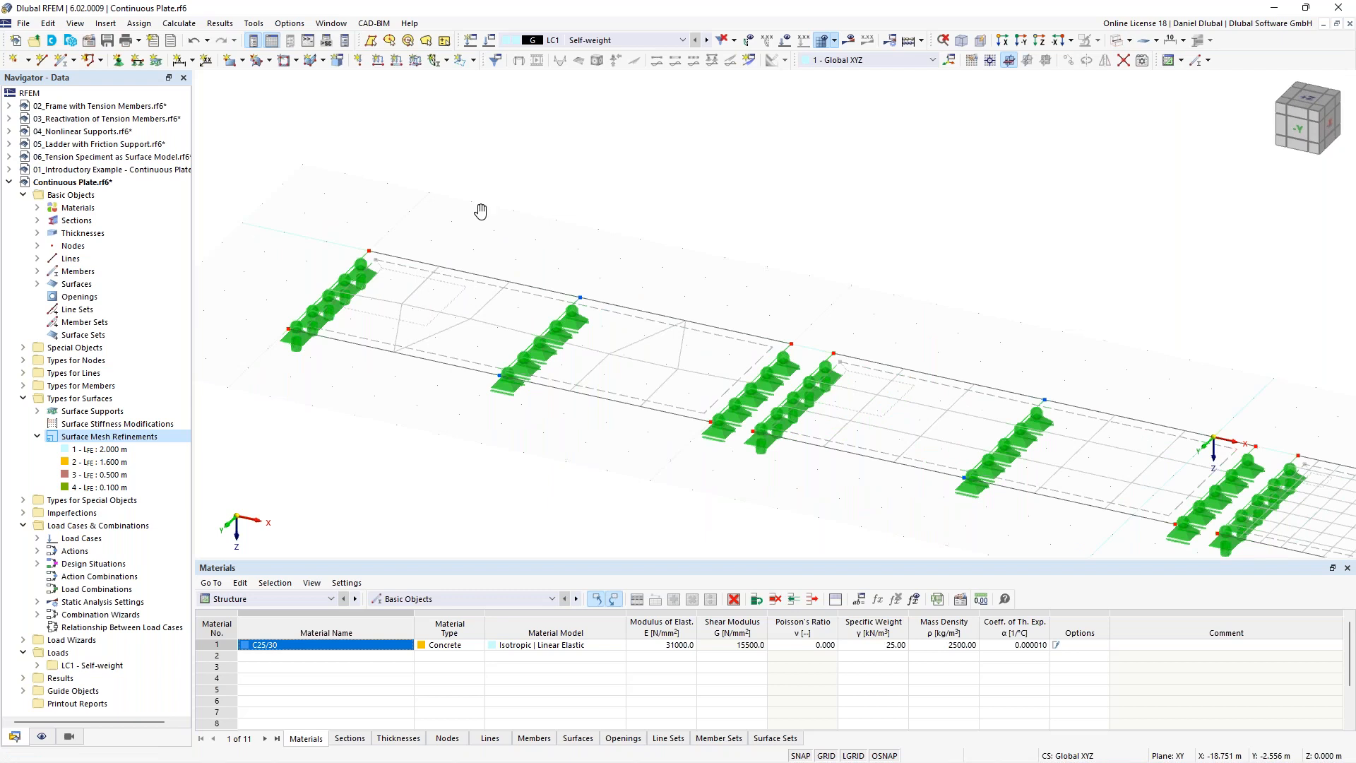
pyautogui.moveTo(474, 219); pyautogui.dragTo(615, 221, button='middle')
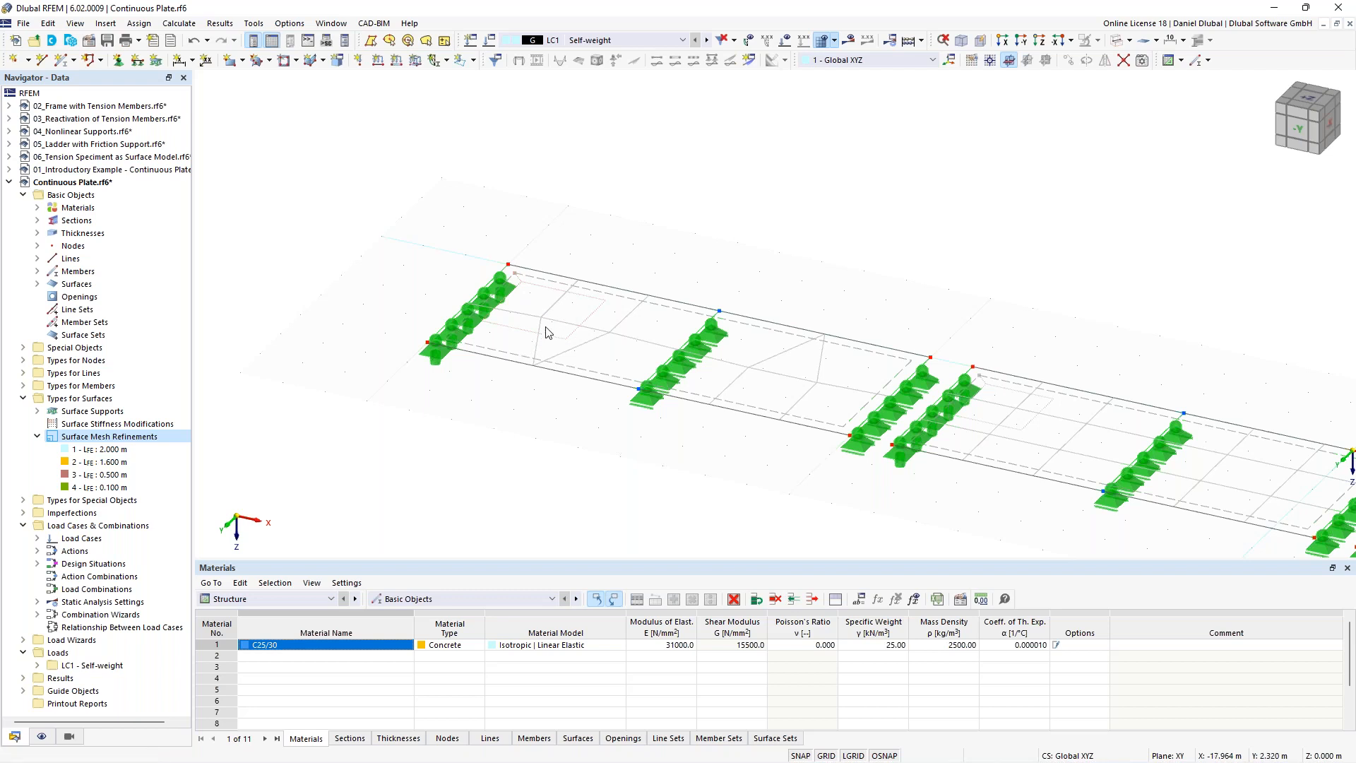
pyautogui.scroll(-2, 658, 237)
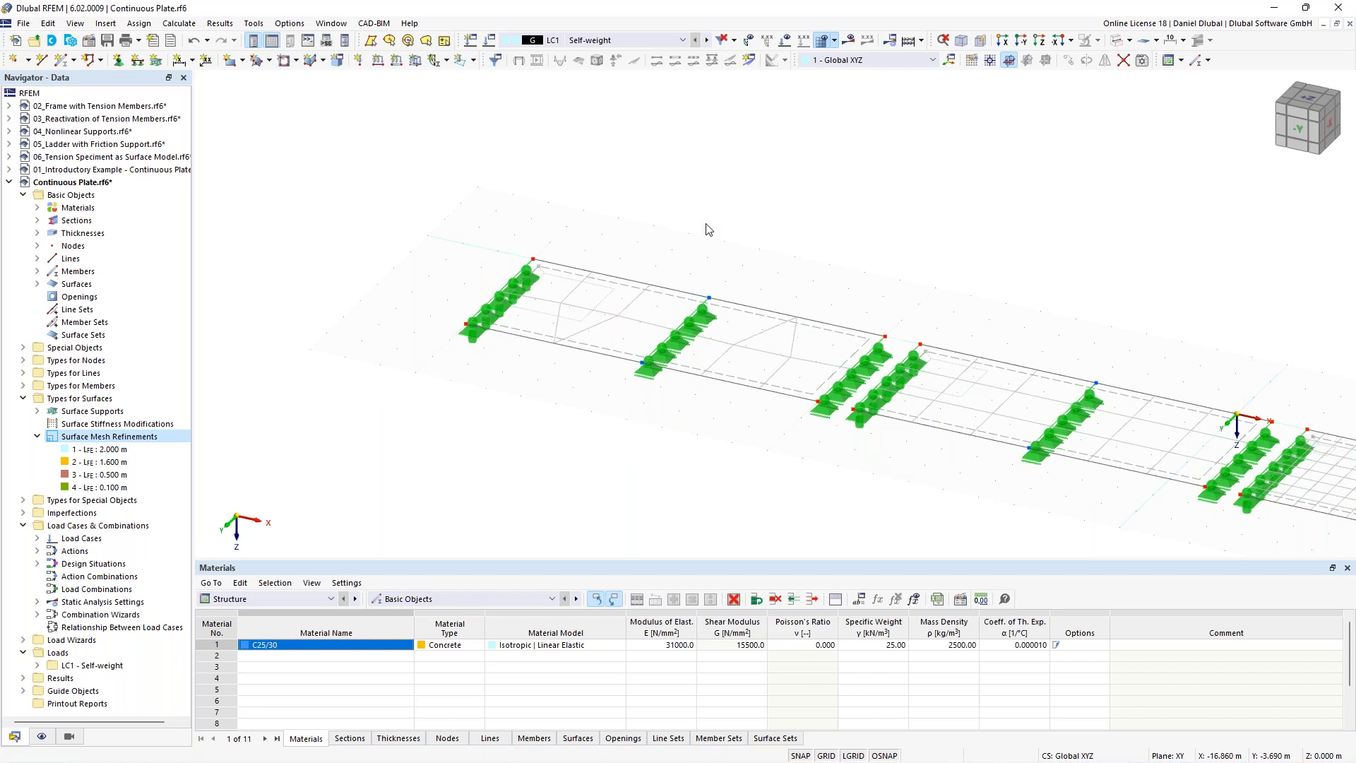
pyautogui.scroll(-1, 706, 228)
pyautogui.scroll(4, 586, 261)
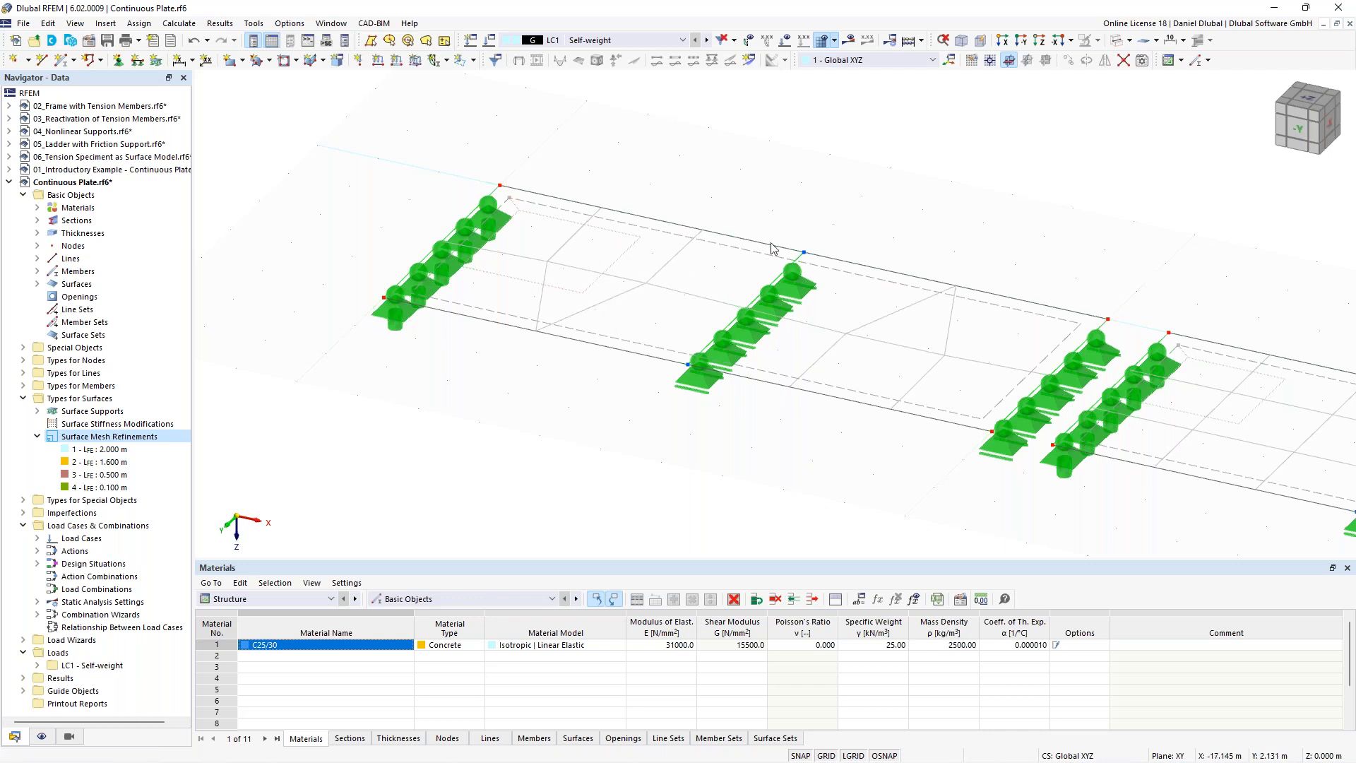
pyautogui.scroll(-2, 824, 237)
pyautogui.moveTo(957, 211); pyautogui.dragTo(522, 161, button='middle')
pyautogui.scroll(3, 612, 305)
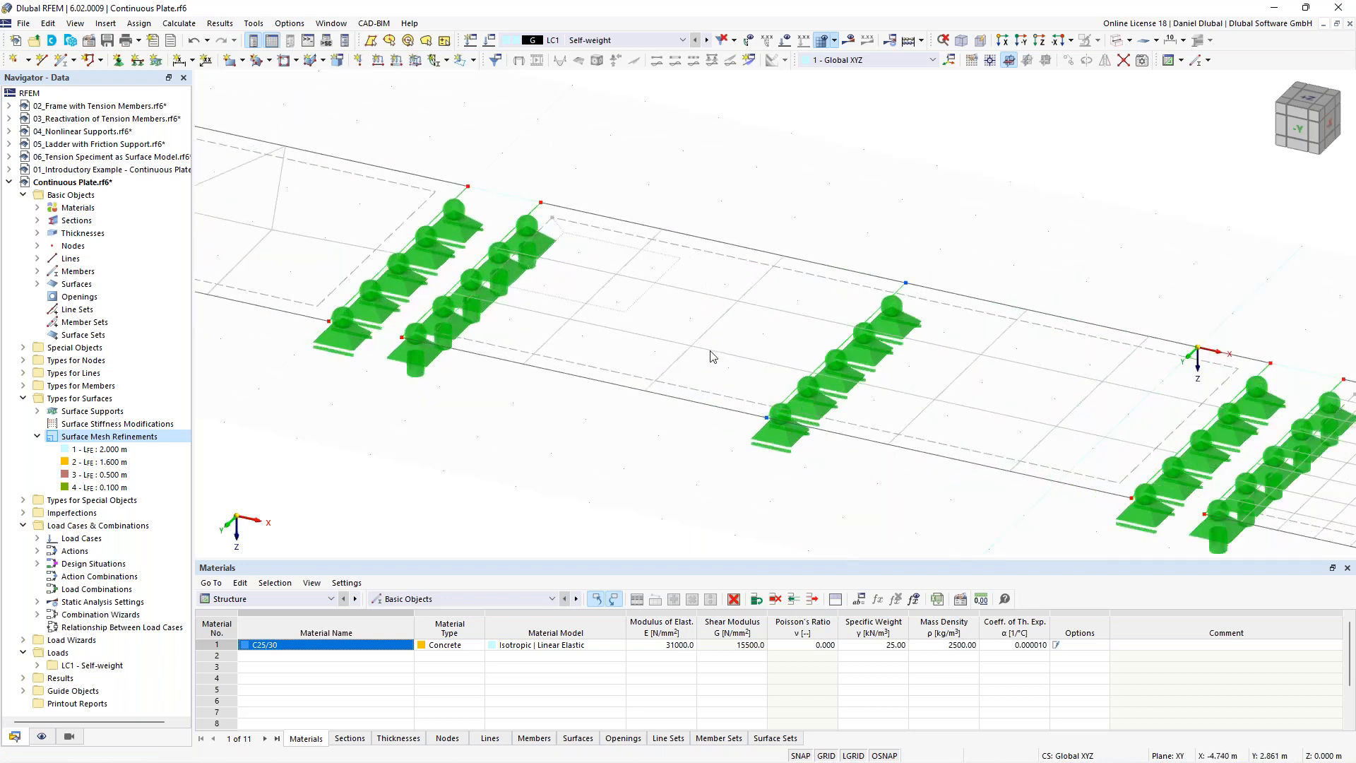
pyautogui.scroll(-4, 828, 241)
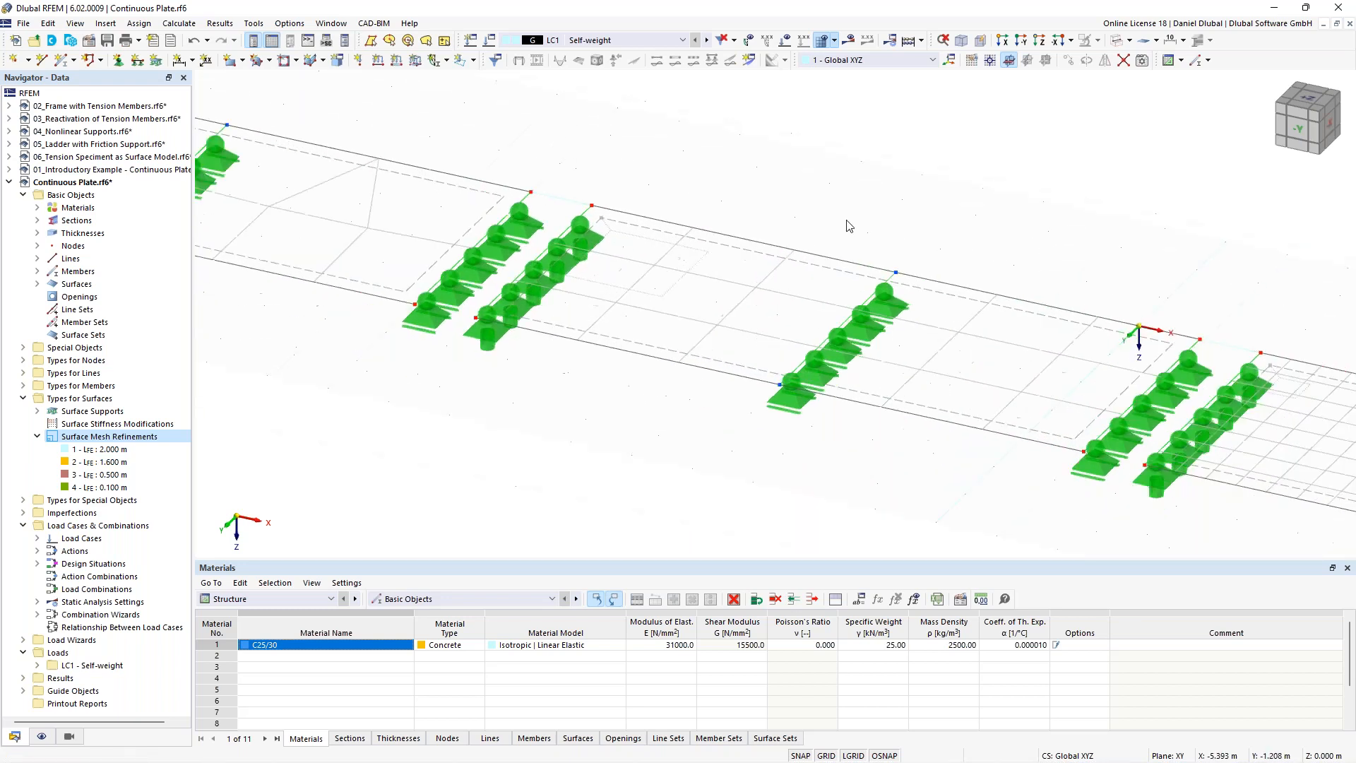
pyautogui.scroll(2, 796, 347)
pyautogui.scroll(-3, 796, 346)
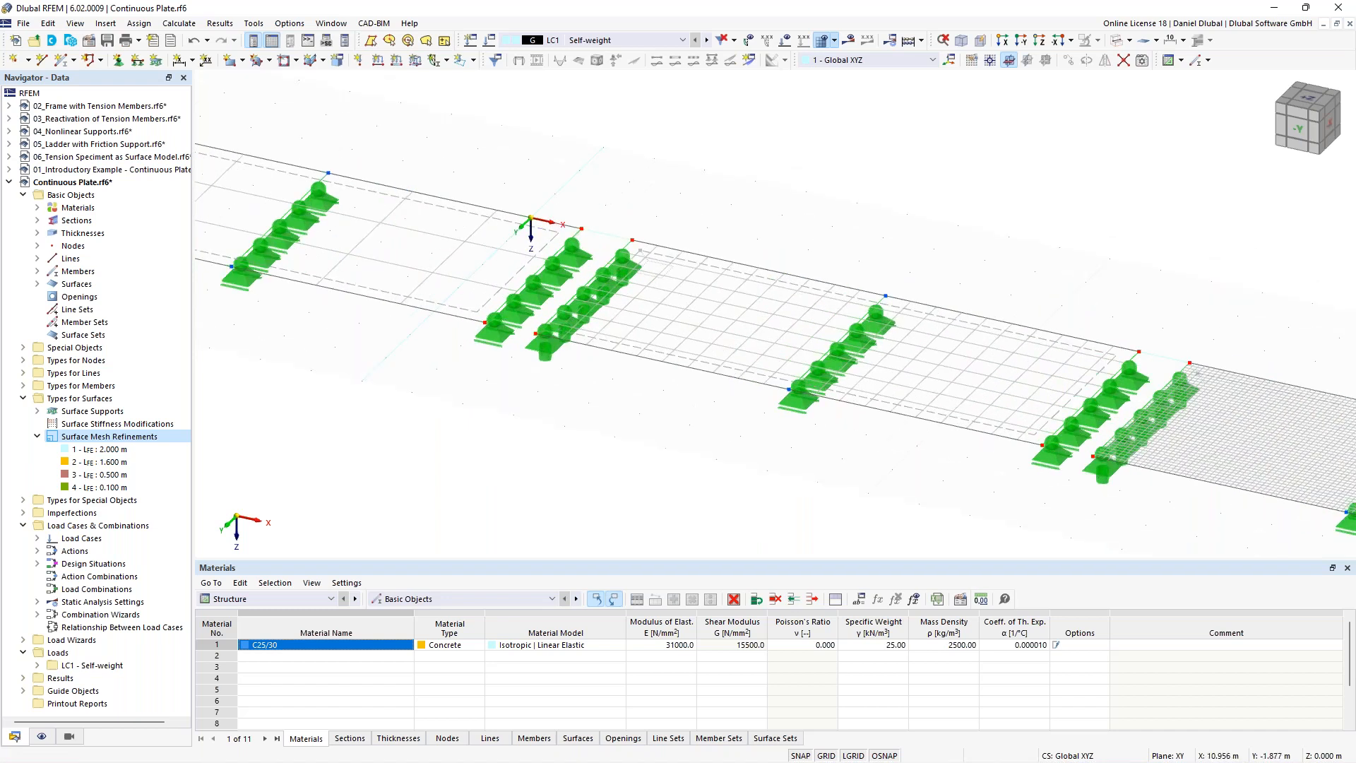
pyautogui.scroll(6, 811, 349)
pyautogui.scroll(-2, 811, 349)
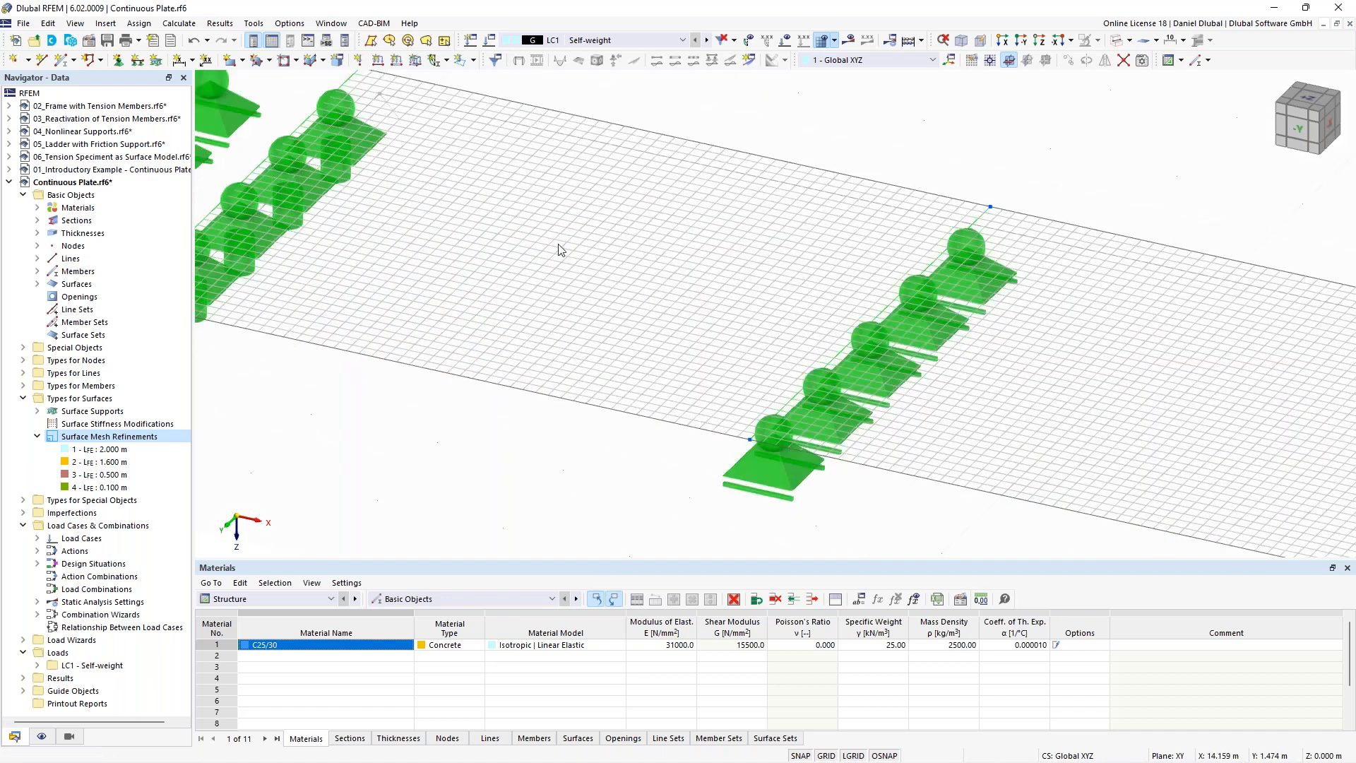
pyautogui.scroll(-3, 805, 353)
pyautogui.moveTo(685, 304); pyautogui.dragTo(893, 237, button='middle')
pyautogui.moveTo(577, 171); pyautogui.dragTo(809, 251, button='middle')
pyautogui.scroll(-3, 807, 250)
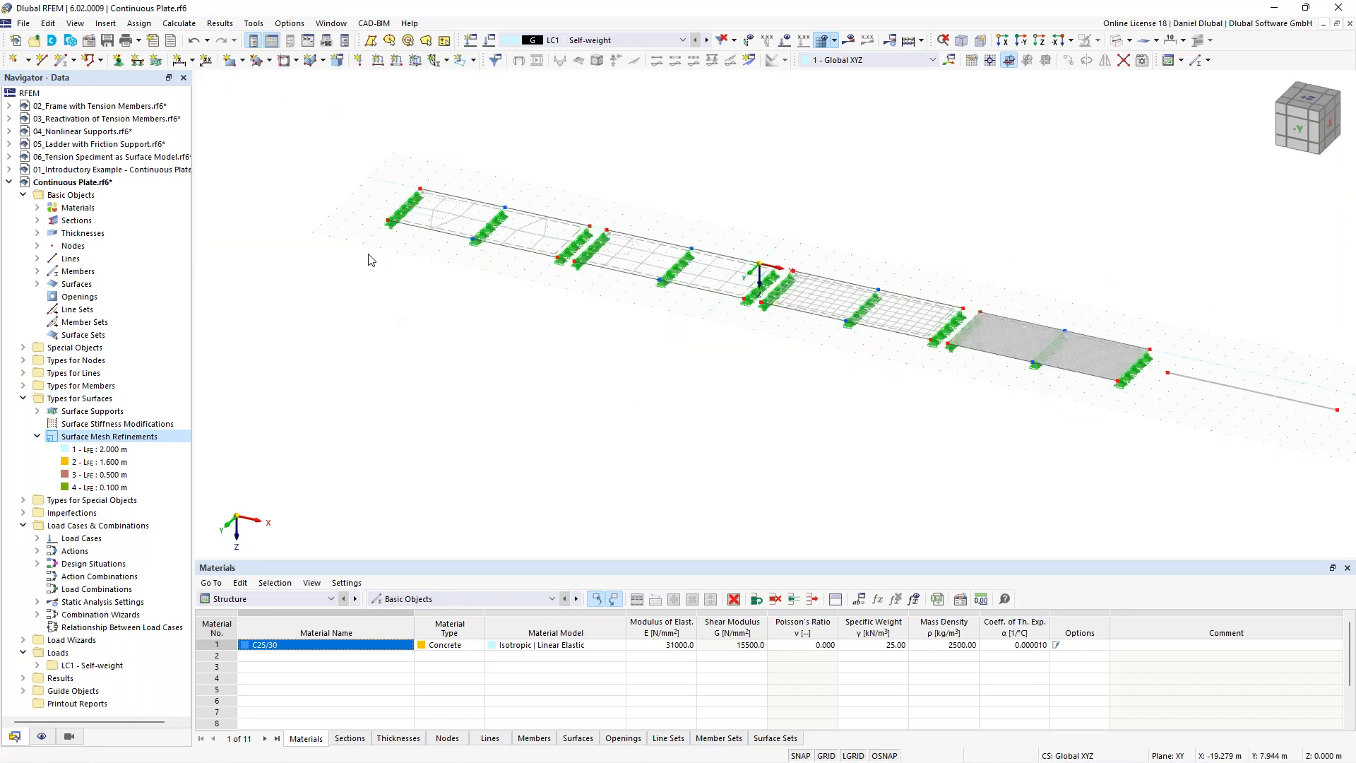
pyautogui.moveTo(515, 181); pyautogui.dragTo(514, 195, button='middle')
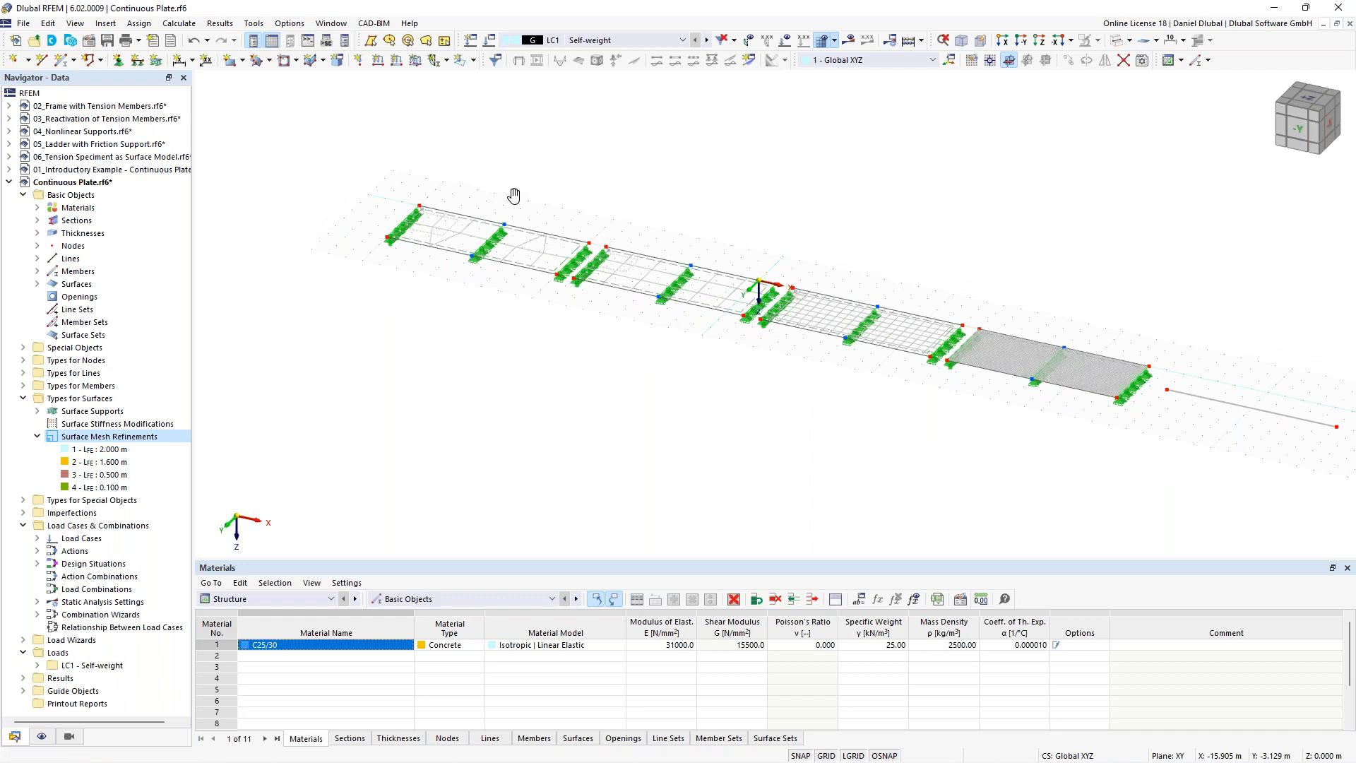
pyautogui.moveTo(568, 219); pyautogui.dragTo(558, 226, button='middle')
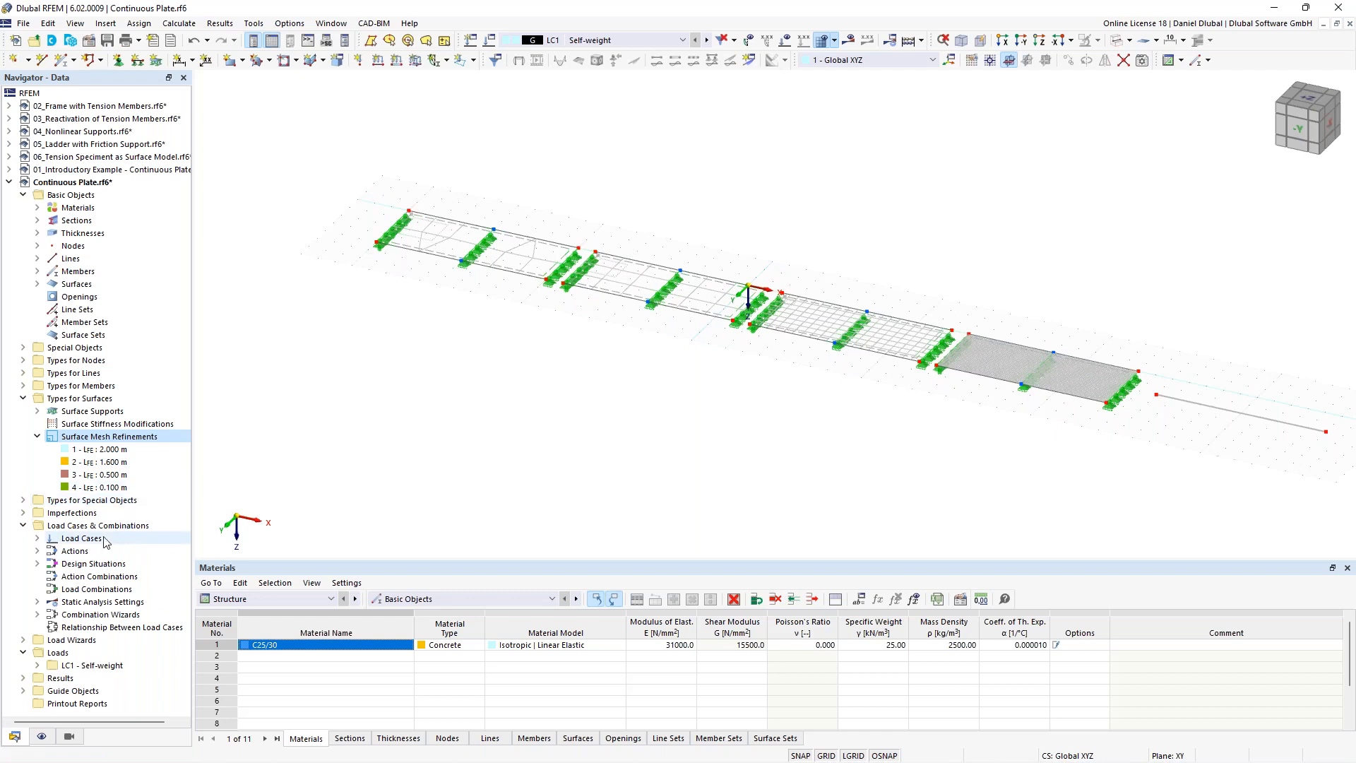
# Step: Create a result section along the middle of the four plates, from X -20 m, Y 2 m to X 23 m, Y 2 m, projected in global Z
pyautogui.click(749, 61)
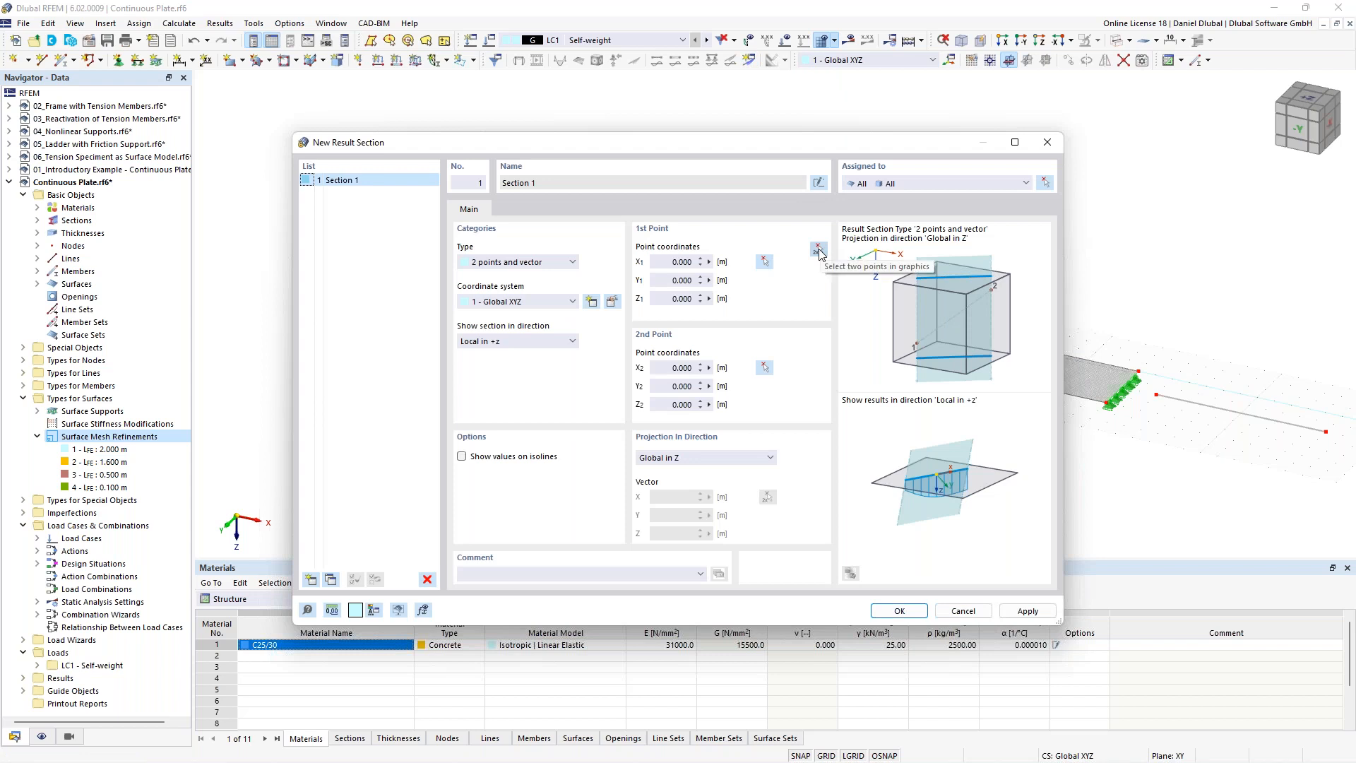
pyautogui.click(818, 252)
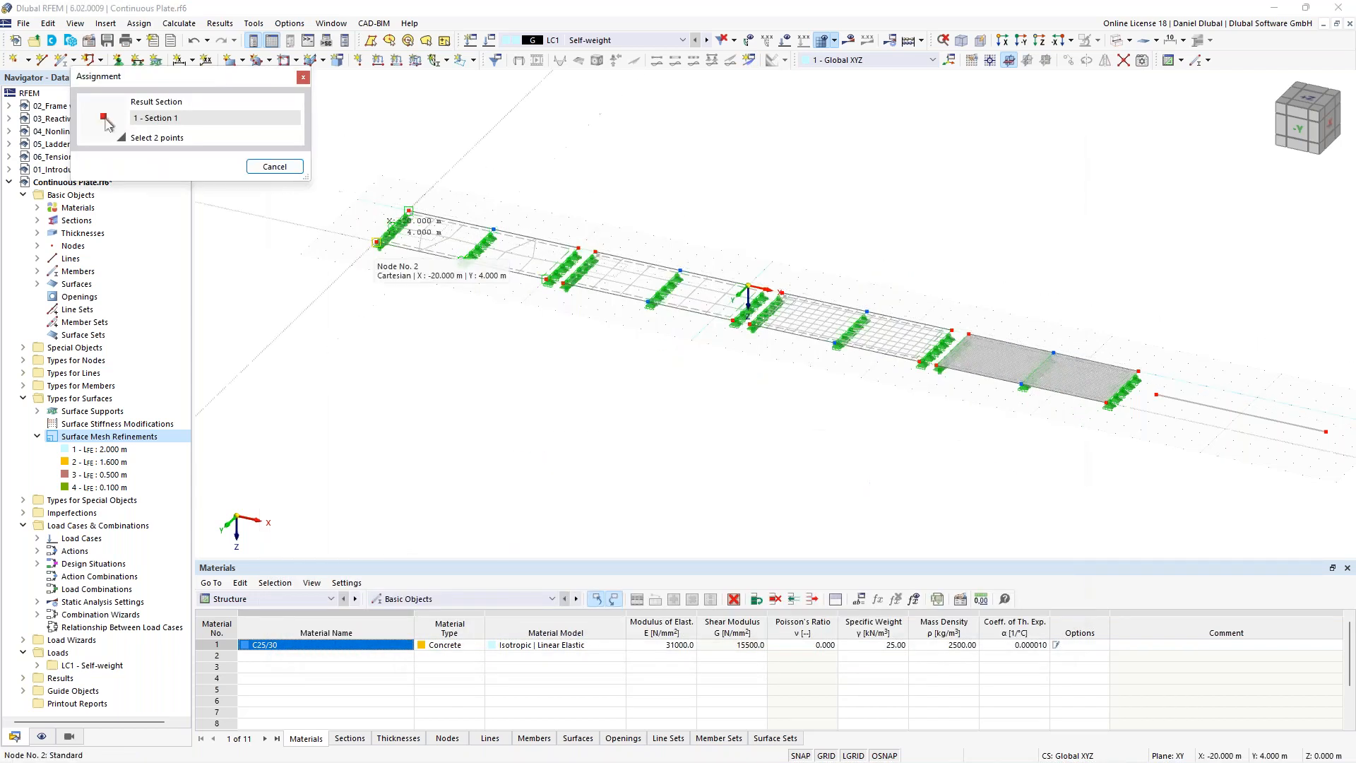
pyautogui.scroll(1, 375, 213)
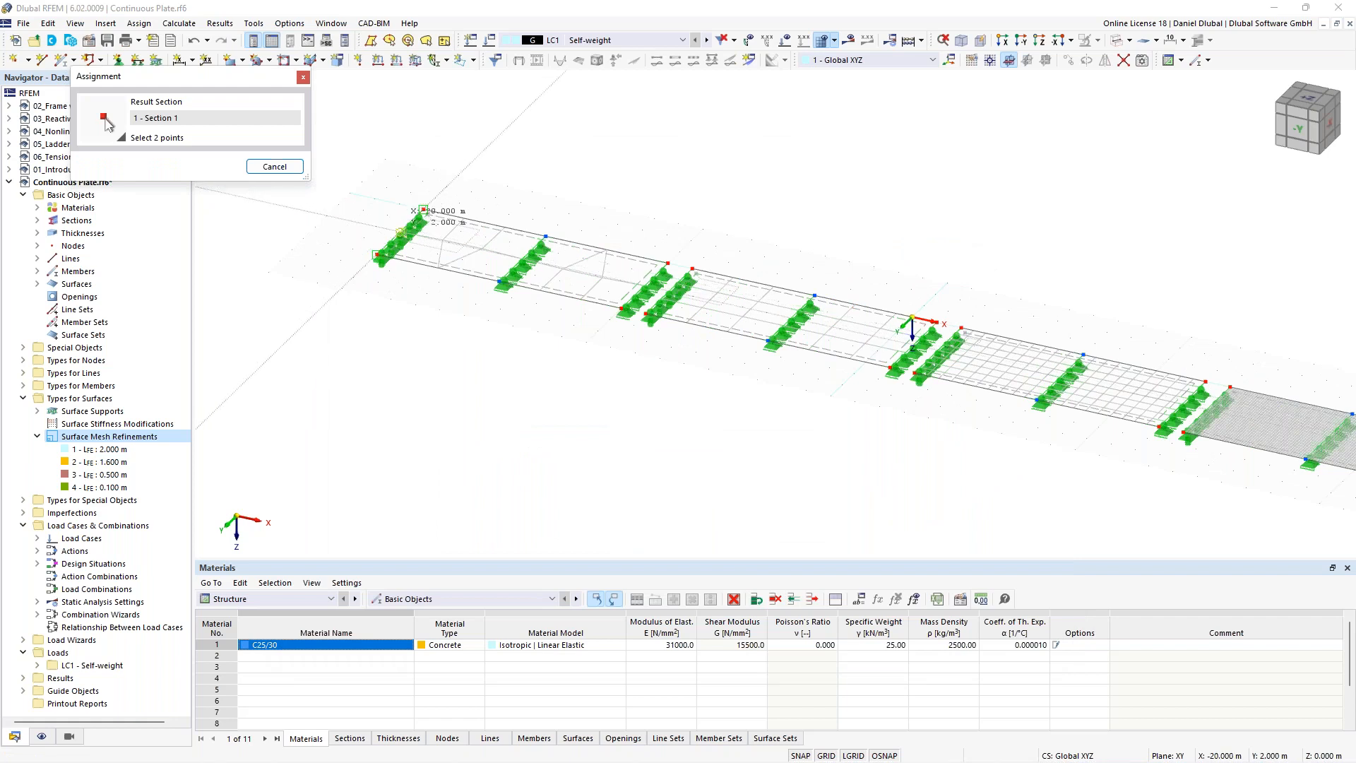
pyautogui.moveTo(1009, 300); pyautogui.dragTo(671, 226, button='middle')
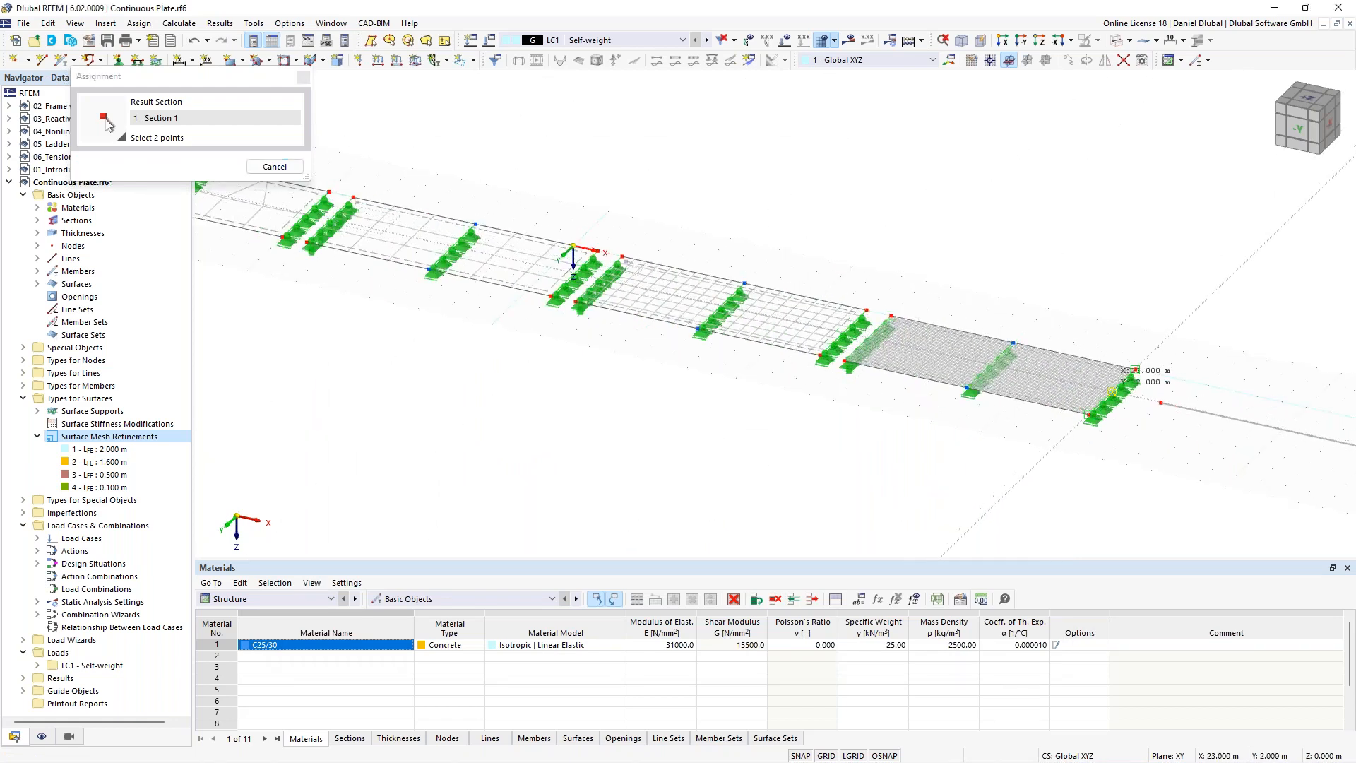
pyautogui.click(1112, 391)
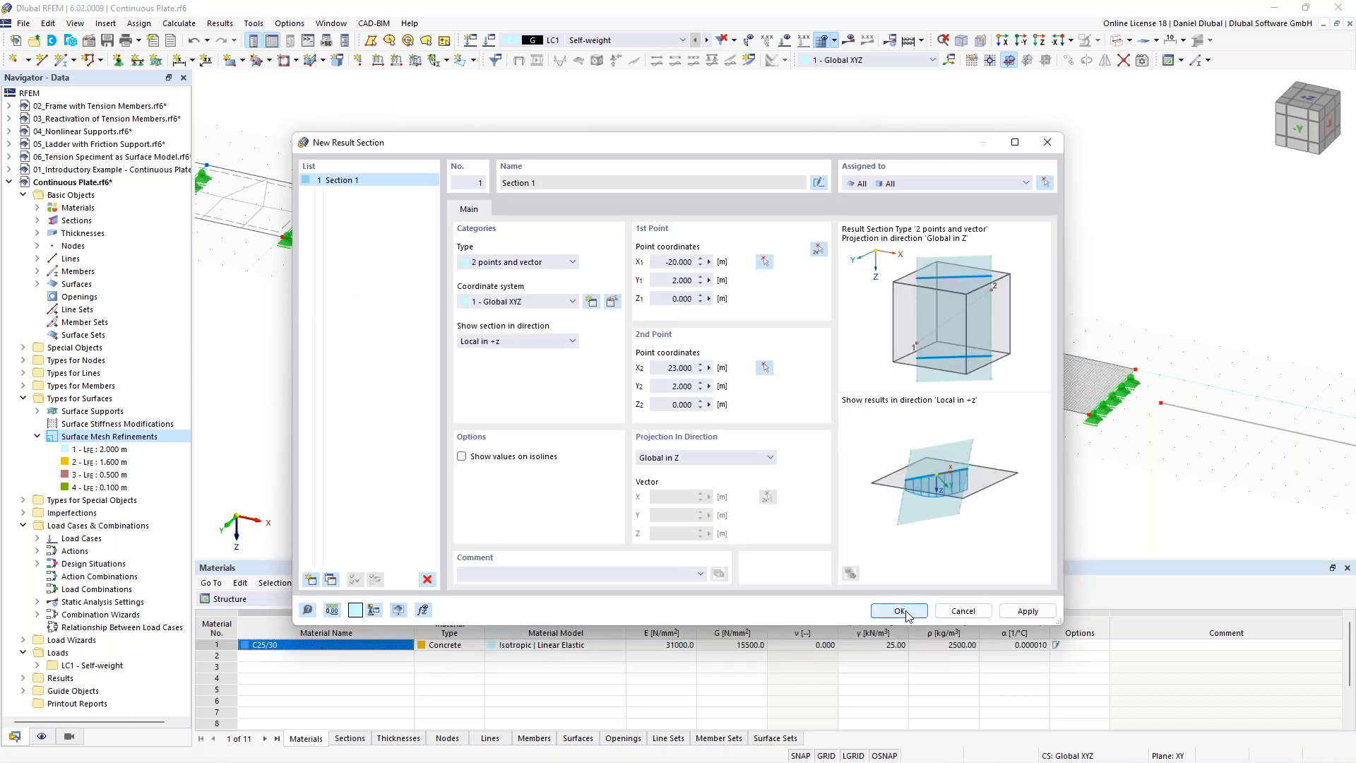
pyautogui.click(898, 610)
# Step: Try to calculate the results of load case LC1 - Self-weight
pyautogui.scroll(-4, 366, 233)
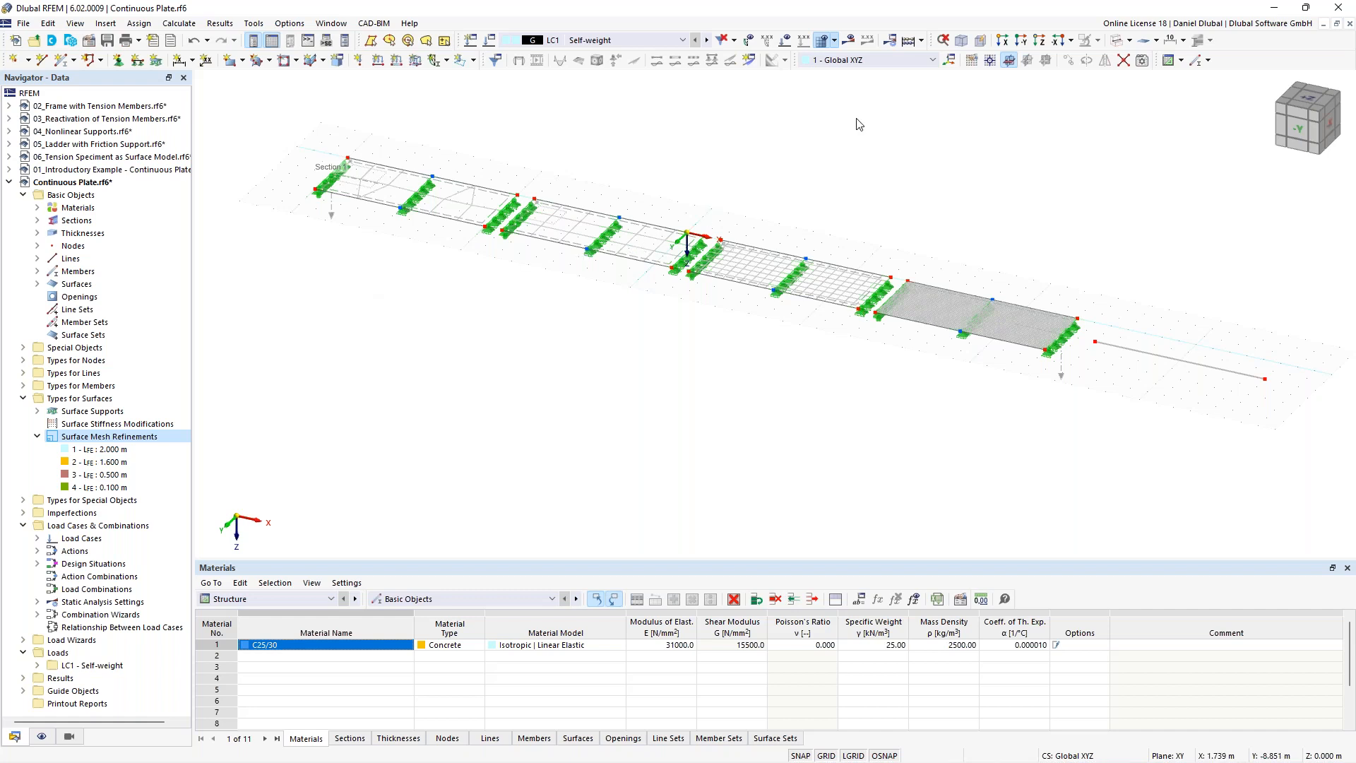
pyautogui.click(851, 45)
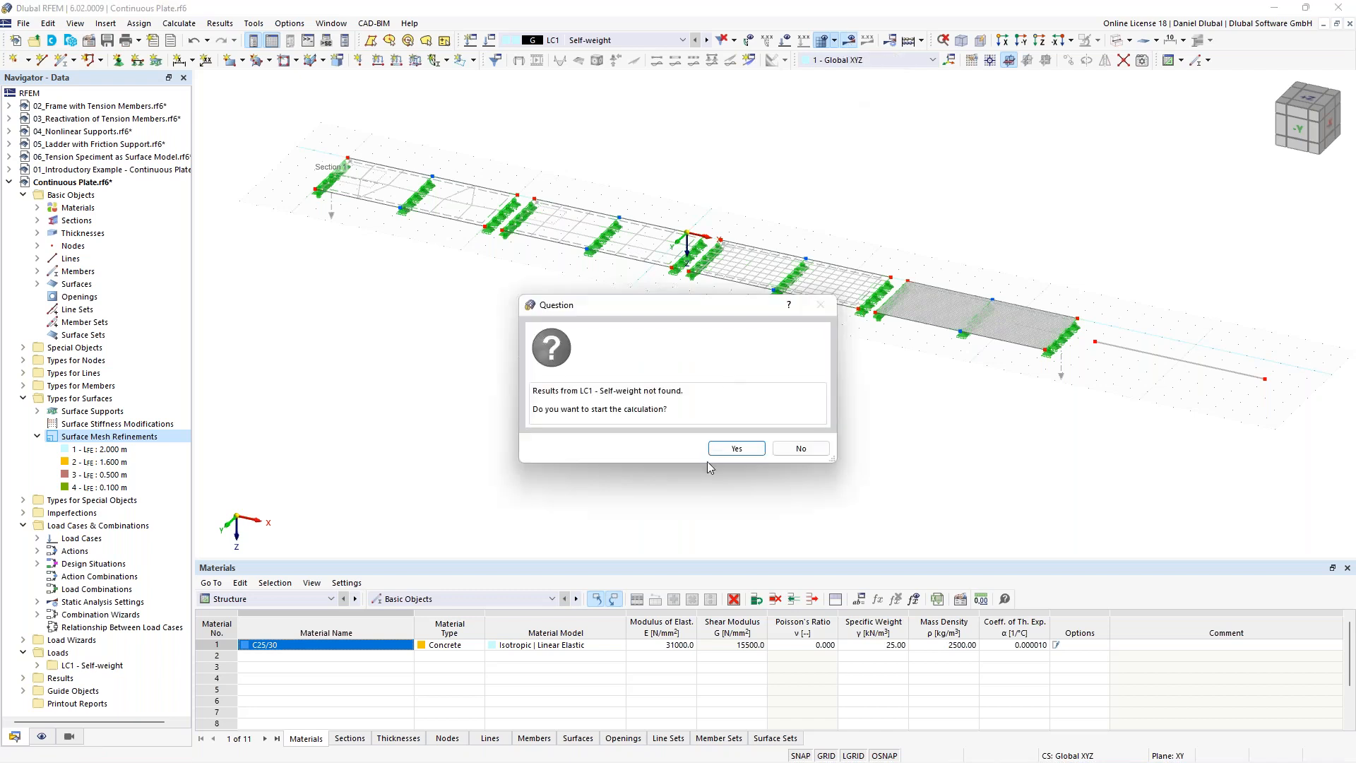
pyautogui.click(735, 449)
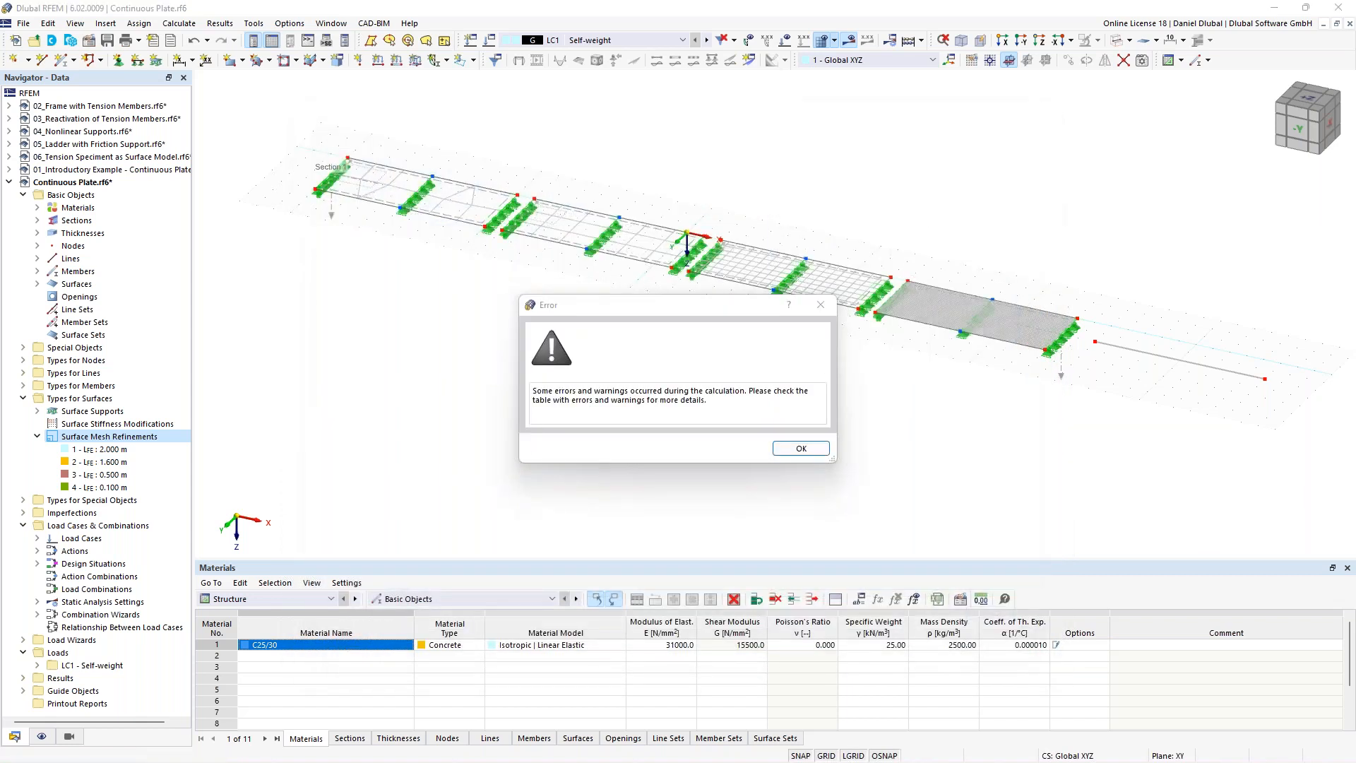
pyautogui.click(797, 449)
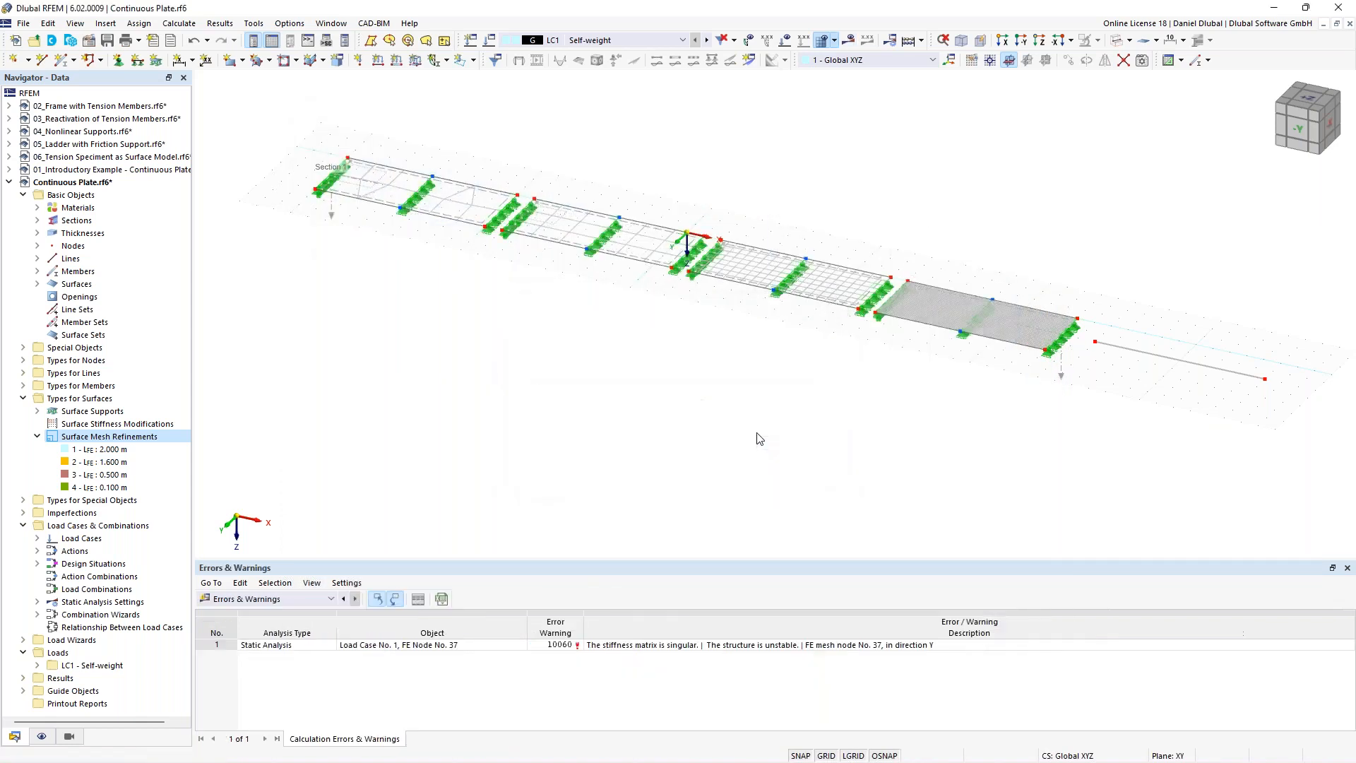
# Step: Divide the beam with 1 intermediate node, created as an On Member node without dividing the member
pyautogui.moveTo(1017, 211); pyautogui.dragTo(699, 178, button='middle')
pyautogui.scroll(1, 885, 336)
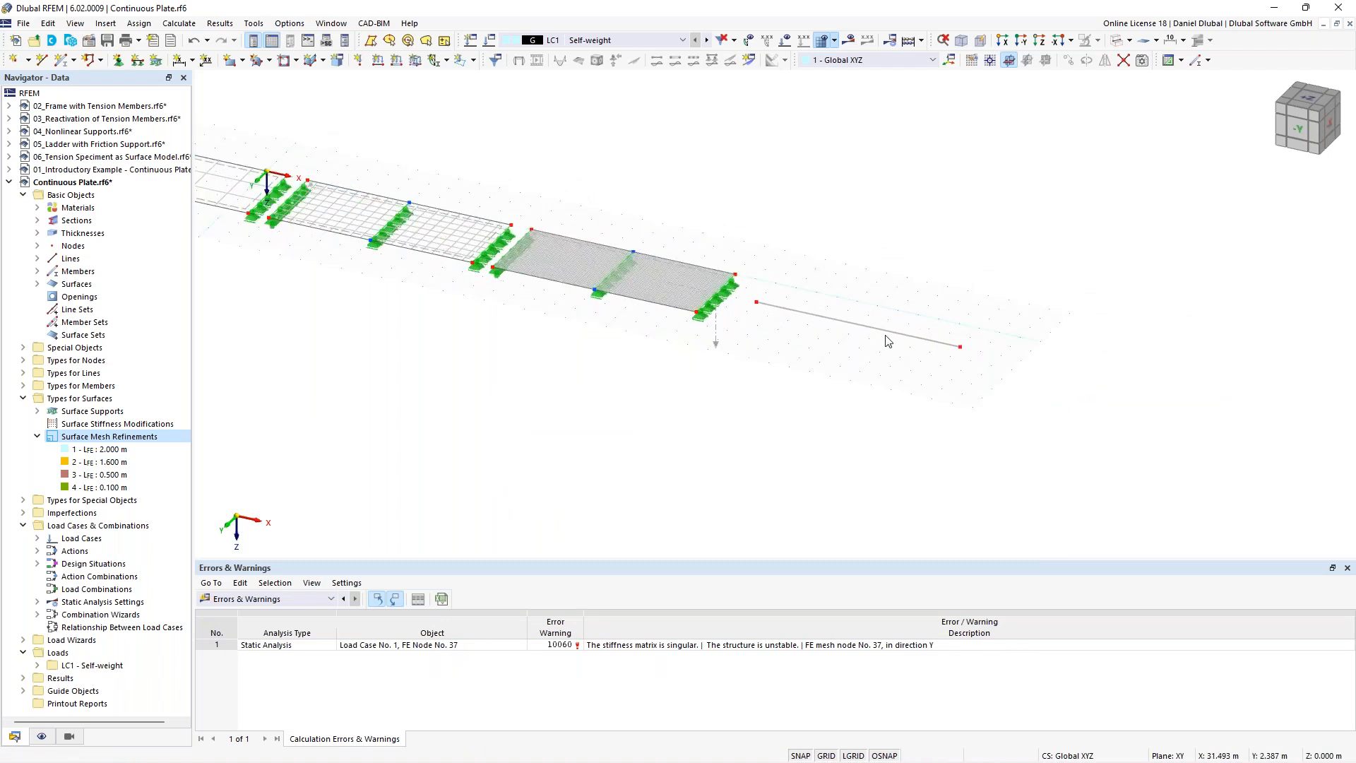
pyautogui.scroll(2, 879, 332)
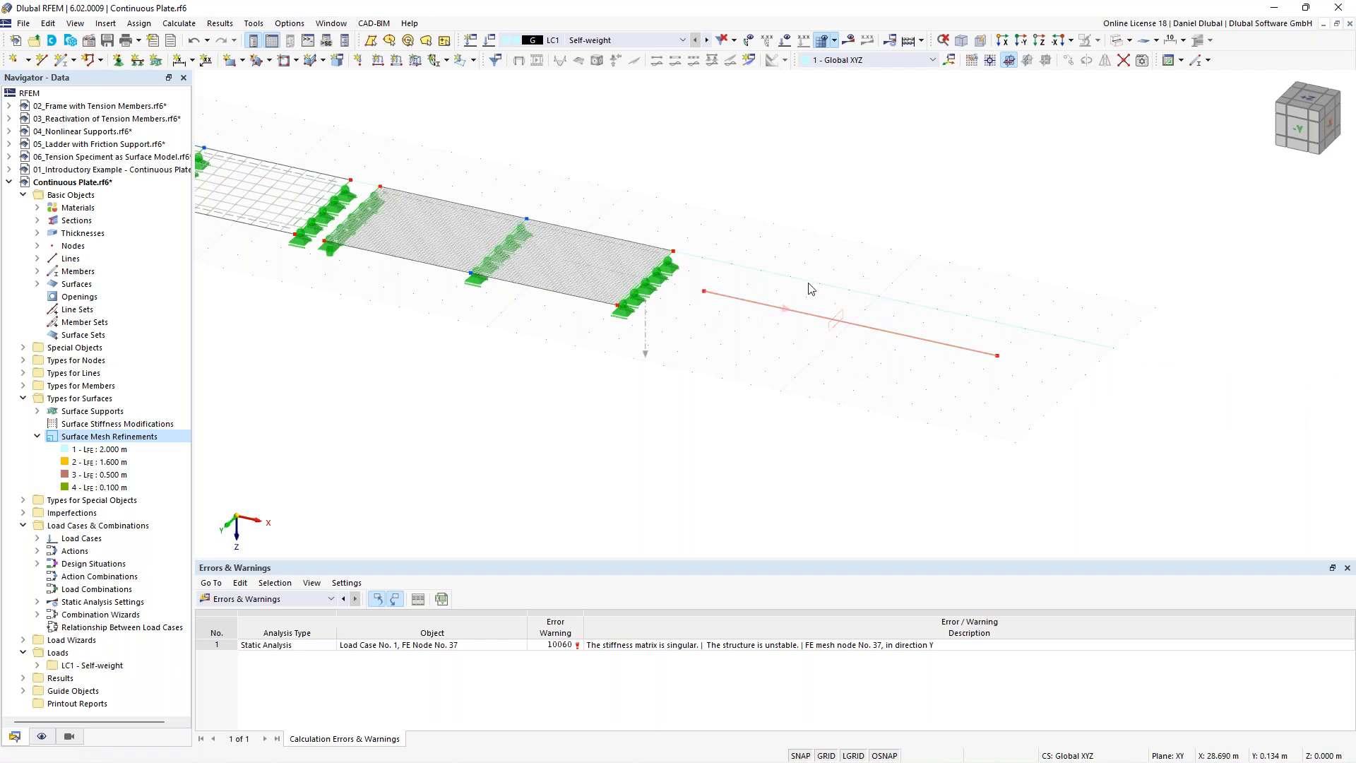
pyautogui.click(705, 290)
pyautogui.click(871, 345)
pyautogui.click(855, 326)
pyautogui.moveTo(787, 259); pyautogui.dragTo(722, 233, button='middle')
pyautogui.scroll(-2, 421, 205)
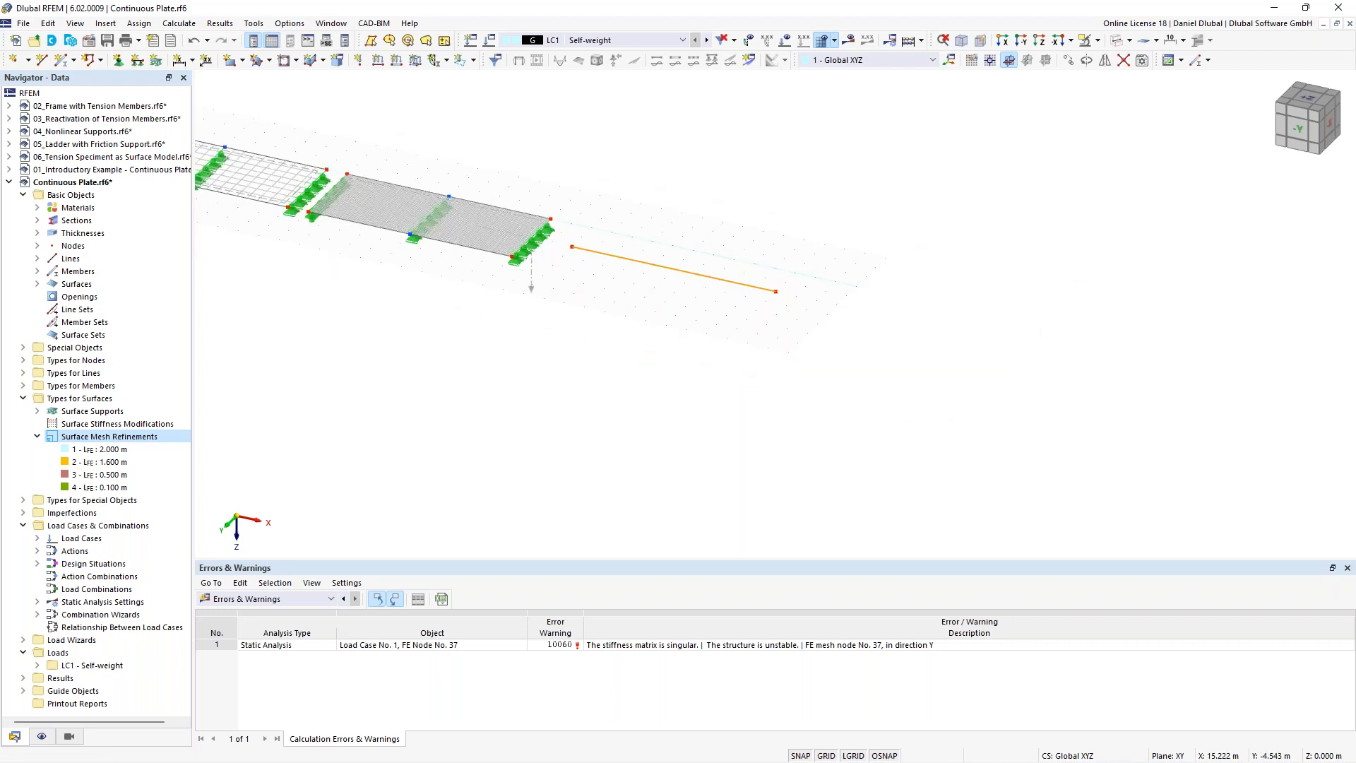
pyautogui.moveTo(284, 143); pyautogui.dragTo(376, 181, button='middle')
pyautogui.scroll(2, 825, 238)
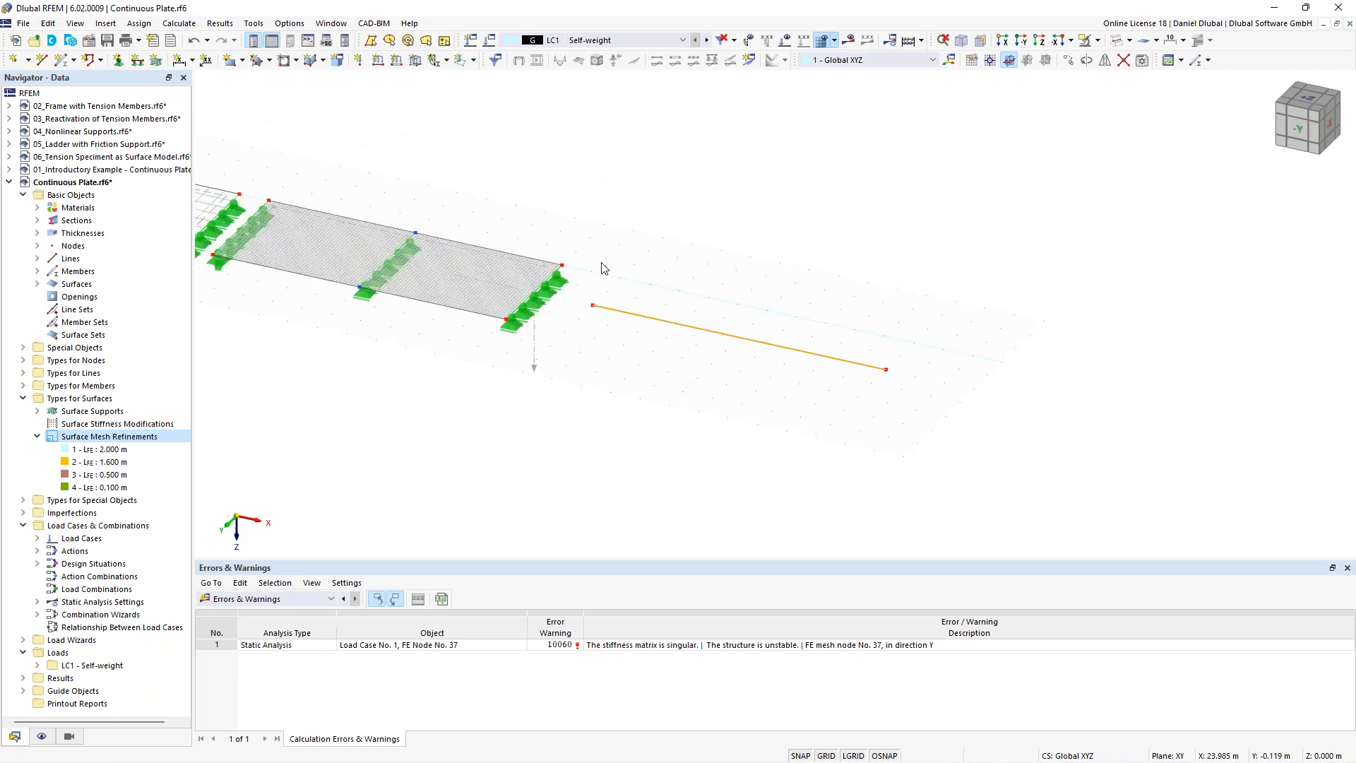
pyautogui.moveTo(643, 305); pyautogui.dragTo(699, 305, button='middle')
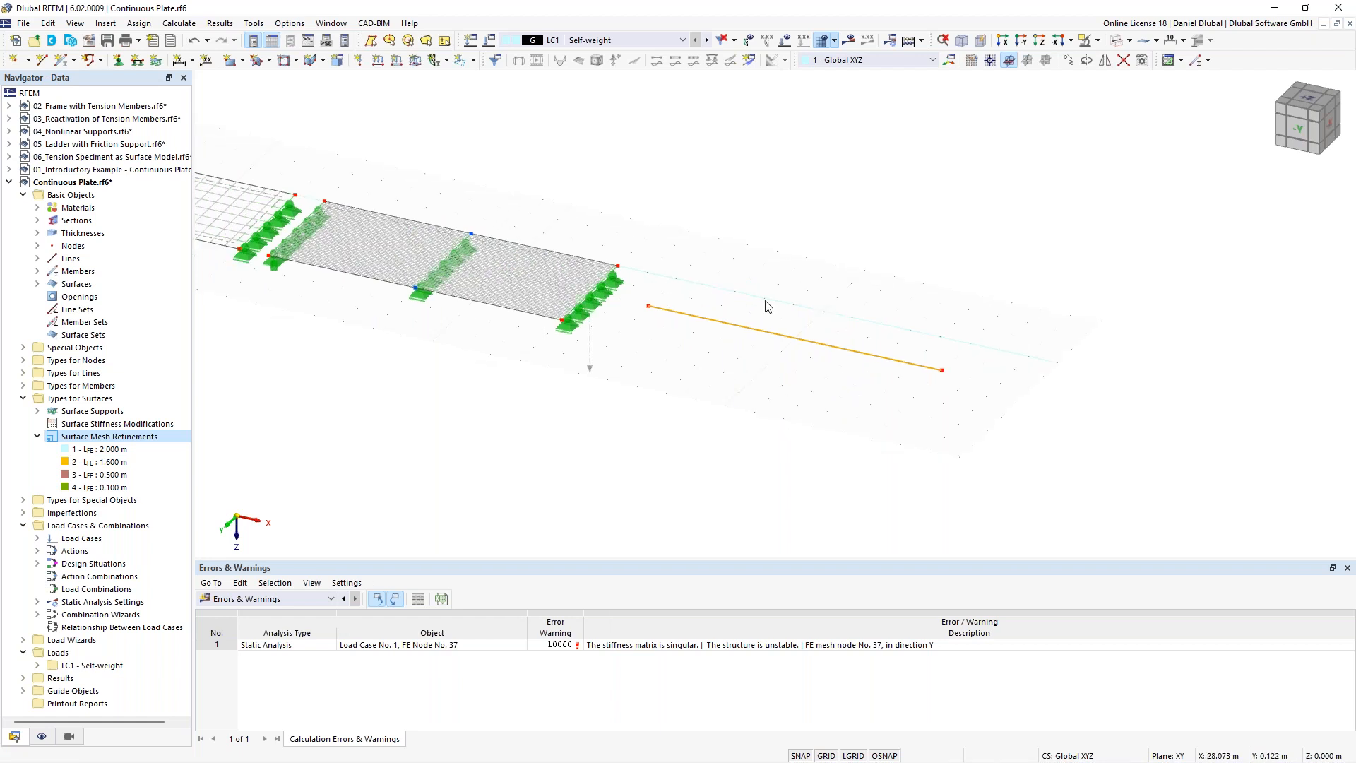
pyautogui.rightClick(793, 343)
pyautogui.moveTo(858, 384)
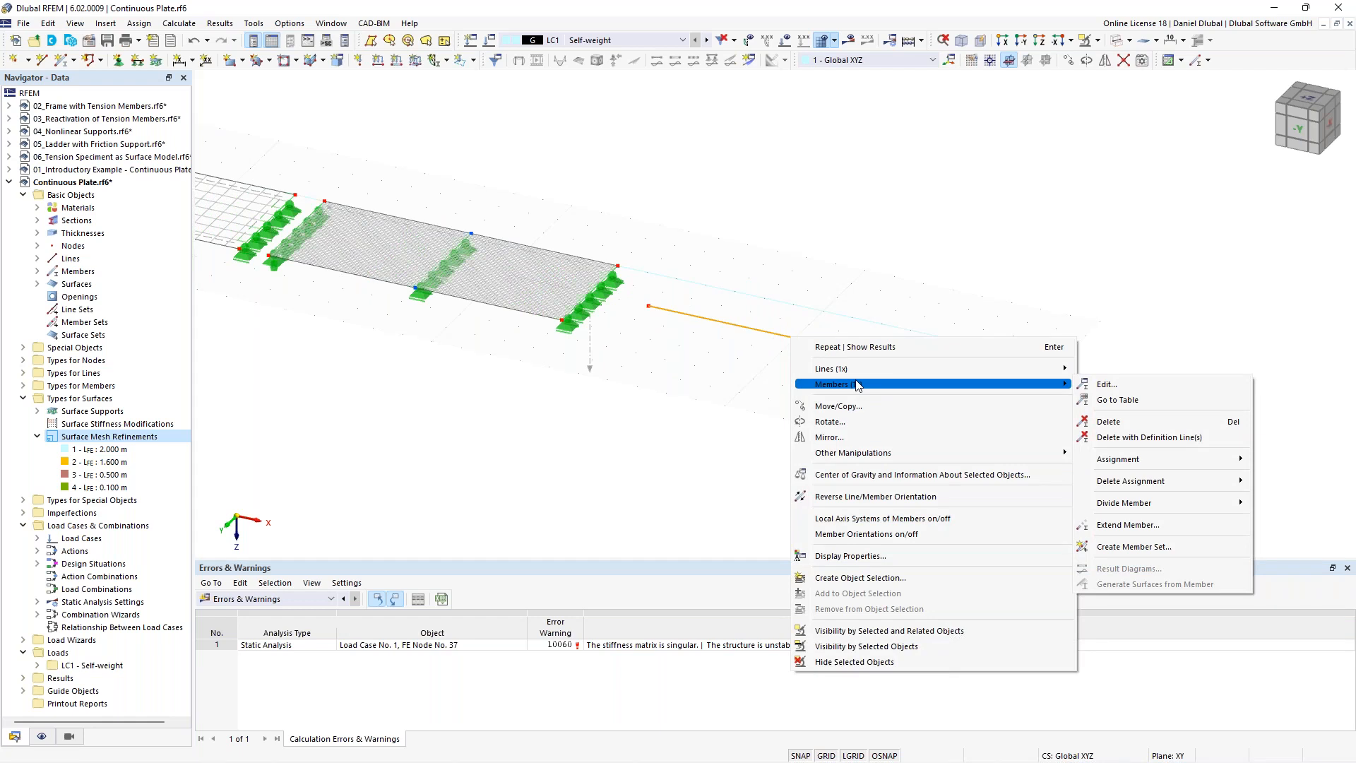
pyautogui.moveTo(1153, 507)
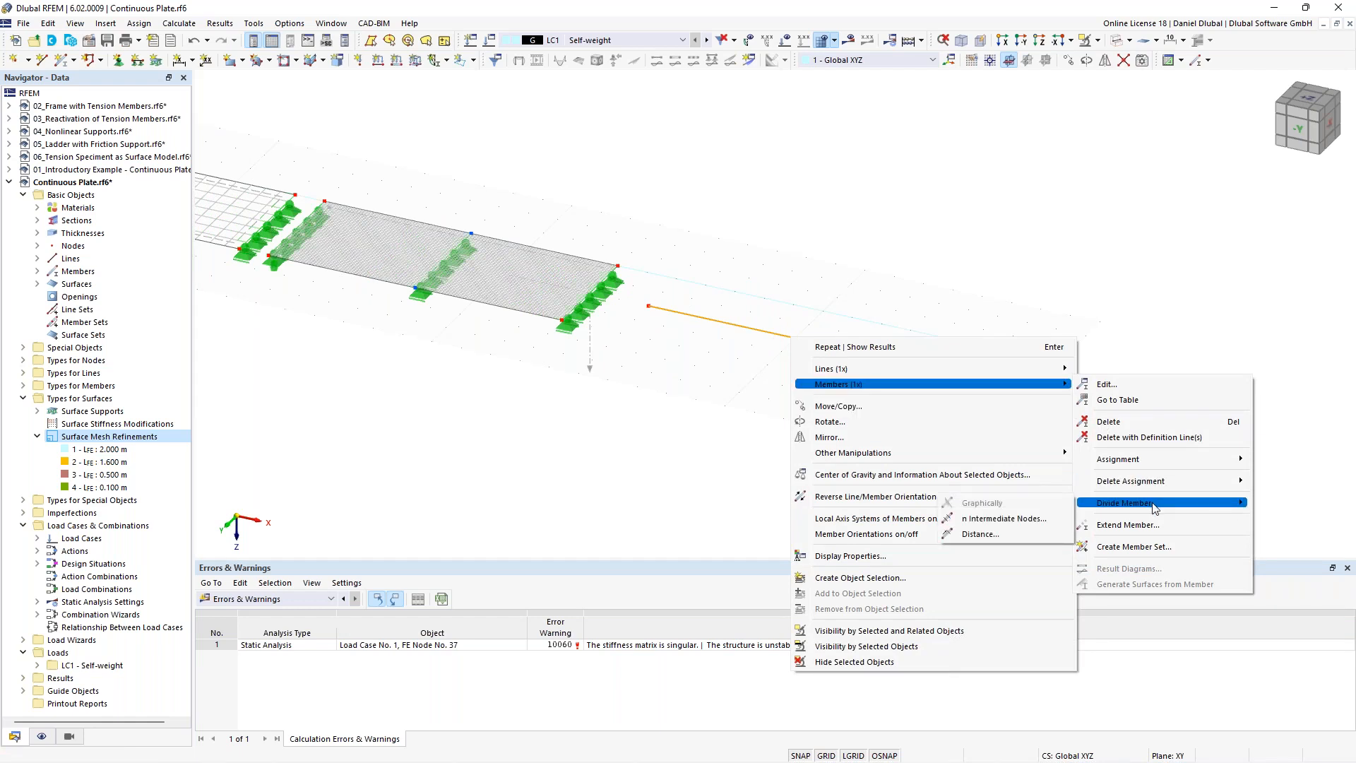
pyautogui.click(1038, 524)
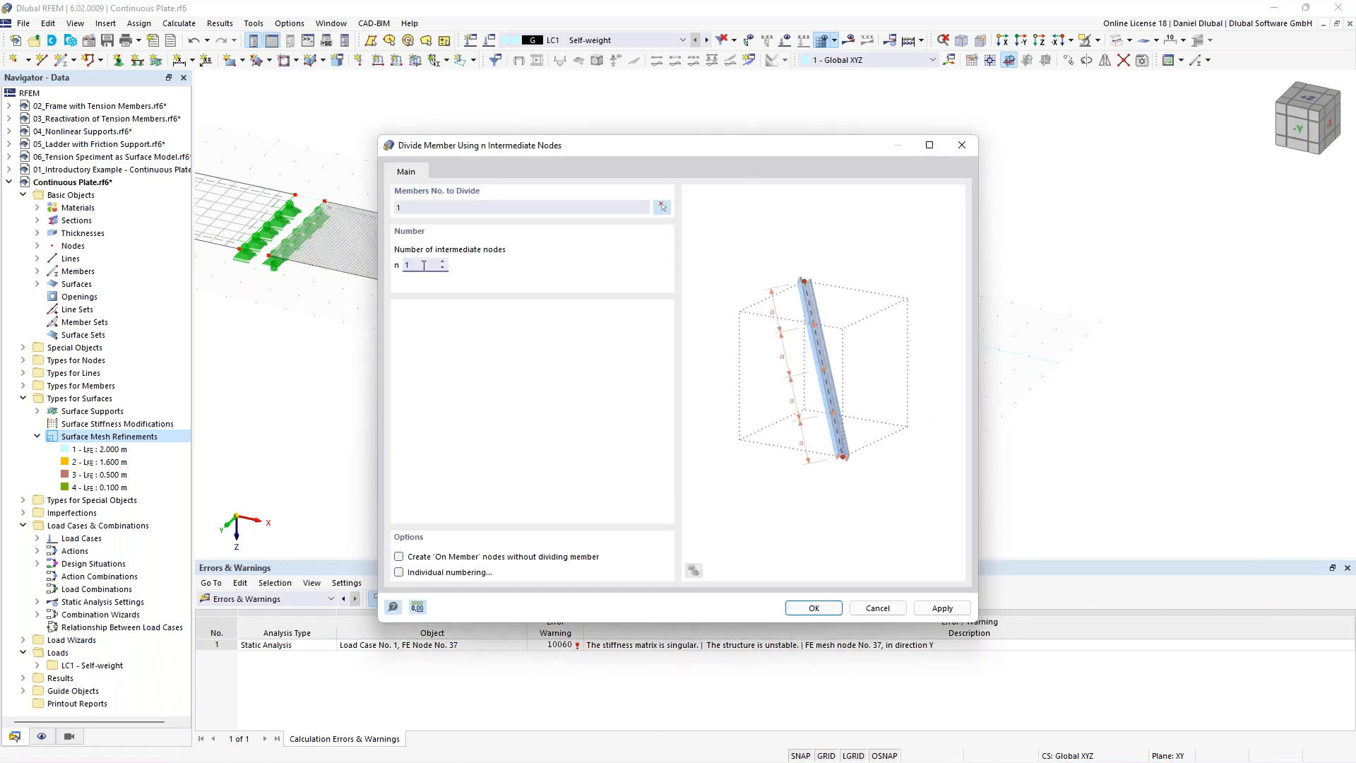
pyautogui.click(433, 558)
pyautogui.moveTo(606, 150); pyautogui.dragTo(546, 135)
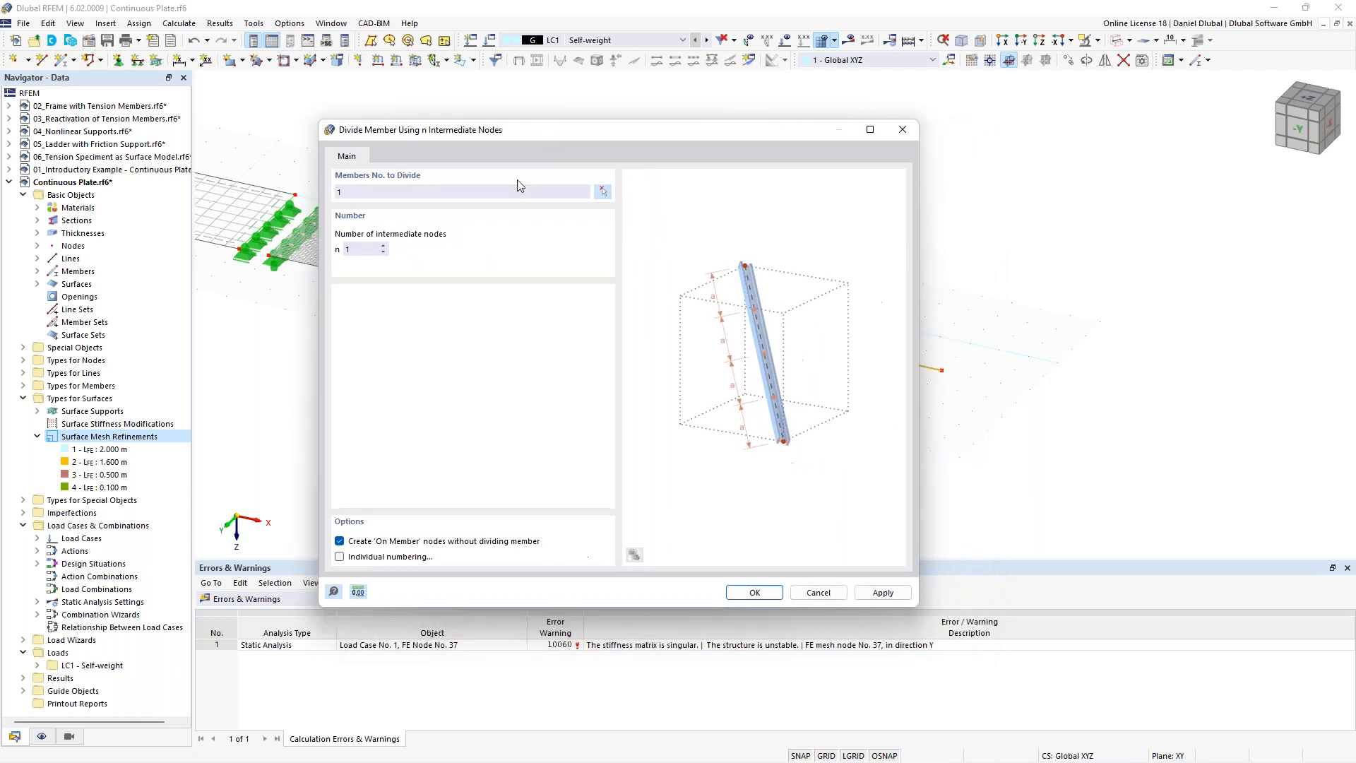
pyautogui.click(753, 594)
pyautogui.click(743, 449)
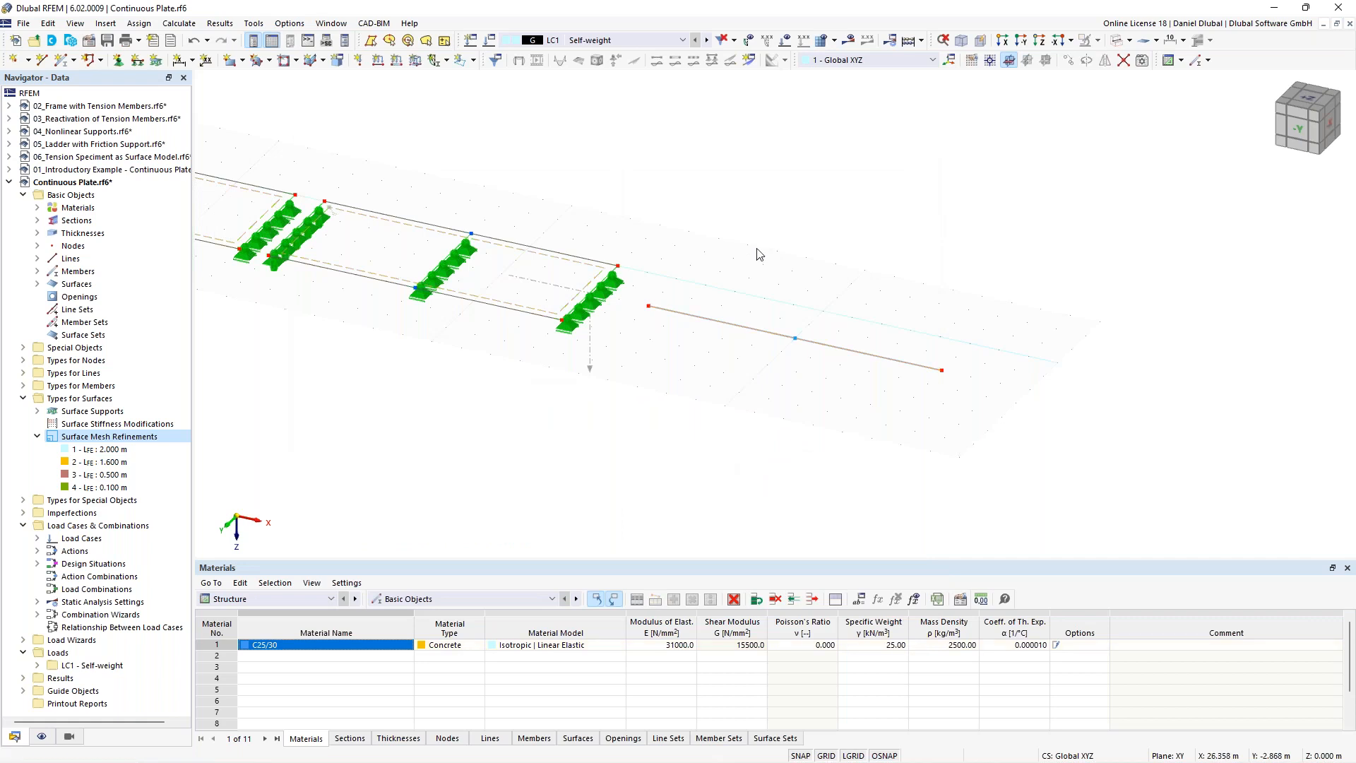
# Step: Create a nodal support type that fixes all translations and the rotations about X and Z, leaving the rotation about Y free
pyautogui.keyDown('ctrl'); pyautogui.moveTo(770, 231); pyautogui.dragTo(716, 228, button='middle'); pyautogui.keyUp('ctrl')
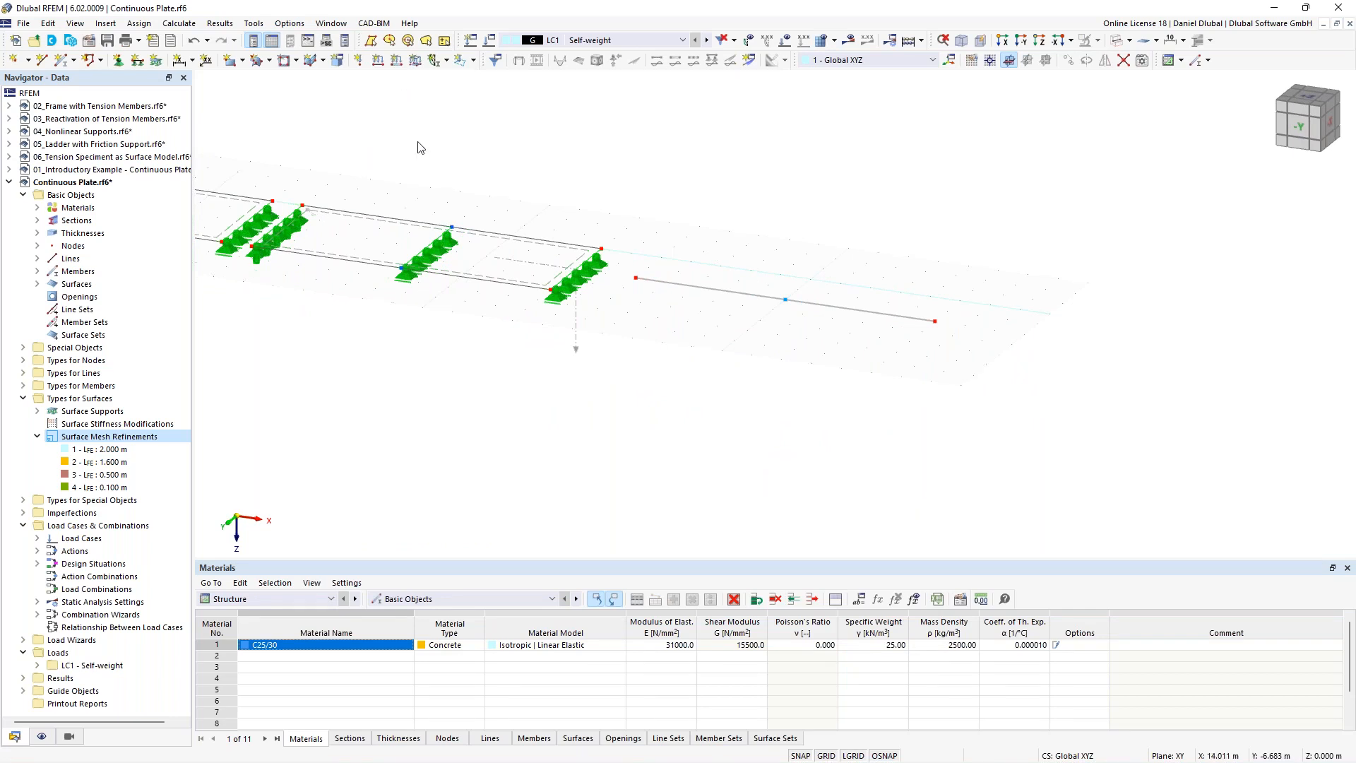
pyautogui.moveTo(417, 141); pyautogui.dragTo(496, 147, button='middle')
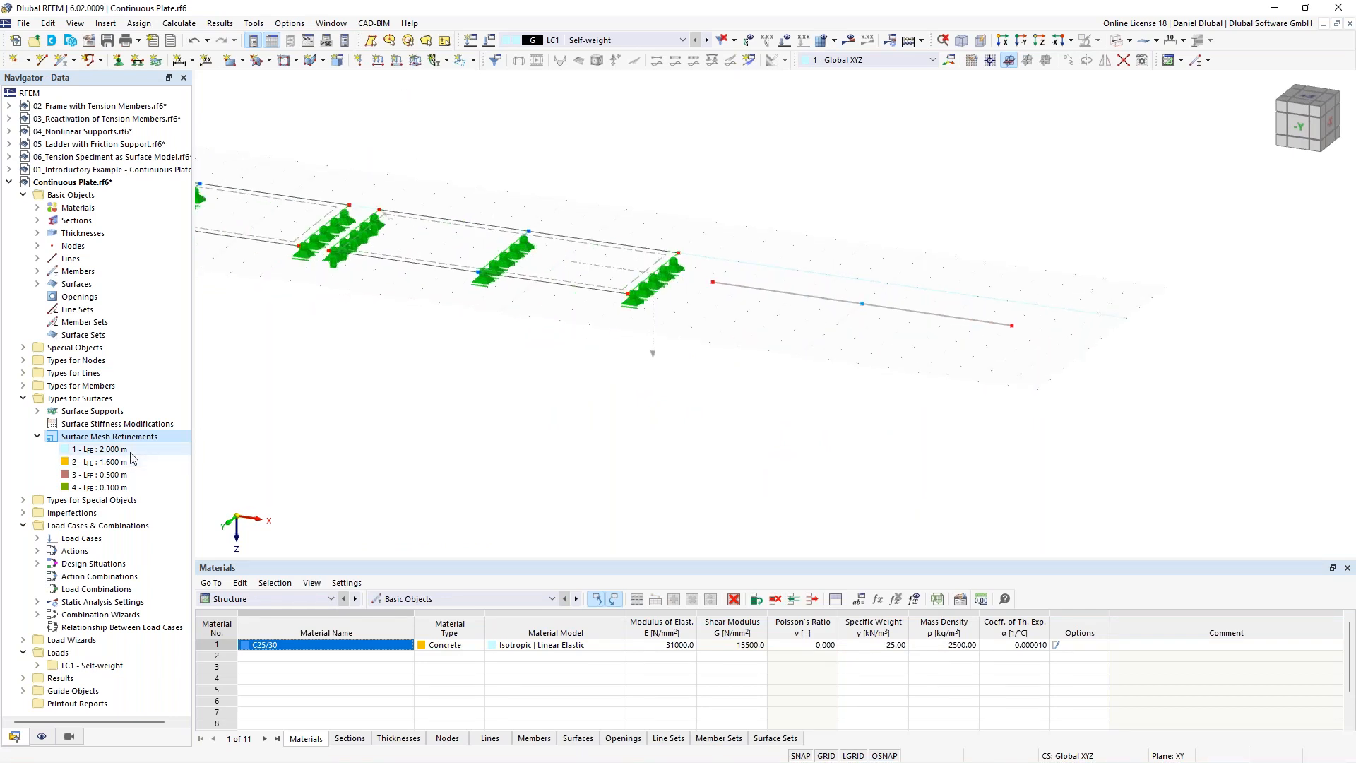
pyautogui.moveTo(645, 117); pyautogui.dragTo(594, 174, button='middle')
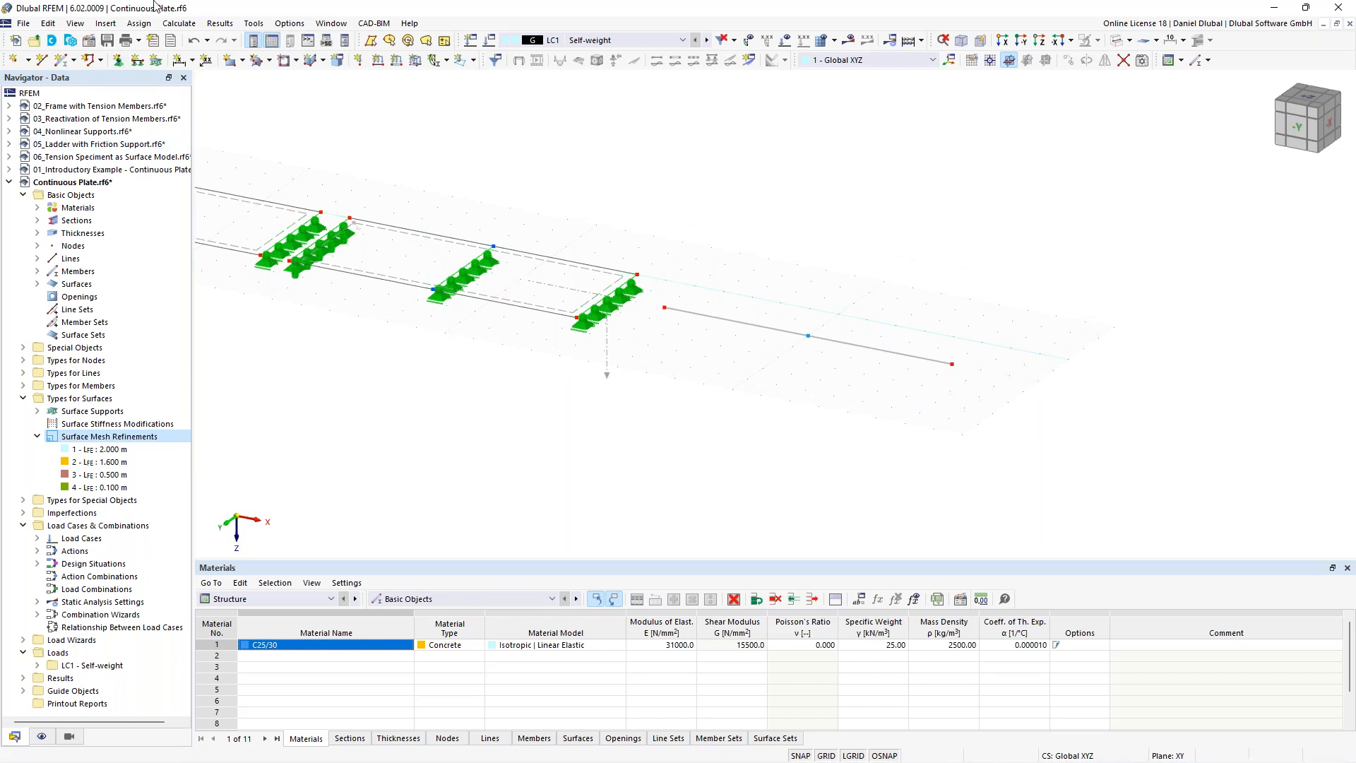
pyautogui.click(120, 65)
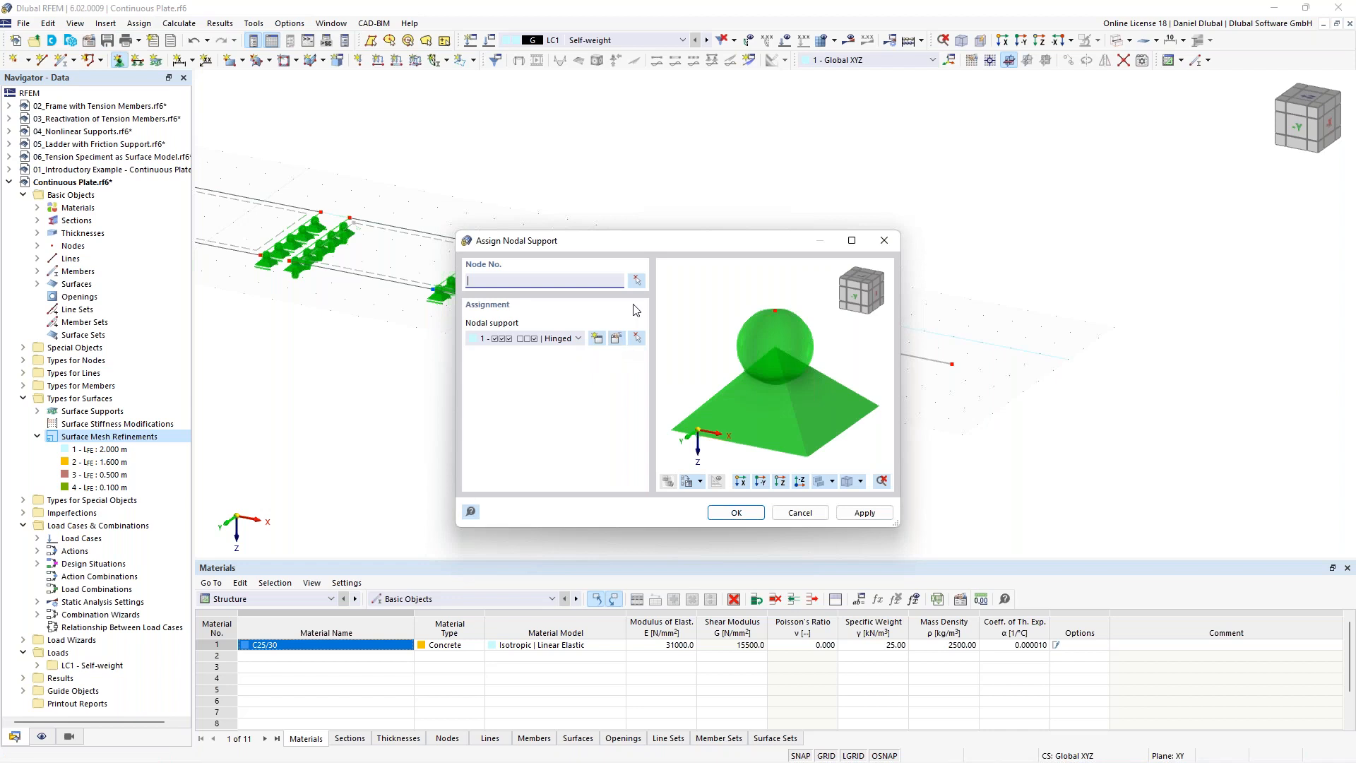
pyautogui.moveTo(671, 245); pyautogui.dragTo(390, 182)
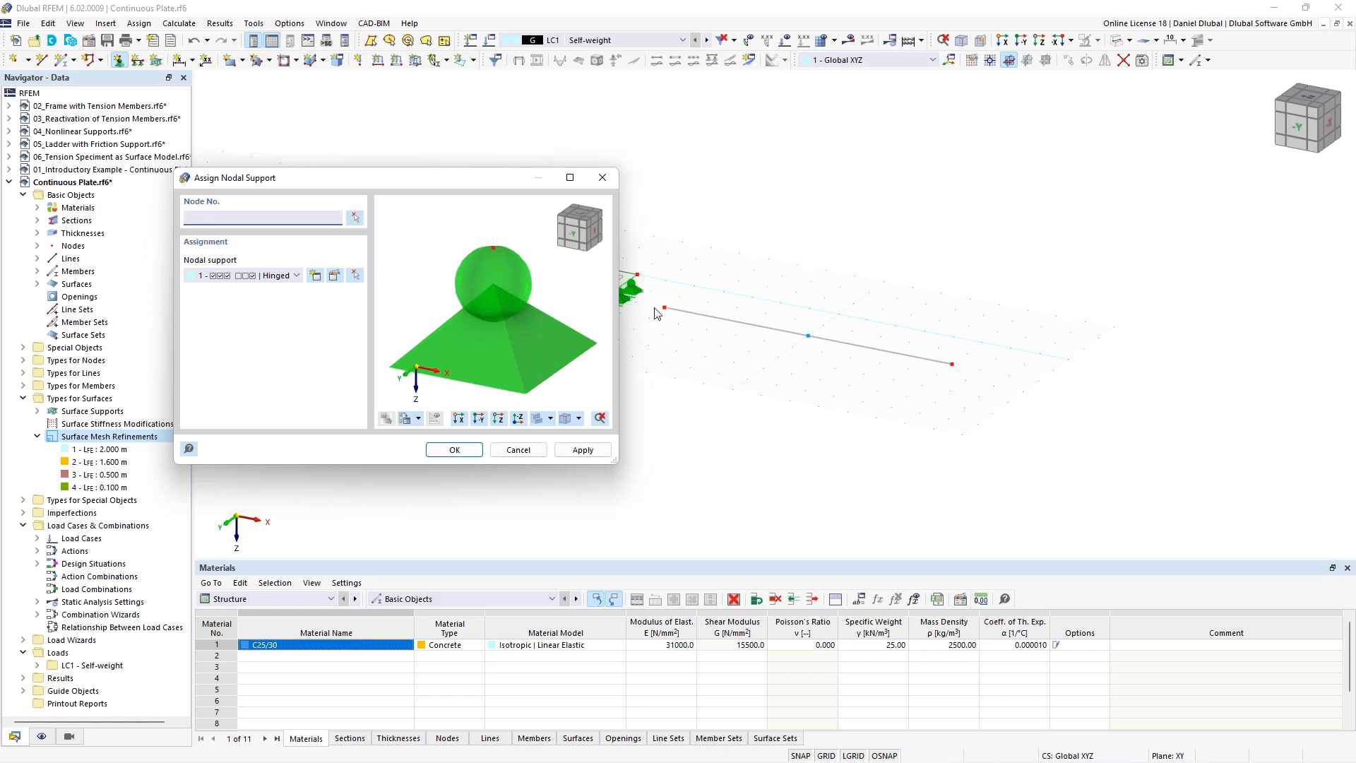
pyautogui.click(316, 275)
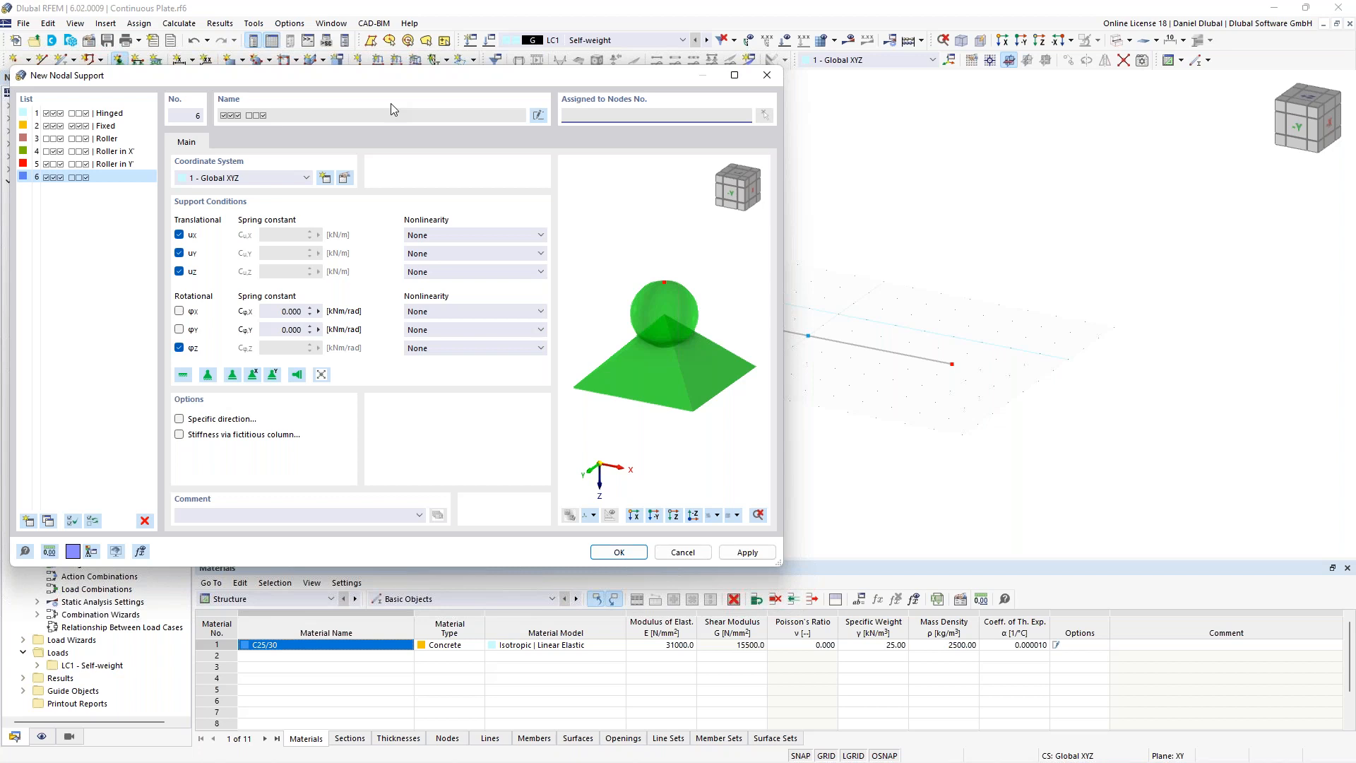
pyautogui.click(180, 311)
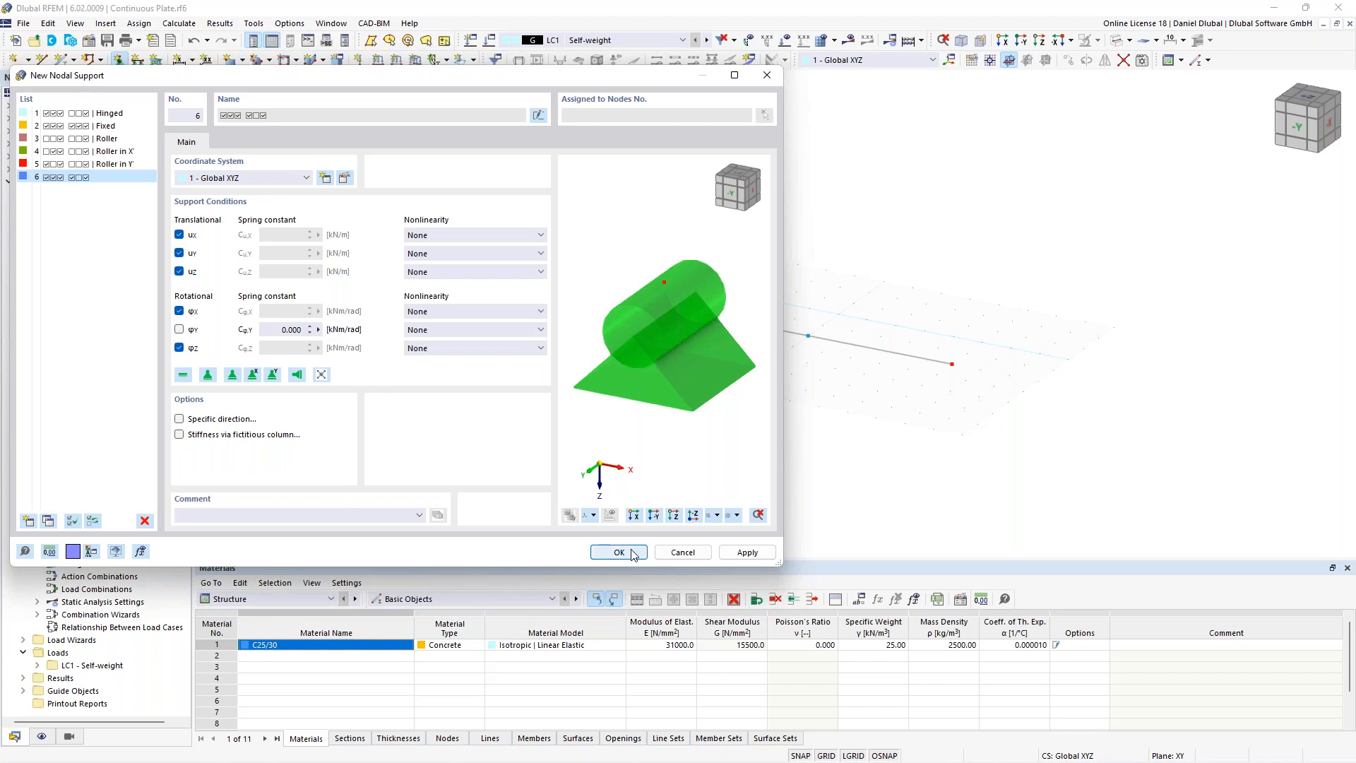
pyautogui.click(746, 553)
pyautogui.moveTo(641, 82); pyautogui.dragTo(827, 132)
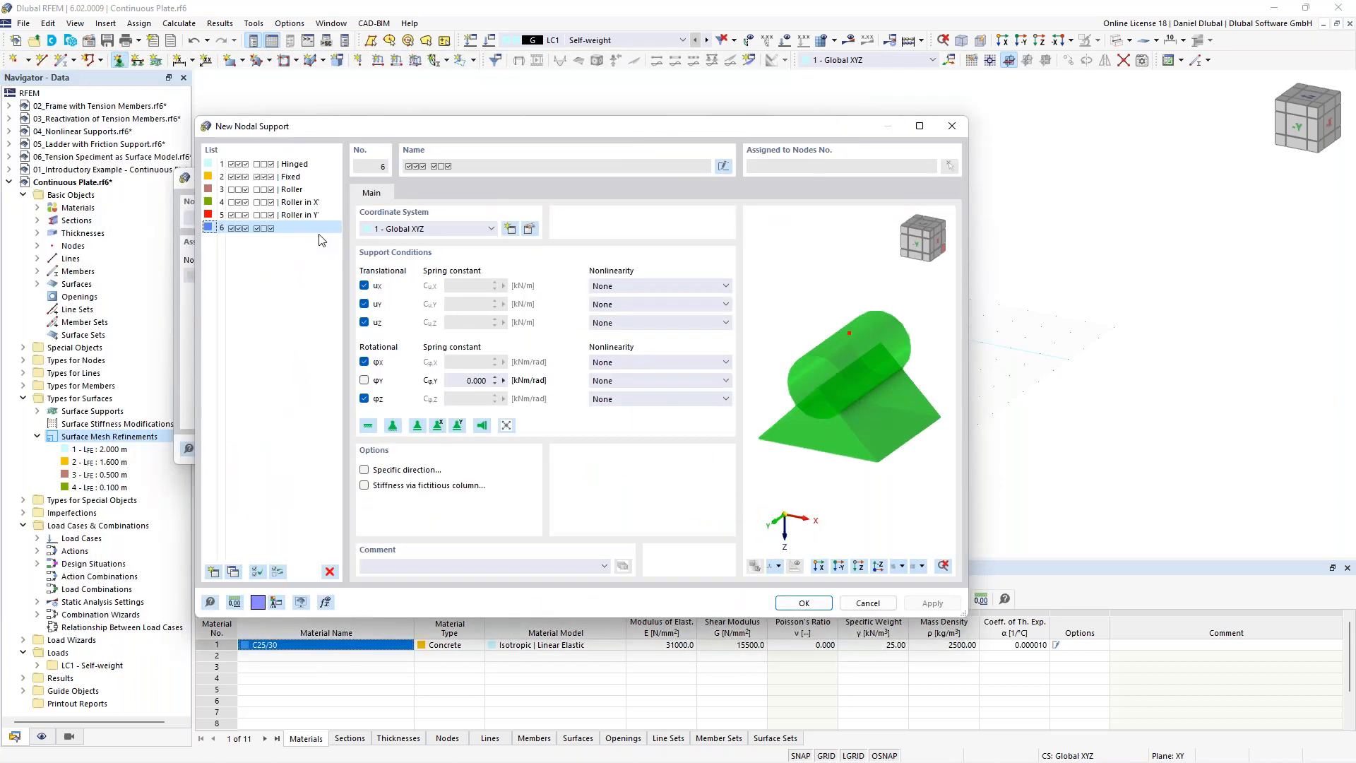
pyautogui.click(817, 606)
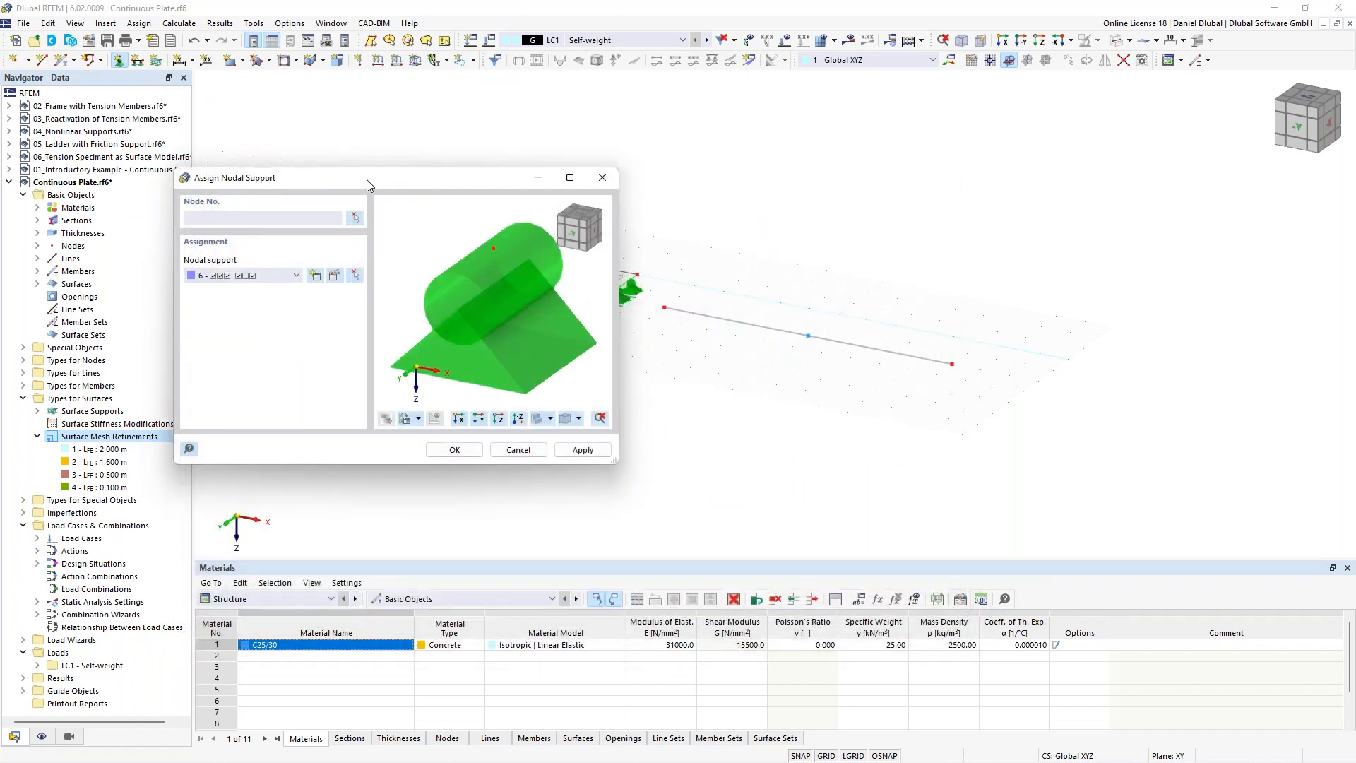
# Step: Assign the new nodal support type 6 to the beam's start node, next to the finest-meshed plate
pyautogui.moveTo(367, 179); pyautogui.dragTo(383, 308)
pyautogui.click(370, 344)
pyautogui.click(664, 307)
pyautogui.click(212, 216)
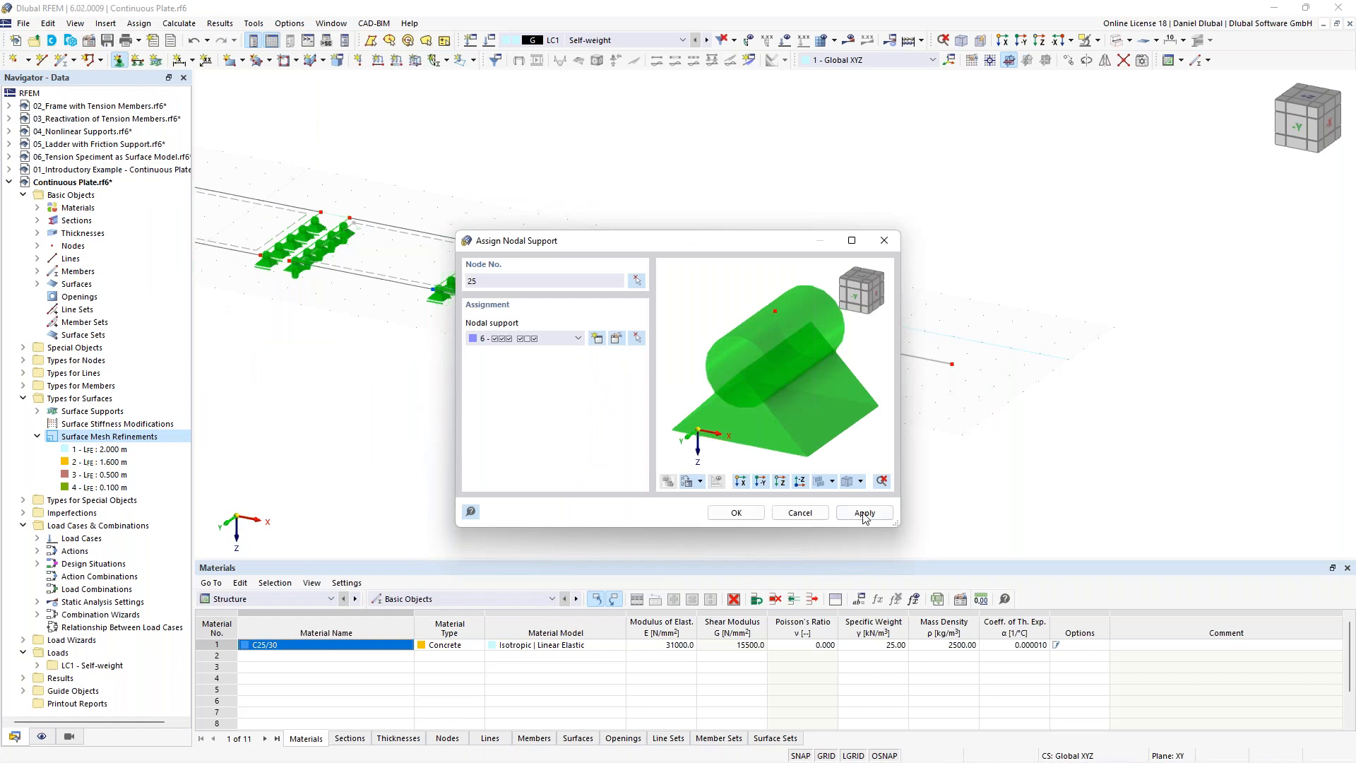
pyautogui.click(864, 512)
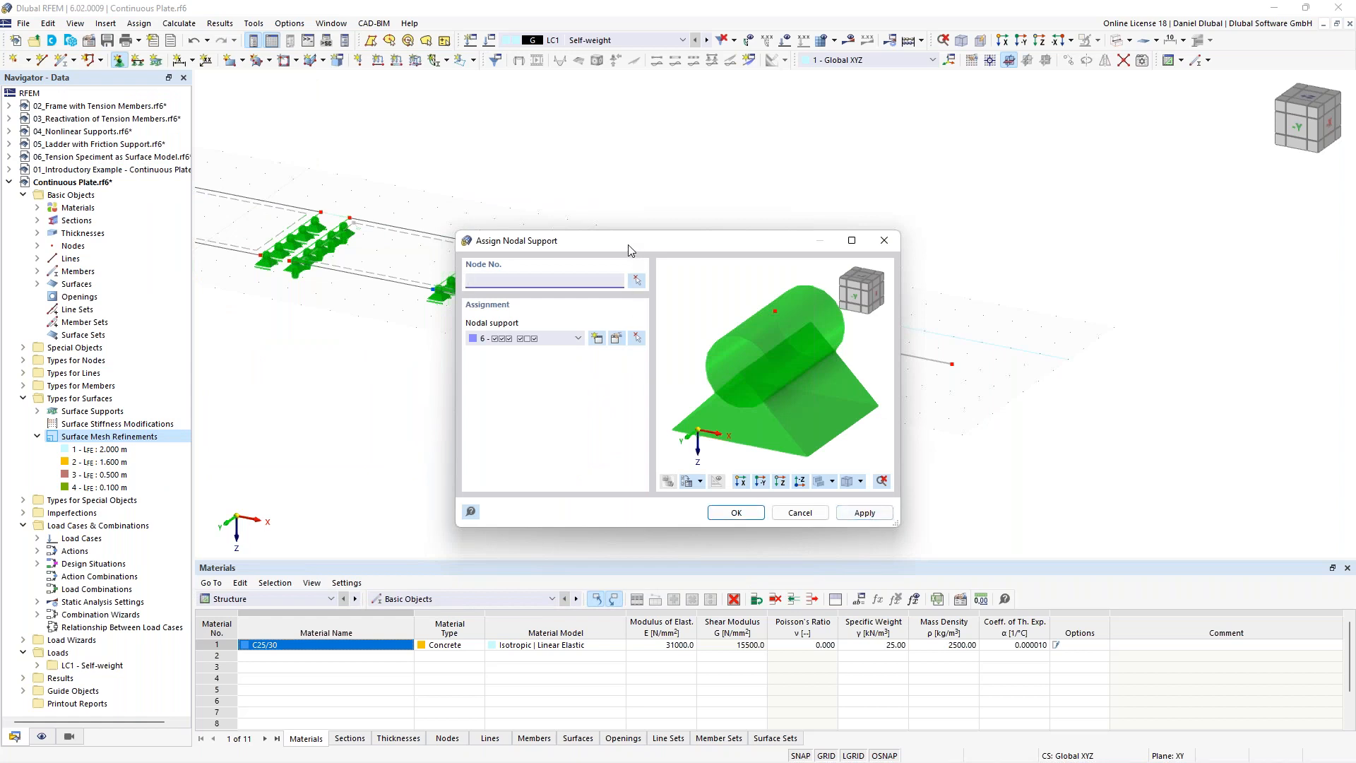
# Step: Assign the Roller in X' nodal support to the beam's intermediate node and far end node
pyautogui.moveTo(631, 245); pyautogui.dragTo(464, 239)
pyautogui.click(399, 337)
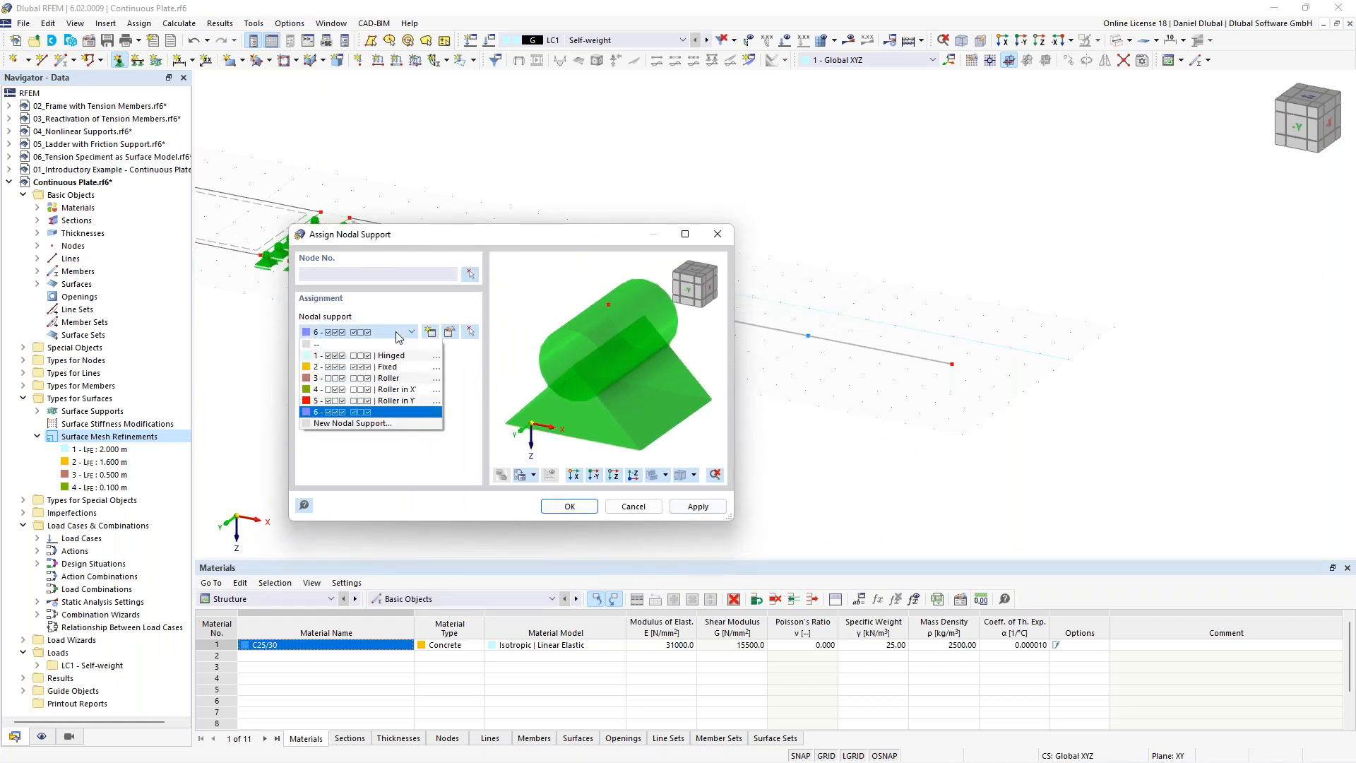
pyautogui.click(415, 390)
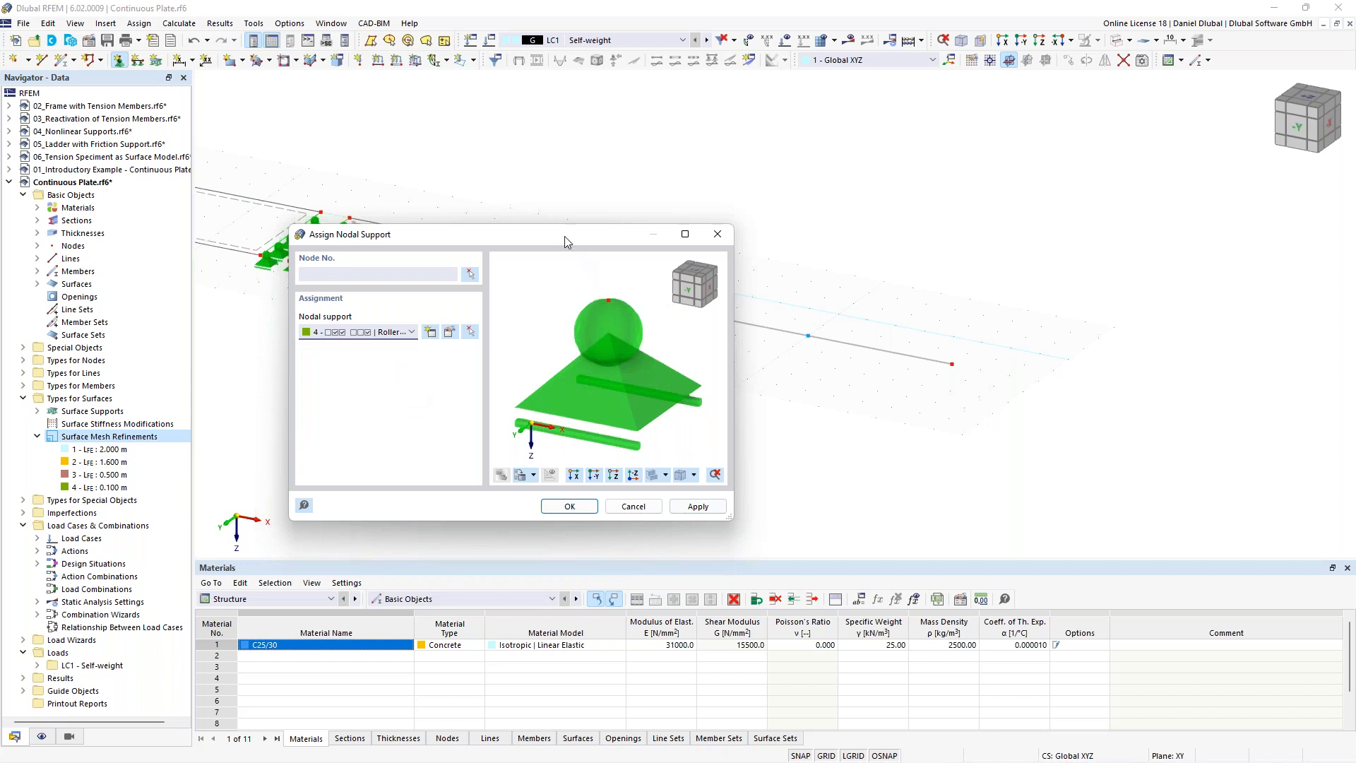
pyautogui.moveTo(453, 234); pyautogui.dragTo(350, 211)
pyautogui.click(366, 251)
pyautogui.moveTo(785, 298); pyautogui.dragTo(996, 422)
pyautogui.click(211, 216)
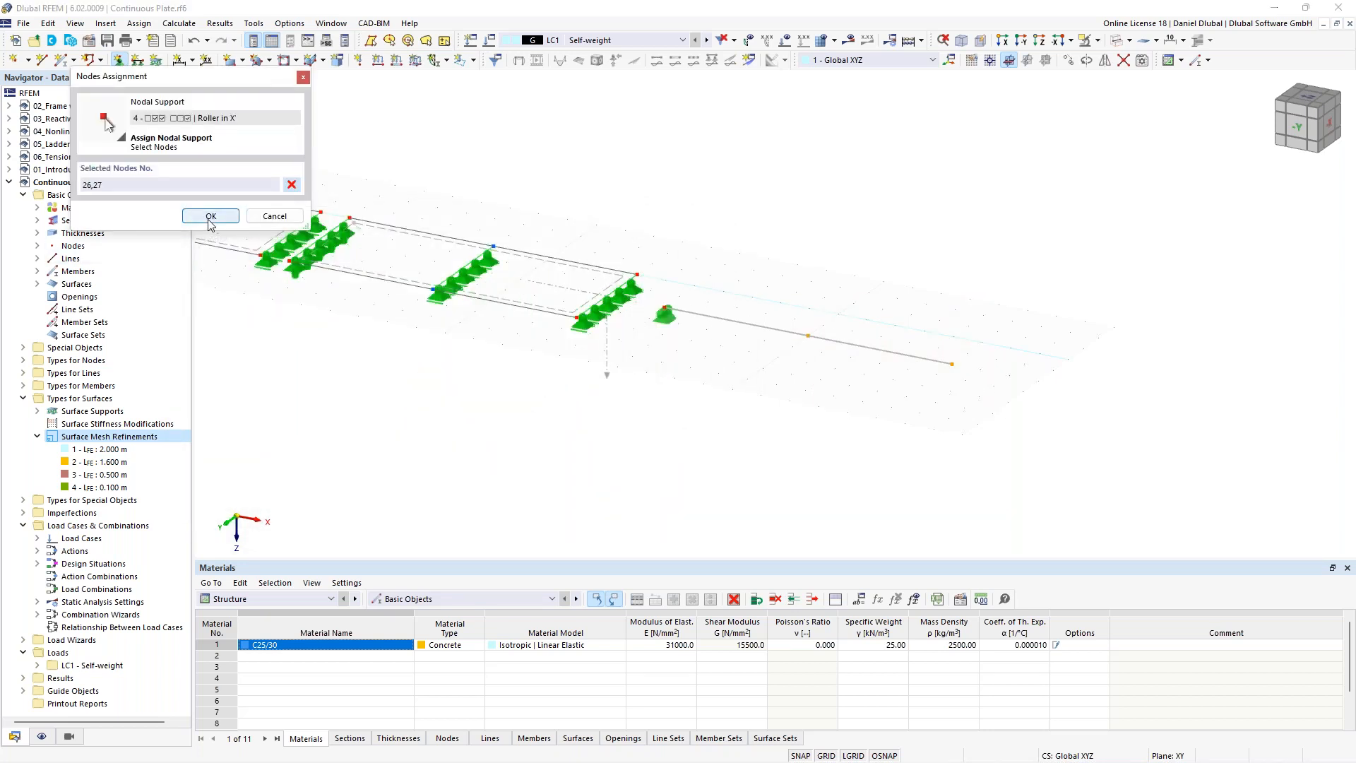
pyautogui.click(735, 513)
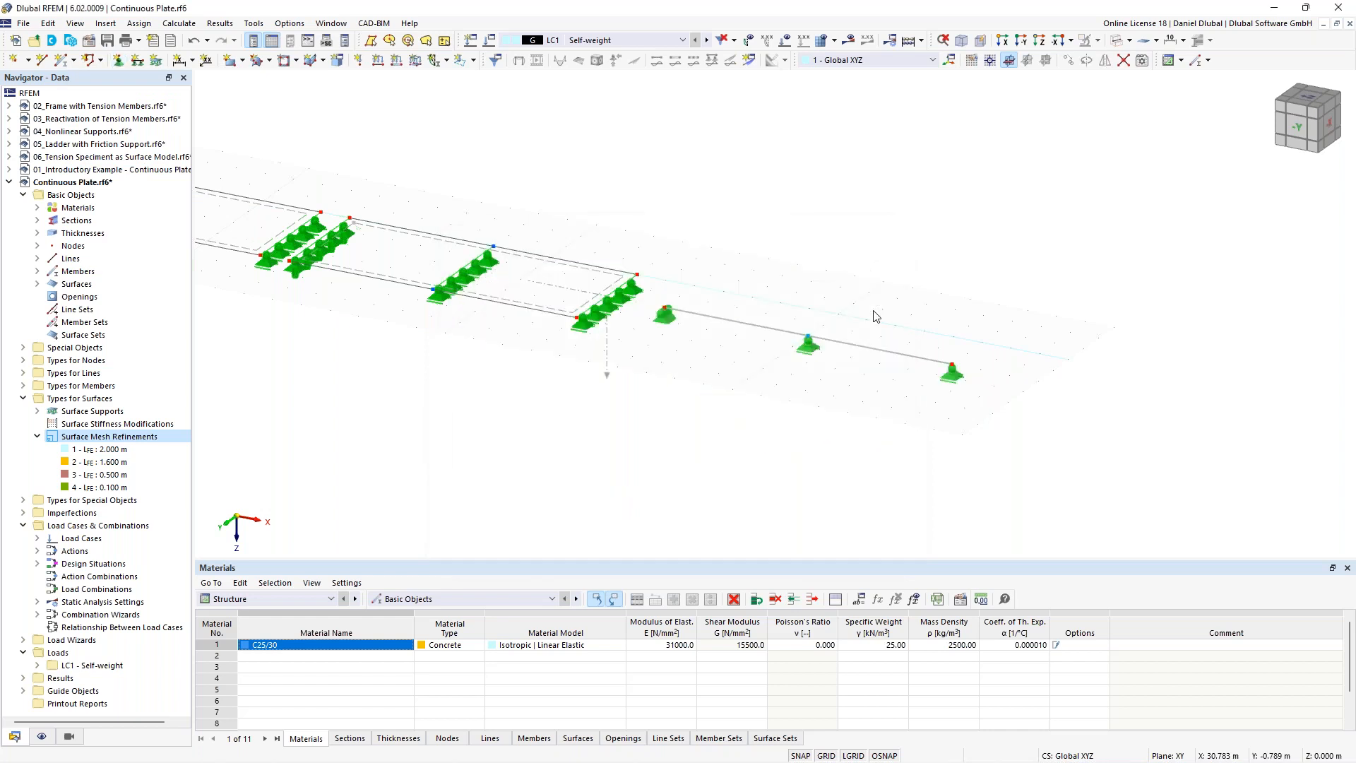
# Step: Switch the model display from wireframe to solid rendering of the plates and beam
pyautogui.scroll(-2, 820, 290)
pyautogui.moveTo(754, 243); pyautogui.dragTo(737, 274, button='middle')
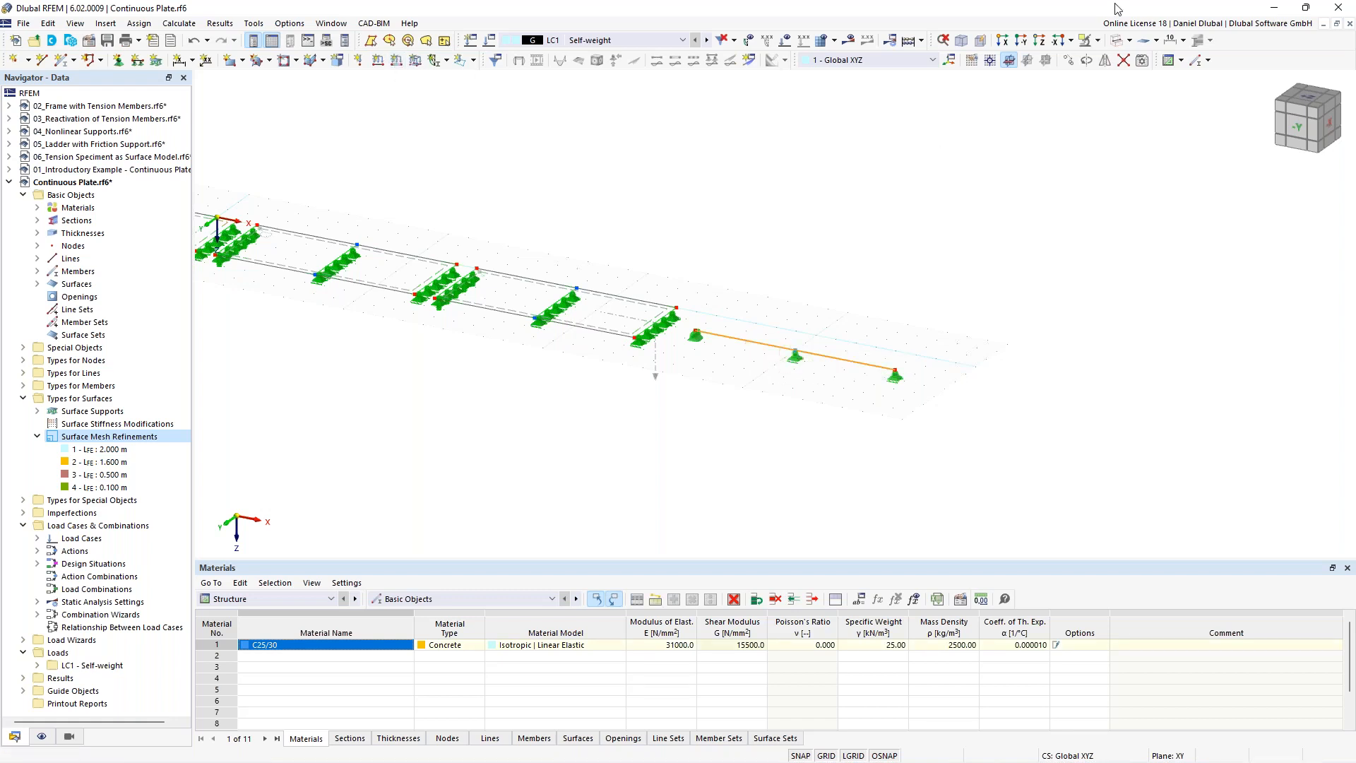
pyautogui.click(1123, 43)
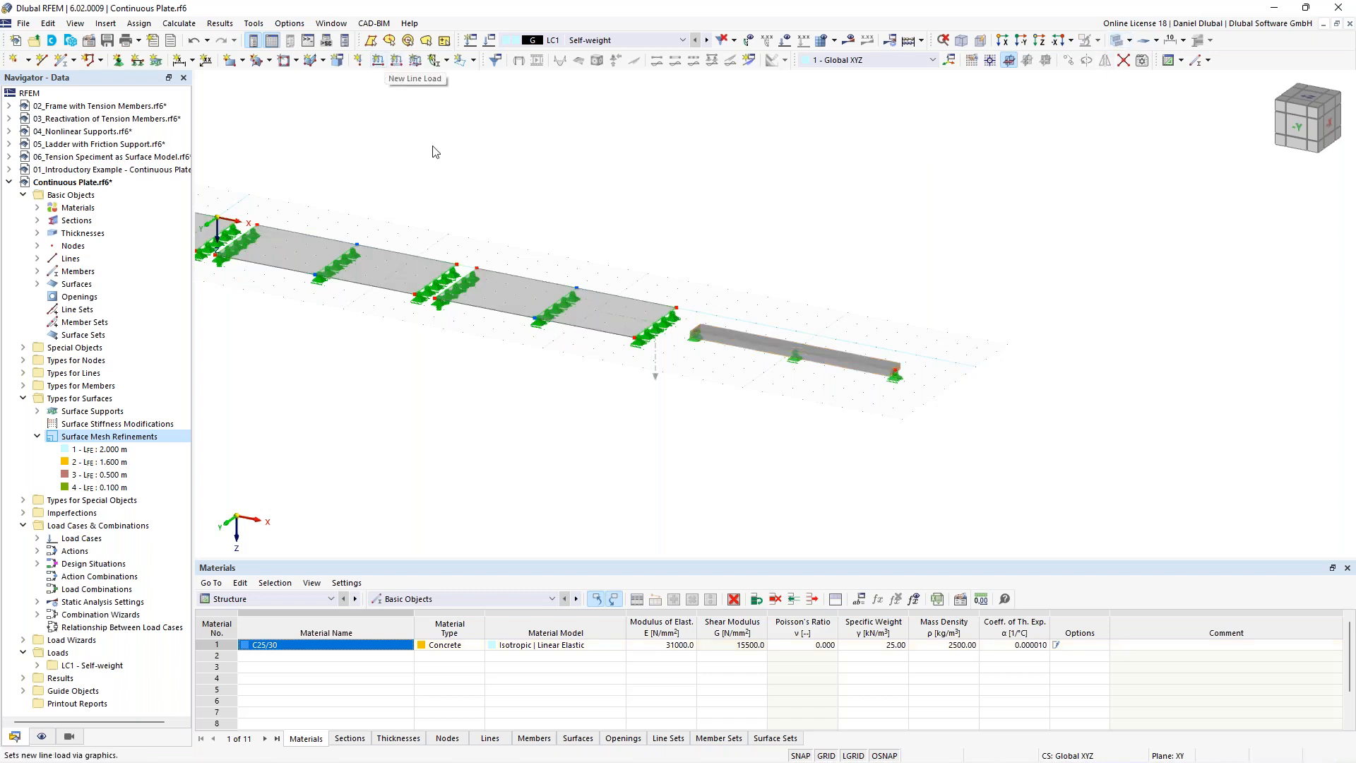
# Step: Apply a uniform member load of 10 kN/m in global Z to the beam in LC1 - Self-weight
pyautogui.scroll(3, 530, 233)
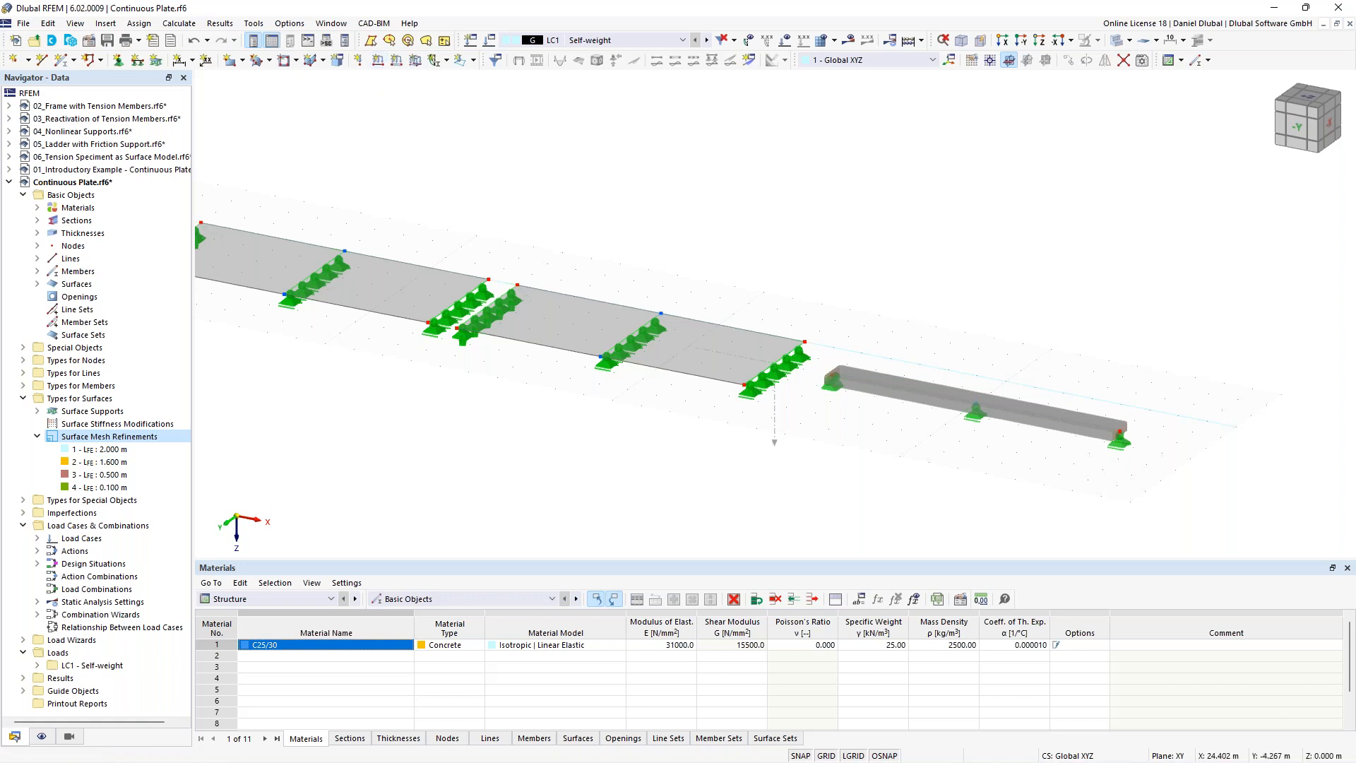
pyautogui.moveTo(914, 306); pyautogui.dragTo(771, 270, button='middle')
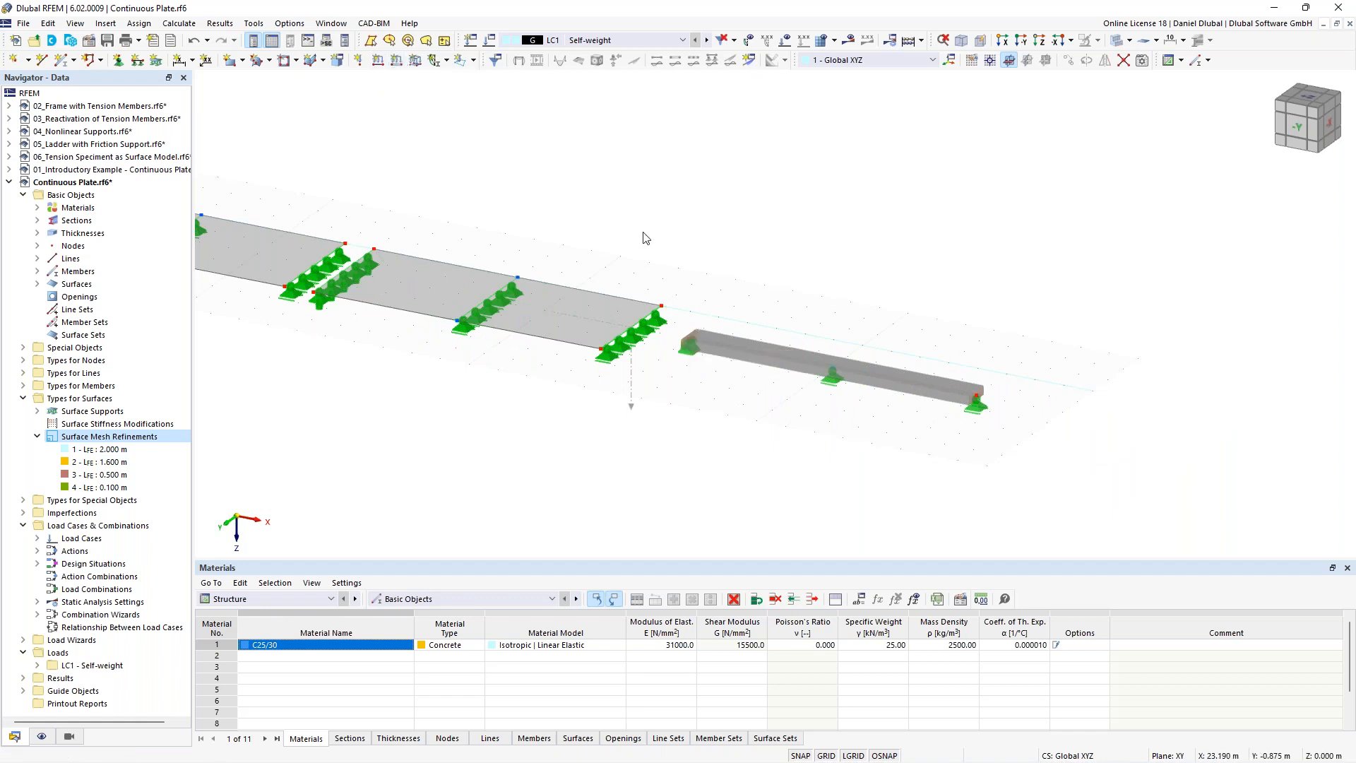
pyautogui.scroll(-1, 624, 225)
pyautogui.moveTo(356, 155); pyautogui.dragTo(373, 154, button='middle')
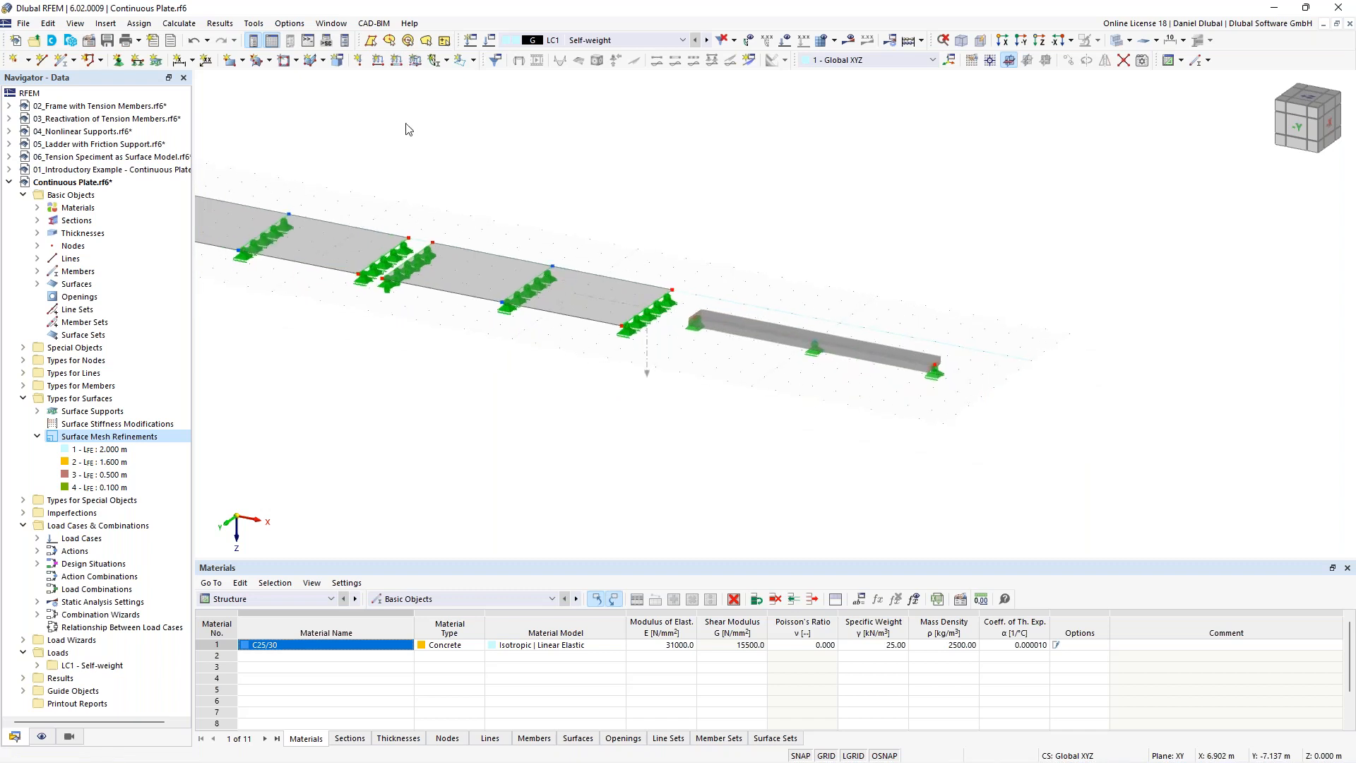
pyautogui.click(398, 62)
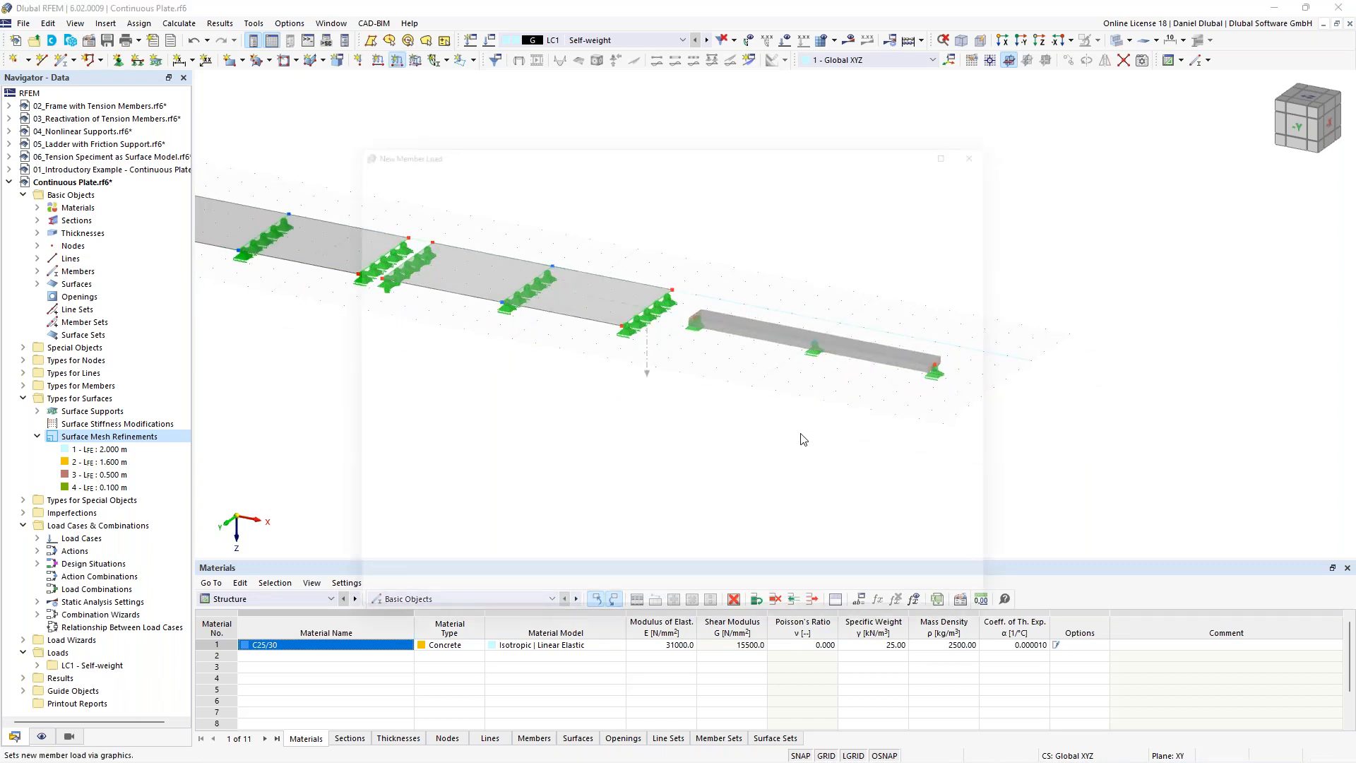
pyautogui.click(564, 250)
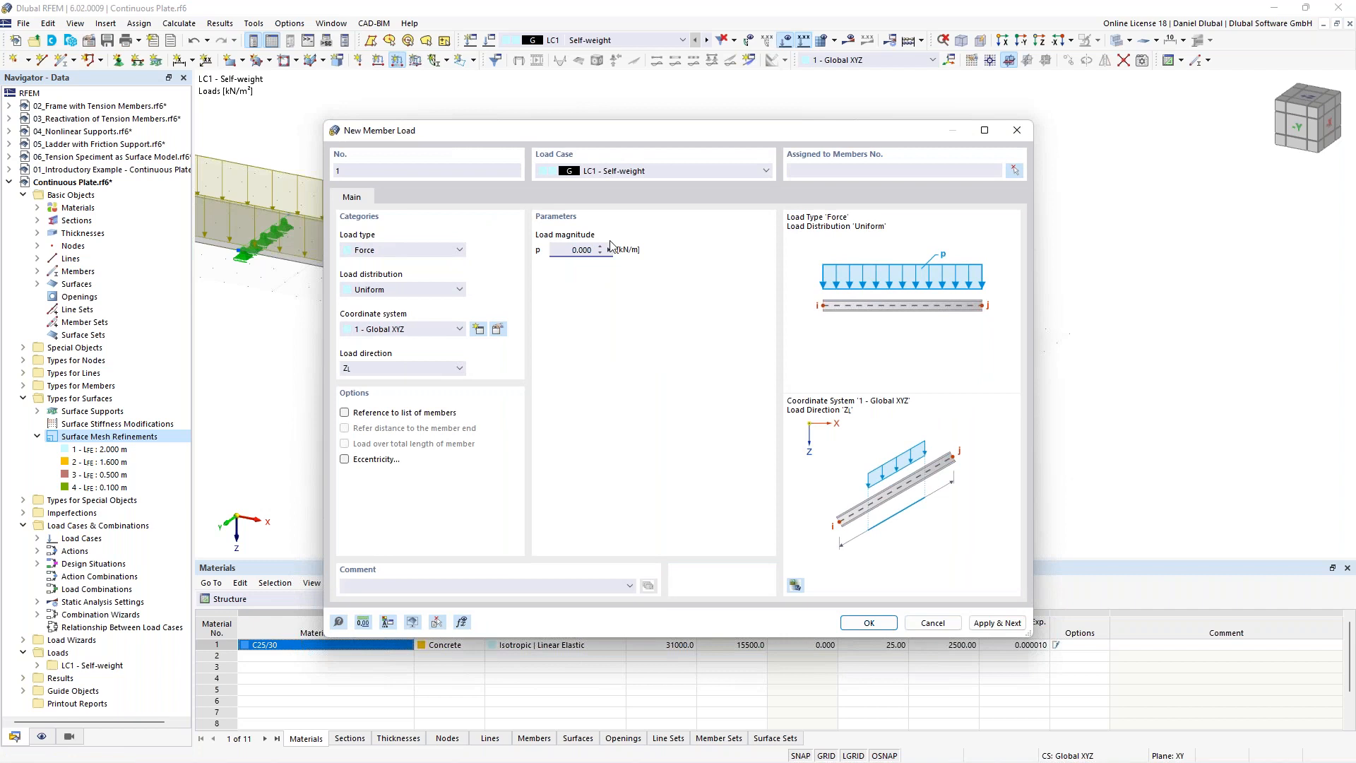
pyautogui.hotkey('ctrl', 'a')
pyautogui.write('10')
pyautogui.click(869, 623)
pyautogui.click(801, 334)
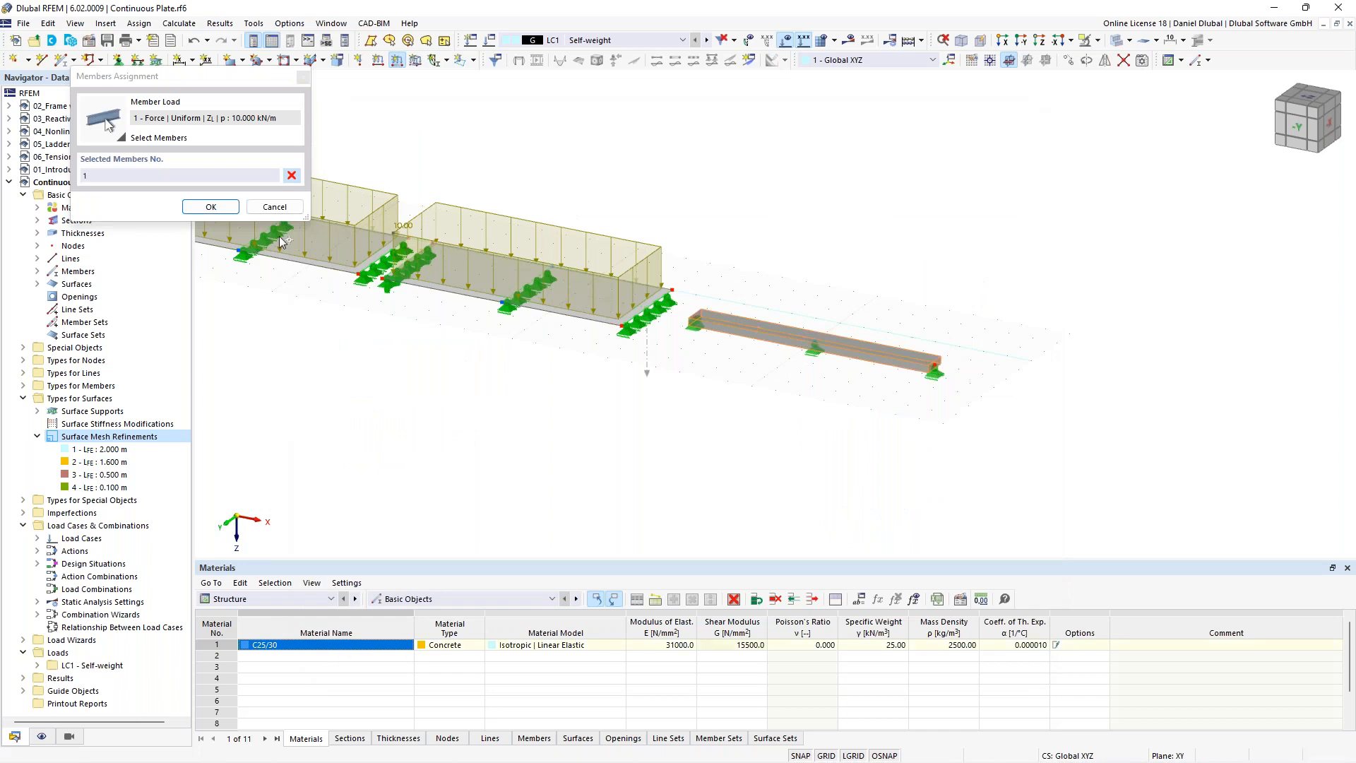
pyautogui.click(211, 206)
# Step: Start the calculation of load case LC1 - Self-weight for the four plates and the supported beam
pyautogui.moveTo(452, 384); pyautogui.dragTo(728, 397, button='middle')
pyautogui.moveTo(781, 243); pyautogui.dragTo(654, 223, button='middle')
pyautogui.click(849, 39)
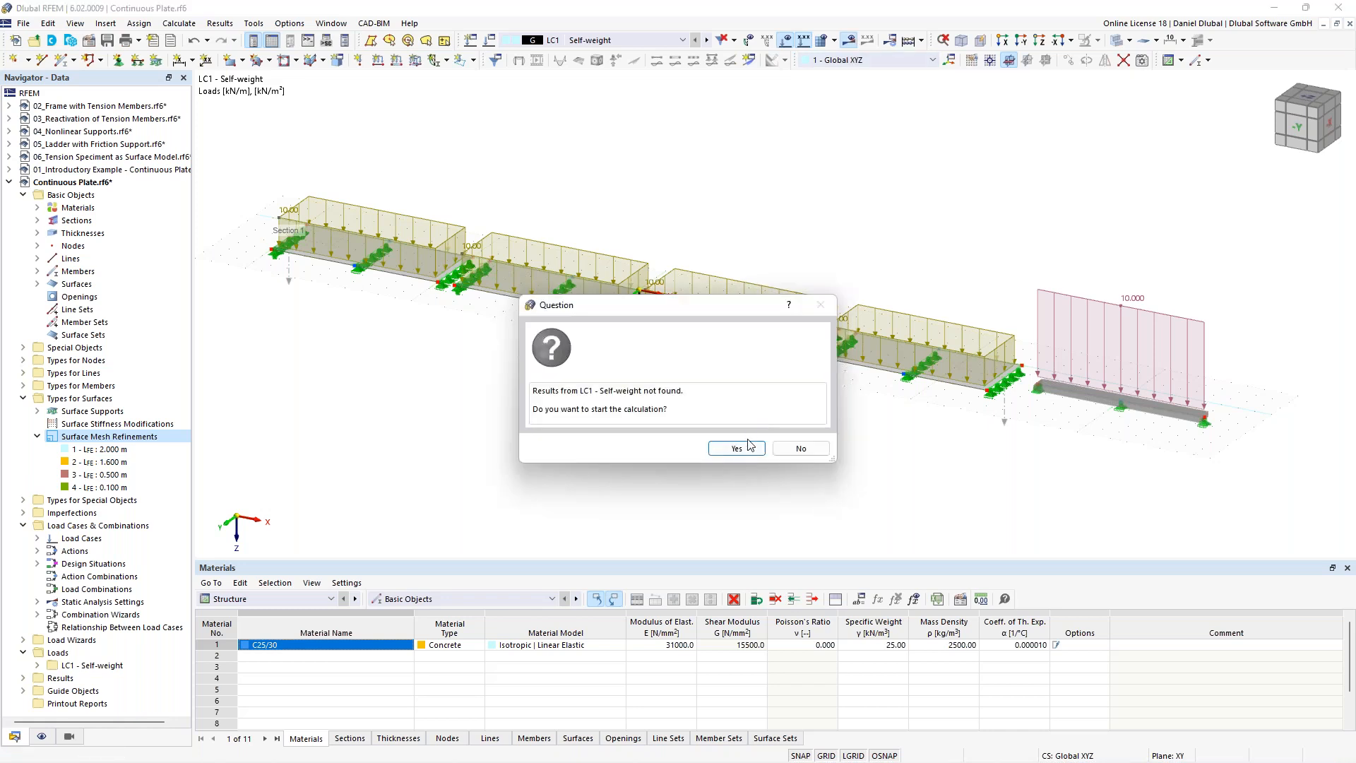
pyautogui.click(743, 448)
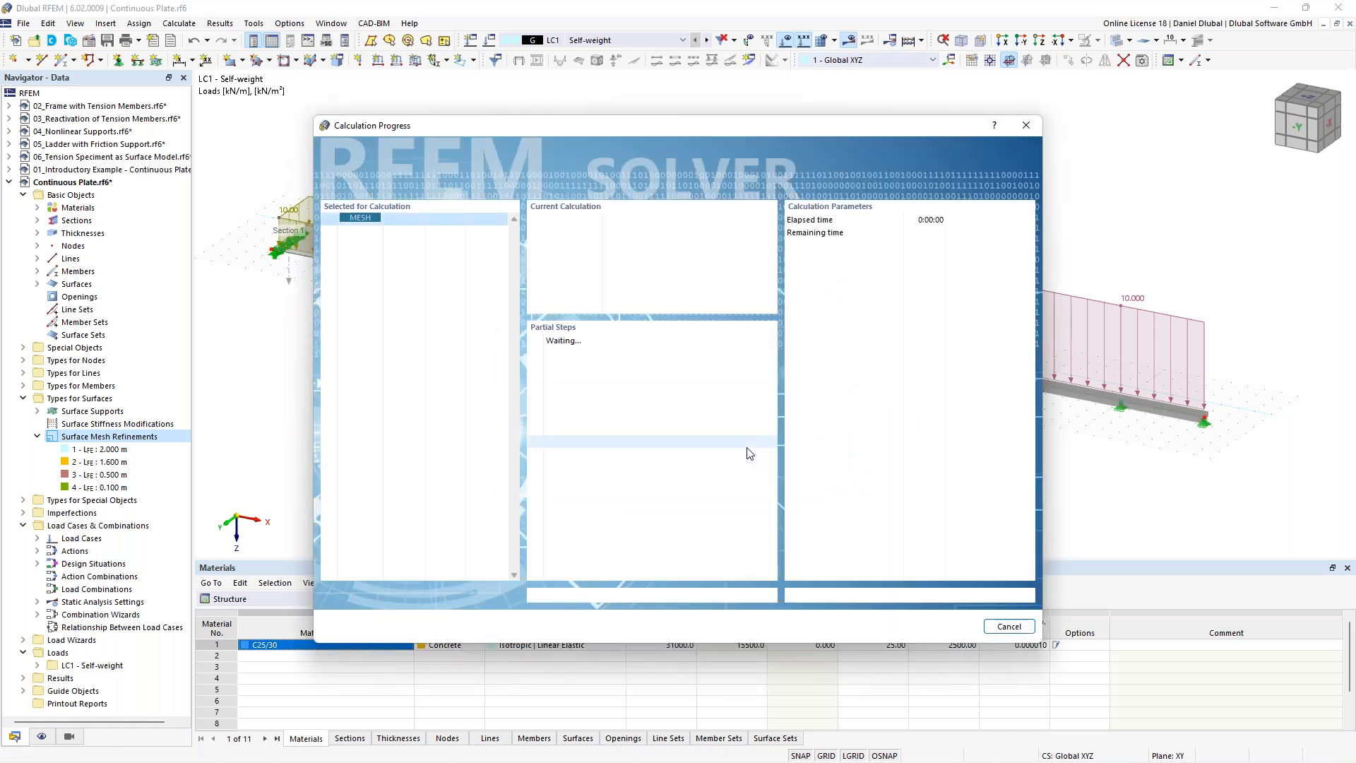
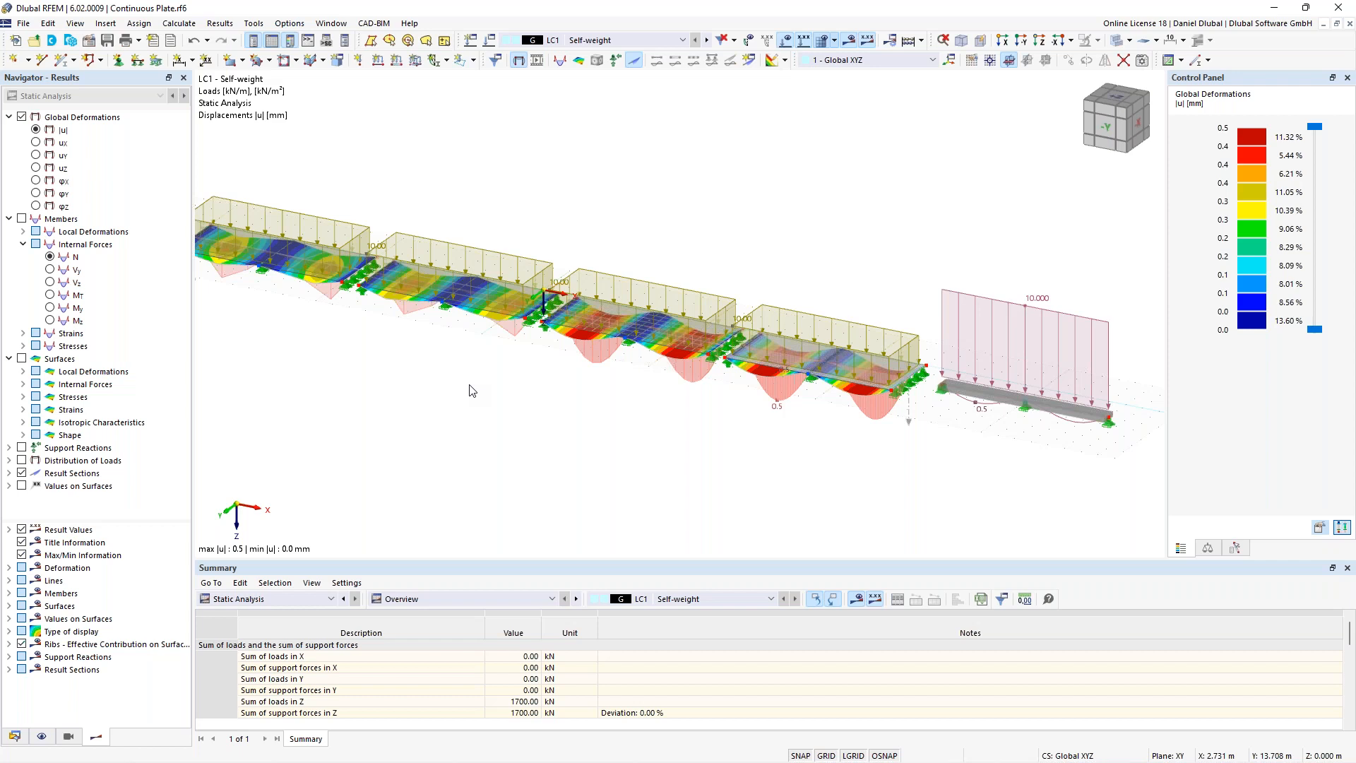
# Step: Turn off the result section diagrams in the global deformation display
pyautogui.moveTo(537, 221); pyautogui.dragTo(672, 206, button='middle')
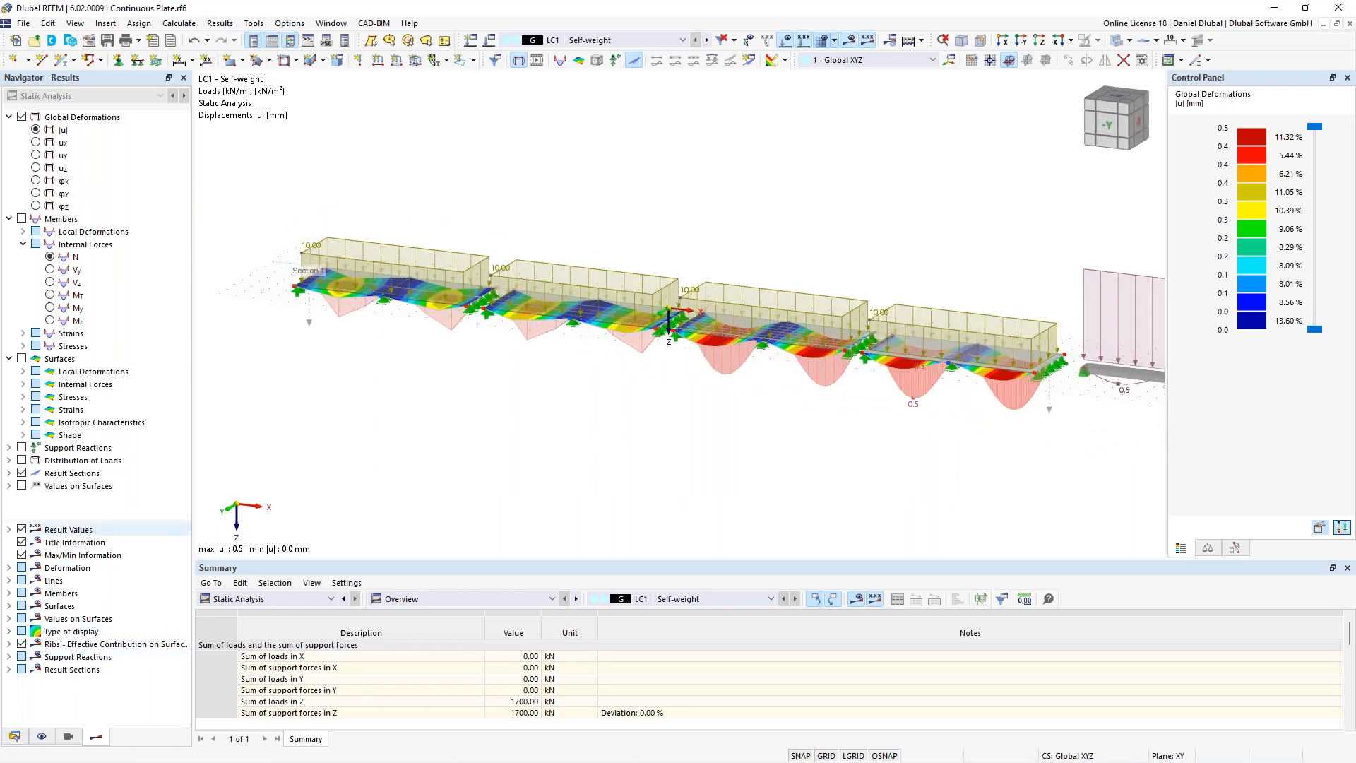
pyautogui.click(22, 474)
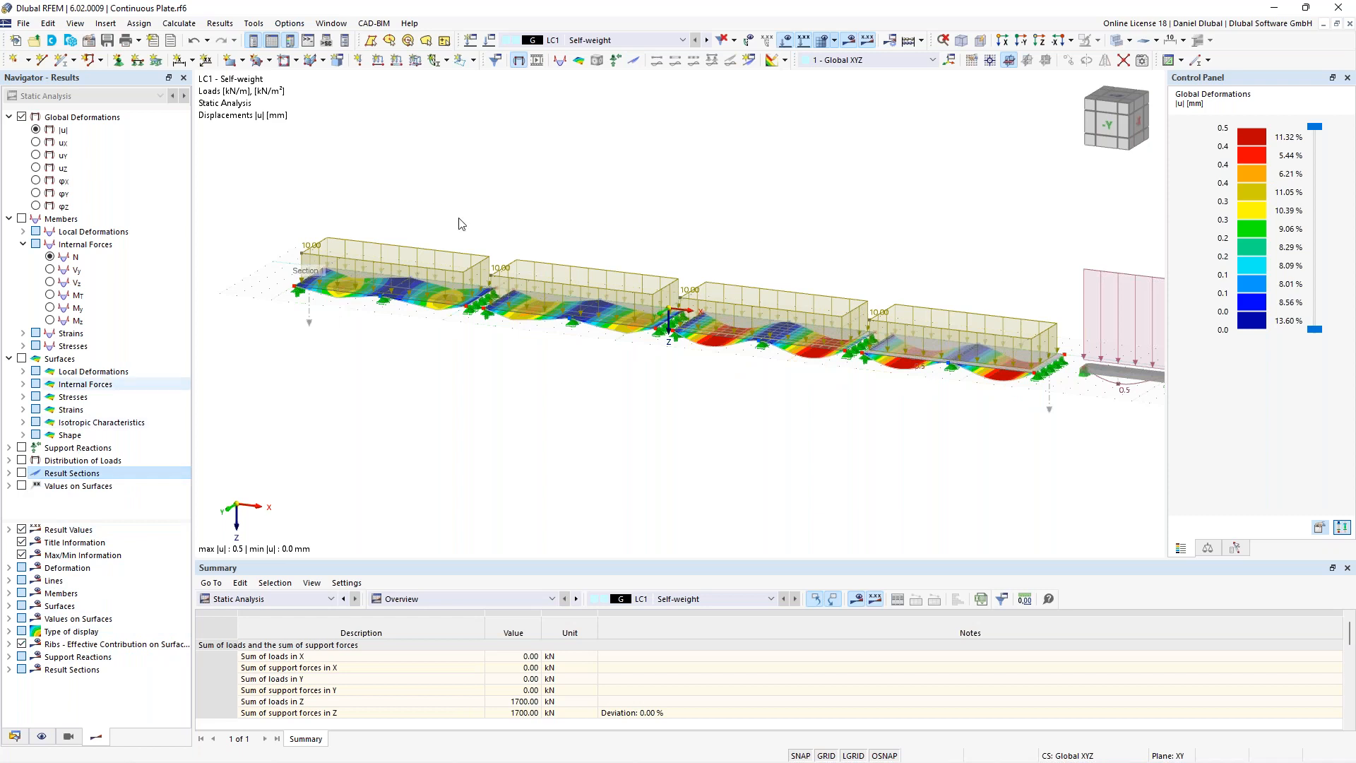
# Step: Examine the global deformation |u| across the four plates and the supported beam
pyautogui.moveTo(461, 168); pyautogui.dragTo(676, 227, button='middle')
pyautogui.scroll(5, 388, 244)
pyautogui.scroll(-3, 676, 226)
pyautogui.moveTo(783, 201); pyautogui.dragTo(467, 178, button='middle')
pyautogui.moveTo(884, 218); pyautogui.dragTo(547, 193, button='middle')
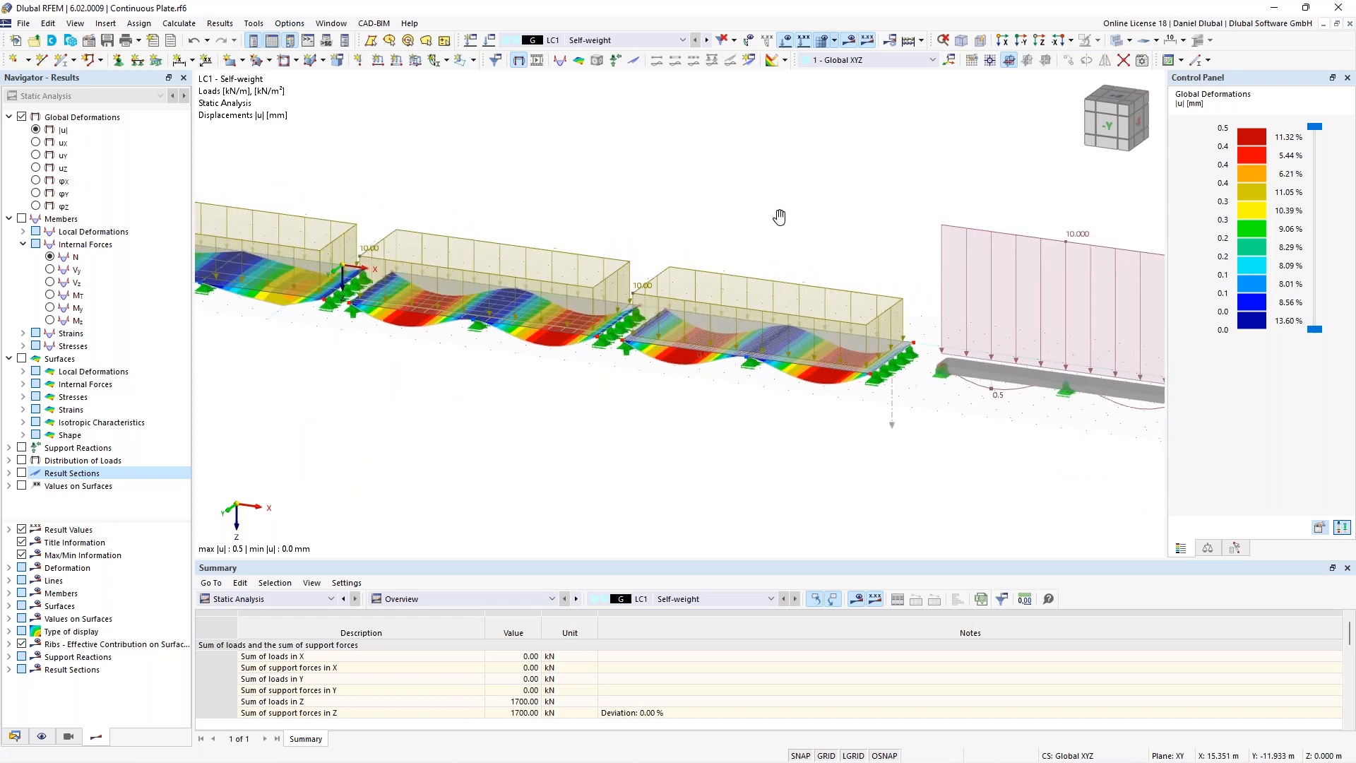
pyautogui.moveTo(781, 215); pyautogui.dragTo(558, 212, button='middle')
pyautogui.scroll(-2, 585, 229)
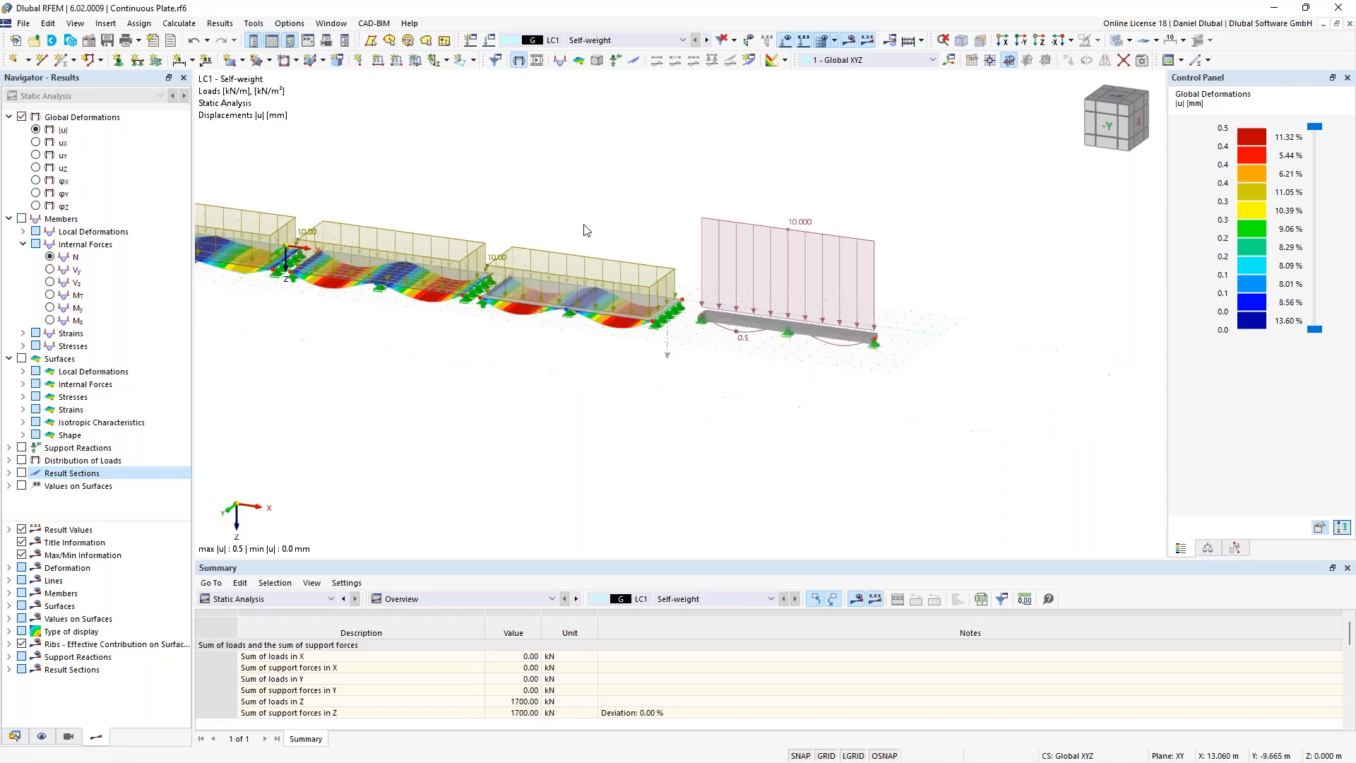
pyautogui.rightClick(821, 232)
pyautogui.moveTo(974, 338); pyautogui.dragTo(912, 338)
pyautogui.click(662, 411)
pyautogui.moveTo(424, 372); pyautogui.dragTo(888, 426, button='middle')
pyautogui.scroll(1, 467, 303)
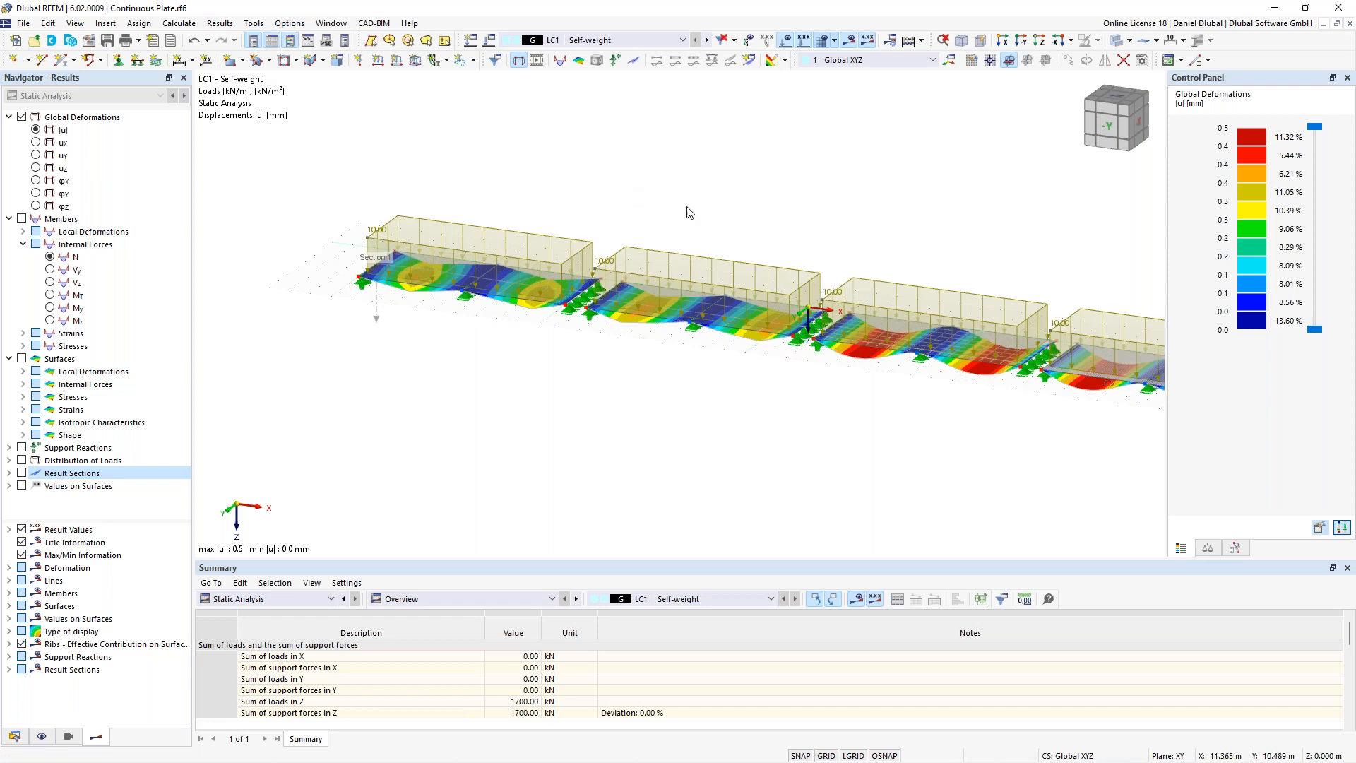
pyautogui.moveTo(942, 228); pyautogui.dragTo(763, 207, button='middle')
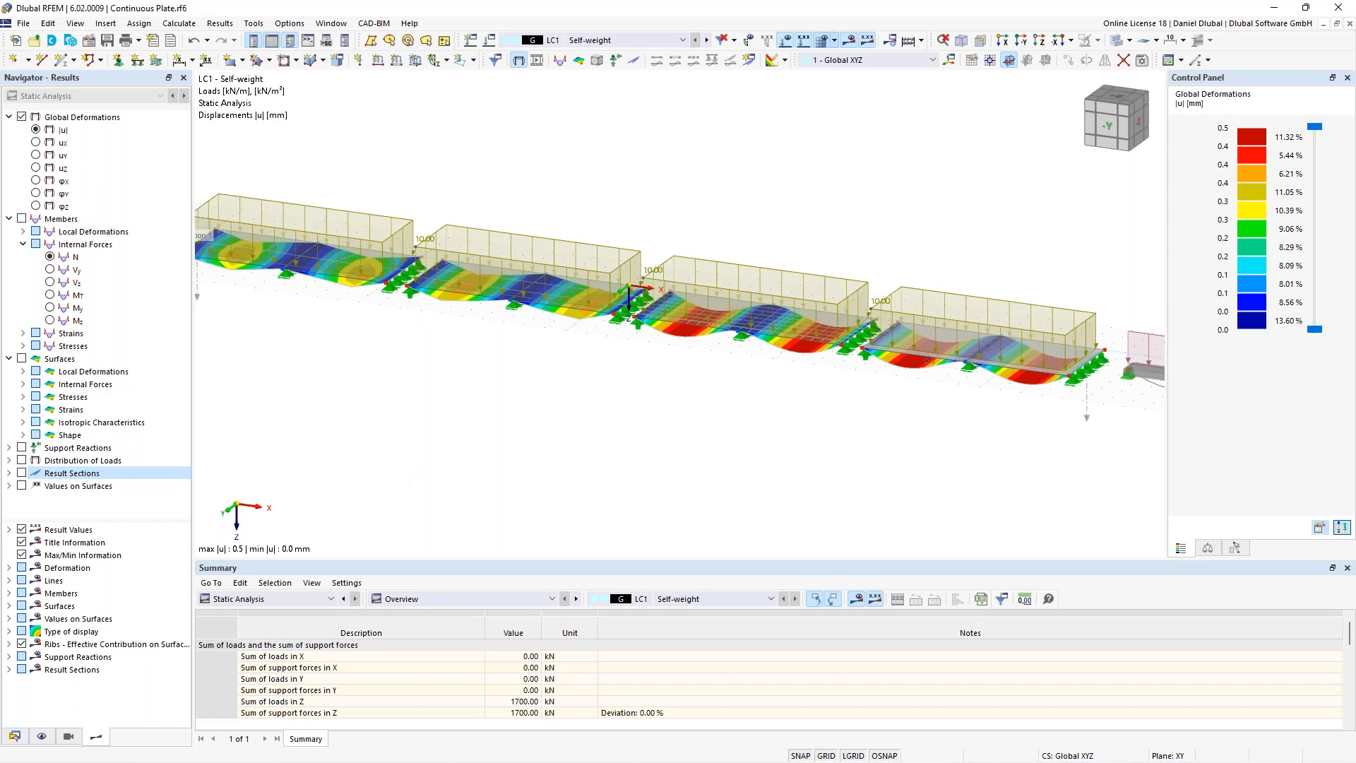
# Step: Isolate the plate nearest the beam together with the beam, using visibility by selected and related objects
pyautogui.moveTo(663, 402); pyautogui.dragTo(634, 389, button='middle')
pyautogui.moveTo(492, 151); pyautogui.dragTo(1002, 377)
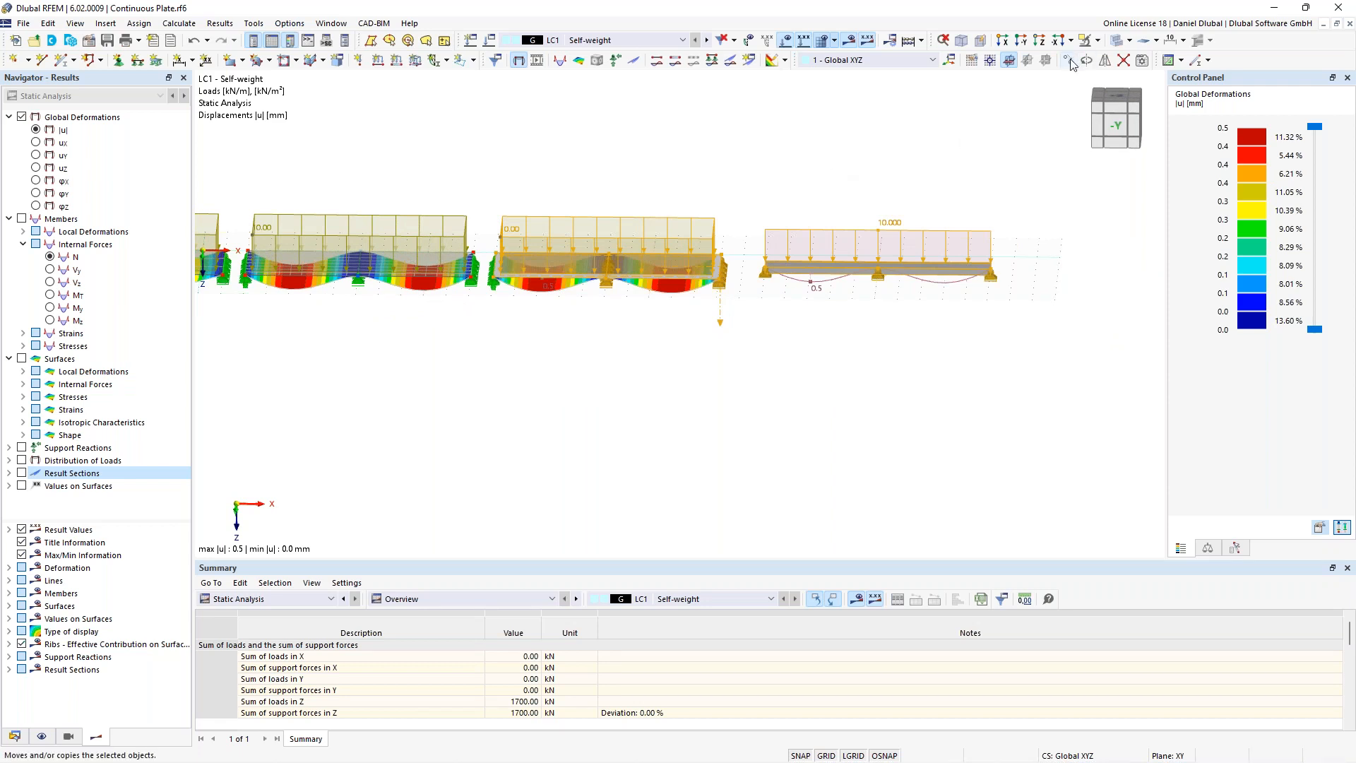
pyautogui.click(1099, 42)
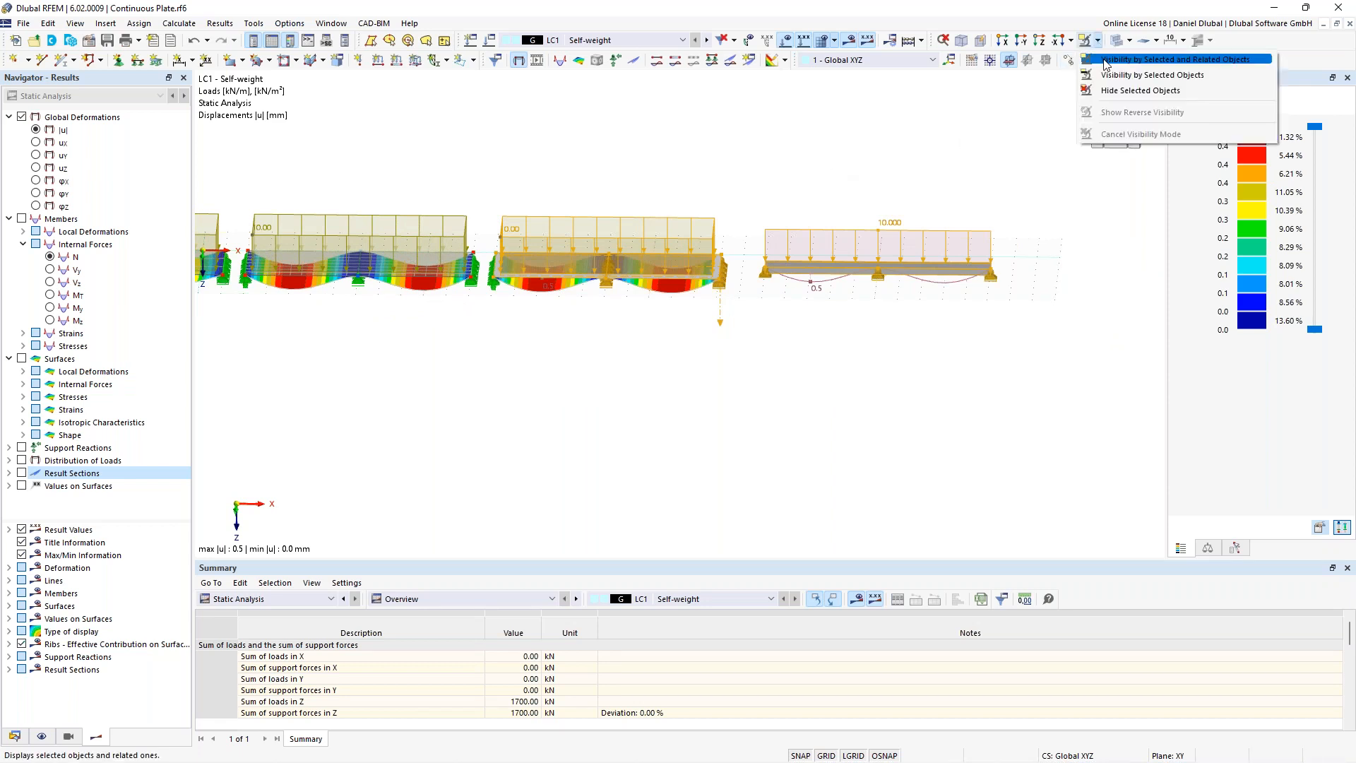
pyautogui.click(1106, 63)
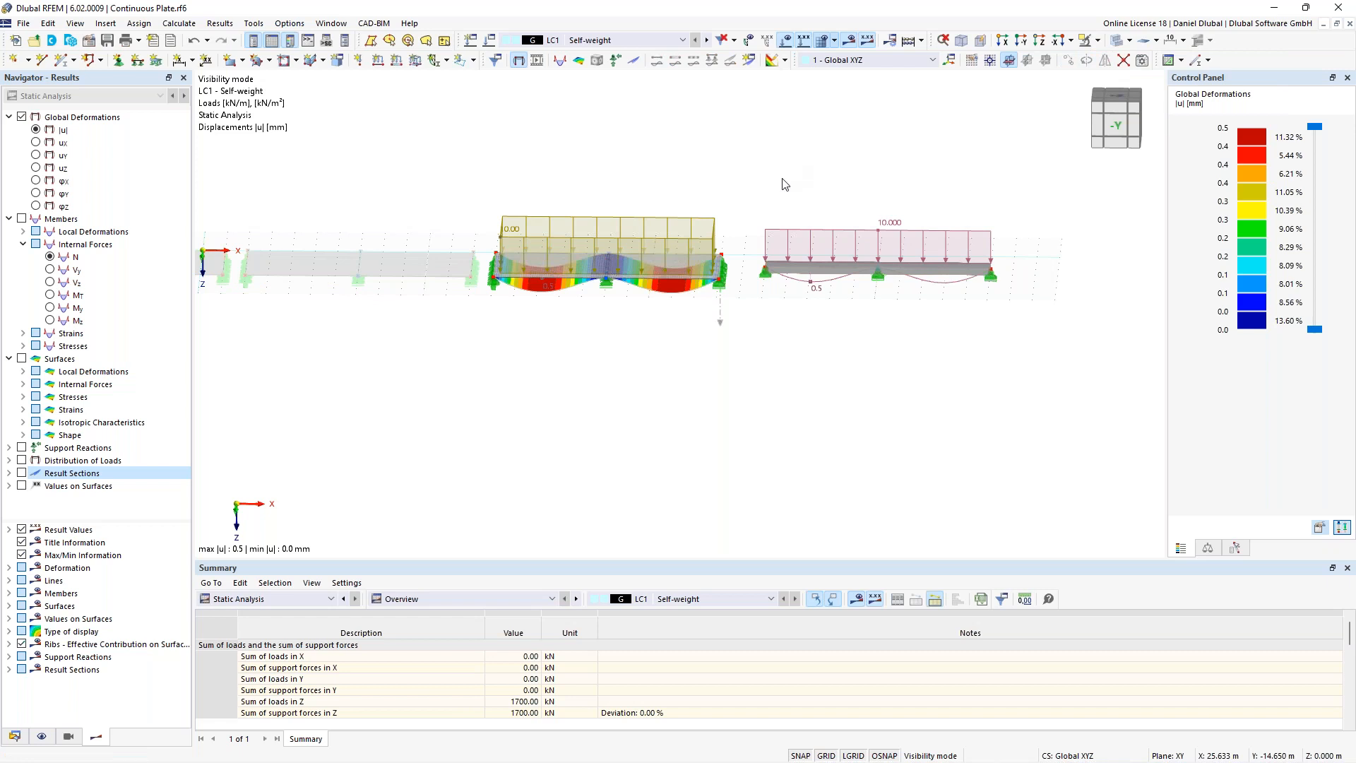
pyautogui.keyDown('ctrl'); pyautogui.moveTo(796, 171); pyautogui.dragTo(756, 92, button='middle'); pyautogui.keyUp('ctrl')
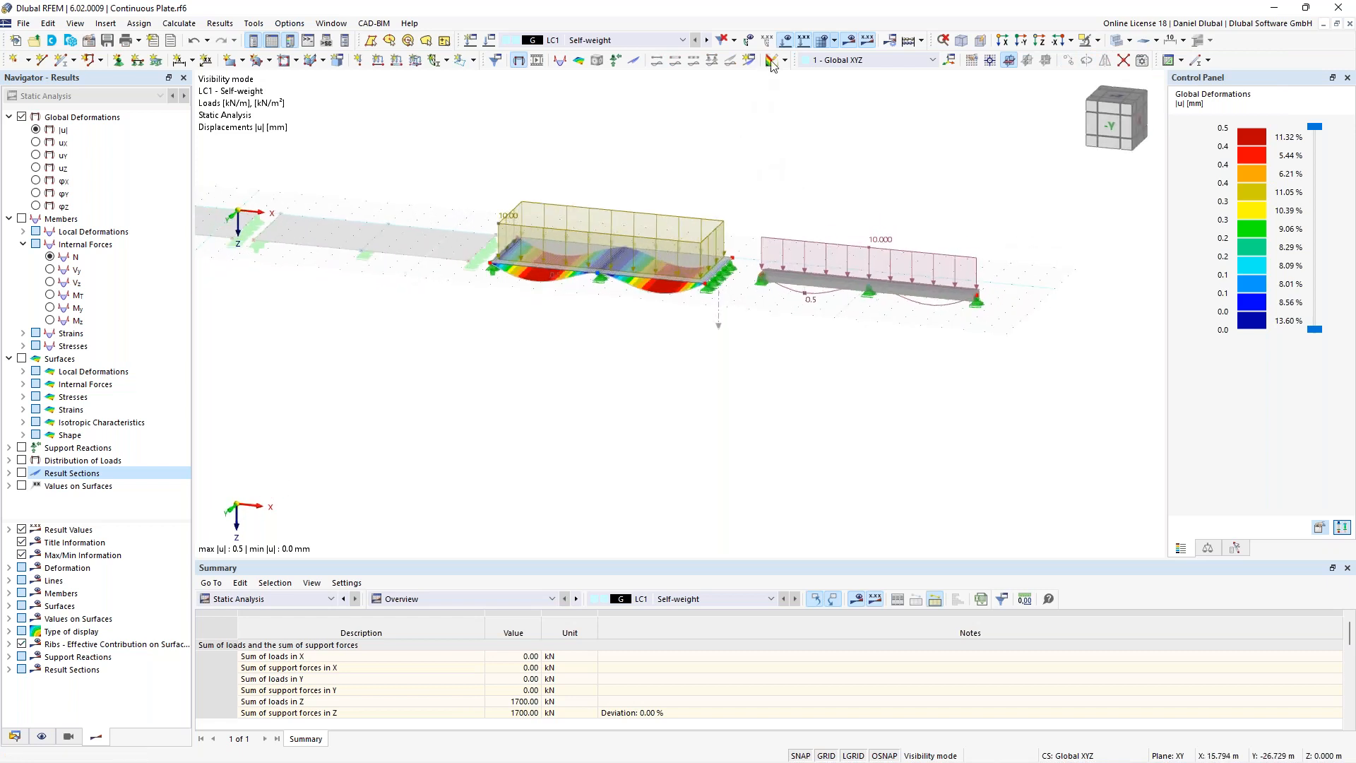
# Step: Hide the load display on the isolated plate and beam
pyautogui.click(786, 41)
pyautogui.scroll(3, 743, 212)
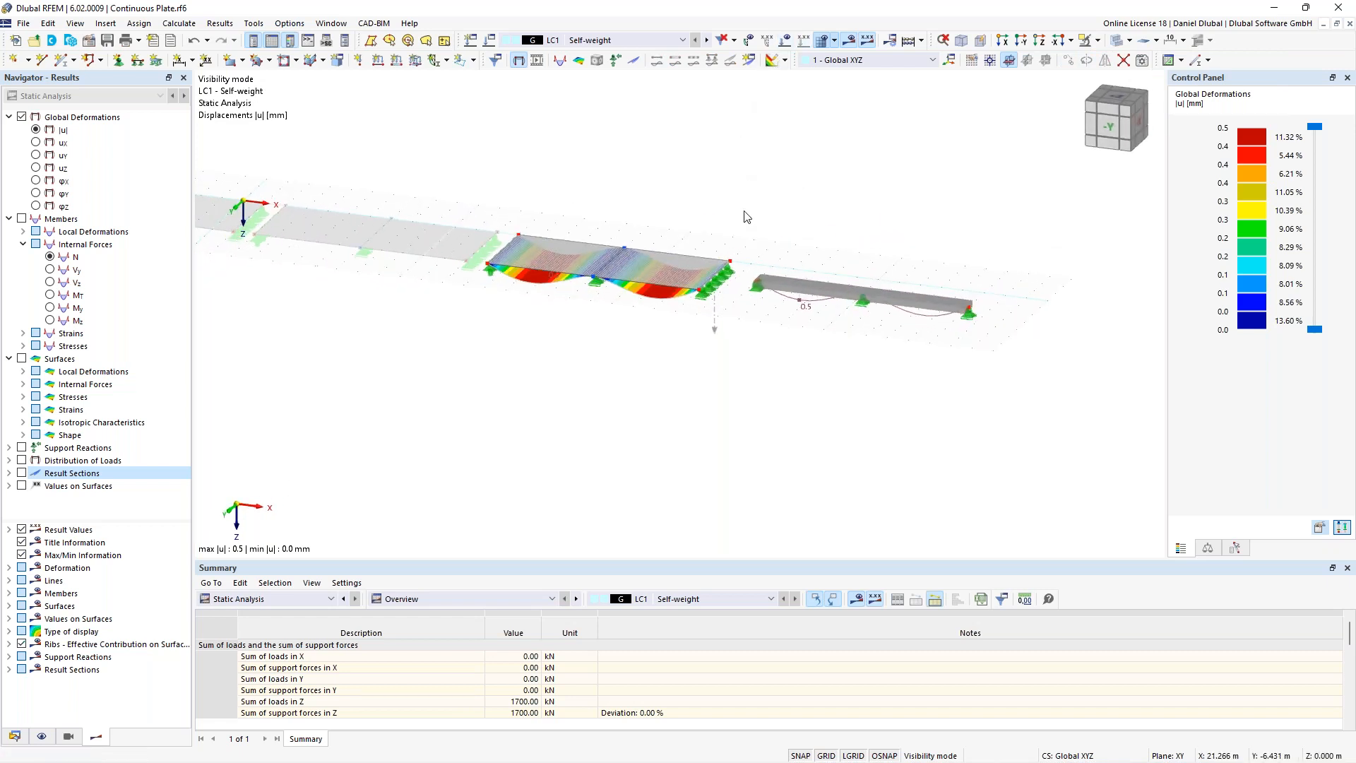
pyautogui.moveTo(745, 246); pyautogui.dragTo(741, 223, button='middle')
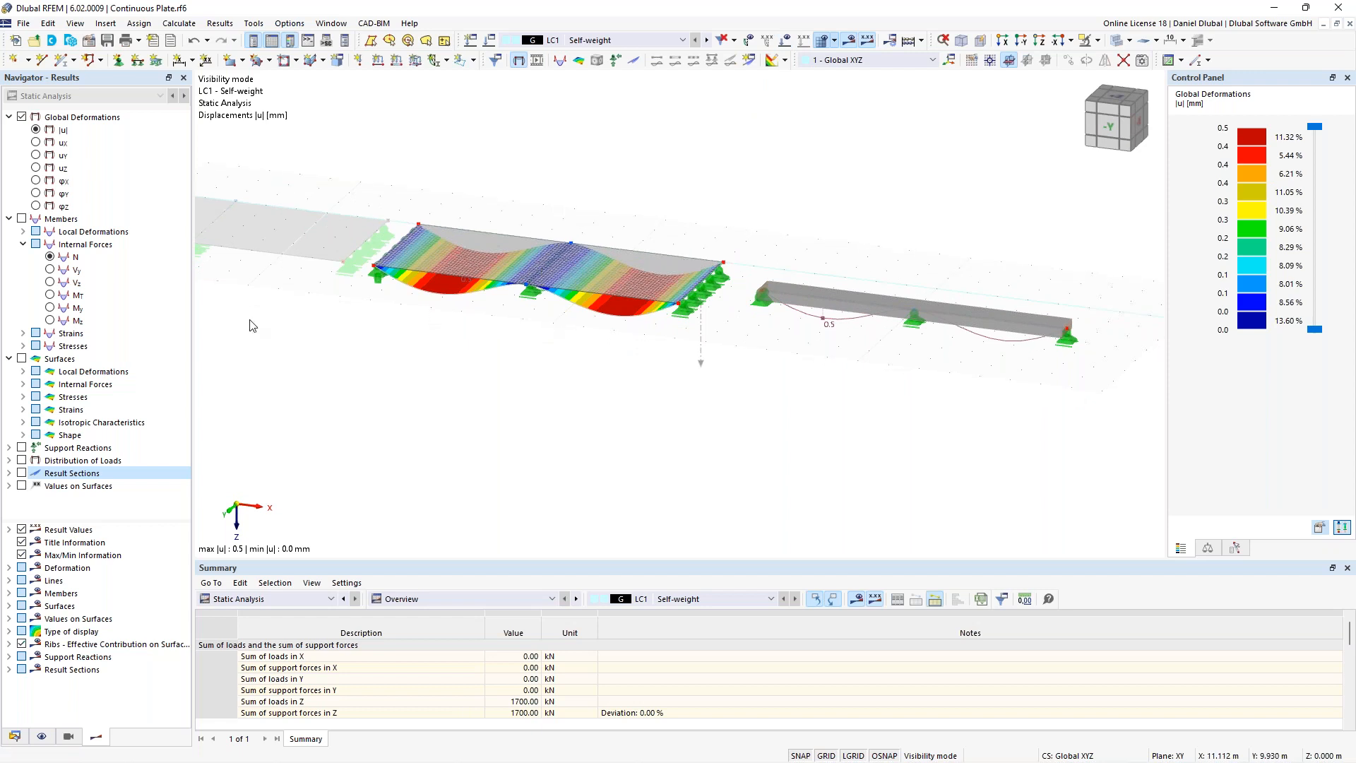
# Step: Replace the global deformations with member internal forces and display the moment My on the beam
pyautogui.click(22, 219)
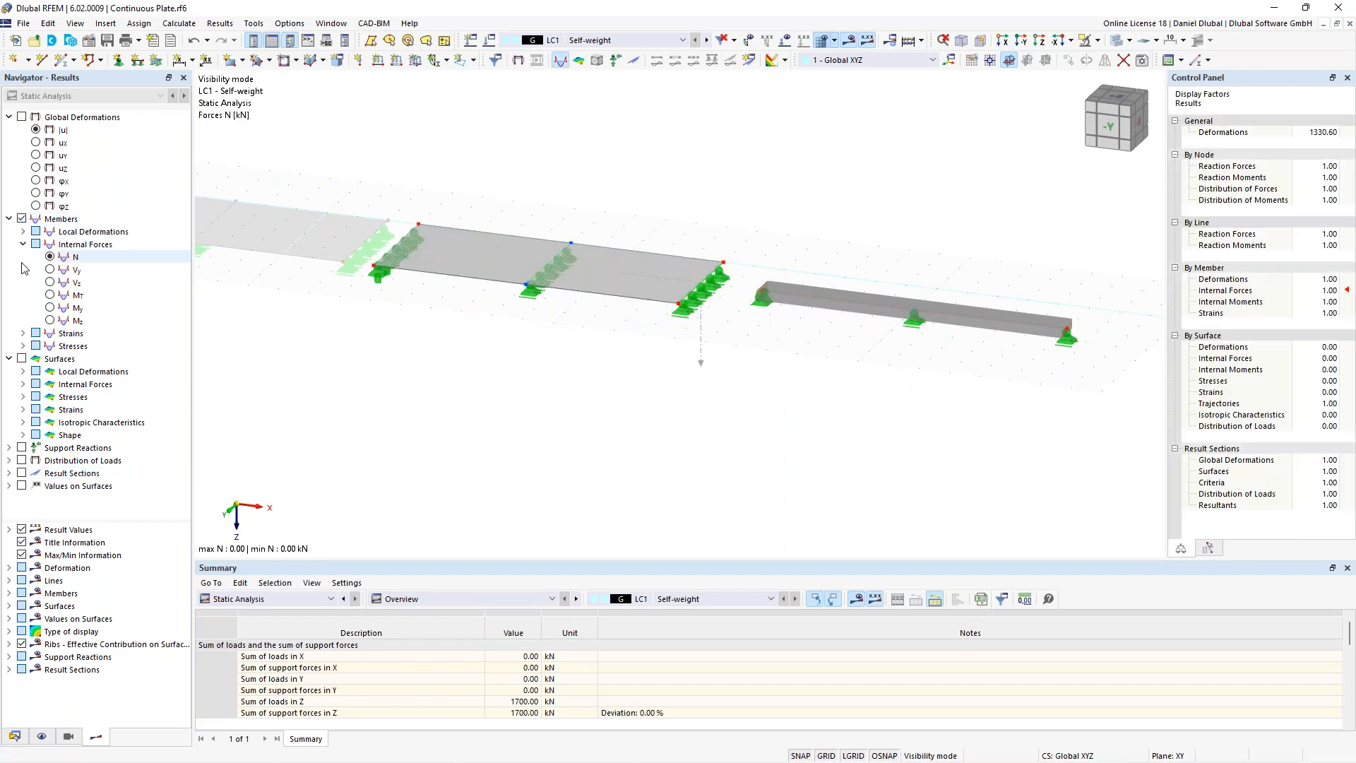
pyautogui.moveTo(763, 213); pyautogui.dragTo(729, 242, button='middle')
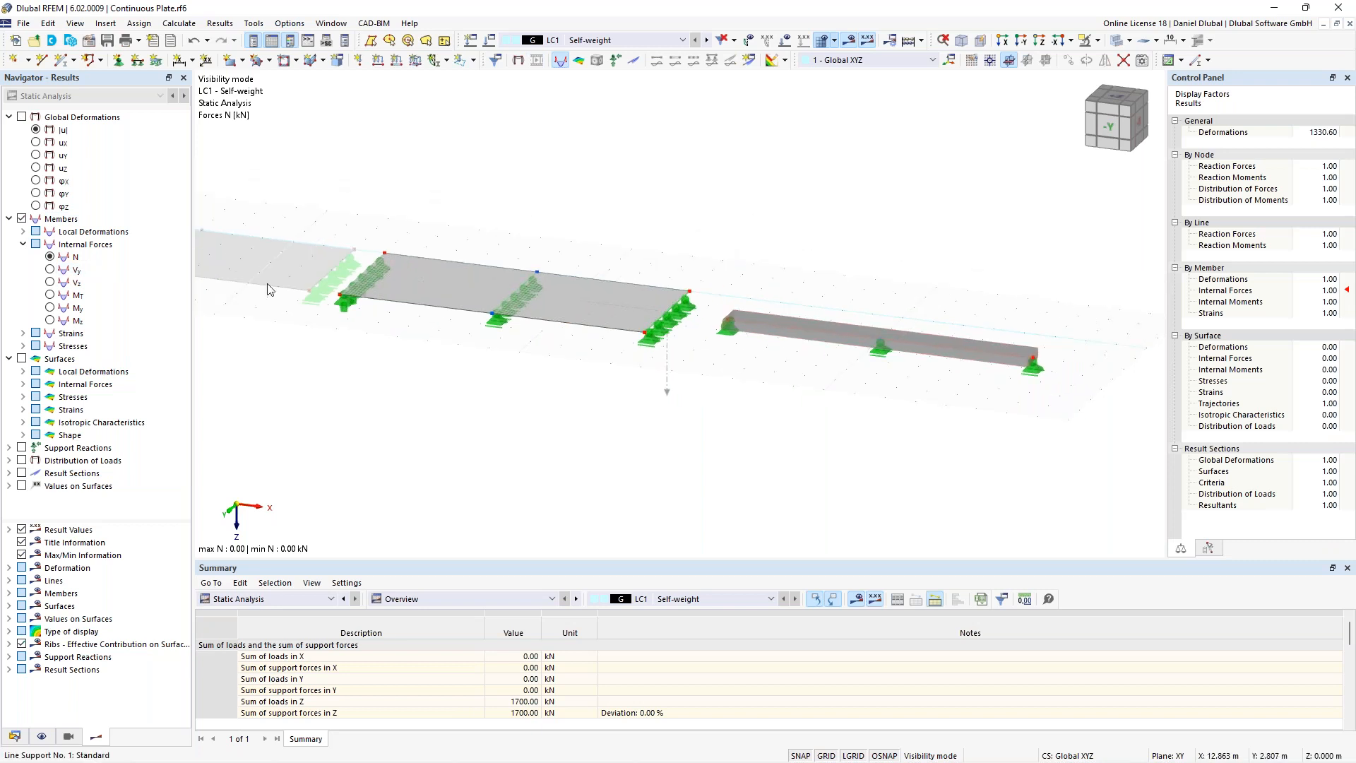
pyautogui.click(50, 309)
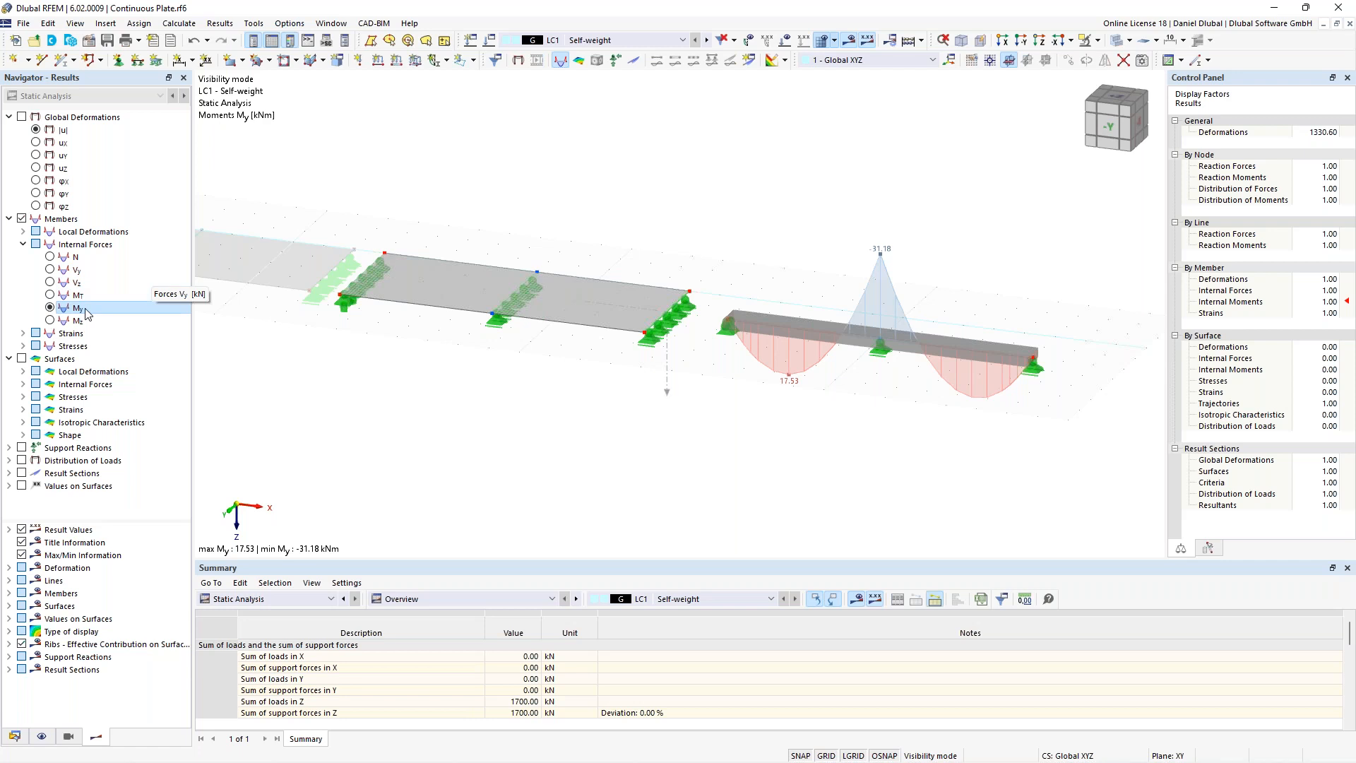
# Step: Turn on the local axis system display for the beam member
pyautogui.rightClick(813, 332)
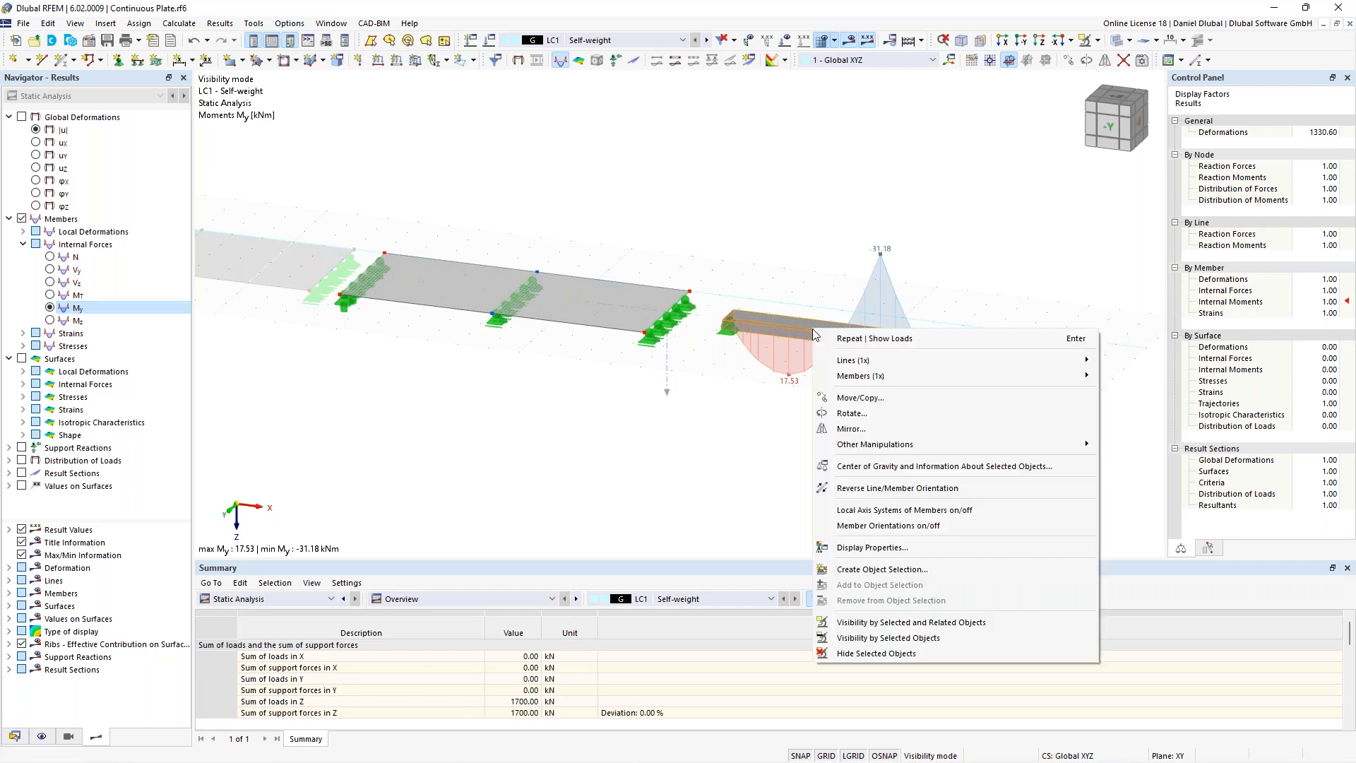
pyautogui.click(929, 524)
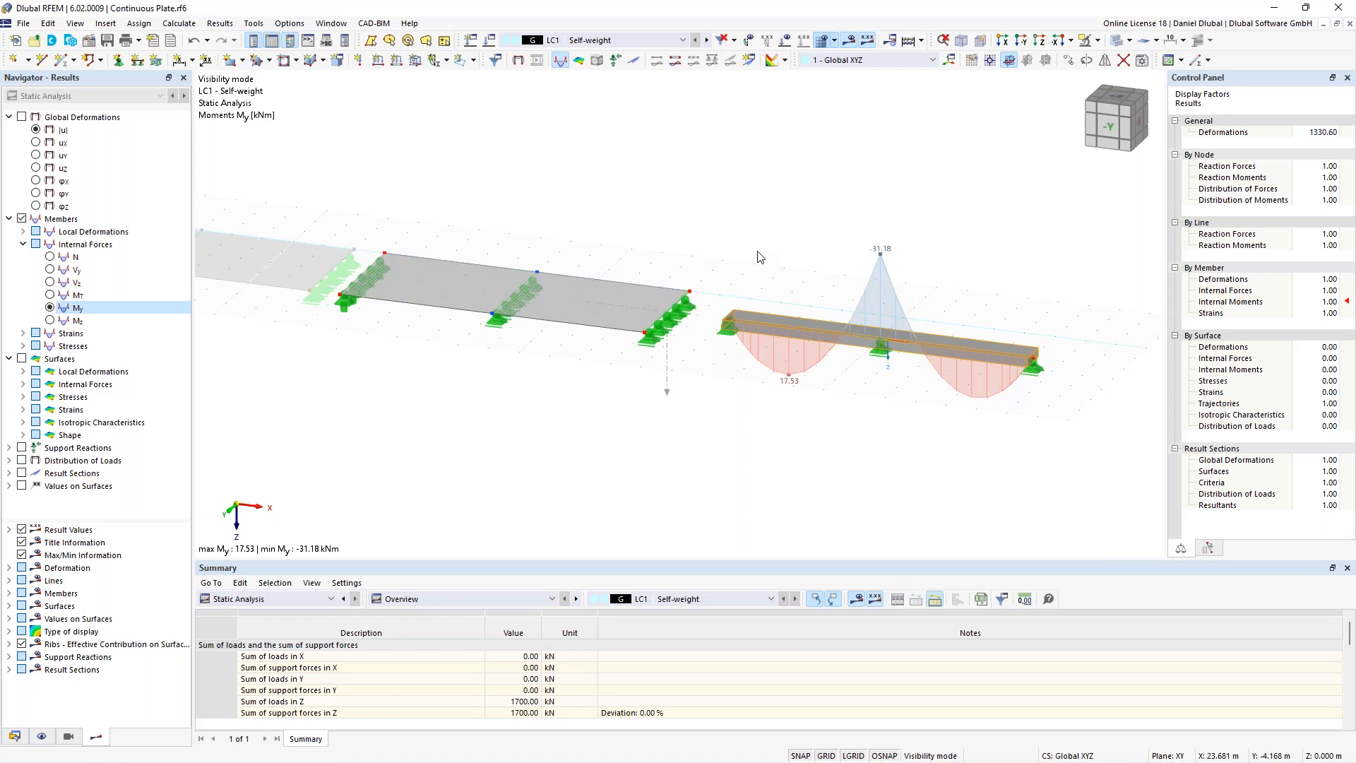
pyautogui.scroll(3, 821, 296)
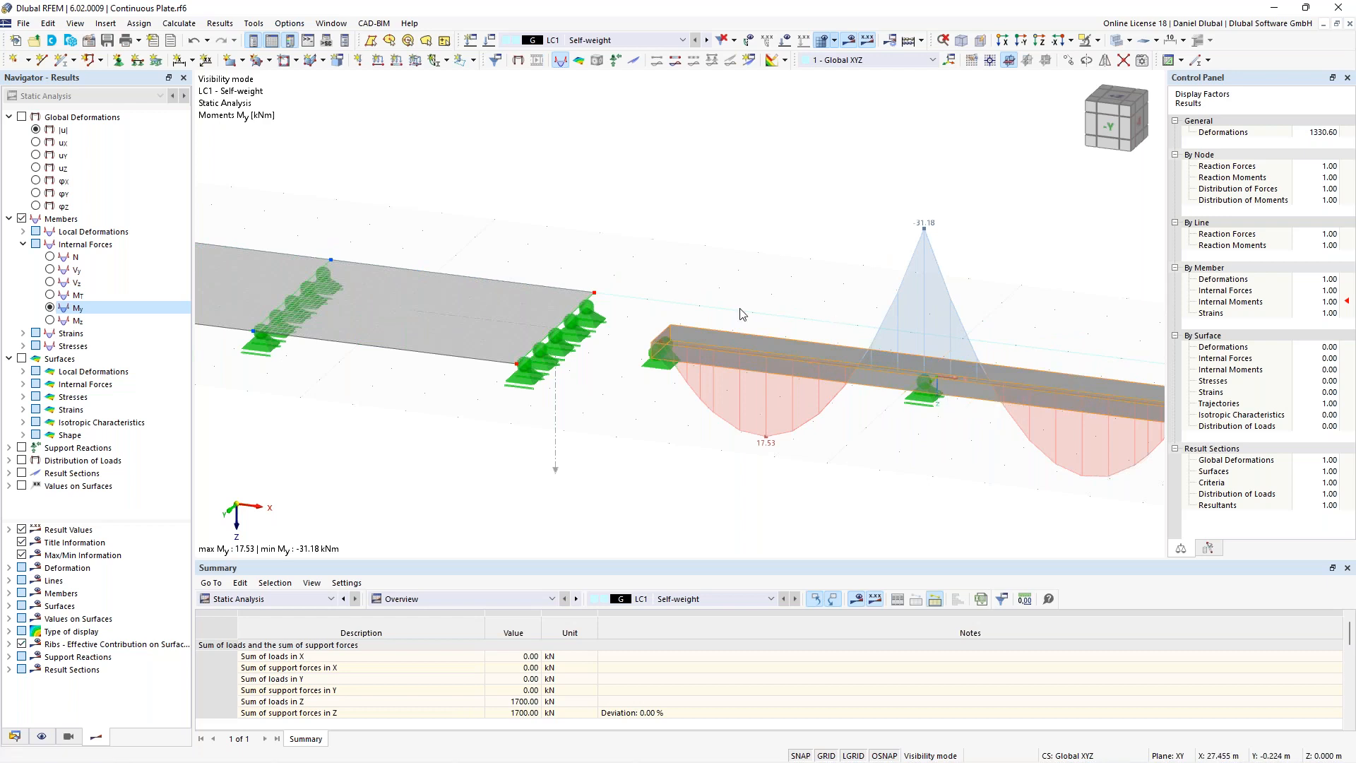
pyautogui.moveTo(665, 255); pyautogui.dragTo(782, 277, button='middle')
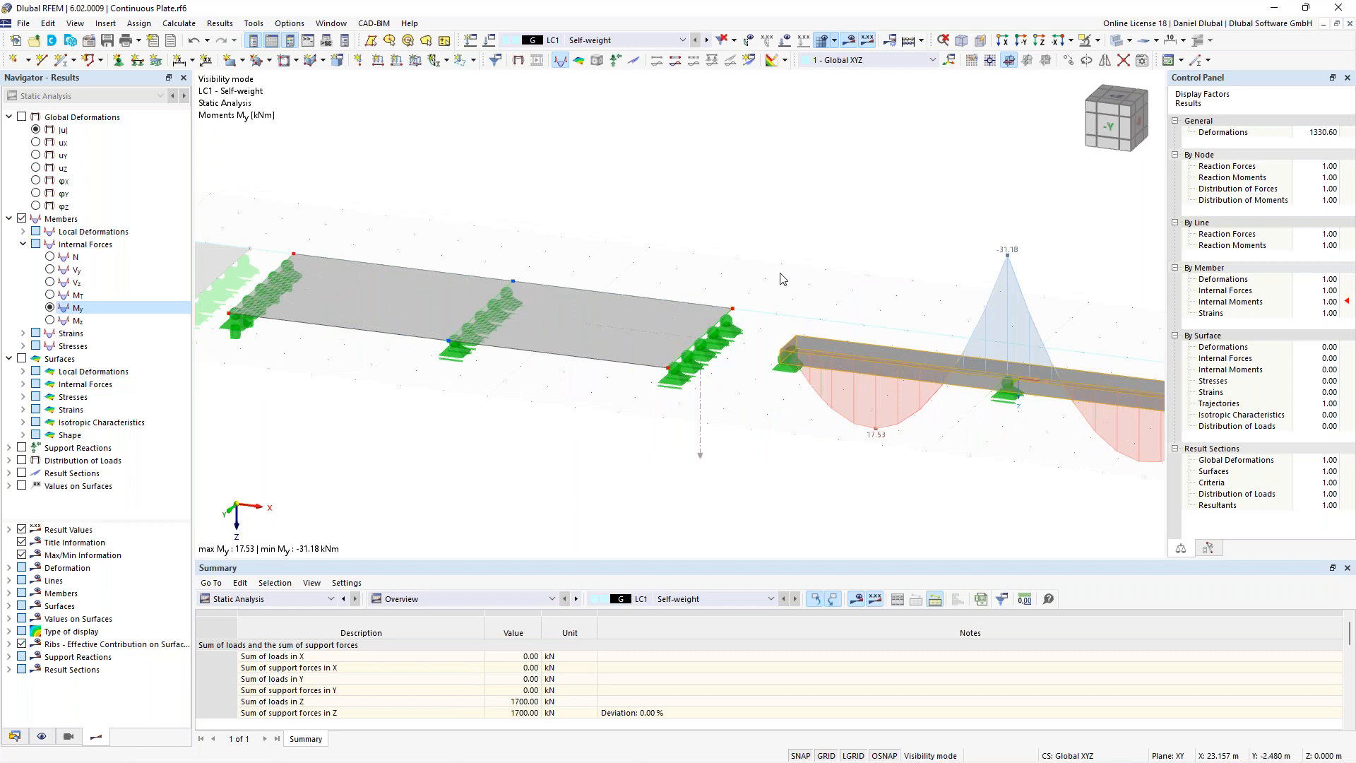
pyautogui.moveTo(678, 269); pyautogui.dragTo(791, 269, button='middle')
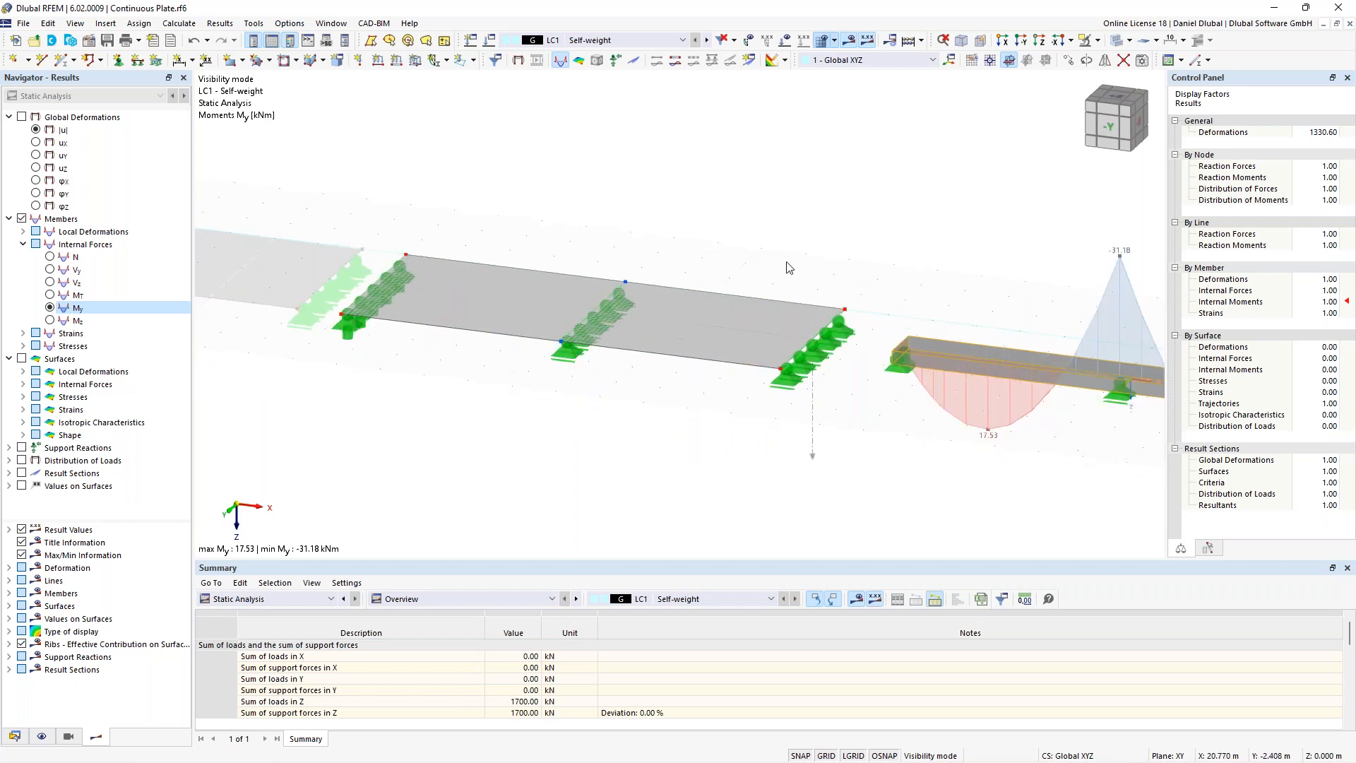
# Step: Display surface results alongside the member results, using the basic internal force mx on the plate
pyautogui.click(22, 359)
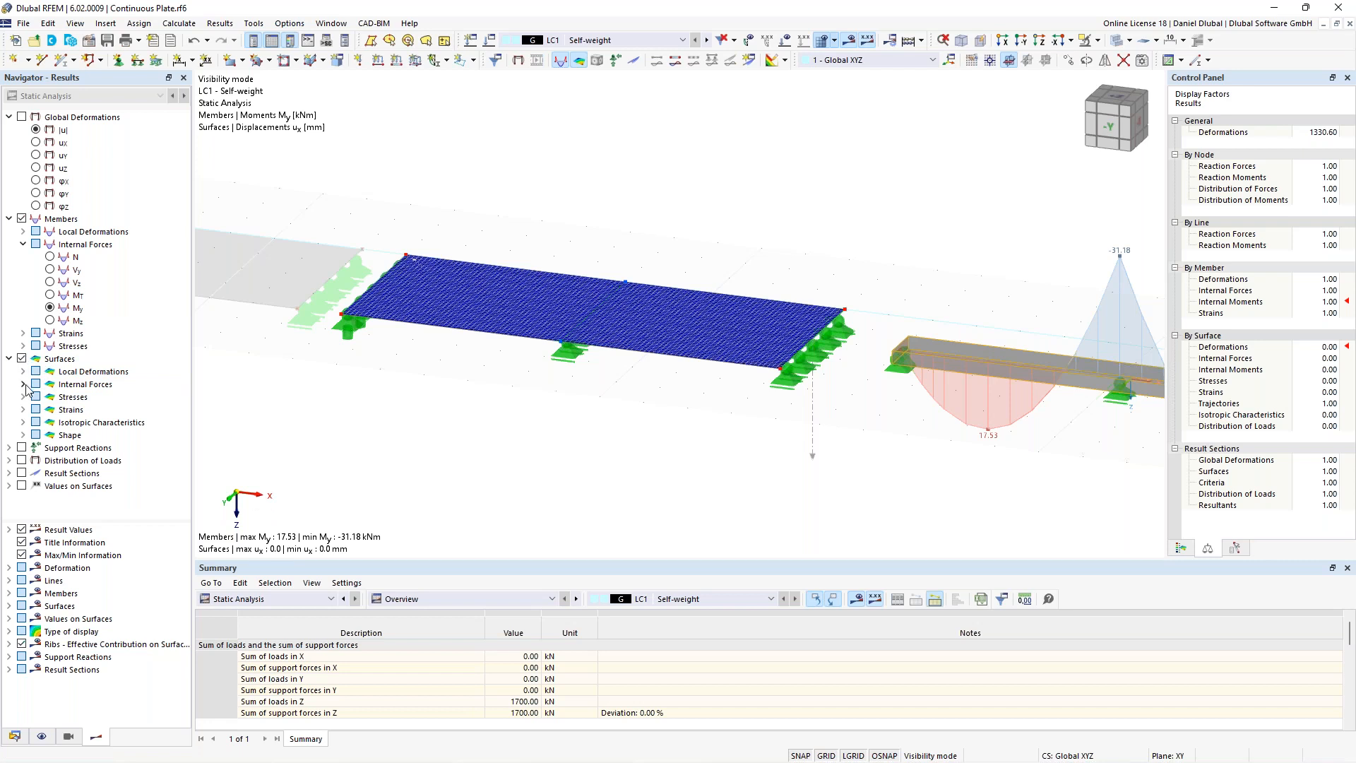
pyautogui.click(23, 384)
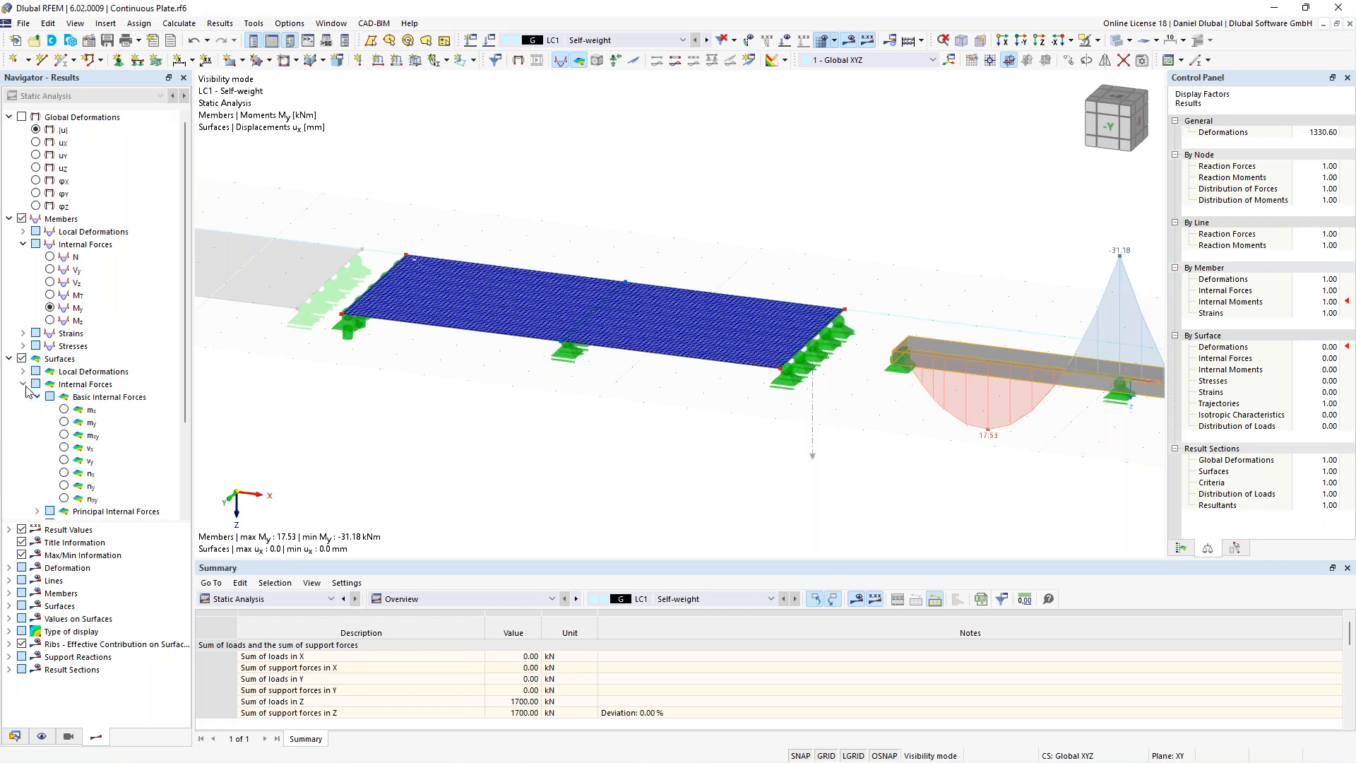
pyautogui.click(63, 411)
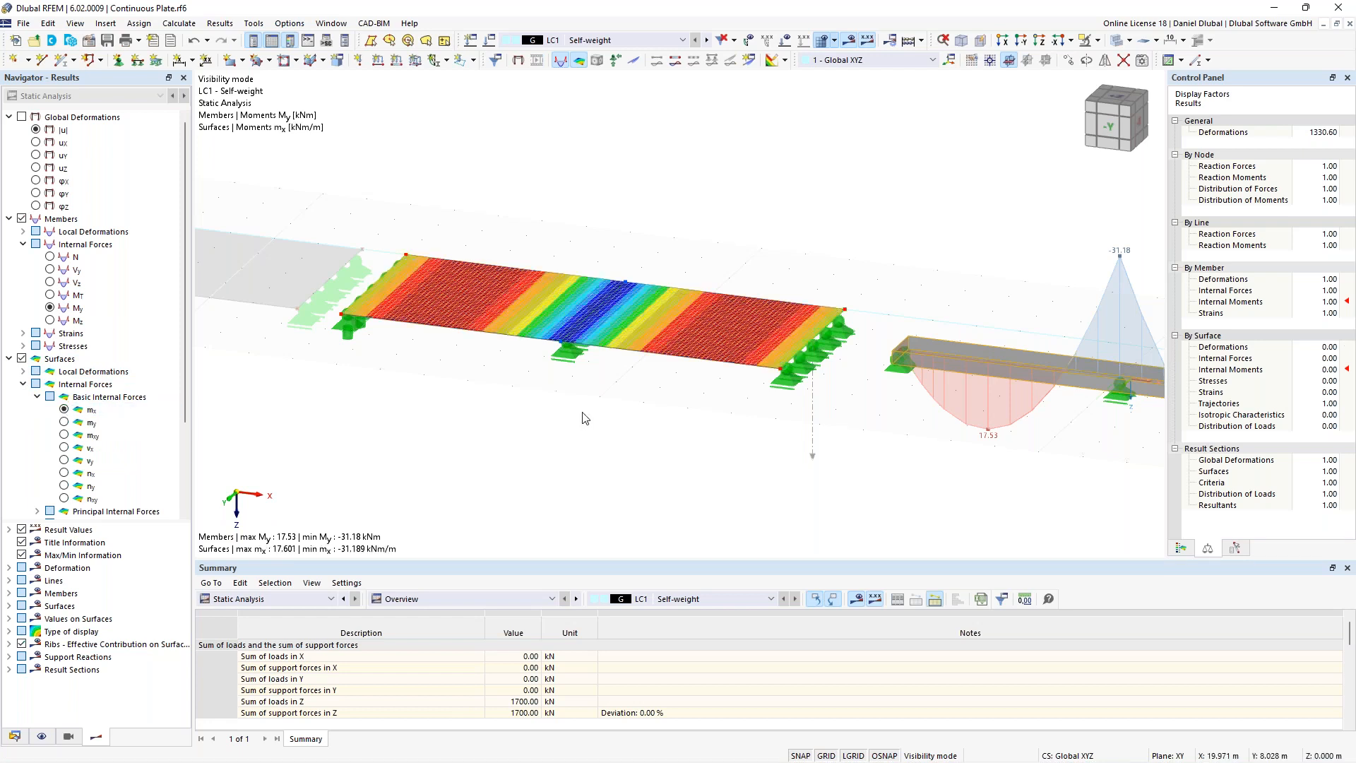
pyautogui.scroll(-2, 861, 456)
pyautogui.moveTo(861, 456); pyautogui.dragTo(789, 448, button='middle')
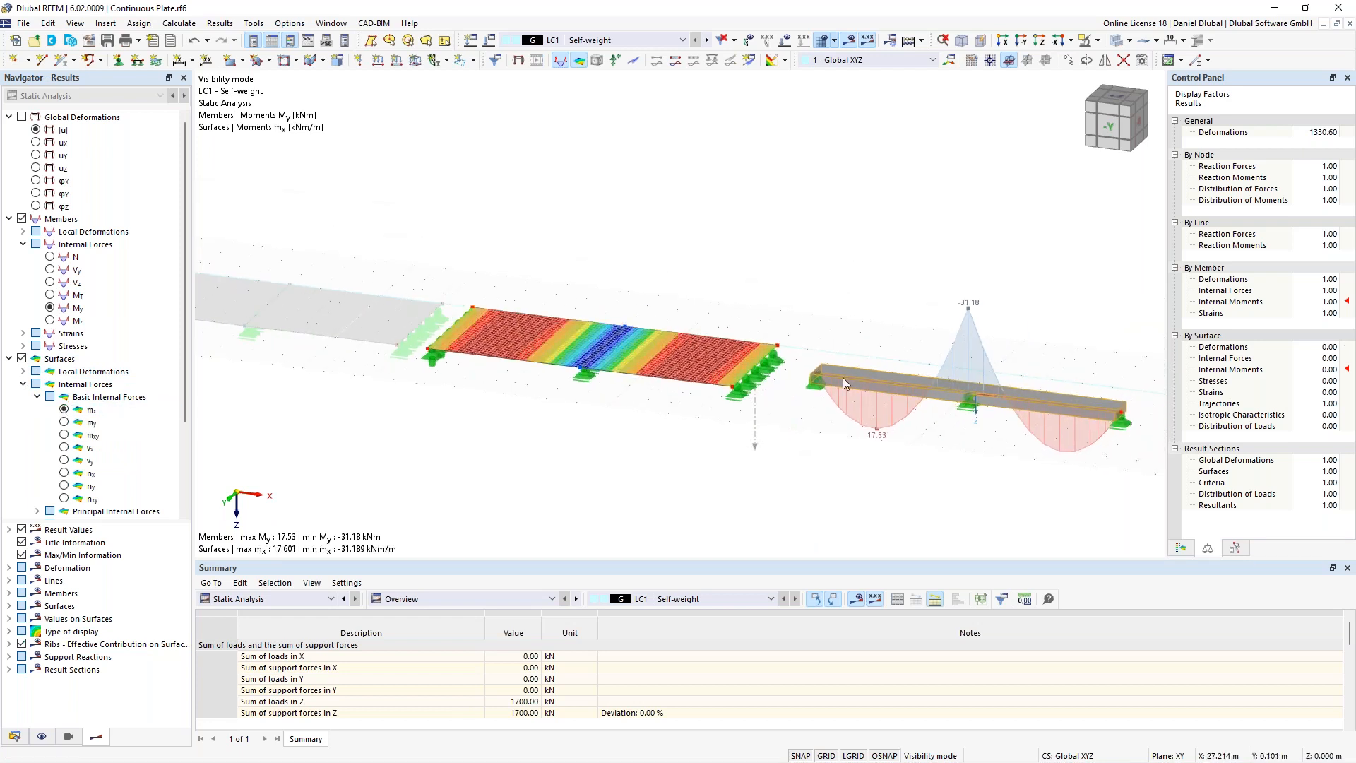
# Step: Turn on the local axis system display for the isolated plate surface
pyautogui.click(909, 382)
pyautogui.rightClick(544, 336)
pyautogui.click(585, 337)
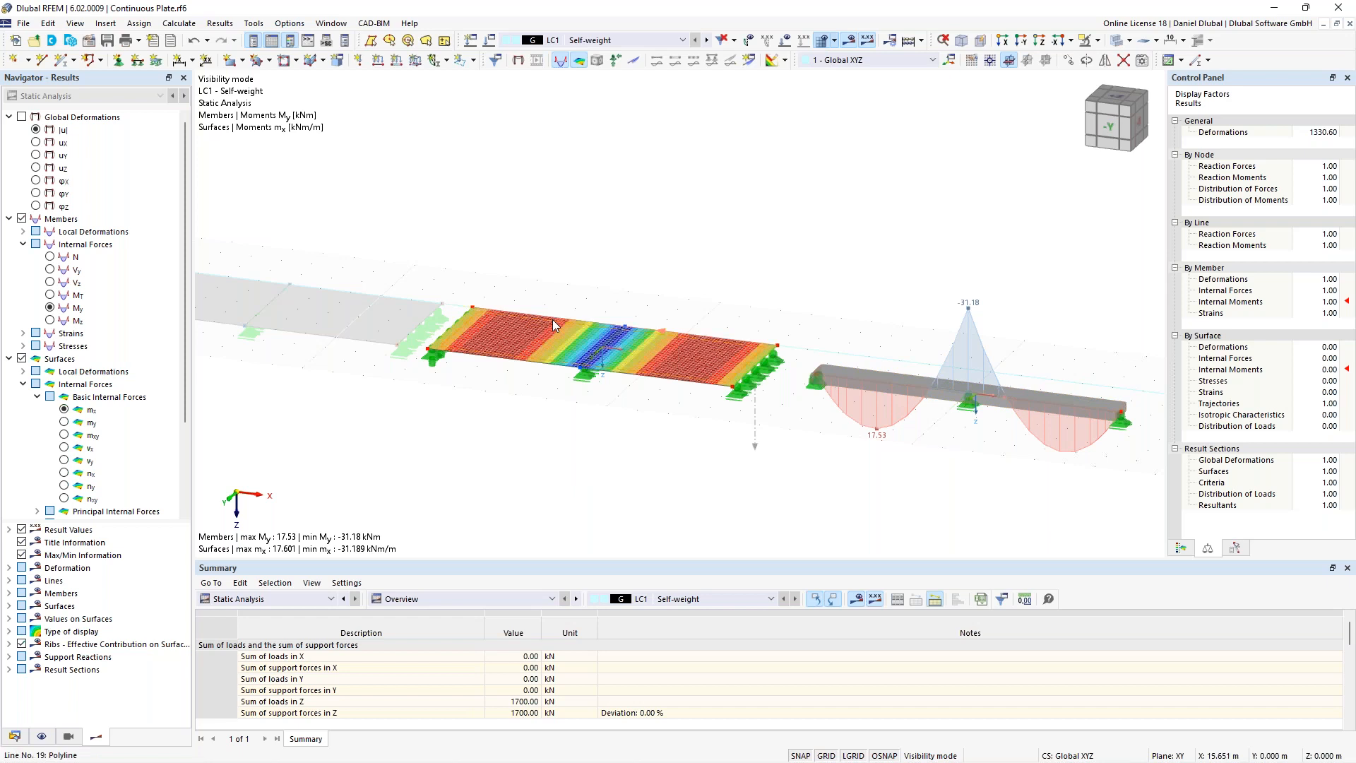
# Step: Compare the plate's mx distribution and local axes with the beam's My diagram and local axes
pyautogui.scroll(4, 553, 326)
pyautogui.moveTo(658, 270); pyautogui.dragTo(705, 217, button='middle')
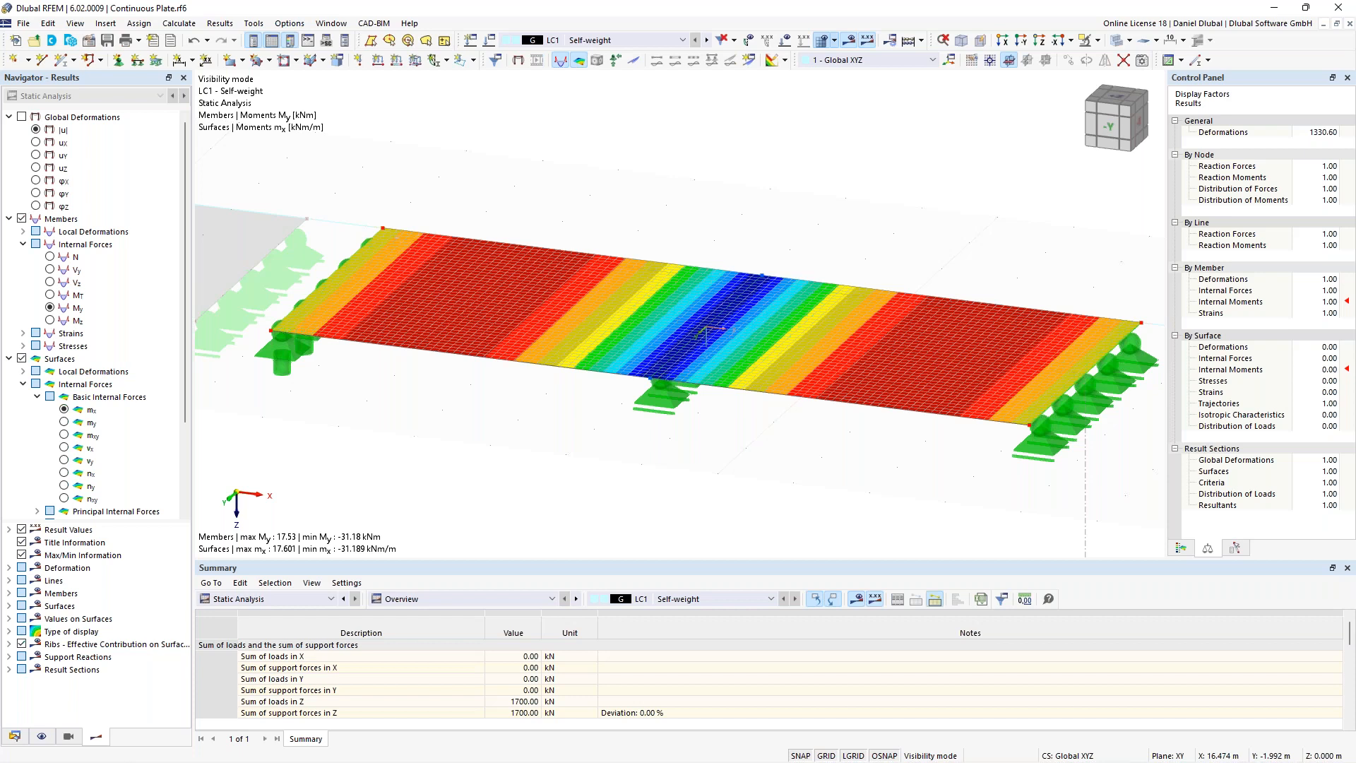
pyautogui.scroll(-1, 705, 216)
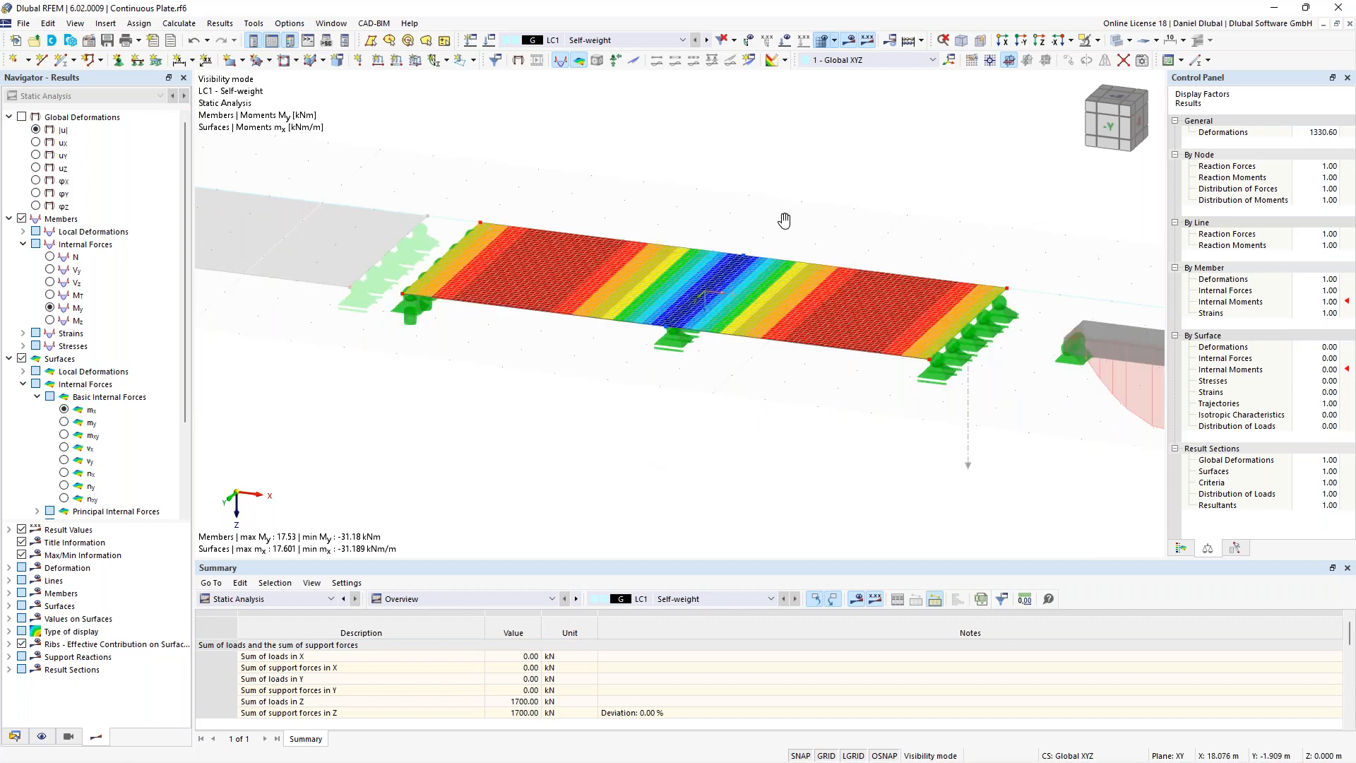
pyautogui.scroll(-2, 777, 217)
pyautogui.moveTo(724, 215); pyautogui.dragTo(684, 227, button='middle')
pyautogui.scroll(-1, 714, 218)
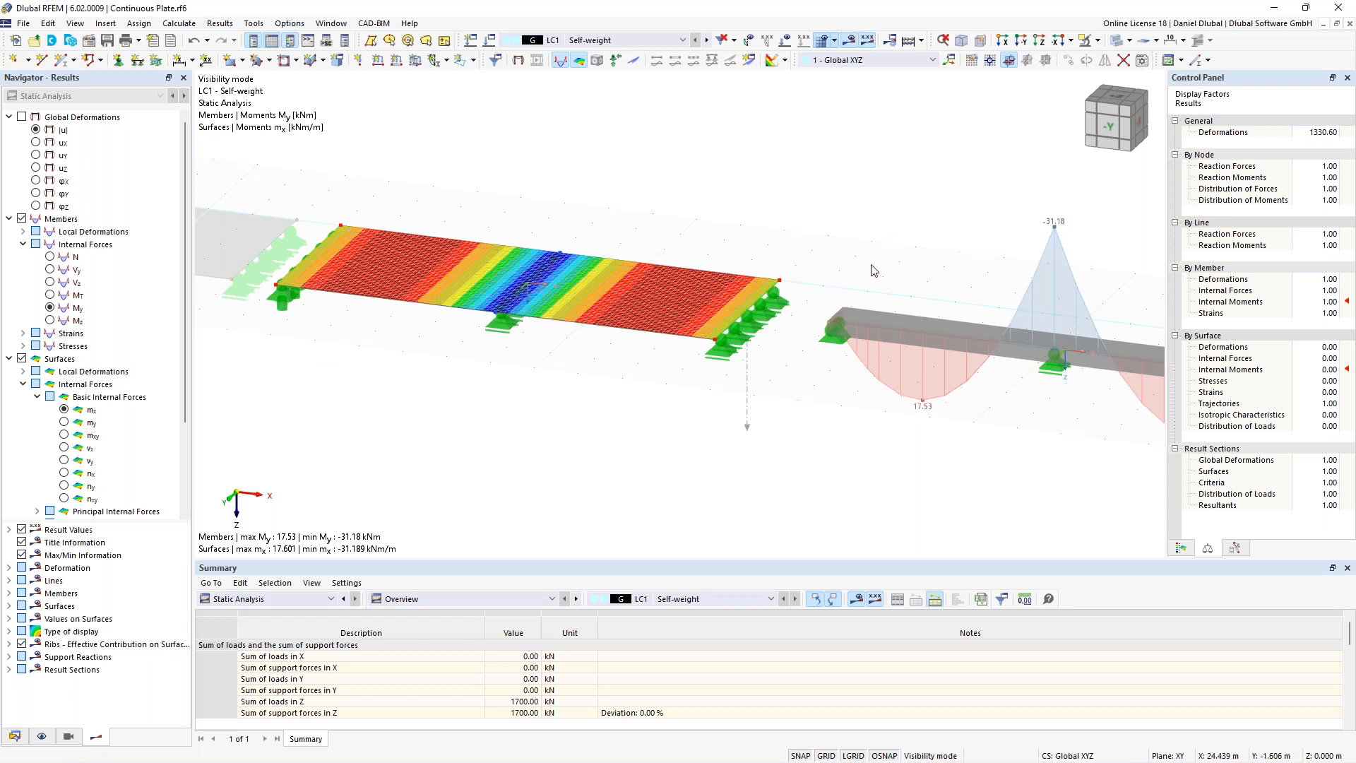
pyautogui.moveTo(834, 245); pyautogui.dragTo(794, 253, button='middle')
pyautogui.scroll(-1, 810, 257)
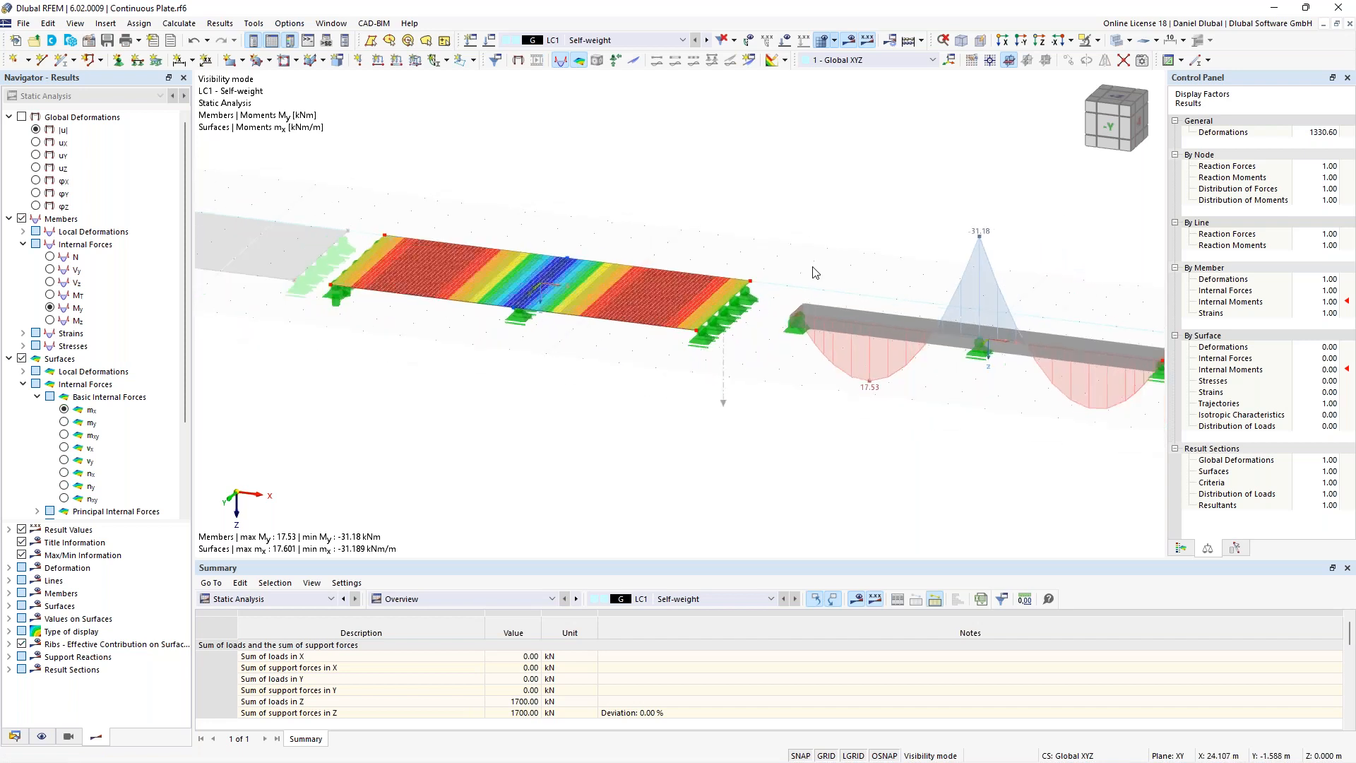
# Step: Display the shear force Vz on the beam and the shear force vx on the plate surface
pyautogui.click(51, 282)
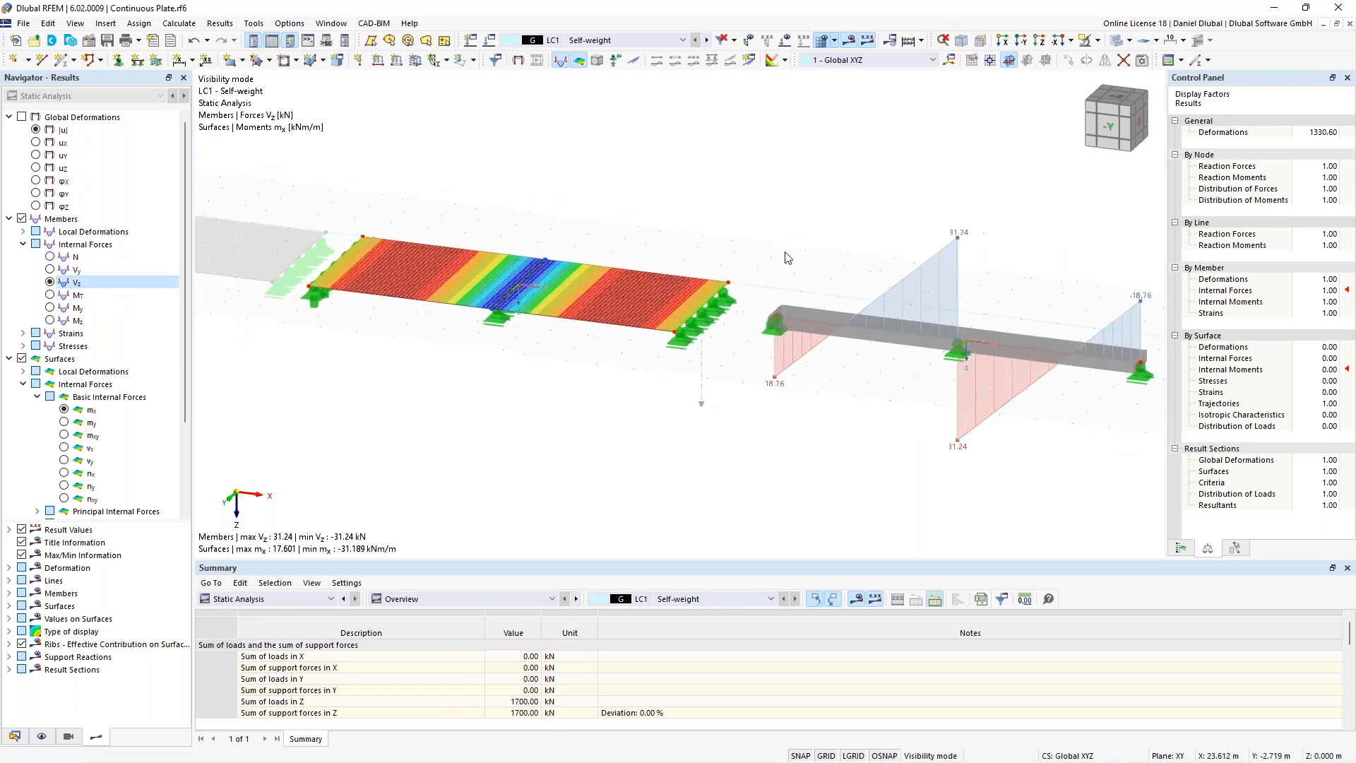
pyautogui.click(65, 448)
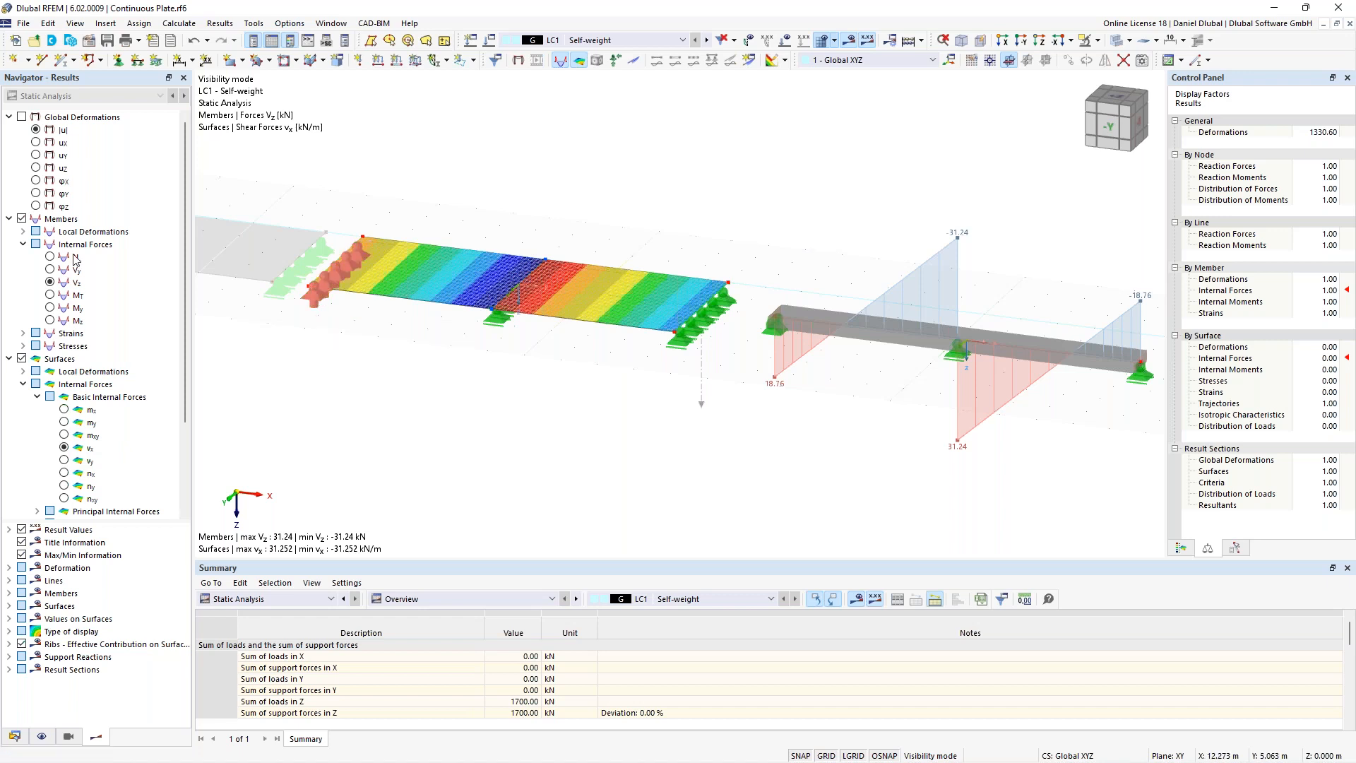
# Step: Switch the surface results to the basic internal force mx and cancel the hiding of all objects so every plate is displayed
pyautogui.click(64, 410)
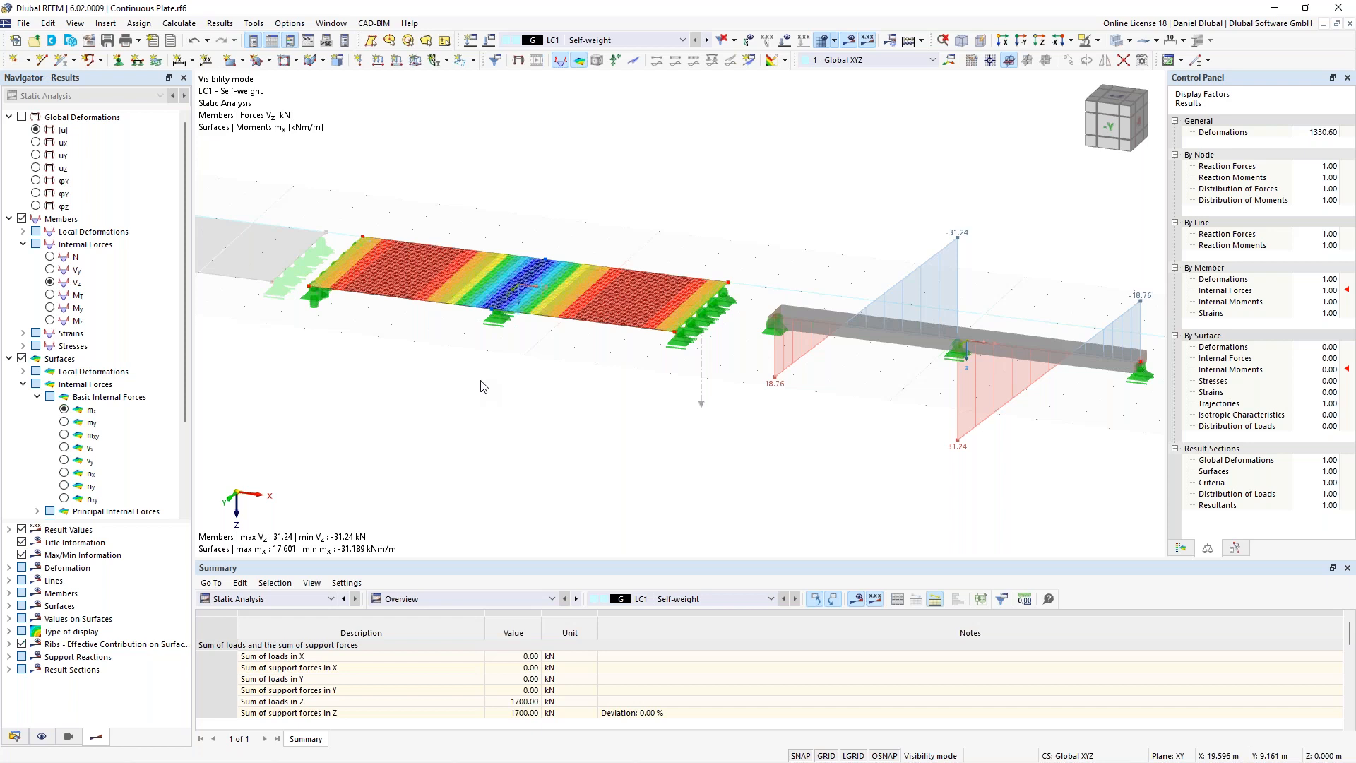
pyautogui.scroll(-1, 481, 387)
pyautogui.scroll(-4, 723, 407)
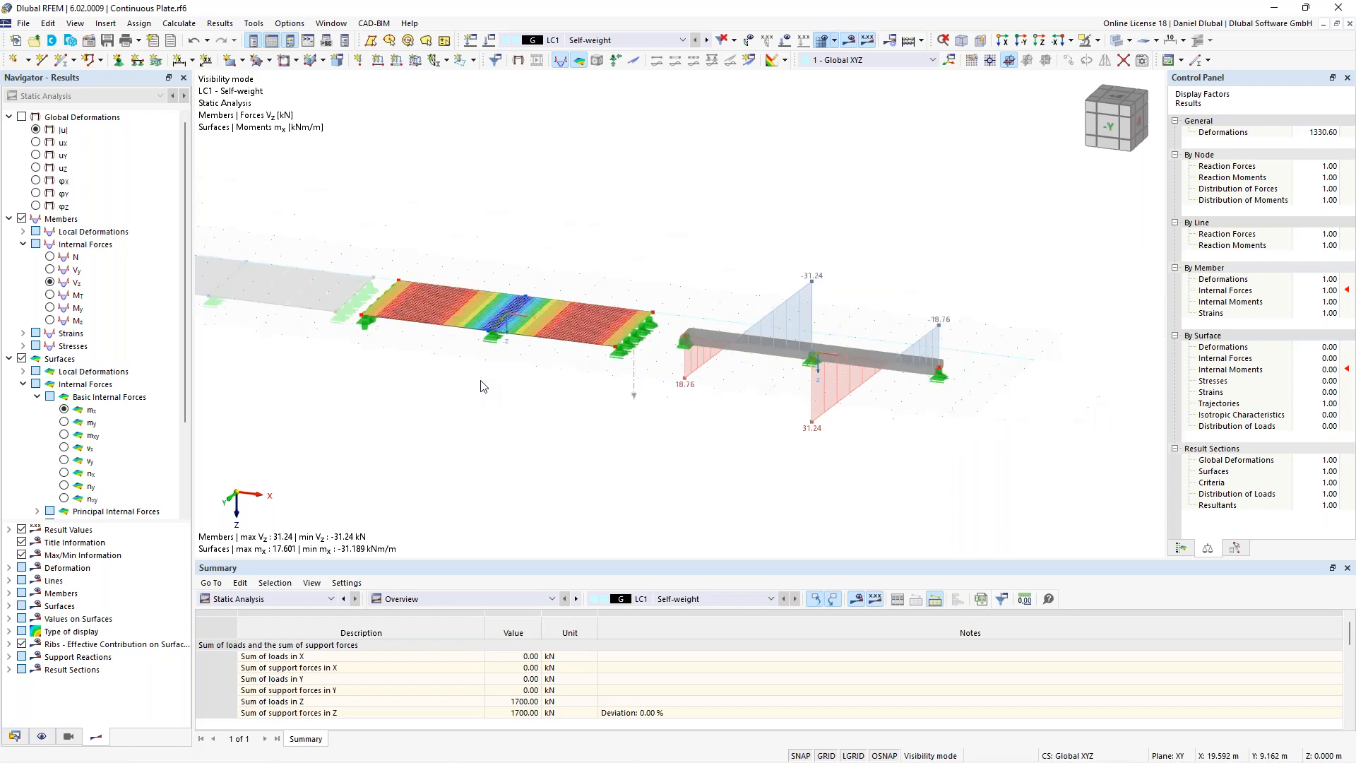
pyautogui.rightClick(830, 175)
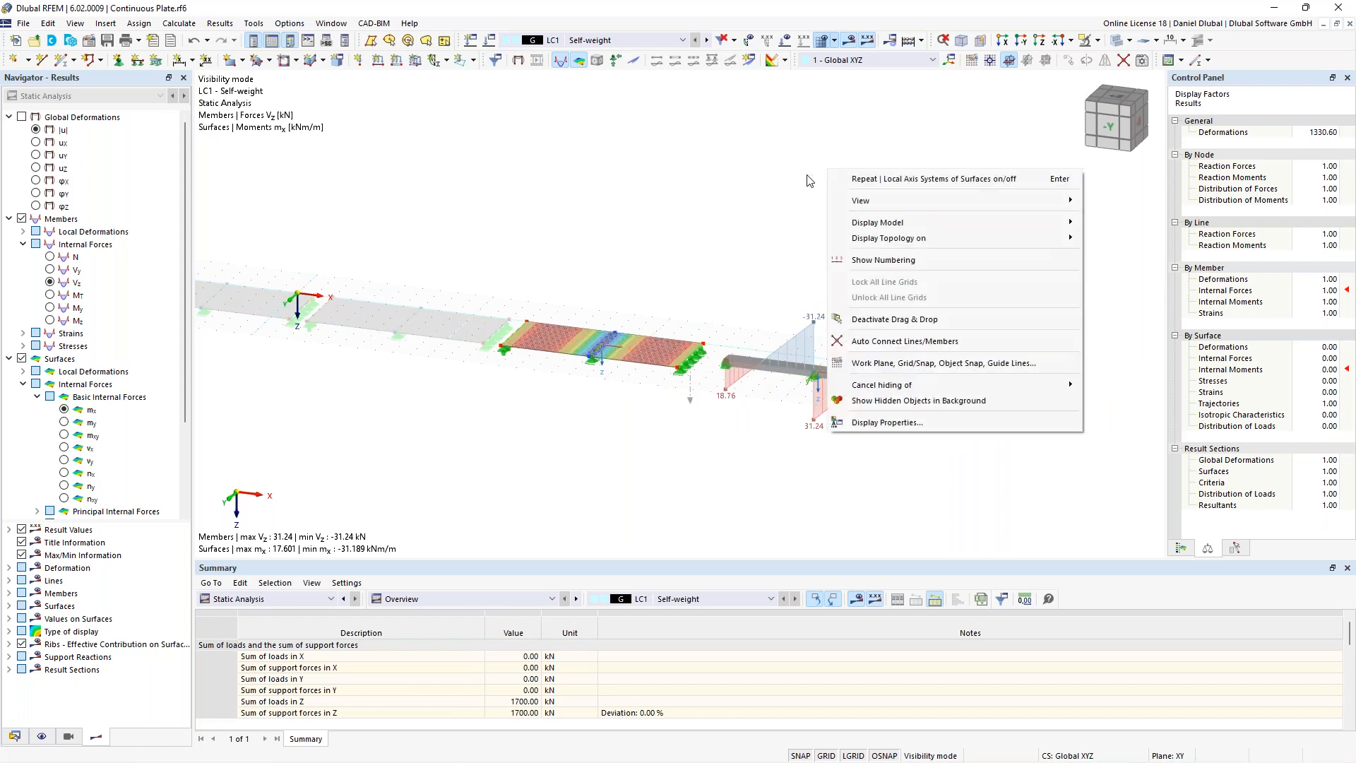
pyautogui.moveTo(903, 394)
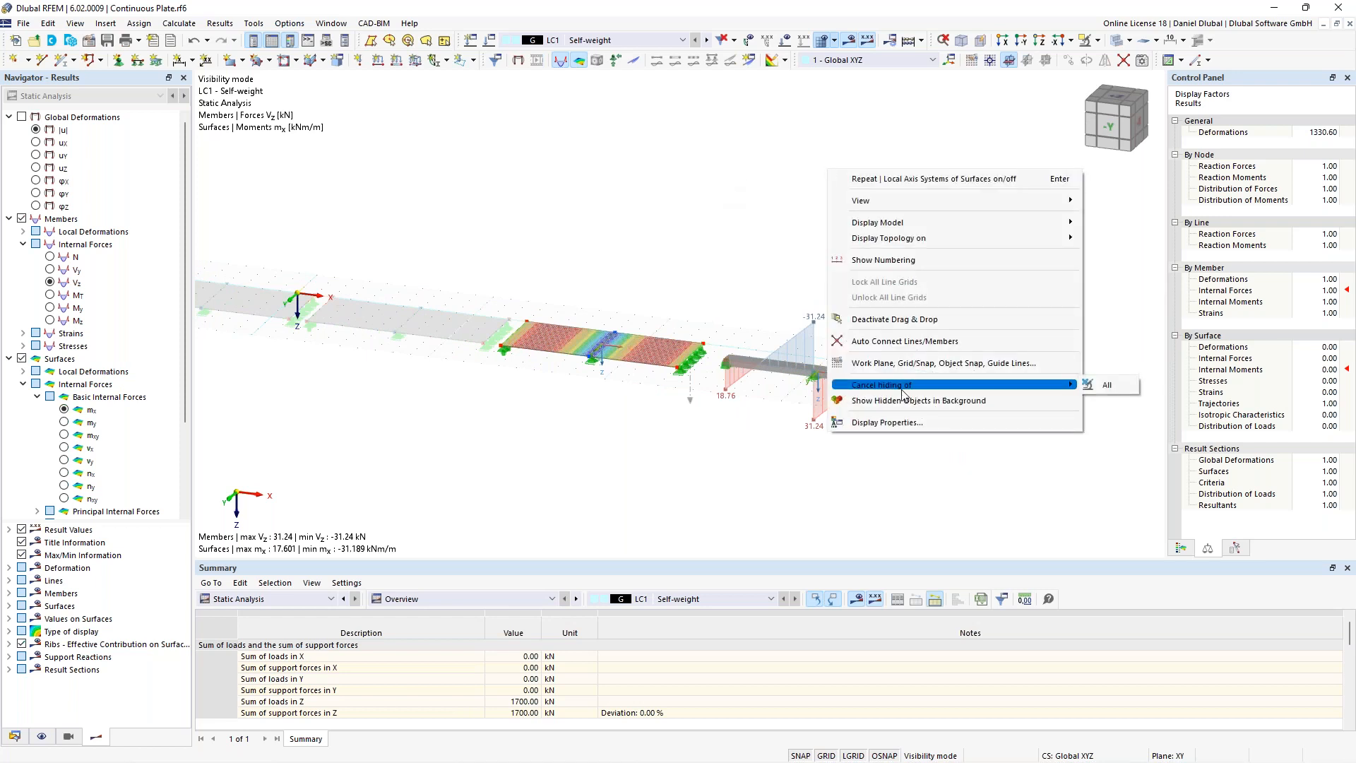
pyautogui.click(1106, 385)
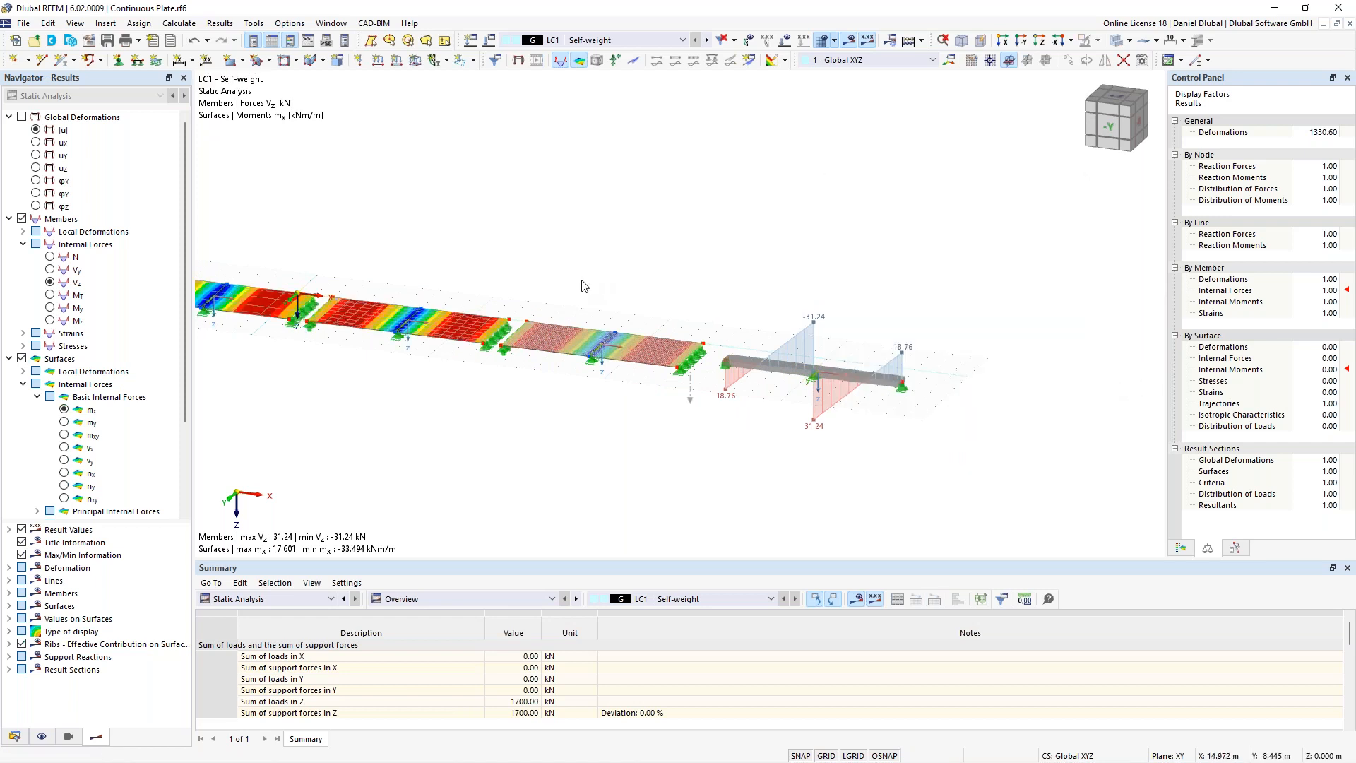
pyautogui.moveTo(577, 270); pyautogui.dragTo(812, 263, button='middle')
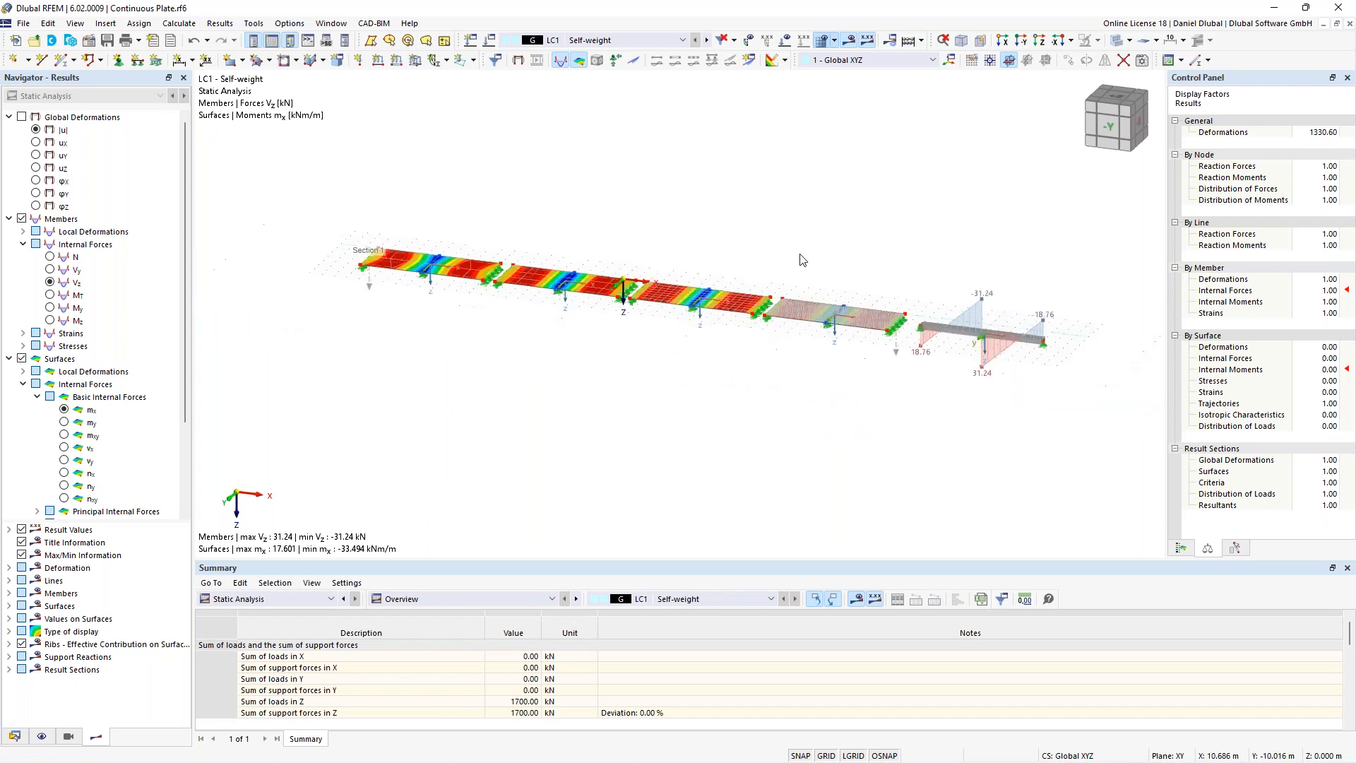
pyautogui.scroll(-1, 794, 263)
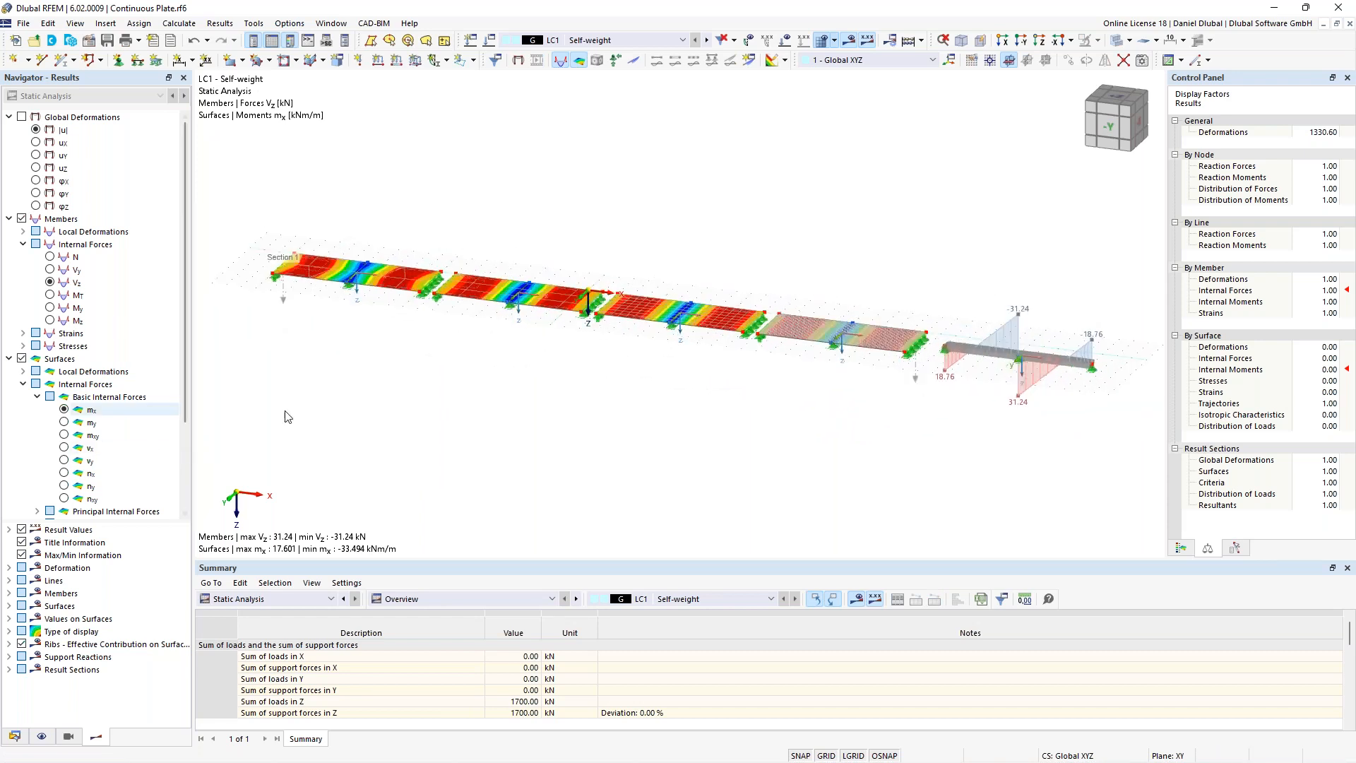
# Step: Turn on the result section diagrams for the plate surfaces
pyautogui.scroll(1, 1014, 369)
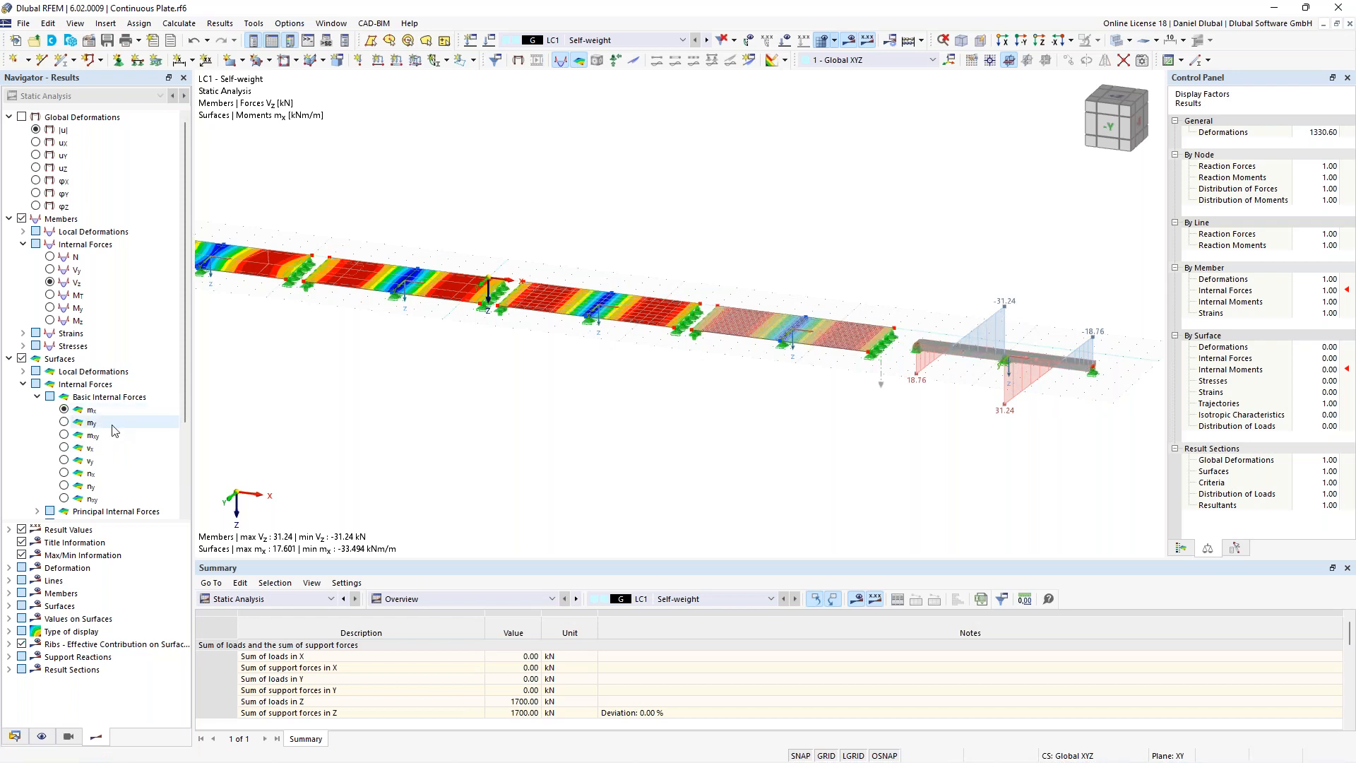
pyautogui.scroll(-3, 114, 430)
pyautogui.click(22, 498)
pyautogui.moveTo(462, 384); pyautogui.dragTo(620, 412, button='middle')
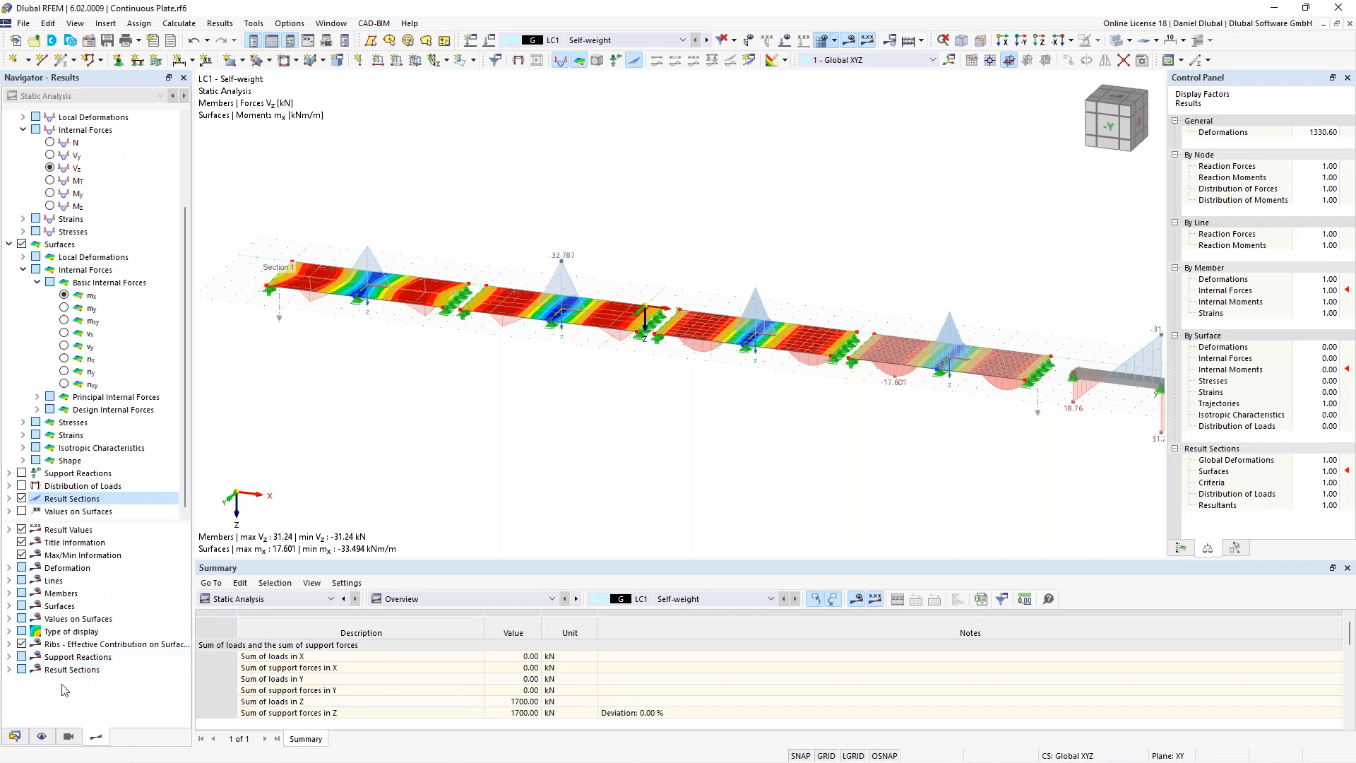
# Step: Label the result section diagrams with values at their local extremes
pyautogui.click(9, 671)
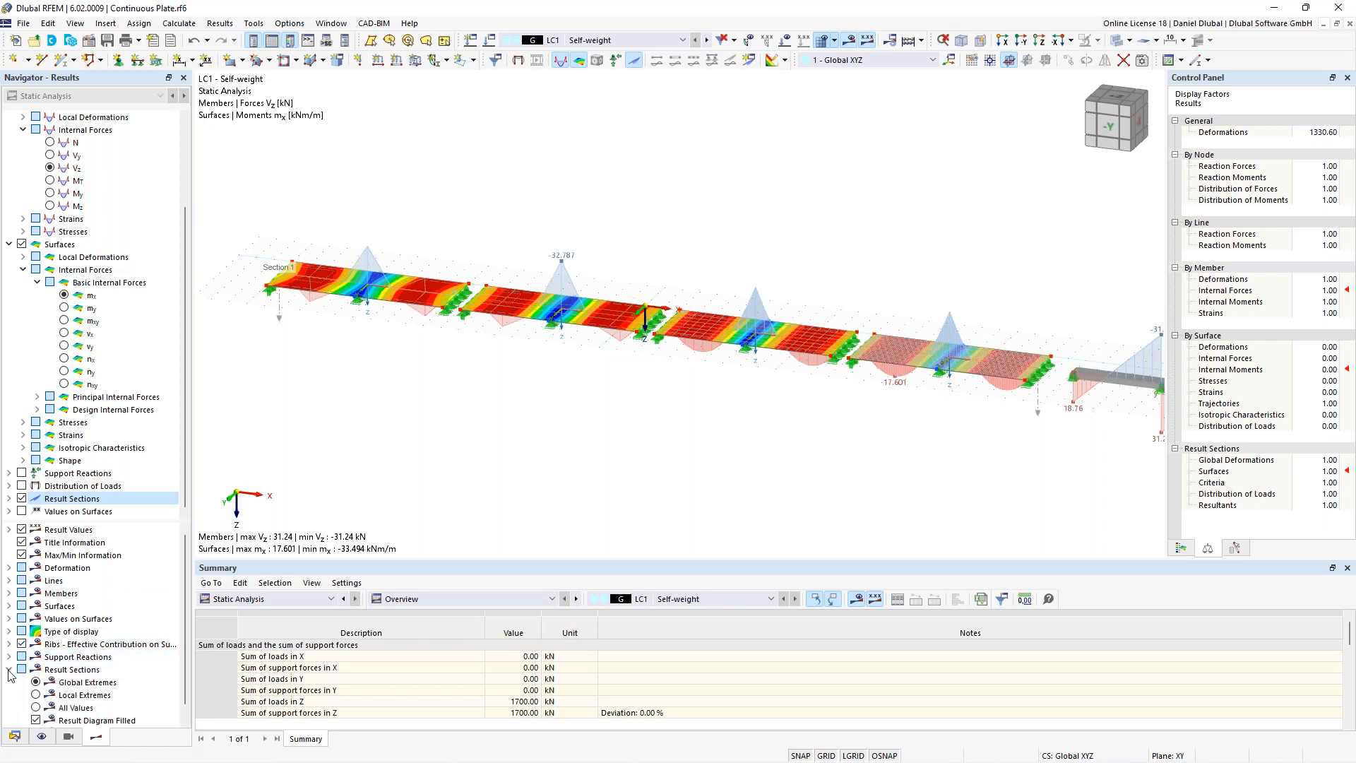
pyautogui.scroll(-1, 50, 674)
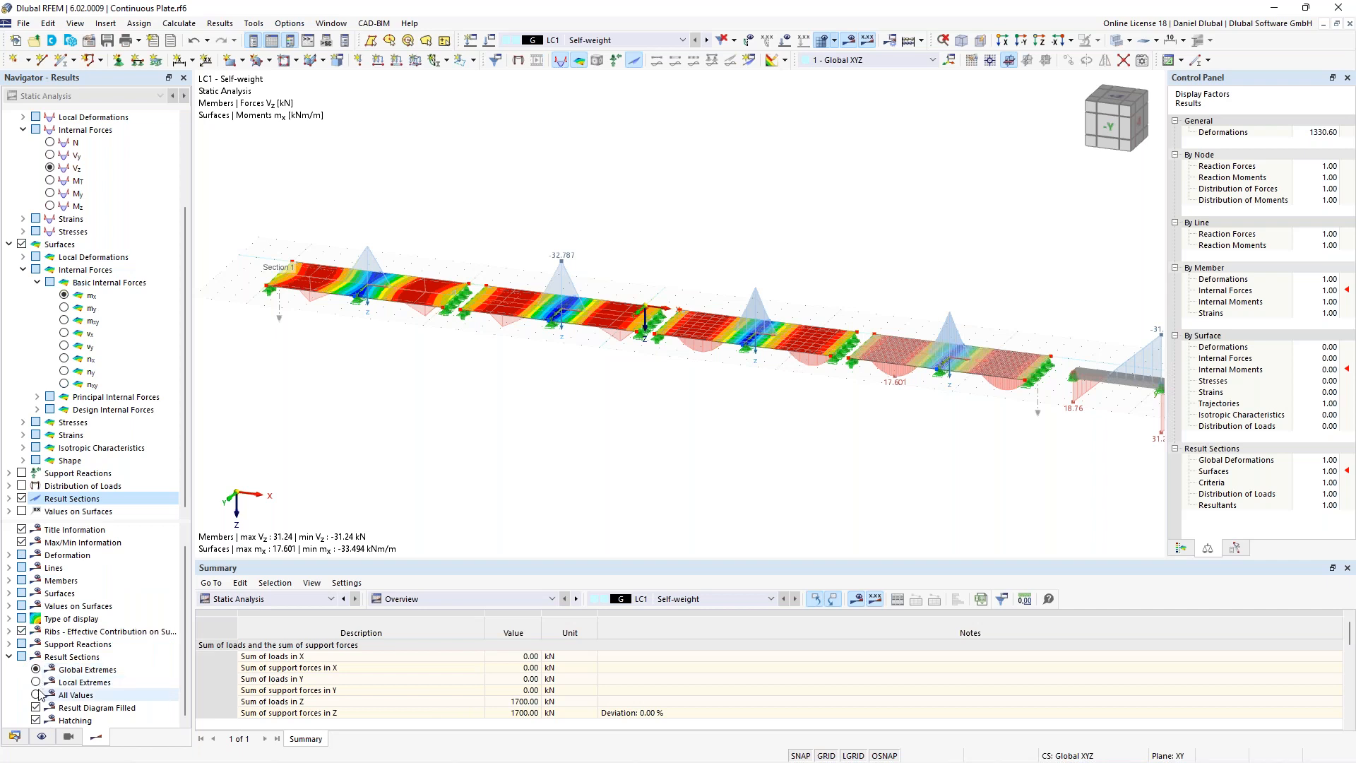
pyautogui.click(36, 683)
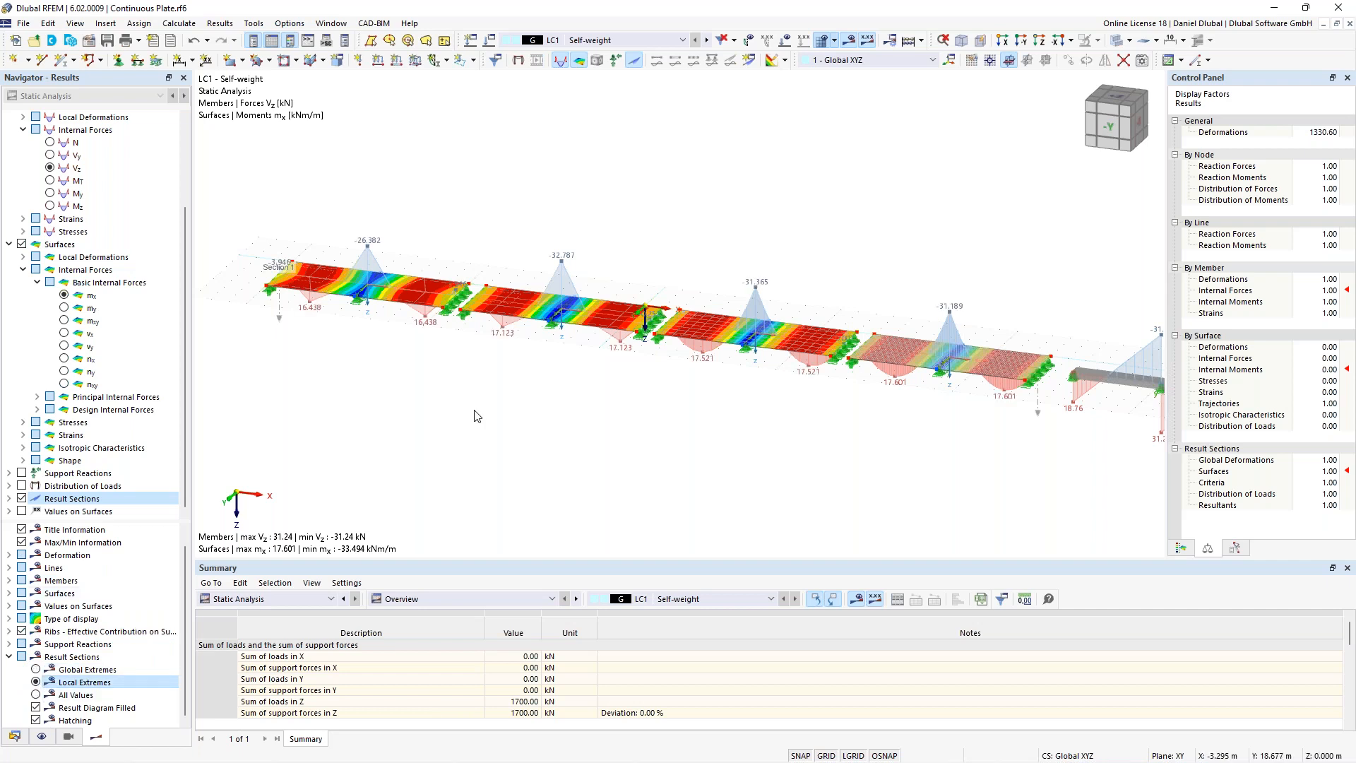
pyautogui.keyDown('ctrl'); pyautogui.moveTo(545, 405); pyautogui.dragTo(554, 379, button='middle'); pyautogui.keyUp('ctrl')
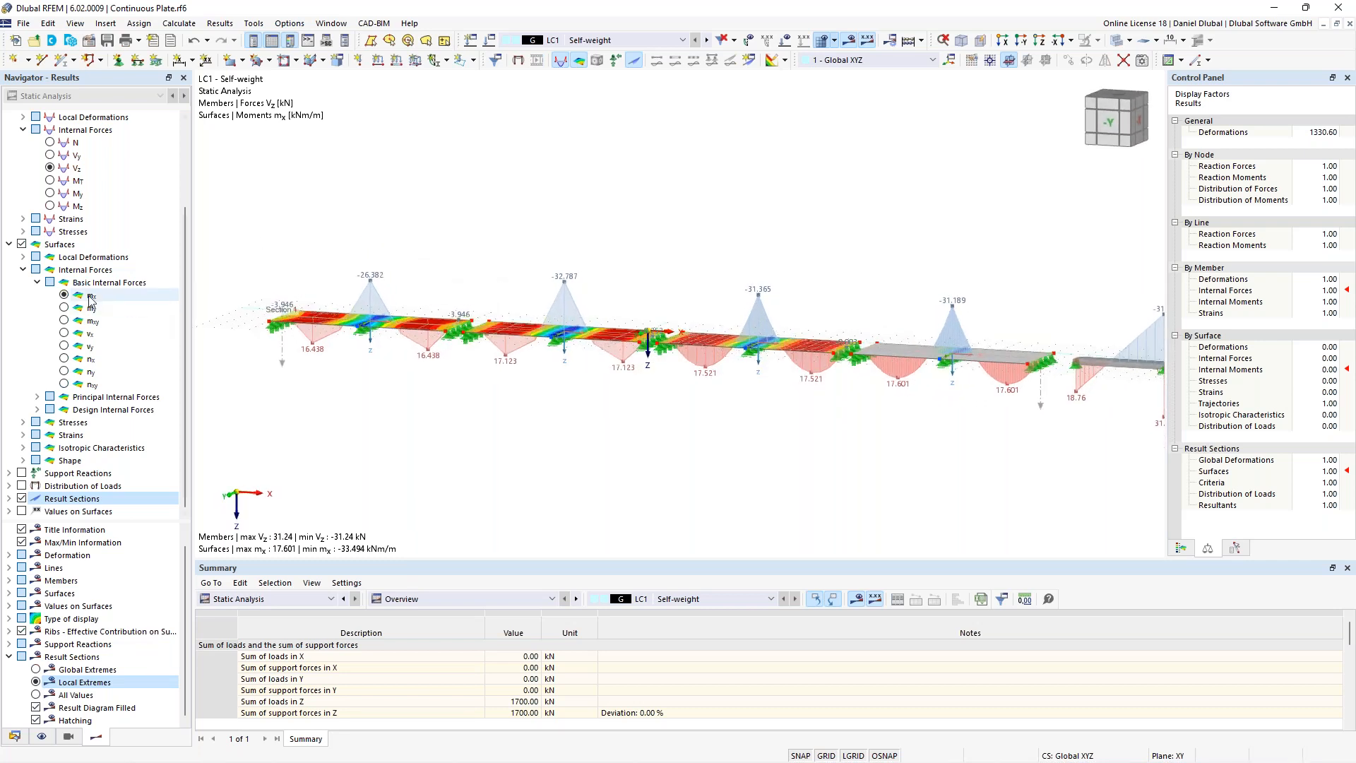
# Step: Display the bending moment My on the beam alongside the mx sections of the plates
pyautogui.click(67, 300)
pyautogui.moveTo(851, 244); pyautogui.dragTo(605, 263, button='middle')
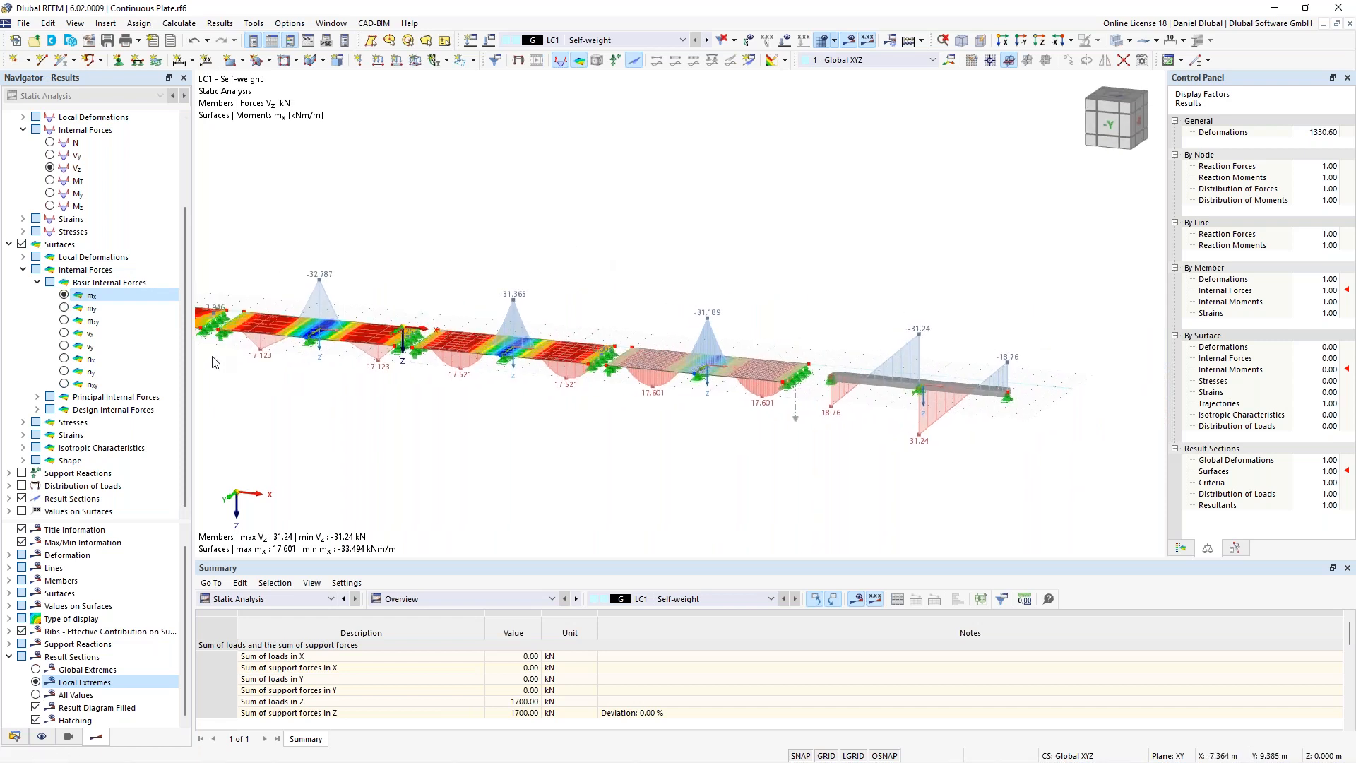
pyautogui.click(50, 195)
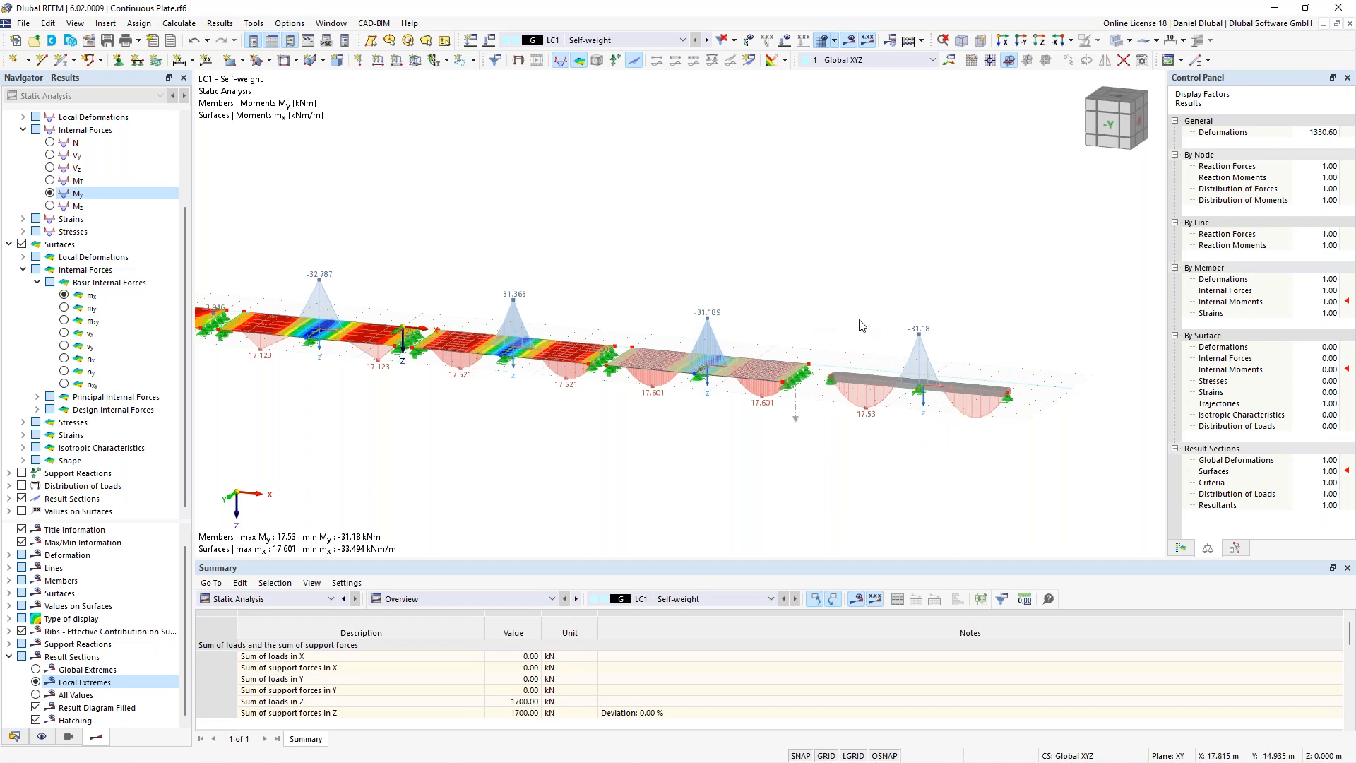
pyautogui.moveTo(996, 434); pyautogui.dragTo(1054, 479)
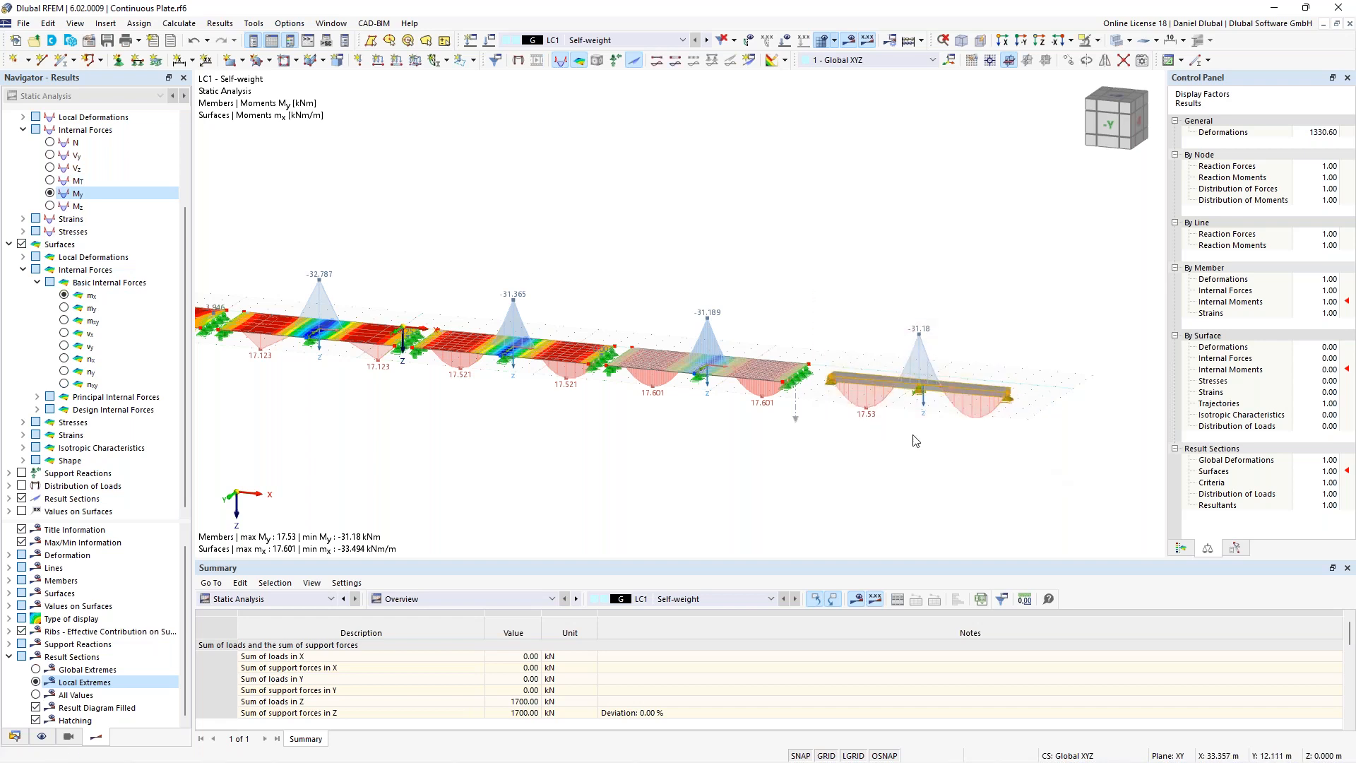
pyautogui.click(781, 286)
# Step: Compare the support and span values of mx across the four plate meshes with the beam's My diagram
pyautogui.scroll(1, 674, 292)
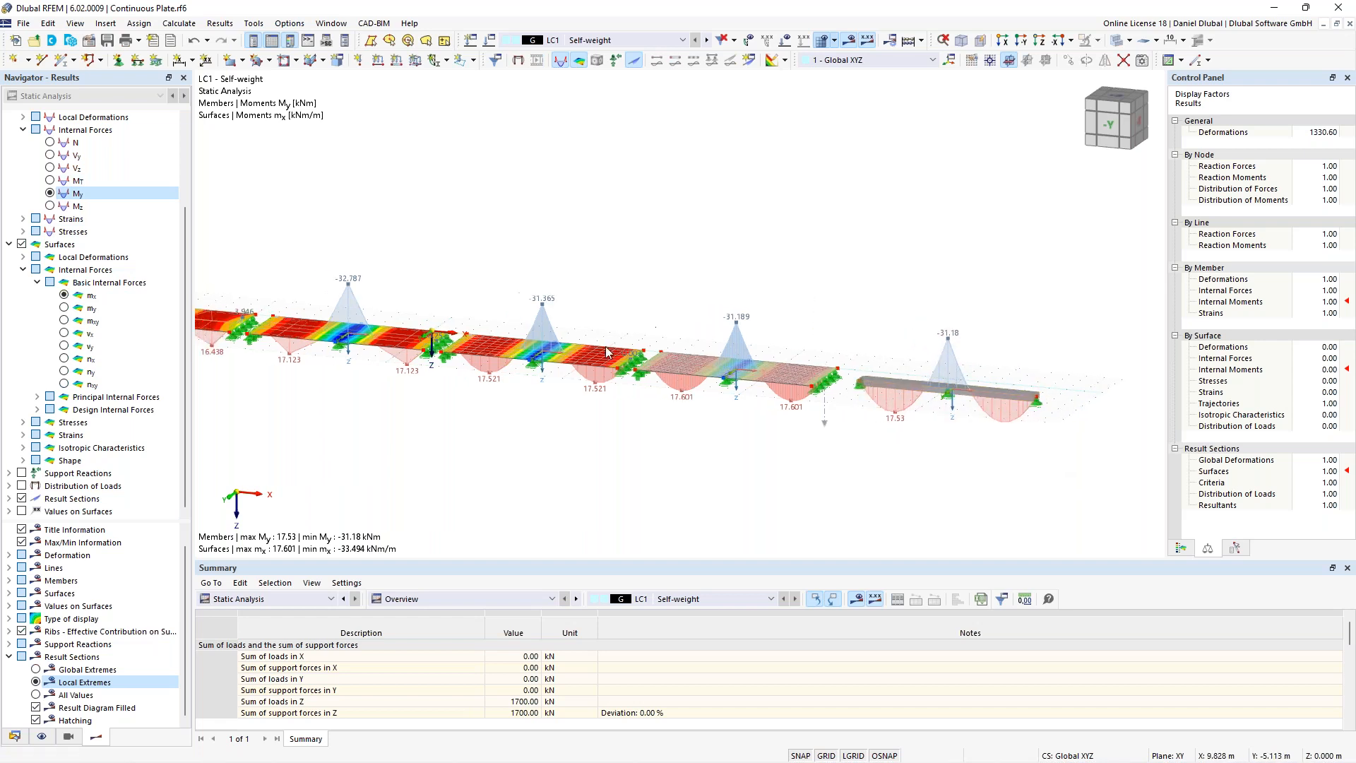
pyautogui.scroll(1, 675, 292)
pyautogui.scroll(2, 674, 292)
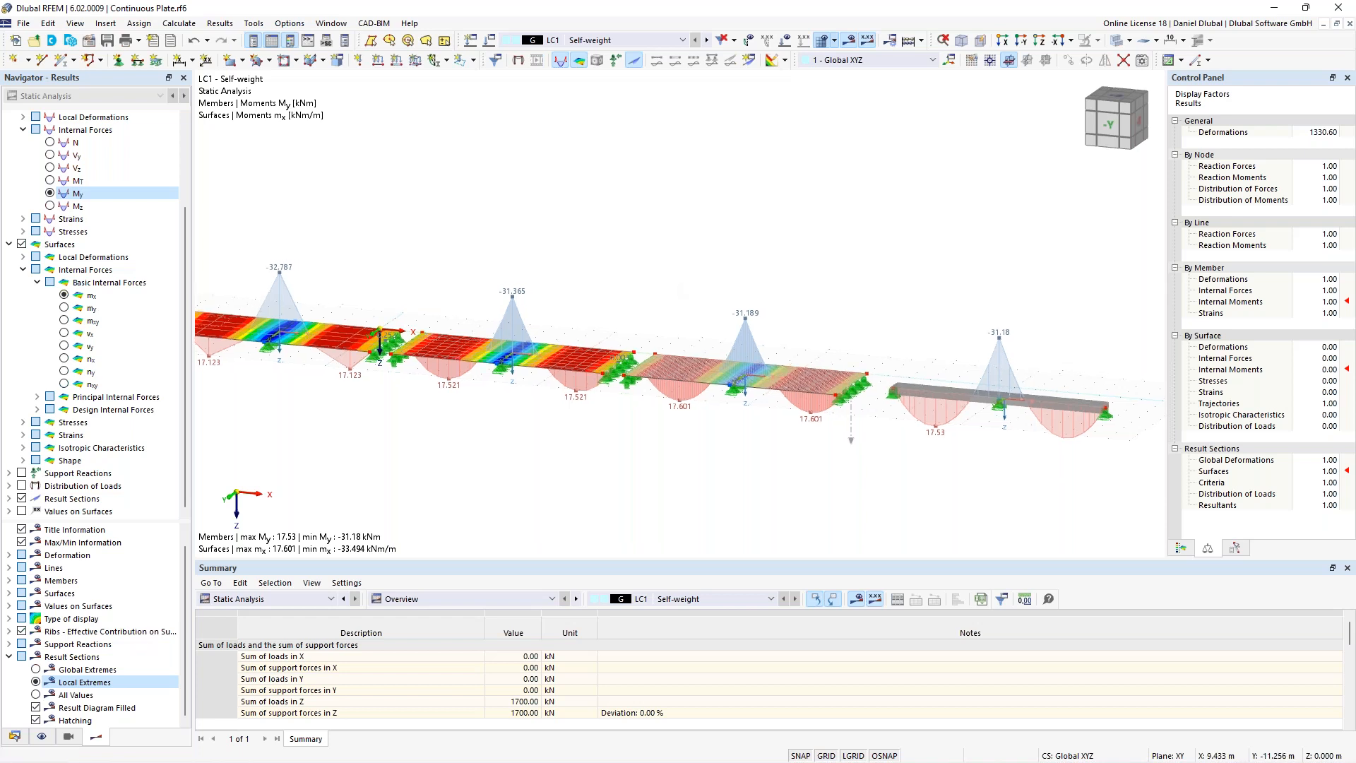
pyautogui.scroll(-1, 732, 272)
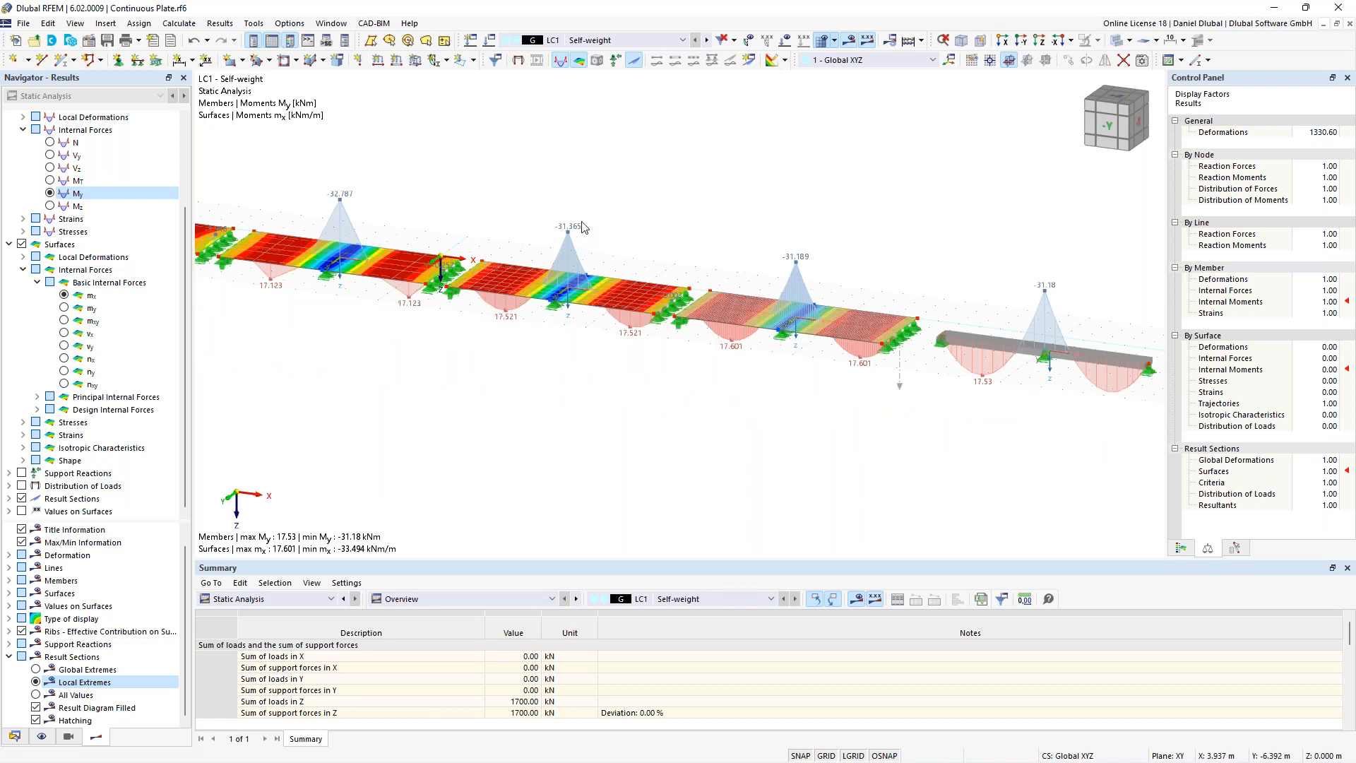
pyautogui.moveTo(597, 205)
pyautogui.mouseDown(button='middle')
pyautogui.moveTo(584, 207)
pyautogui.moveTo(602, 215)
pyautogui.mouseUp(button='middle')
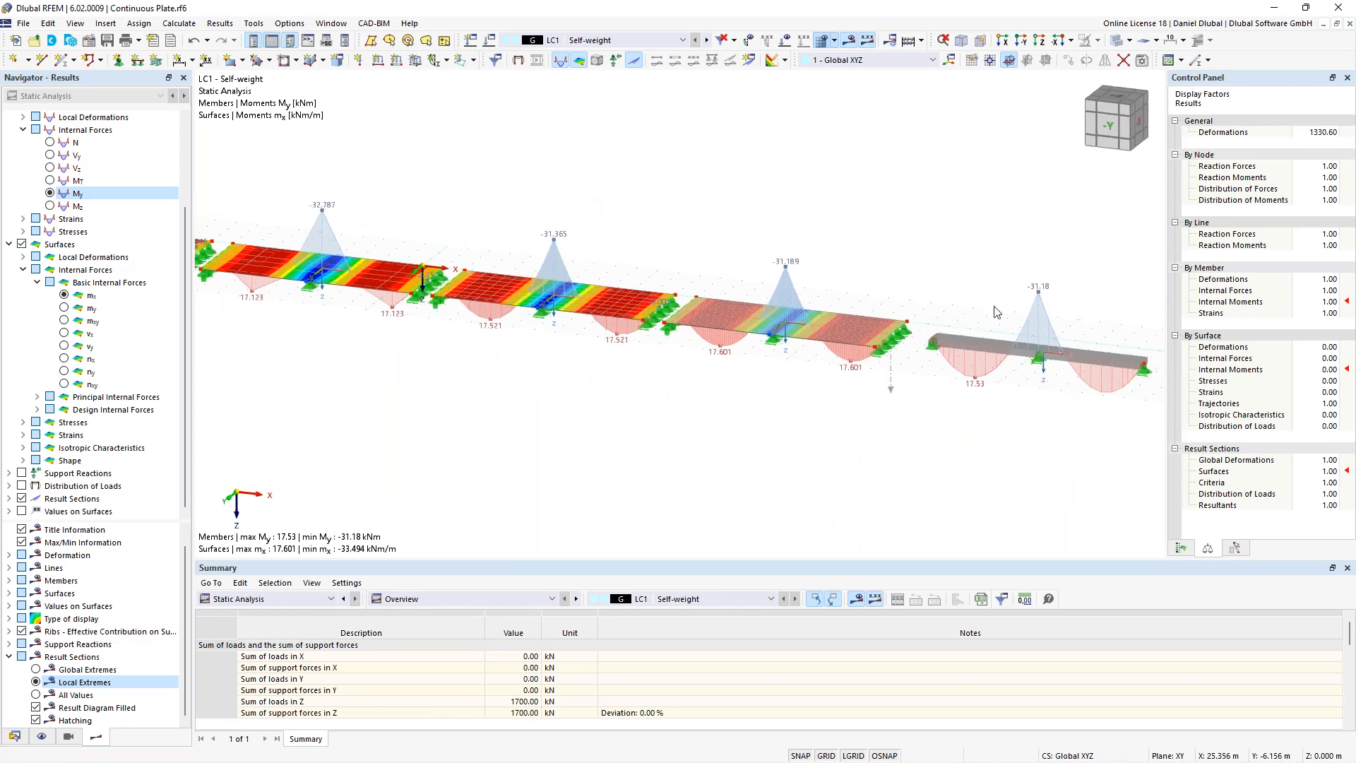
pyautogui.moveTo(678, 222); pyautogui.dragTo(913, 238, button='middle')
pyautogui.moveTo(530, 204); pyautogui.dragTo(649, 227, button='middle')
pyautogui.scroll(1, 448, 256)
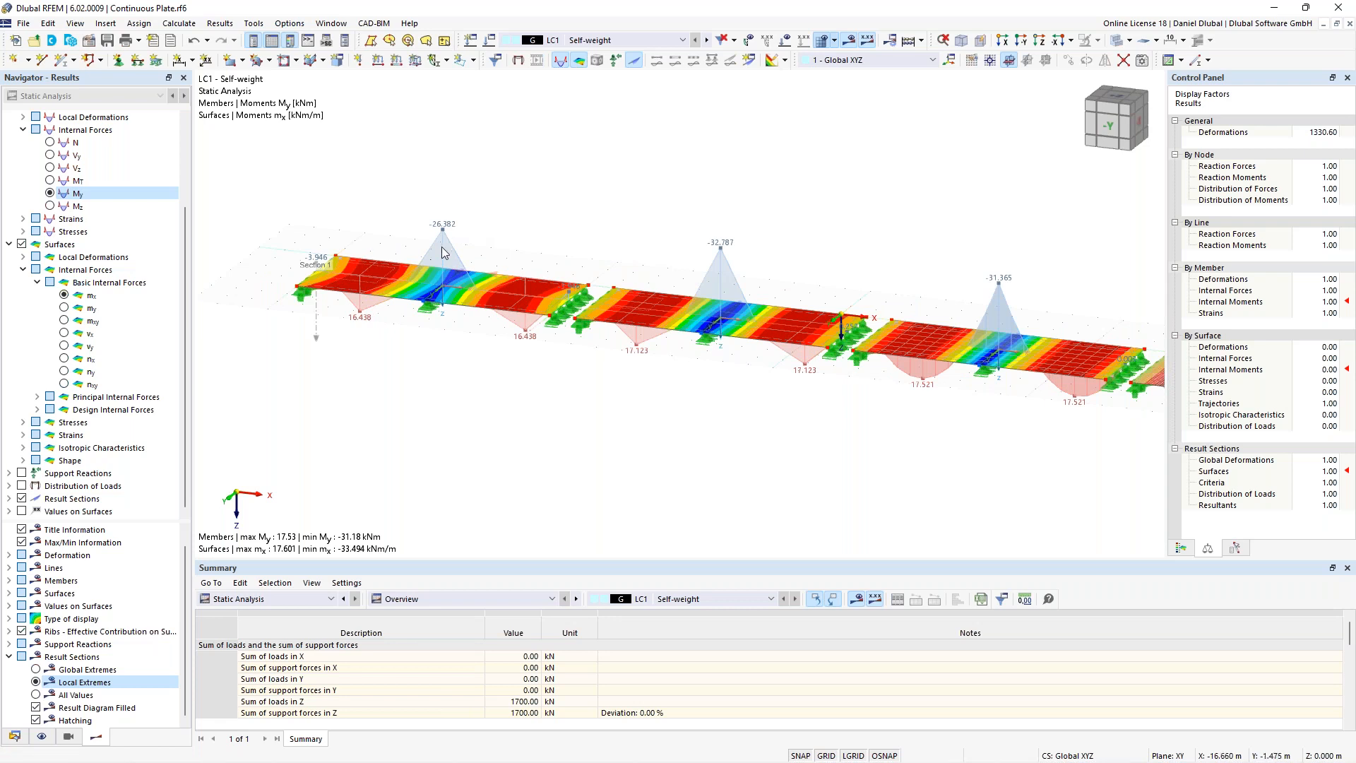
pyautogui.scroll(-2, 442, 243)
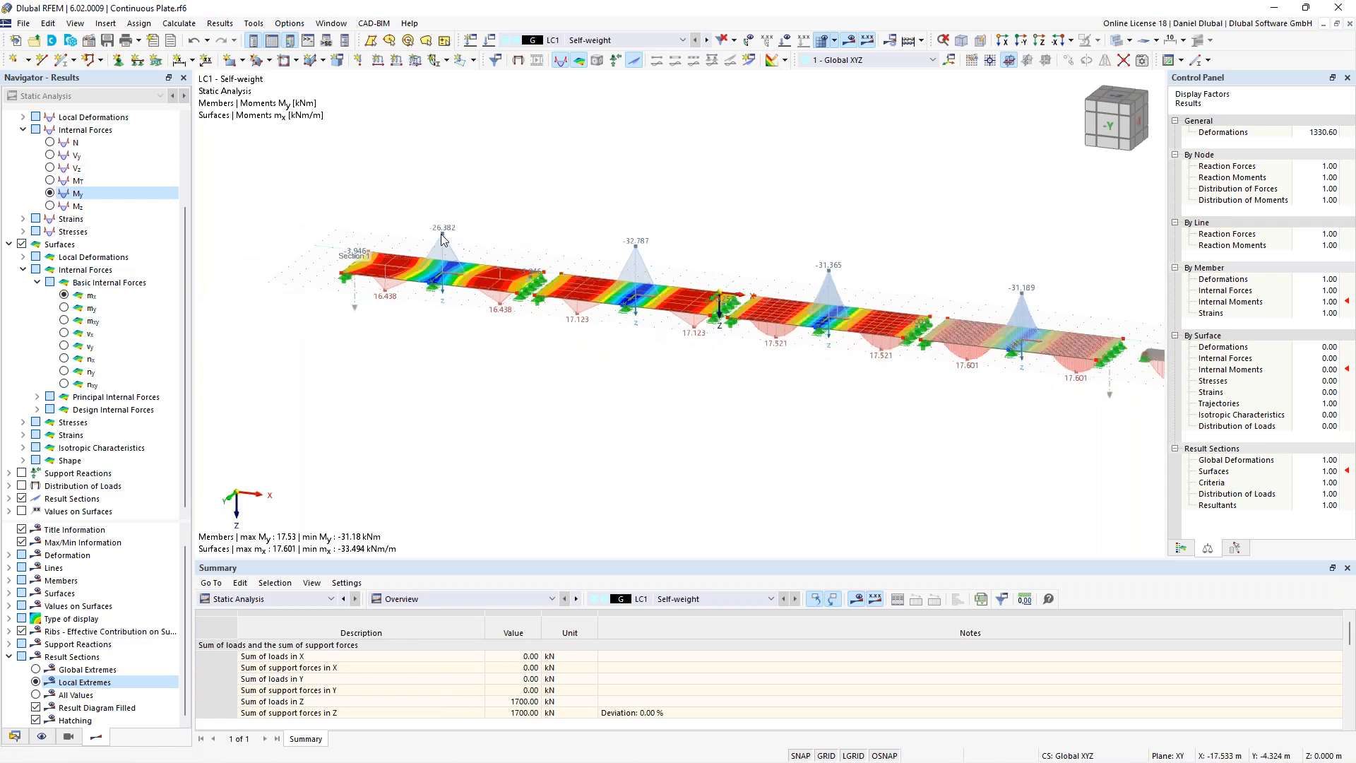
pyautogui.moveTo(563, 233); pyautogui.dragTo(408, 220, button='middle')
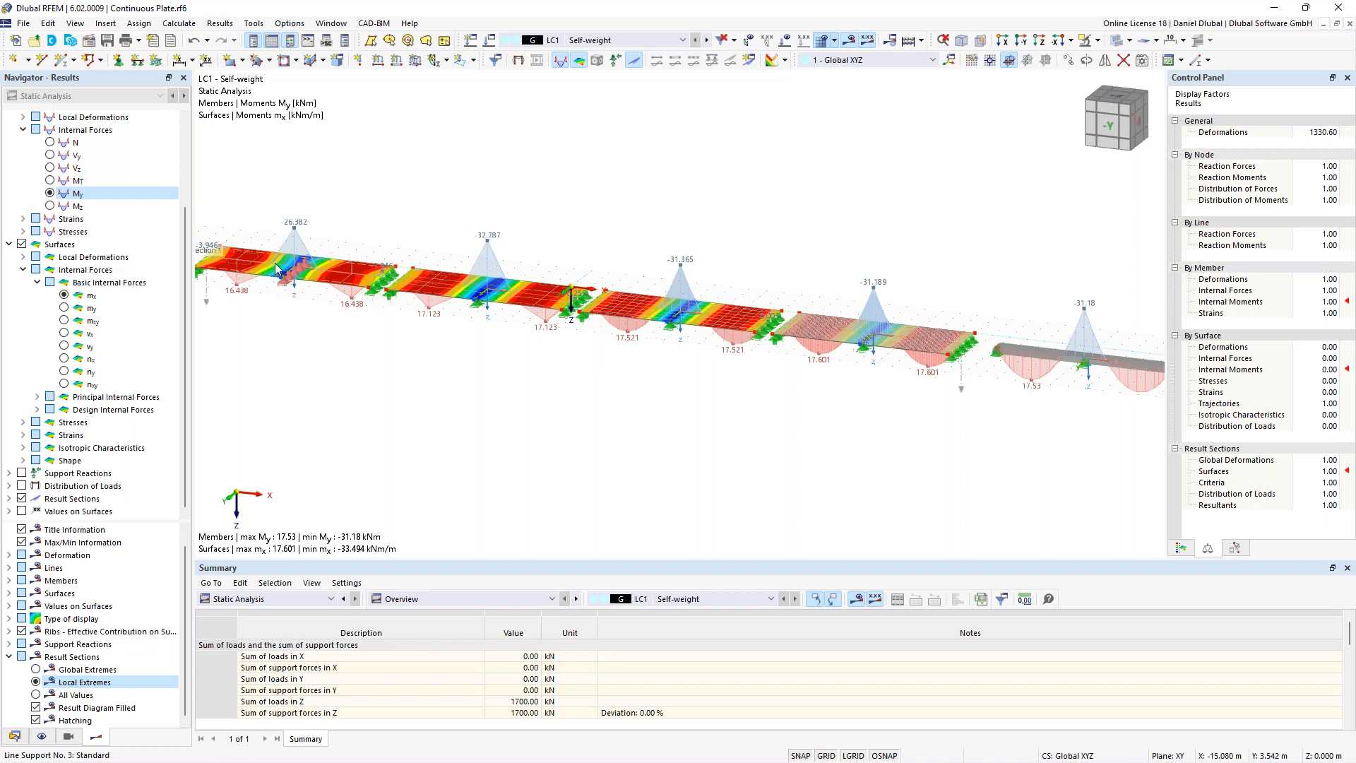
pyautogui.scroll(1, 265, 216)
pyautogui.scroll(3, 265, 215)
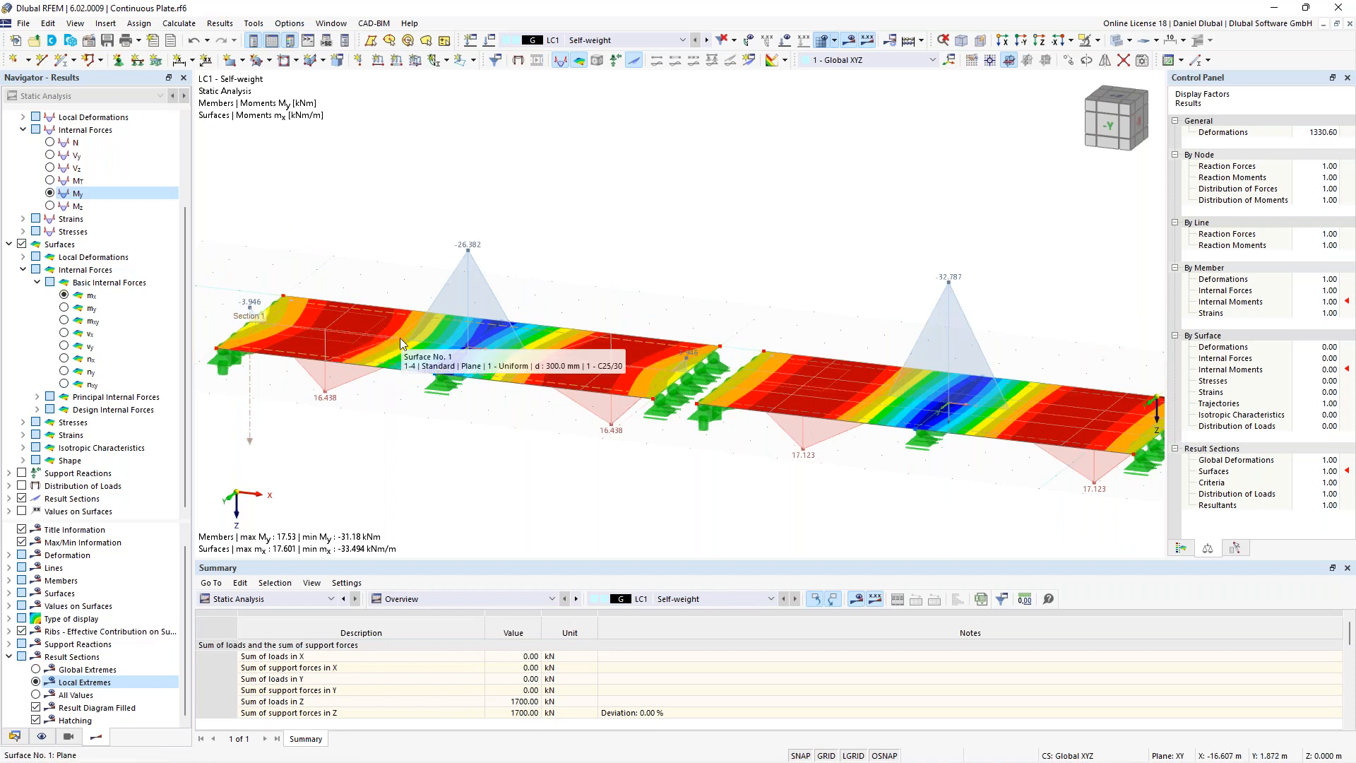
pyautogui.scroll(-2, 526, 243)
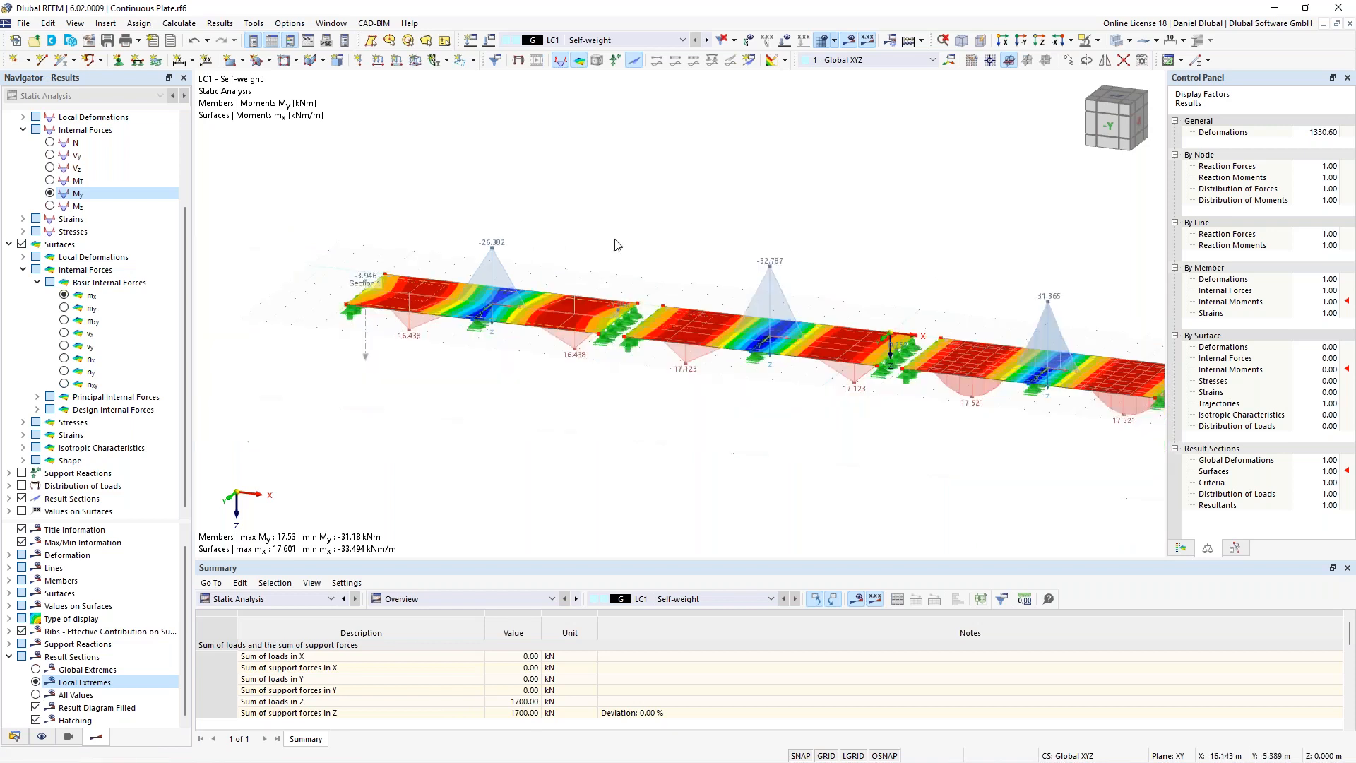
pyautogui.moveTo(696, 235); pyautogui.dragTo(403, 209, button='middle')
pyautogui.scroll(-2, 403, 209)
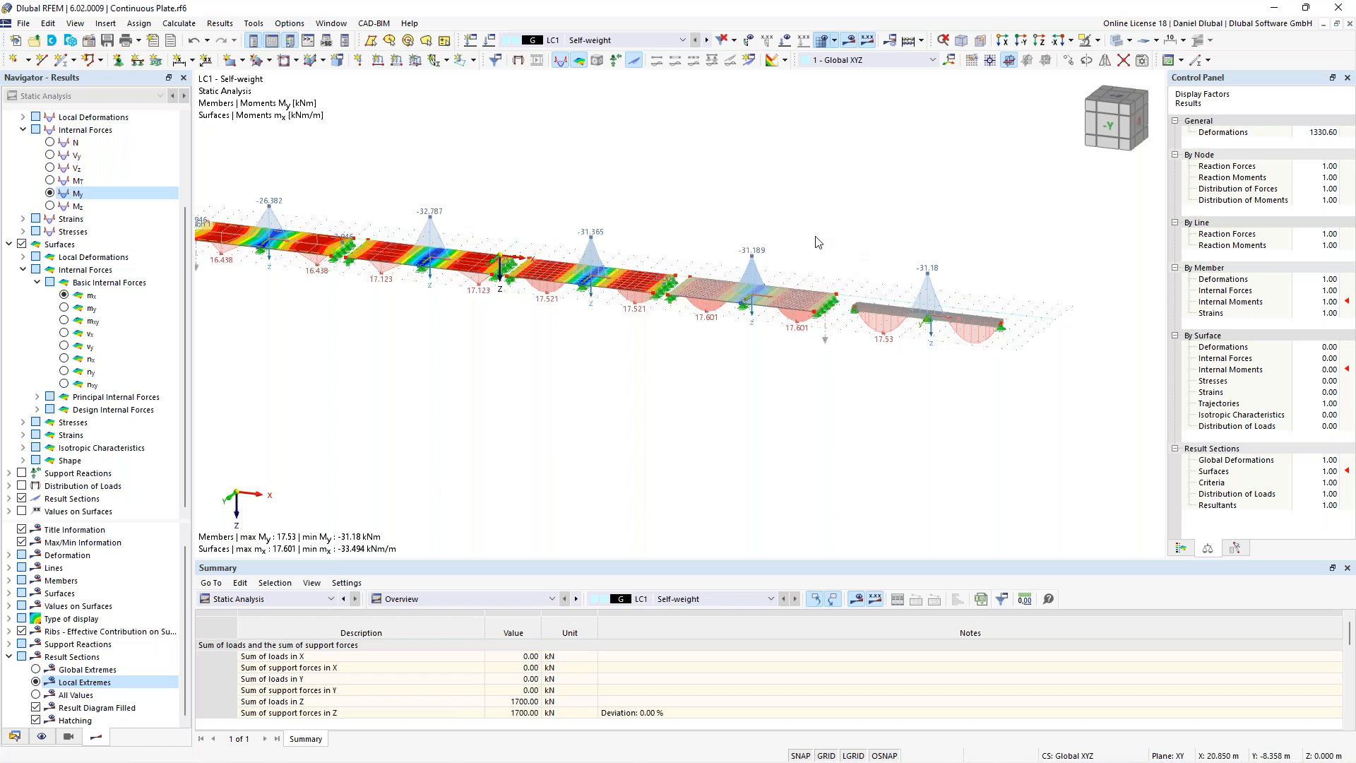
# Step: Examine the surface moments mx and member moments My along the four plates and the comparison beam
pyautogui.moveTo(650, 207); pyautogui.dragTo(669, 215, button='middle')
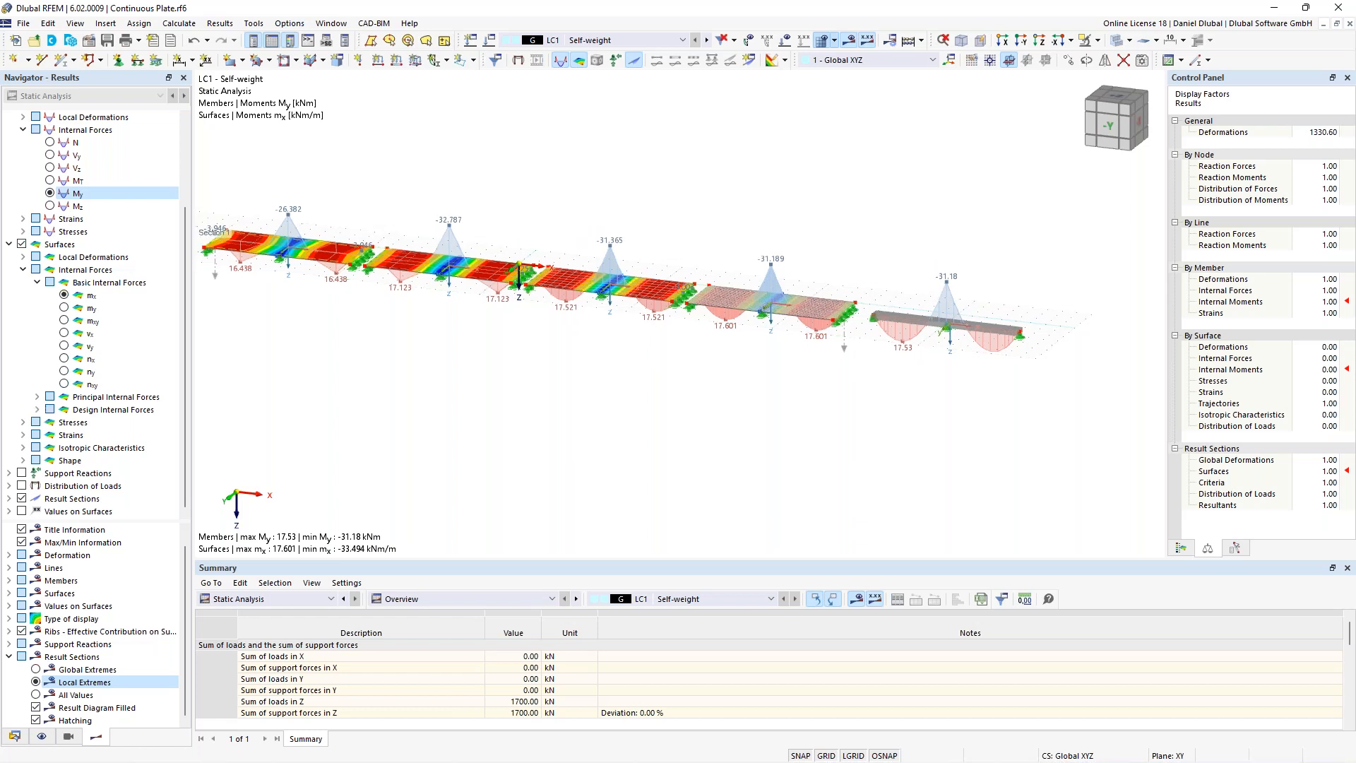
pyautogui.scroll(2, 448, 212)
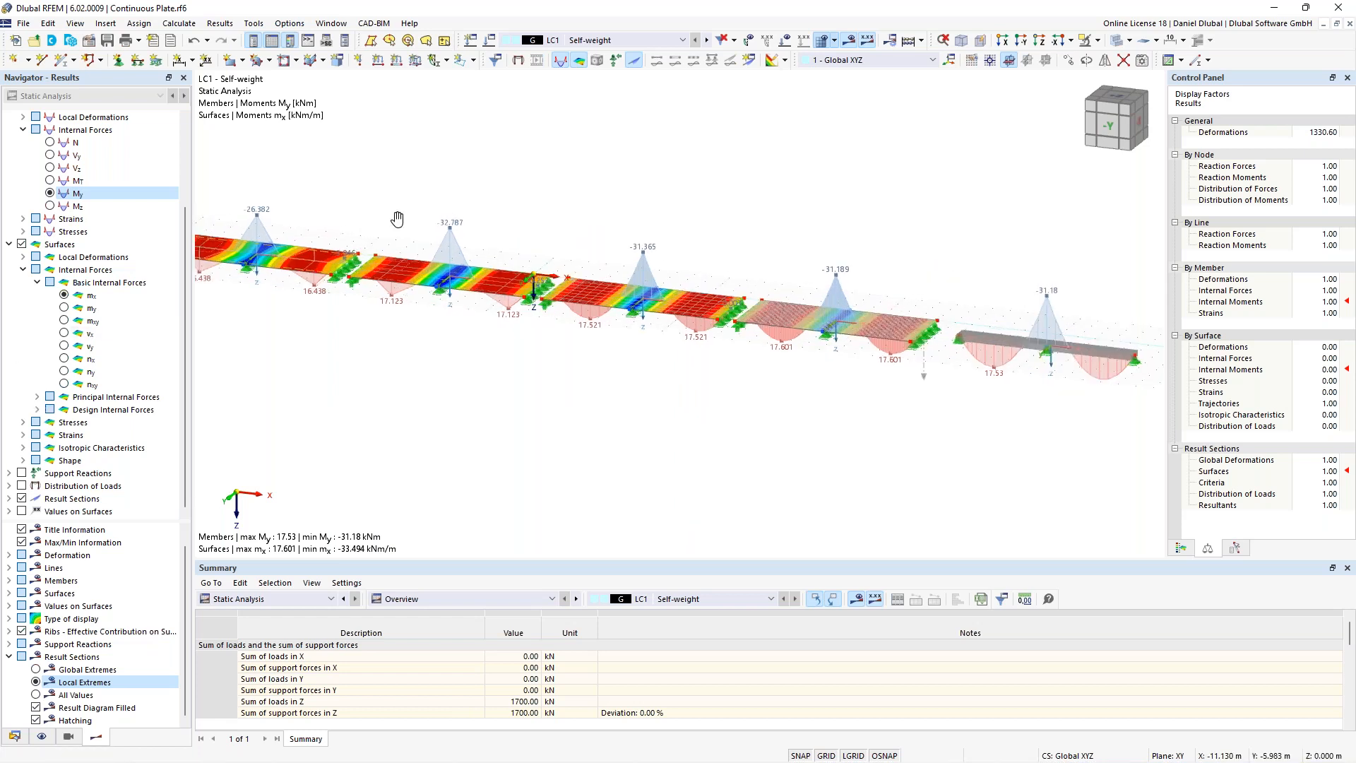
pyautogui.moveTo(398, 220); pyautogui.dragTo(419, 244, button='middle')
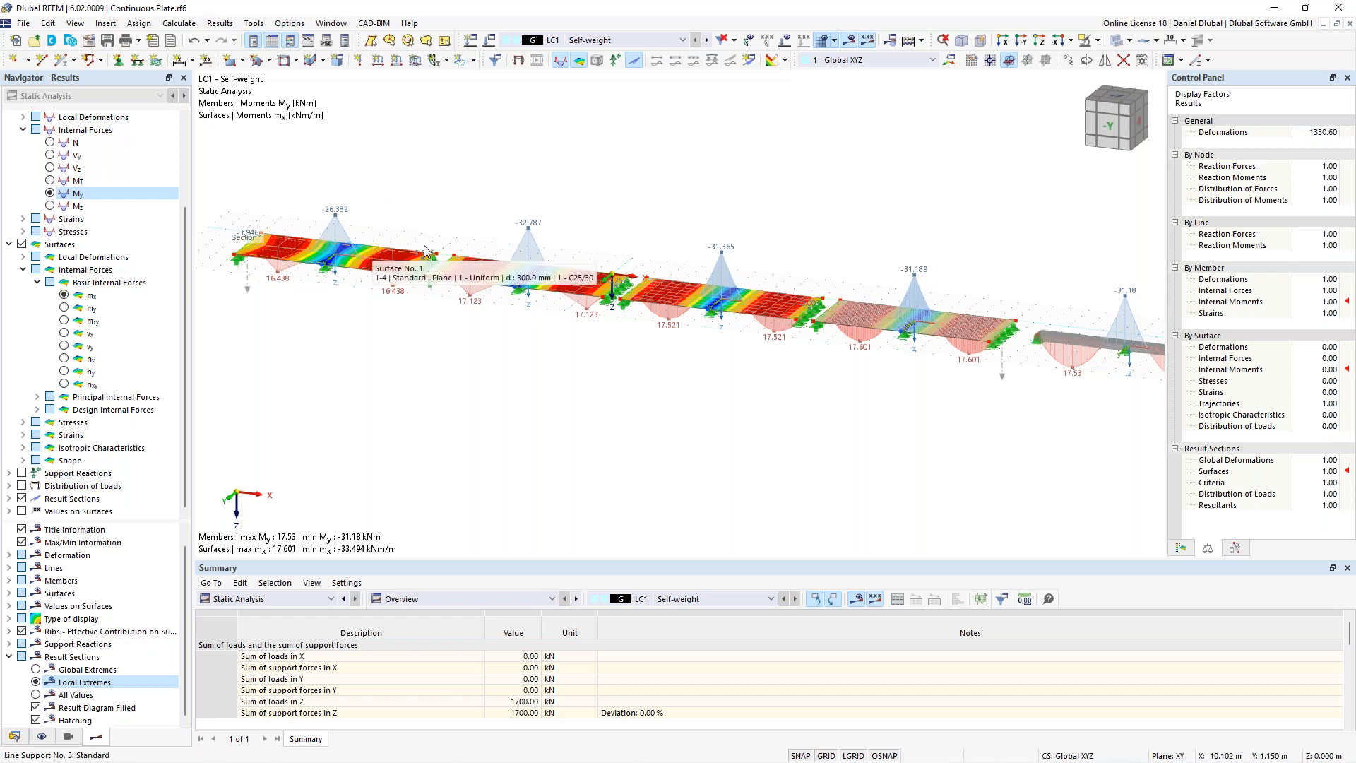
pyautogui.scroll(-1, 417, 249)
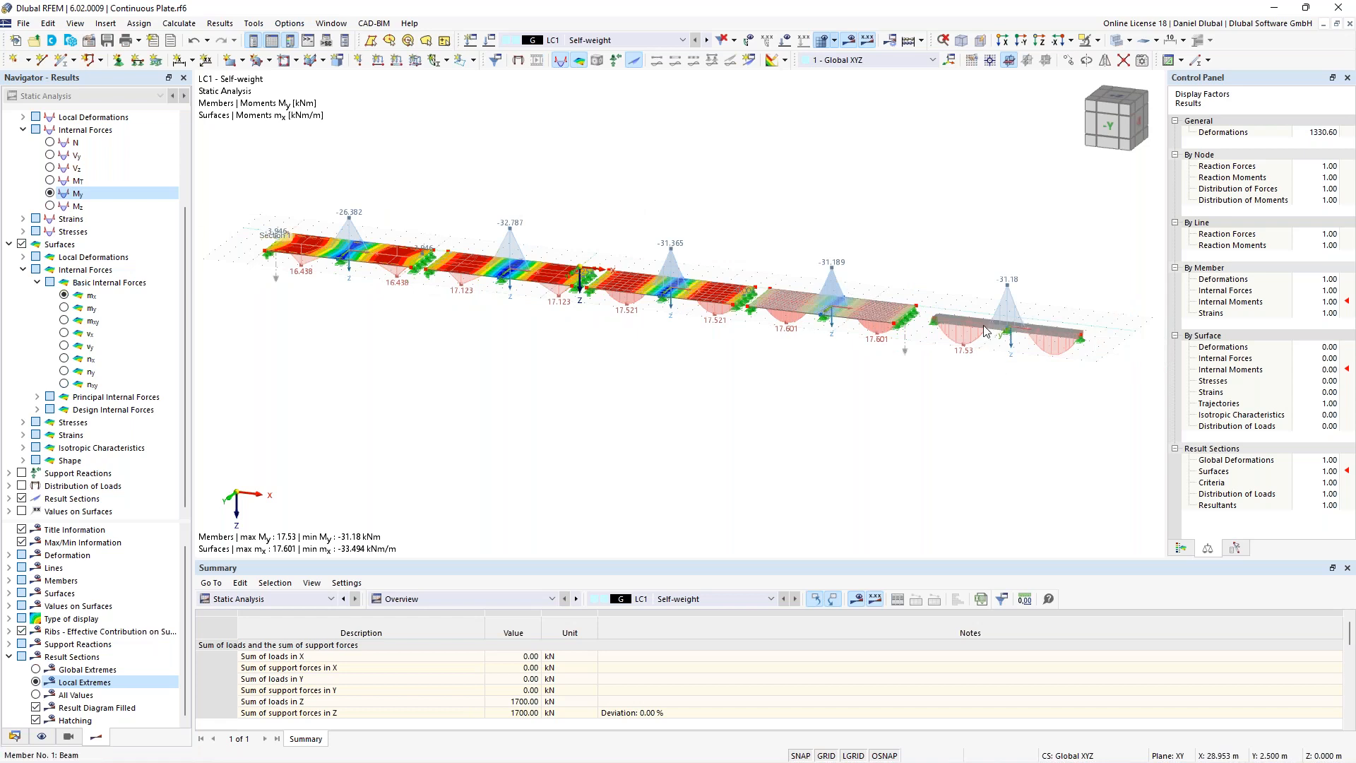
pyautogui.scroll(4, 785, 258)
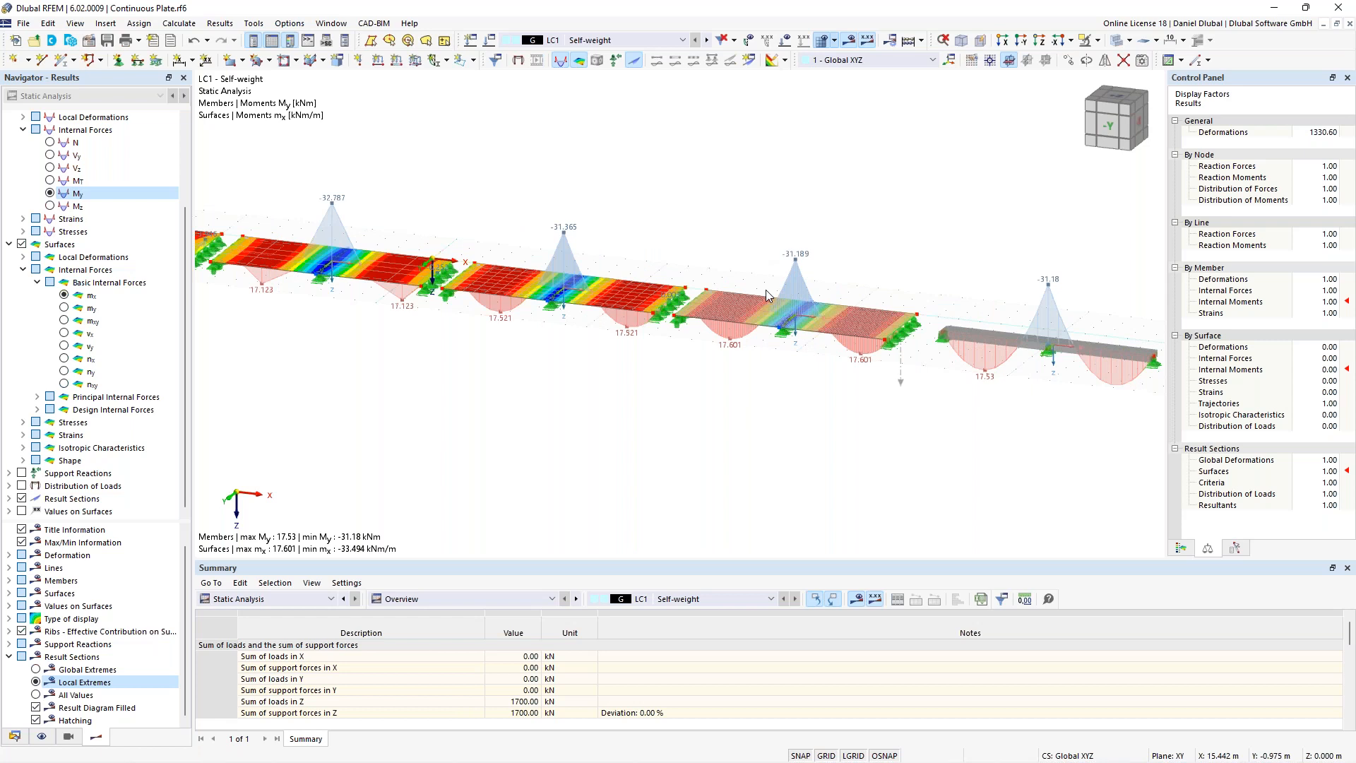
pyautogui.scroll(3, 825, 308)
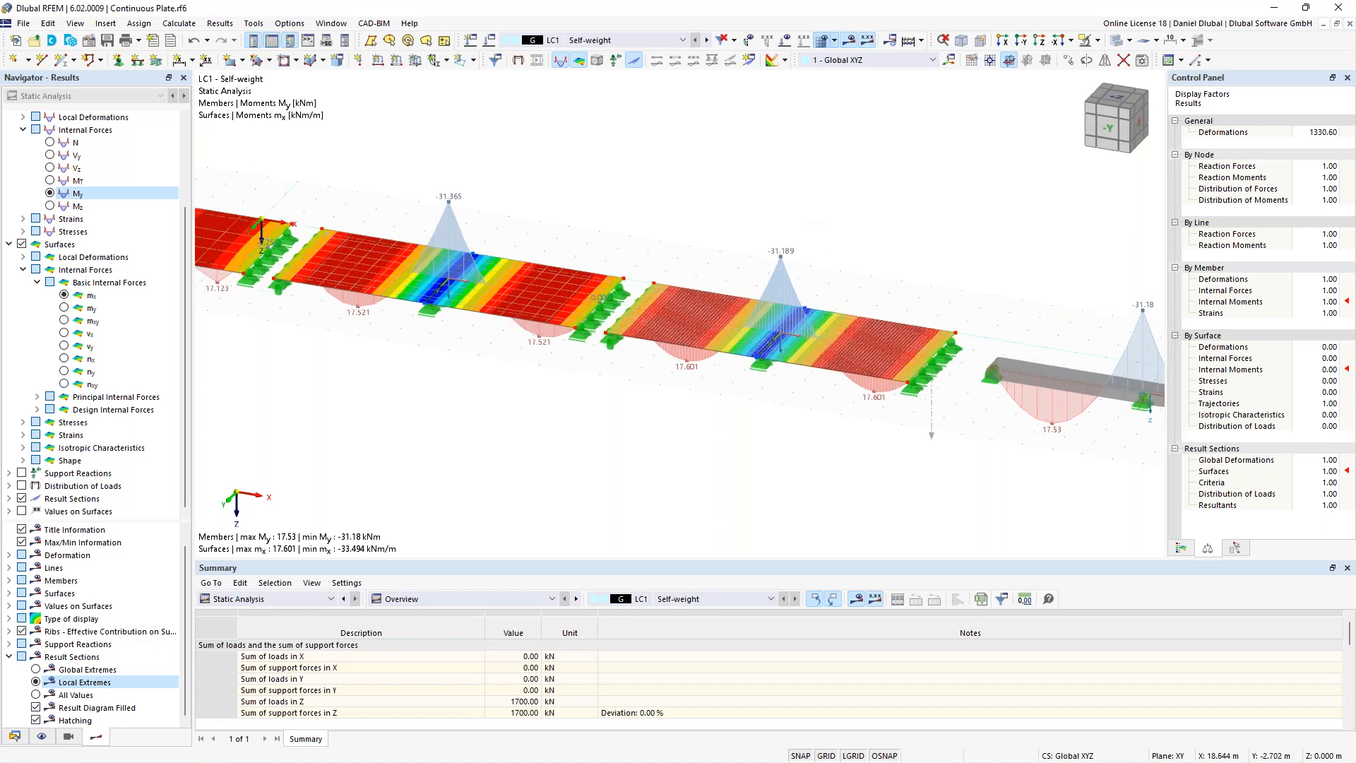
pyautogui.scroll(2, 841, 281)
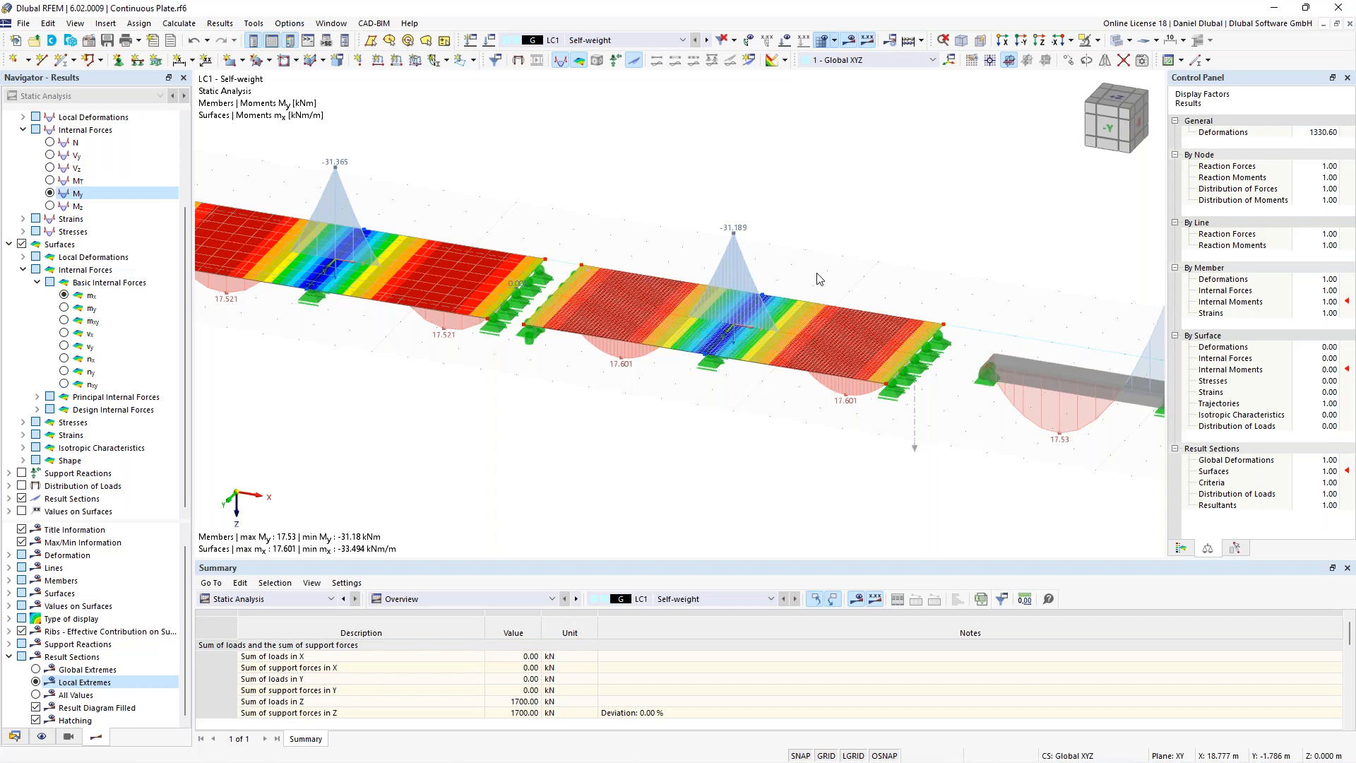
pyautogui.scroll(-5, 817, 279)
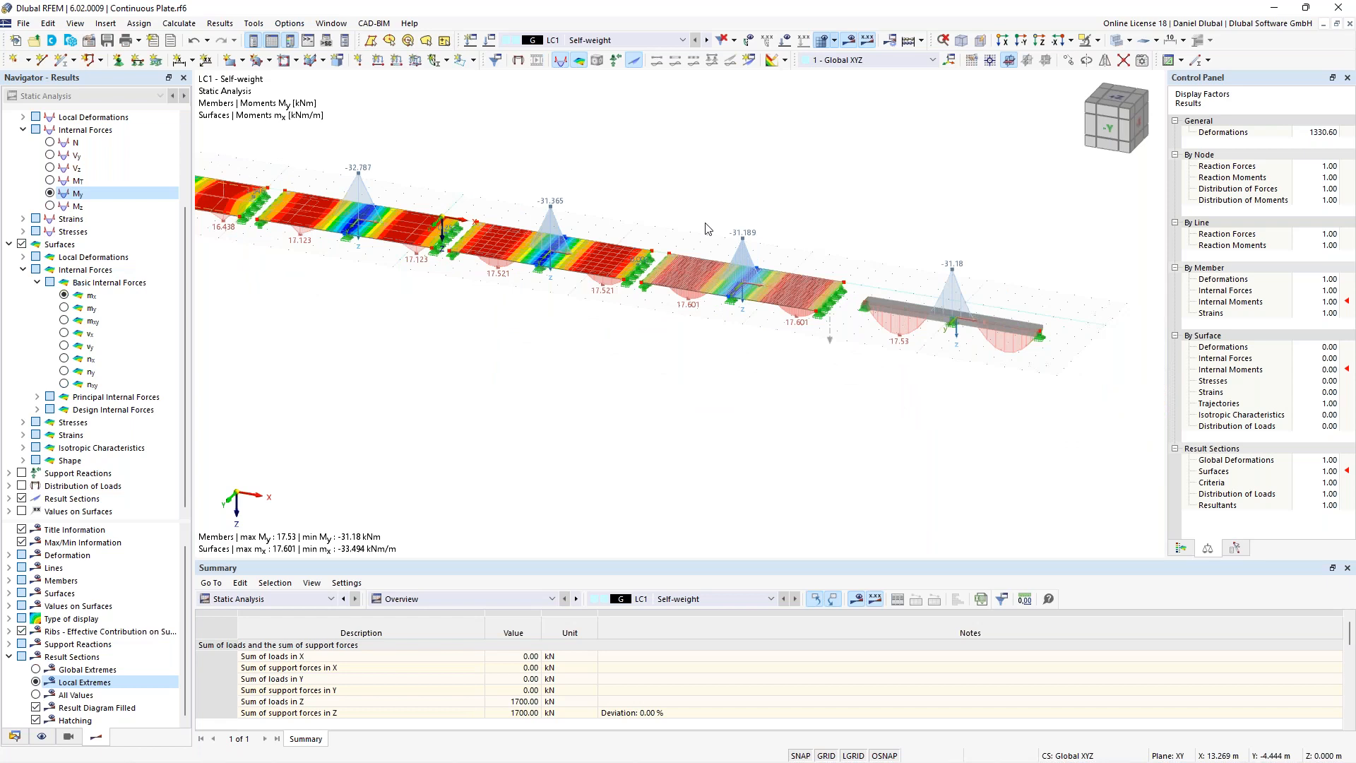
pyautogui.moveTo(708, 227); pyautogui.dragTo(713, 241, button='middle')
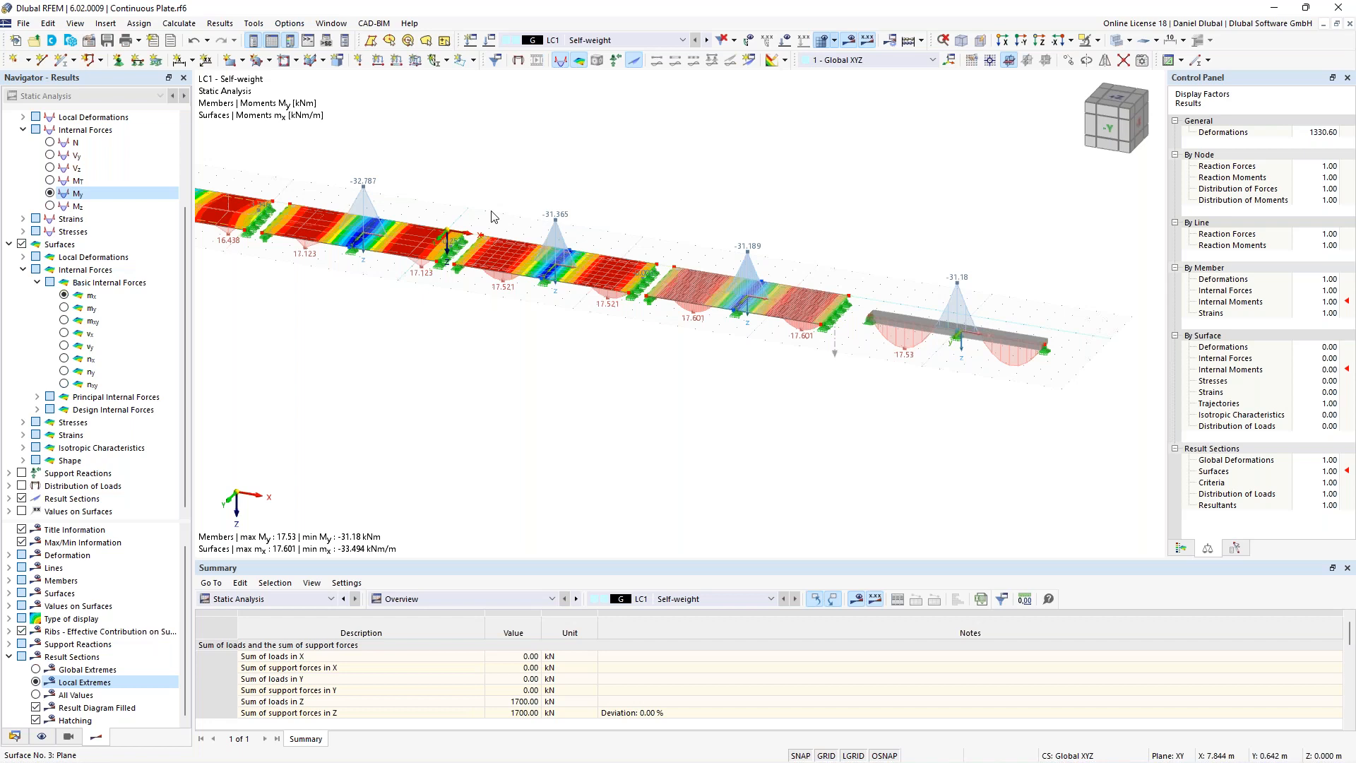
pyautogui.scroll(3, 551, 205)
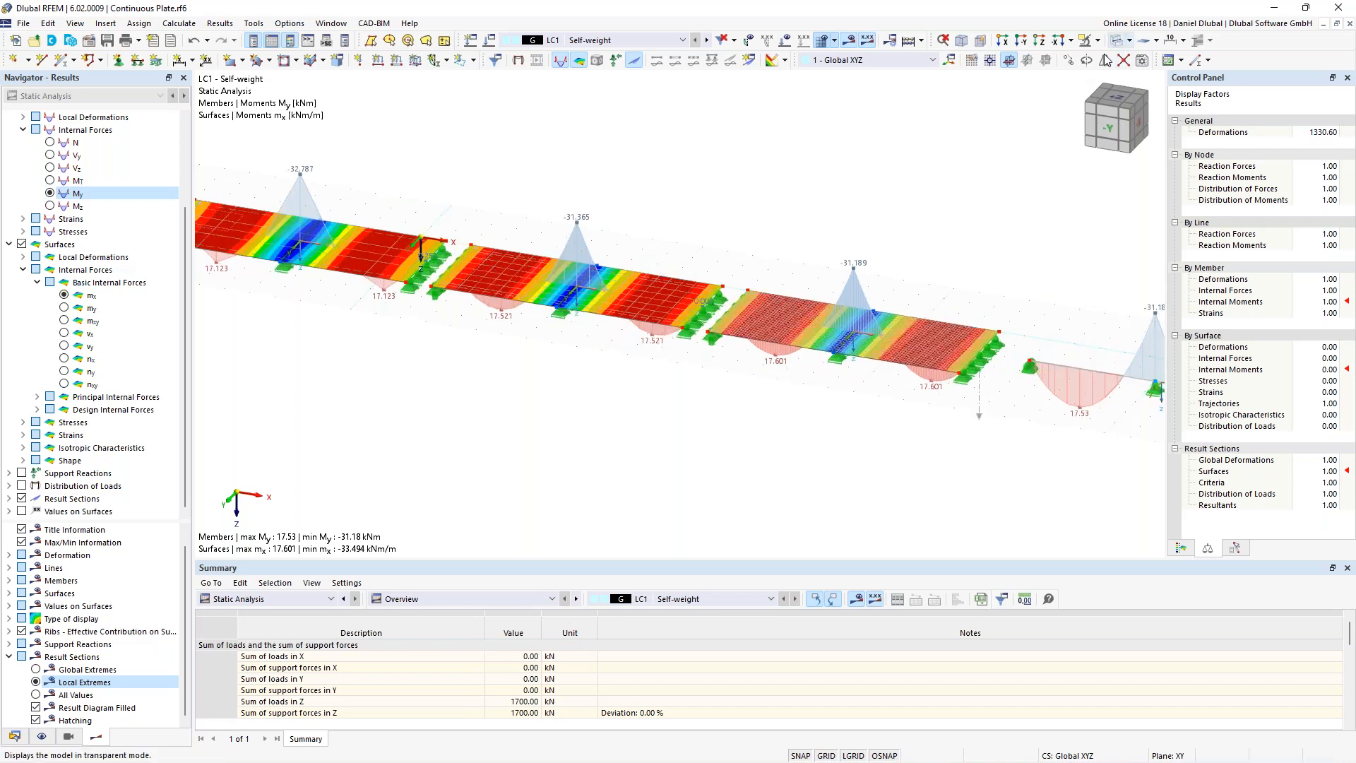
# Step: Hide the results and examine the FE mesh densities and line supports of the plates in wireframe display
pyautogui.click(849, 40)
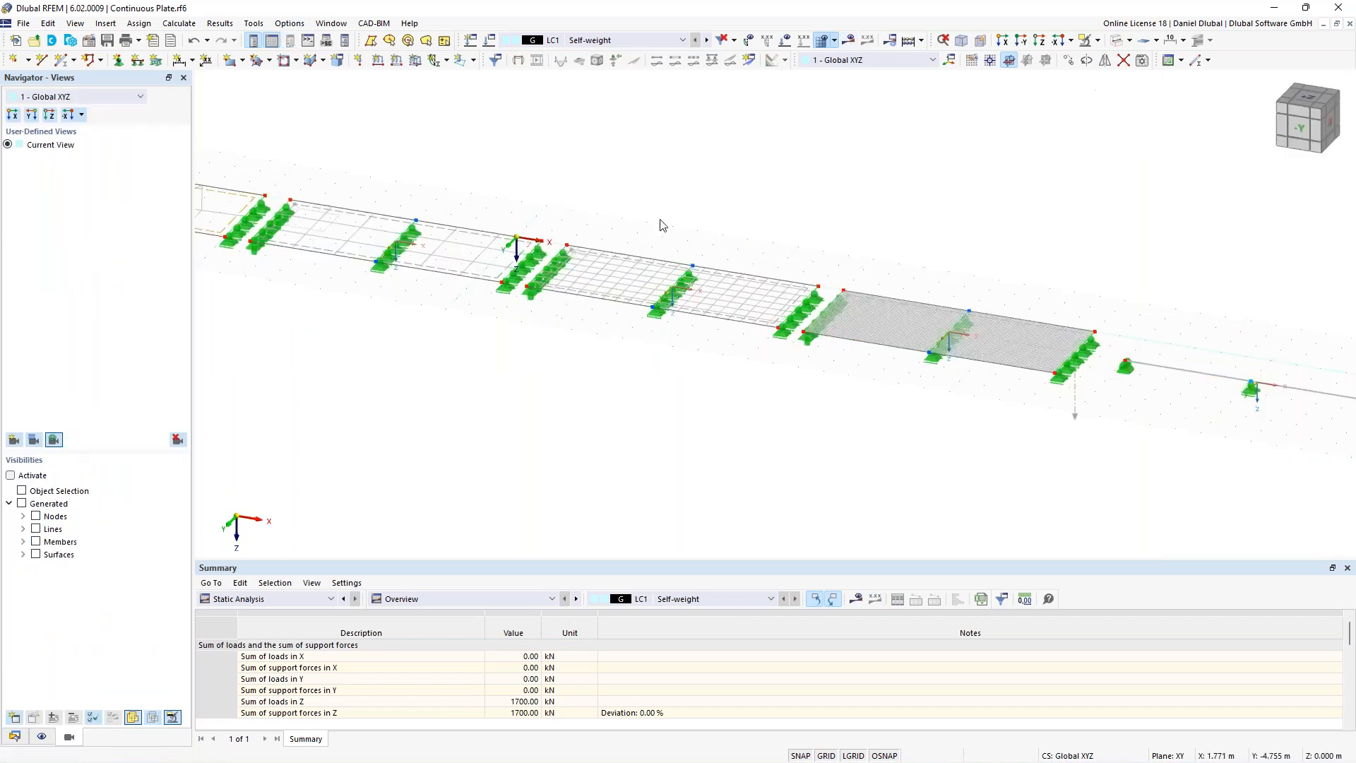
pyautogui.scroll(3, 643, 247)
pyautogui.scroll(-2, 584, 187)
pyautogui.moveTo(589, 183); pyautogui.dragTo(608, 209, button='middle')
pyautogui.scroll(3, 565, 279)
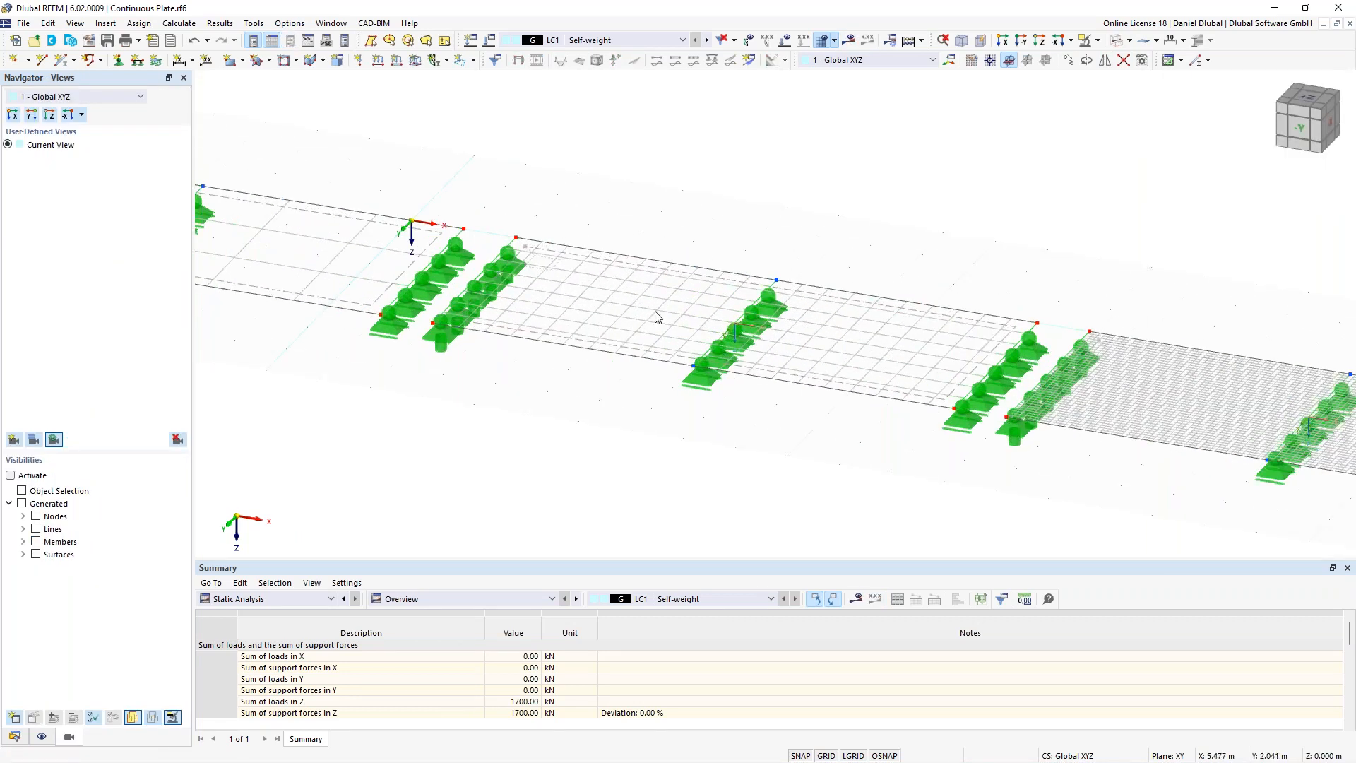
pyautogui.scroll(-2, 657, 316)
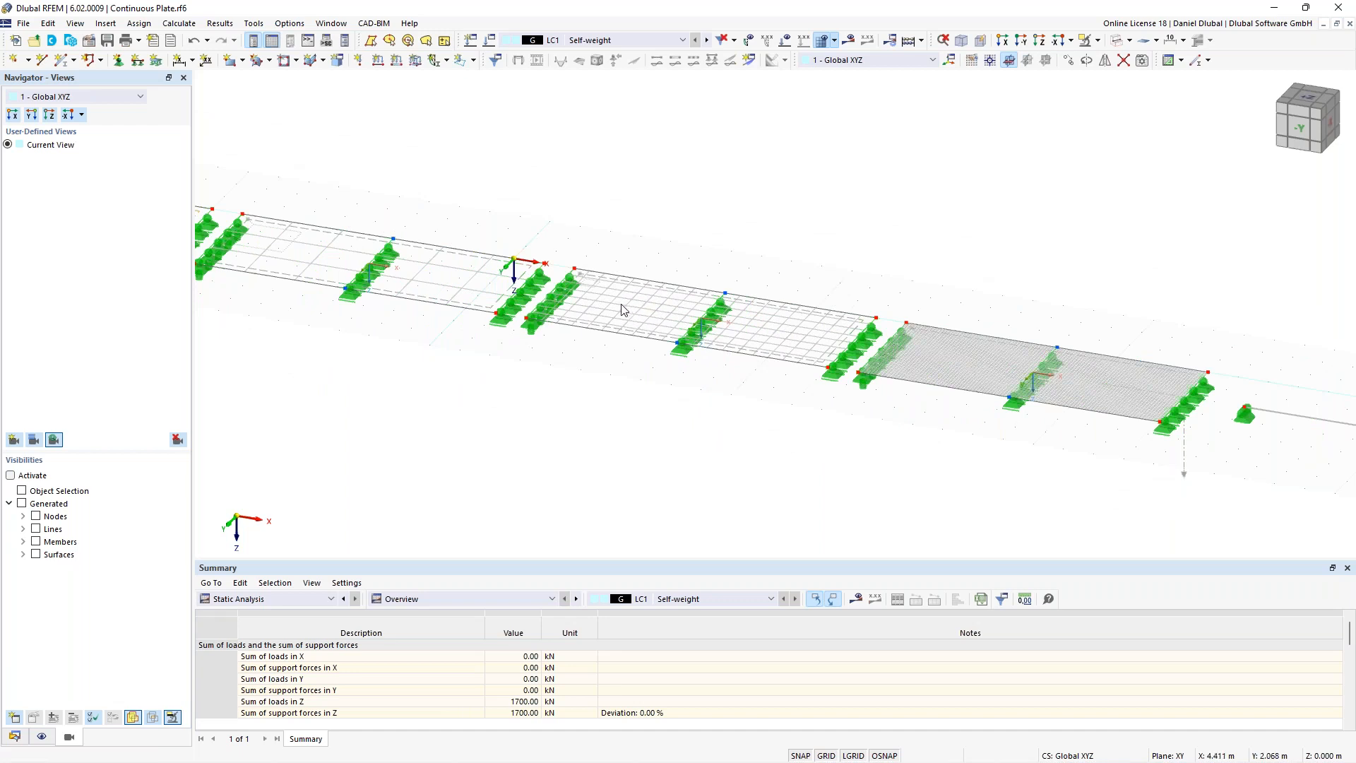
pyautogui.scroll(4, 643, 302)
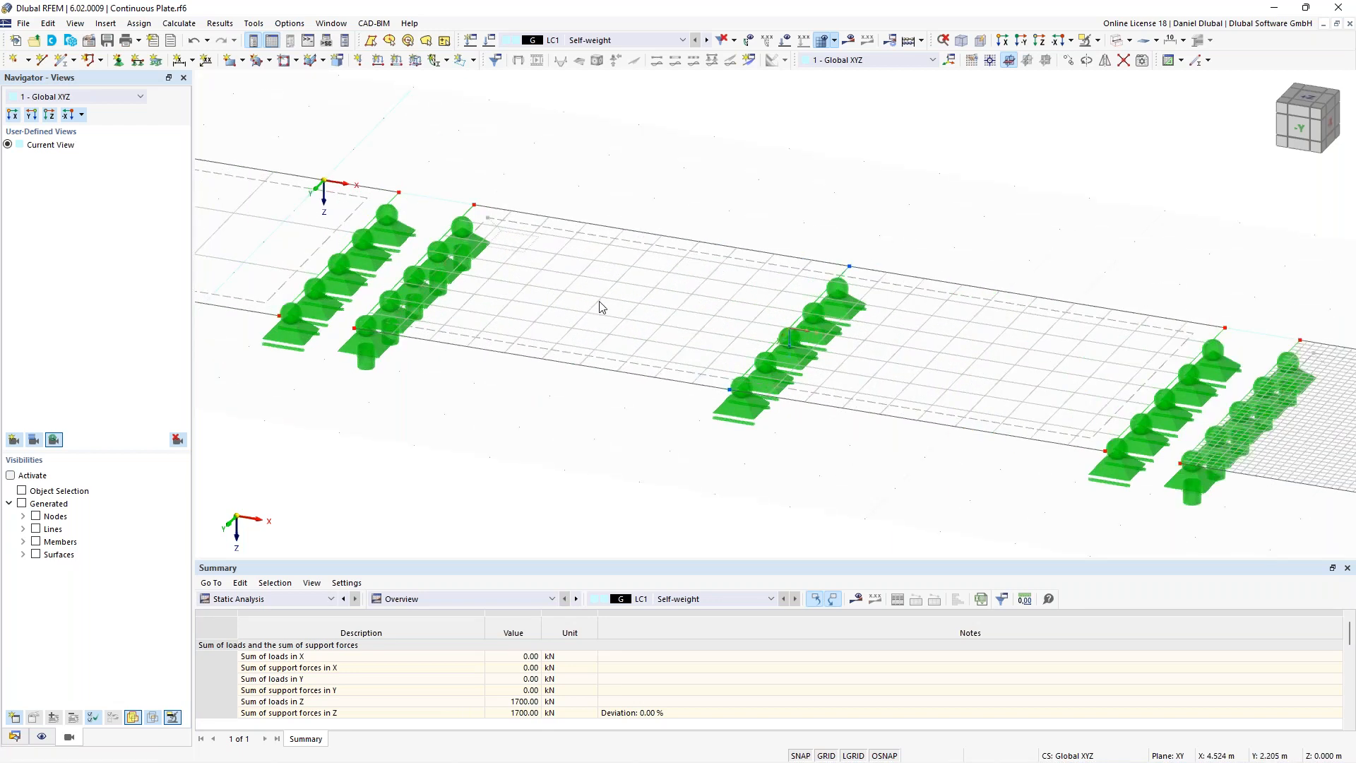
pyautogui.scroll(-3, 537, 293)
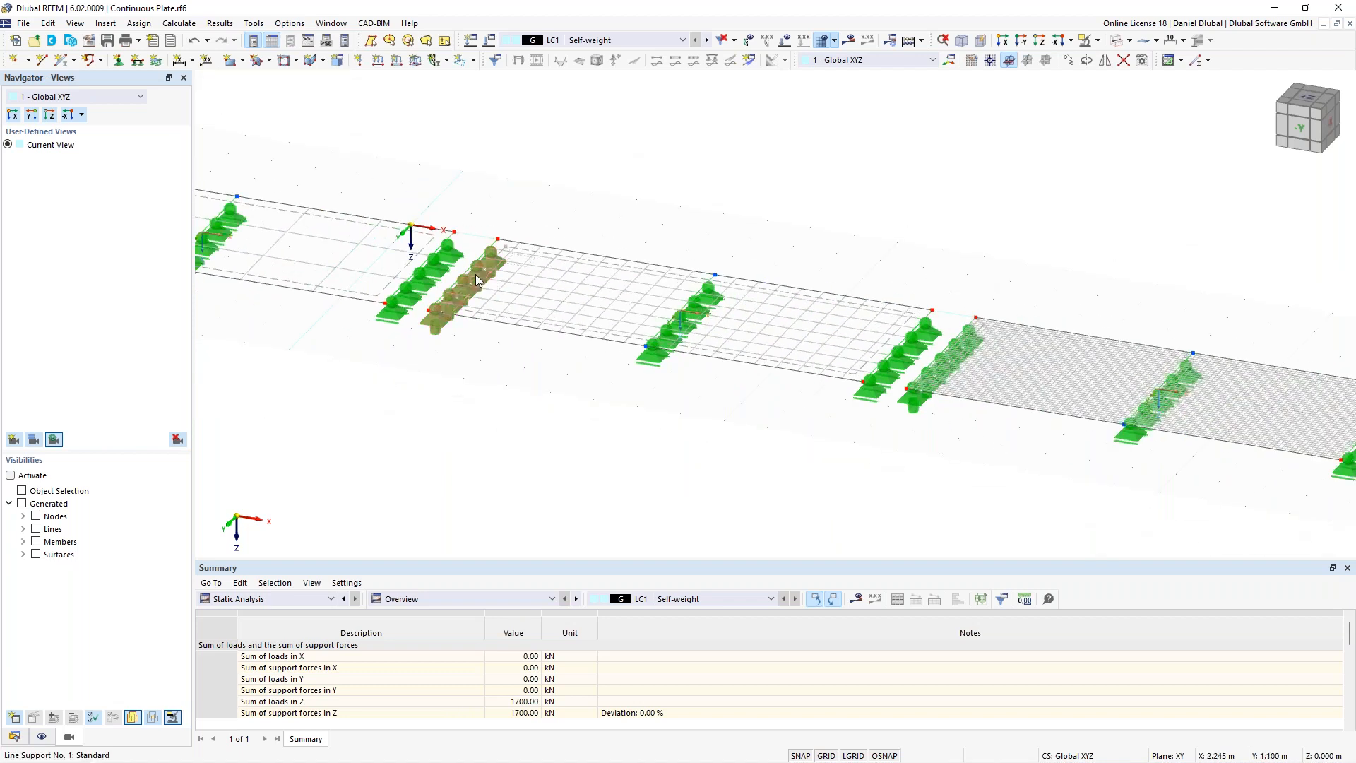
pyautogui.scroll(-2, 633, 316)
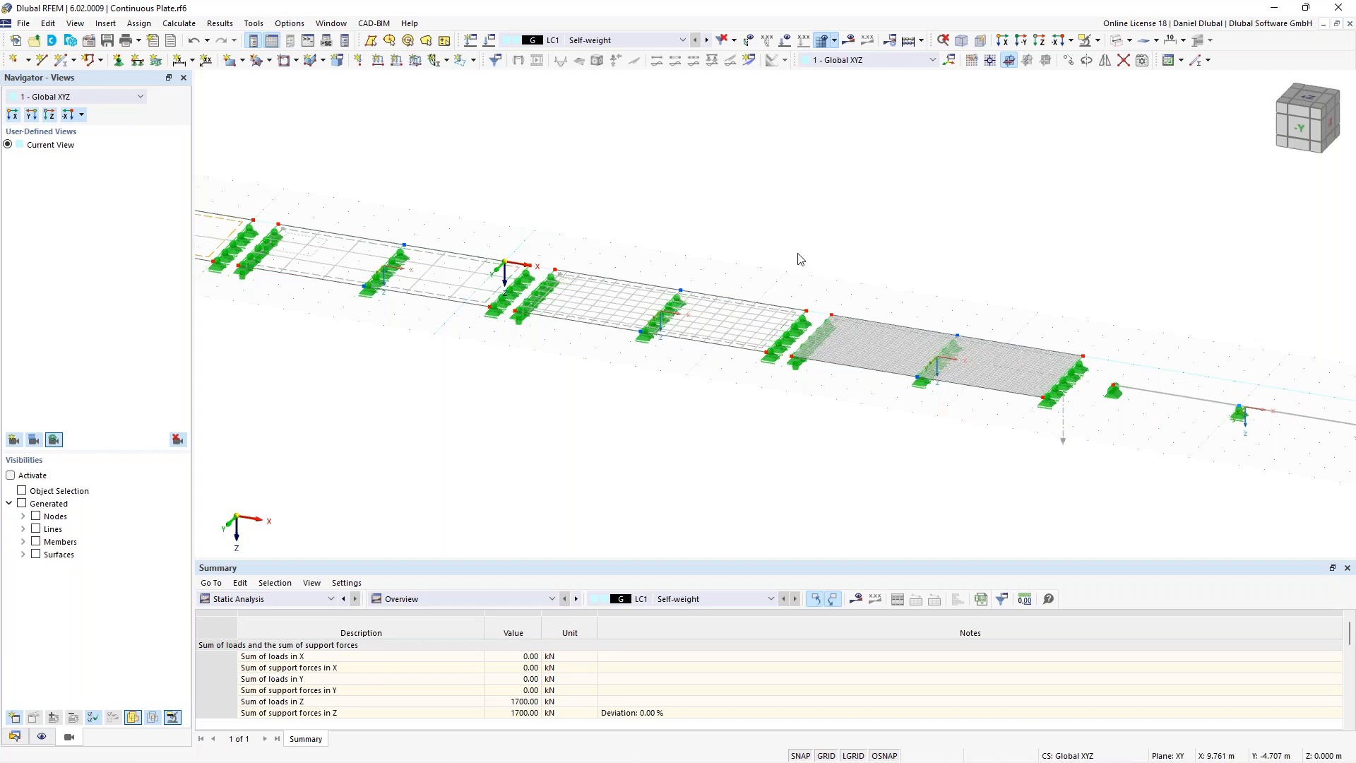
pyautogui.scroll(-1, 942, 273)
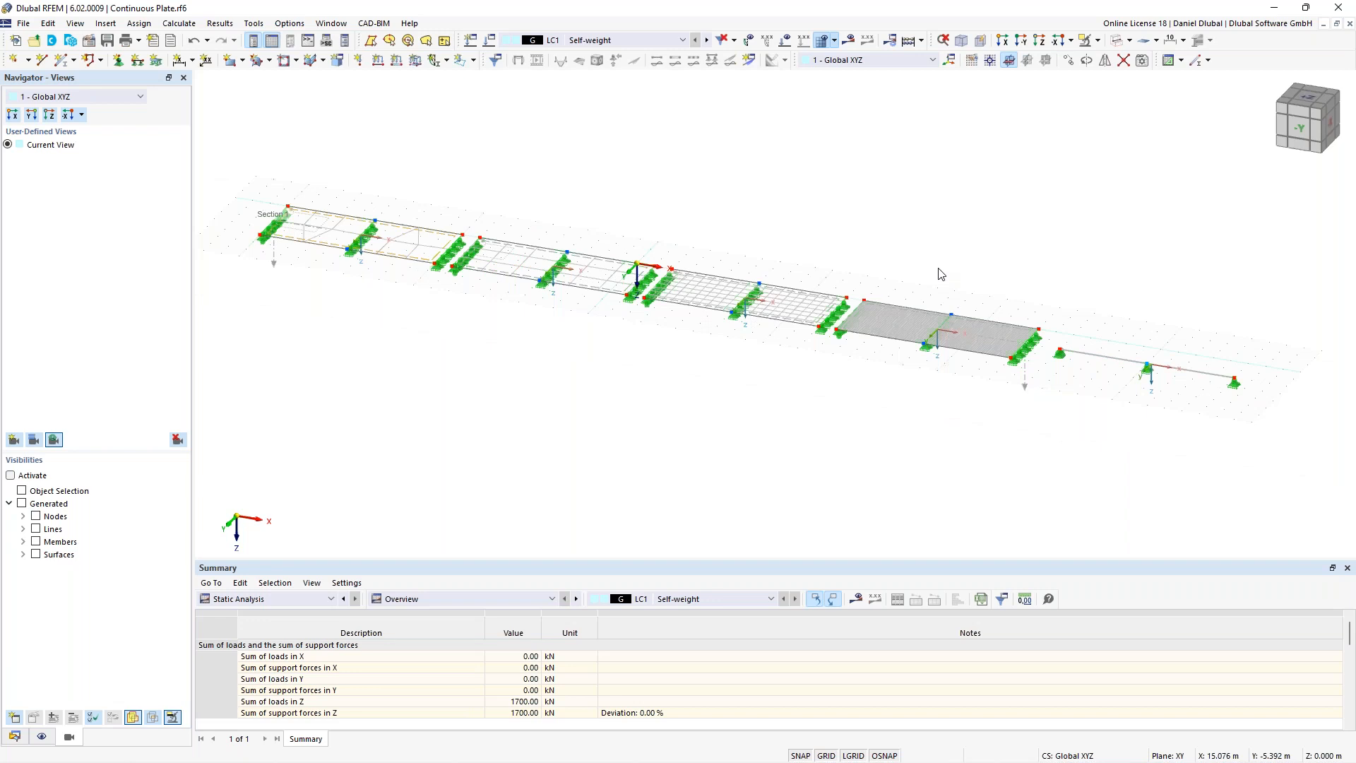
pyautogui.scroll(2, 720, 251)
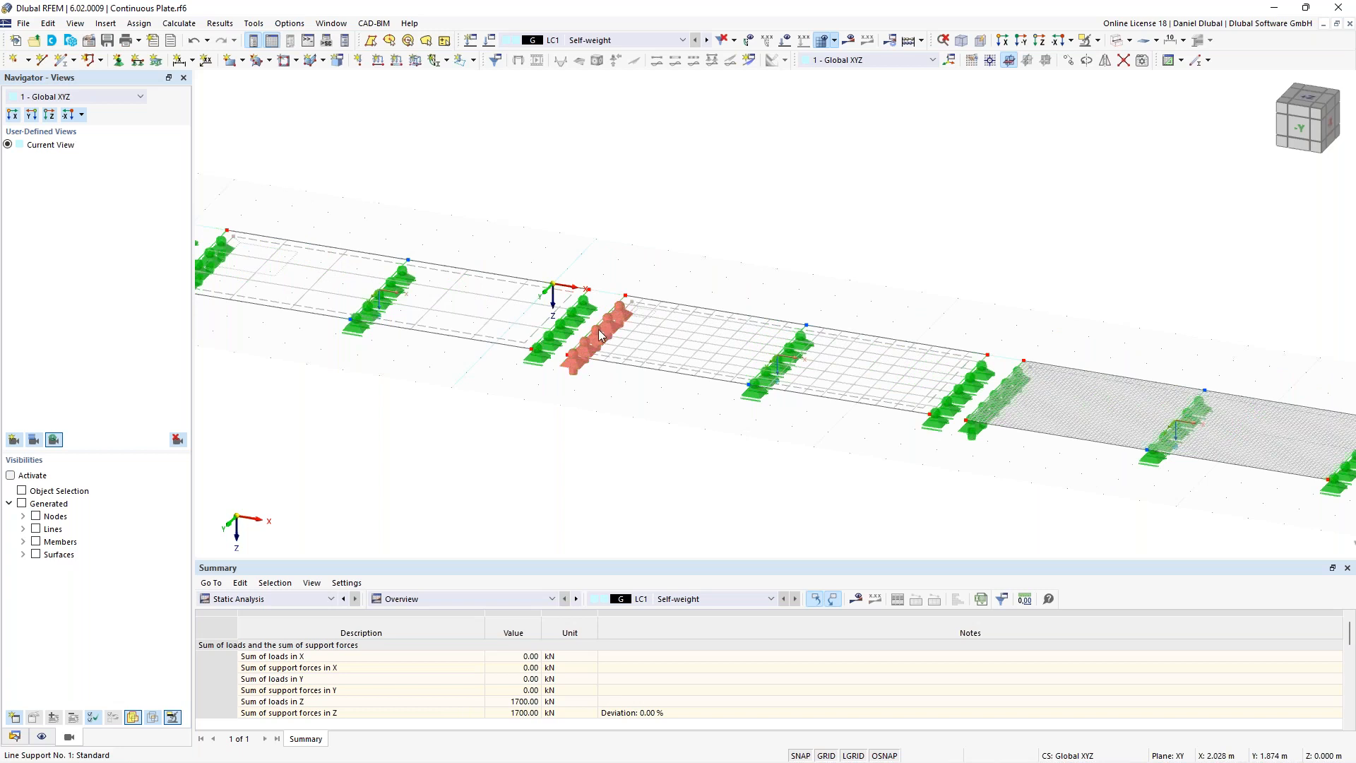
pyautogui.moveTo(592, 338)
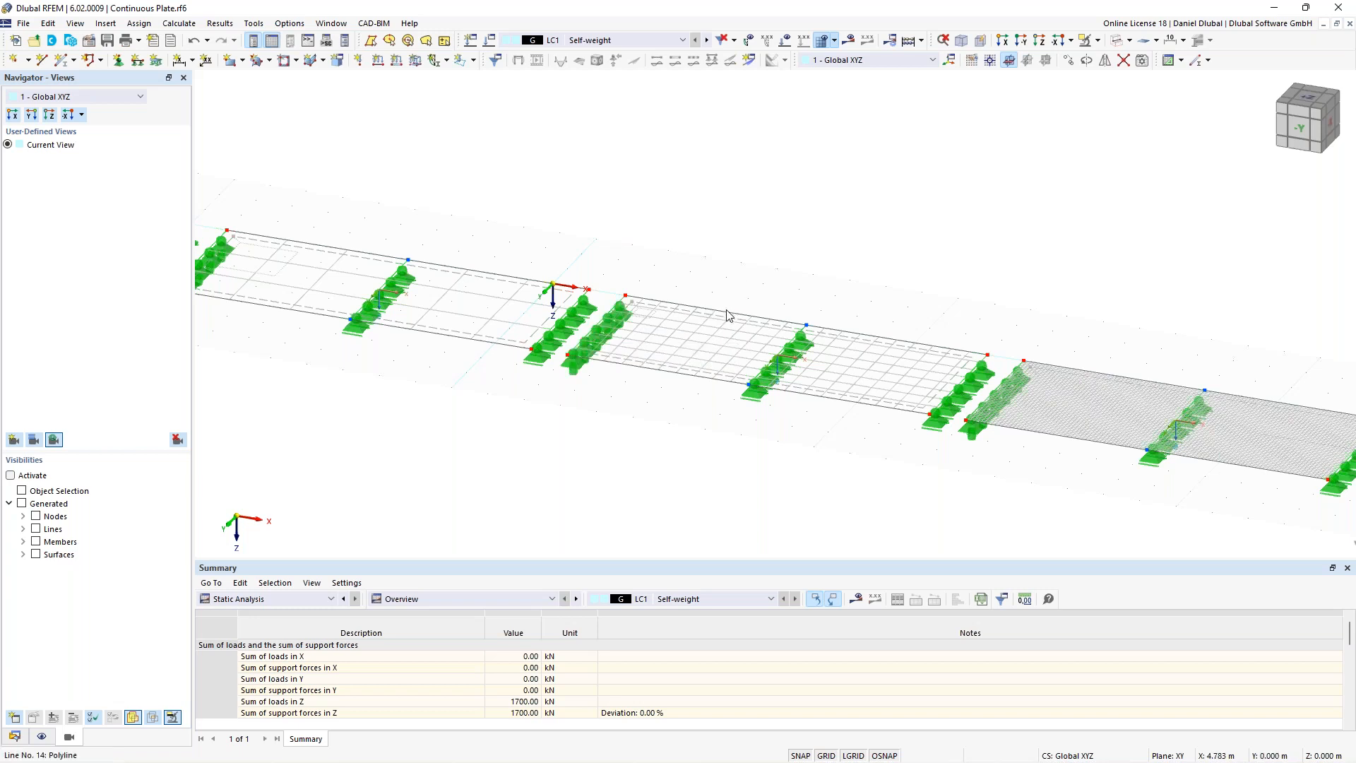
pyautogui.scroll(-1, 736, 300)
pyautogui.moveTo(554, 248); pyautogui.dragTo(607, 254, button='middle')
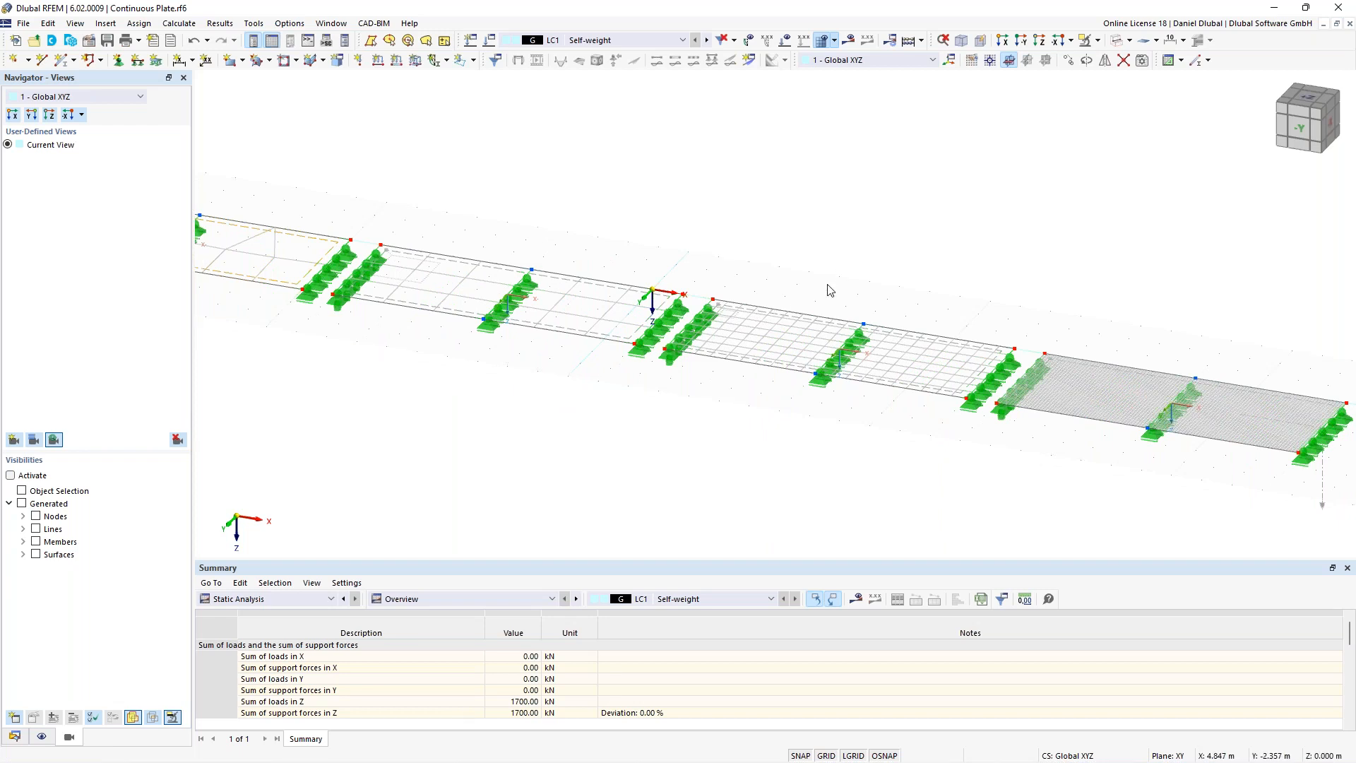
pyautogui.scroll(-2, 837, 283)
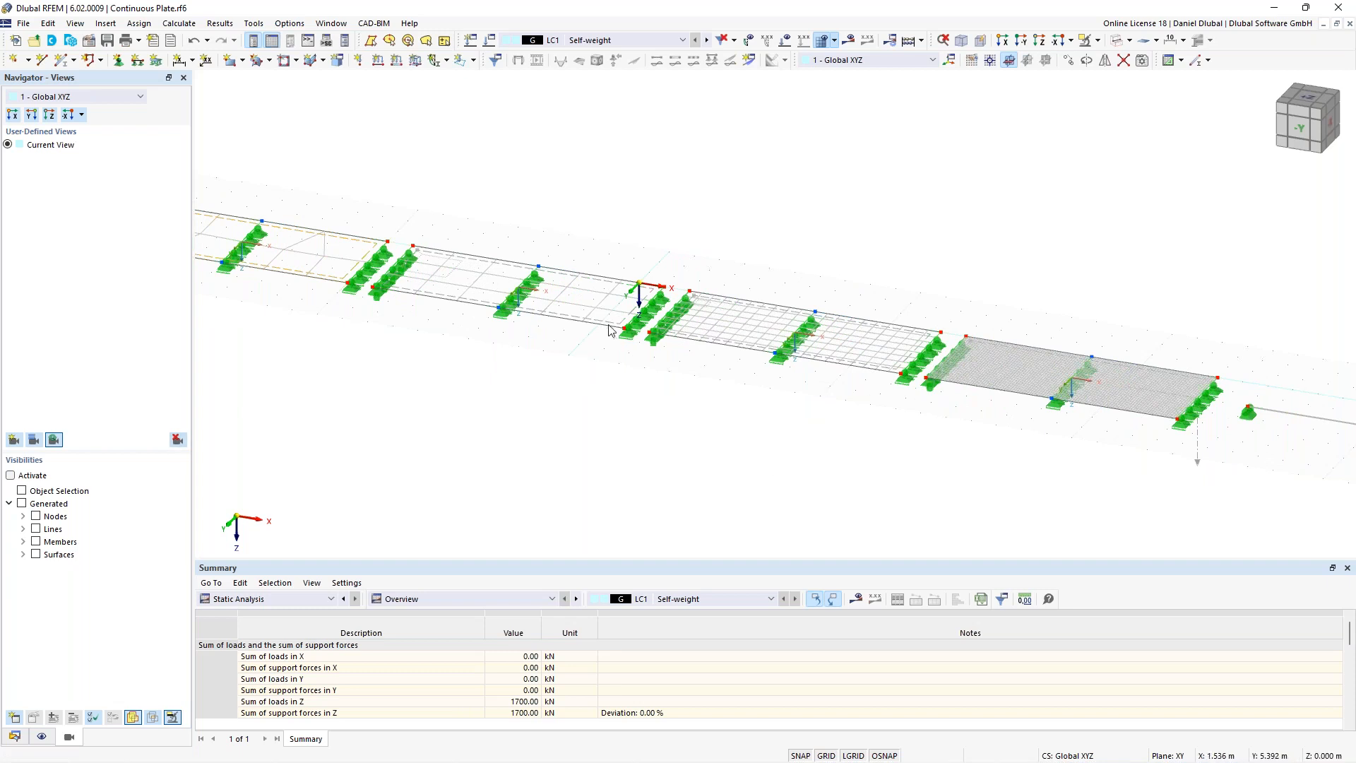
pyautogui.scroll(-1, 629, 275)
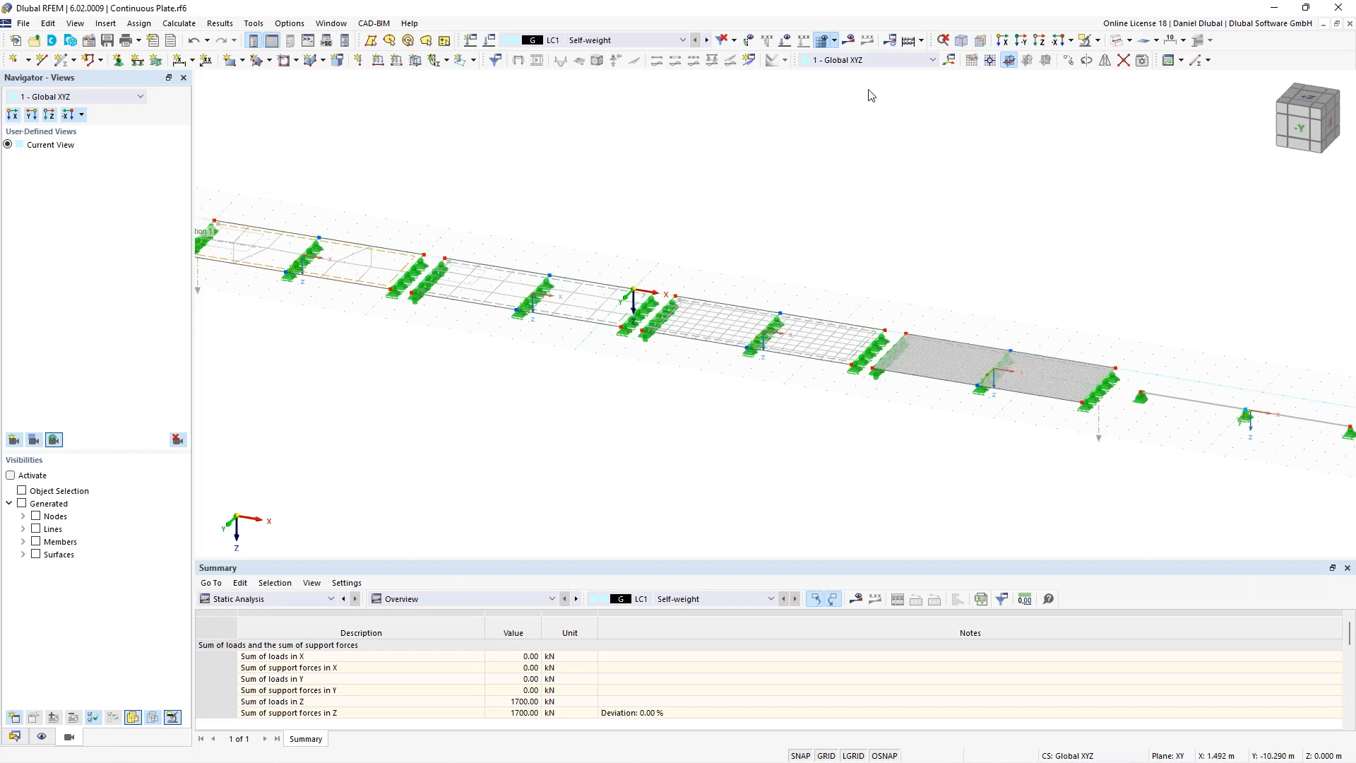
# Step: Restore the solid display of the model and show the LC1 results again
pyautogui.click(1115, 44)
pyautogui.scroll(-2, 765, 241)
pyautogui.moveTo(733, 257); pyautogui.dragTo(753, 254, button='middle')
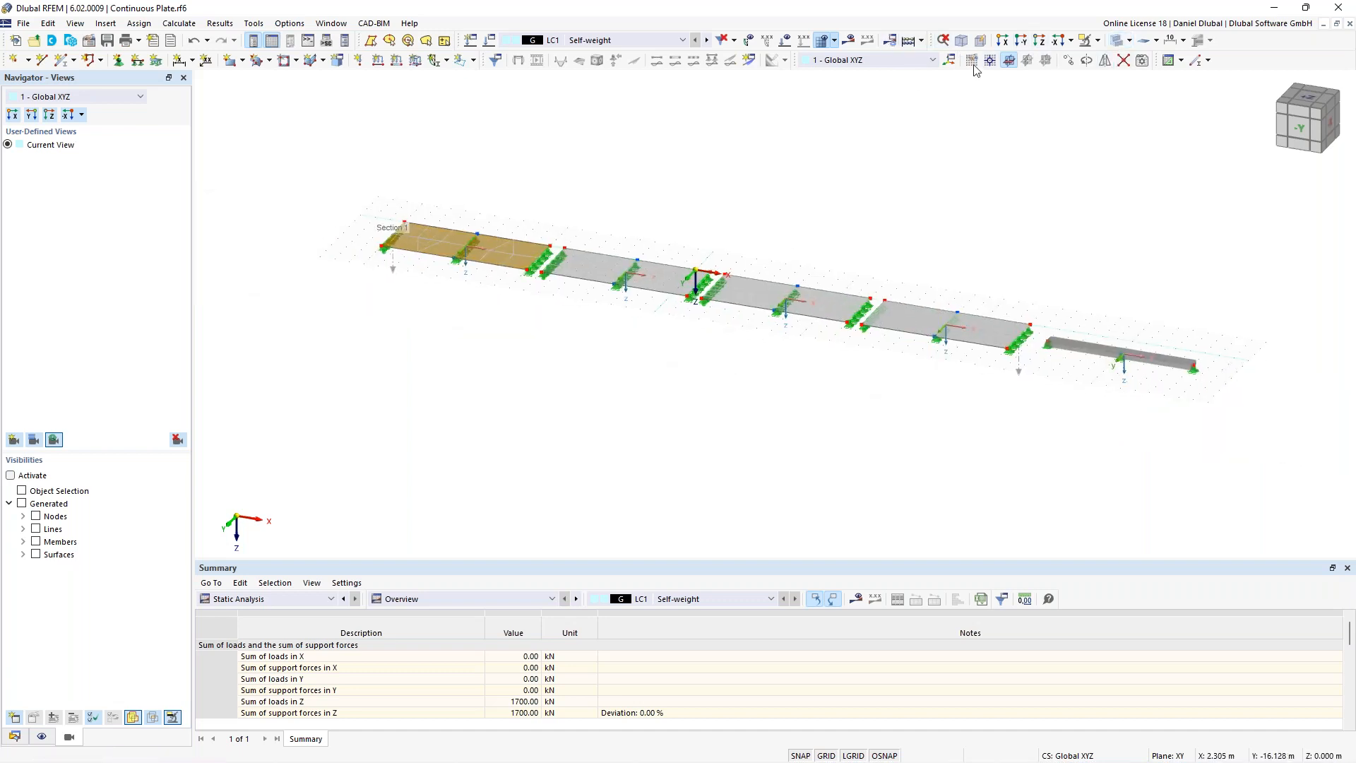
pyautogui.click(851, 43)
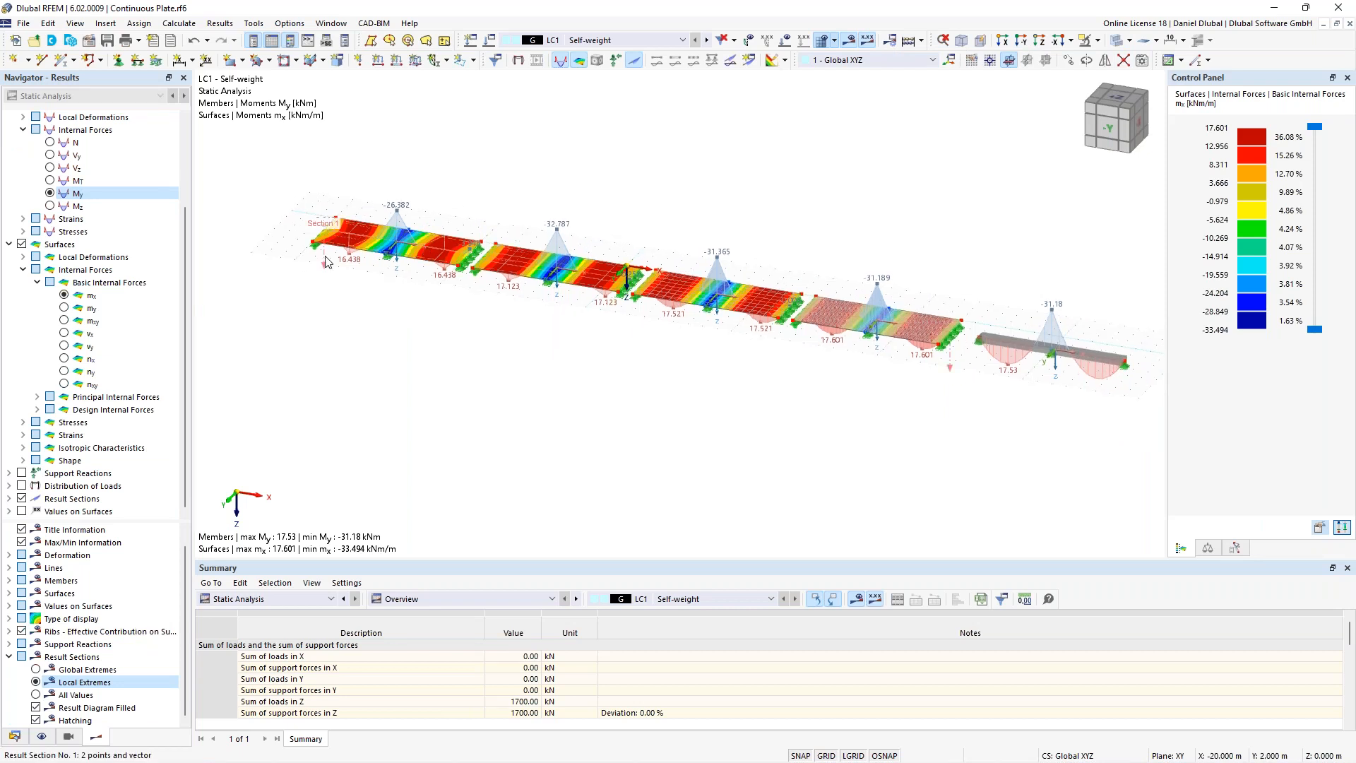
# Step: Open the result diagrams of result section No. 1 and hide the global pz load distribution diagram
pyautogui.rightClick(327, 262)
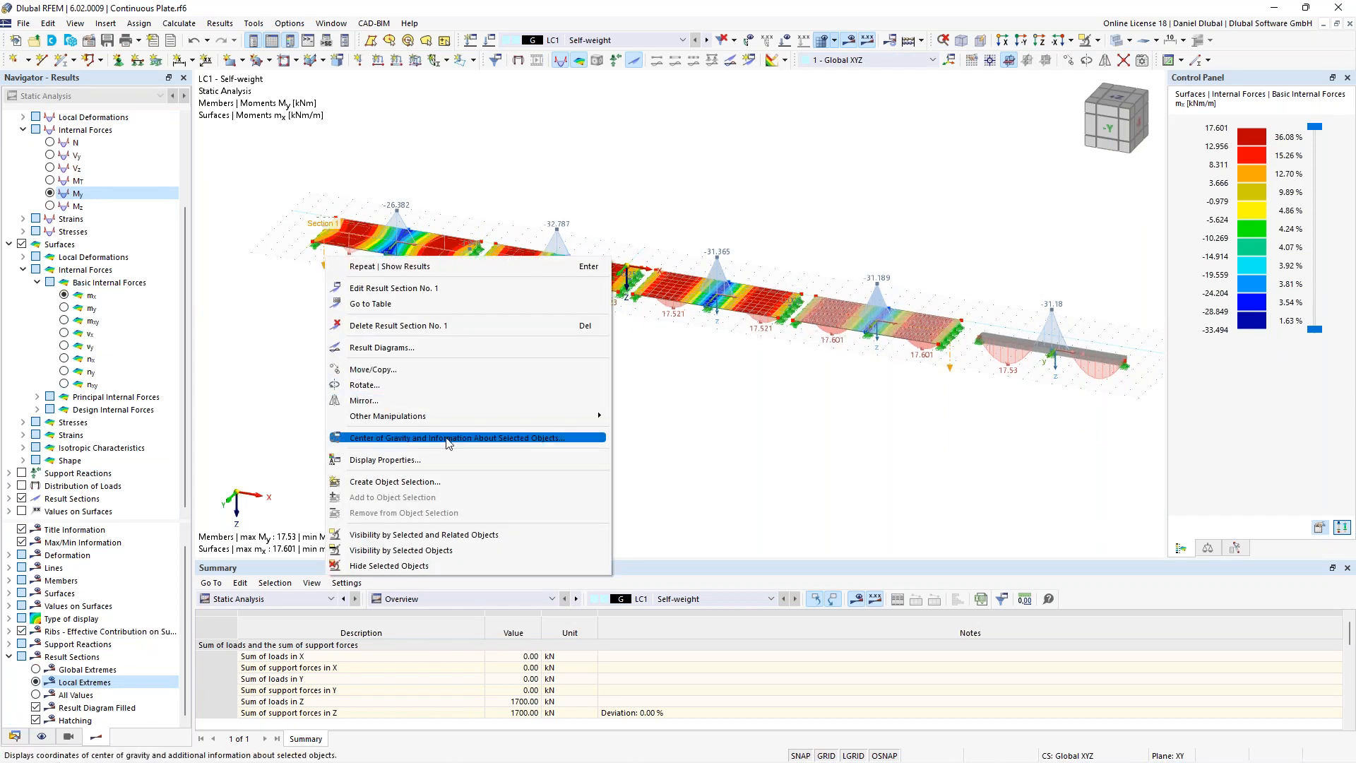
pyautogui.click(417, 350)
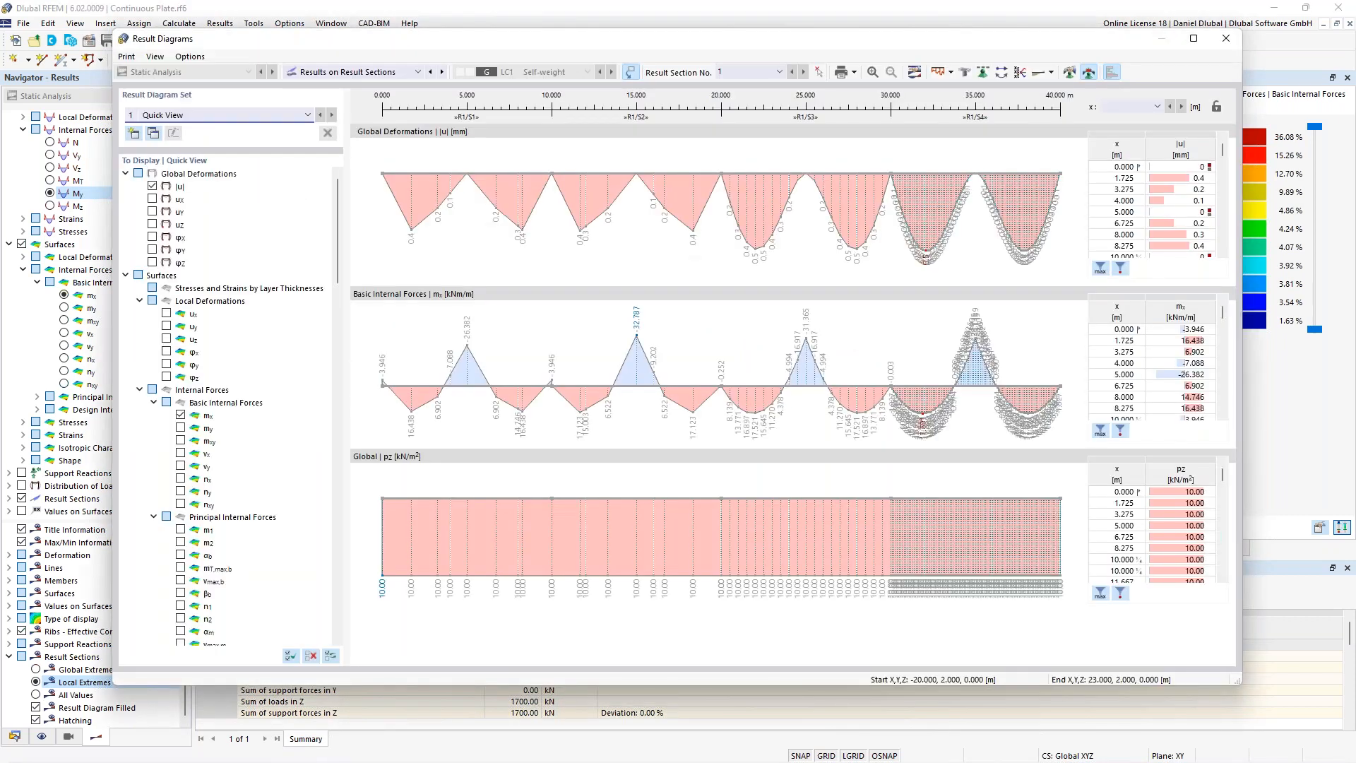
pyautogui.scroll(-15, 191, 547)
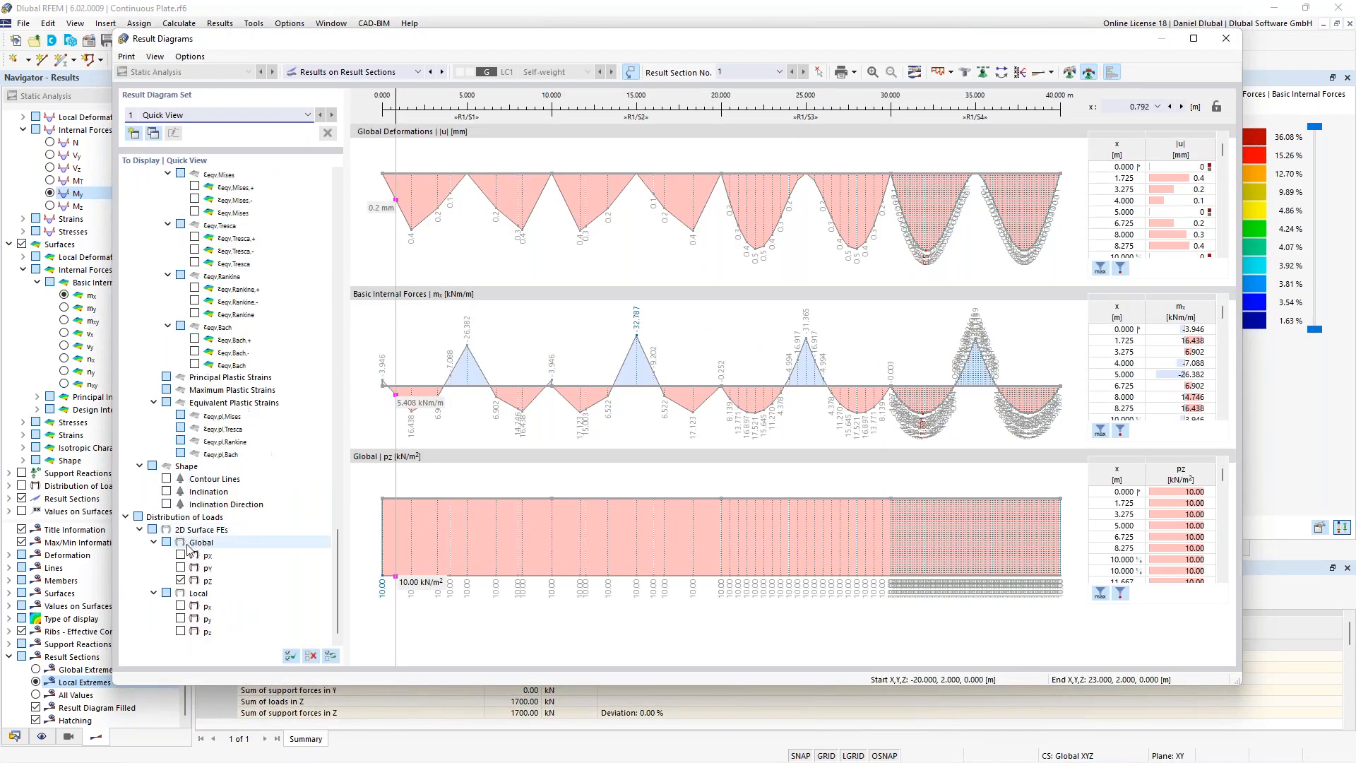
pyautogui.click(181, 580)
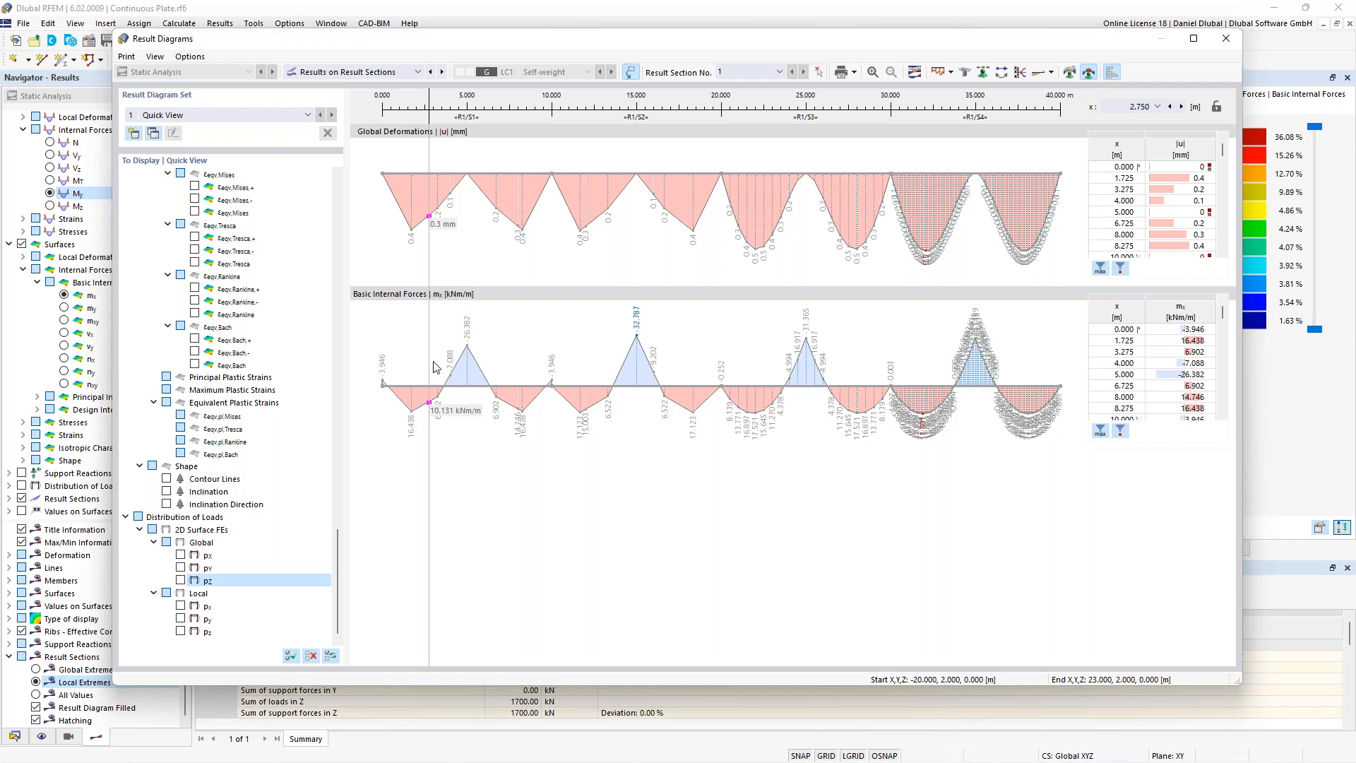
# Step: Read the deformation and mx moment on the result section at x = 2.5 m and x = 12.5 m
pyautogui.doubleClick(1131, 108)
pyautogui.write('2,5')
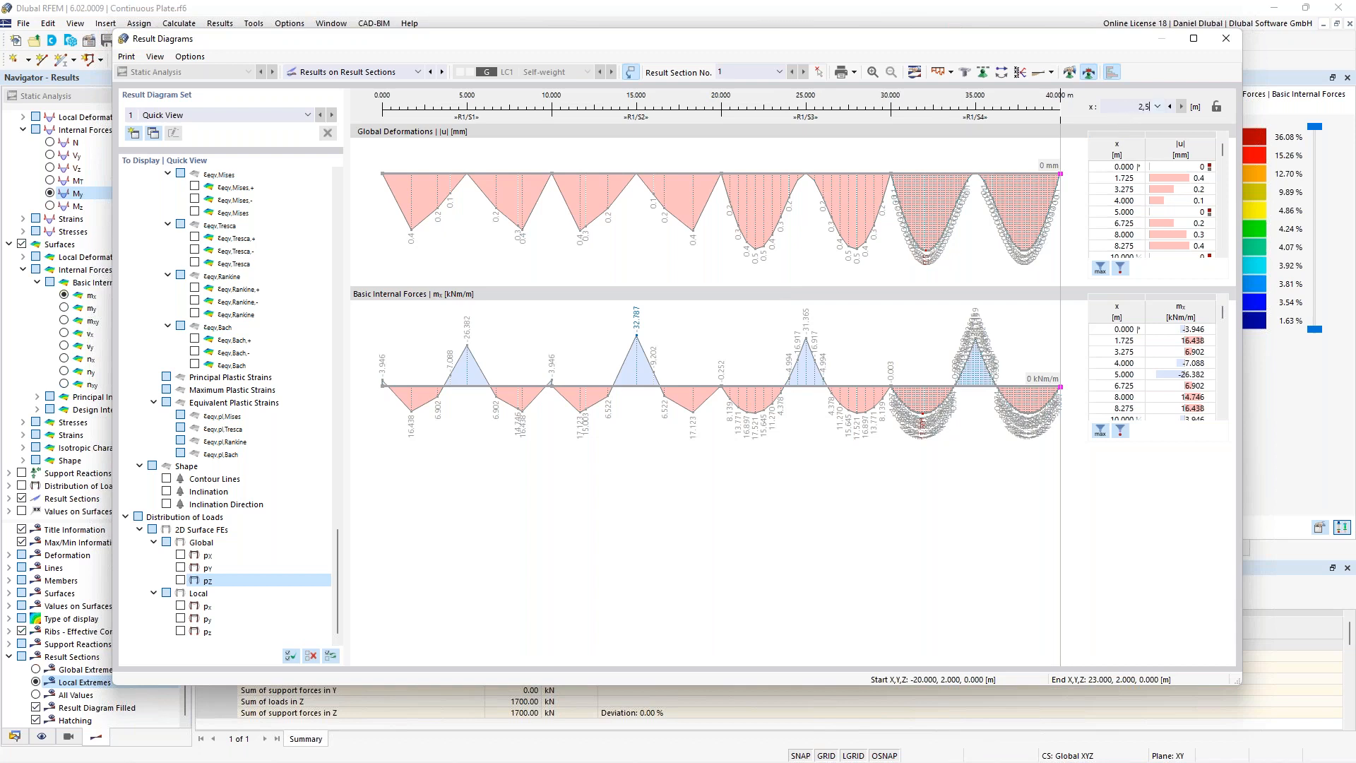
pyautogui.press('Return')
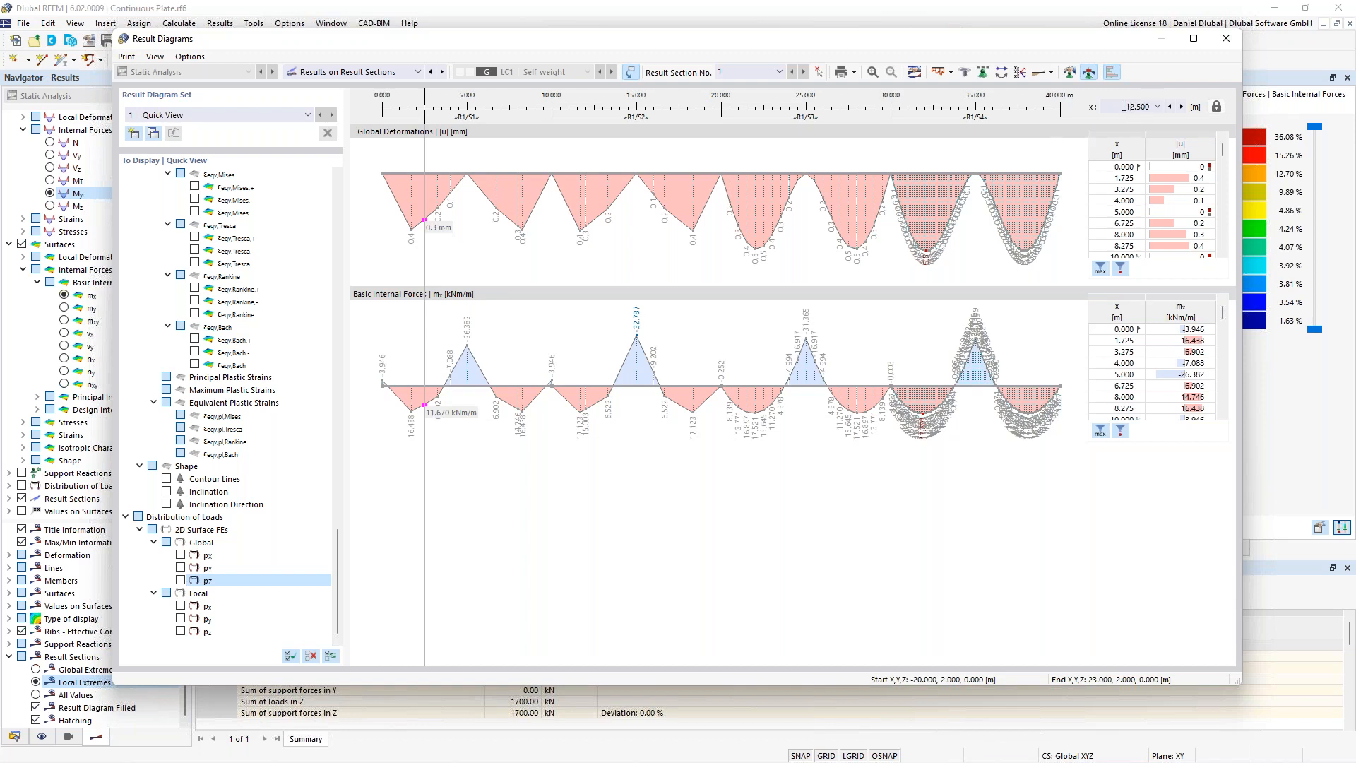
pyautogui.press('Return')
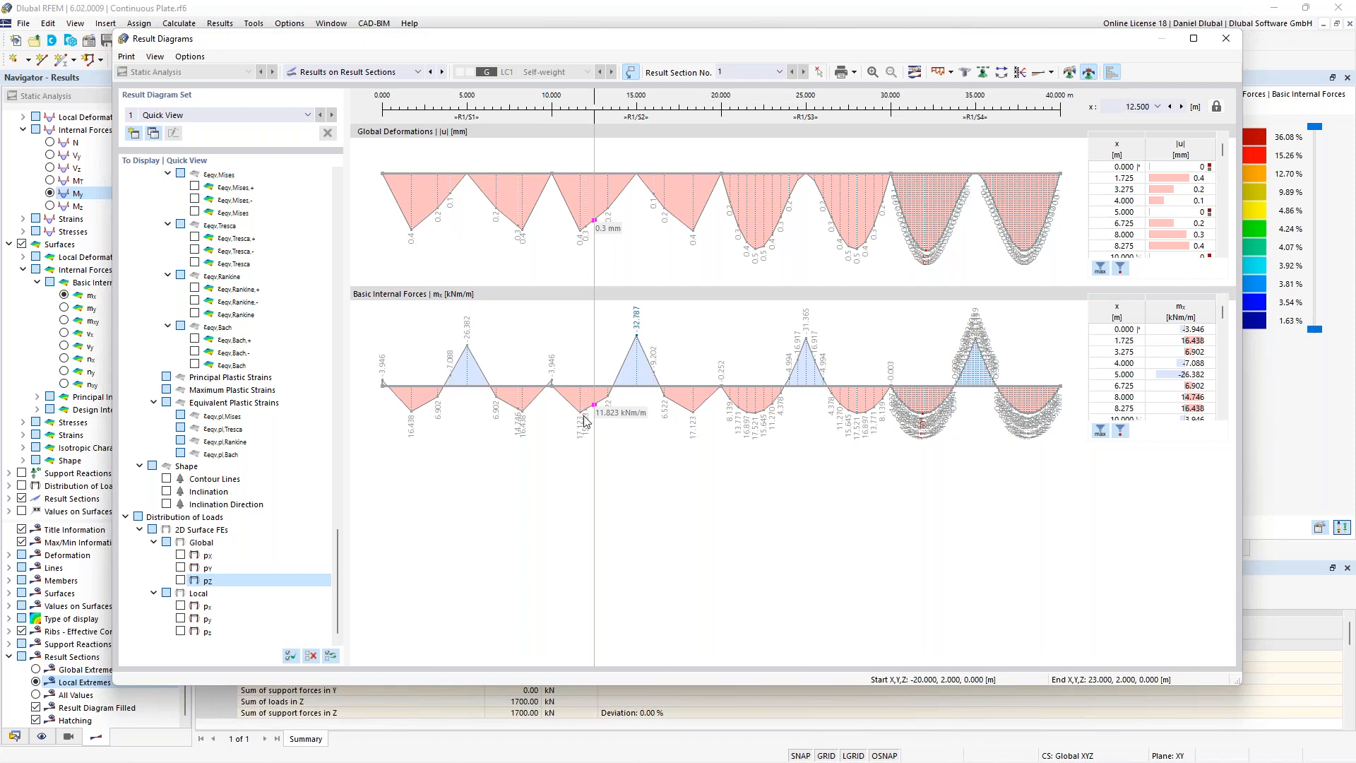
# Step: Read the deformation and mx moment at x = 22.5 m and x = 32.5 m, and close the result diagrams
pyautogui.moveTo(1132, 106); pyautogui.dragTo(1126, 108)
pyautogui.write('2')
pyautogui.press('Return')
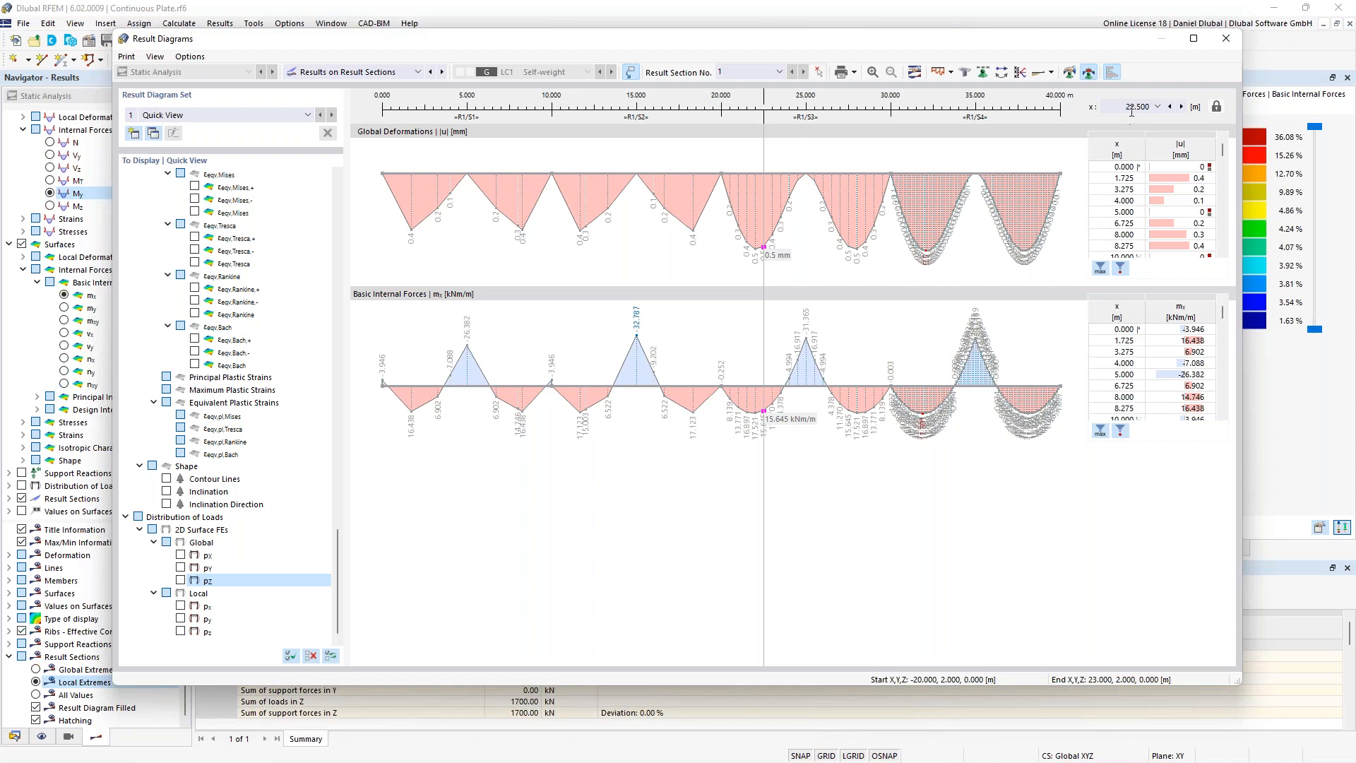
pyautogui.press('Return')
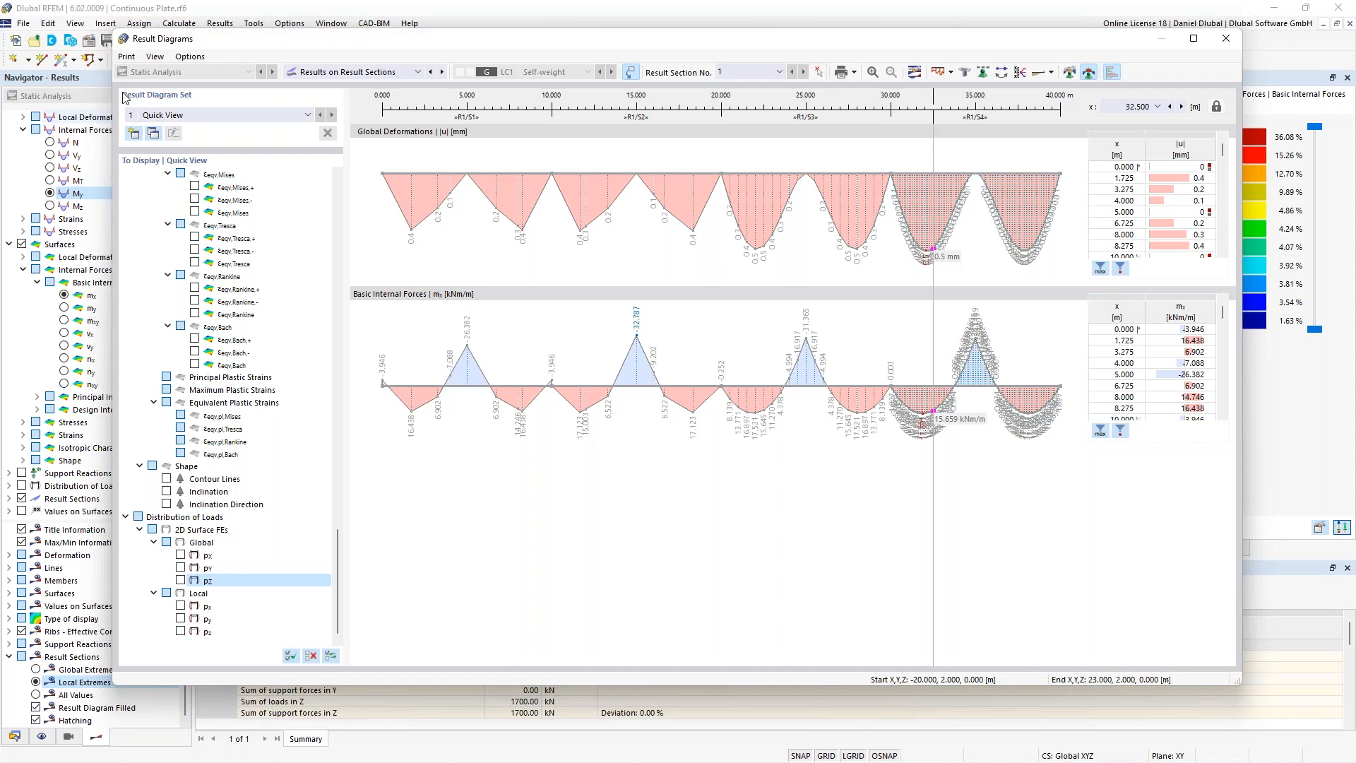
pyautogui.click(1229, 41)
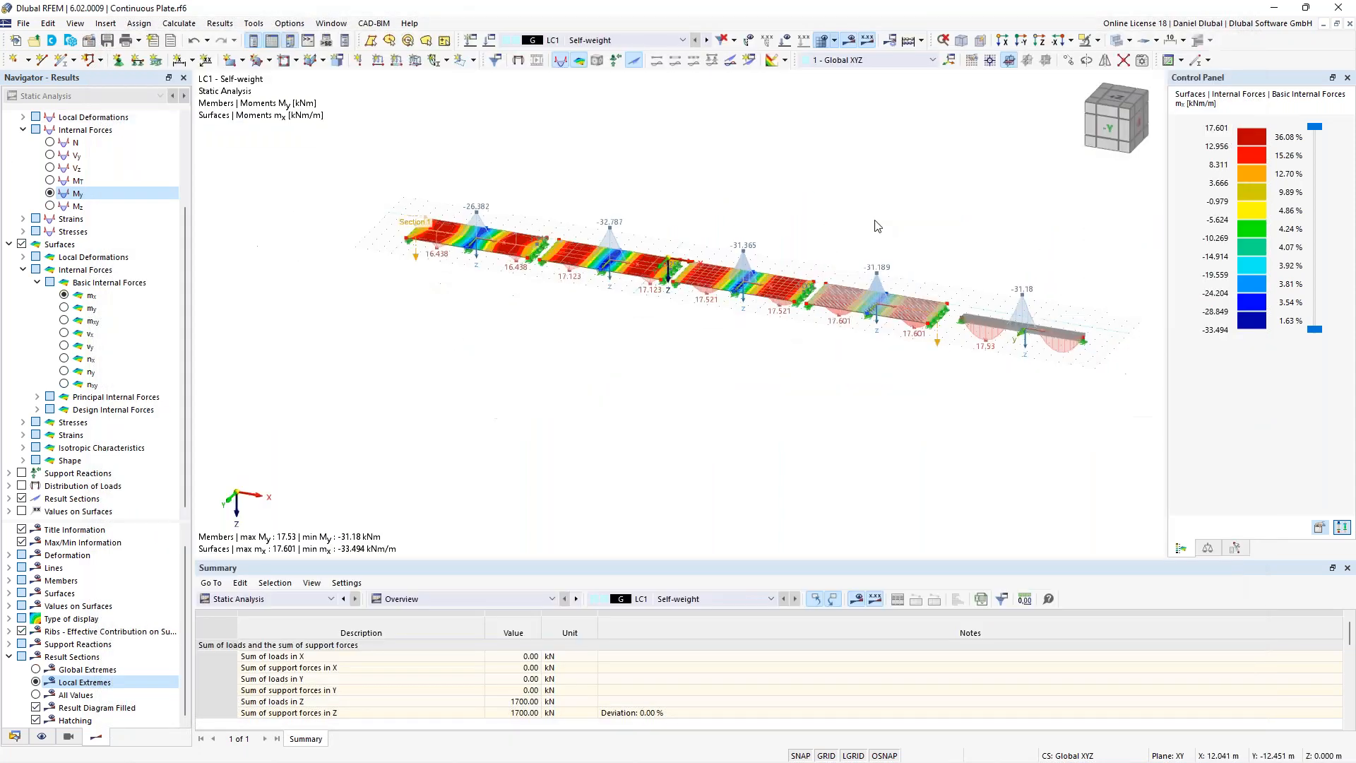
pyautogui.scroll(2, 939, 275)
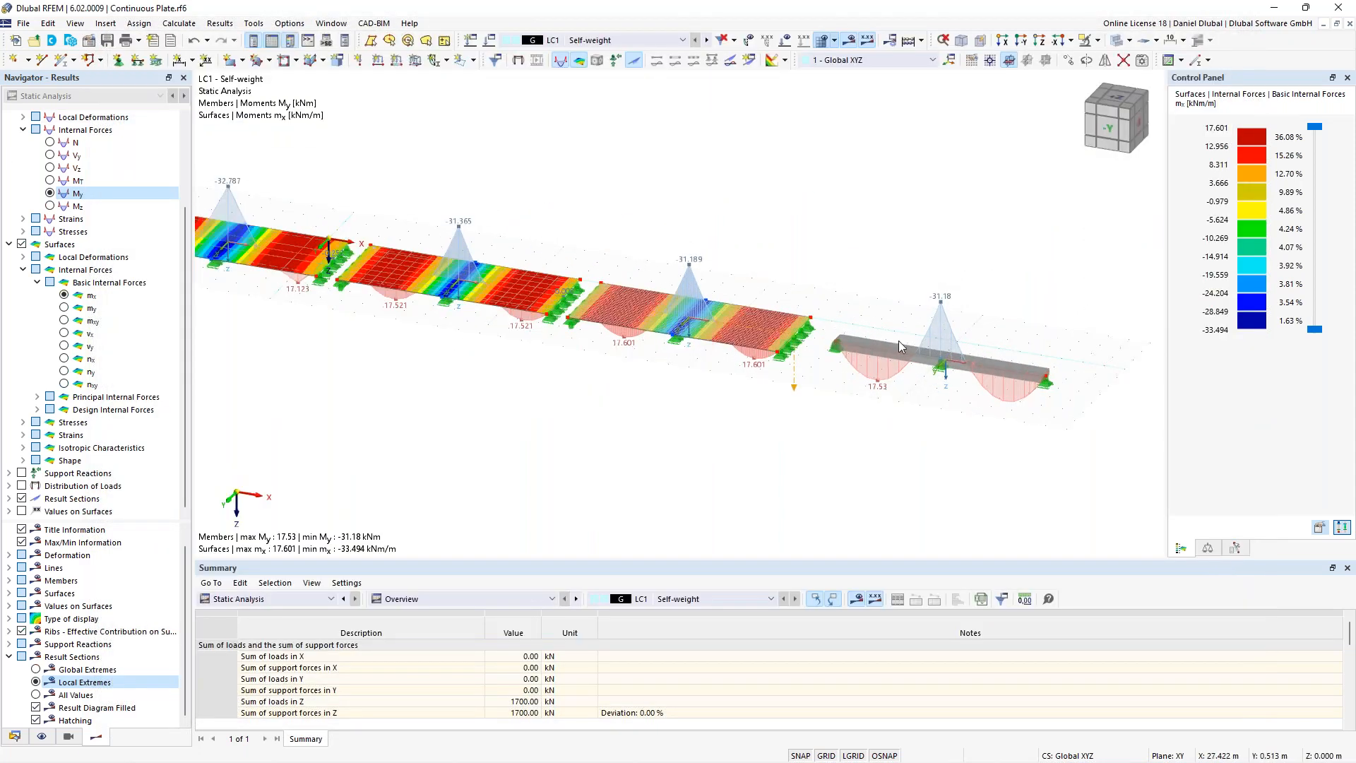
# Step: Deactivate the shear stiffness of section R_M1 1000/300 on the beam member, accepting the deletion of all results
pyautogui.scroll(1, 931, 317)
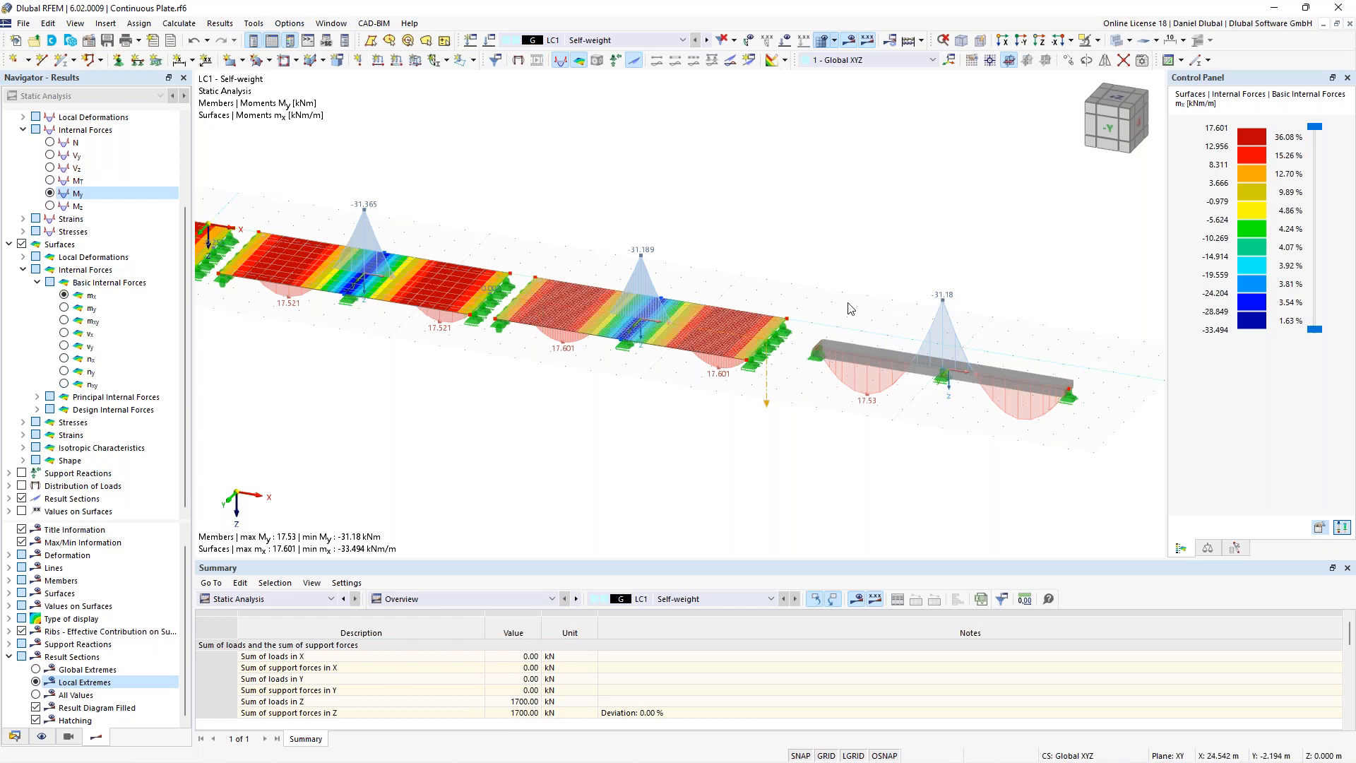
pyautogui.scroll(-1, 848, 304)
pyautogui.moveTo(869, 302); pyautogui.dragTo(836, 293, button='middle')
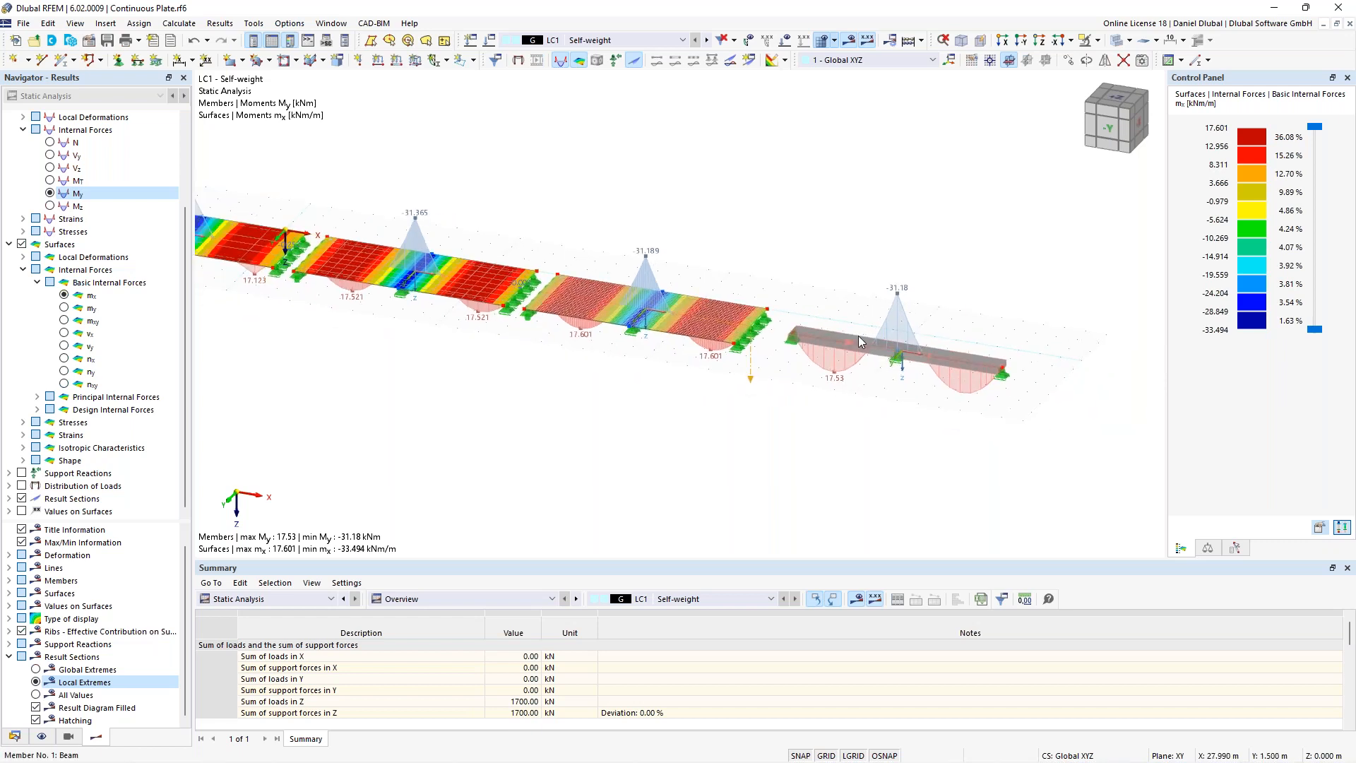
pyautogui.scroll(1, 858, 336)
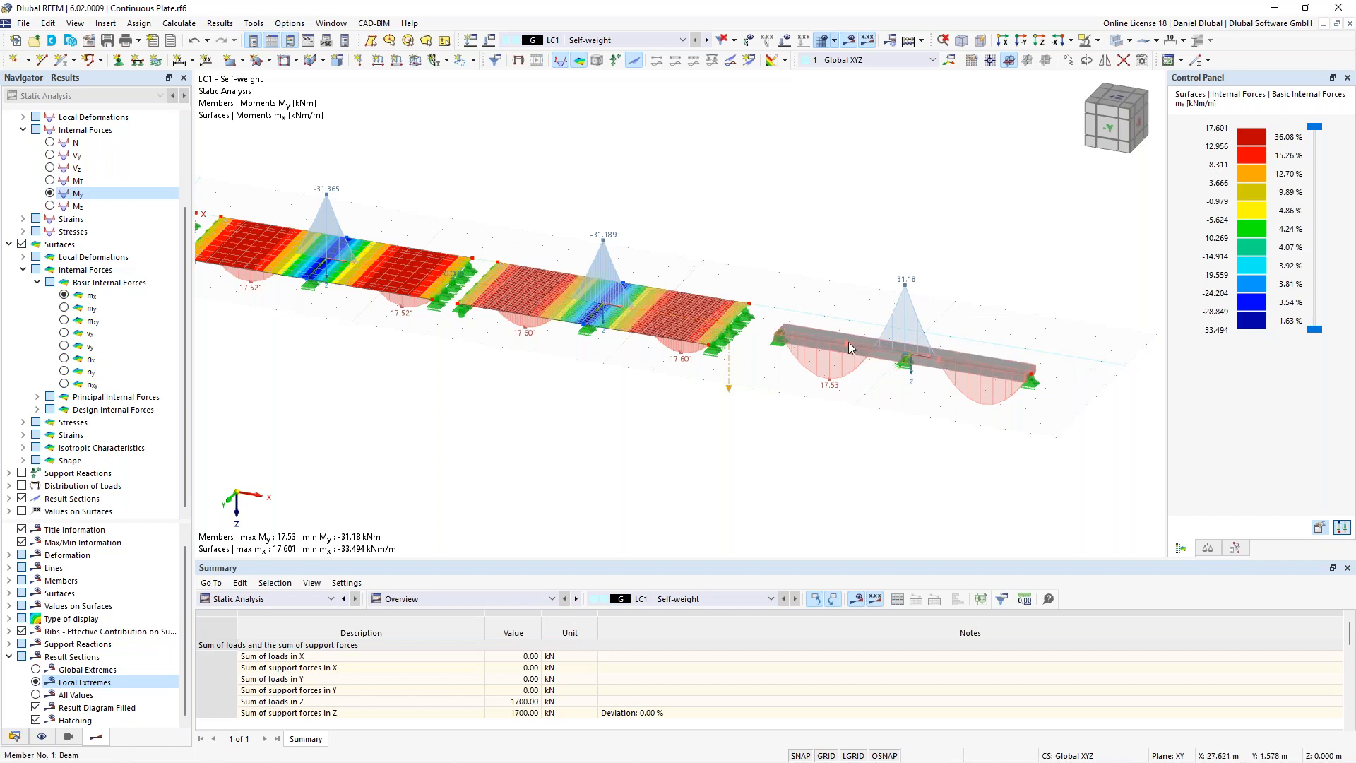
pyautogui.doubleClick(858, 351)
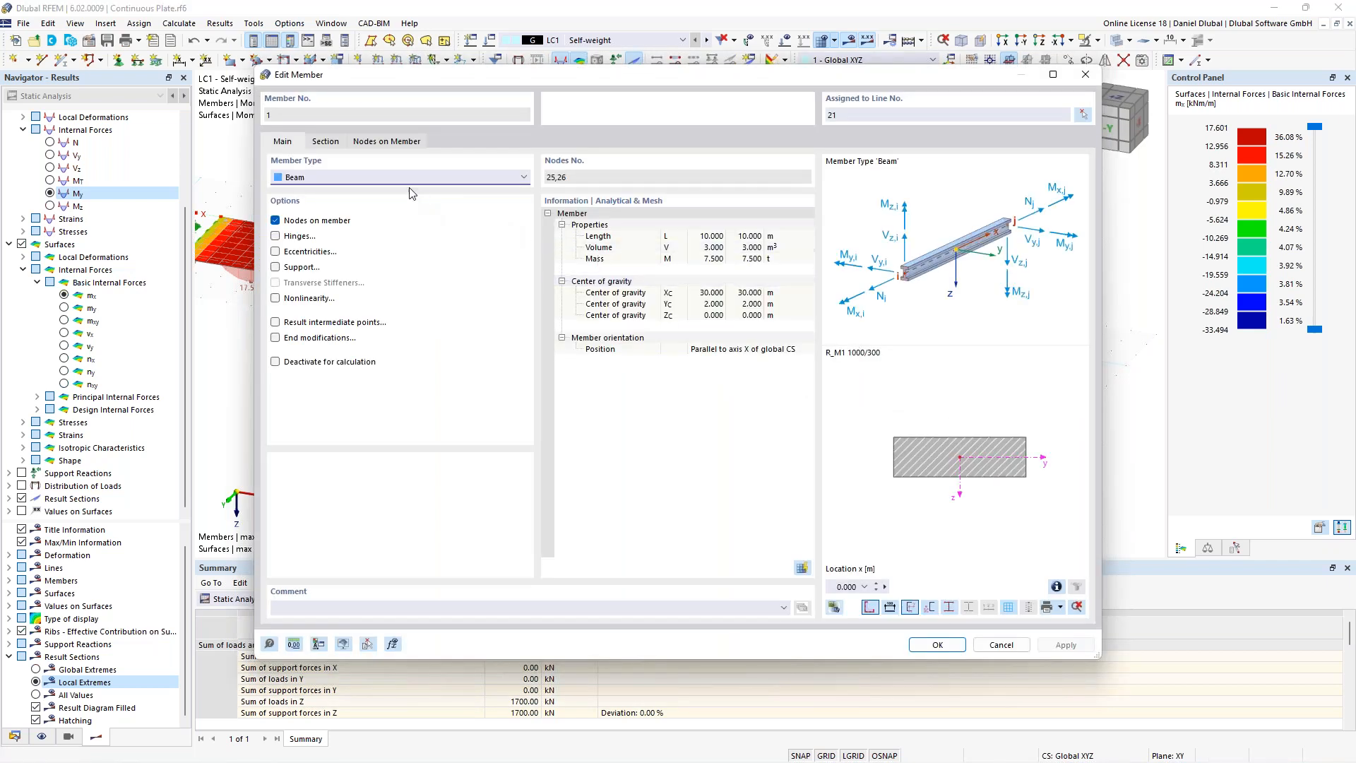
pyautogui.click(330, 144)
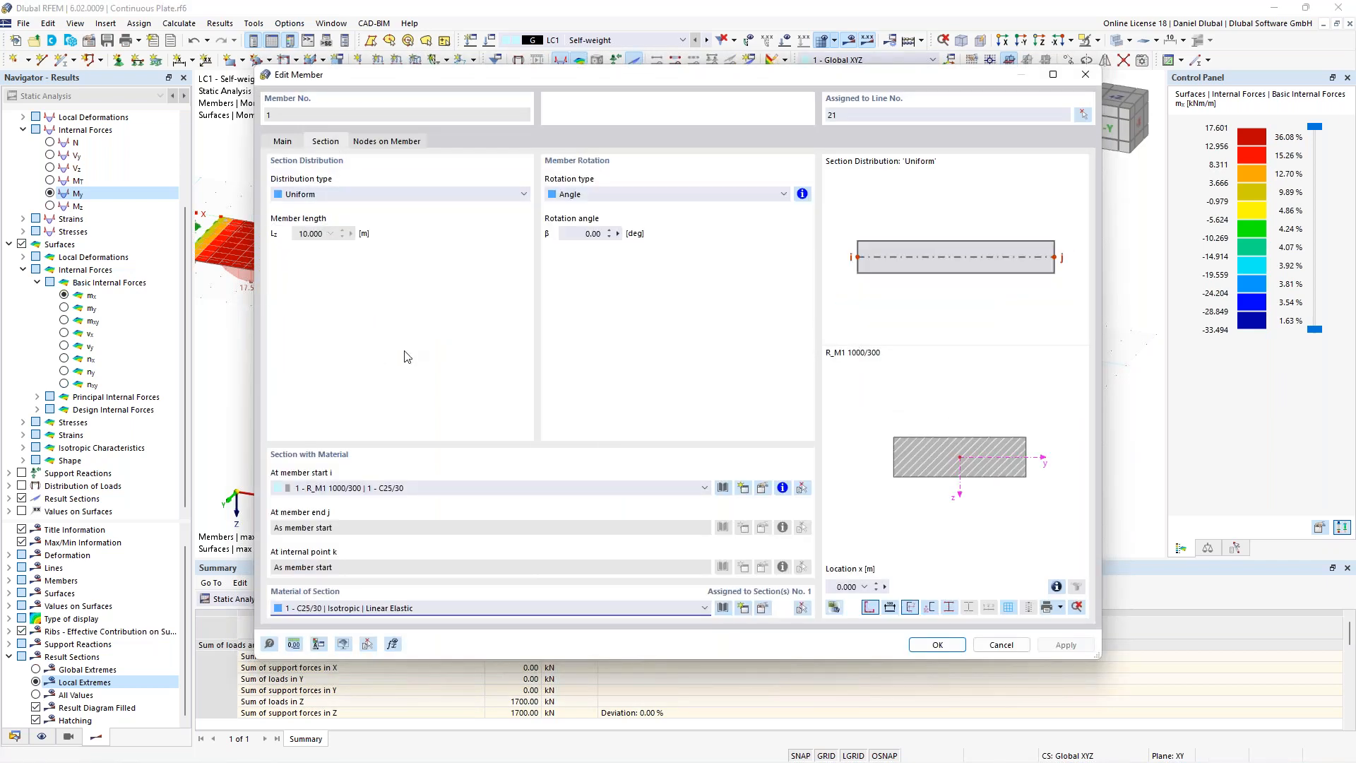
pyautogui.click(765, 495)
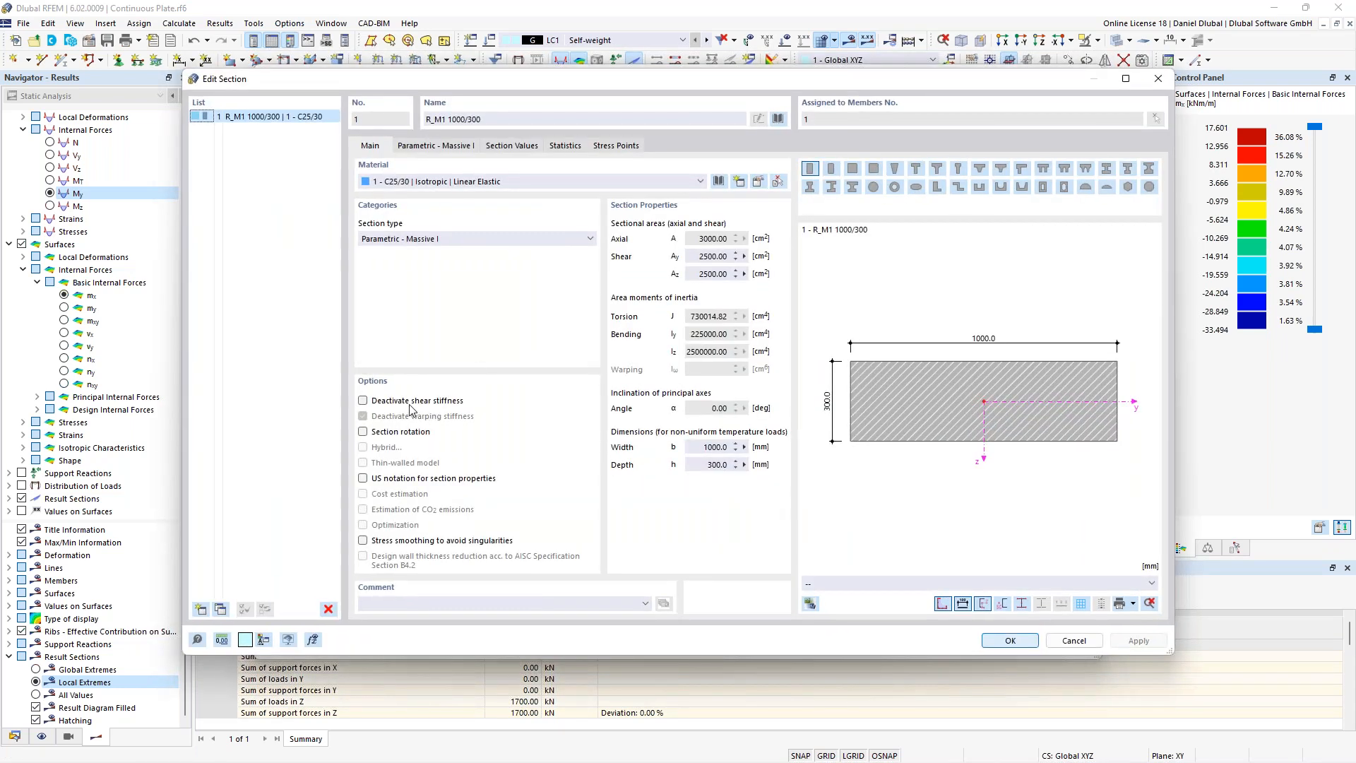
pyautogui.click(412, 403)
pyautogui.click(1018, 643)
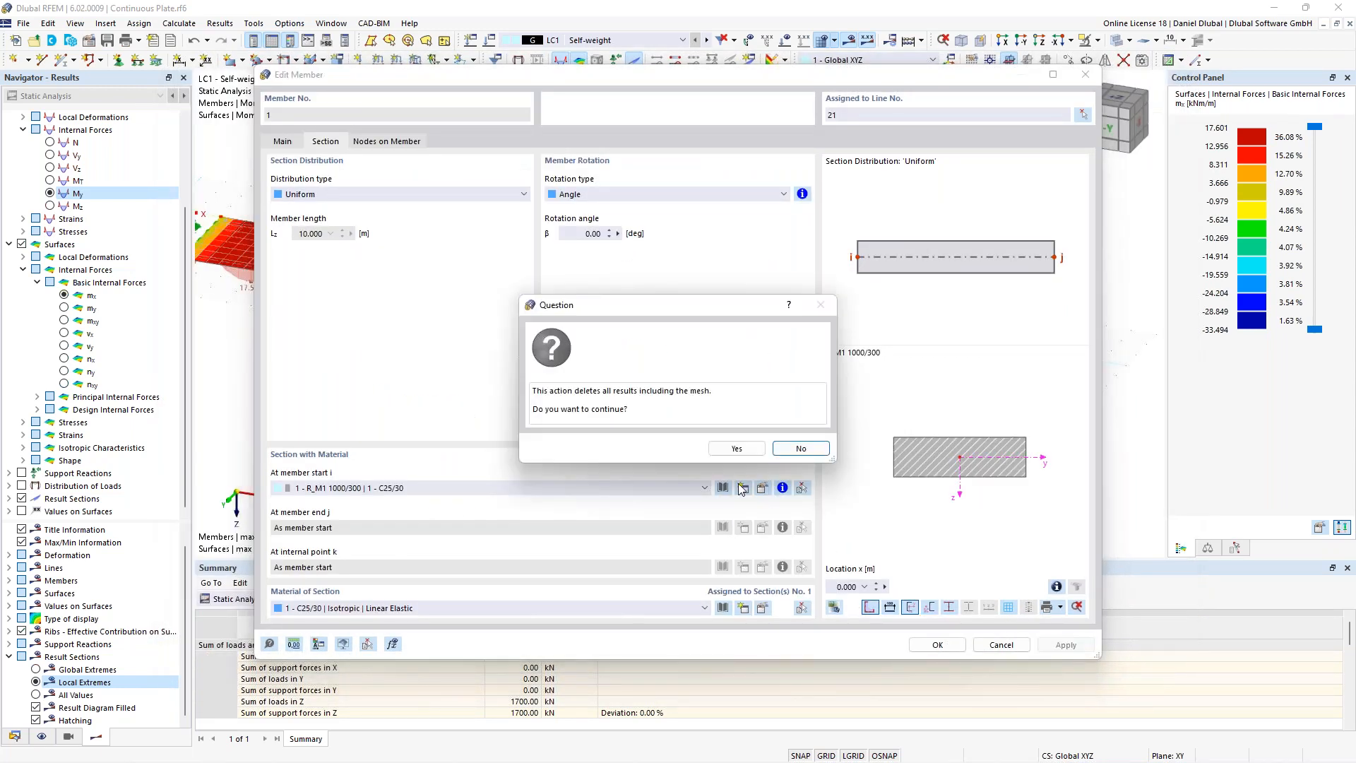
pyautogui.click(737, 453)
pyautogui.click(937, 644)
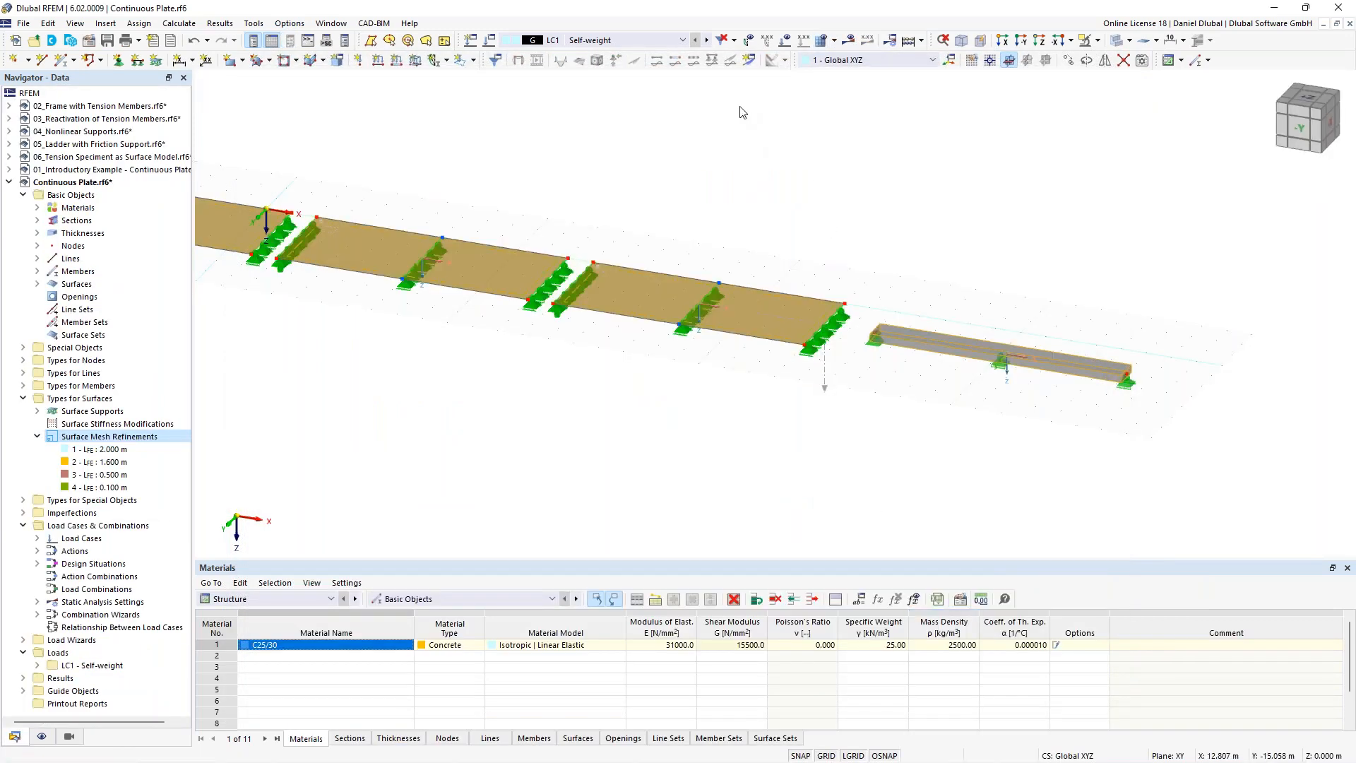
# Step: Recalculate the LC1 results and compare the beam's My moments with the section moments of the continuous plates
pyautogui.scroll(-2, 815, 199)
pyautogui.moveTo(767, 192); pyautogui.dragTo(866, 250, button='middle')
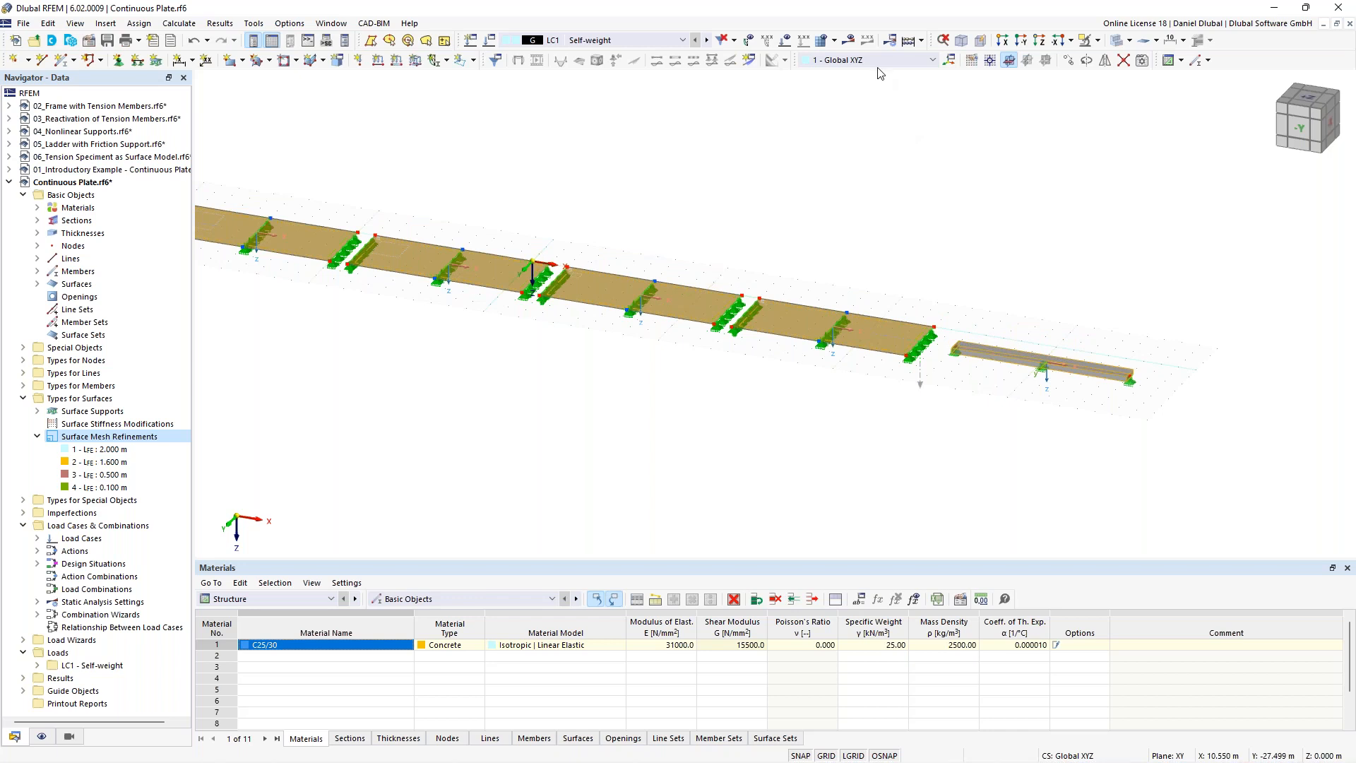
pyautogui.click(848, 40)
pyautogui.click(738, 448)
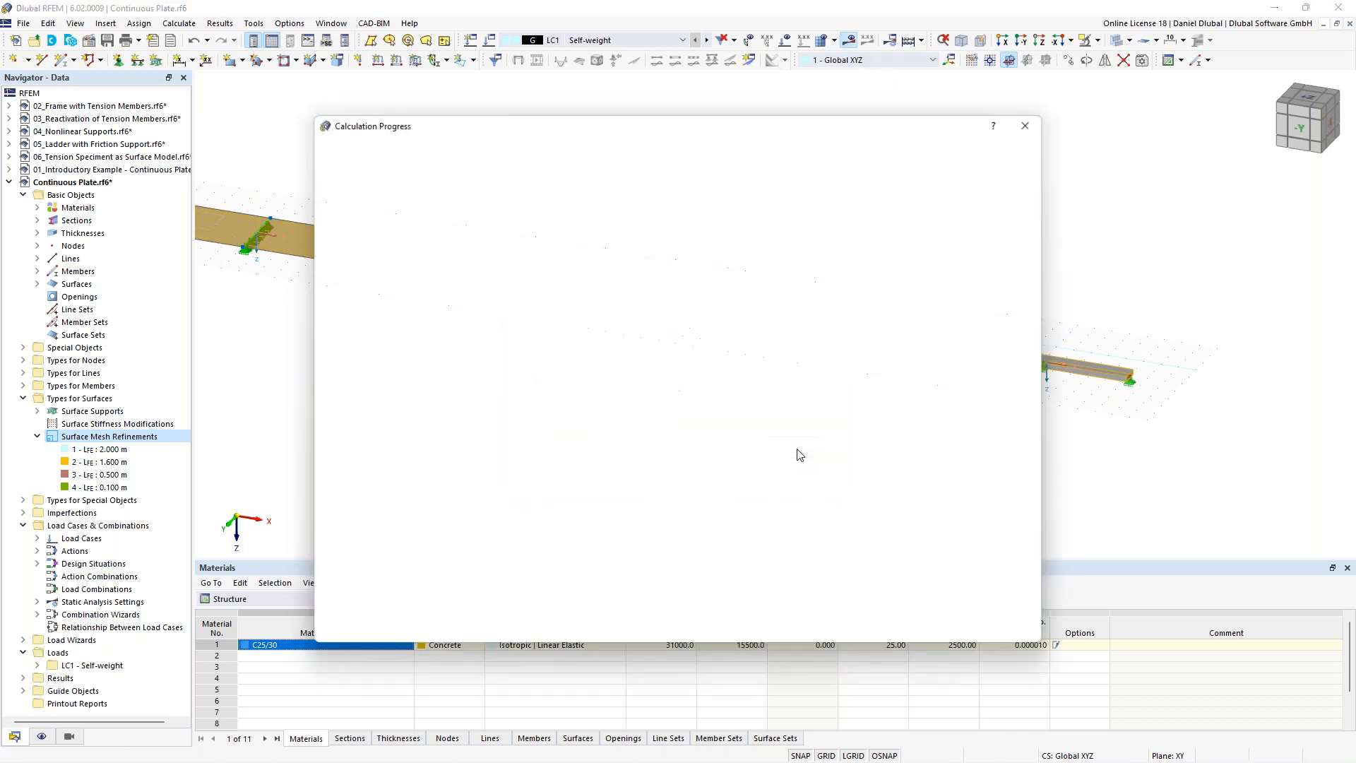
pyautogui.moveTo(821, 136); pyautogui.dragTo(726, 135)
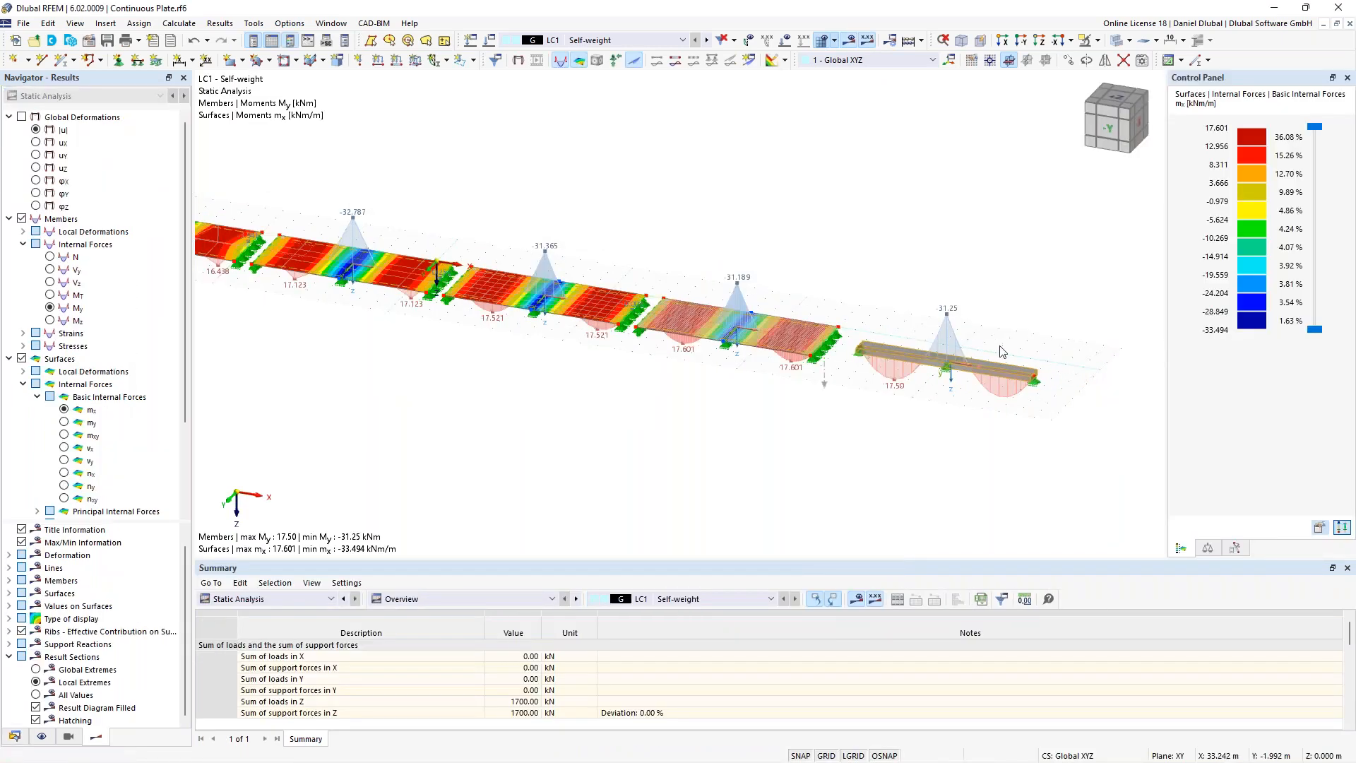
pyautogui.scroll(3, 944, 329)
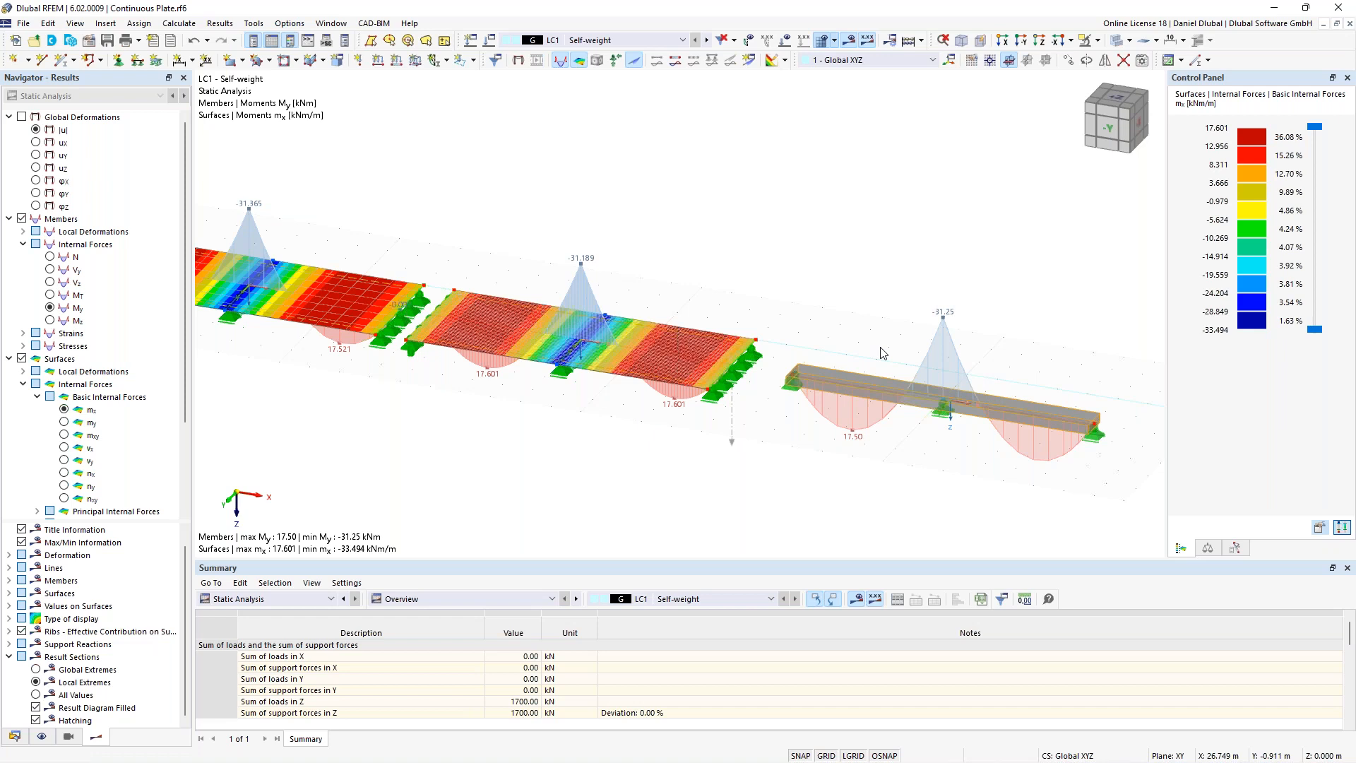
pyautogui.scroll(-3, 943, 315)
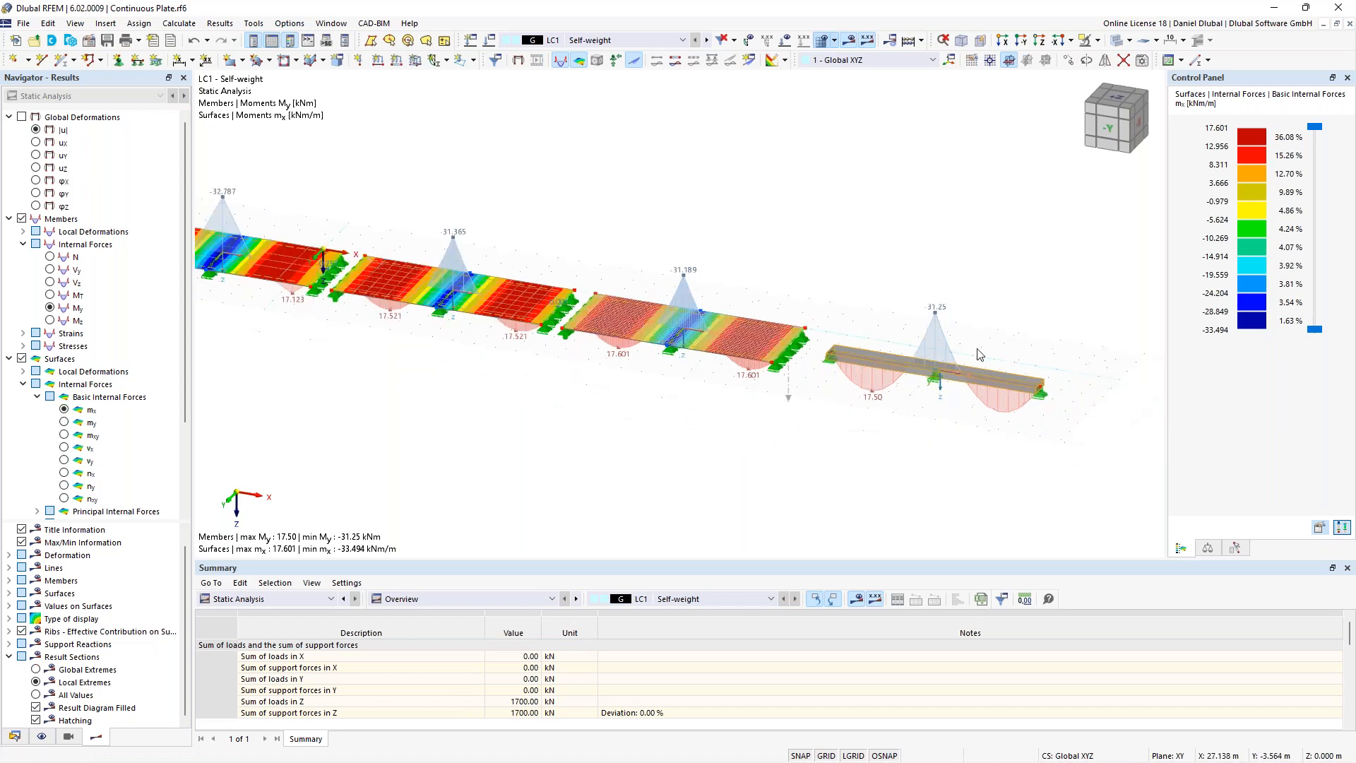
pyautogui.scroll(3, 1004, 344)
pyautogui.scroll(1, 1005, 344)
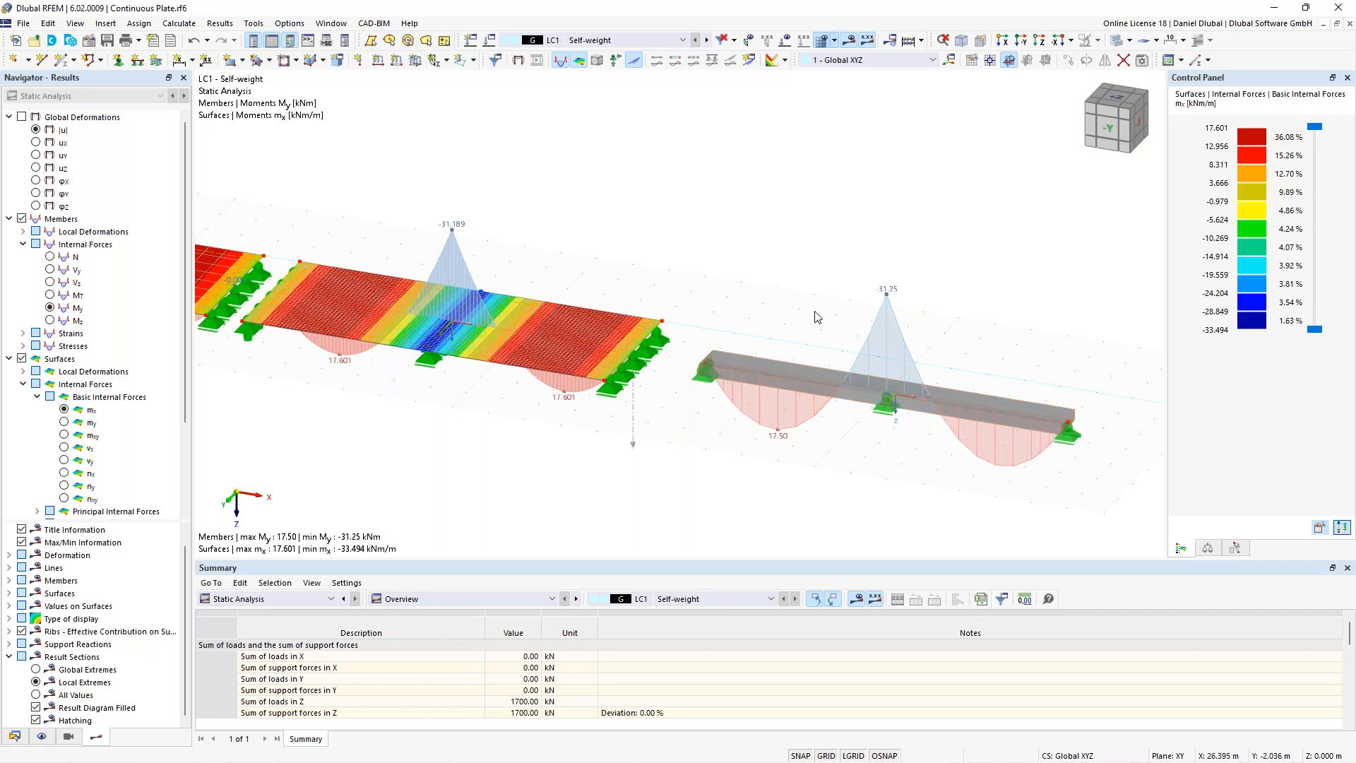
pyautogui.scroll(-4, 816, 316)
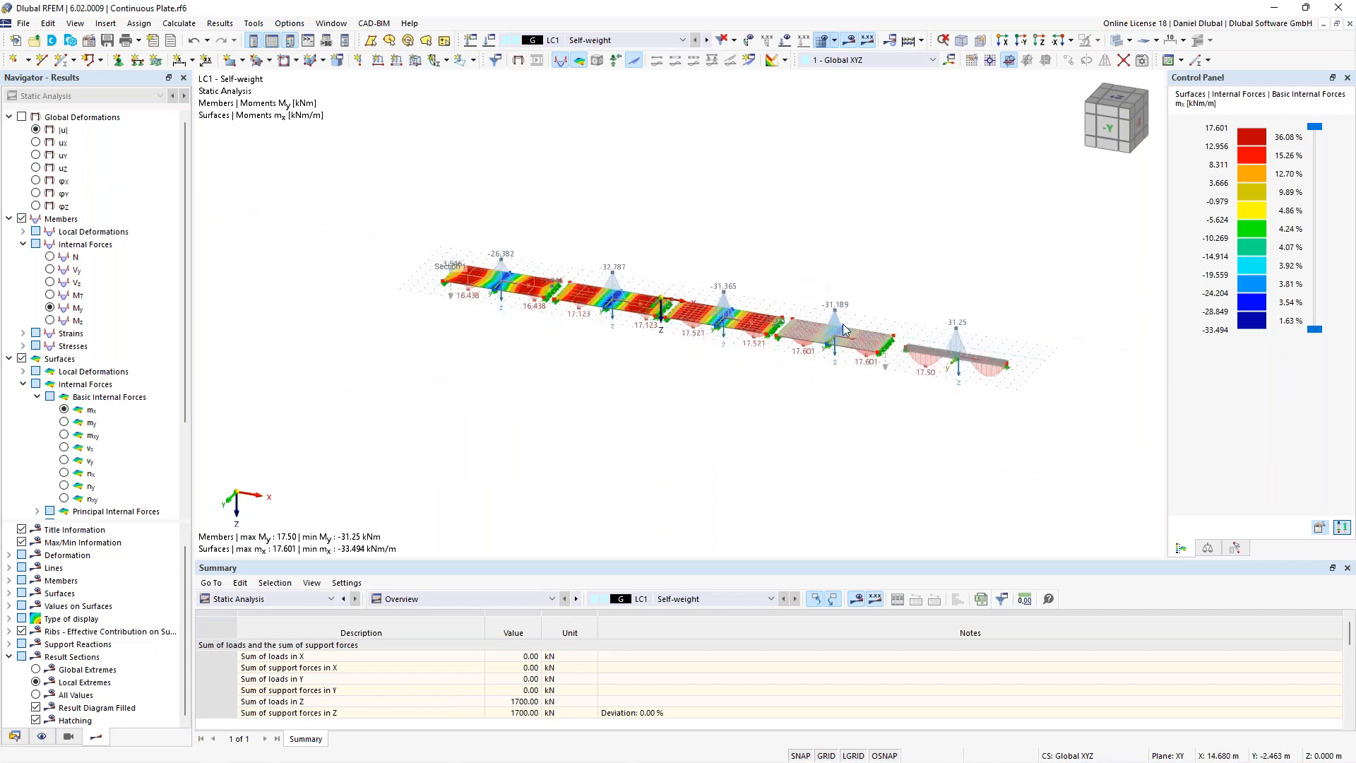
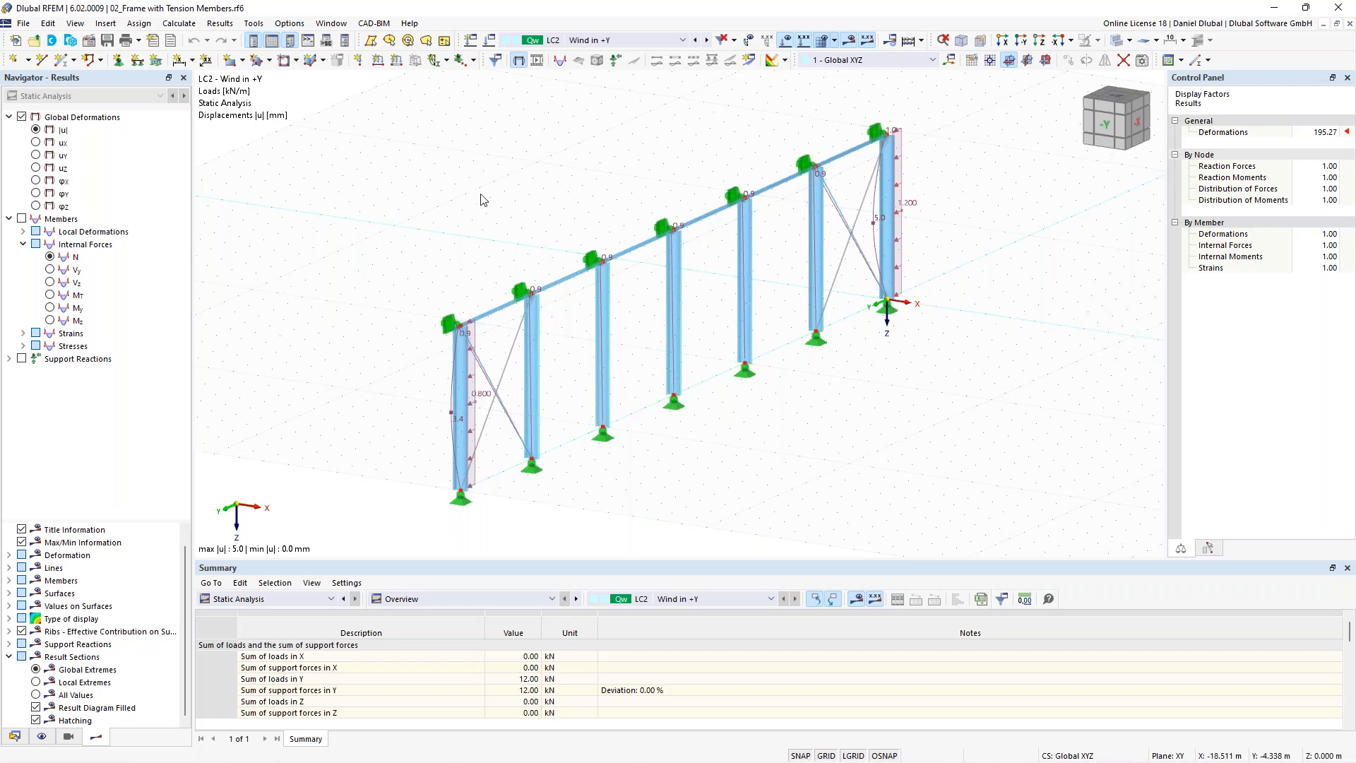
# Step: Examine the frame's columns and the diagonal tension members in both end bays under LC2 - Wind in +Y
pyautogui.keyDown('ctrl'); pyautogui.moveTo(481, 200); pyautogui.dragTo(447, 149, button='middle'); pyautogui.keyUp('ctrl')
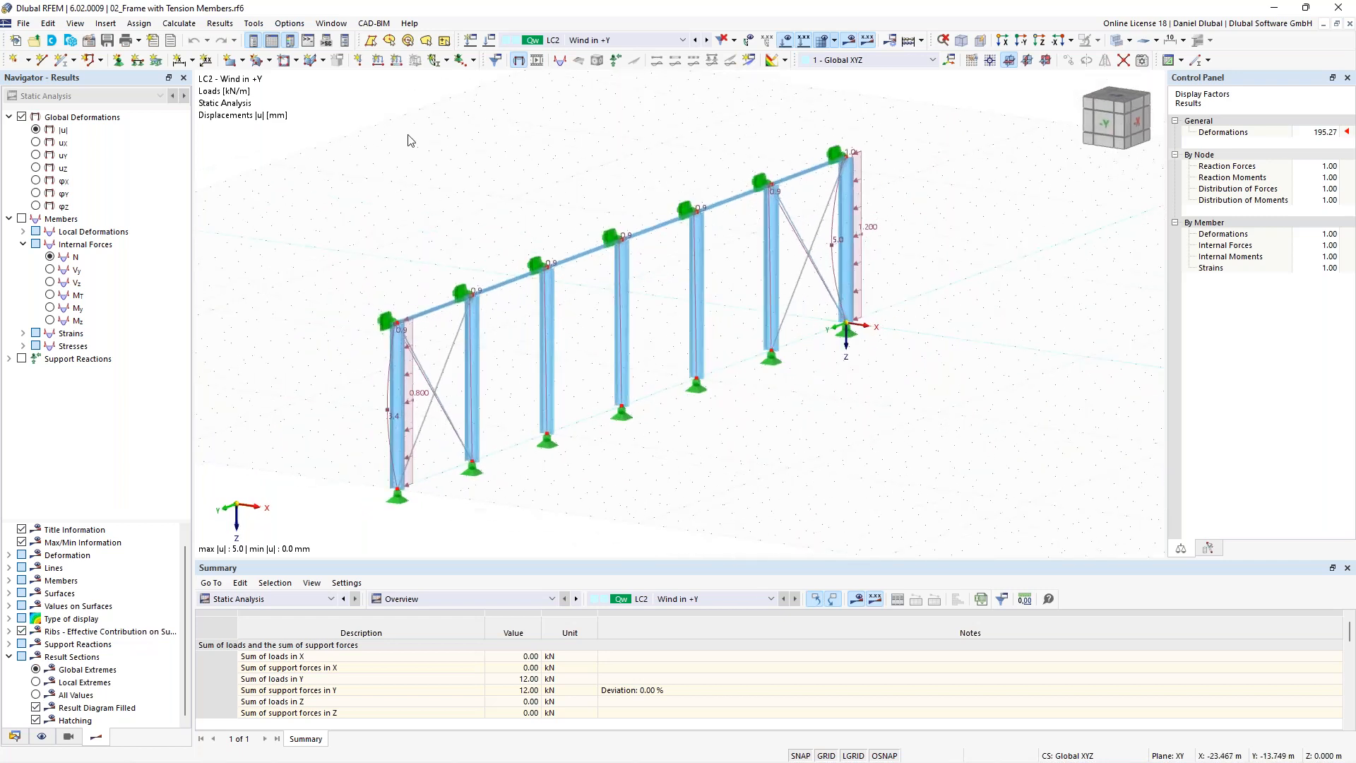
pyautogui.moveTo(367, 117); pyautogui.dragTo(971, 503)
pyautogui.click(934, 462)
pyautogui.keyDown('ctrl'); pyautogui.moveTo(527, 216); pyautogui.dragTo(581, 193, button='middle'); pyautogui.keyUp('ctrl')
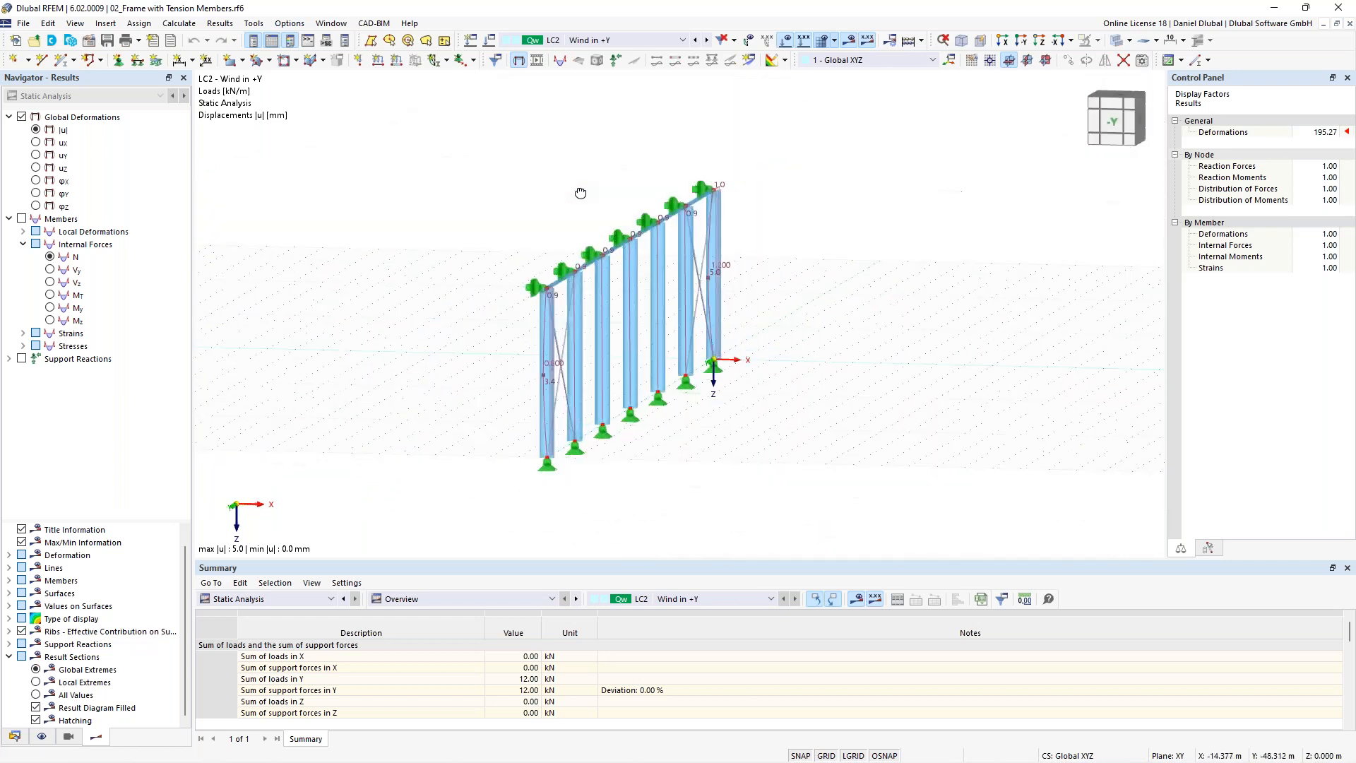
pyautogui.click(606, 281)
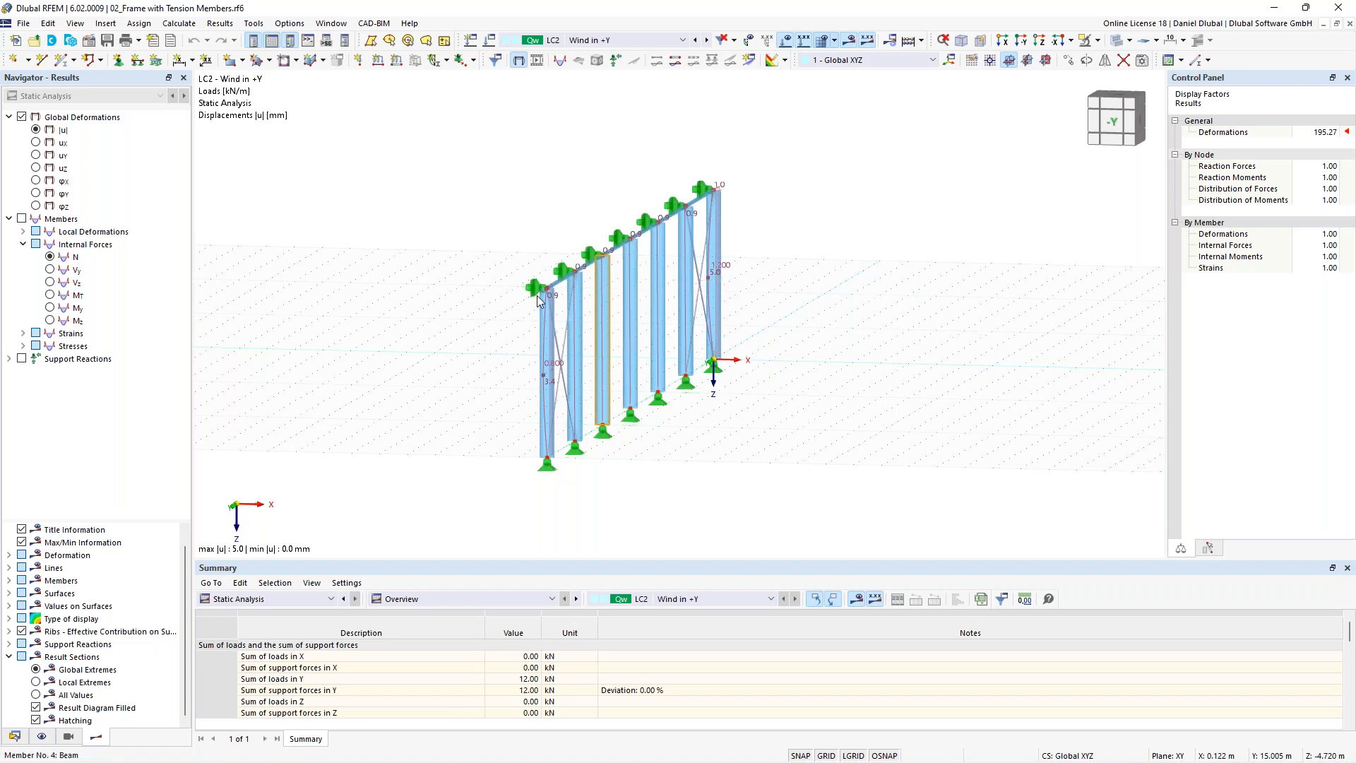
pyautogui.click(866, 197)
pyautogui.keyDown('ctrl'); pyautogui.moveTo(869, 201); pyautogui.dragTo(498, 167, button='middle'); pyautogui.keyUp('ctrl')
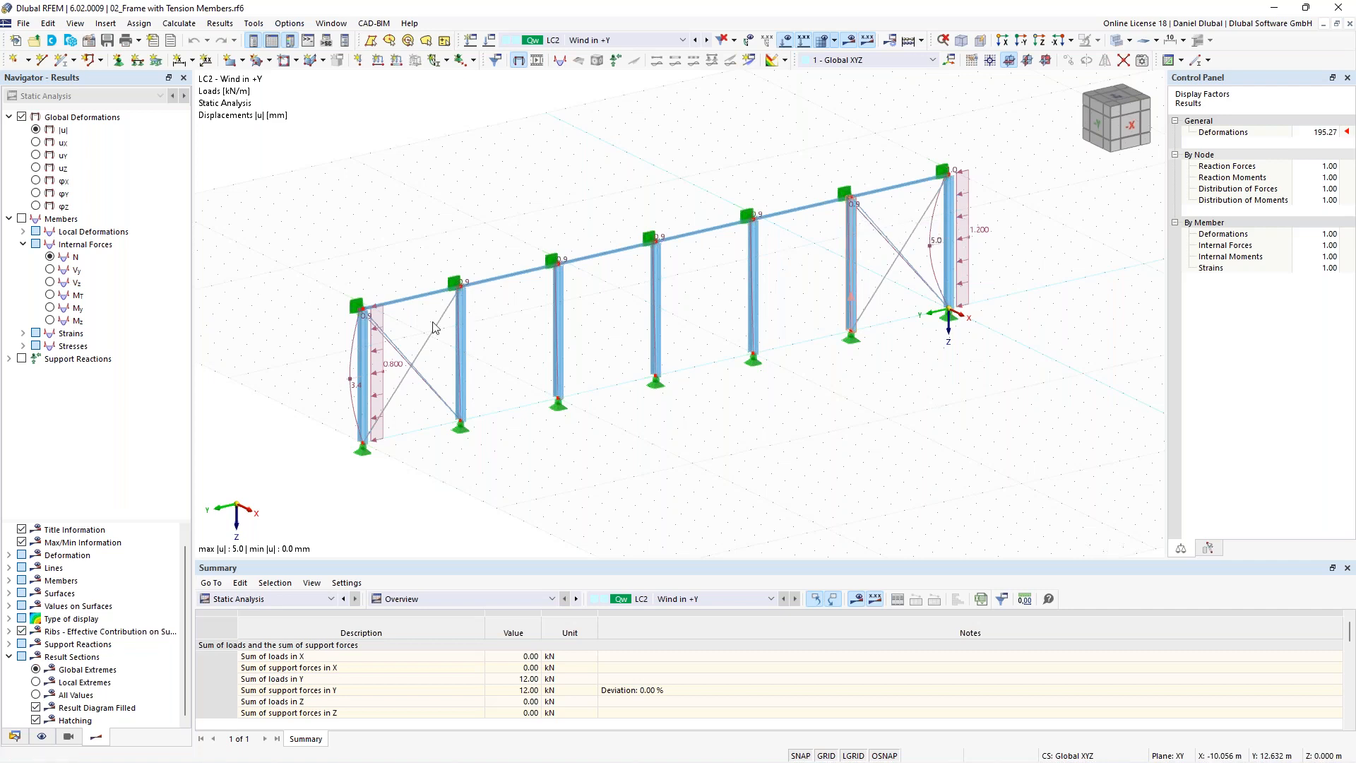
pyautogui.click(409, 369)
pyautogui.moveTo(918, 298); pyautogui.dragTo(893, 242)
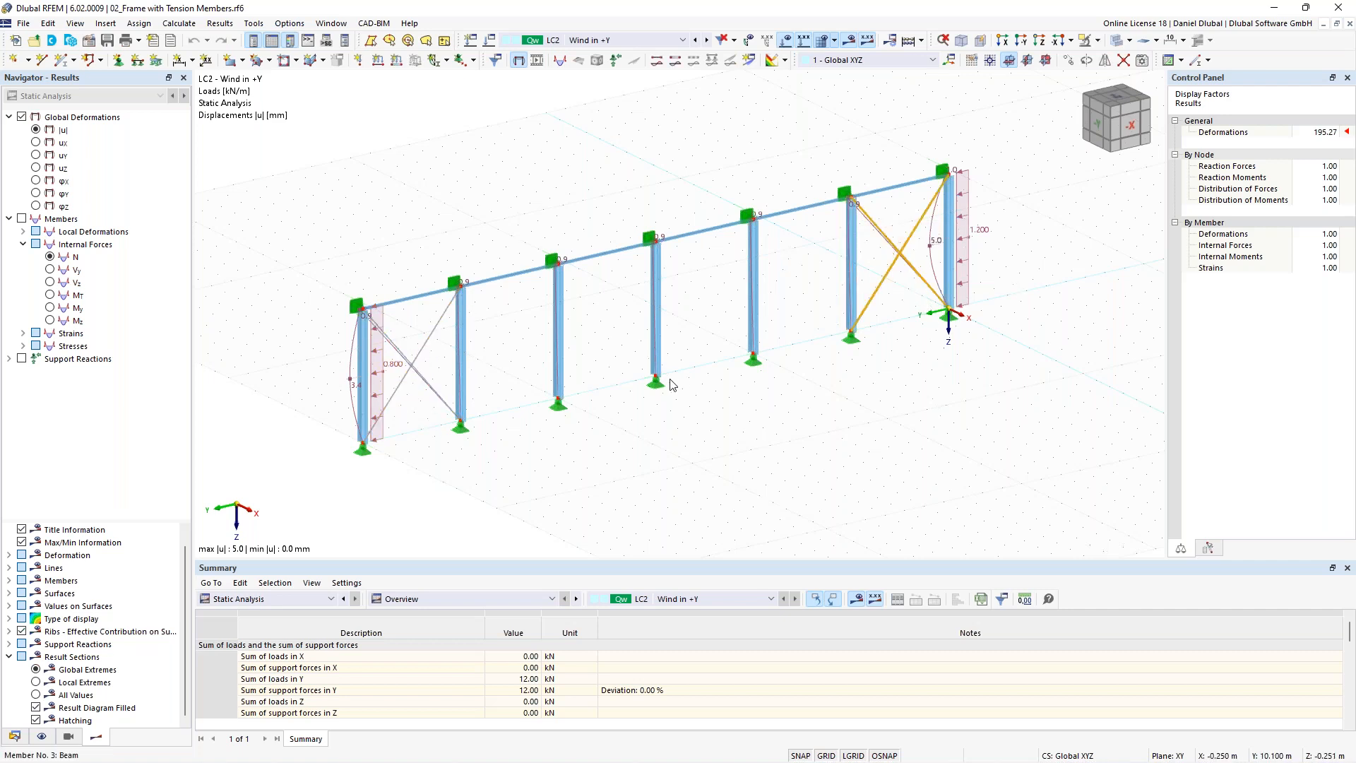
pyautogui.click(519, 408)
# Step: Delete the four diagonal tension members in both end bays together with their definition lines, accepting the deletion of all results
pyautogui.scroll(3, 433, 360)
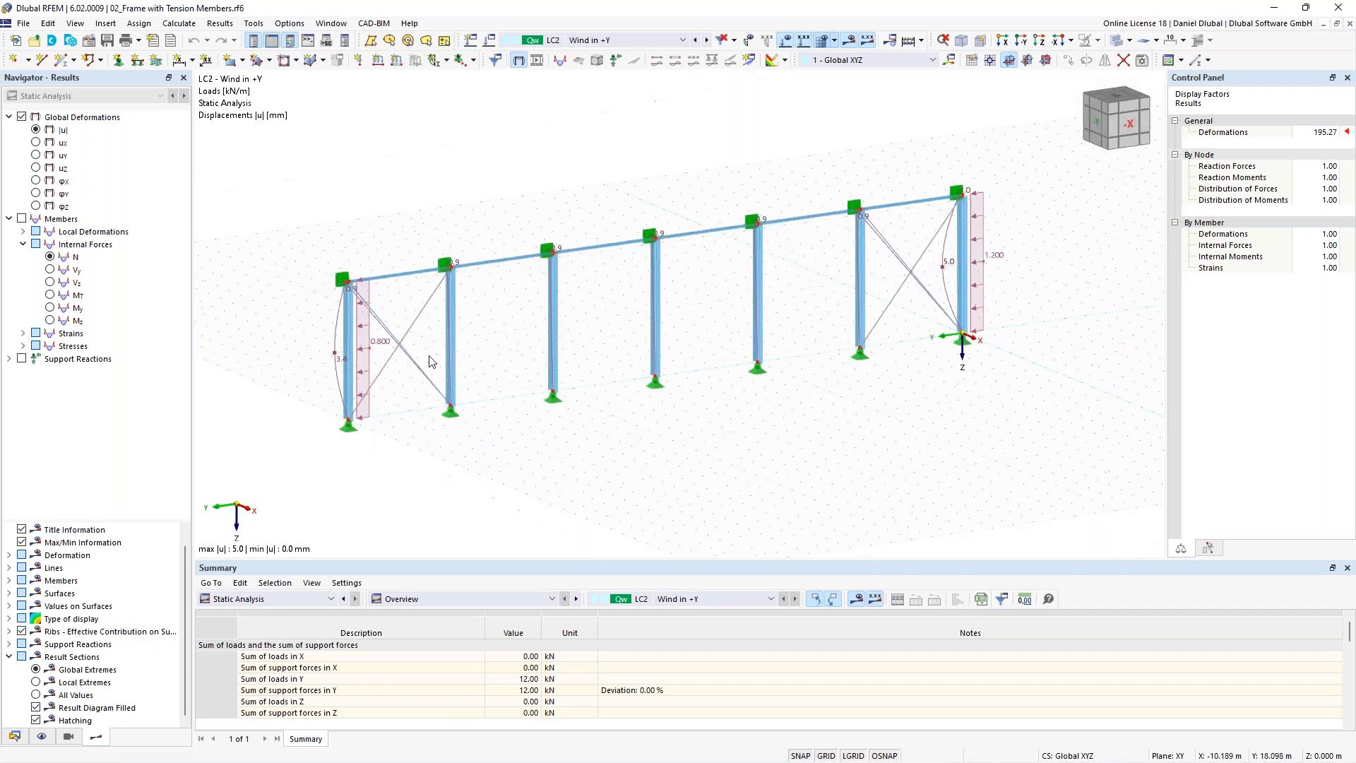
pyautogui.click(404, 311)
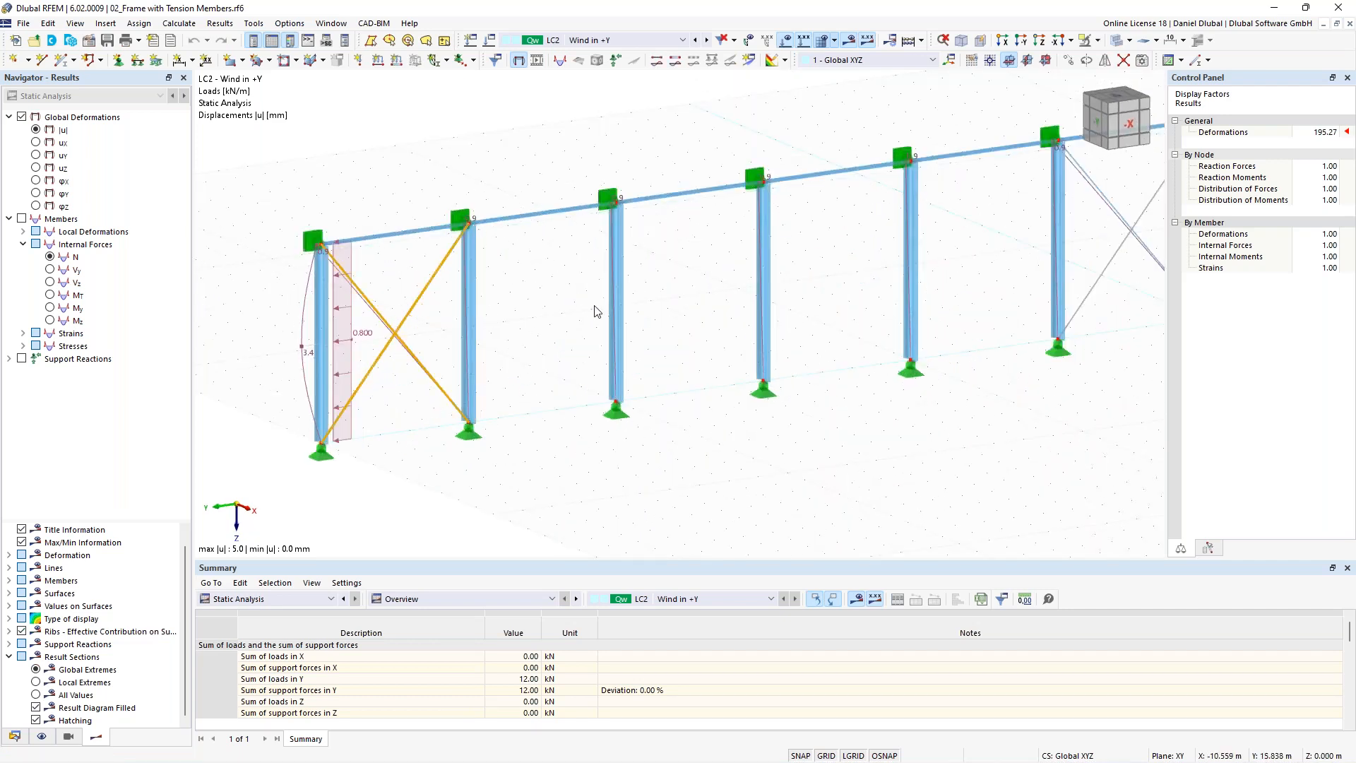
pyautogui.scroll(-2, 597, 311)
pyautogui.scroll(-2, 596, 311)
pyautogui.moveTo(688, 302); pyautogui.dragTo(592, 315, button='middle')
pyautogui.keyDown('ctrl'); pyautogui.moveTo(811, 302); pyautogui.dragTo(799, 260); pyautogui.keyUp('ctrl')
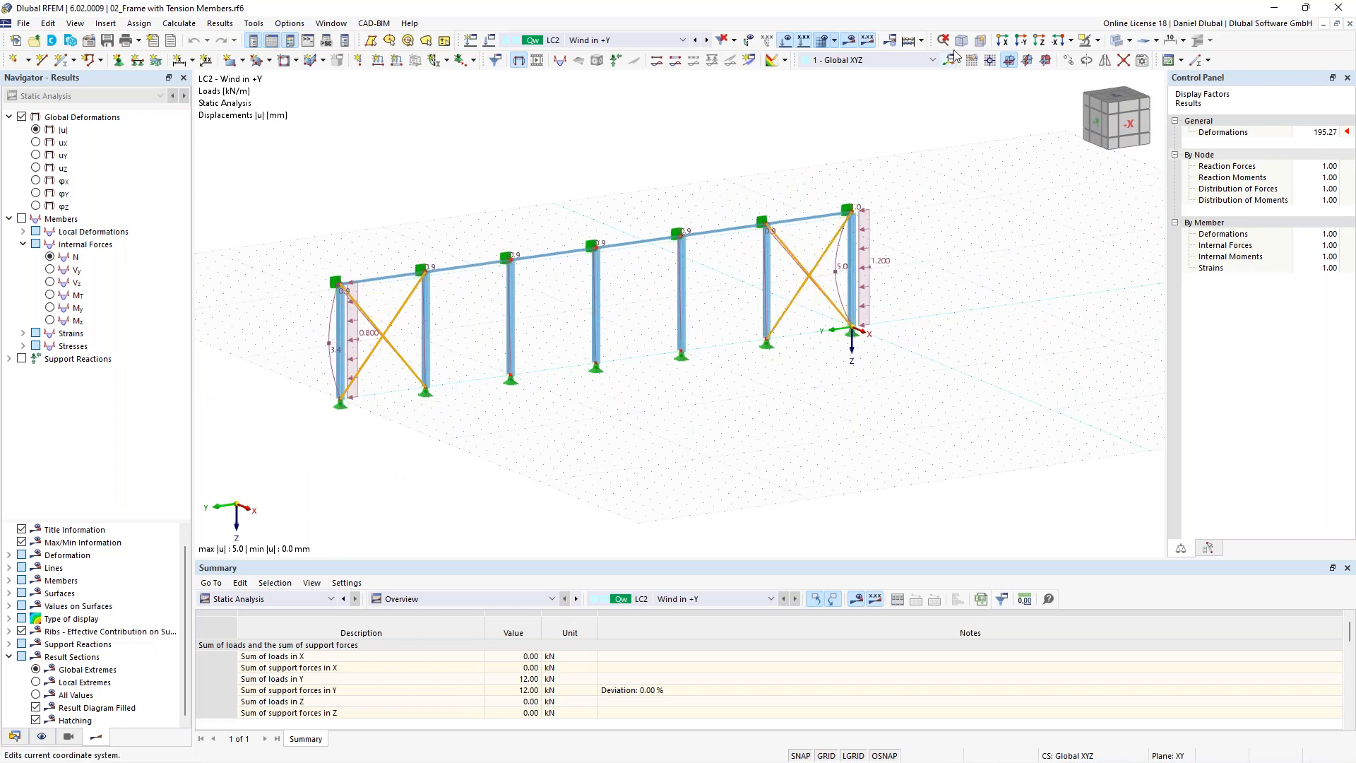
pyautogui.press('Delete')
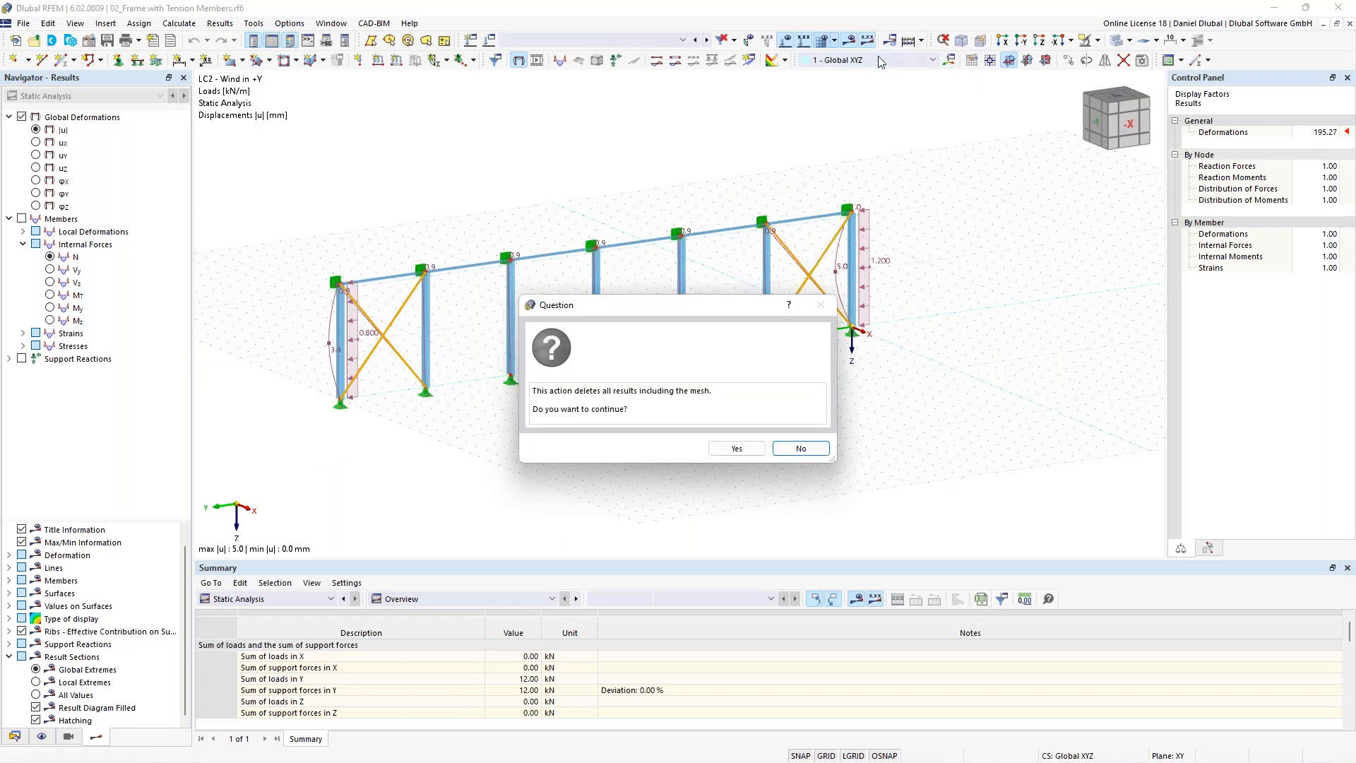
pyautogui.click(796, 448)
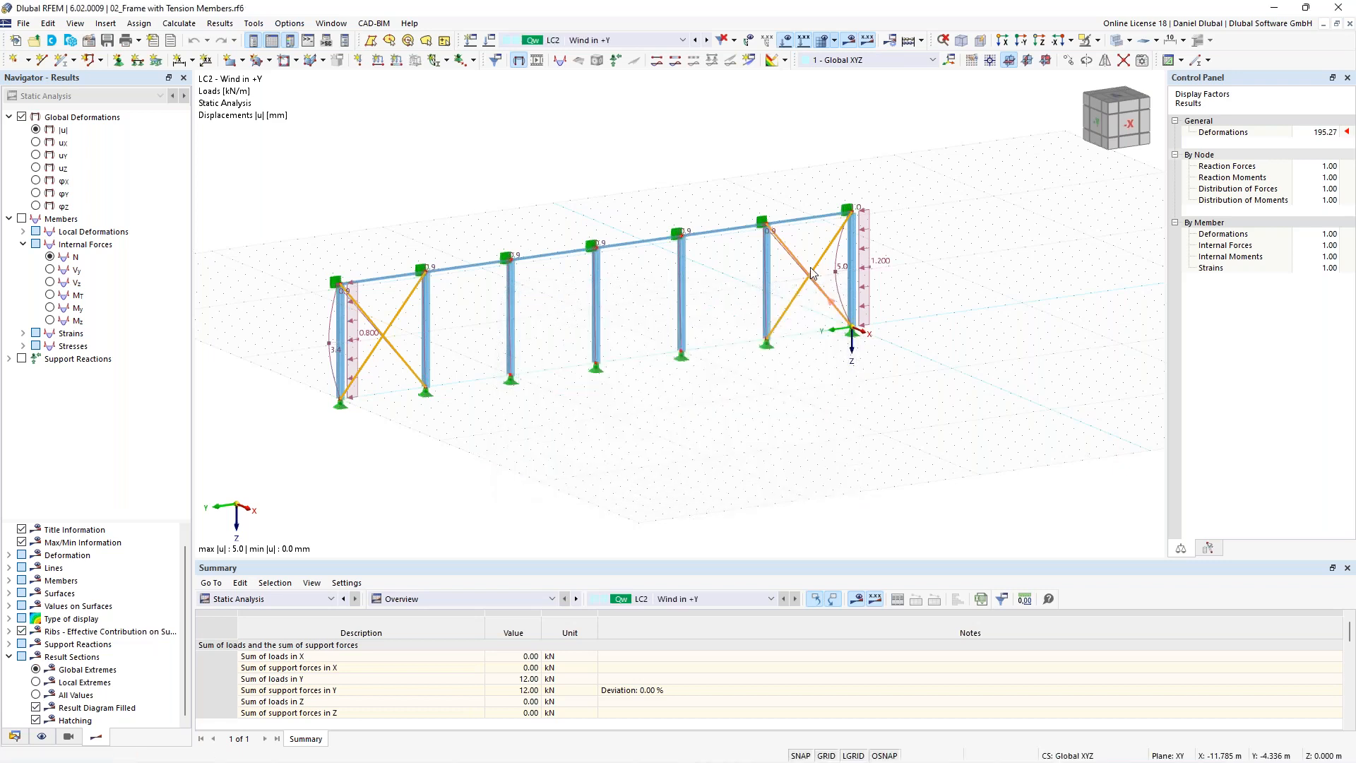
pyautogui.rightClick(815, 269)
pyautogui.moveTo(903, 321)
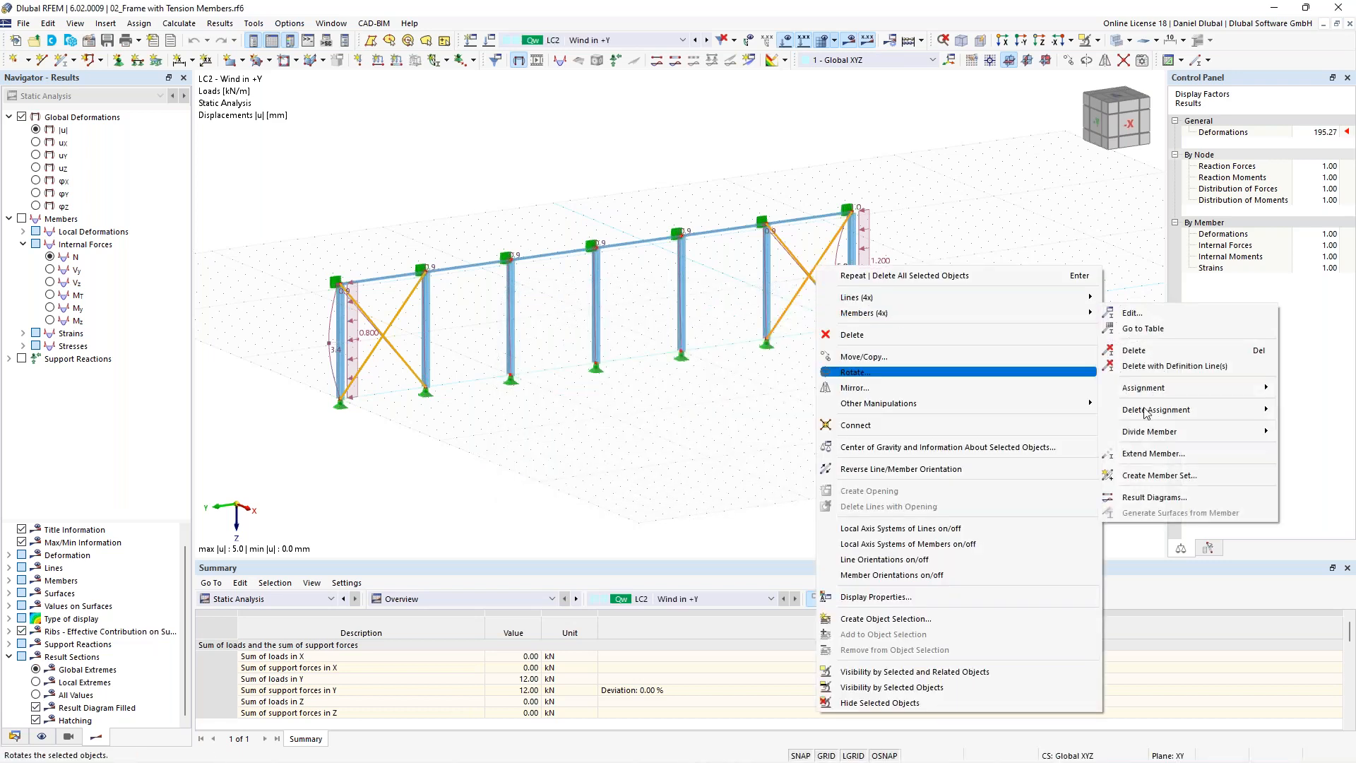
pyautogui.moveTo(1169, 413)
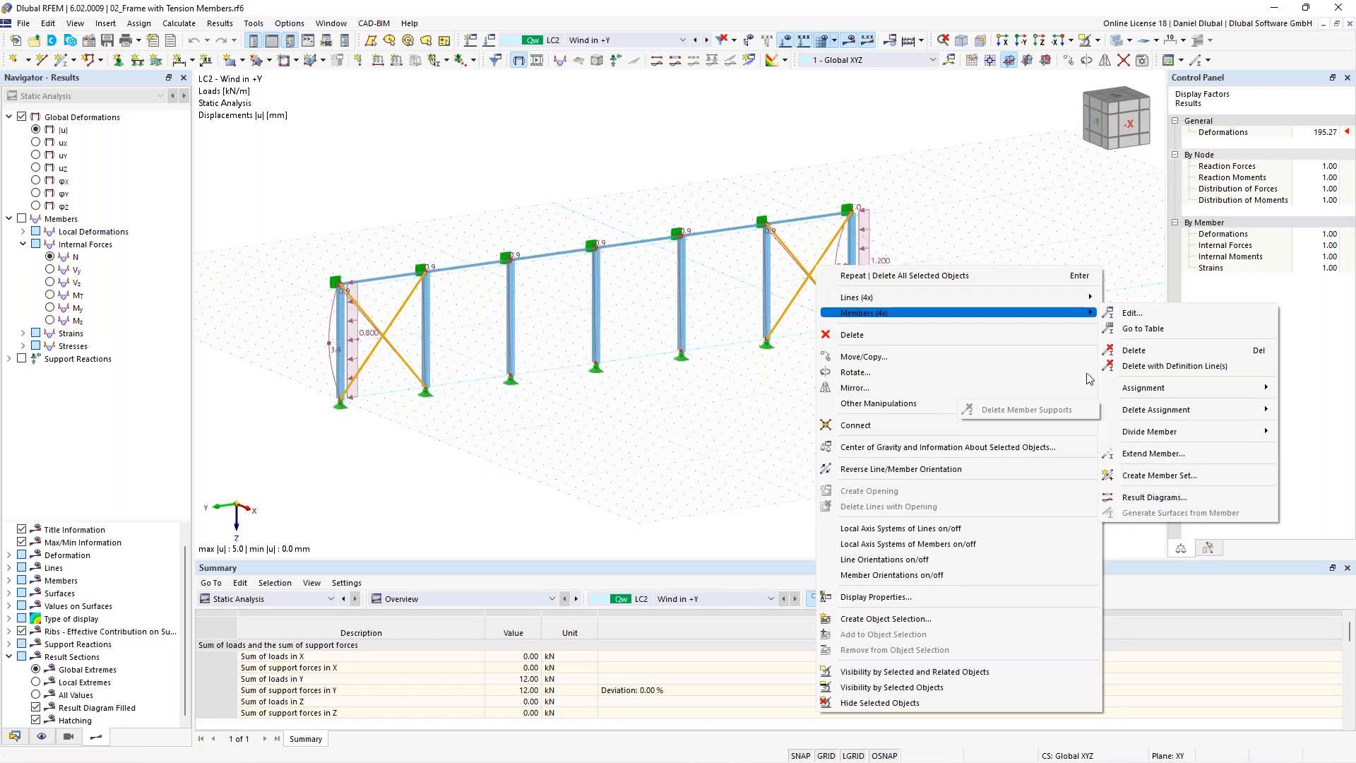
pyautogui.click(1169, 367)
pyautogui.click(738, 447)
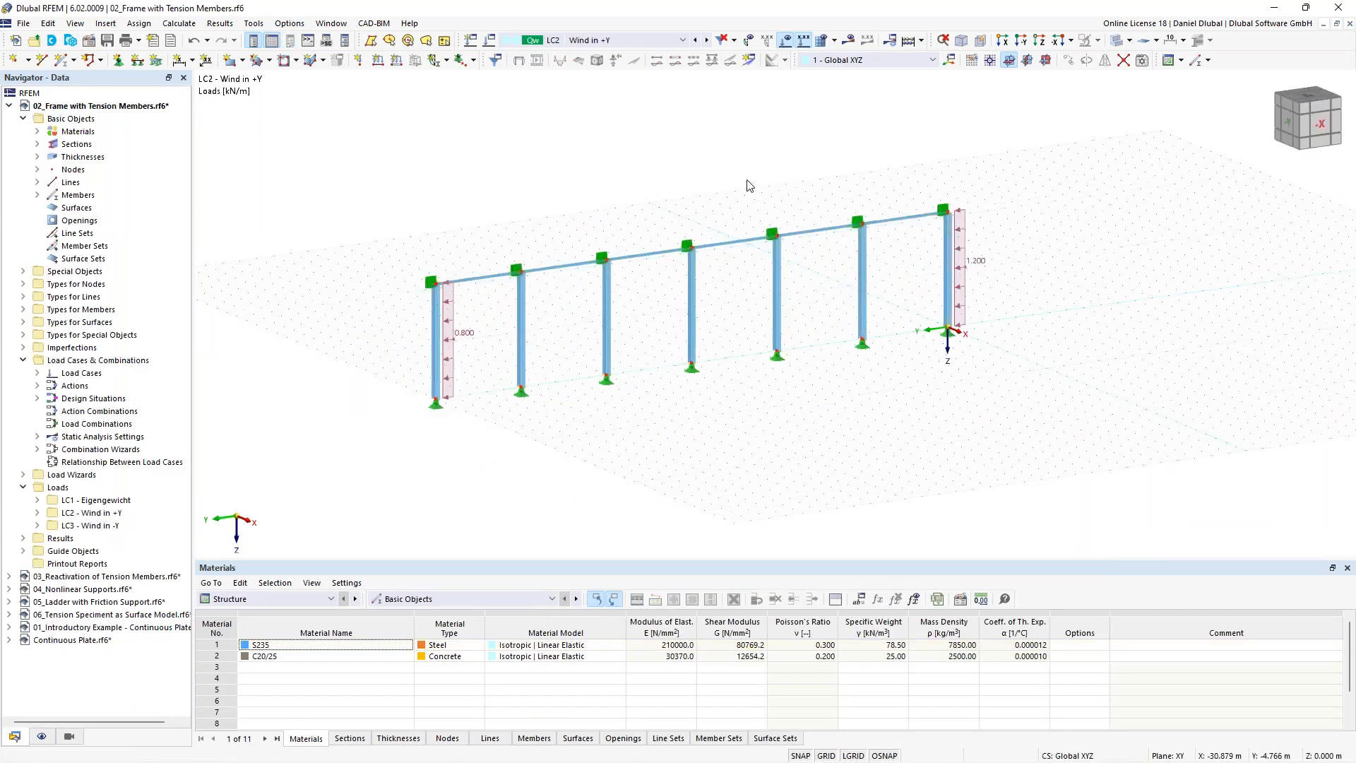
# Step: Try to calculate LC2 - Wind in +Y without the diagonals and examine the reported calculation error
pyautogui.scroll(1, 746, 195)
pyautogui.keyDown('ctrl'); pyautogui.moveTo(742, 186); pyautogui.dragTo(616, 188, button='middle'); pyautogui.keyUp('ctrl')
pyautogui.scroll(2, 628, 185)
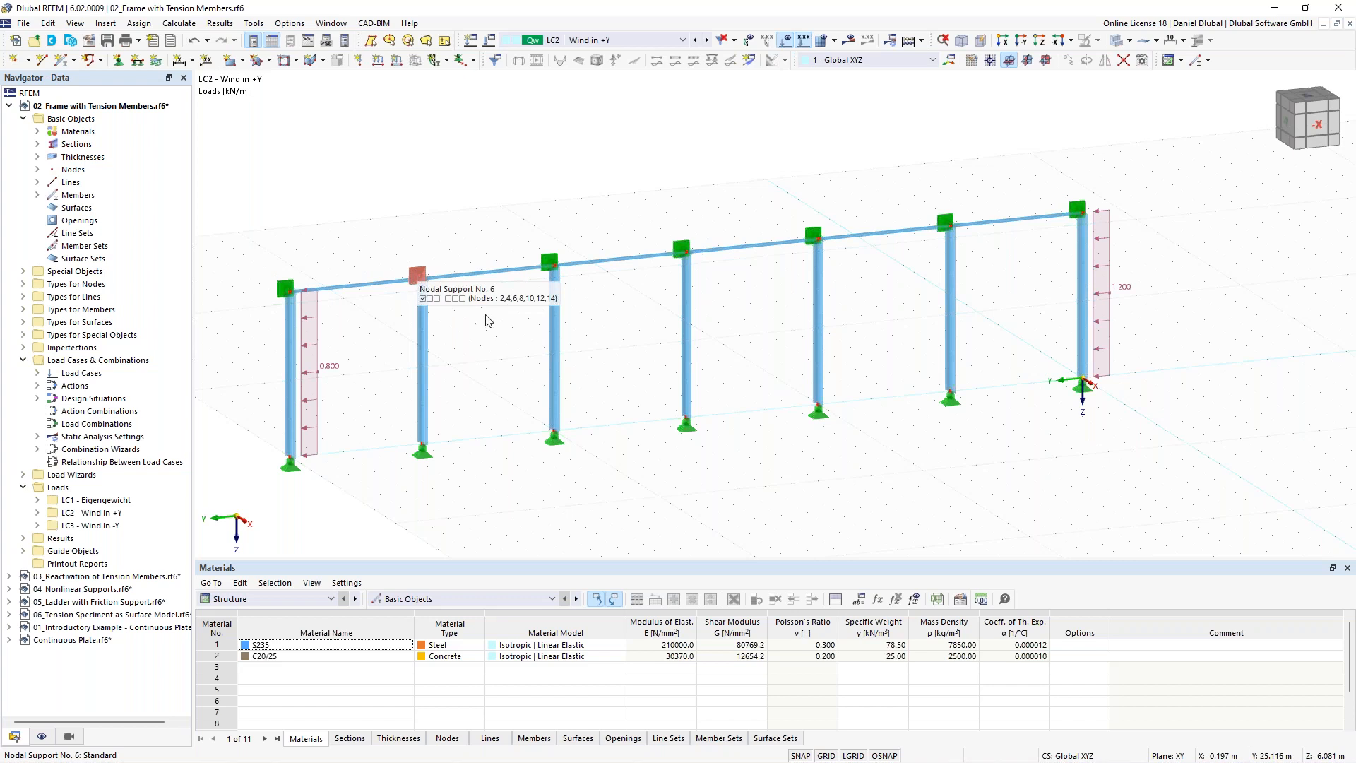
pyautogui.scroll(-1, 487, 236)
pyautogui.keyDown('ctrl'); pyautogui.moveTo(503, 176); pyautogui.dragTo(518, 183, button='middle'); pyautogui.keyUp('ctrl')
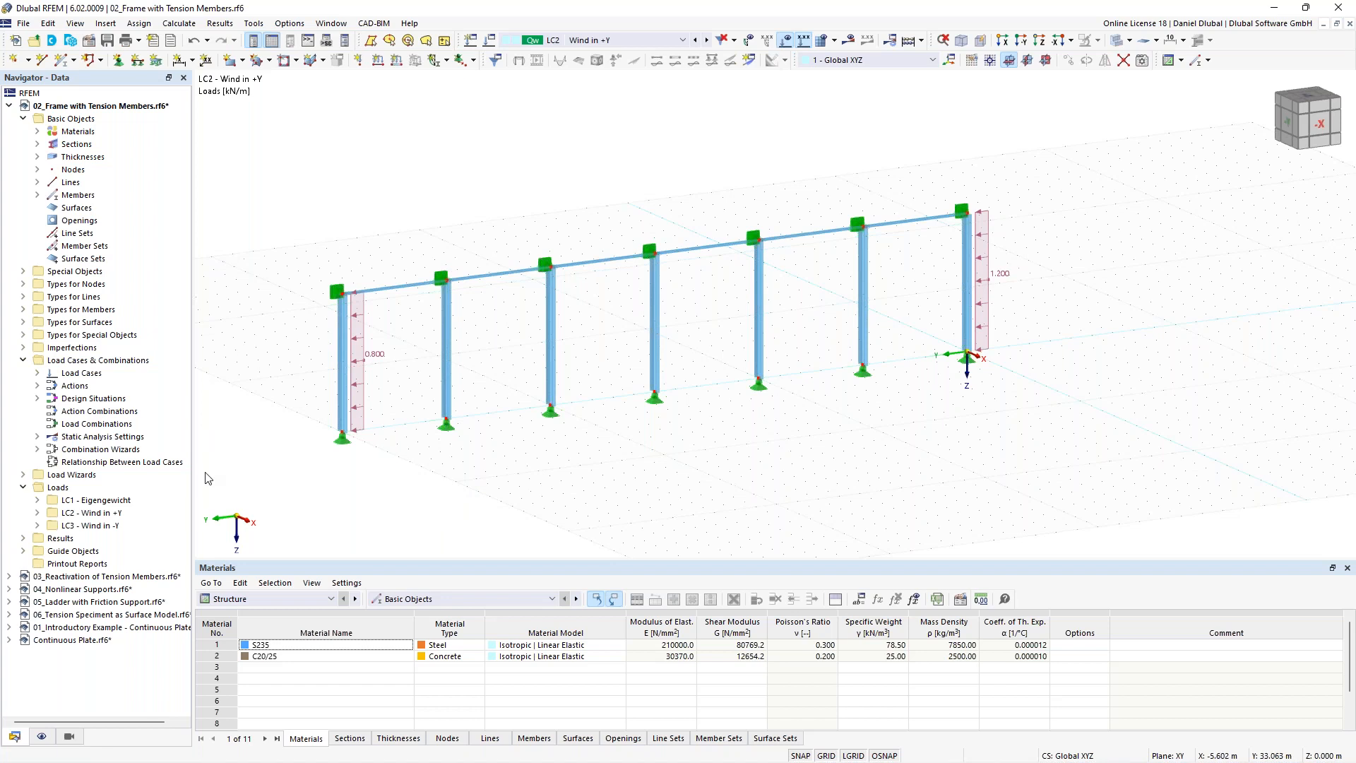
pyautogui.click(849, 40)
pyautogui.click(735, 447)
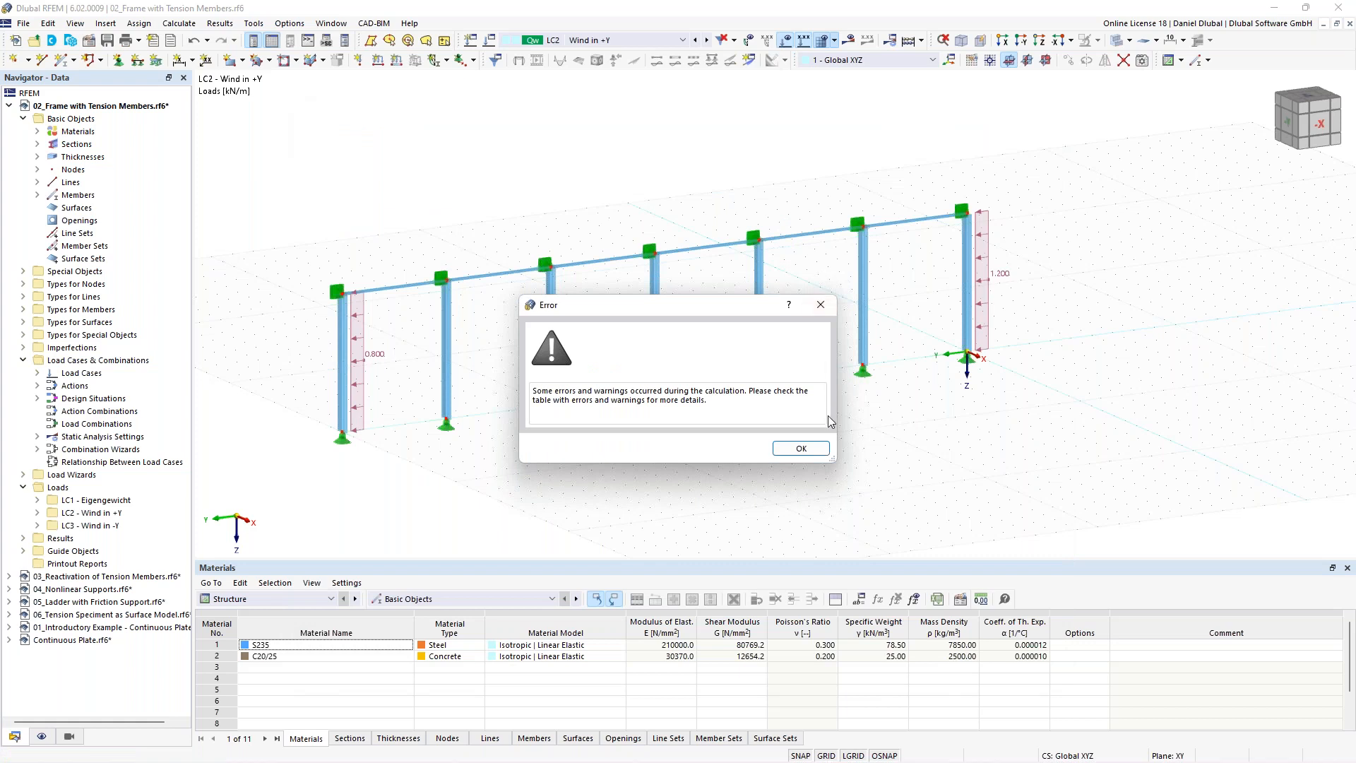
pyautogui.click(802, 449)
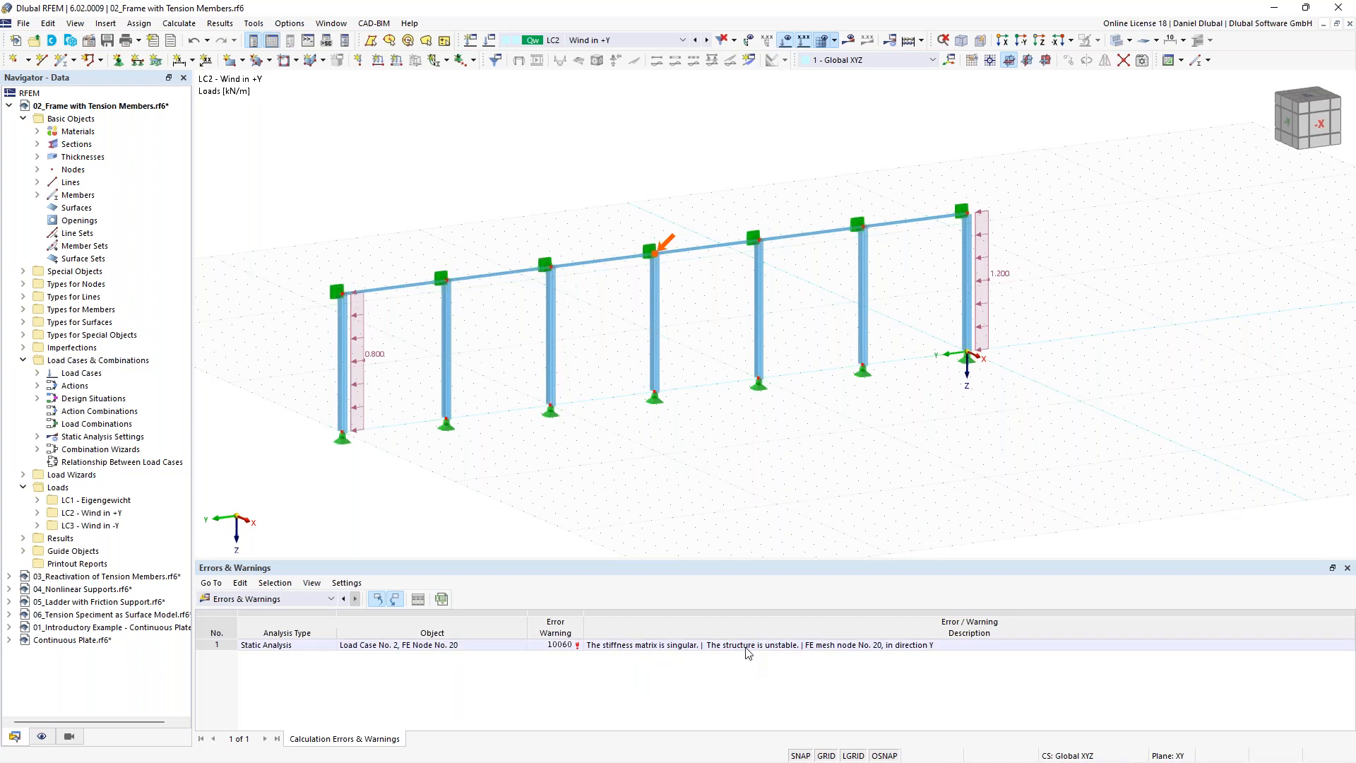
pyautogui.click(826, 645)
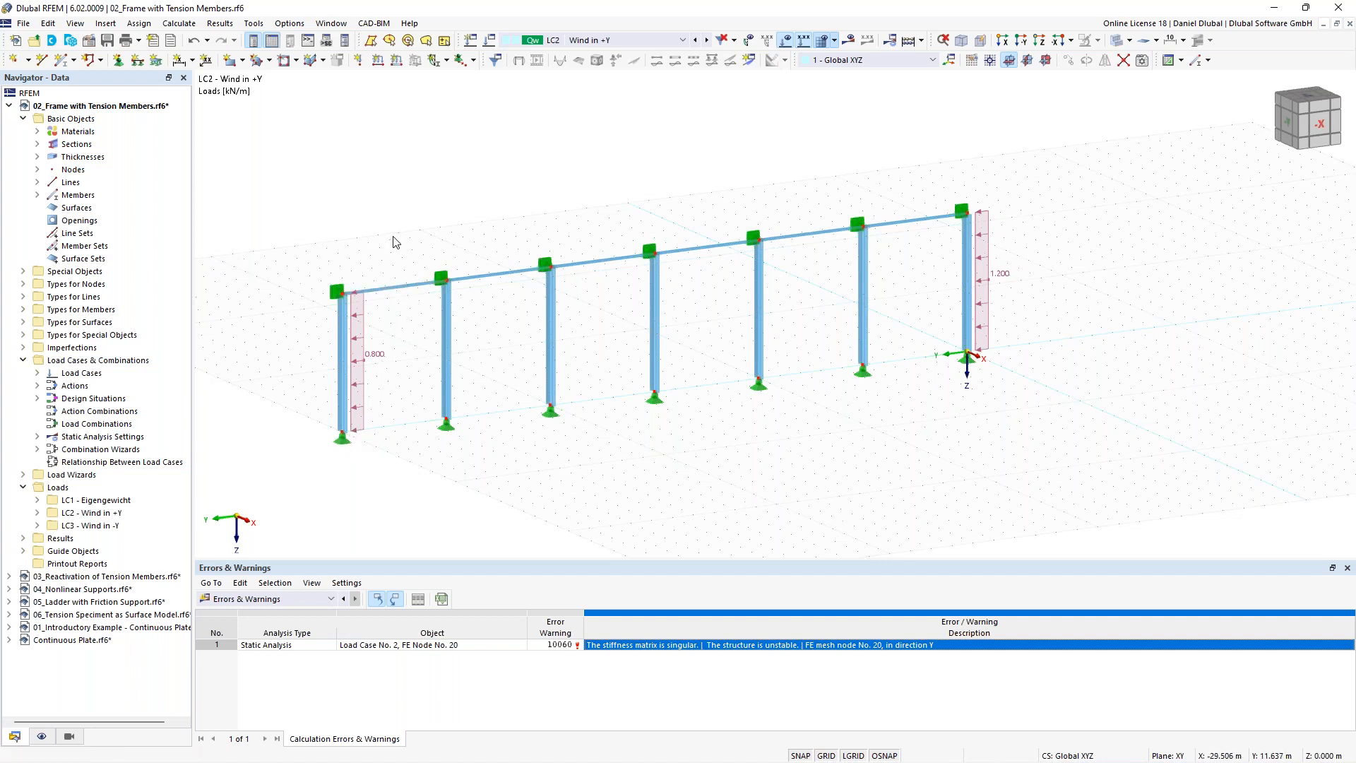
pyautogui.moveTo(438, 224); pyautogui.dragTo(457, 220, button='middle')
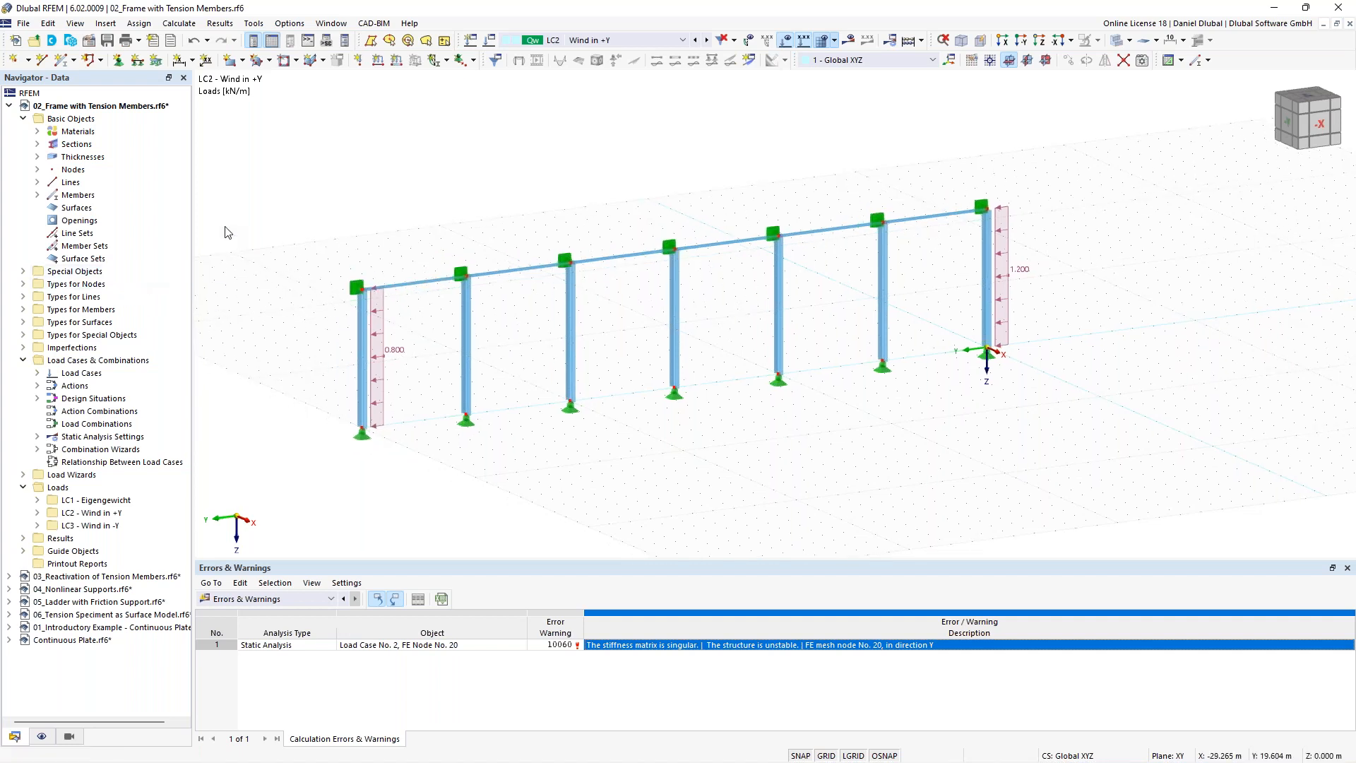
# Step: Start a new member and set its member type to Truss (only N)
pyautogui.click(66, 64)
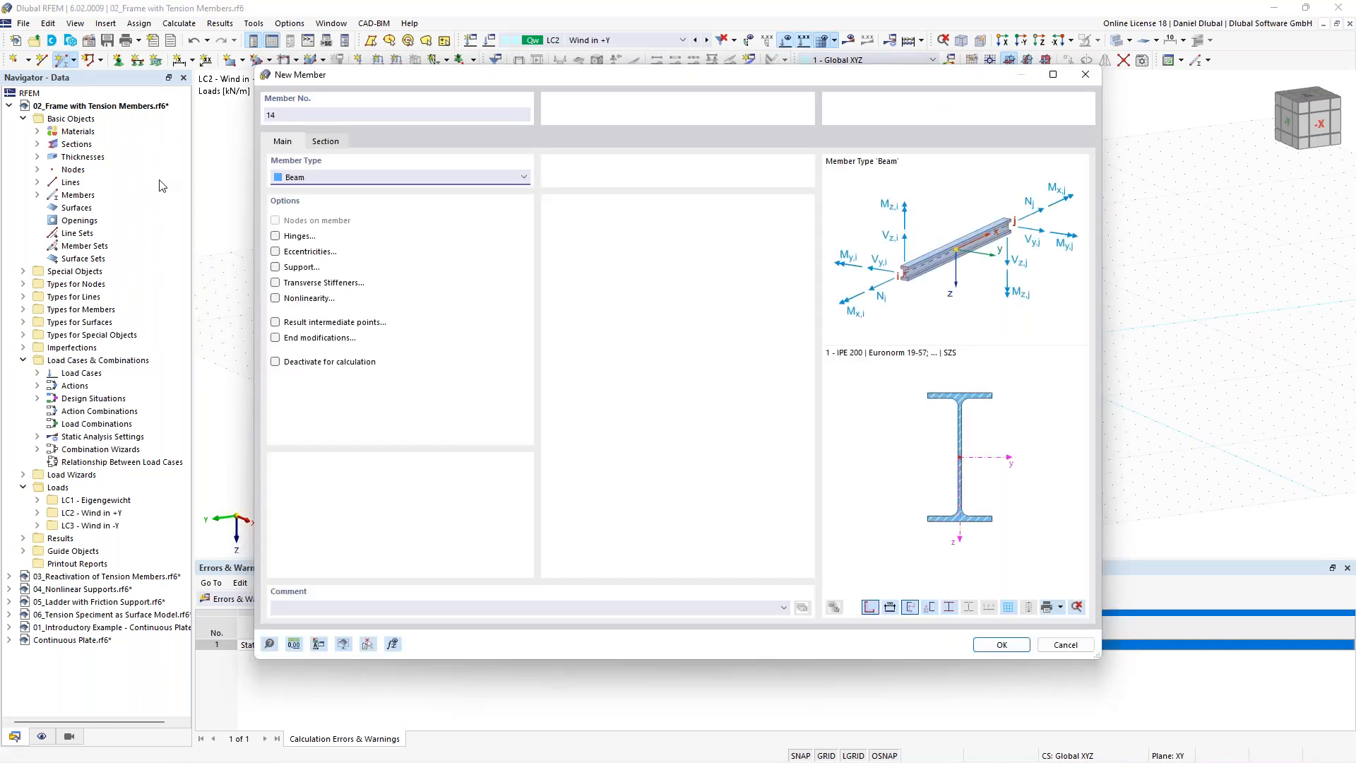
pyautogui.click(360, 178)
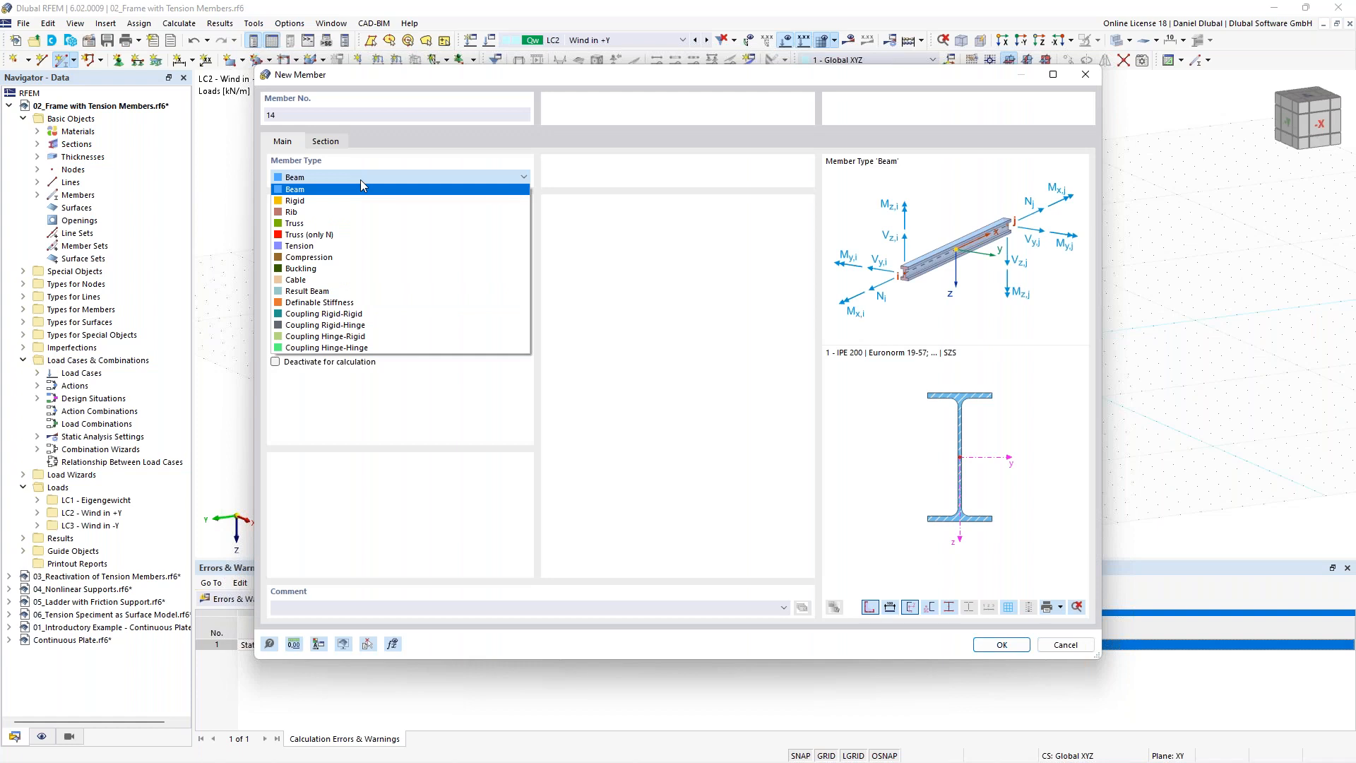
pyautogui.click(358, 188)
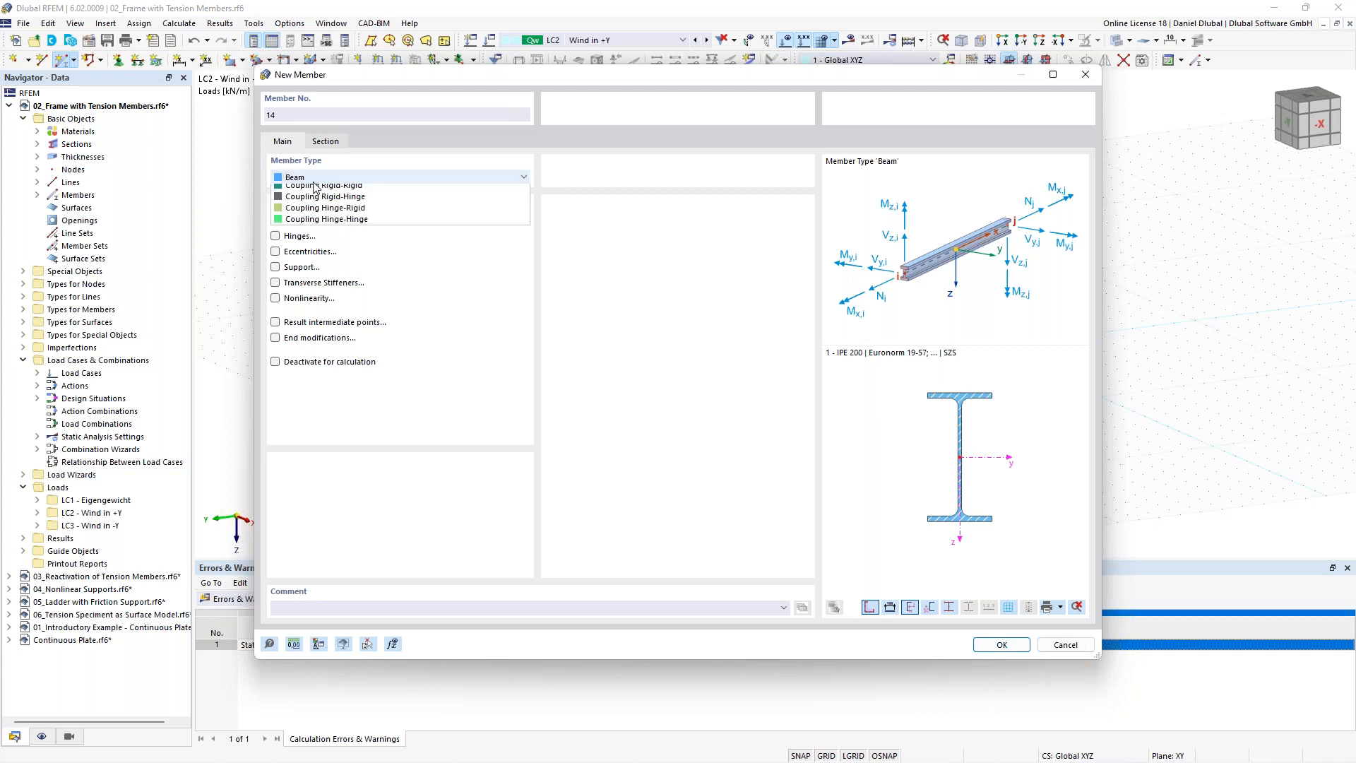
pyautogui.click(316, 184)
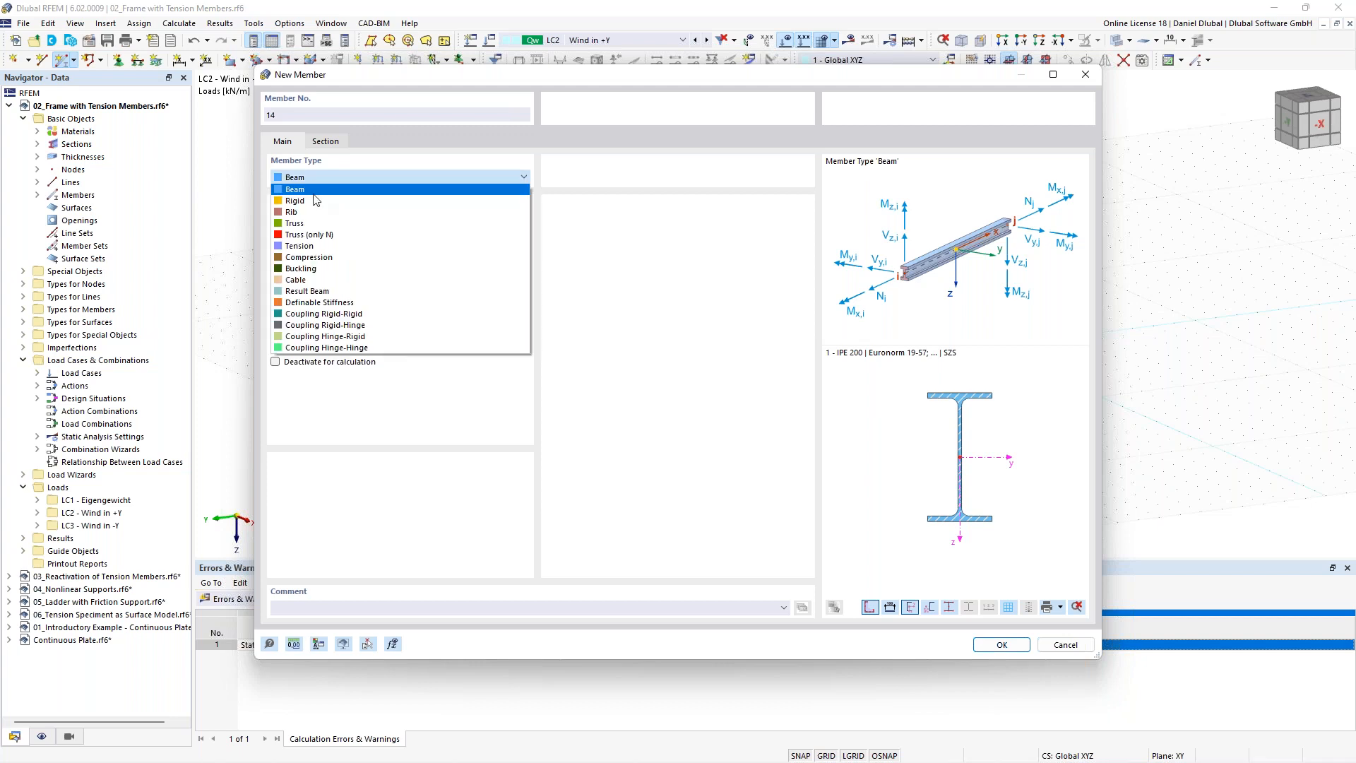
pyautogui.click(317, 235)
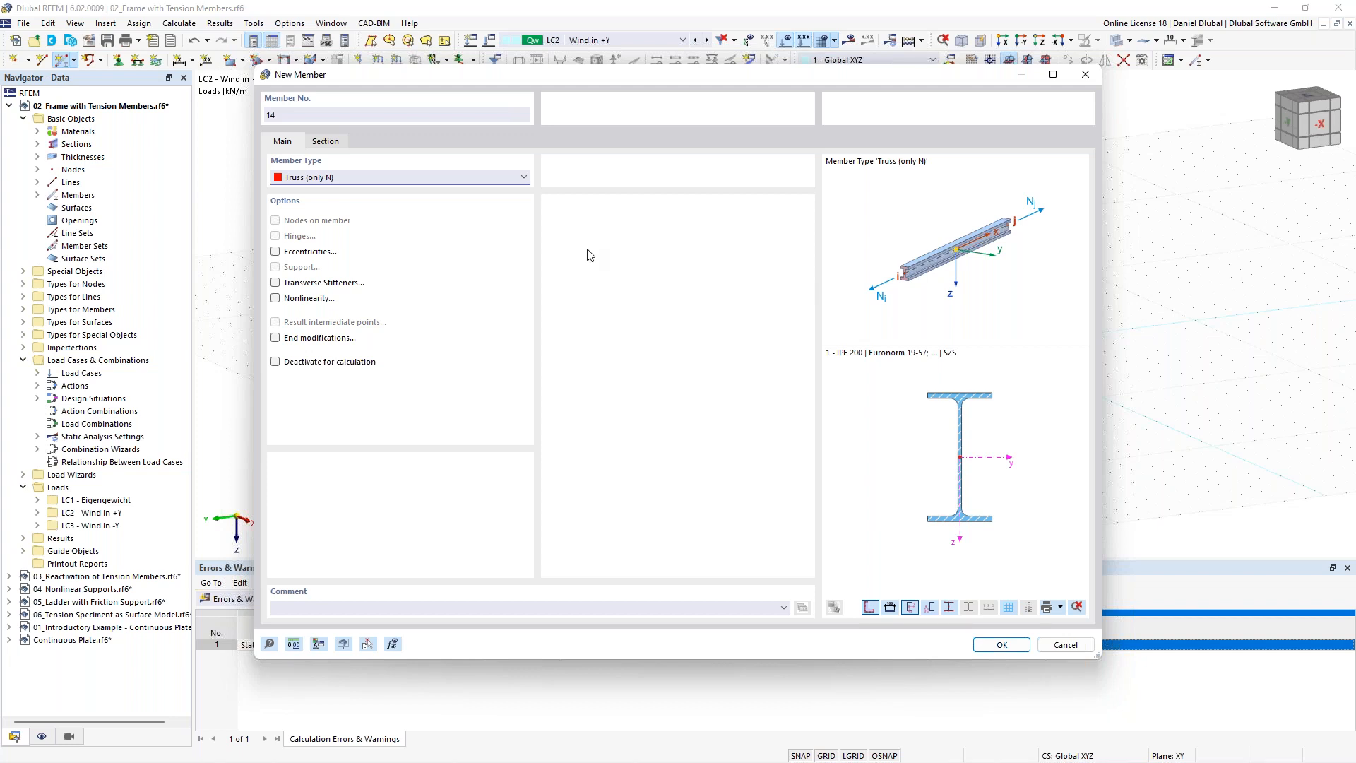
# Step: Enable nonlinearity for the new truss member and assign Failure if compression, keeping that type in the nonlinearity definition
pyautogui.click(295, 302)
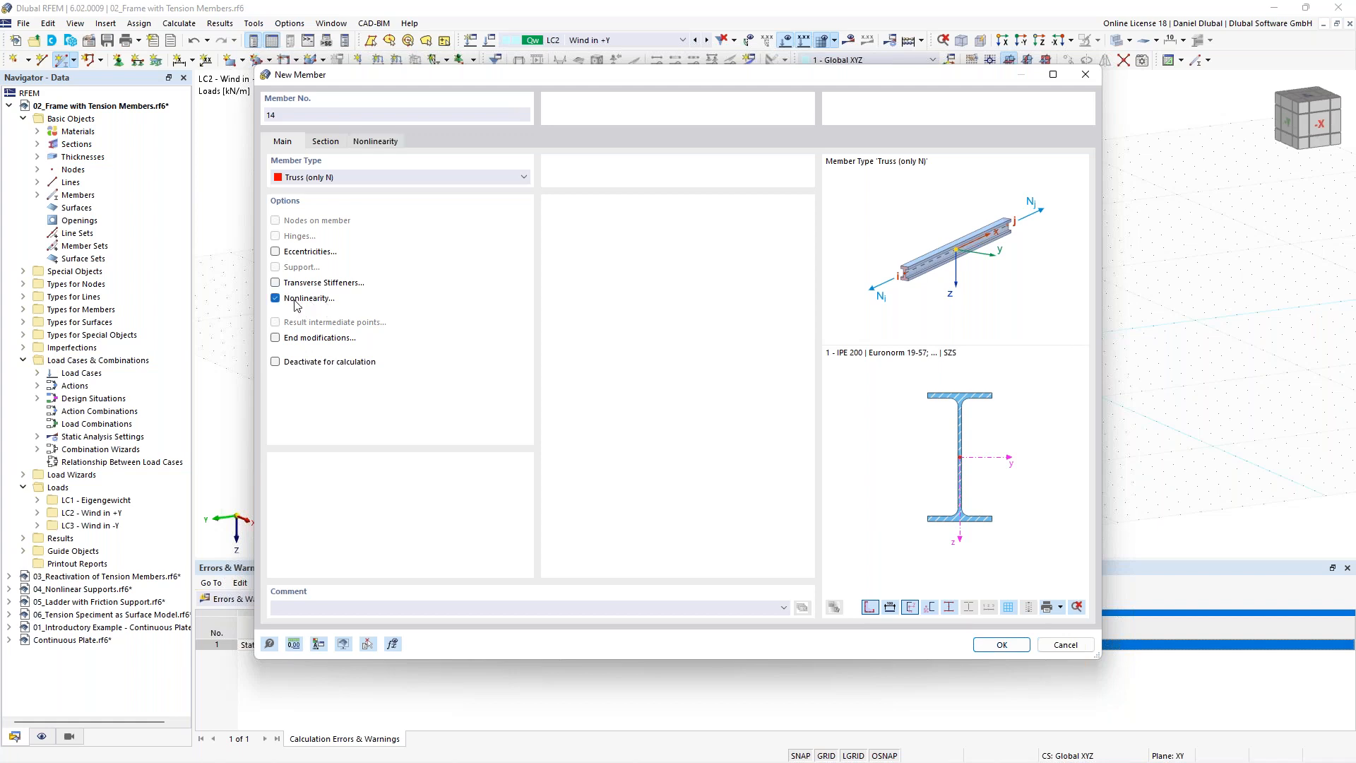
pyautogui.click(386, 144)
pyautogui.click(380, 194)
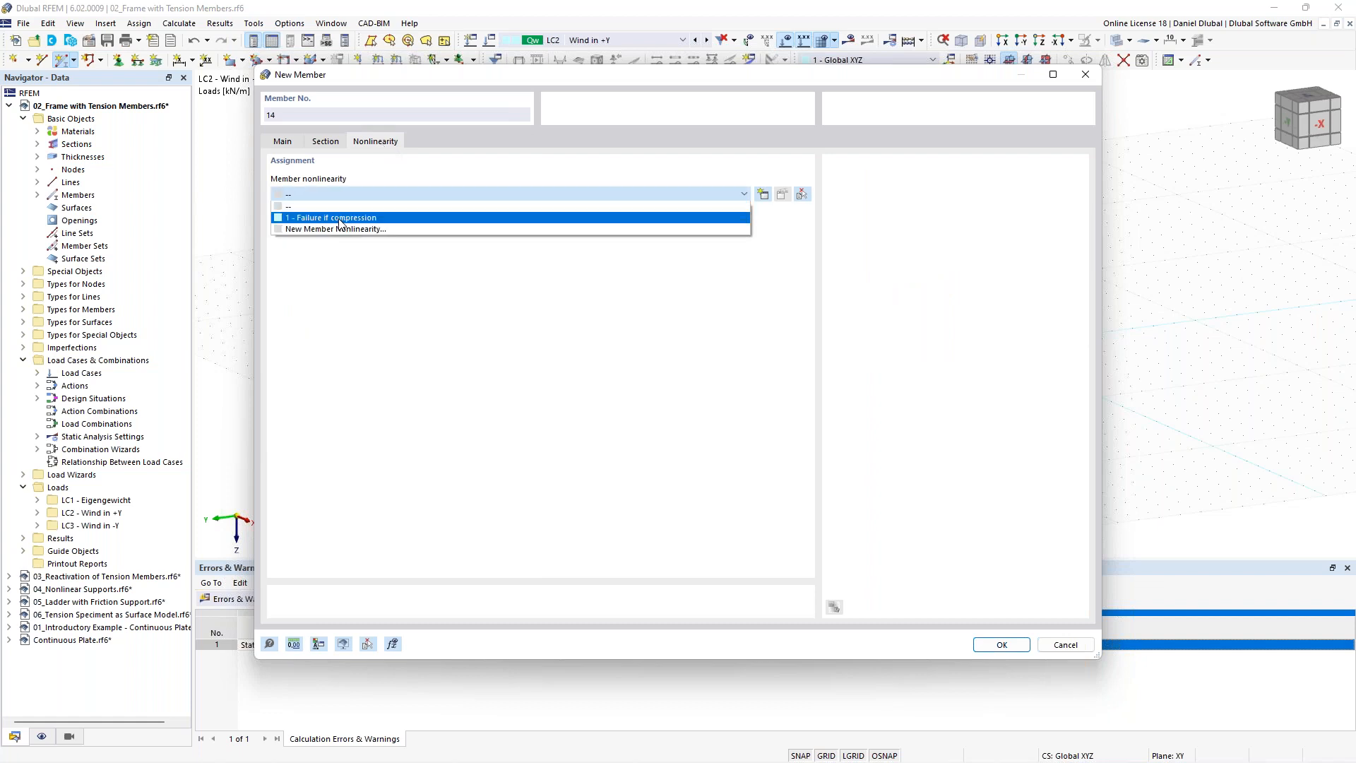
pyautogui.click(338, 218)
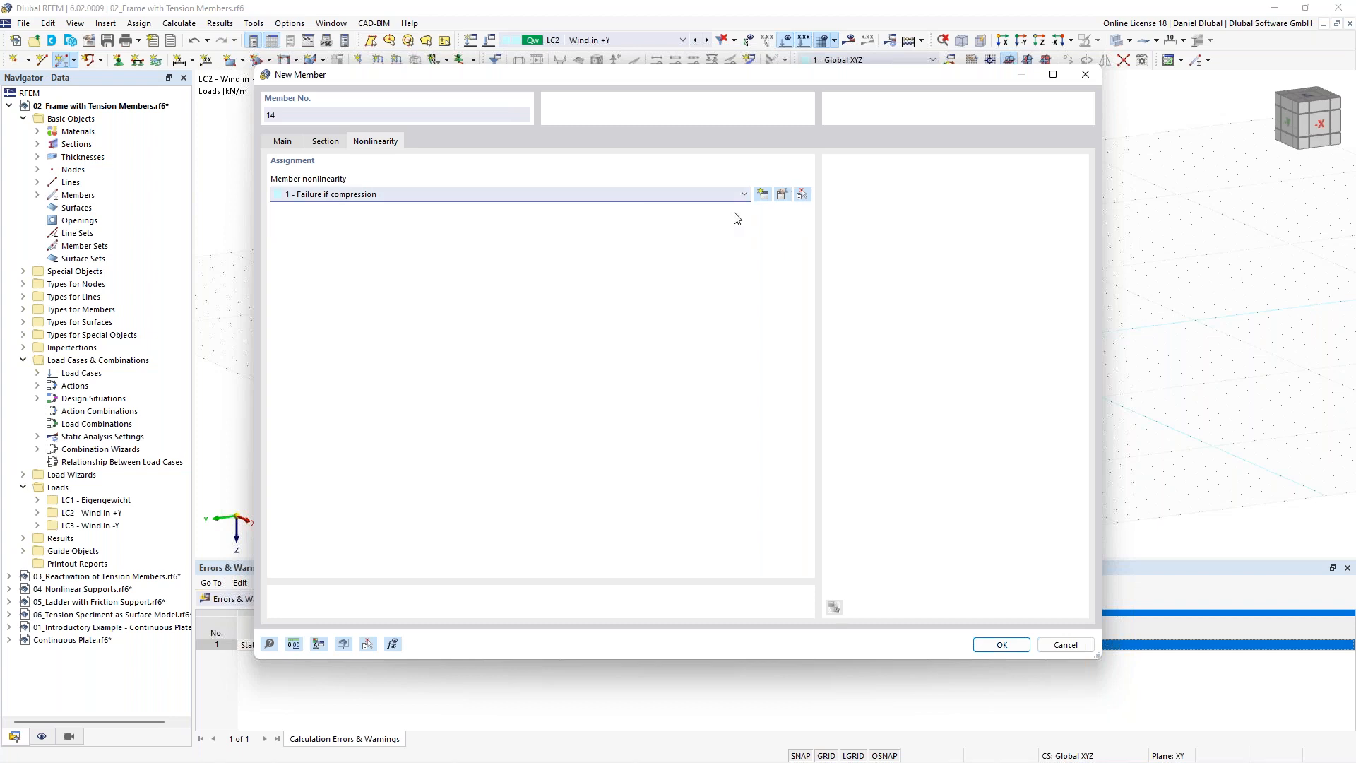
pyautogui.click(781, 199)
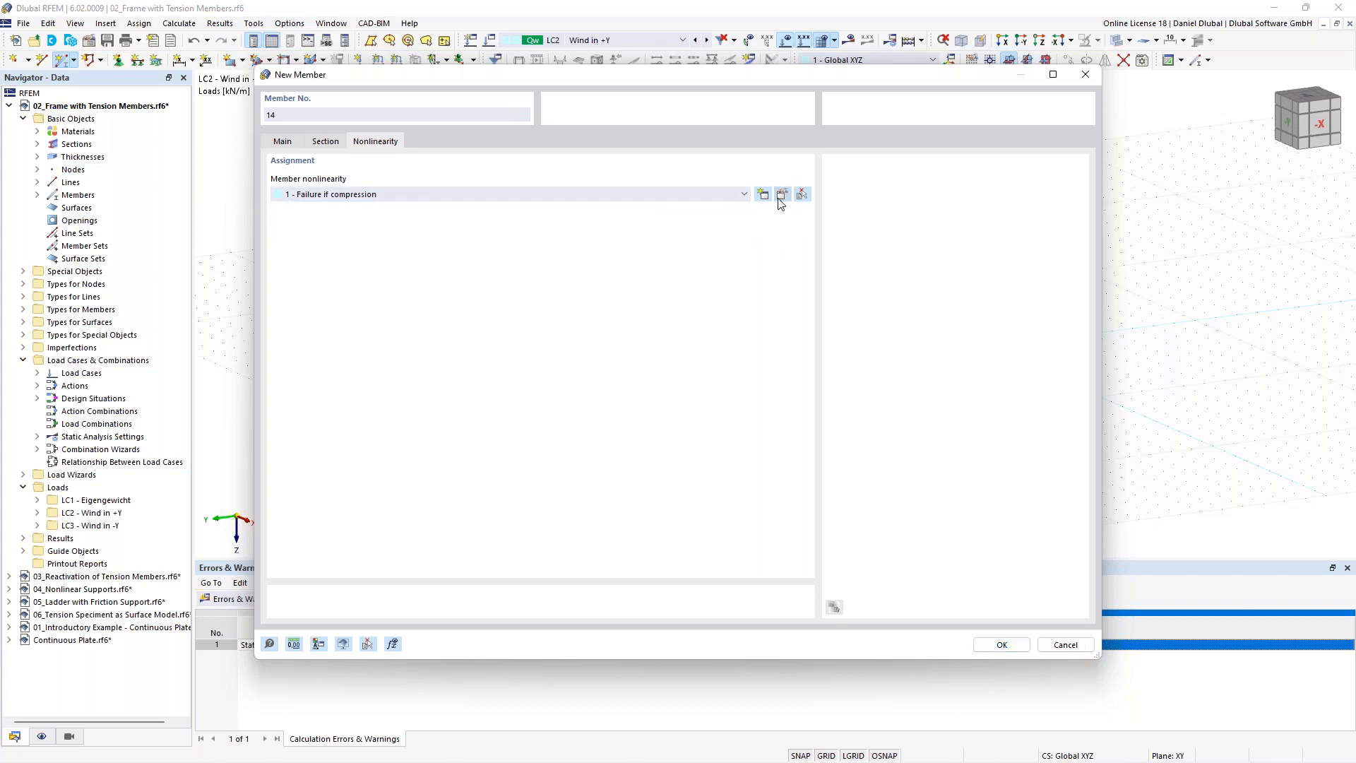
pyautogui.click(592, 229)
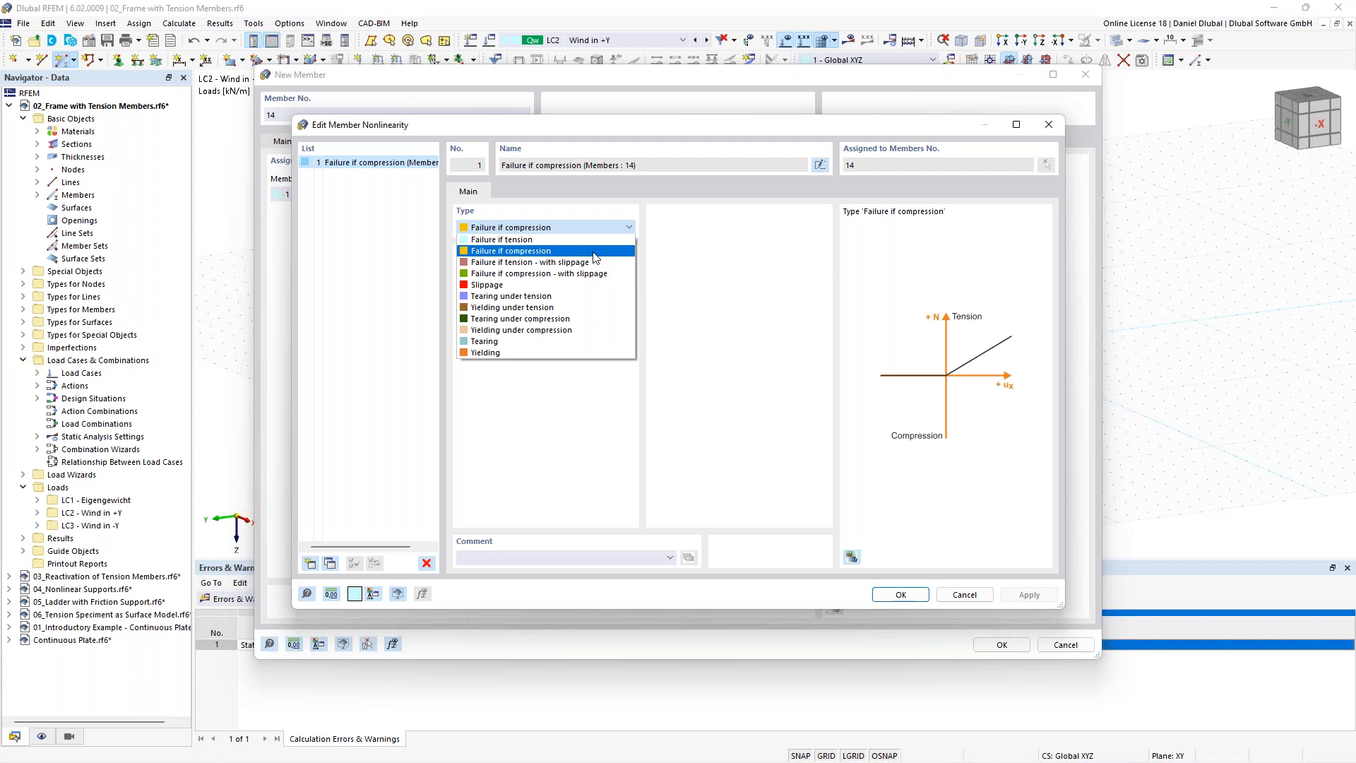
pyautogui.click(593, 253)
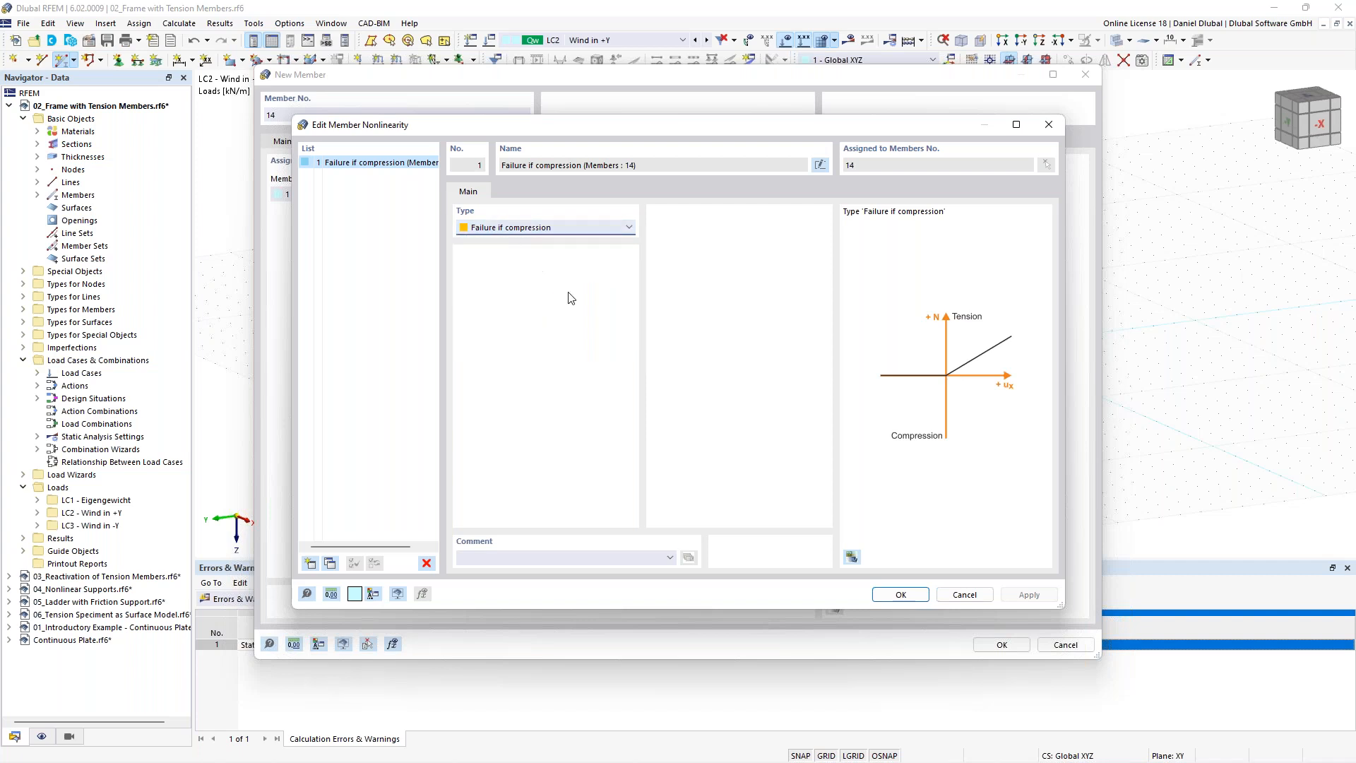
pyautogui.click(897, 595)
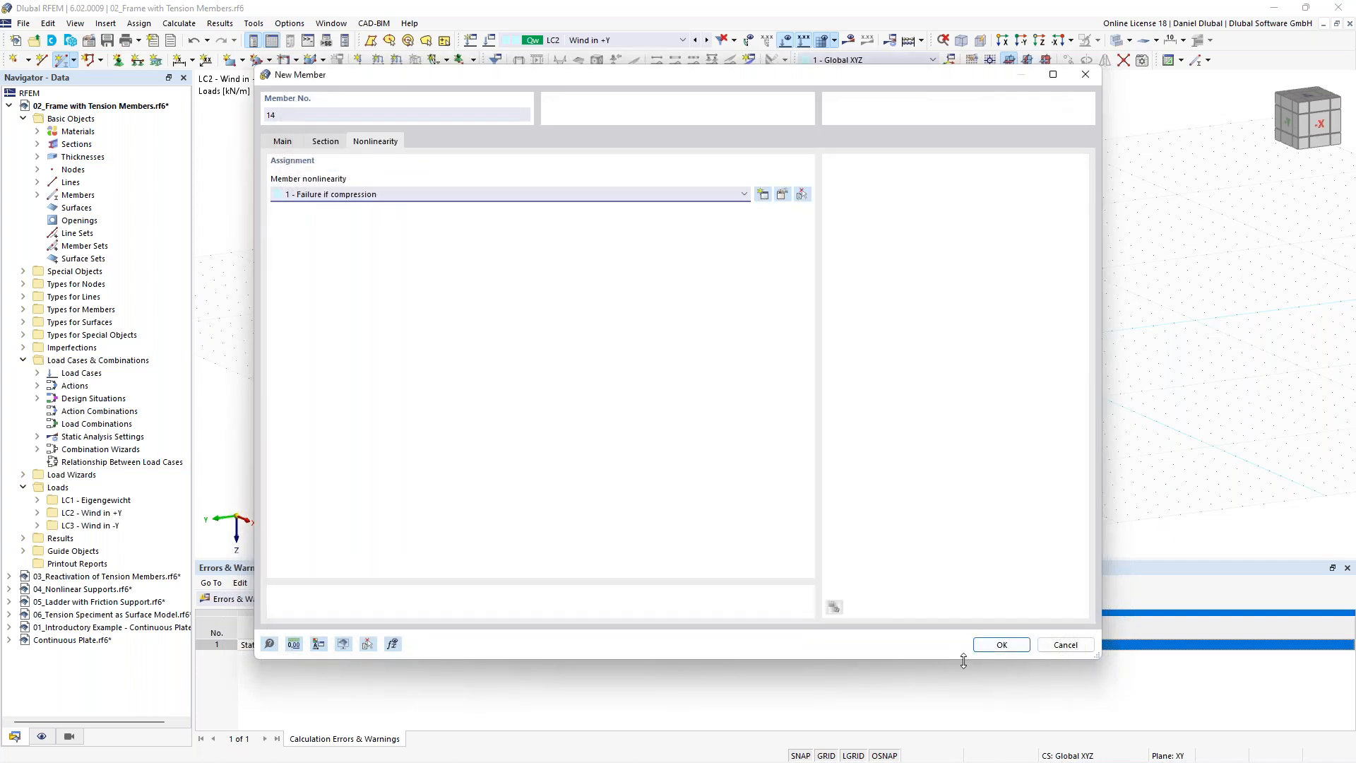
pyautogui.click(997, 645)
# Step: Draw two crossing truss diagonals in the end bay at the 0.800 kN/m load, connecting the column feet and heads
pyautogui.scroll(1, 378, 421)
pyautogui.click(359, 429)
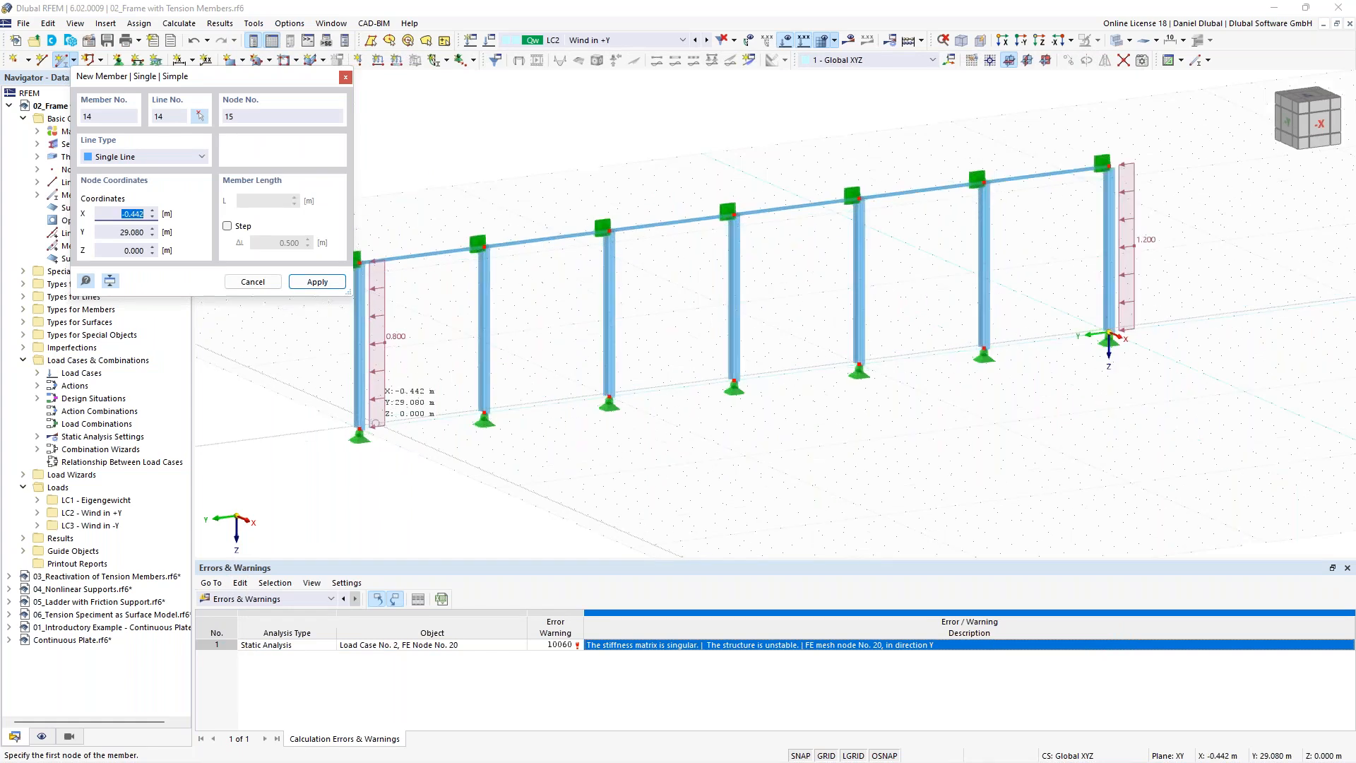
pyautogui.click(478, 243)
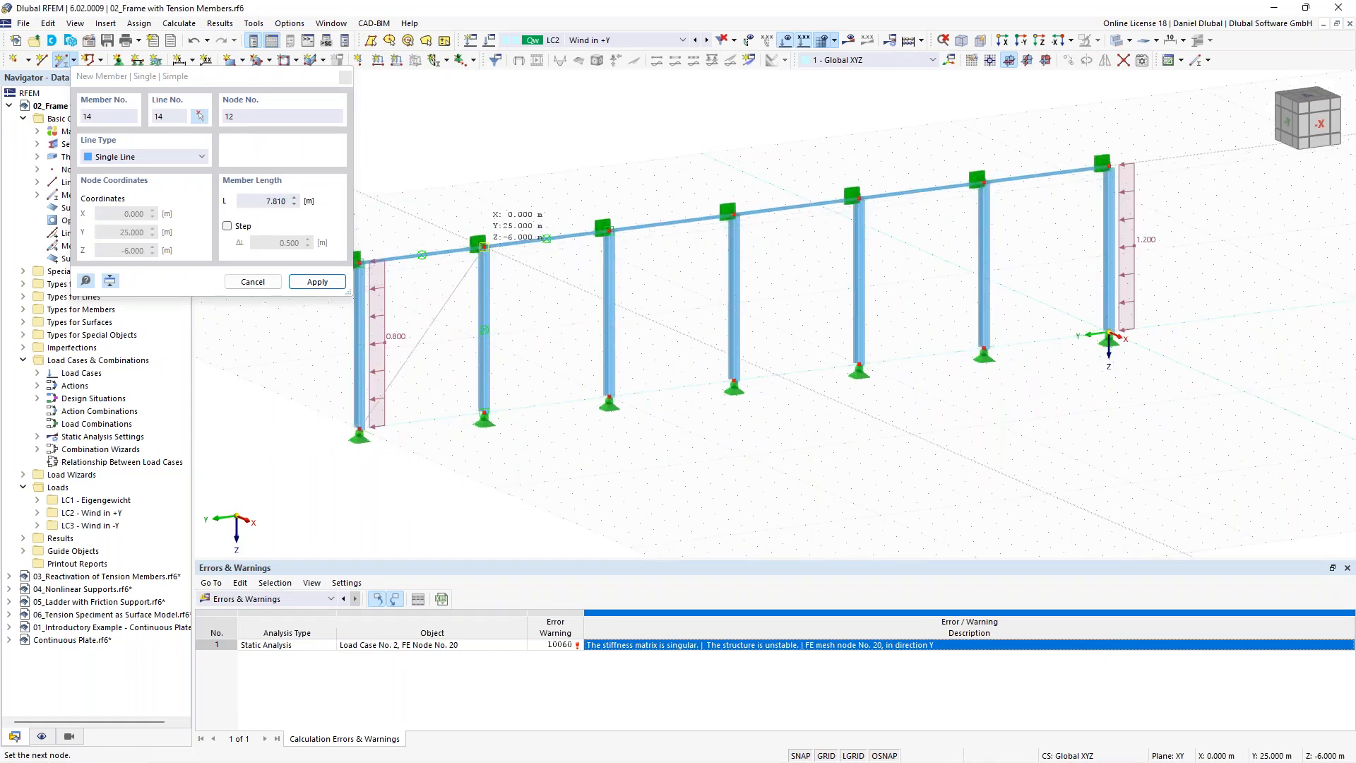
pyautogui.click(735, 449)
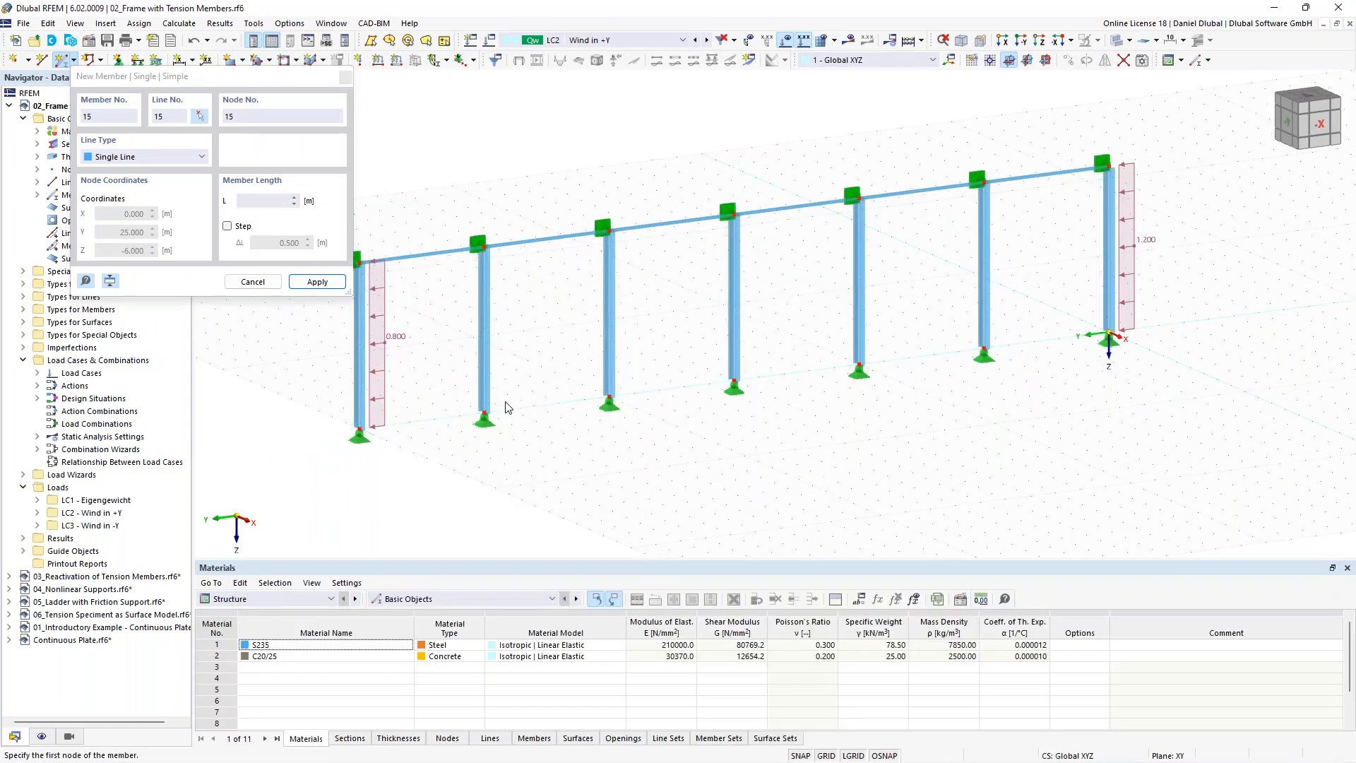
pyautogui.click(484, 411)
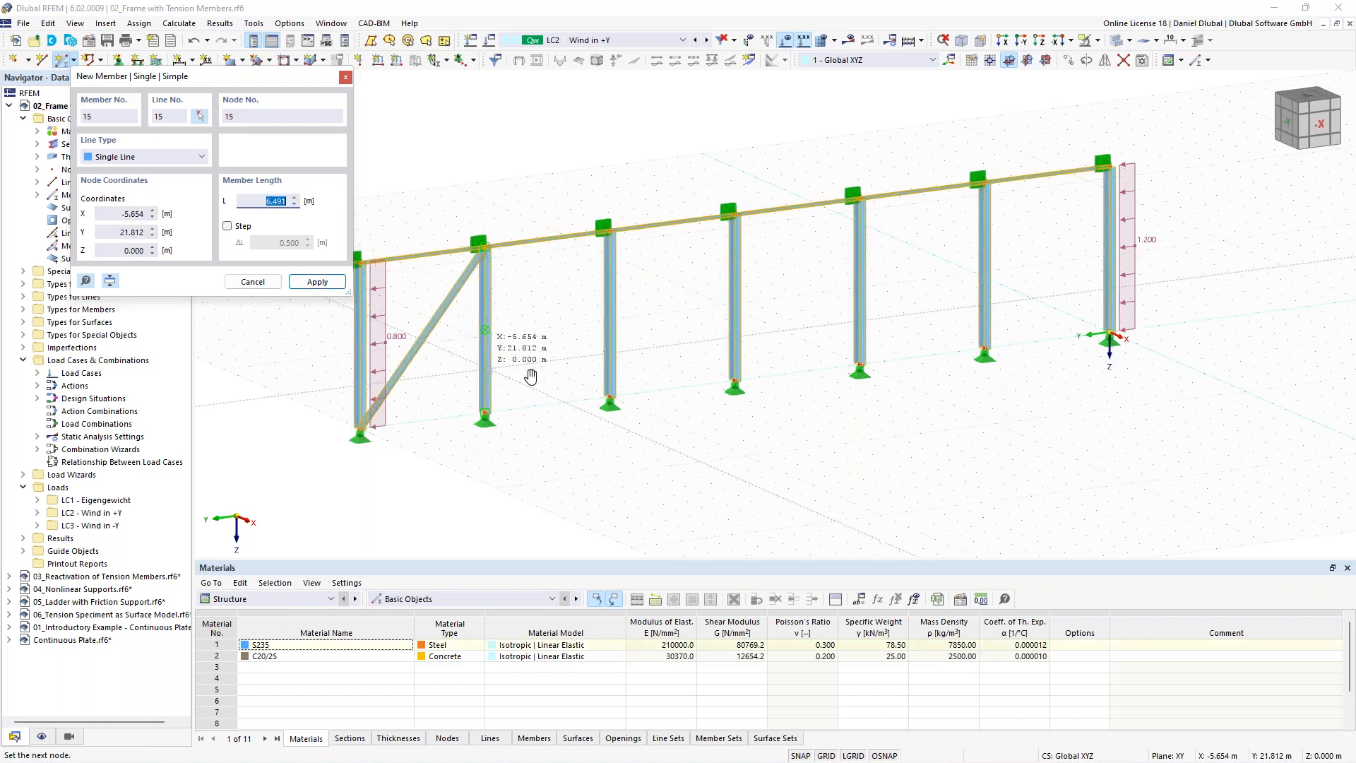
pyautogui.moveTo(527, 381); pyautogui.dragTo(590, 406, button='middle')
pyautogui.click(484, 281)
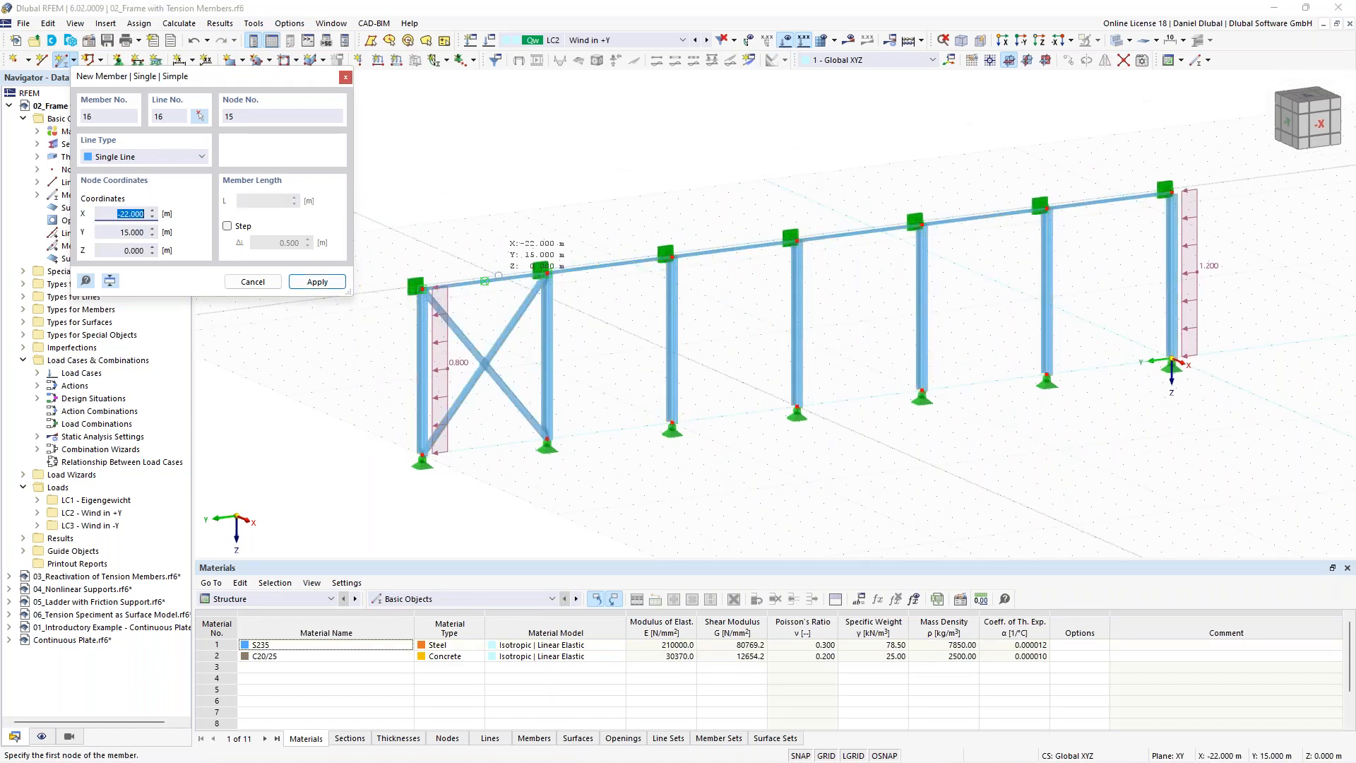
pyautogui.press('Escape')
# Step: Assign the round section 5 - R 20 in S235 to both new diagonals
pyautogui.moveTo(502, 428); pyautogui.dragTo(478, 337)
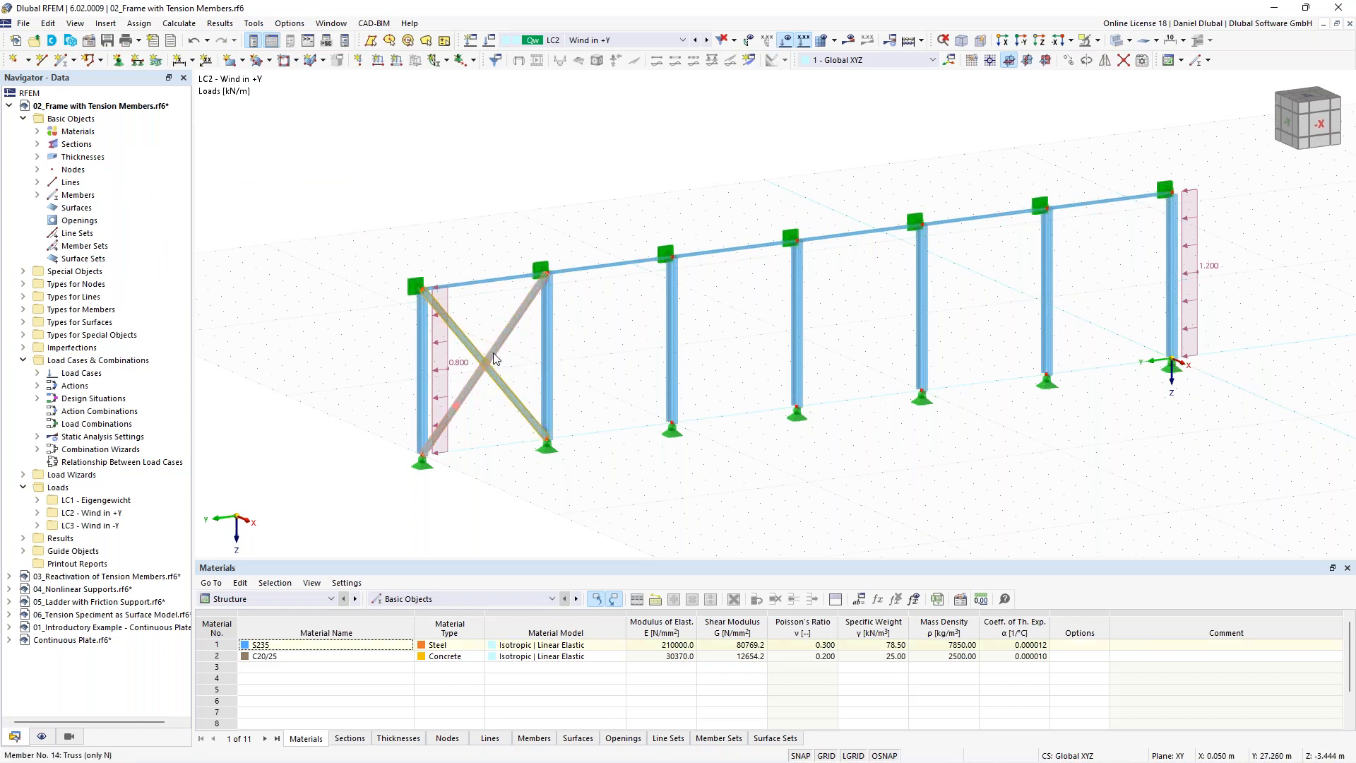
pyautogui.doubleClick(493, 354)
pyautogui.click(327, 143)
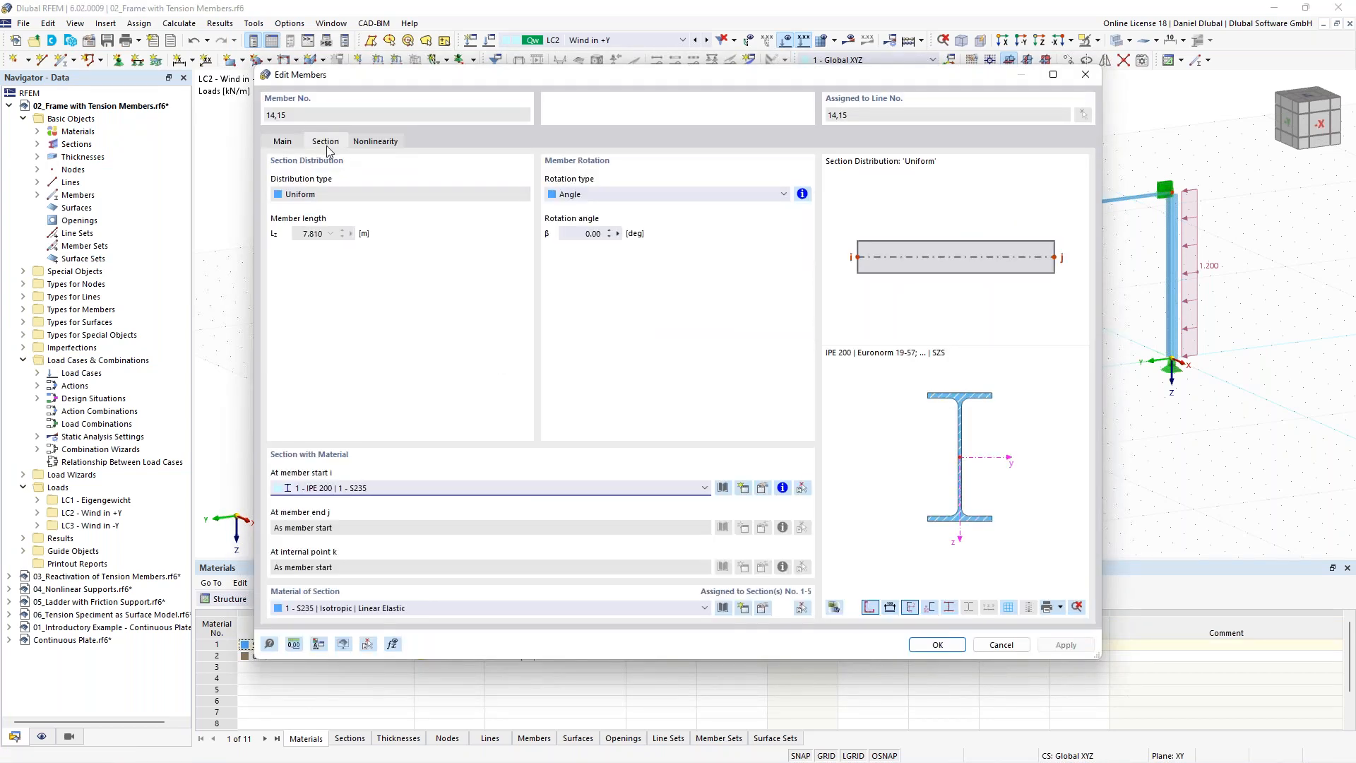
pyautogui.click(417, 486)
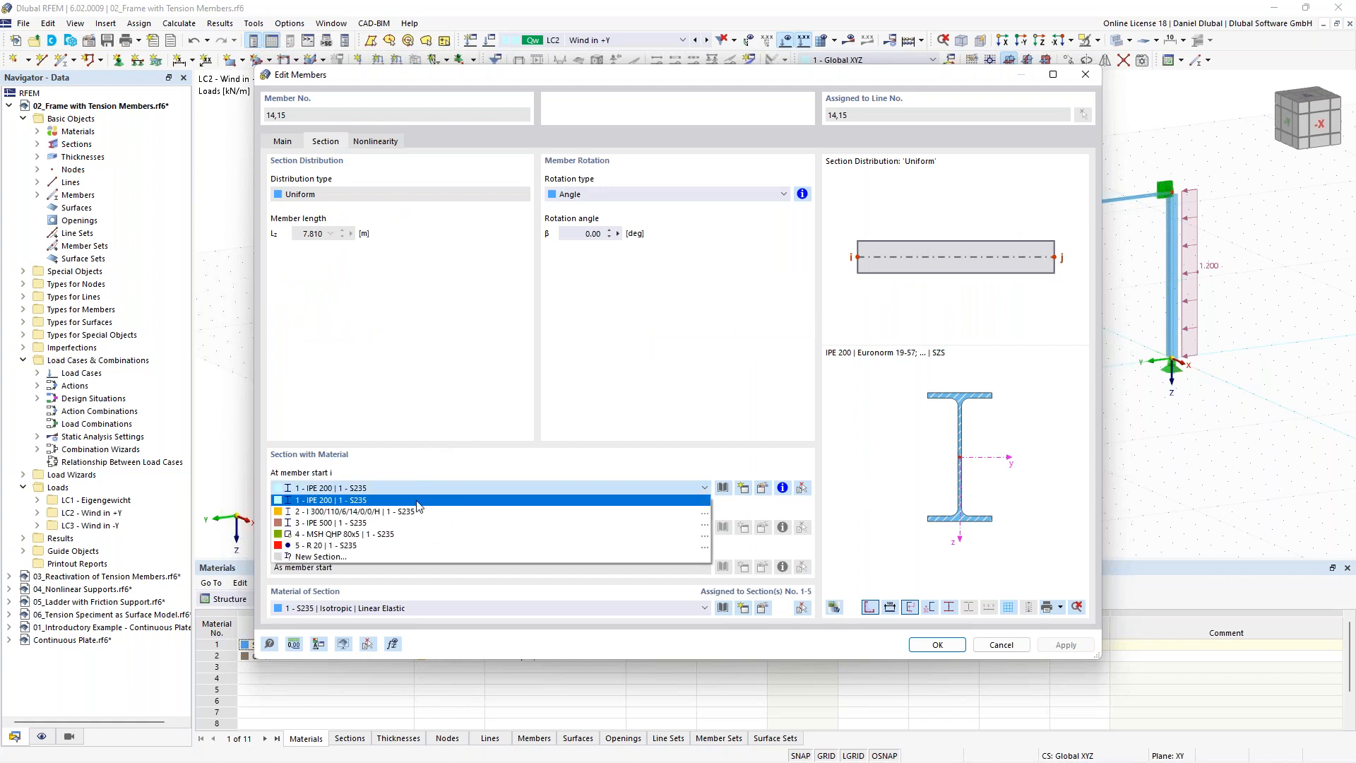
pyautogui.click(424, 555)
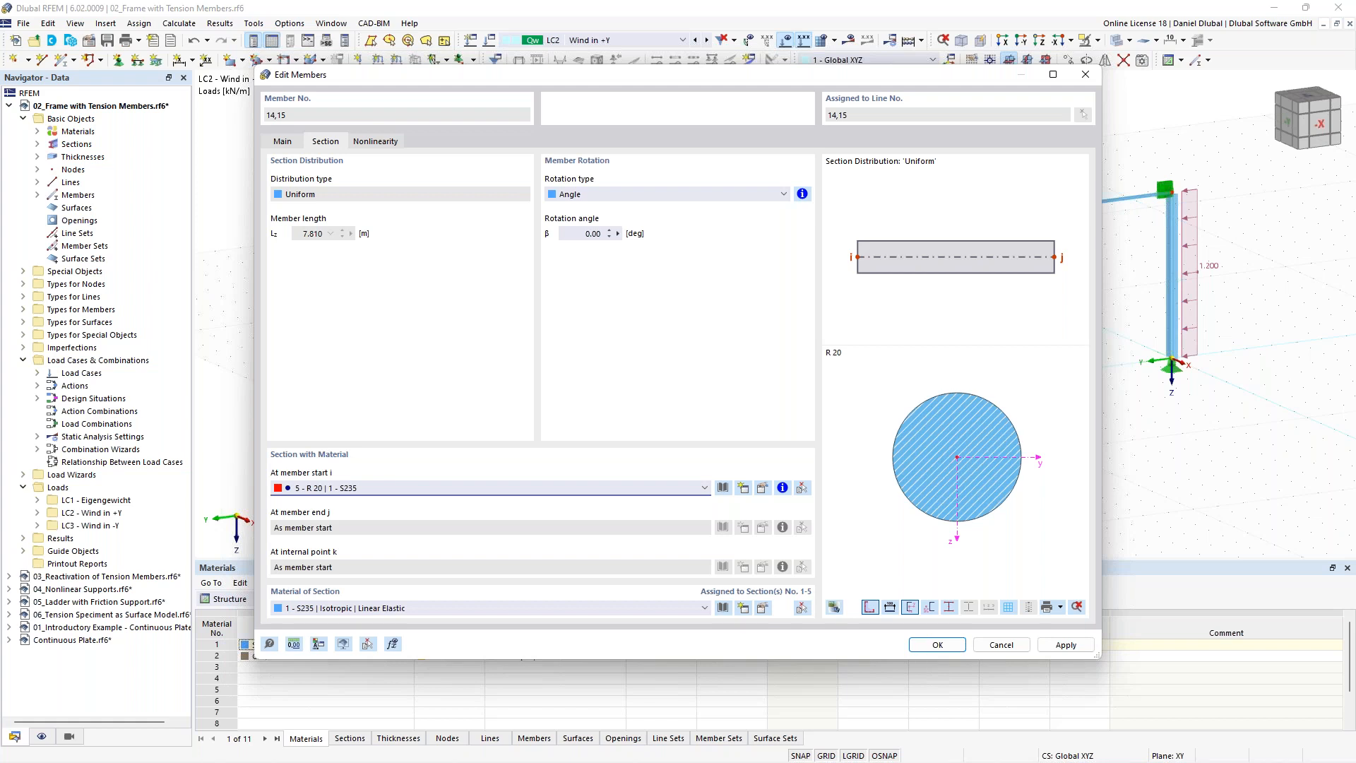
pyautogui.click(937, 645)
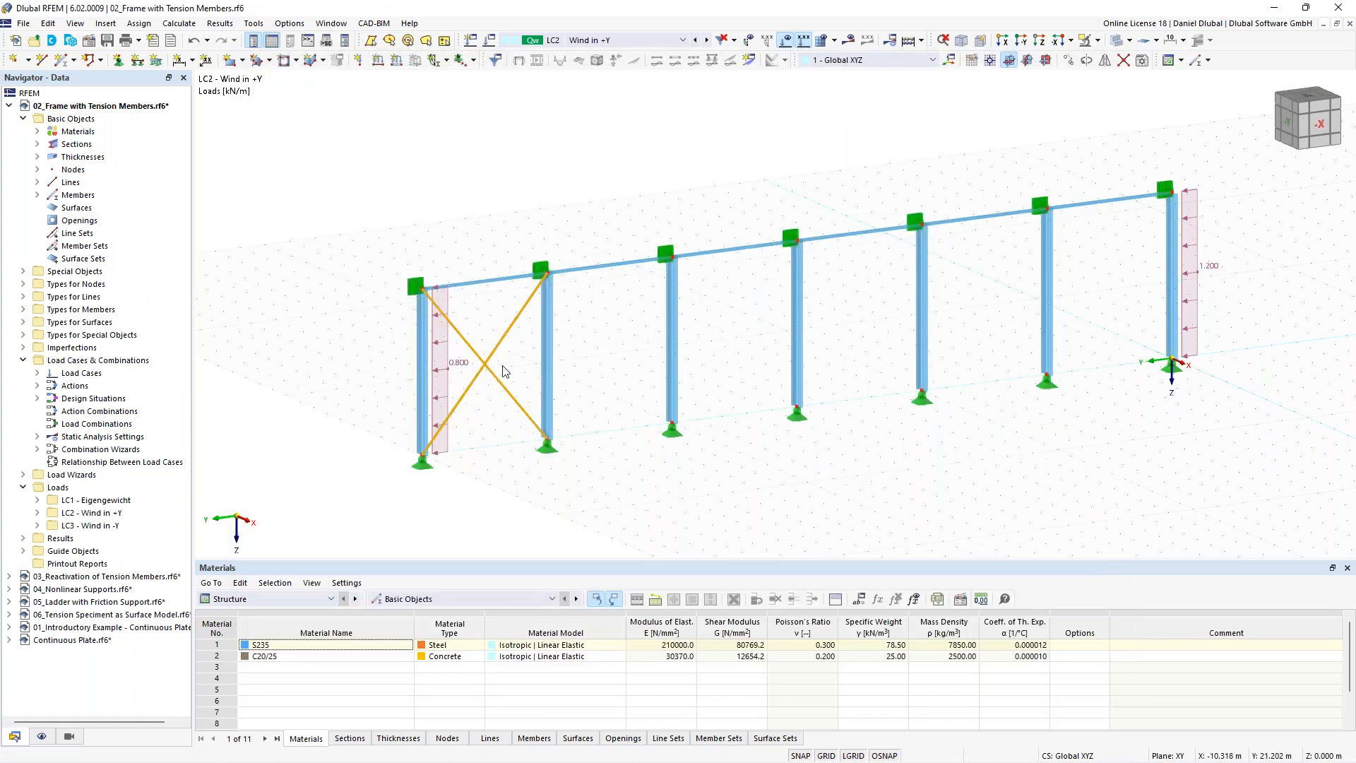
# Step: Copy both diagonals into the opposite end bay, using the column feet as reference points
pyautogui.click(482, 360)
pyautogui.moveTo(549, 274); pyautogui.dragTo(596, 289)
pyautogui.press('Escape')
pyautogui.moveTo(502, 423); pyautogui.dragTo(485, 319)
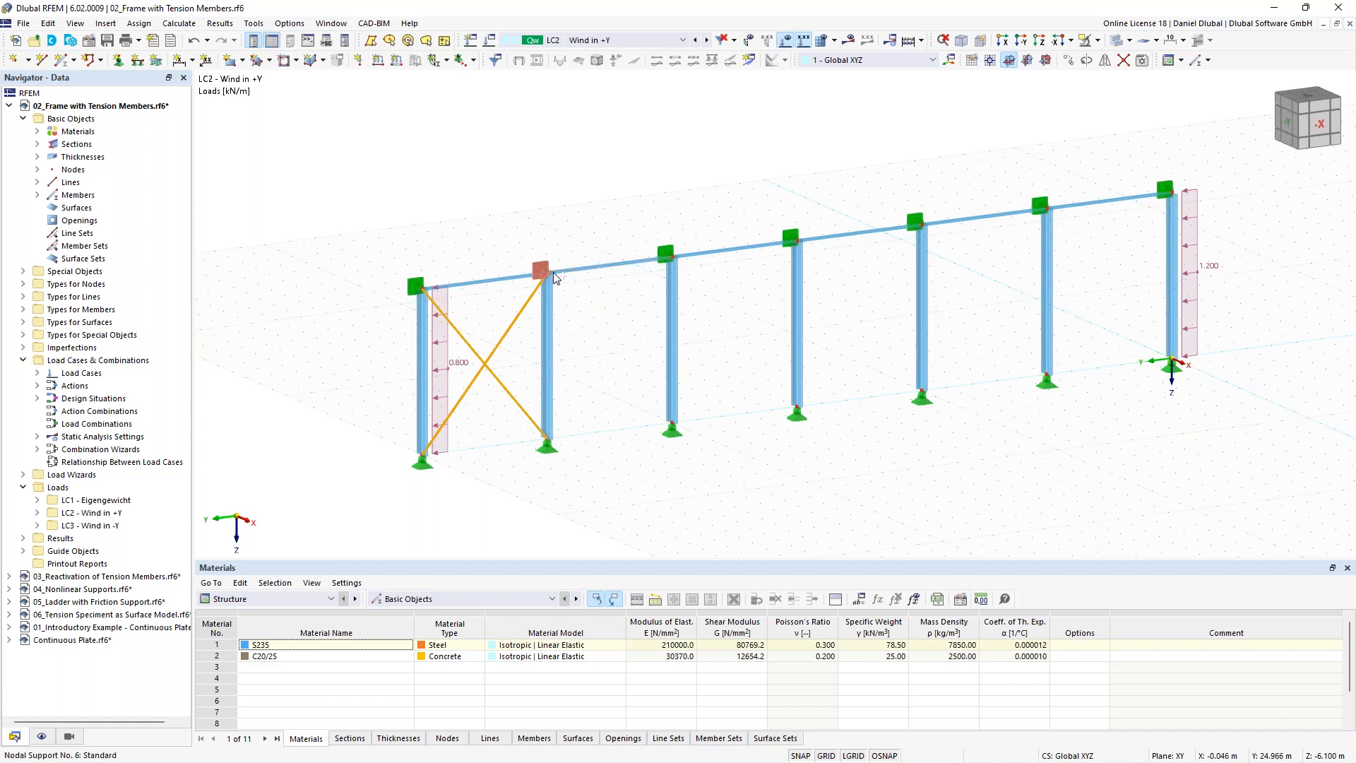
pyautogui.moveTo(551, 439); pyautogui.dragTo(1174, 360)
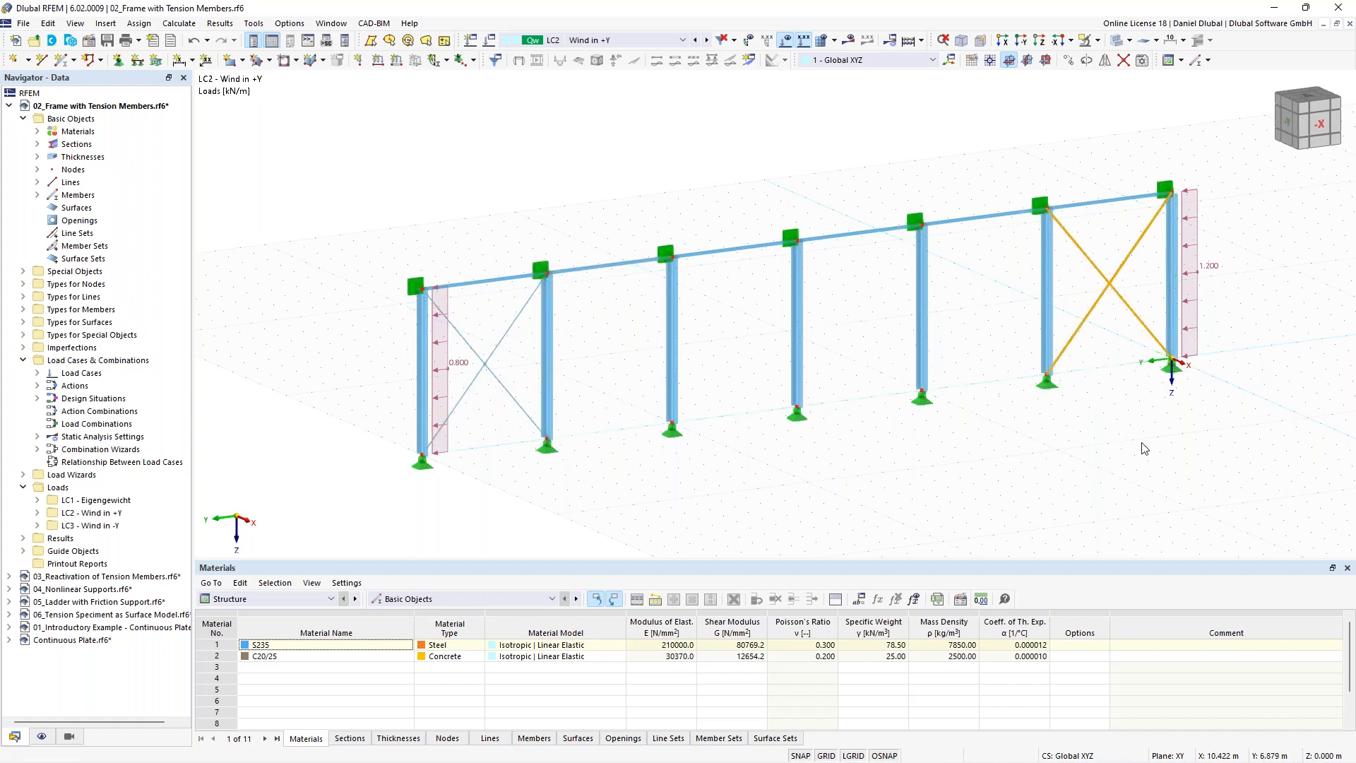
pyautogui.click(1164, 424)
pyautogui.moveTo(1162, 284); pyautogui.dragTo(1022, 286, button='middle')
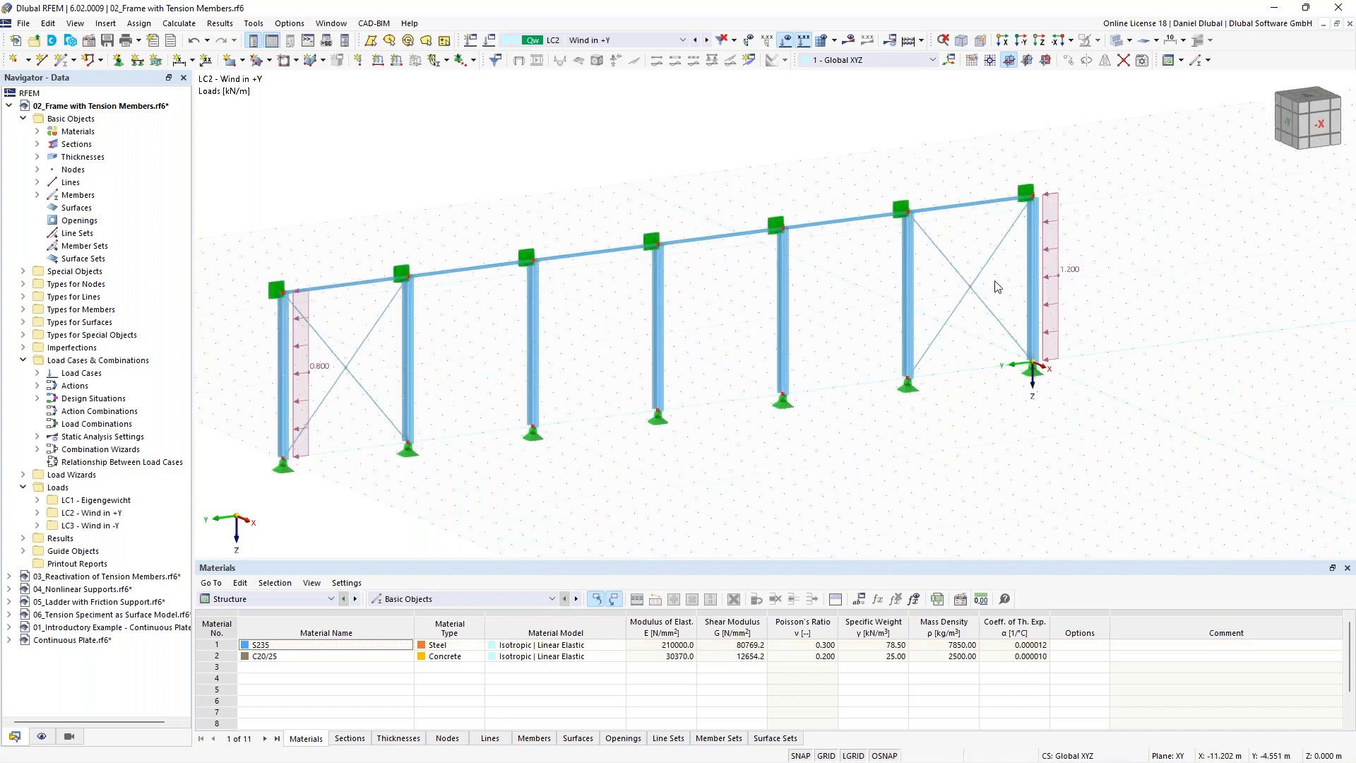
# Step: Calculate LC2 - Wind in +Y with the new diagonals and display the frame's global deformations
pyautogui.click(848, 40)
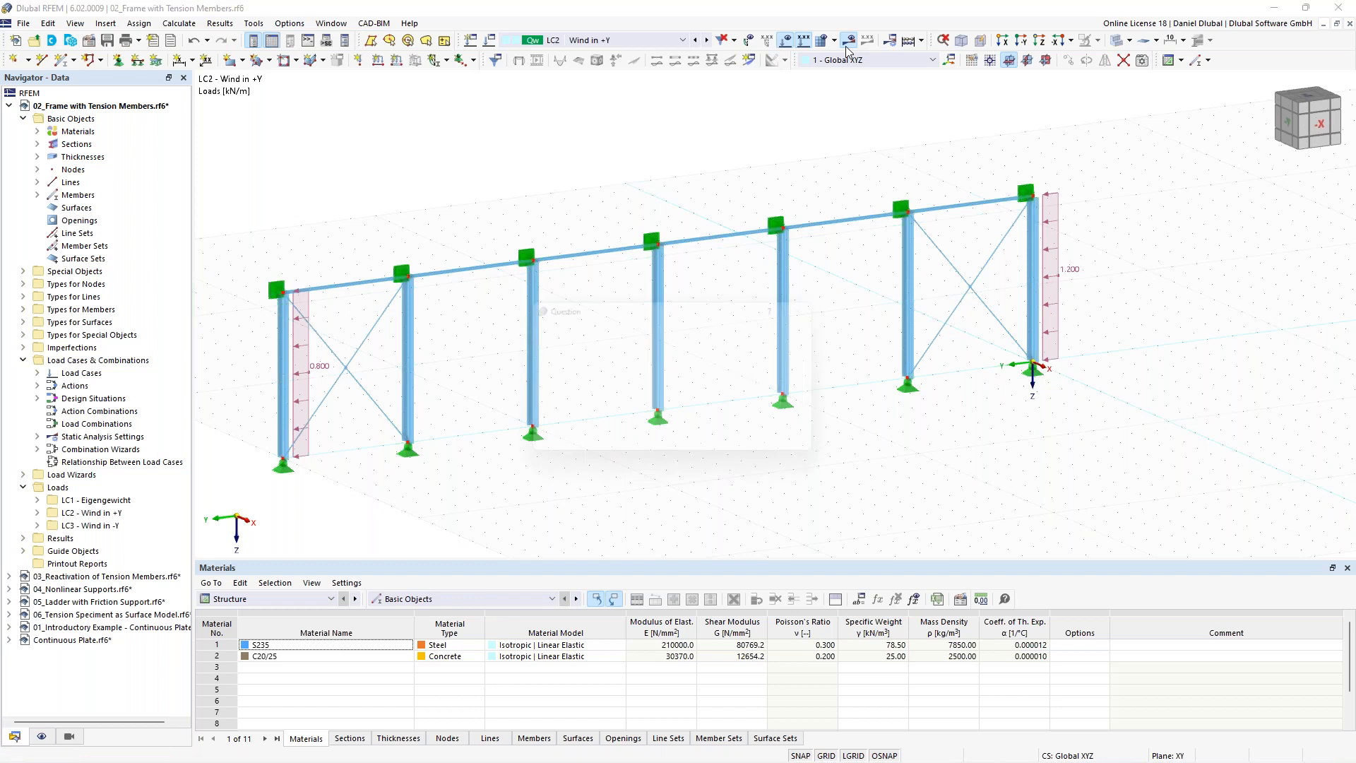
pyautogui.click(733, 449)
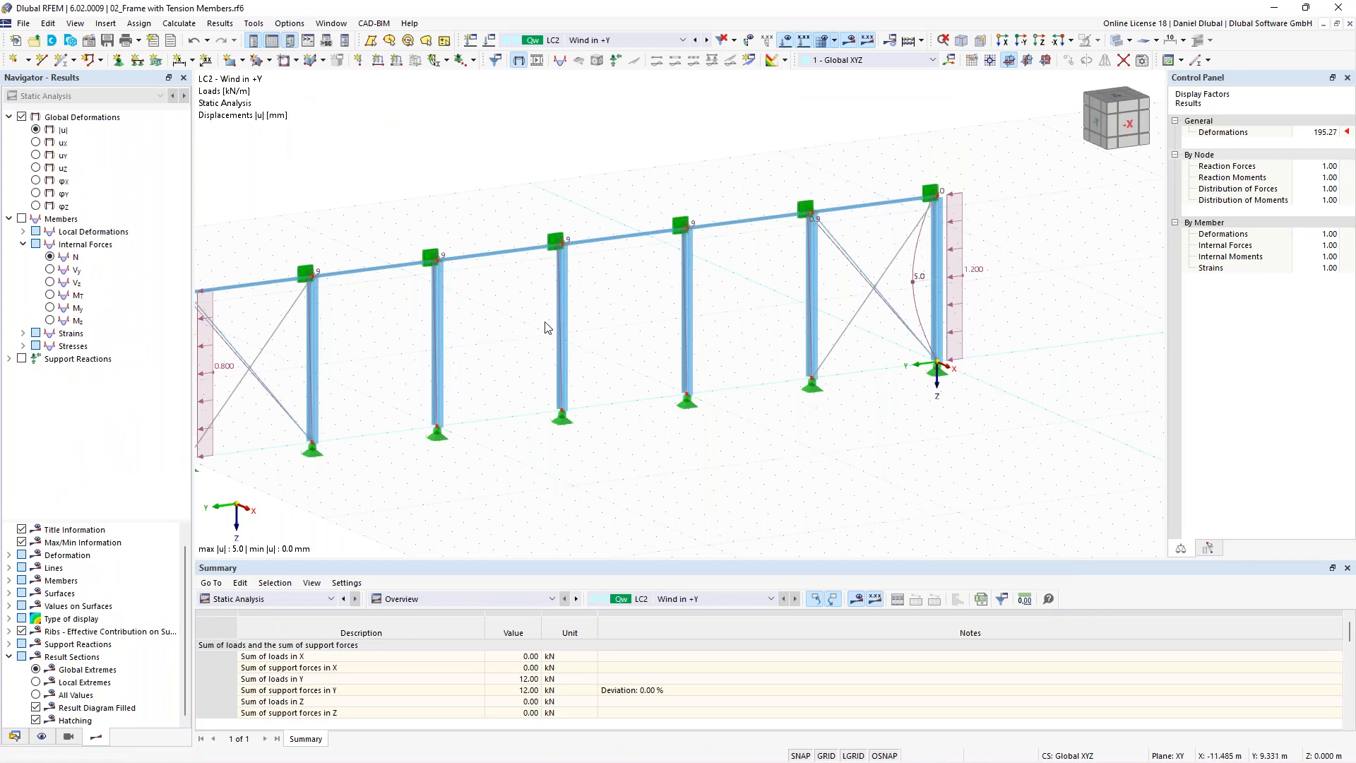
pyautogui.moveTo(537, 309); pyautogui.dragTo(576, 295, button='middle')
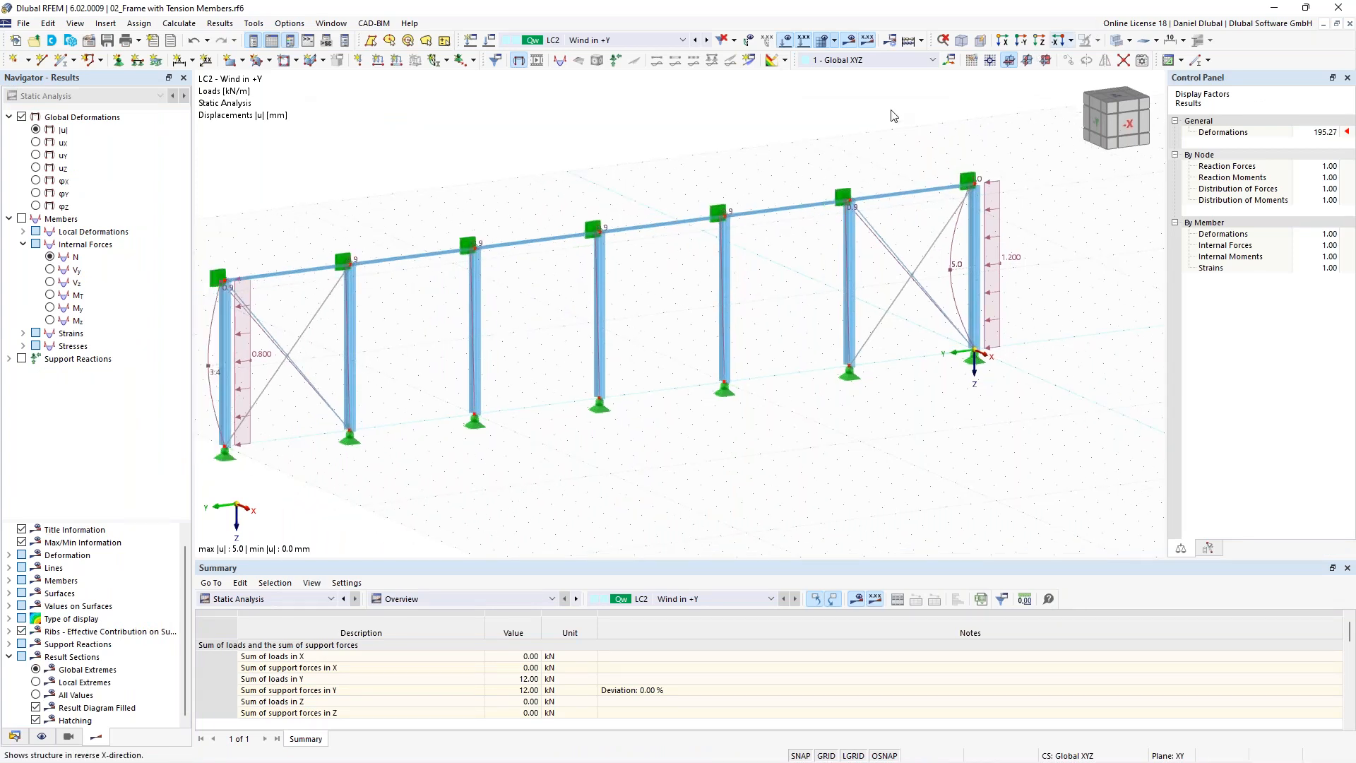
# Step: View the LC2 deformations against the X-direction with a display factor of 512 and examine the diagonals running down toward the windward side
pyautogui.click(1061, 42)
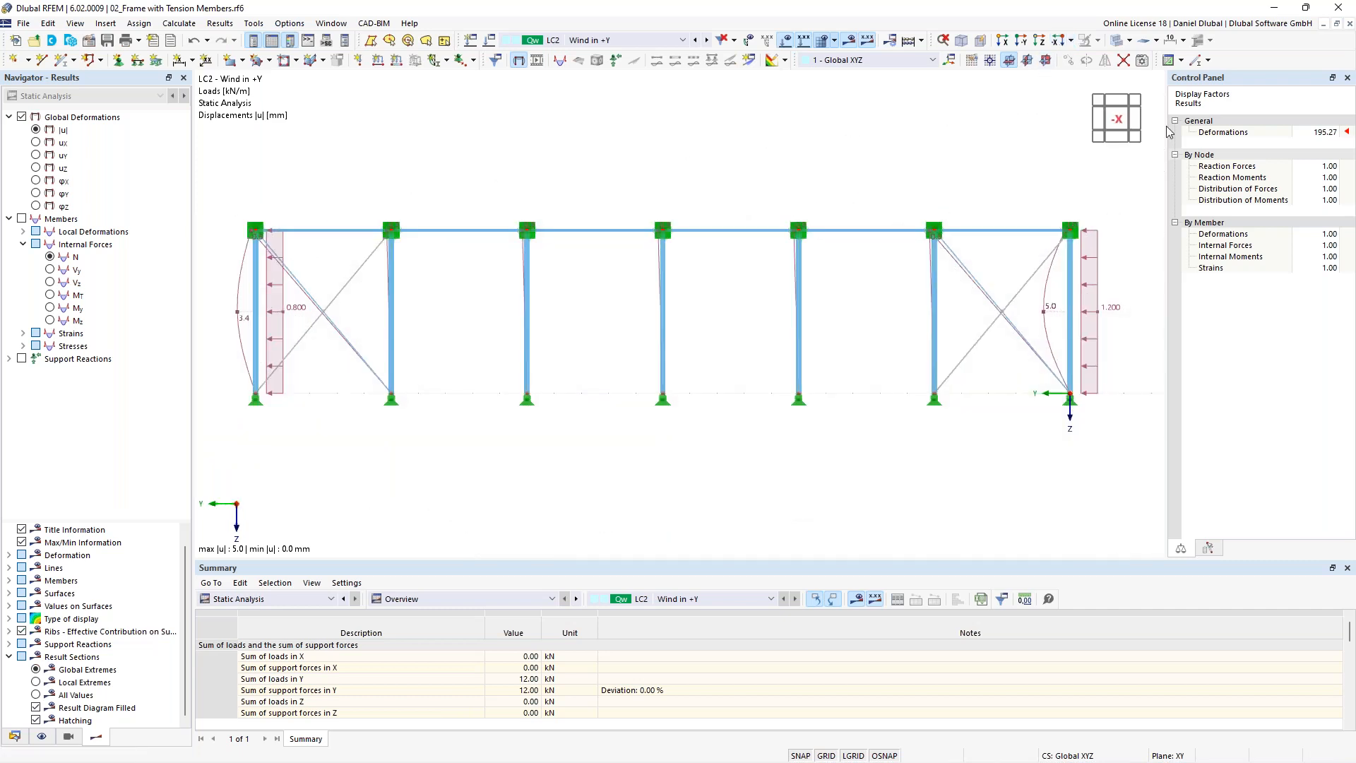
pyautogui.click(1318, 132)
pyautogui.click(1333, 132)
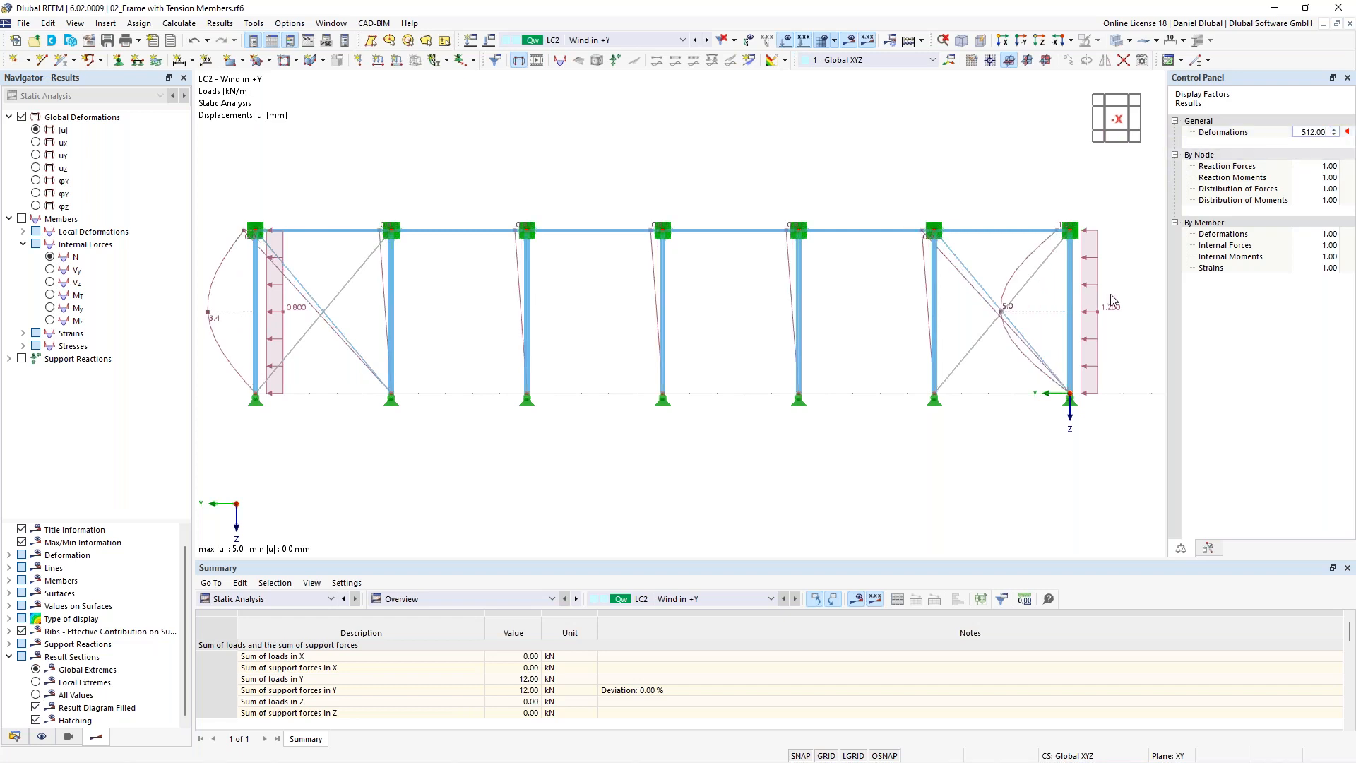
pyautogui.moveTo(1098, 302)
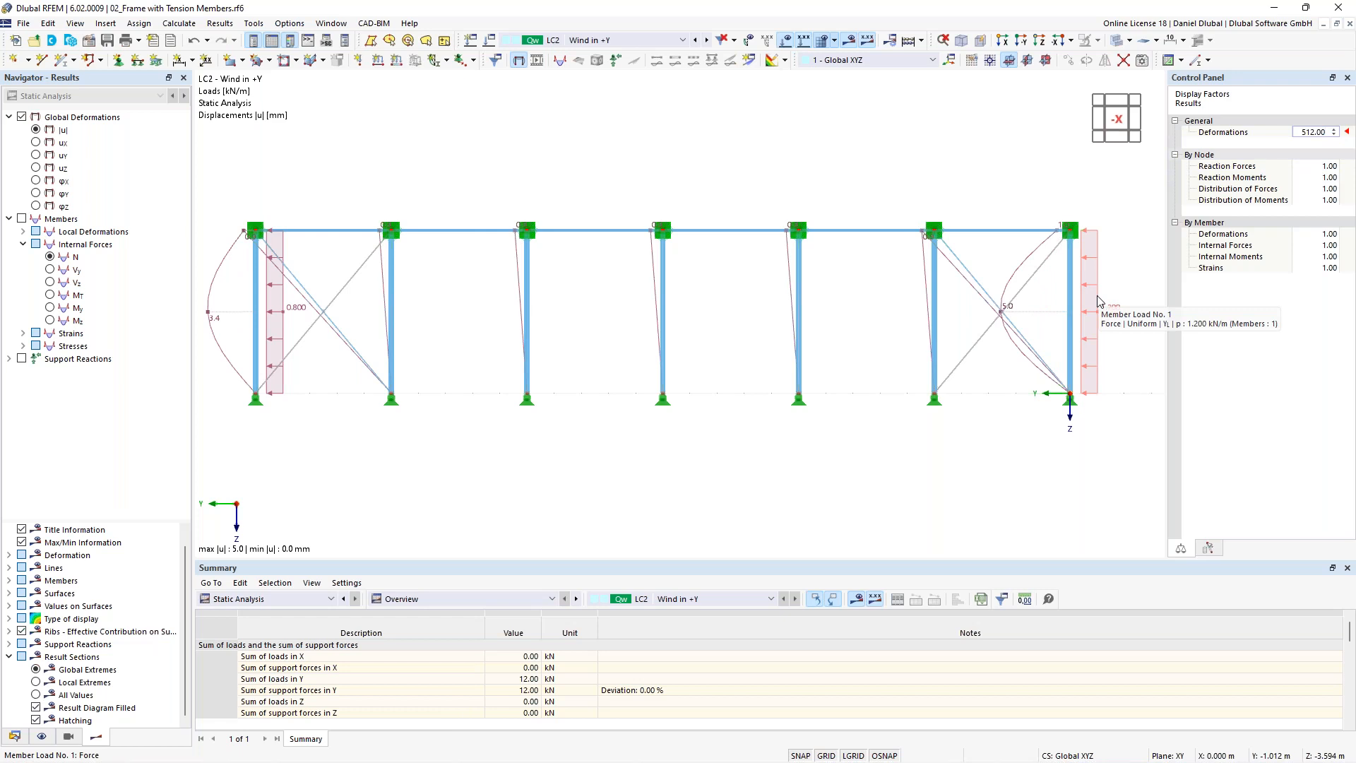
pyautogui.click(960, 265)
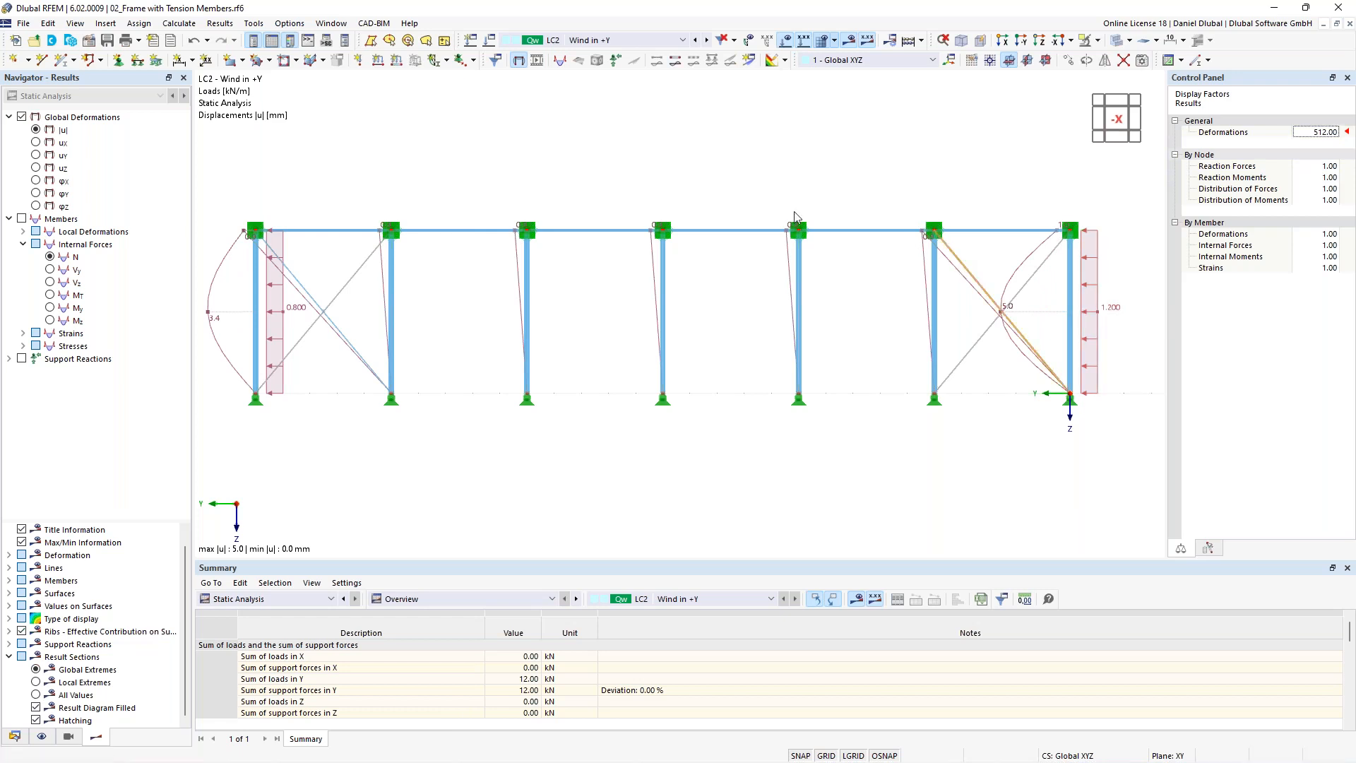
pyautogui.click(297, 279)
# Step: Switch to LC3 - Wind in -Y and calculate it to display the frame's deformations
pyautogui.click(835, 44)
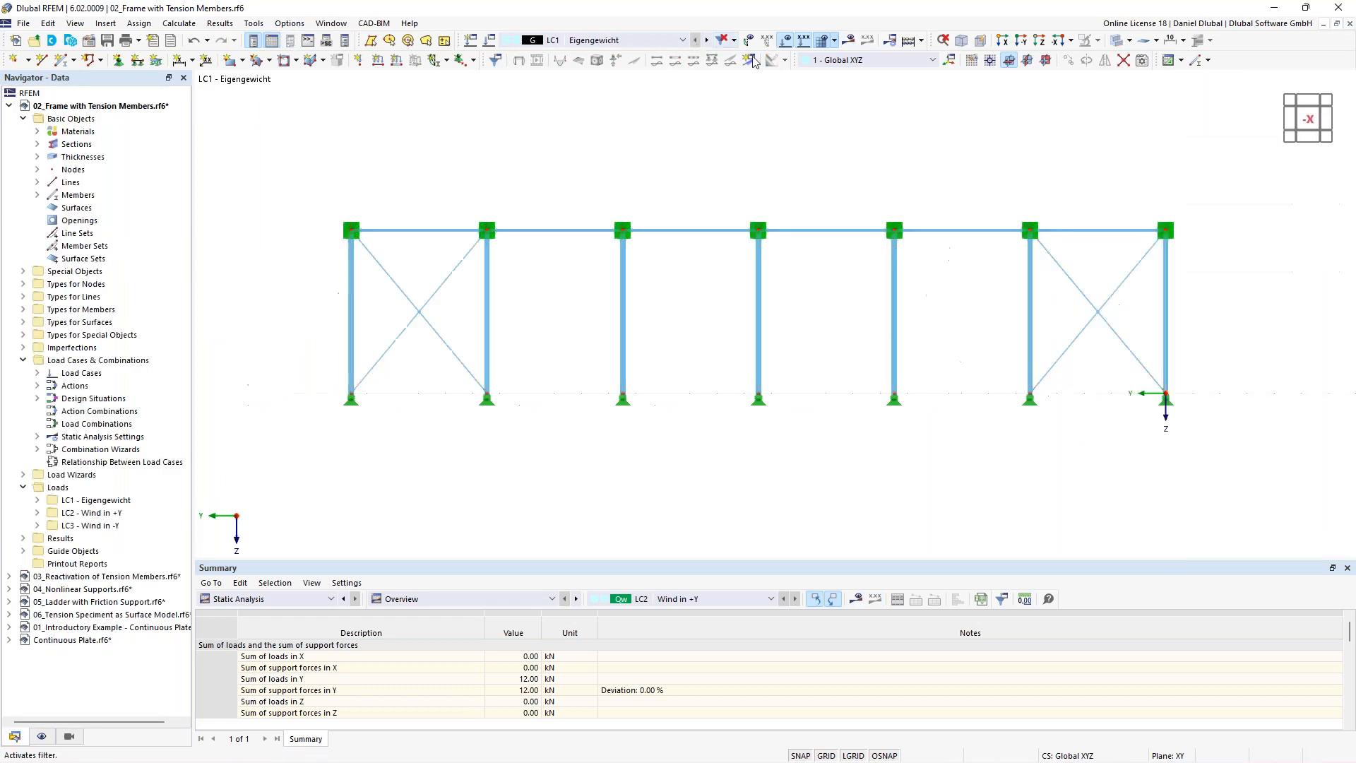
pyautogui.click(708, 43)
pyautogui.click(708, 42)
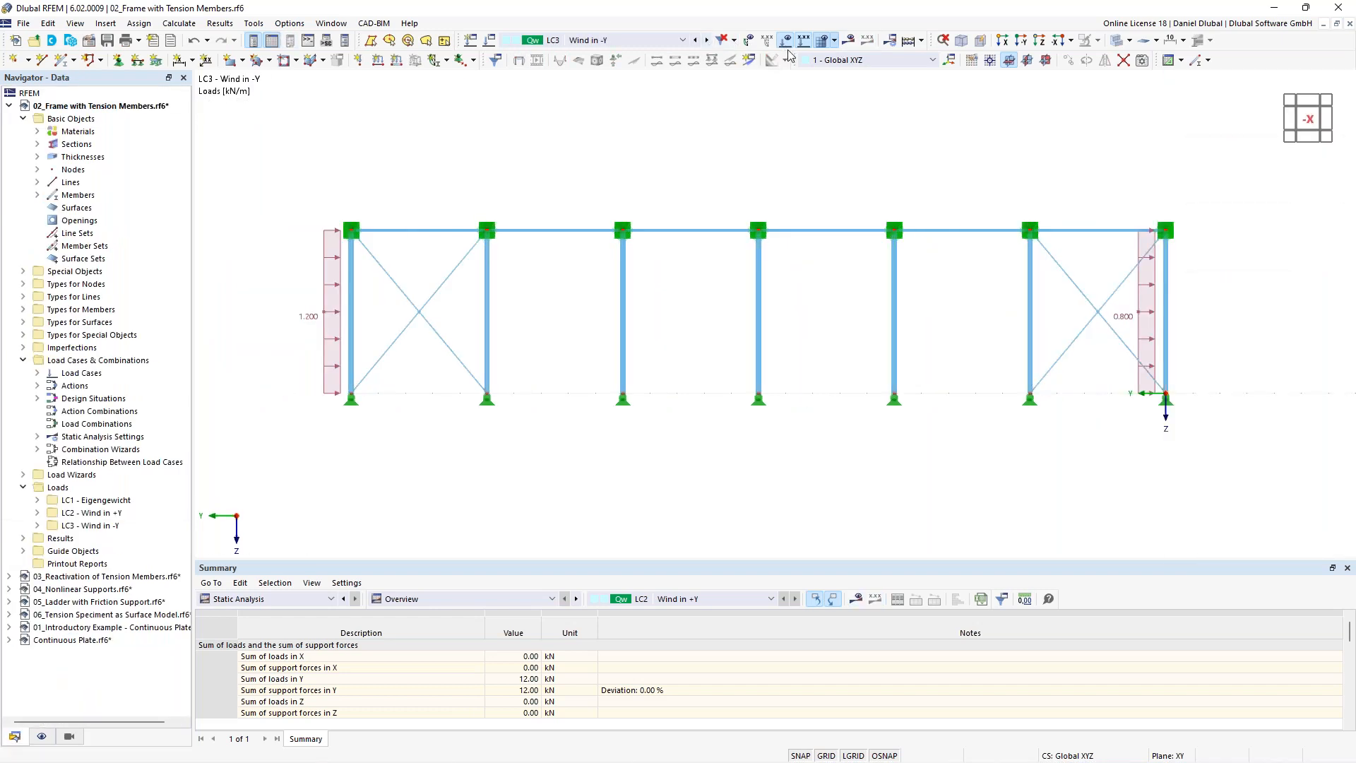
pyautogui.click(844, 46)
pyautogui.click(739, 449)
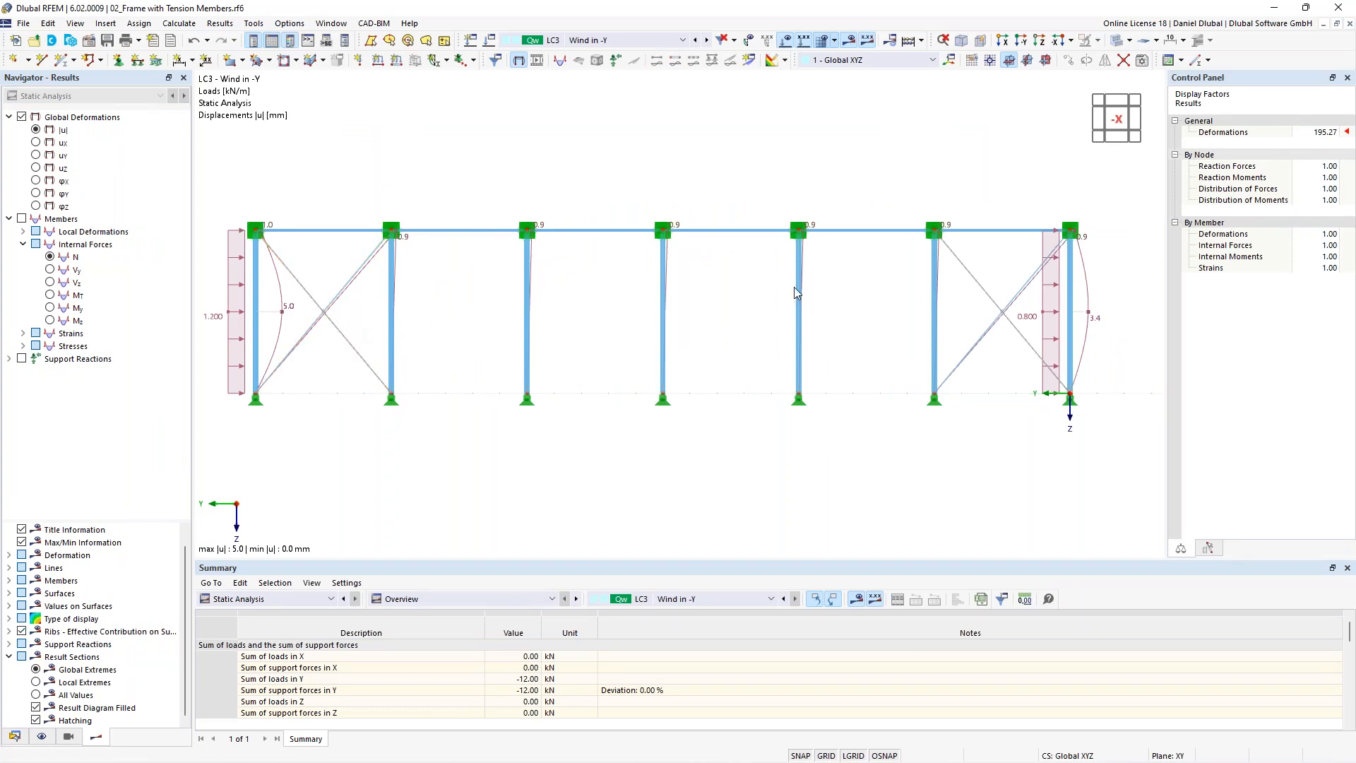
# Step: Switch back to LC2 - Wind in +Y and display the members' axial forces N
pyautogui.click(695, 40)
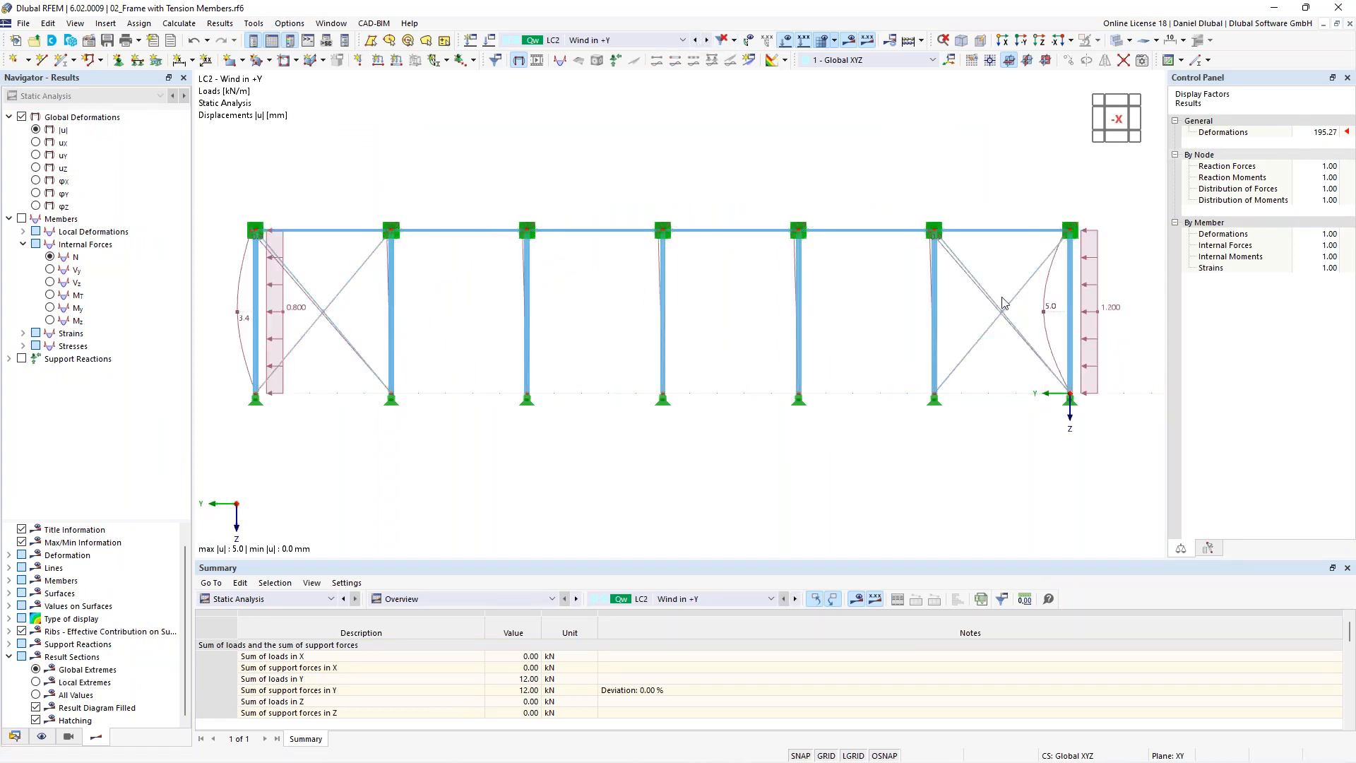
pyautogui.click(53, 258)
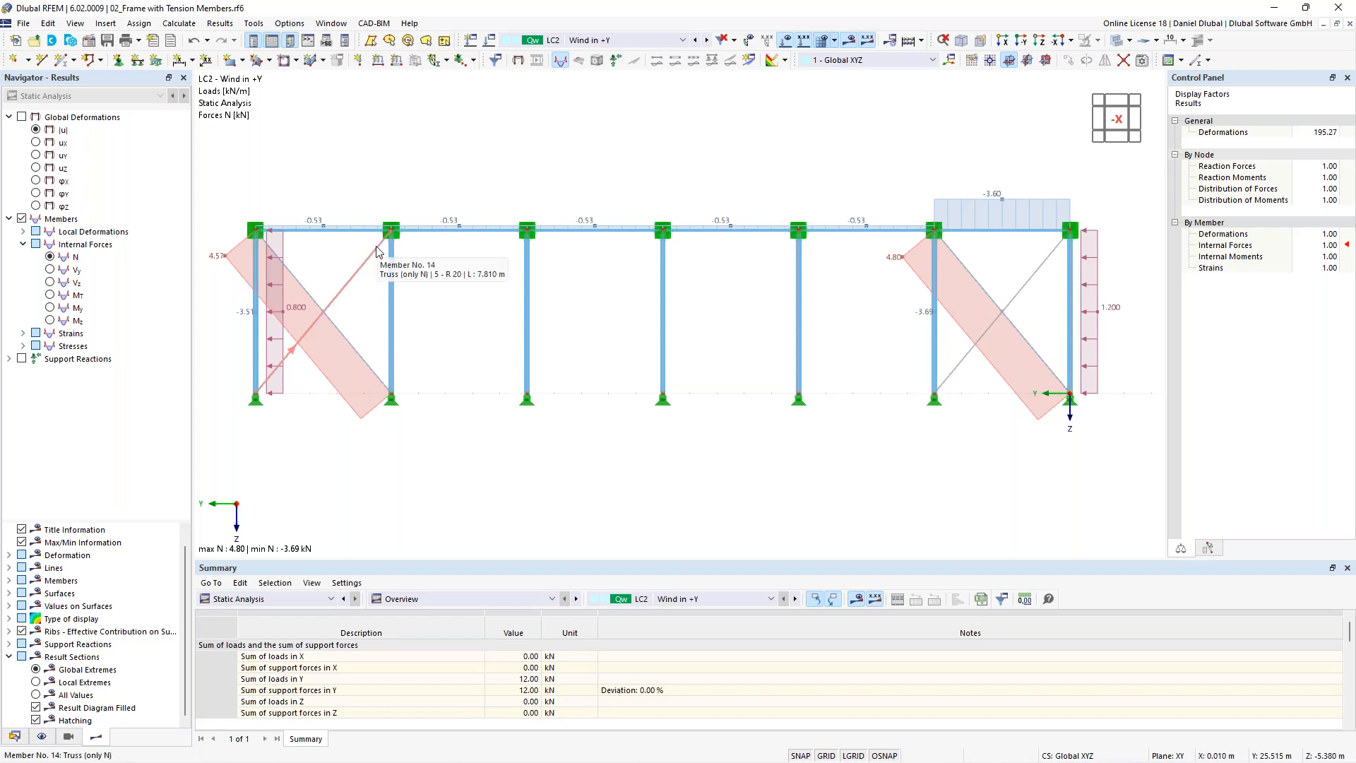
# Step: Change all four end-bay diagonals to the Tension member type without a nonlinearity and recalculate LC2 - Wind in +Y
pyautogui.click(344, 332)
pyautogui.keyDown('ctrl'); pyautogui.moveTo(986, 283); pyautogui.dragTo(985, 281); pyautogui.keyUp('ctrl')
pyautogui.doubleClick(1018, 295)
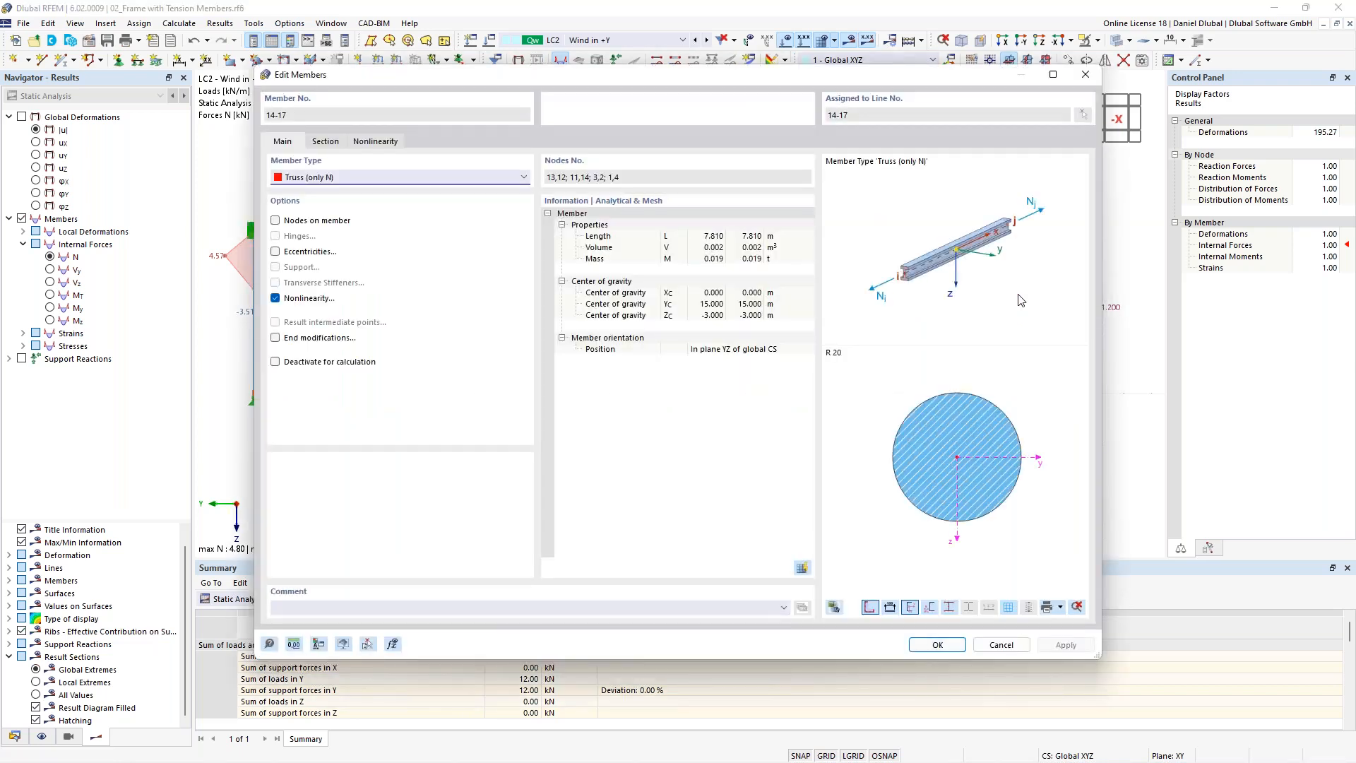
pyautogui.click(305, 300)
pyautogui.click(346, 183)
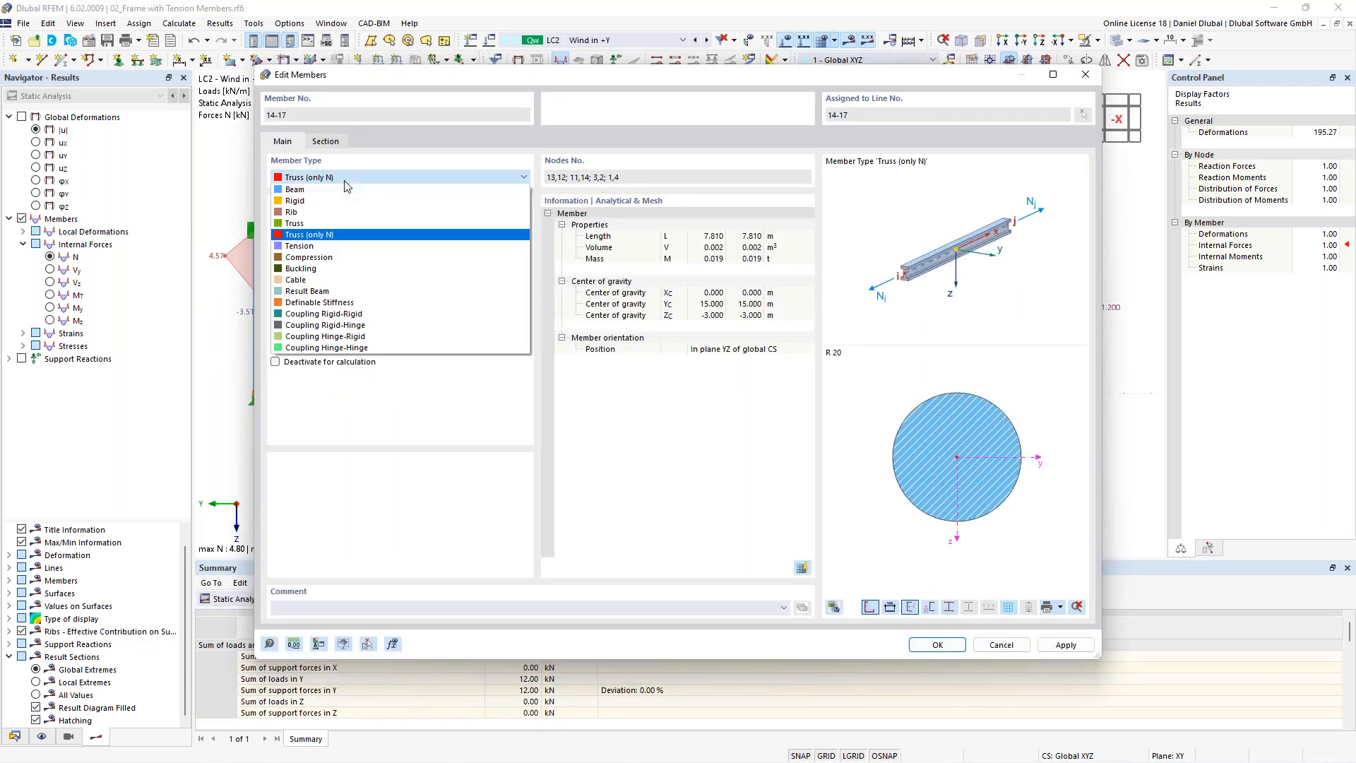
pyautogui.click(327, 245)
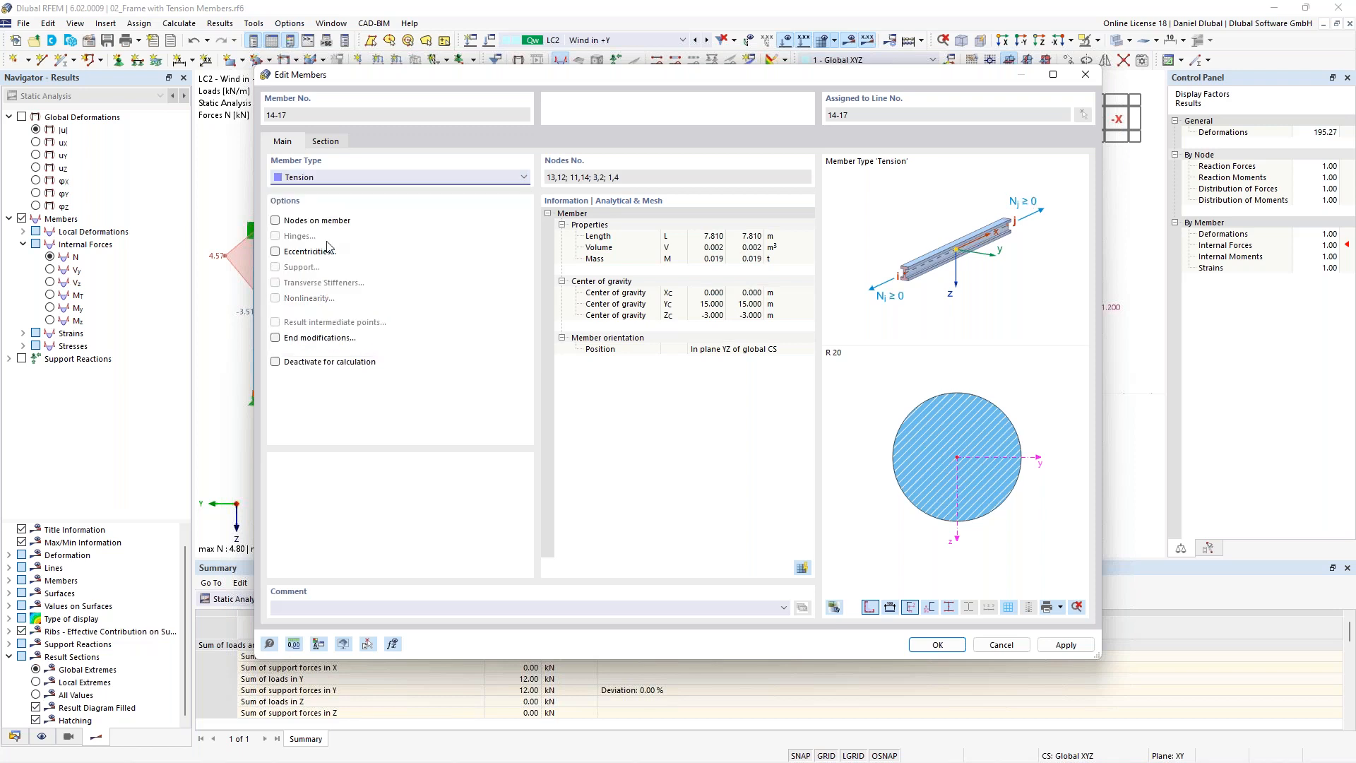
pyautogui.click(940, 645)
pyautogui.click(737, 449)
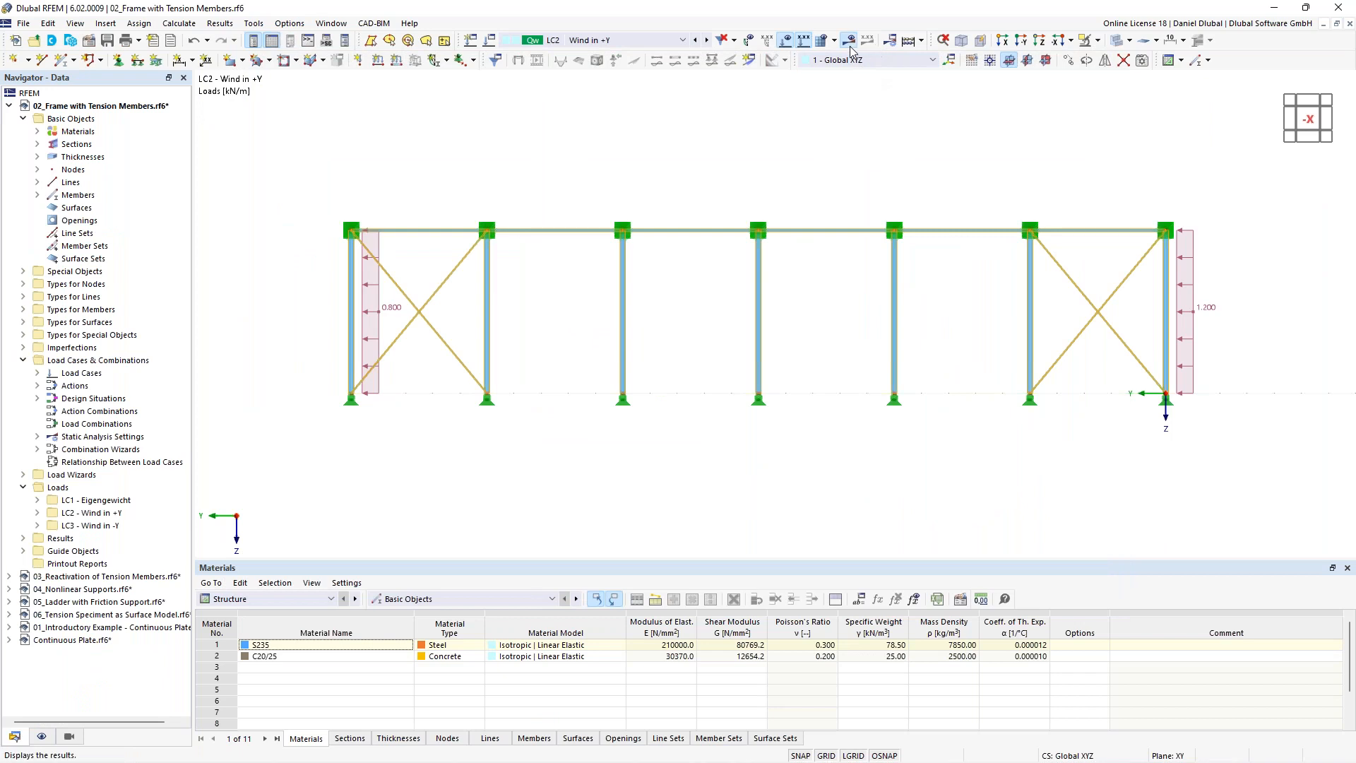
pyautogui.click(850, 42)
pyautogui.click(734, 449)
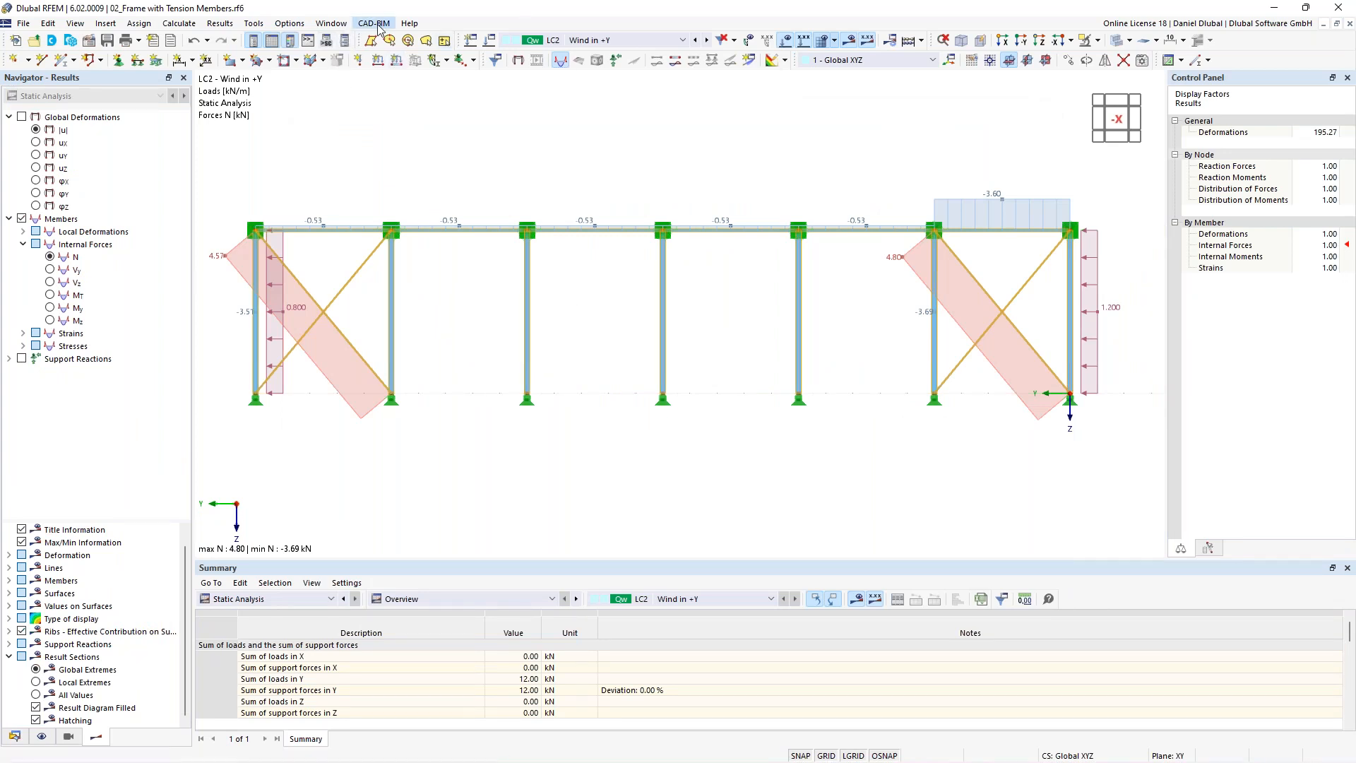
# Step: Switch to the model 03_Reactivation of Tension Members.rf6 and hide its LC1 results
pyautogui.click(331, 24)
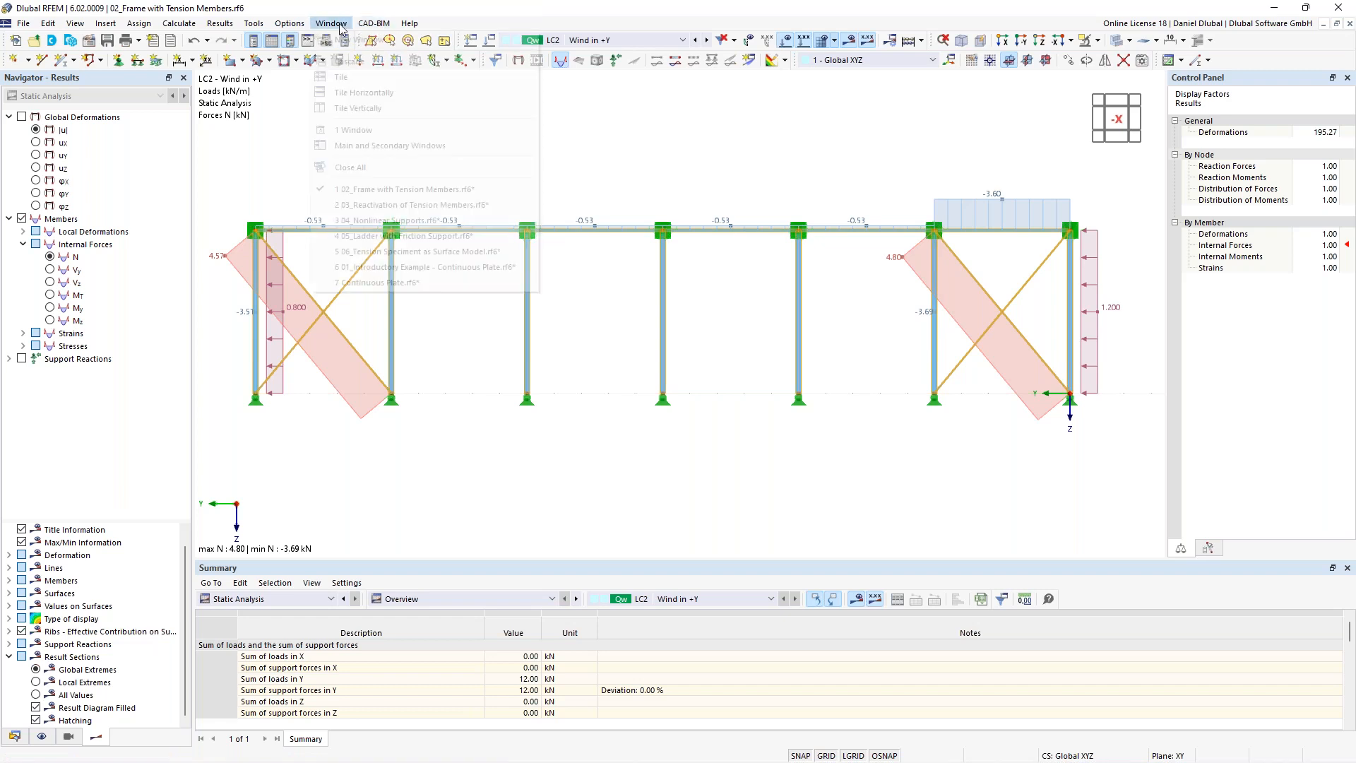
pyautogui.click(415, 205)
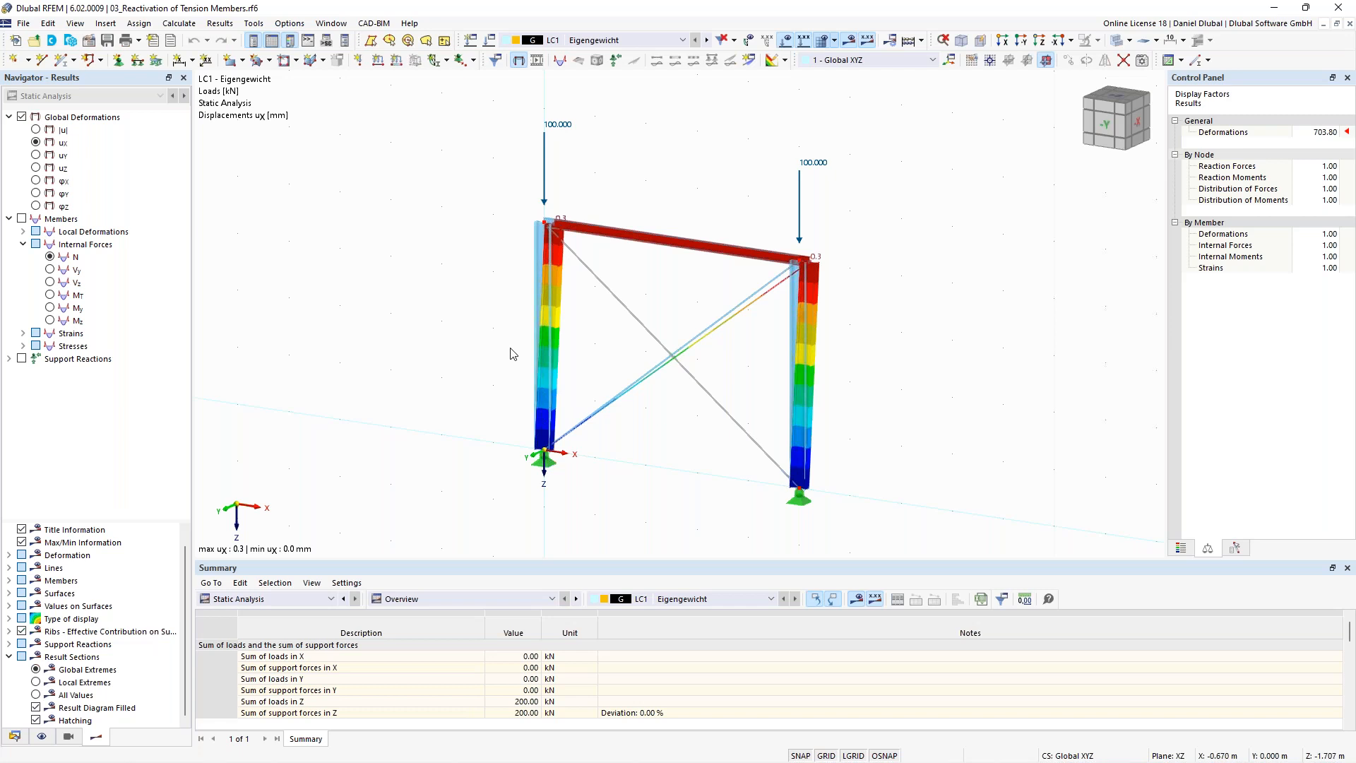
pyautogui.keyDown('ctrl'); pyautogui.moveTo(643, 290); pyautogui.dragTo(678, 284, button='middle'); pyautogui.keyUp('ctrl')
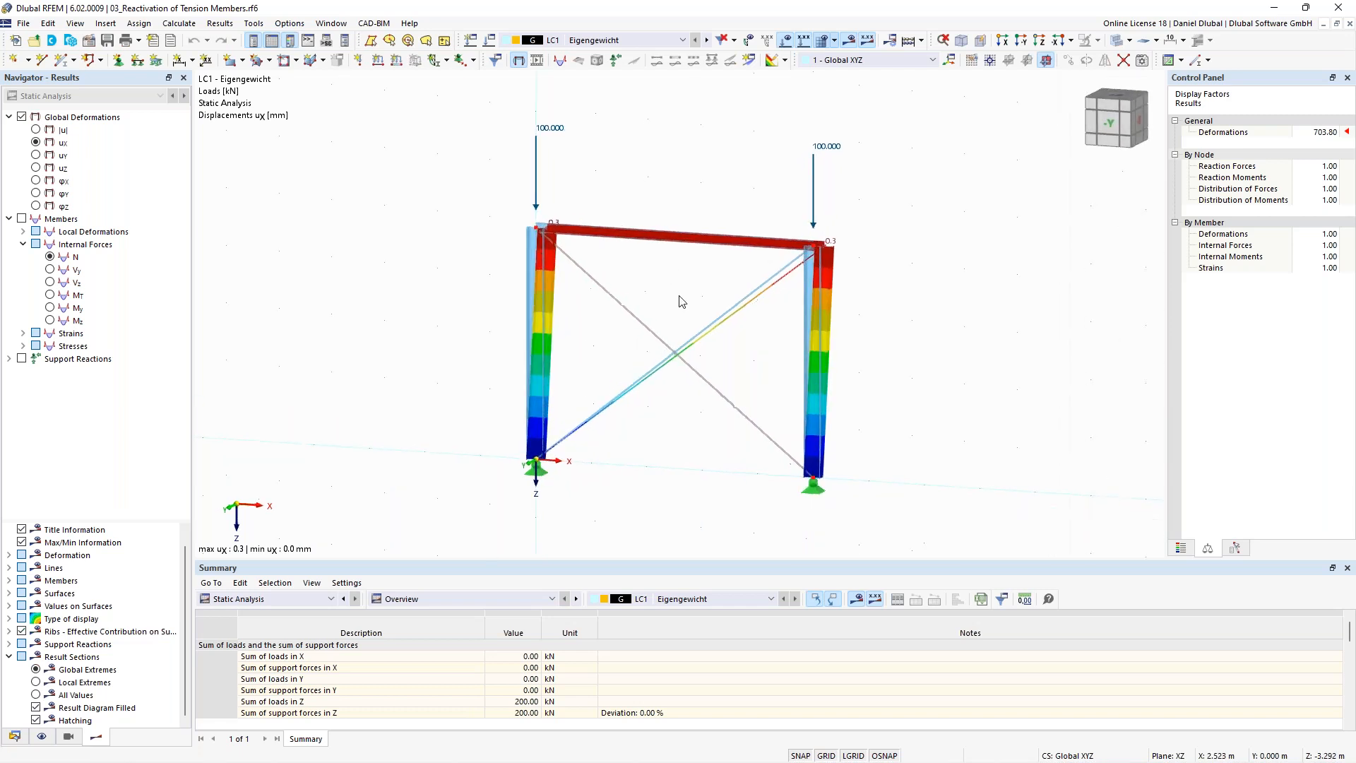
pyautogui.click(851, 41)
pyautogui.moveTo(747, 271); pyautogui.dragTo(711, 257, button='middle')
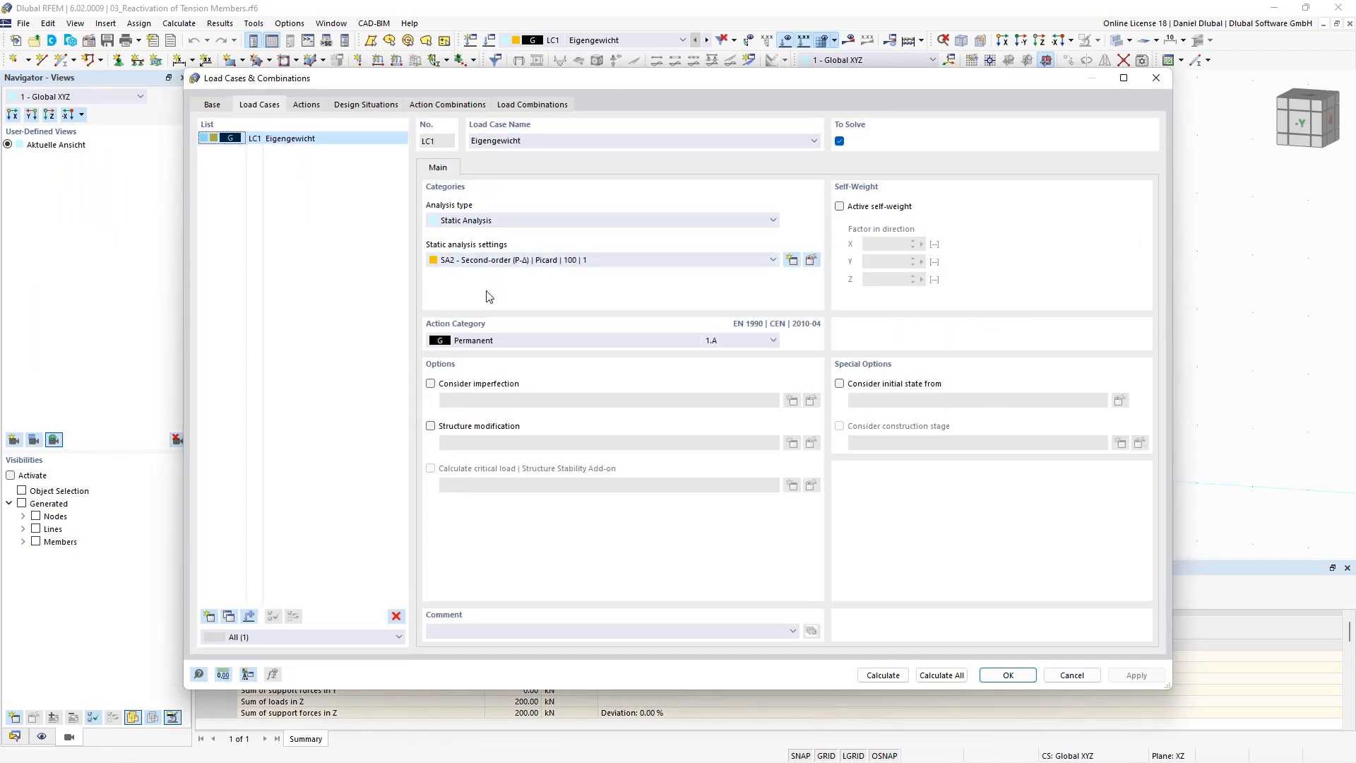
# Step: Turn off exceptional handling of failing members in the reactivation settings of SA2 - Second-order (P-Δ), assigned to LC1
pyautogui.click(812, 262)
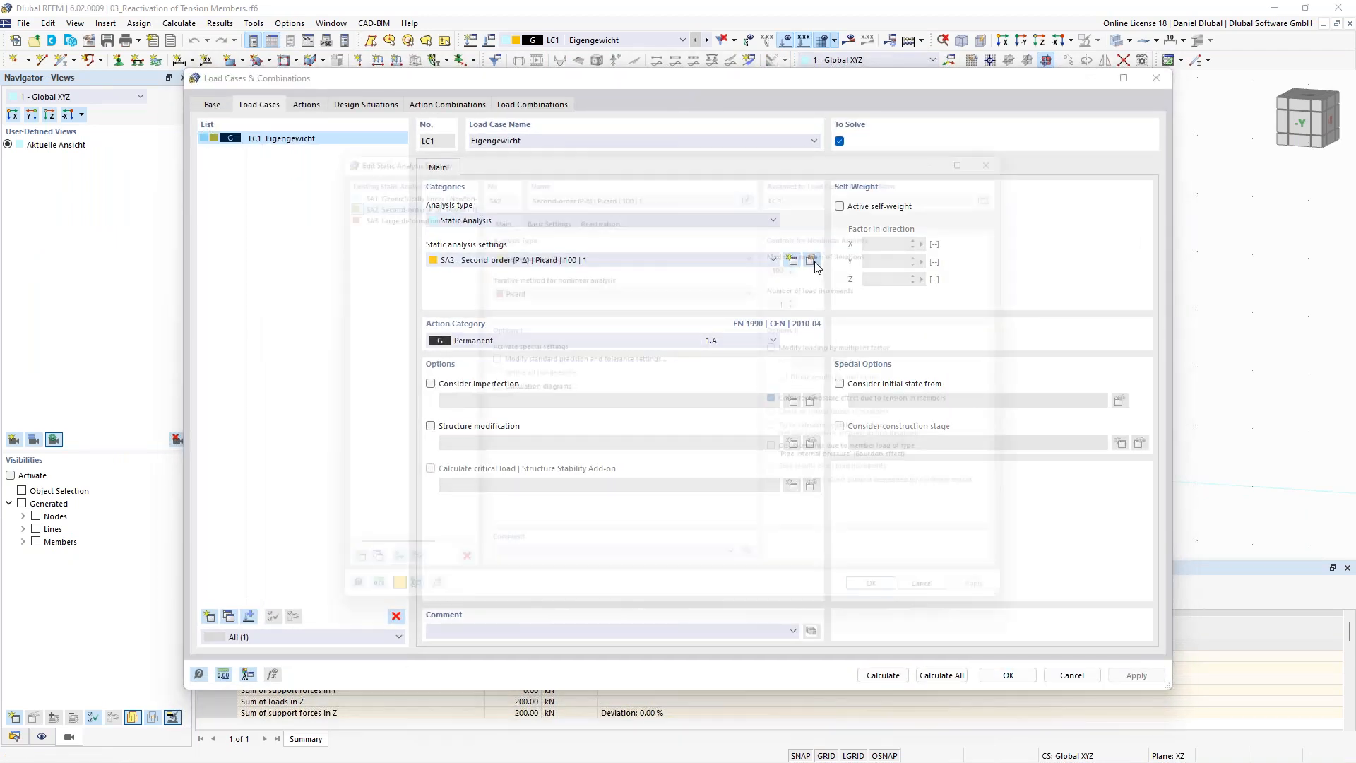
pyautogui.click(595, 205)
pyautogui.click(478, 306)
pyautogui.click(888, 615)
pyautogui.click(1008, 674)
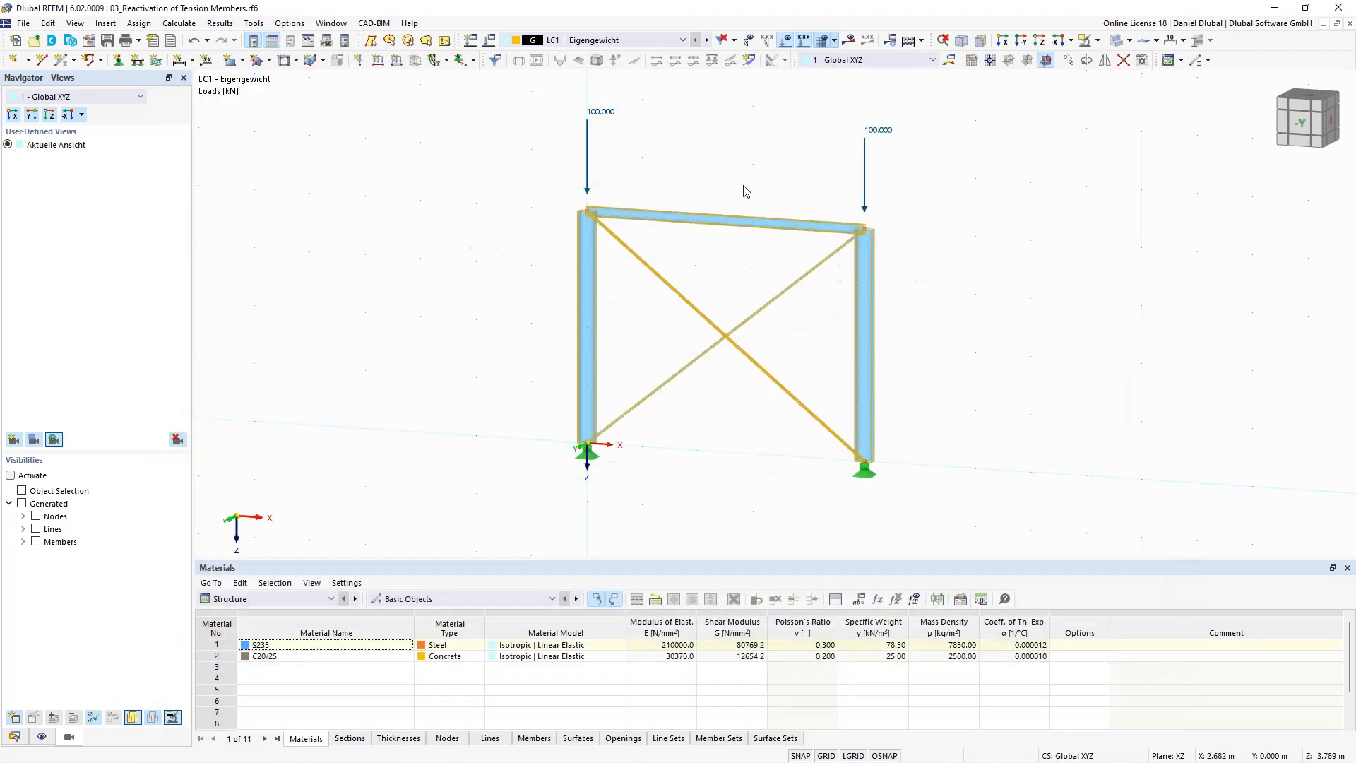
# Step: Delete both crossing diagonals of the frame and try to calculate LC1 without them
pyautogui.moveTo(638, 172); pyautogui.dragTo(652, 176, button='middle')
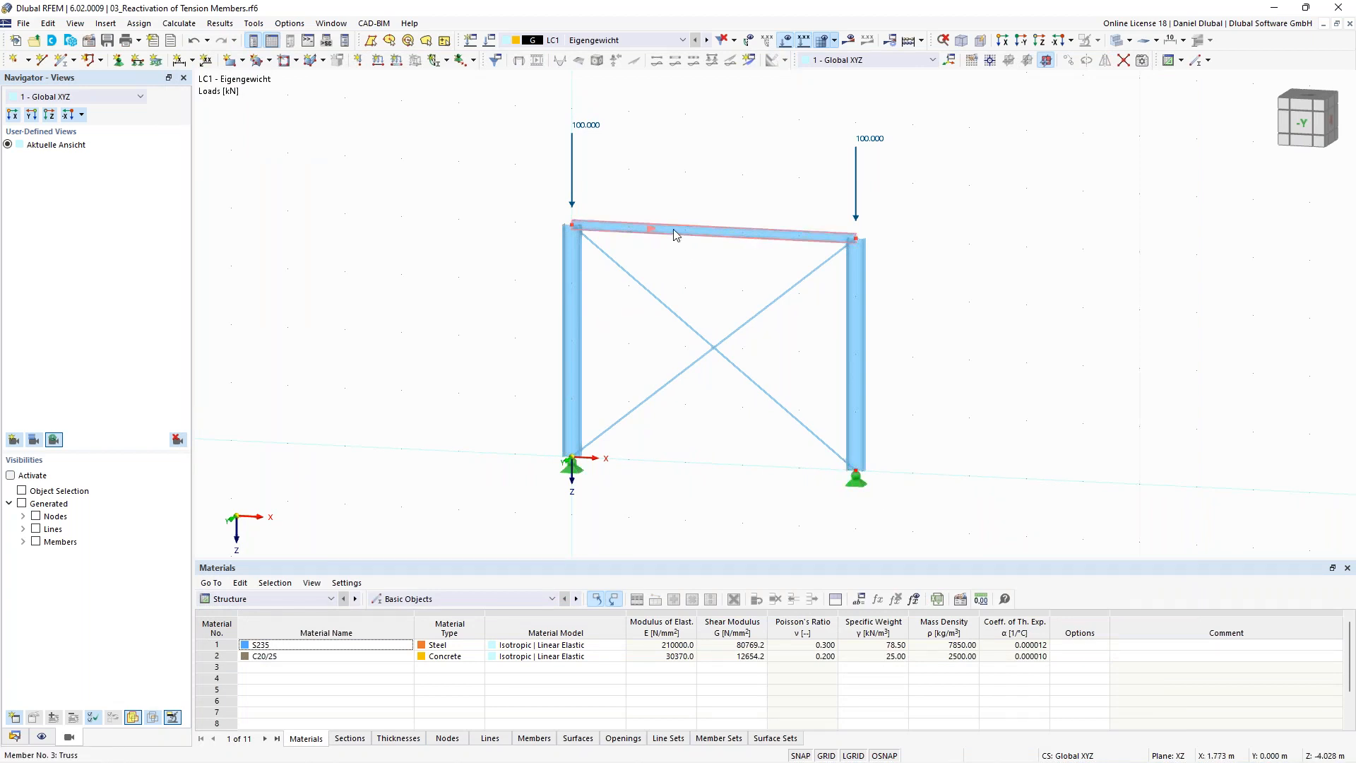
pyautogui.moveTo(675, 235)
pyautogui.scroll(1, 727, 291)
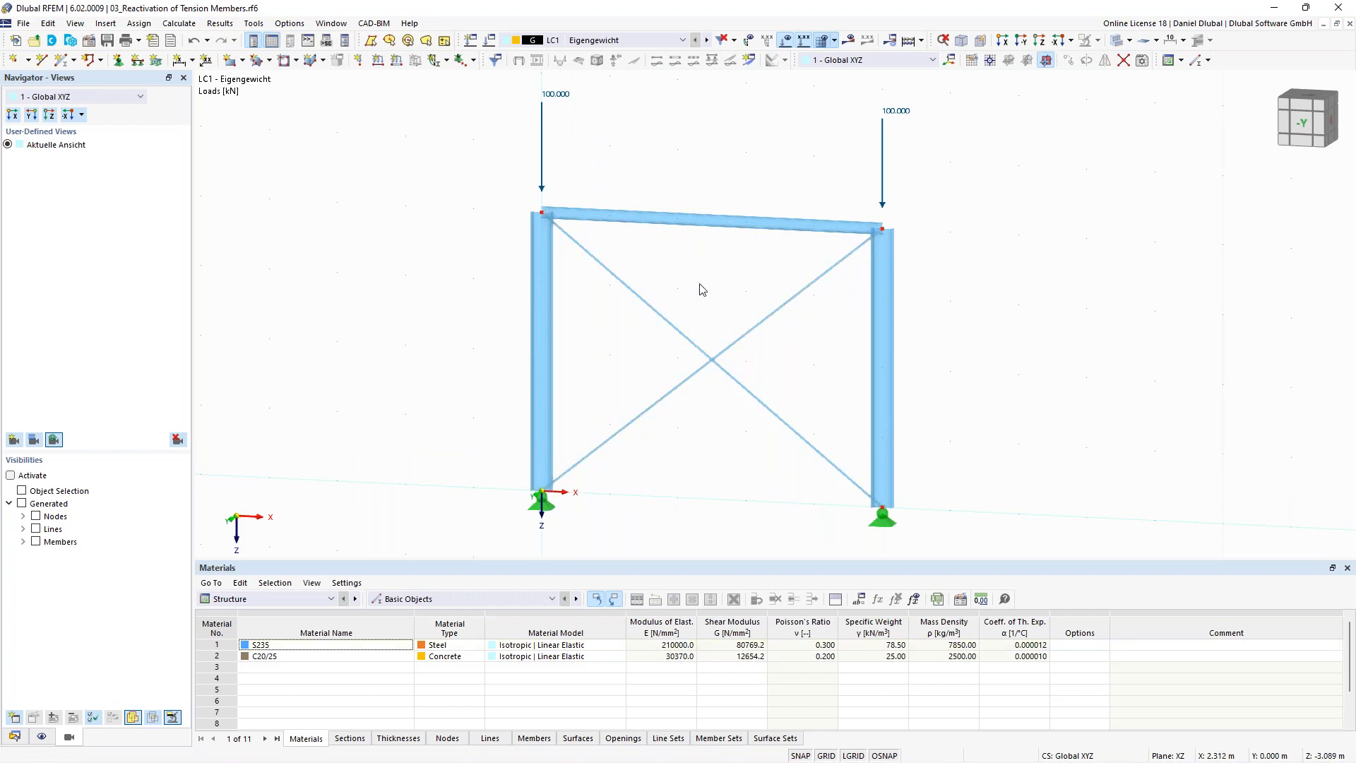
pyautogui.scroll(-1, 710, 274)
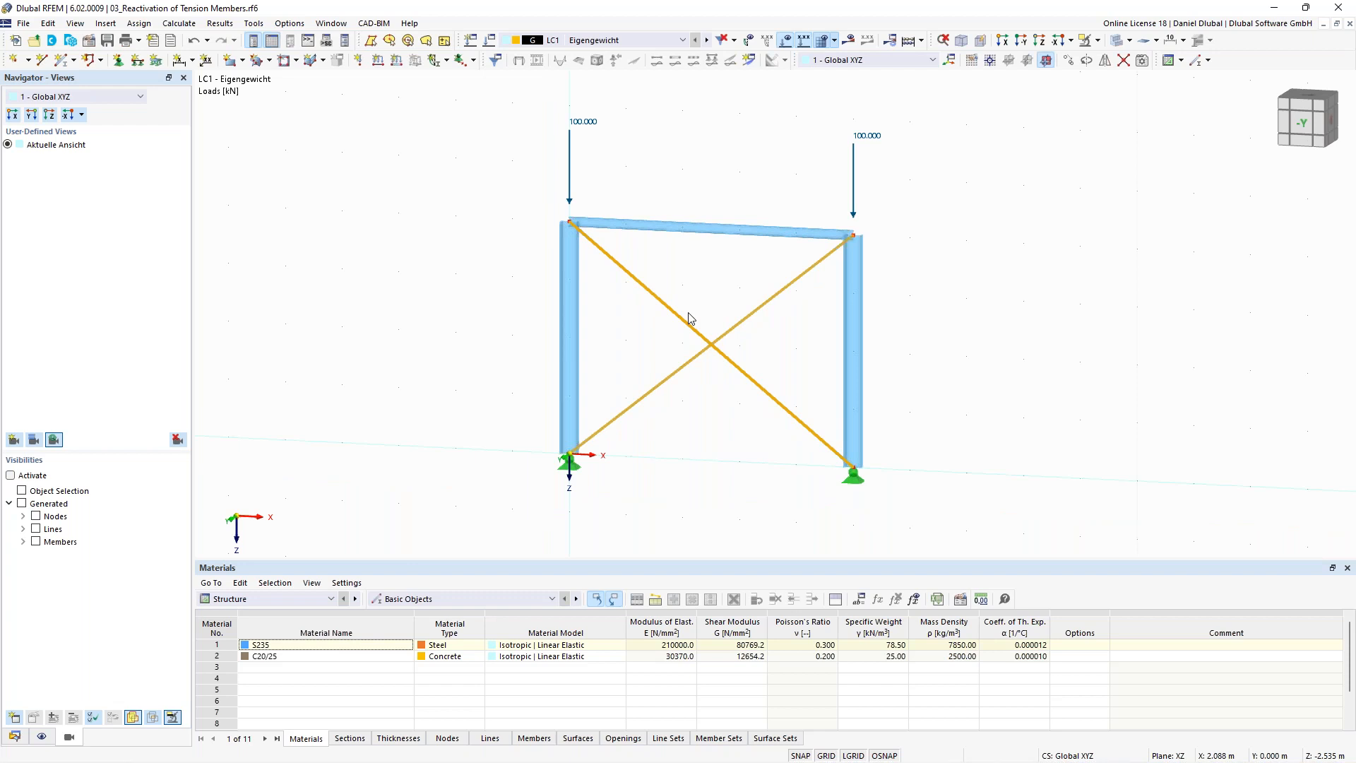
pyautogui.click(849, 40)
pyautogui.click(736, 448)
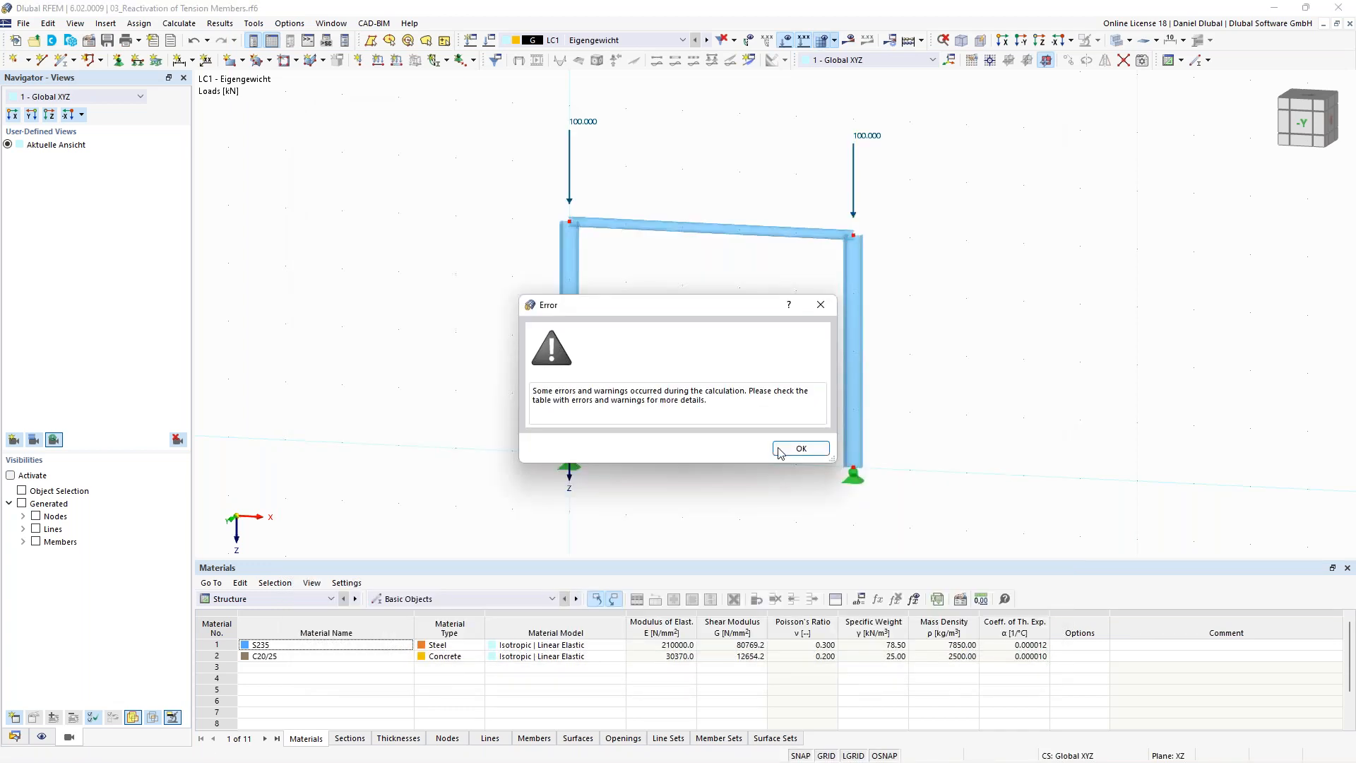
pyautogui.click(802, 449)
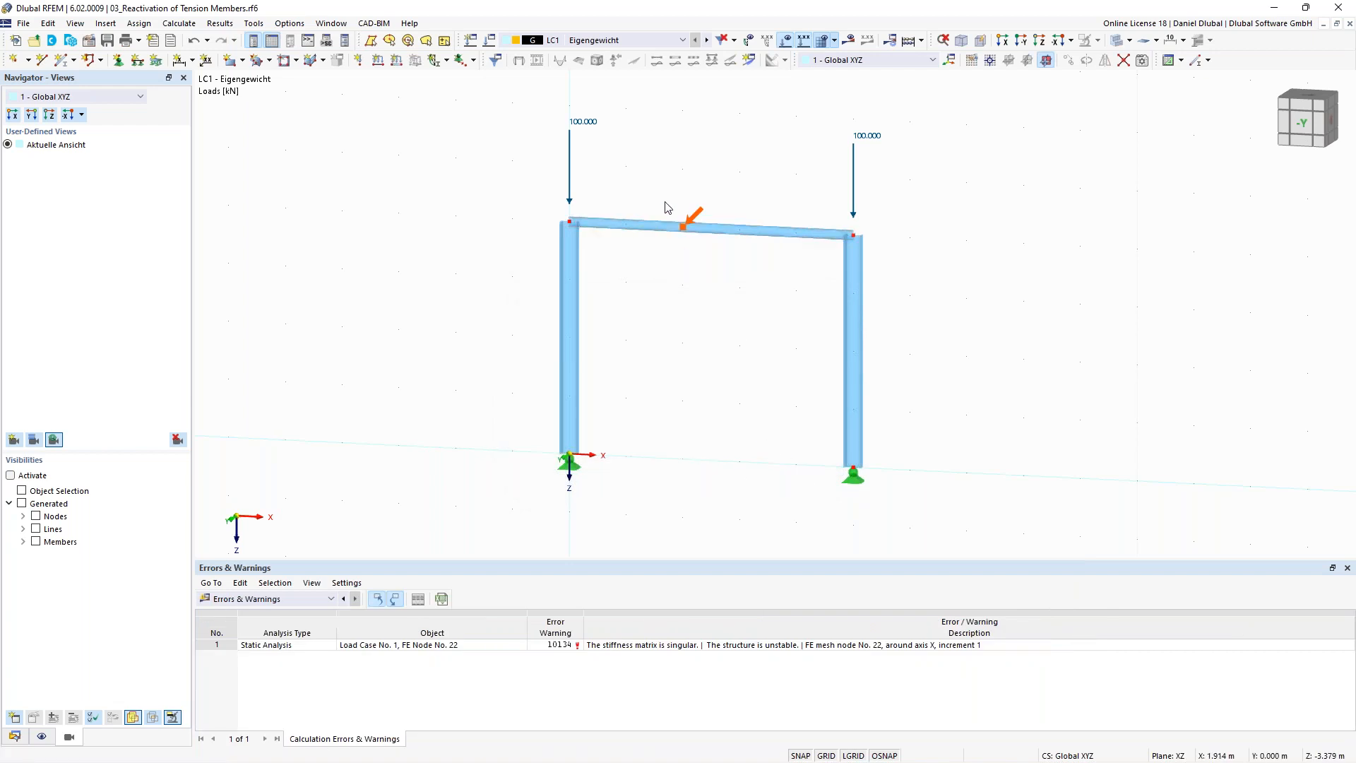
# Step: Undo the deletion of the two diagonals and clear the selection
pyautogui.click(193, 40)
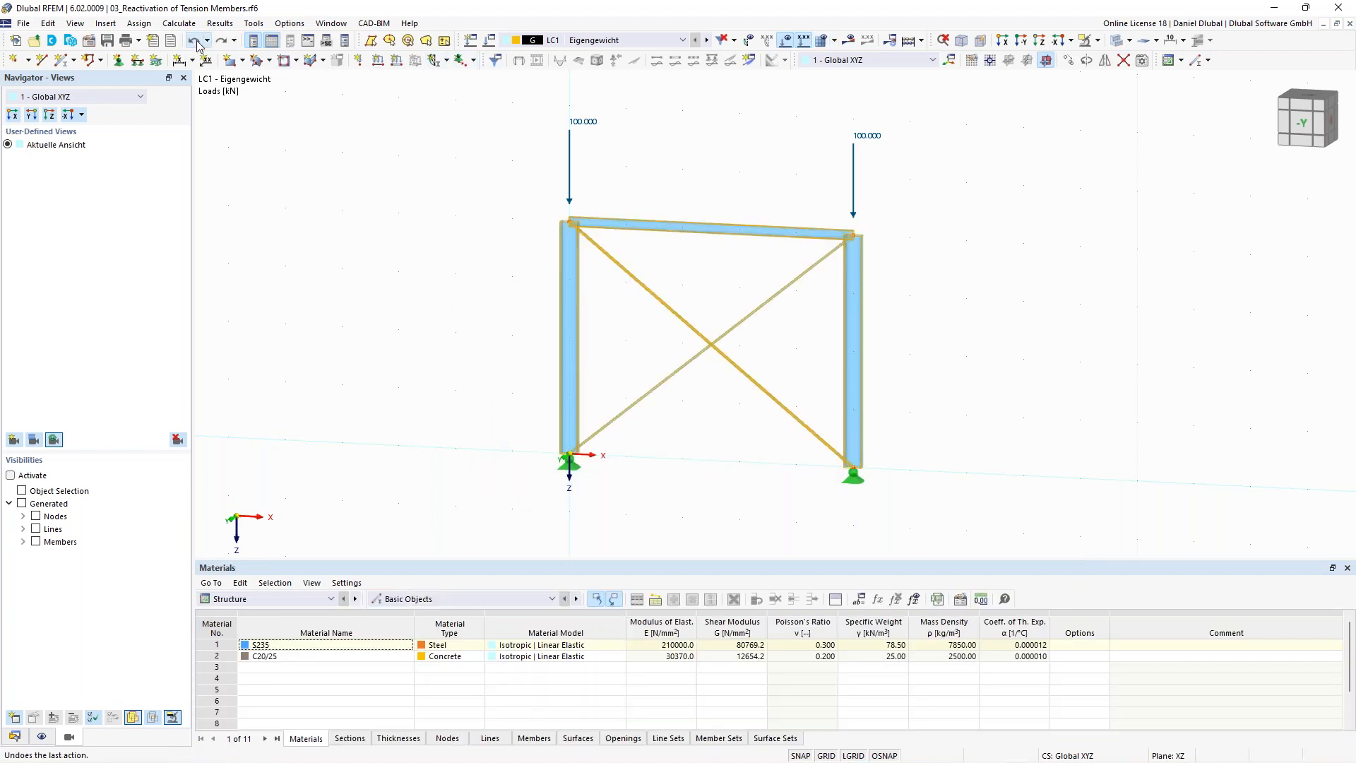
pyautogui.click(438, 325)
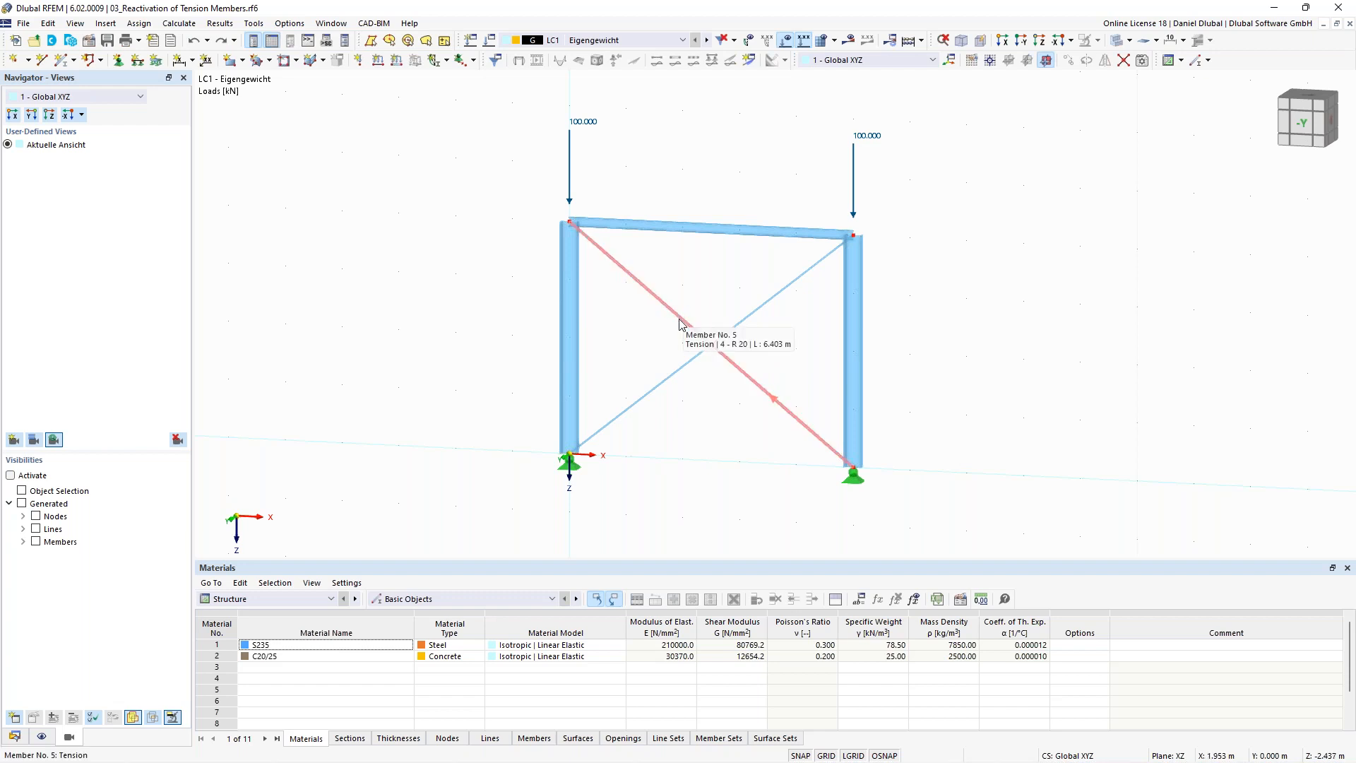
# Step: Try to calculate LC1 with both tension diagonals in place and exceptional handling off
pyautogui.click(849, 39)
pyautogui.click(735, 451)
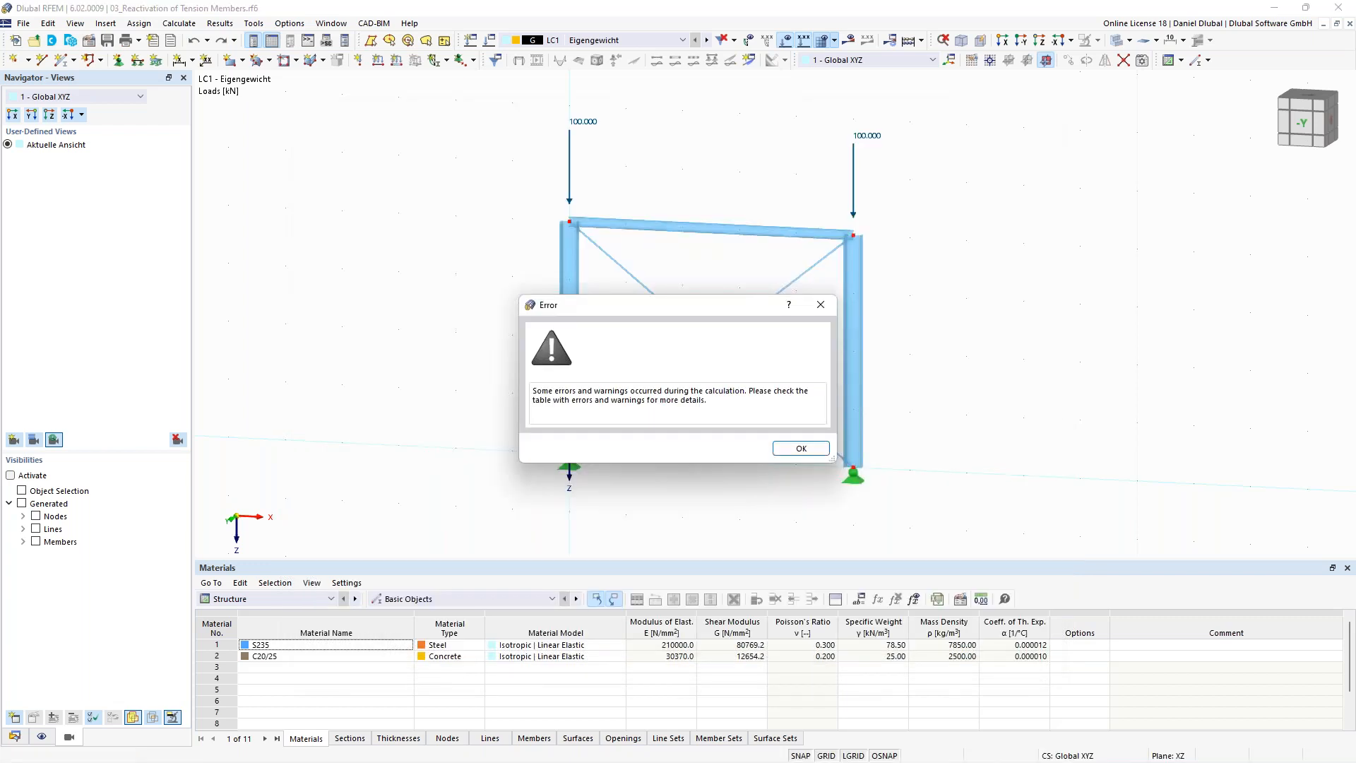
pyautogui.click(801, 449)
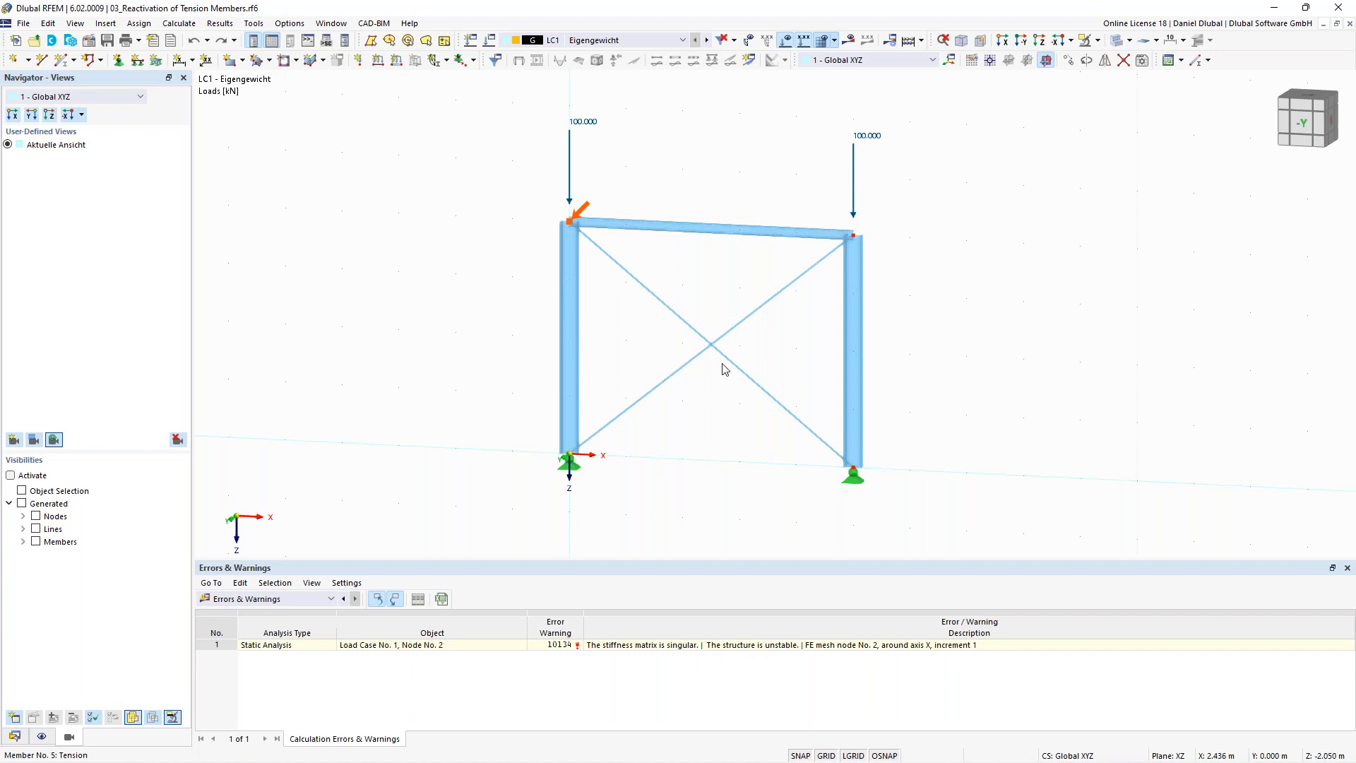
# Step: Enable exceptional handling in SA2's reactivation settings, with failing members removed individually during successive iterations
pyautogui.keyDown('ctrl'); pyautogui.moveTo(733, 284); pyautogui.dragTo(709, 300, button='middle'); pyautogui.keyUp('ctrl')
pyautogui.scroll(1, 688, 337)
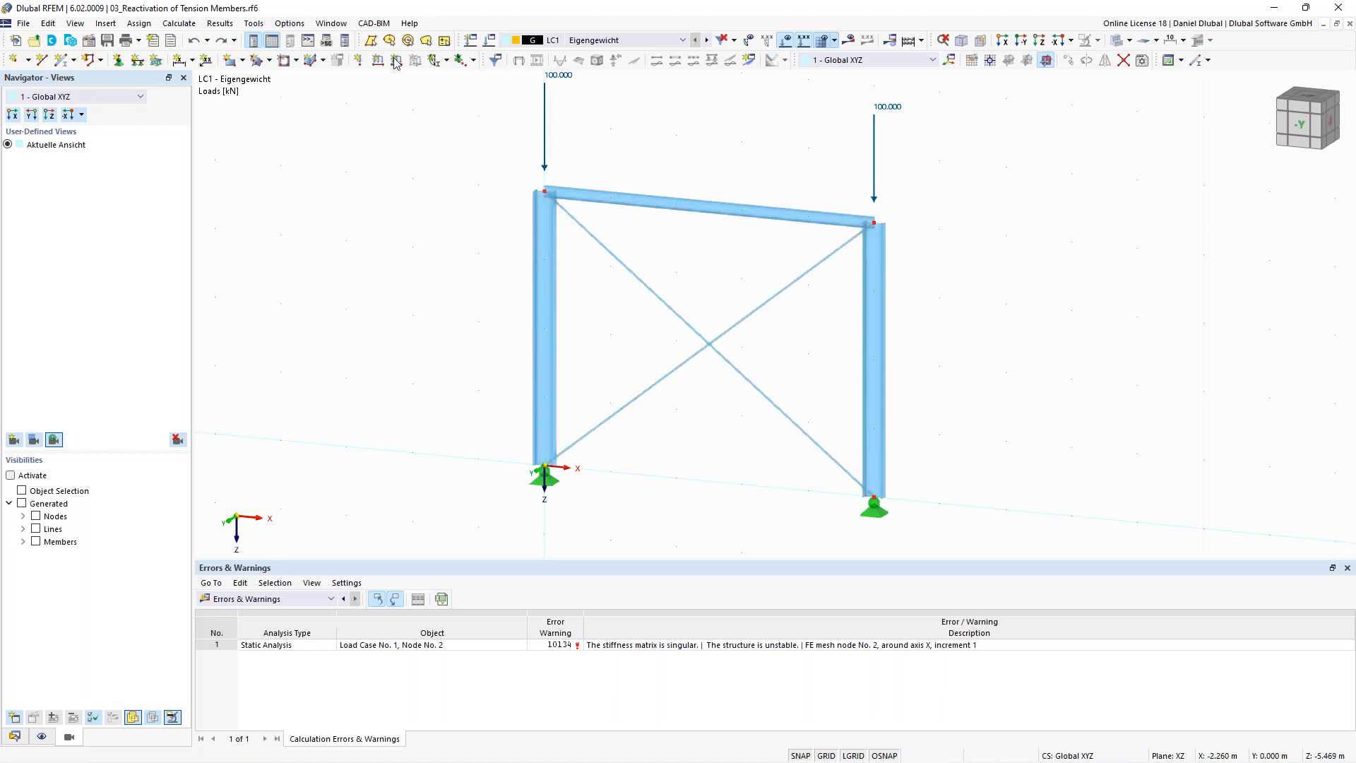
pyautogui.click(14, 738)
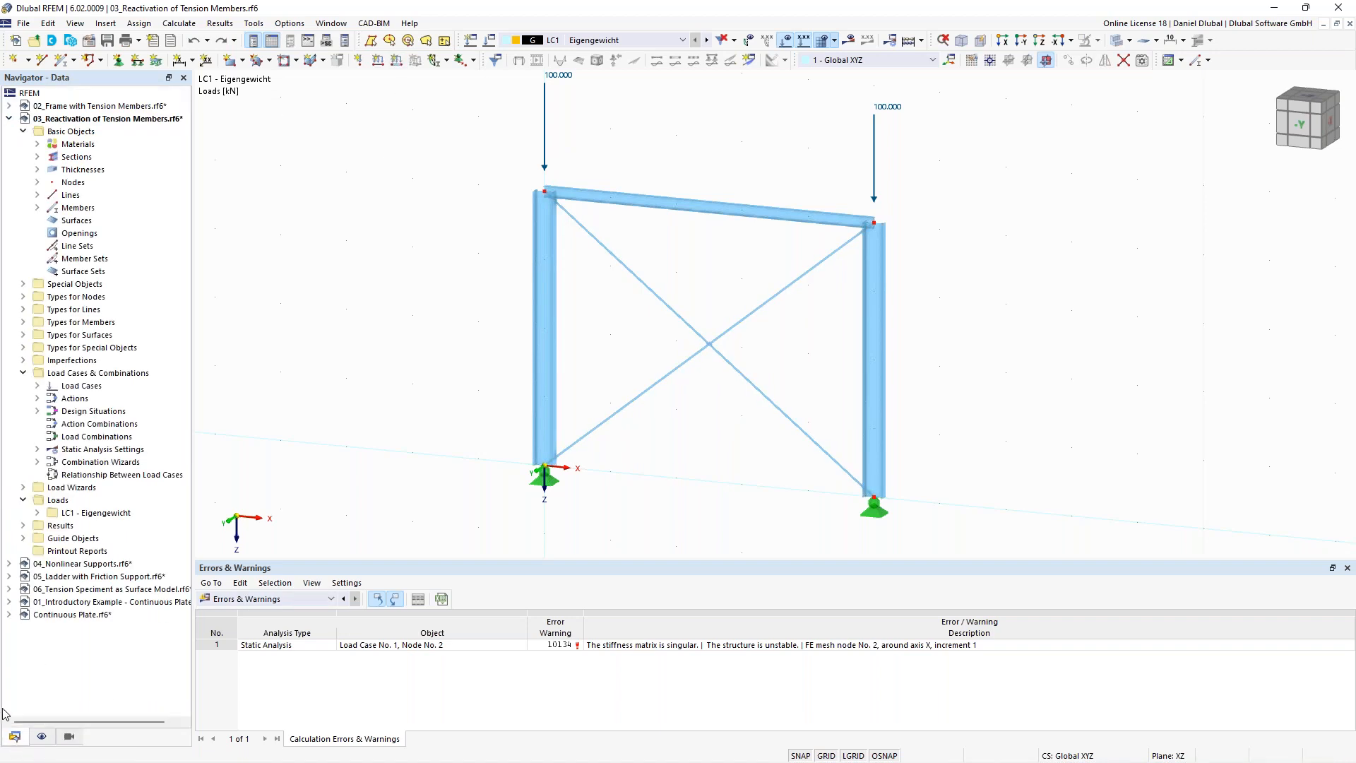
pyautogui.click(38, 449)
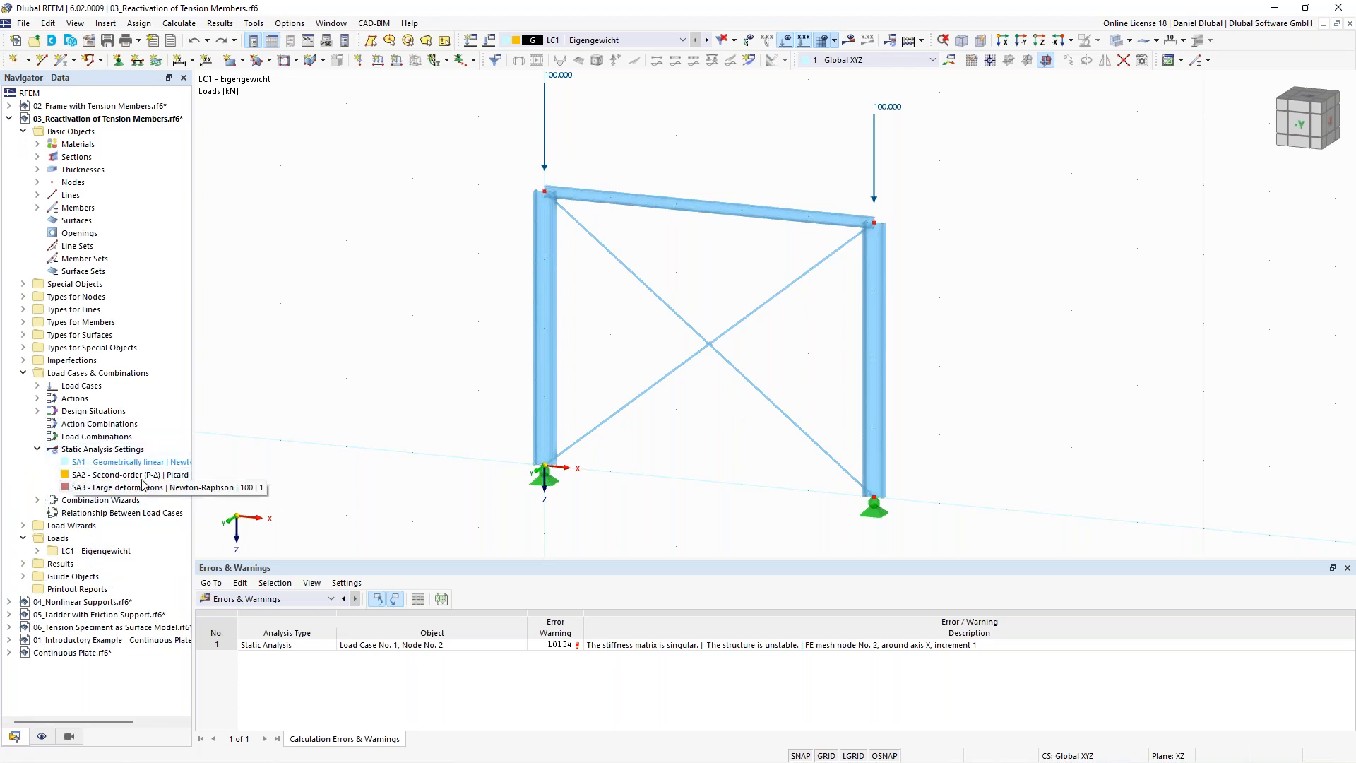
pyautogui.rightClick(156, 480)
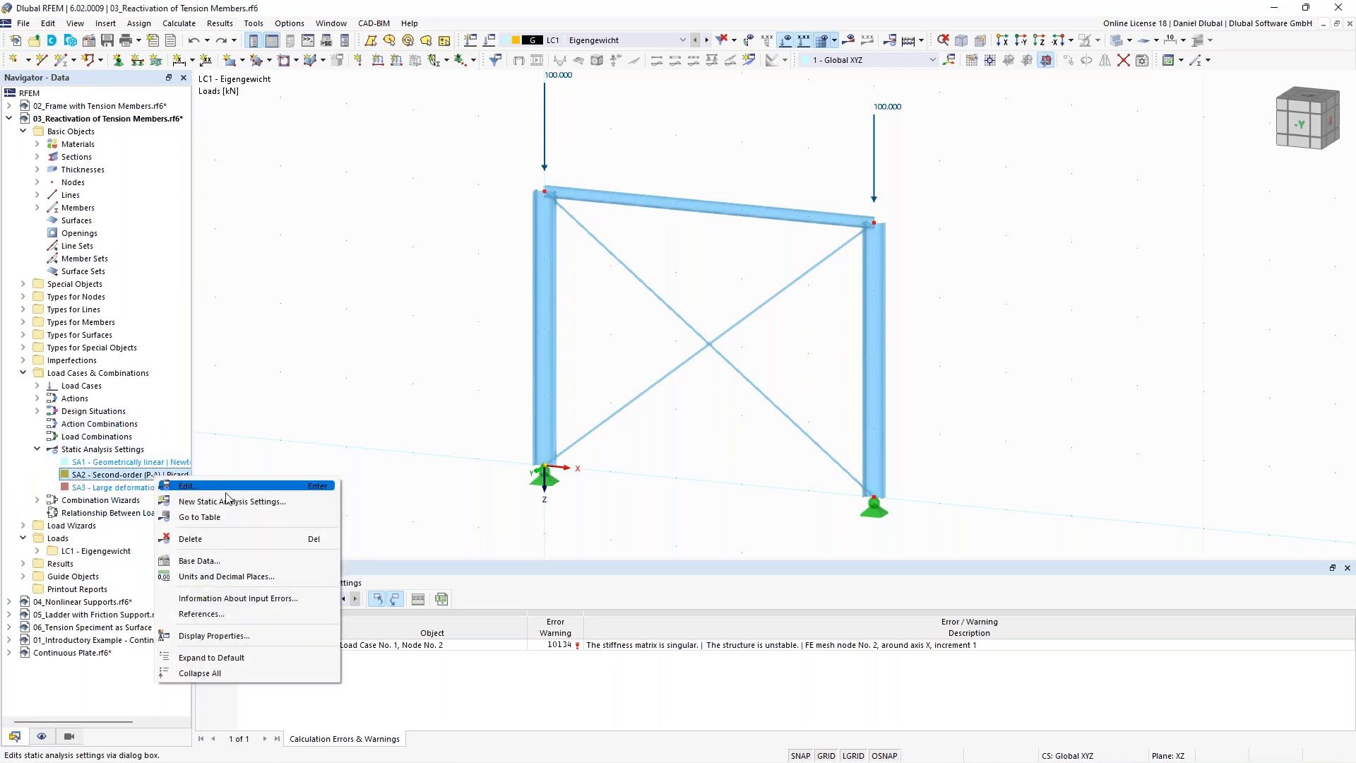
pyautogui.click(260, 486)
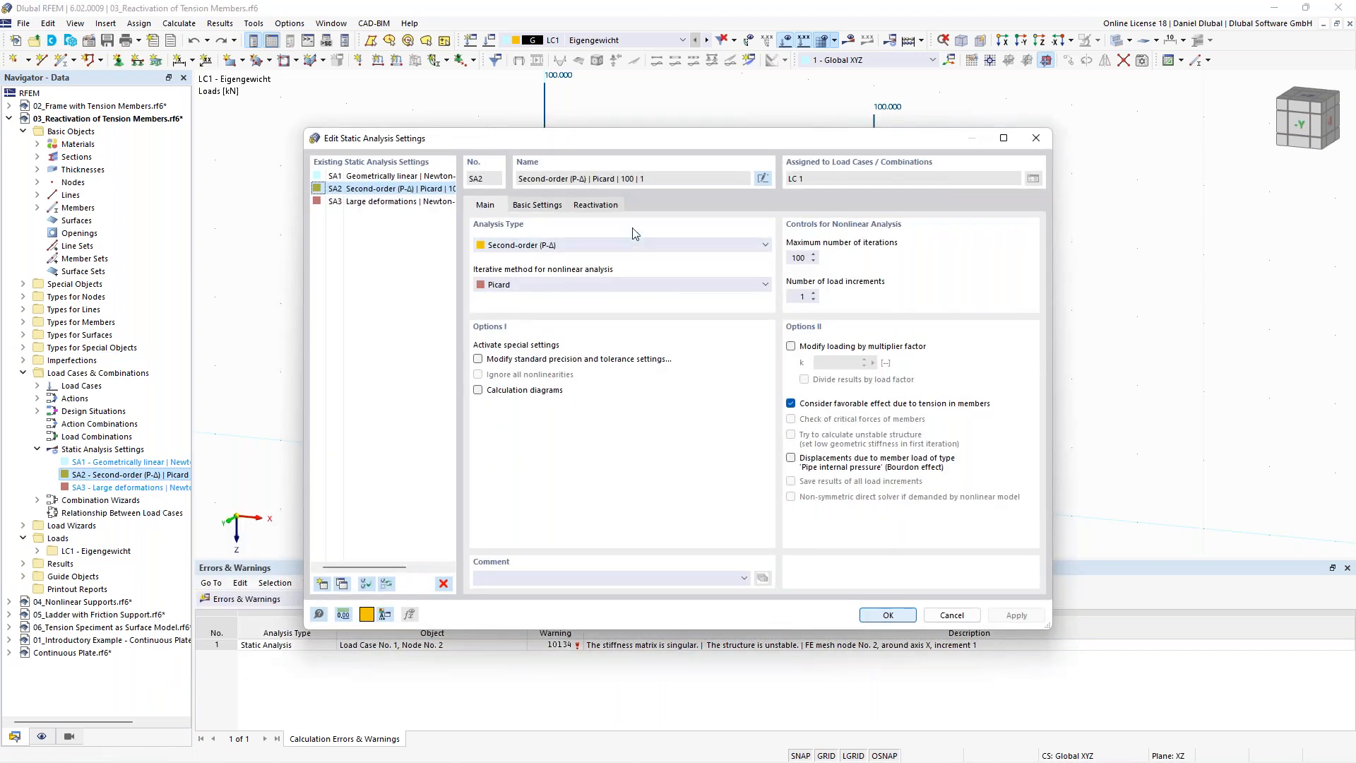
pyautogui.click(597, 205)
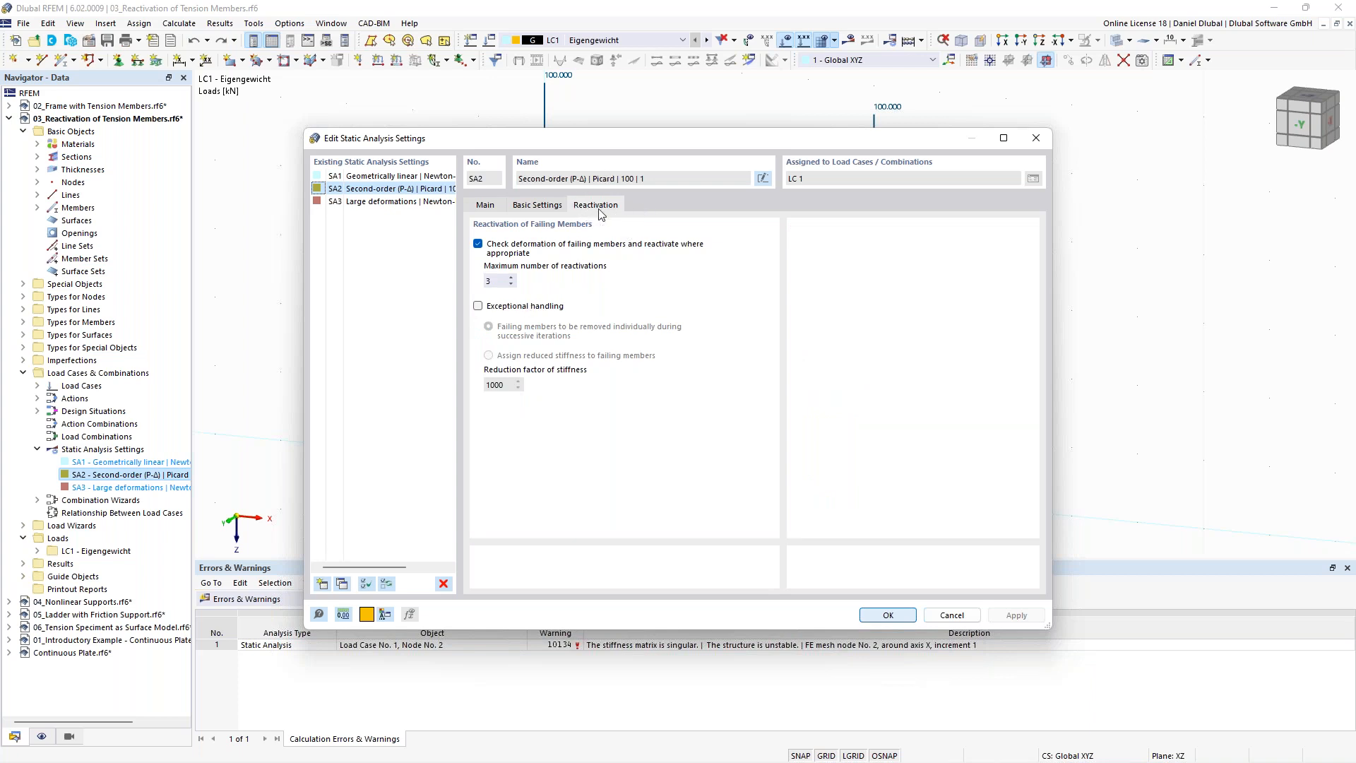
pyautogui.click(524, 310)
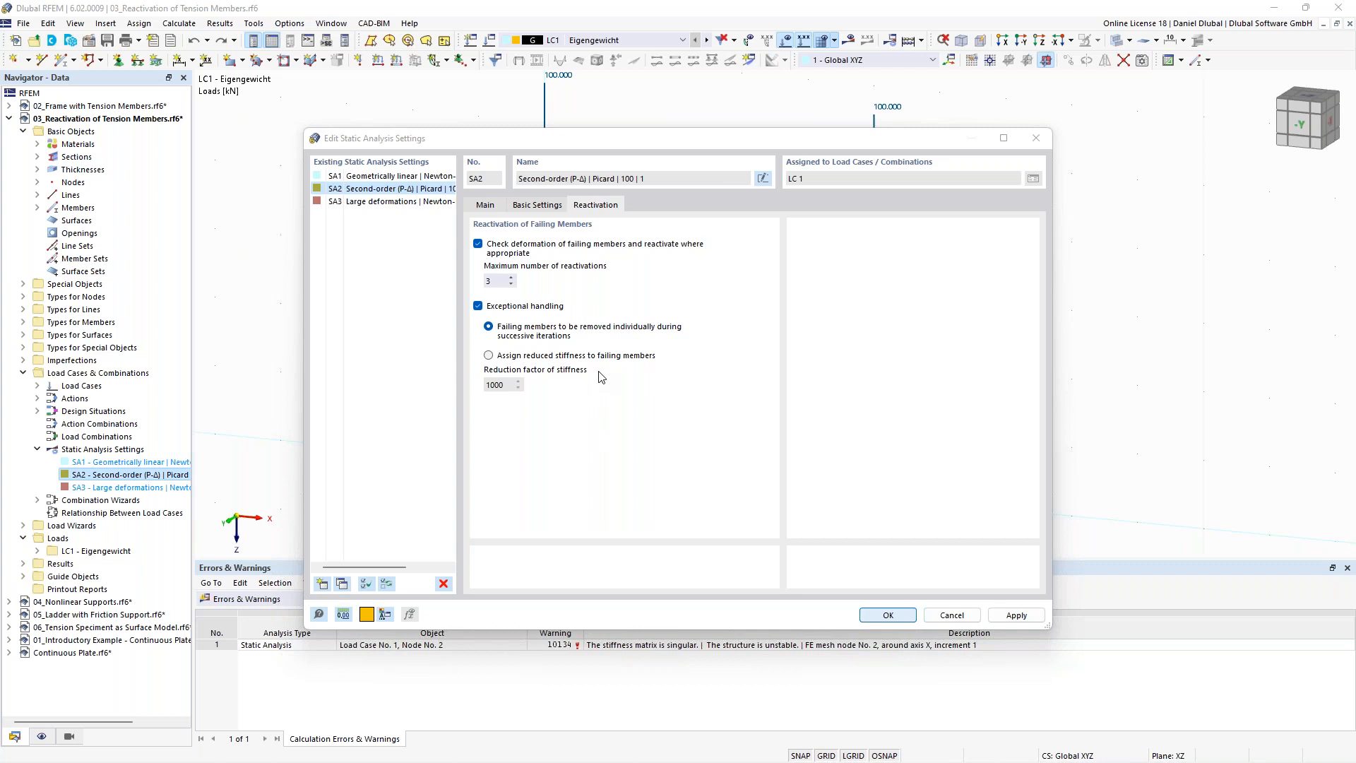
pyautogui.click(883, 615)
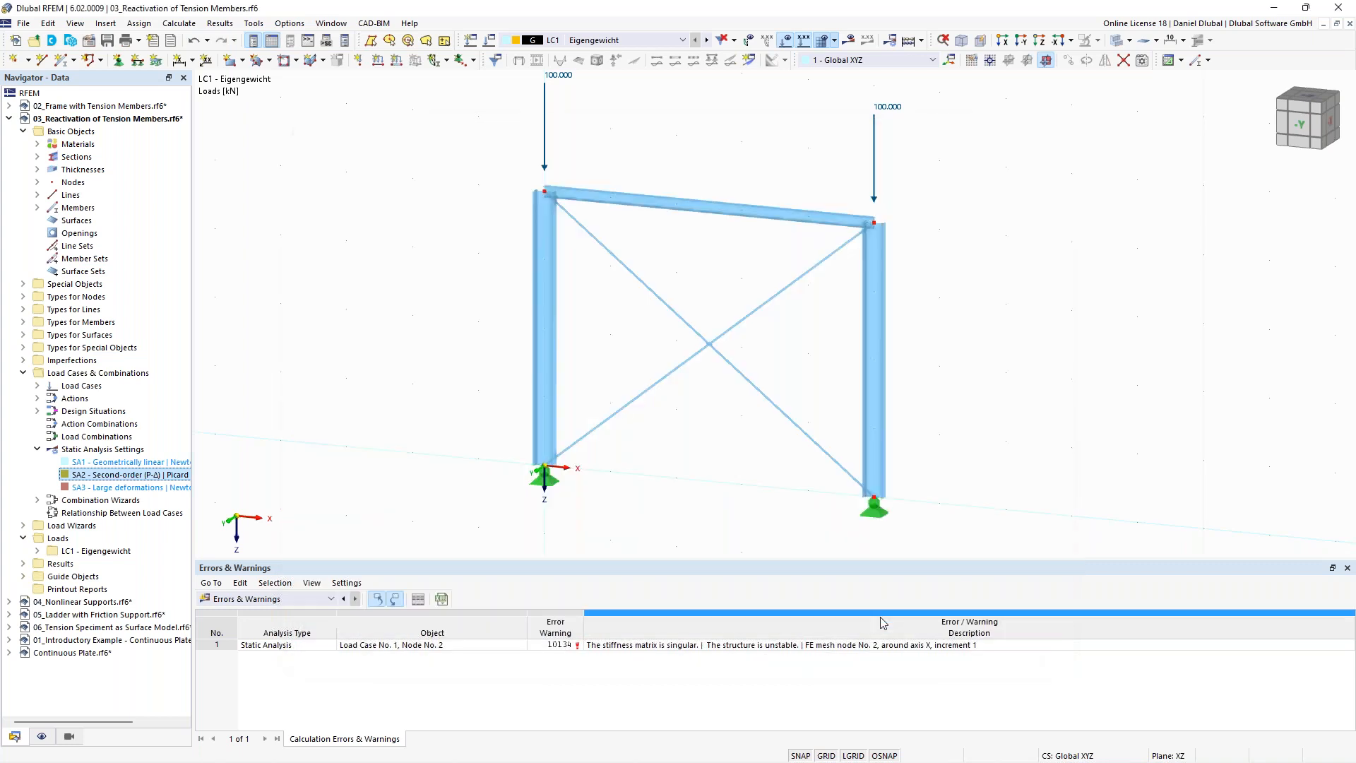
# Step: Calculate LC1 with the changed reactivation settings and display the frame's total displacements |u|
pyautogui.click(850, 40)
pyautogui.click(734, 448)
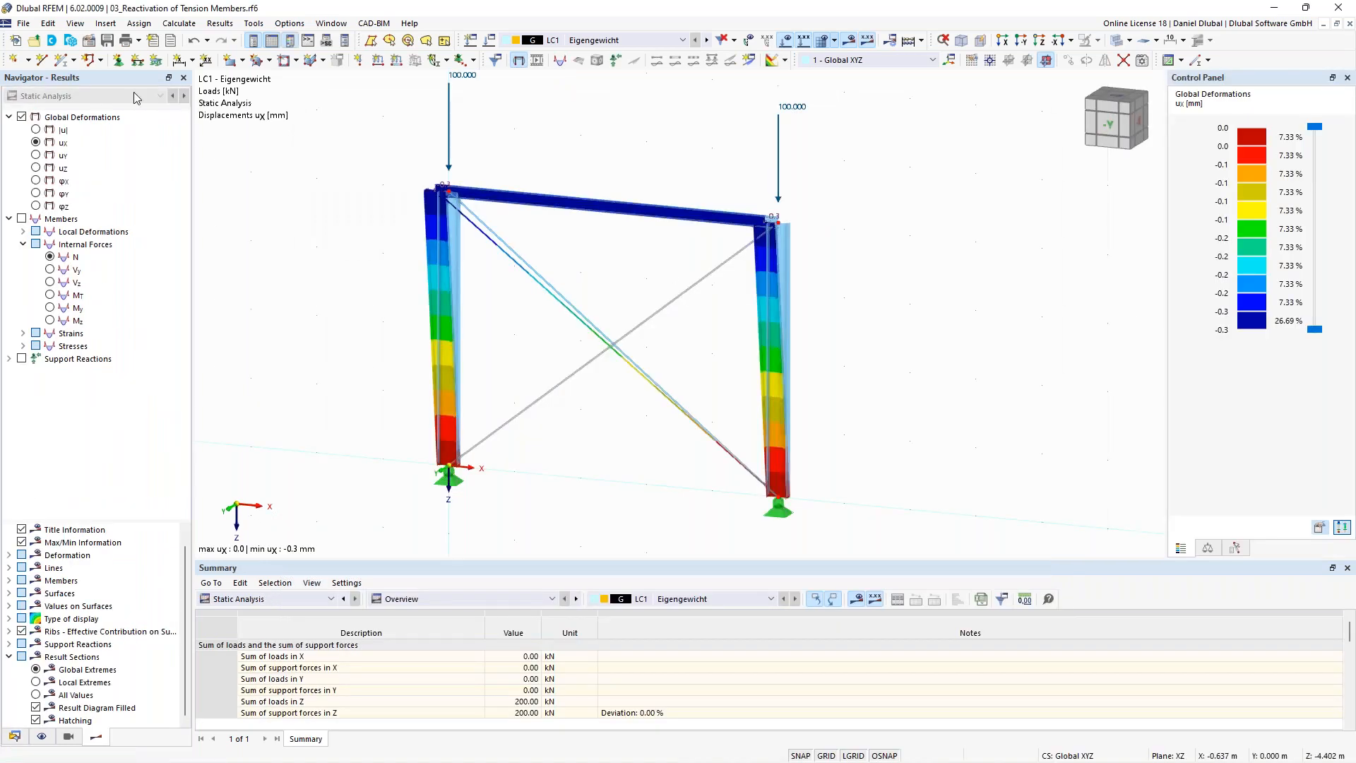
pyautogui.click(36, 130)
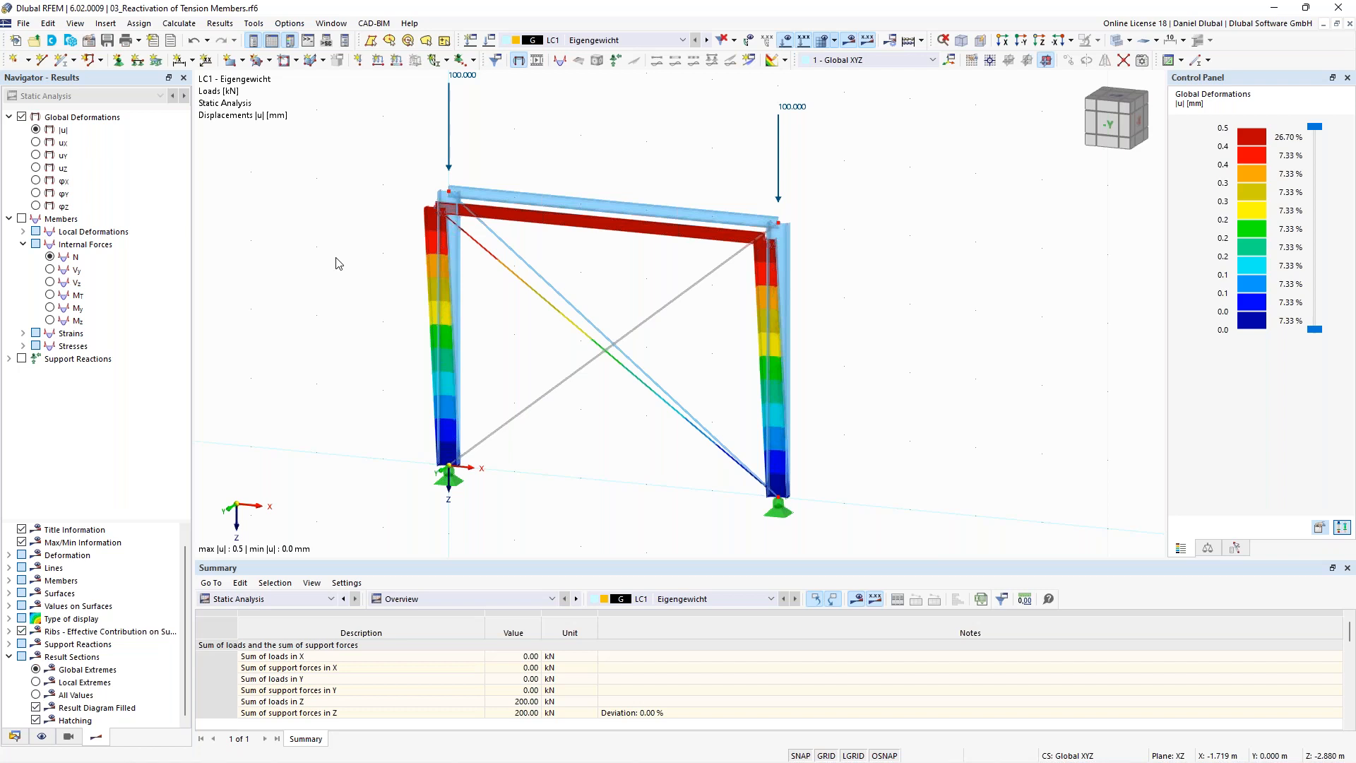
# Step: Switch to the model 04_Nonlinear Supports.rf6 and hide its results and loads to show both frames with their supports
pyautogui.click(331, 23)
pyautogui.click(389, 221)
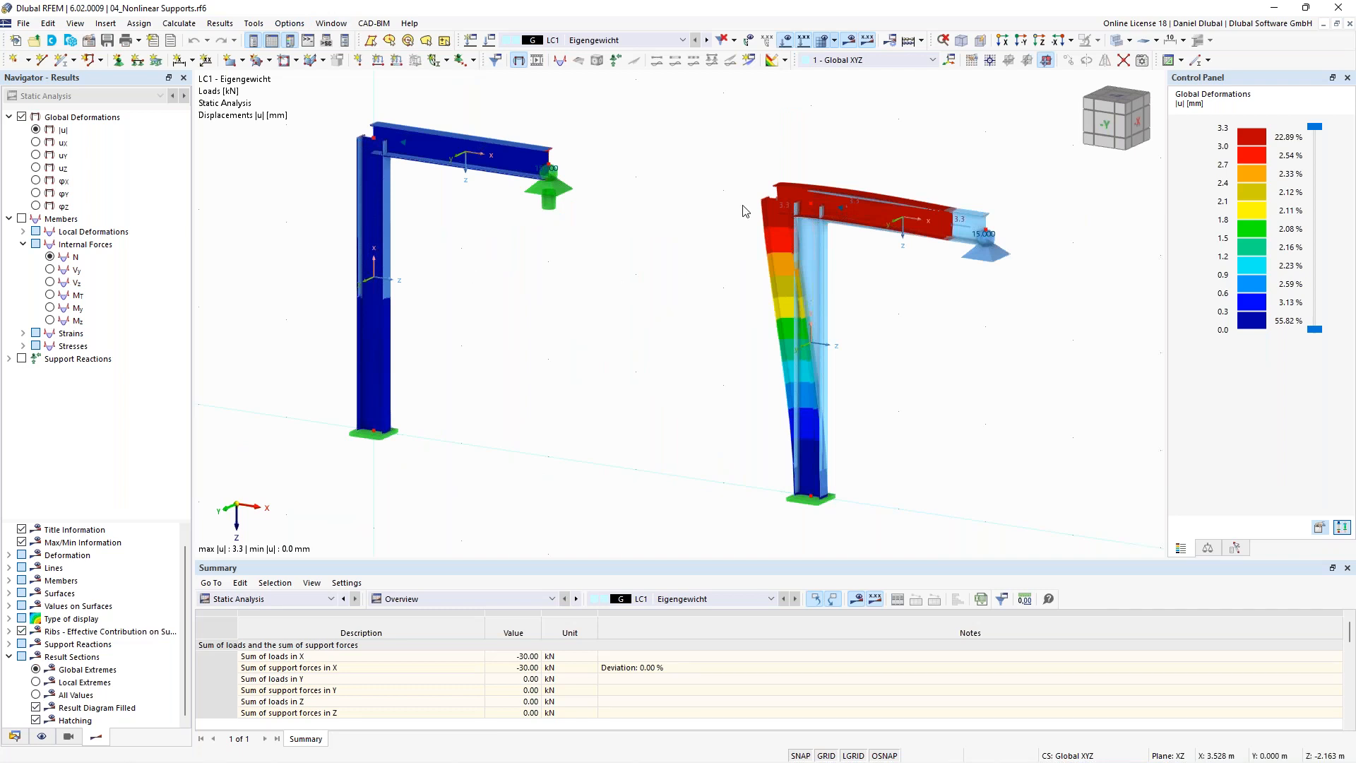
pyautogui.click(851, 43)
pyautogui.click(786, 43)
pyautogui.scroll(-2, 835, 168)
pyautogui.moveTo(743, 181); pyautogui.dragTo(634, 205, button='middle')
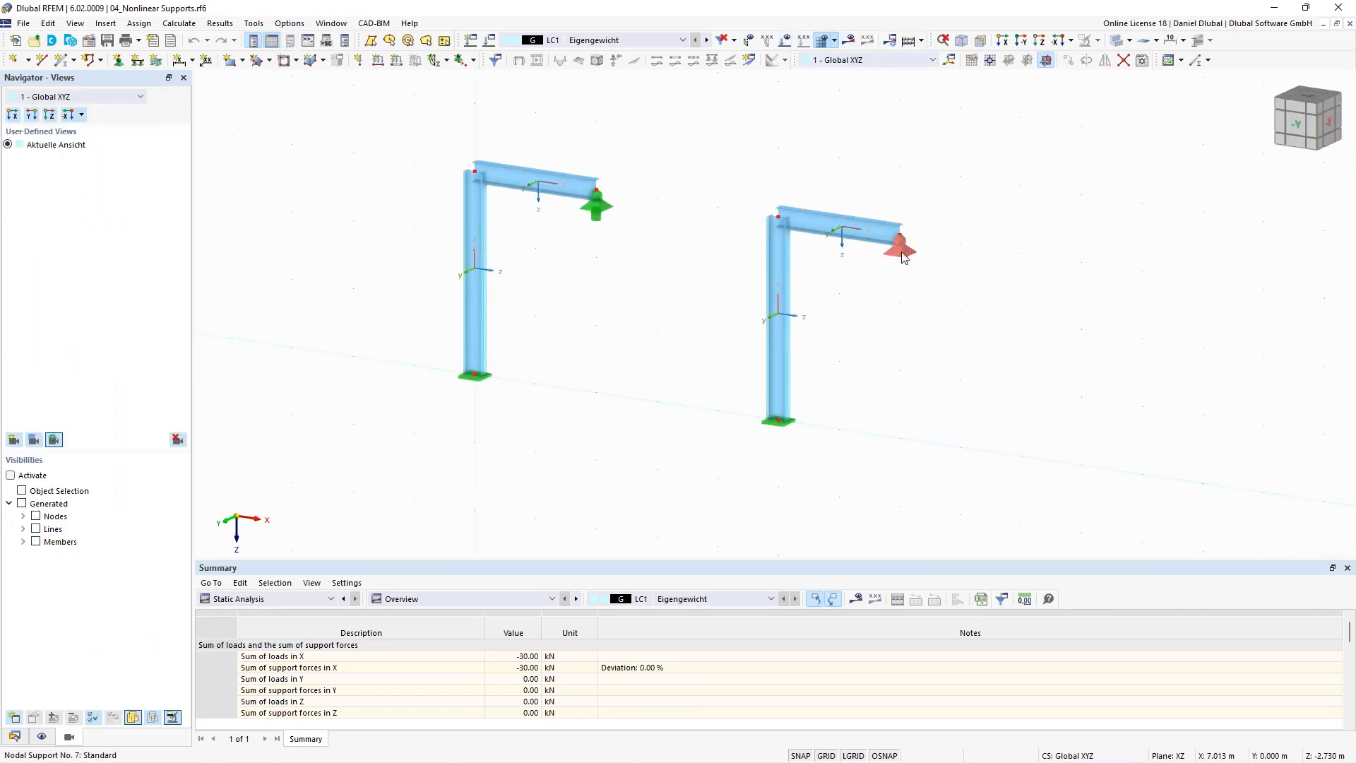
# Step: Open the definition of the nodal support at node 6 and review the nonlinearity options for uX
pyautogui.doubleClick(902, 257)
pyautogui.moveTo(484, 344); pyautogui.dragTo(538, 140)
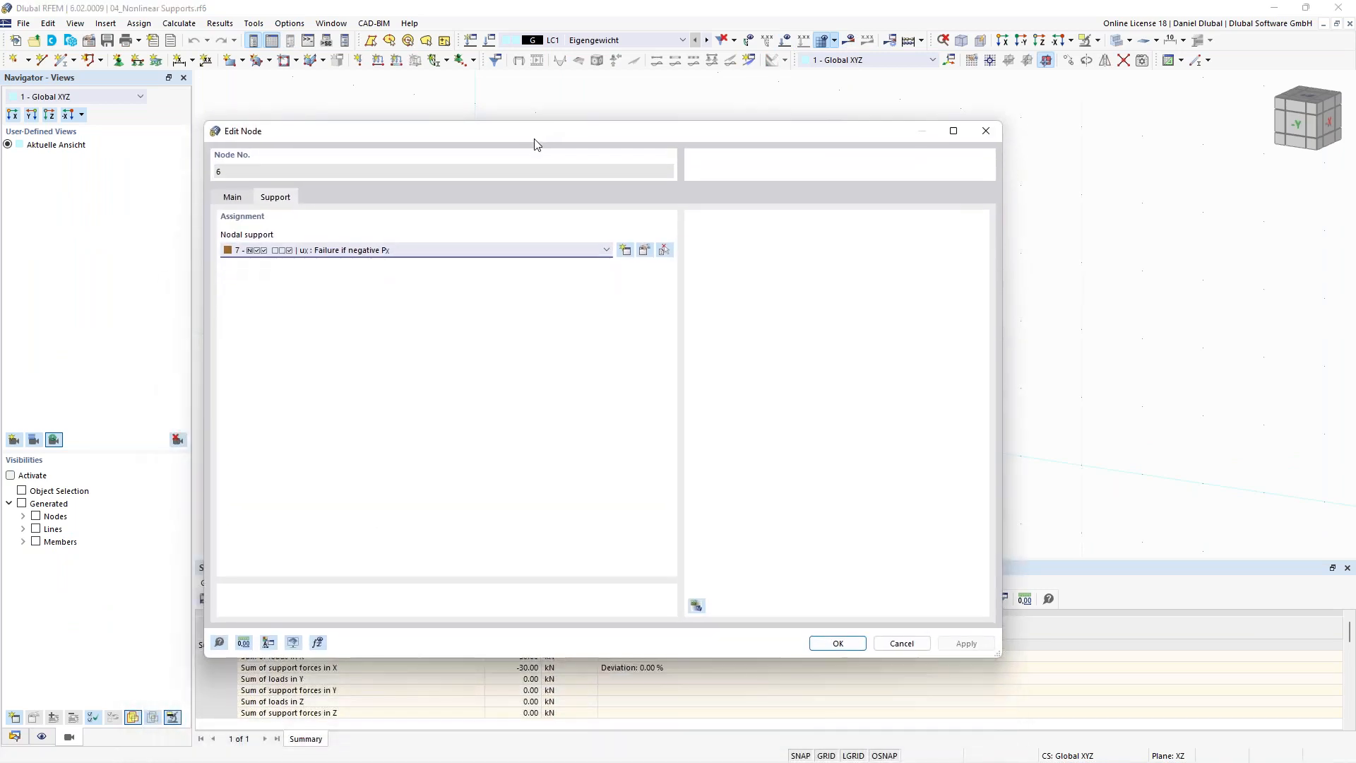
pyautogui.click(646, 251)
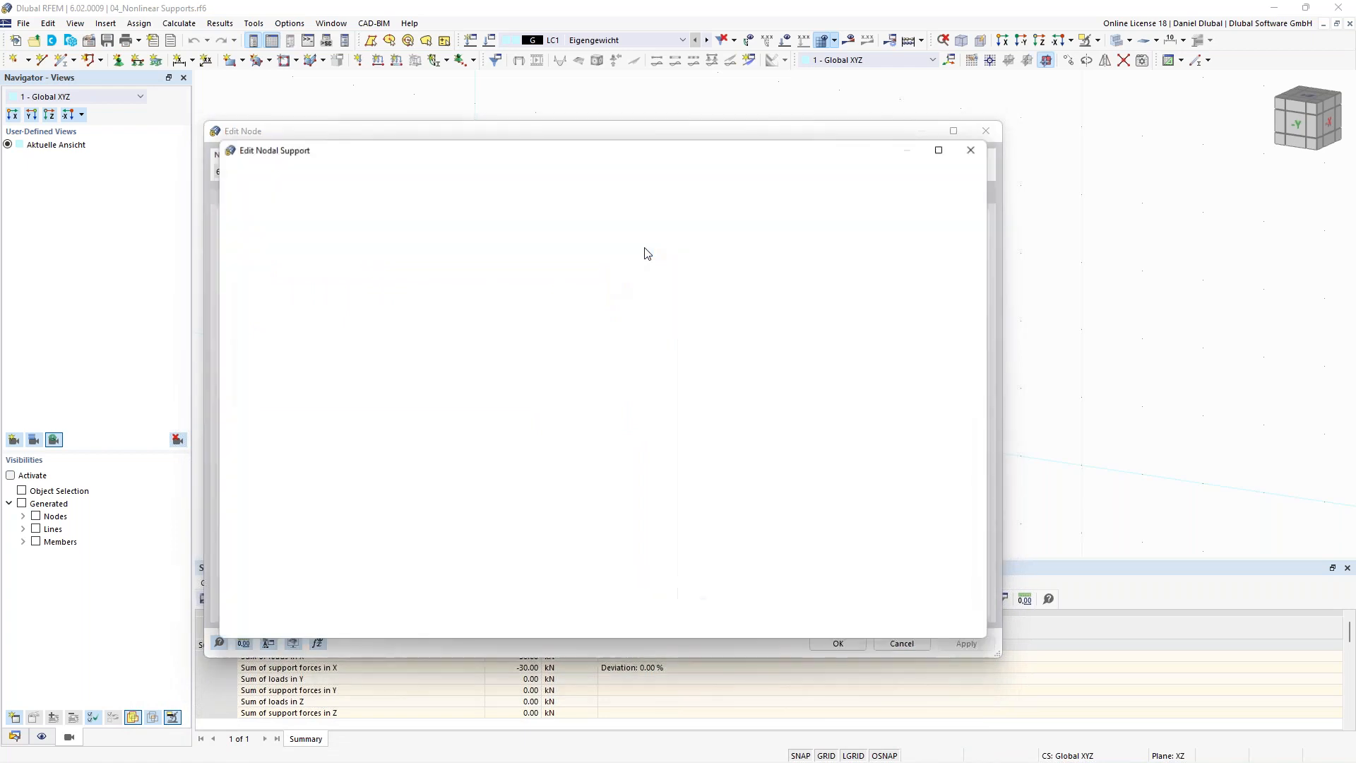
pyautogui.click(661, 310)
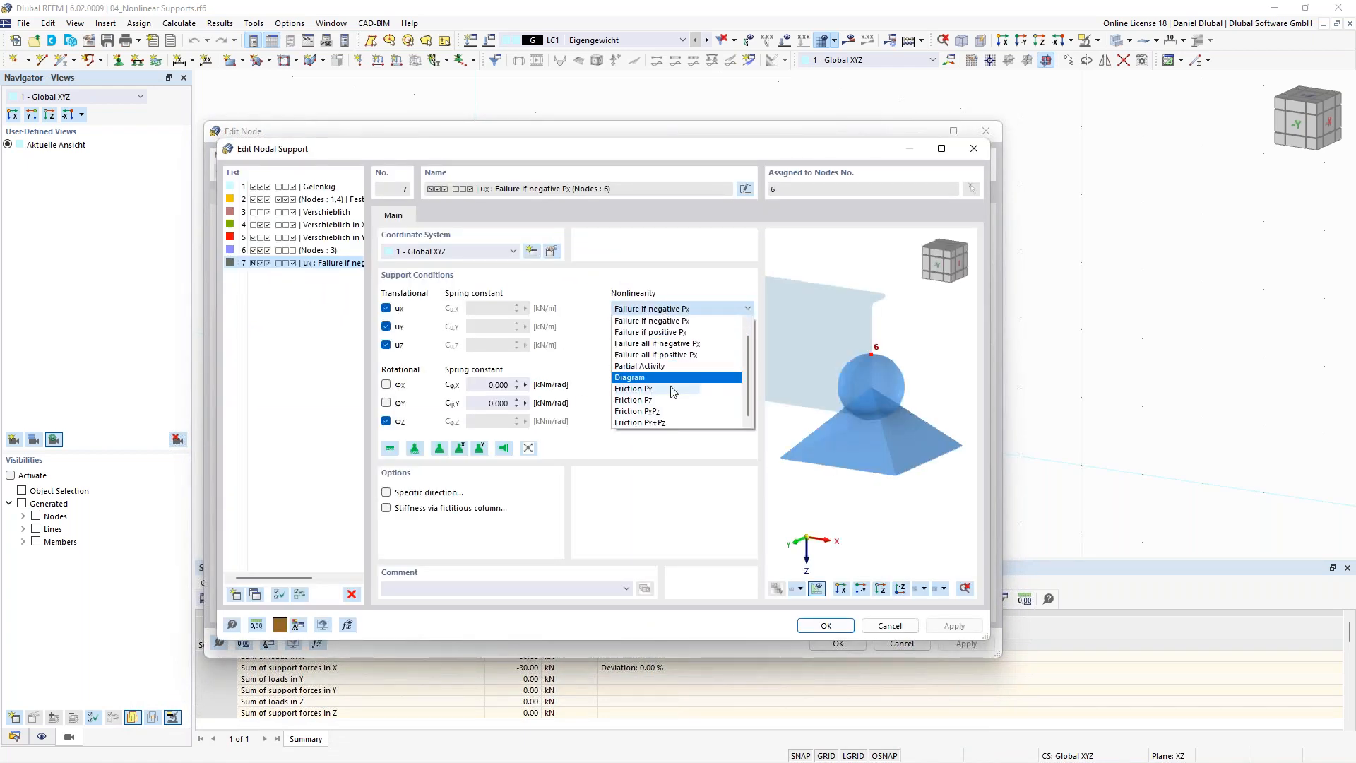
pyautogui.scroll(1, 668, 399)
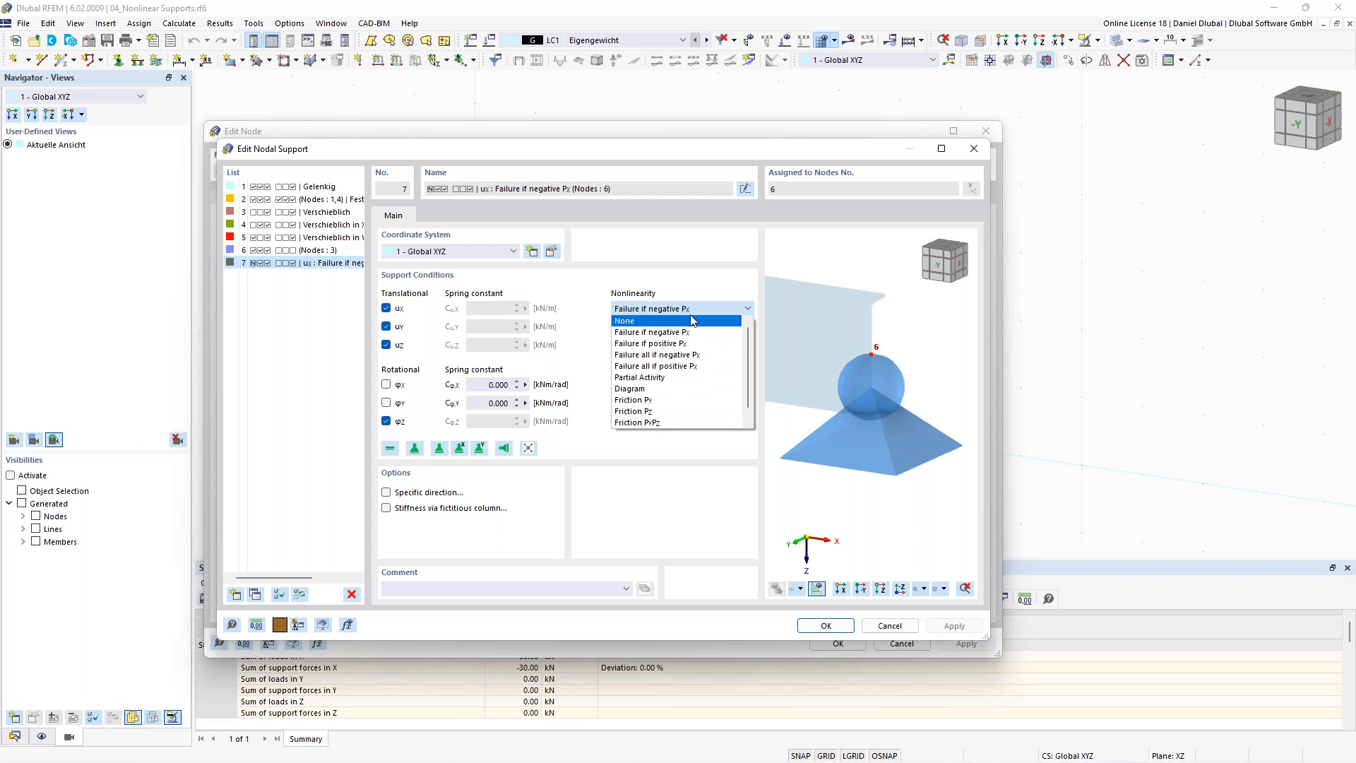
pyautogui.click(707, 282)
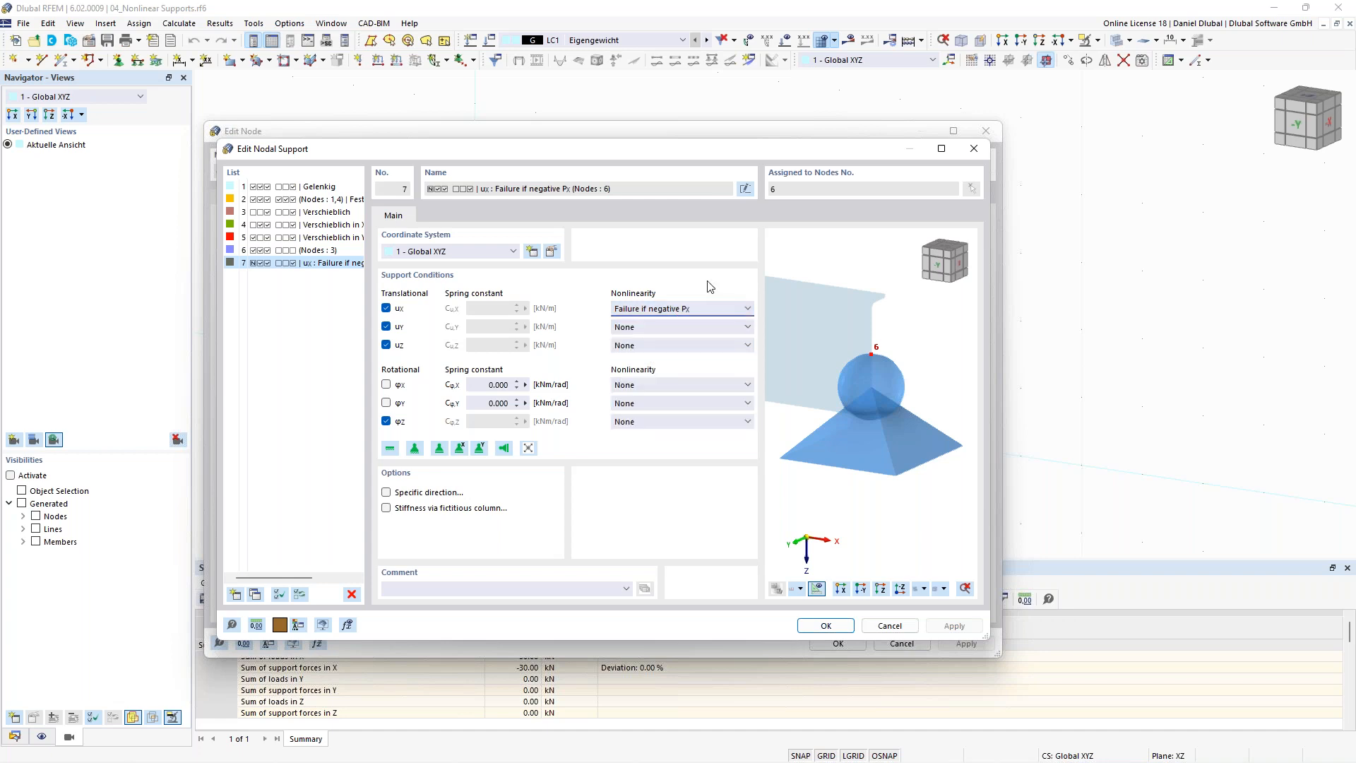
# Step: Examine the frame and its one-directional support in the support definition's preview, then close the definition
pyautogui.scroll(-2, 854, 385)
pyautogui.scroll(2, 853, 385)
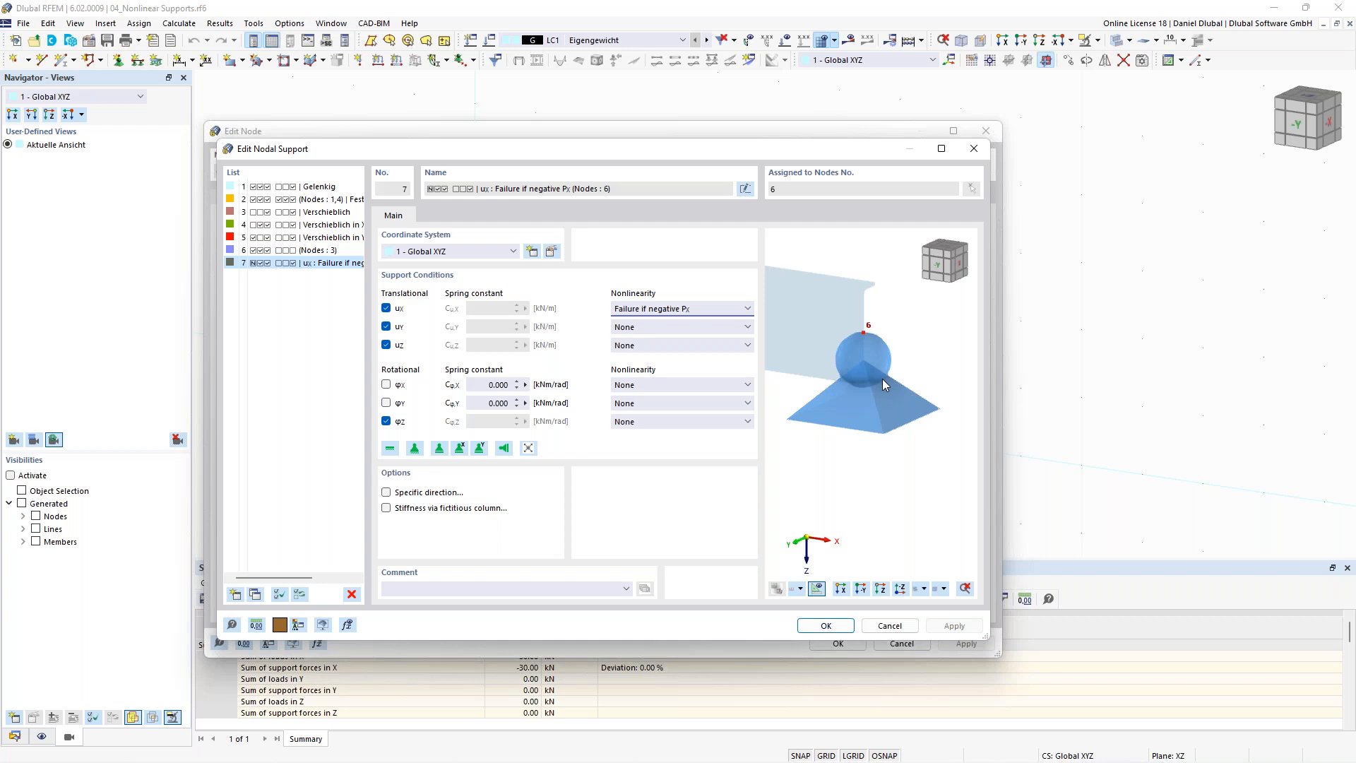
pyautogui.scroll(-4, 883, 379)
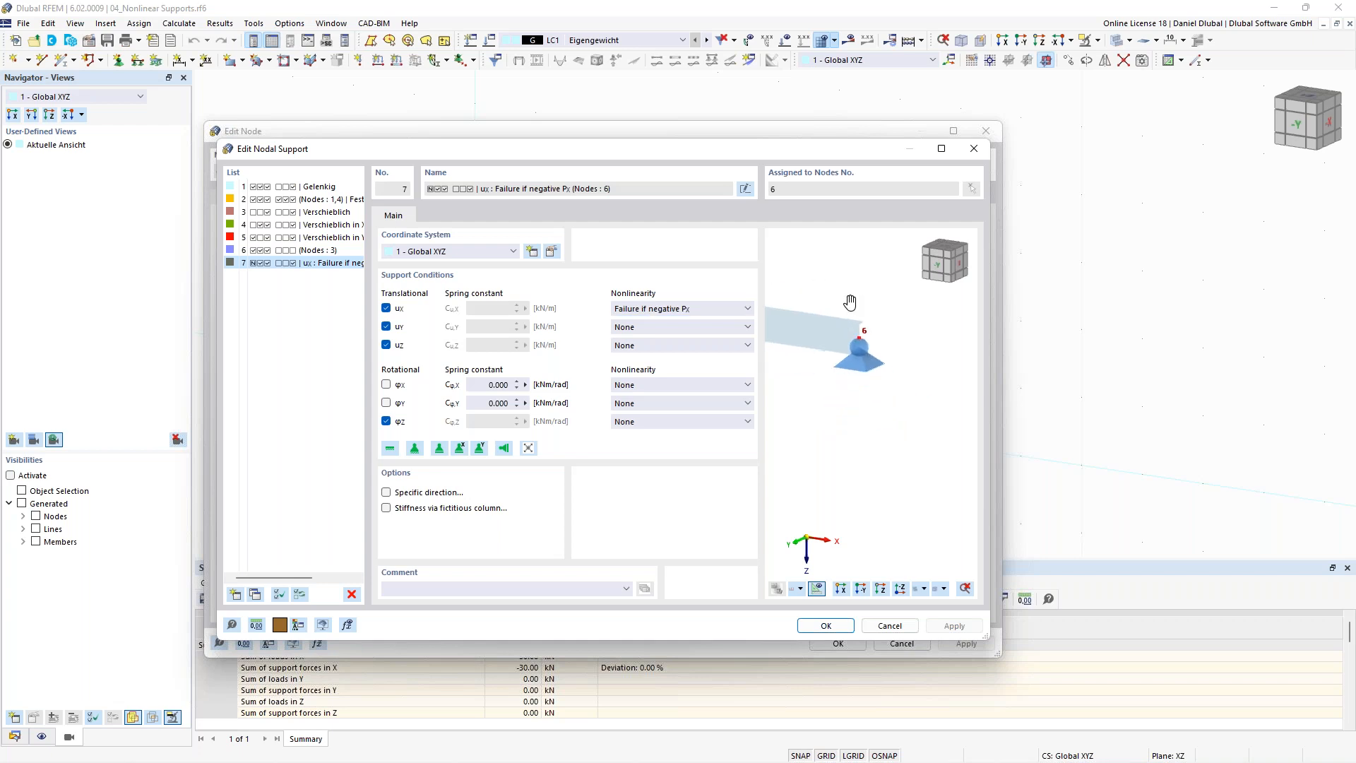
pyautogui.moveTo(850, 303); pyautogui.dragTo(916, 337, button='middle')
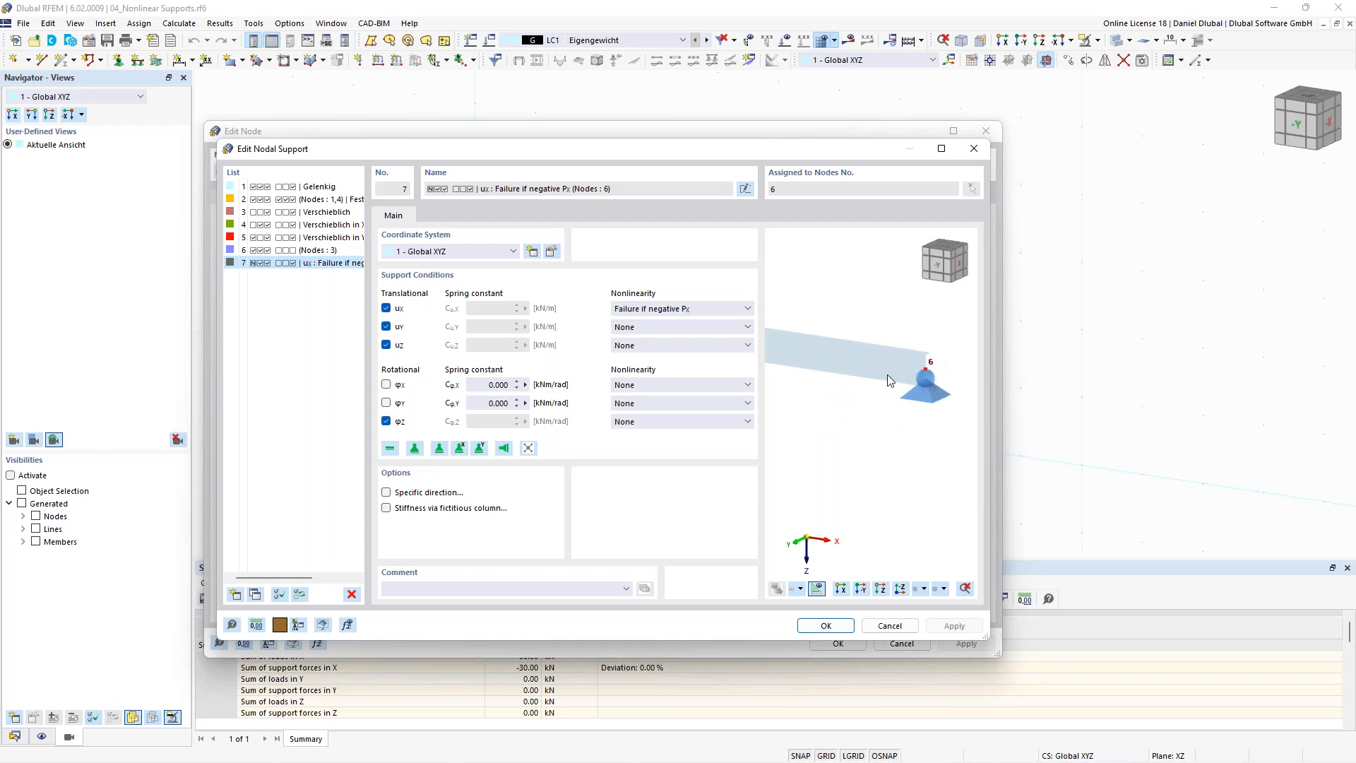
pyautogui.scroll(-2, 812, 314)
pyautogui.moveTo(829, 319); pyautogui.dragTo(780, 329, button='middle')
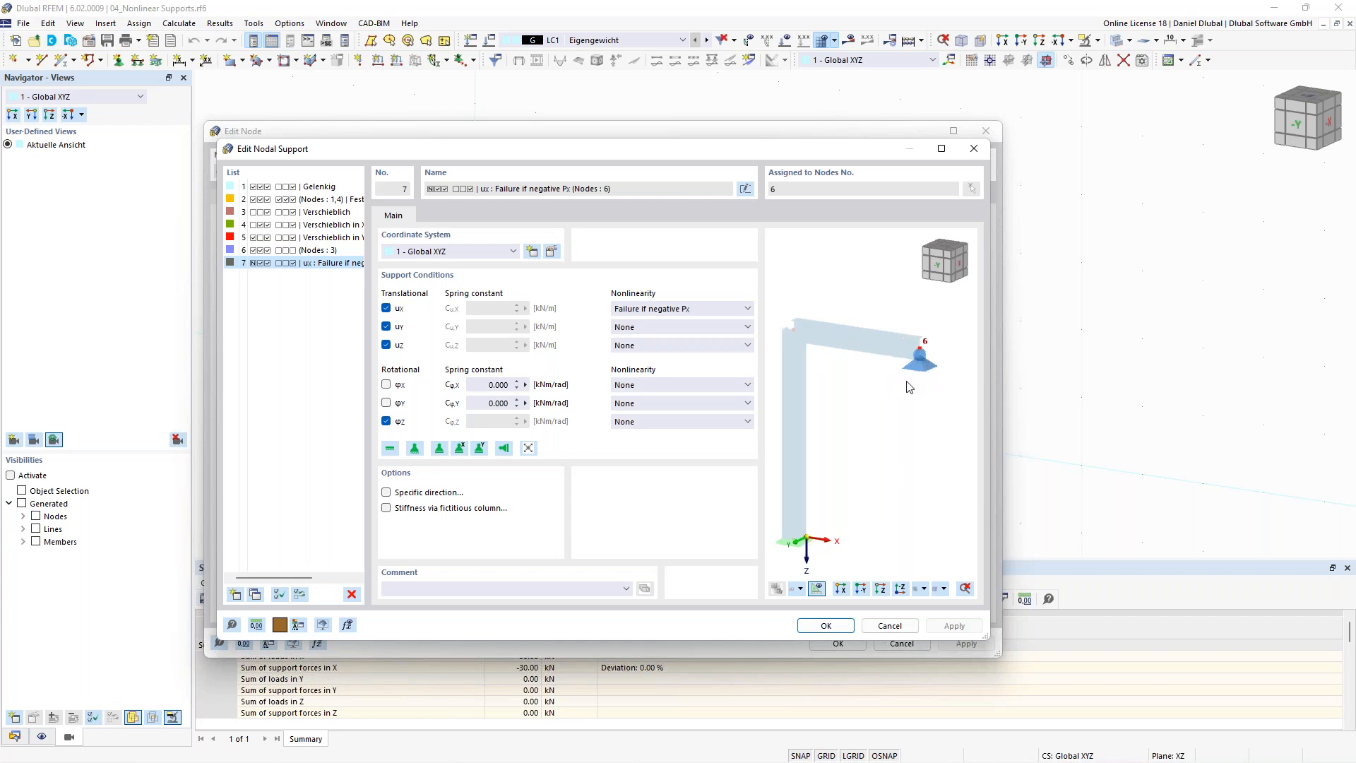
pyautogui.click(847, 629)
pyautogui.click(838, 643)
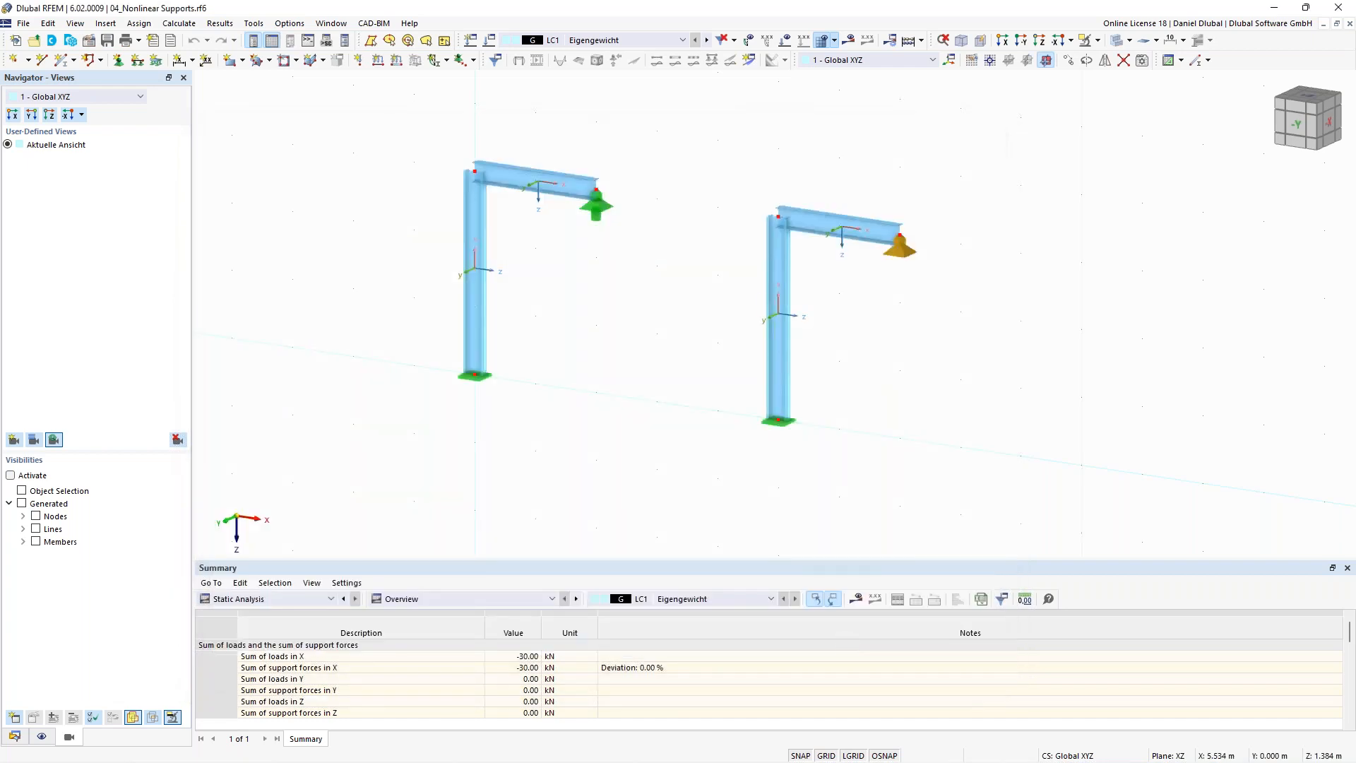
# Step: View the displacements |u| of both frames for LC1, then hide the results again
pyautogui.click(849, 40)
pyautogui.scroll(1, 565, 225)
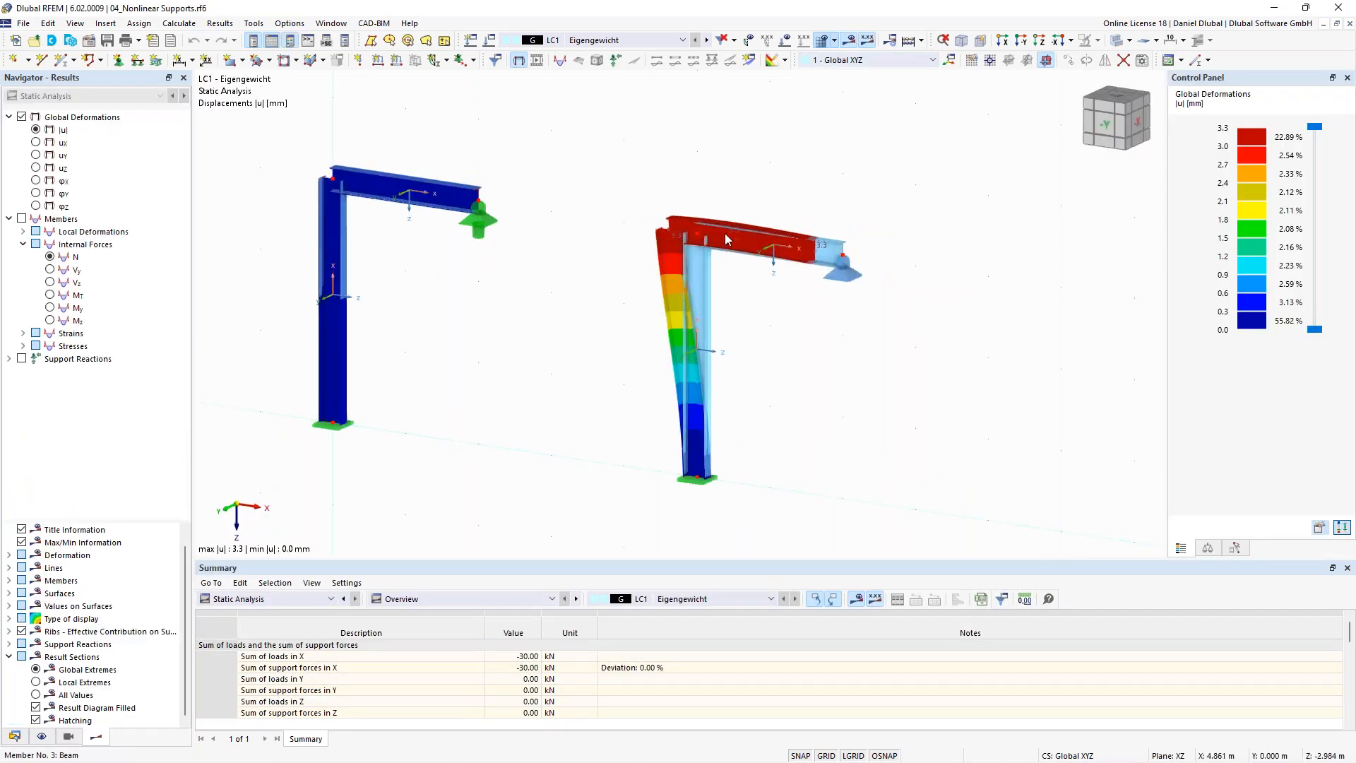
pyautogui.click(825, 40)
# Step: Show the LC1 loads on both frames and shorten the displayed nodal load arrows
pyautogui.click(786, 40)
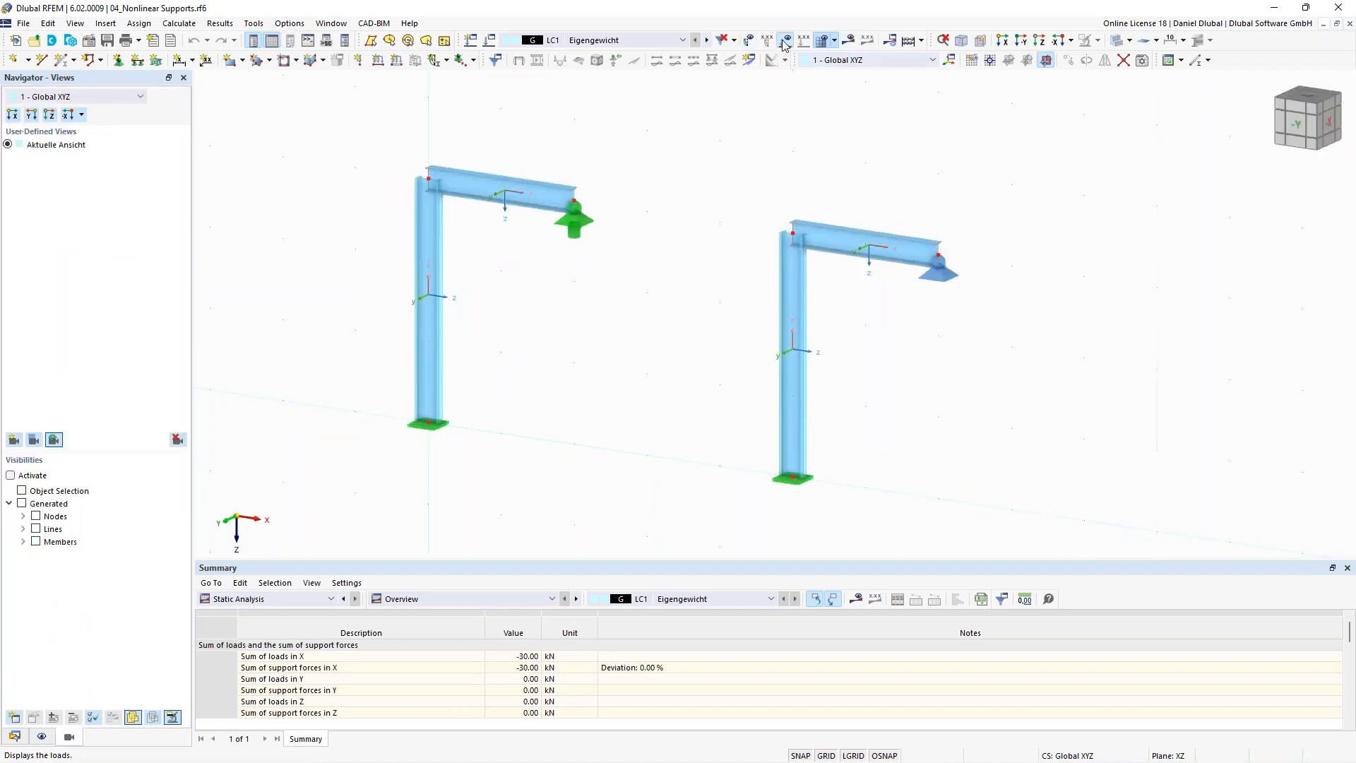
pyautogui.rightClick(943, 267)
pyautogui.moveTo(1096, 369); pyautogui.dragTo(1150, 373)
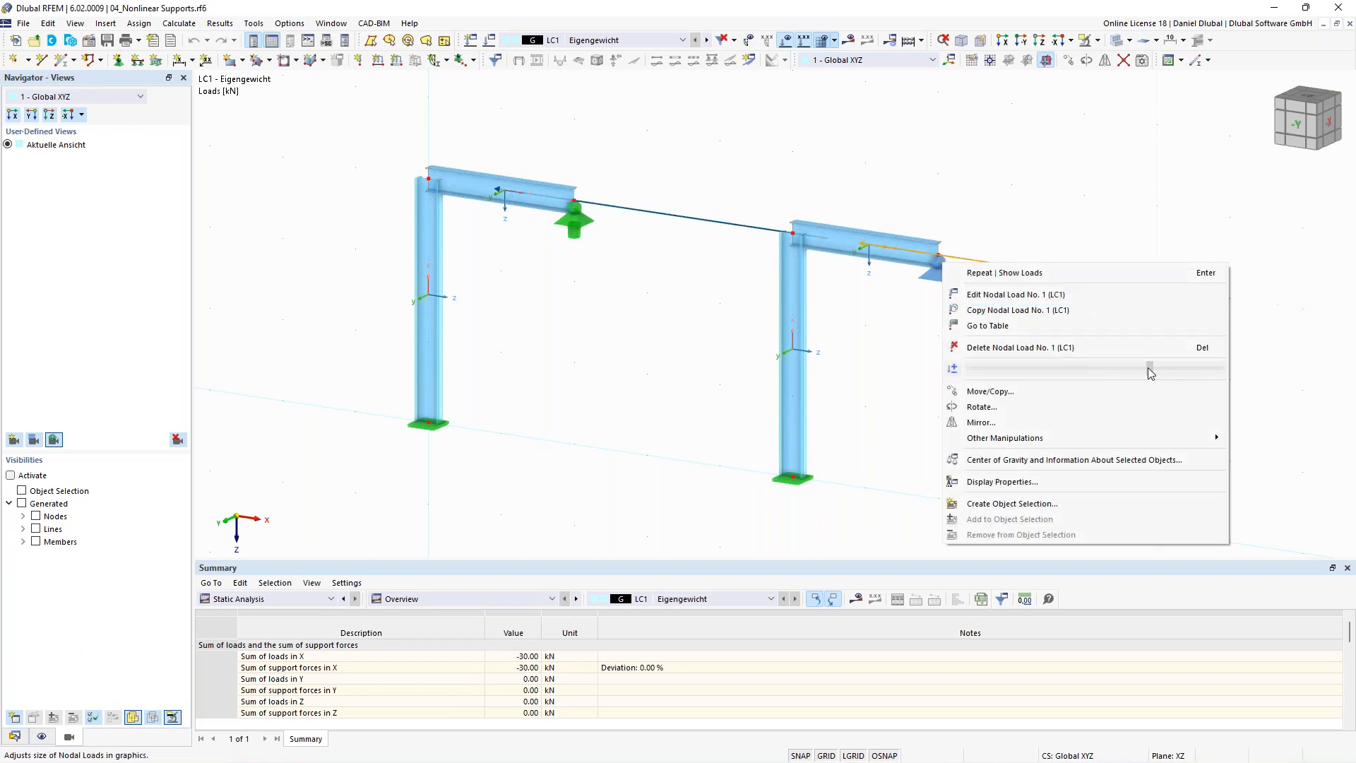
pyautogui.click(907, 389)
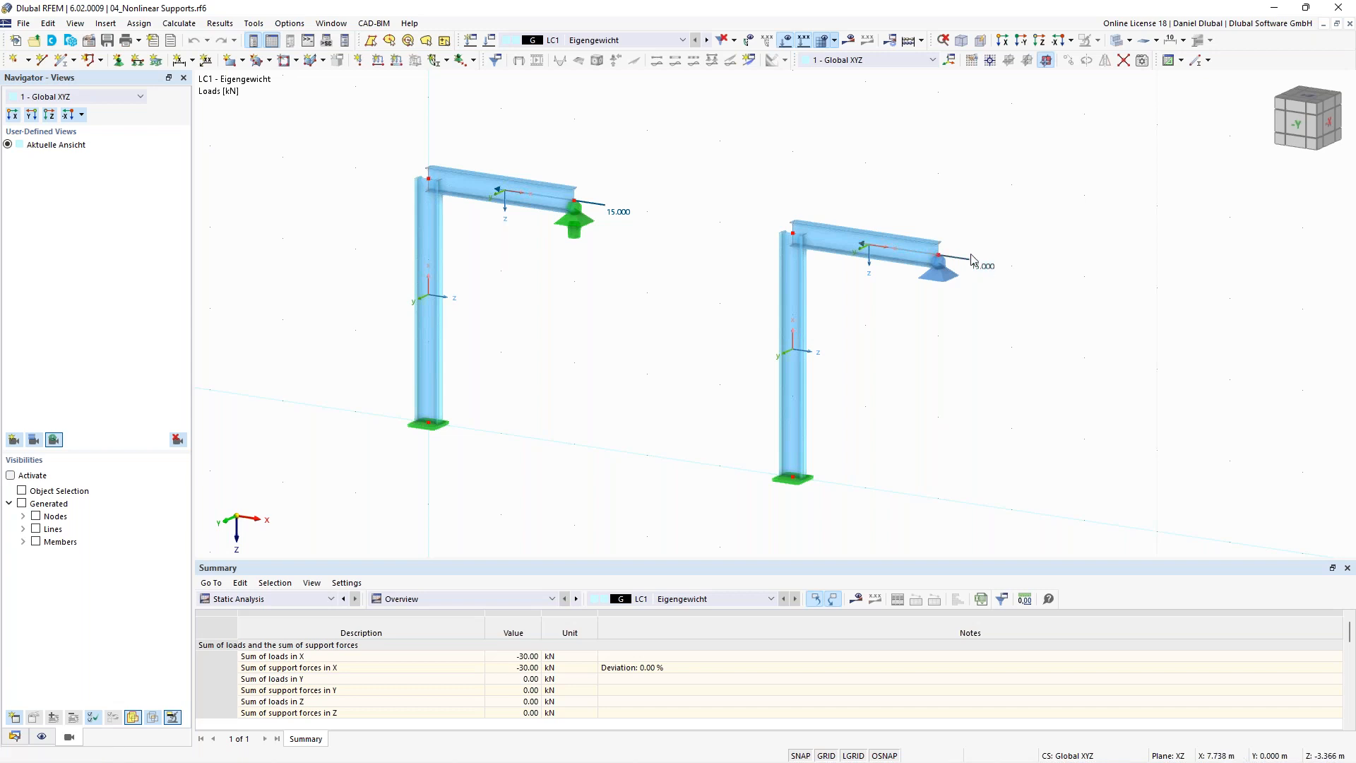
# Step: Display the displacements |u| of both frames together with their LC1 nodal loads
pyautogui.moveTo(841, 176); pyautogui.dragTo(726, 206, button='middle')
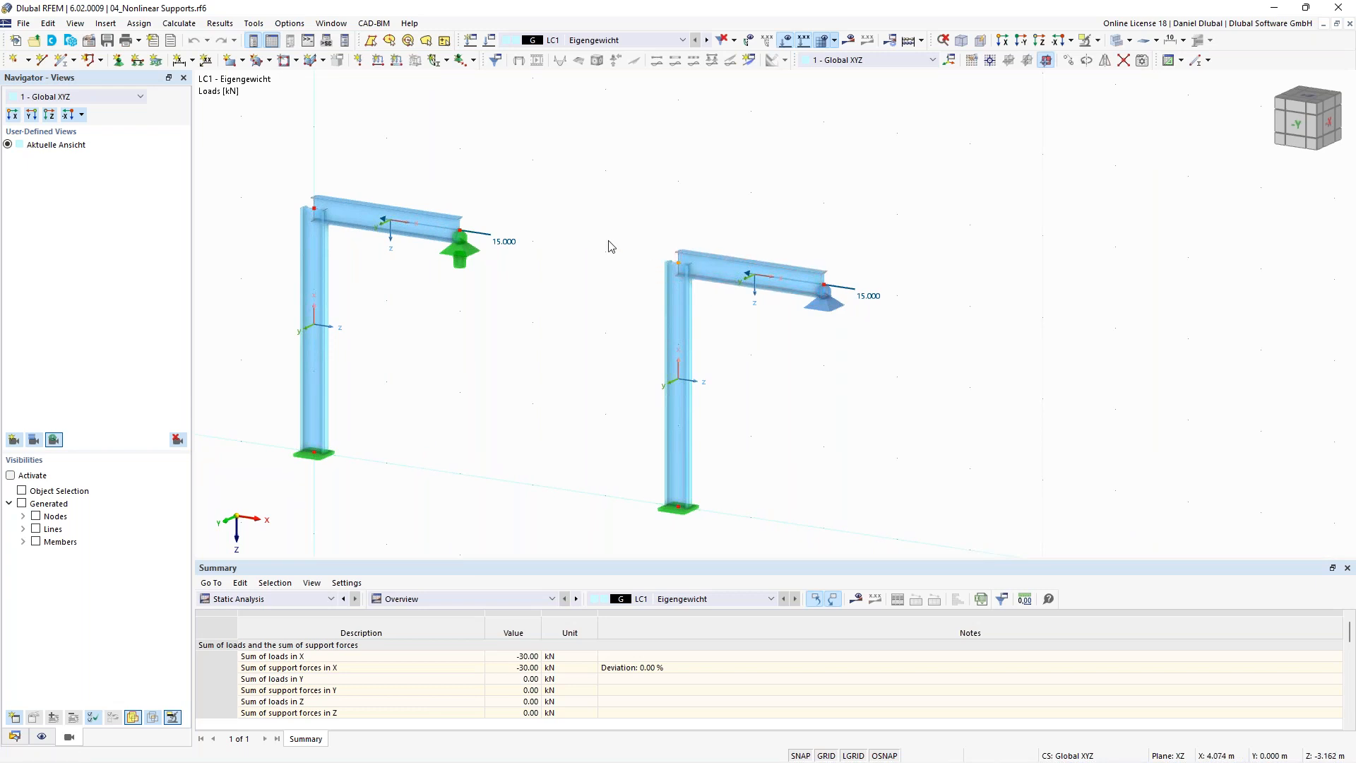
pyautogui.click(835, 306)
pyautogui.click(849, 40)
pyautogui.moveTo(540, 362); pyautogui.dragTo(654, 324, button='middle')
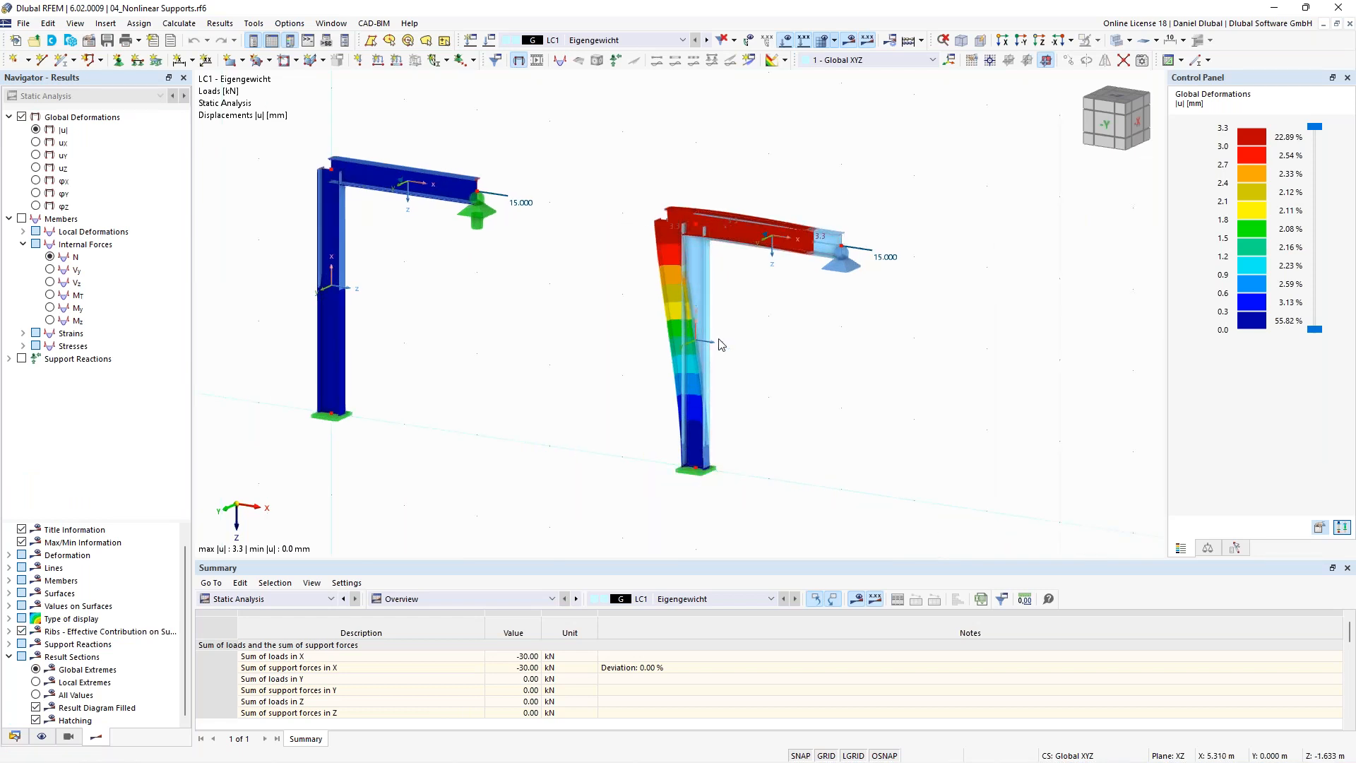
pyautogui.scroll(1, 696, 227)
pyautogui.moveTo(571, 242); pyautogui.dragTo(588, 208, button='middle')
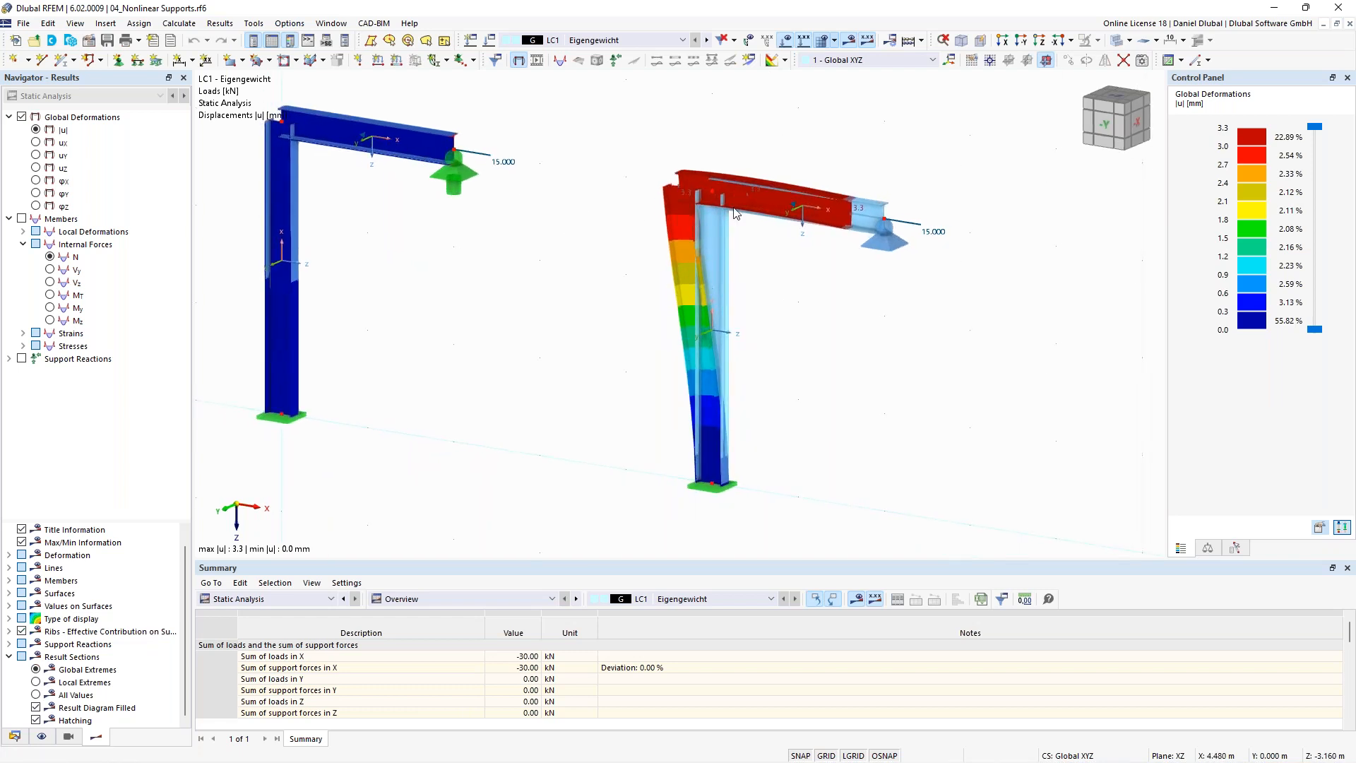
# Step: Set the general display factor for deformations to 128
pyautogui.click(1208, 548)
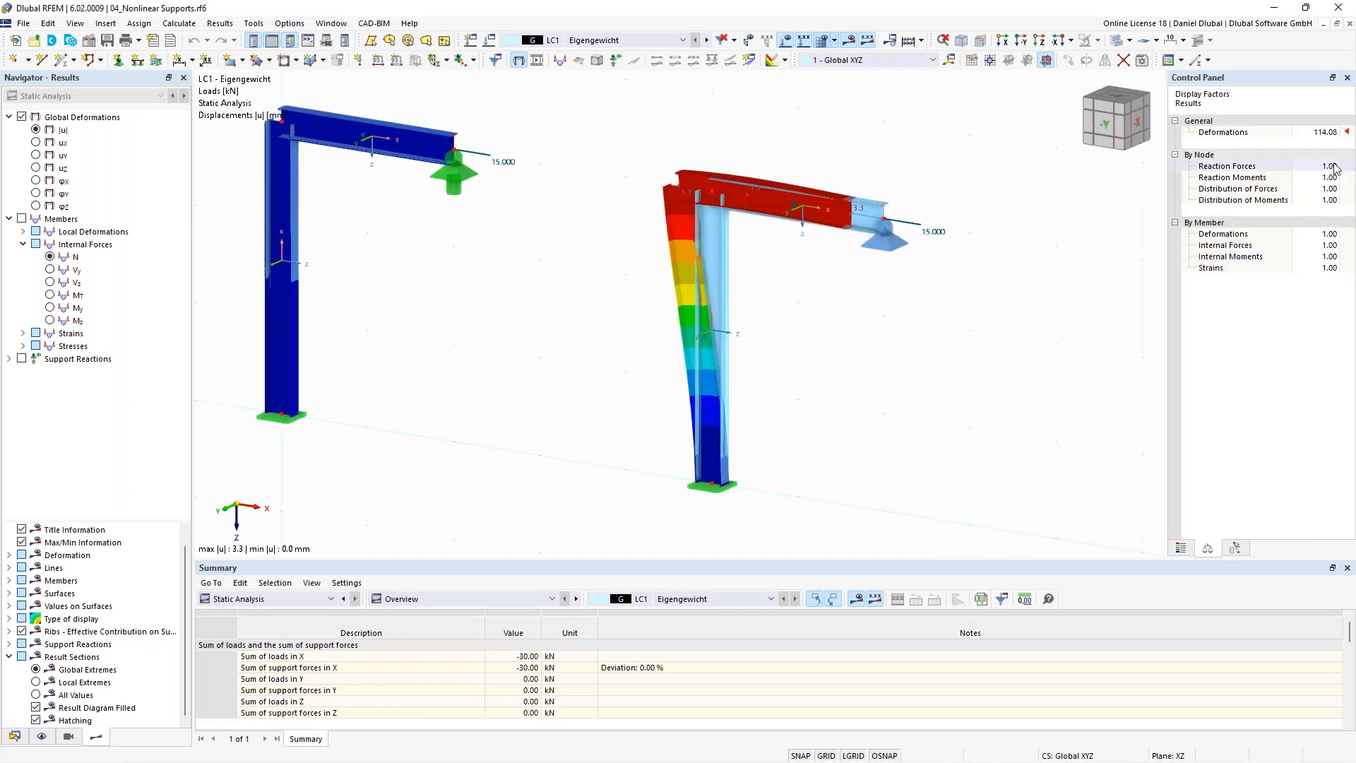
pyautogui.click(1331, 133)
pyautogui.click(1335, 131)
pyautogui.click(1334, 131)
pyautogui.click(1334, 130)
pyautogui.click(1334, 135)
pyautogui.click(1335, 135)
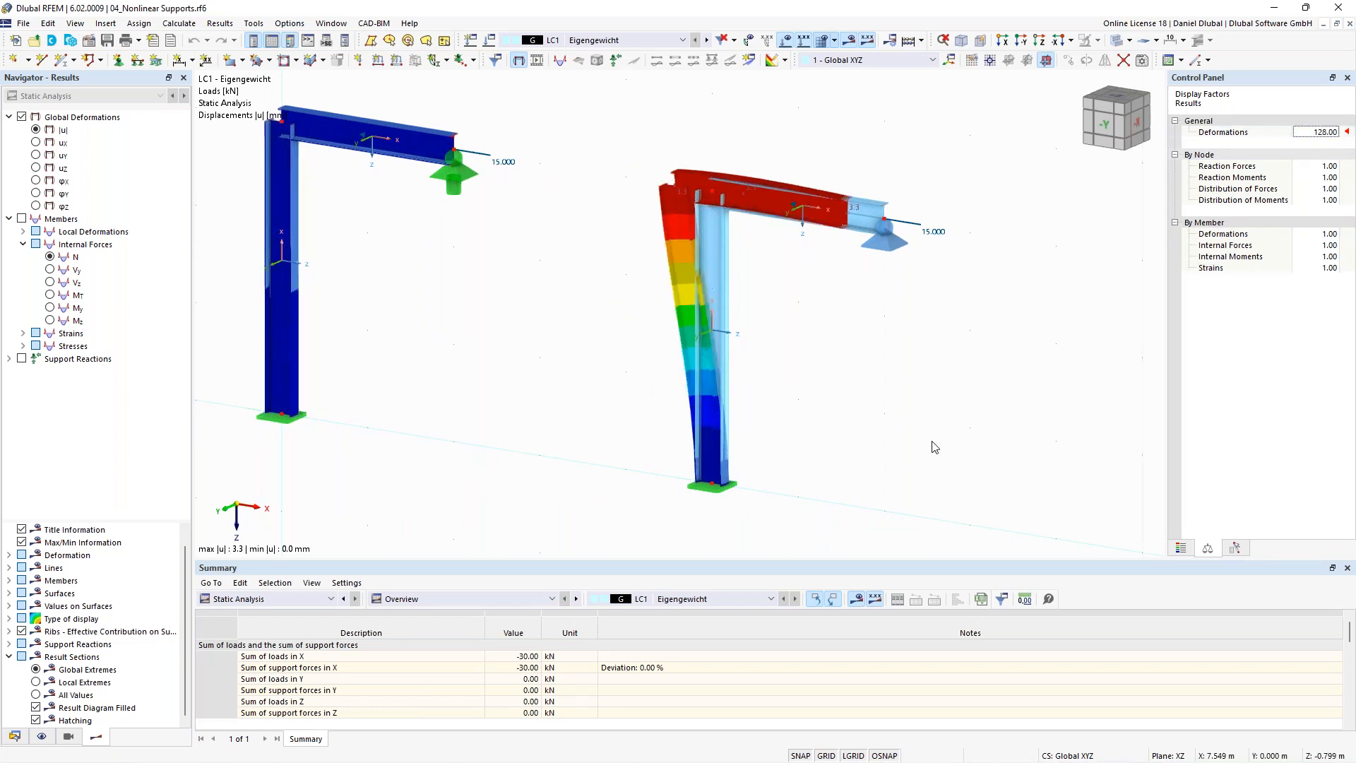
# Step: Switch to the model 05_Ladder with Friction Support.rf6 and bring the ladder's lower part with its LC1 load into view
pyautogui.click(335, 24)
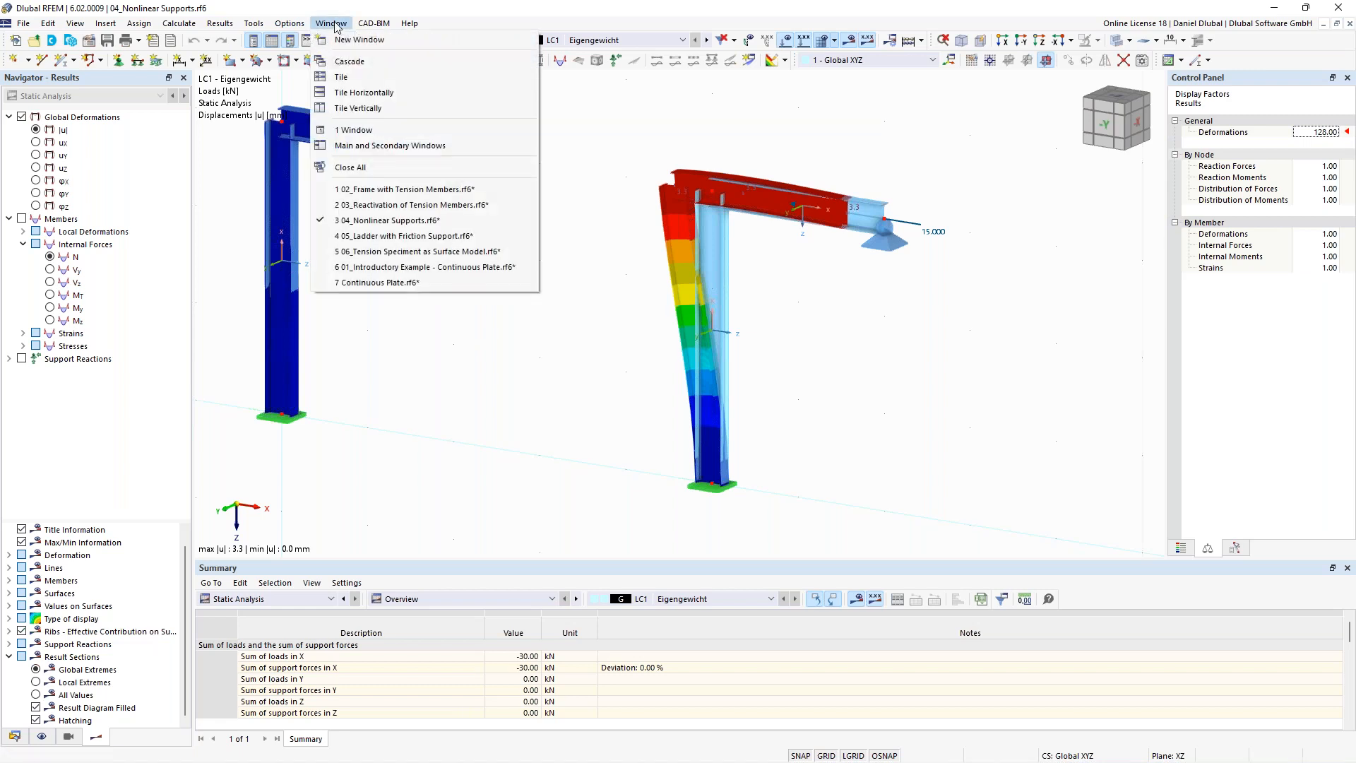
pyautogui.click(438, 243)
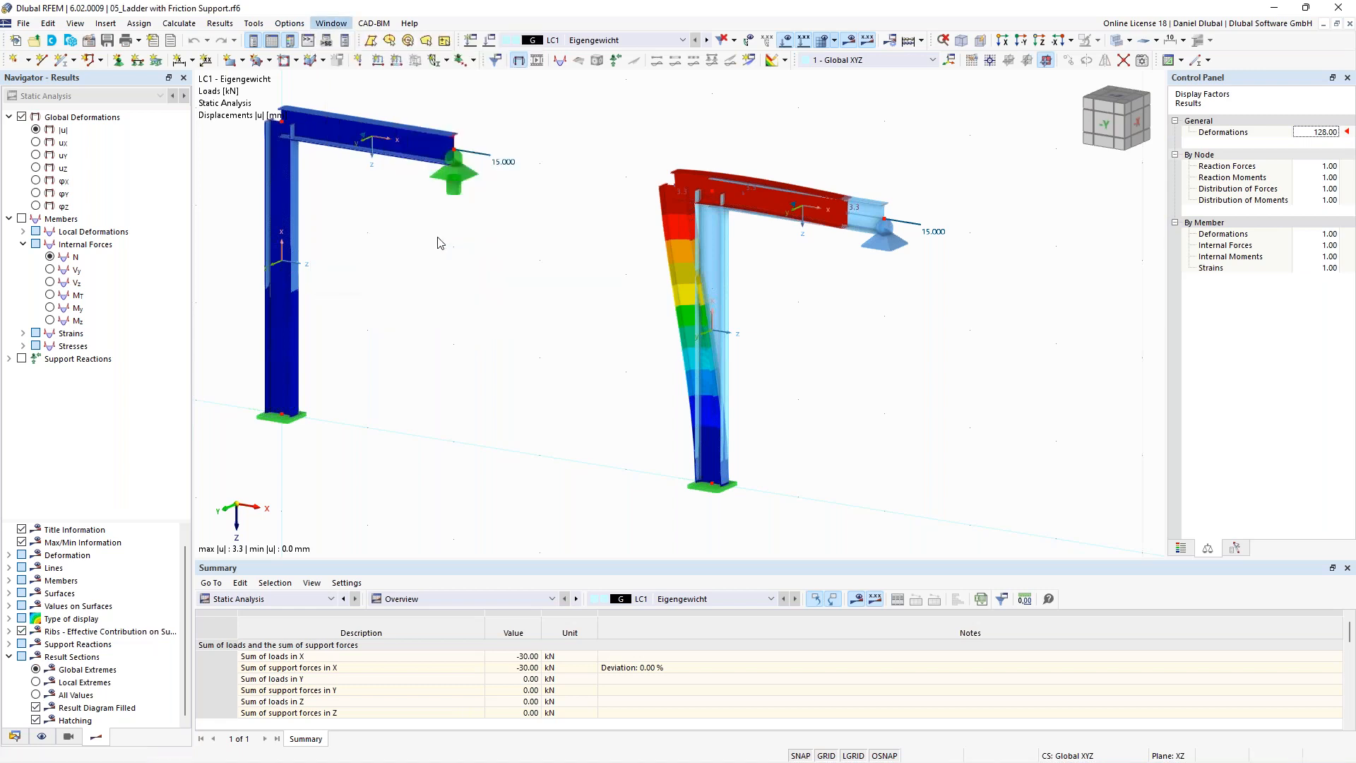
pyautogui.moveTo(503, 350); pyautogui.dragTo(451, 312, button='middle')
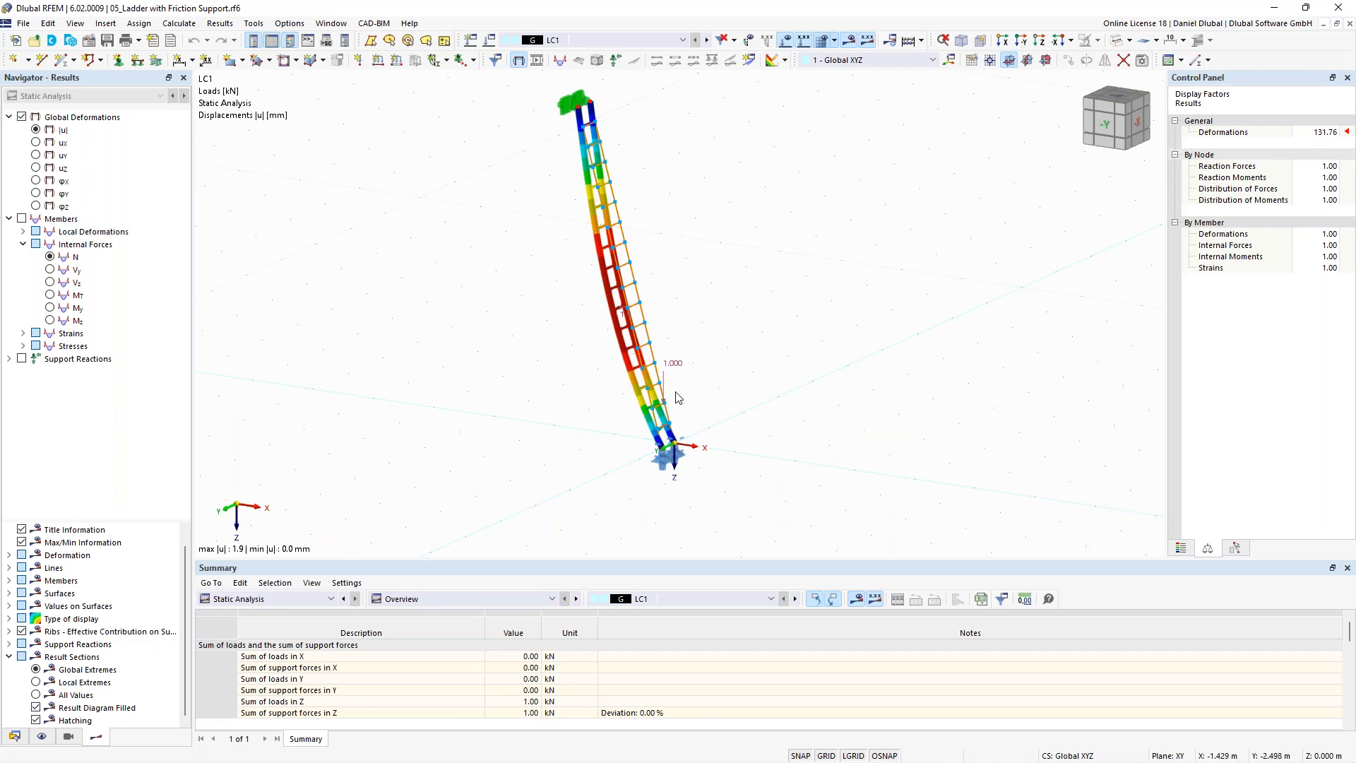
pyautogui.scroll(1, 681, 396)
pyautogui.moveTo(673, 363)
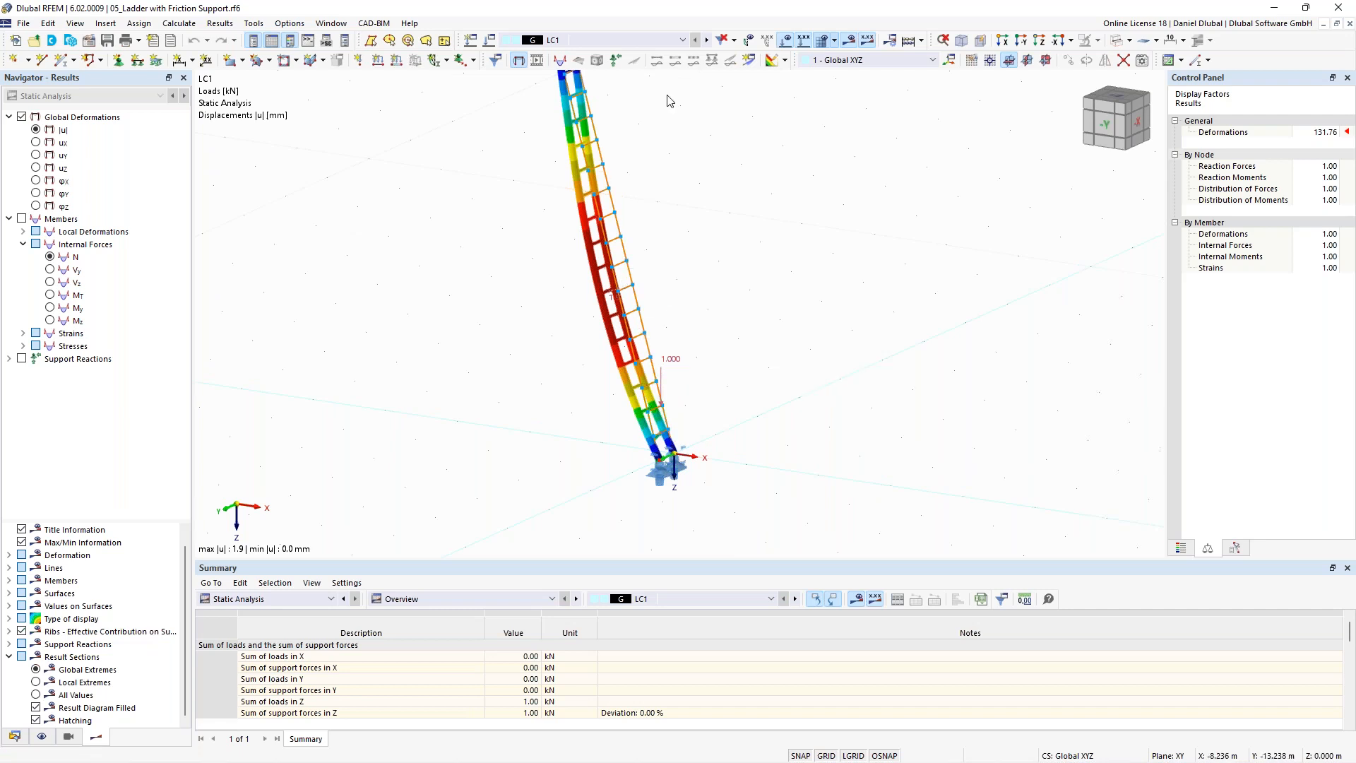
# Step: Step through the load cases from LC1 to LC12 to compare the ladder's displacements |u| as the load moves upward
pyautogui.rightClick(671, 42)
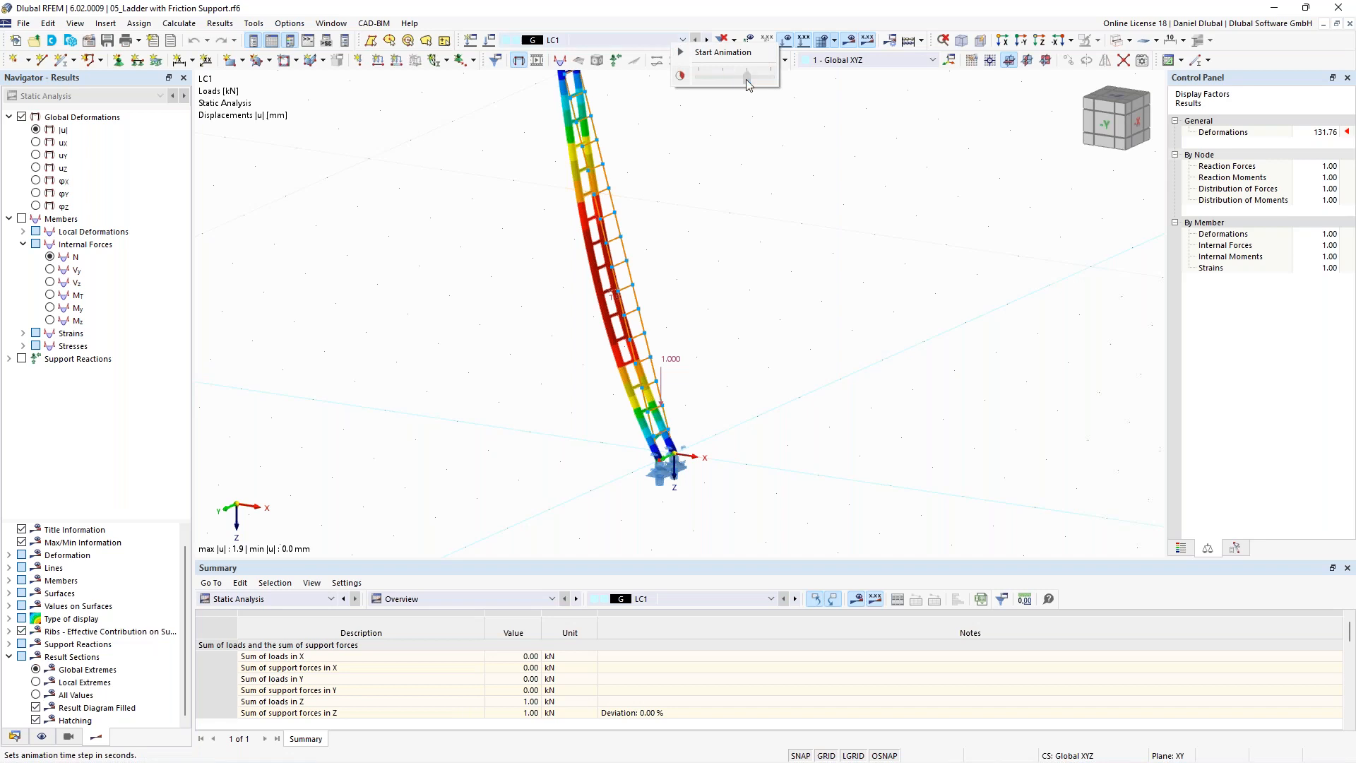
pyautogui.click(707, 40)
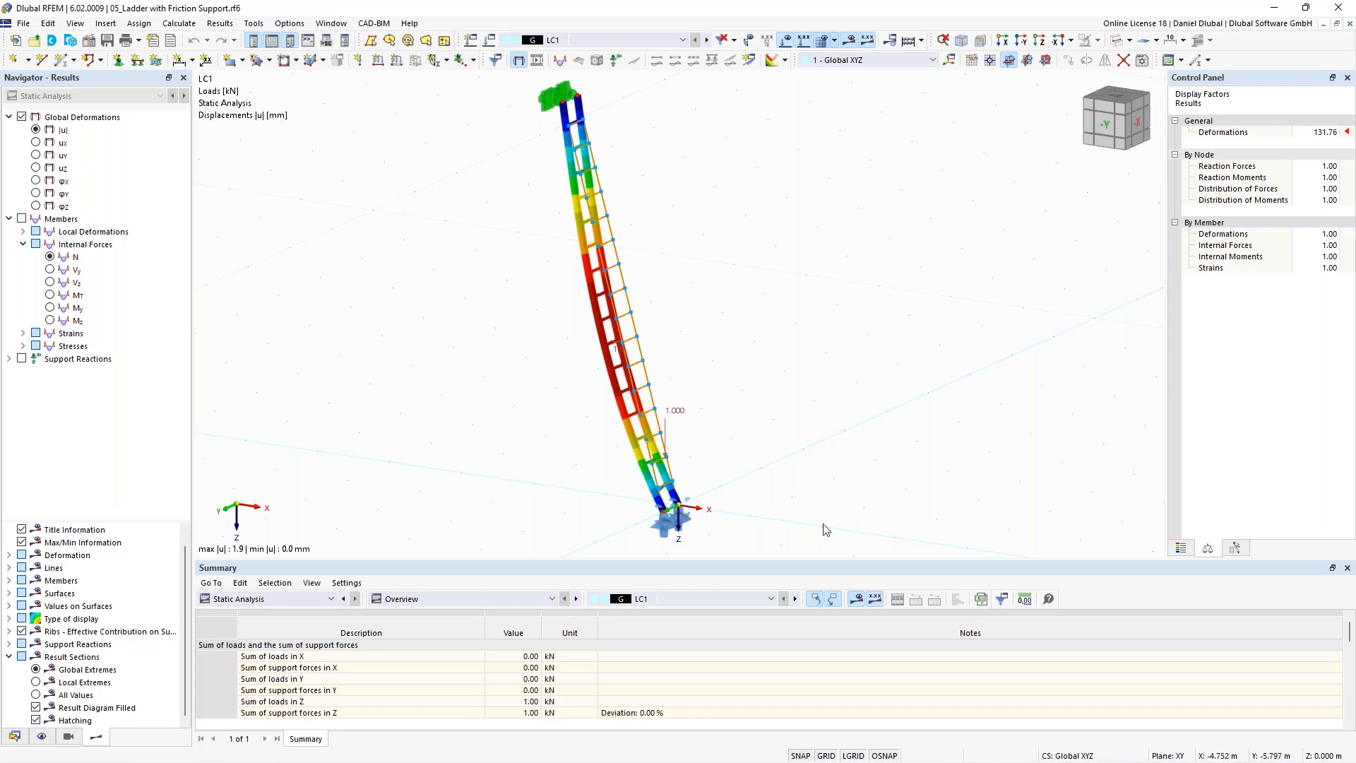
pyautogui.scroll(-1, 607, 402)
pyautogui.scroll(3, 596, 367)
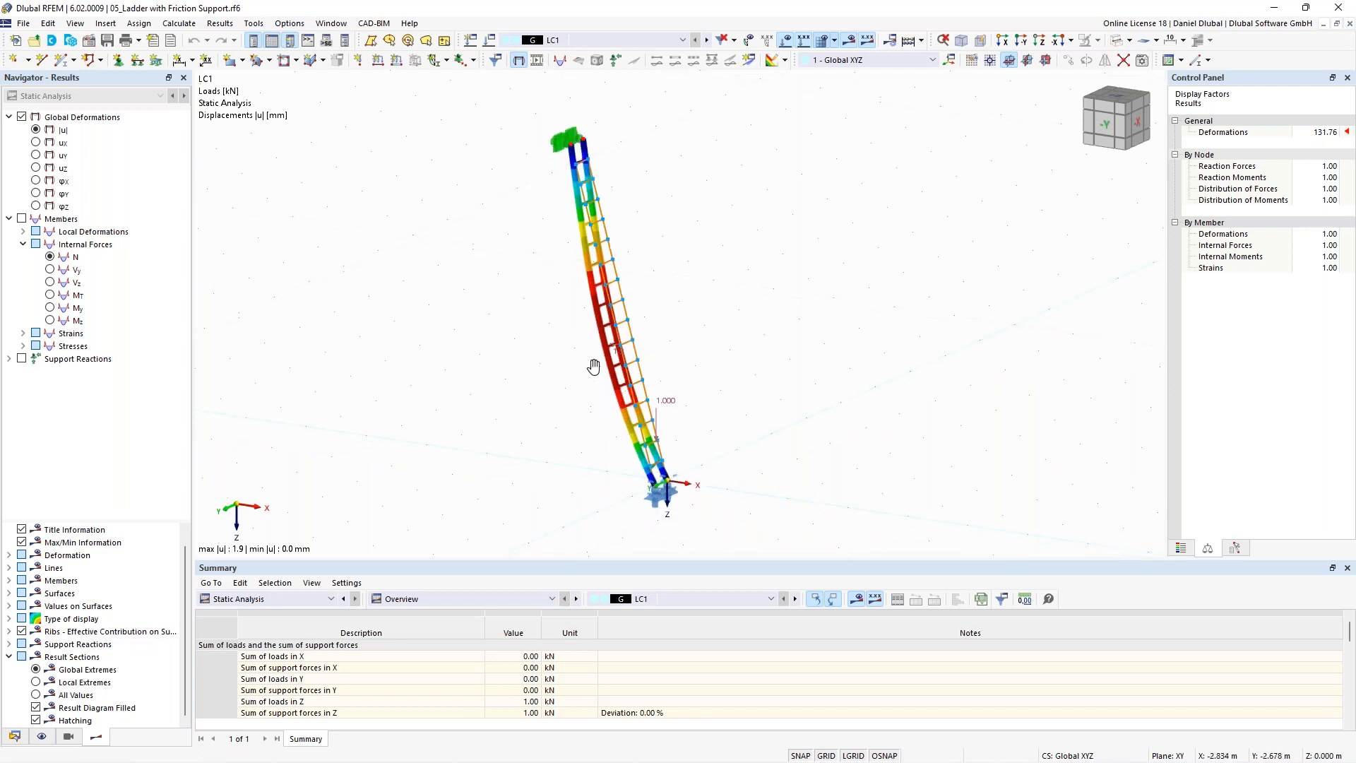
pyautogui.click(707, 41)
pyautogui.click(707, 42)
pyautogui.click(708, 42)
pyautogui.click(707, 42)
pyautogui.click(707, 43)
pyautogui.click(707, 43)
pyautogui.click(707, 43)
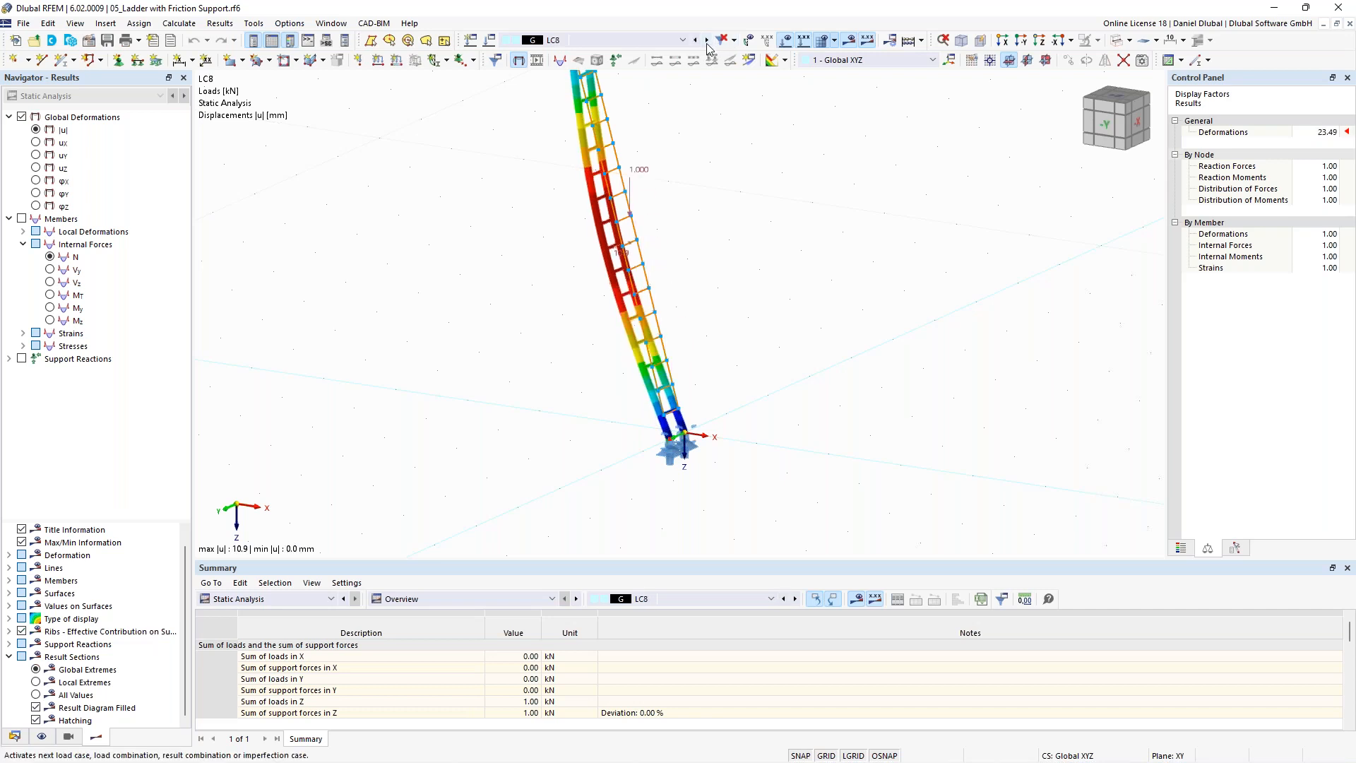
pyautogui.click(707, 41)
pyautogui.click(708, 41)
pyautogui.click(708, 41)
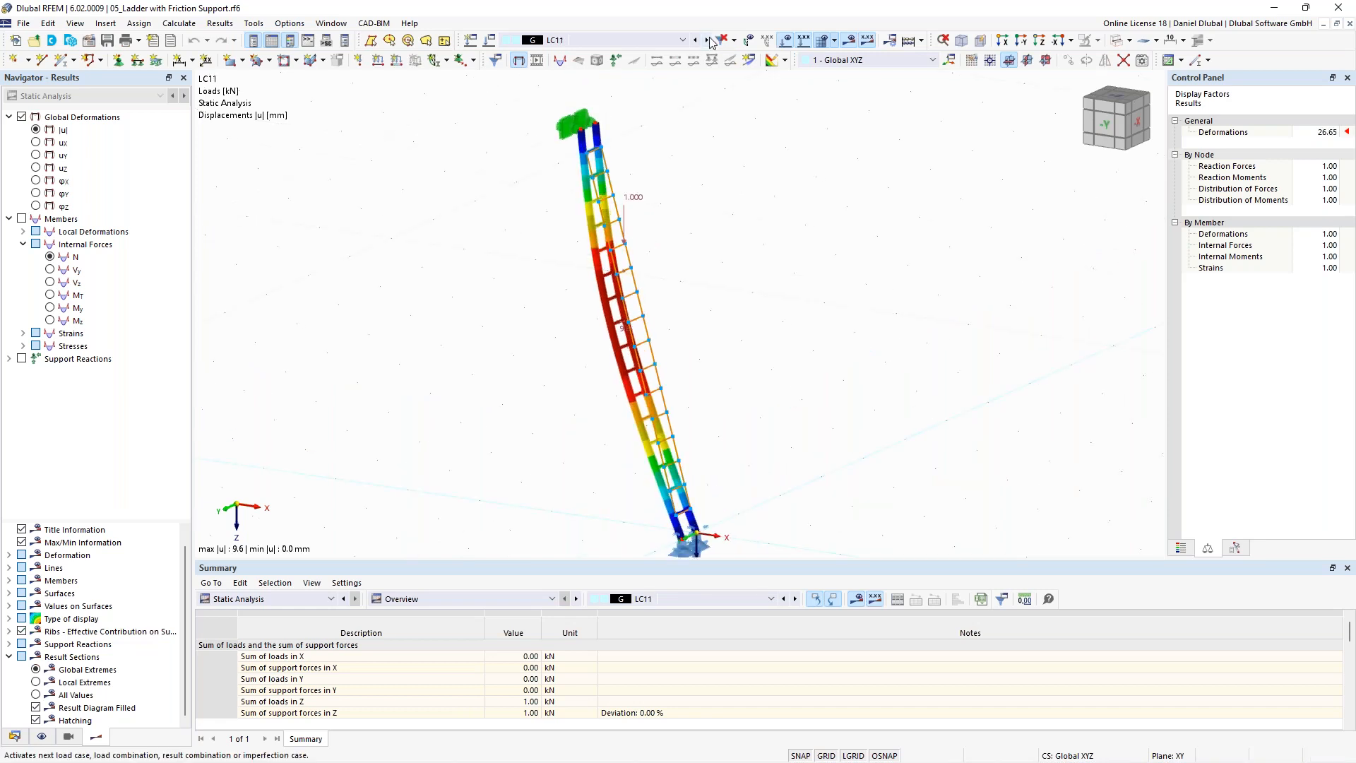
pyautogui.click(709, 41)
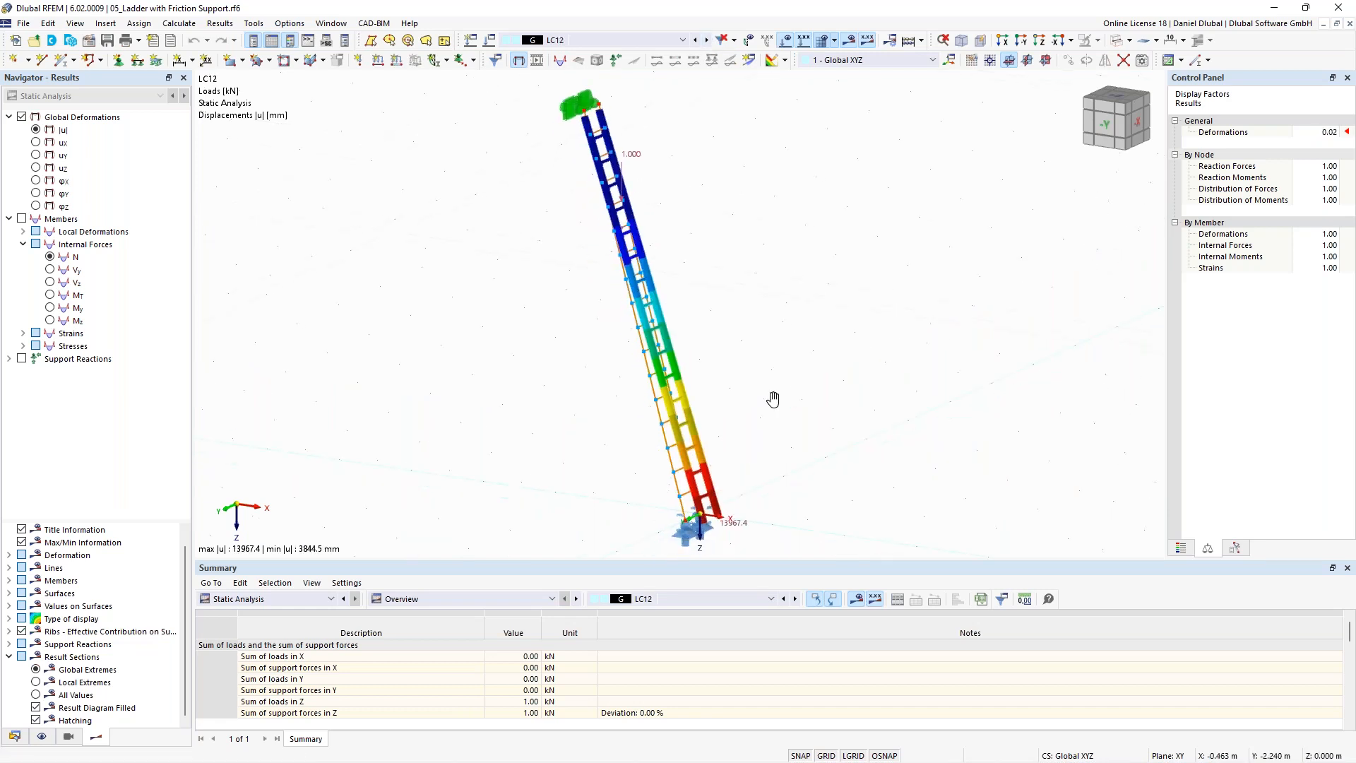
# Step: Examine the ladder's LC12 displacements |u| along its length and at its foot supports
pyautogui.scroll(5, 748, 444)
pyautogui.keyDown('ctrl'); pyautogui.moveTo(535, 300); pyautogui.dragTo(568, 416, button='middle'); pyautogui.keyUp('ctrl')
pyautogui.scroll(-4, 562, 408)
pyautogui.moveTo(523, 294); pyautogui.dragTo(576, 384, button='middle')
pyautogui.scroll(-2, 548, 351)
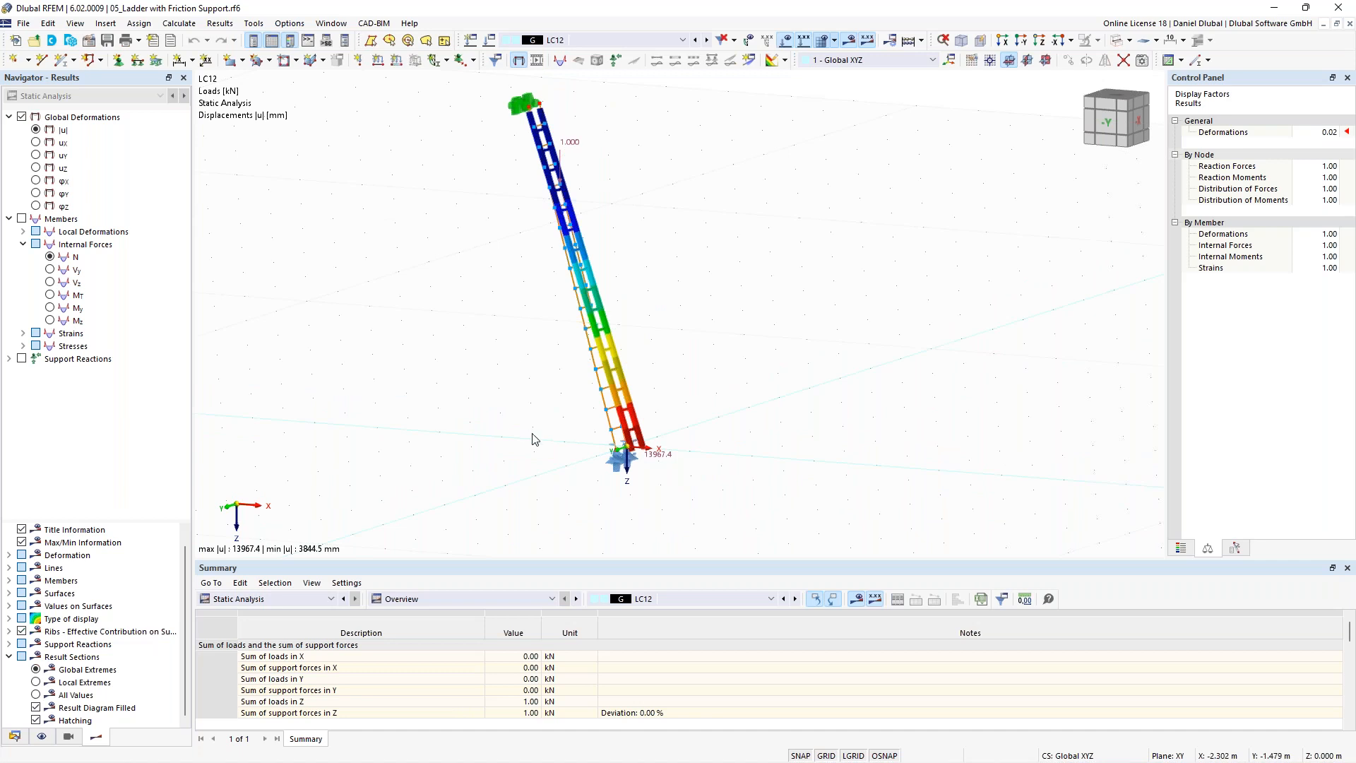
pyautogui.scroll(2, 533, 436)
pyautogui.scroll(1, 623, 483)
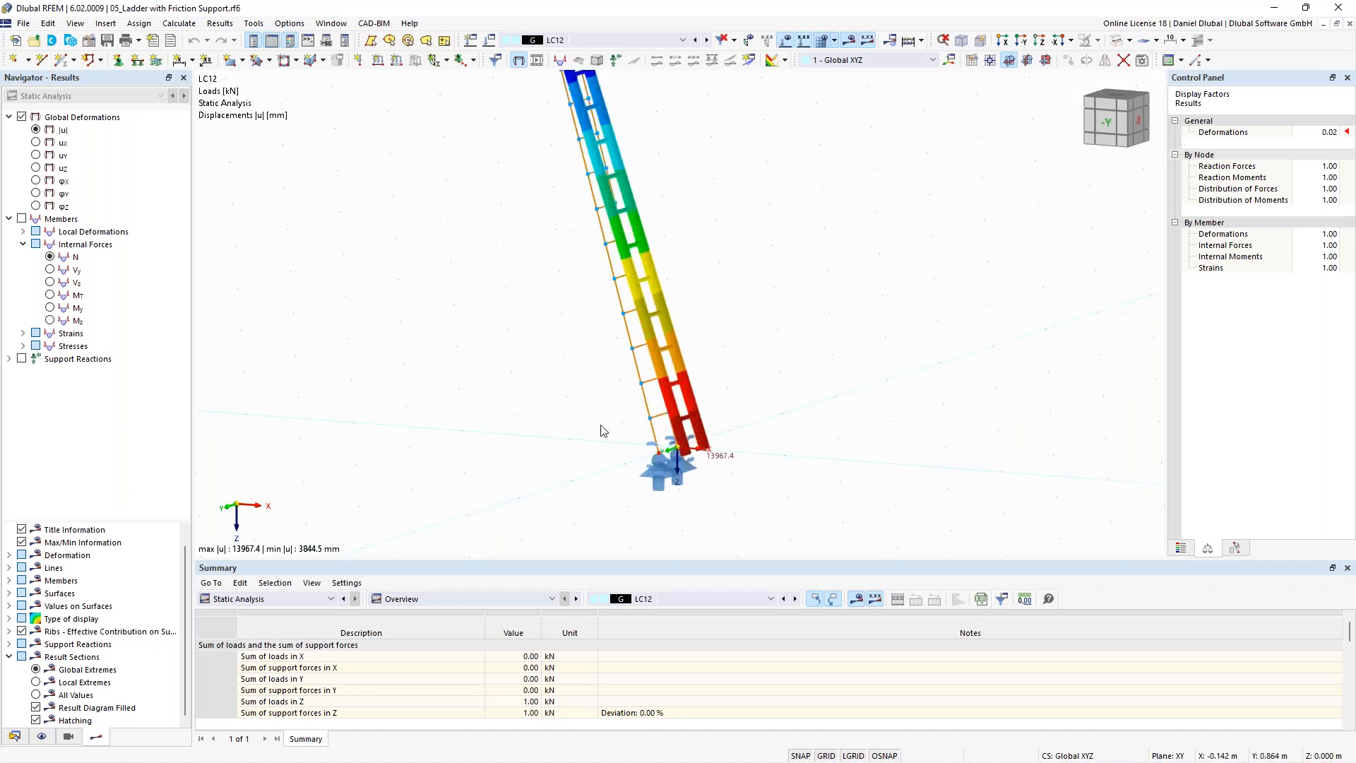
pyautogui.scroll(-1, 604, 431)
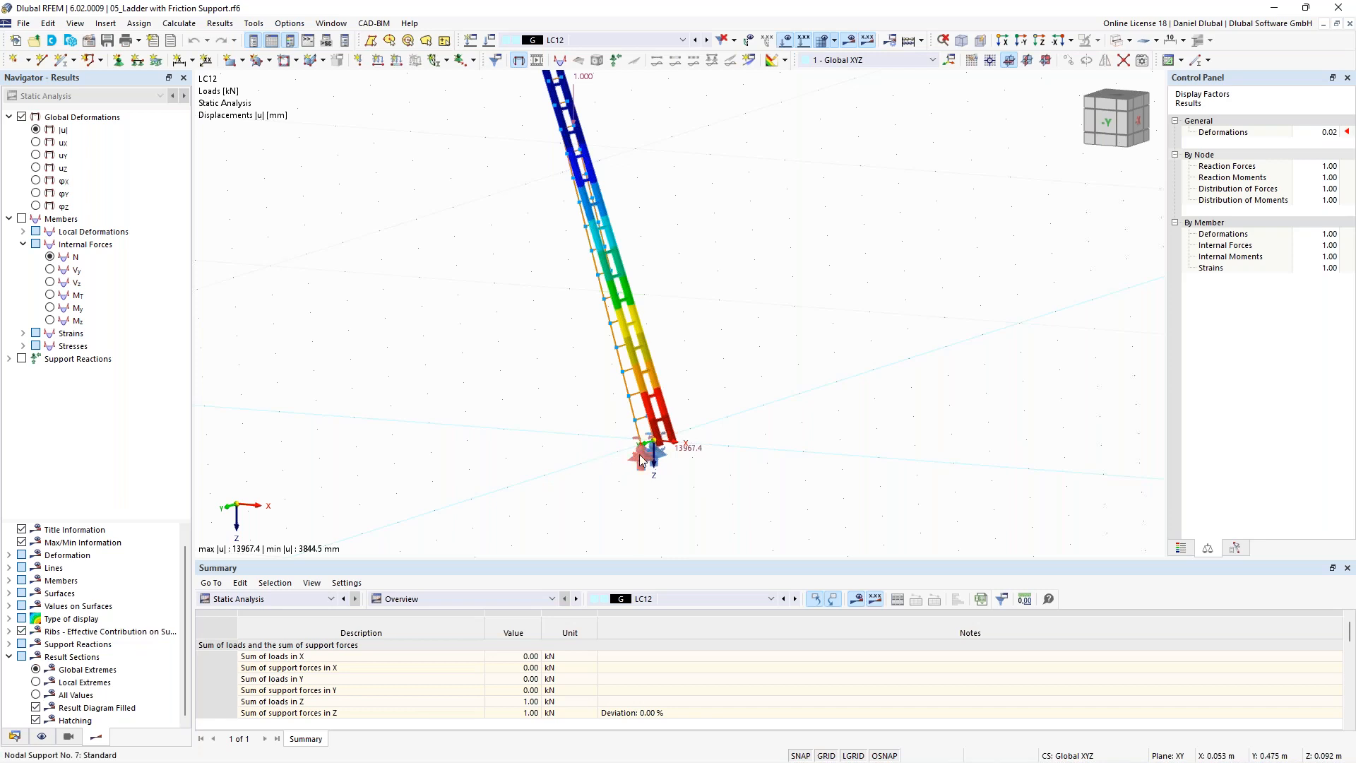
# Step: Open the nodal support at the ladder's foot for editing and review the nonlinearity options for uX, keeping Friction Pz
pyautogui.moveTo(640, 461)
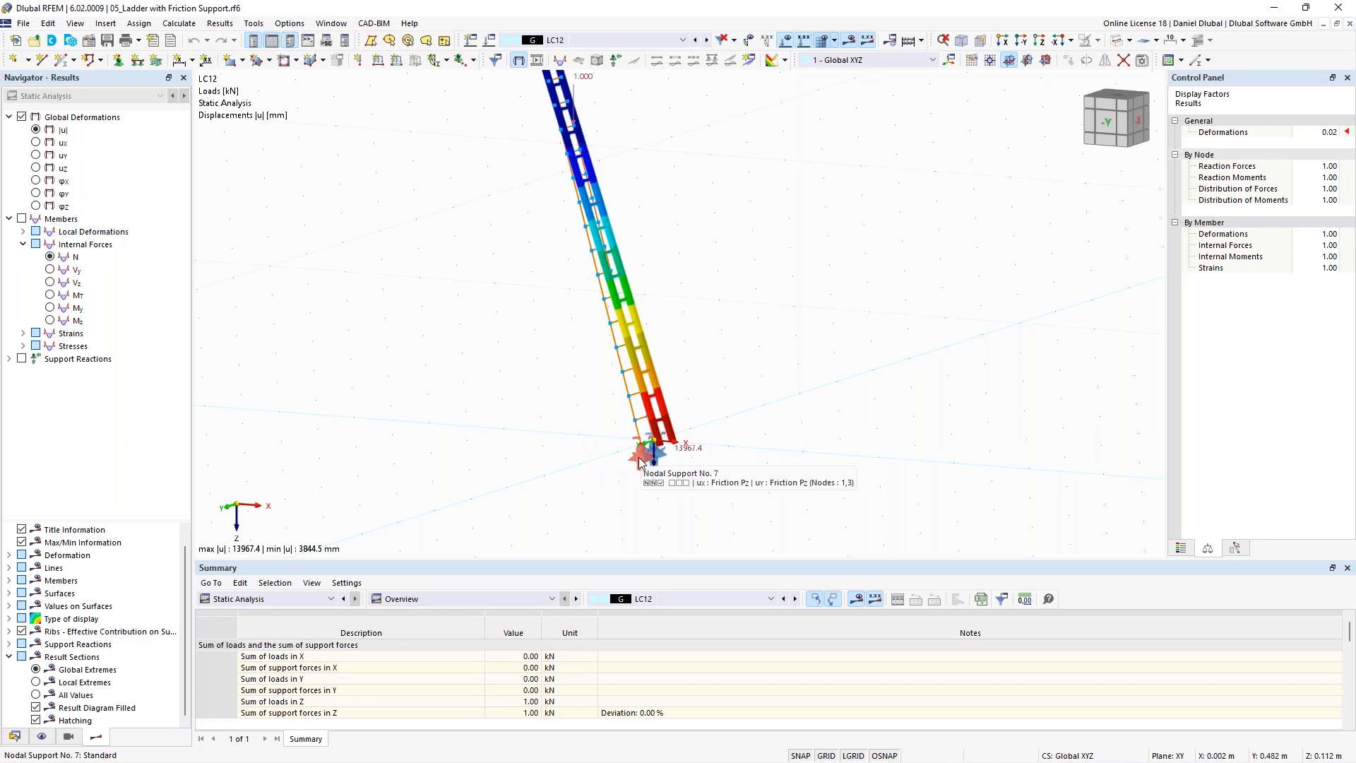
pyautogui.doubleClick(640, 461)
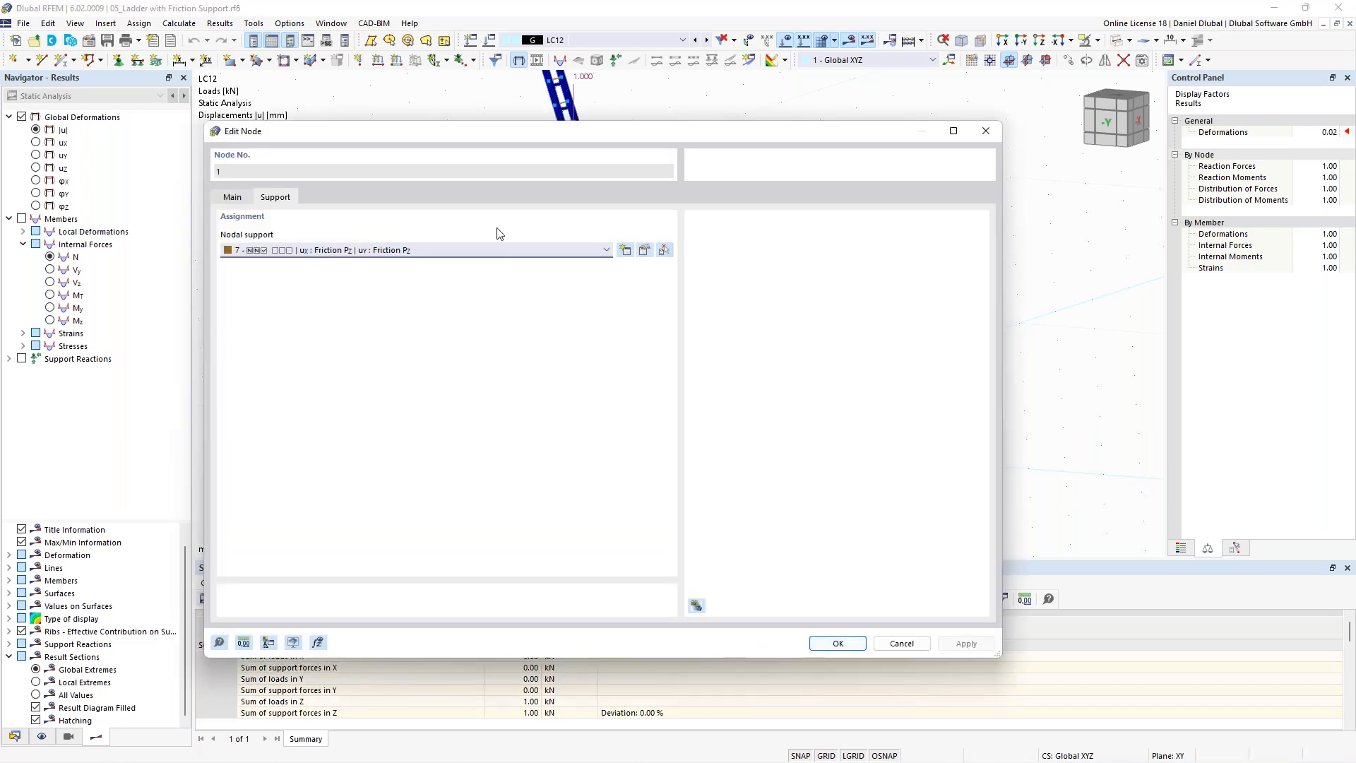
pyautogui.click(645, 252)
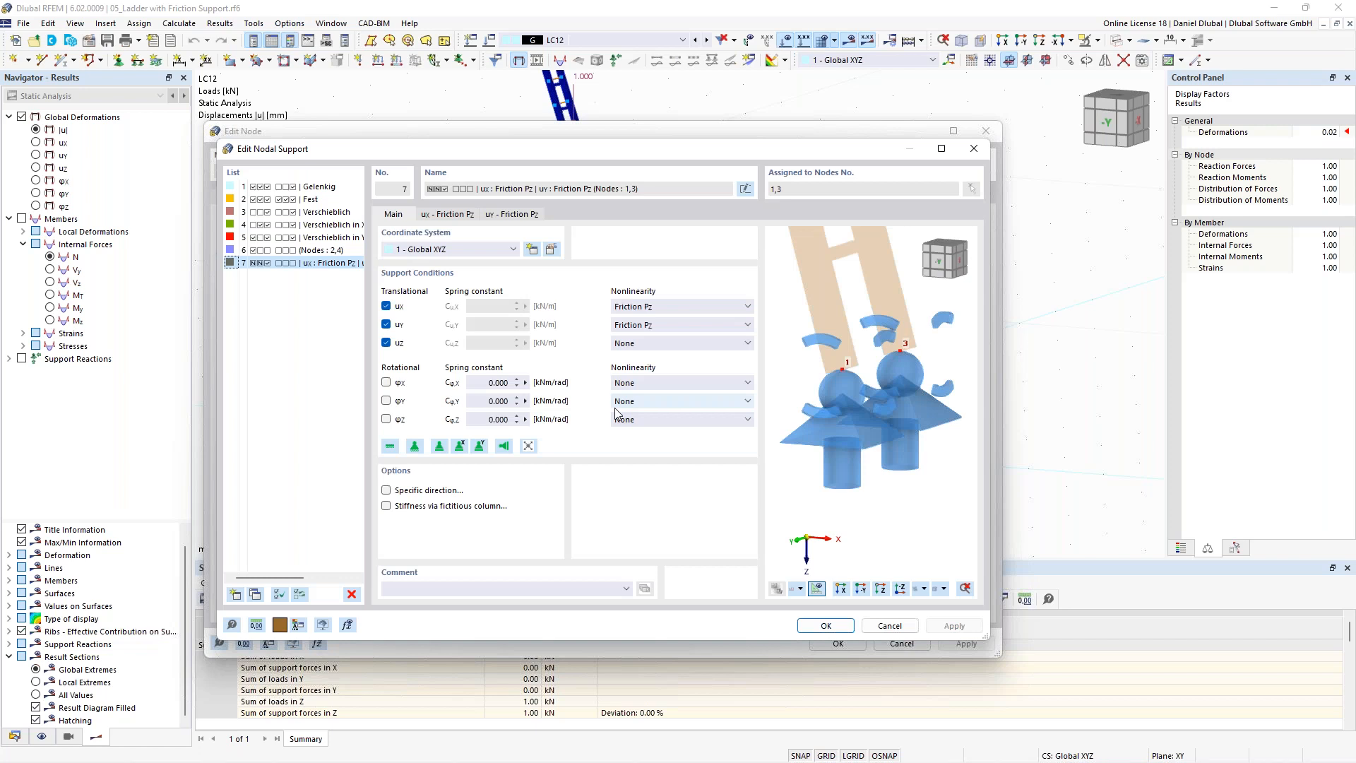
pyautogui.click(686, 308)
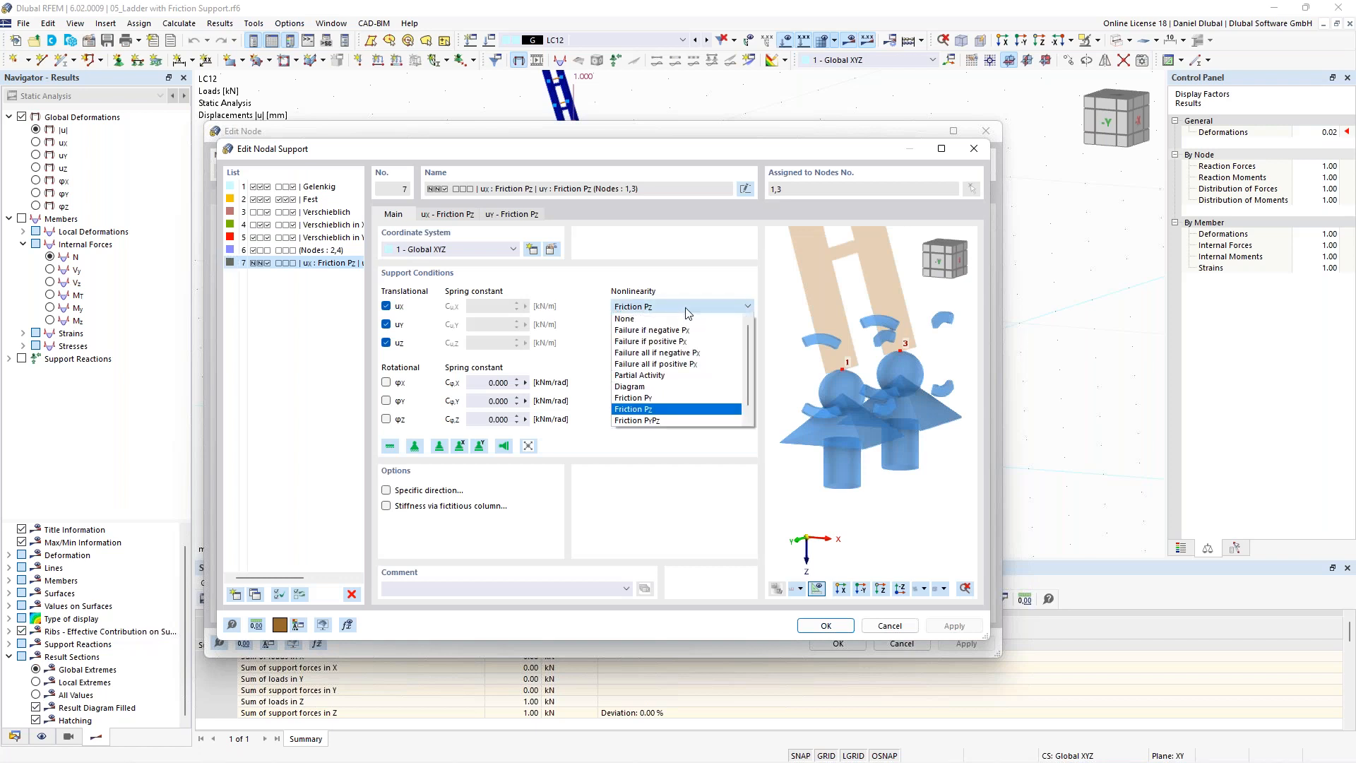
pyautogui.click(685, 309)
pyautogui.click(686, 310)
pyautogui.click(667, 409)
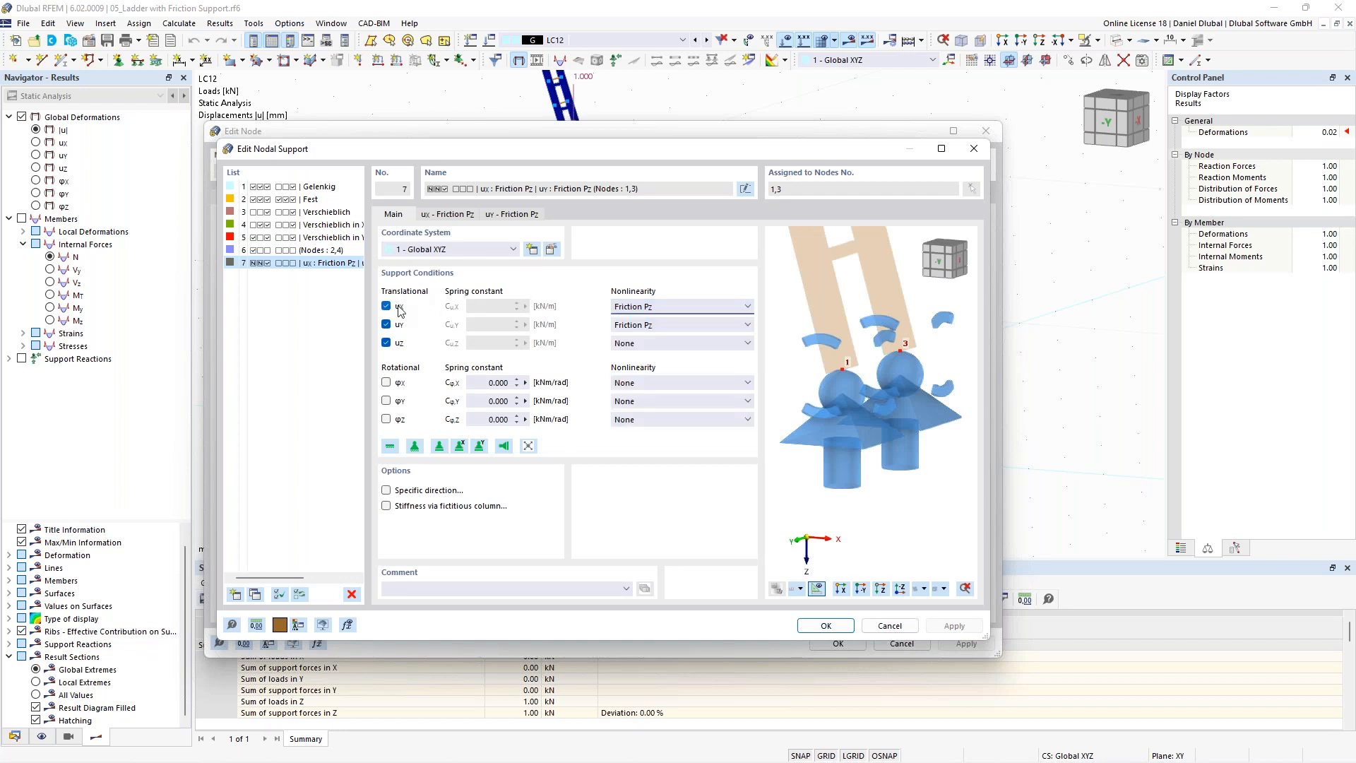
# Step: Check the friction coefficient μx of the foot support's uX friction and leave the support and node without changes
pyautogui.click(466, 217)
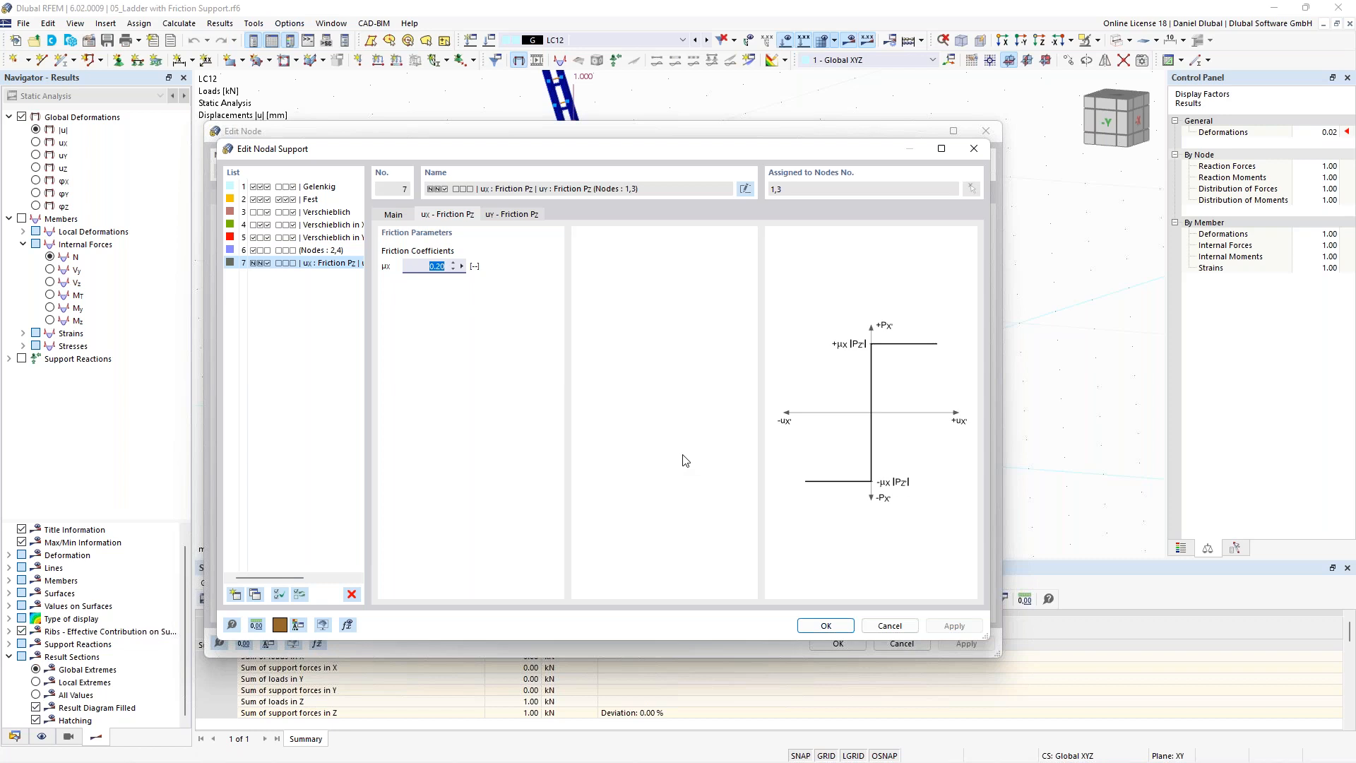
pyautogui.click(428, 269)
pyautogui.doubleClick(428, 266)
pyautogui.click(888, 626)
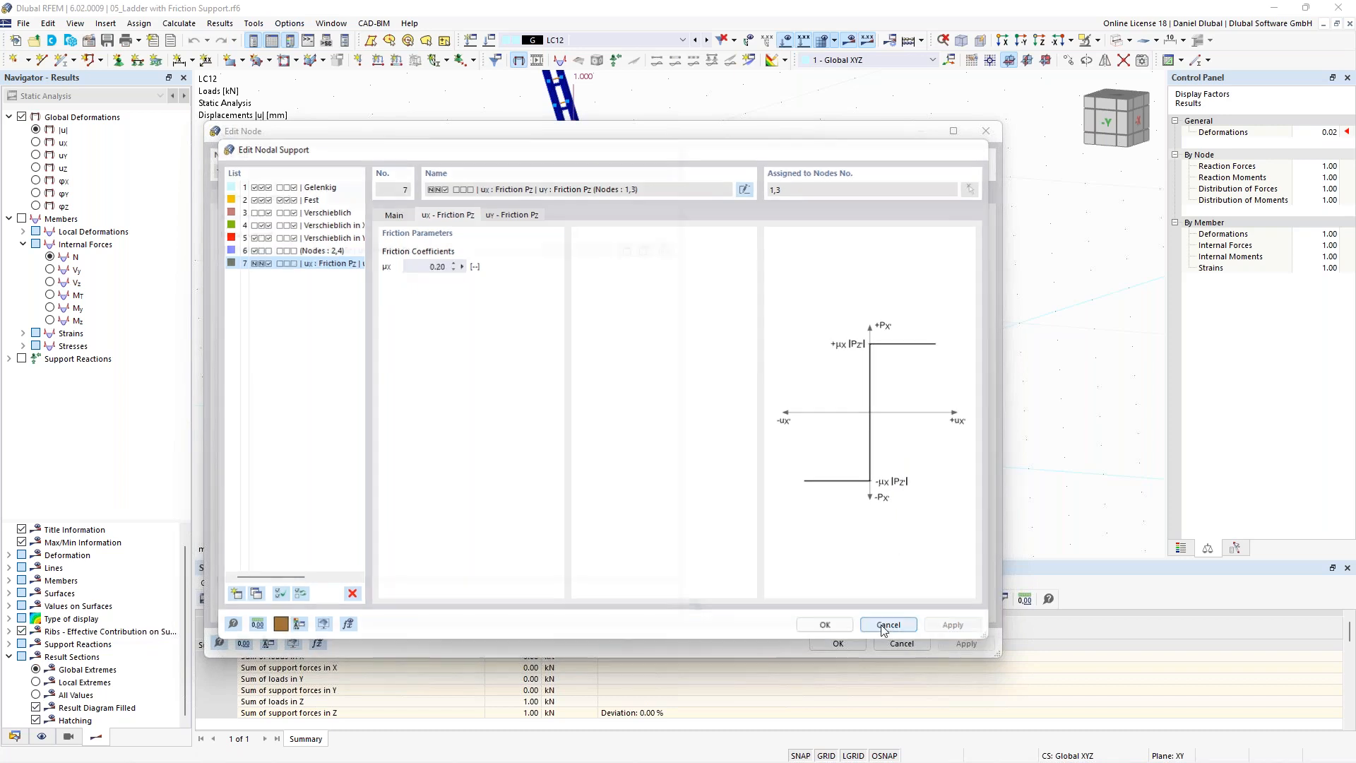
pyautogui.click(986, 131)
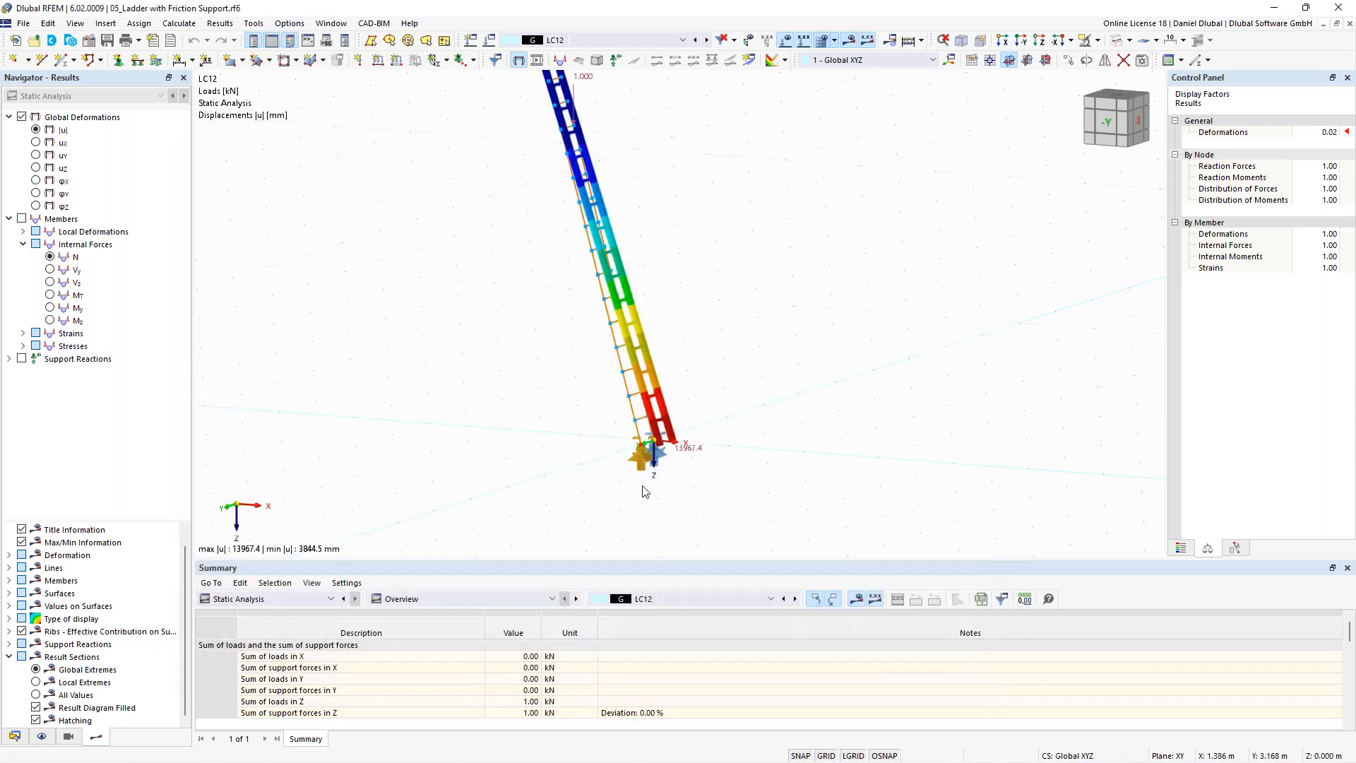
# Step: Display the support reactions and compare the forces at the ladder's foot for LC10, LC11 and LC12
pyautogui.click(22, 359)
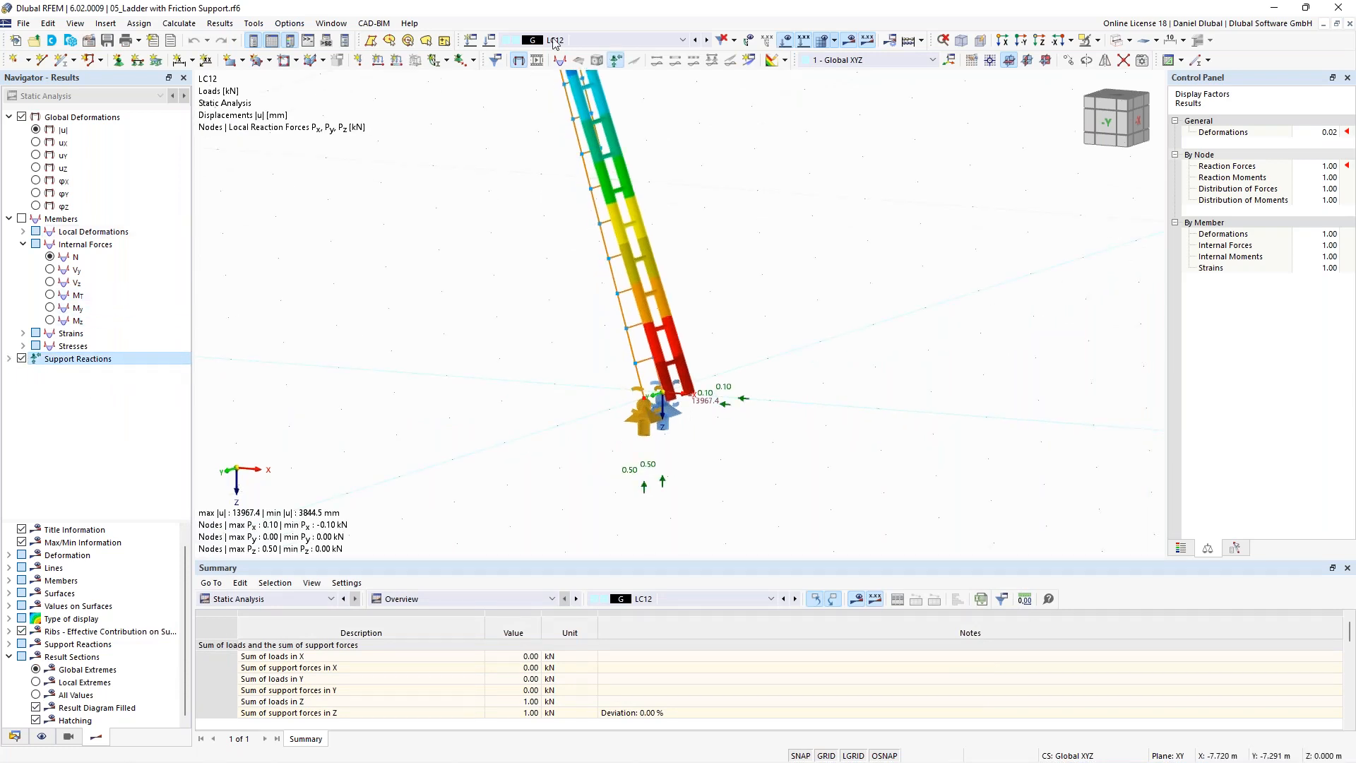
pyautogui.click(706, 41)
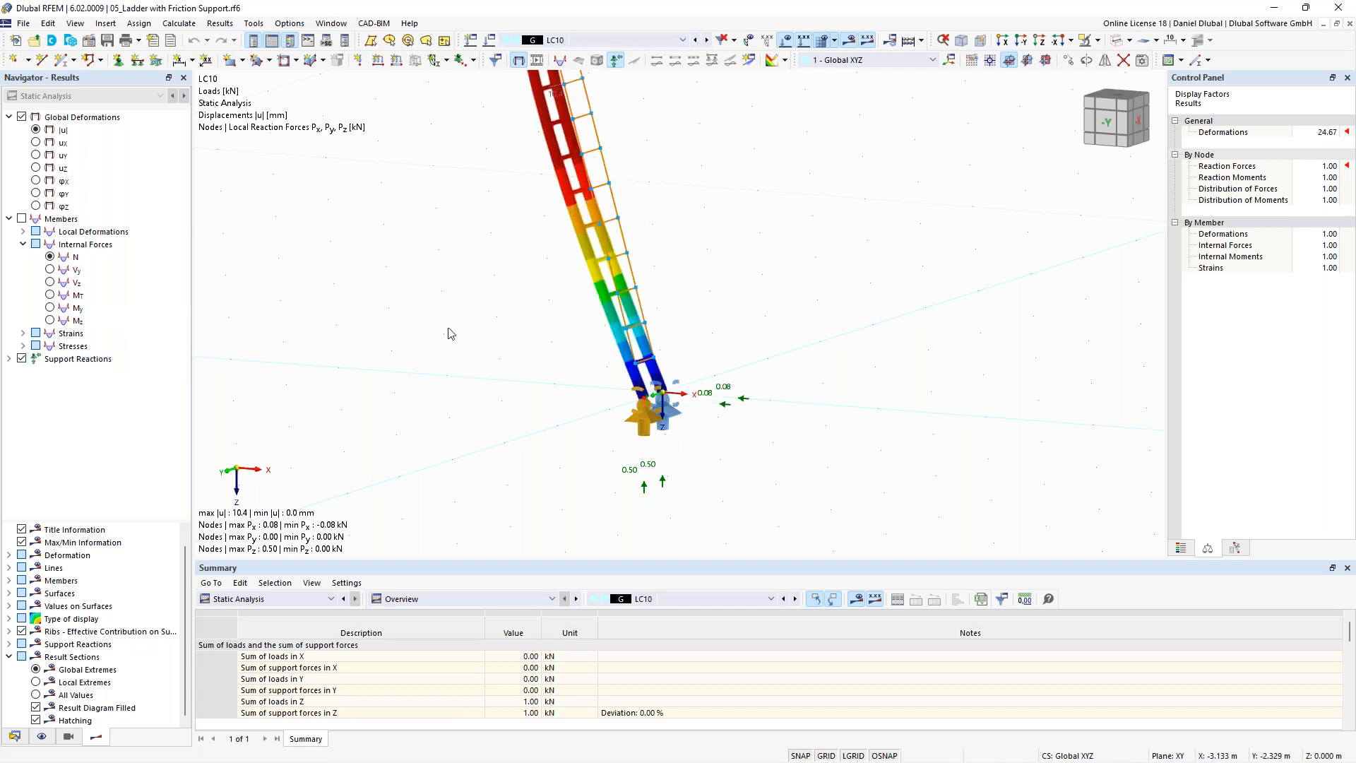
pyautogui.scroll(2, 524, 397)
pyautogui.moveTo(557, 366); pyautogui.dragTo(518, 346, button='middle')
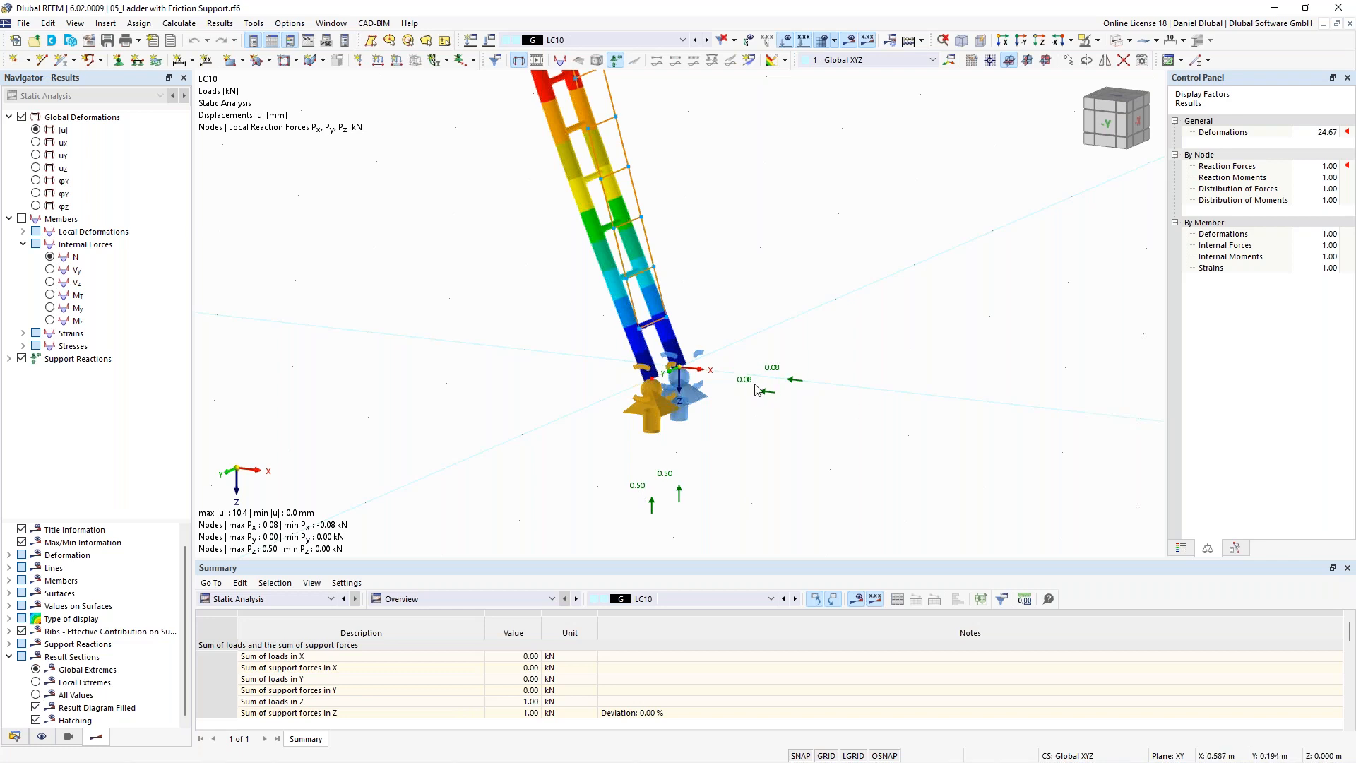
pyautogui.click(707, 41)
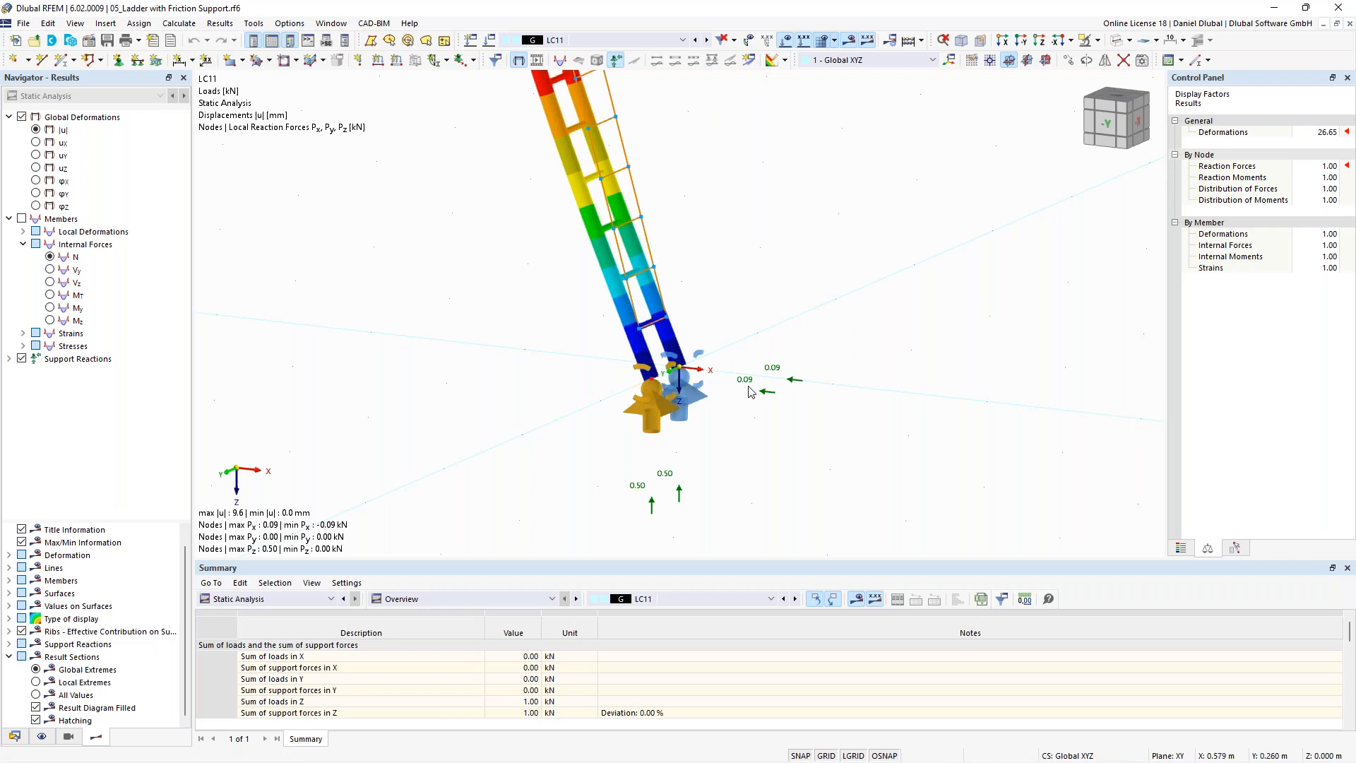
pyautogui.click(706, 40)
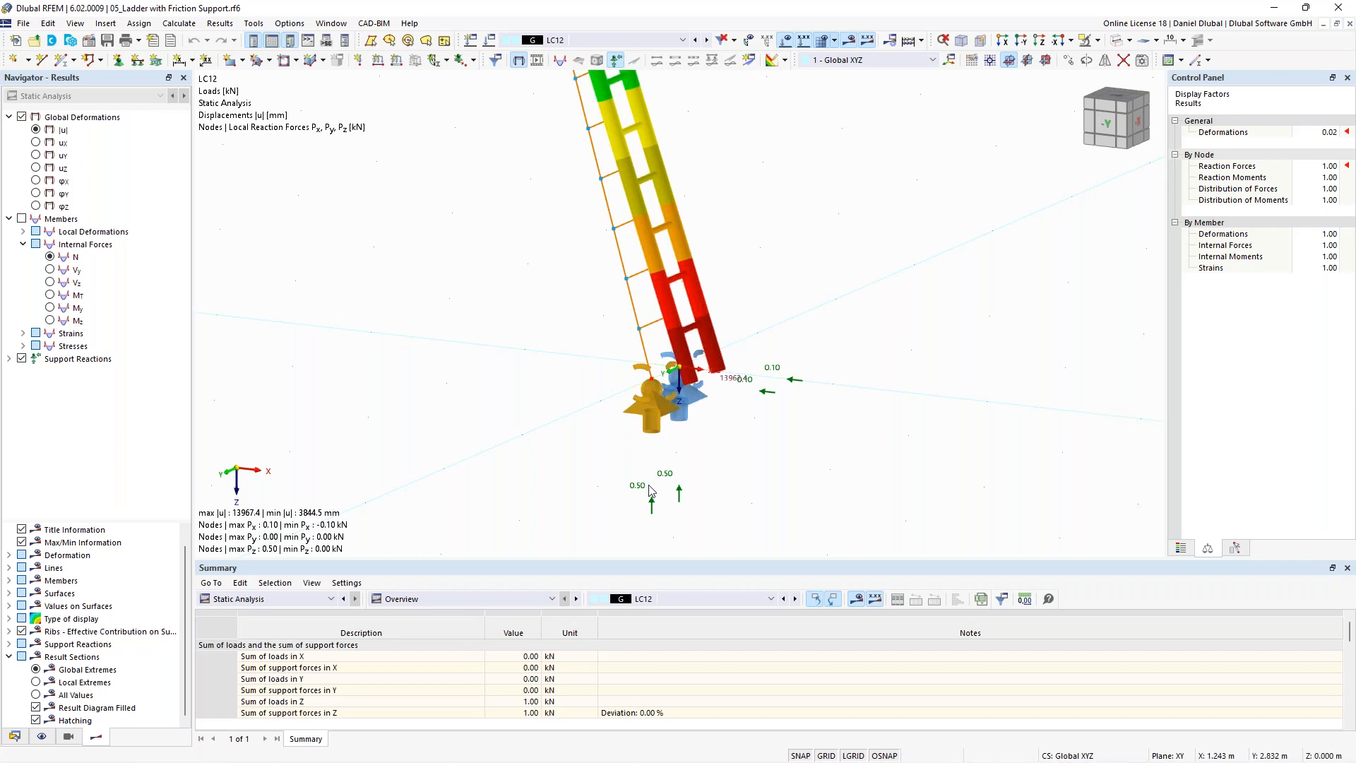
# Step: Go back to LC8 and forward to LC11 to compare the foot reactions and displacements before the ladder slips
pyautogui.scroll(-1, 651, 492)
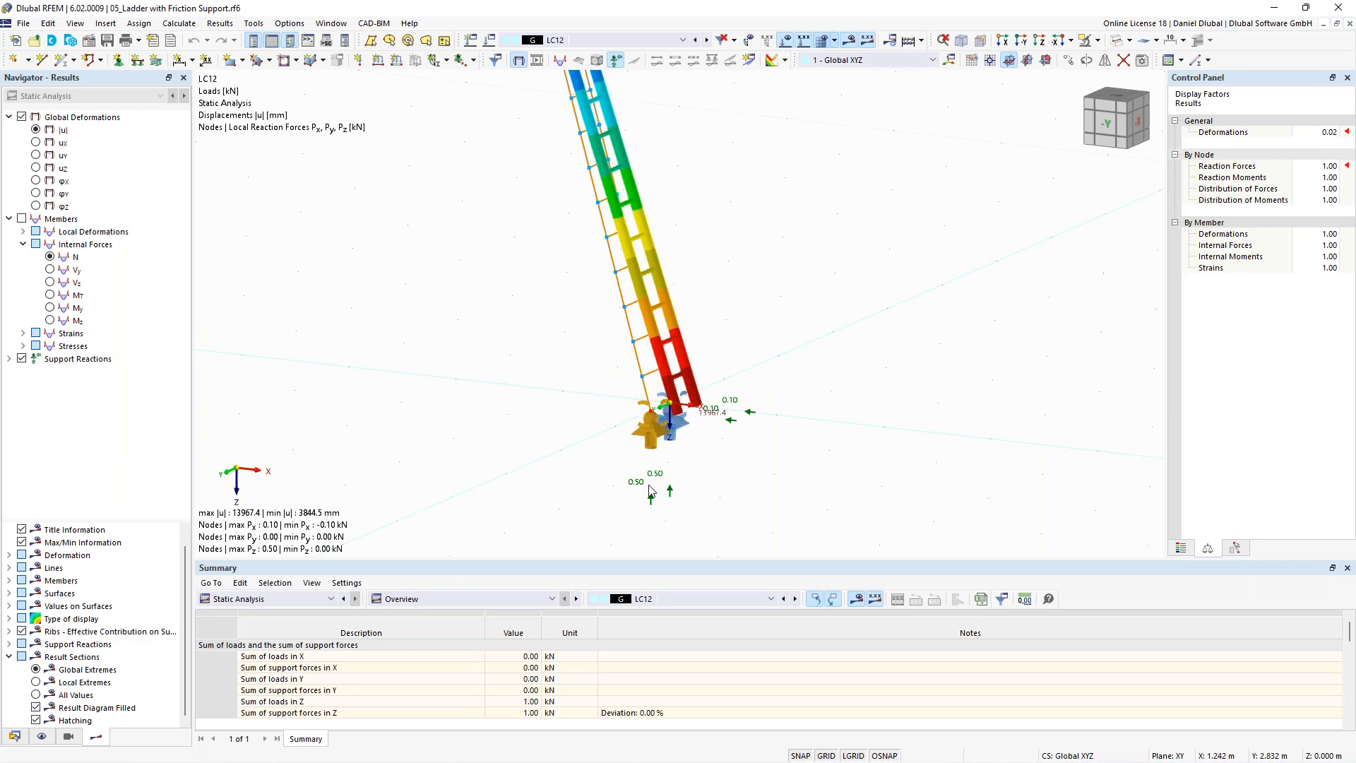
pyautogui.click(697, 41)
pyautogui.click(698, 40)
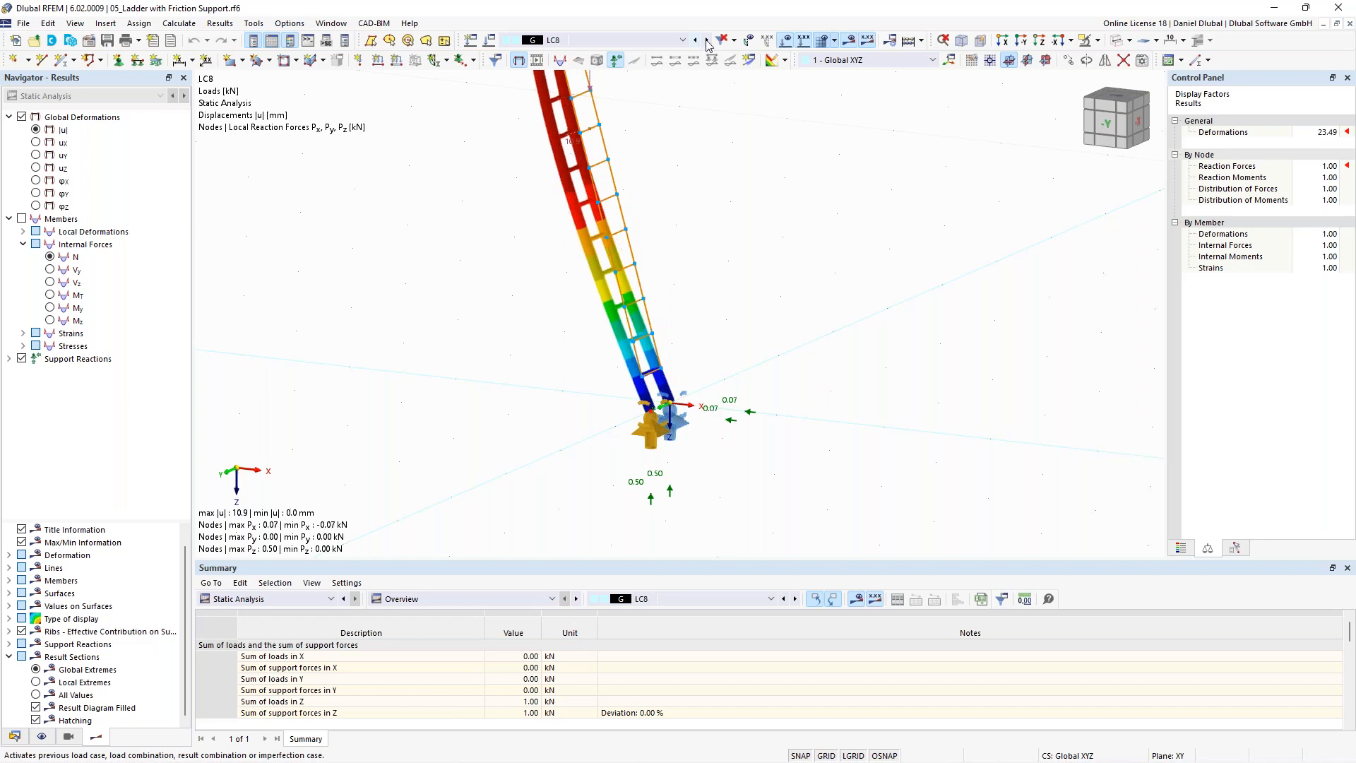
pyautogui.click(710, 42)
pyautogui.click(709, 42)
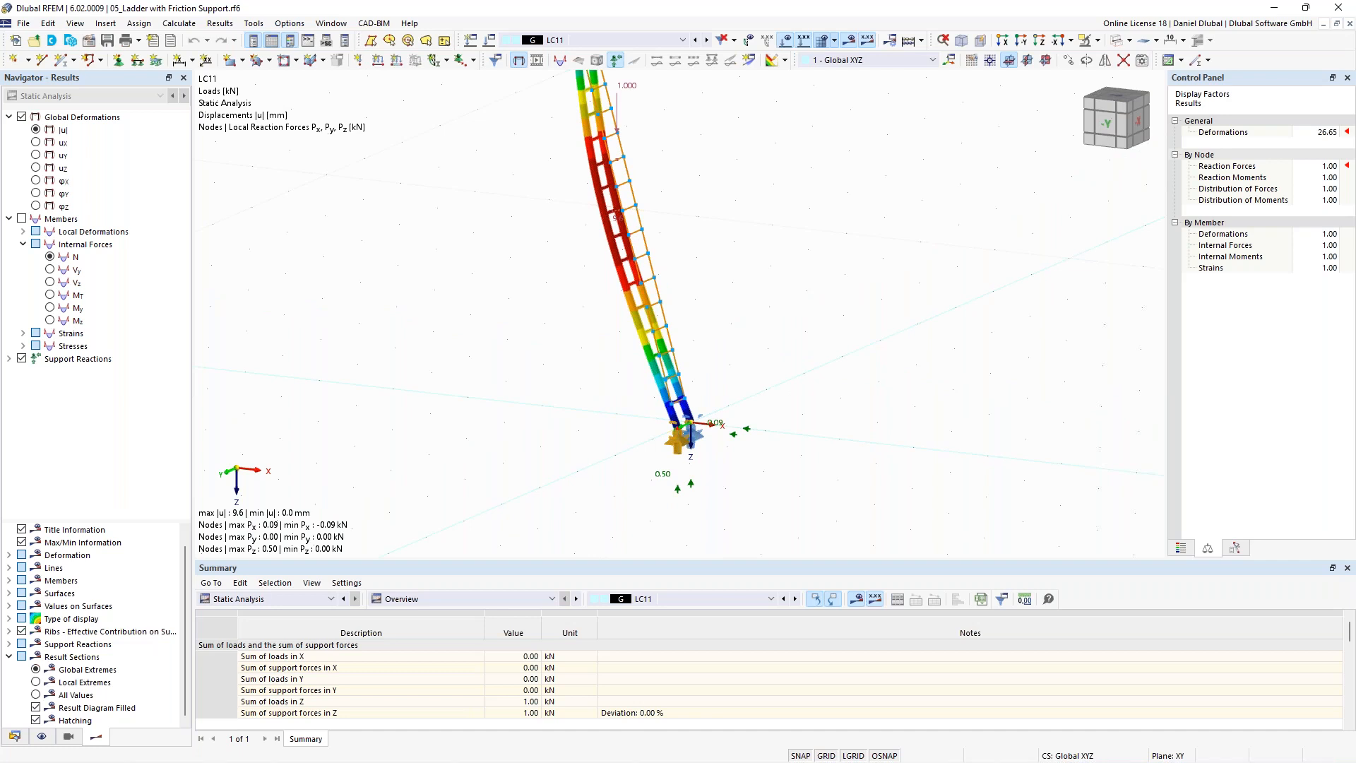
# Step: Switch to the model 06_Tension Speciment as Surface Model.rf6 and examine the outline of the tension specimen's surface
pyautogui.click(330, 24)
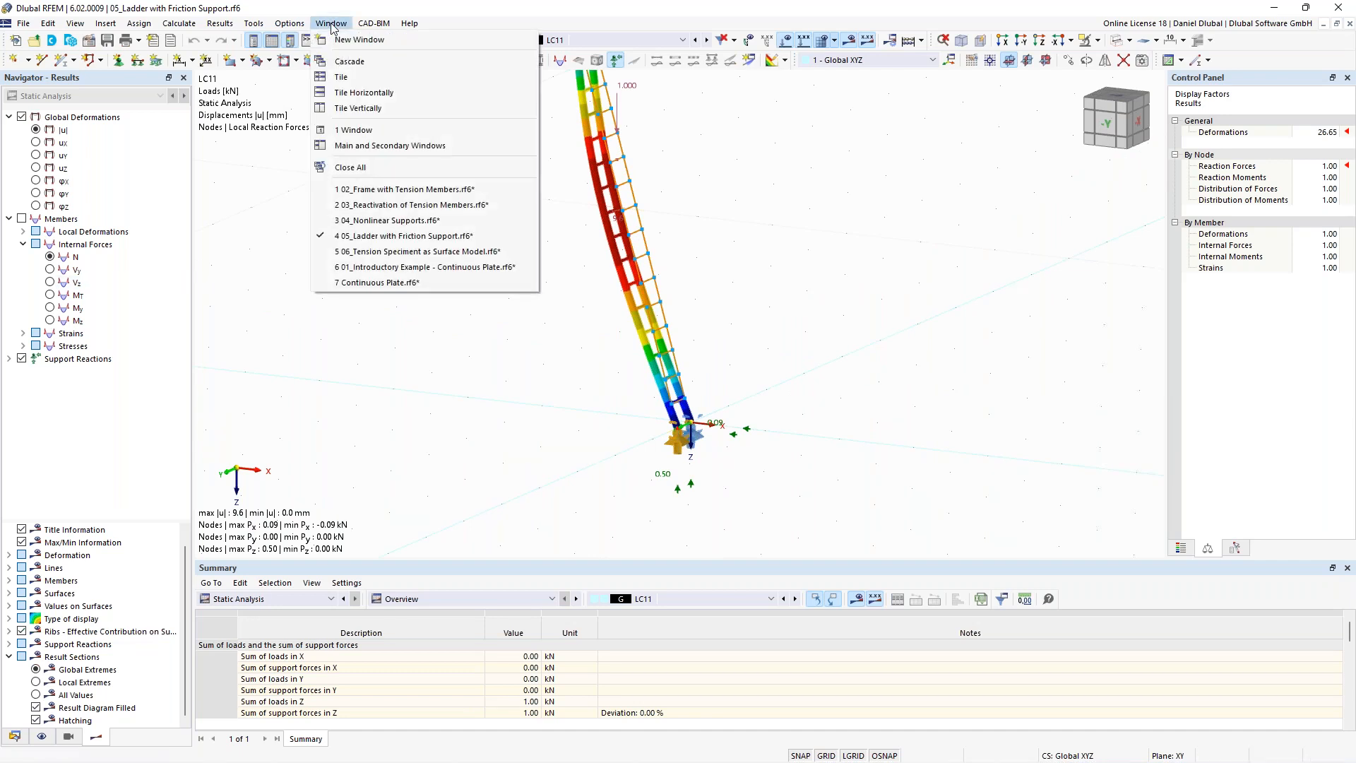
pyautogui.click(430, 252)
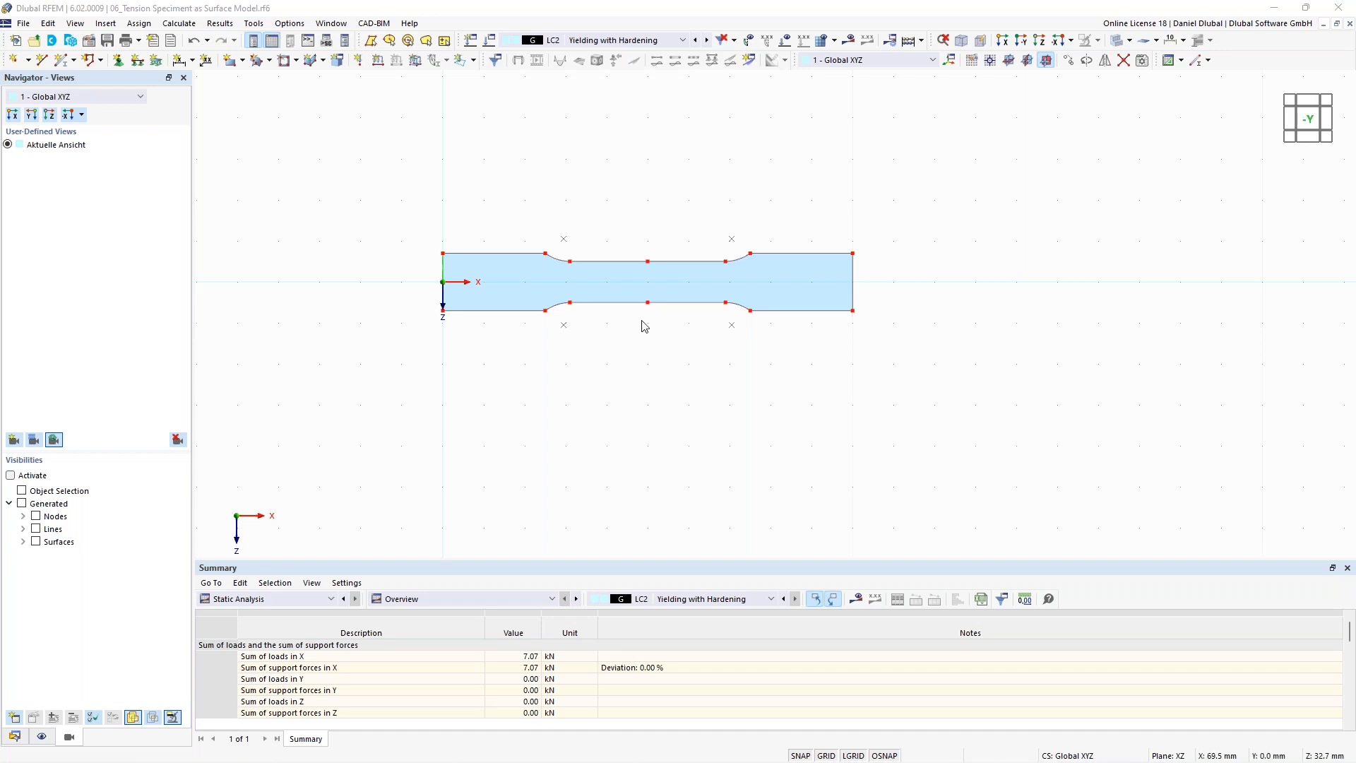
pyautogui.scroll(2, 388, 251)
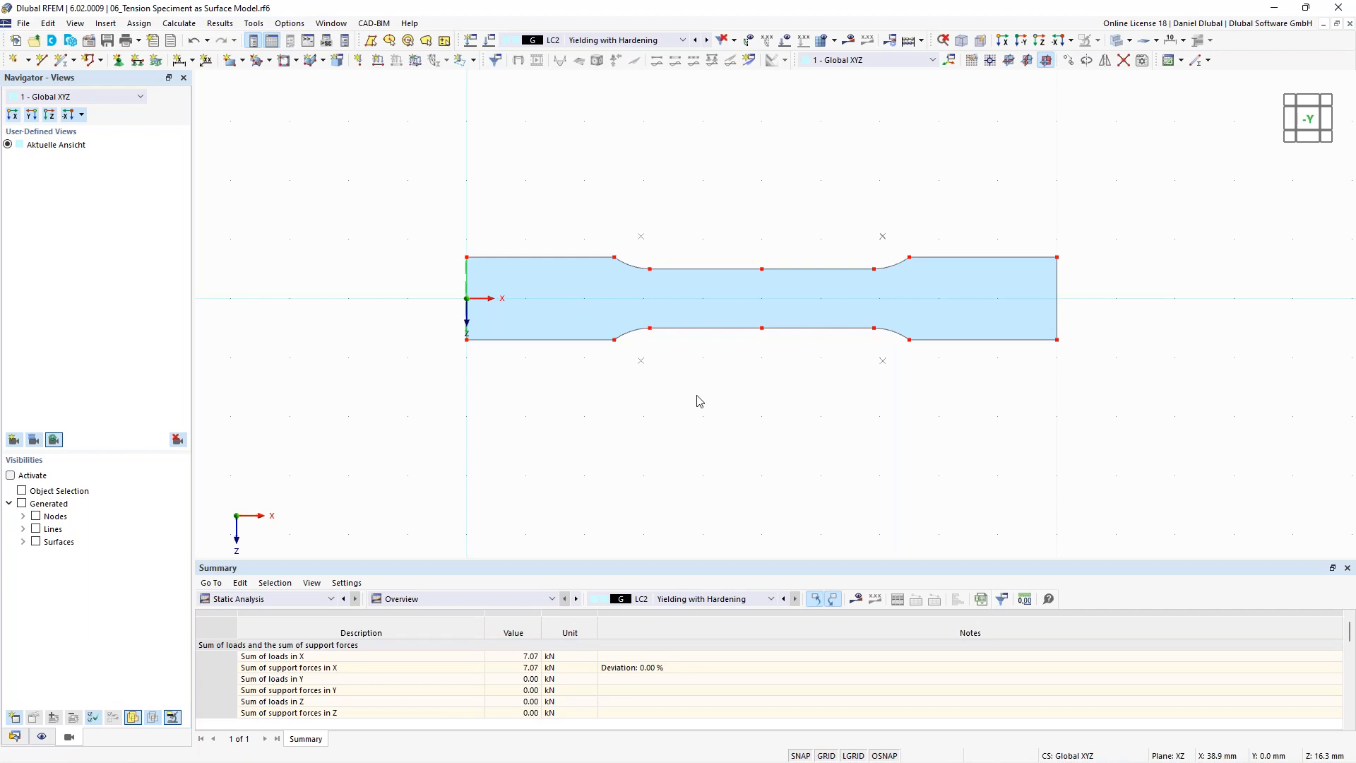
pyautogui.scroll(-1, 730, 432)
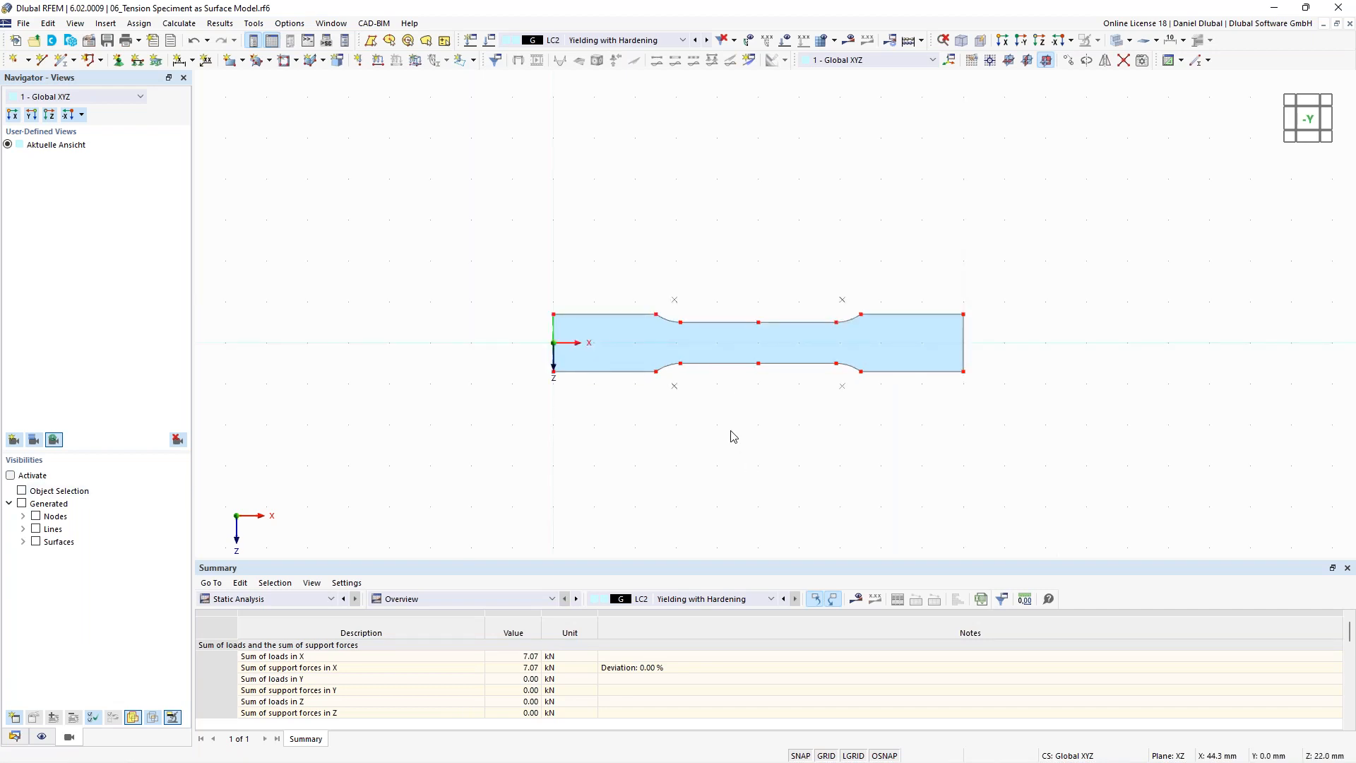
pyautogui.scroll(2, 707, 409)
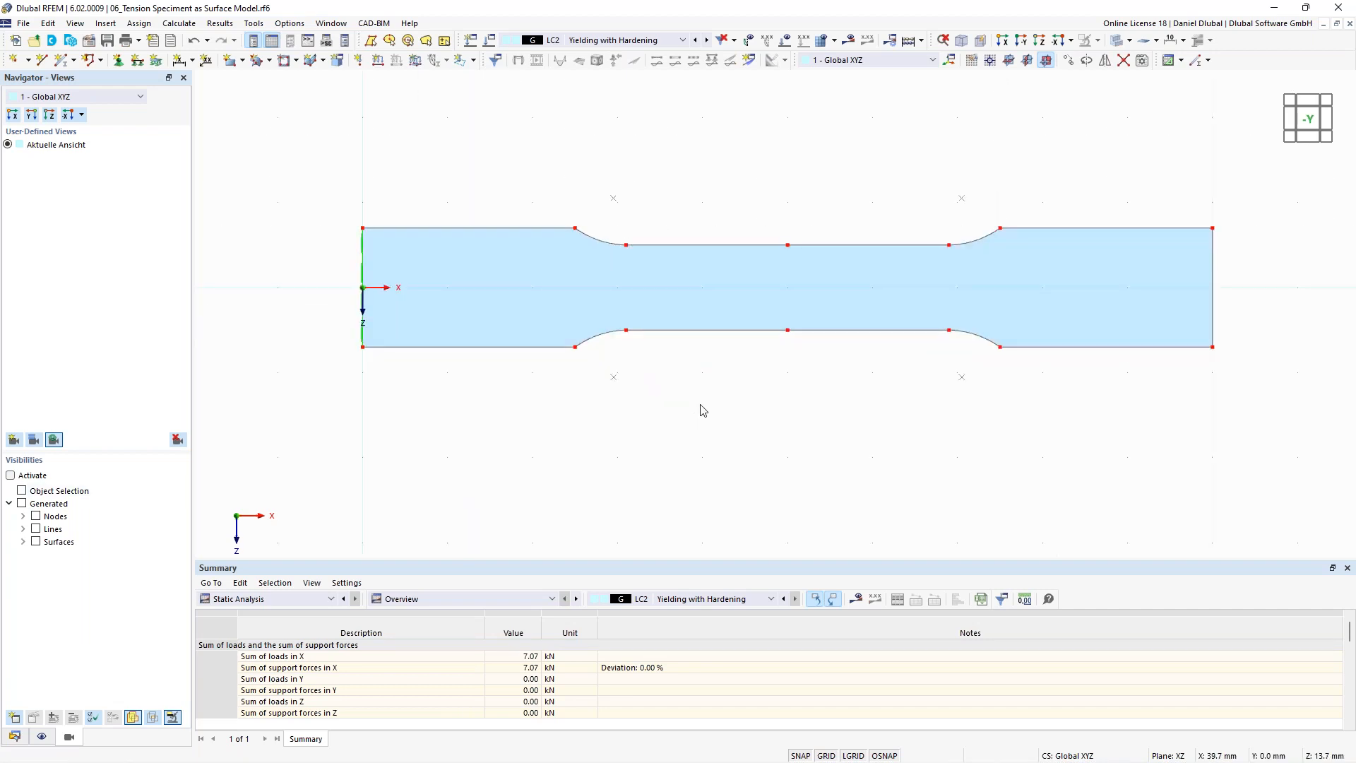
pyautogui.scroll(-1, 571, 285)
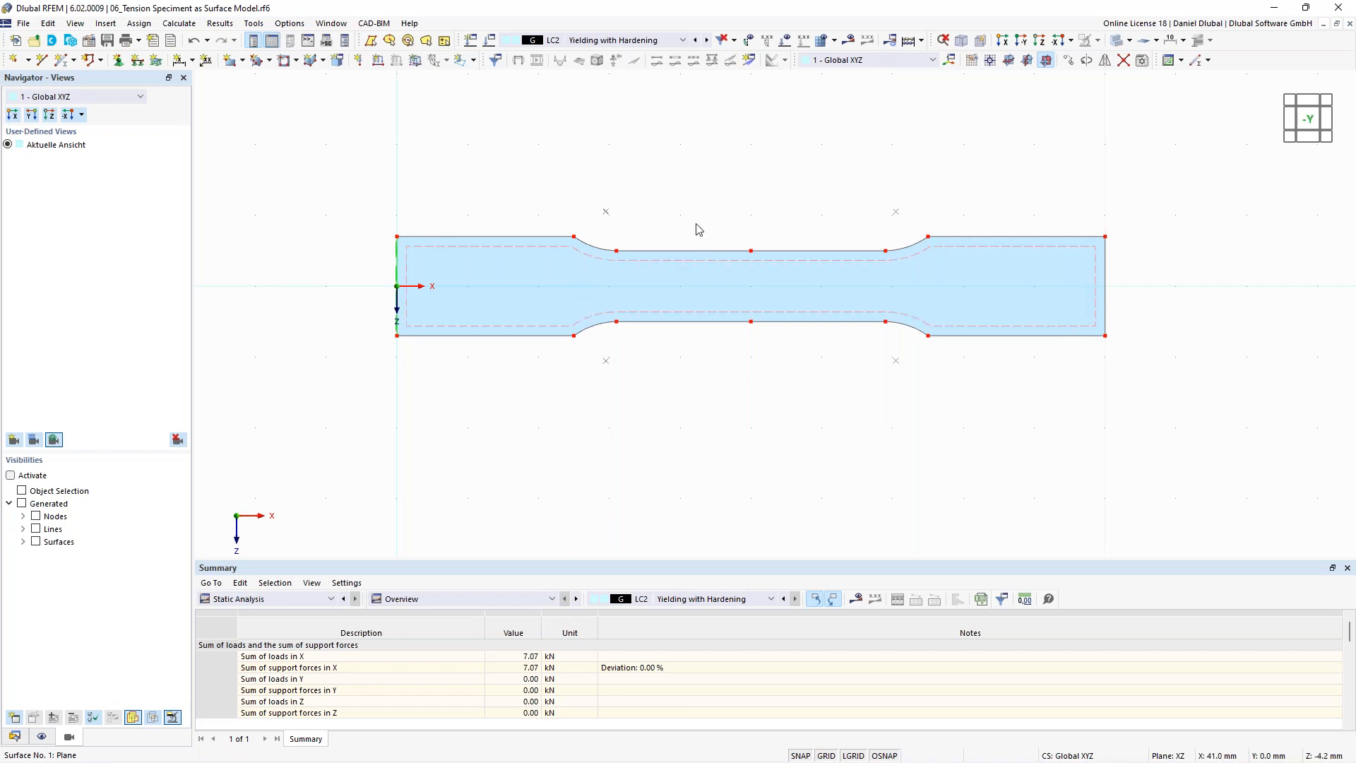
pyautogui.scroll(-2, 690, 192)
pyautogui.moveTo(673, 158); pyautogui.dragTo(658, 183, button='middle')
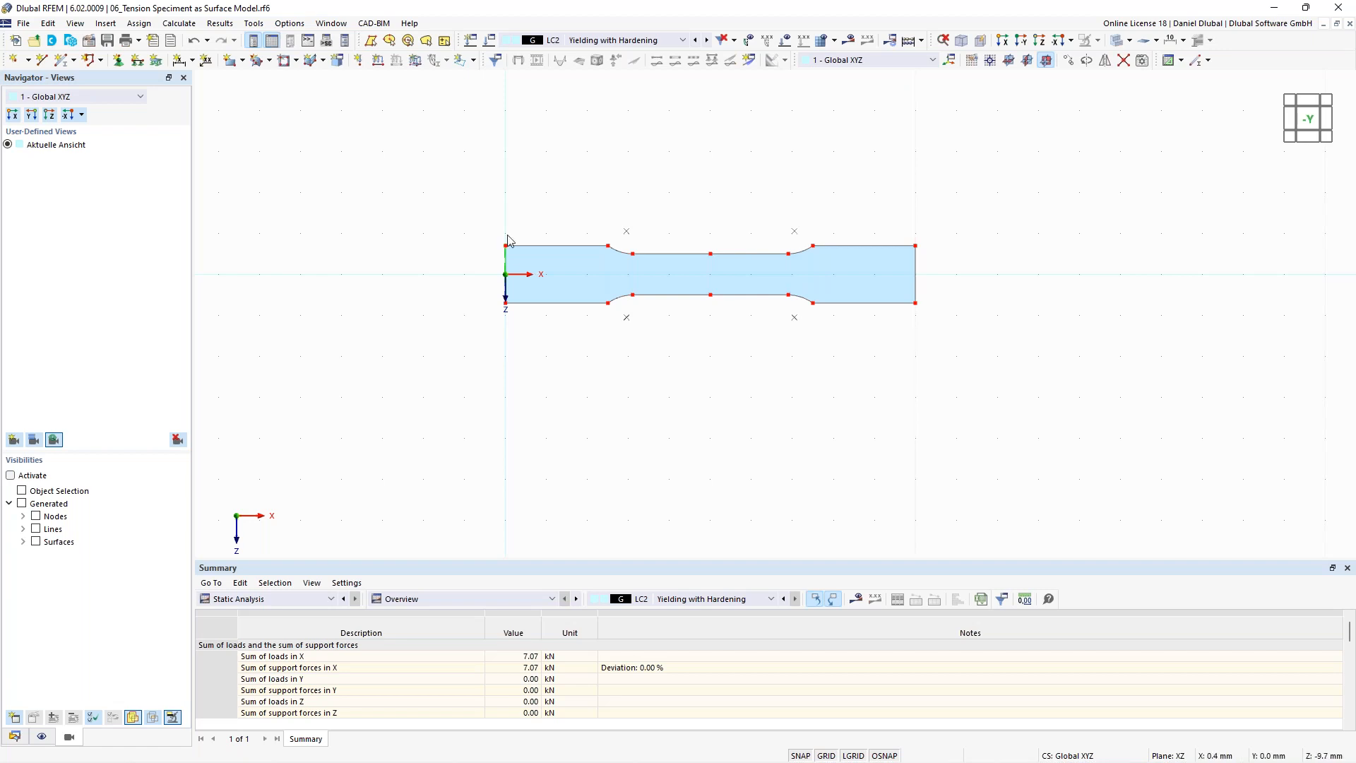
pyautogui.scroll(2, 503, 238)
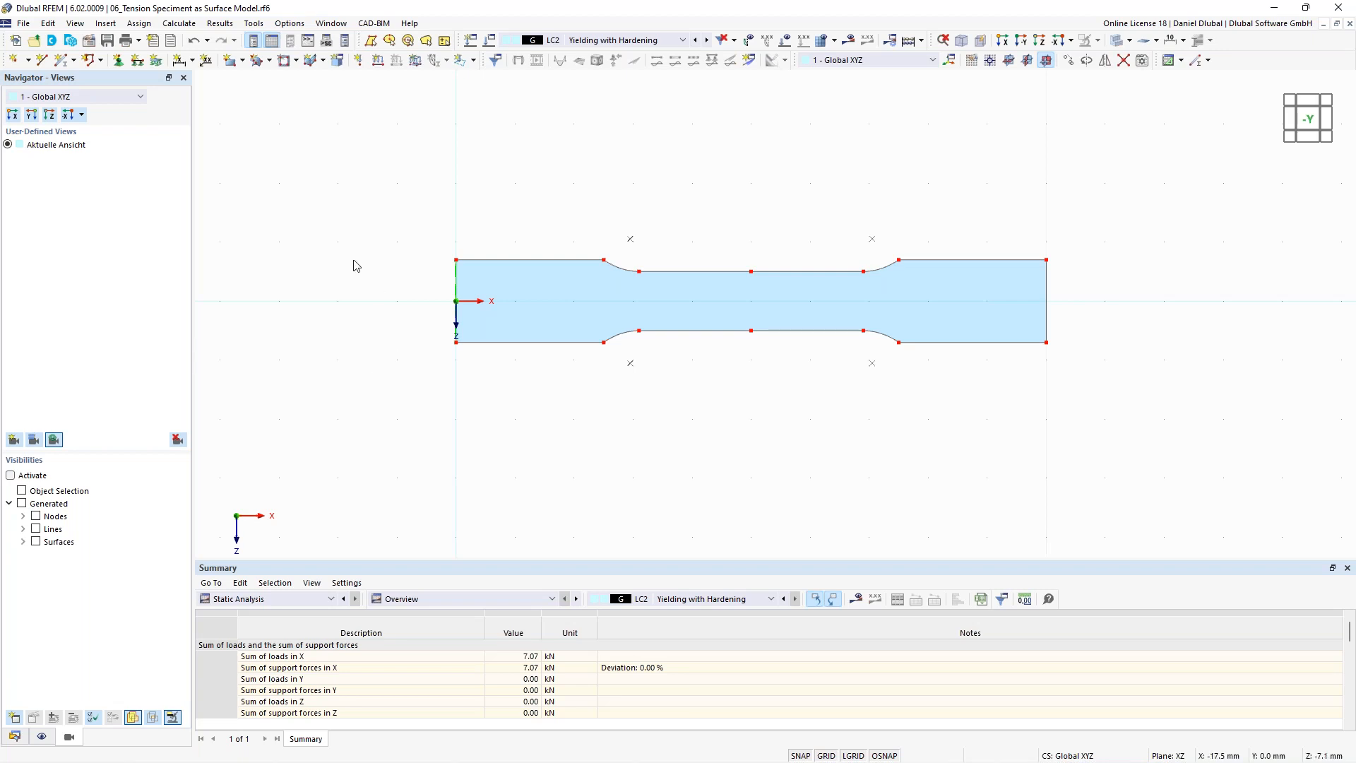
# Step: Review the add-ons in the tension specimen model's base data
pyautogui.click(95, 42)
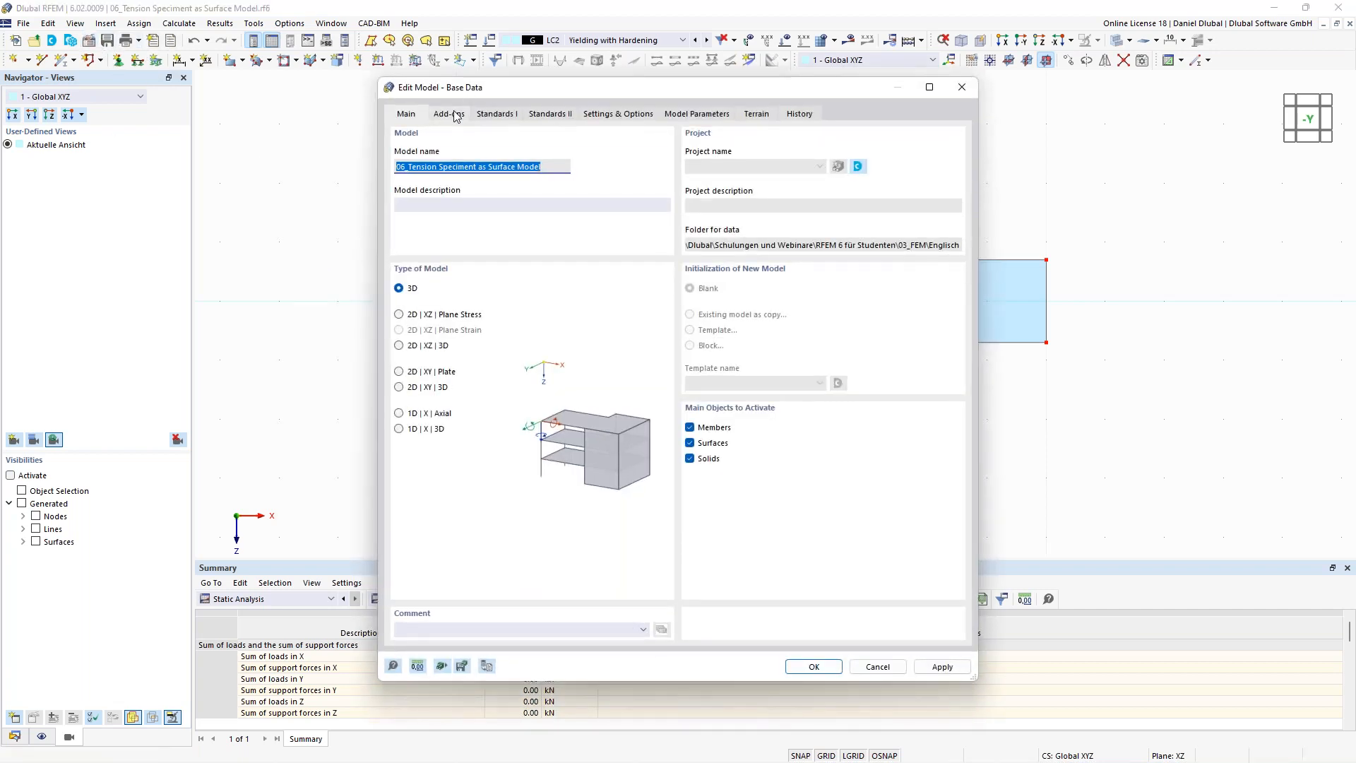
pyautogui.click(455, 115)
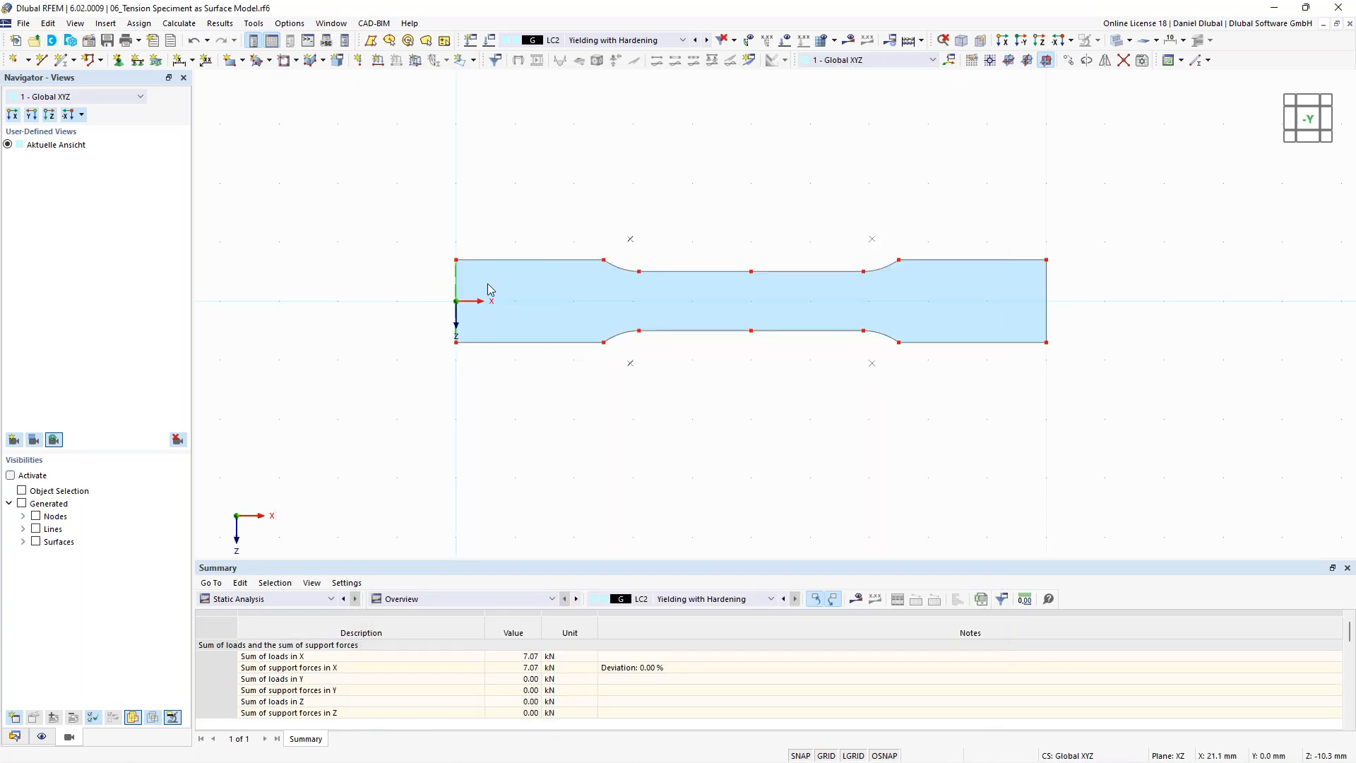
# Step: Activate load case LC1 Yield Strength and list the model's materials in the data navigator
pyautogui.click(15, 736)
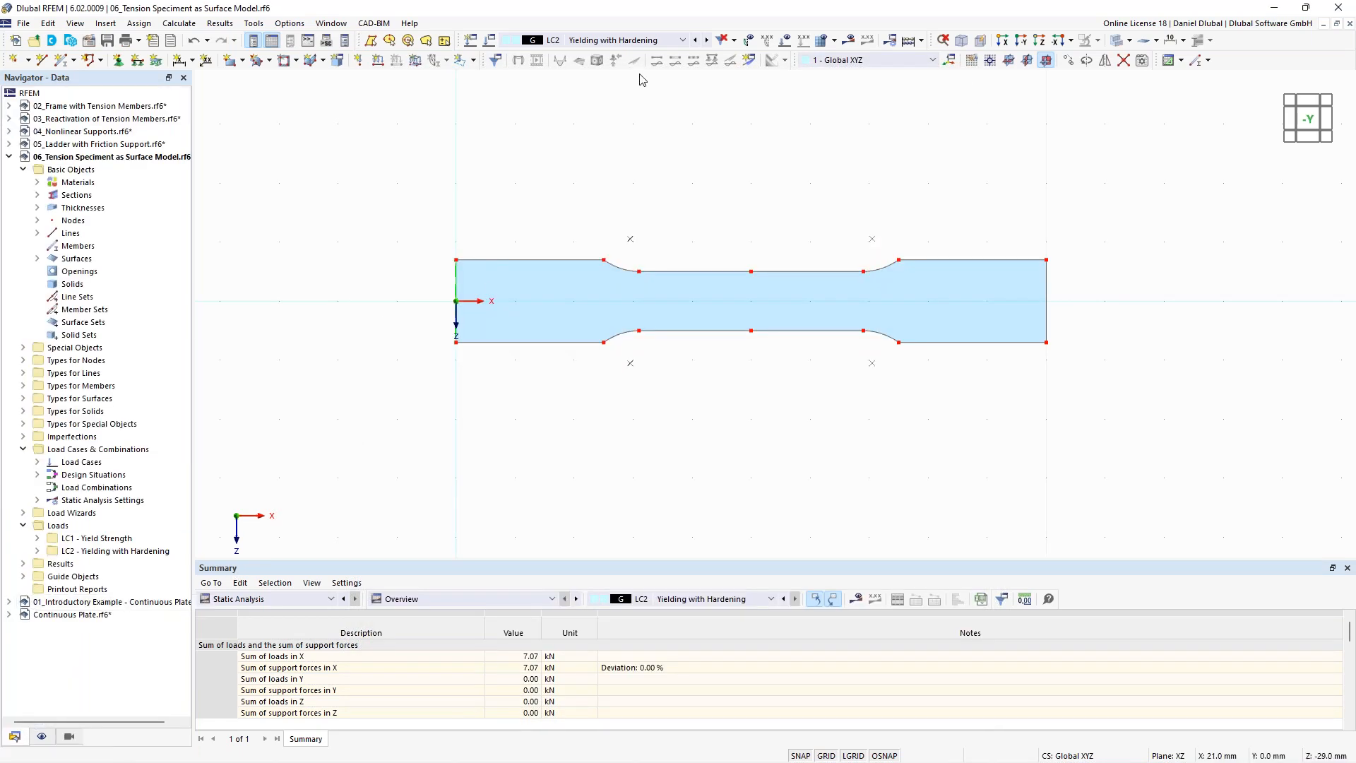
pyautogui.click(695, 40)
pyautogui.moveTo(589, 148); pyautogui.dragTo(528, 177, button='middle')
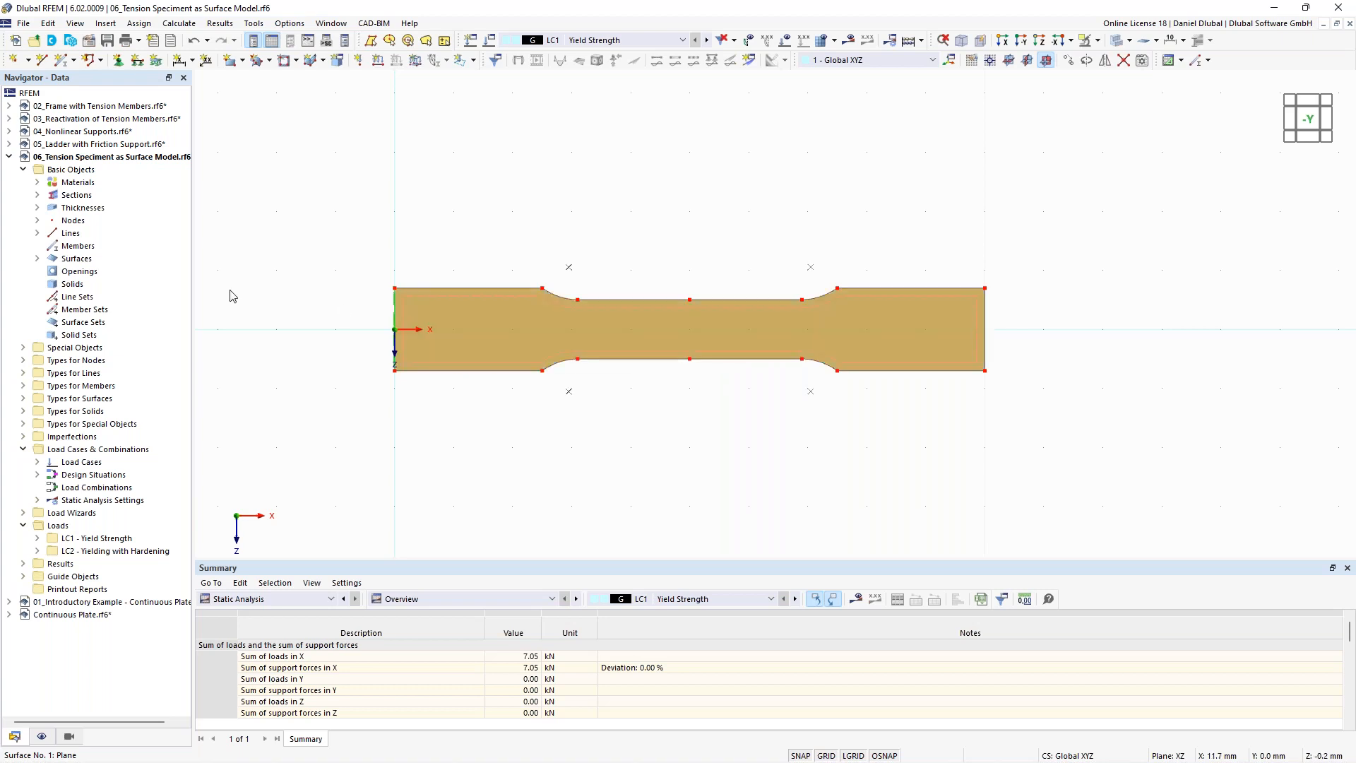
pyautogui.click(38, 258)
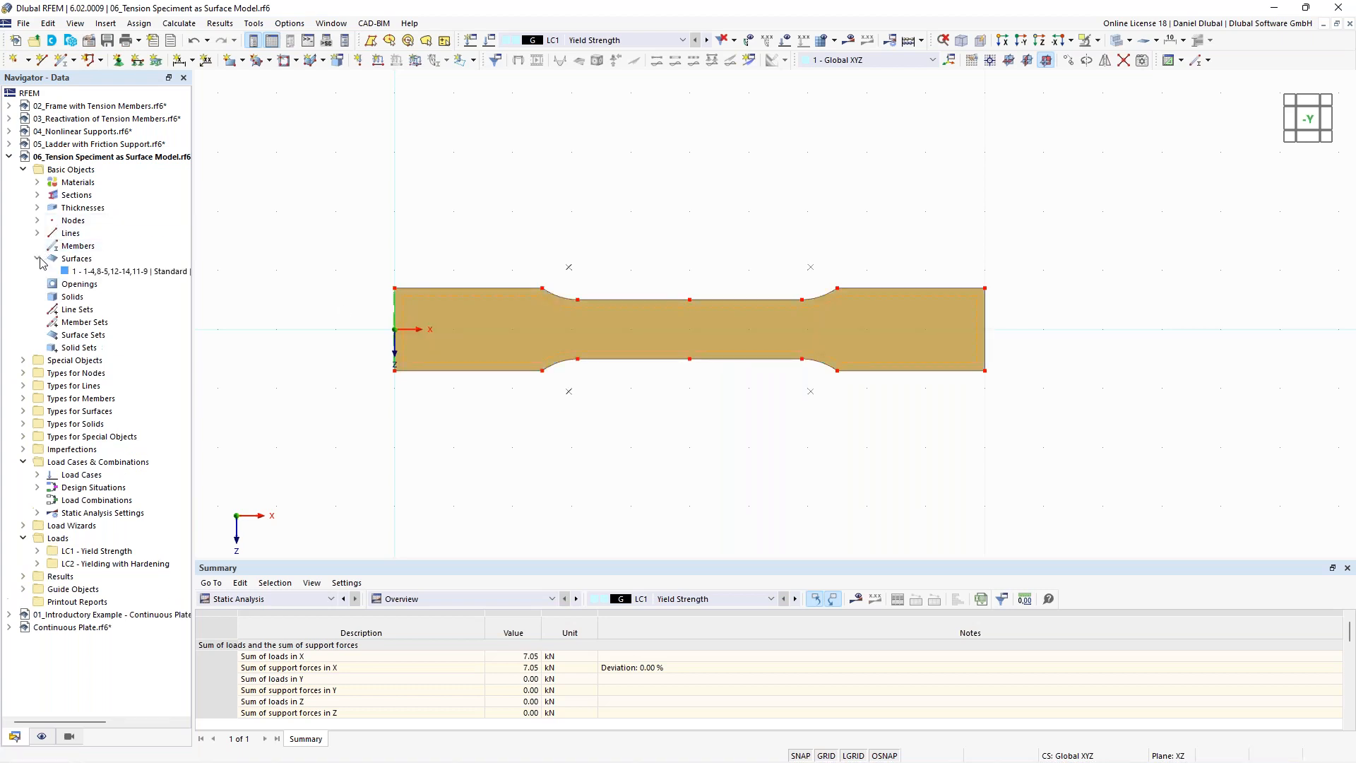
pyautogui.click(38, 259)
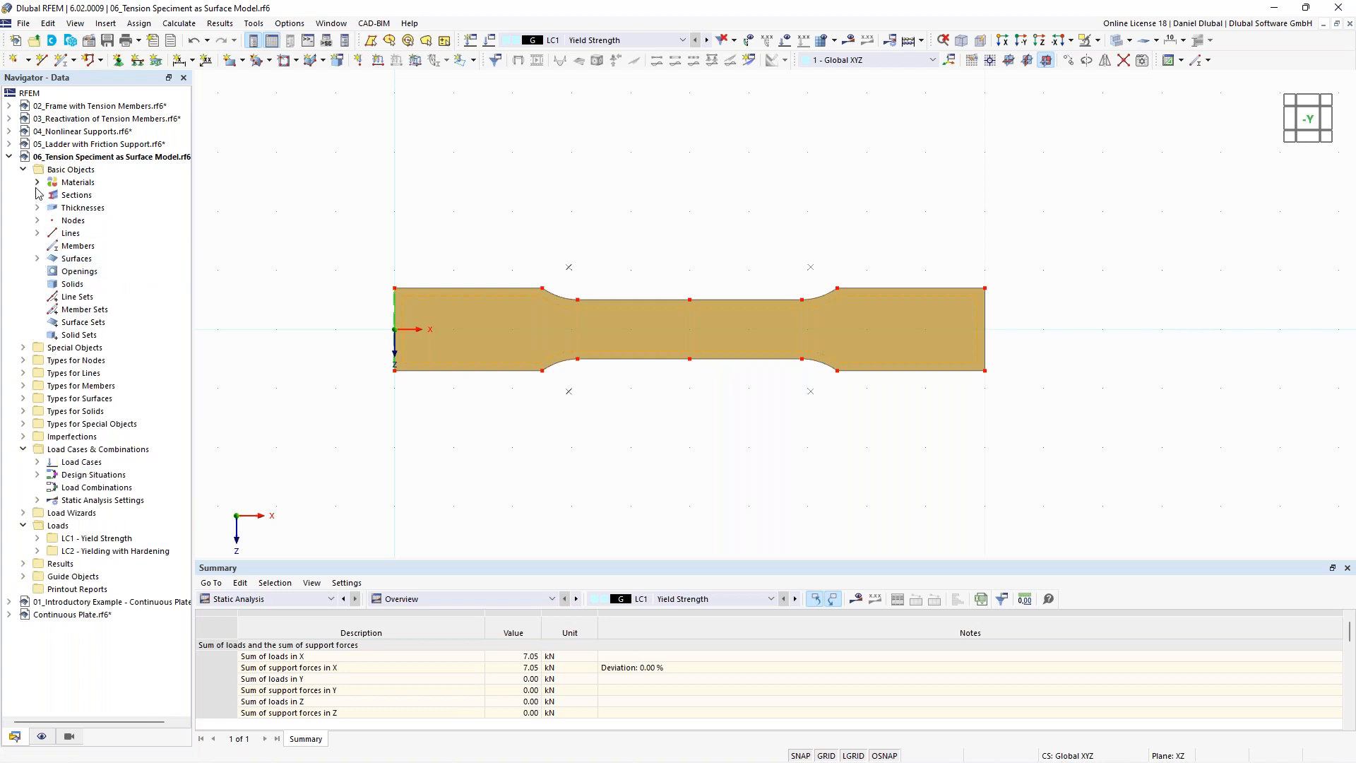
pyautogui.click(37, 182)
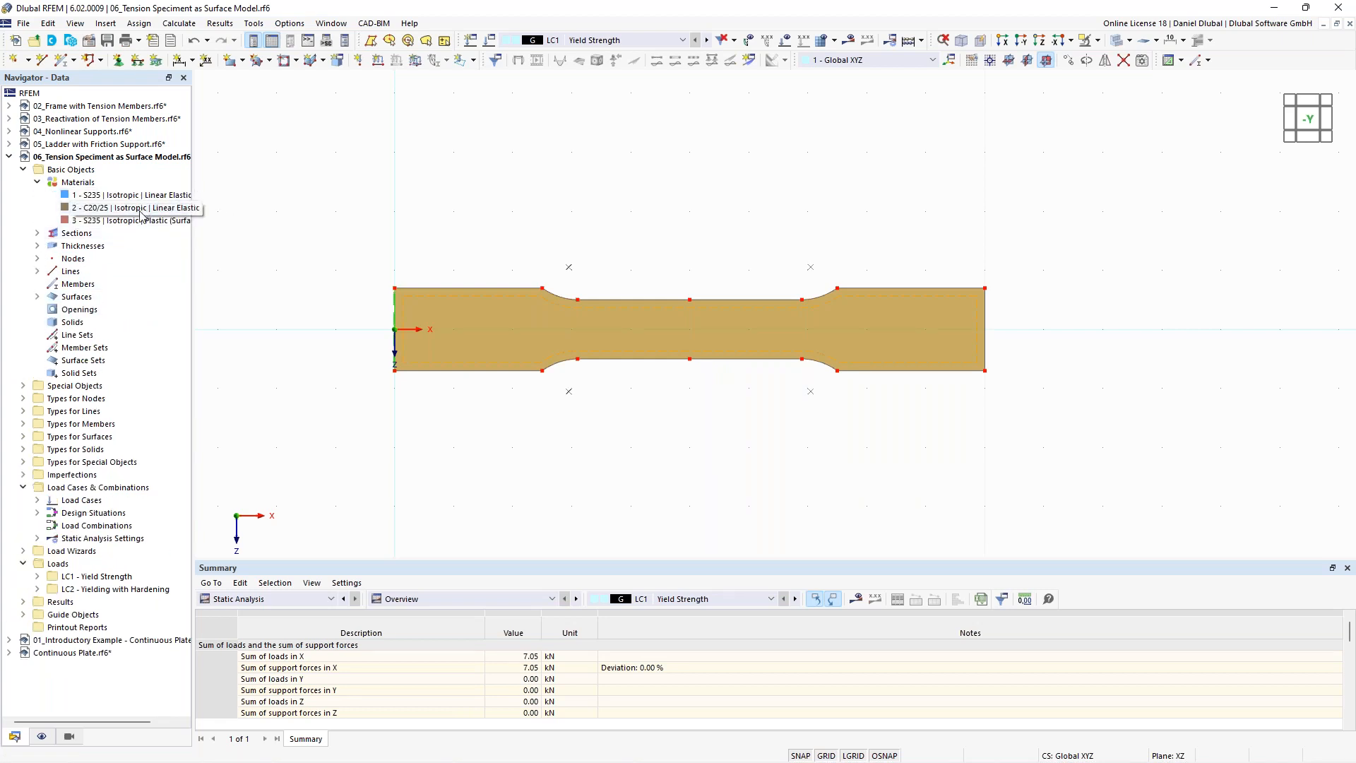
# Step: Assign material 1 - S235 Isotropic Linear Elastic to the specimen surface, accepting the loss of results, and calculate LC1 Yield Strength
pyautogui.doubleClick(494, 339)
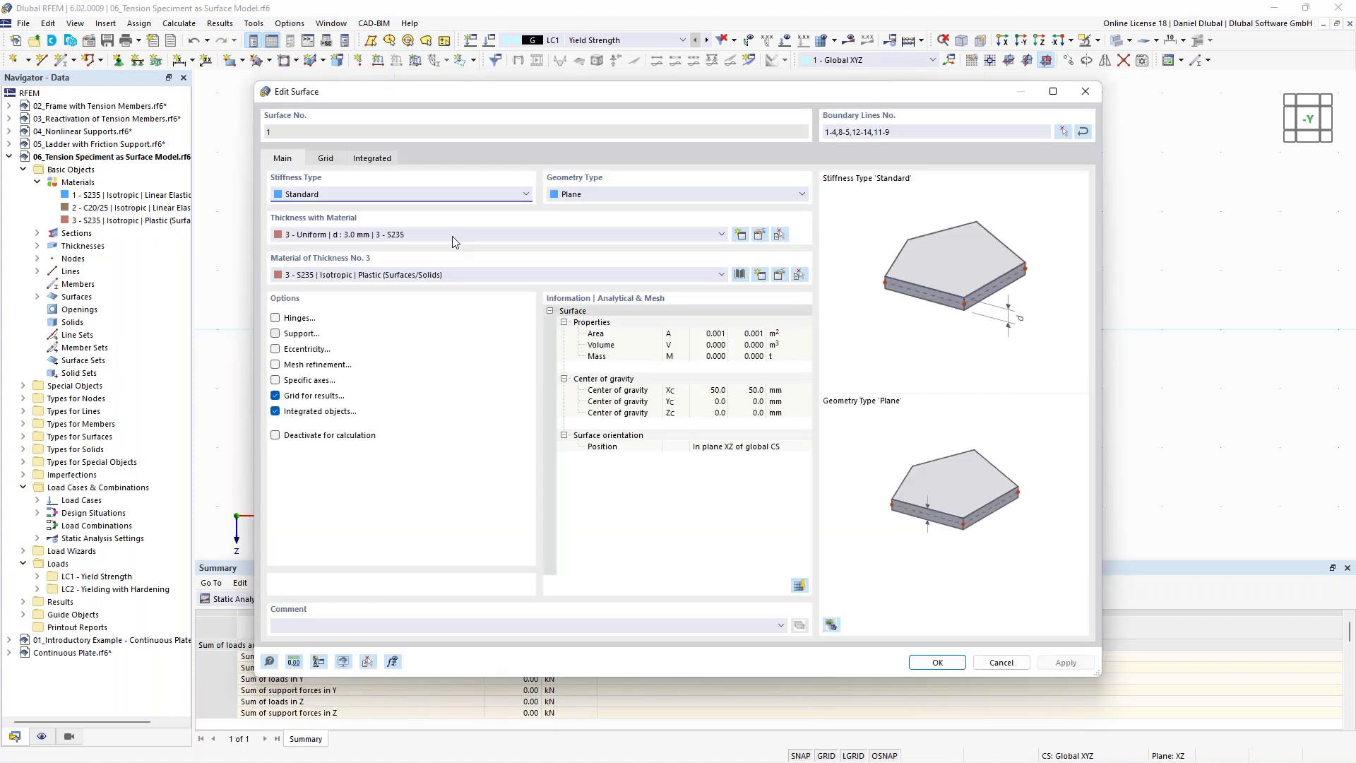
pyautogui.click(443, 269)
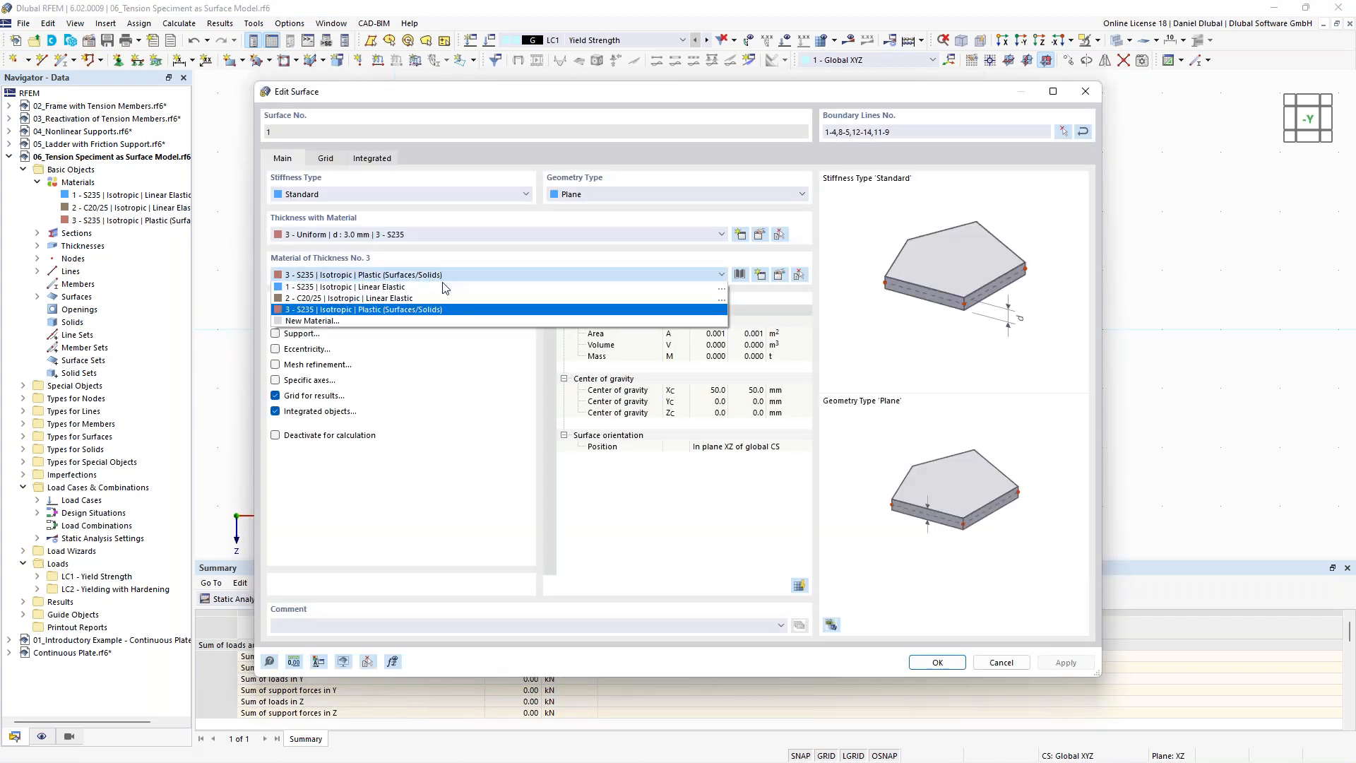
pyautogui.click(443, 287)
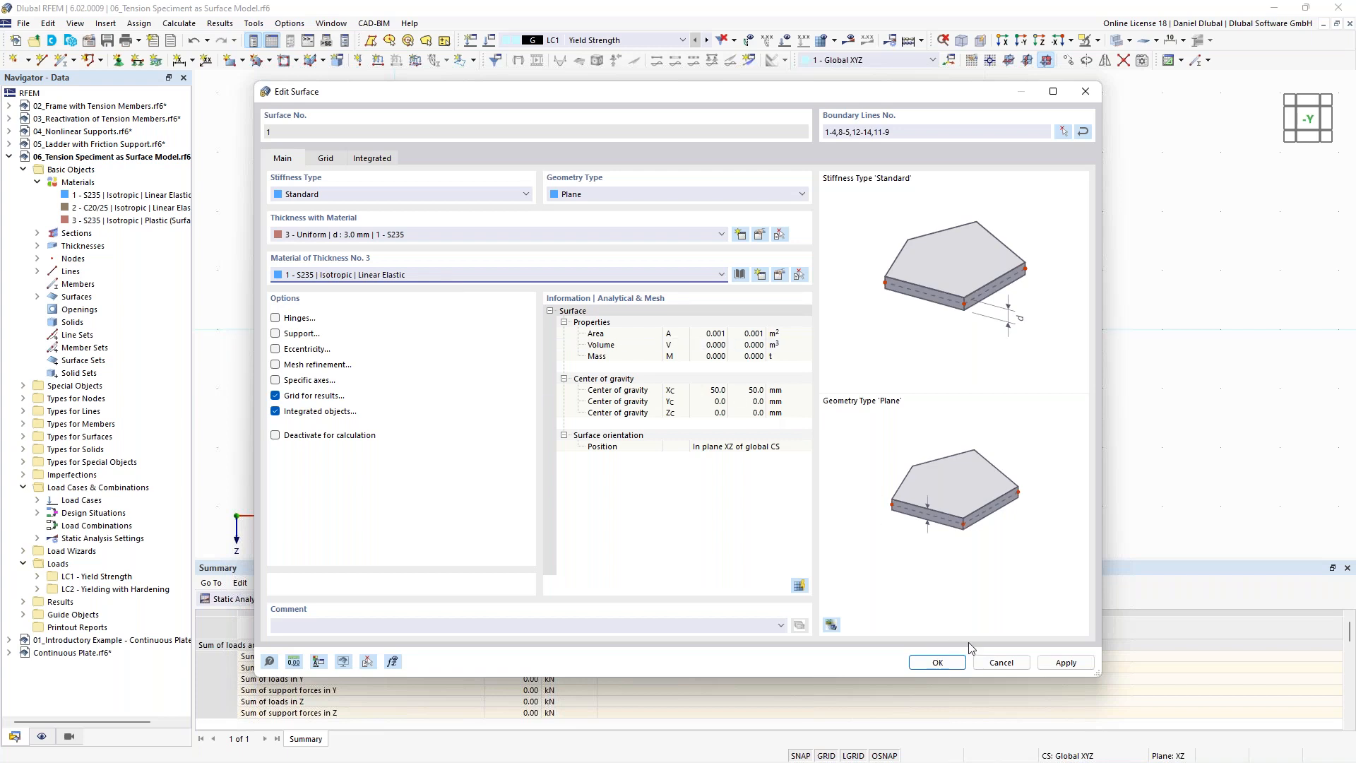
pyautogui.click(1066, 662)
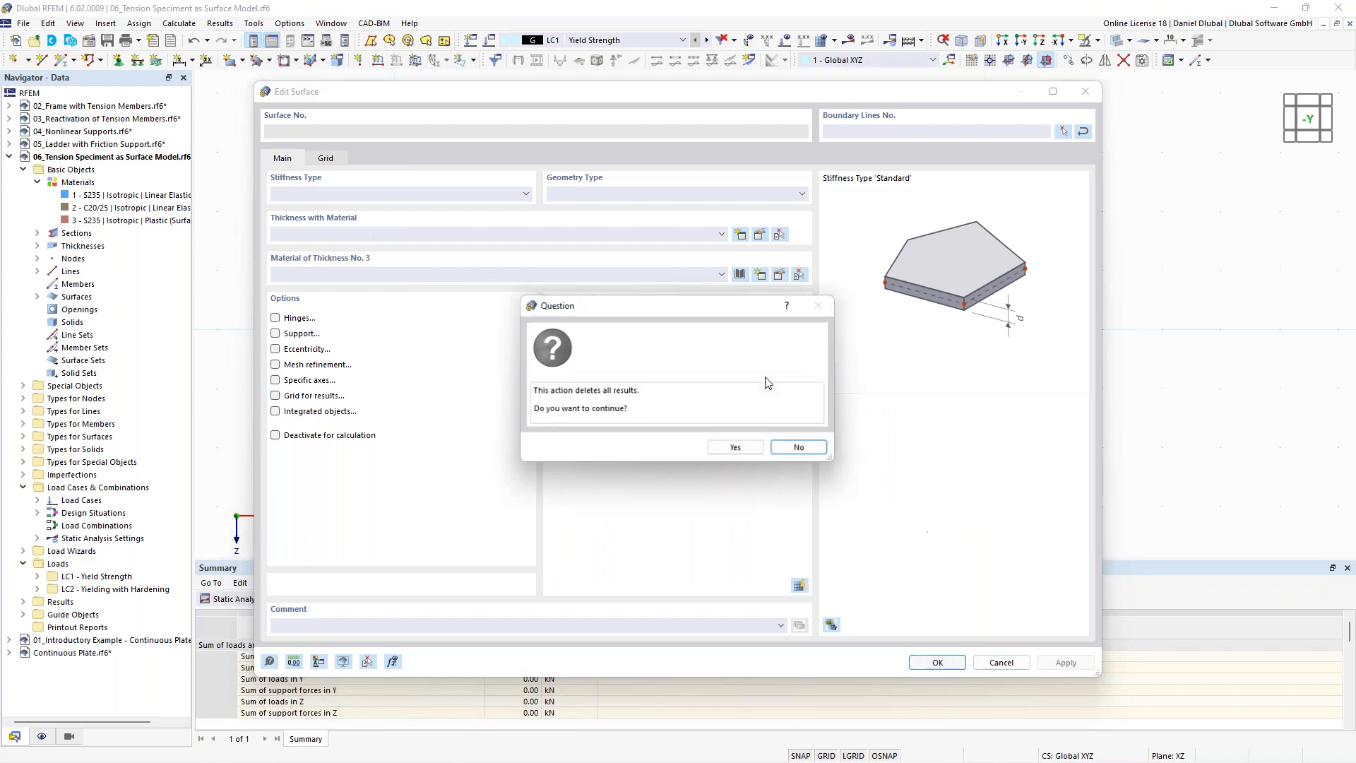
pyautogui.click(737, 449)
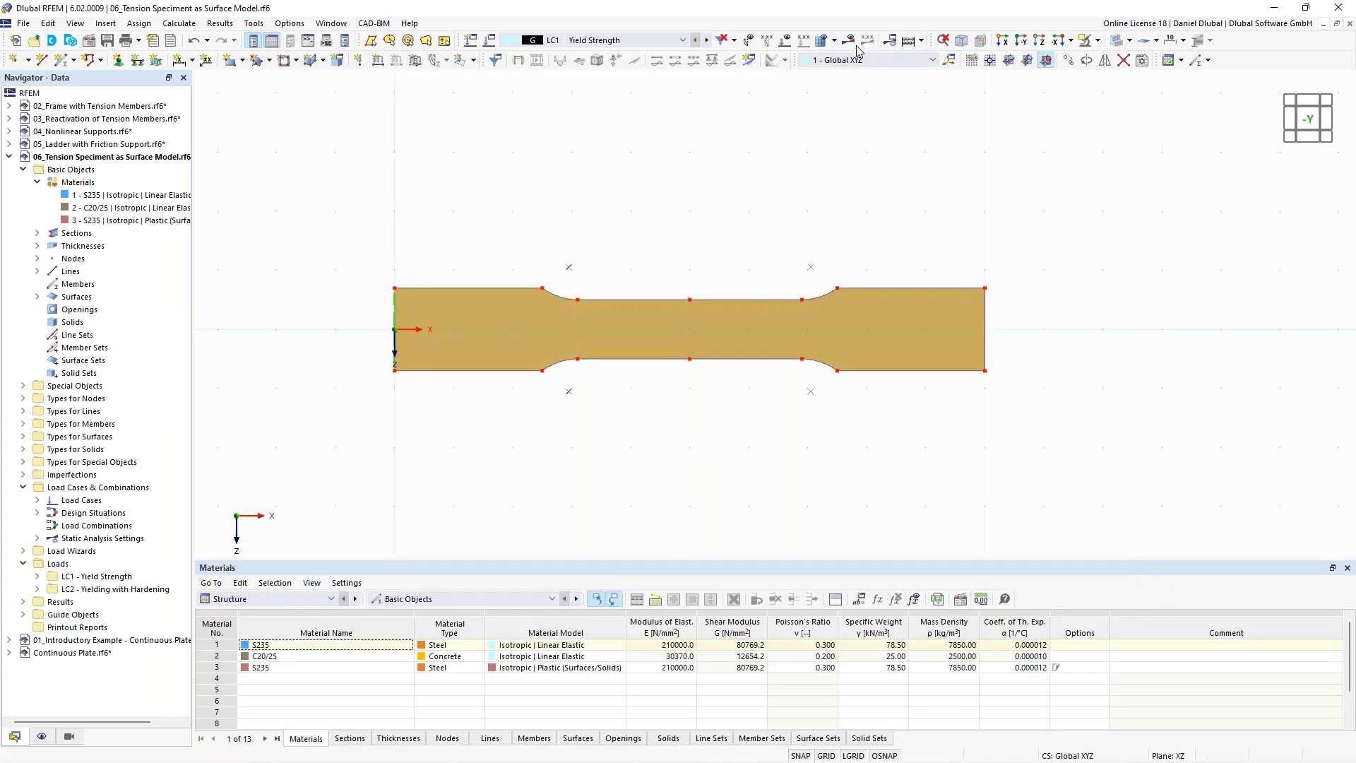
pyautogui.click(850, 43)
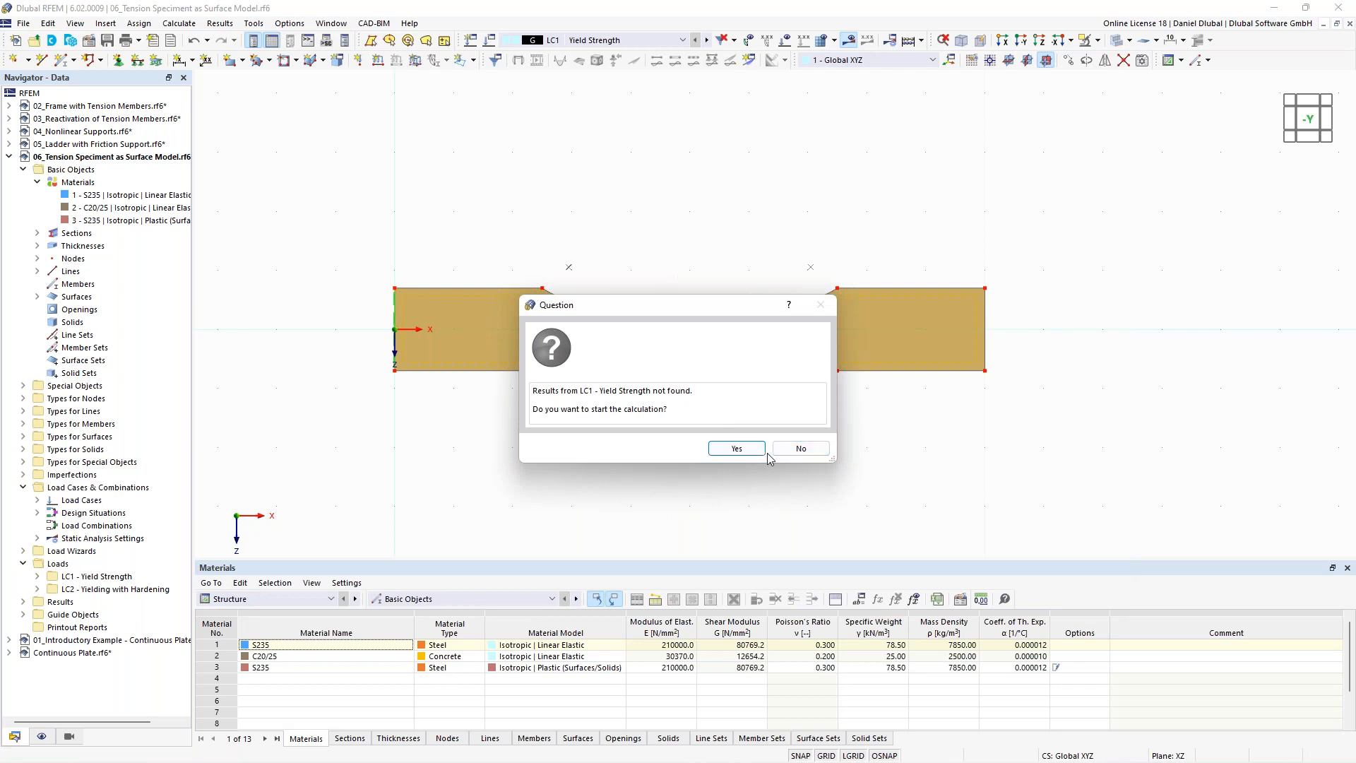
pyautogui.click(750, 456)
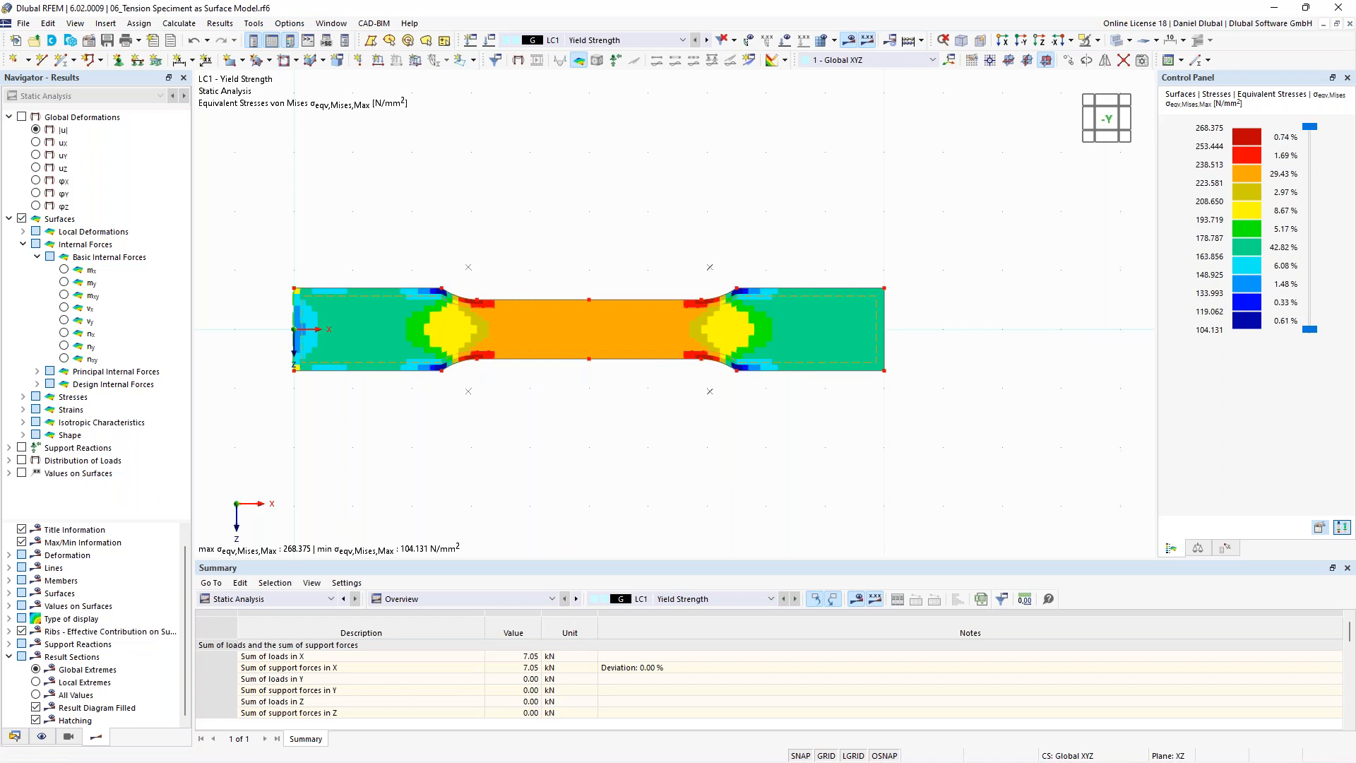
# Step: Display the loads on the specimen and examine the line load's magnitude and the stress calculation in its comment
pyautogui.click(786, 42)
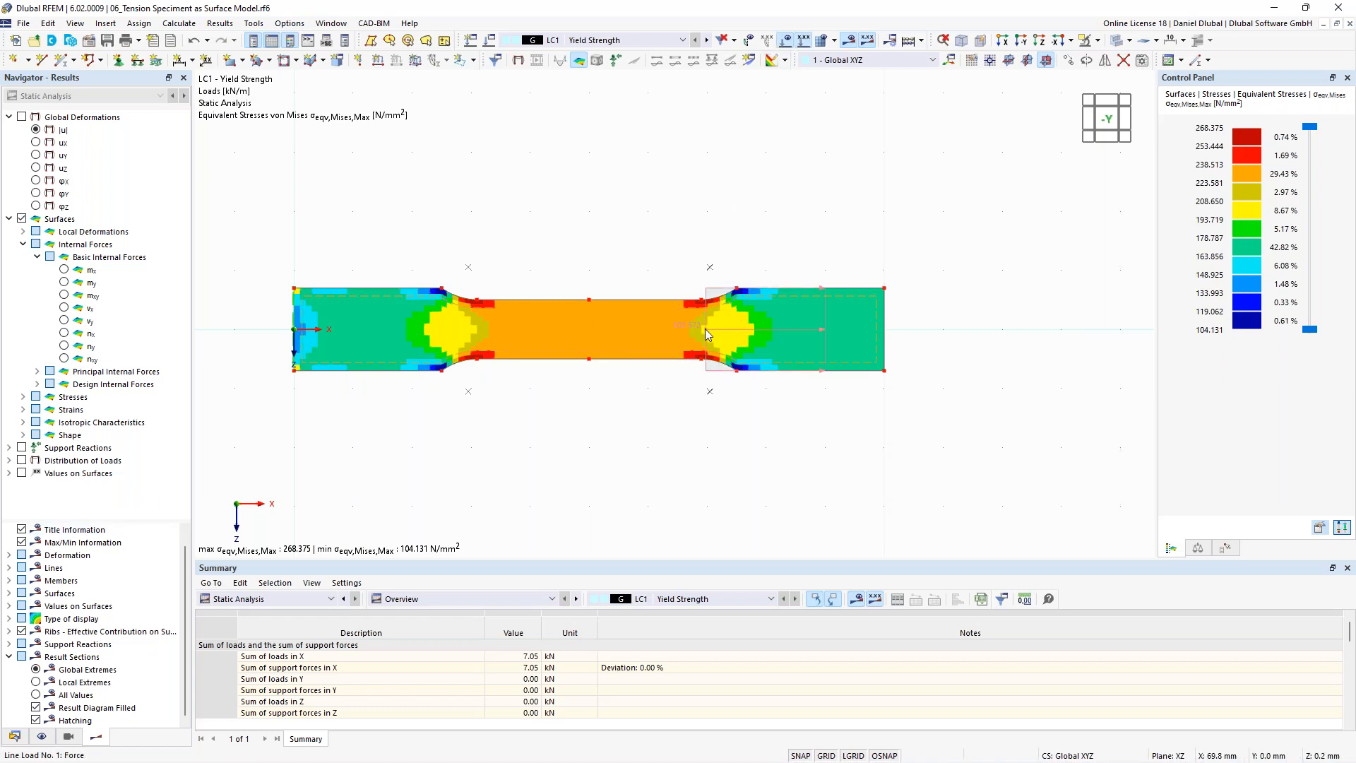
pyautogui.moveTo(705, 329)
pyautogui.moveTo(574, 337)
pyautogui.doubleClick(708, 328)
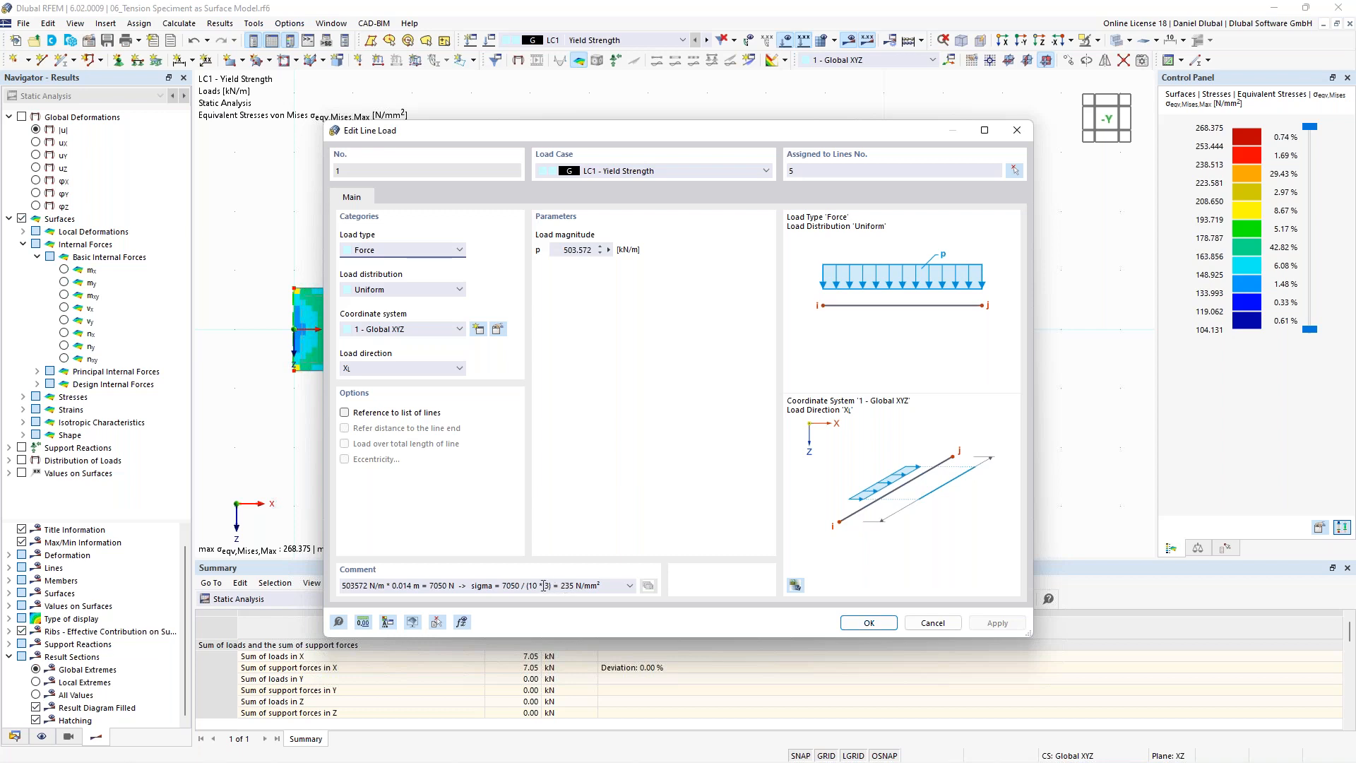
pyautogui.moveTo(527, 587); pyautogui.dragTo(551, 588)
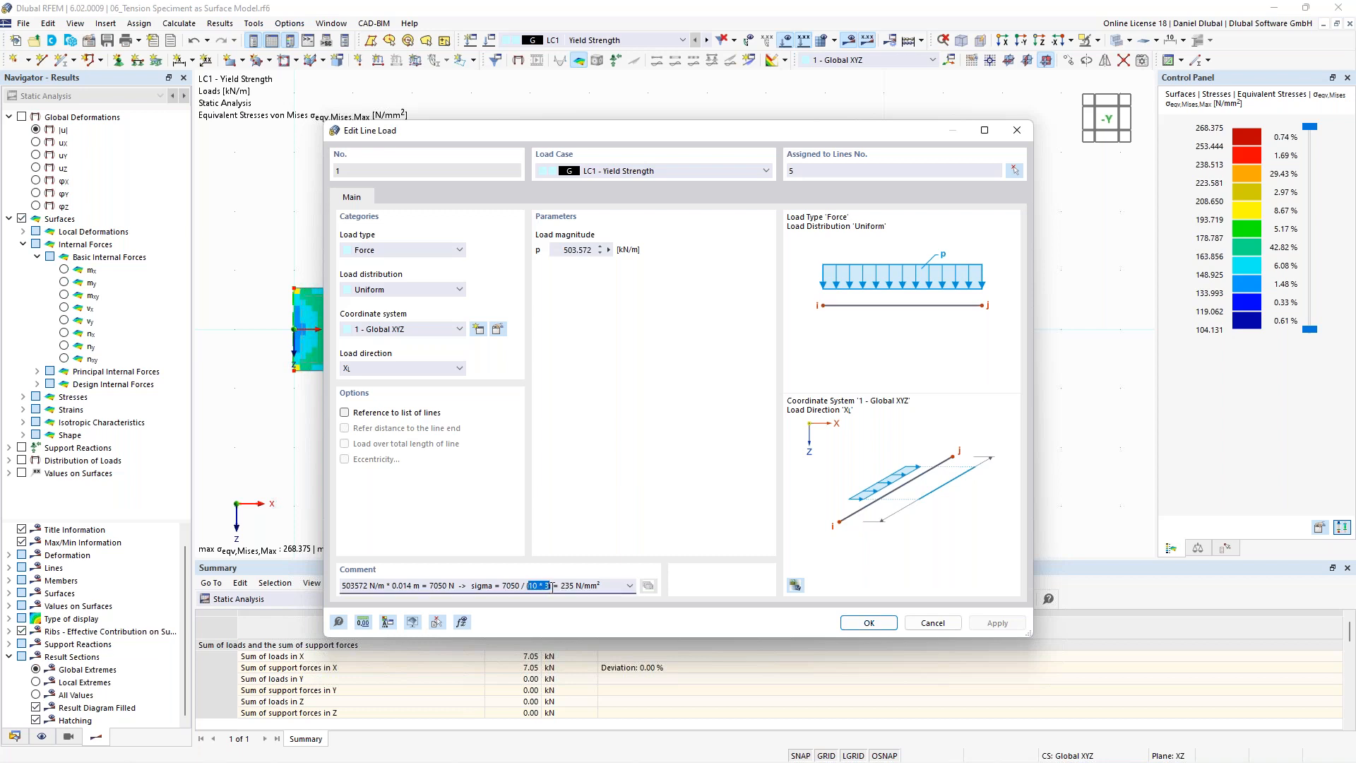
pyautogui.moveTo(650, 133); pyautogui.dragTo(546, 111)
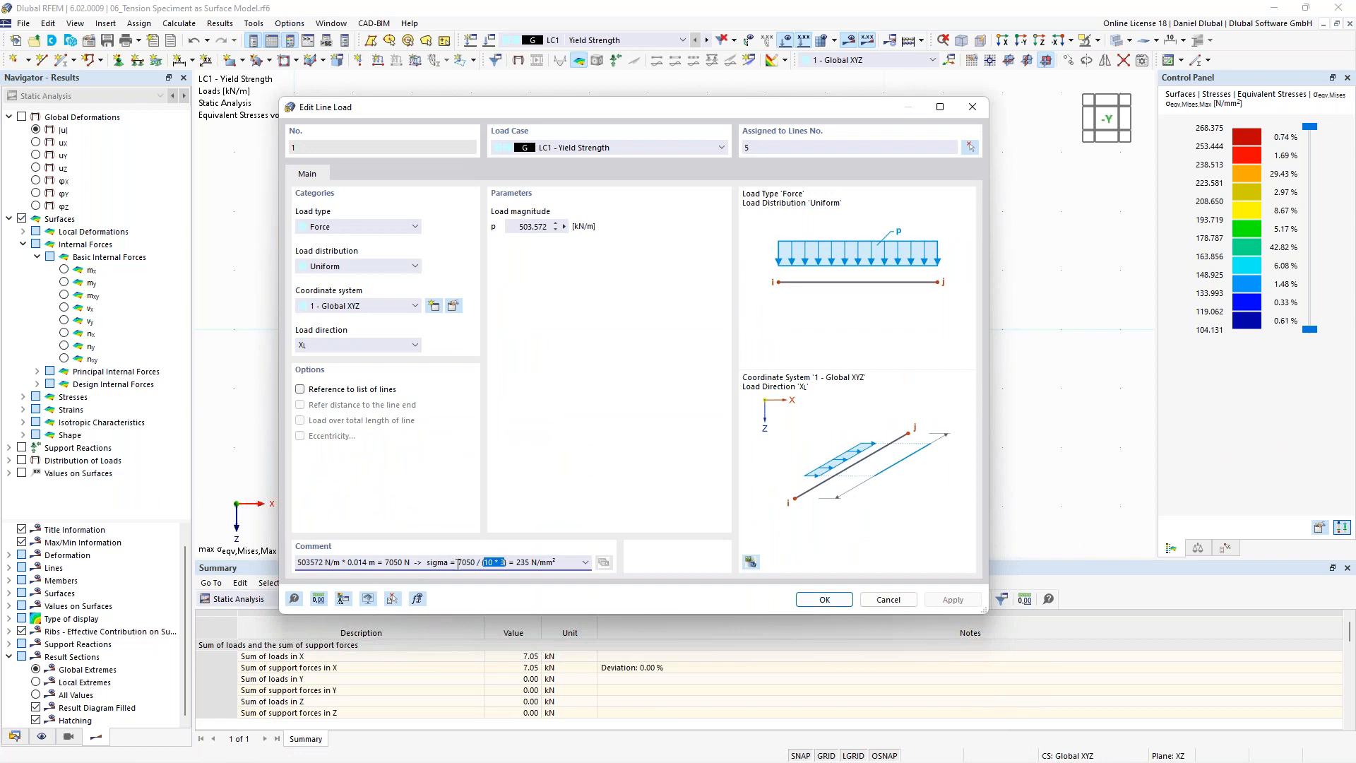
pyautogui.moveTo(459, 562); pyautogui.dragTo(476, 561)
pyautogui.click(458, 563)
pyautogui.moveTo(799, 107); pyautogui.dragTo(701, 224)
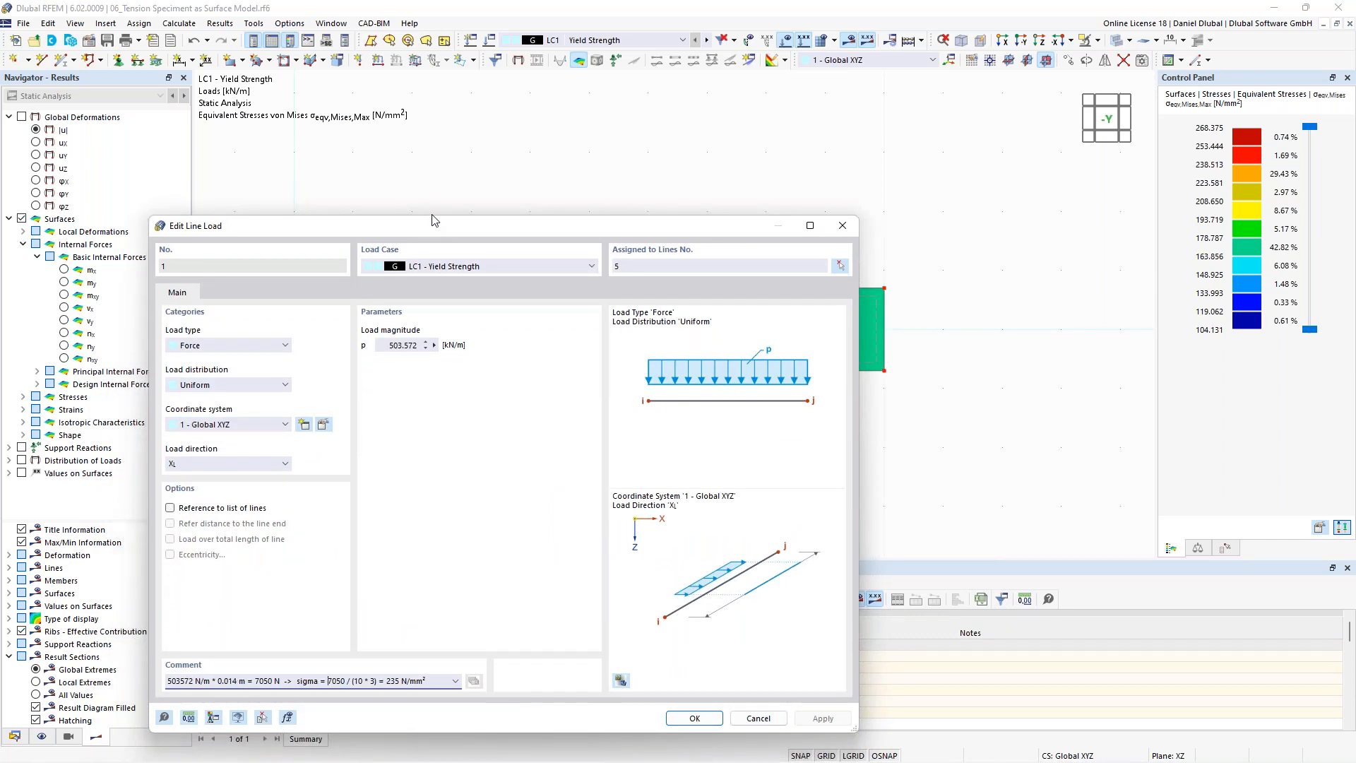
pyautogui.moveTo(427, 225); pyautogui.dragTo(482, 118)
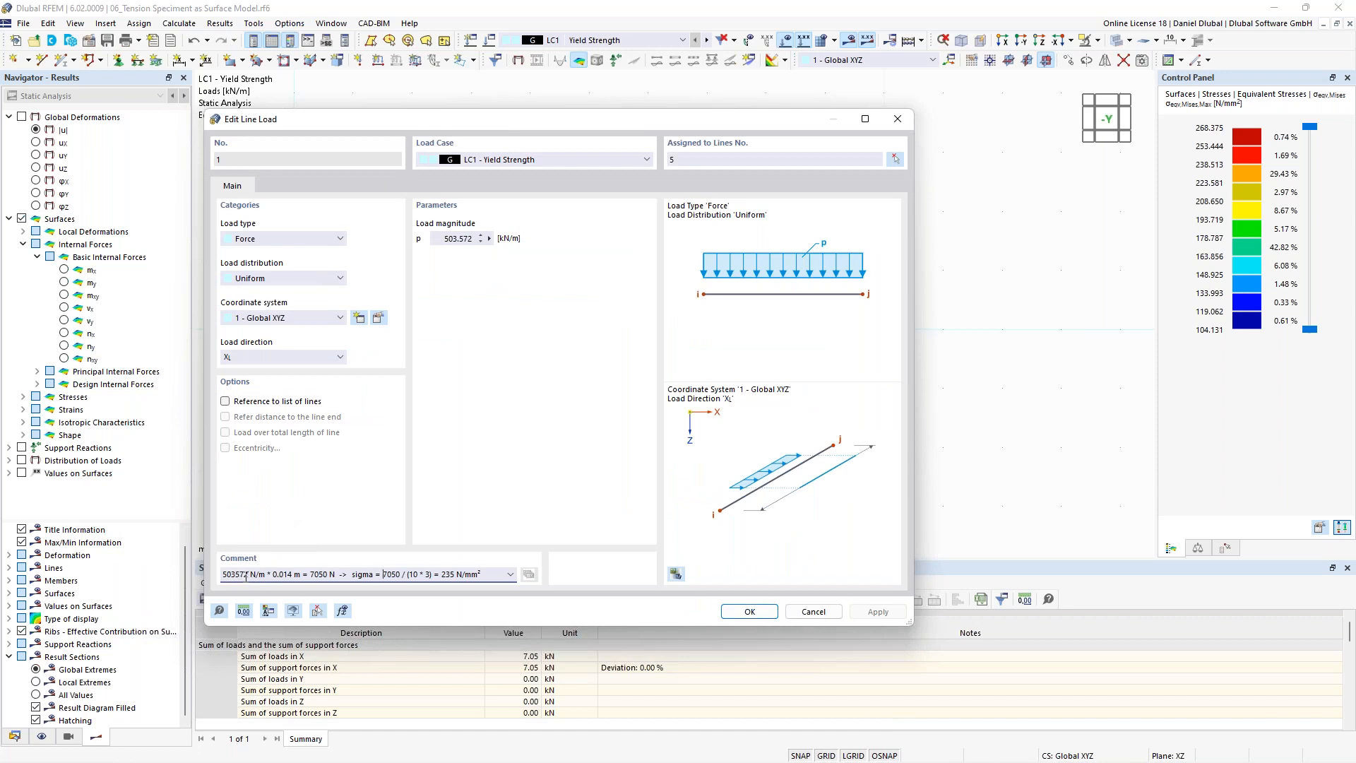
pyautogui.click(814, 610)
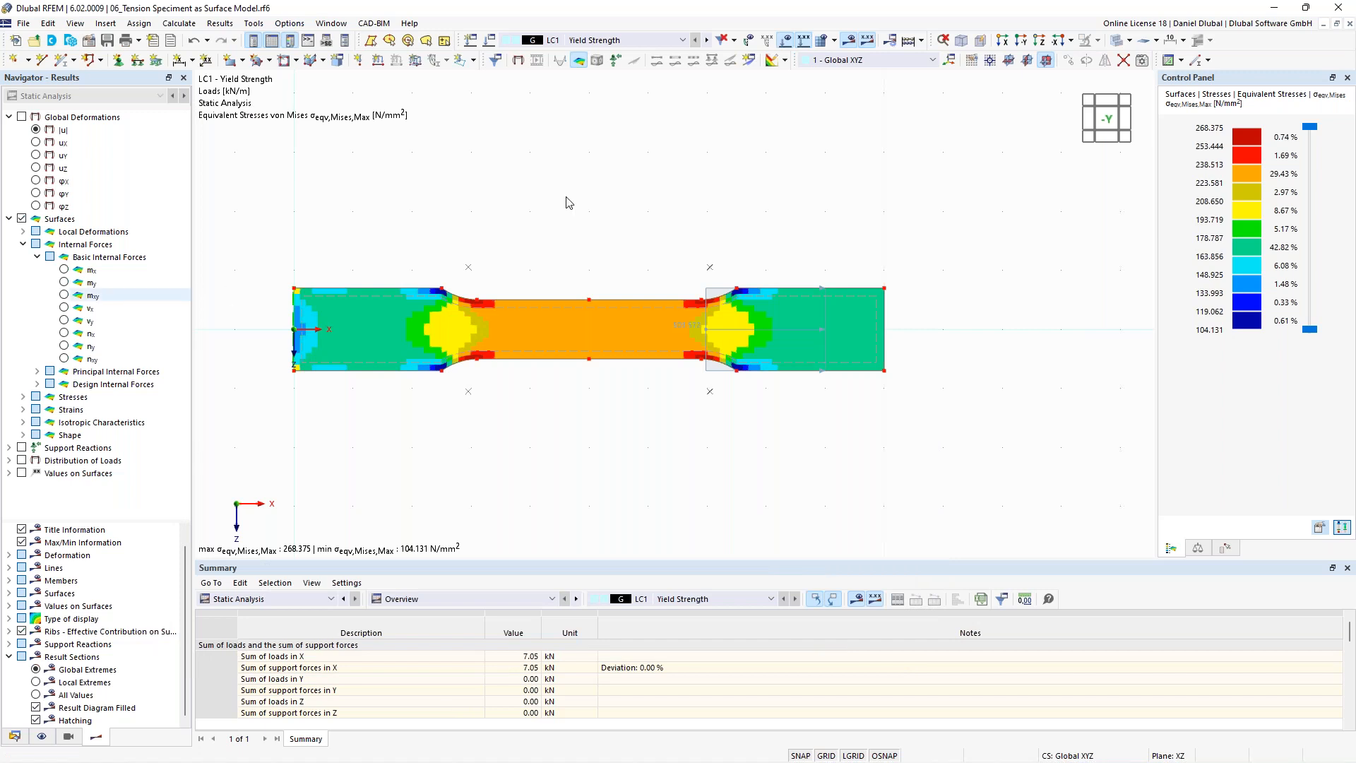
# Step: Compare the result smoothing types for surfaces and keep Constant on mesh elements
pyautogui.scroll(1, 584, 305)
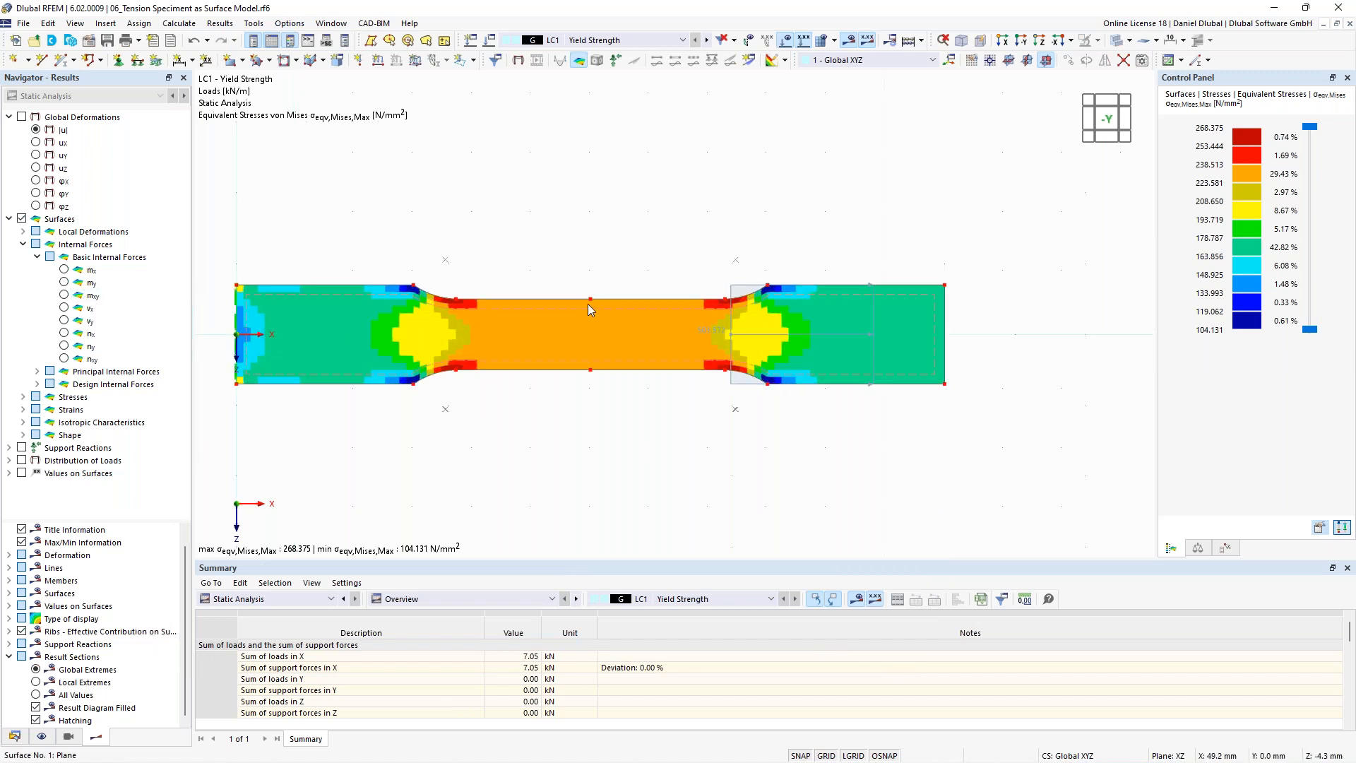
pyautogui.moveTo(585, 244); pyautogui.dragTo(645, 283, button='middle')
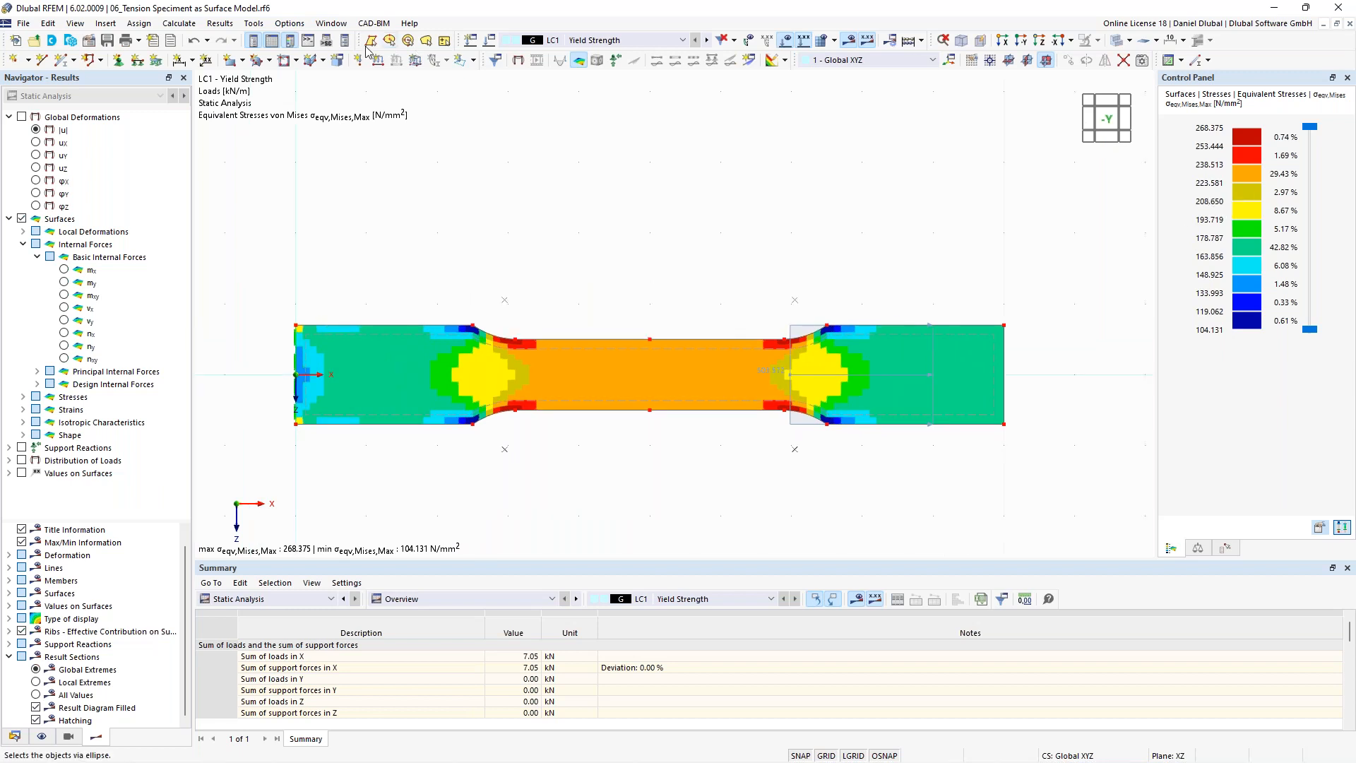
pyautogui.click(181, 26)
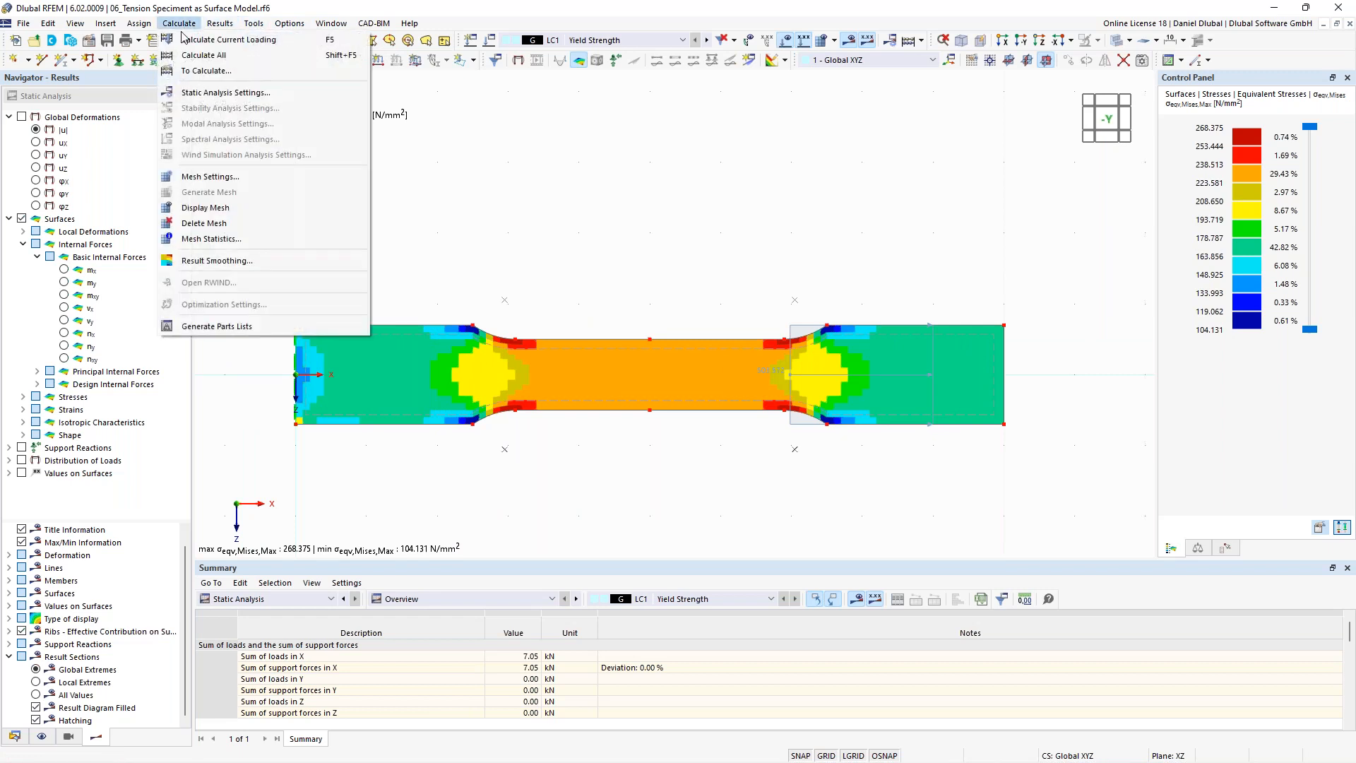
pyautogui.click(228, 262)
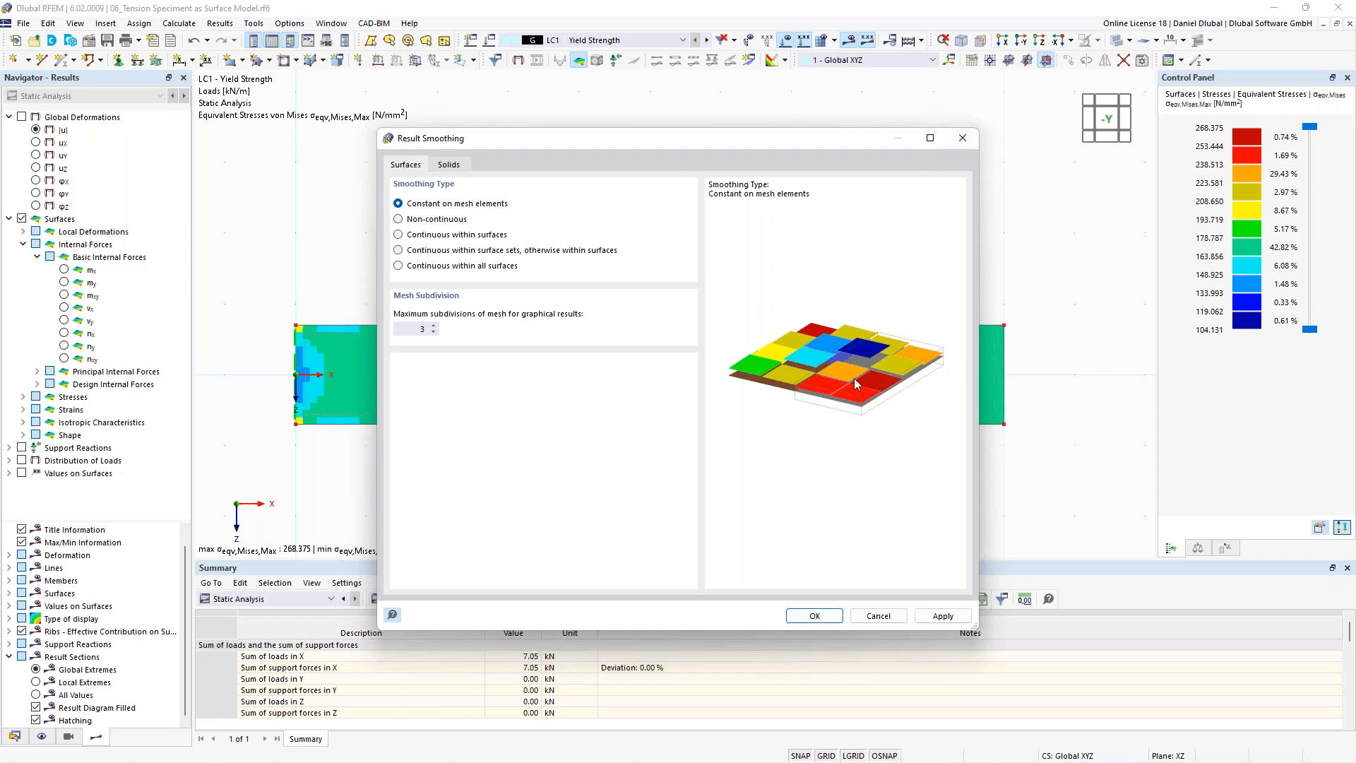
pyautogui.click(421, 256)
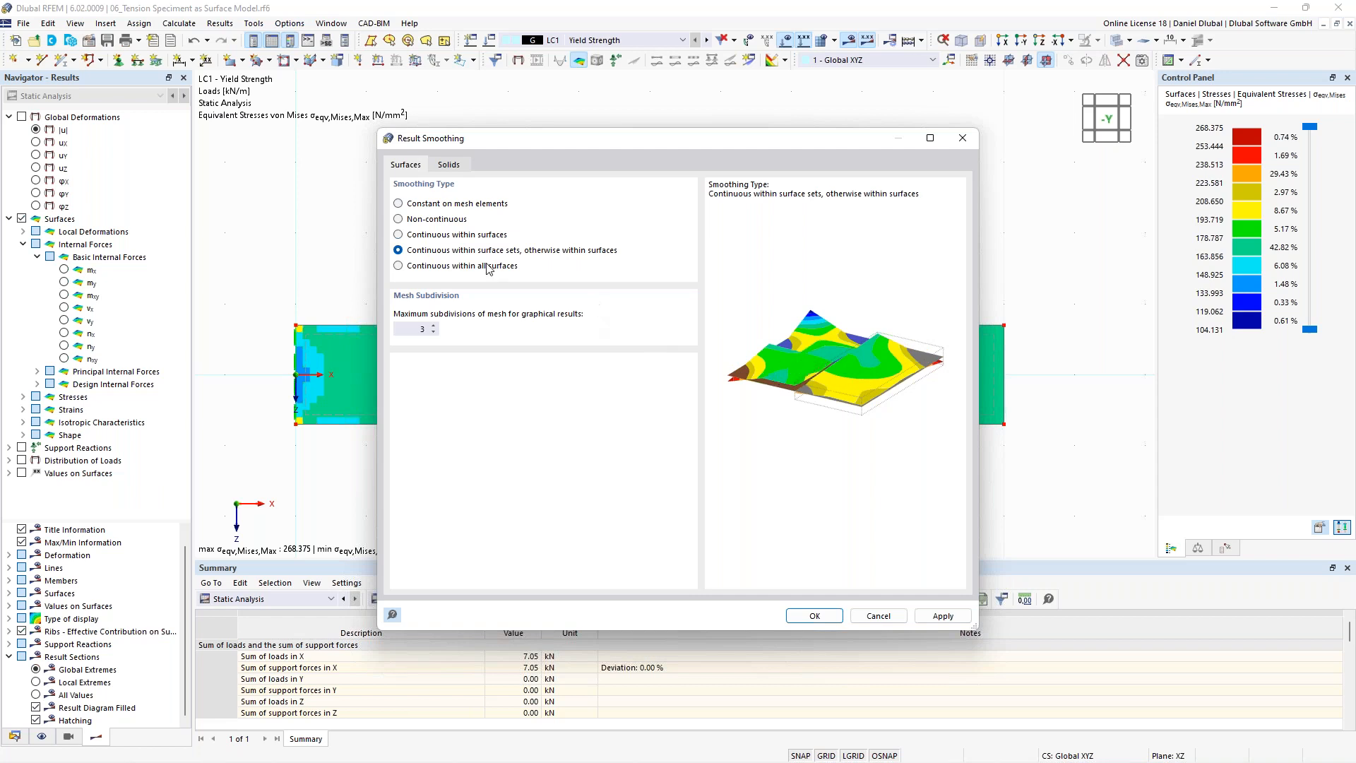
pyautogui.click(443, 206)
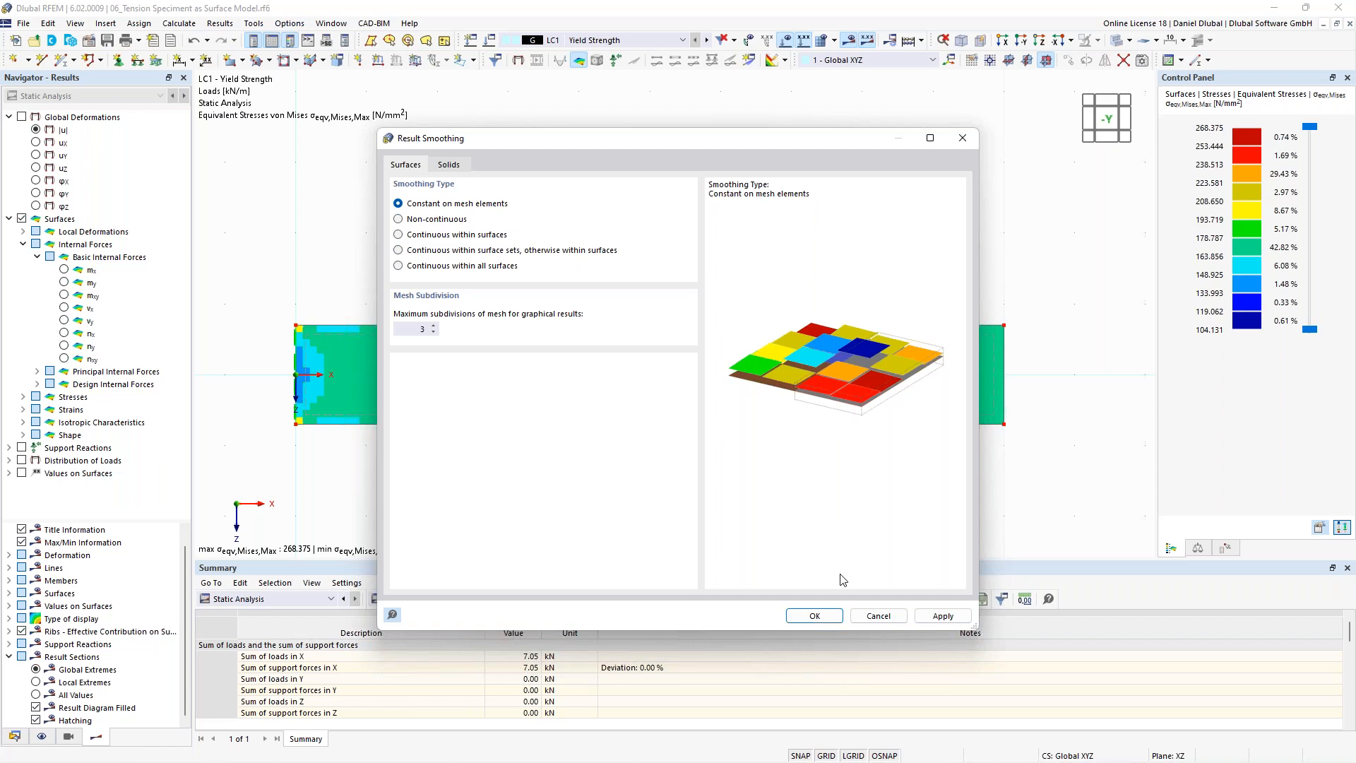
pyautogui.click(834, 615)
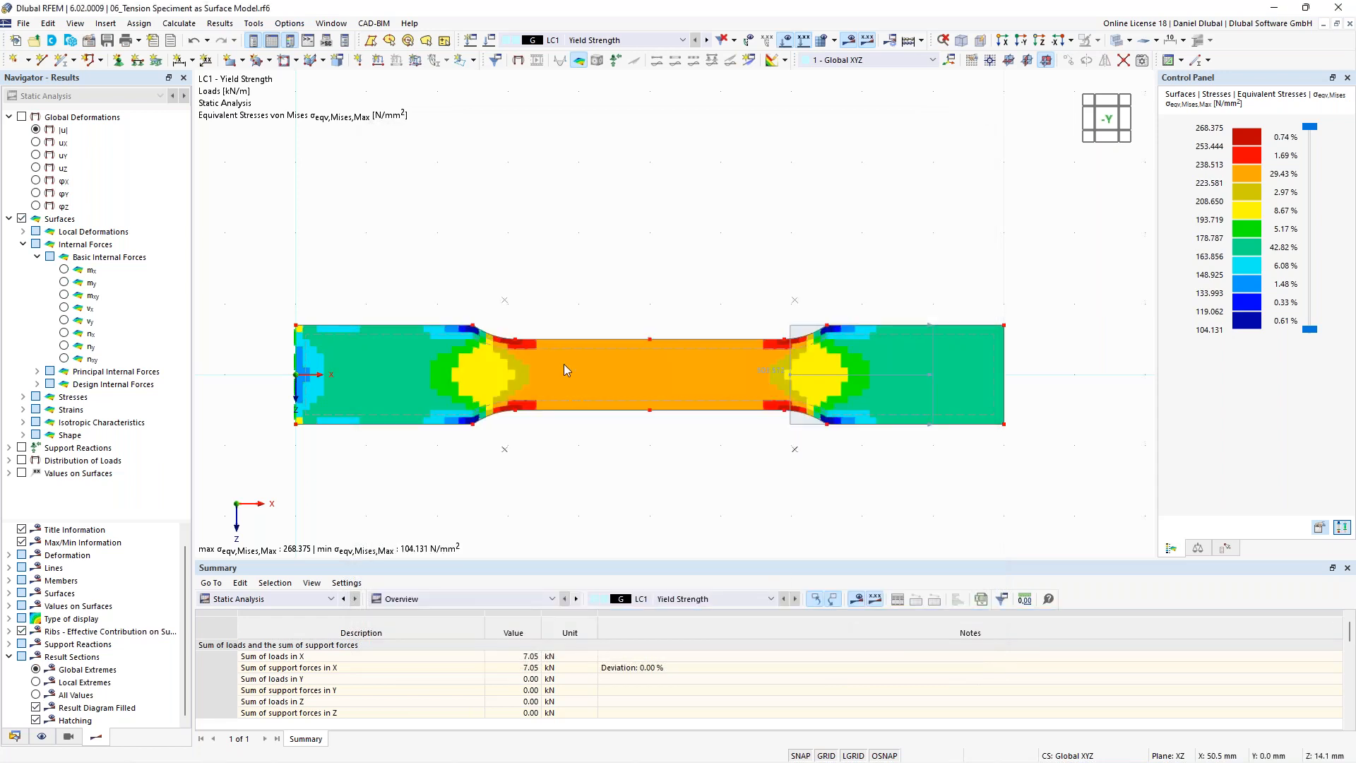
# Step: Refer the von Mises stress colour scale to limits of 235.000 and 119.062 N/mm² instead of the maximum and minimum
pyautogui.doubleClick(1255, 181)
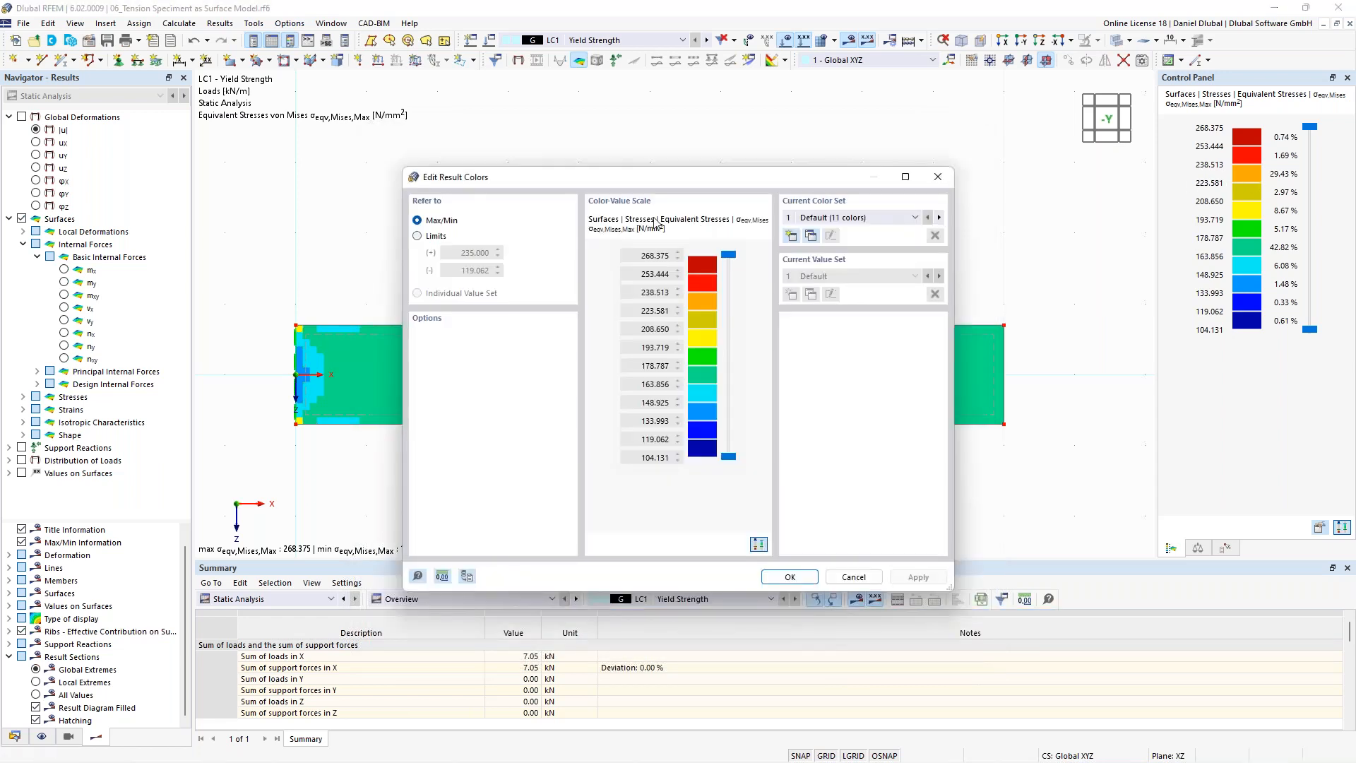
pyautogui.click(939, 178)
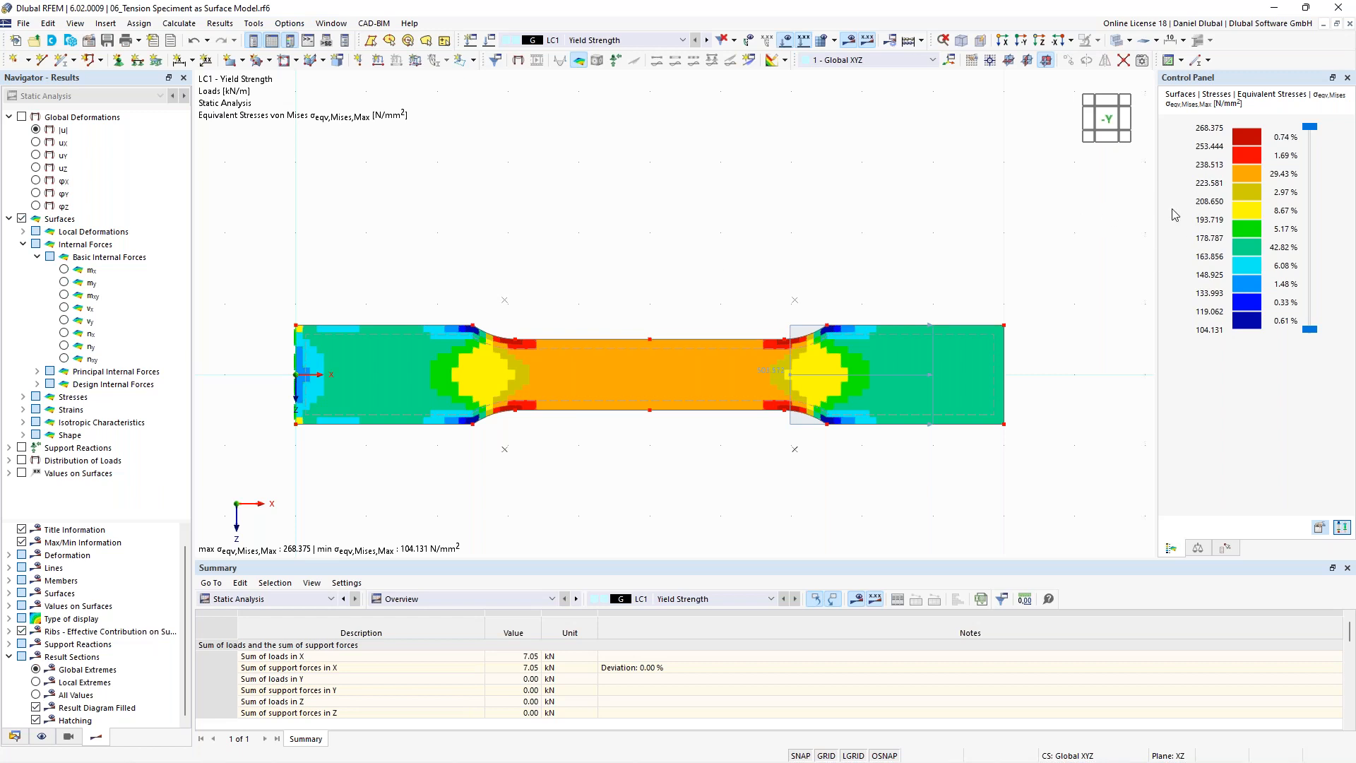
pyautogui.doubleClick(1244, 215)
pyautogui.click(429, 236)
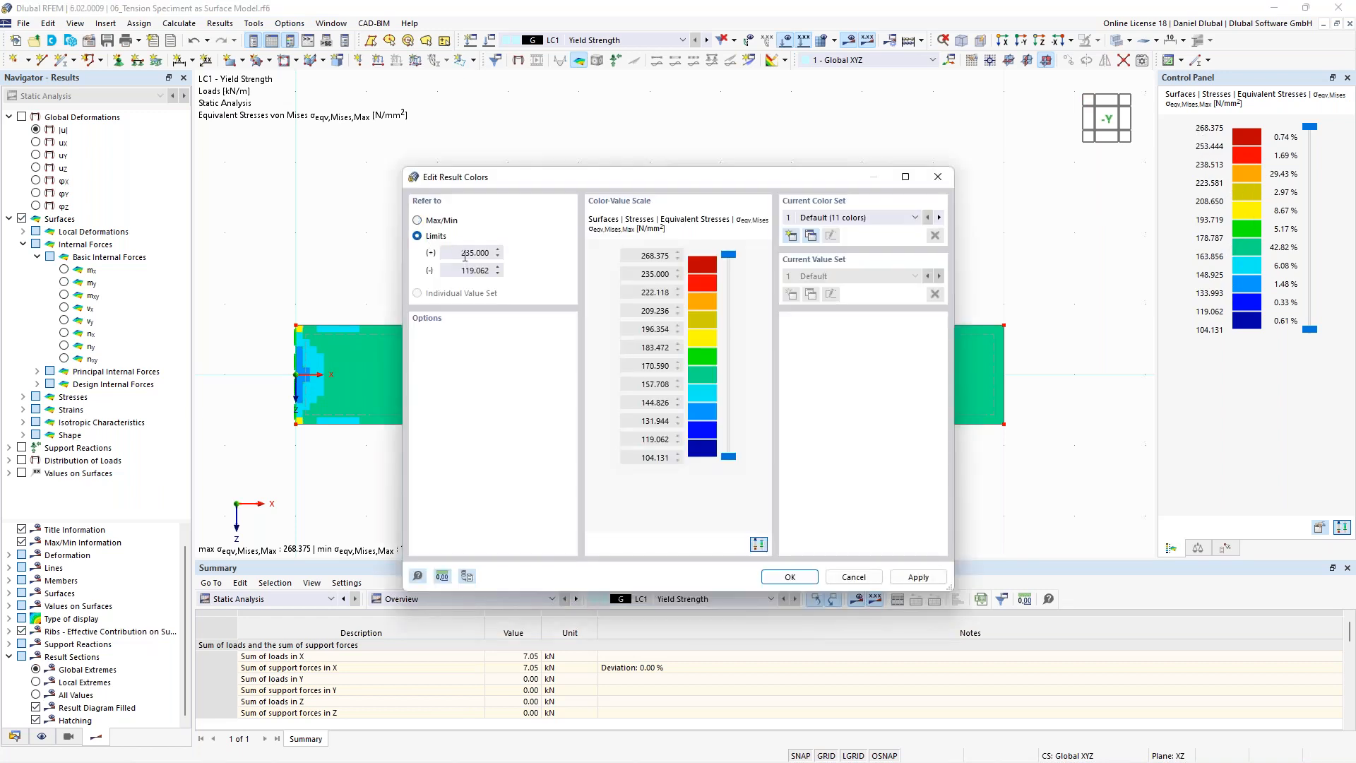
pyautogui.doubleClick(648, 274)
pyautogui.moveTo(676, 278); pyautogui.dragTo(684, 278)
pyautogui.click(789, 577)
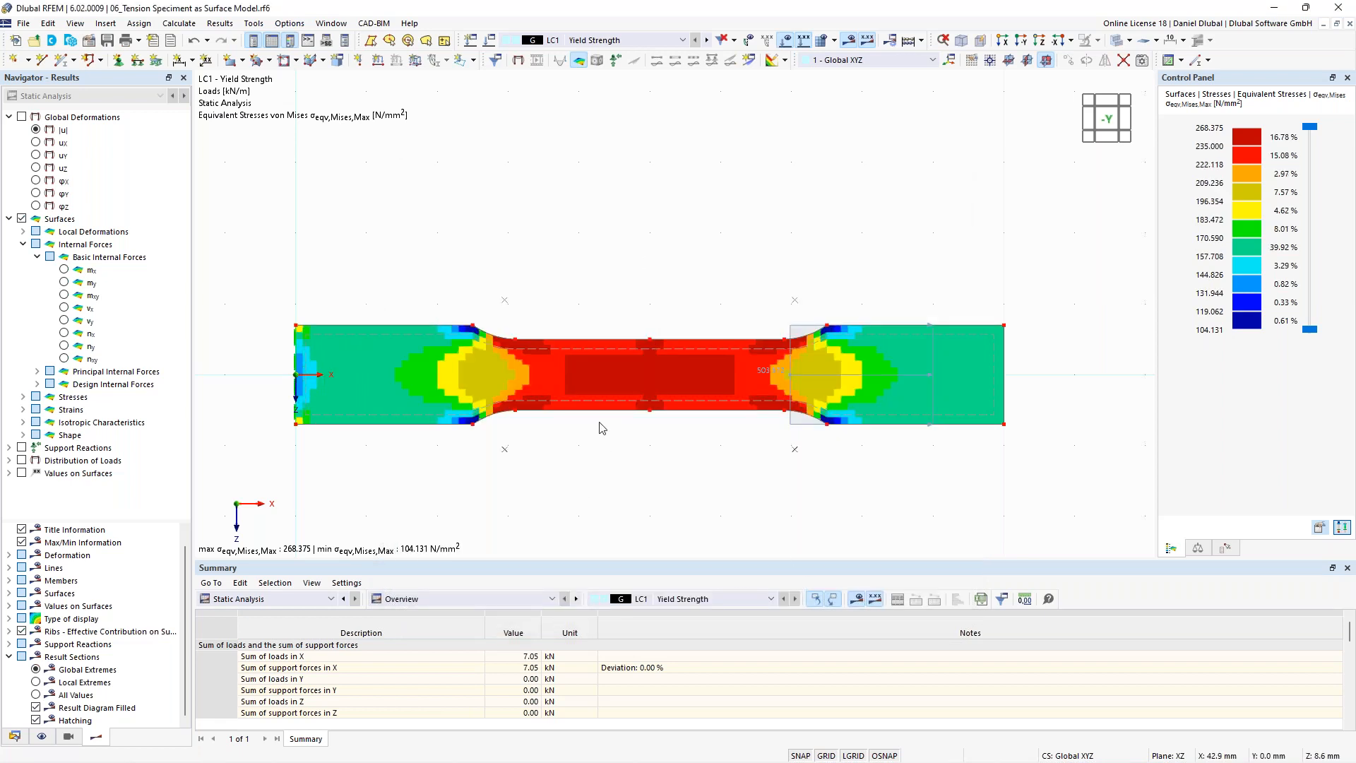
pyautogui.scroll(1, 600, 428)
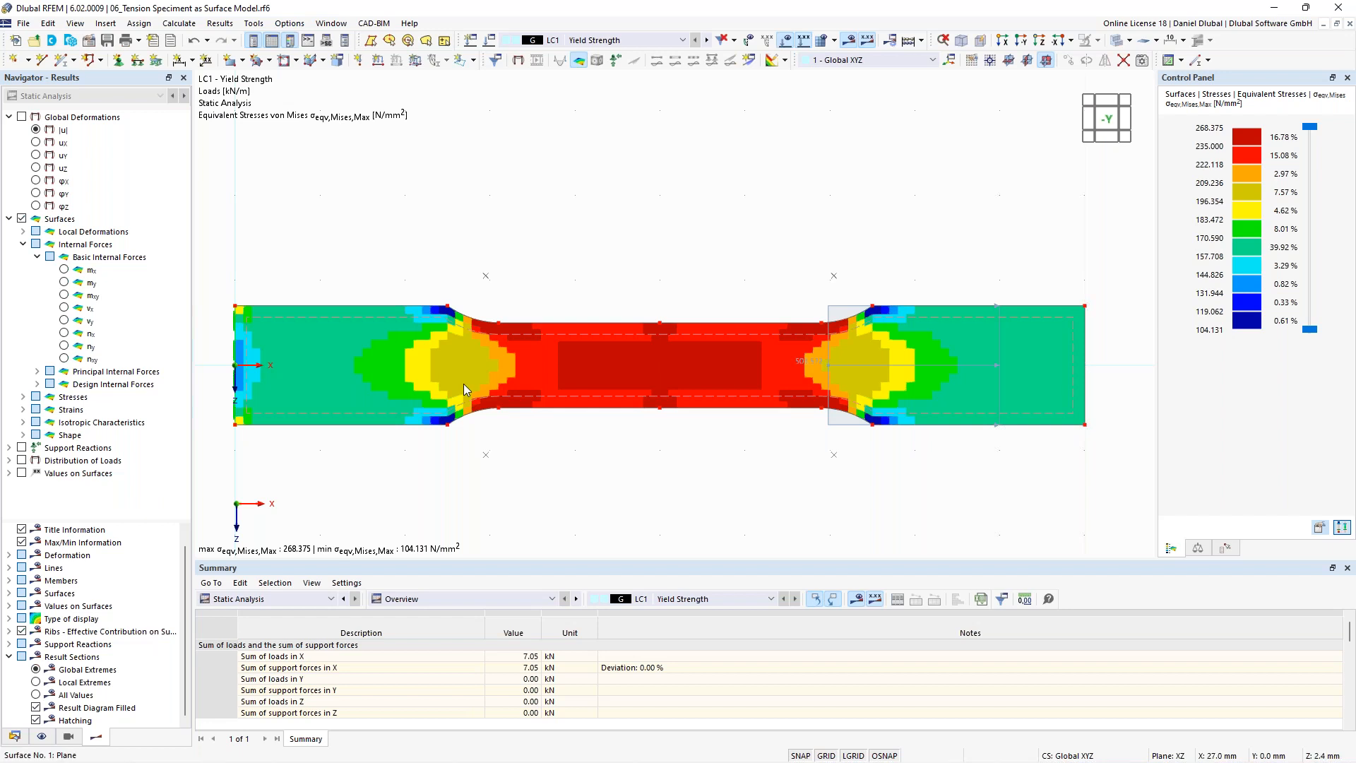
# Step: Select material 3 - S235 Isotropic Plastic (Surfaces/Solids) for the thickness of the specimen surface
pyautogui.moveTo(463, 384)
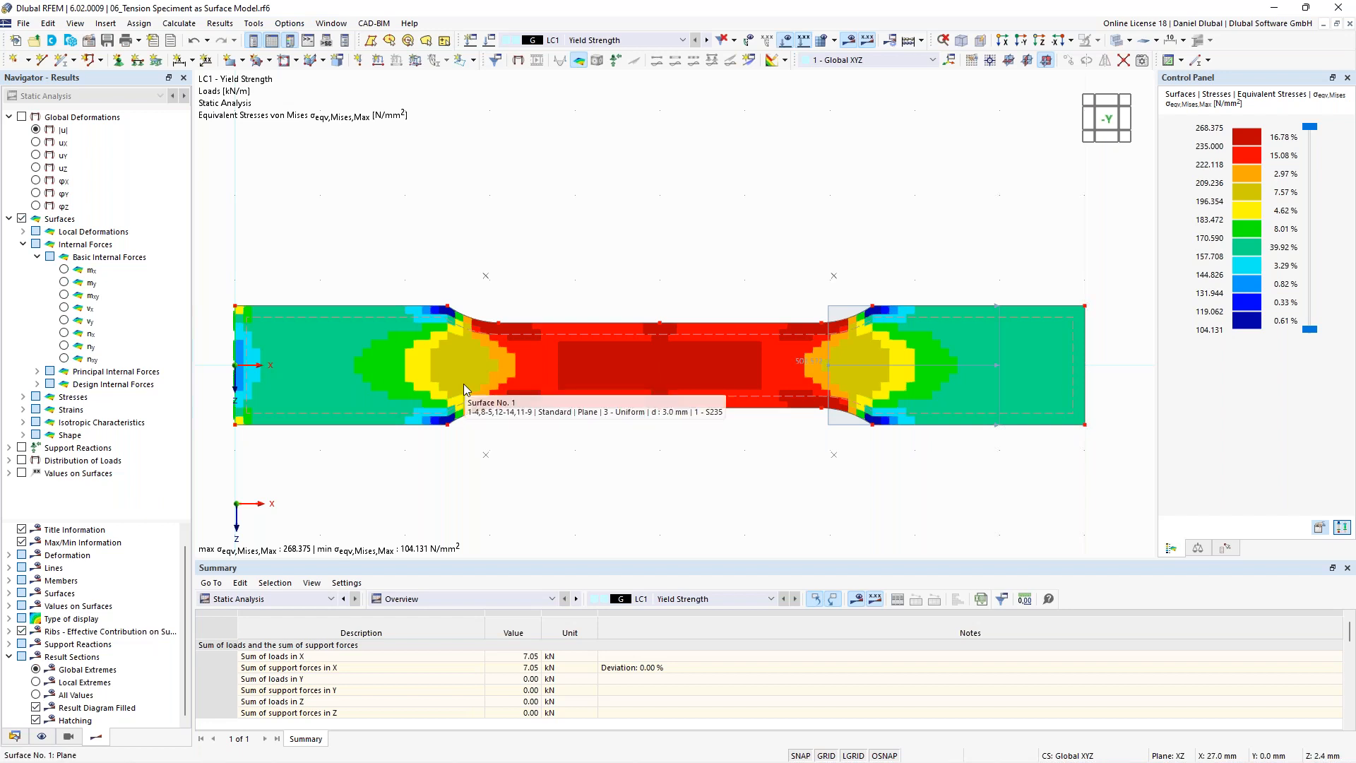
pyautogui.doubleClick(383, 320)
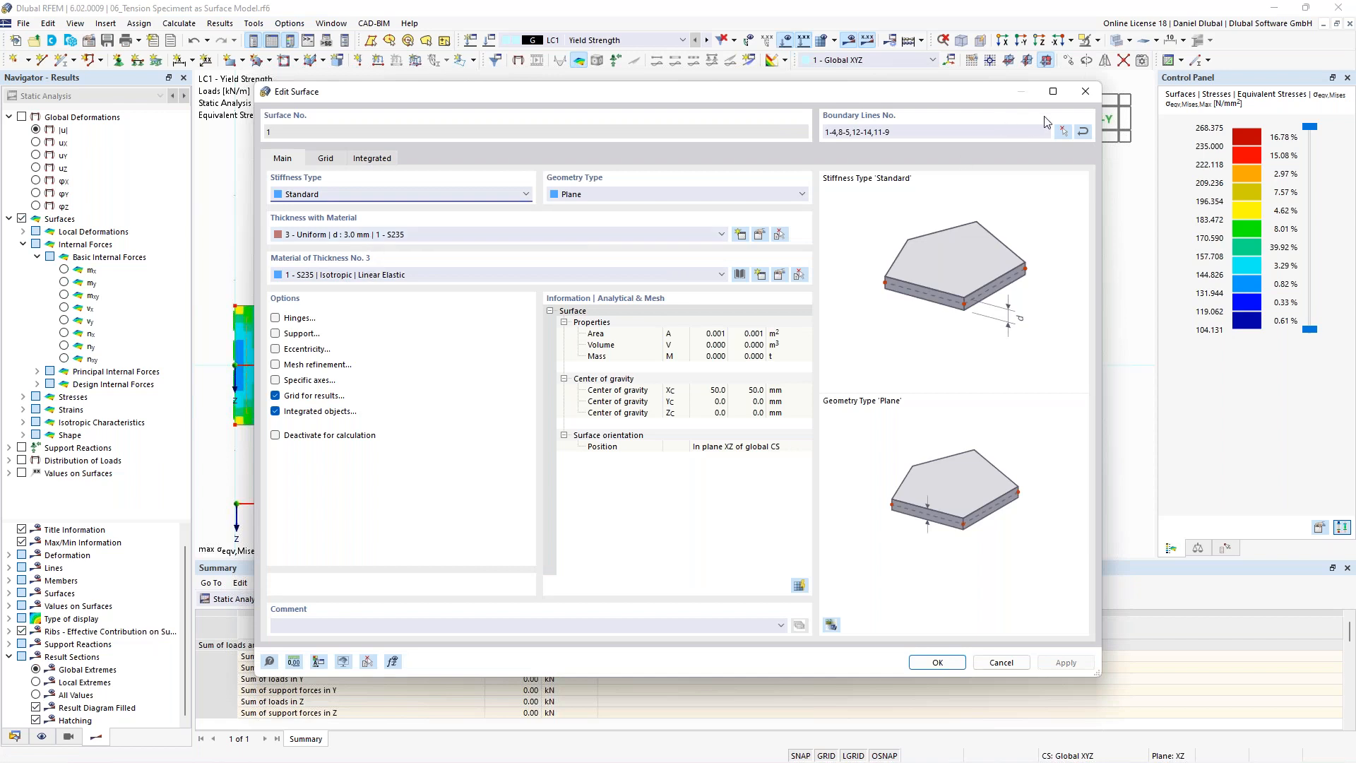
pyautogui.click(1086, 91)
pyautogui.click(13, 739)
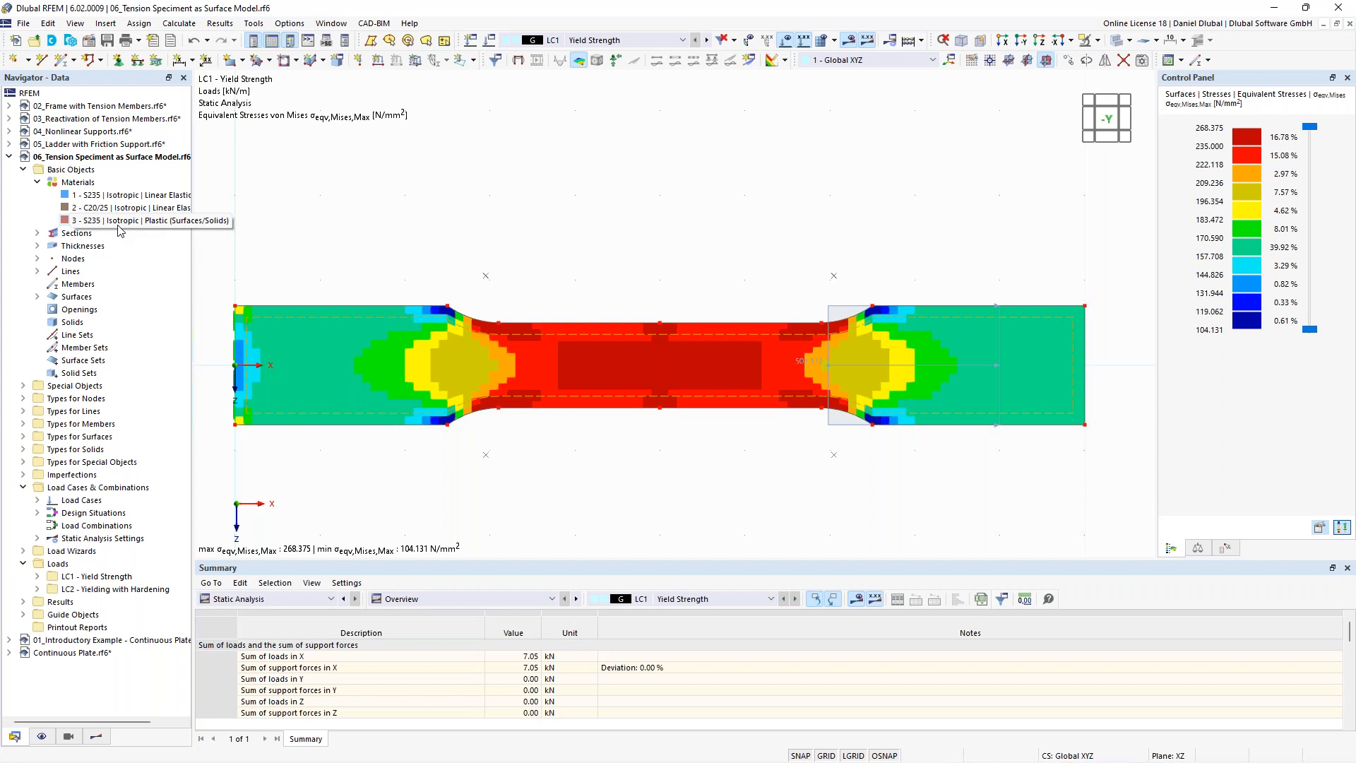
pyautogui.doubleClick(300, 320)
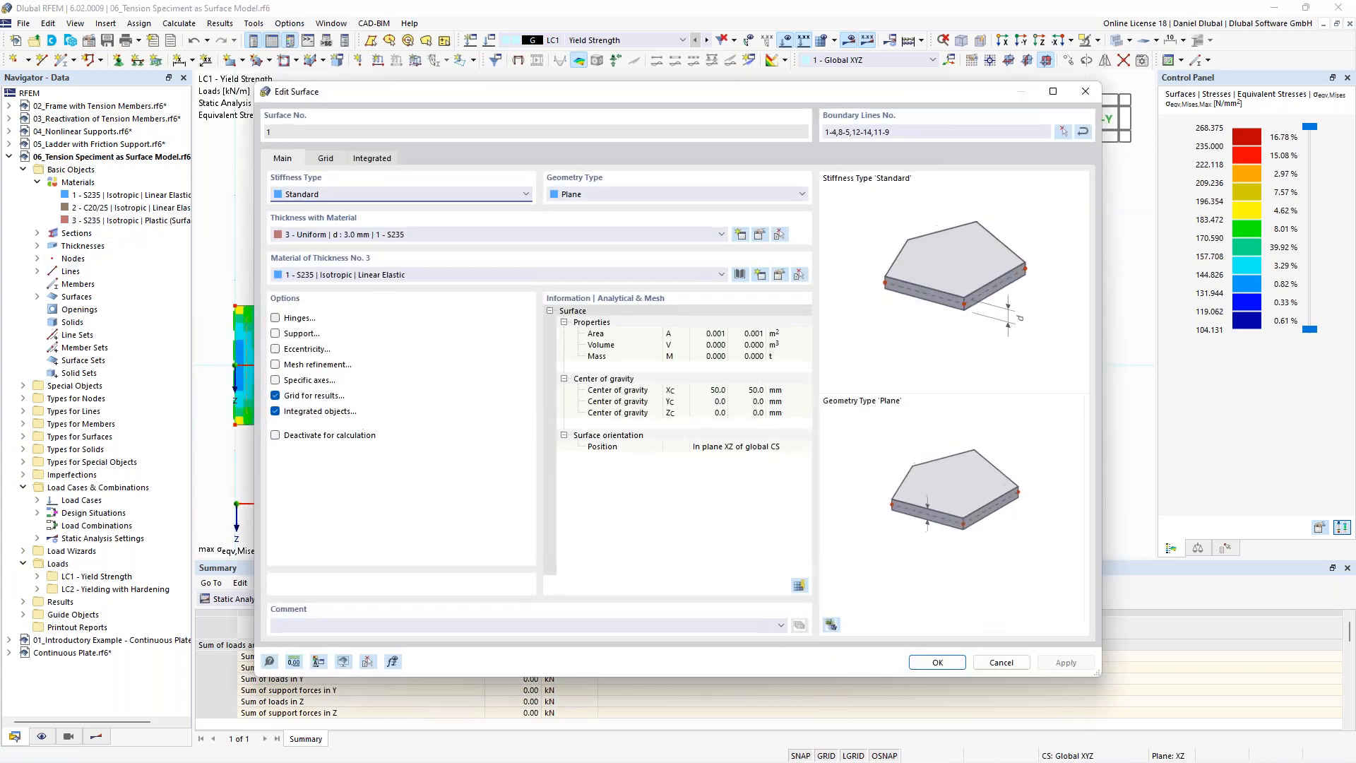
pyautogui.click(368, 281)
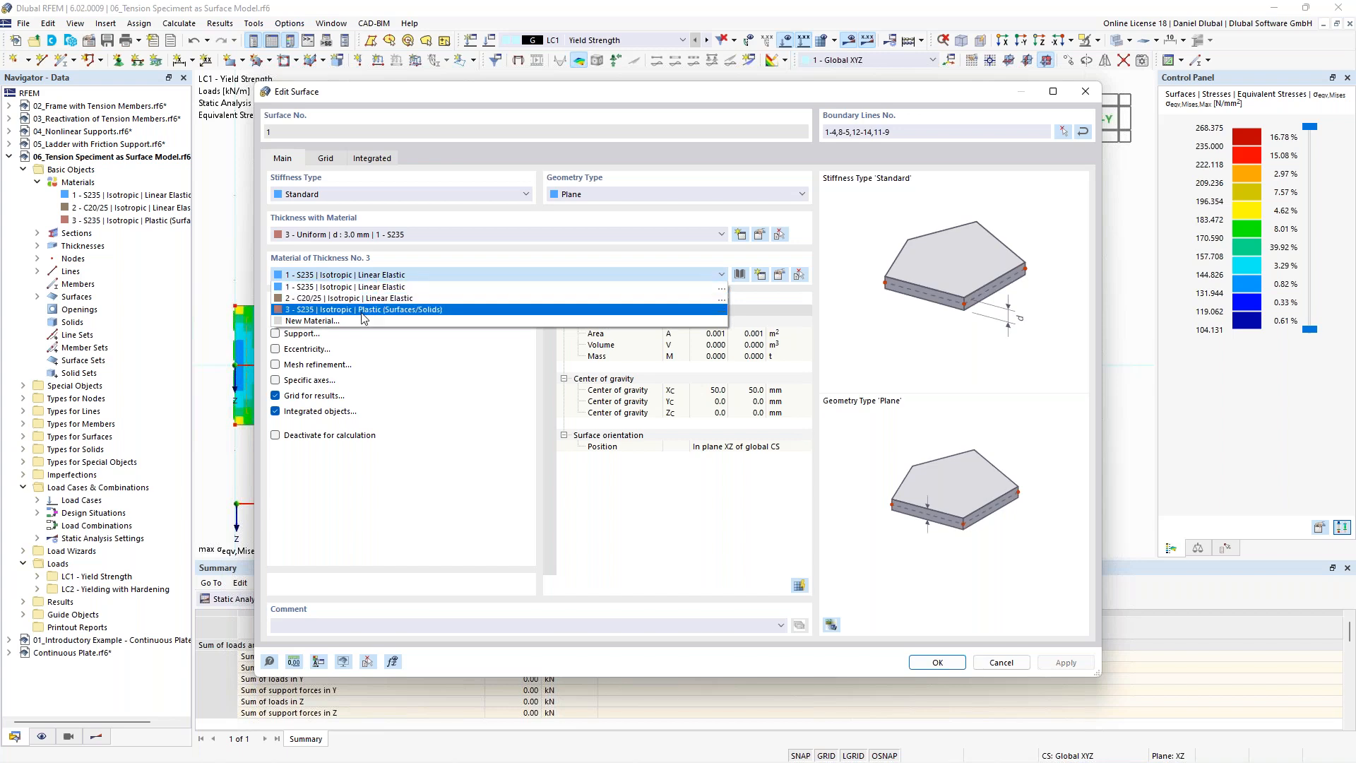
pyautogui.click(373, 310)
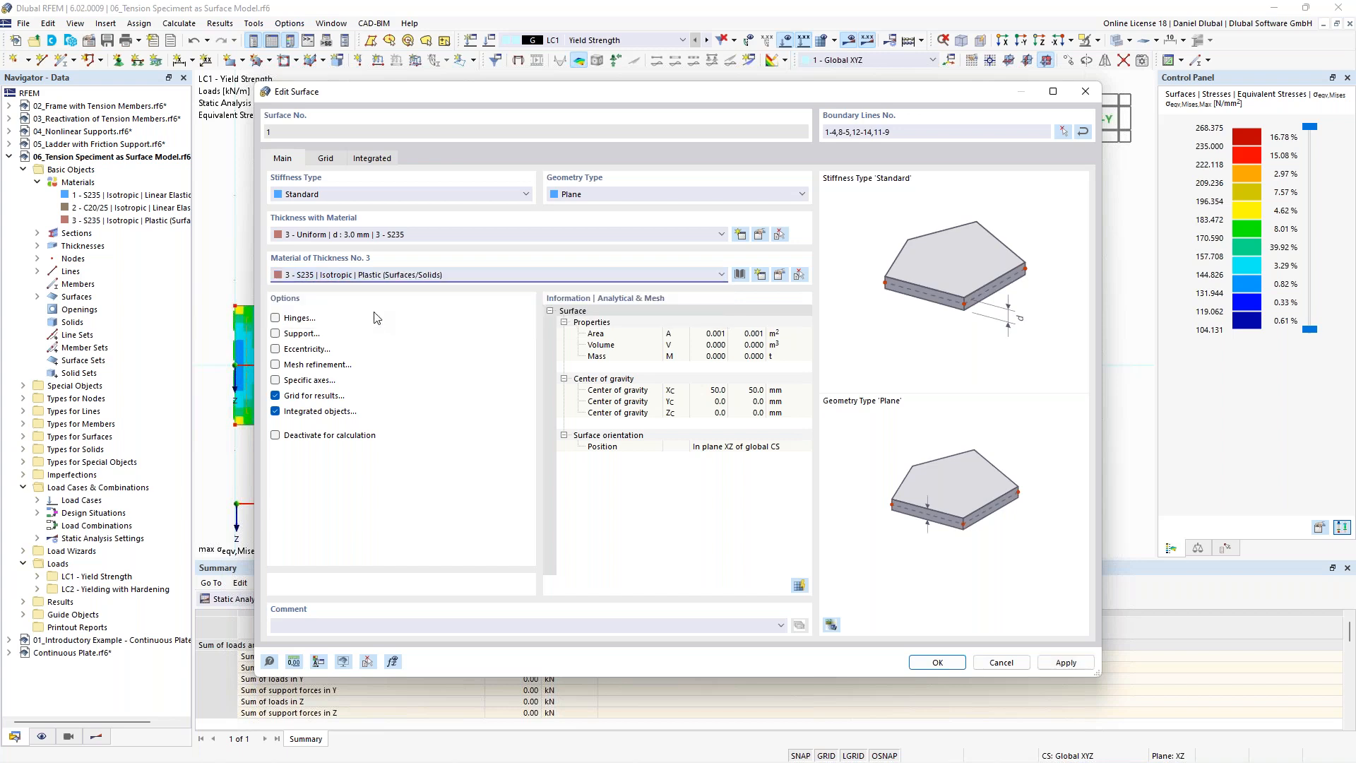
# Step: Open material 3 for editing, compare the available material models and keep Isotropic | Plastic (Surfaces/Solids)
pyautogui.click(779, 275)
pyautogui.click(587, 254)
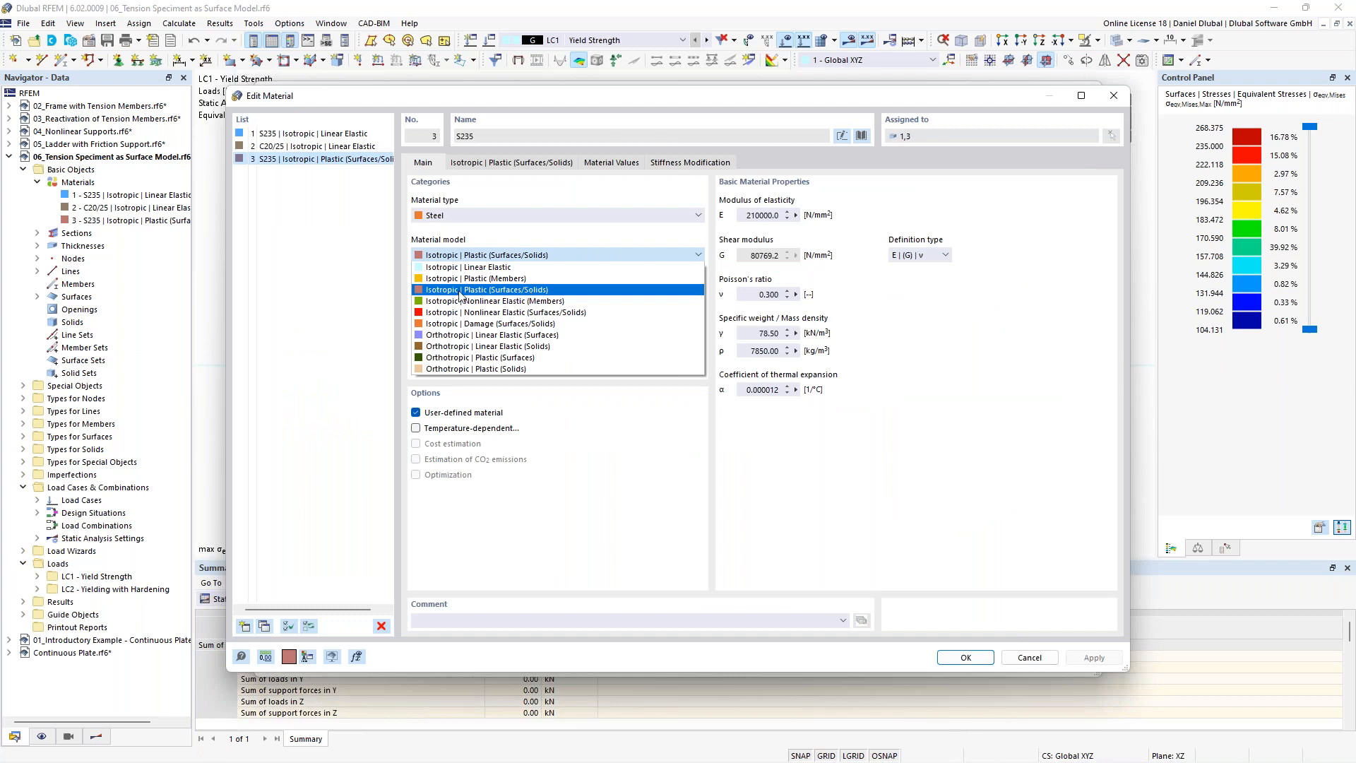
pyautogui.click(525, 294)
# Step: Examine the material's plastic yield strength and the available stress failure hypotheses, keeping von Mises
pyautogui.click(545, 163)
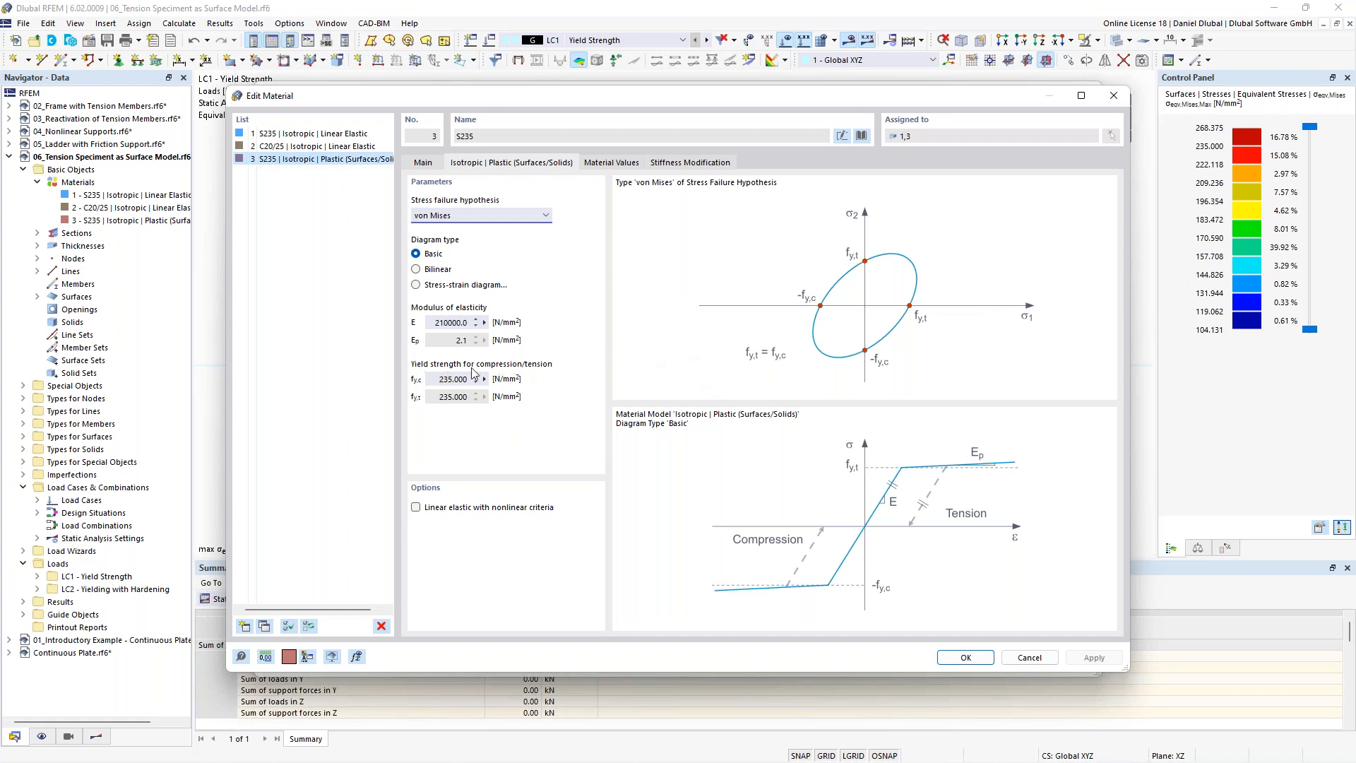
pyautogui.click(437, 379)
pyautogui.moveTo(437, 379); pyautogui.dragTo(469, 379)
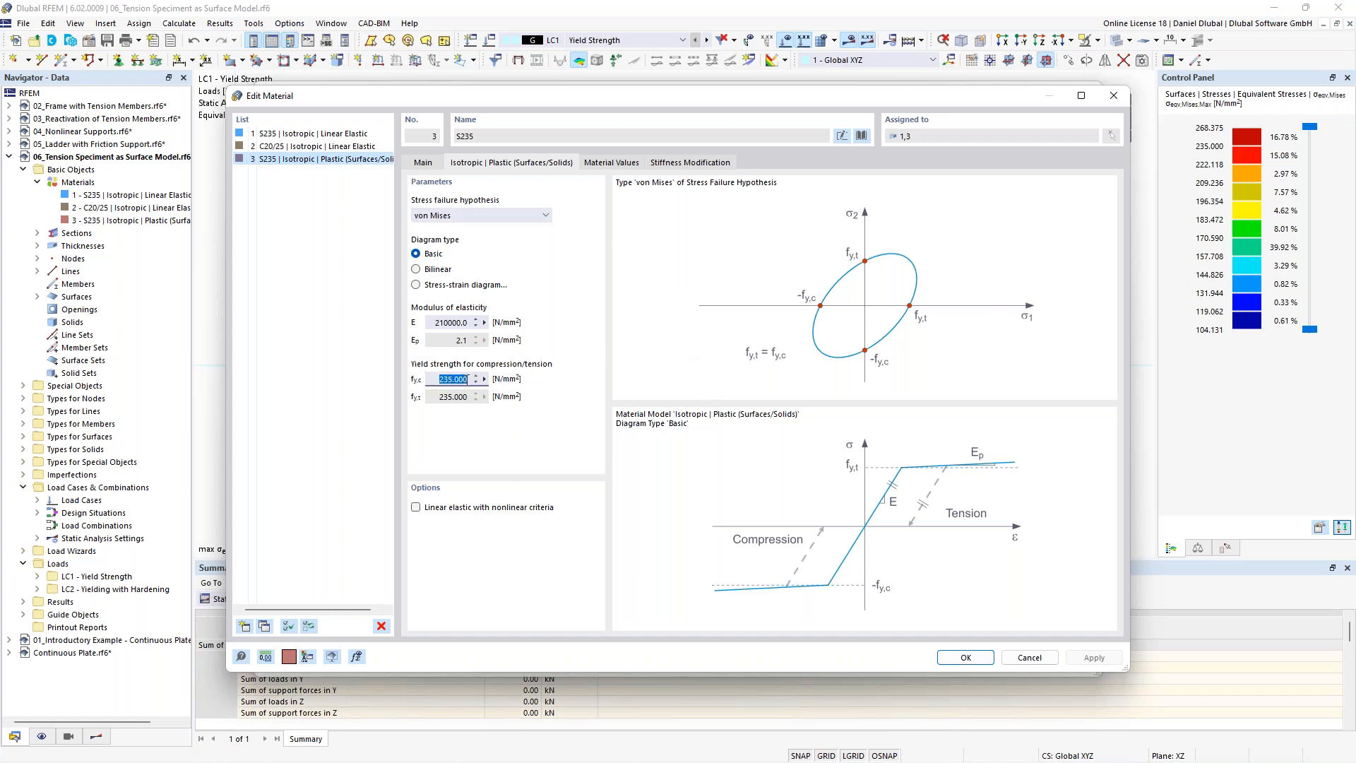
pyautogui.click(433, 382)
pyautogui.doubleClick(433, 383)
pyautogui.click(433, 382)
pyautogui.click(524, 215)
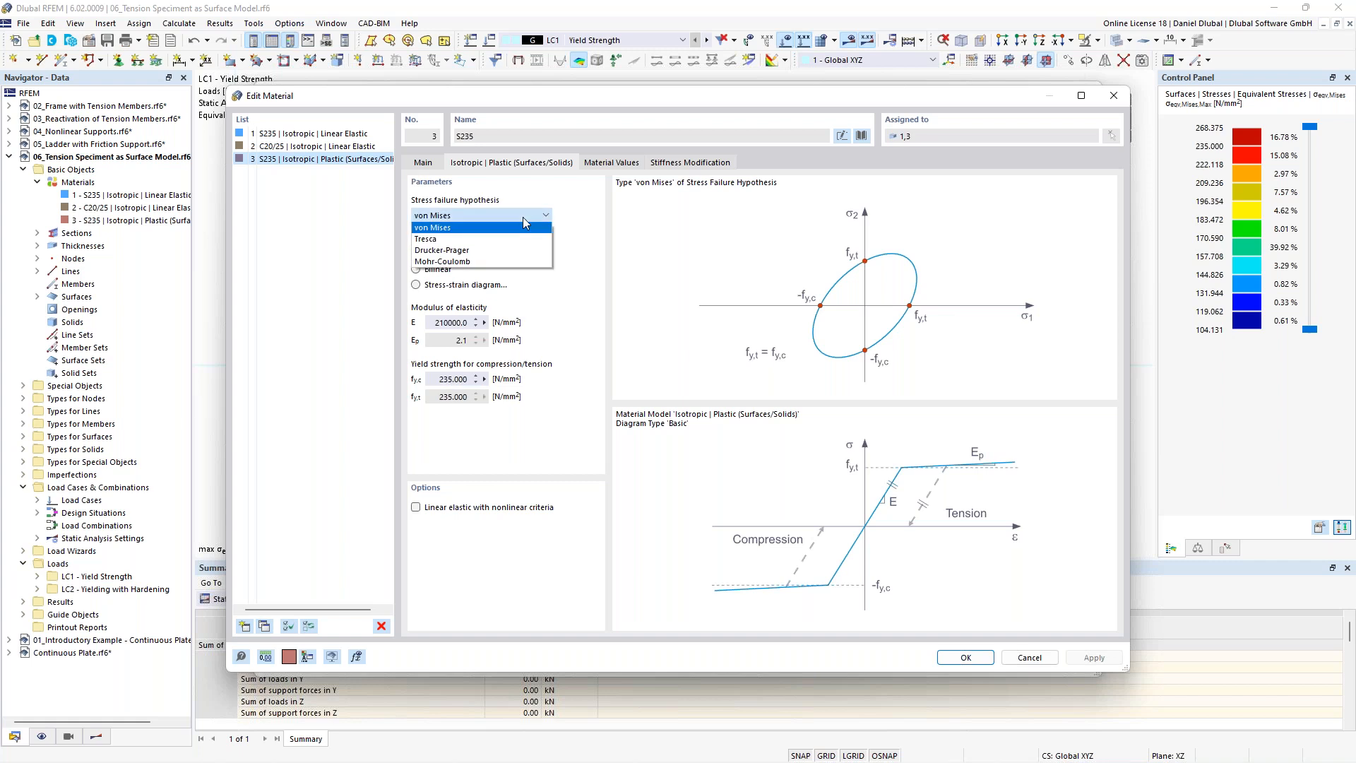
pyautogui.click(486, 226)
pyautogui.click(443, 163)
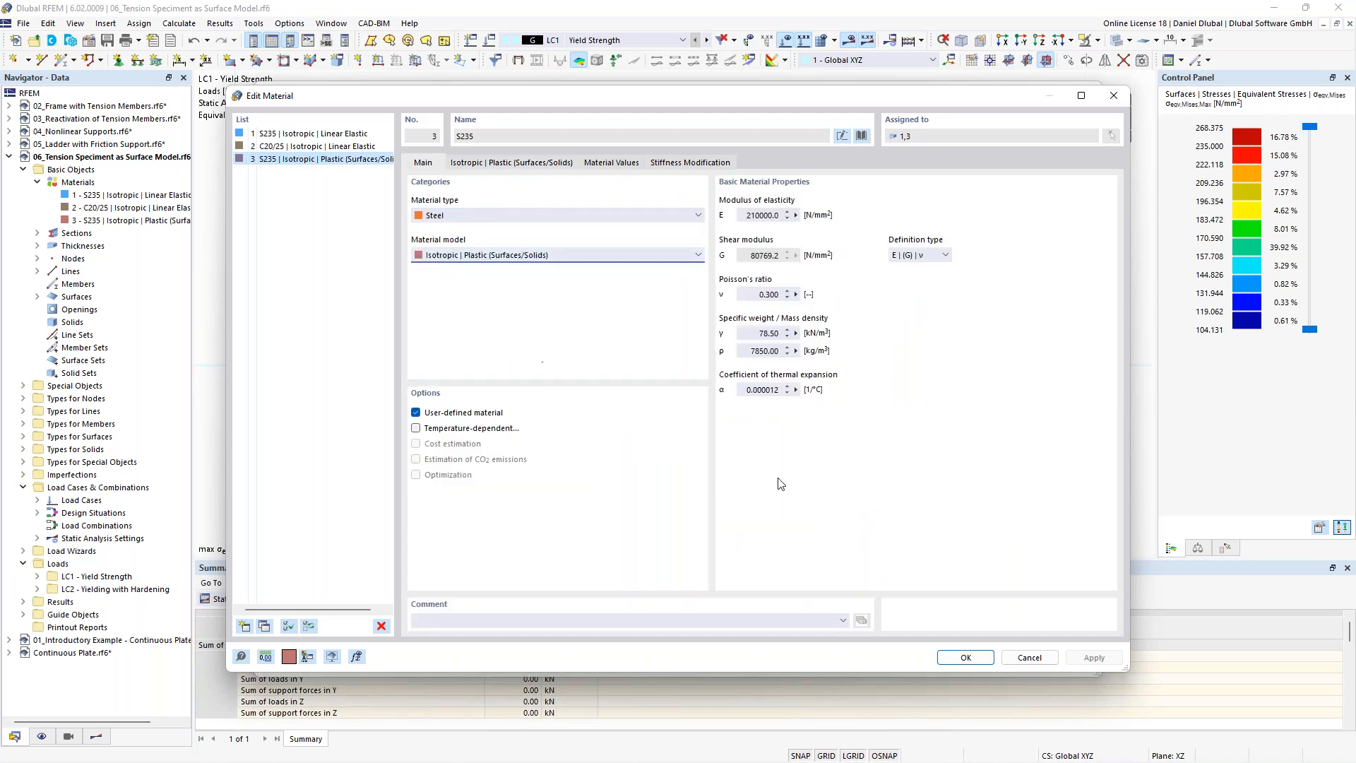
pyautogui.click(968, 659)
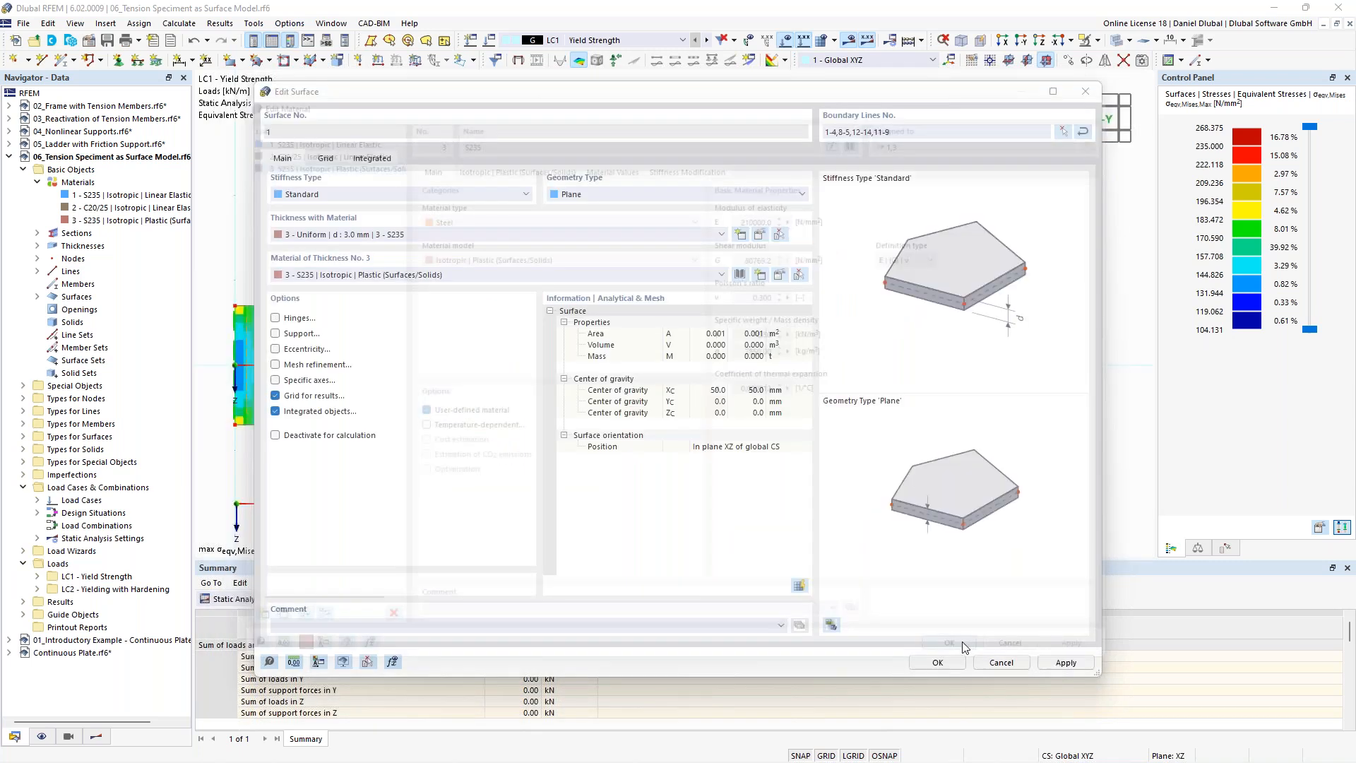
# Step: Apply the plastic material to the specimen surface and calculate the results of LC1 - Yield Strength
pyautogui.click(937, 662)
pyautogui.click(753, 450)
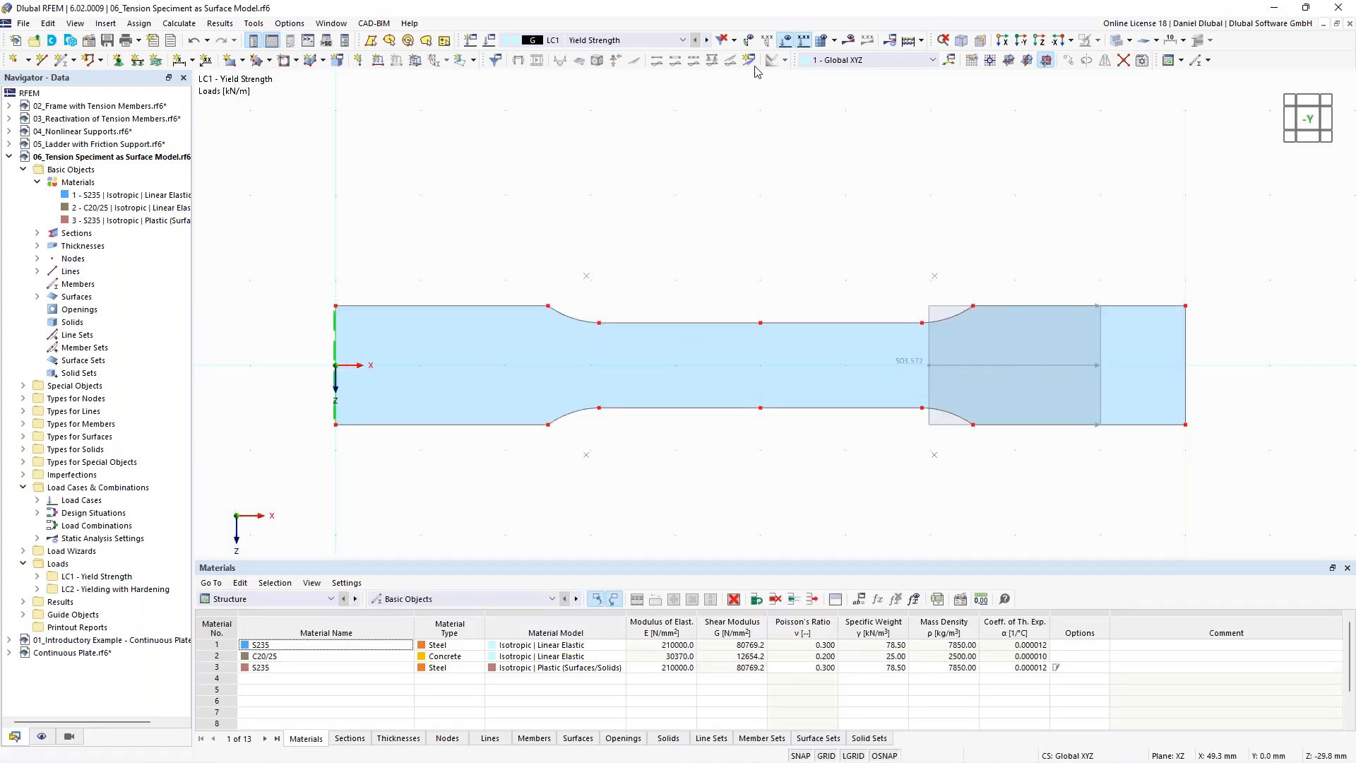
pyautogui.click(888, 43)
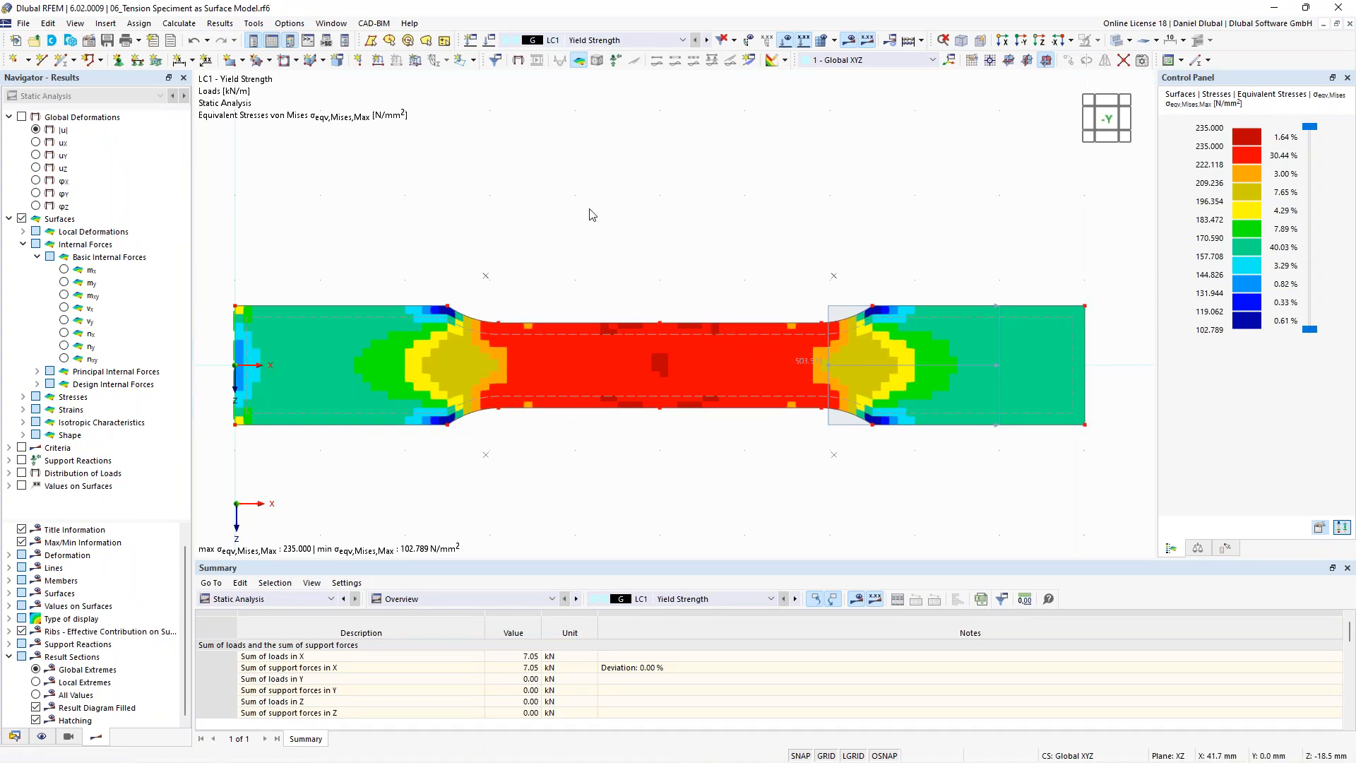
# Step: Refer the von Mises stress colour scale to Max/Min instead of the limits
pyautogui.doubleClick(1234, 216)
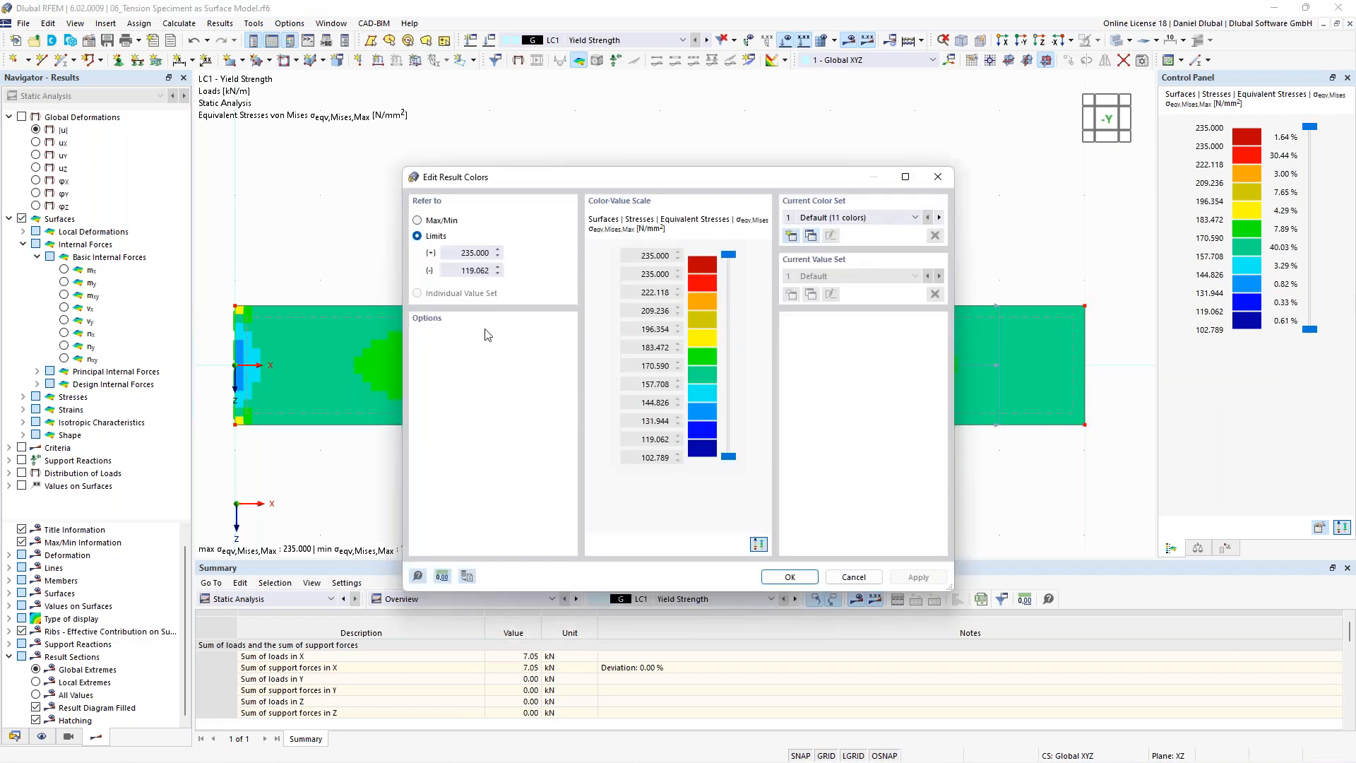
pyautogui.click(443, 221)
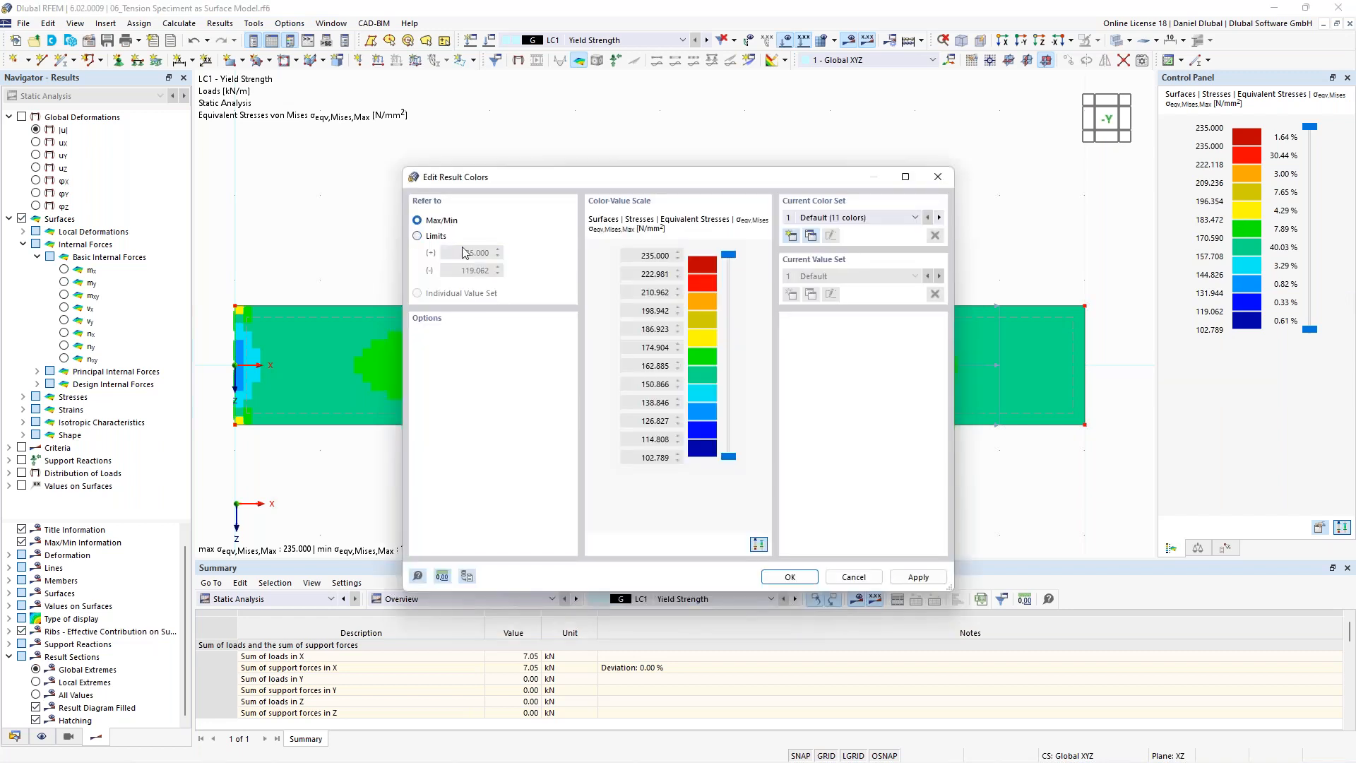
pyautogui.click(790, 578)
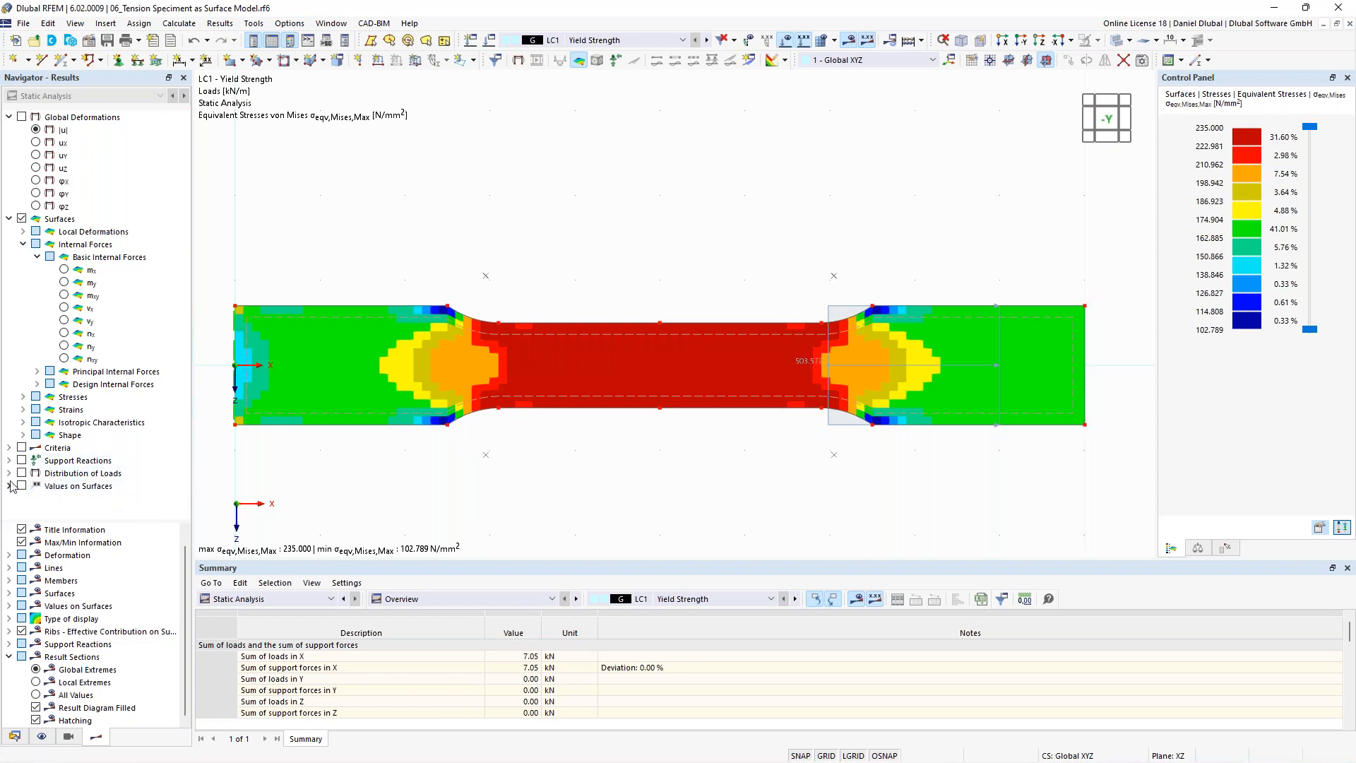
# Step: Examine the plastic nonlinearity rate ηpl on the specimen and return to the maximum von Mises equivalent stresses
pyautogui.click(9, 447)
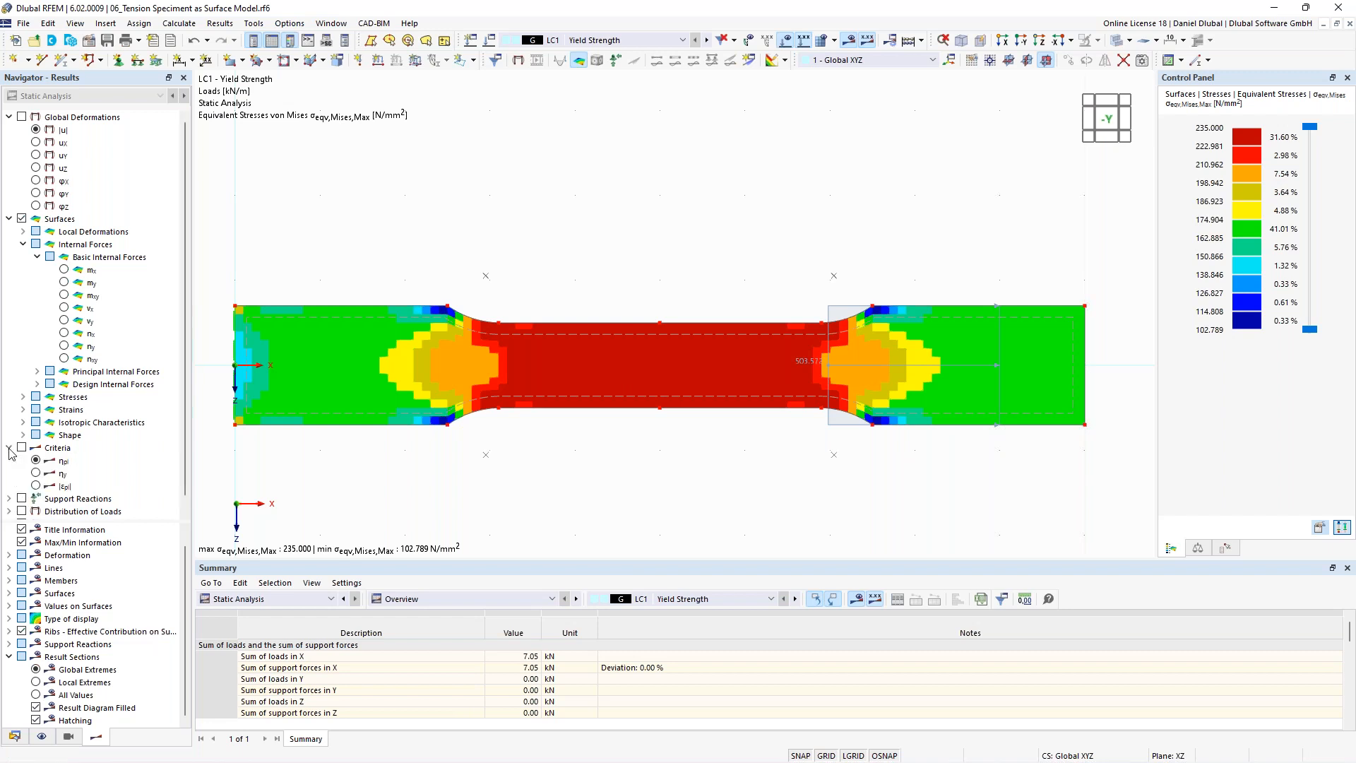
pyautogui.click(36, 461)
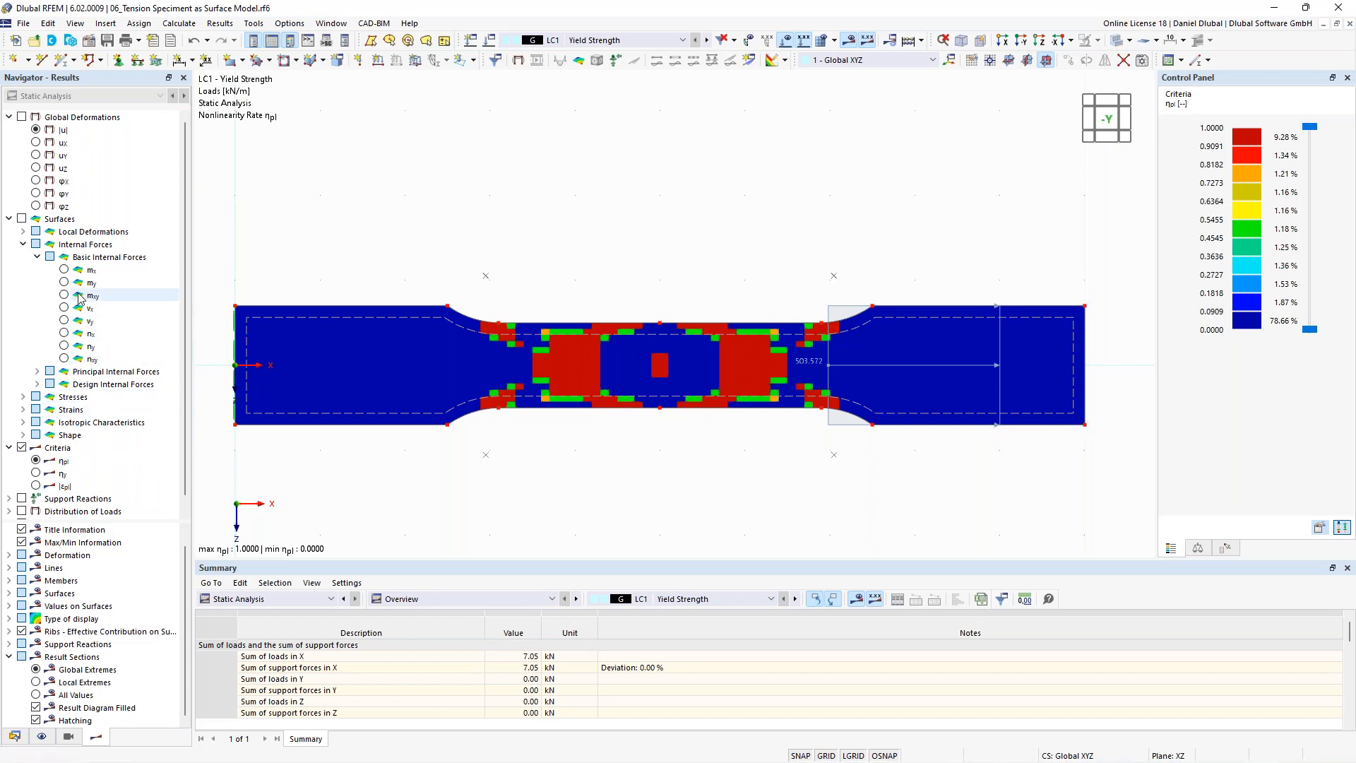
pyautogui.click(22, 397)
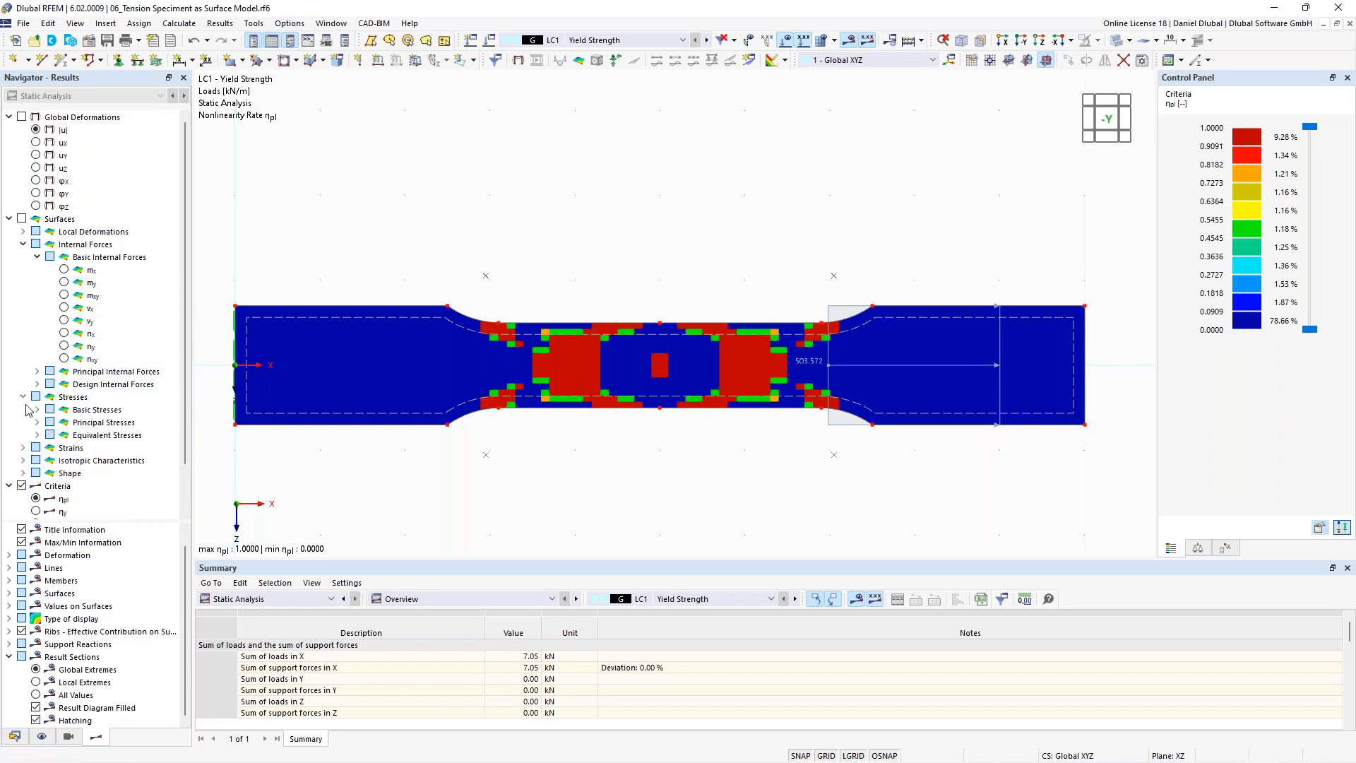
pyautogui.click(36, 409)
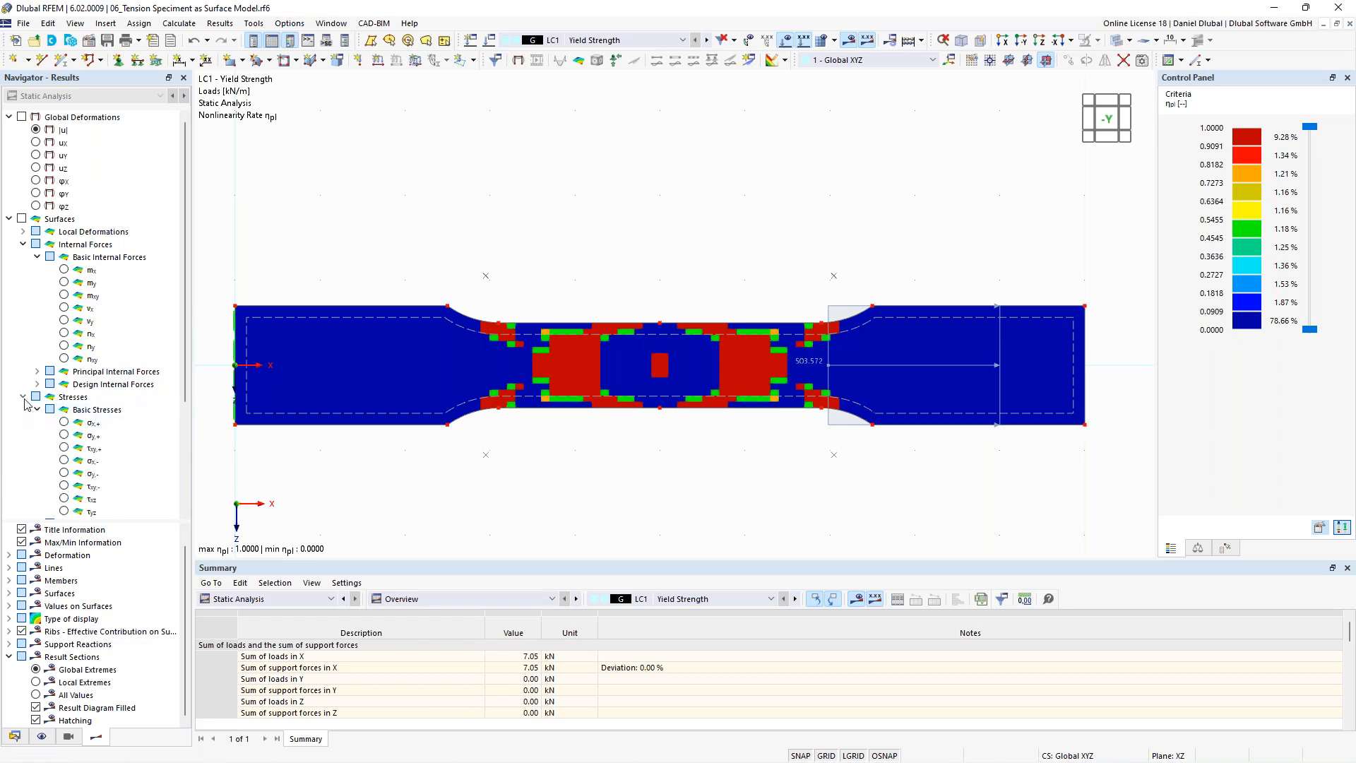
pyautogui.scroll(-4, 43, 421)
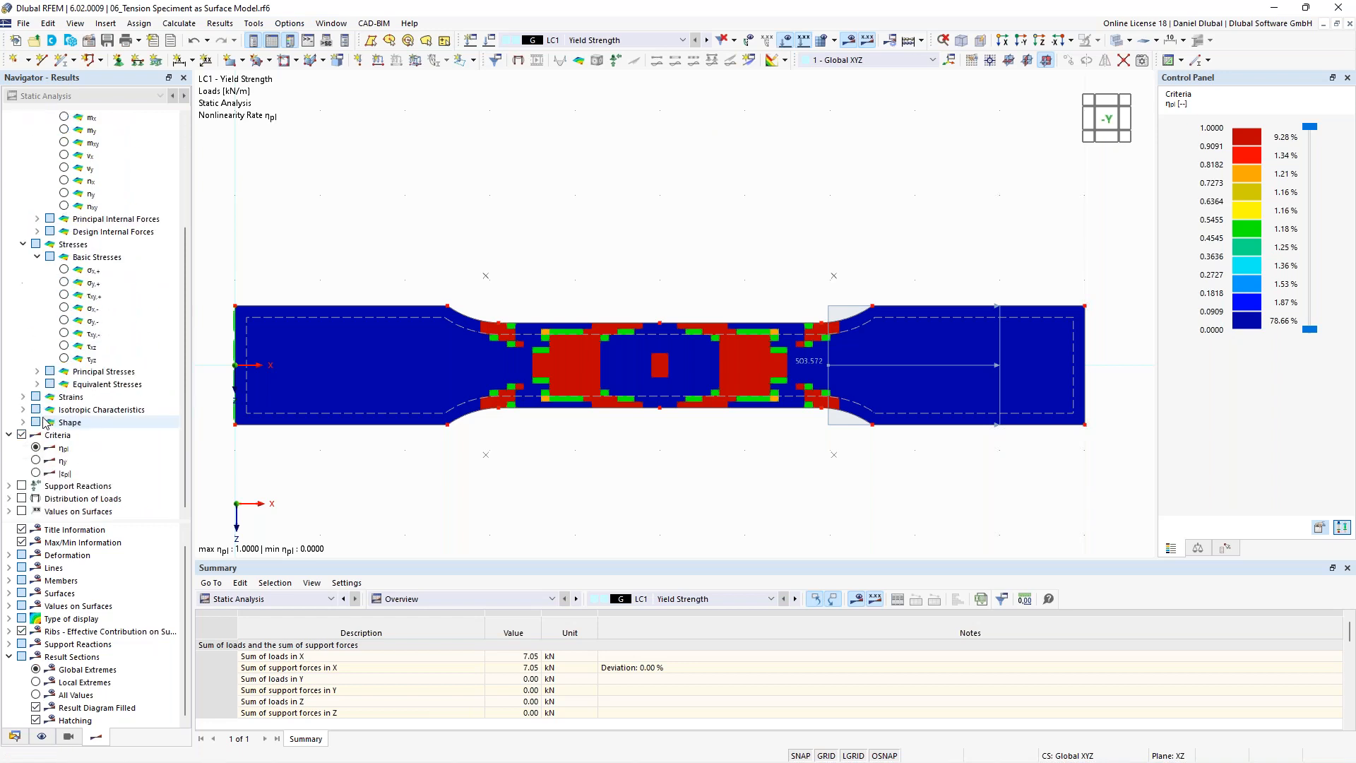
pyautogui.click(37, 384)
pyautogui.click(51, 397)
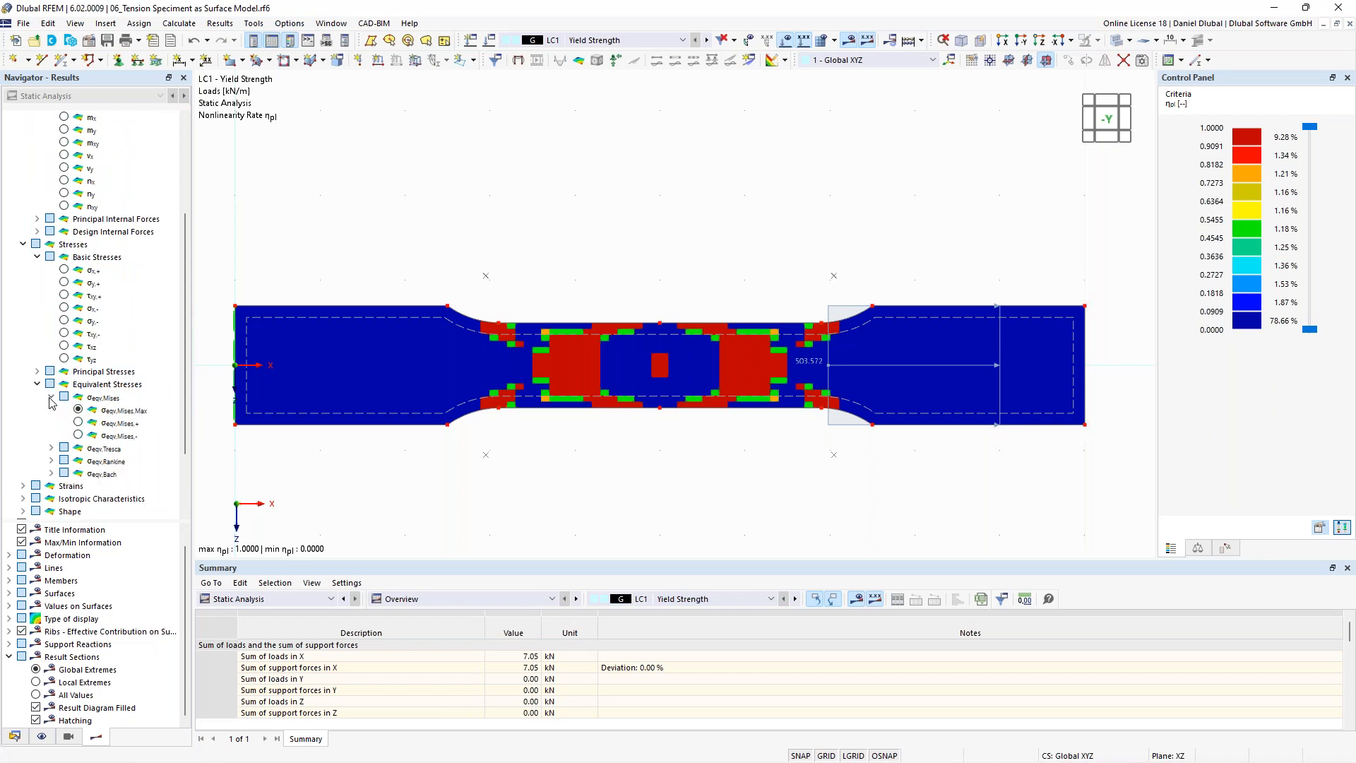
pyautogui.click(77, 409)
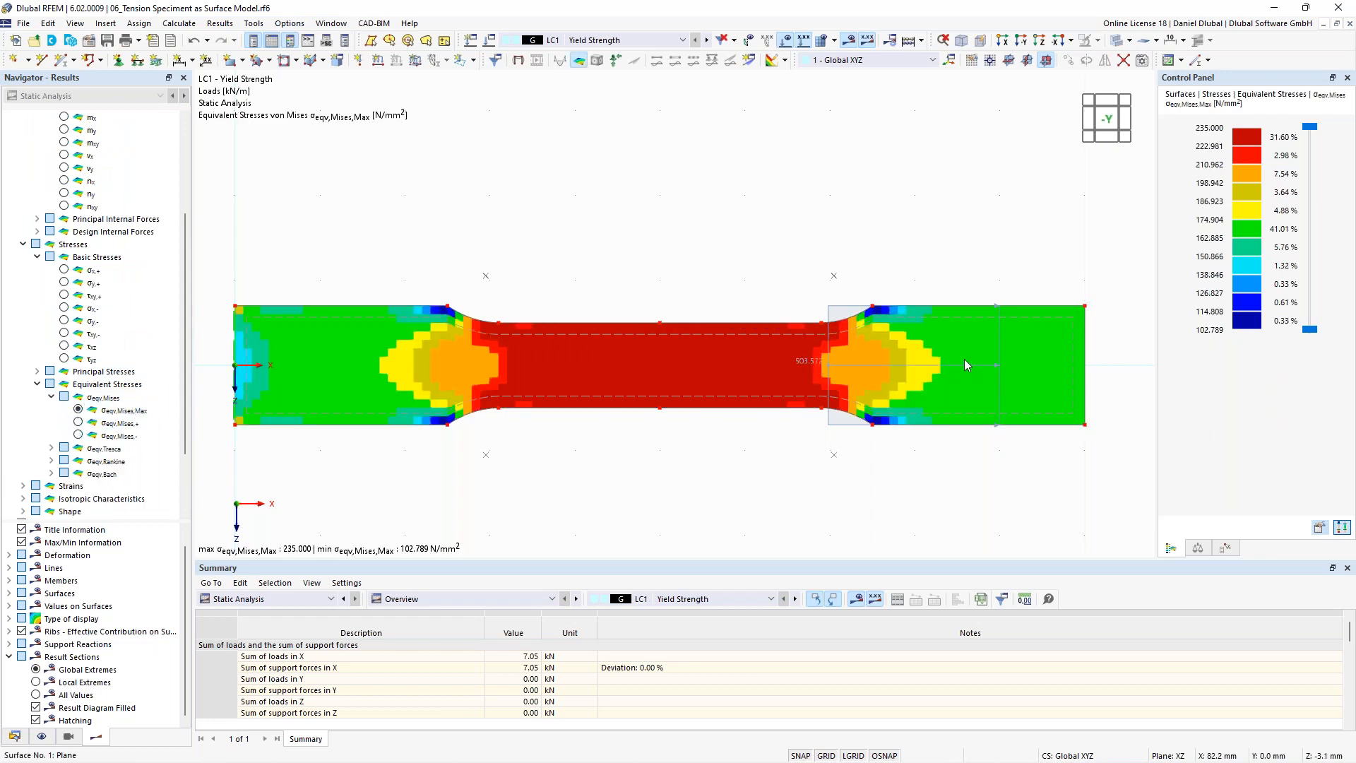
# Step: Display the von Mises equivalent stresses of LC2 - Yielding with Hardening on the specimen
pyautogui.moveTo(777, 258); pyautogui.dragTo(626, 273, button='middle')
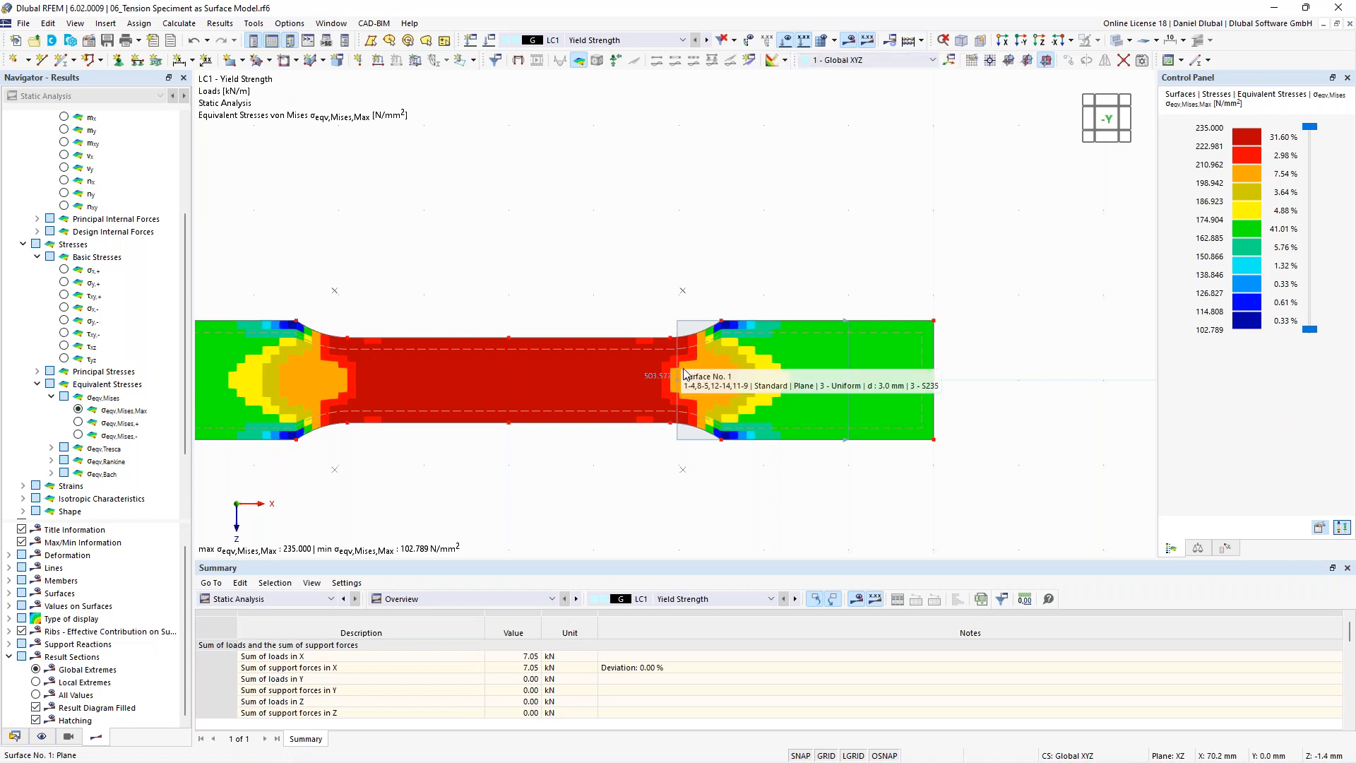
pyautogui.click(707, 39)
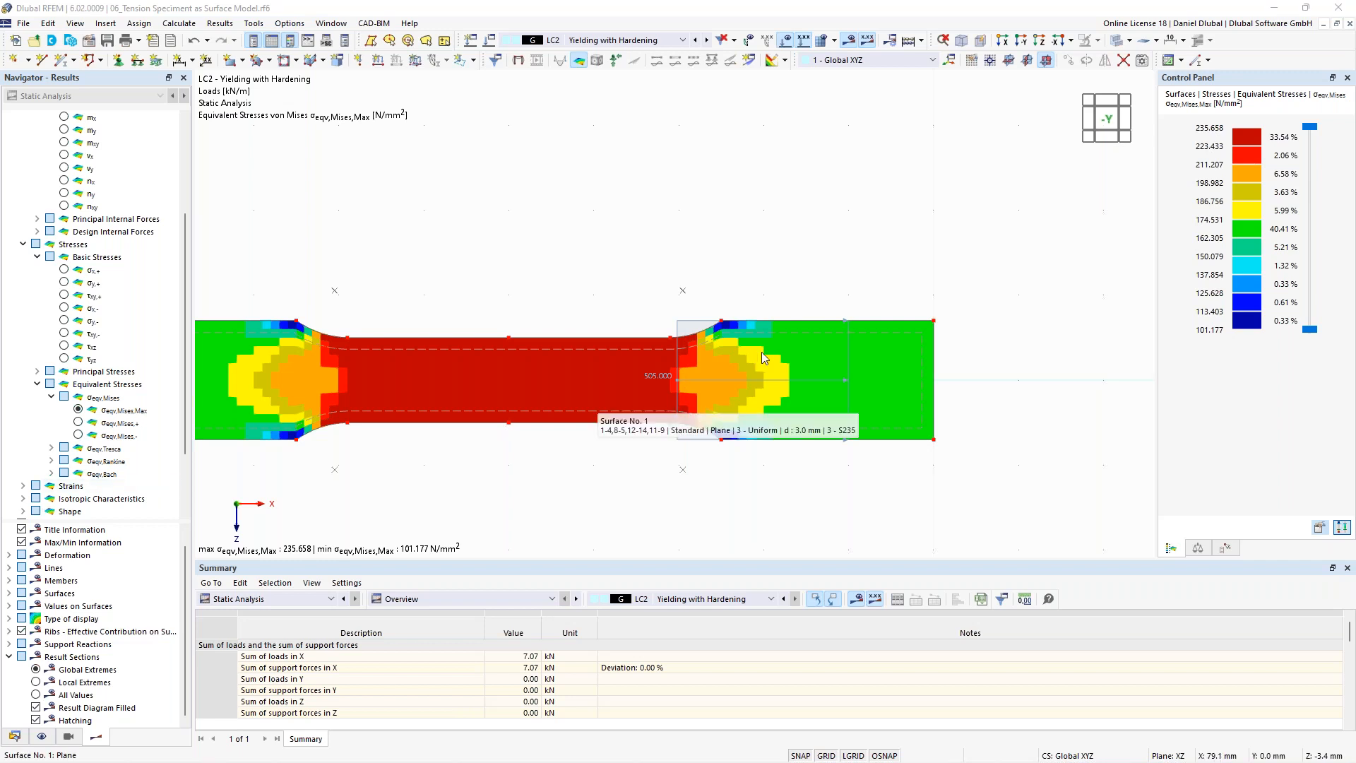
pyautogui.scroll(-1, 761, 352)
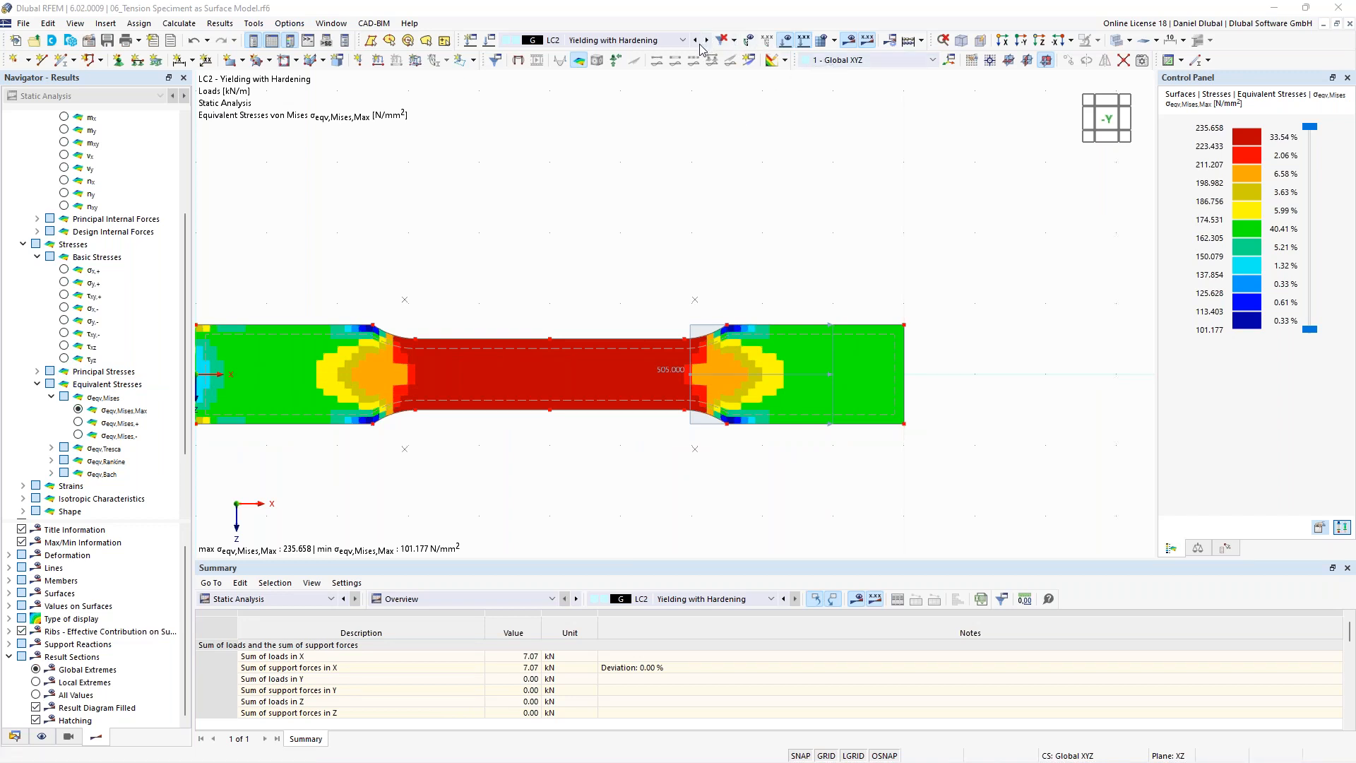
# Step: Display the global displacements |u| and compare them between LC1 - Yield Strength and LC2 - Yielding with Hardening
pyautogui.scroll(4, 60, 205)
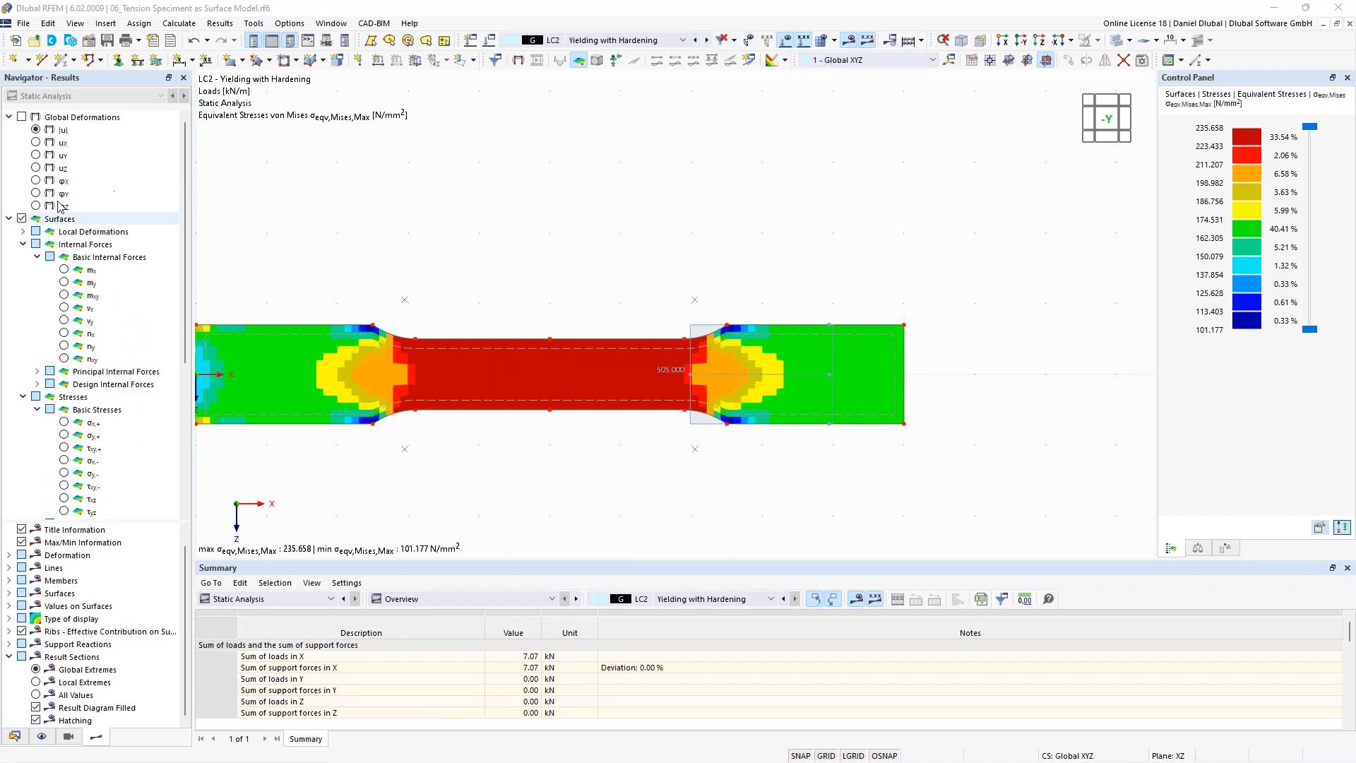
pyautogui.click(35, 129)
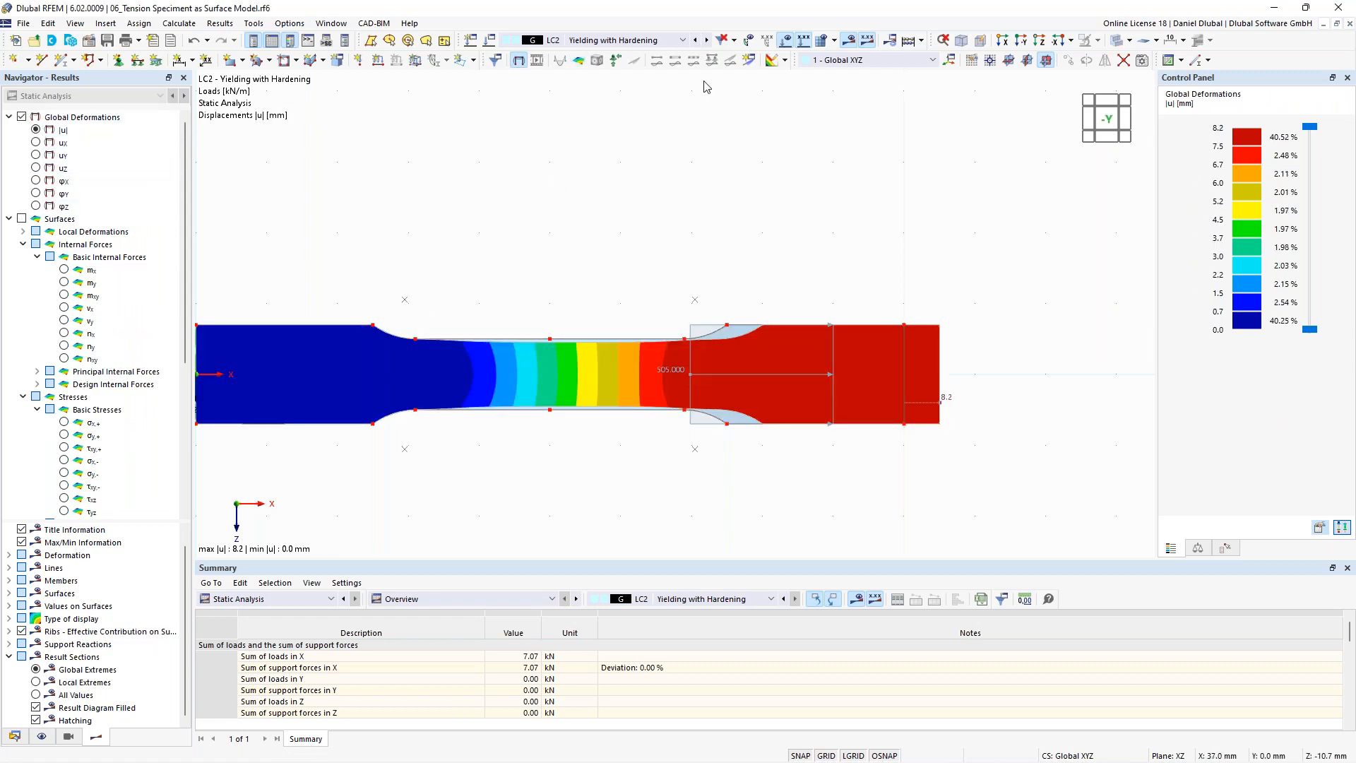
pyautogui.click(695, 40)
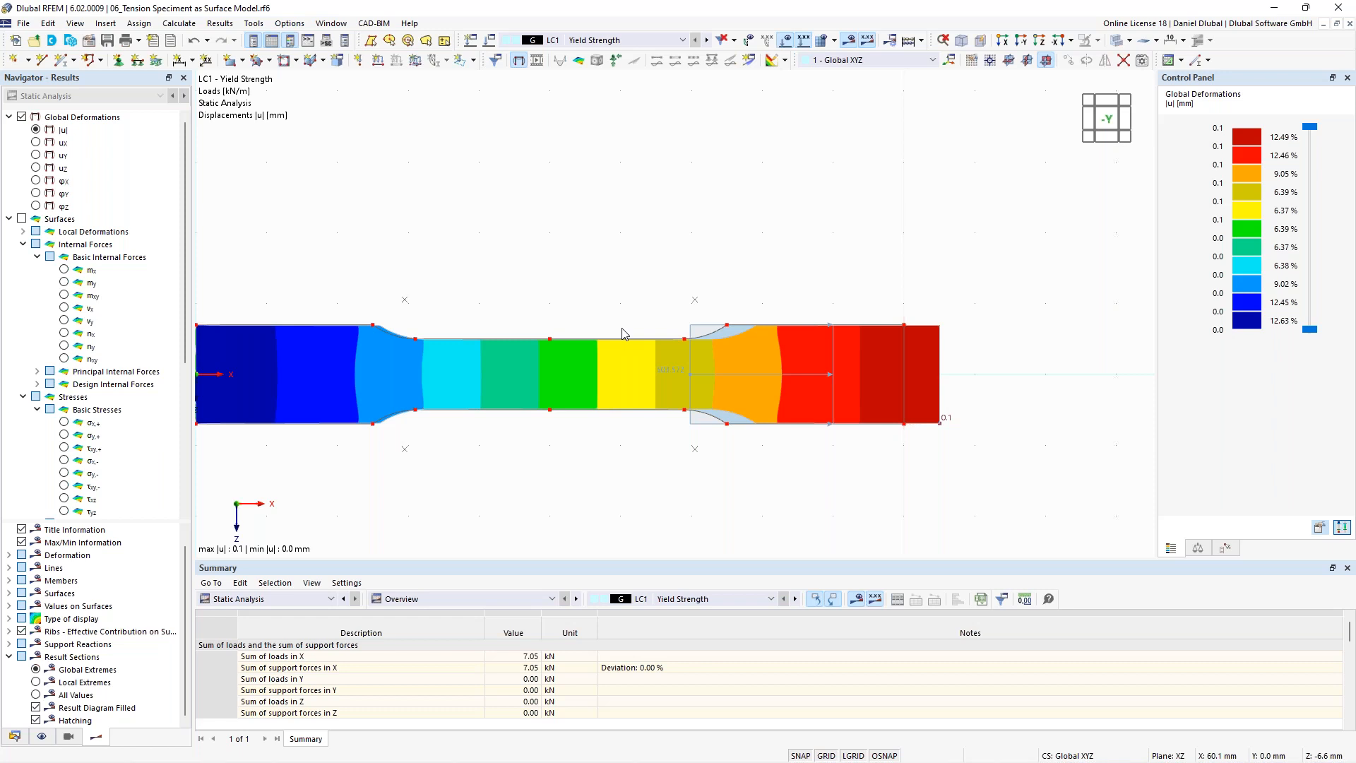
pyautogui.click(707, 40)
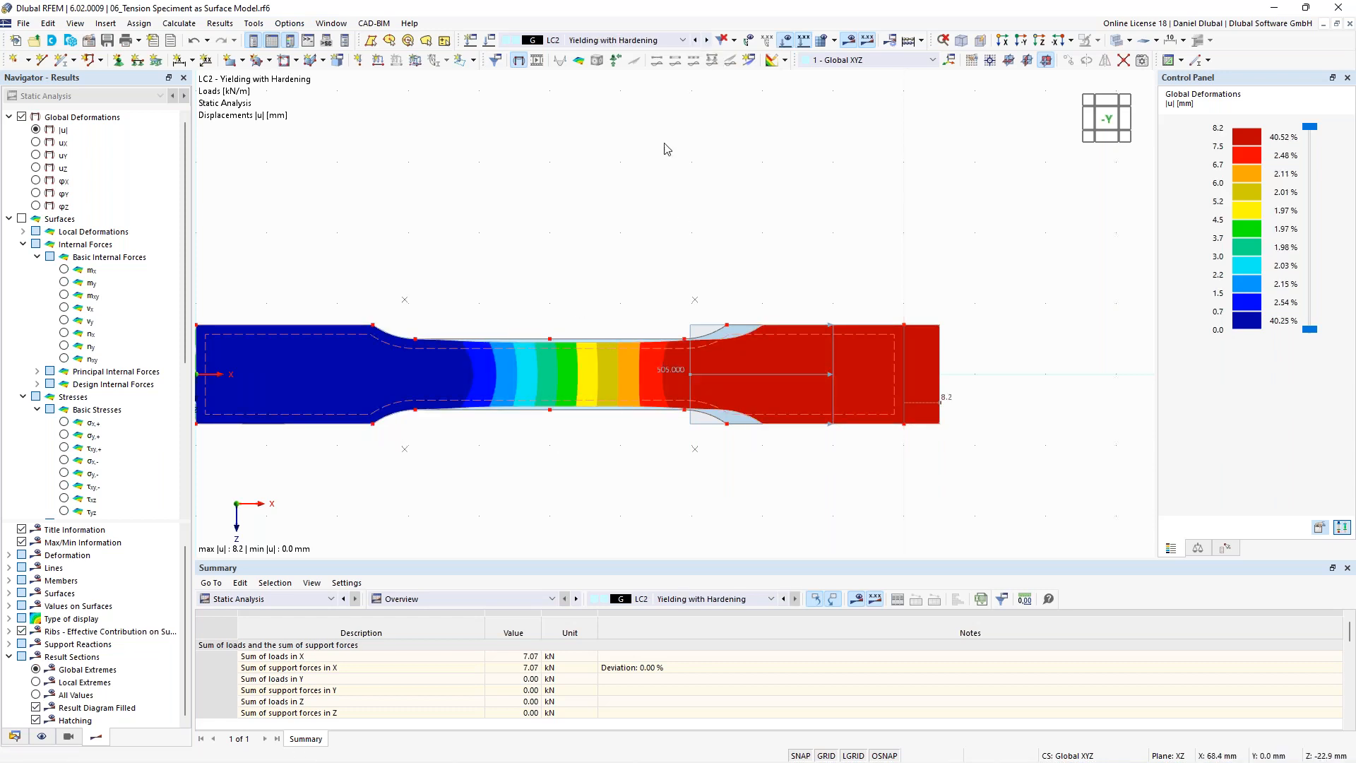
# Step: Animate the LC2 displacements and examine how the specimen's narrow middle section deforms
pyautogui.click(538, 61)
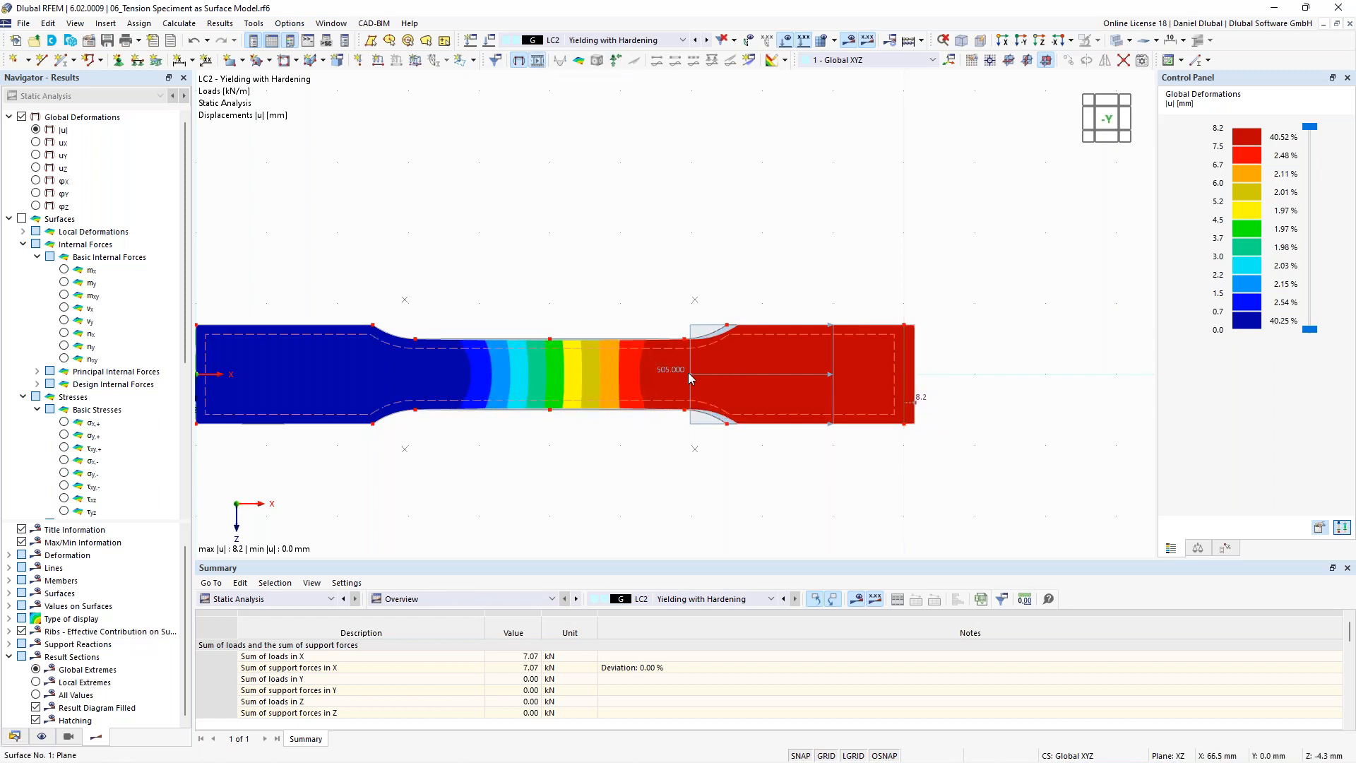
pyautogui.scroll(2, 532, 375)
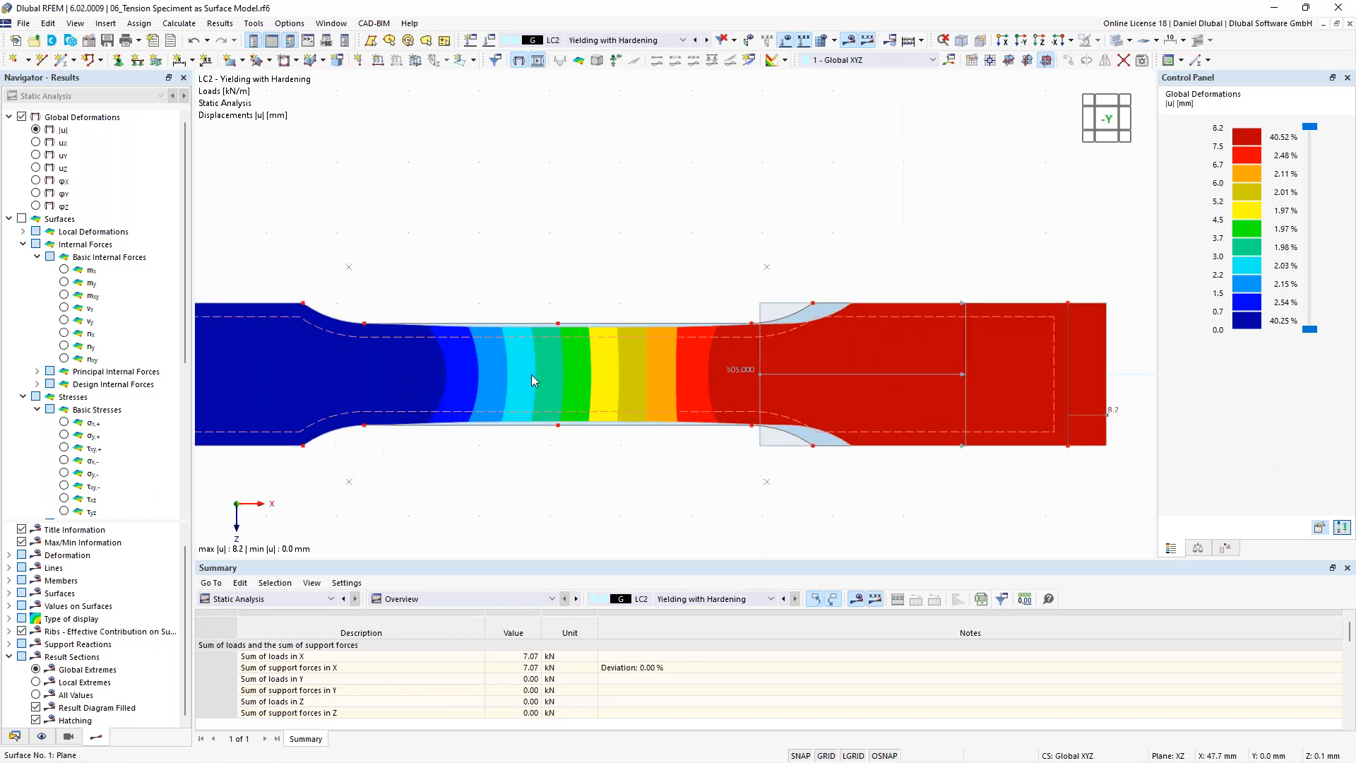
pyautogui.scroll(3, 531, 374)
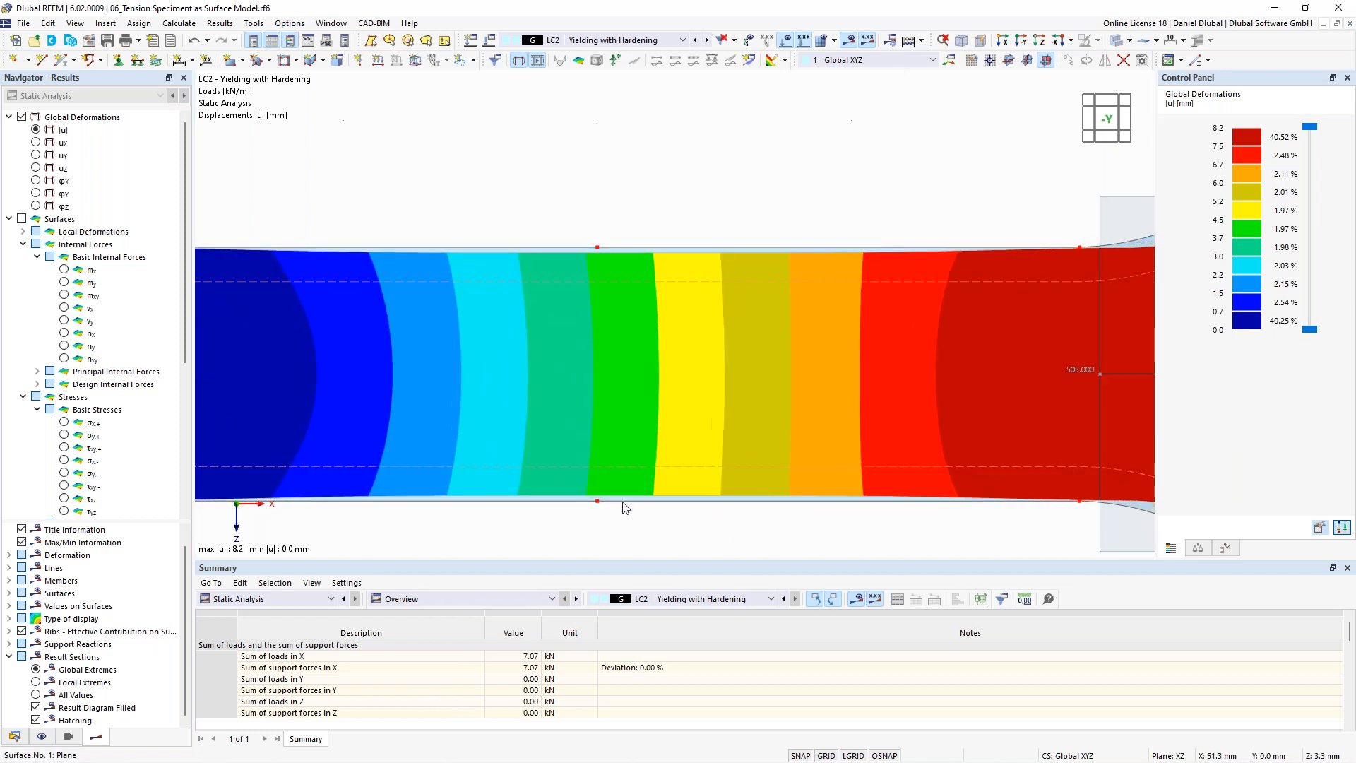
pyautogui.scroll(-5, 614, 265)
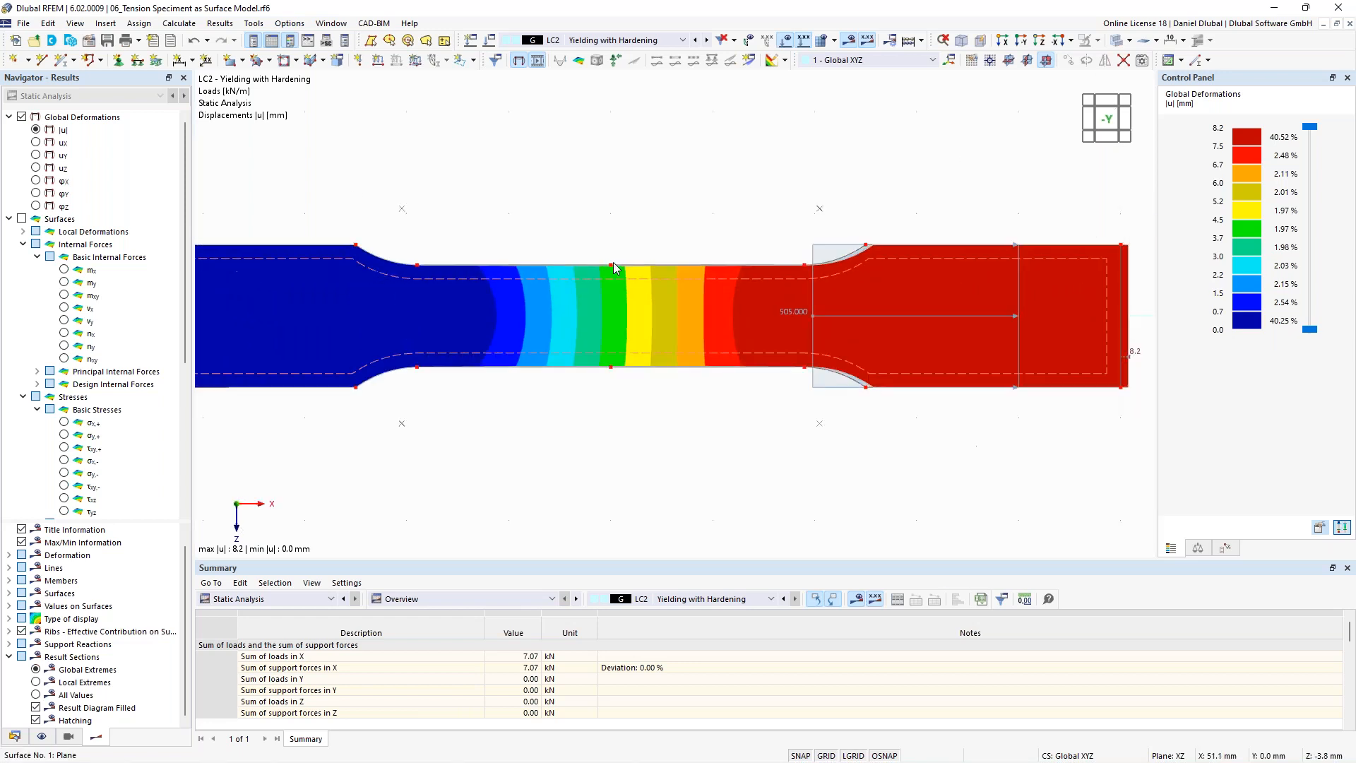
pyautogui.scroll(-2, 613, 265)
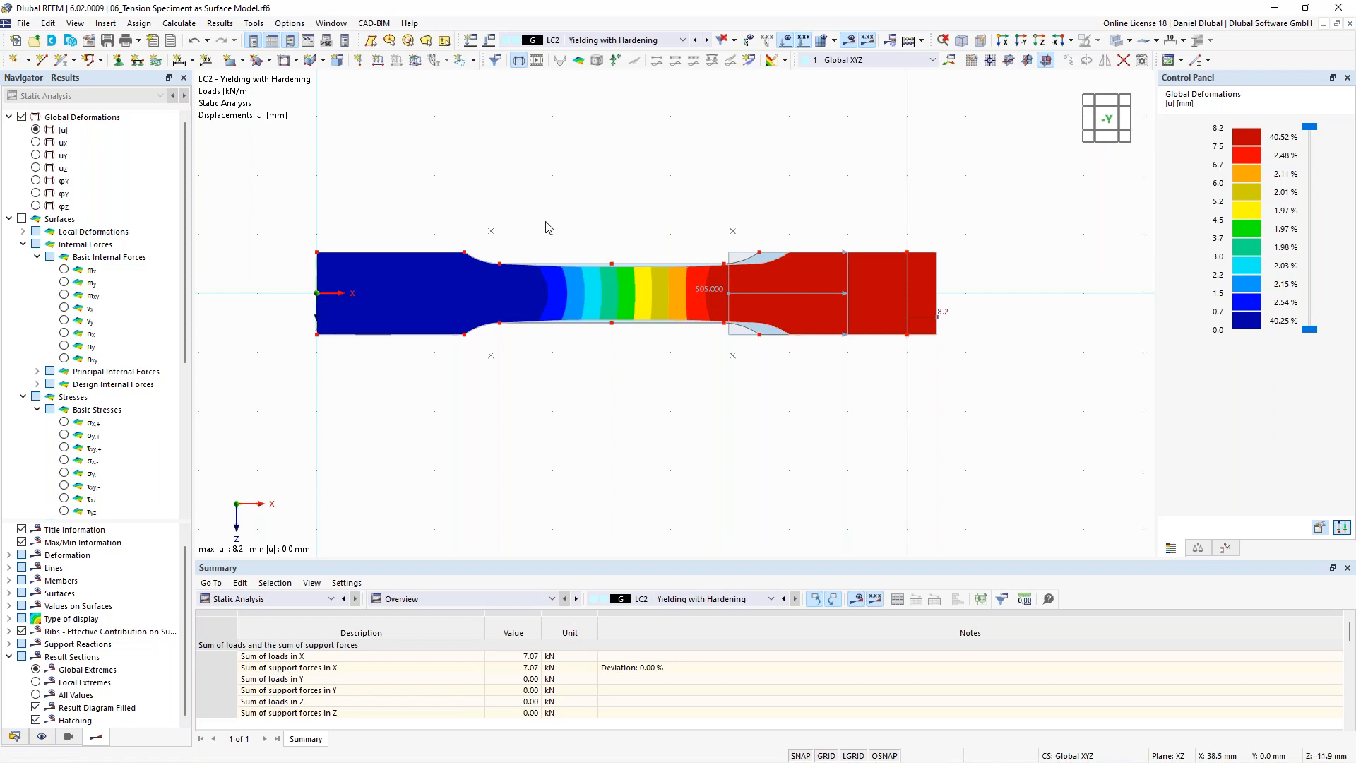
pyautogui.moveTo(503, 197); pyautogui.dragTo(618, 277, button='middle')
pyautogui.scroll(-2, 621, 268)
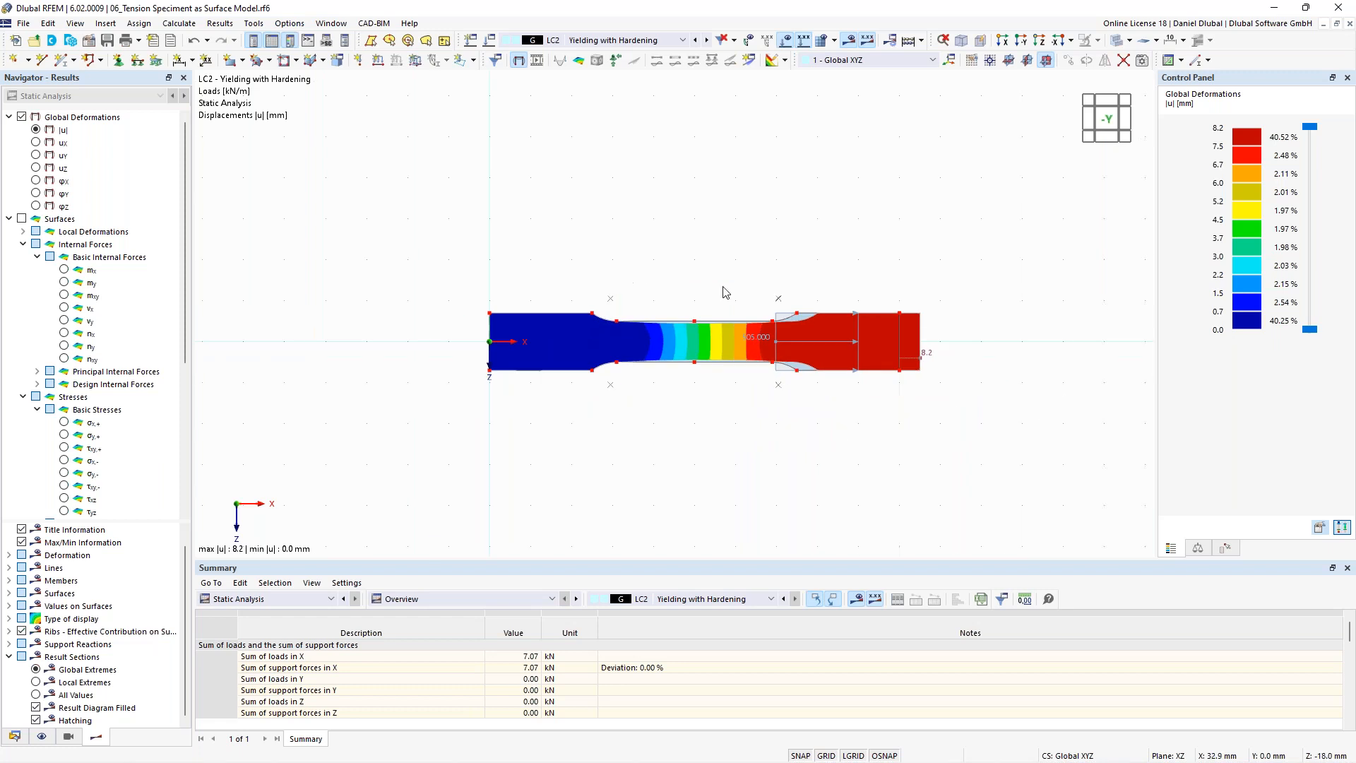
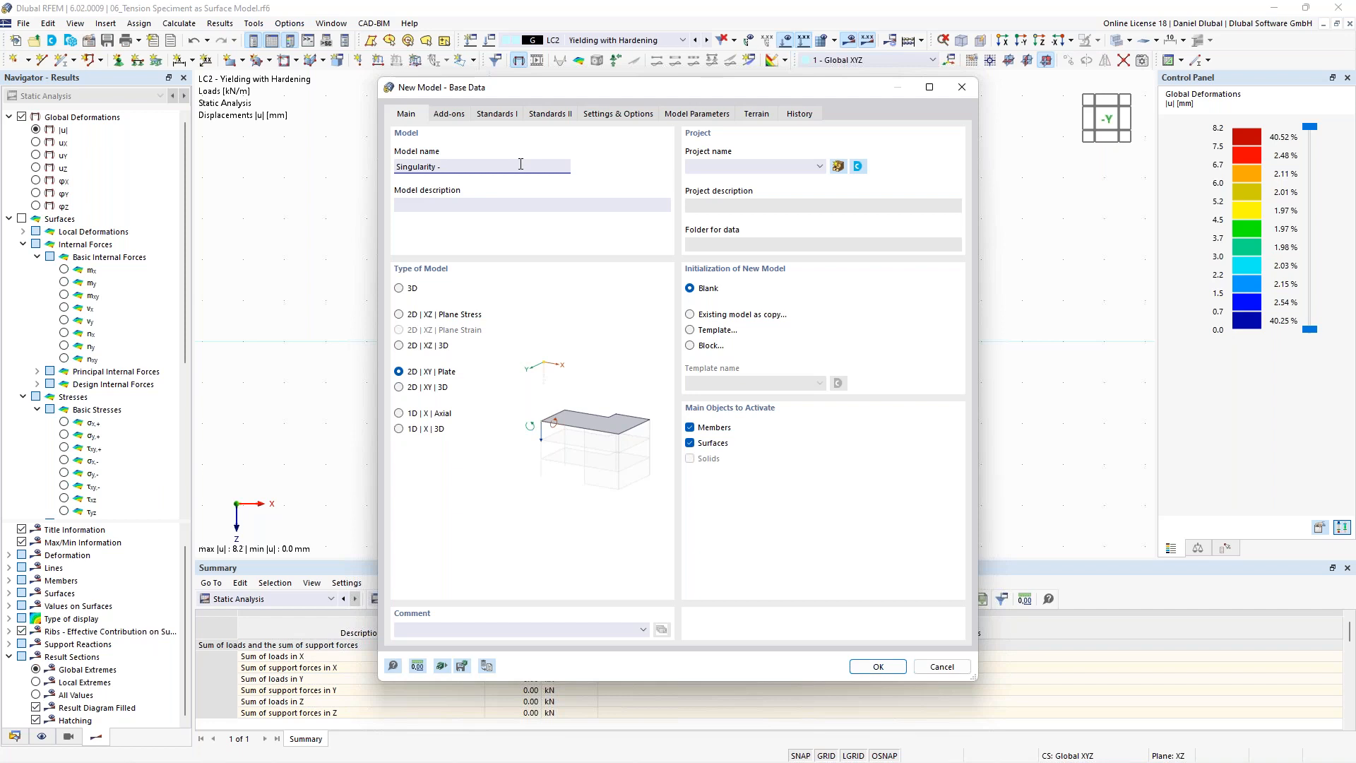
# Step: Name the new 2D plate model Singularity - Point Load and create it
pyautogui.write('int Load')
pyautogui.click(896, 666)
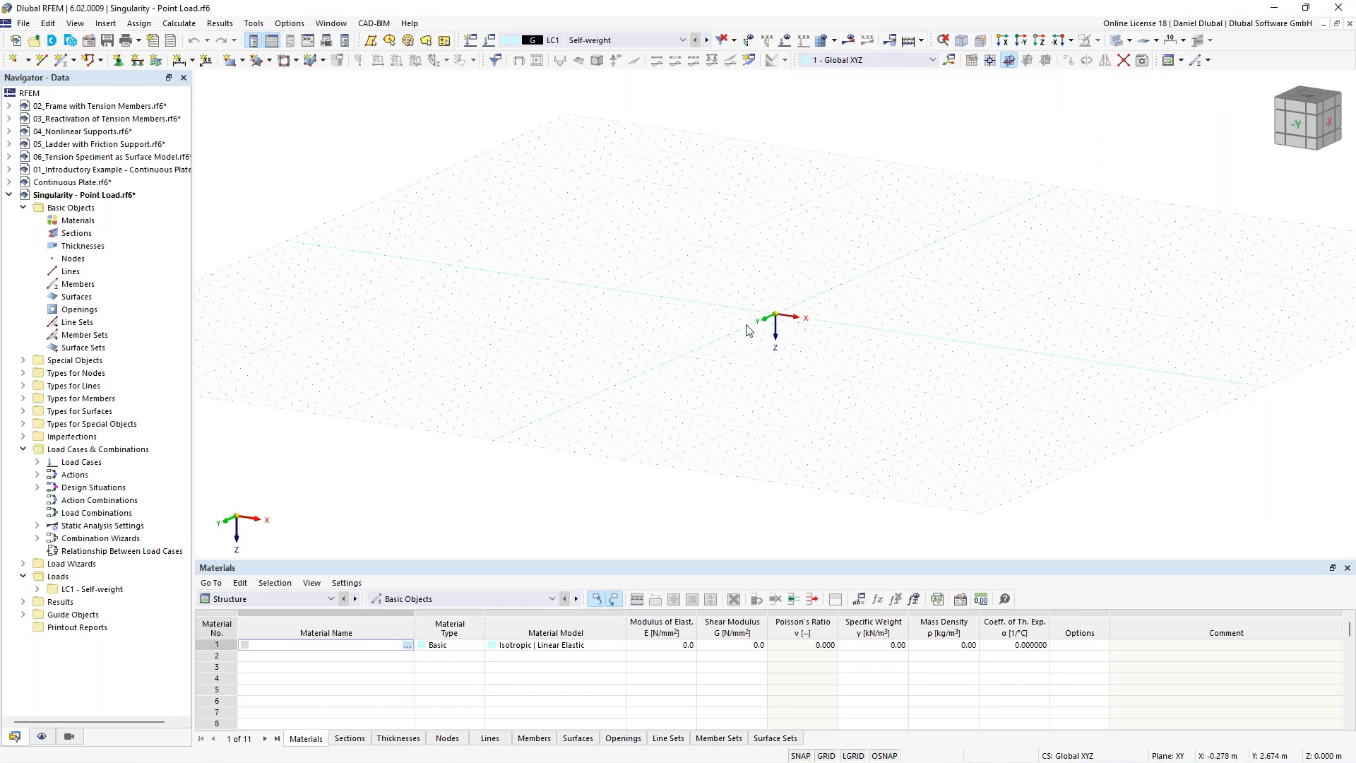
pyautogui.keyDown('ctrl'); pyautogui.moveTo(774, 333); pyautogui.dragTo(854, 339, button='middle'); pyautogui.keyUp('ctrl')
pyautogui.scroll(2, 854, 339)
pyautogui.moveTo(766, 304); pyautogui.dragTo(710, 322, button='middle')
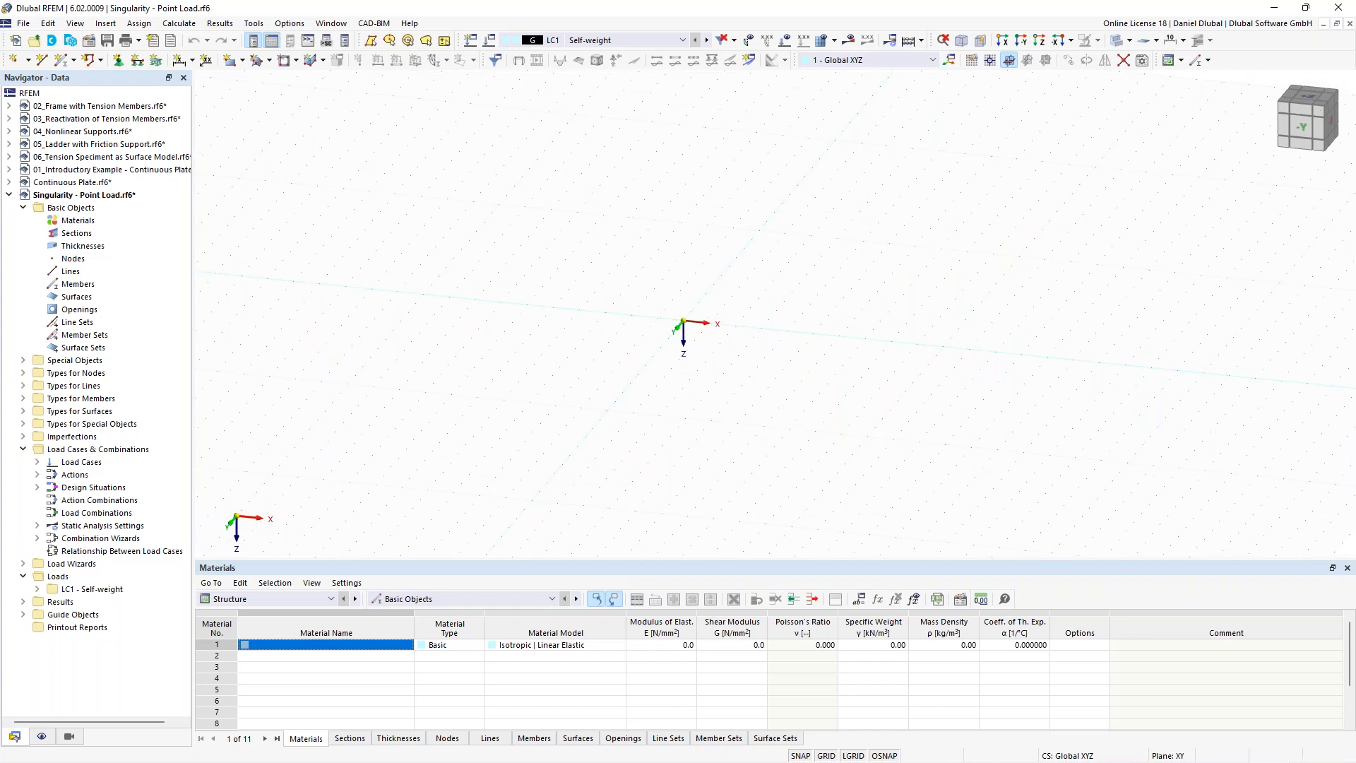
pyautogui.moveTo(487, 268)
pyautogui.mouseDown(button='middle')
pyautogui.moveTo(447, 264)
pyautogui.moveTo(492, 272)
pyautogui.mouseUp(button='middle')
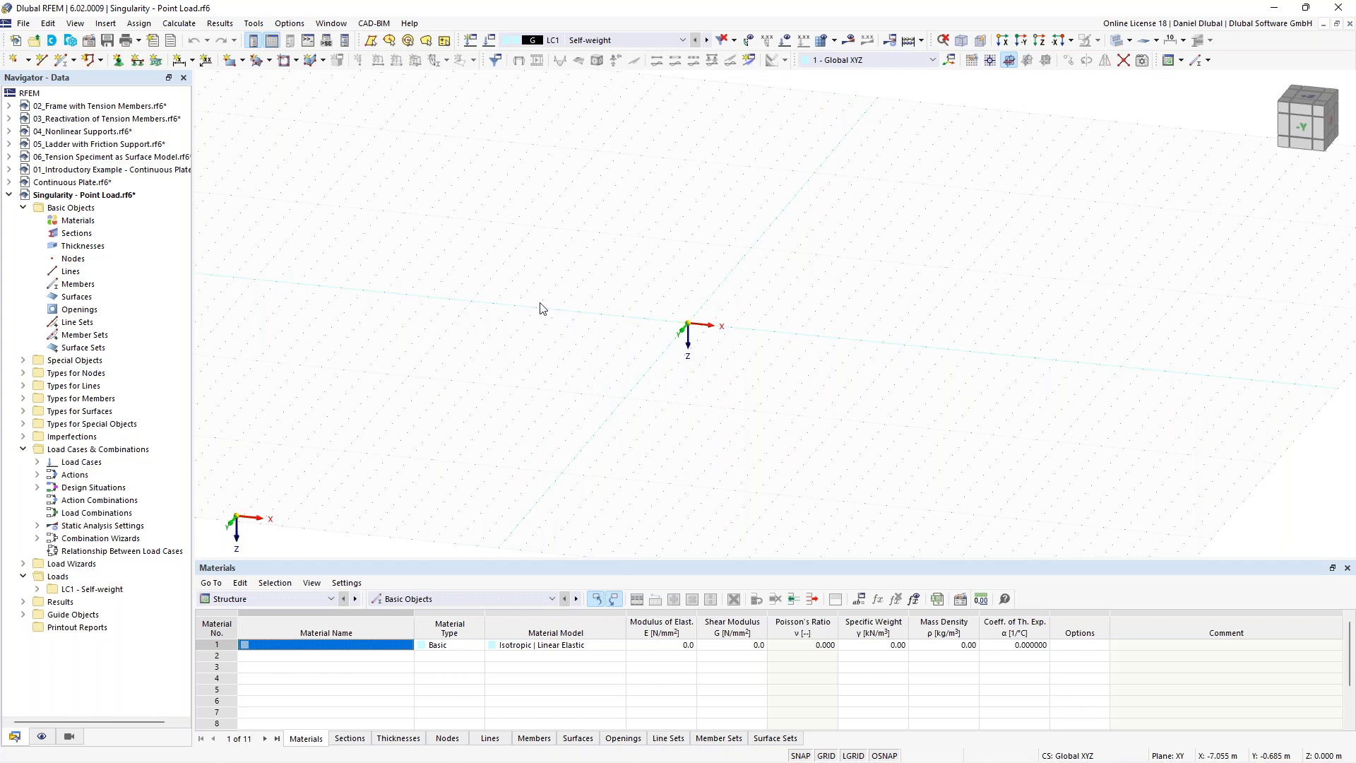
# Step: Start a new rectangular surface with a new uniform thickness and assign it the EN 1992-1-1 concrete C30/37 from the material library
pyautogui.moveTo(684, 278); pyautogui.dragTo(565, 284, button='middle')
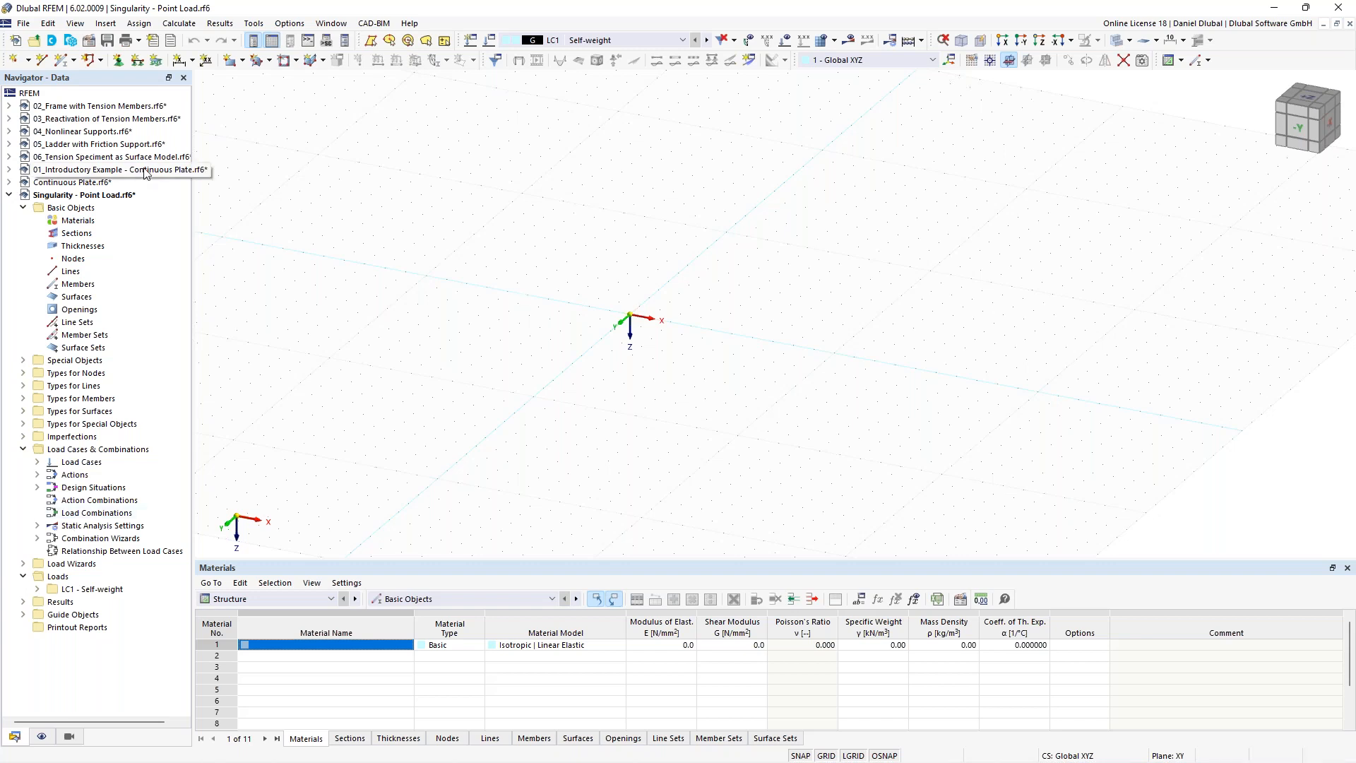
pyautogui.click(238, 64)
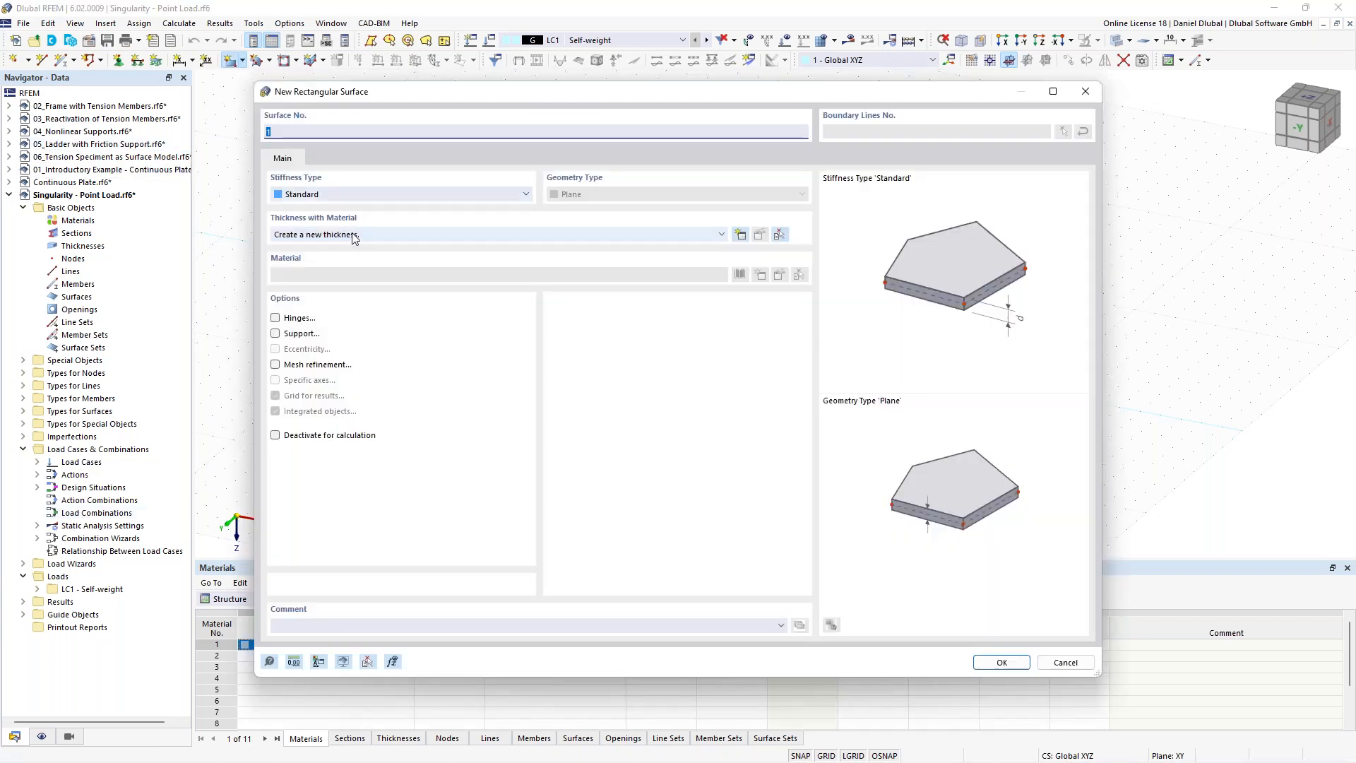
pyautogui.click(740, 236)
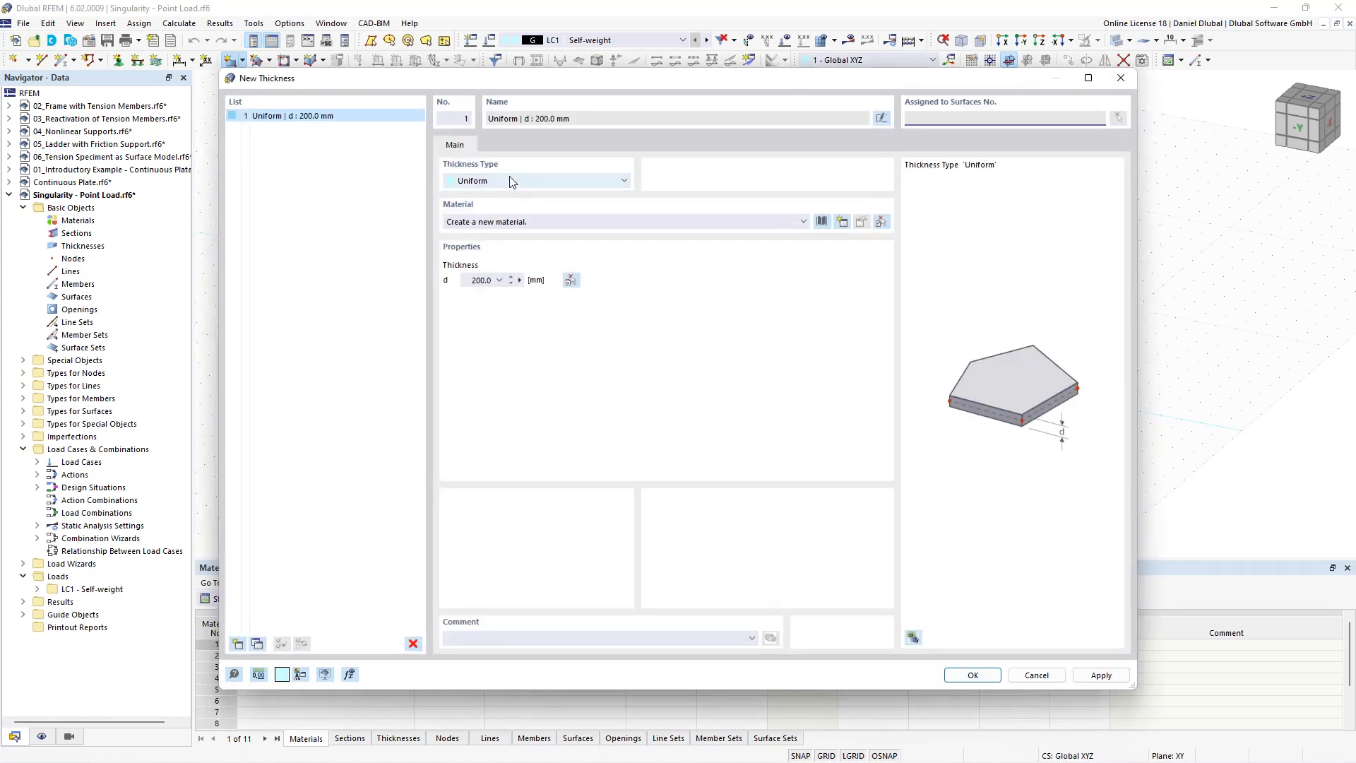
pyautogui.click(828, 225)
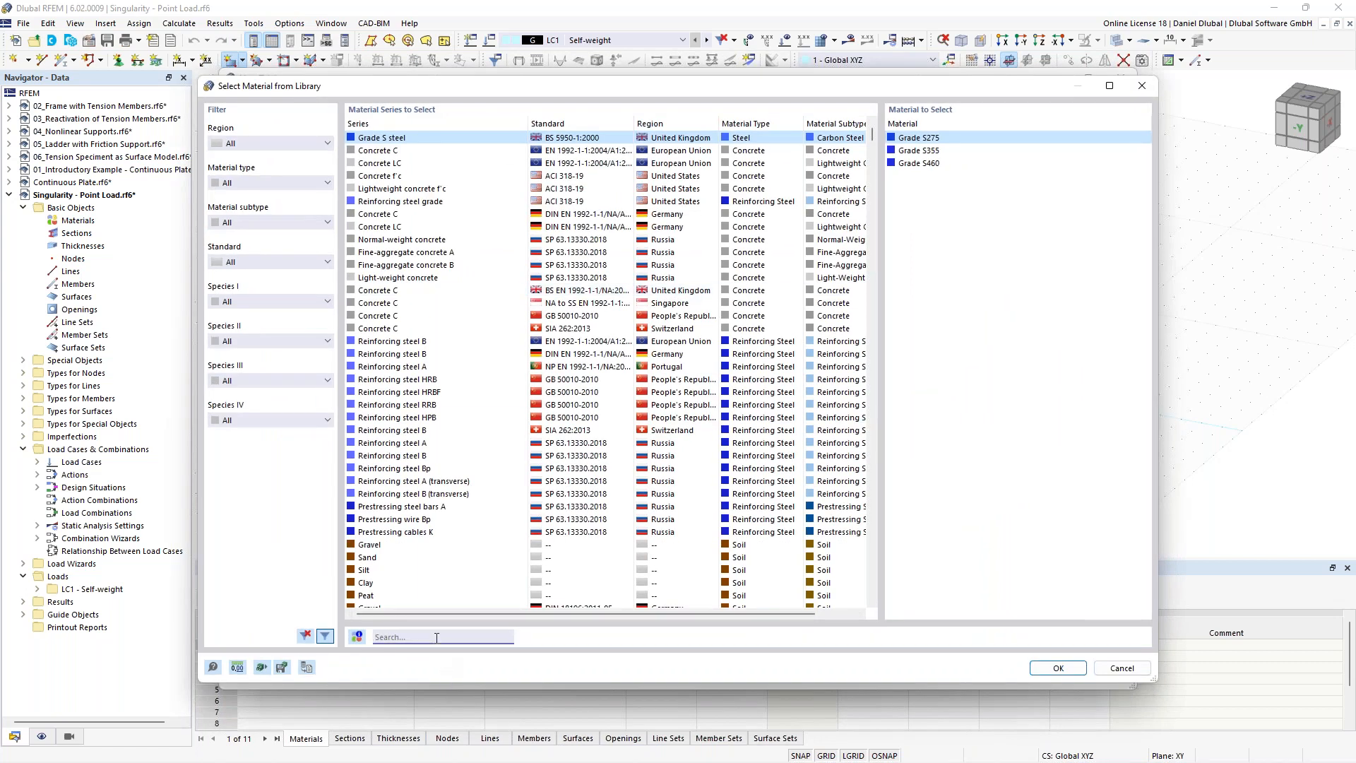
pyautogui.write('c30')
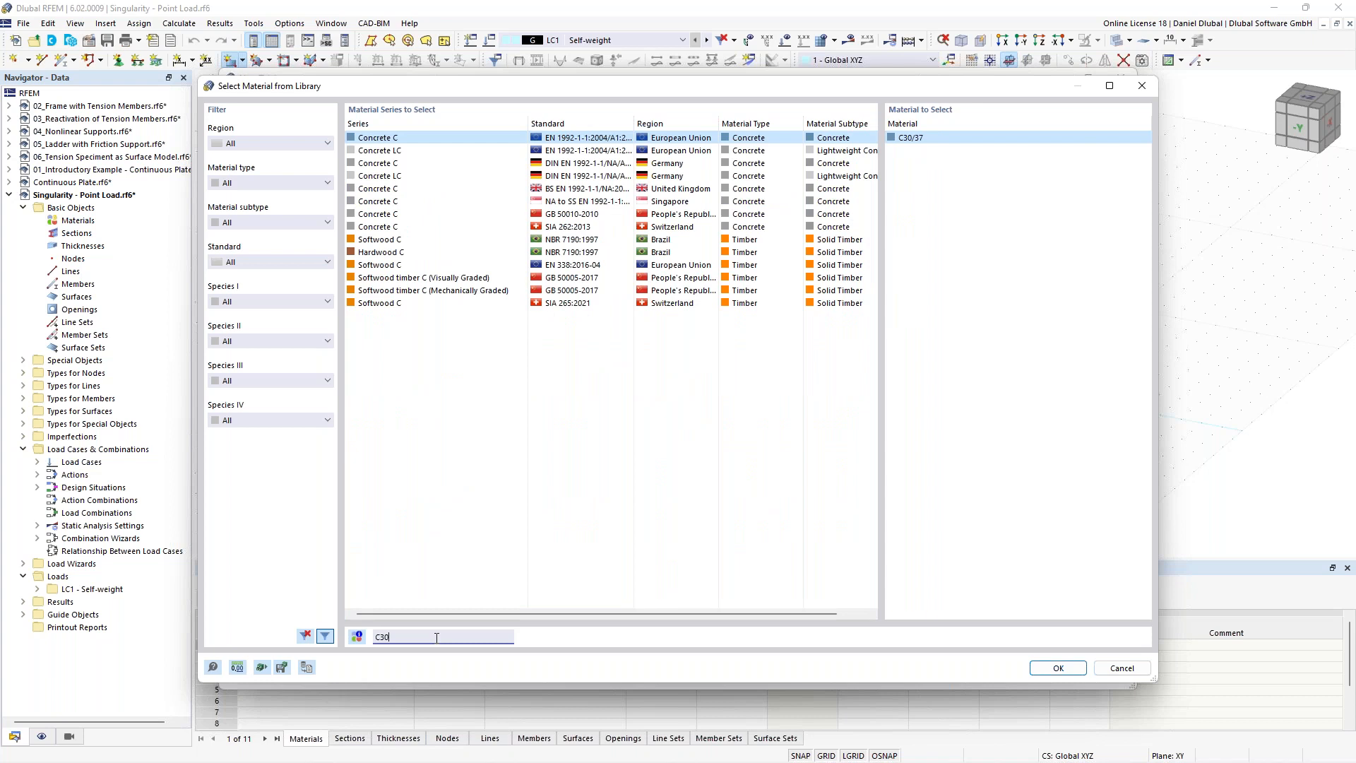
pyautogui.write('/37')
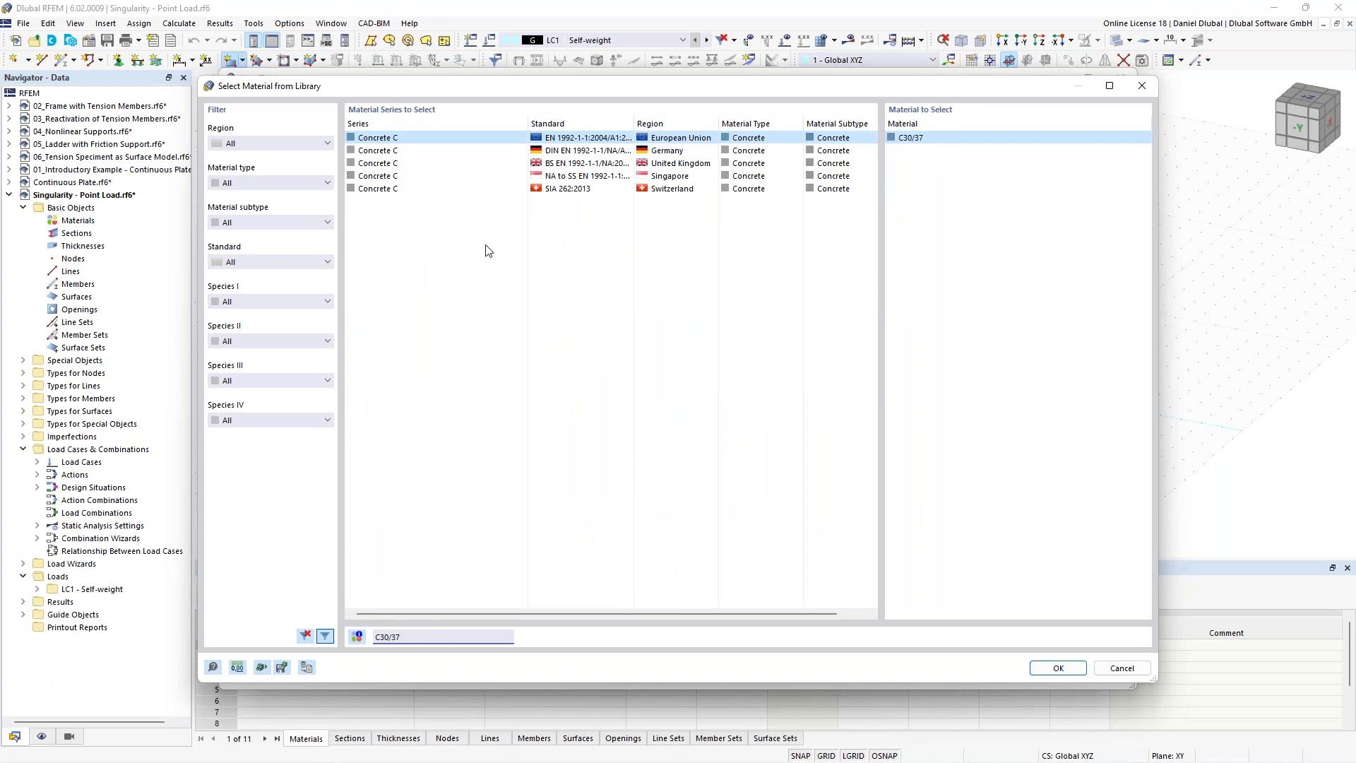
pyautogui.click(573, 142)
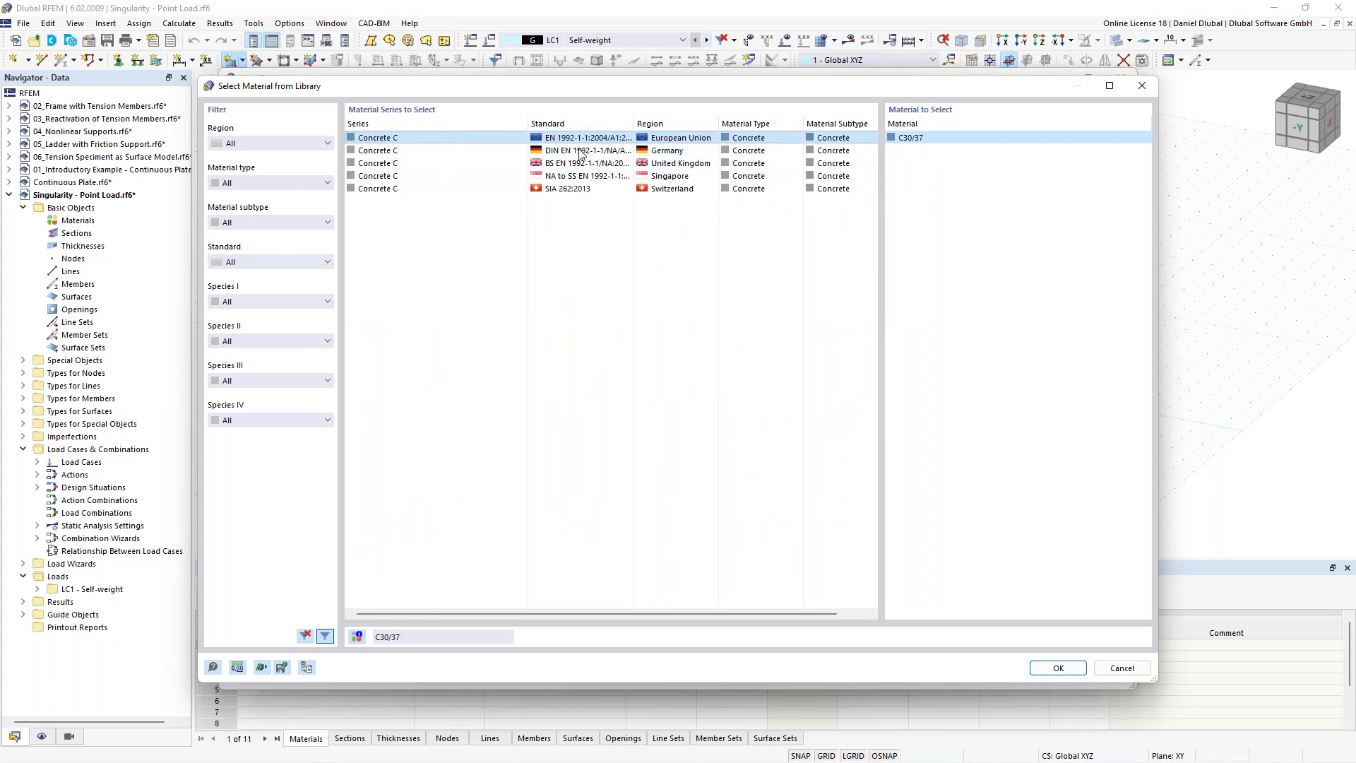
pyautogui.click(1054, 668)
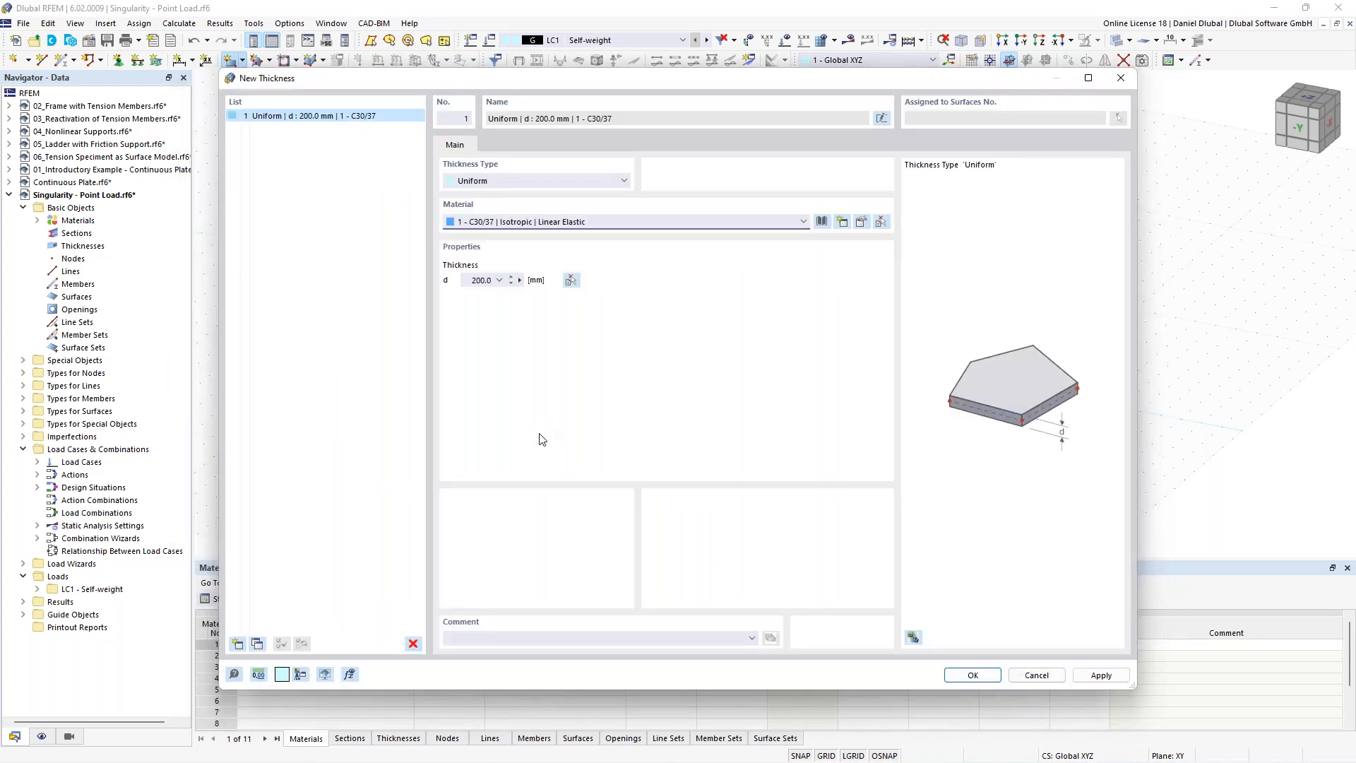
# Step: Accept the uniform plate thickness of 200 mm and confirm the rectangular surface's Standard stiffness definition
pyautogui.doubleClick(487, 281)
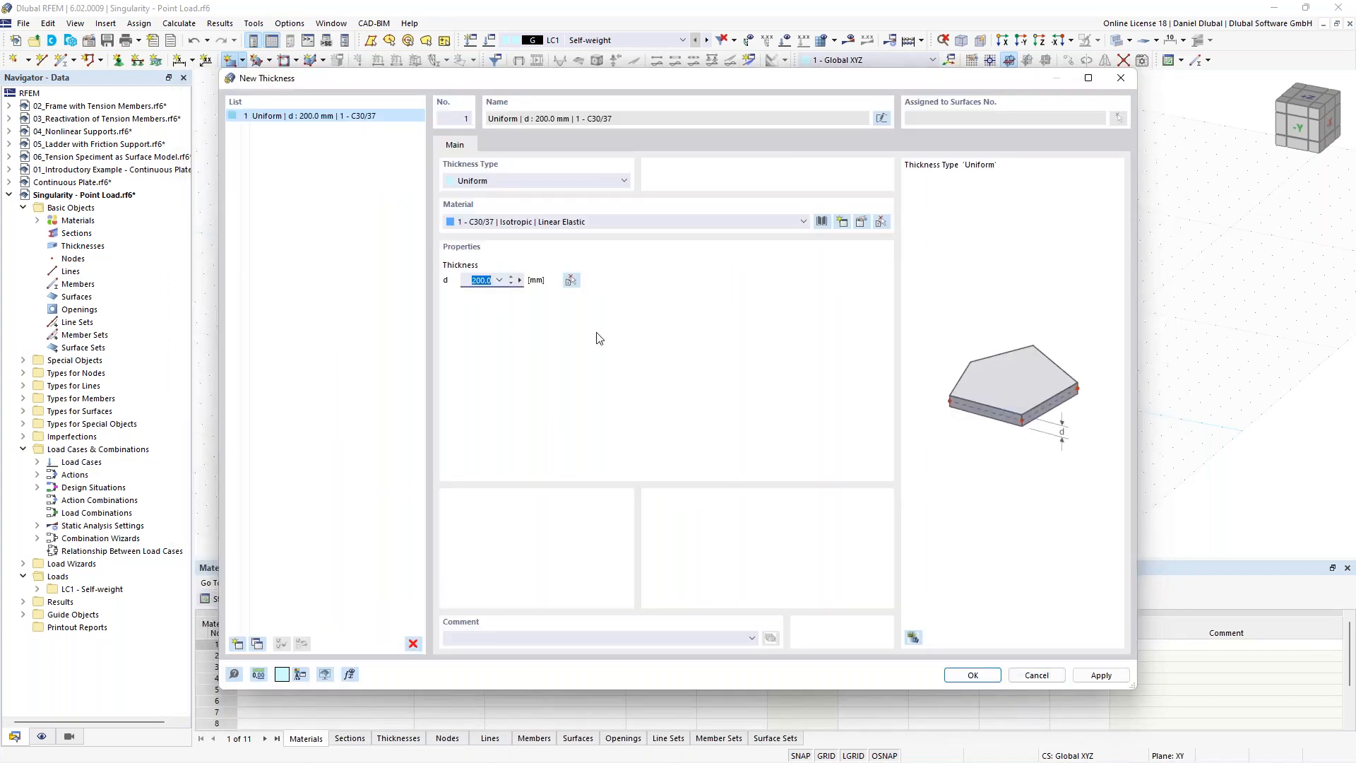
pyautogui.click(974, 676)
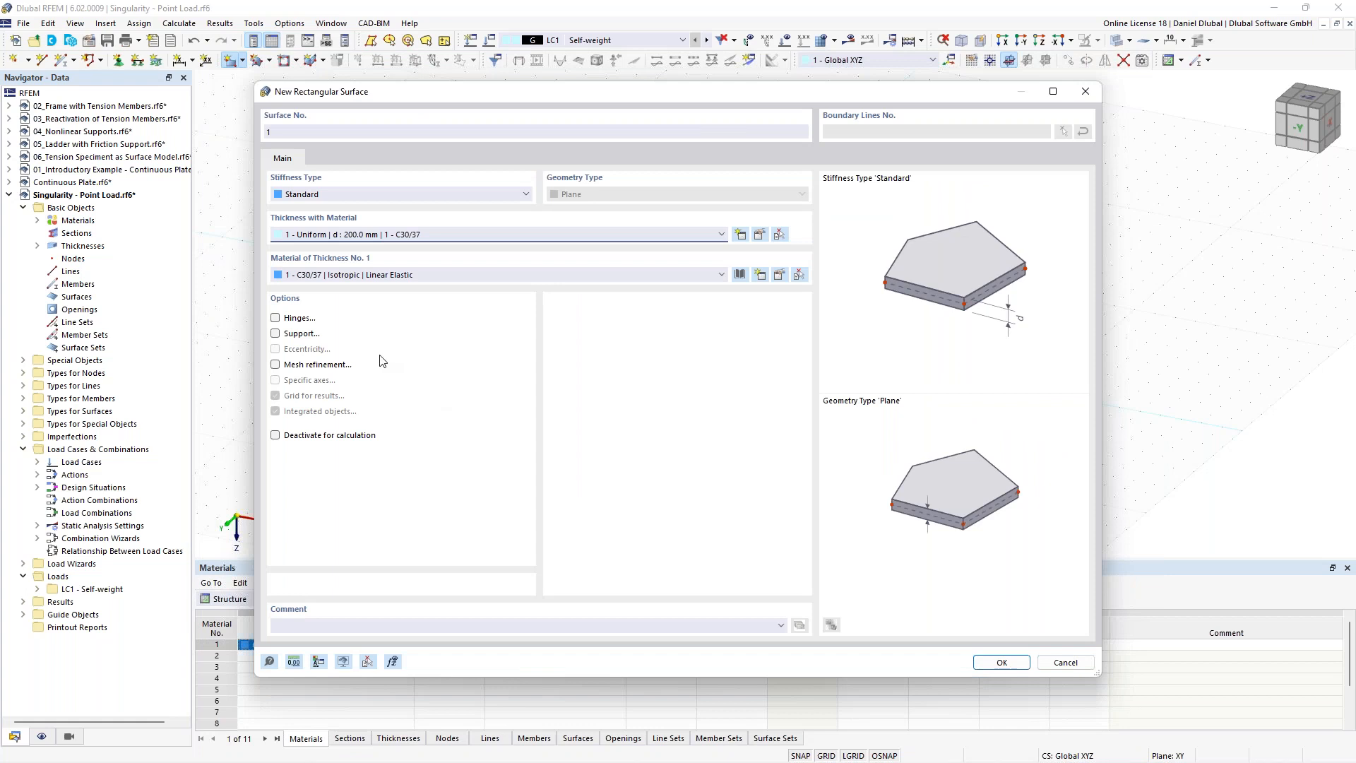
pyautogui.click(1002, 663)
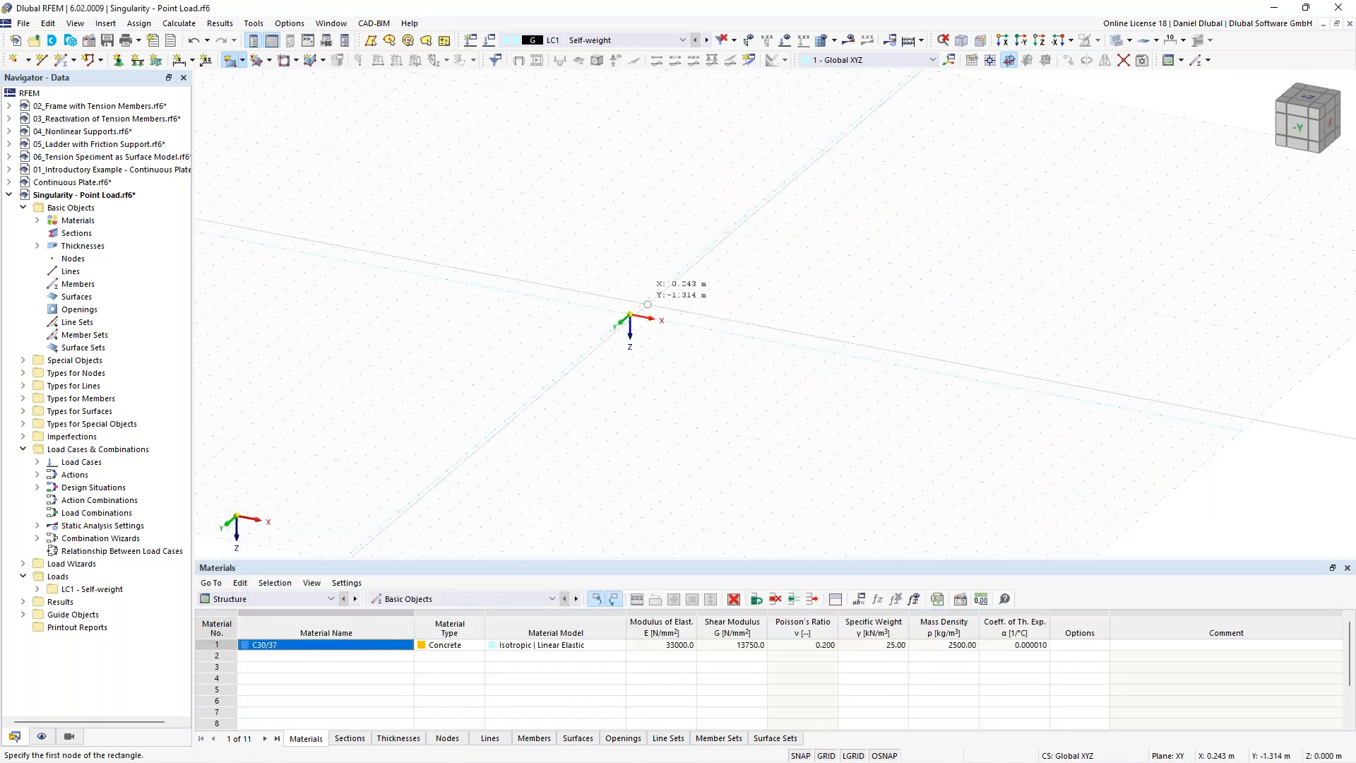
# Step: Draw the rectangular plate in plan view from the origin to X 8 m, Y 6 m
pyautogui.keyDown('ctrl'); pyautogui.moveTo(663, 261); pyautogui.dragTo(690, 287, button='middle'); pyautogui.keyUp('ctrl')
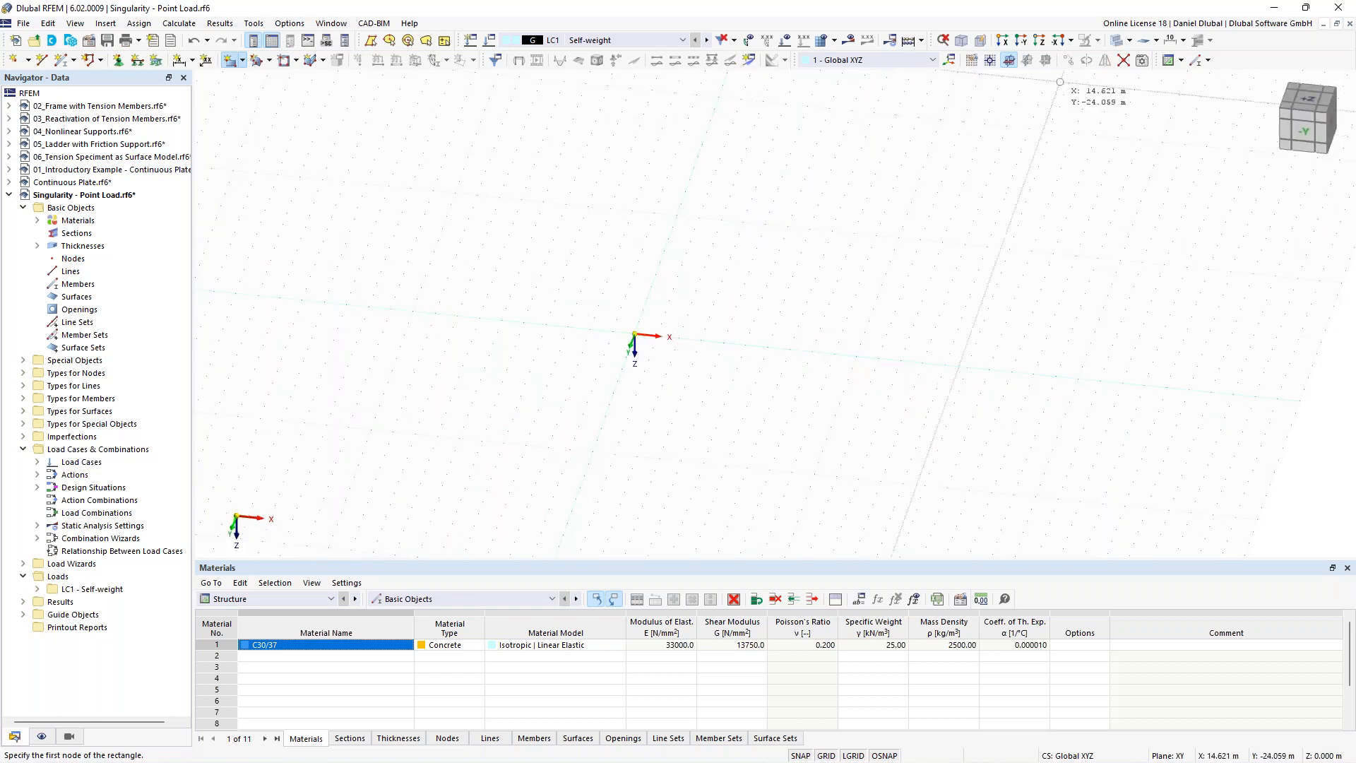
pyautogui.click(1038, 41)
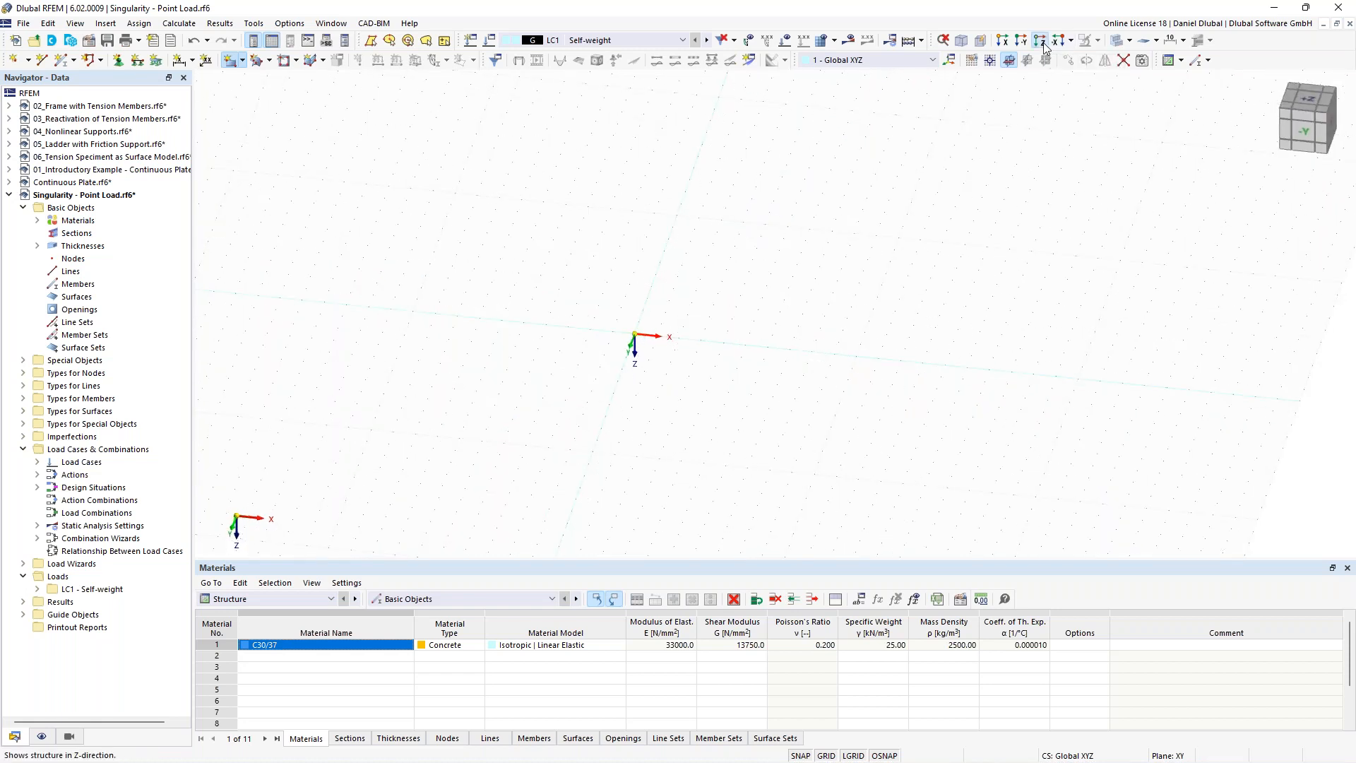
pyautogui.scroll(1, 829, 330)
pyautogui.moveTo(829, 330); pyautogui.dragTo(757, 316, button='middle')
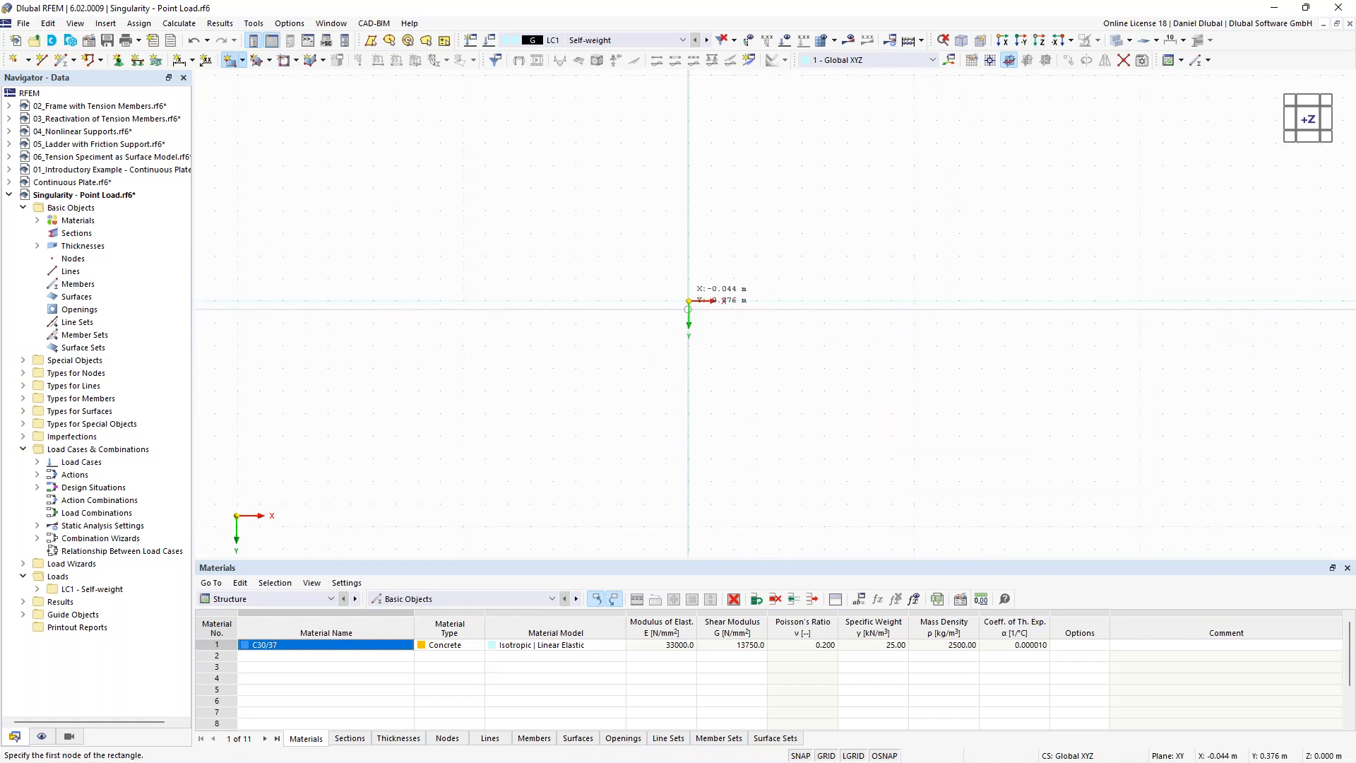
pyautogui.click(689, 301)
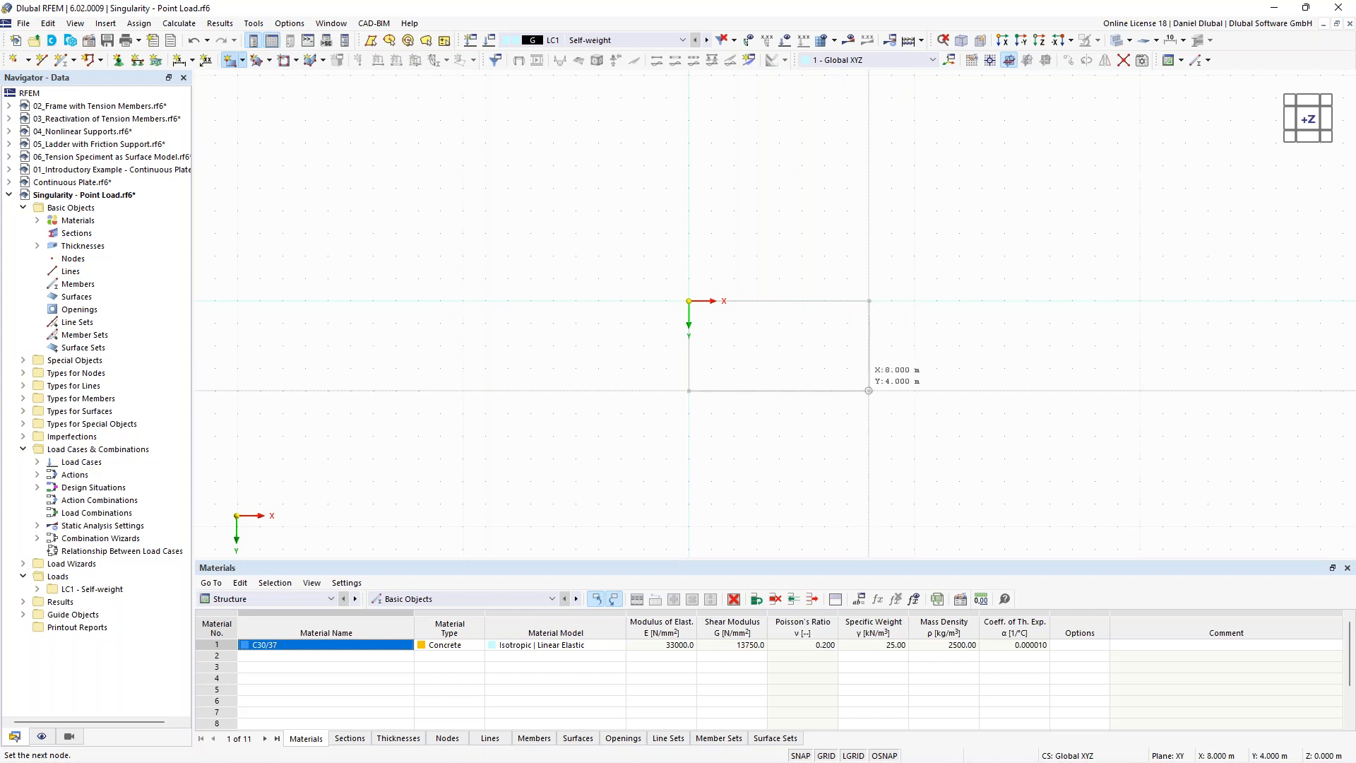
pyautogui.click(869, 436)
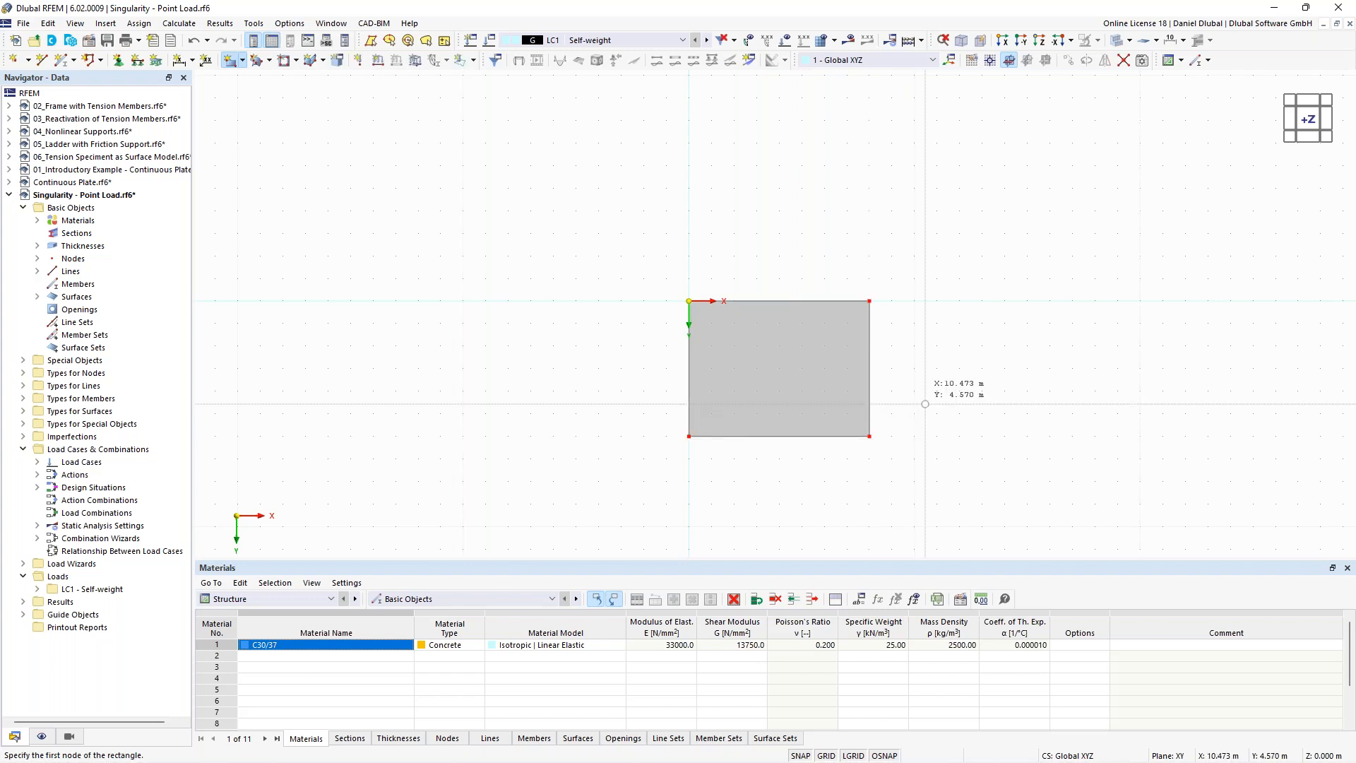
pyautogui.press('Escape')
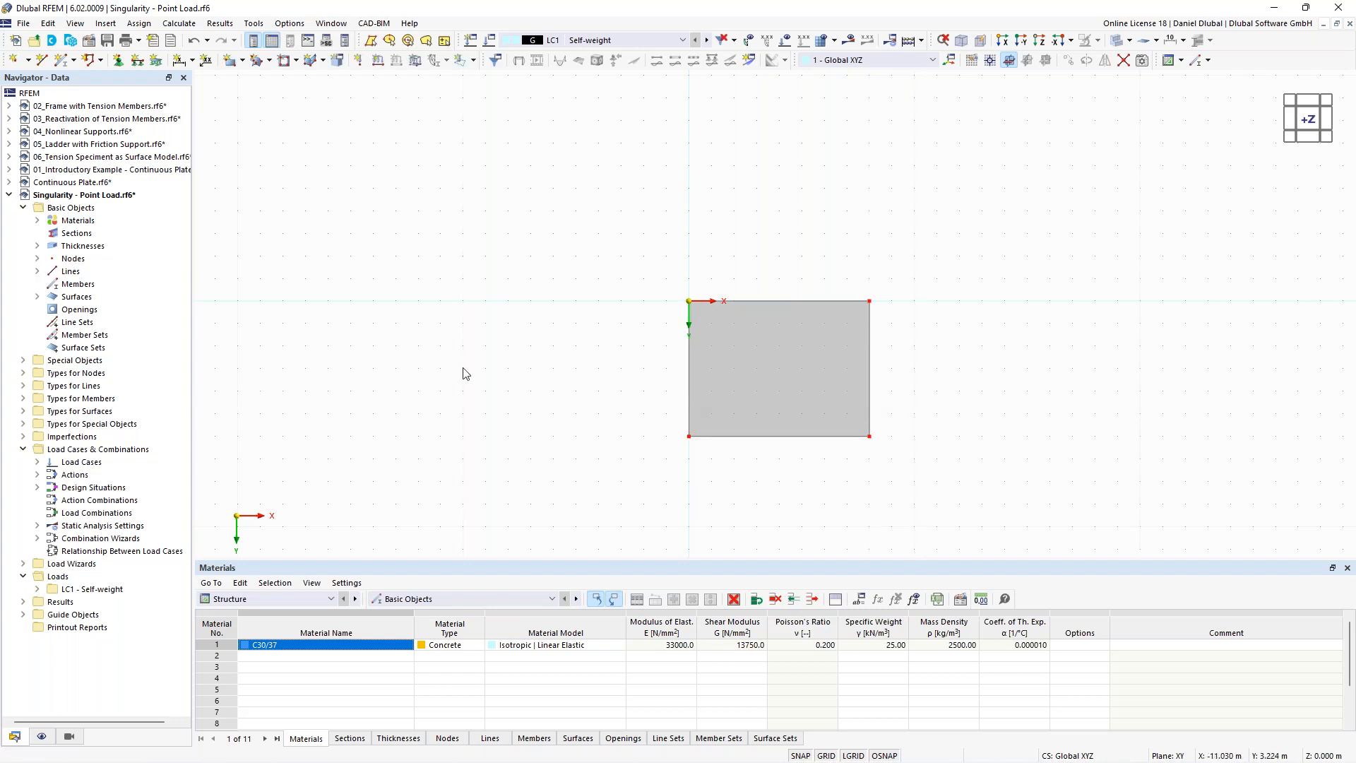
# Step: Place a node at the centre of the plate, at X 4 m, Y 3 m
pyautogui.moveTo(446, 361); pyautogui.dragTo(342, 303, button='middle')
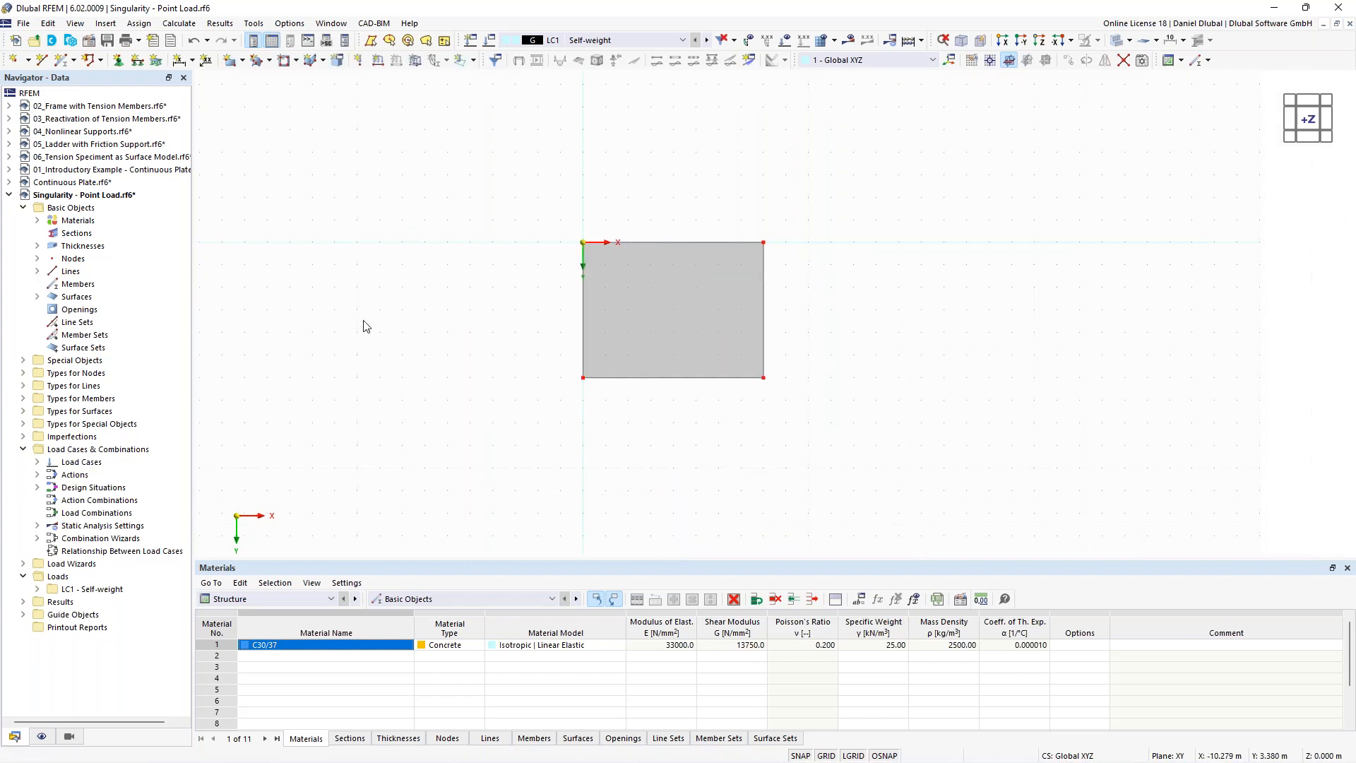
pyautogui.click(19, 63)
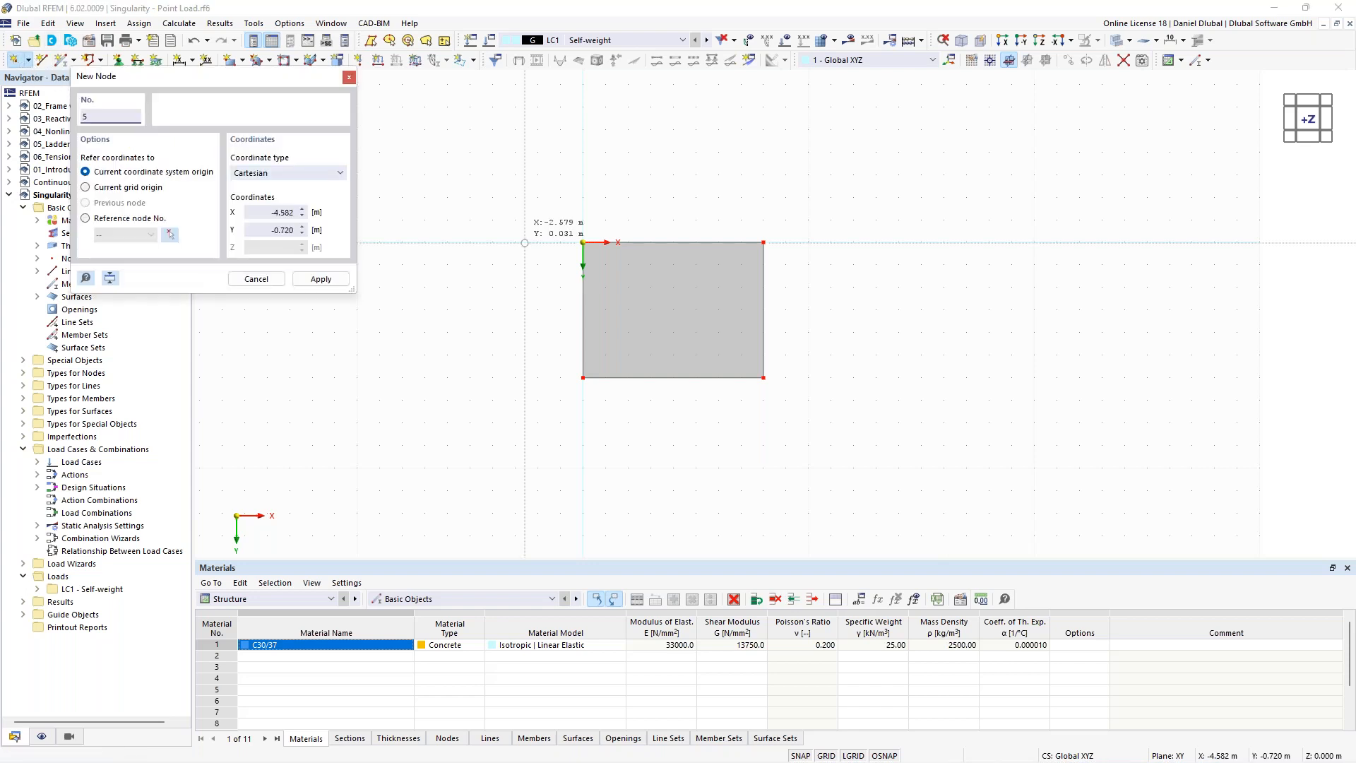
pyautogui.click(672, 309)
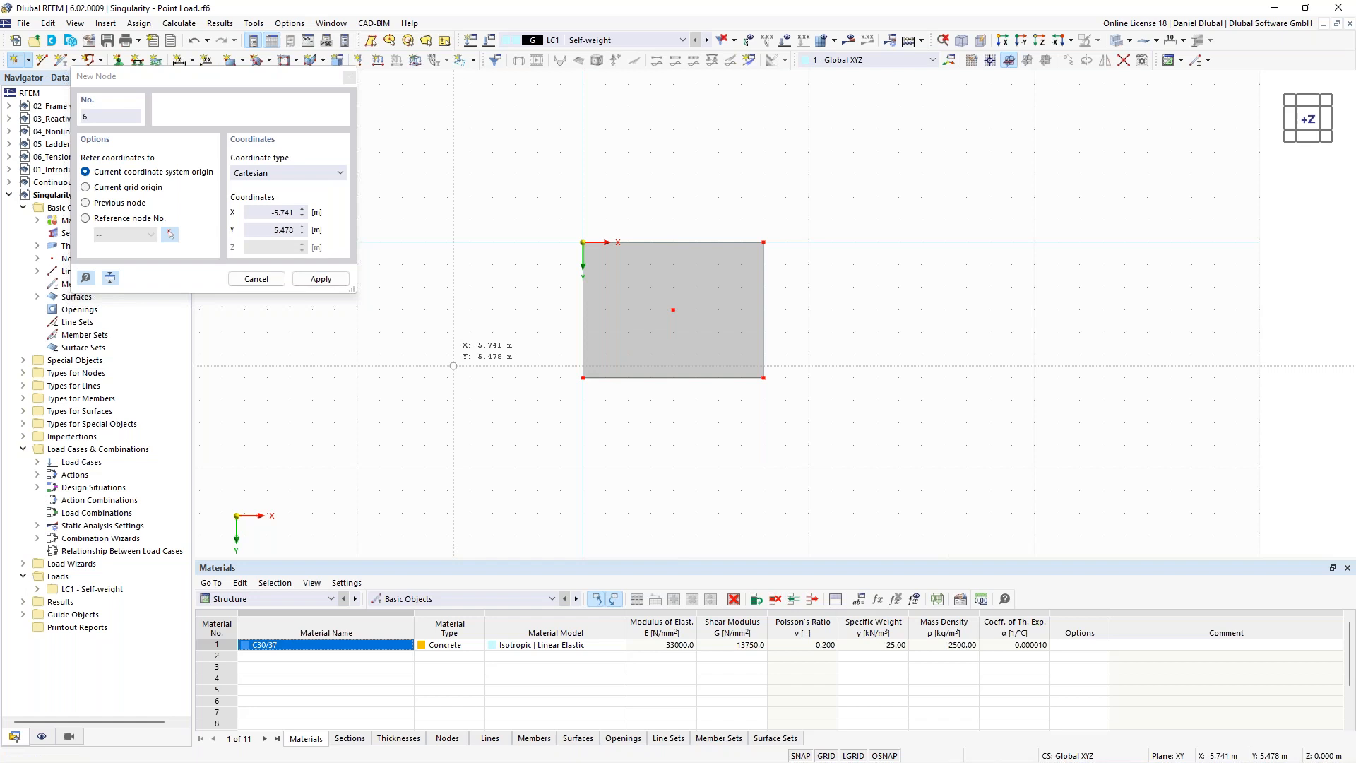
pyautogui.press('Escape')
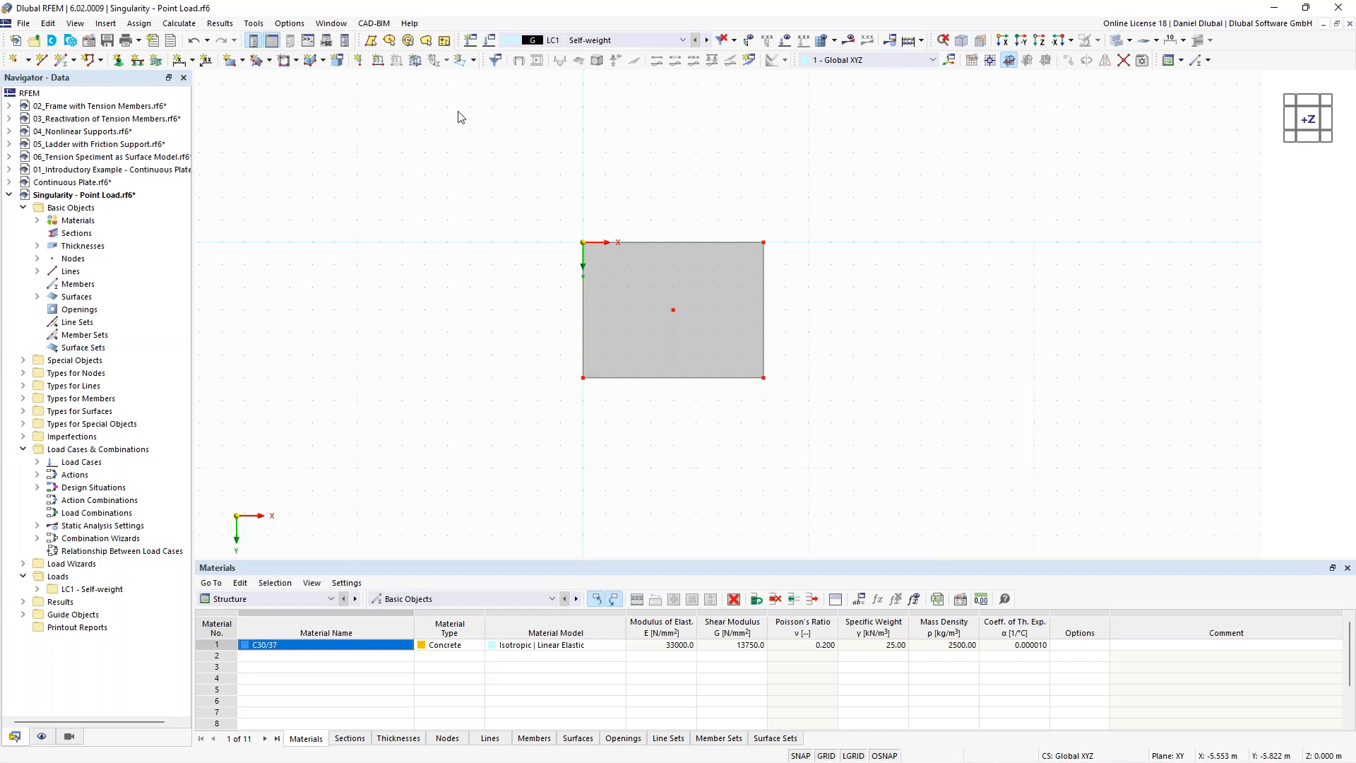
# Step: Define a nodal load in LC1 - Self-weight with Fz of 100 kN and assign it to the plate's centre node
pyautogui.keyDown('ctrl'); pyautogui.moveTo(481, 372); pyautogui.dragTo(410, 182, button='middle'); pyautogui.keyUp('ctrl')
pyautogui.moveTo(495, 239)
pyautogui.mouseDown(button='middle')
pyautogui.moveTo(495, 255)
pyautogui.moveTo(543, 243)
pyautogui.moveTo(505, 242)
pyautogui.mouseUp(button='middle')
pyautogui.scroll(2, 562, 273)
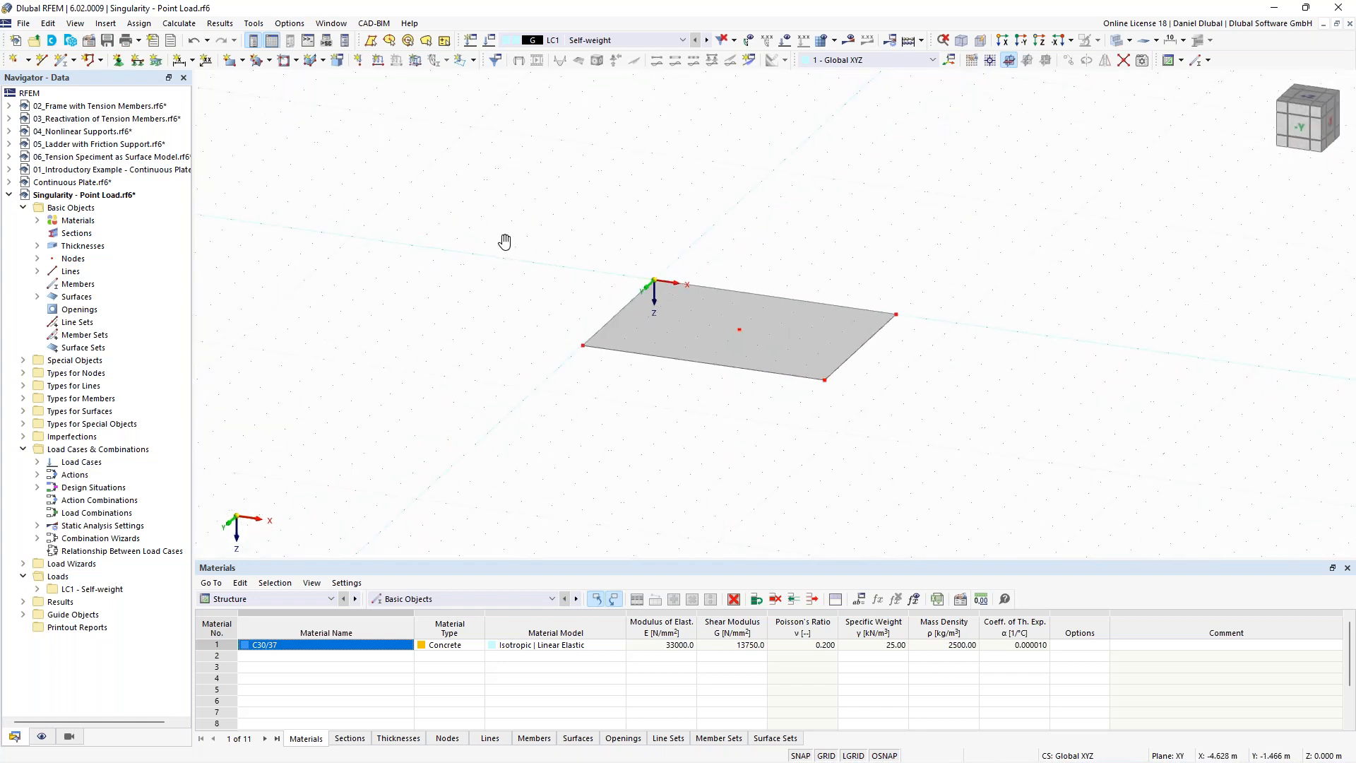
pyautogui.click(359, 61)
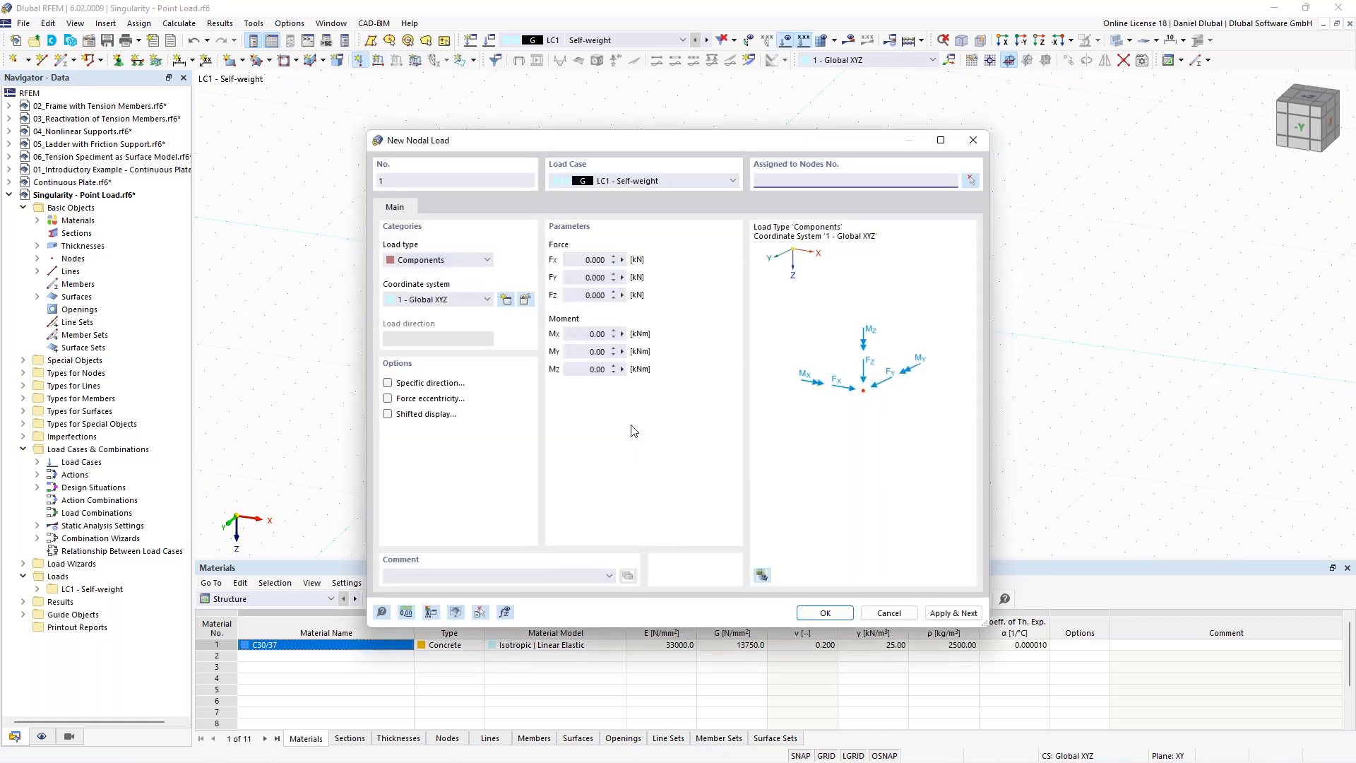
pyautogui.click(588, 297)
pyautogui.click(596, 295)
pyautogui.write('100')
pyautogui.click(972, 181)
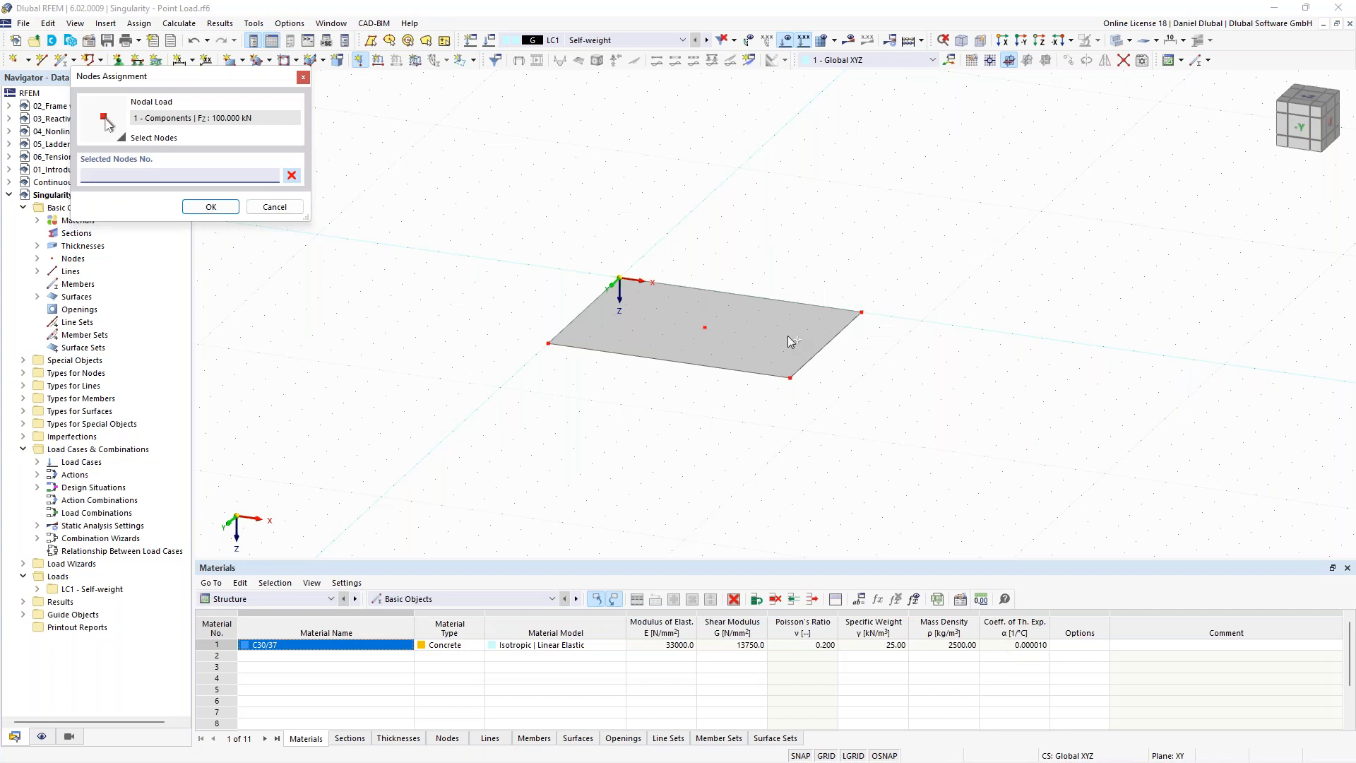
pyautogui.click(705, 326)
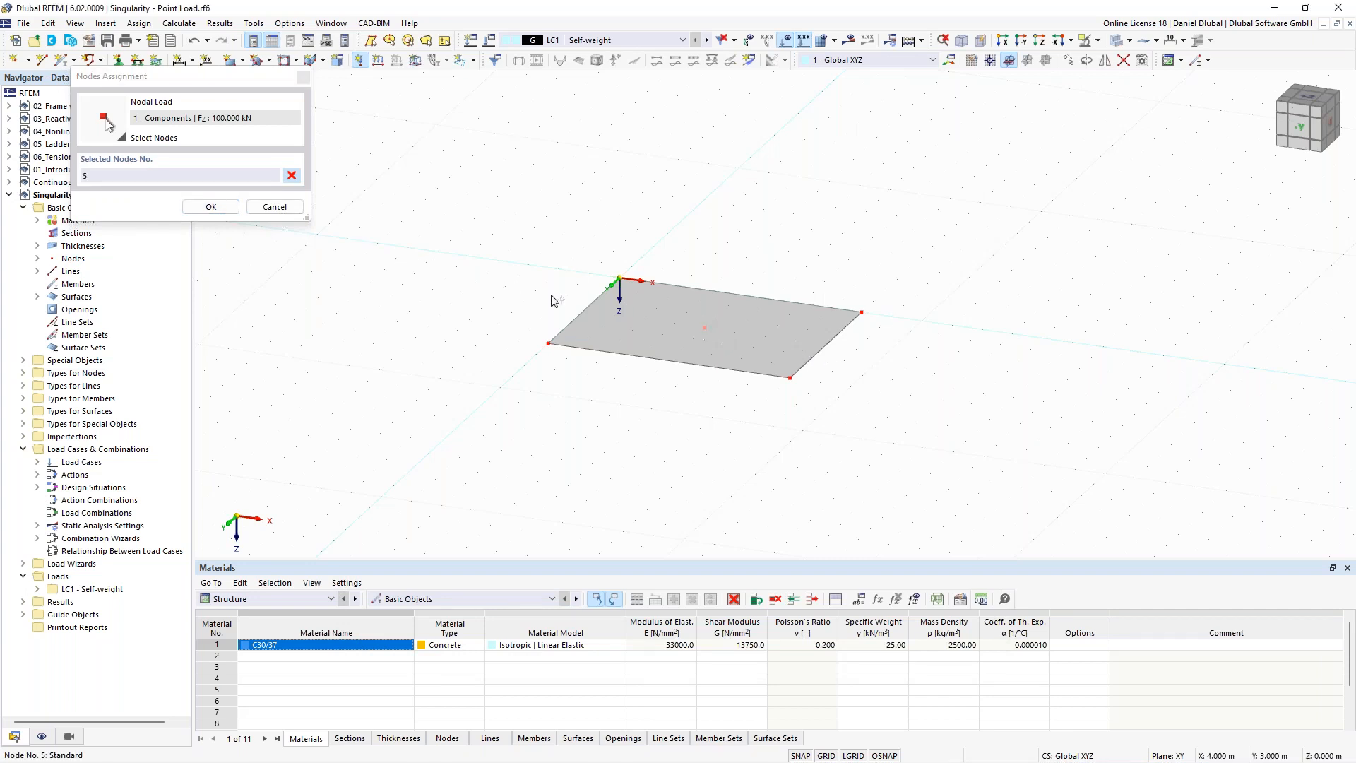
pyautogui.click(211, 206)
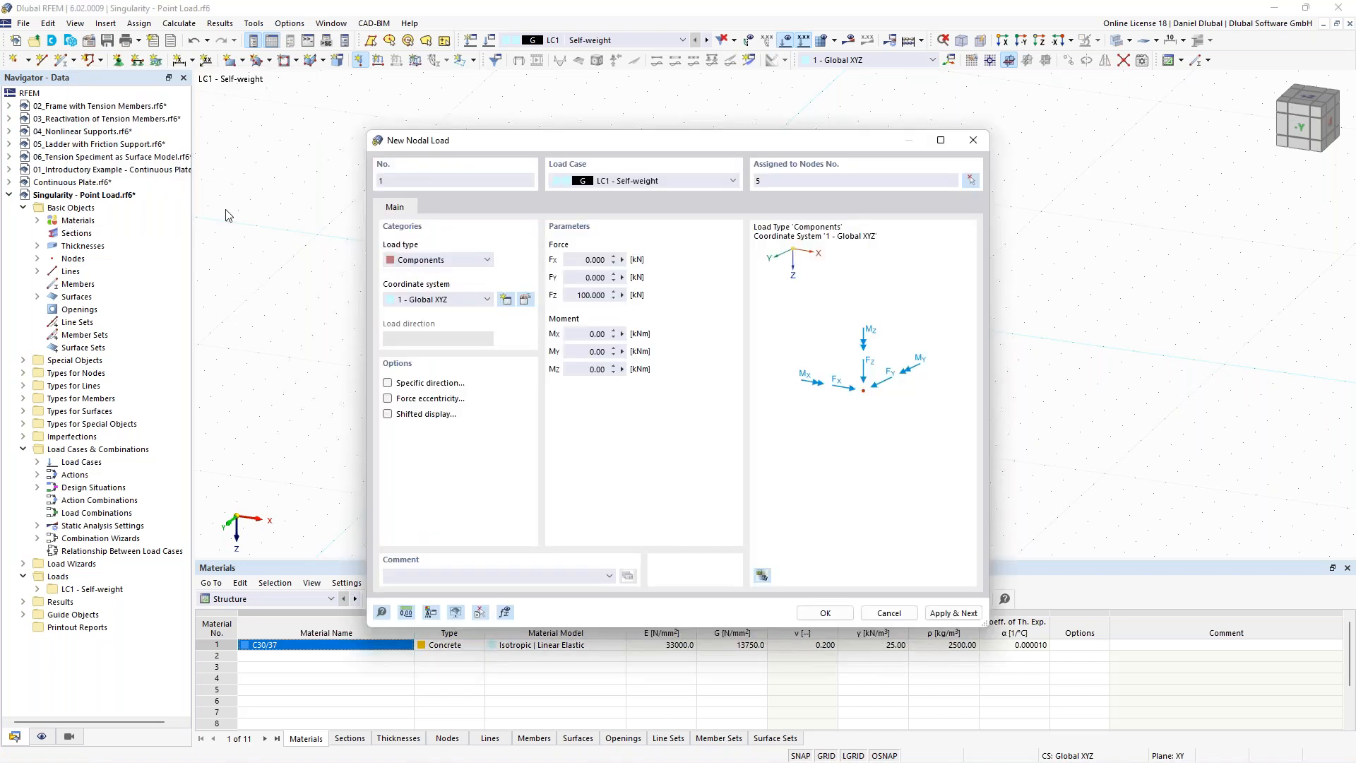
# Step: Apply the 100 kN Z-direction nodal load to node 5 and assign the hinged line support to lines 1-4 of the plate
pyautogui.click(825, 614)
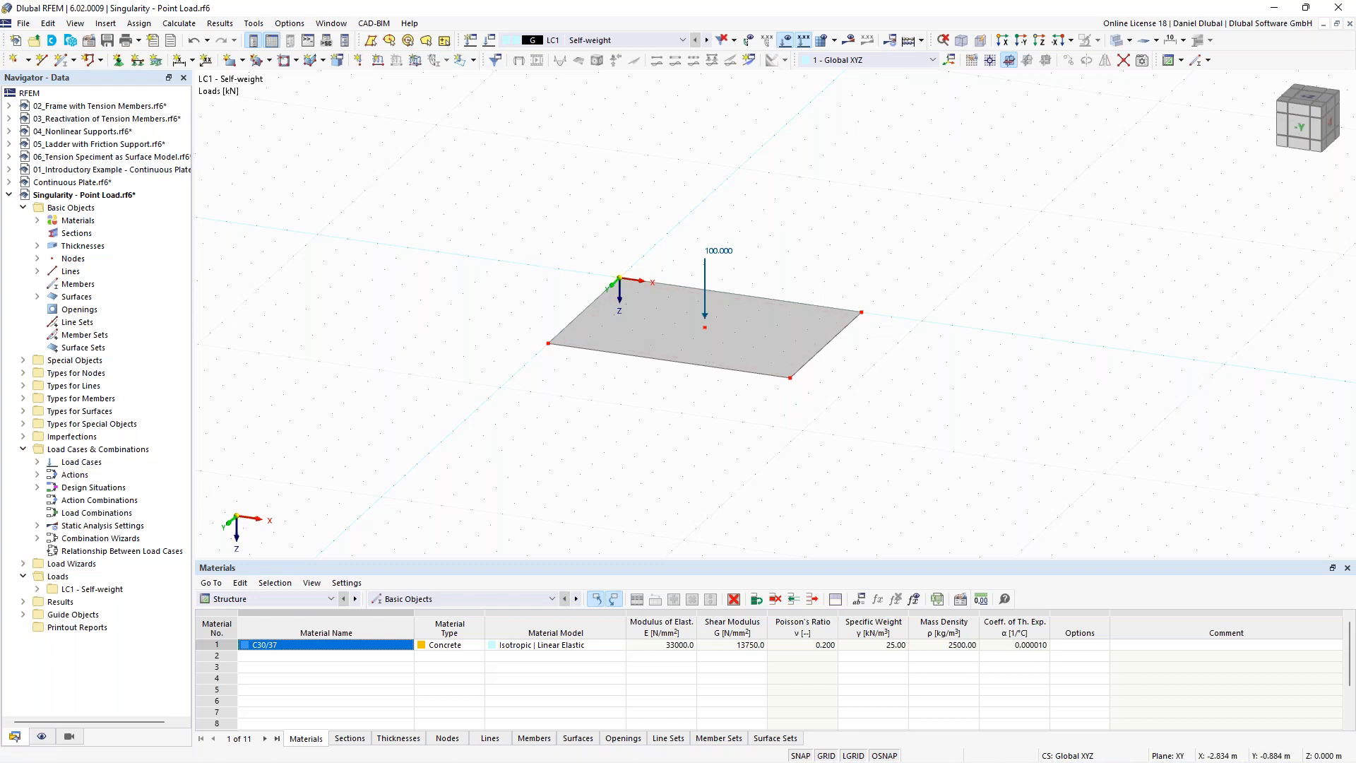
pyautogui.keyDown('ctrl'); pyautogui.moveTo(546, 257); pyautogui.dragTo(564, 255, button='middle'); pyautogui.keyUp('ctrl')
pyautogui.moveTo(500, 212); pyautogui.dragTo(914, 428)
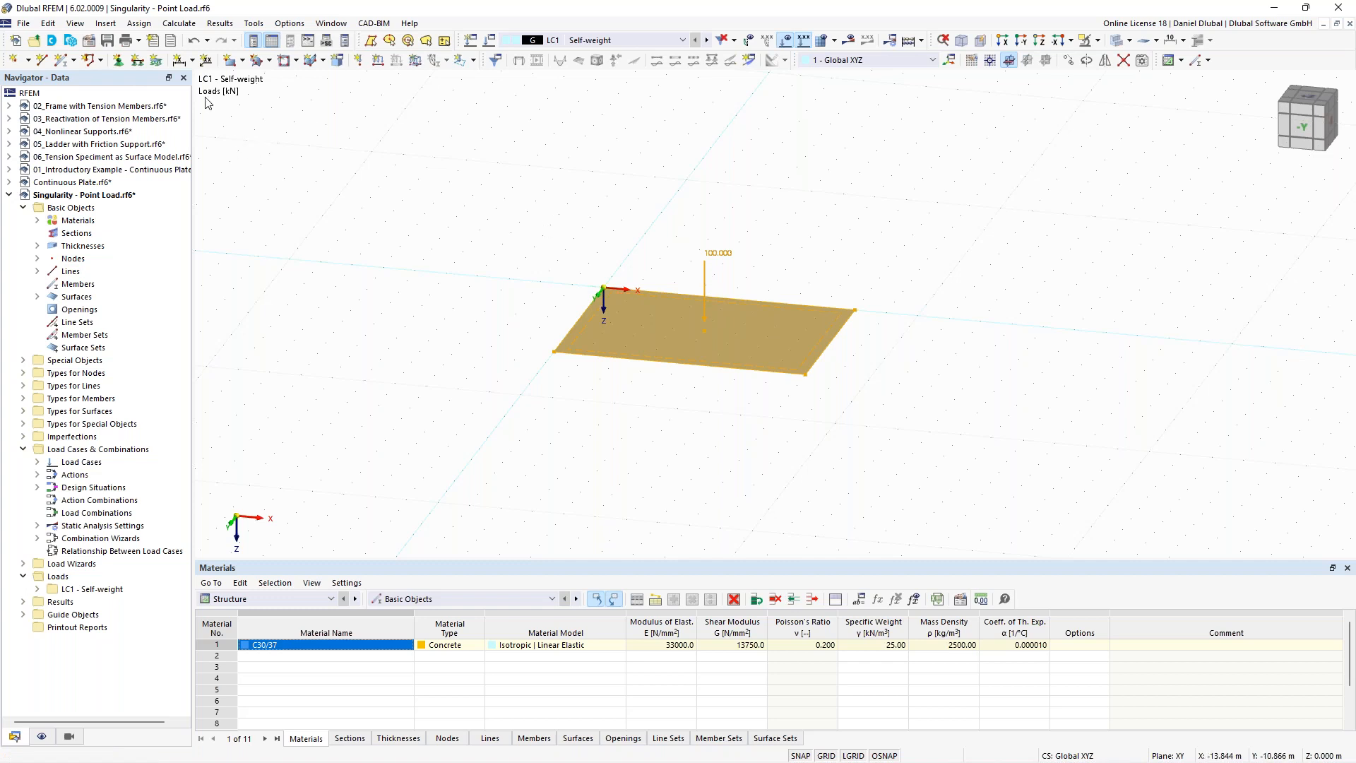
pyautogui.click(140, 64)
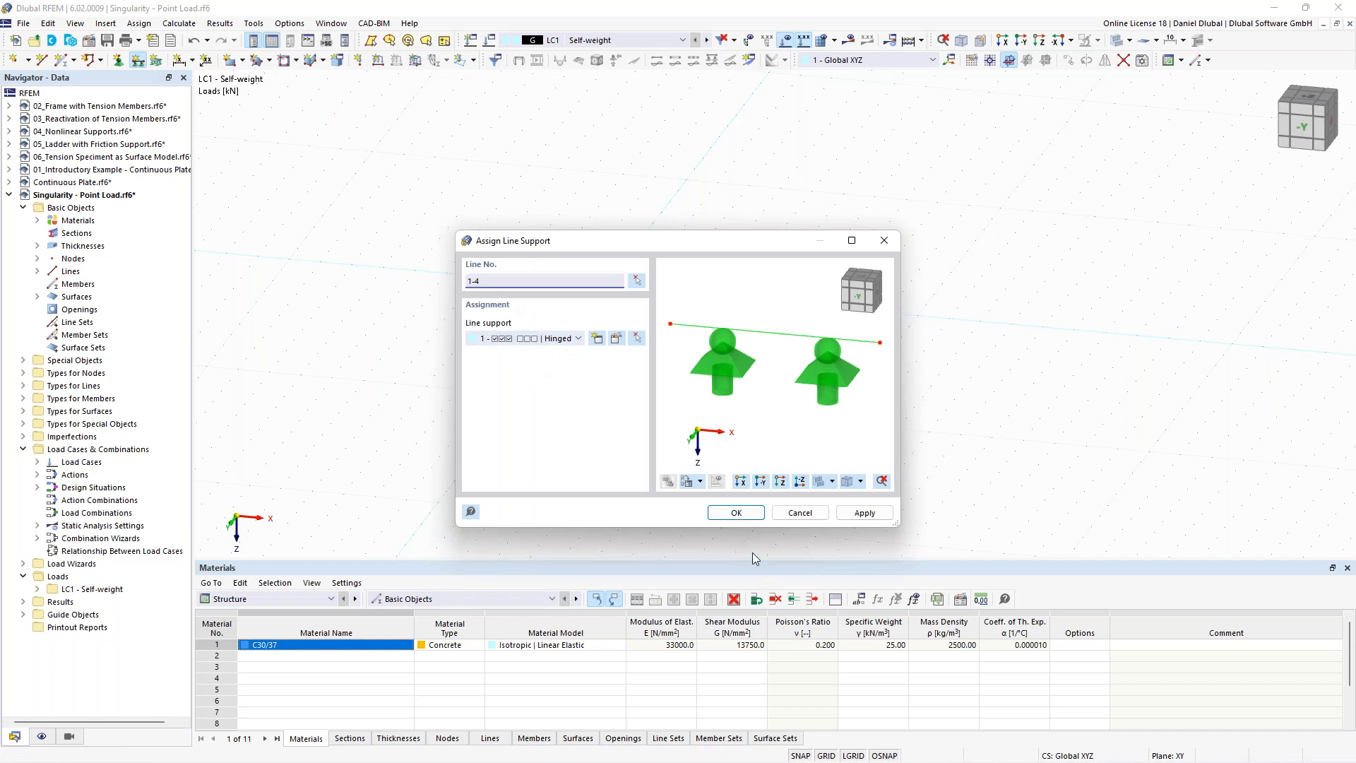
pyautogui.click(738, 513)
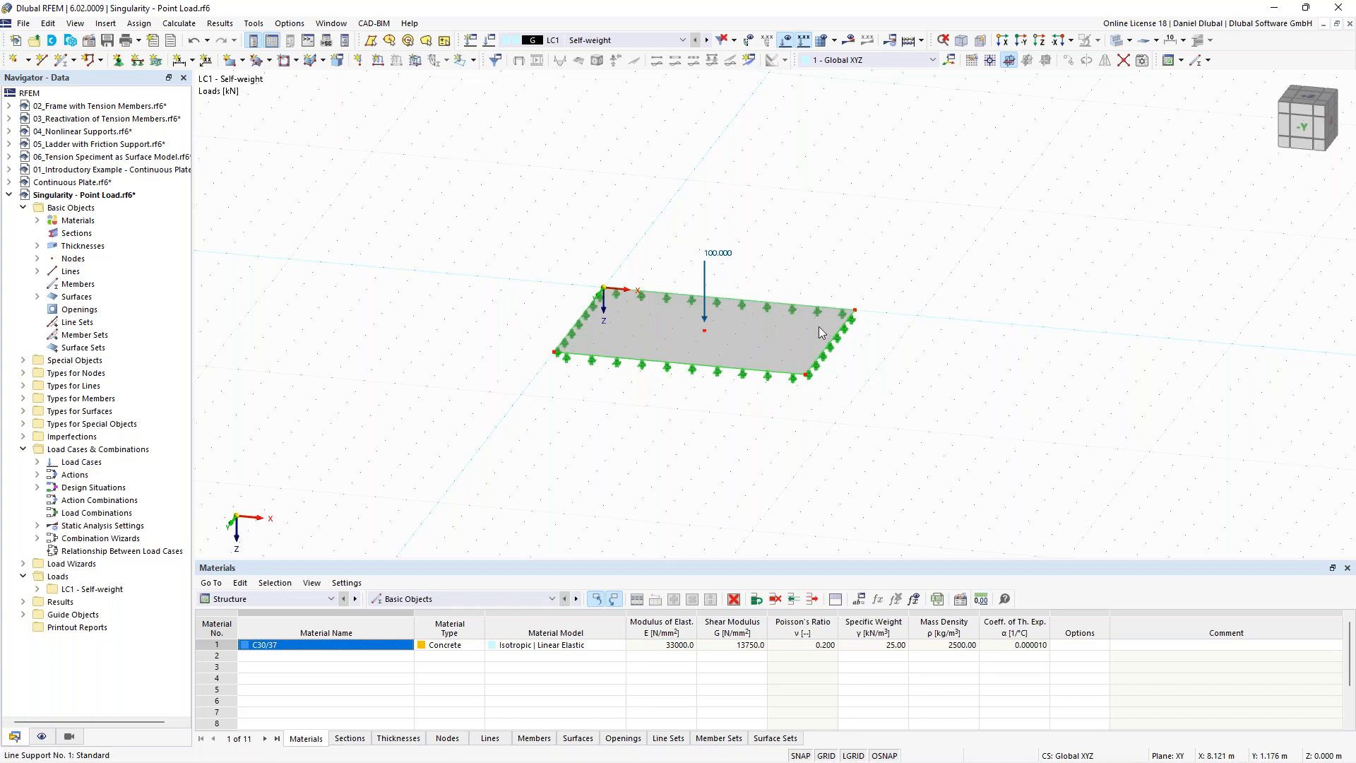
# Step: Move the plate with its supports and load along negative X, and copy it to form a row of four equally spaced plates
pyautogui.scroll(-2, 820, 326)
pyautogui.keyDown('ctrl'); pyautogui.moveTo(637, 299); pyautogui.dragTo(566, 282, button='middle'); pyautogui.keyUp('ctrl')
pyautogui.click(669, 337)
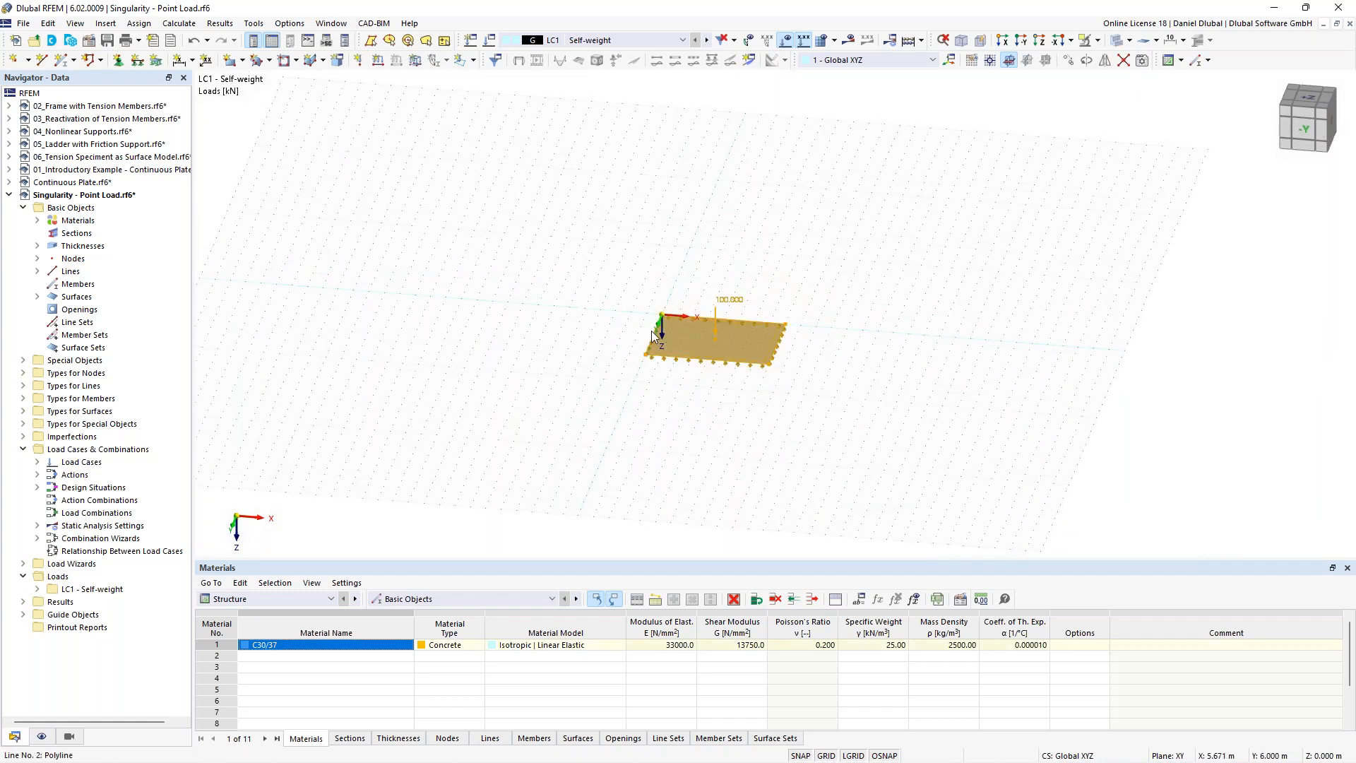
pyautogui.moveTo(669, 337); pyautogui.dragTo(387, 312)
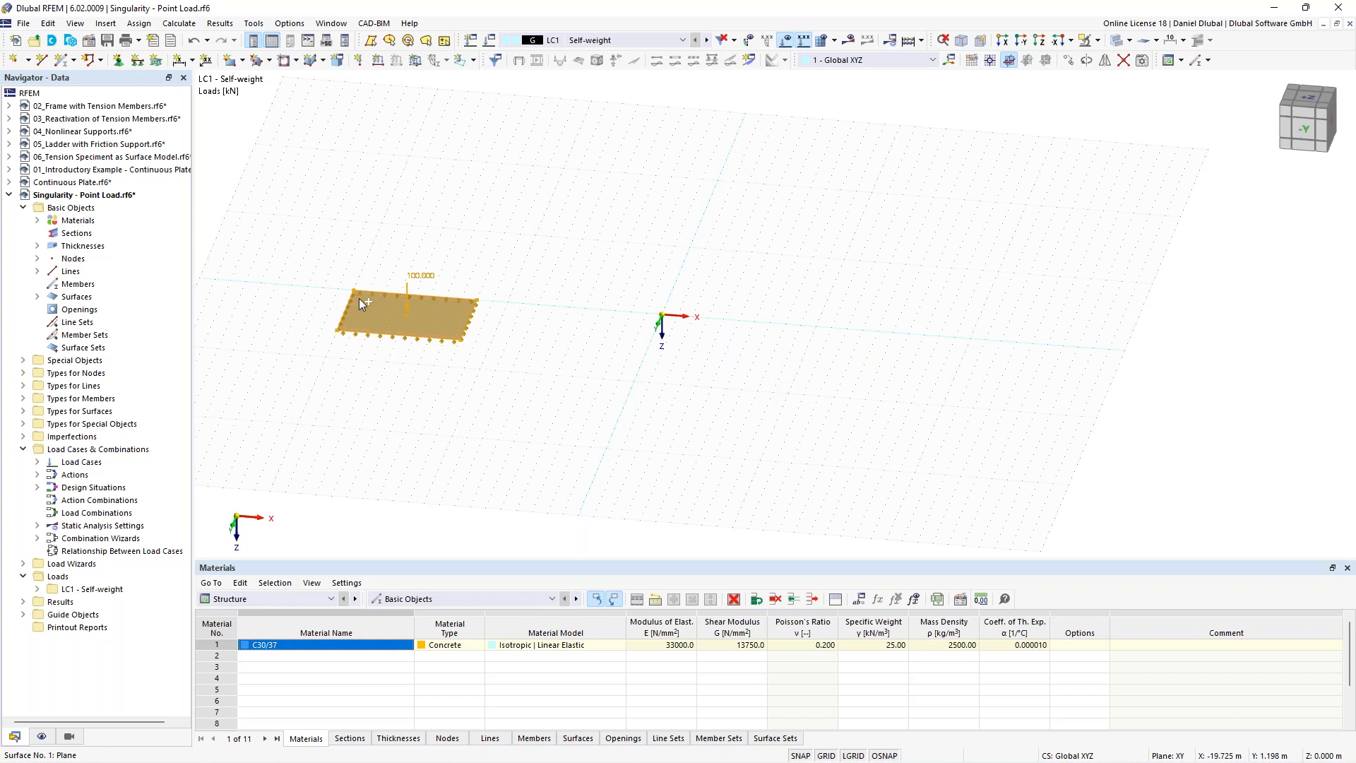
pyautogui.moveTo(372, 301); pyautogui.dragTo(827, 332)
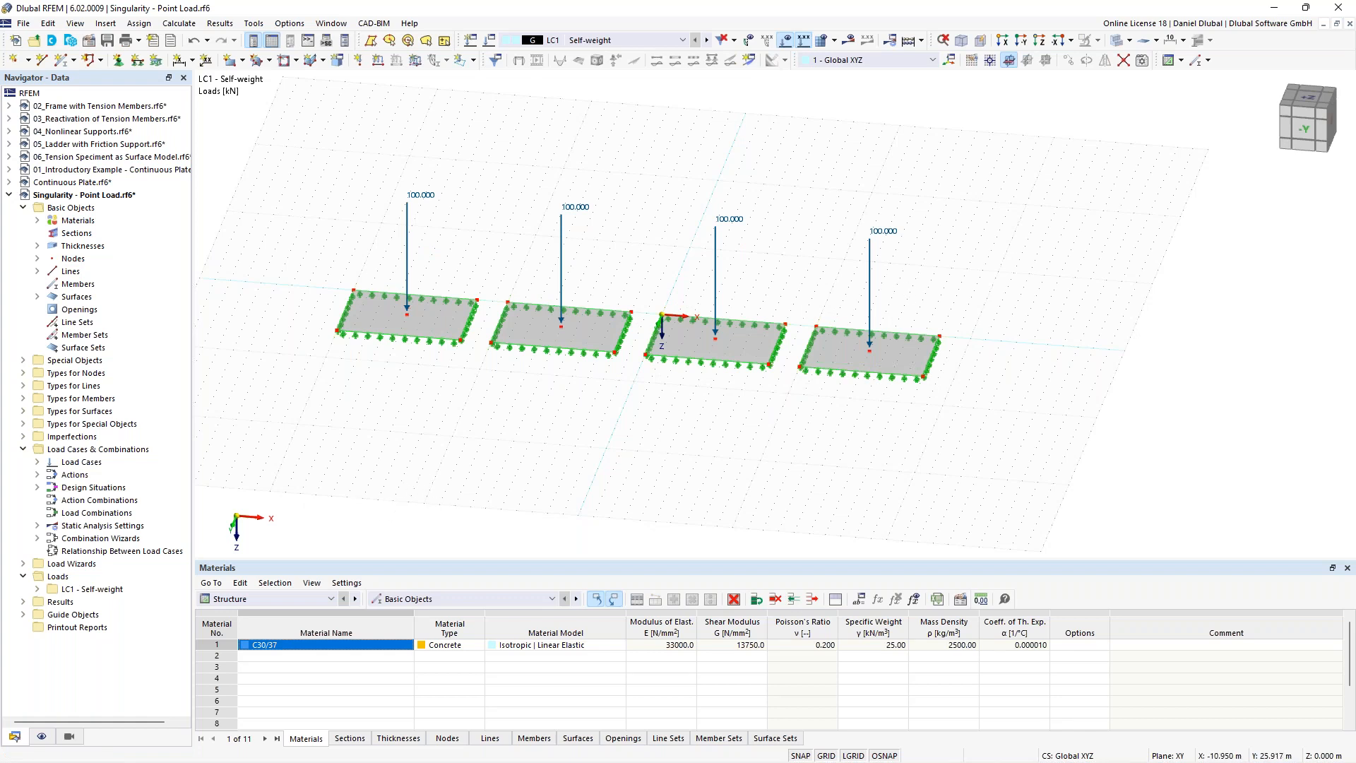
# Step: Show the Surface Mesh Refinements table among the structure's types for surfaces
pyautogui.keyDown('ctrl'); pyautogui.moveTo(431, 472); pyautogui.dragTo(401, 463, button='middle'); pyautogui.keyUp('ctrl')
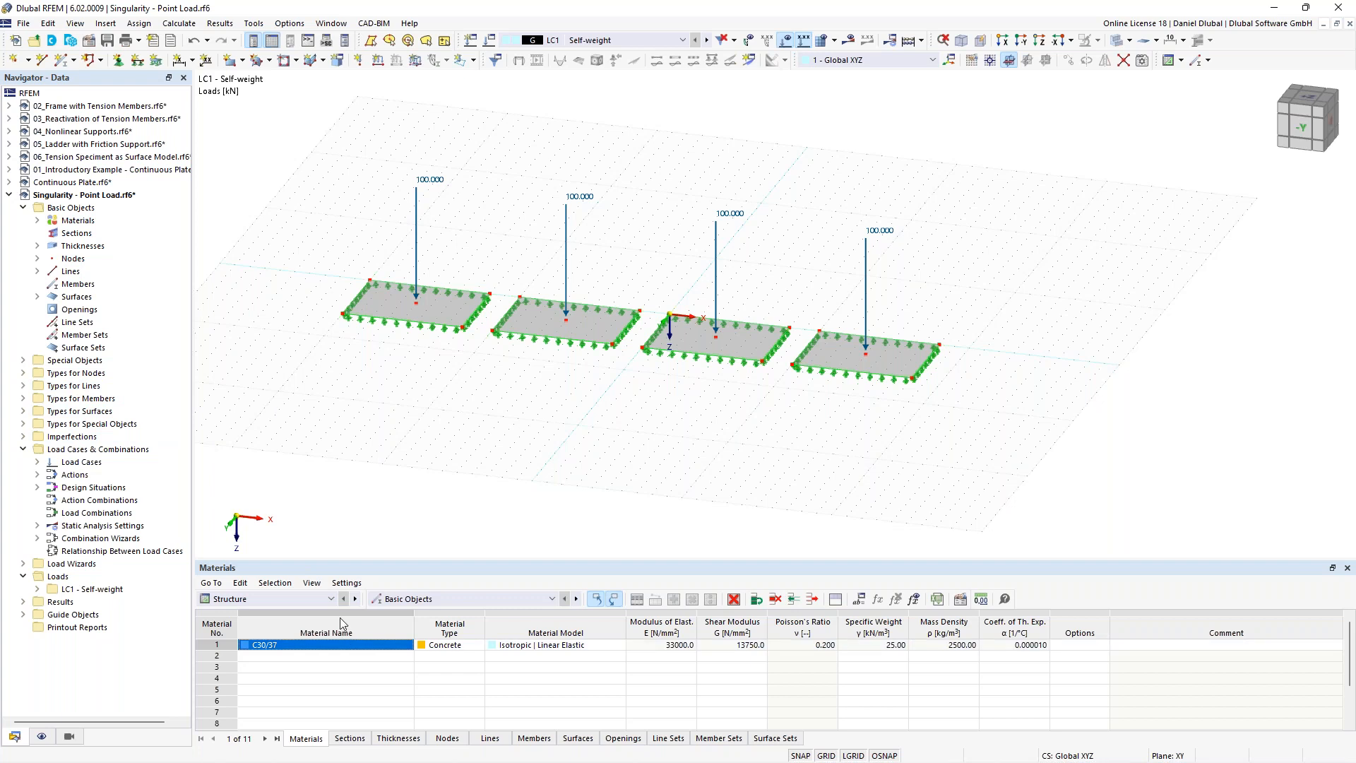
pyautogui.click(308, 598)
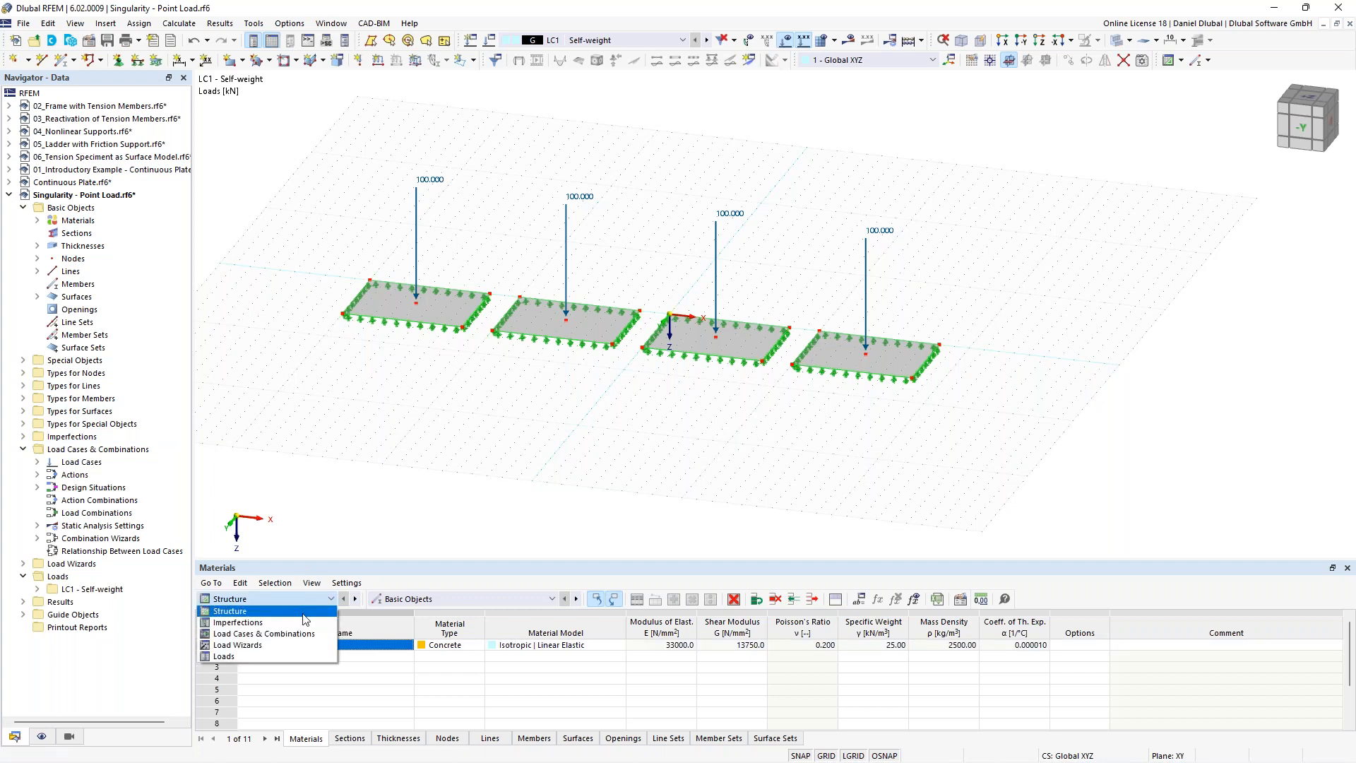
pyautogui.click(302, 612)
pyautogui.click(421, 599)
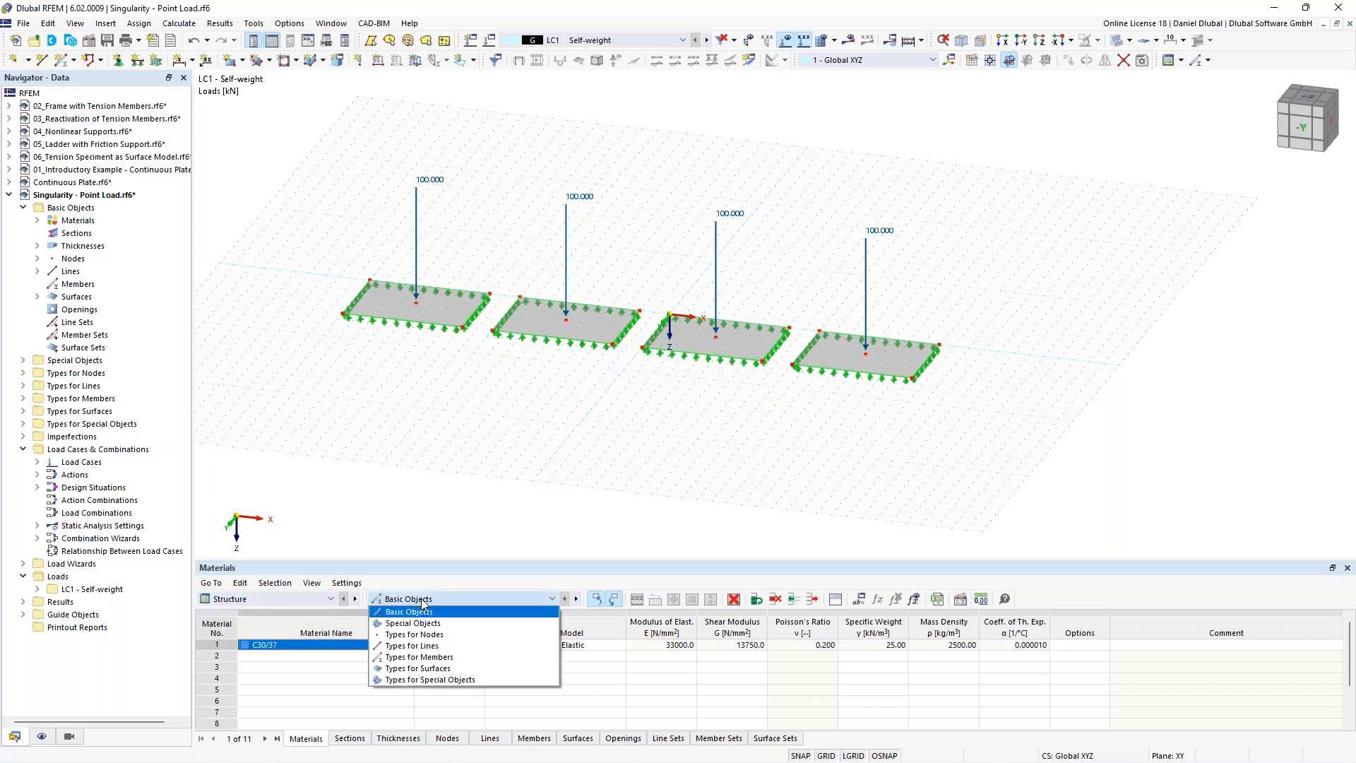
pyautogui.click(472, 668)
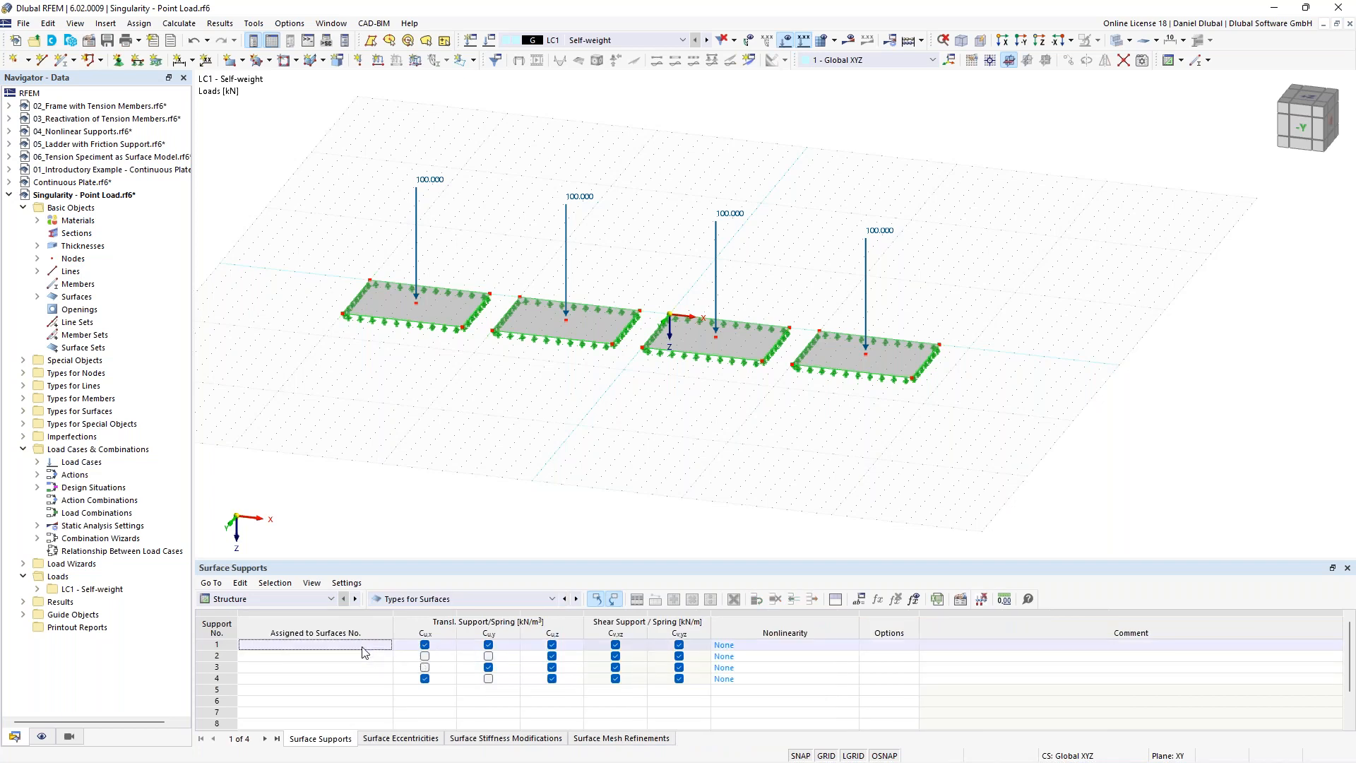
pyautogui.click(618, 739)
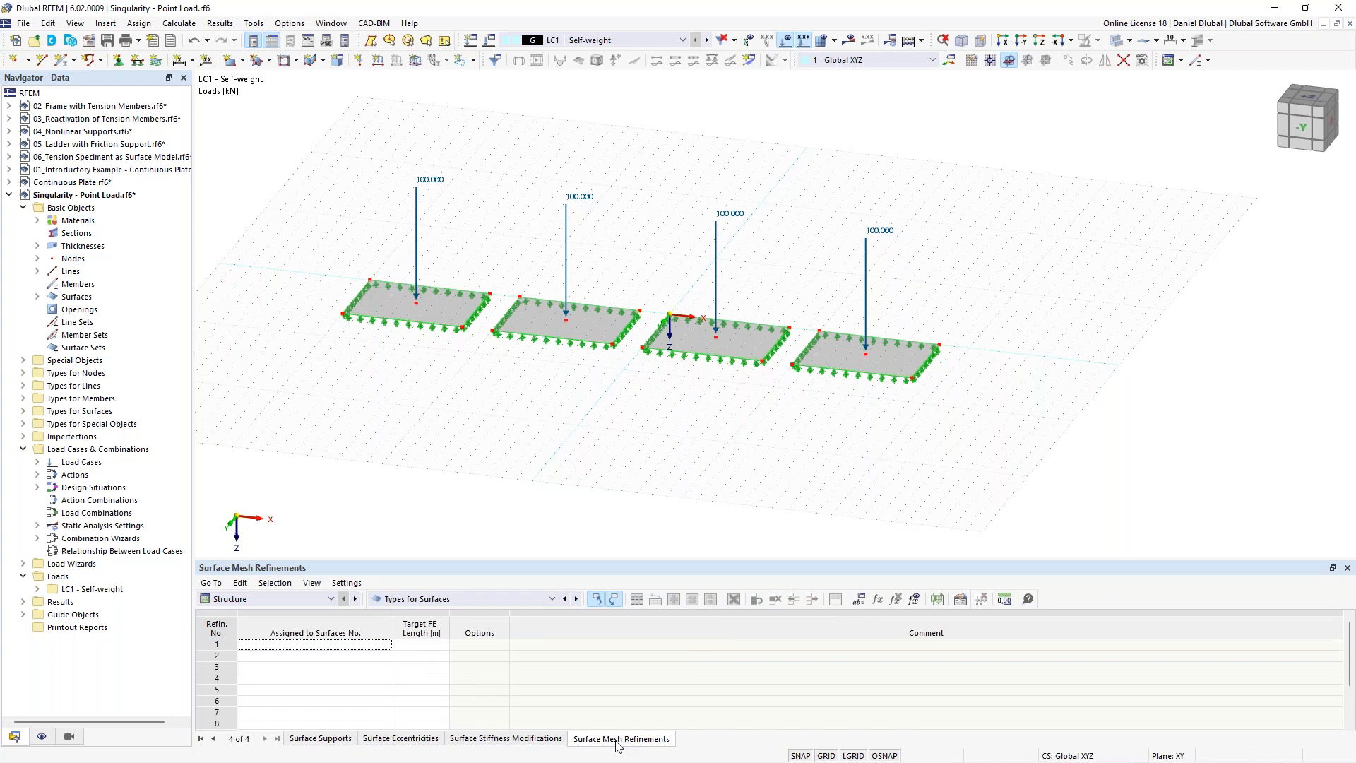
# Step: Create four surface mesh refinements with target FE lengths of 2, 1, 0.5 and 0.25 m
pyautogui.click(373, 650)
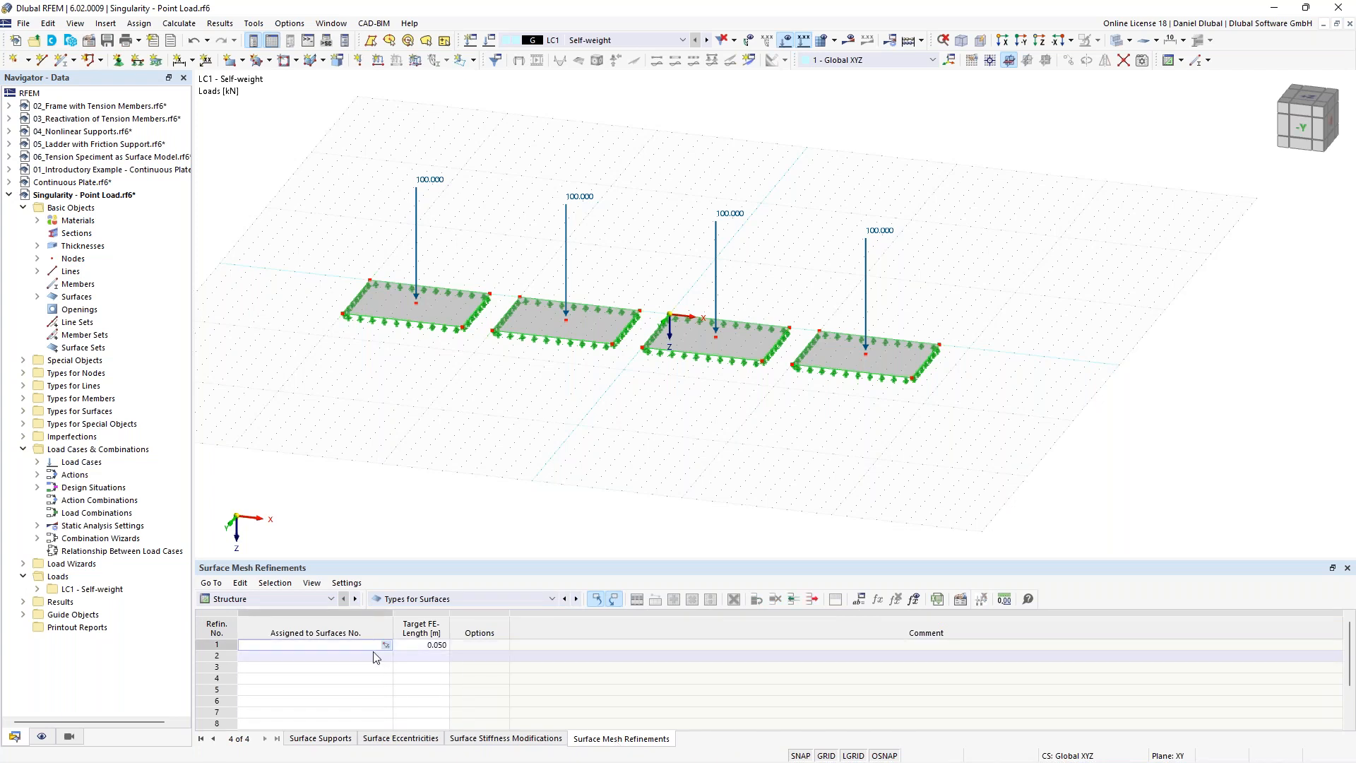
pyautogui.press('Tab')
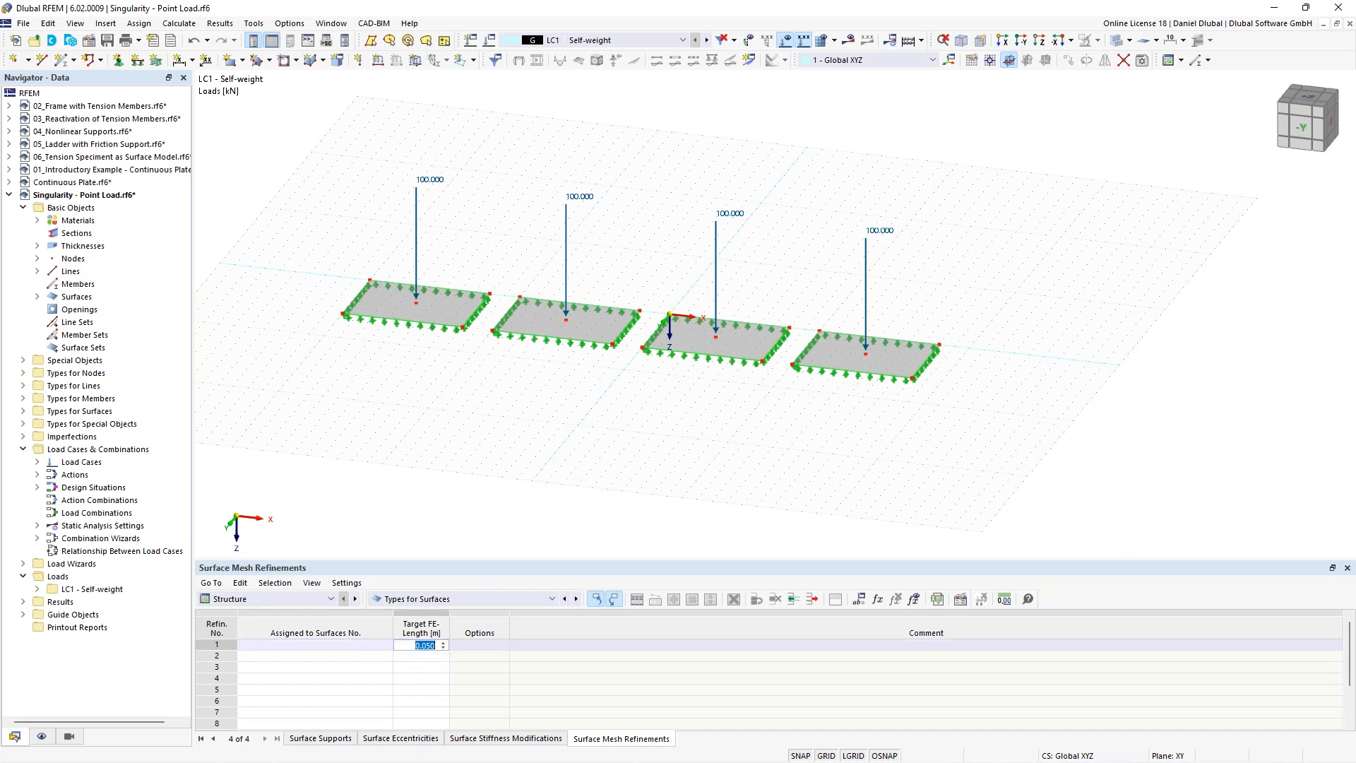
pyautogui.write('2')
pyautogui.press('Return')
pyautogui.press('Tab')
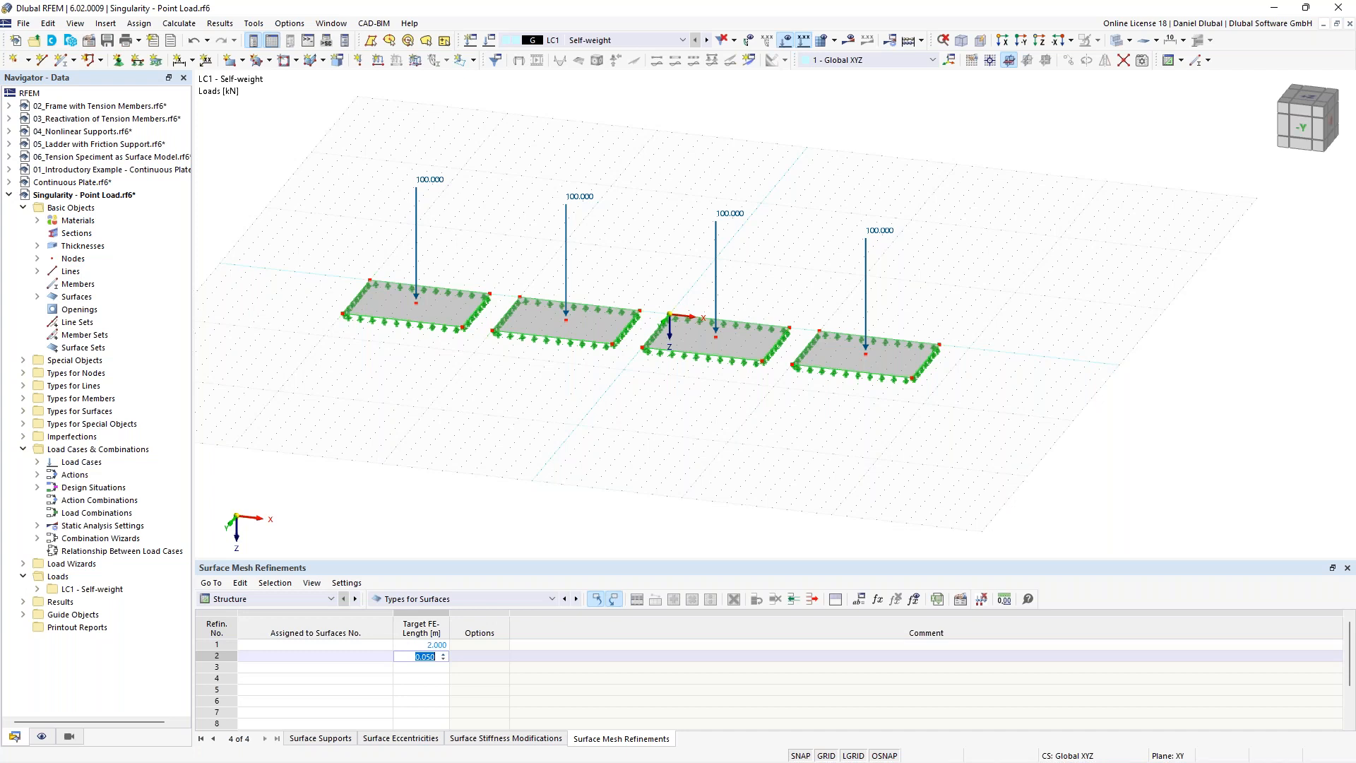
pyautogui.write('1')
pyautogui.press('Return')
pyautogui.press('Tab')
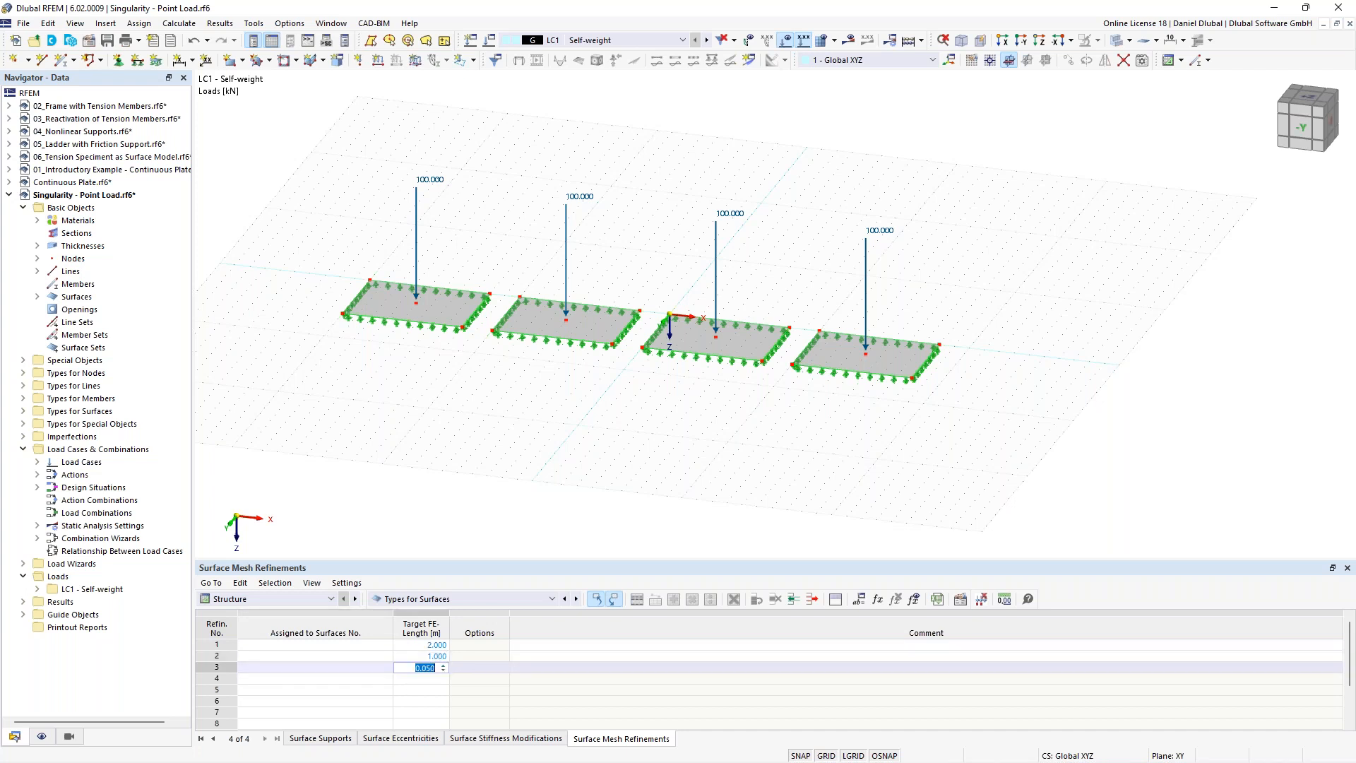
pyautogui.write('0.5')
pyautogui.press('Tab')
pyautogui.press('Return')
pyautogui.press('Tab')
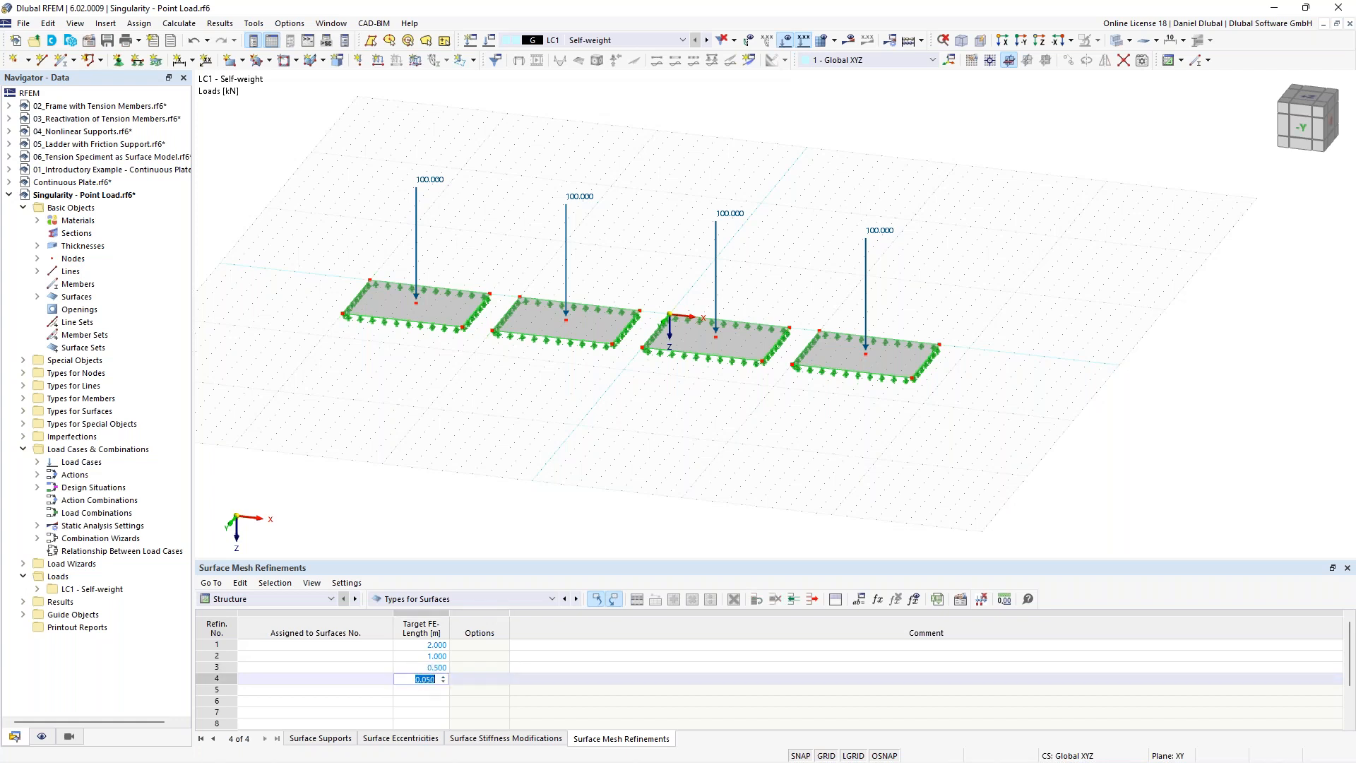
pyautogui.write('0,25')
pyautogui.click(431, 644)
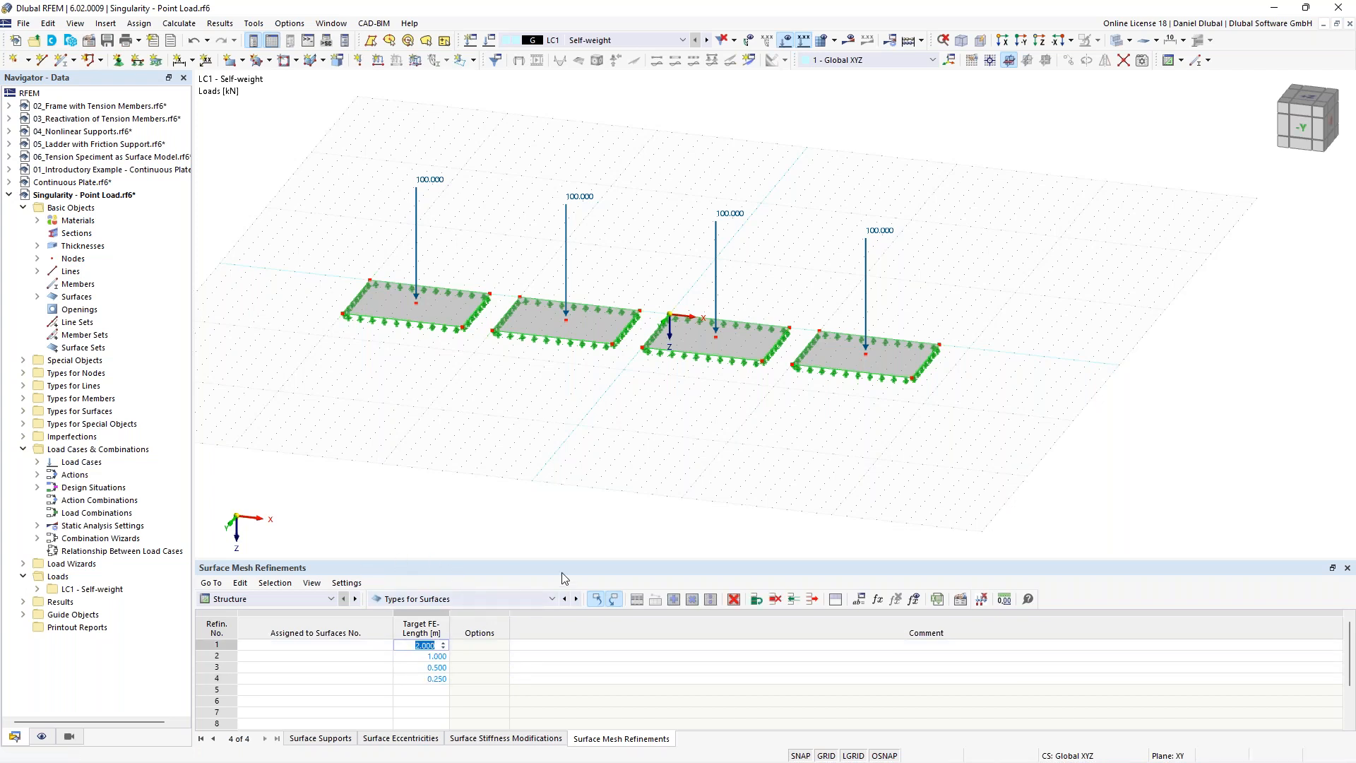
# Step: Assign mesh refinements 1, 2, 3 and 4 to surfaces 1, 2, 3 and 4 respectively
pyautogui.moveTo(553, 561); pyautogui.dragTo(559, 550)
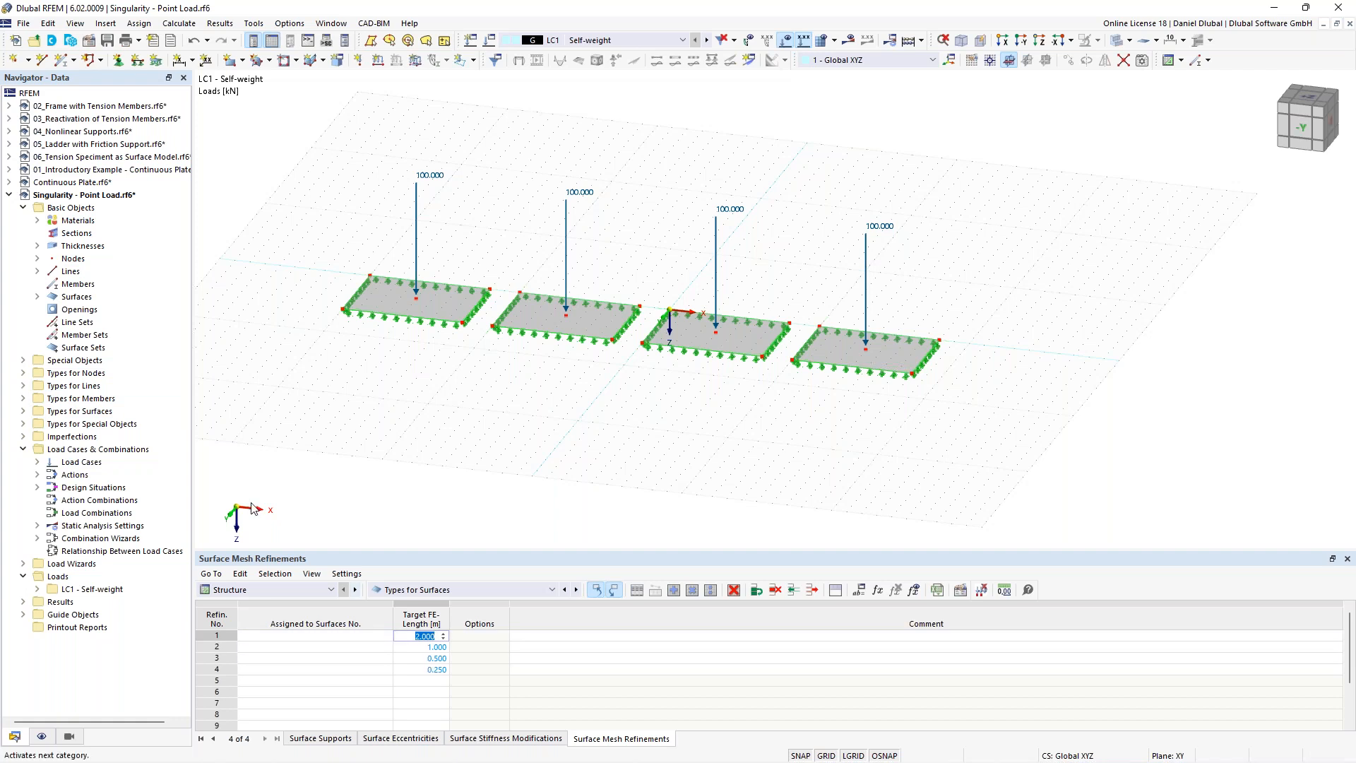
pyautogui.click(24, 412)
pyautogui.click(37, 449)
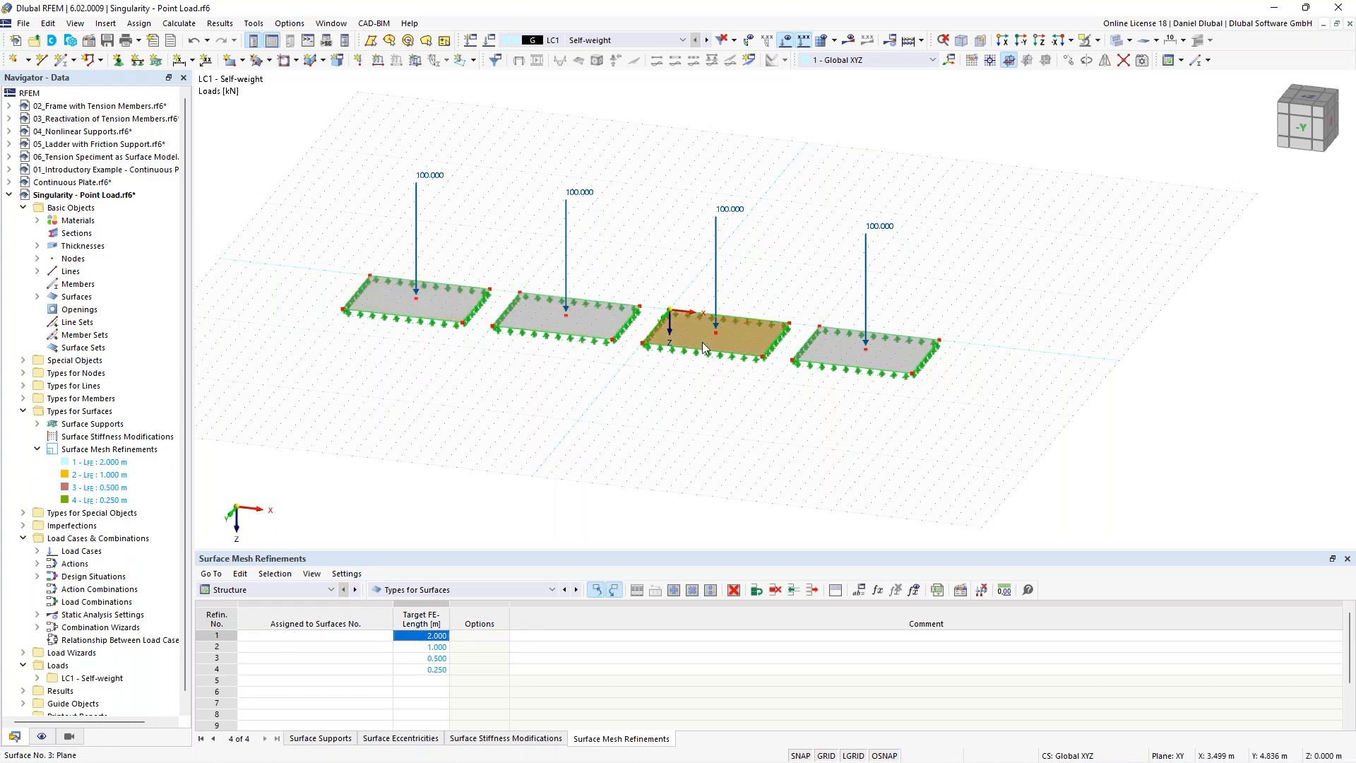
pyautogui.click(336, 635)
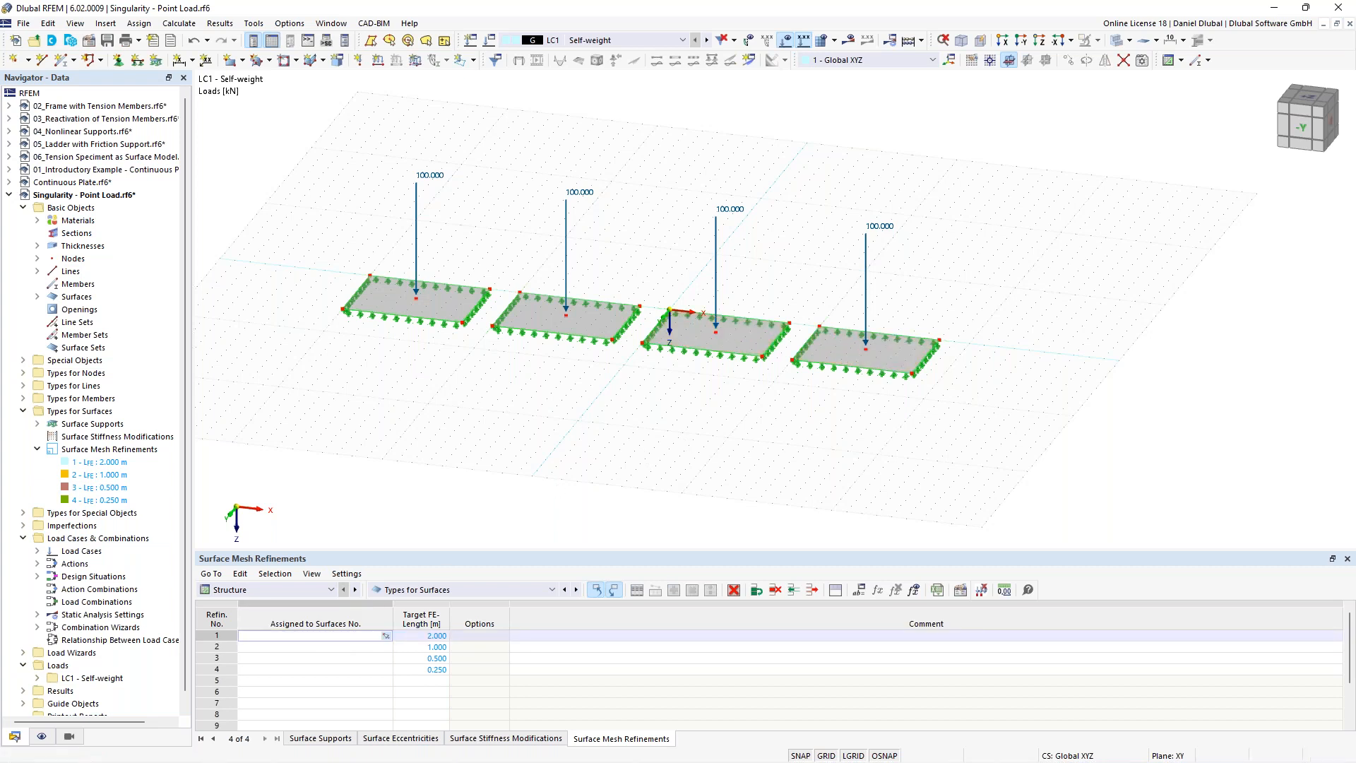
pyautogui.click(464, 308)
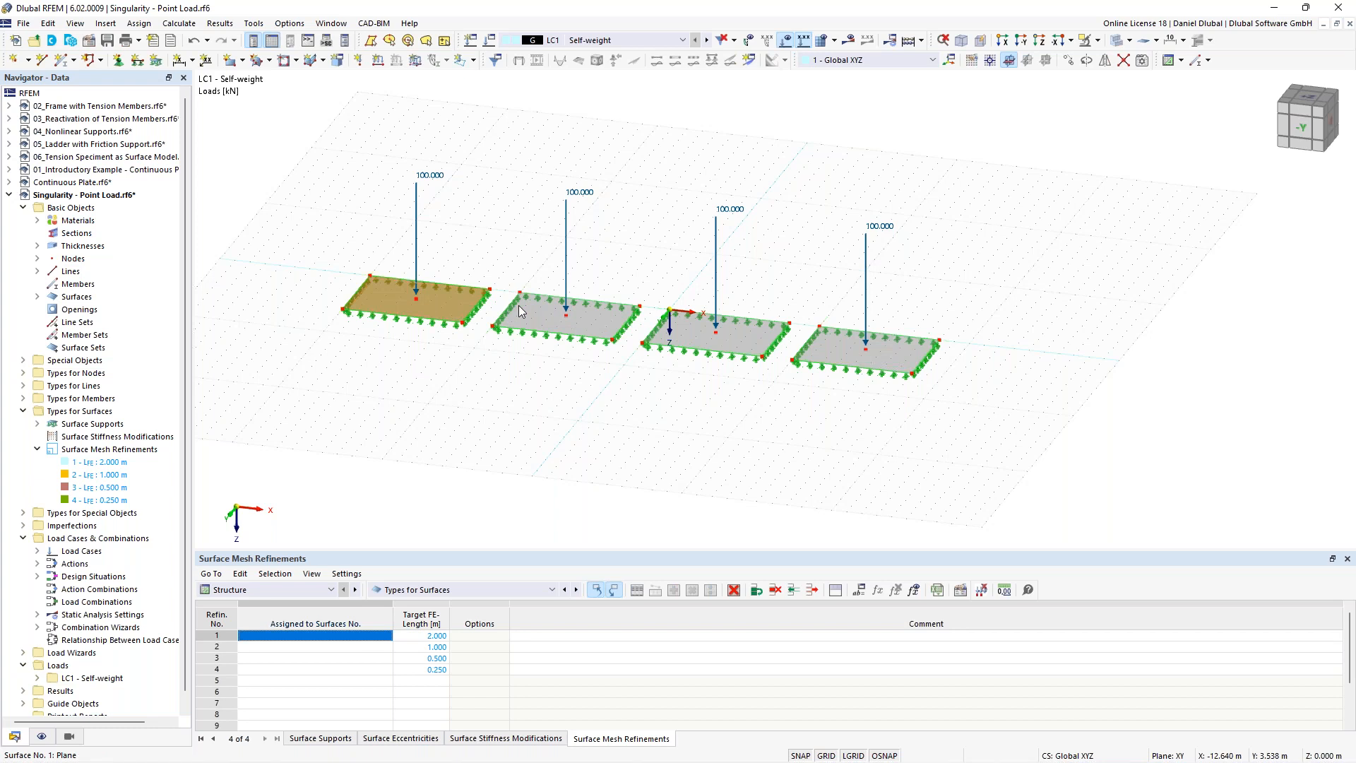
pyautogui.click(519, 311)
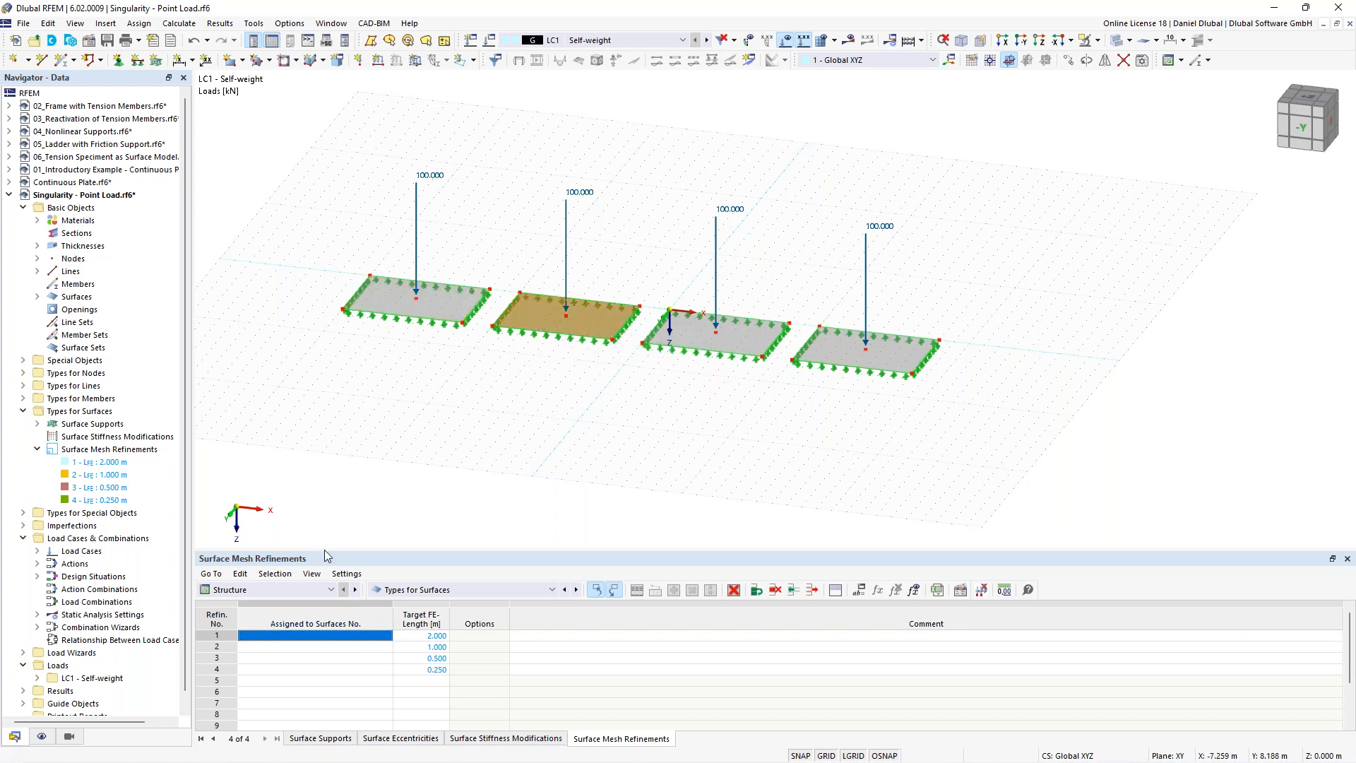
pyautogui.click(287, 636)
pyautogui.write('1')
pyautogui.click(294, 648)
pyautogui.write('2')
pyautogui.click(289, 658)
pyautogui.write('3')
pyautogui.click(284, 669)
pyautogui.write('4')
pyautogui.press('Return')
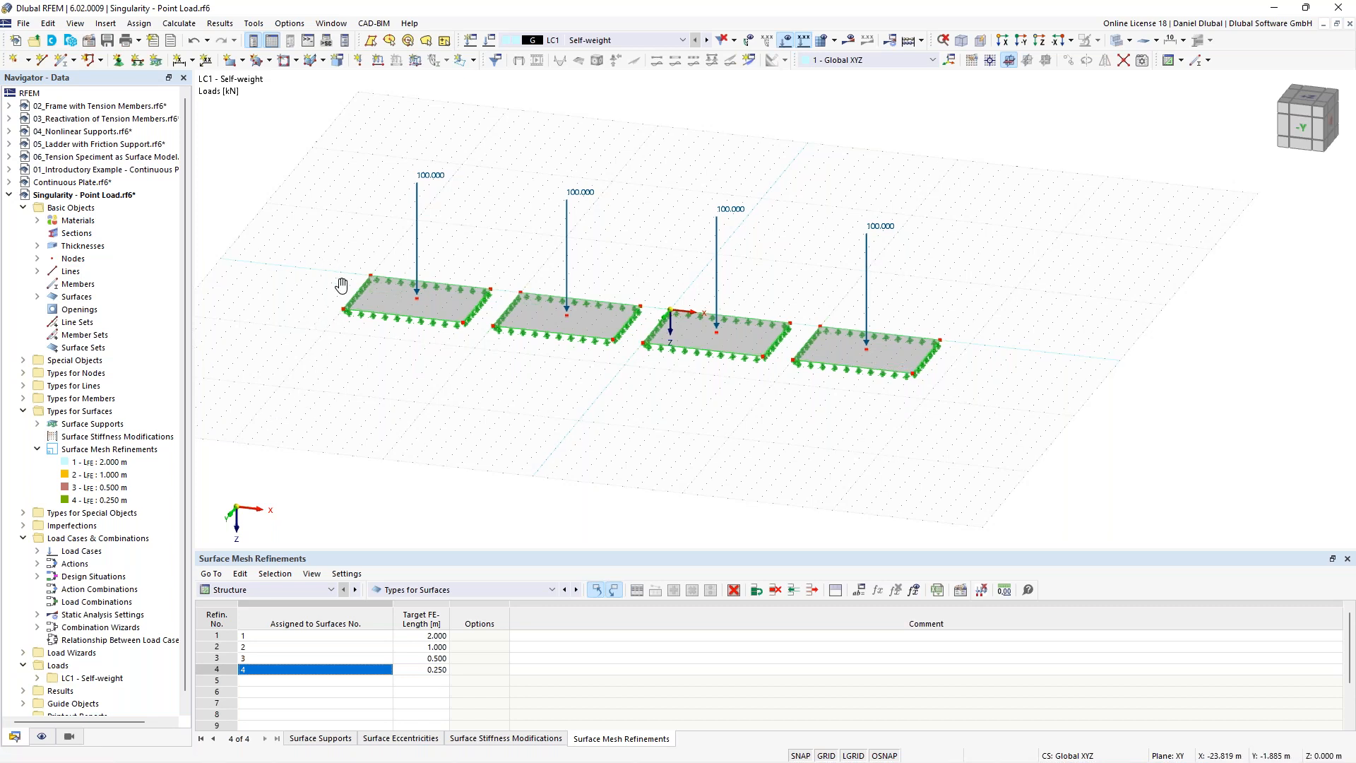
# Step: Create a two-point result section along X through the middle of all four plates, ending at X 18 m, Y 3 m
pyautogui.moveTo(329, 270); pyautogui.dragTo(354, 306, button='middle')
pyautogui.scroll(2, 380, 314)
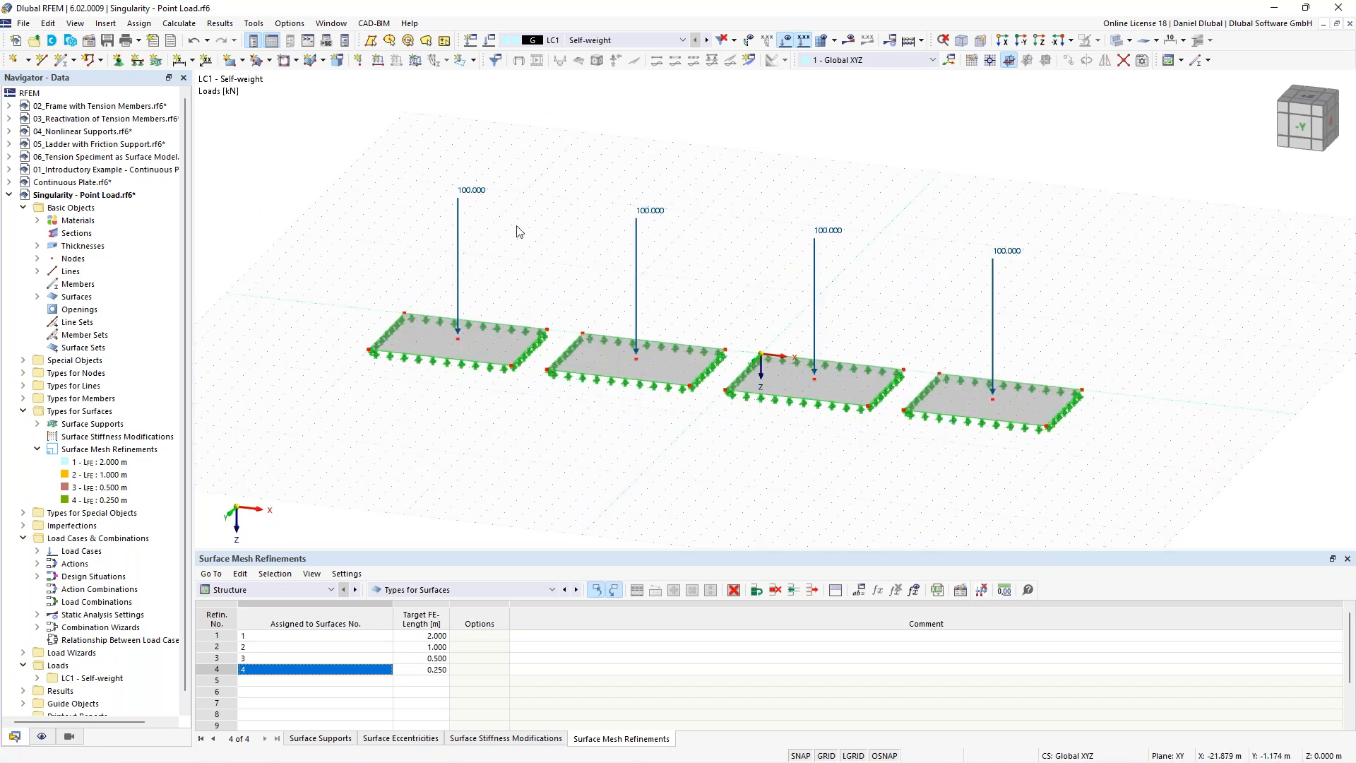
pyautogui.click(749, 62)
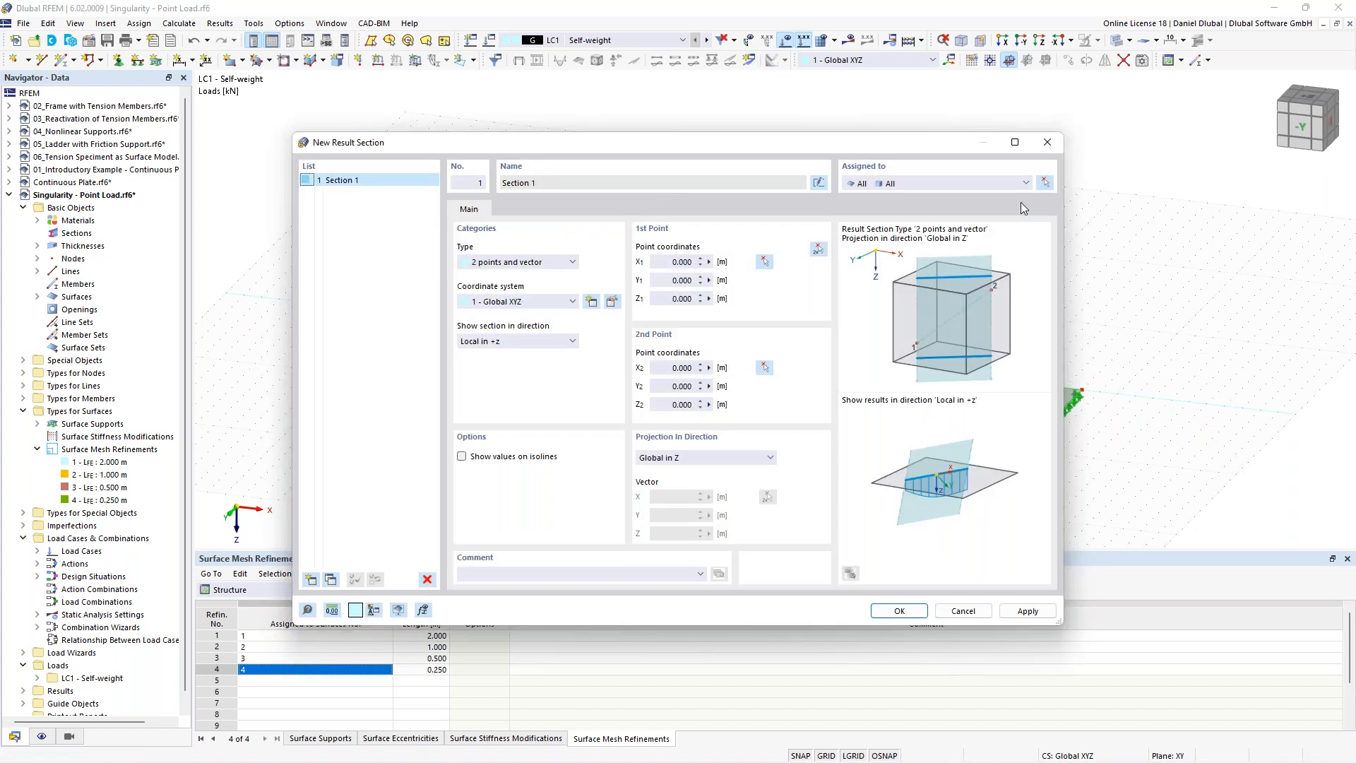
pyautogui.click(1044, 184)
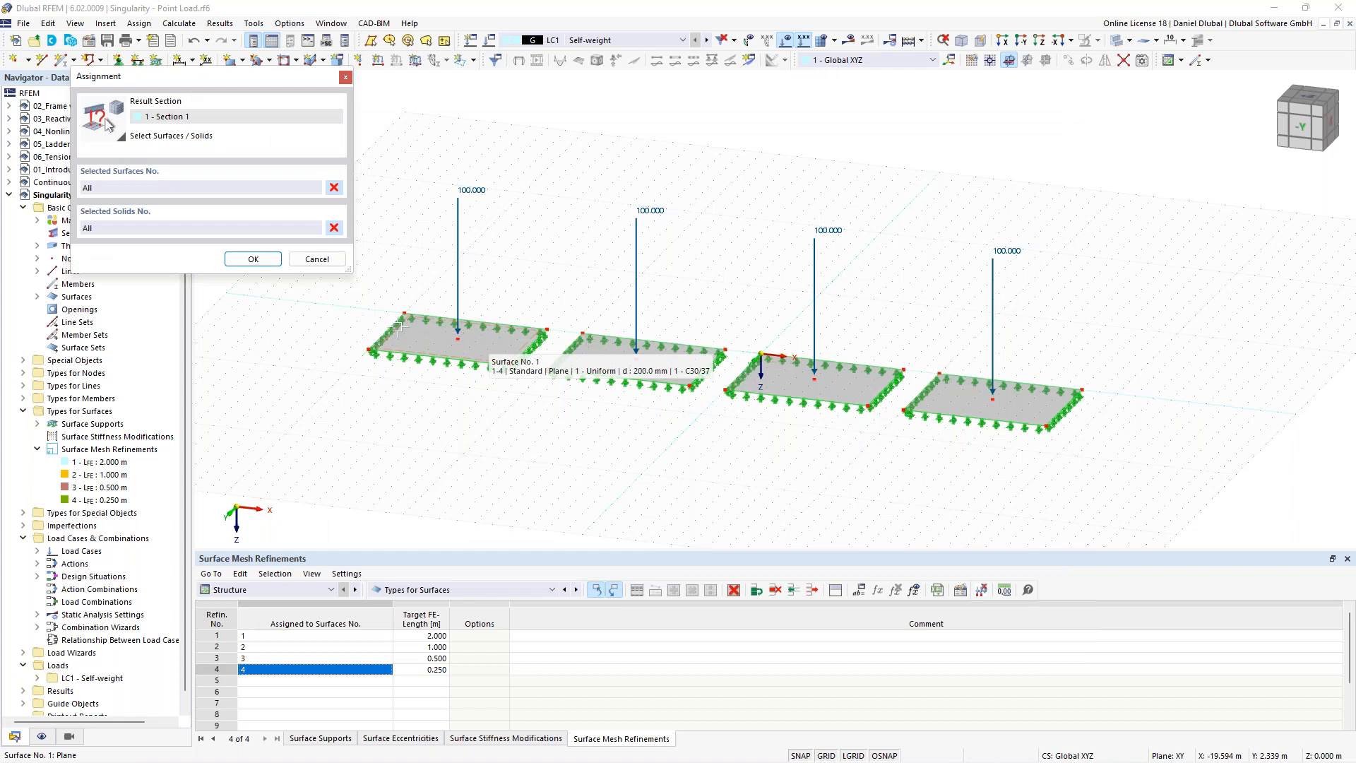
pyautogui.click(303, 265)
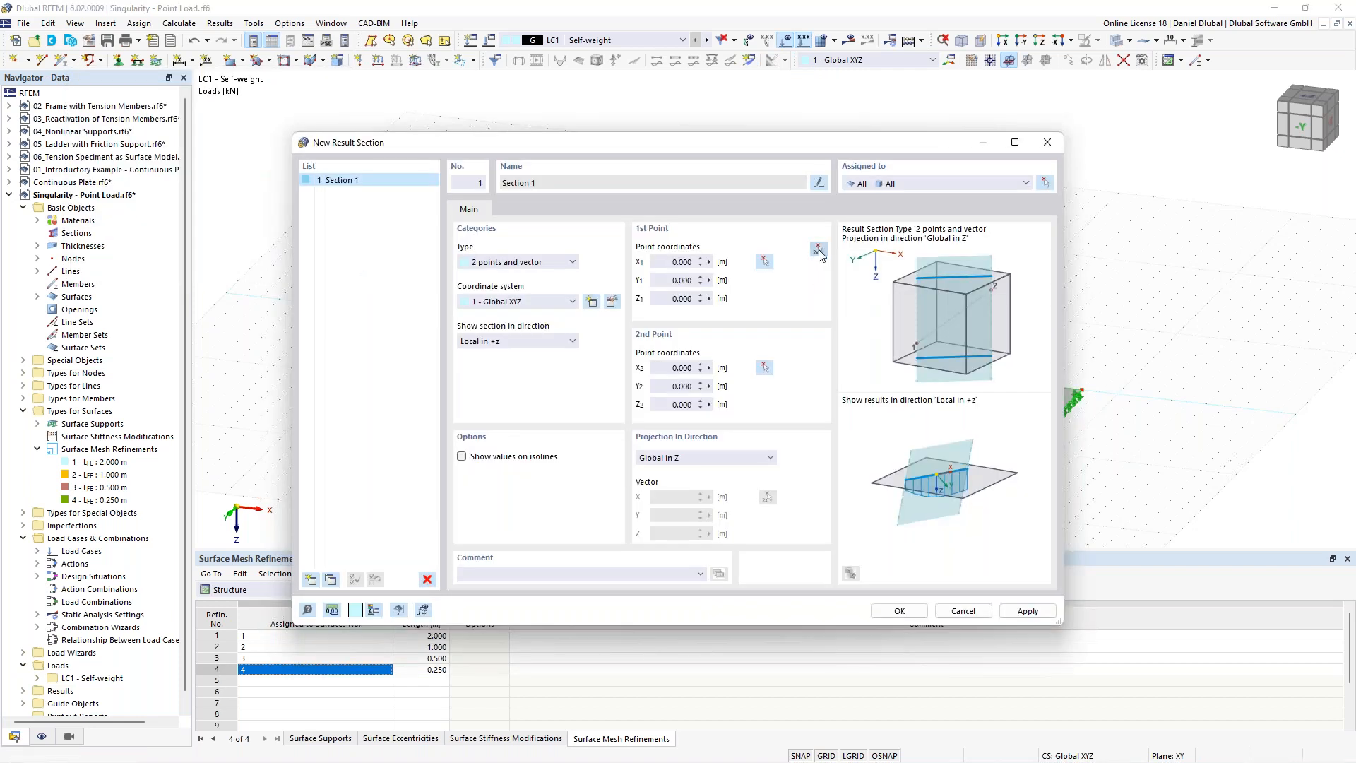
pyautogui.click(819, 252)
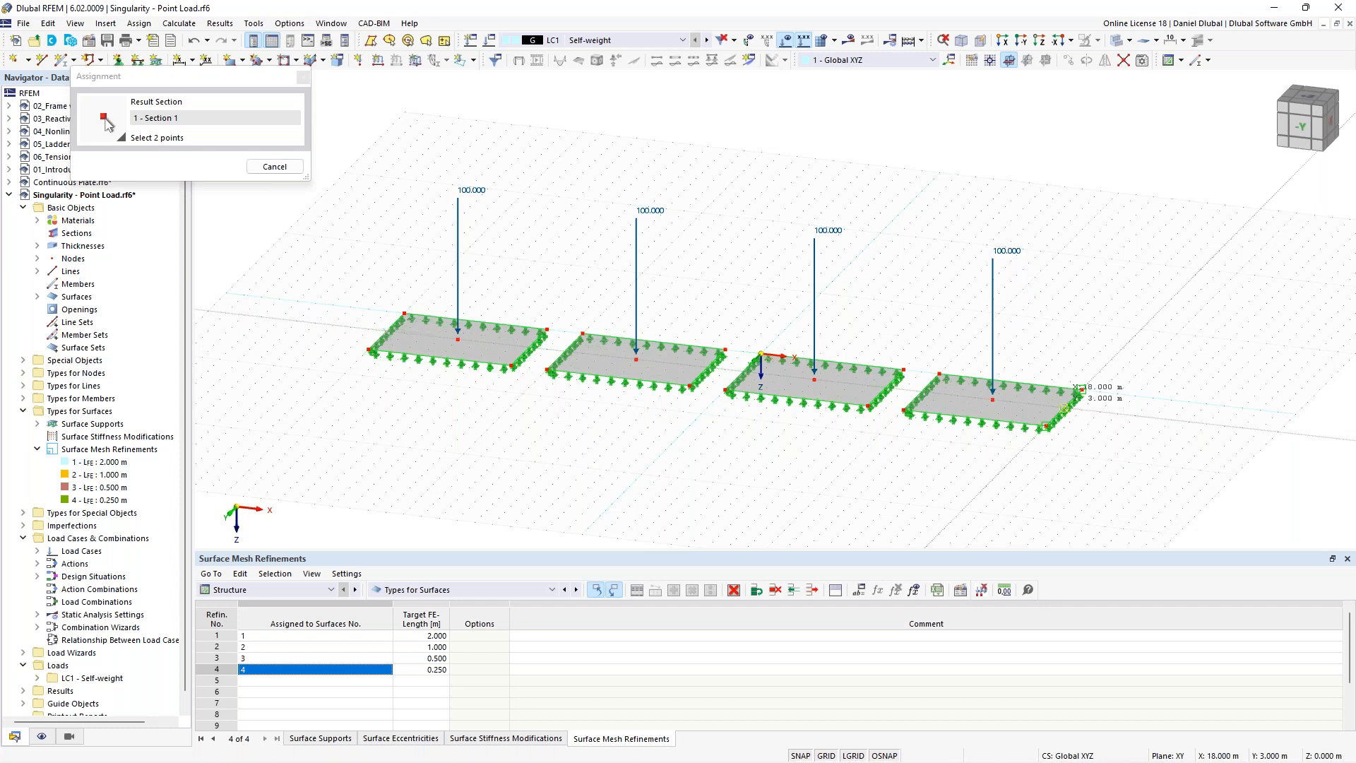
pyautogui.click(1080, 389)
pyautogui.click(901, 608)
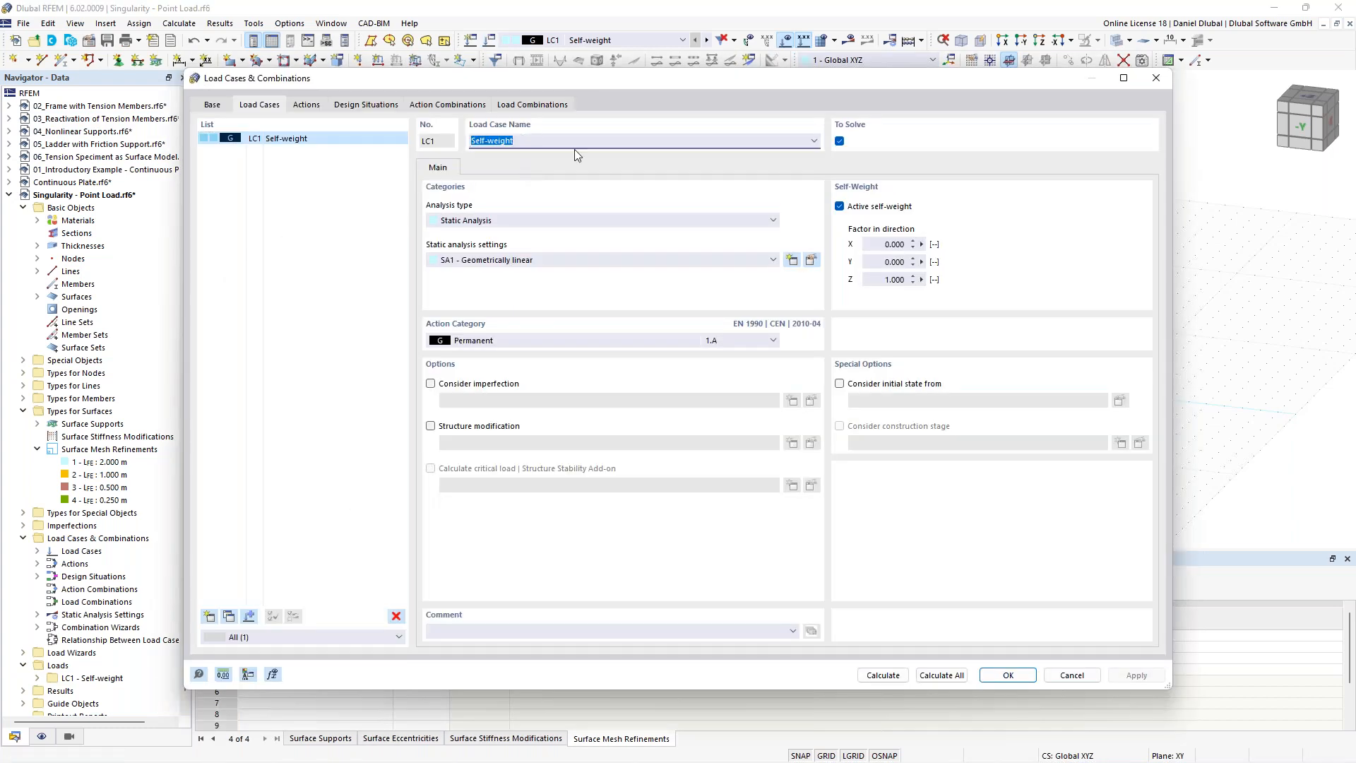
# Step: Rename load case LC1 as Nodal Load and deactivate its active self-weight
pyautogui.write('Single')
pyautogui.hotkey('ctrl', 'a')
pyautogui.write('Node Load')
pyautogui.press('Tab')
pyautogui.press('Return')
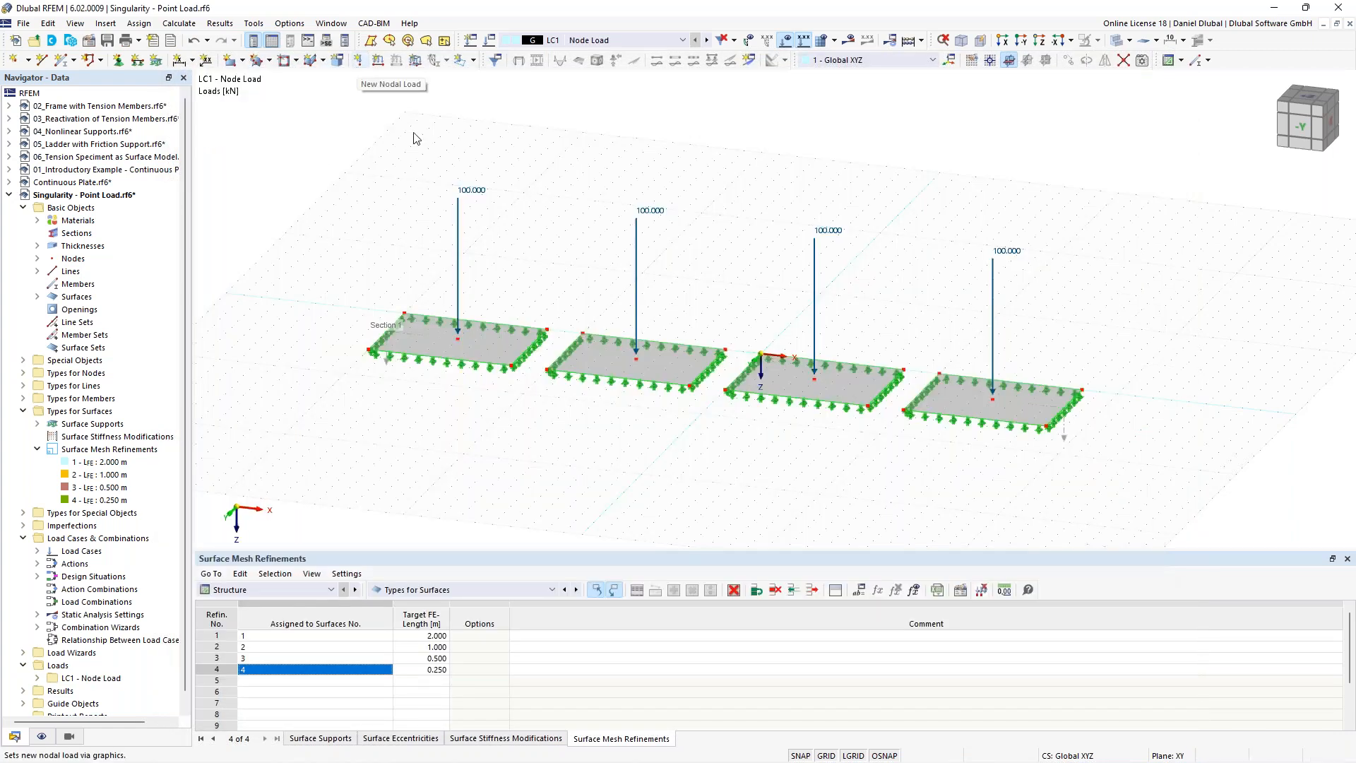
pyautogui.click(489, 39)
pyautogui.click(490, 140)
pyautogui.write('l Load')
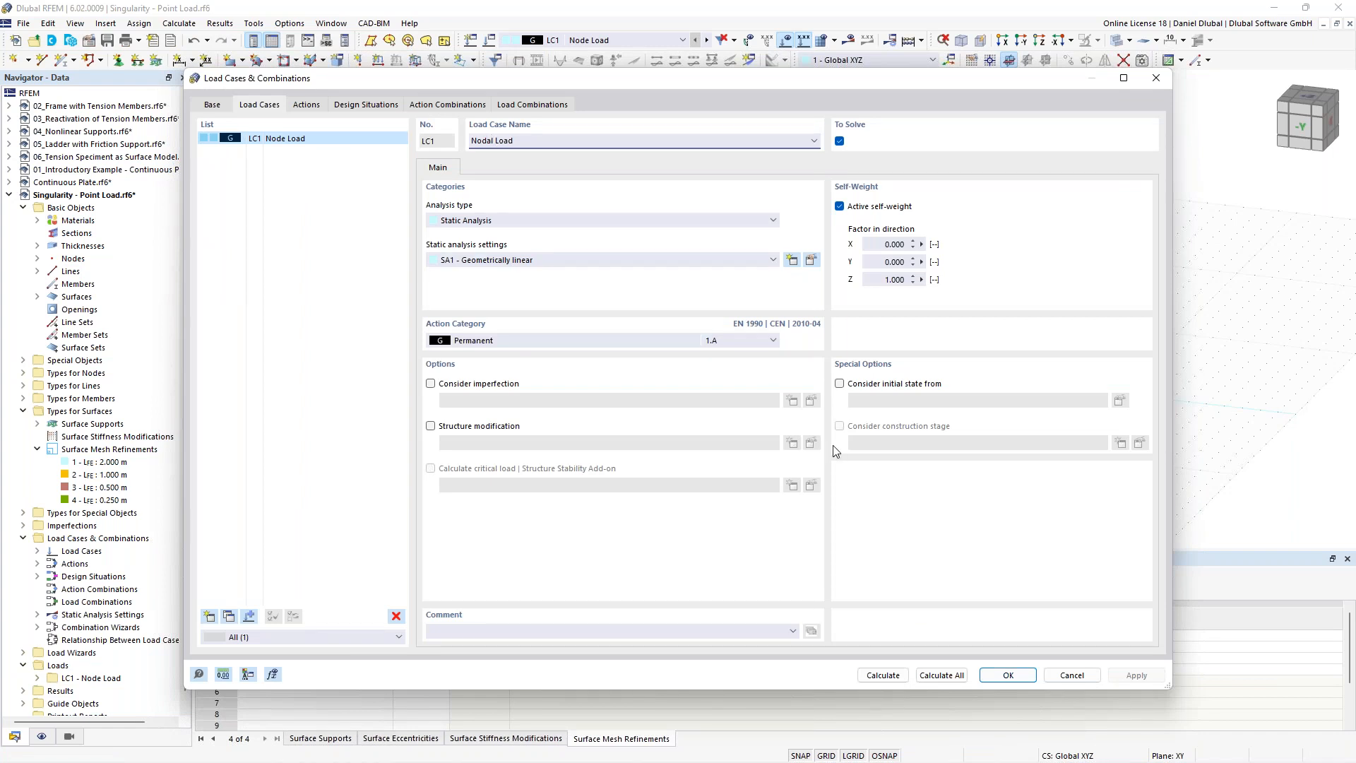
pyautogui.click(869, 211)
pyautogui.click(1009, 680)
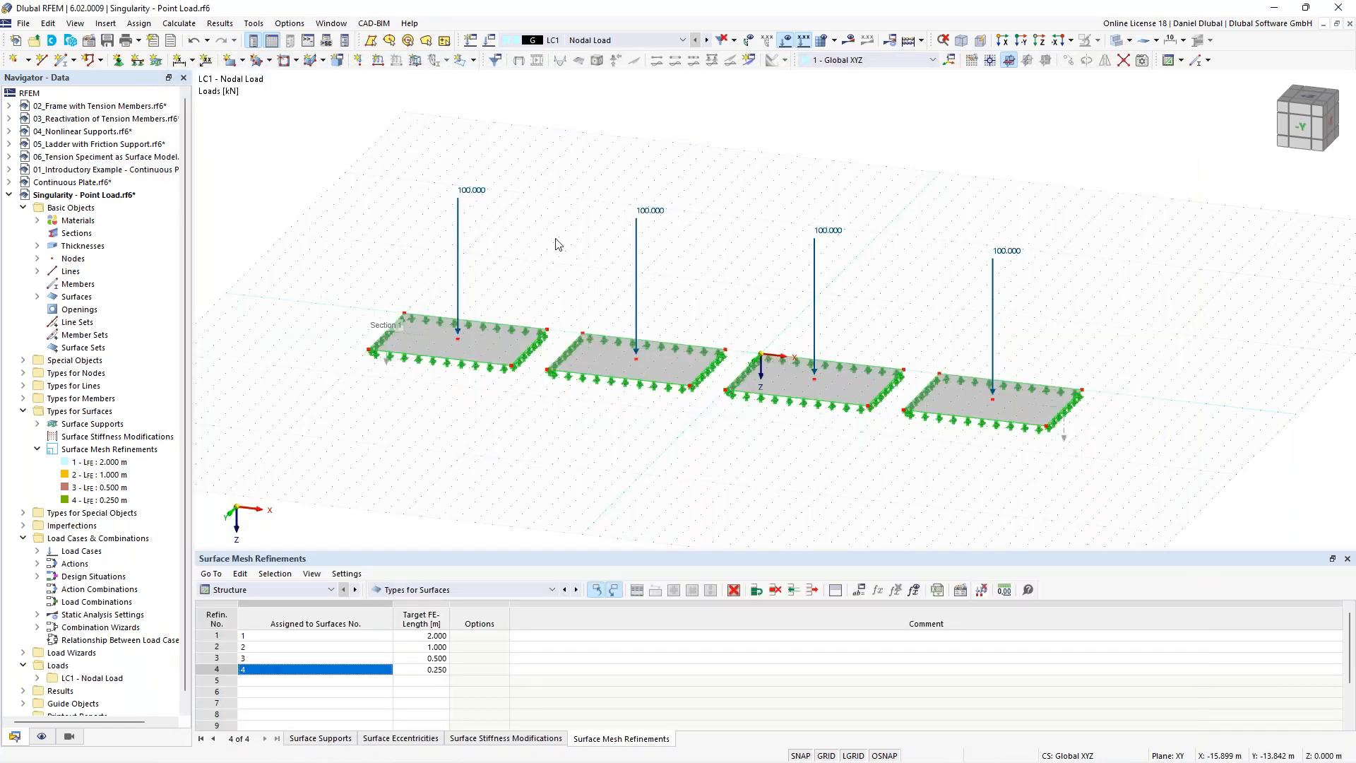
# Step: Calculate the Nodal Load case and display the global deformations of the four plates
pyautogui.scroll(1, 554, 214)
pyautogui.moveTo(554, 217); pyautogui.dragTo(559, 208, button='middle')
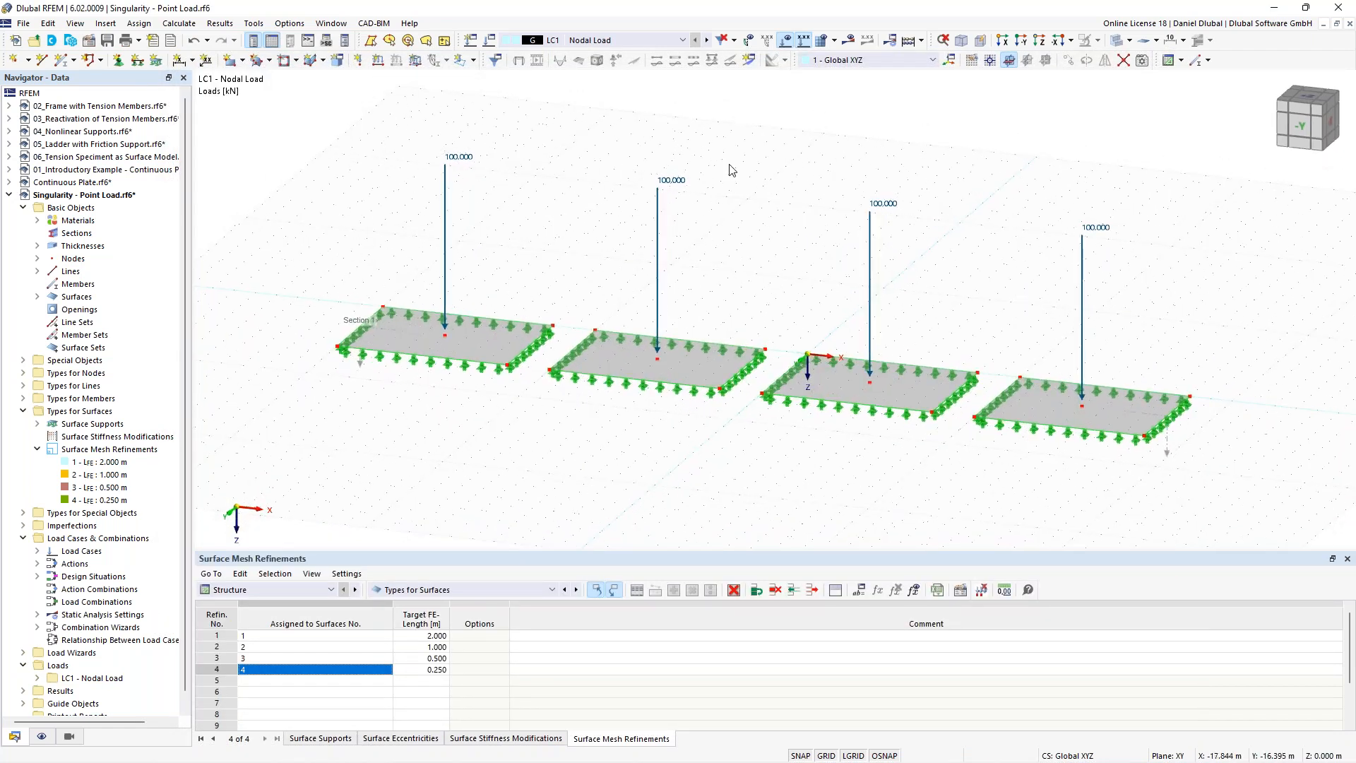
pyautogui.click(851, 39)
pyautogui.click(736, 448)
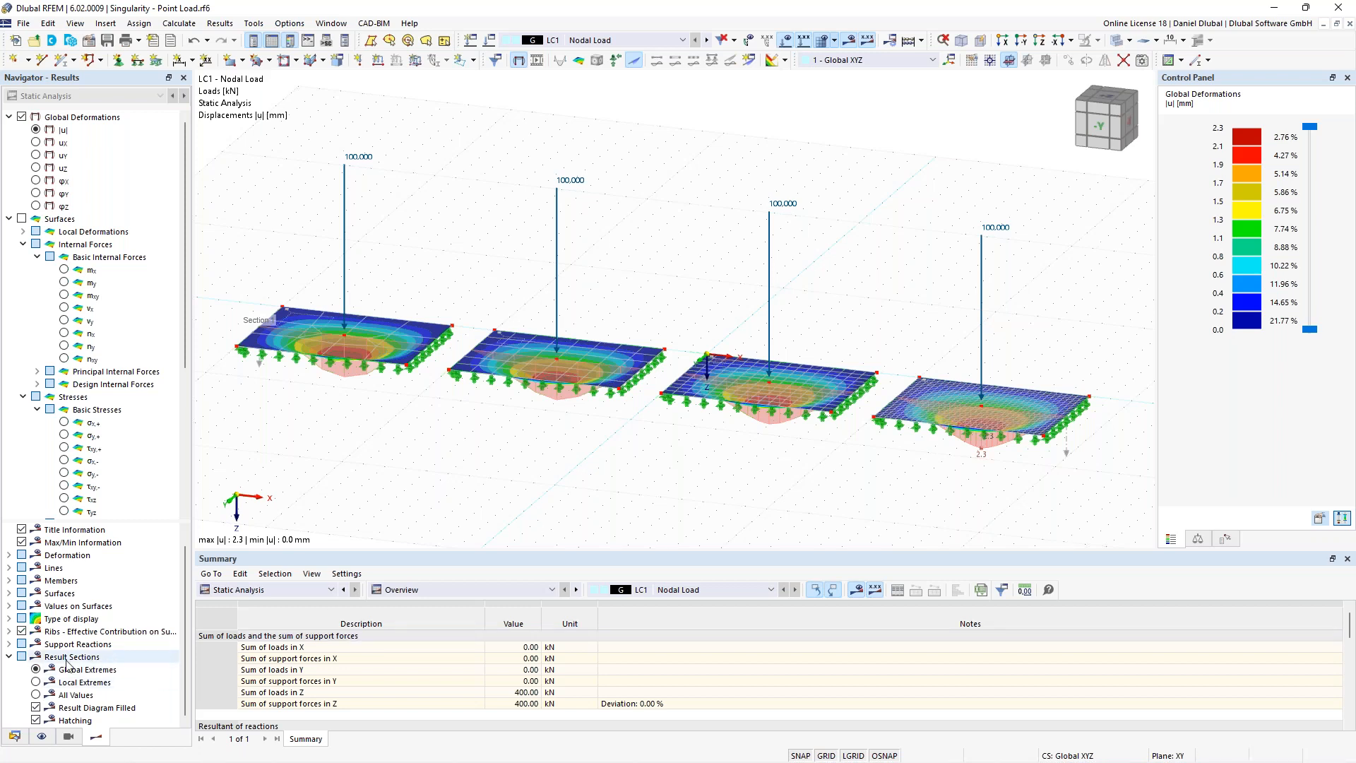
# Step: Show local extremes on the result section and display the basic internal force mx for all four plates
pyautogui.click(36, 682)
pyautogui.keyDown('ctrl'); pyautogui.moveTo(427, 460); pyautogui.dragTo(424, 432, button='middle'); pyautogui.keyUp('ctrl')
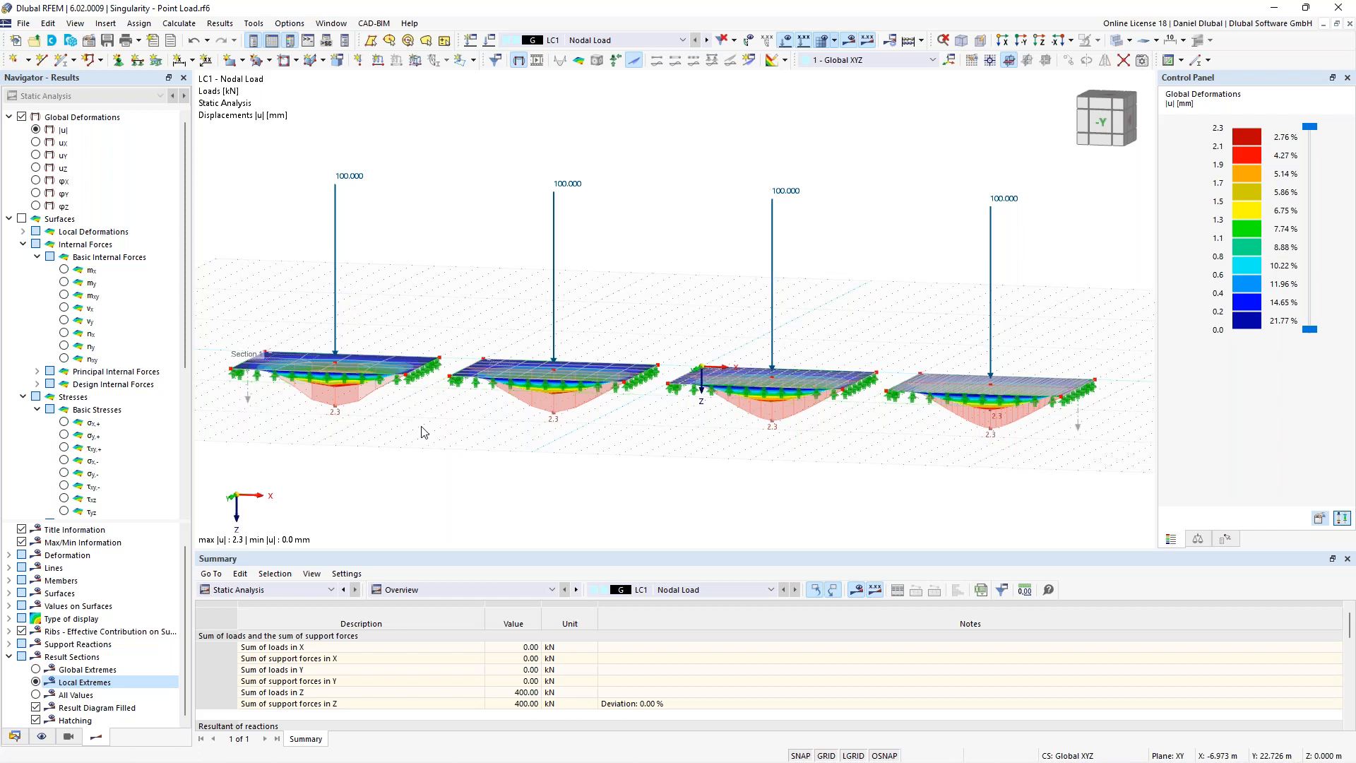
pyautogui.click(64, 269)
pyautogui.keyDown('ctrl'); pyautogui.moveTo(405, 260); pyautogui.dragTo(393, 268, button='middle'); pyautogui.keyUp('ctrl')
pyautogui.moveTo(393, 269); pyautogui.dragTo(428, 252, button='middle')
pyautogui.keyDown('ctrl'); pyautogui.moveTo(360, 351); pyautogui.dragTo(364, 336, button='middle'); pyautogui.keyUp('ctrl')
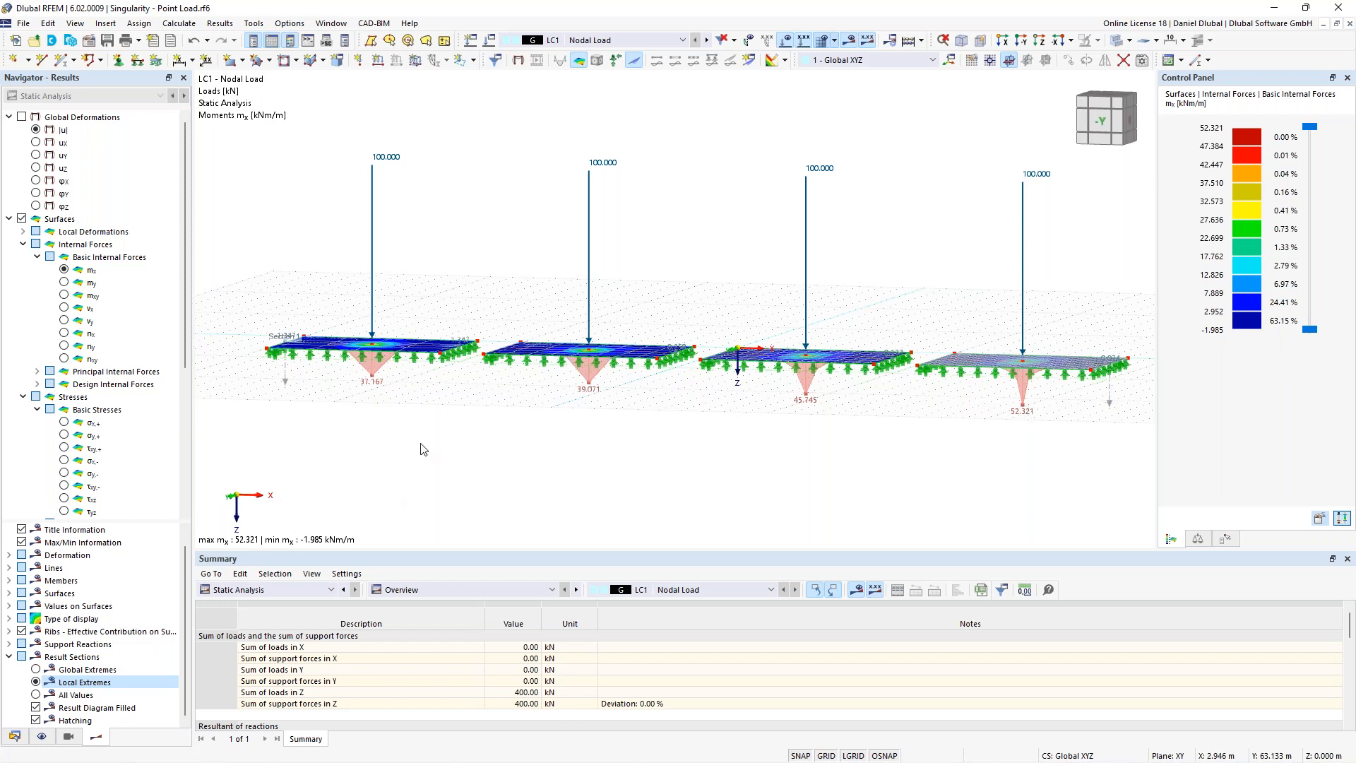
pyautogui.keyDown('ctrl'); pyautogui.moveTo(463, 190); pyautogui.dragTo(445, 254, button='middle'); pyautogui.keyUp('ctrl')
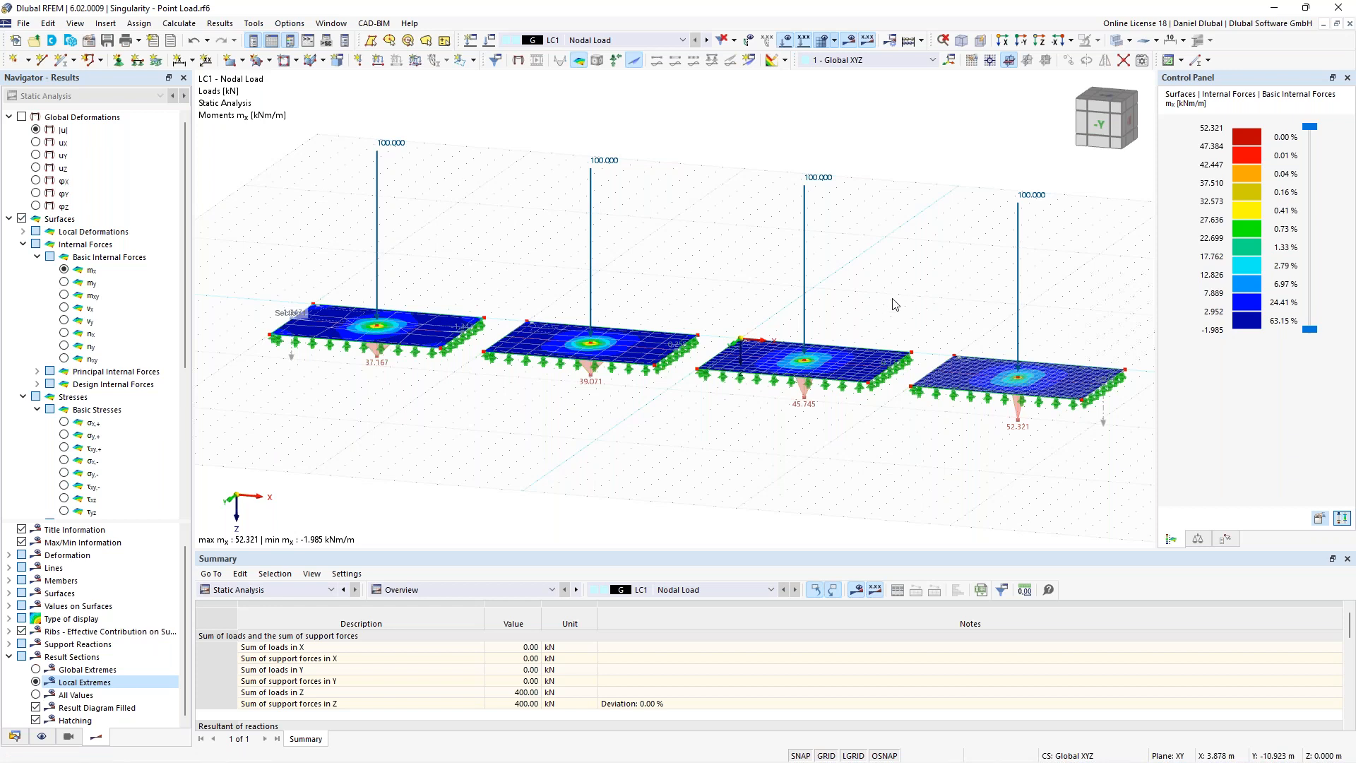
# Step: Compare the mx distribution and its peak values under the point loads across the four differently meshed plates
pyautogui.scroll(-1, 892, 305)
pyautogui.scroll(1, 738, 345)
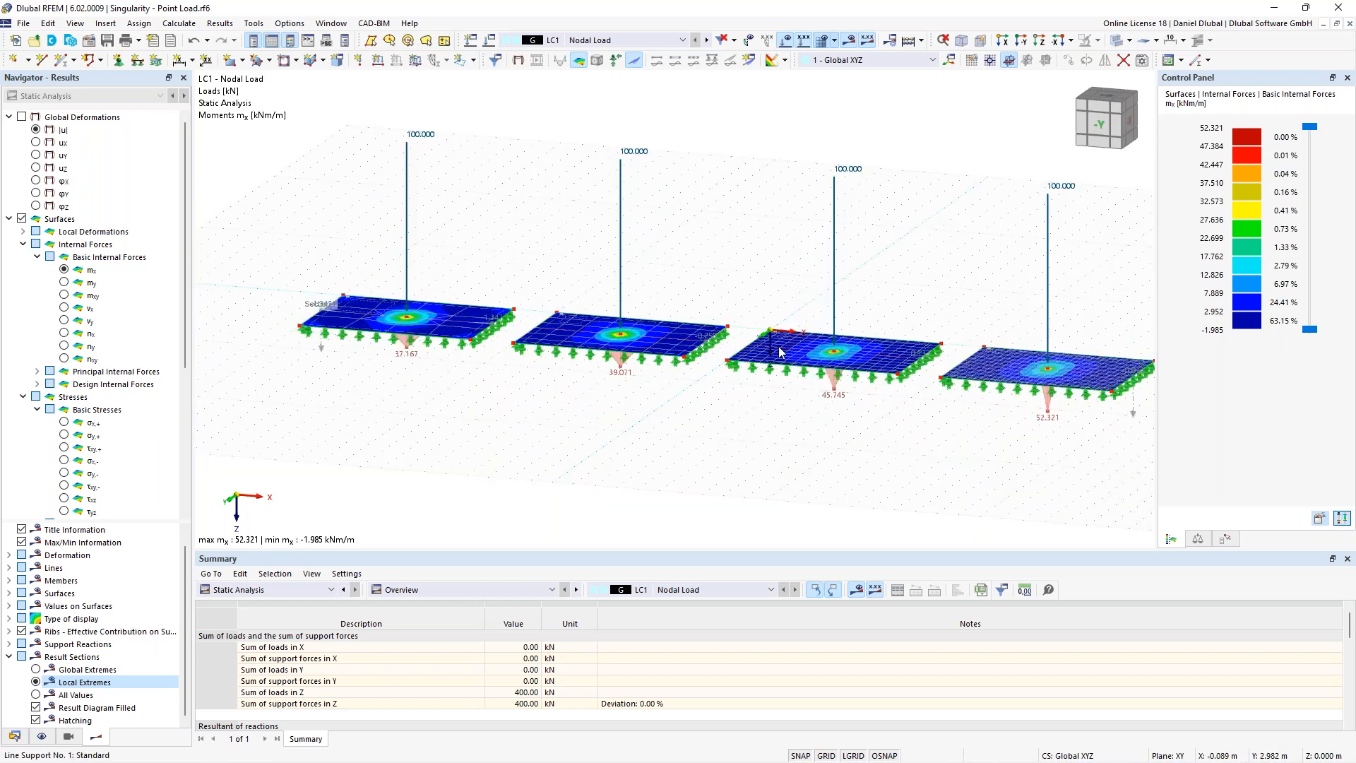
pyautogui.moveTo(826, 350); pyautogui.dragTo(771, 338, button='middle')
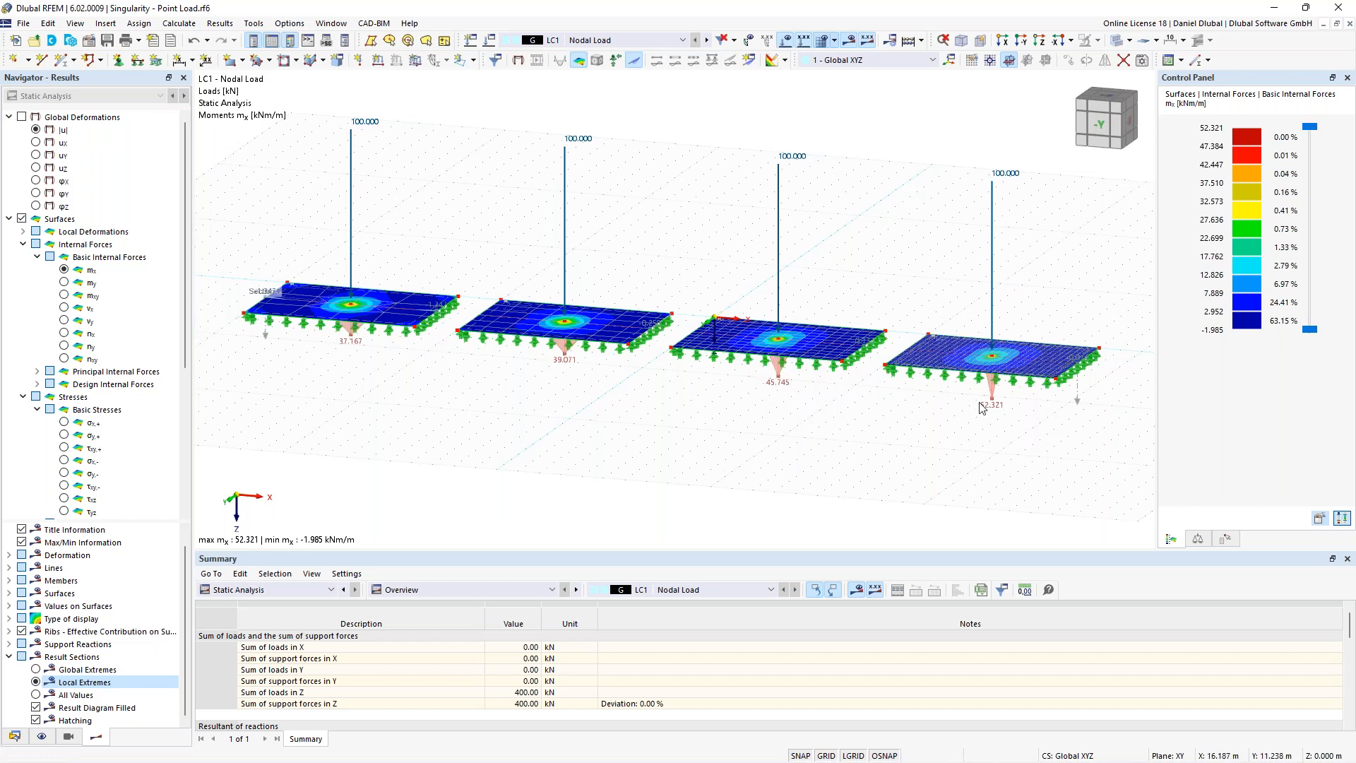
pyautogui.moveTo(922, 315); pyautogui.dragTo(884, 307, button='middle')
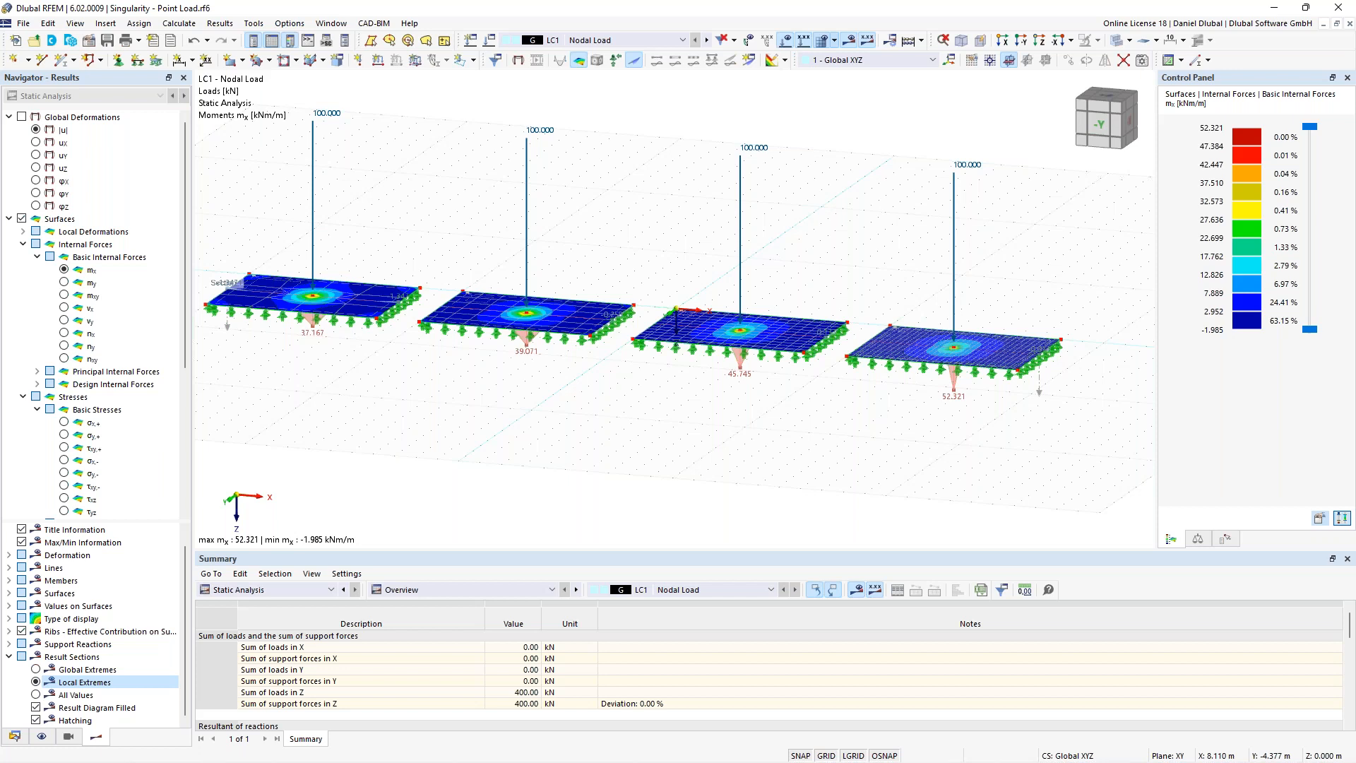
pyautogui.moveTo(404, 246); pyautogui.dragTo(461, 304, button='middle')
pyautogui.scroll(-1, 434, 276)
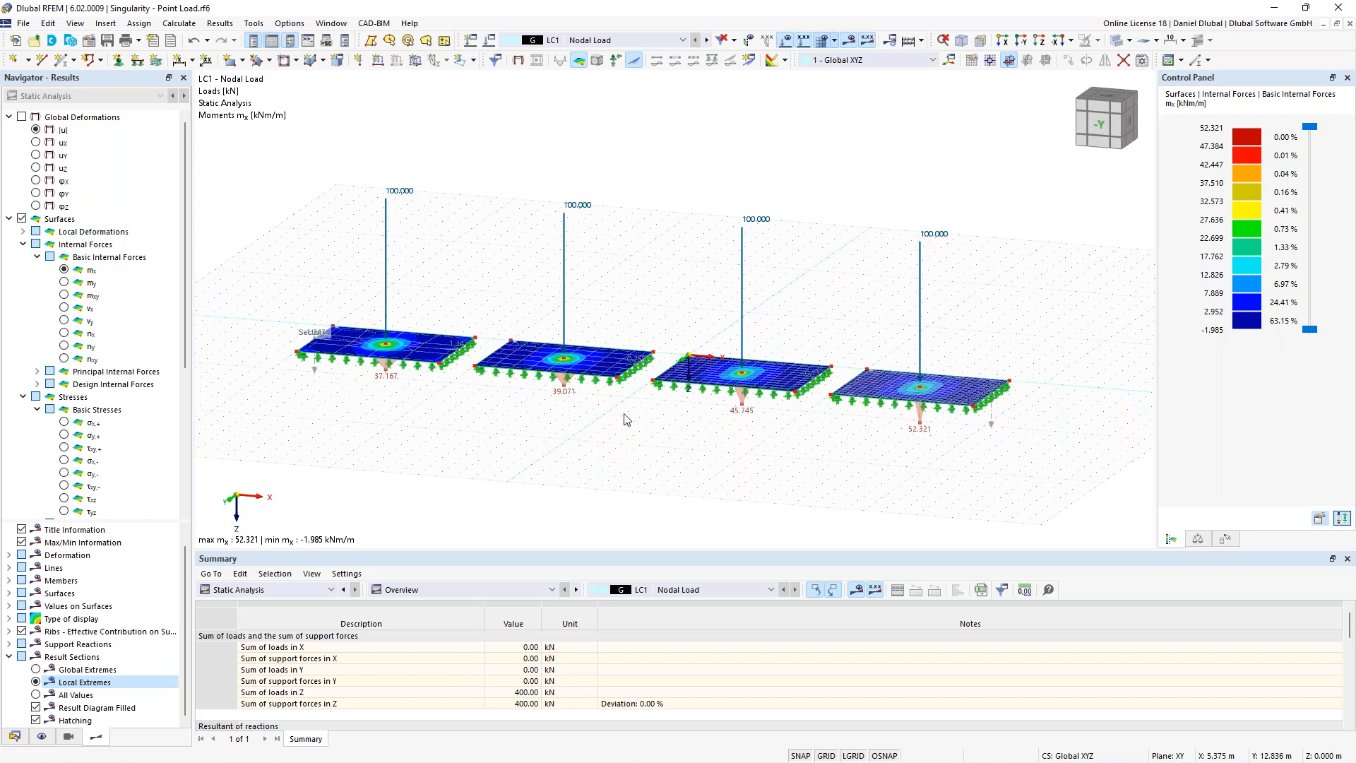
pyautogui.moveTo(668, 316)
pyautogui.mouseDown(button='middle')
pyautogui.moveTo(645, 313)
pyautogui.moveTo(674, 320)
pyautogui.mouseUp(button='middle')
pyautogui.keyDown('ctrl'); pyautogui.moveTo(845, 303); pyautogui.dragTo(868, 311, button='middle'); pyautogui.keyUp('ctrl')
pyautogui.scroll(-2, 868, 310)
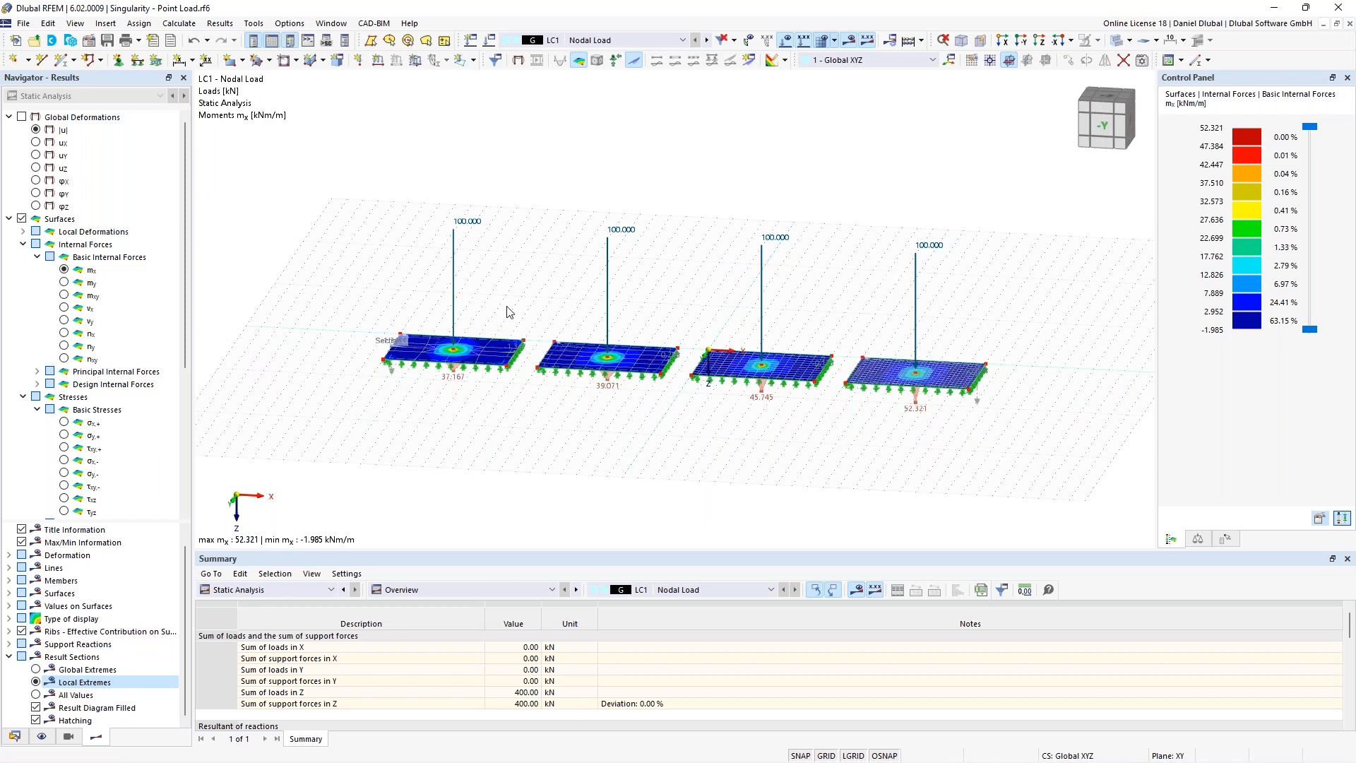
pyautogui.keyDown('ctrl'); pyautogui.moveTo(519, 293); pyautogui.dragTo(491, 297, button='middle'); pyautogui.keyUp('ctrl')
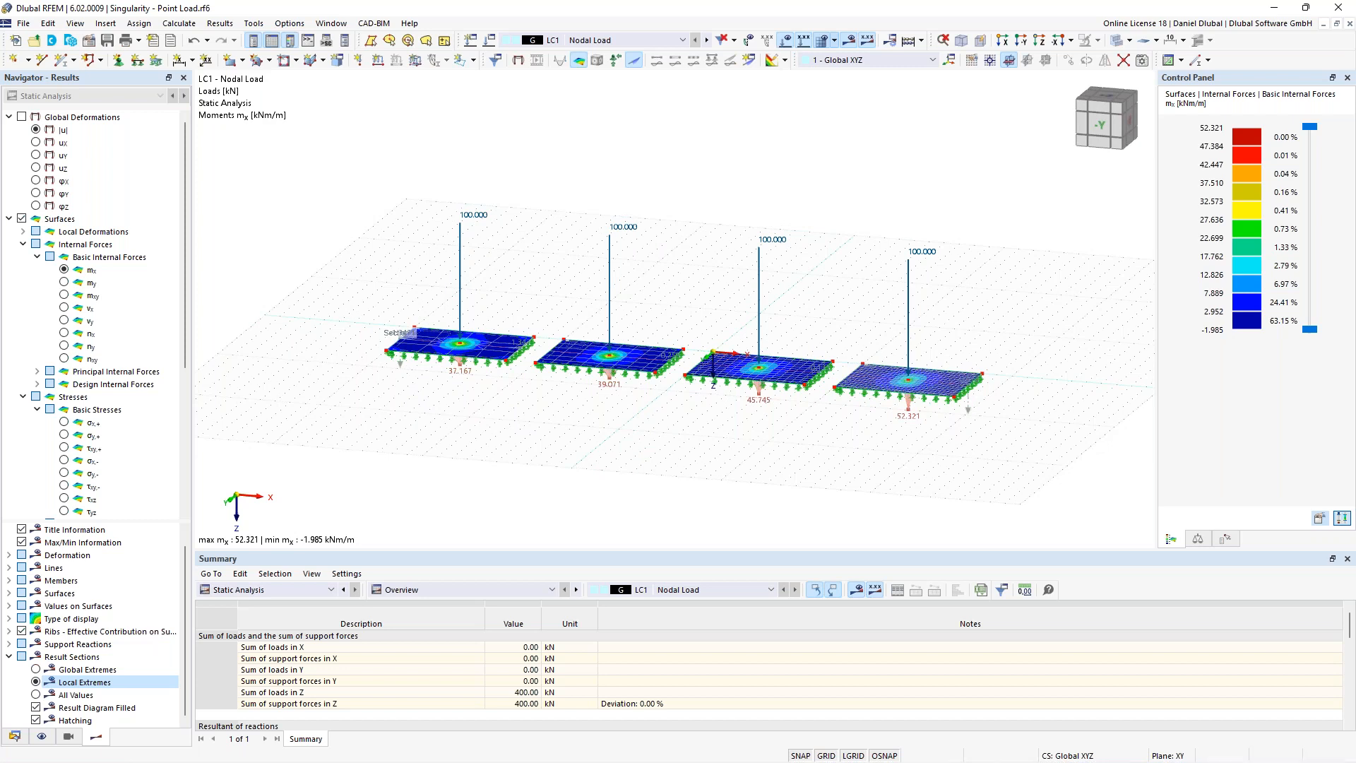
pyautogui.moveTo(348, 187); pyautogui.dragTo(1020, 473)
pyautogui.scroll(2, 529, 303)
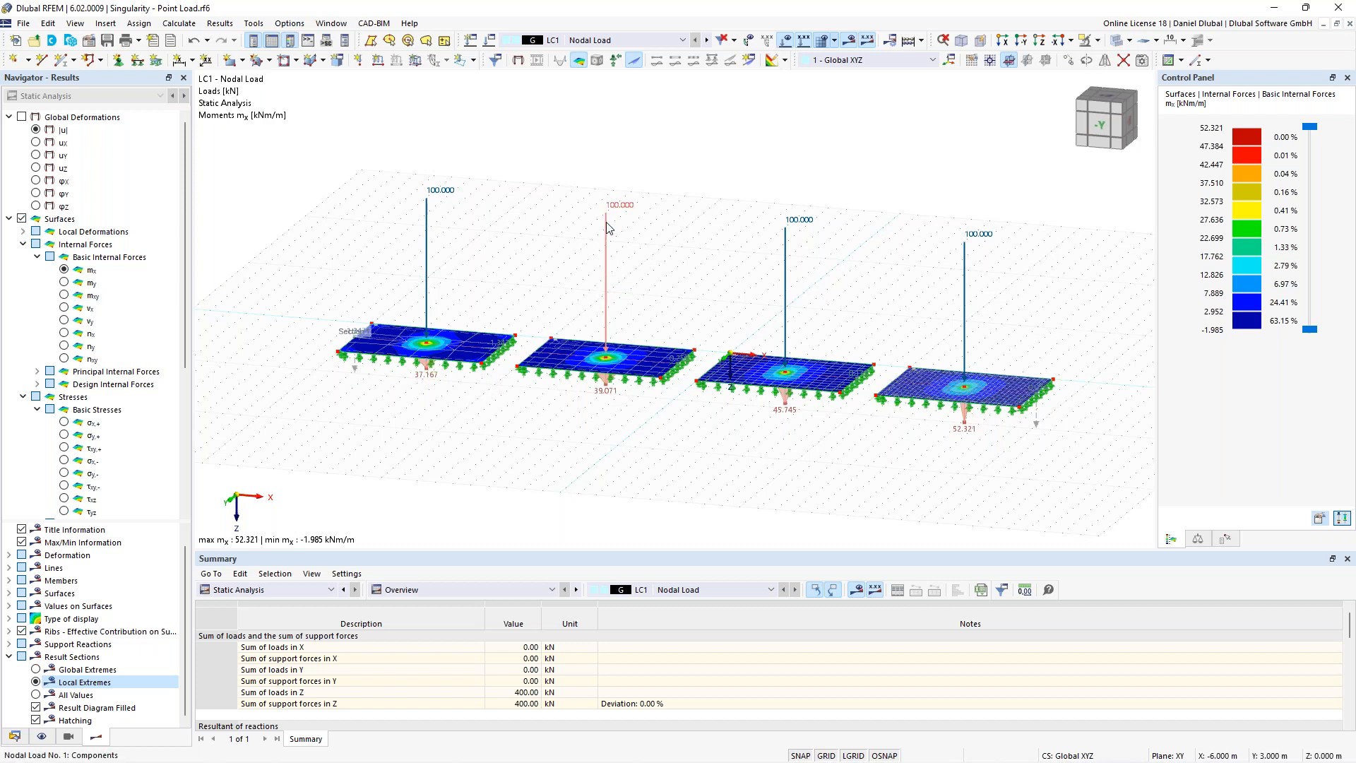
# Step: Examine the 100 kN nodal loads on the two coarsest-meshed plates by selecting each in turn
pyautogui.moveTo(607, 227)
pyautogui.click(606, 222)
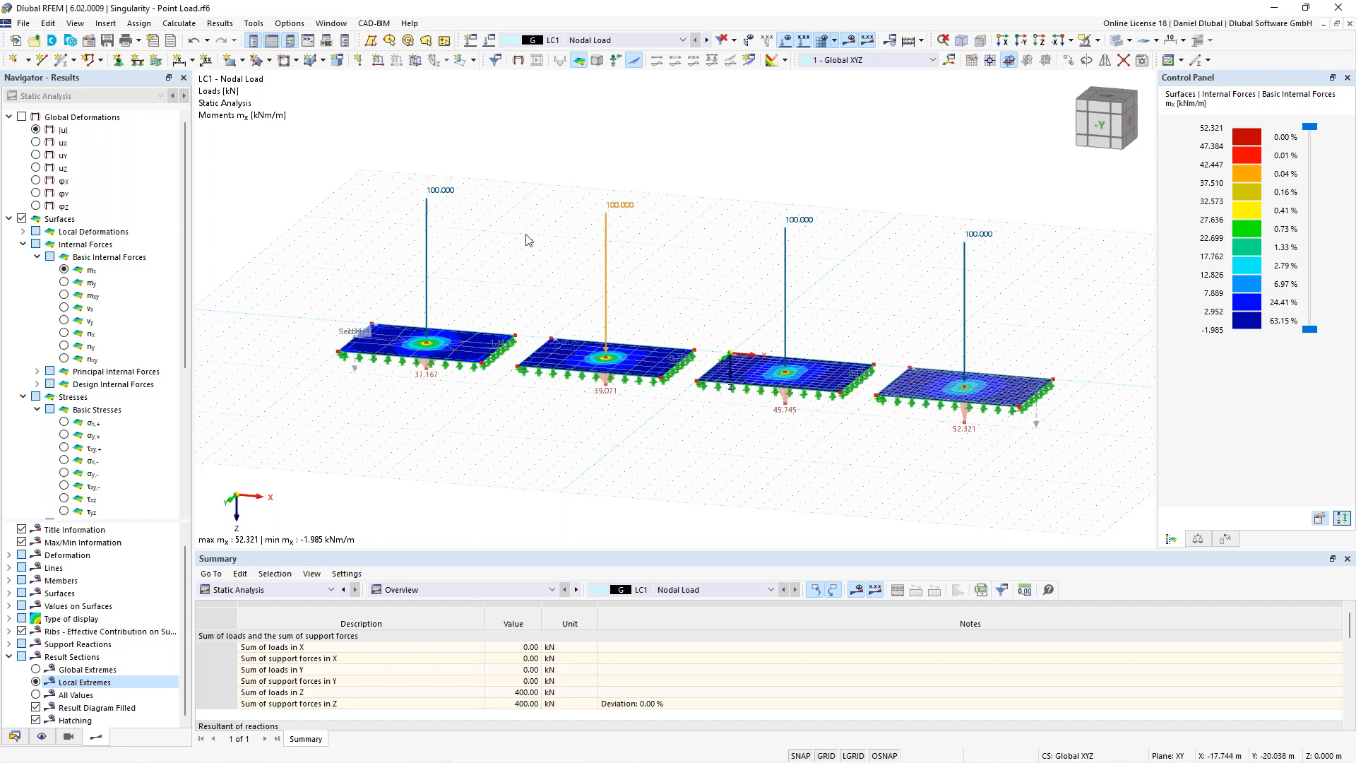
pyautogui.moveTo(487, 236); pyautogui.dragTo(506, 236, button='middle')
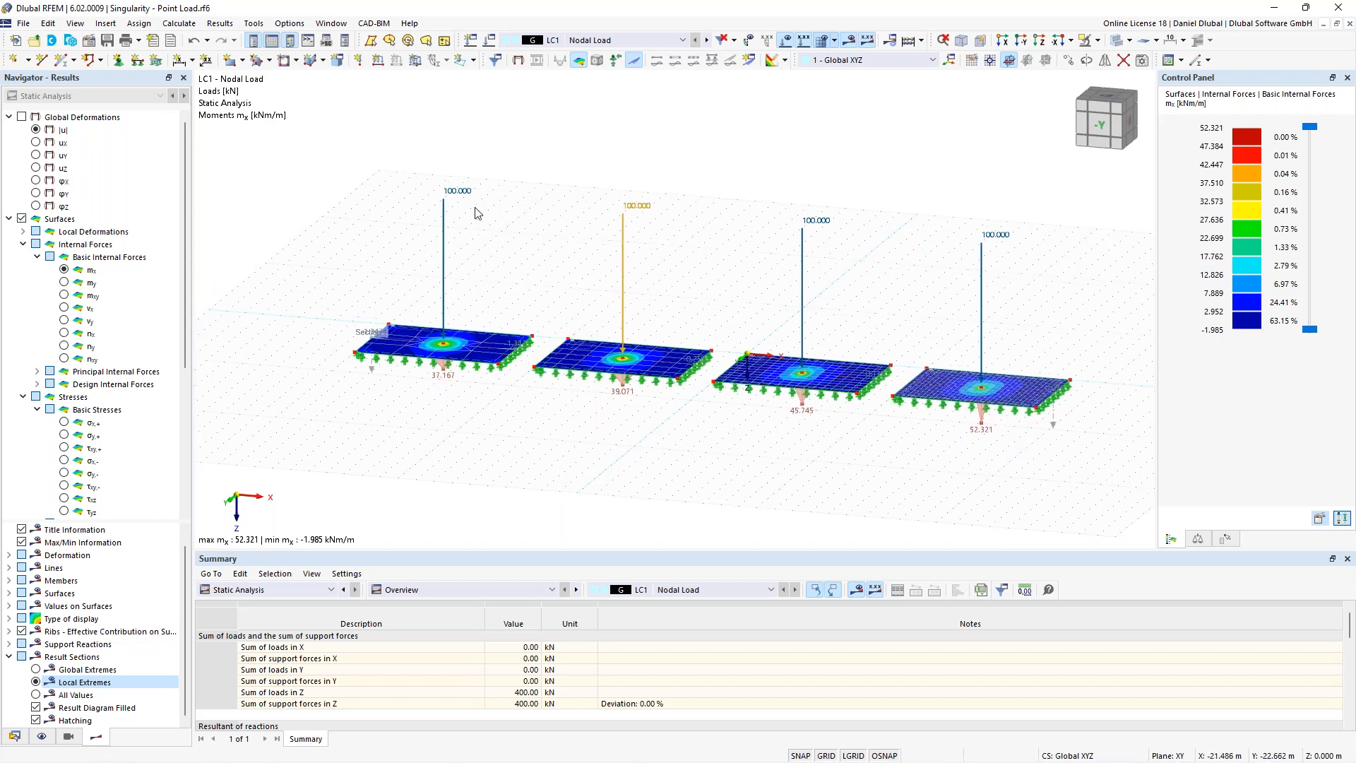
pyautogui.click(460, 196)
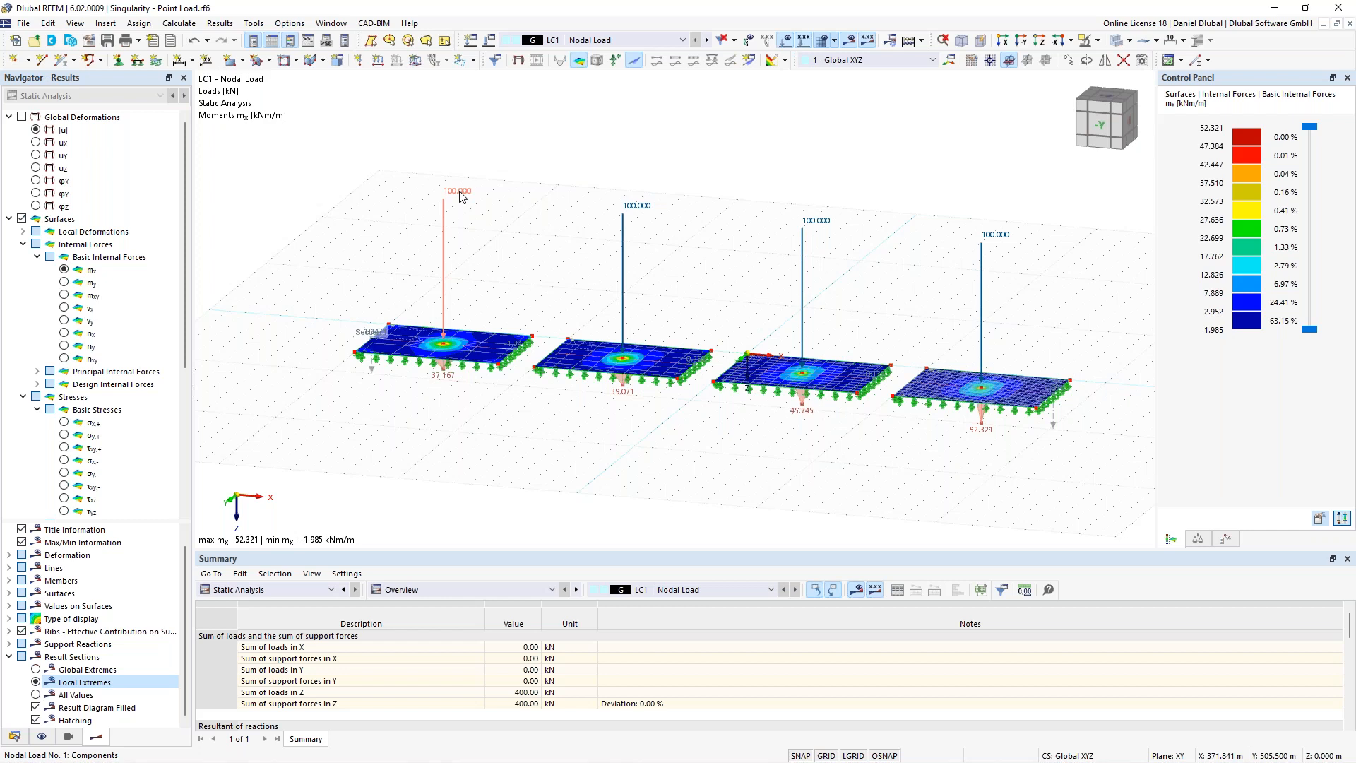
pyautogui.click(460, 198)
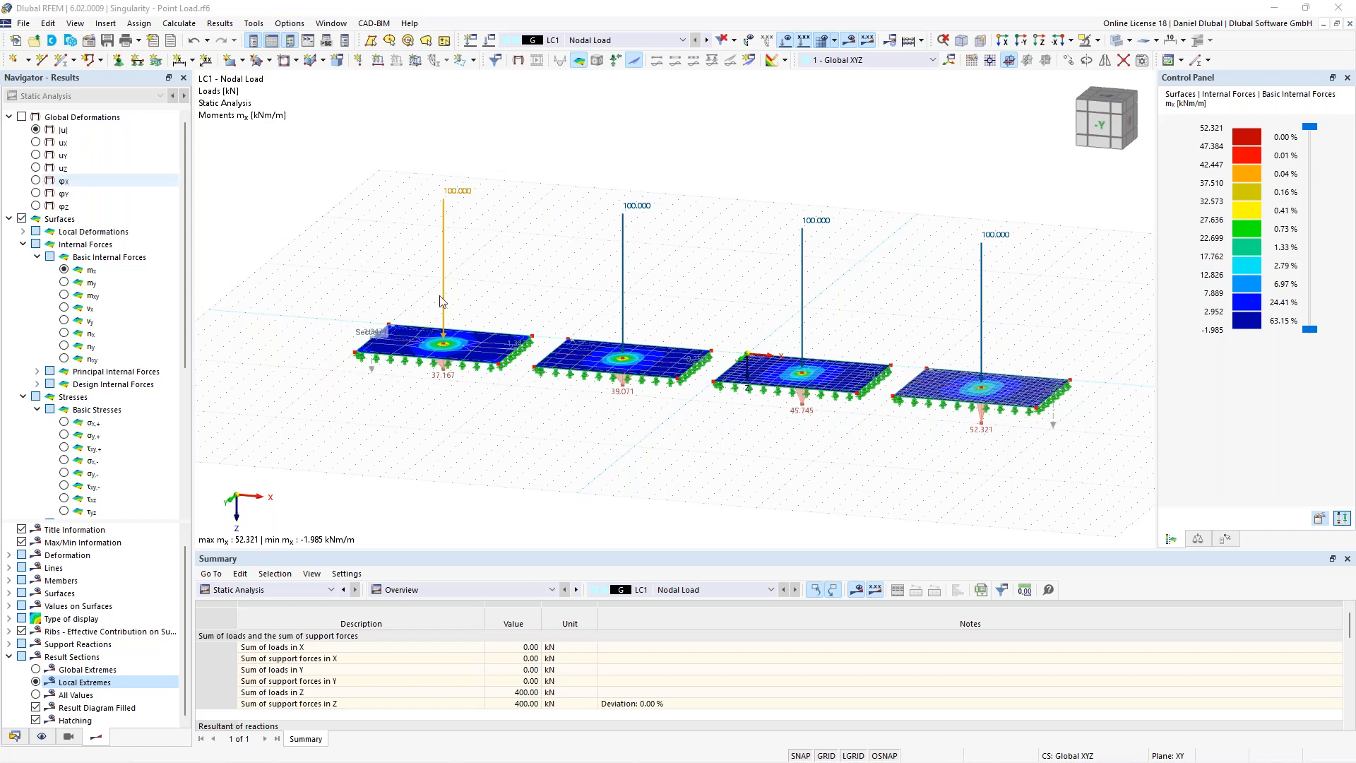
pyautogui.scroll(1, 498, 267)
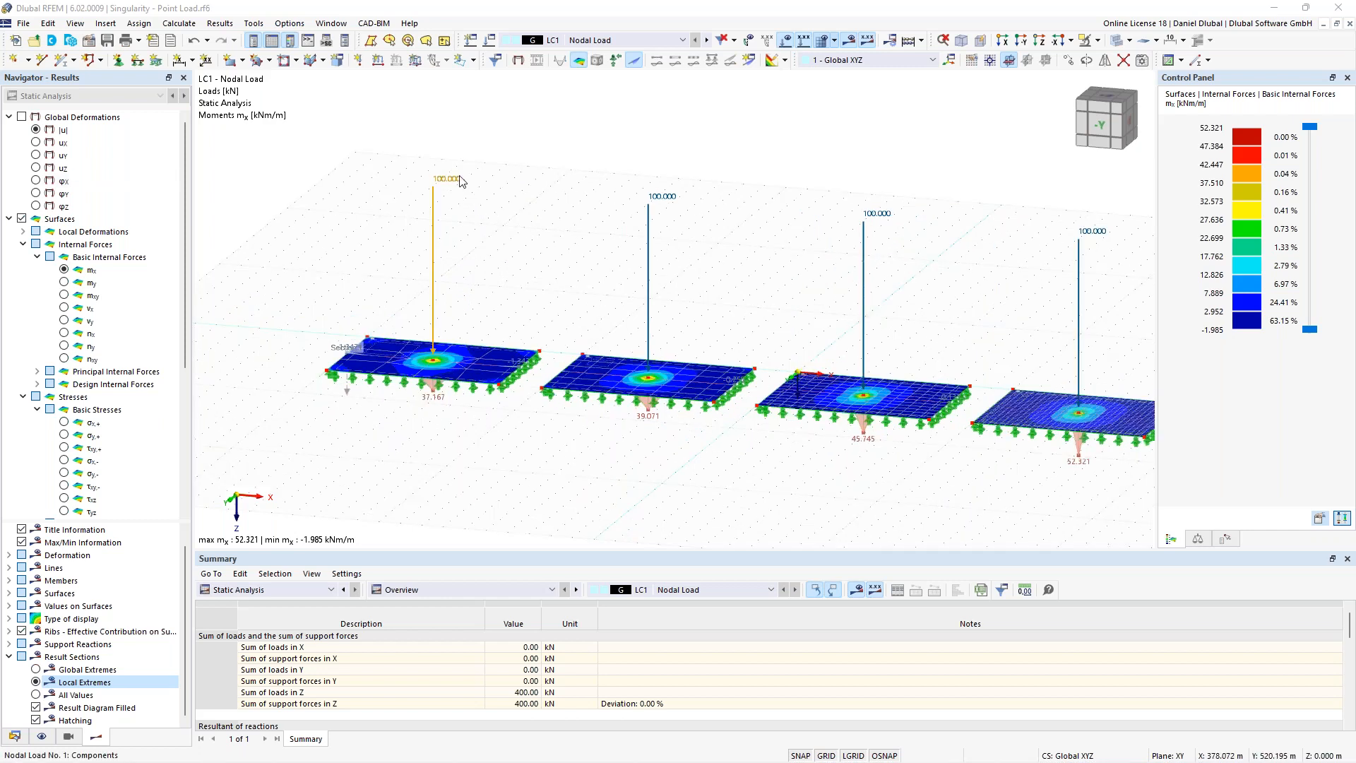
pyautogui.moveTo(457, 183)
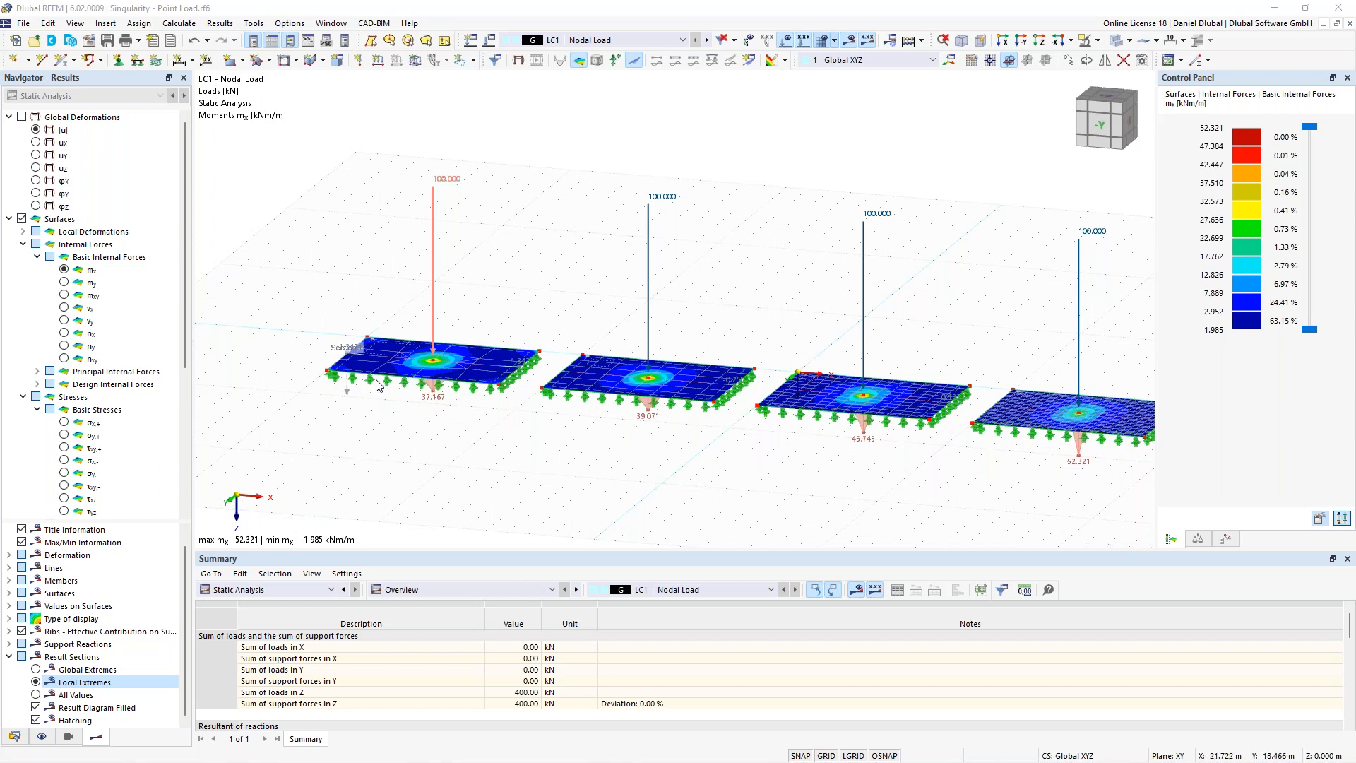
# Step: Set the solid-model rendering of surfaces to the last of the filled options that include thickness
pyautogui.click(15, 737)
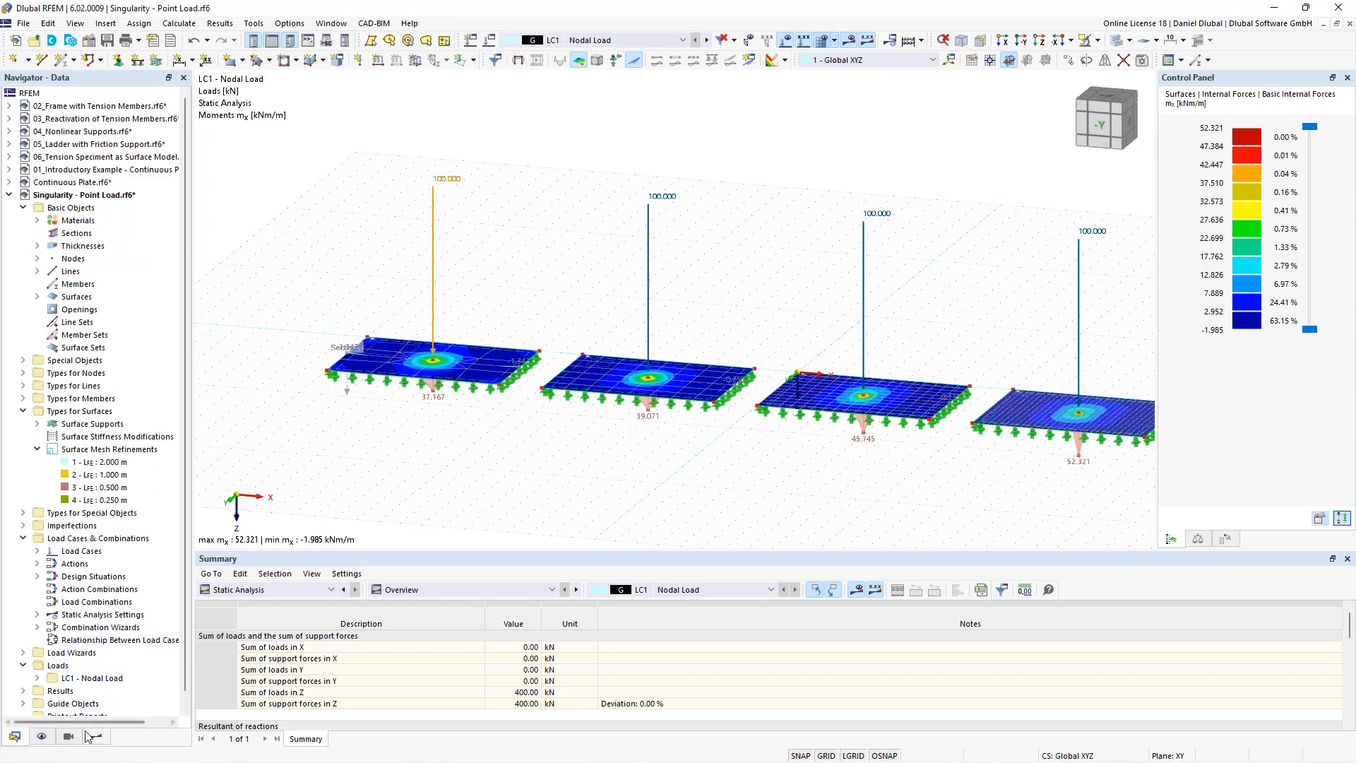
pyautogui.click(41, 737)
pyautogui.scroll(-10, 46, 639)
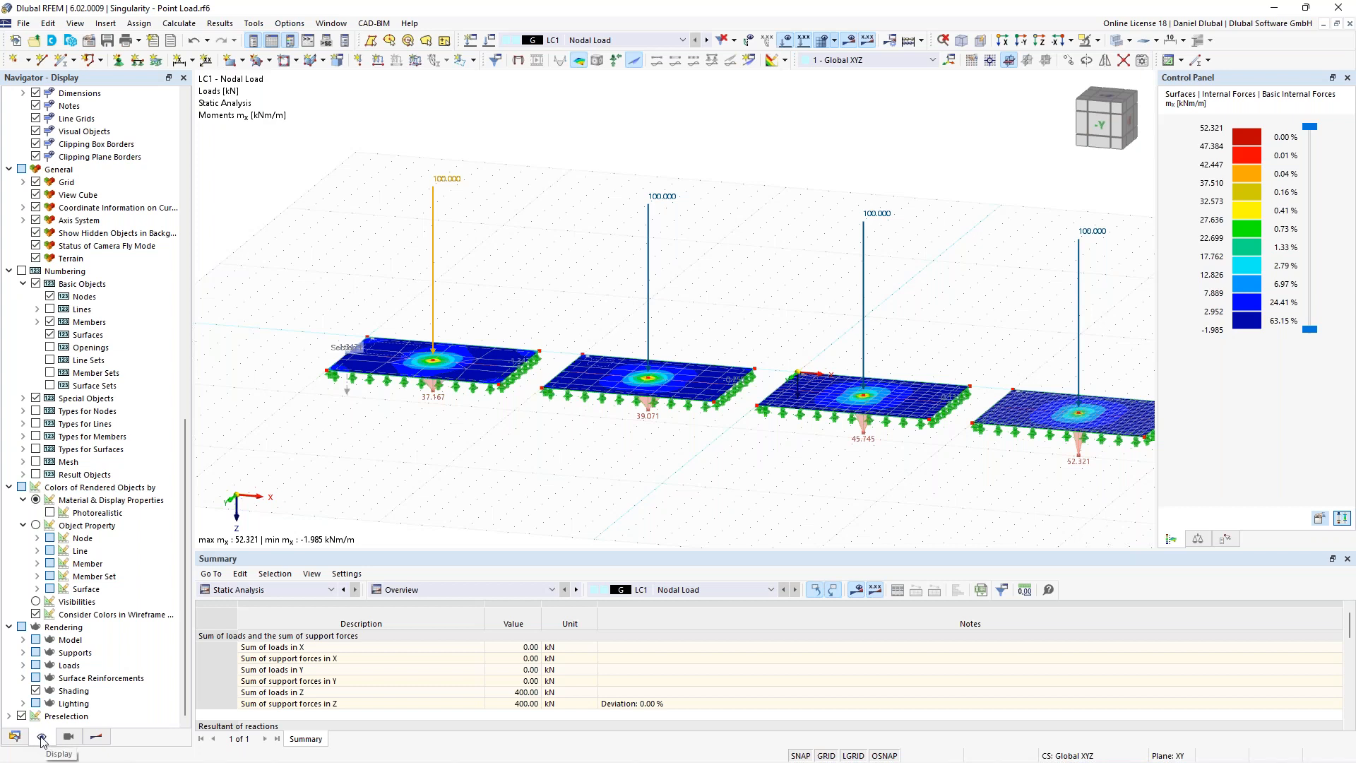
pyautogui.click(24, 640)
pyautogui.click(37, 664)
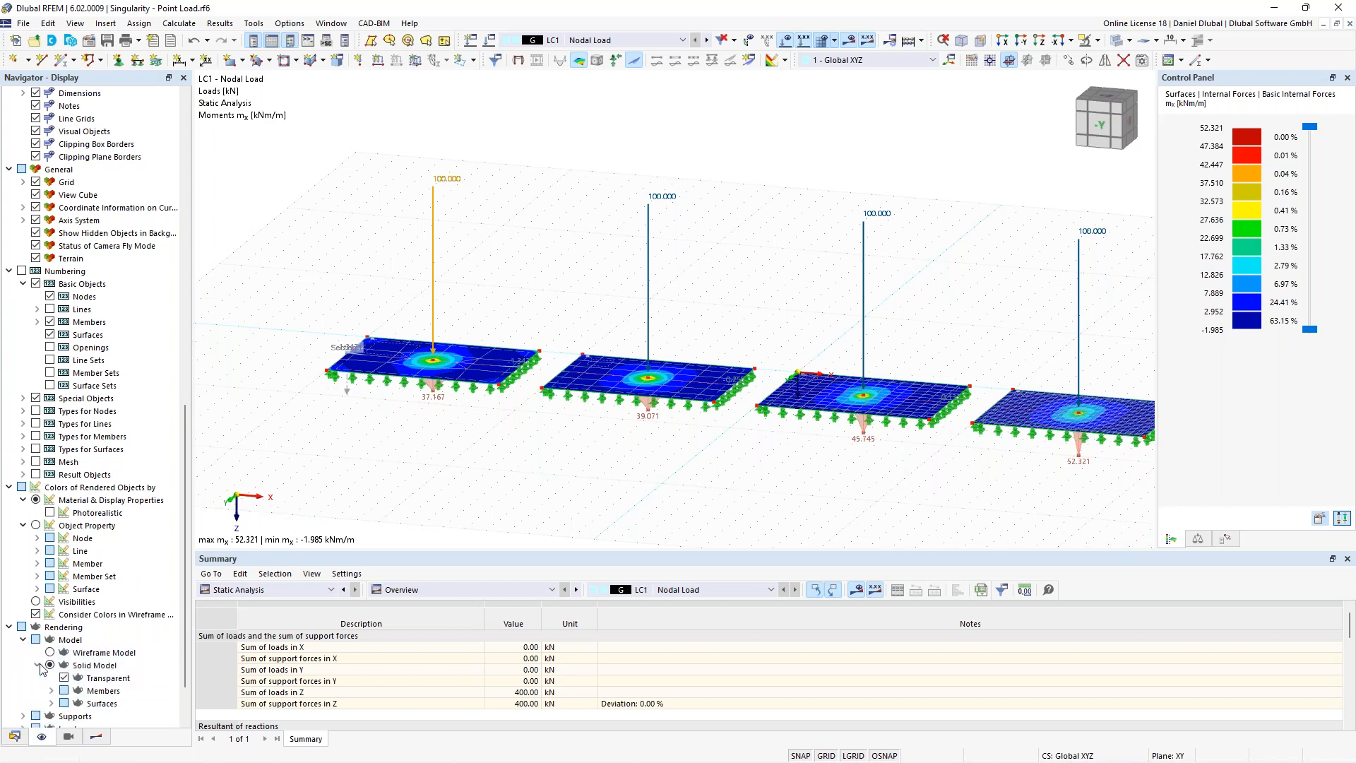
pyautogui.click(51, 703)
pyautogui.click(78, 639)
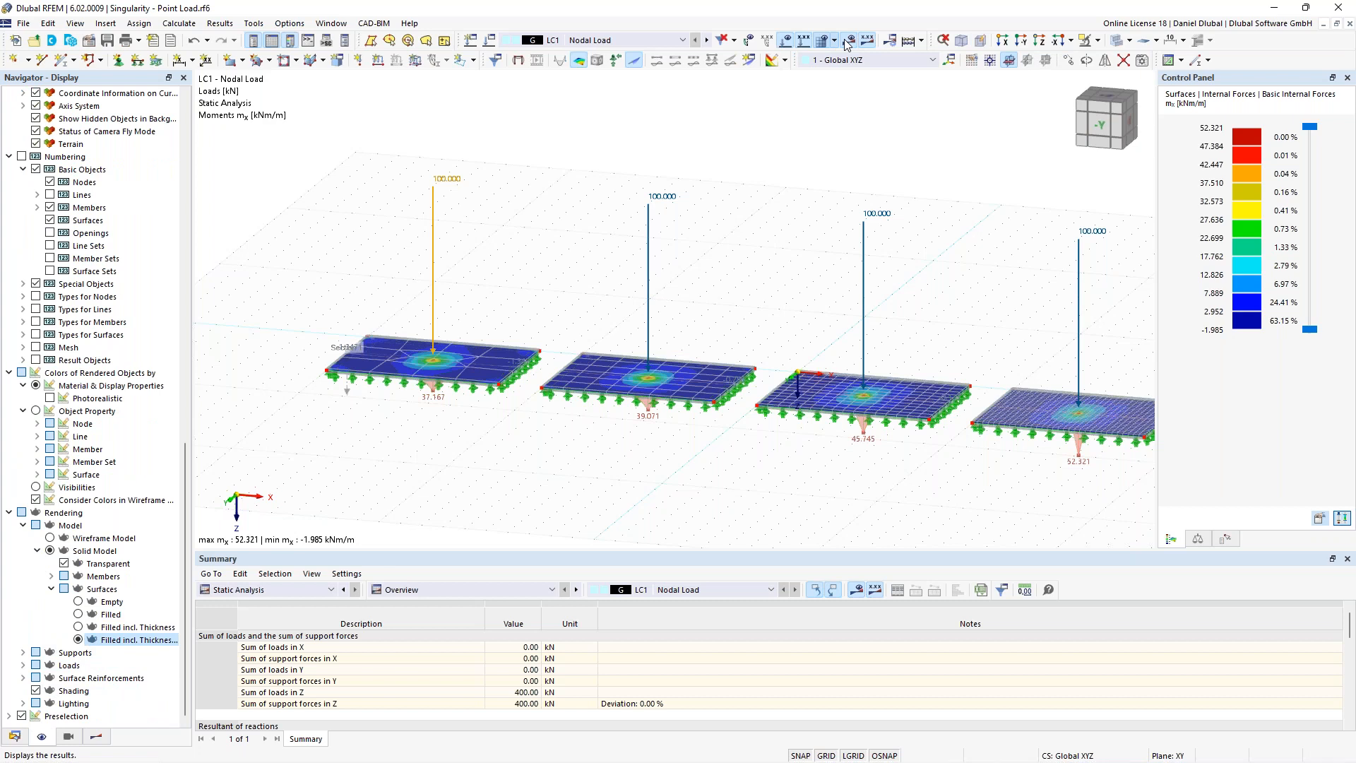
# Step: Hide the results and loads and view the thickness of the coarsest-meshed plate along its supported edge up close
pyautogui.click(786, 41)
pyautogui.click(786, 41)
pyautogui.scroll(3, 636, 325)
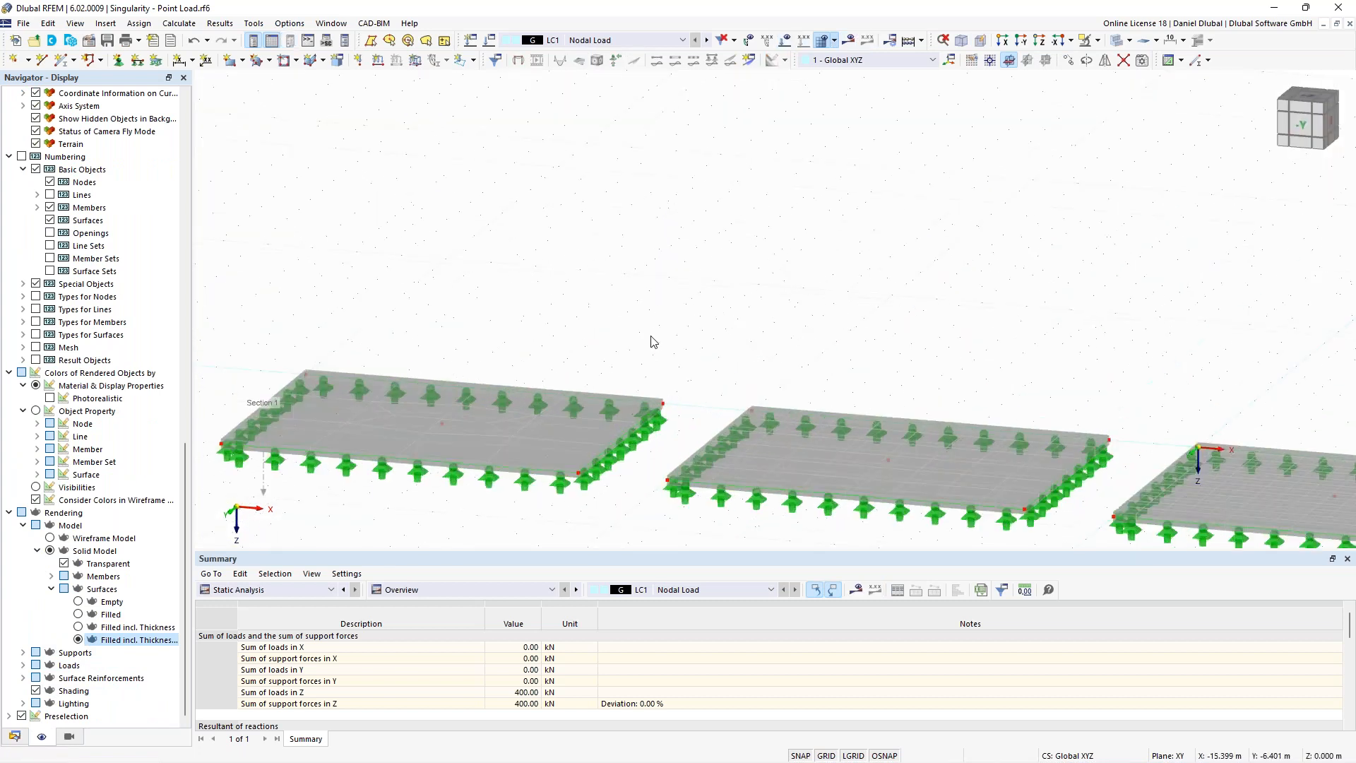
pyautogui.keyDown('ctrl'); pyautogui.moveTo(659, 343); pyautogui.dragTo(565, 291, button='middle'); pyautogui.keyUp('ctrl')
pyautogui.scroll(5, 503, 351)
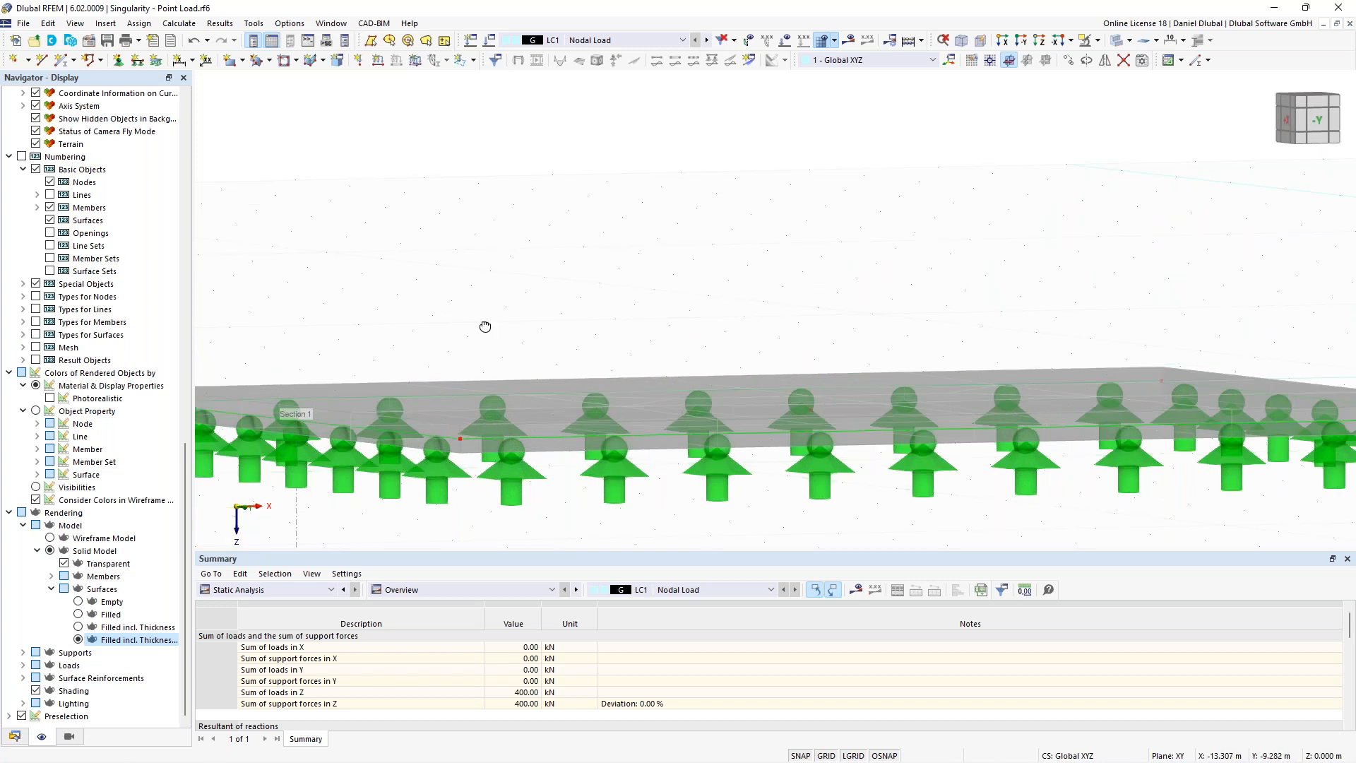
pyautogui.moveTo(477, 313)
pyautogui.keyDown('ctrl'); pyautogui.mouseDown(button='middle')
pyautogui.moveTo(477, 289)
pyautogui.moveTo(454, 327)
pyautogui.moveTo(460, 306)
pyautogui.mouseUp(button='middle'); pyautogui.keyUp('ctrl')
pyautogui.scroll(-1, 464, 342)
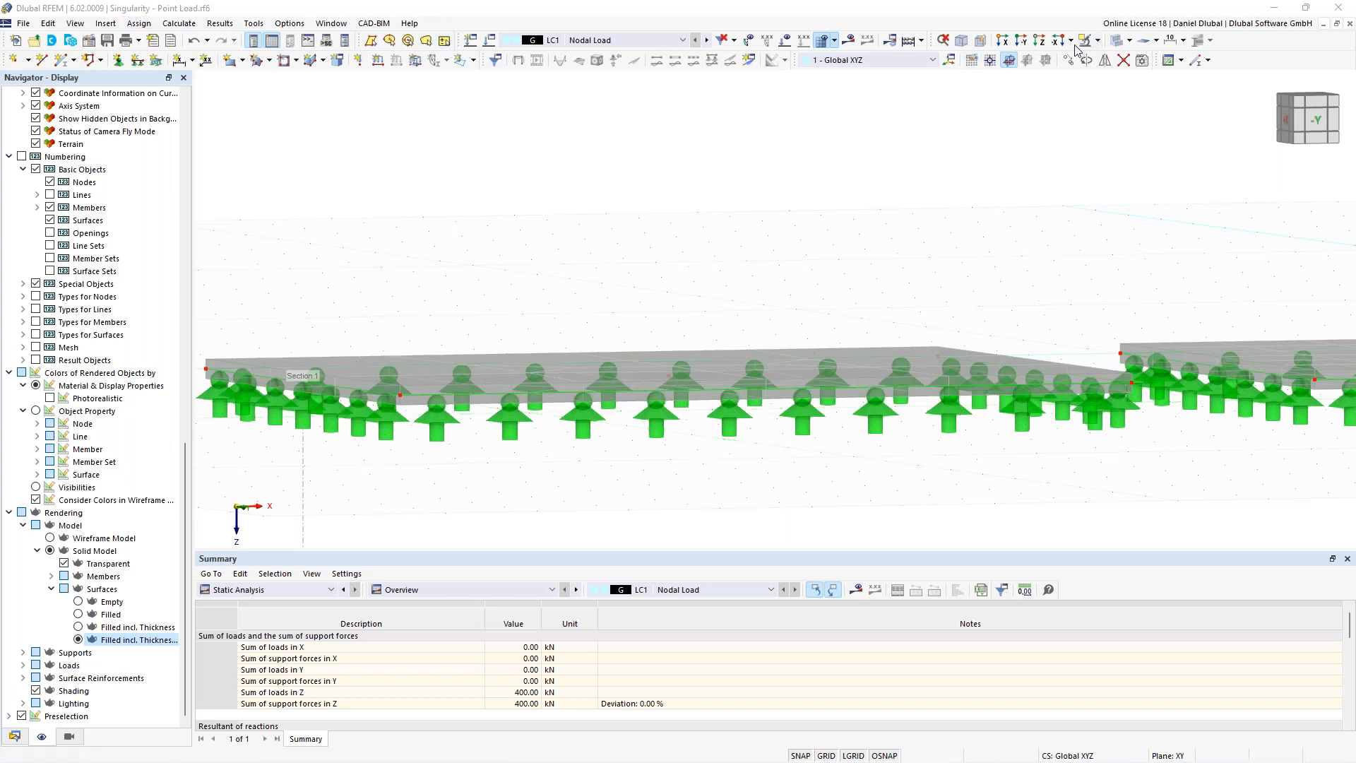
# Step: View the structure in the reverse Y direction and examine the plate thickness relative to its boundary line and supports
pyautogui.click(1040, 44)
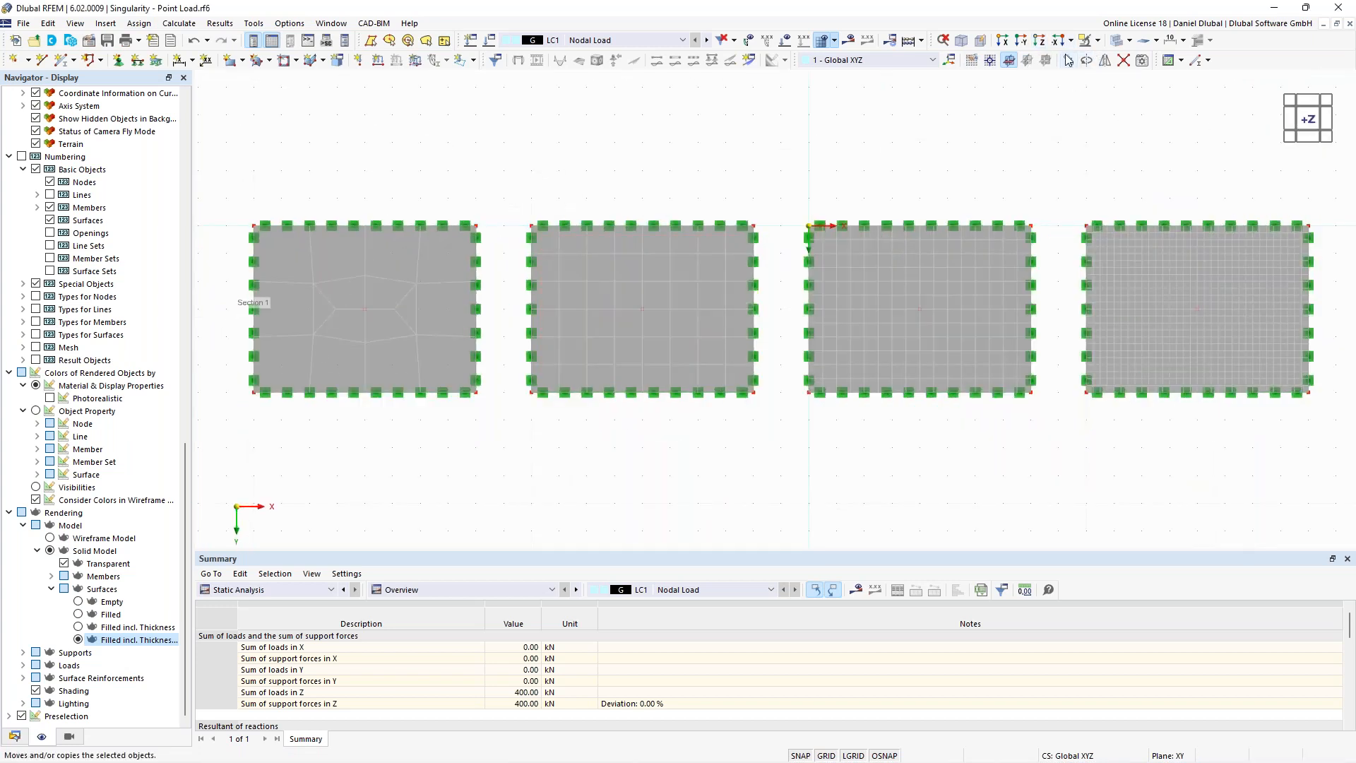
pyautogui.click(1020, 44)
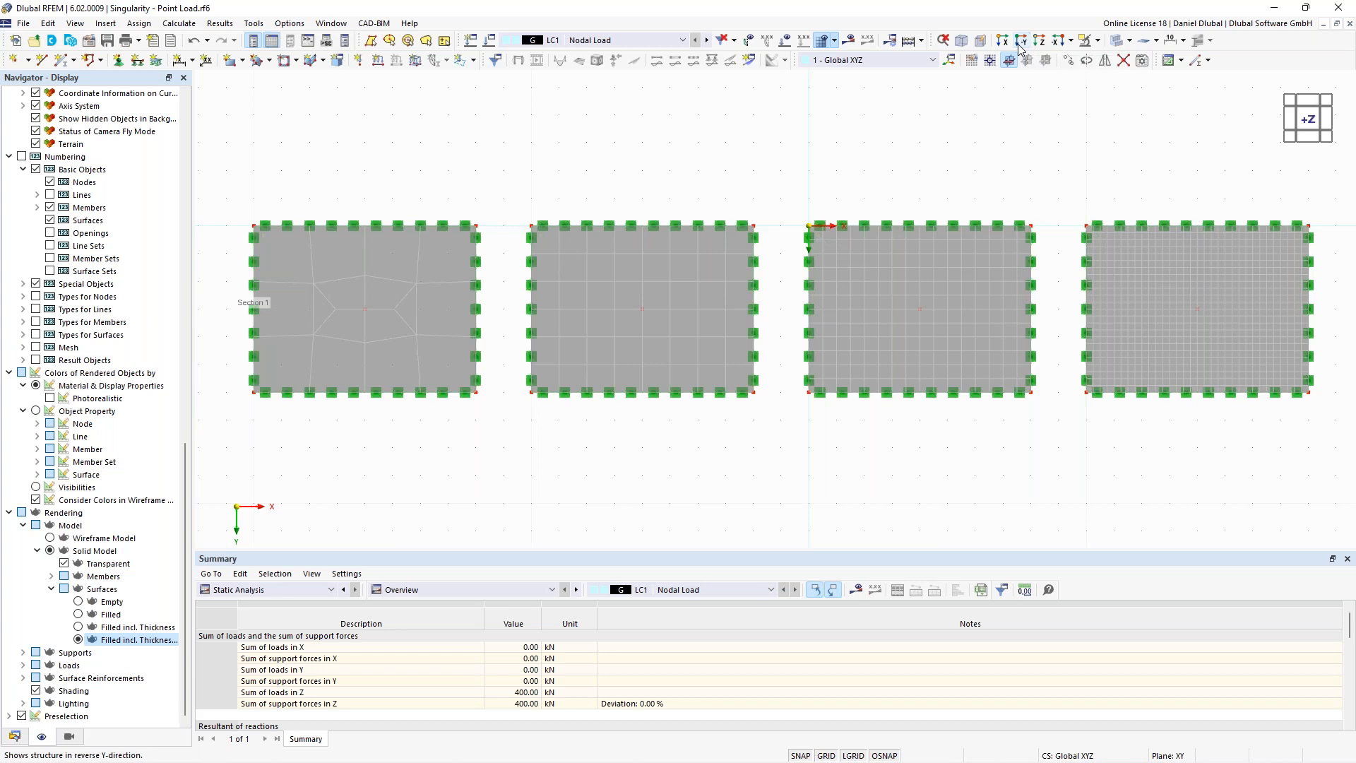
pyautogui.scroll(5, 625, 293)
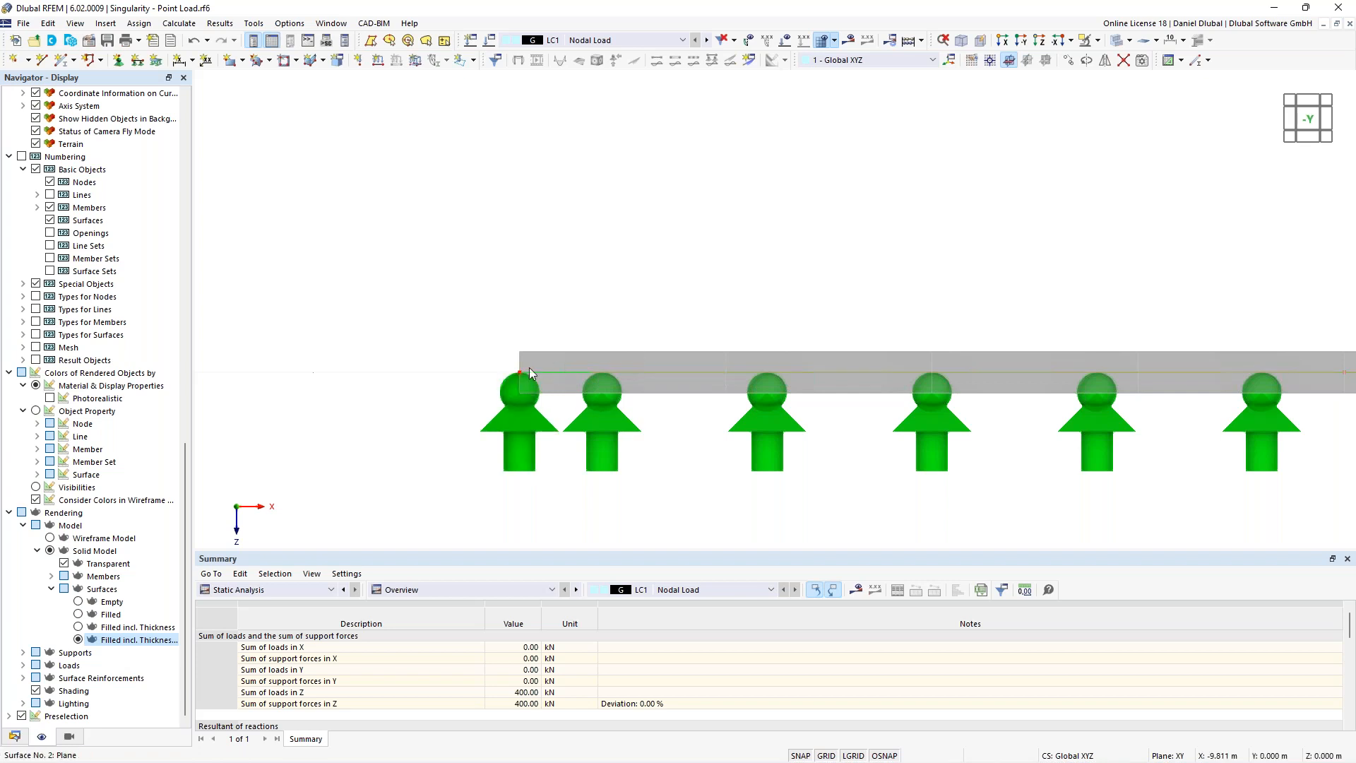
pyautogui.moveTo(571, 370)
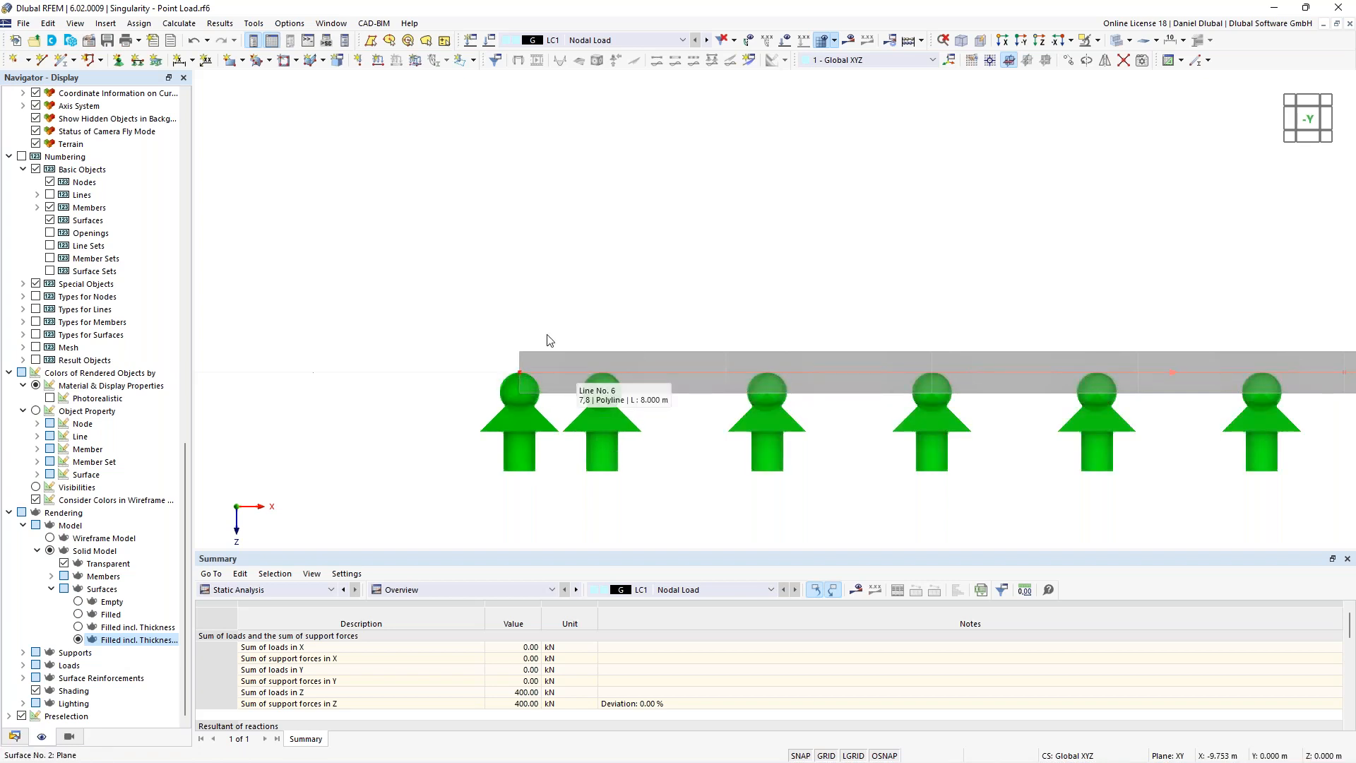
pyautogui.scroll(-1, 460, 272)
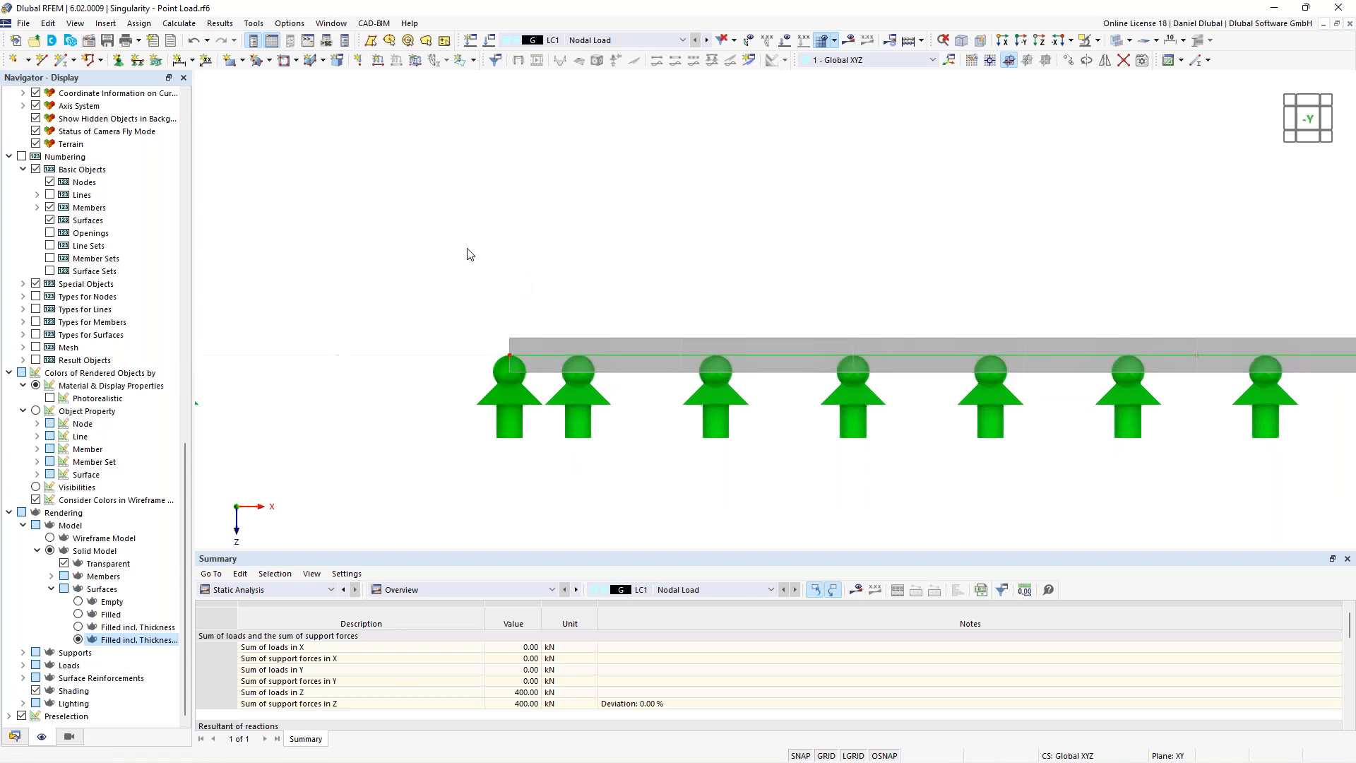
pyautogui.scroll(-2, 568, 194)
# Step: View the four line-supported plates together obliquely, with the two coarsest-meshed plates fully in sight
pyautogui.keyDown('ctrl'); pyautogui.moveTo(570, 194); pyautogui.dragTo(519, 262, button='middle'); pyautogui.keyUp('ctrl')
pyautogui.scroll(-4, 462, 218)
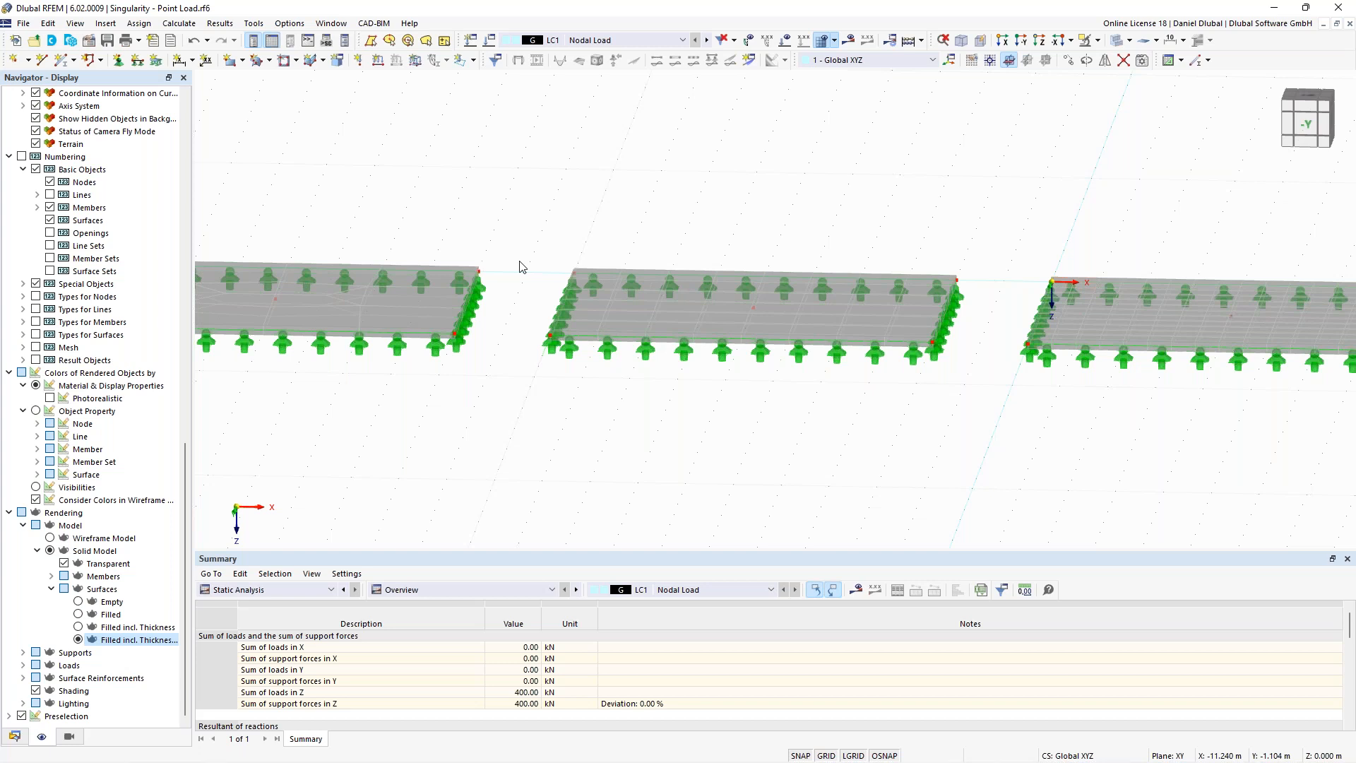
pyautogui.scroll(-5, 521, 264)
pyautogui.keyDown('ctrl'); pyautogui.moveTo(563, 225); pyautogui.dragTo(557, 349, button='middle'); pyautogui.keyUp('ctrl')
pyautogui.scroll(3, 602, 321)
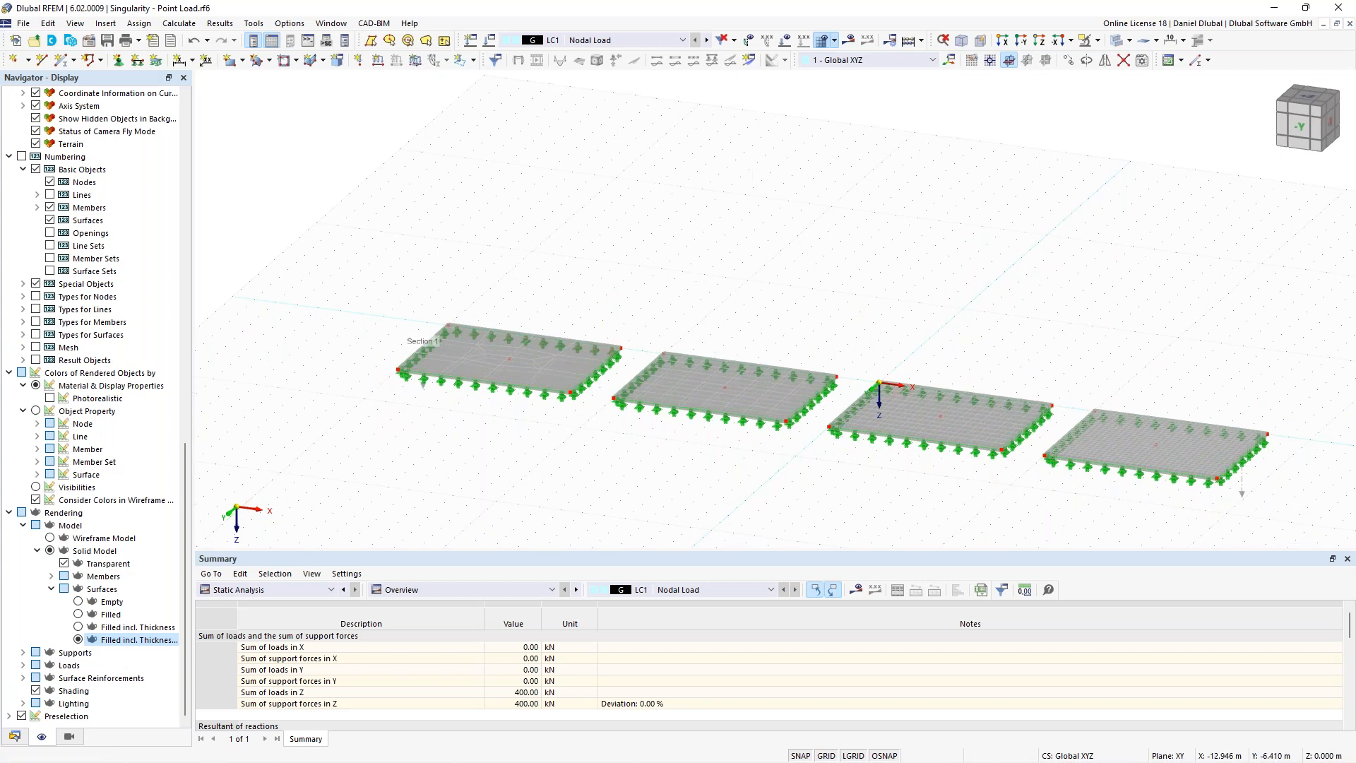
pyautogui.scroll(3, 603, 266)
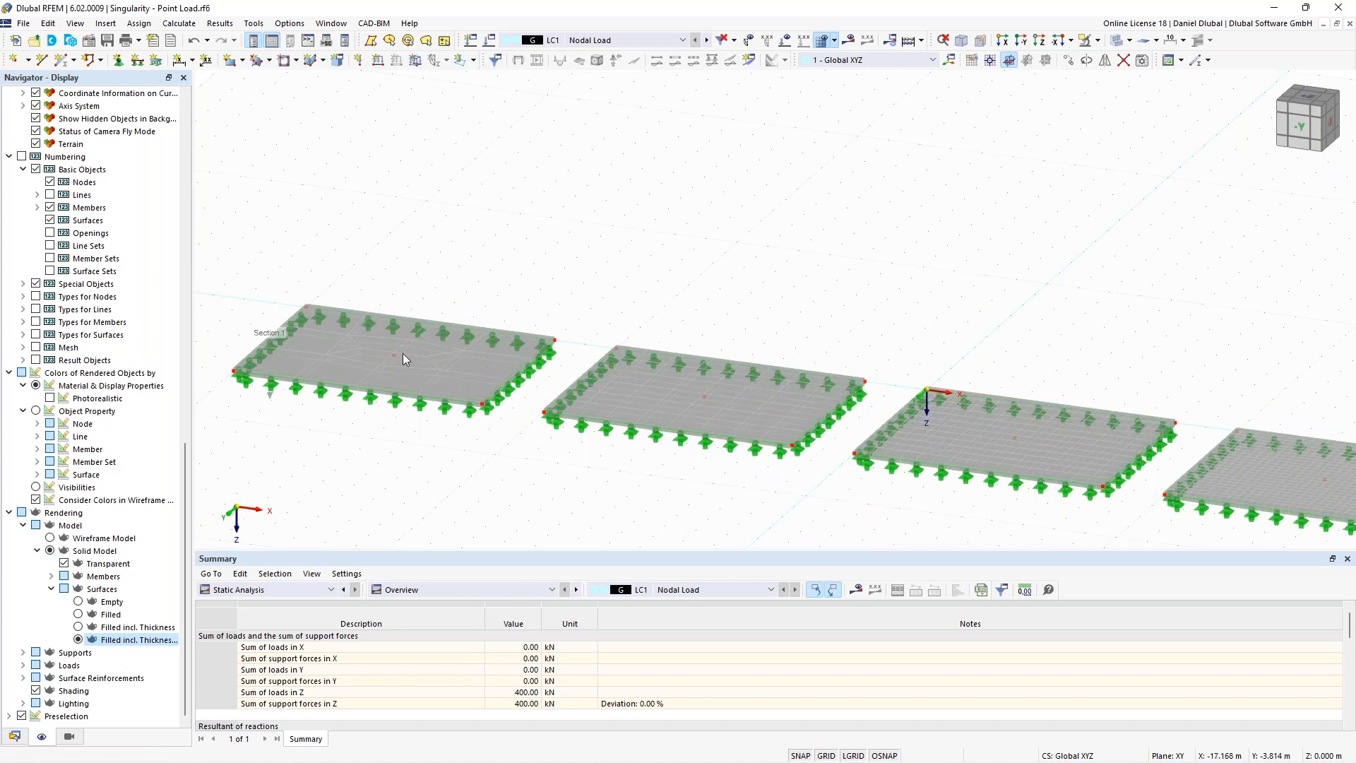
pyautogui.moveTo(538, 260); pyautogui.dragTo(592, 241, button='middle')
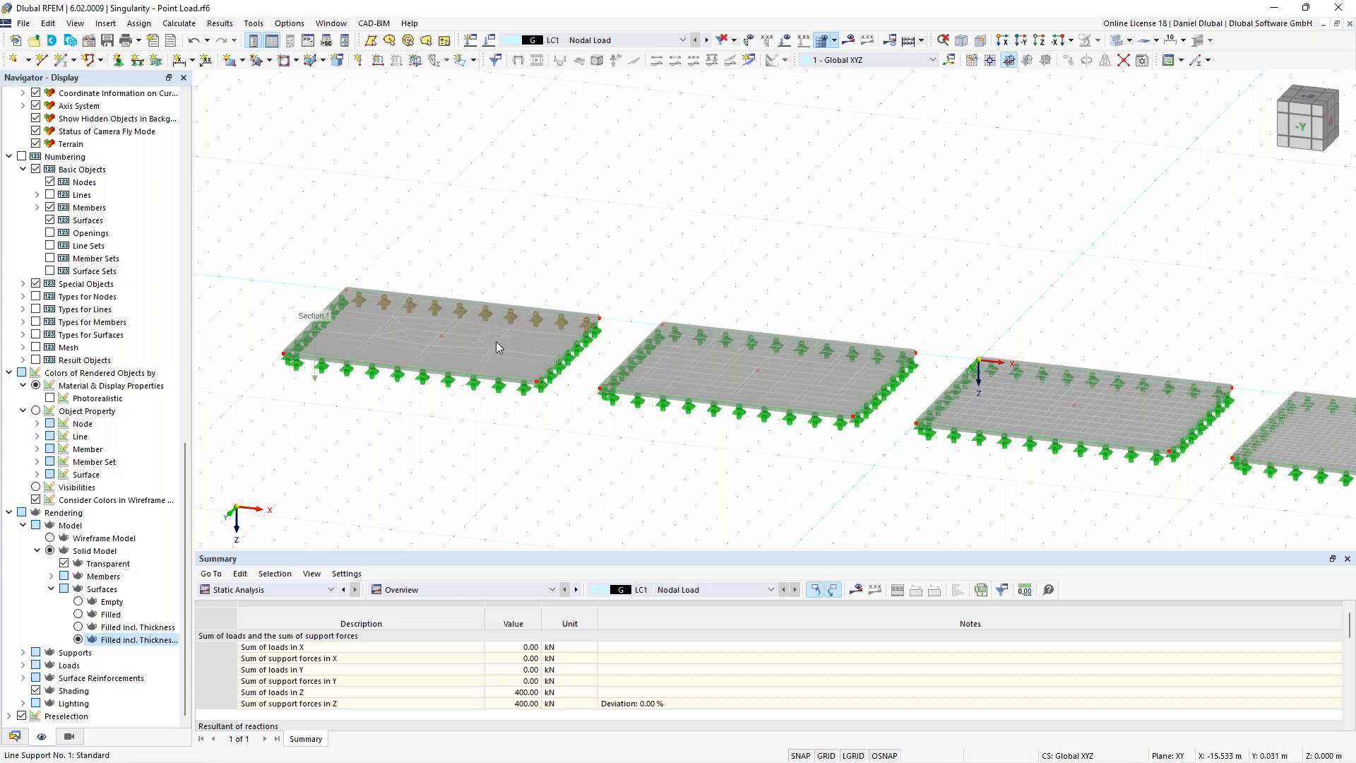
pyautogui.click(474, 60)
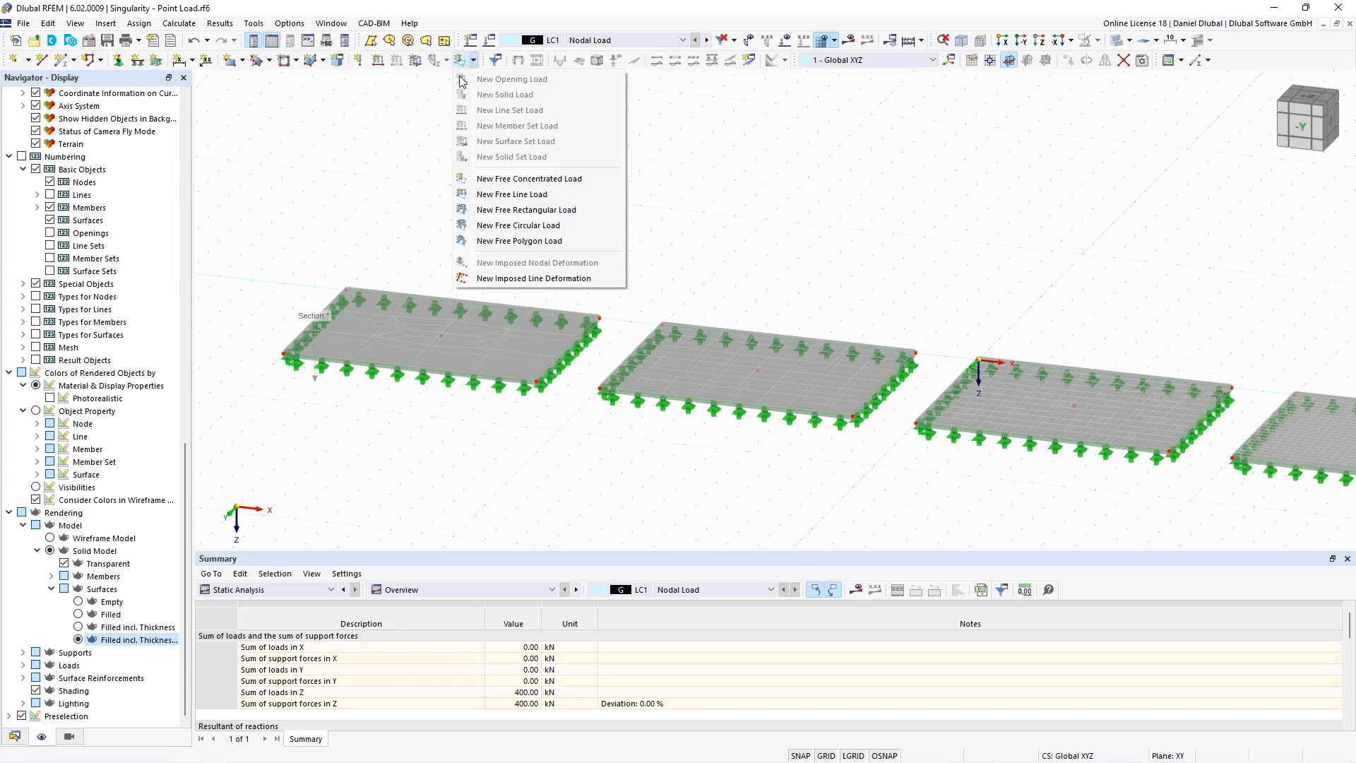
pyautogui.click(514, 215)
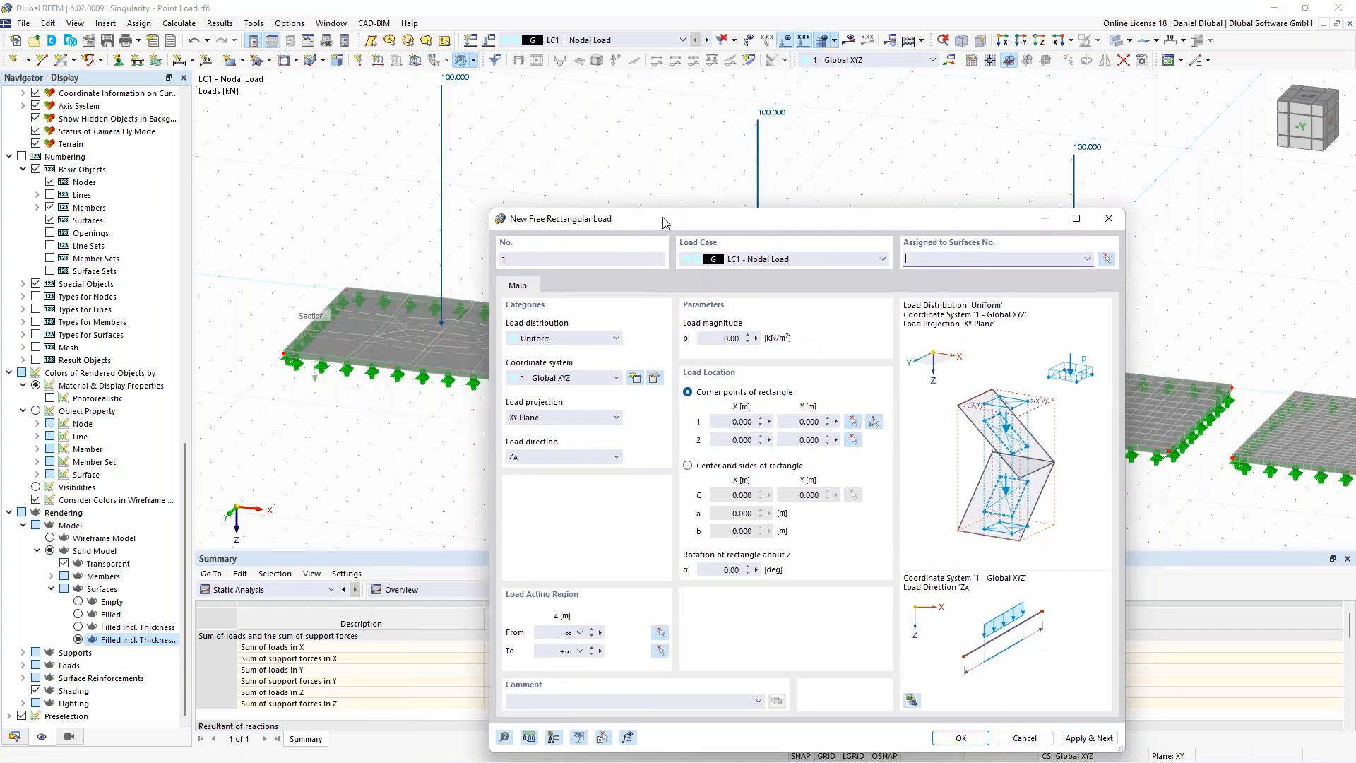
pyautogui.moveTo(664, 223); pyautogui.dragTo(540, 164)
pyautogui.moveTo(598, 277); pyautogui.dragTo(638, 280)
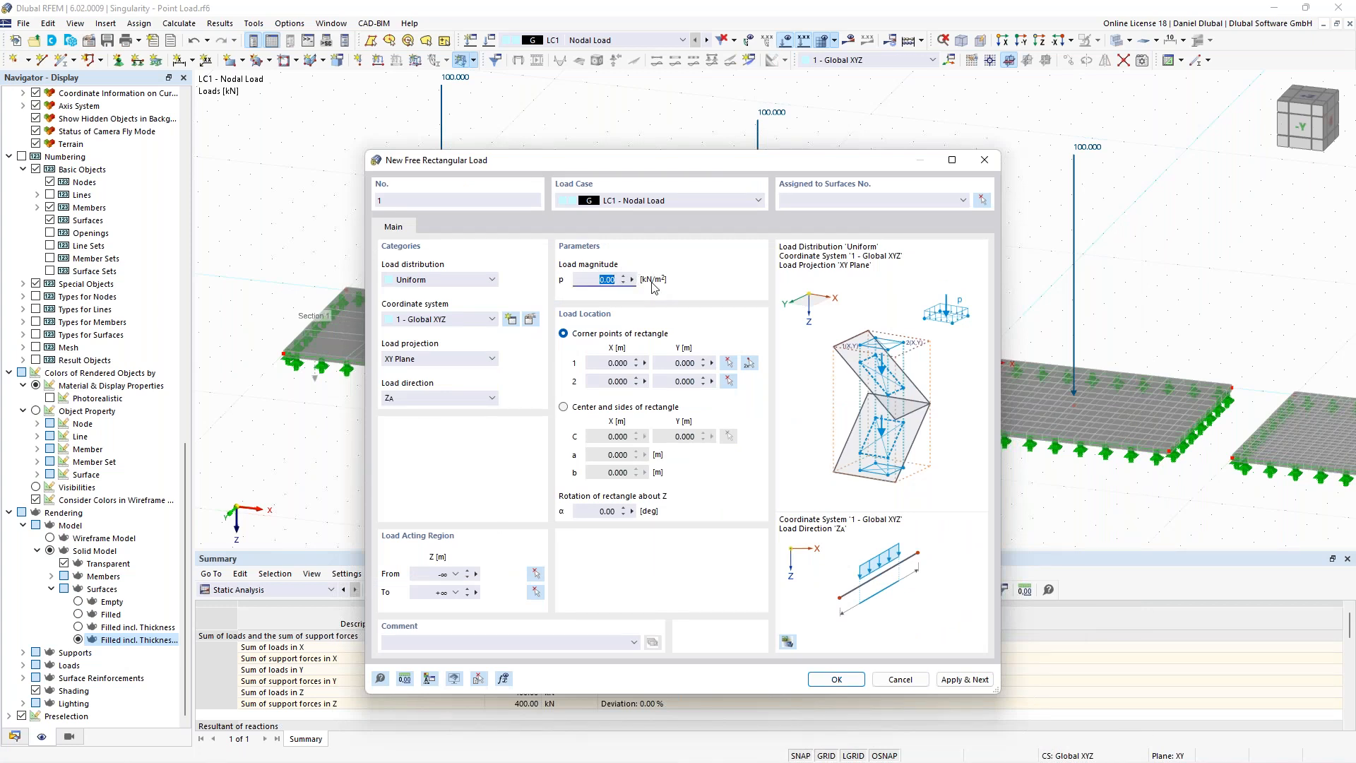
pyautogui.click(674, 202)
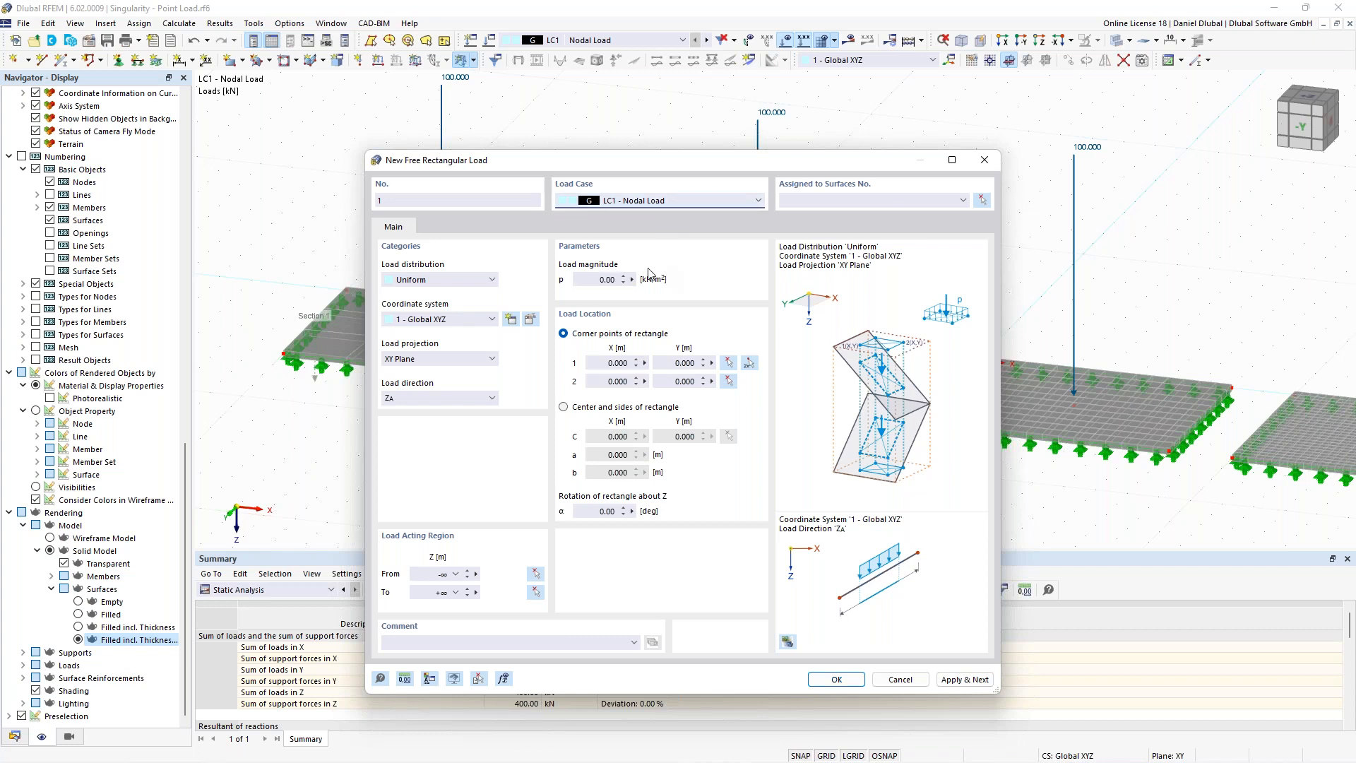
pyautogui.click(985, 159)
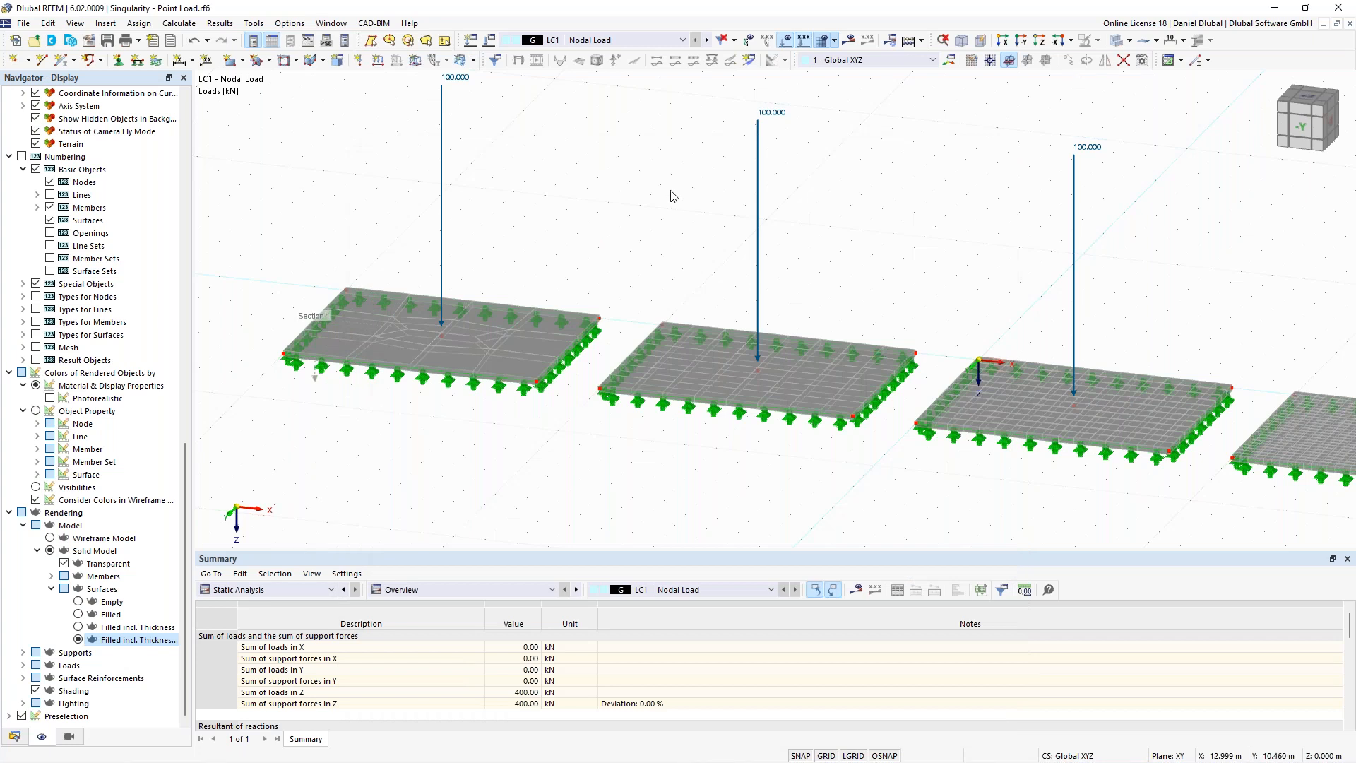
# Step: Create a second load case, LC2, named Rectangular Load, and make it the active load case
pyautogui.scroll(-2, 643, 189)
pyautogui.click(491, 41)
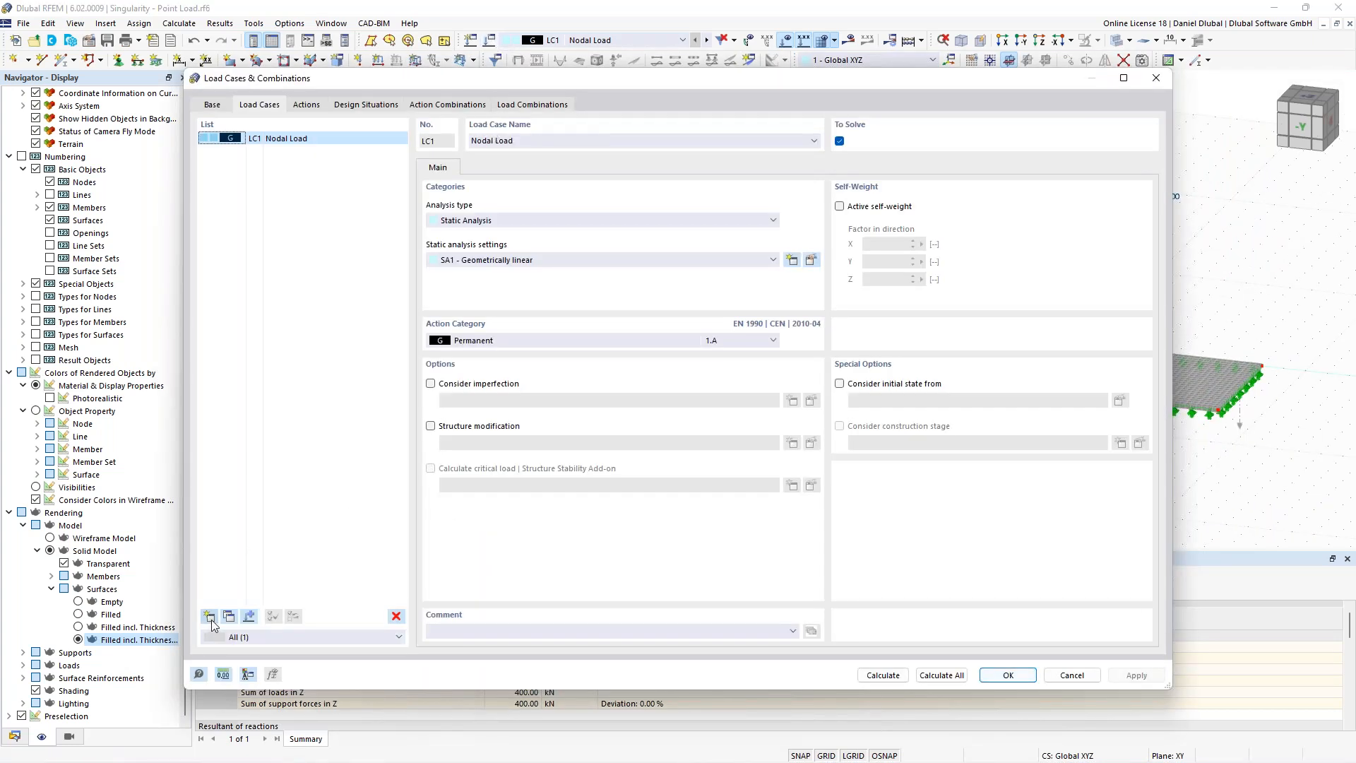
pyautogui.click(209, 616)
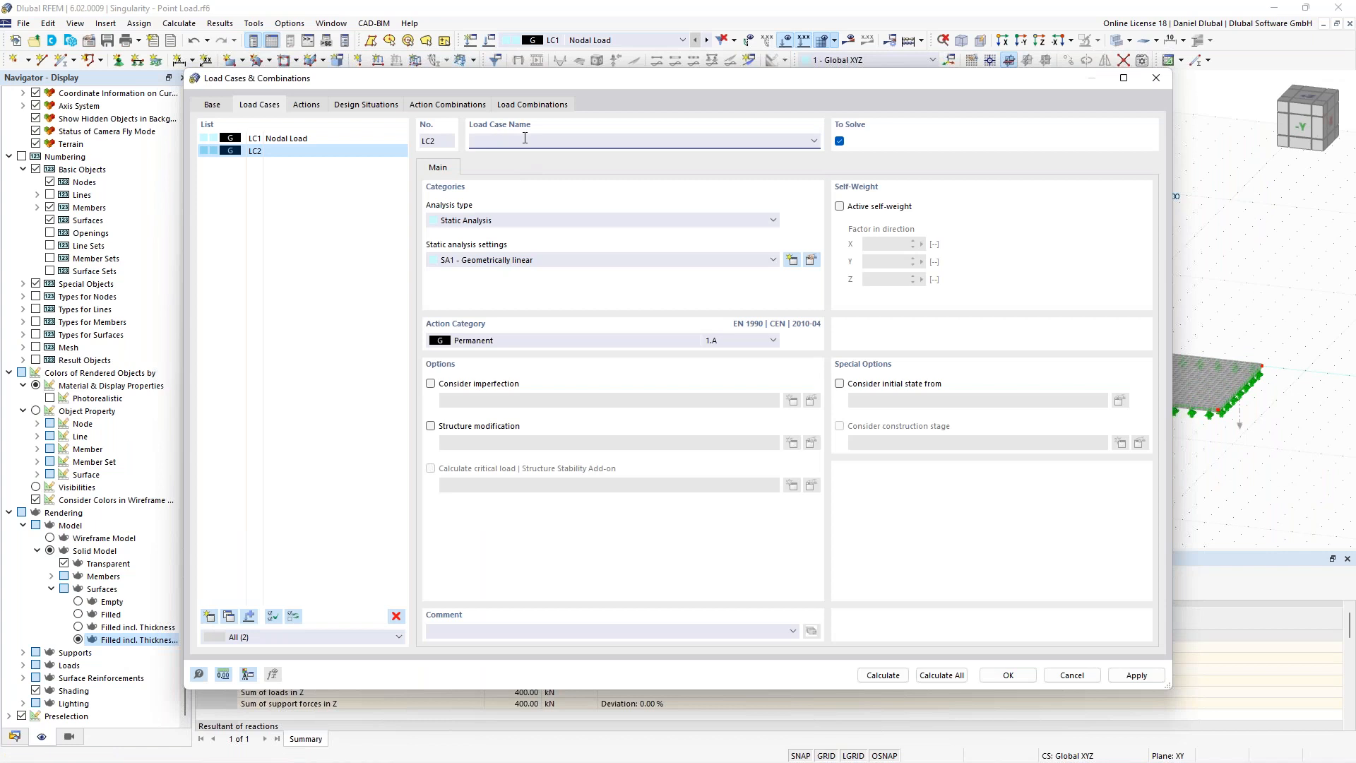
pyautogui.write('Redtangual')
pyautogui.write('r Load')
pyautogui.click(1008, 675)
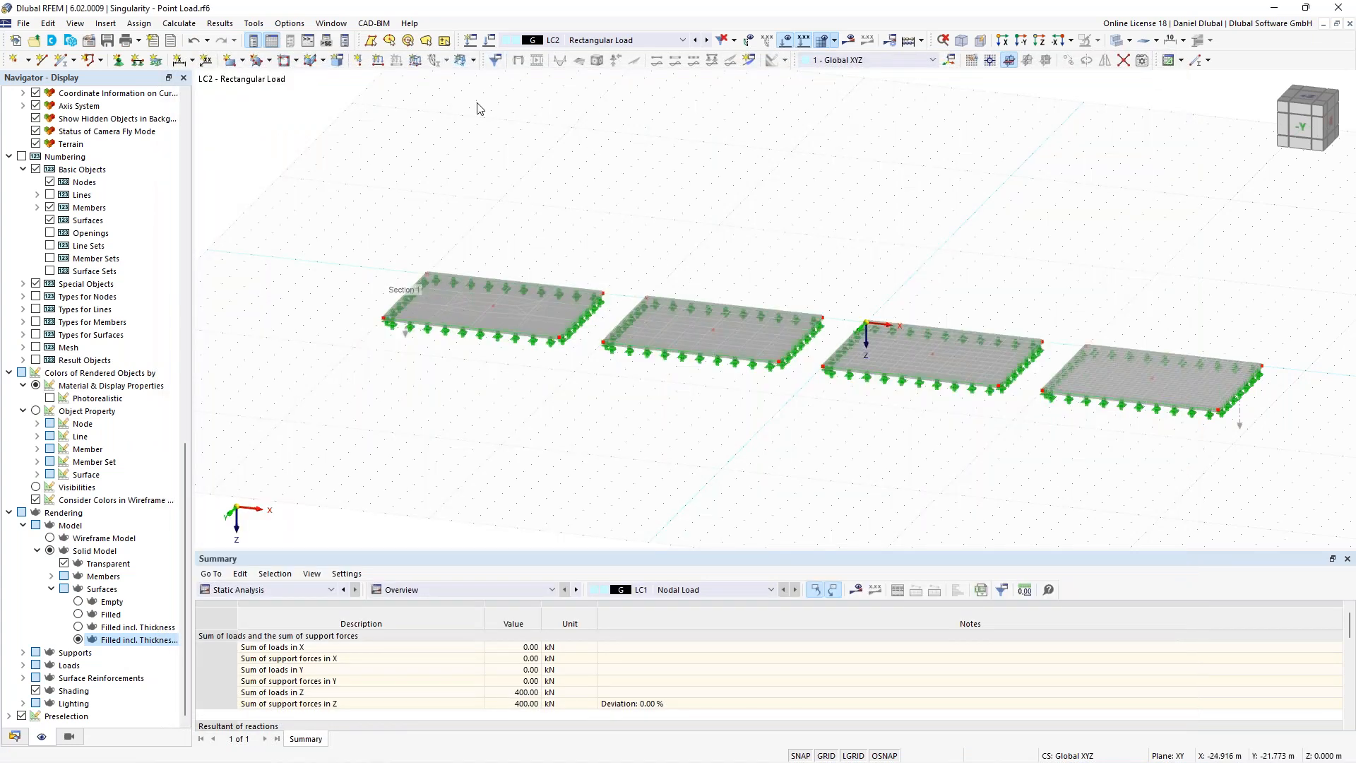
# Step: Start a uniform free rectangular load of 400 kN/m² in LC2, located by centre and sides, with both sides 0.5 m
pyautogui.click(460, 60)
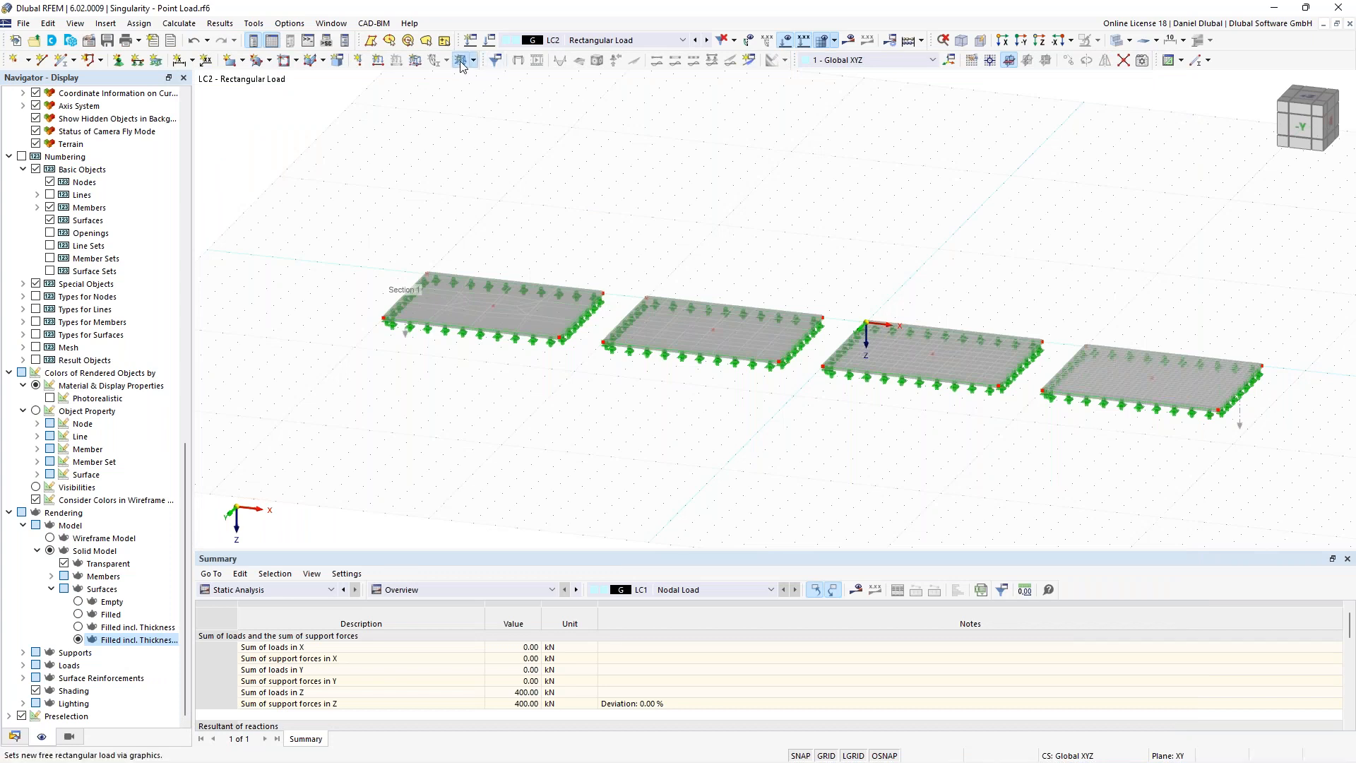
pyautogui.click(602, 279)
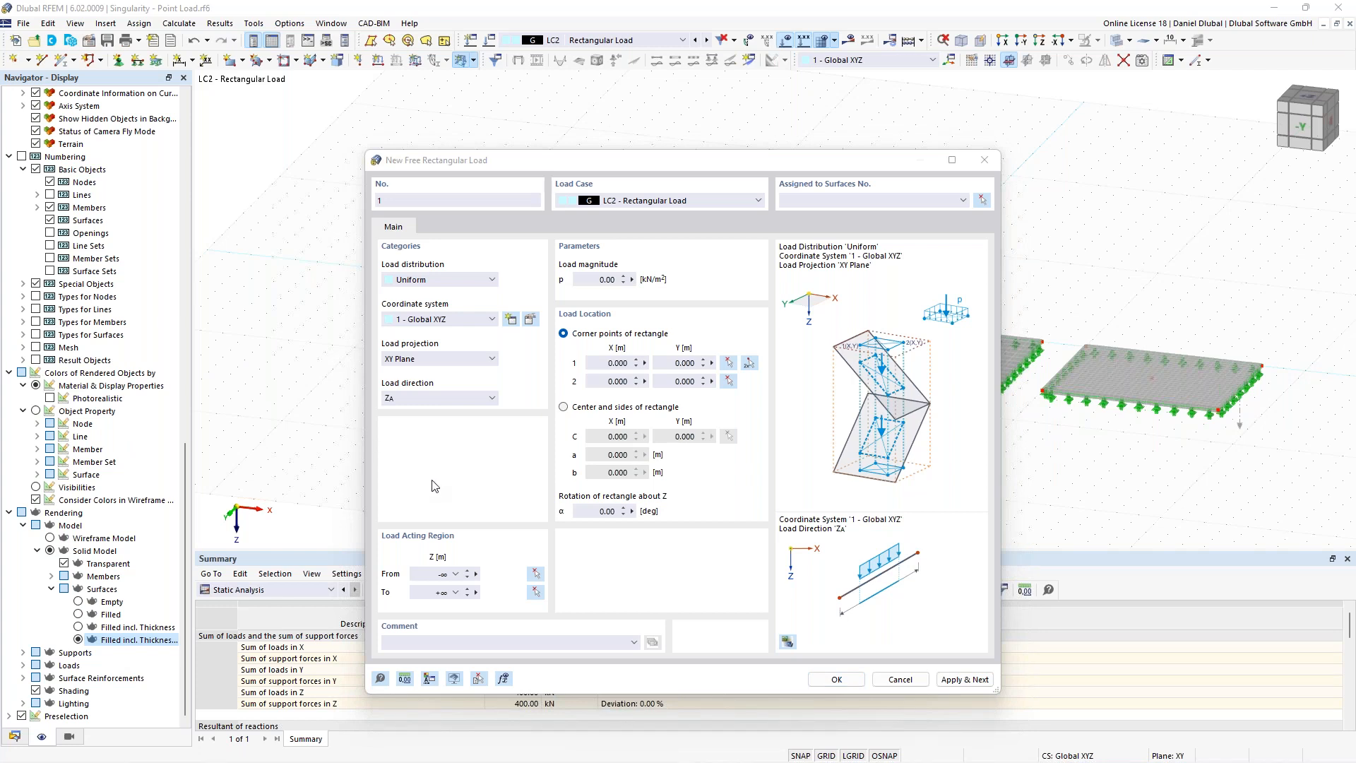
pyautogui.click(747, 284)
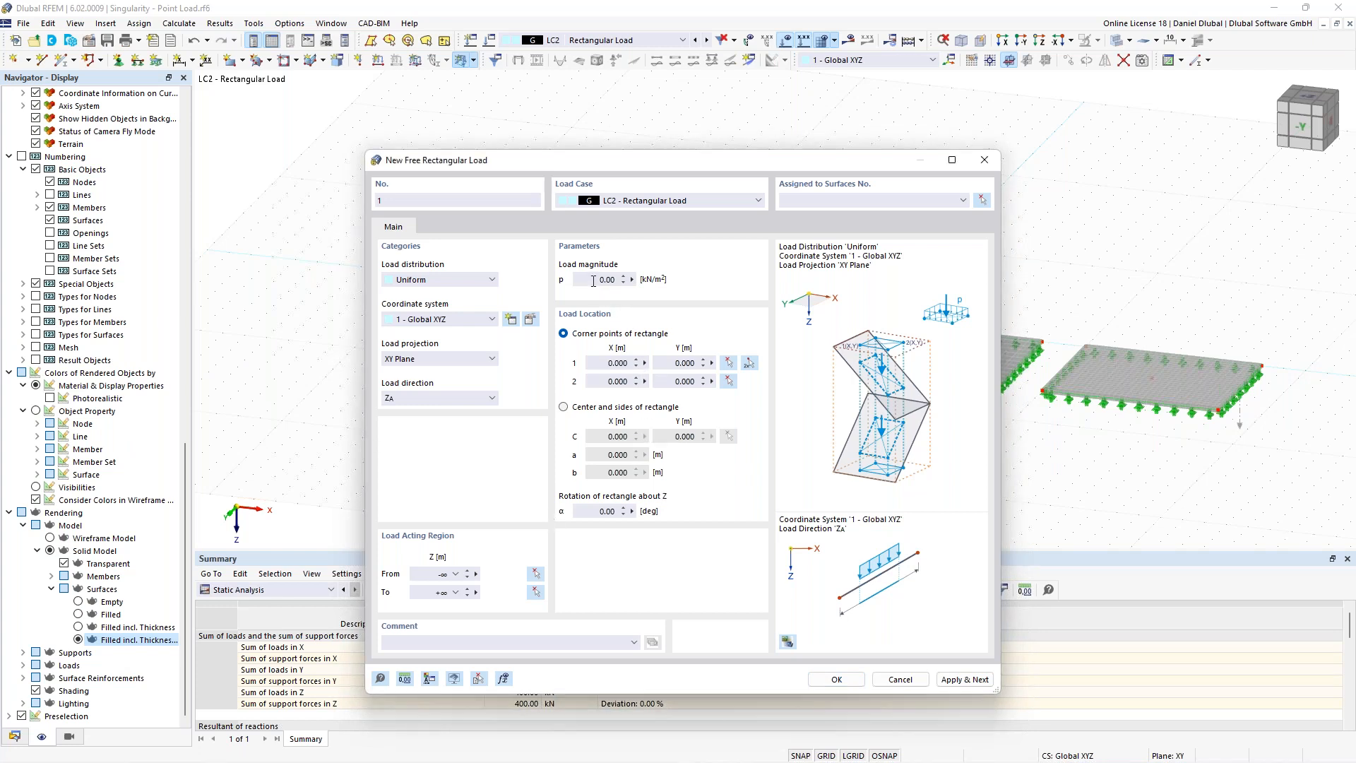
pyautogui.write('400')
pyautogui.click(587, 408)
pyautogui.click(602, 436)
pyautogui.press('Tab')
pyautogui.press('Tab')
pyautogui.press('Tab')
pyautogui.write('0,5')
pyautogui.press('Tab')
pyautogui.write('0,5')
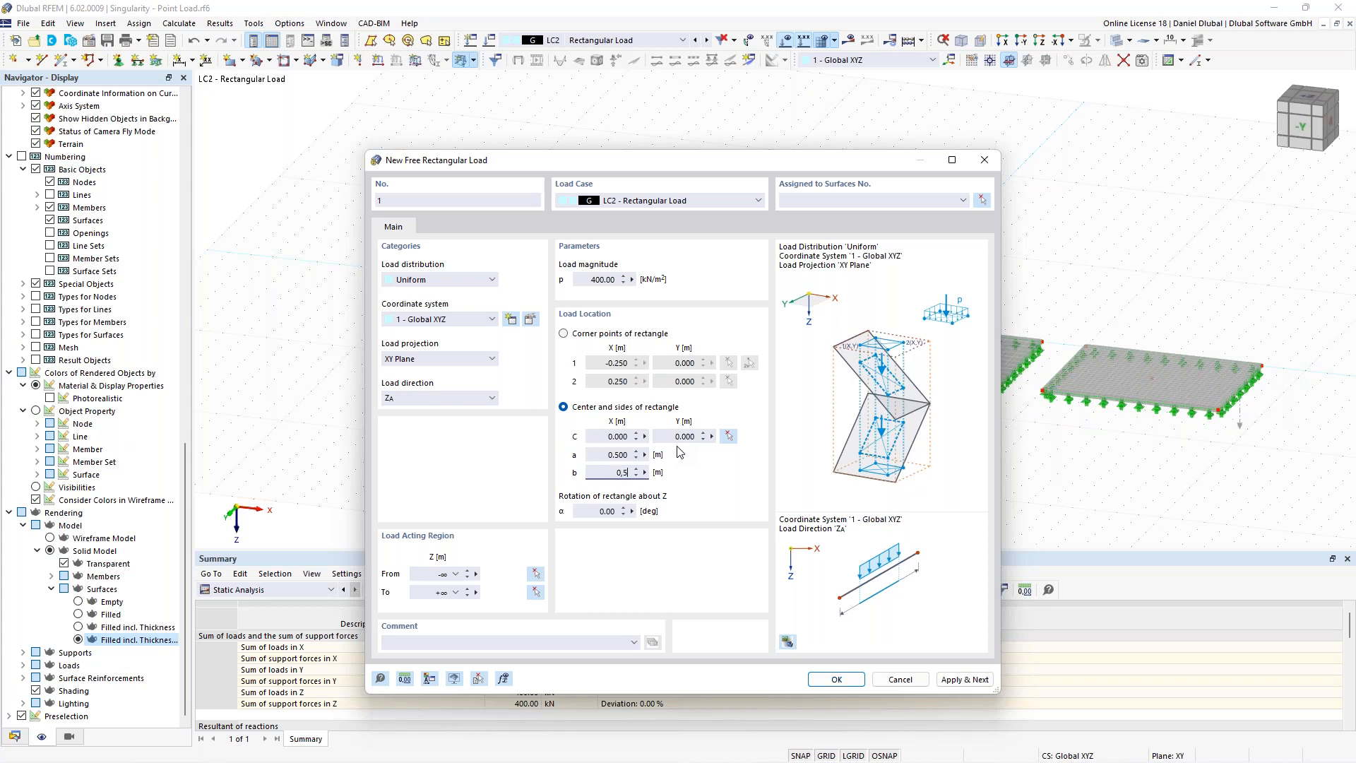
# Step: Centre the rectangular load on the midpoint node of the coarsest-meshed plate, assign it to surface 1, and continue with another load
pyautogui.click(728, 437)
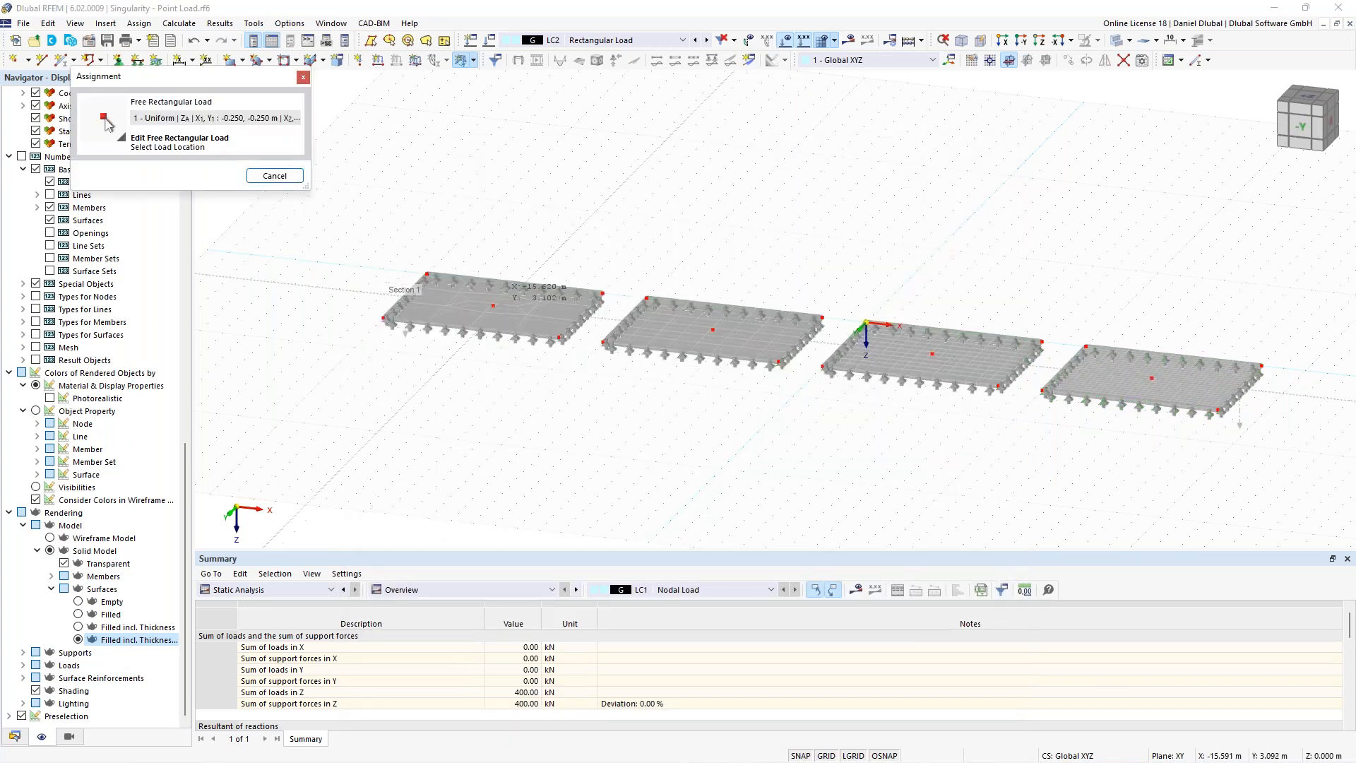
pyautogui.click(493, 305)
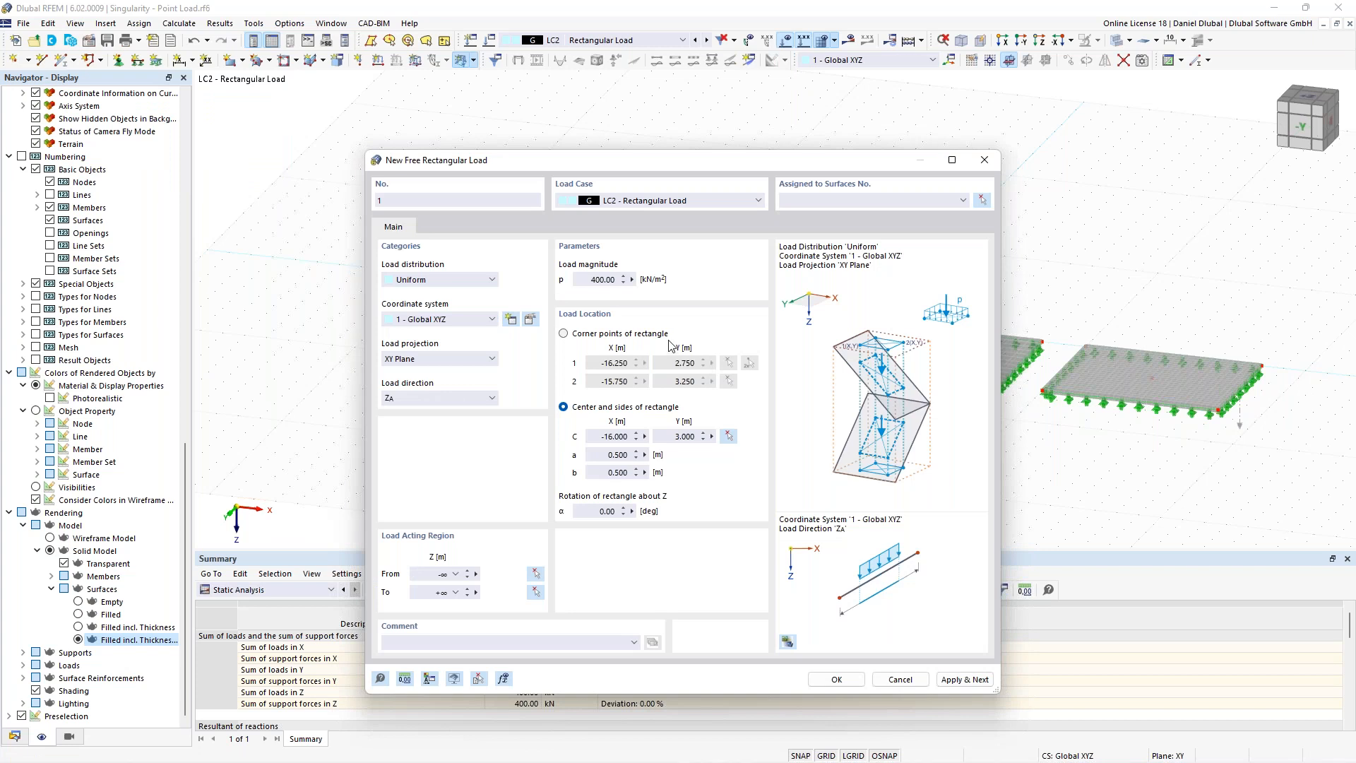
pyautogui.click(982, 200)
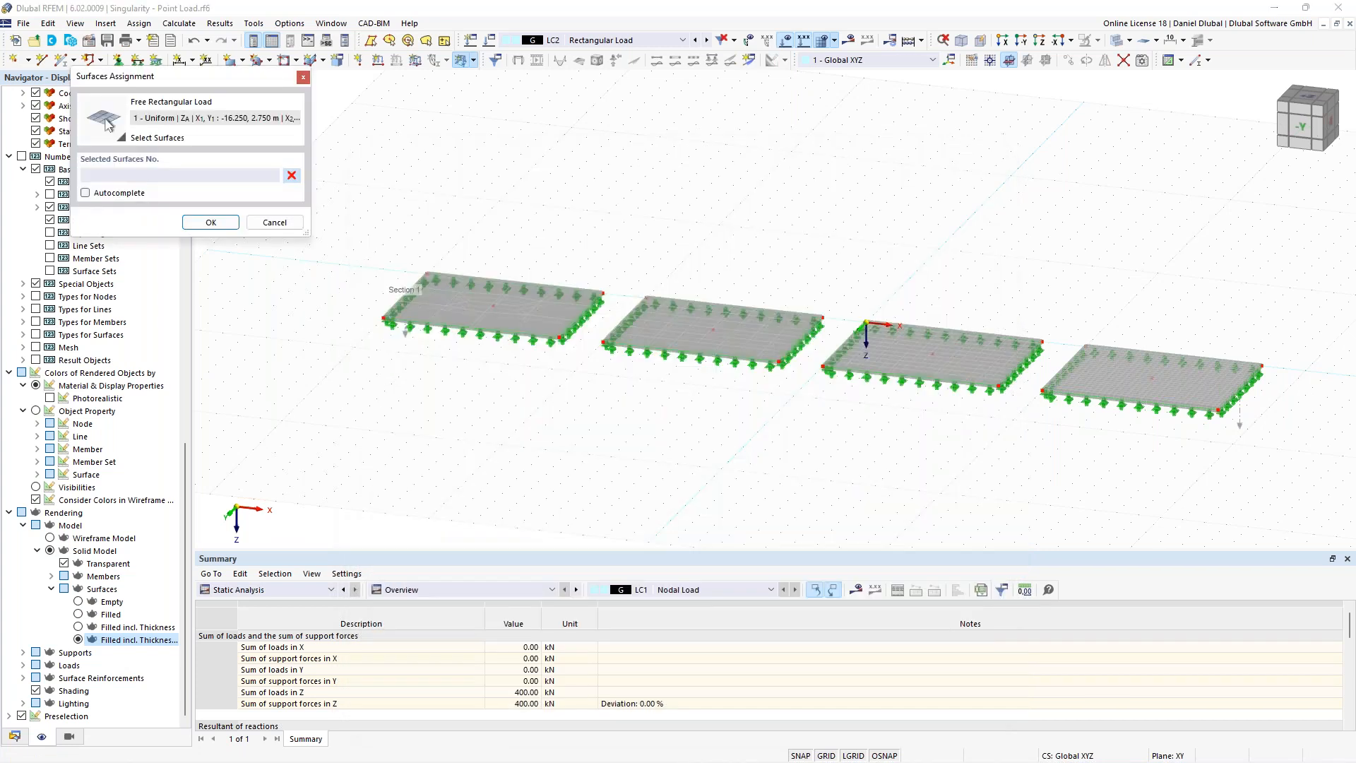
pyautogui.click(461, 318)
pyautogui.click(225, 222)
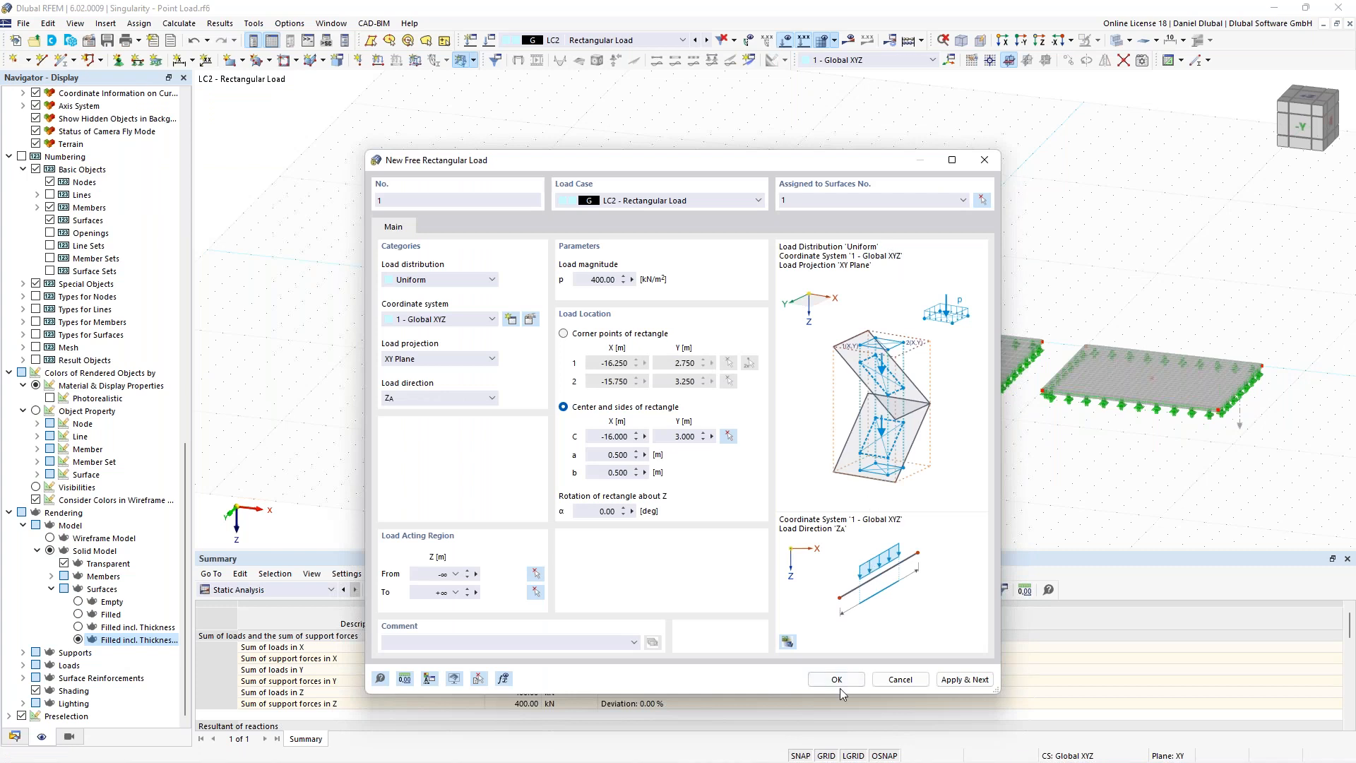
pyautogui.click(966, 682)
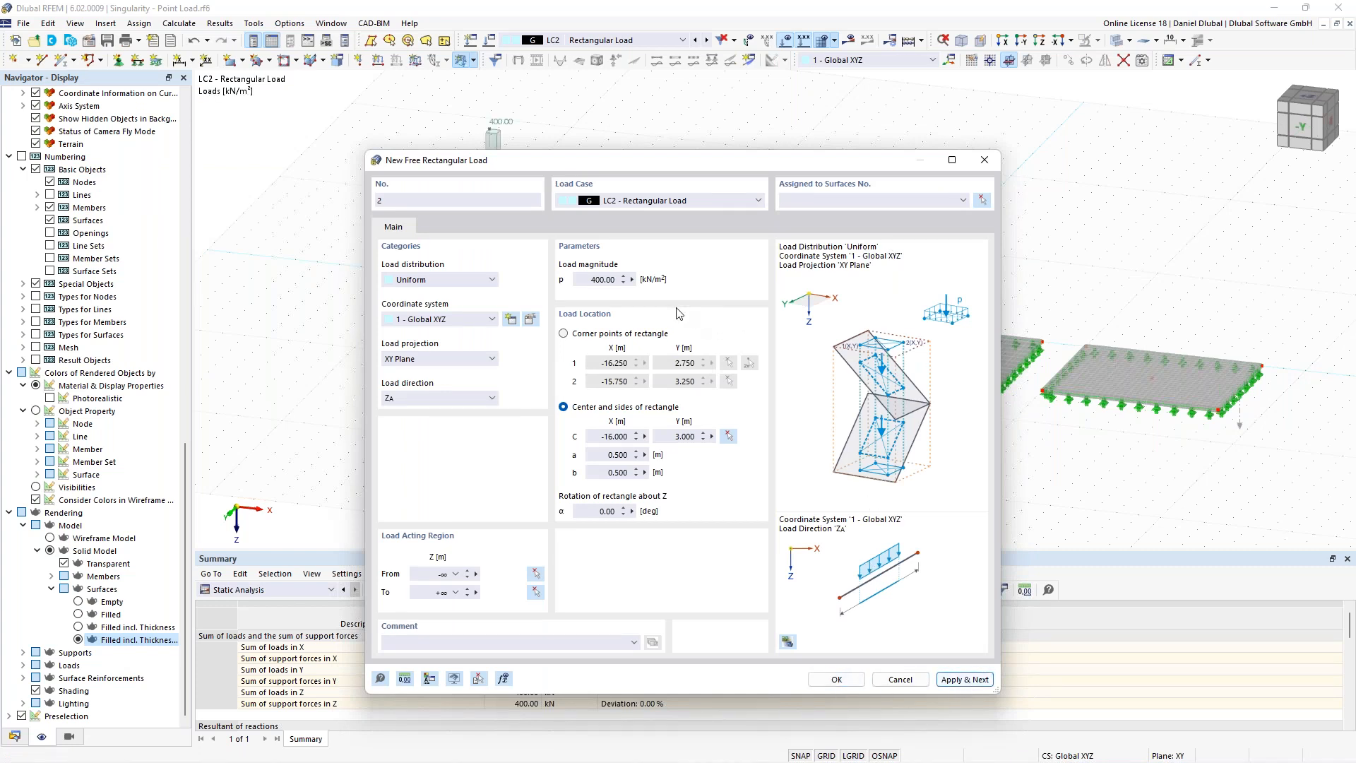
# Step: Place the second 400 kN/m² rectangular load at the centre node of the second plate and assign it to surface 2
pyautogui.moveTo(613, 163); pyautogui.dragTo(507, 163)
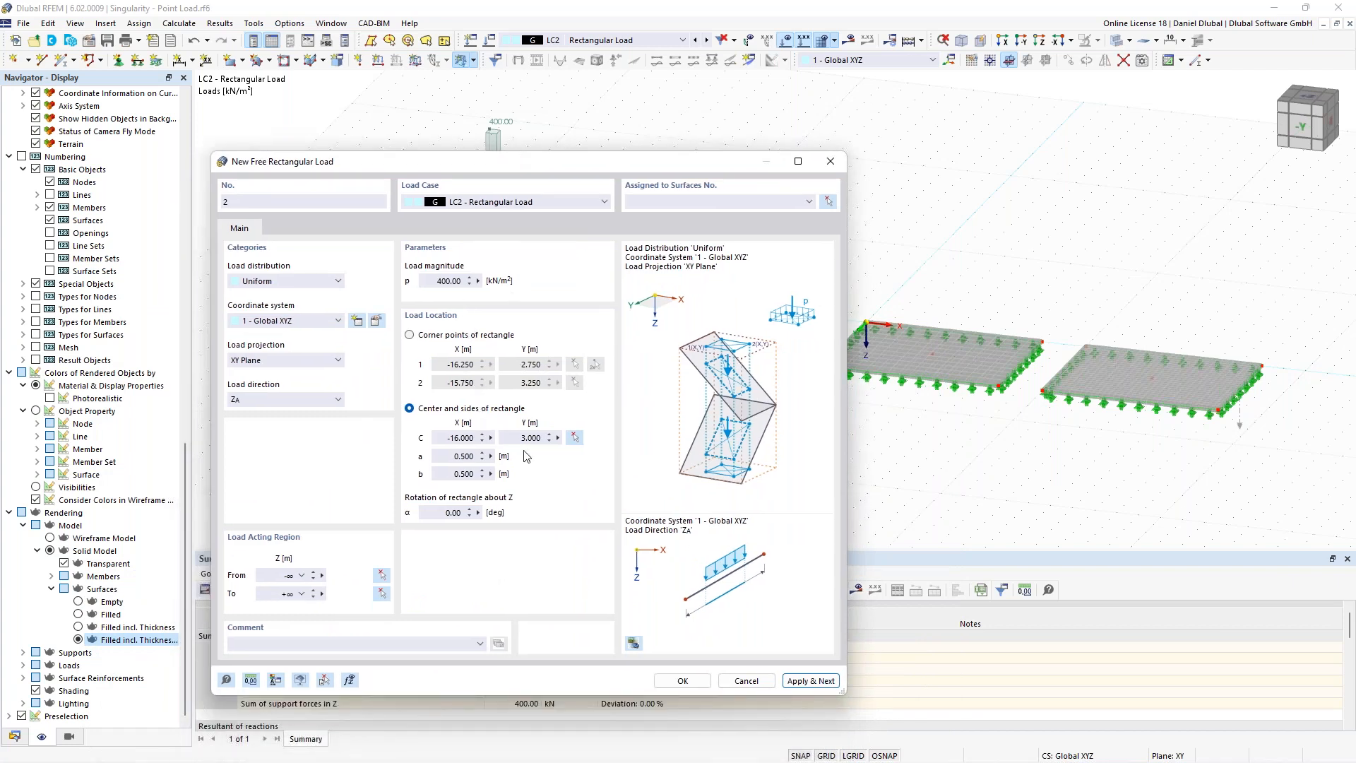
pyautogui.click(574, 437)
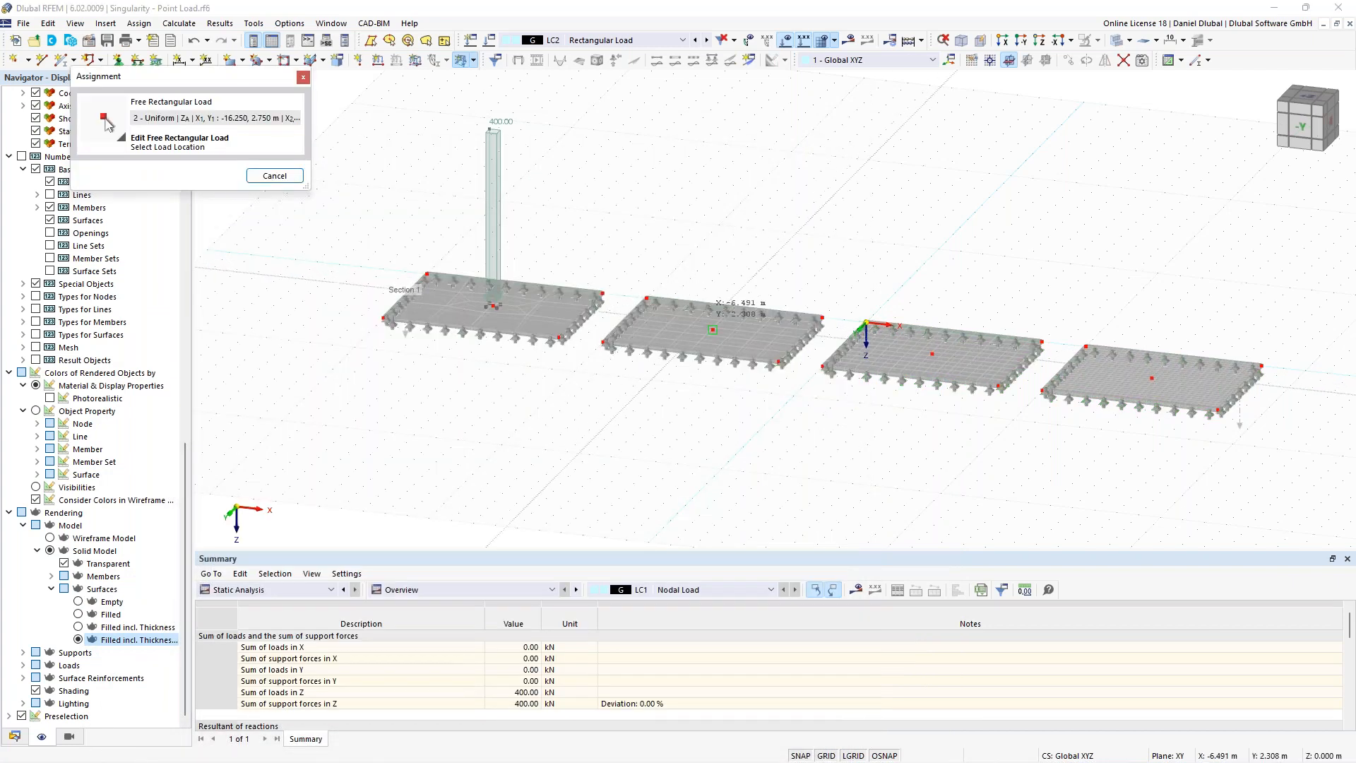
pyautogui.click(713, 329)
pyautogui.click(832, 202)
pyautogui.click(719, 353)
pyautogui.click(221, 228)
pyautogui.click(822, 676)
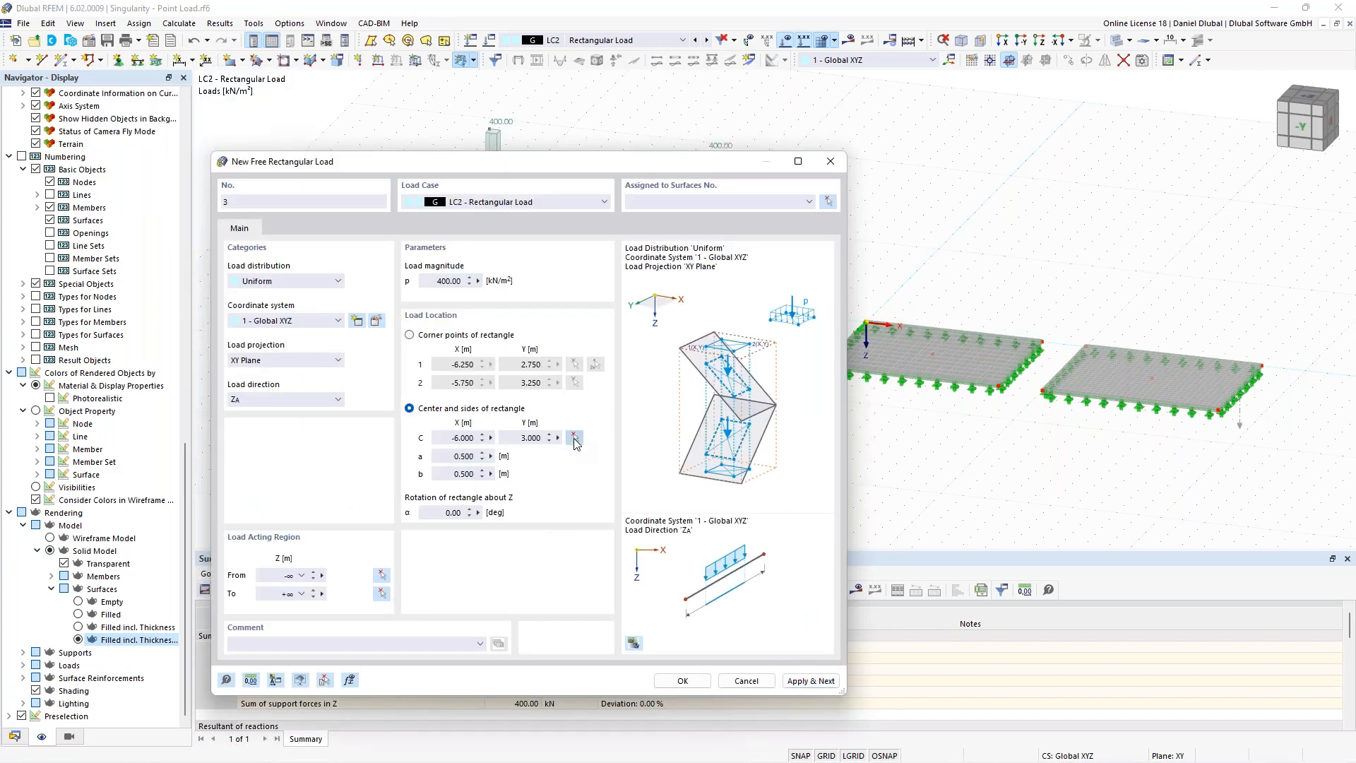
# Step: Place the third 400 kN/m² rectangular load at the centre node of the third plate and assign it to surface 3
pyautogui.click(575, 438)
pyautogui.click(932, 354)
pyautogui.click(832, 202)
pyautogui.click(891, 346)
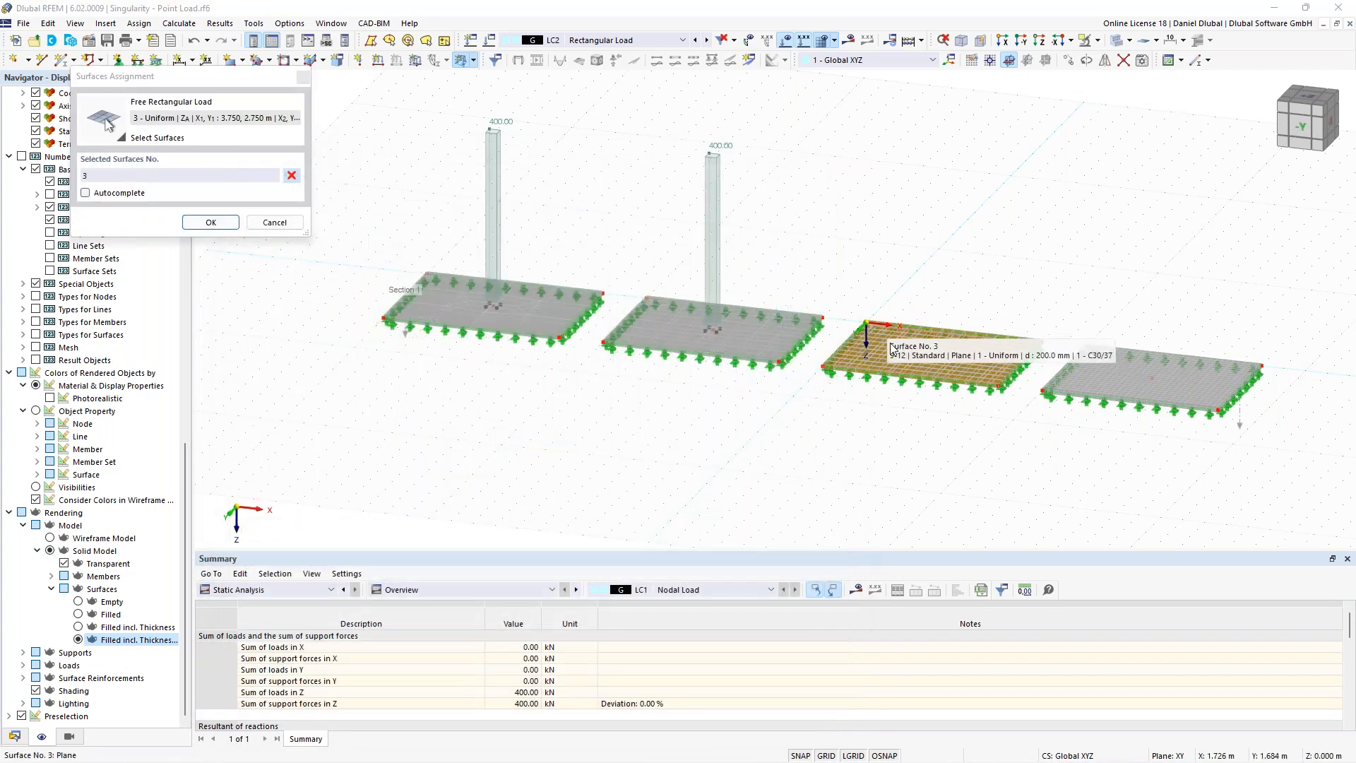
pyautogui.click(211, 221)
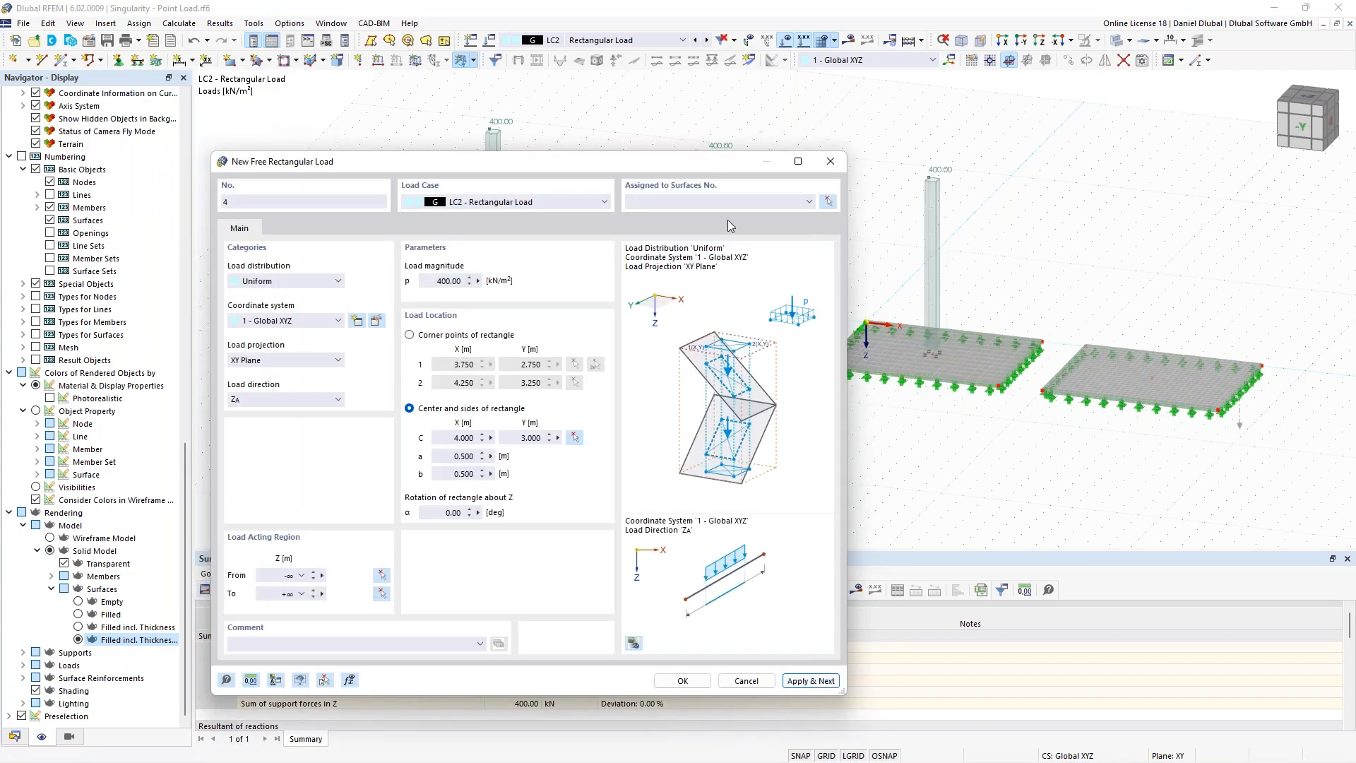
# Step: Add the last 400 kN/m² rectangular load at the finest-meshed plate's centre node, assign it to surface 4, and finish load entry
pyautogui.click(575, 437)
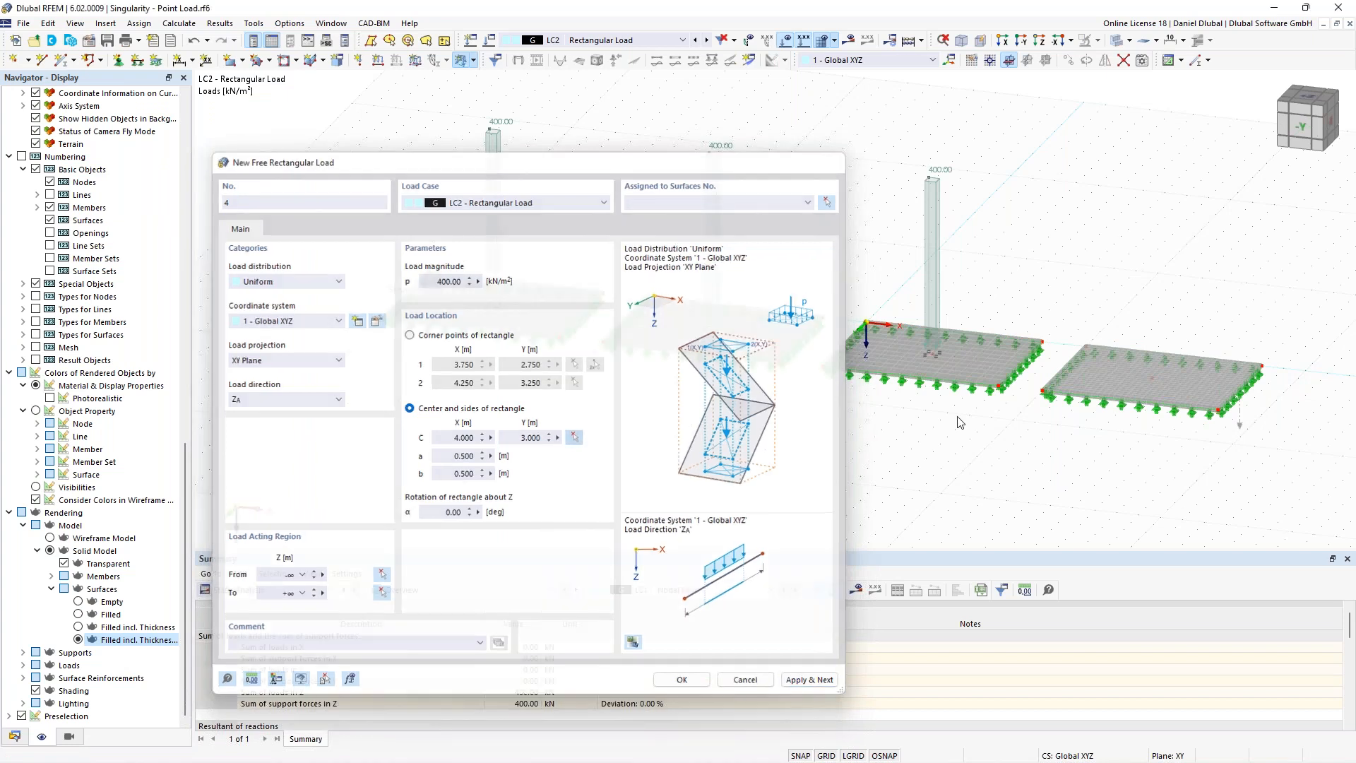
pyautogui.click(1152, 378)
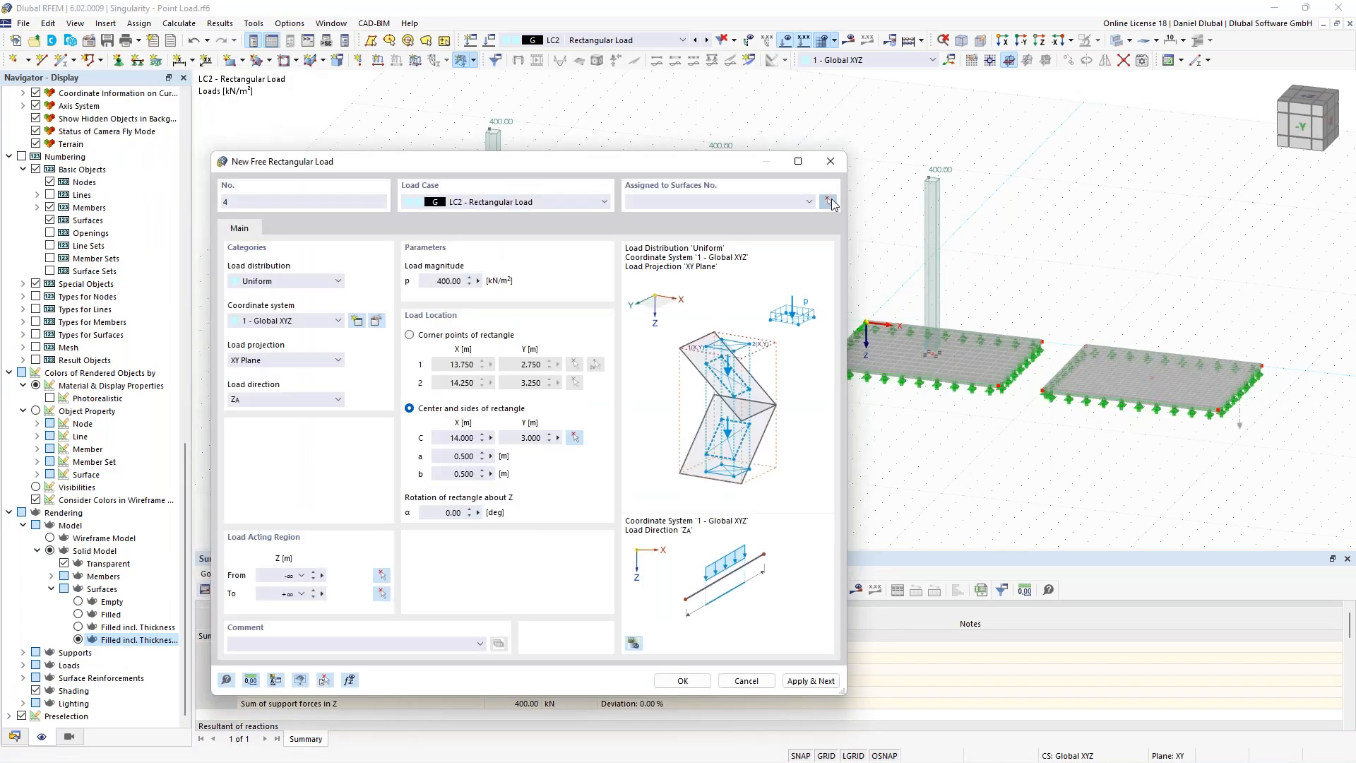
pyautogui.click(829, 202)
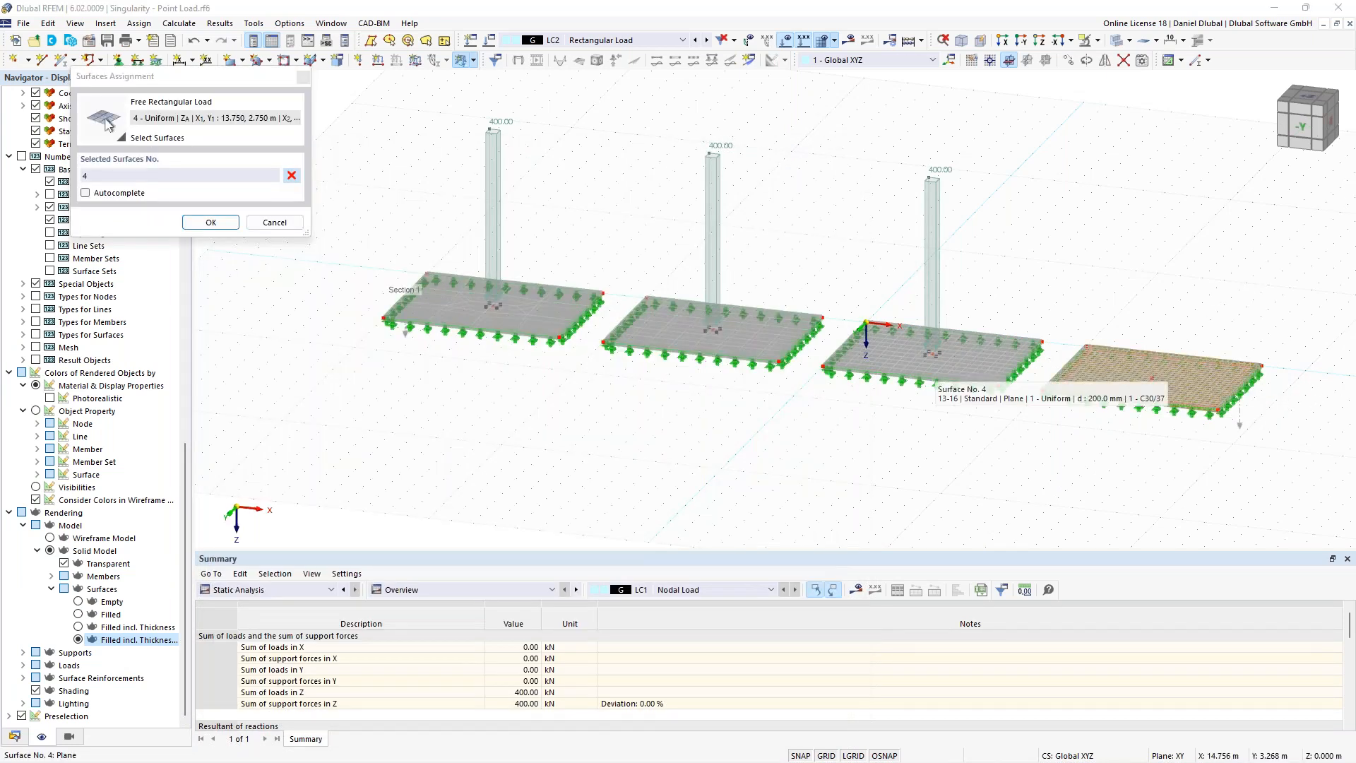
pyautogui.click(211, 224)
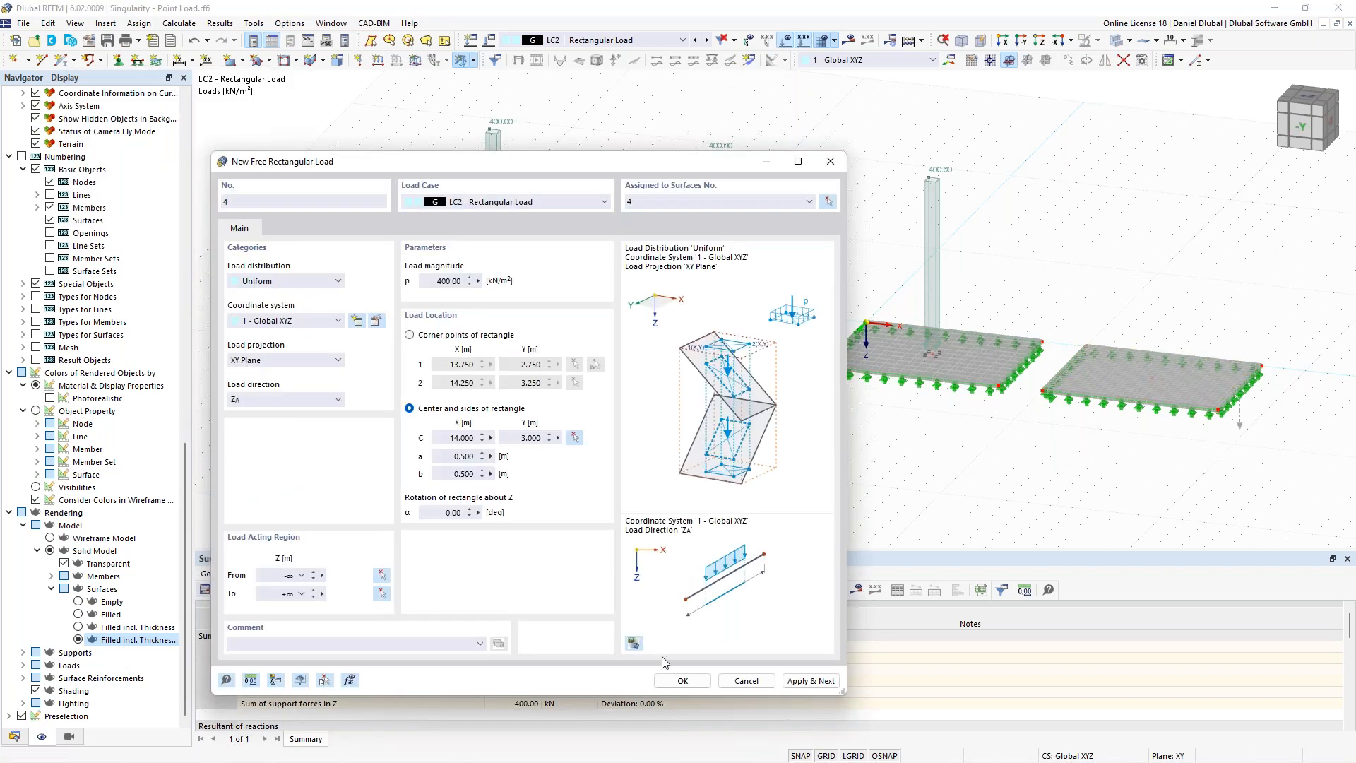
pyautogui.click(679, 679)
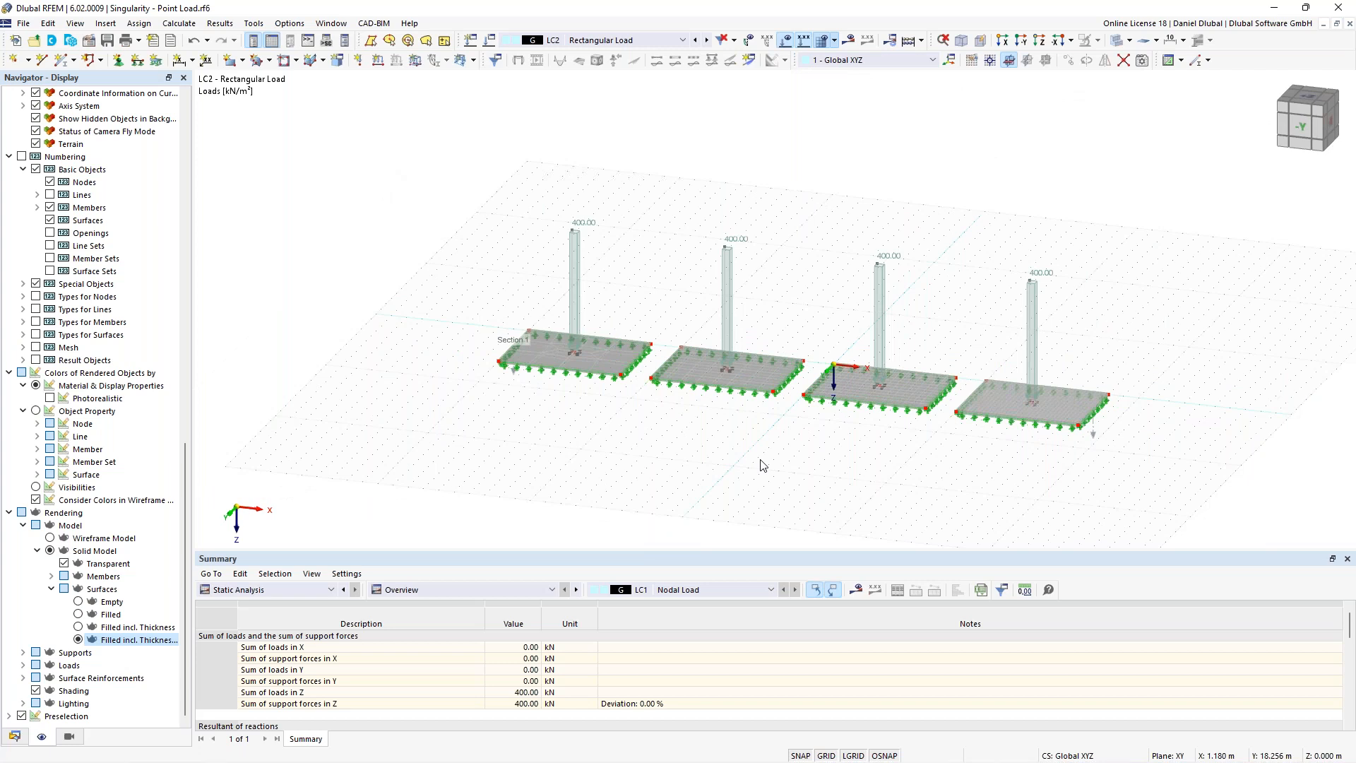
# Step: Calculate load case LC2 Rectangular Load and display the moments mx on the four plates
pyautogui.keyDown('ctrl'); pyautogui.moveTo(761, 463); pyautogui.dragTo(741, 442, button='middle'); pyautogui.keyUp('ctrl')
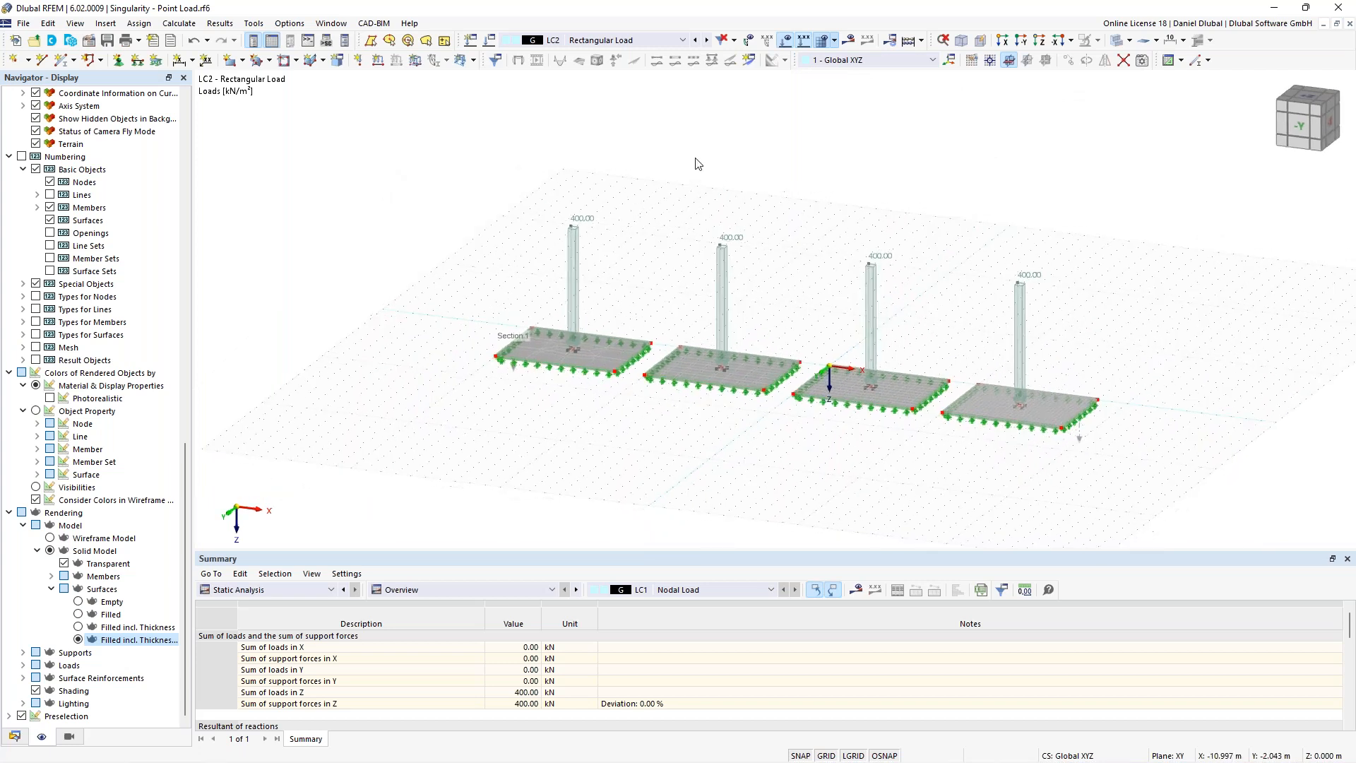
pyautogui.click(696, 41)
pyautogui.click(573, 45)
pyautogui.click(681, 78)
pyautogui.moveTo(837, 212); pyautogui.dragTo(732, 218, button='middle')
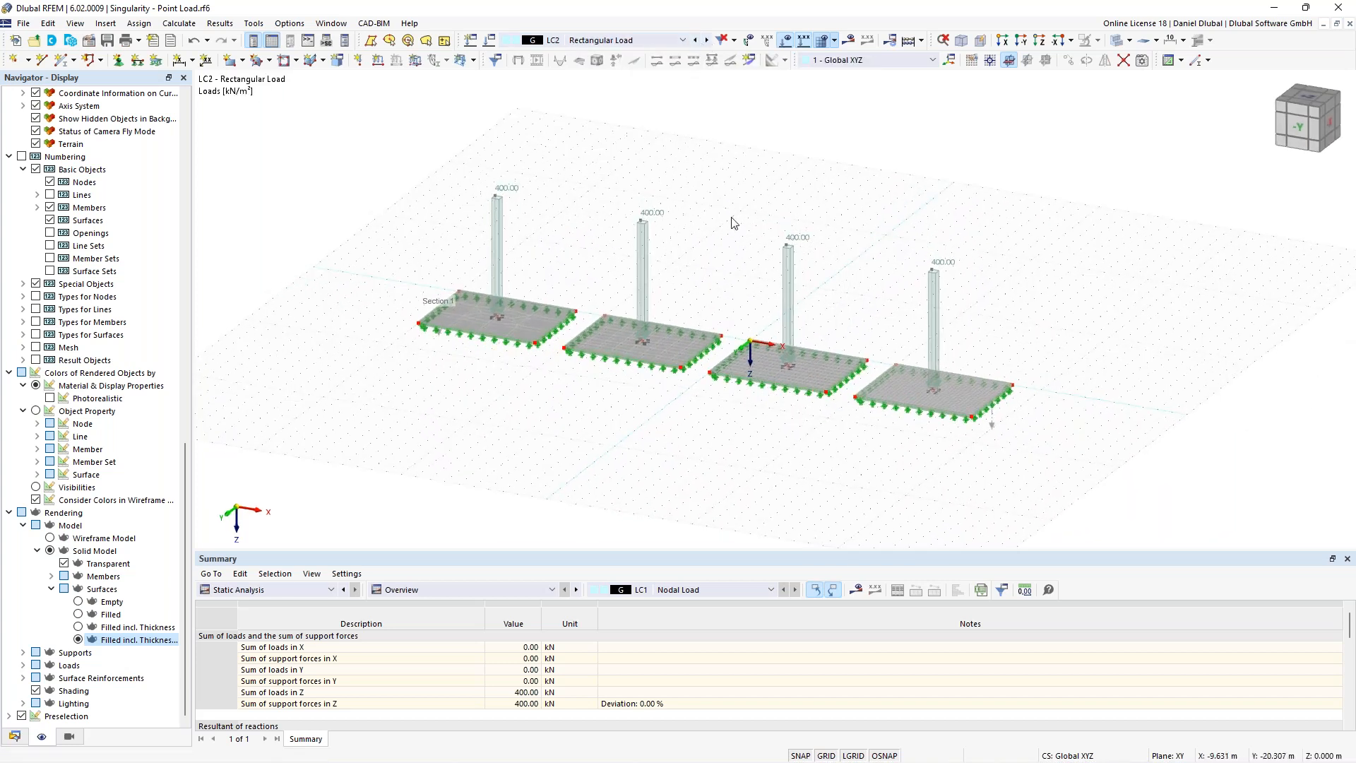
pyautogui.click(851, 47)
pyautogui.click(741, 451)
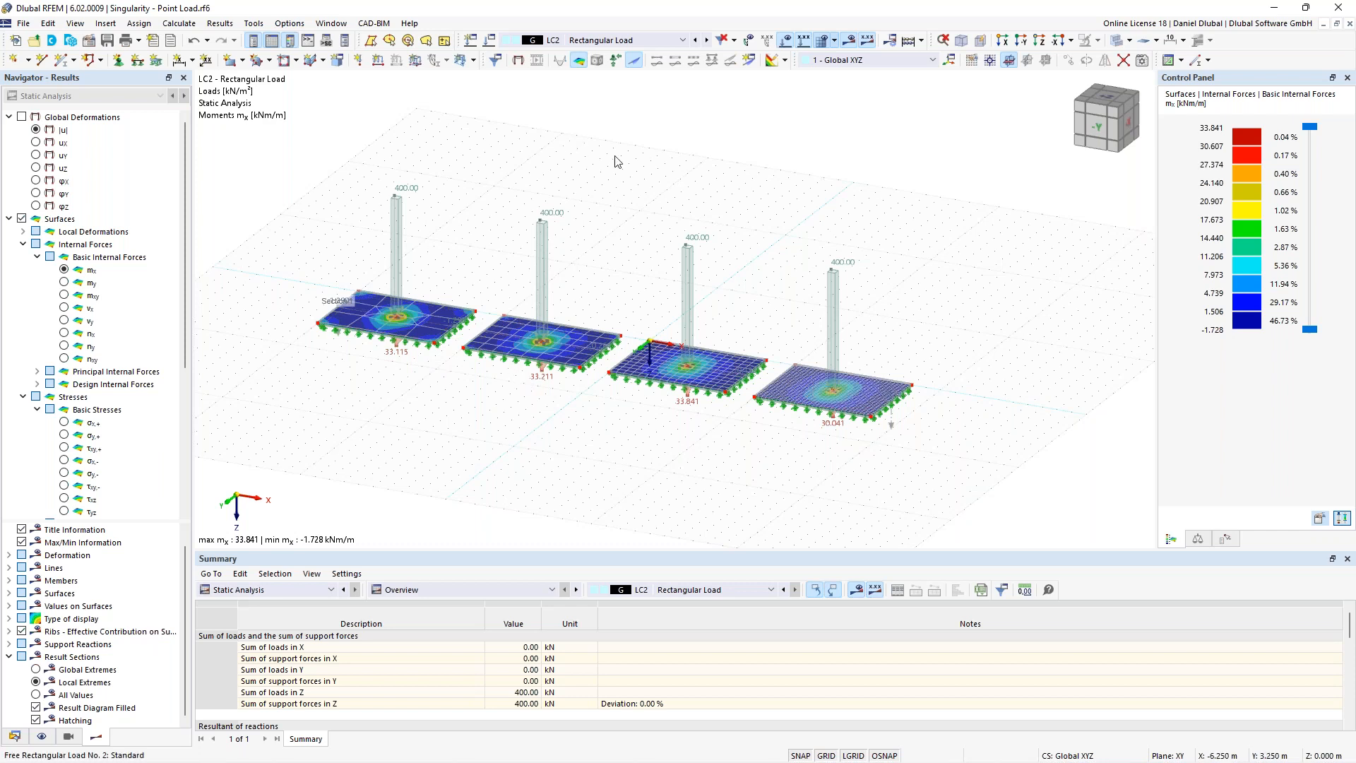
# Step: Examine the mx moment distribution and local peaks on the plates under the rectangular loads in LC2
pyautogui.scroll(2, 634, 234)
pyautogui.moveTo(661, 242); pyautogui.dragTo(718, 203, button='middle')
pyautogui.scroll(2, 466, 253)
pyautogui.scroll(2, 544, 218)
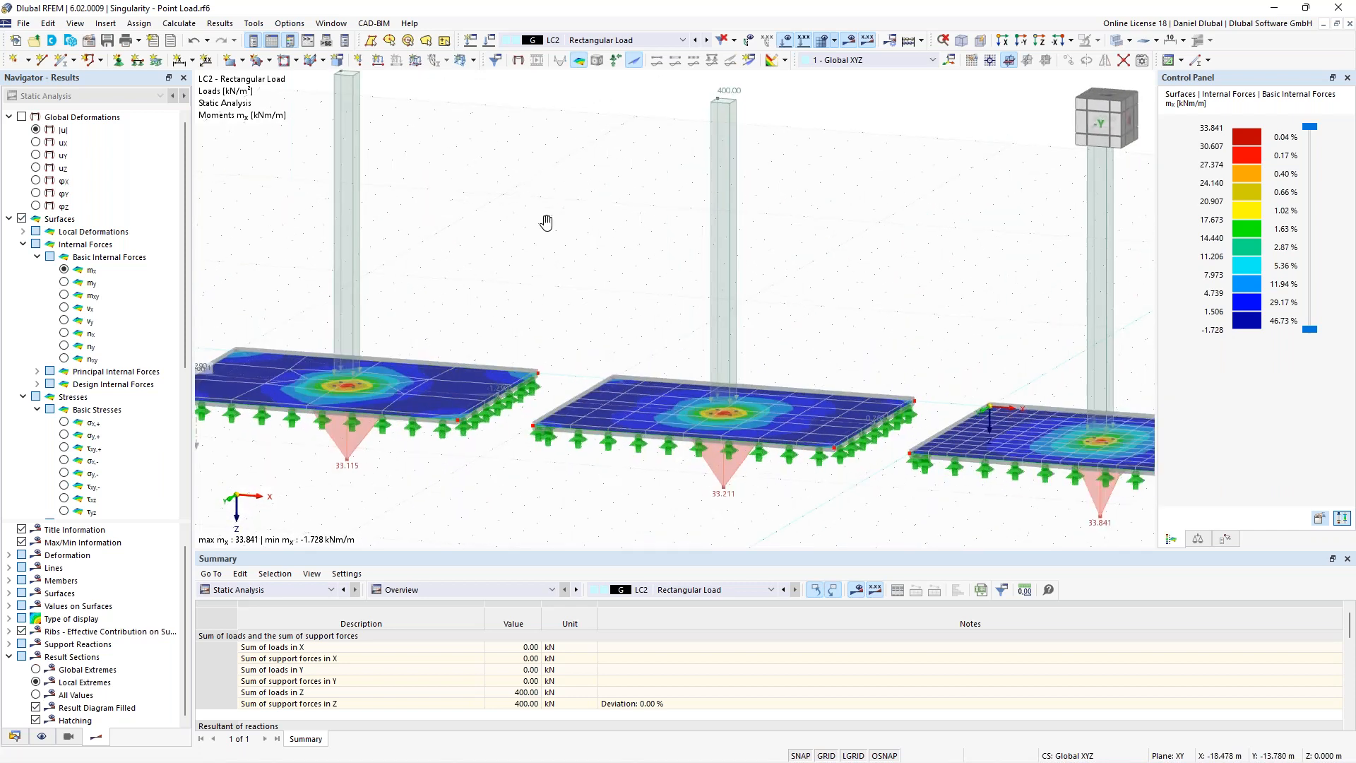
pyautogui.scroll(2, 618, 193)
pyautogui.scroll(3, 528, 309)
pyautogui.scroll(-4, 529, 309)
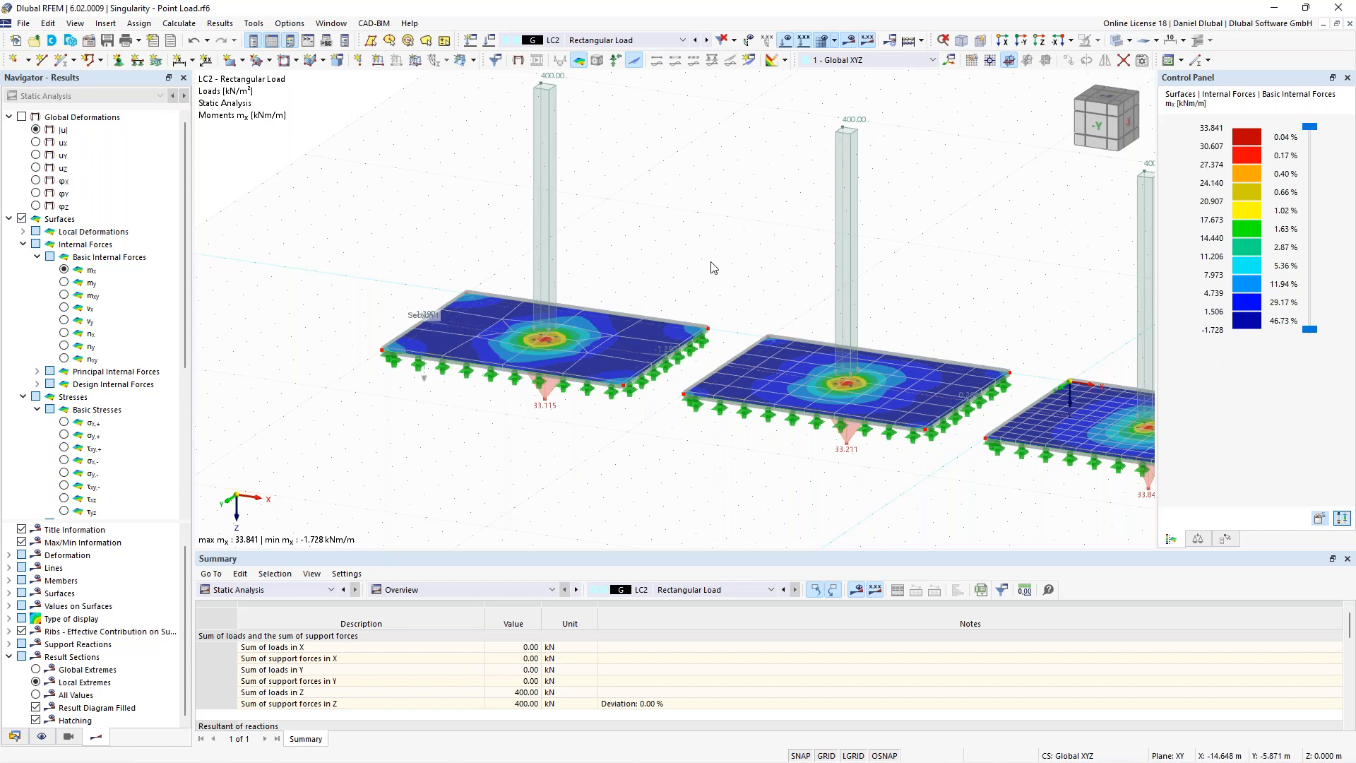
pyautogui.scroll(-4, 721, 267)
pyautogui.moveTo(735, 266); pyautogui.dragTo(796, 279, button='middle')
pyautogui.scroll(1, 555, 331)
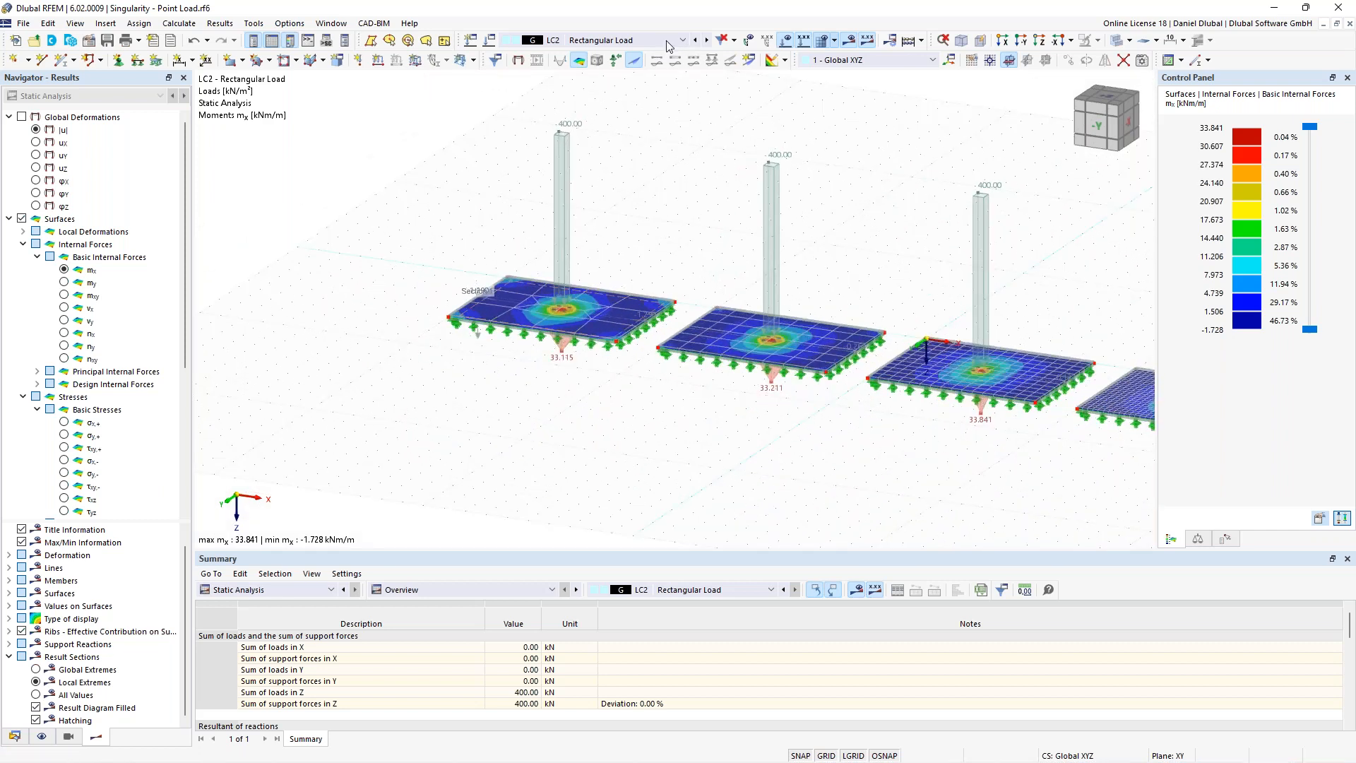
# Step: Display load case LC1 Nodal Load and examine the mx peaks across the four plates, including the finest-meshed plate's nodal load and surface
pyautogui.click(695, 40)
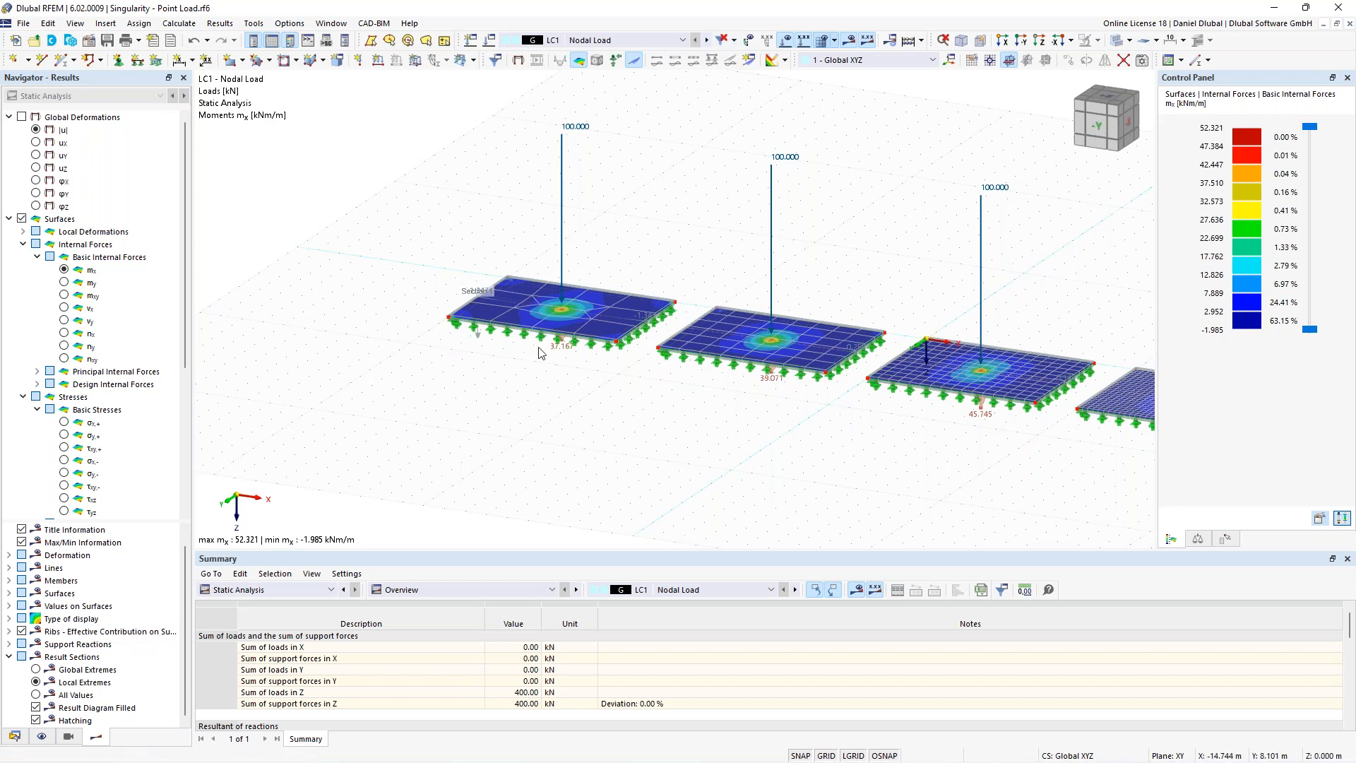
pyautogui.scroll(2, 538, 349)
pyautogui.scroll(-2, 732, 230)
pyautogui.moveTo(725, 235); pyautogui.dragTo(417, 211, button='middle')
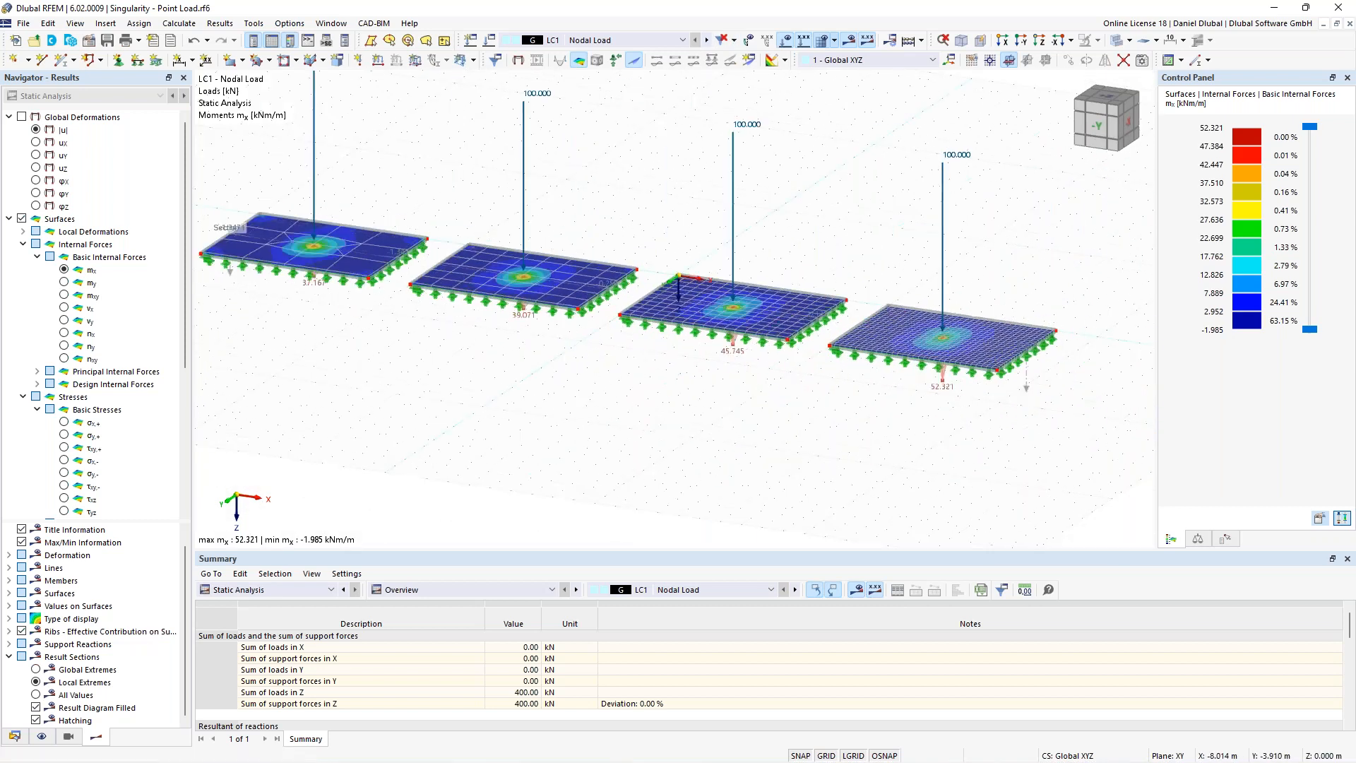
pyautogui.scroll(5, 948, 334)
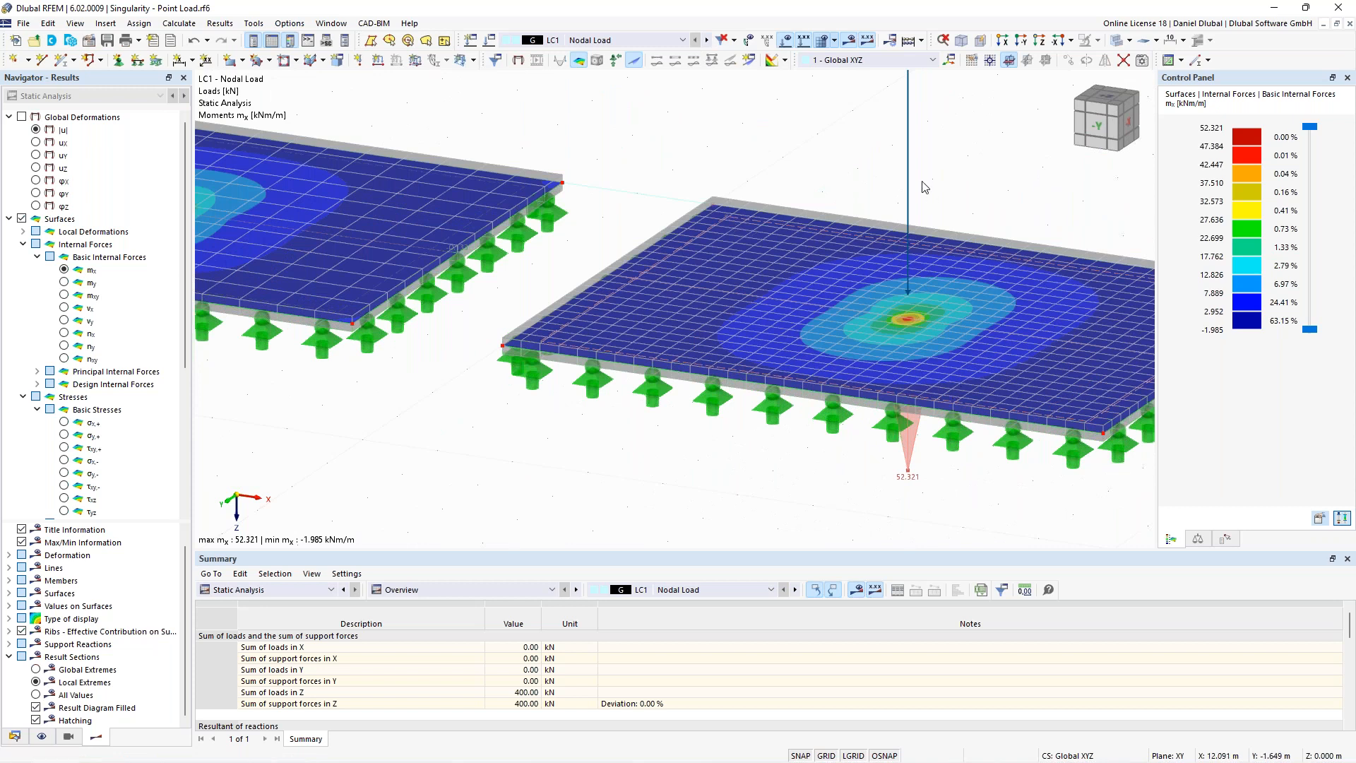
pyautogui.scroll(-3, 934, 184)
pyautogui.moveTo(934, 184); pyautogui.dragTo(857, 335, button='middle')
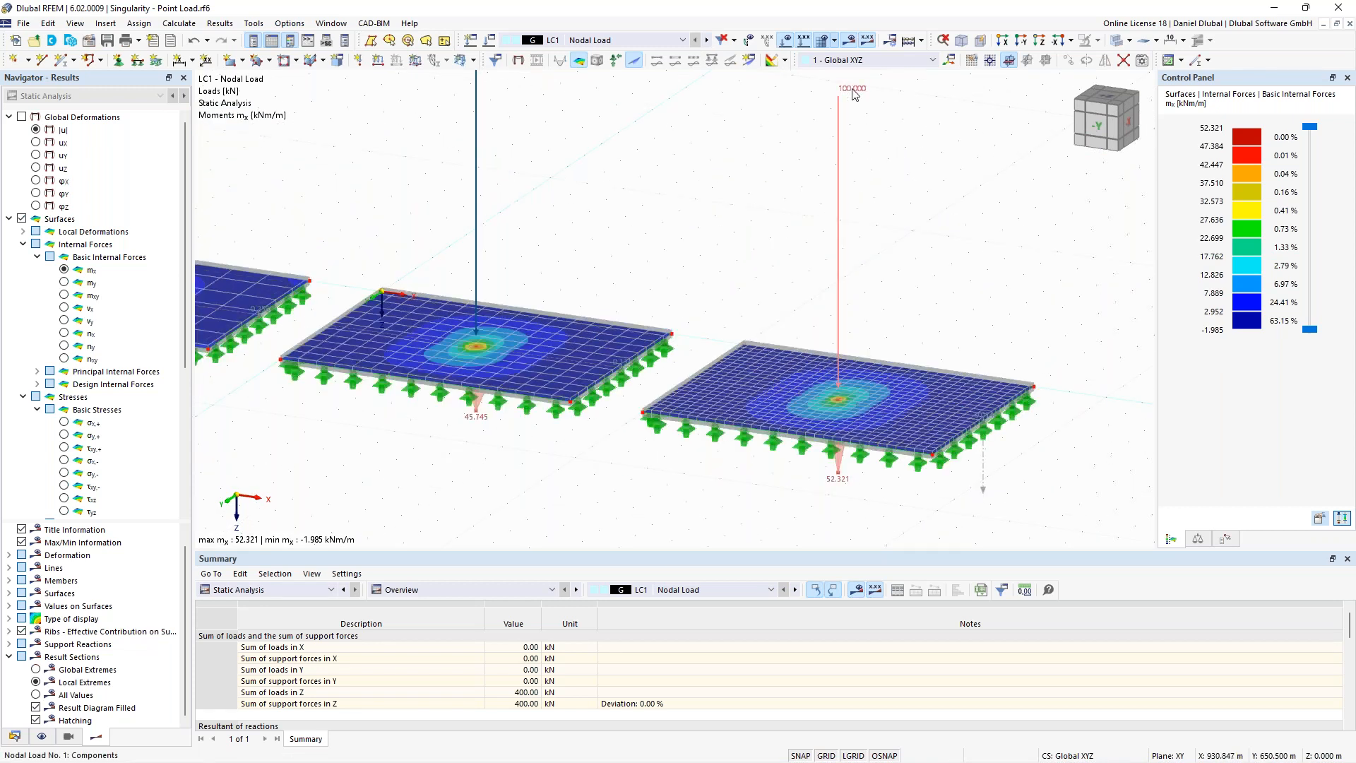
pyautogui.moveTo(854, 94)
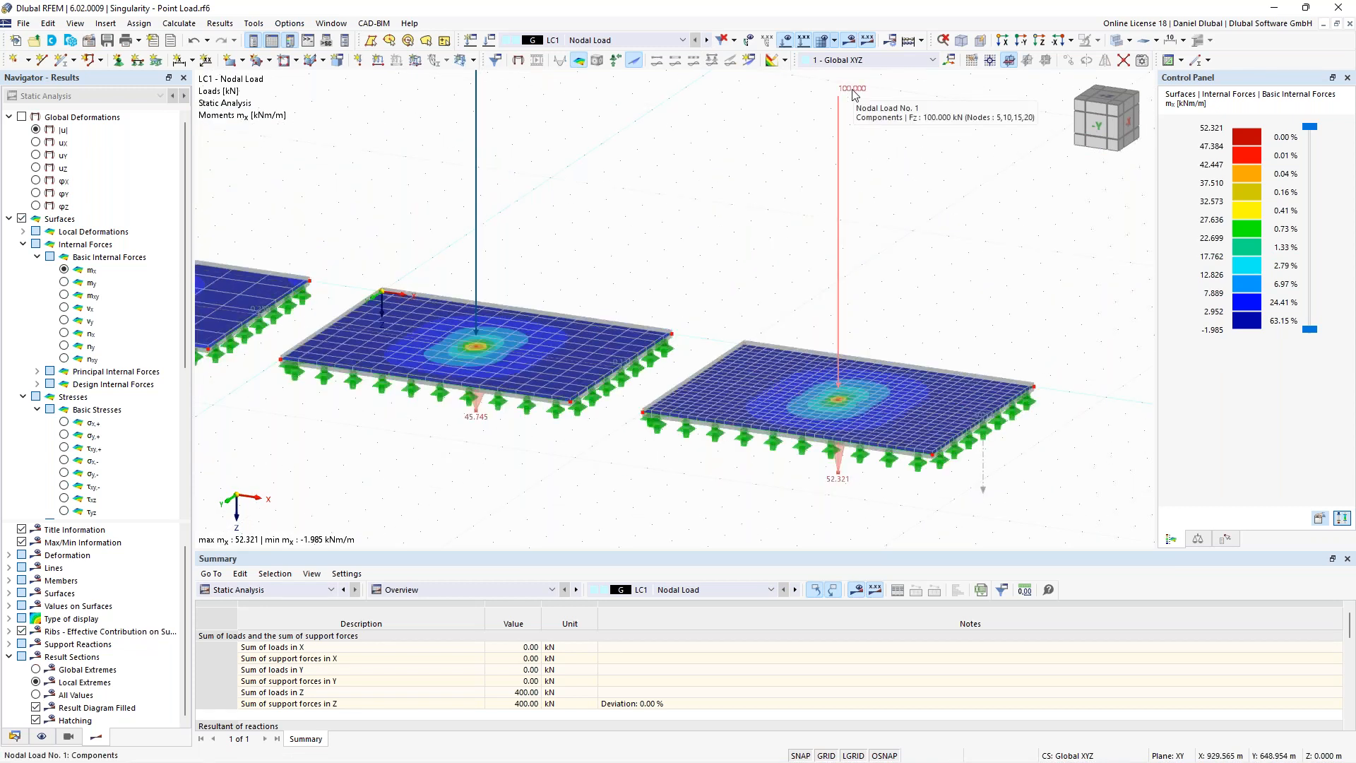
pyautogui.moveTo(874, 406)
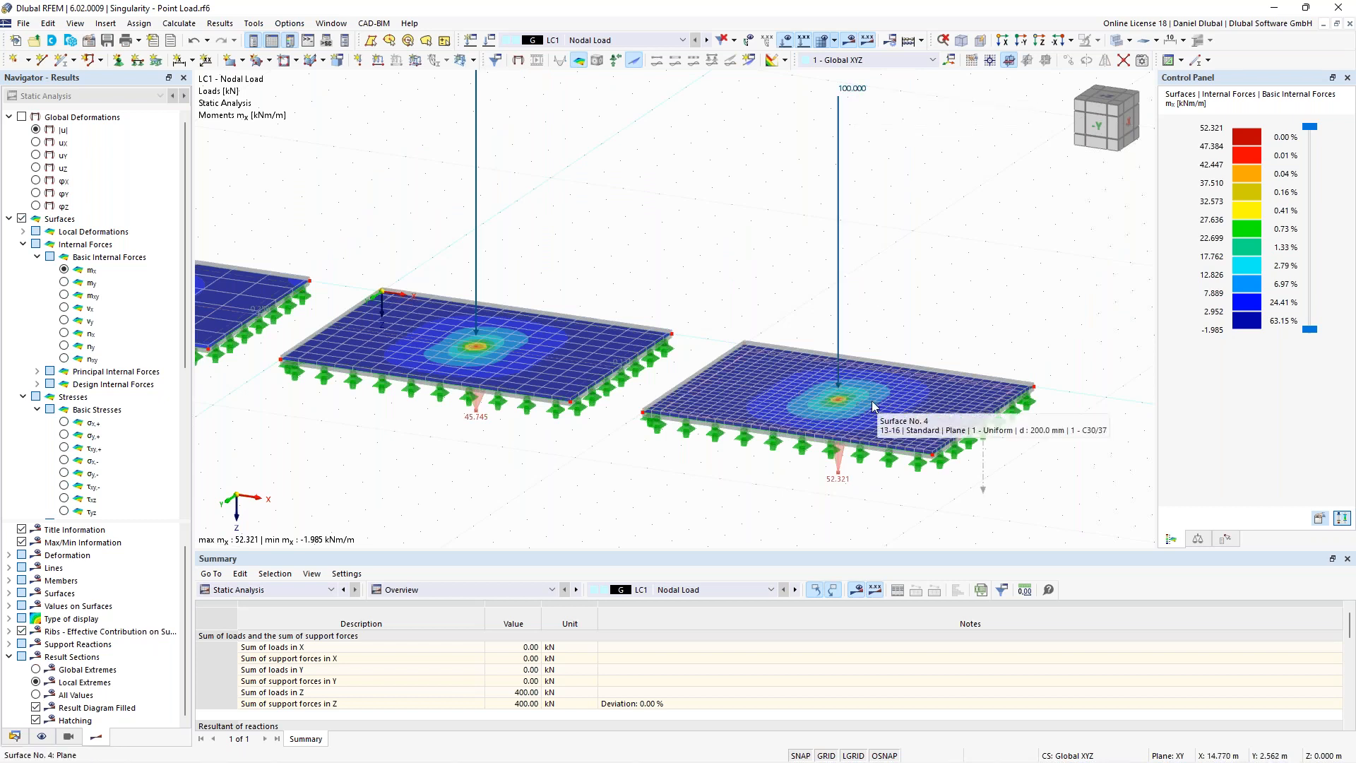
# Step: Display load case LC2 Rectangular Load again and inspect mx at the finest-meshed plate, comparing it with the other plates
pyautogui.click(706, 40)
pyautogui.scroll(5, 871, 445)
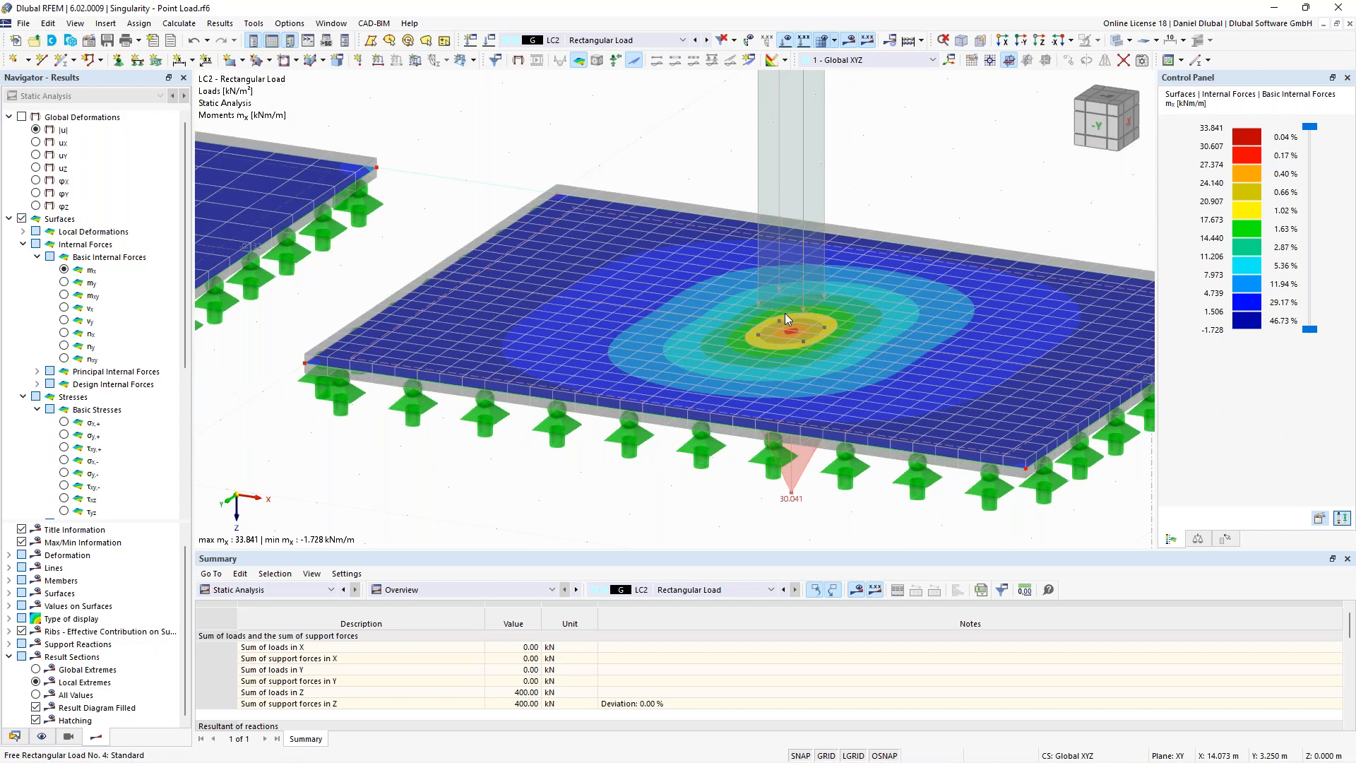
pyautogui.scroll(3, 769, 284)
pyautogui.scroll(-6, 774, 384)
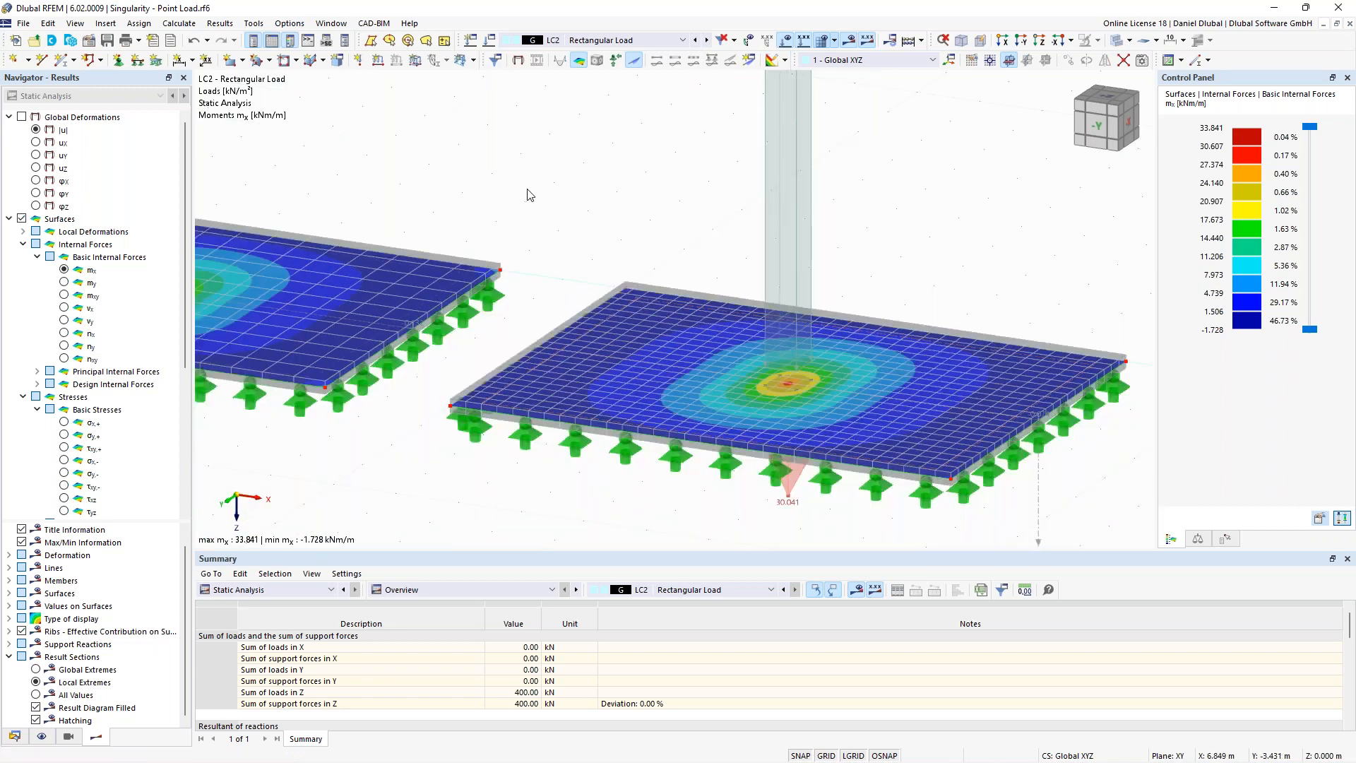
pyautogui.scroll(-5, 533, 187)
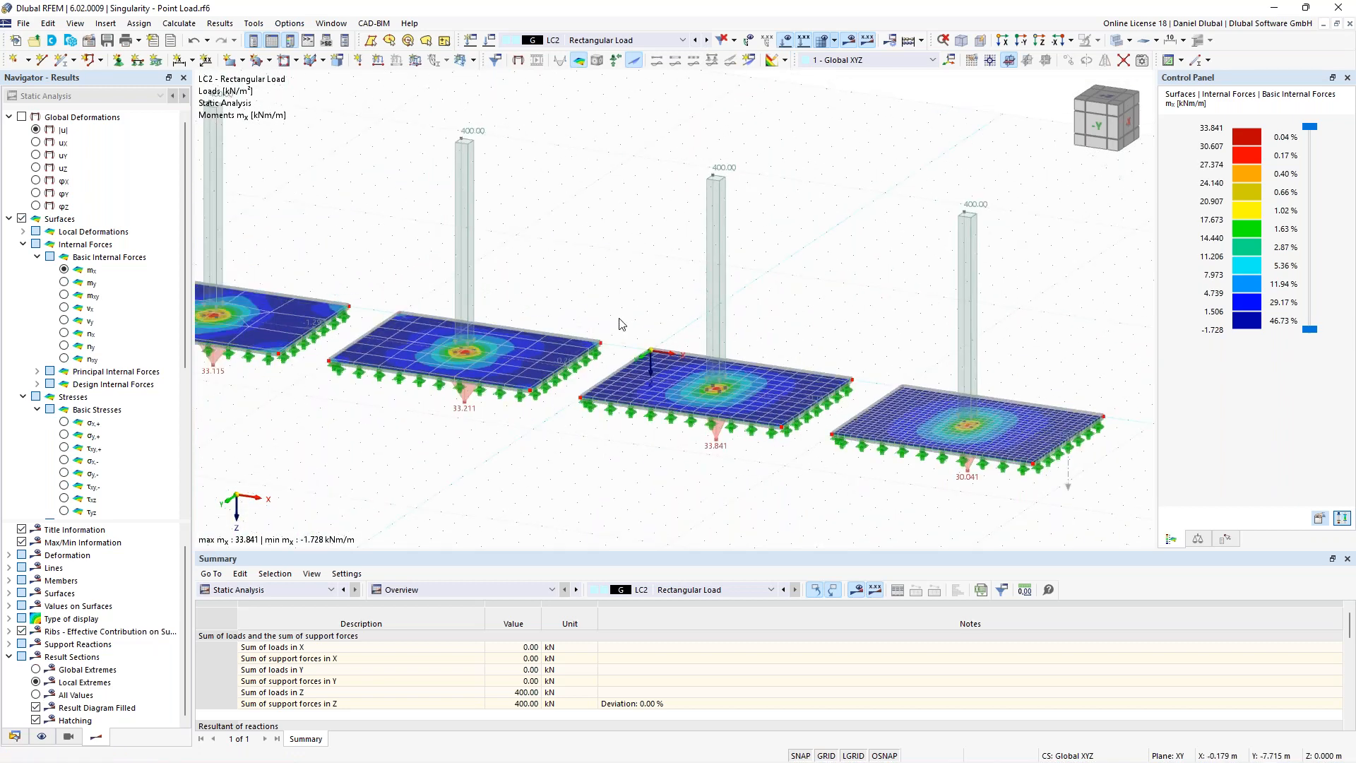
pyautogui.moveTo(725, 192)
pyautogui.moveTo(768, 395)
pyautogui.moveTo(476, 344)
pyautogui.scroll(-3, 551, 325)
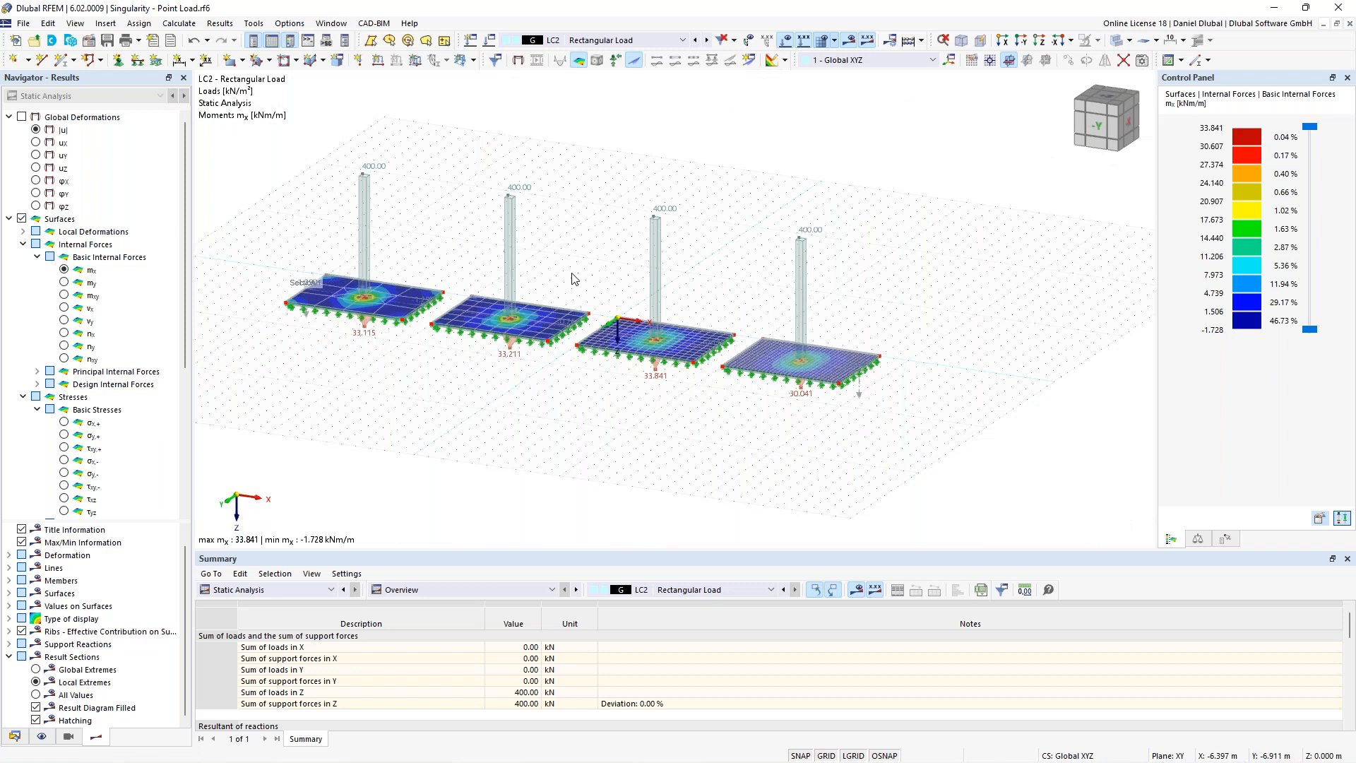
pyautogui.moveTo(509, 243); pyautogui.dragTo(659, 265, button='middle')
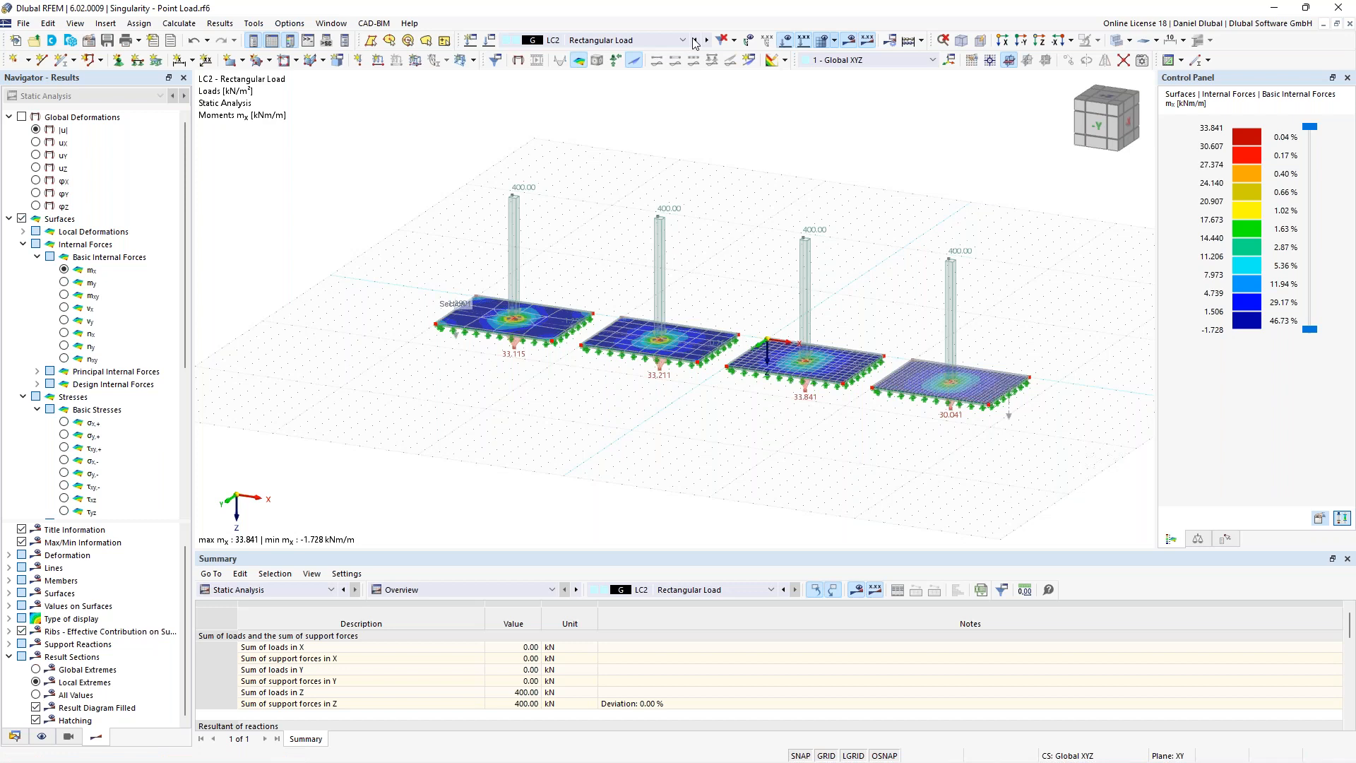
# Step: Return to load case LC1 Nodal Load and open the result diagrams of result section 1
pyautogui.click(695, 40)
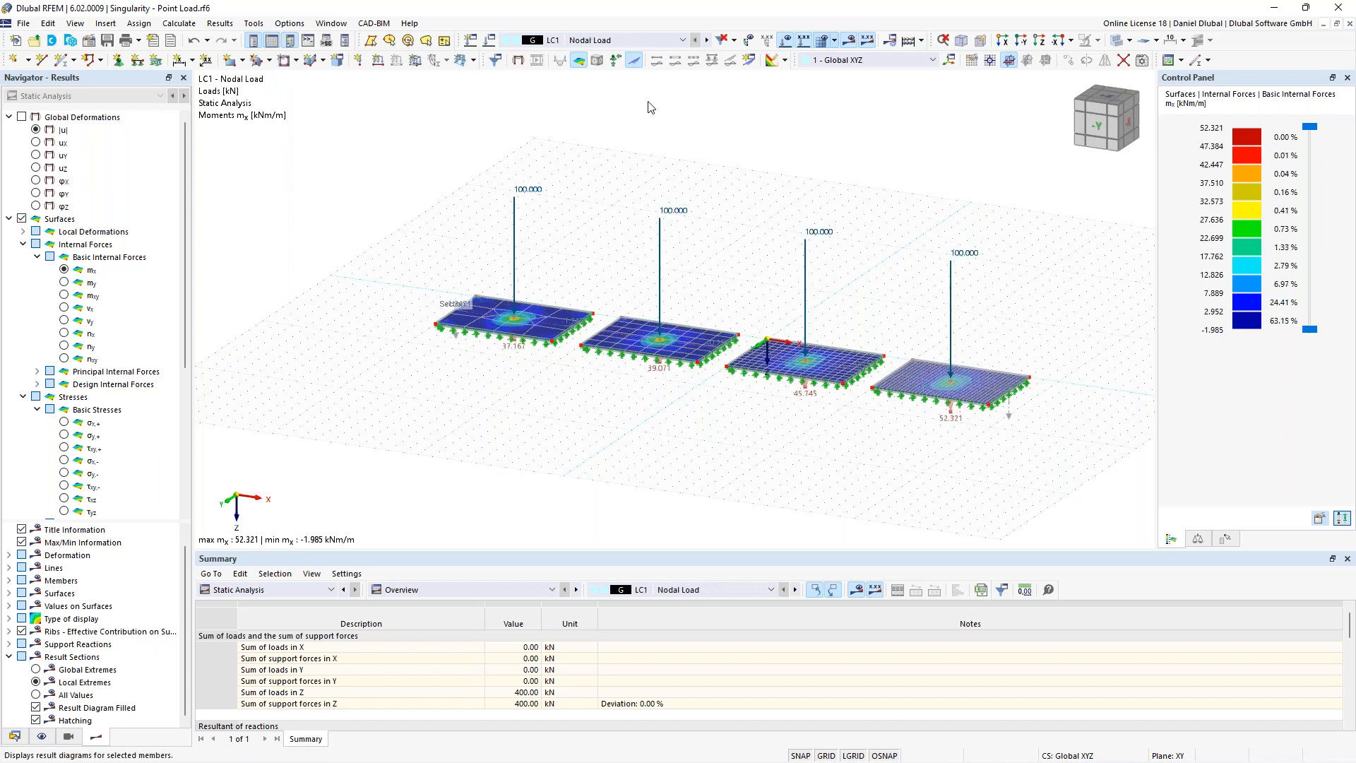
pyautogui.doubleClick(459, 305)
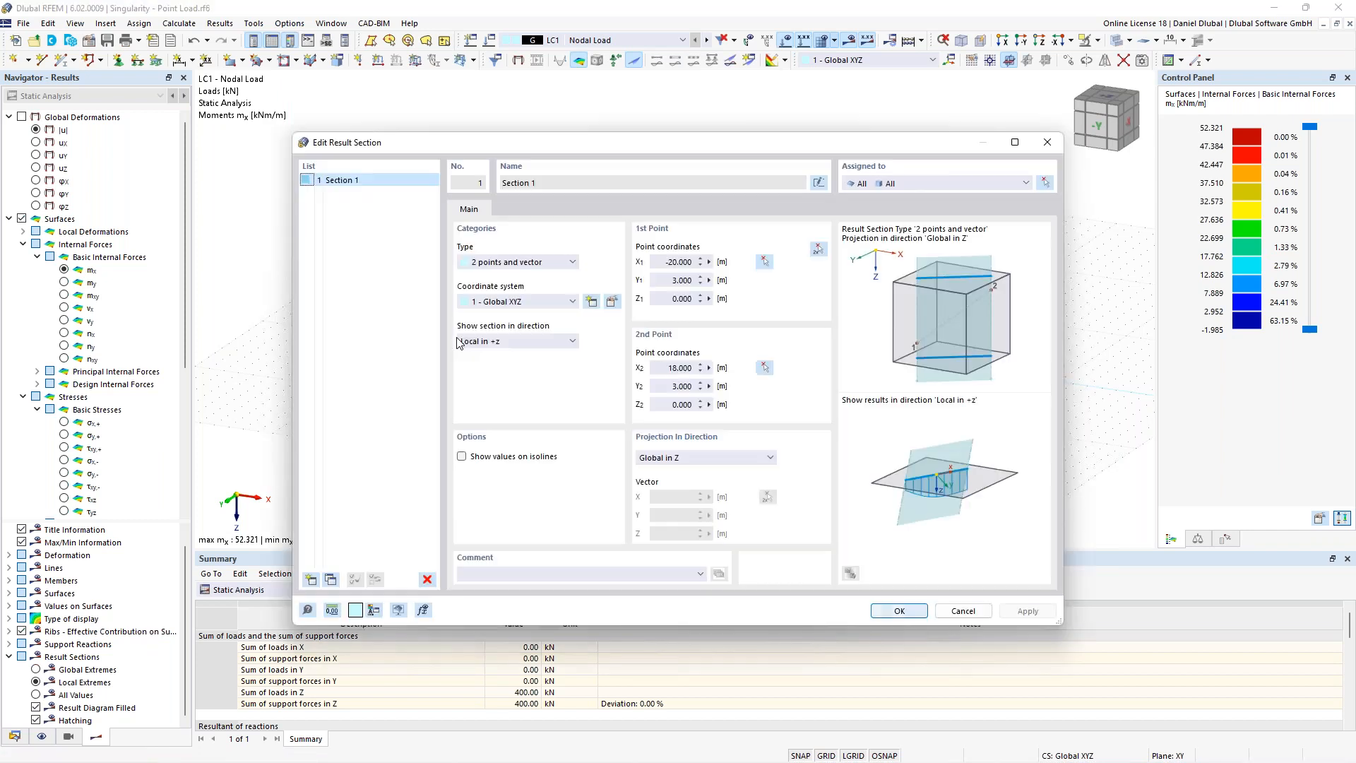
pyautogui.click(963, 612)
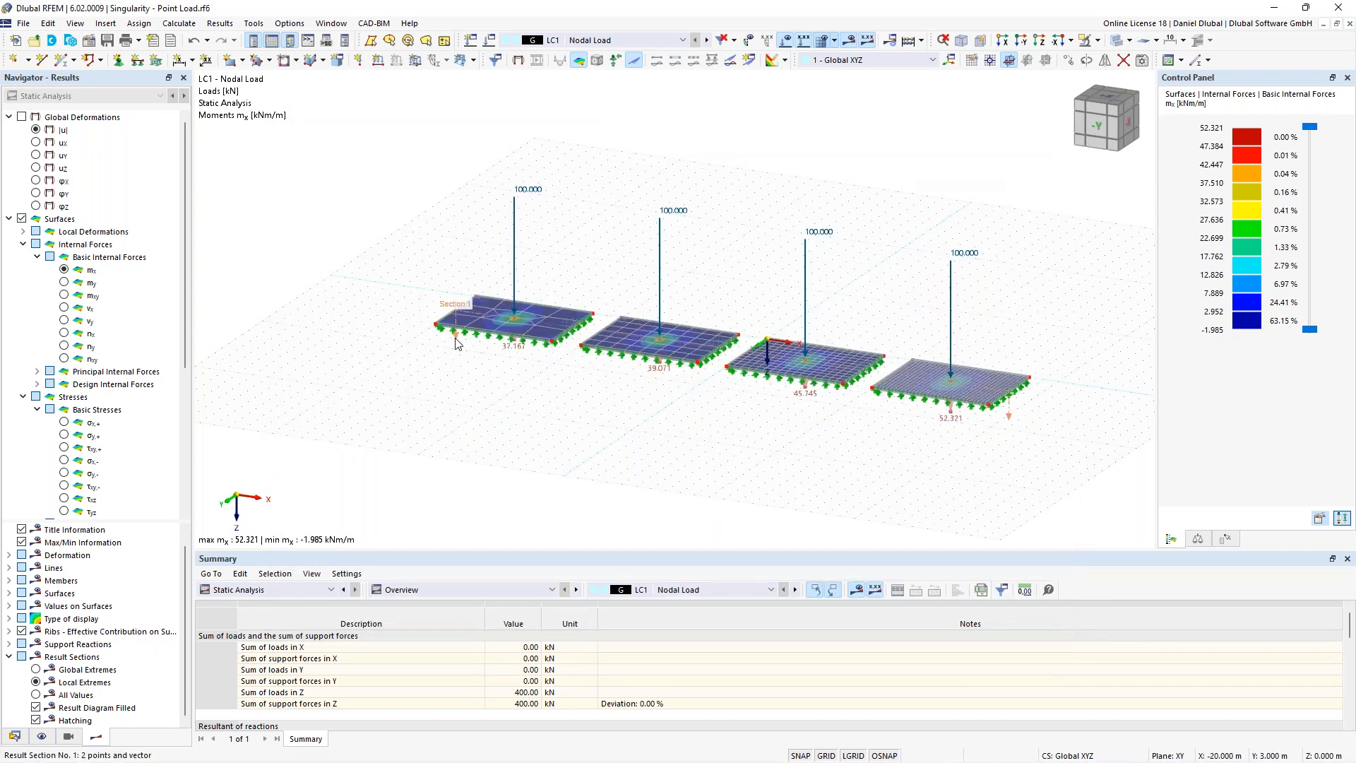
pyautogui.rightClick(457, 344)
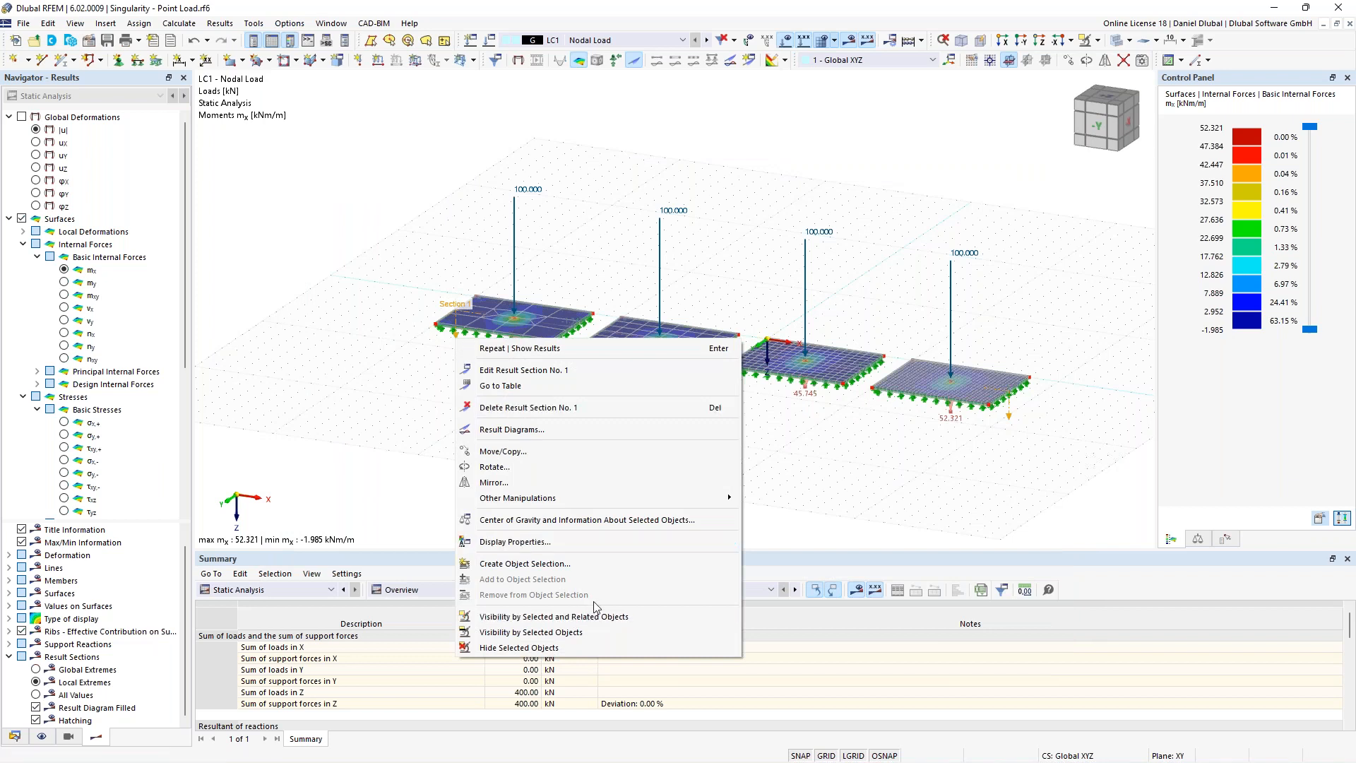
pyautogui.click(612, 431)
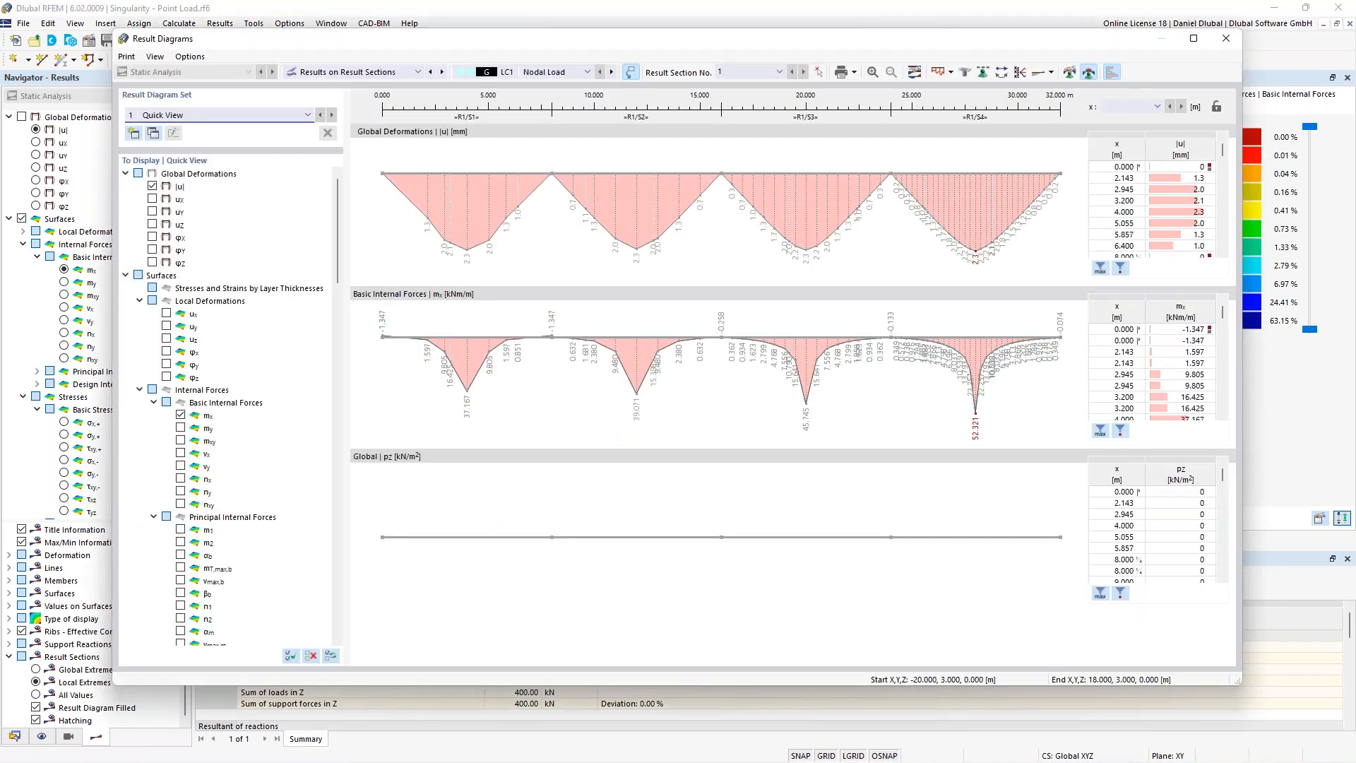
# Step: Remove the global pz load distribution from the displayed result diagrams
pyautogui.scroll(-10, 233, 600)
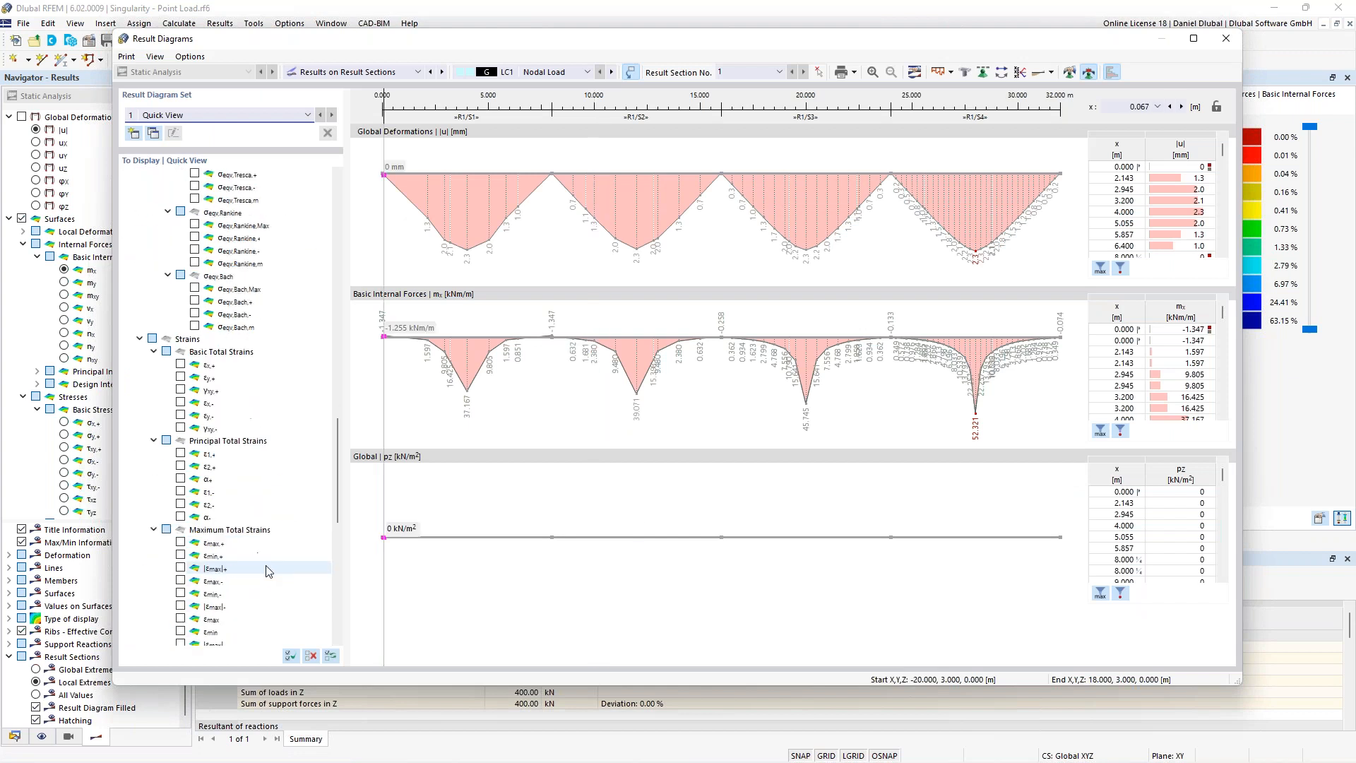
pyautogui.scroll(-5, 258, 609)
pyautogui.click(181, 581)
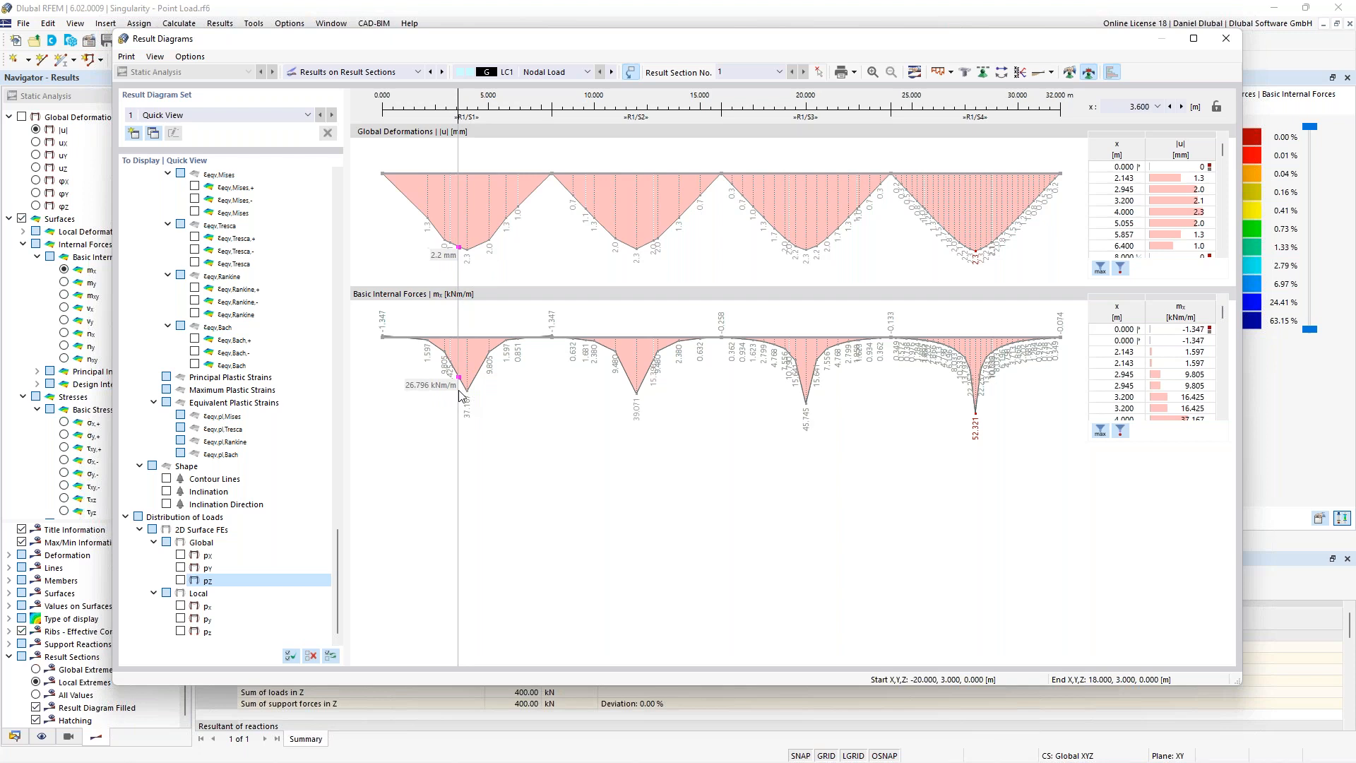
# Step: Open the smooth ranges of the result diagrams and define the first range from 3.5 to 4.5 m
pyautogui.click(1069, 72)
pyautogui.moveTo(700, 179); pyautogui.dragTo(874, 182)
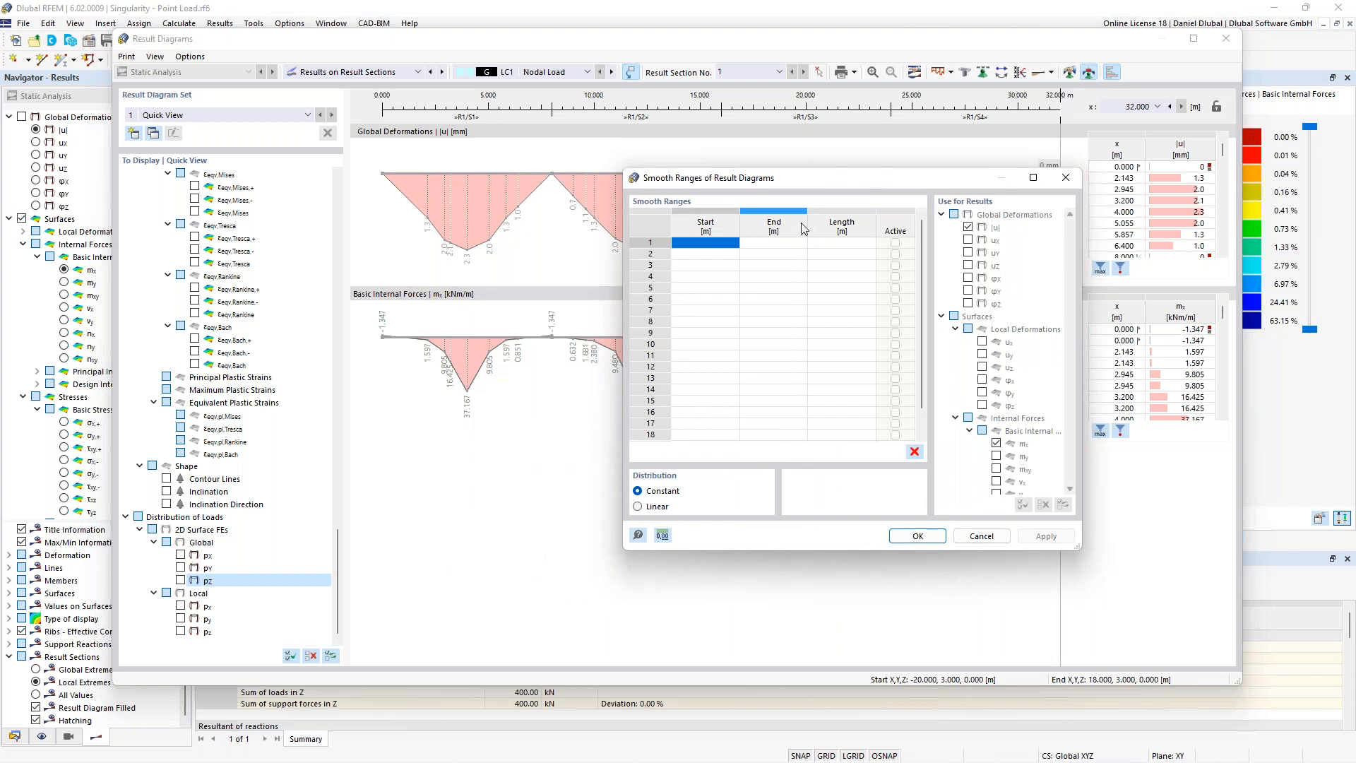
pyautogui.click(725, 243)
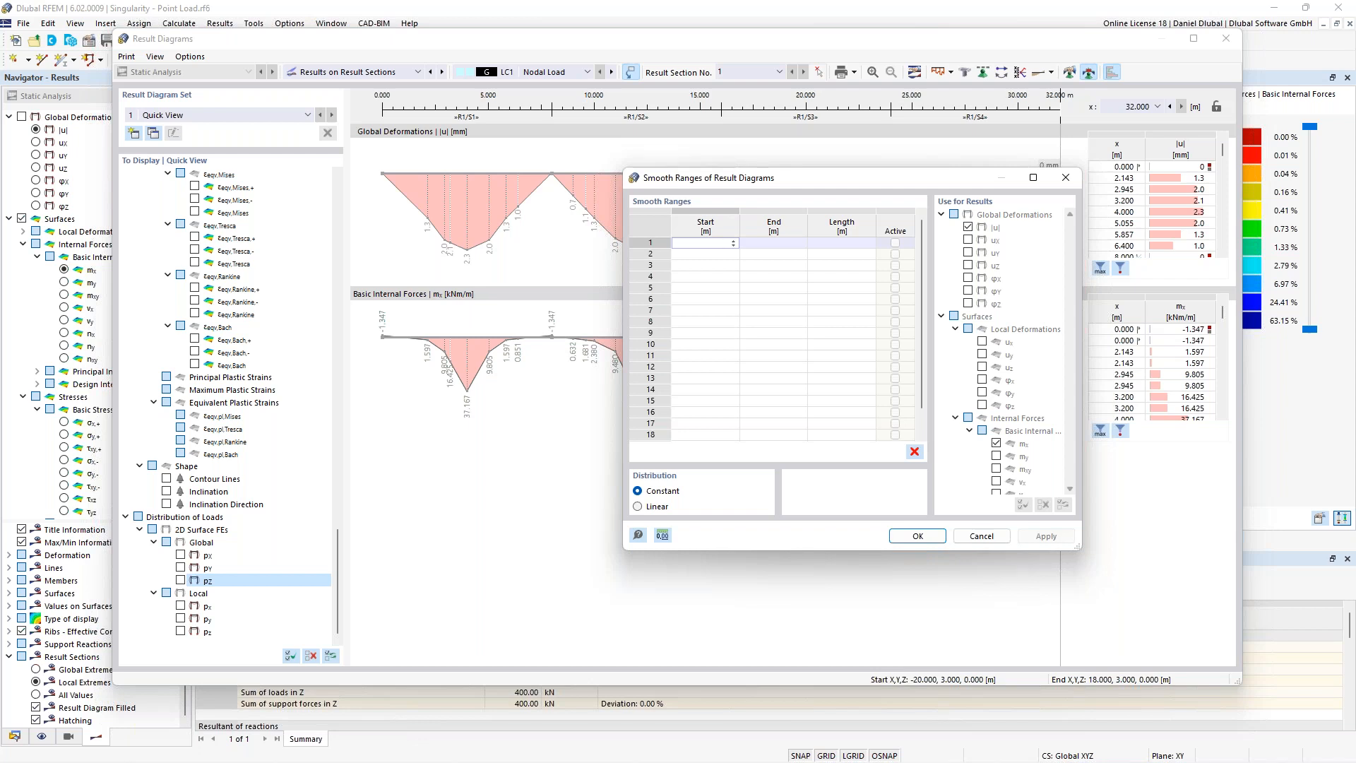
pyautogui.write('5')
pyautogui.press('Tab')
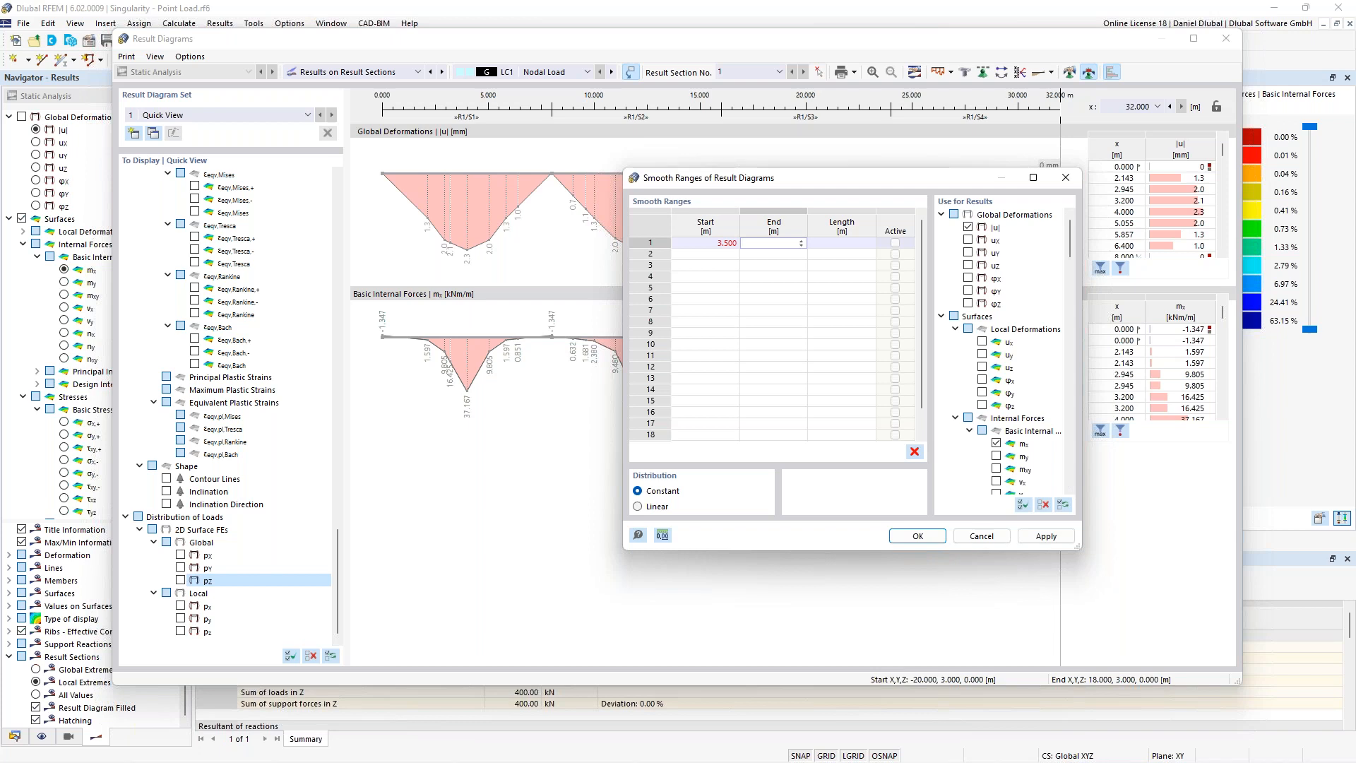
pyautogui.write('4,5')
pyautogui.click(722, 255)
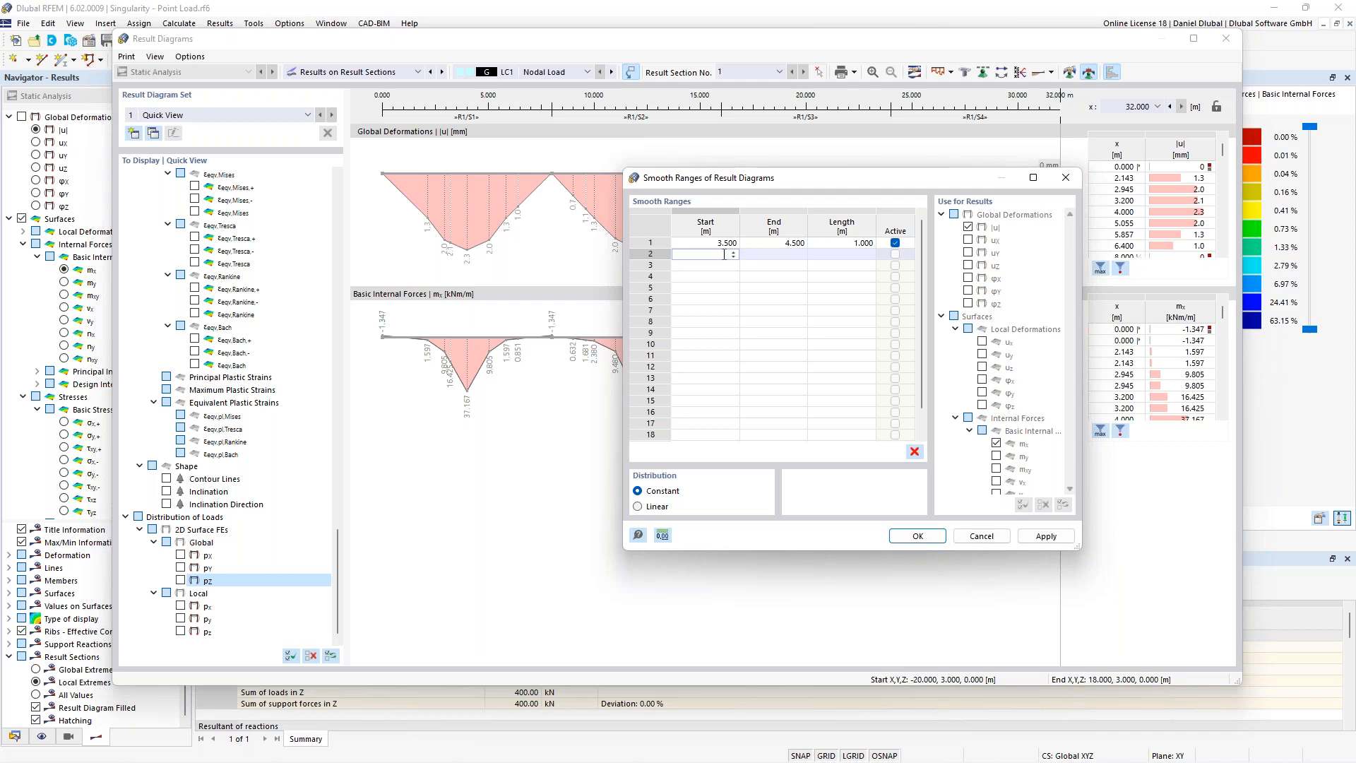
# Step: Define a second smooth range from 13.5 to 14.5 m
pyautogui.moveTo(773, 178); pyautogui.dragTo(884, 225)
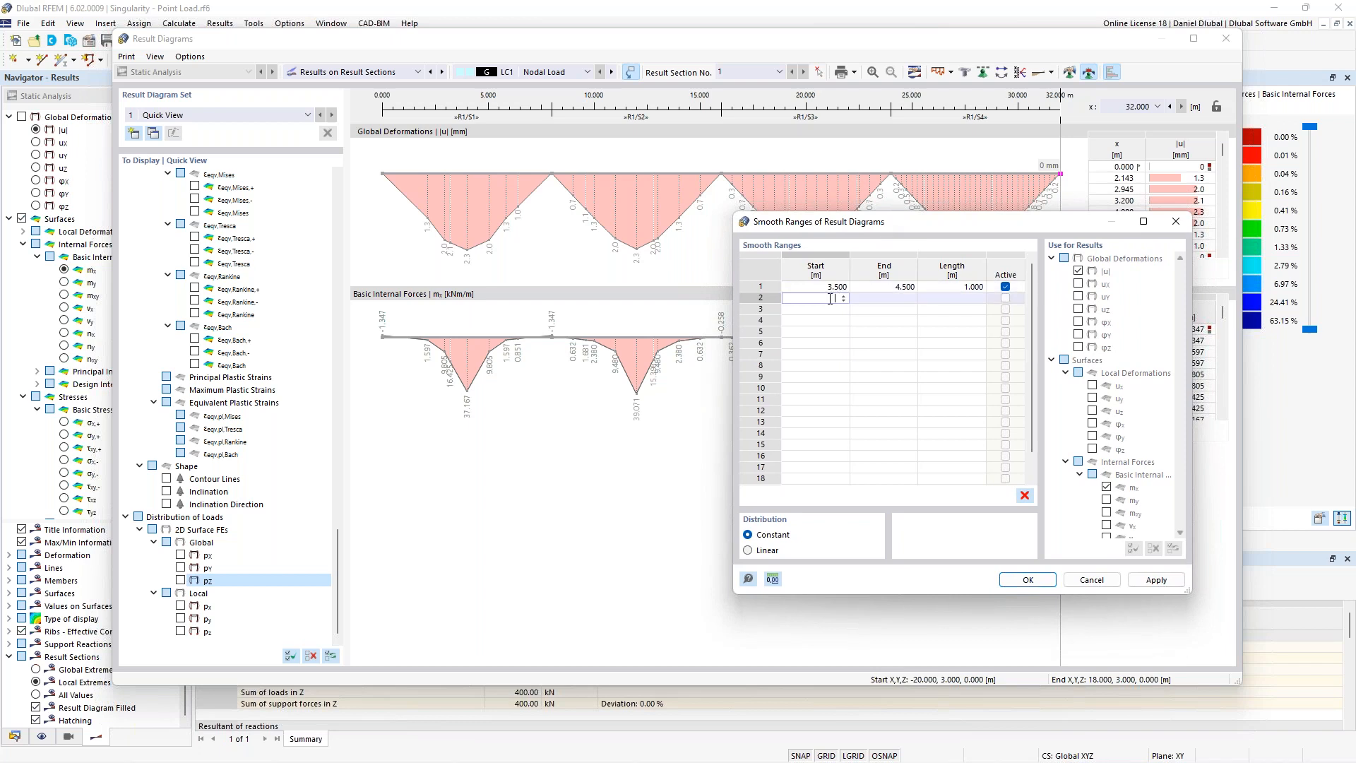
pyautogui.write('.5')
pyautogui.press('Tab')
pyautogui.write('14,5')
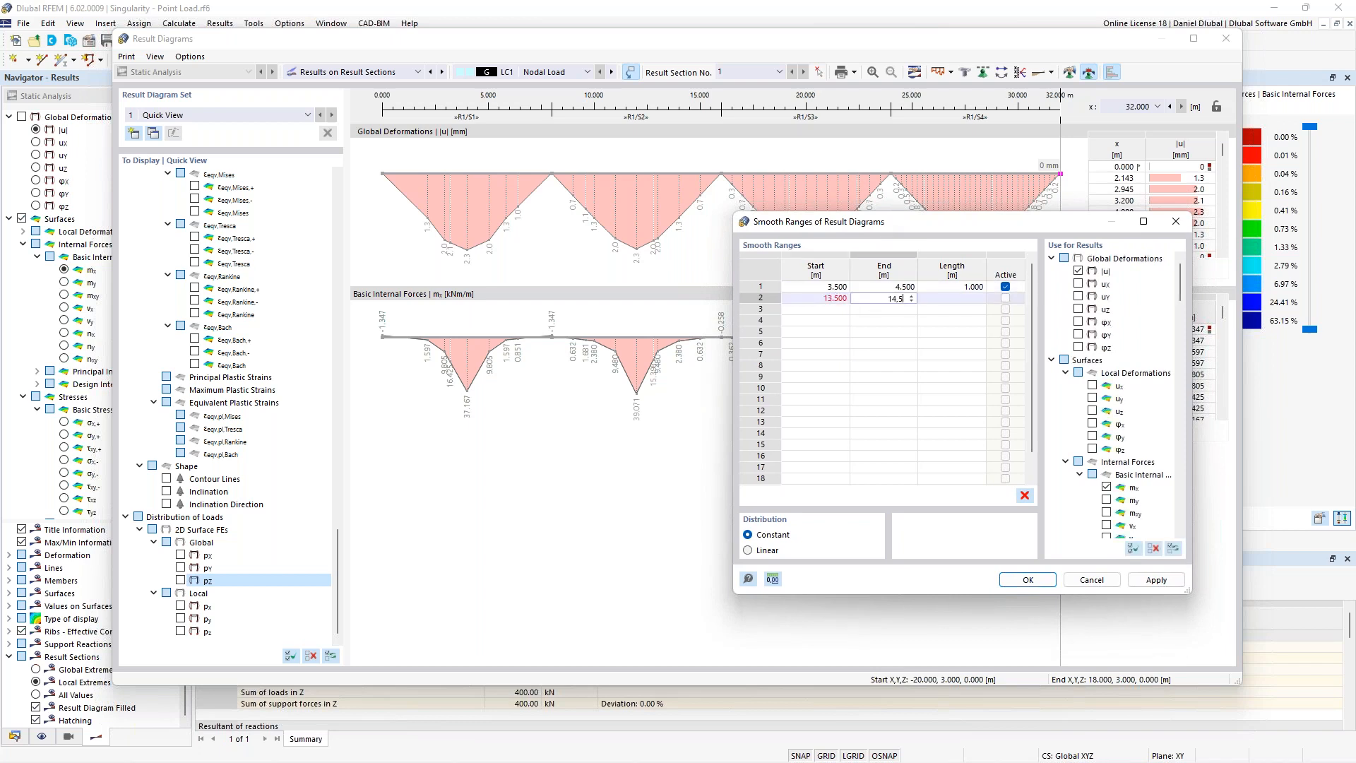
pyautogui.press('Return')
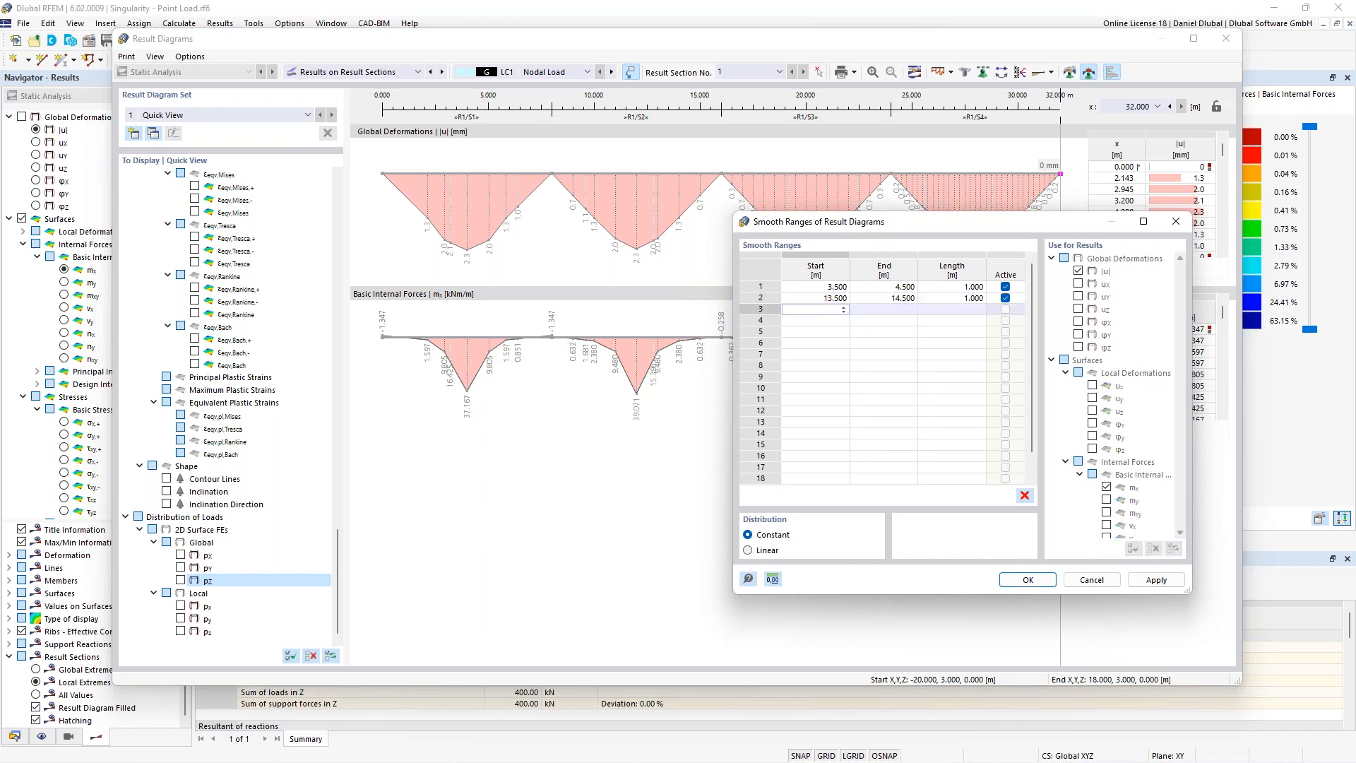
# Step: Define a third smooth range from 23.5 to 24.5 m
pyautogui.write('23,5')
pyautogui.press('Return')
pyautogui.write('24,5')
pyautogui.press('Return')
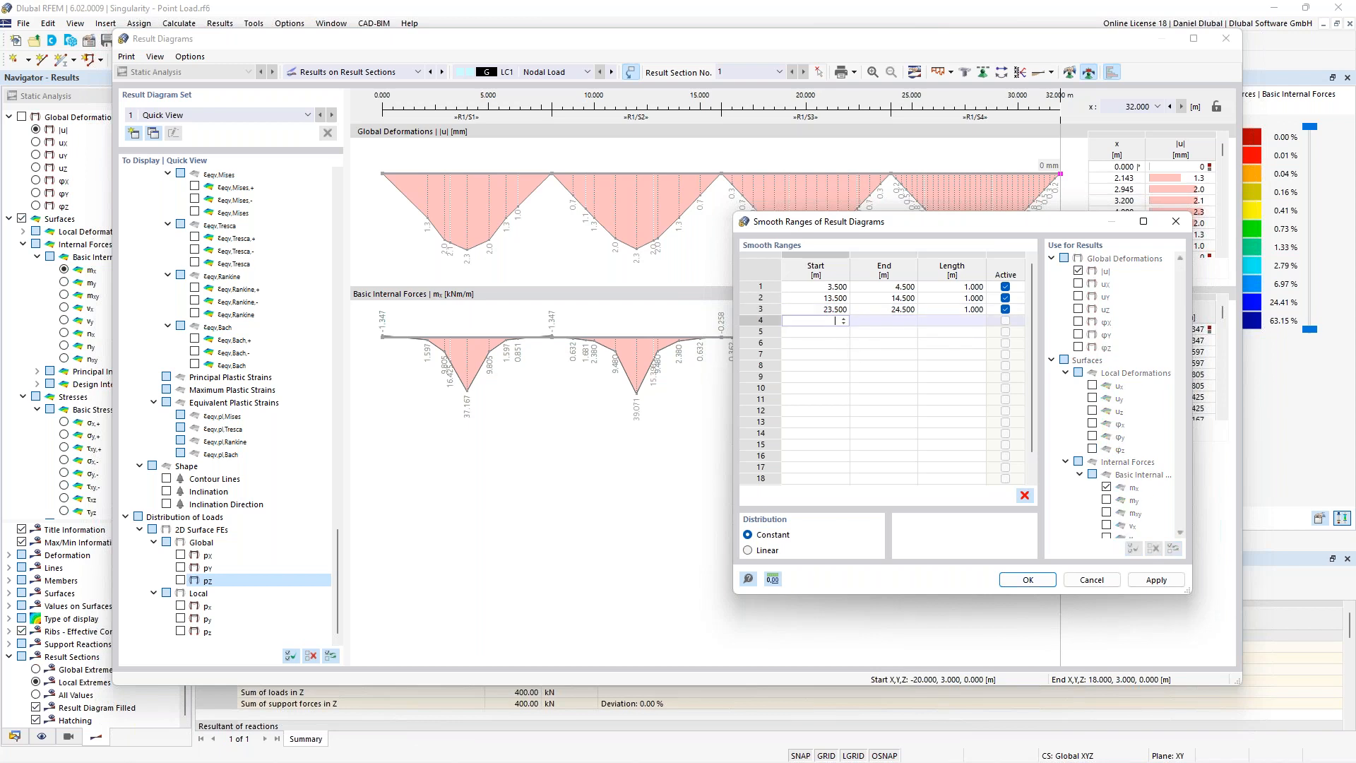
pyautogui.write('35,5')
pyautogui.press('Return')
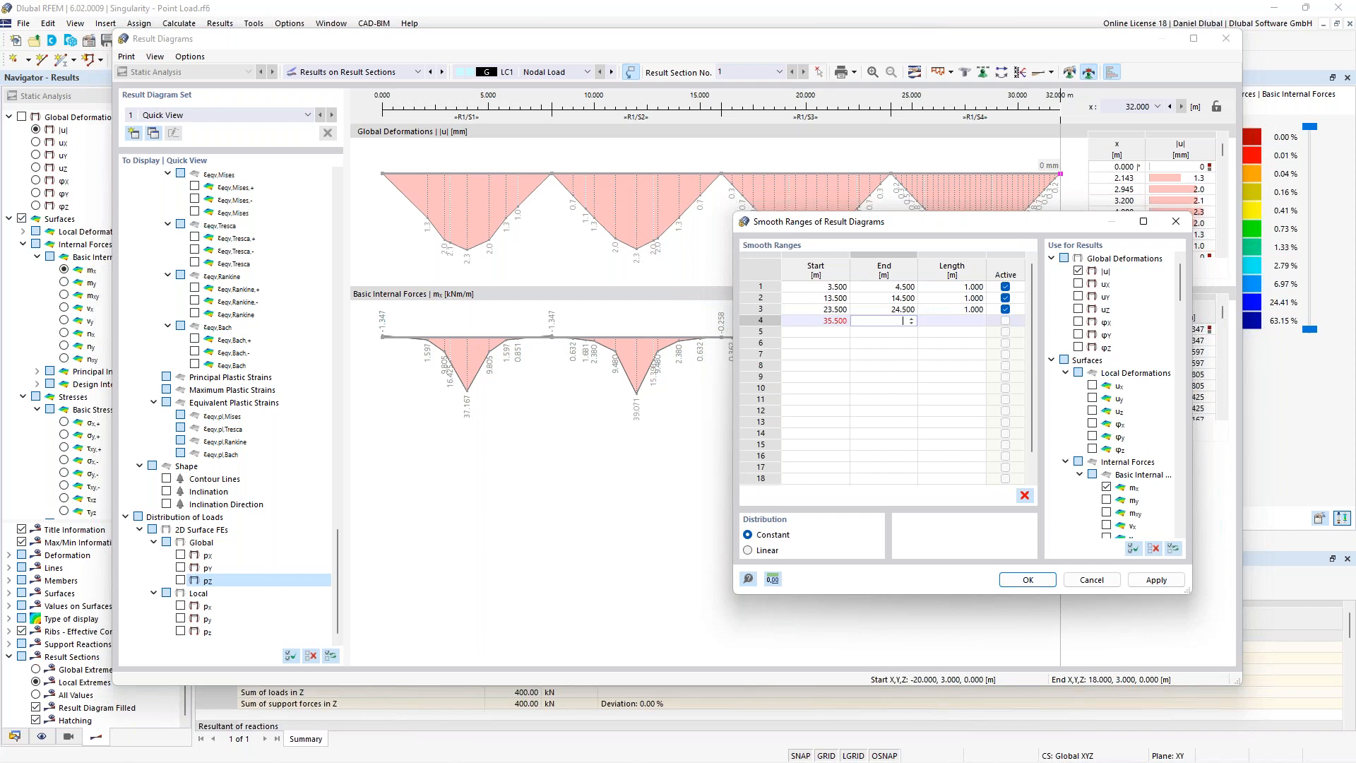
pyautogui.hotkey('shift', 'Tab')
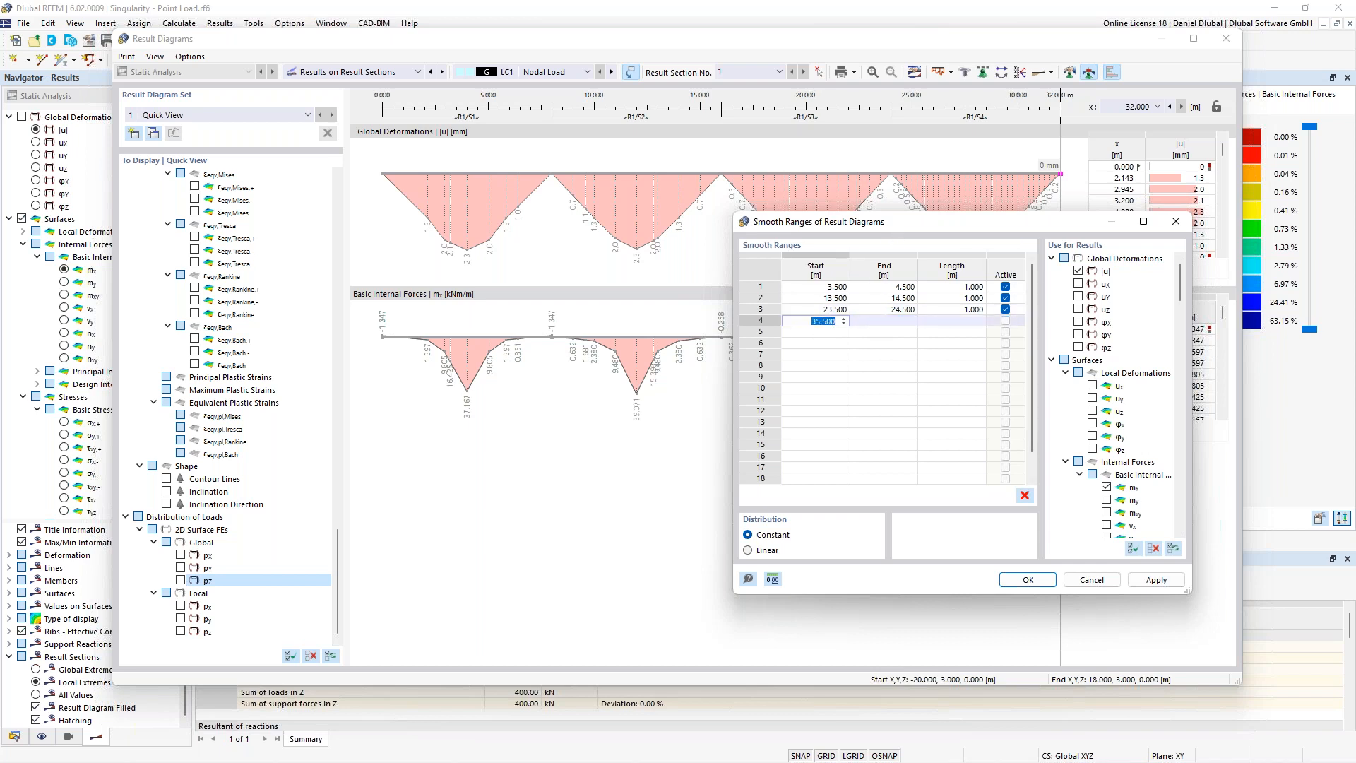
pyautogui.press('Delete')
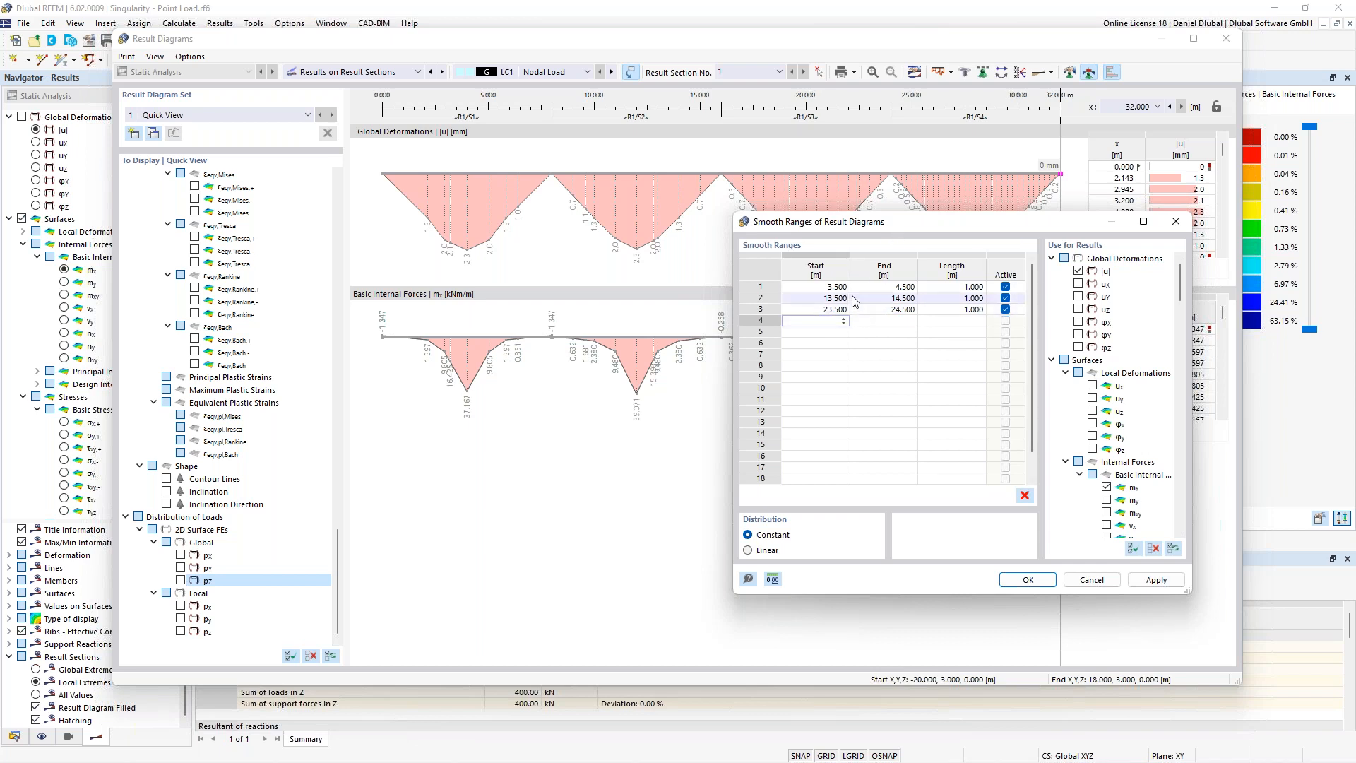
pyautogui.click(836, 312)
pyautogui.click(1076, 472)
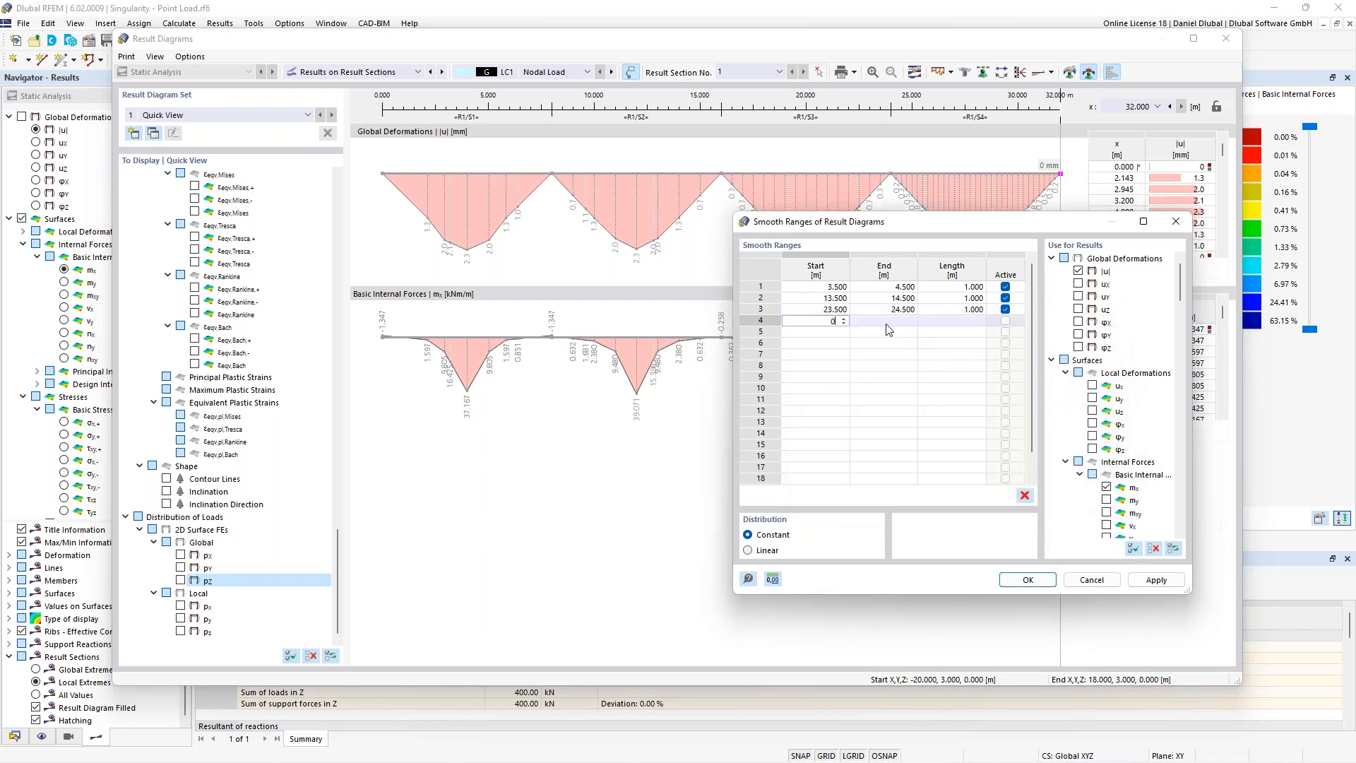
# Step: Empty the unfinished fourth row of the smooth ranges and accept the three defined ranges
pyautogui.click(867, 328)
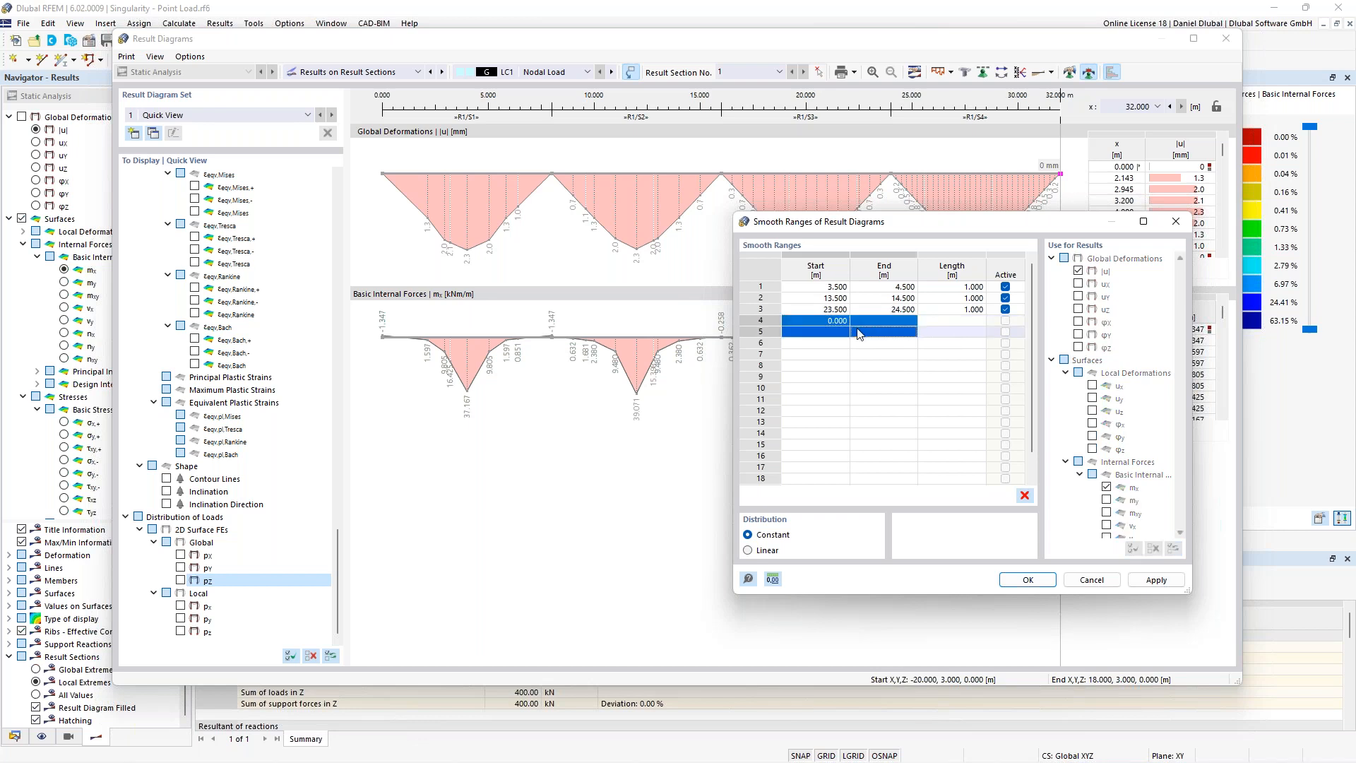
pyautogui.click(804, 322)
pyautogui.rightClick(804, 321)
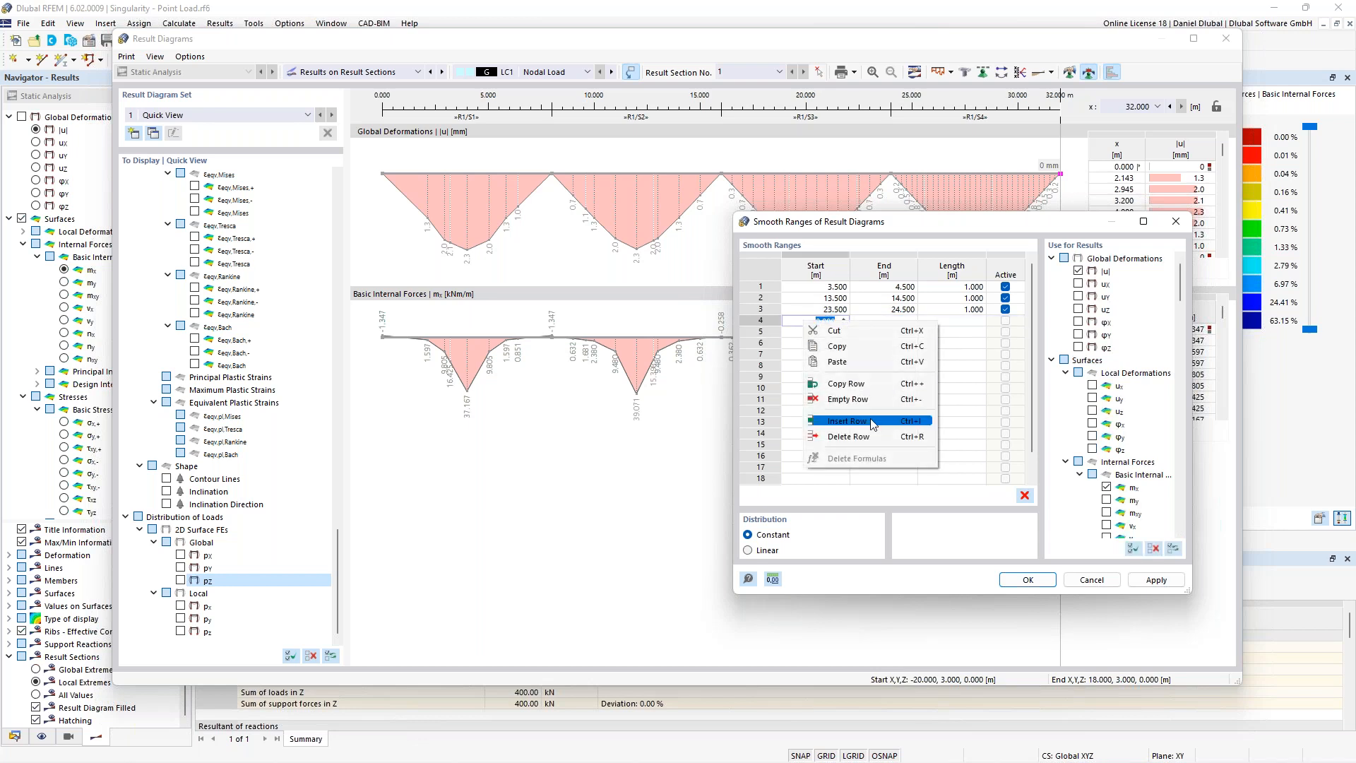
pyautogui.click(868, 399)
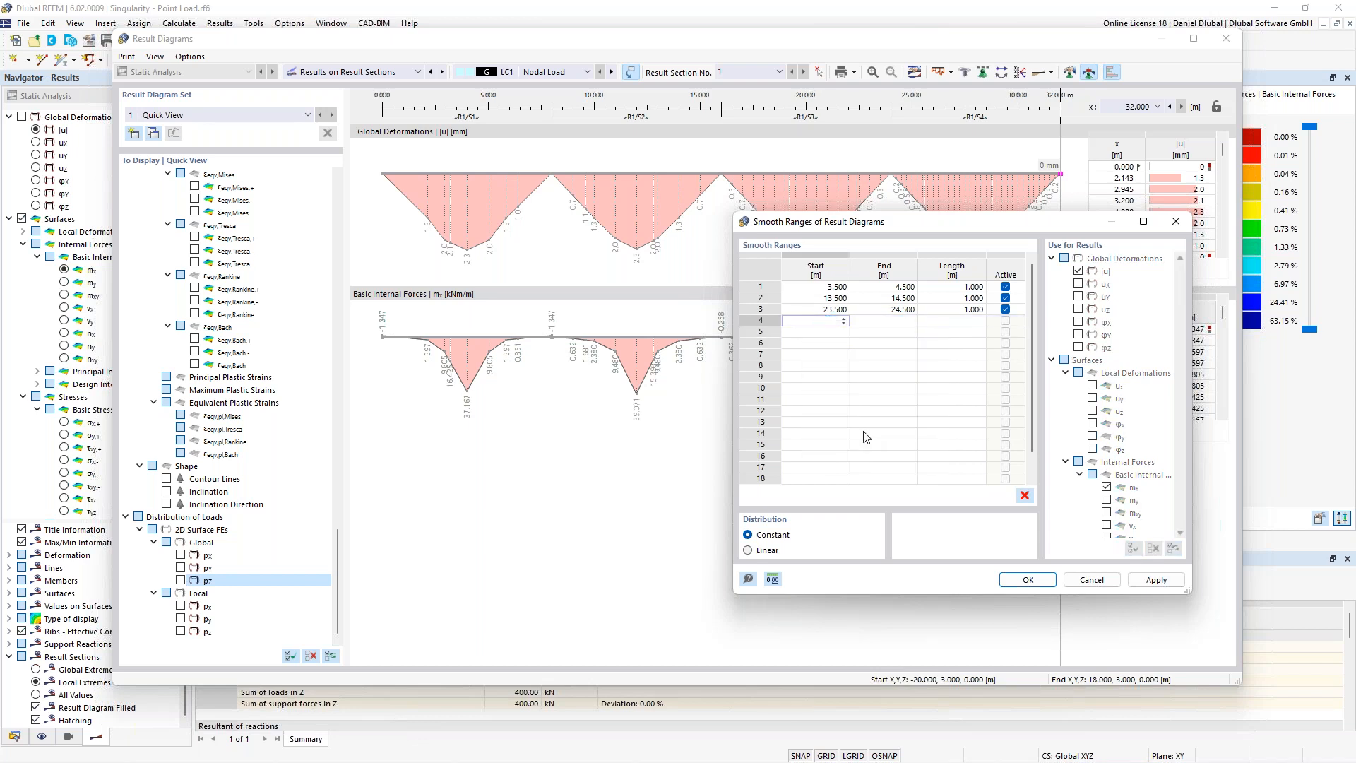
pyautogui.click(767, 309)
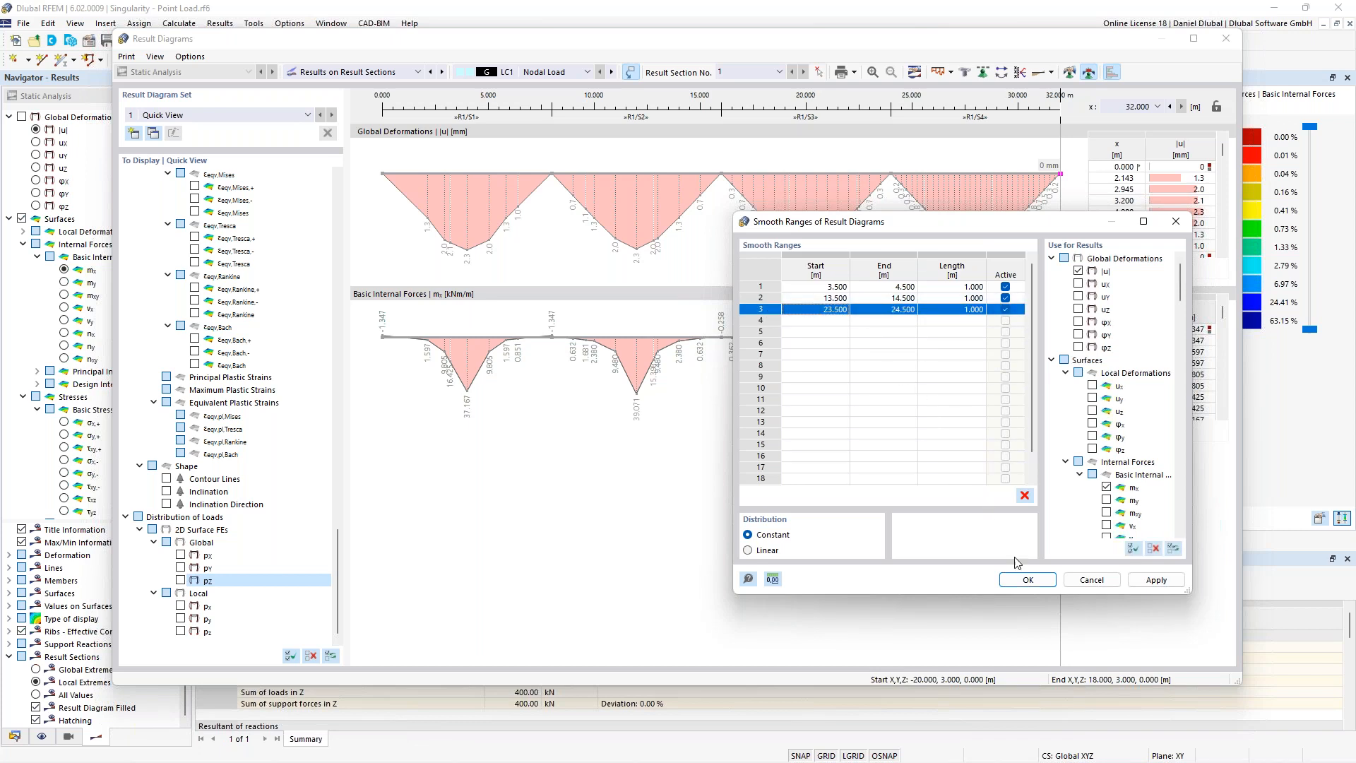
pyautogui.click(1027, 580)
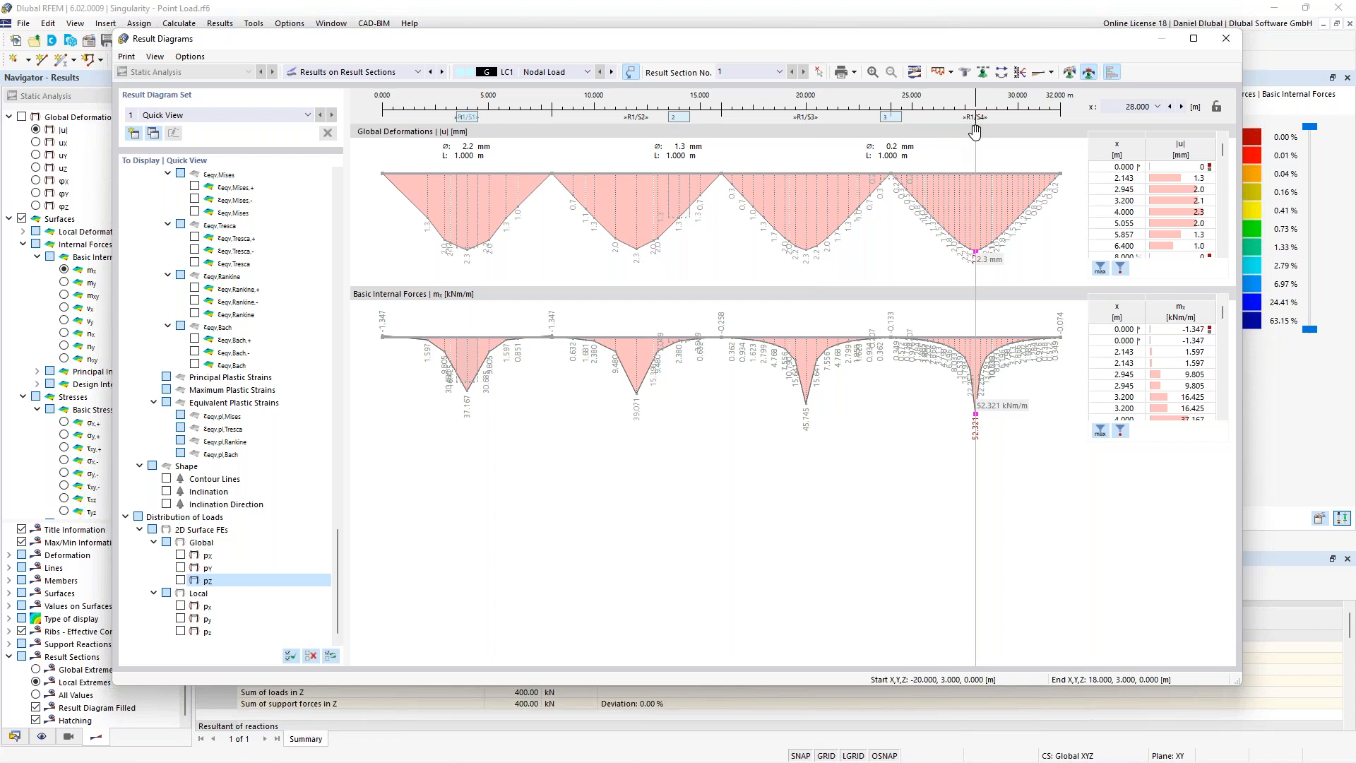
# Step: Reopen the smooth ranges and change the second range to run from 11.5 to 12.5 m
pyautogui.click(1070, 72)
pyautogui.click(537, 253)
pyautogui.write('11.5')
pyautogui.click(615, 253)
pyautogui.write('1,25')
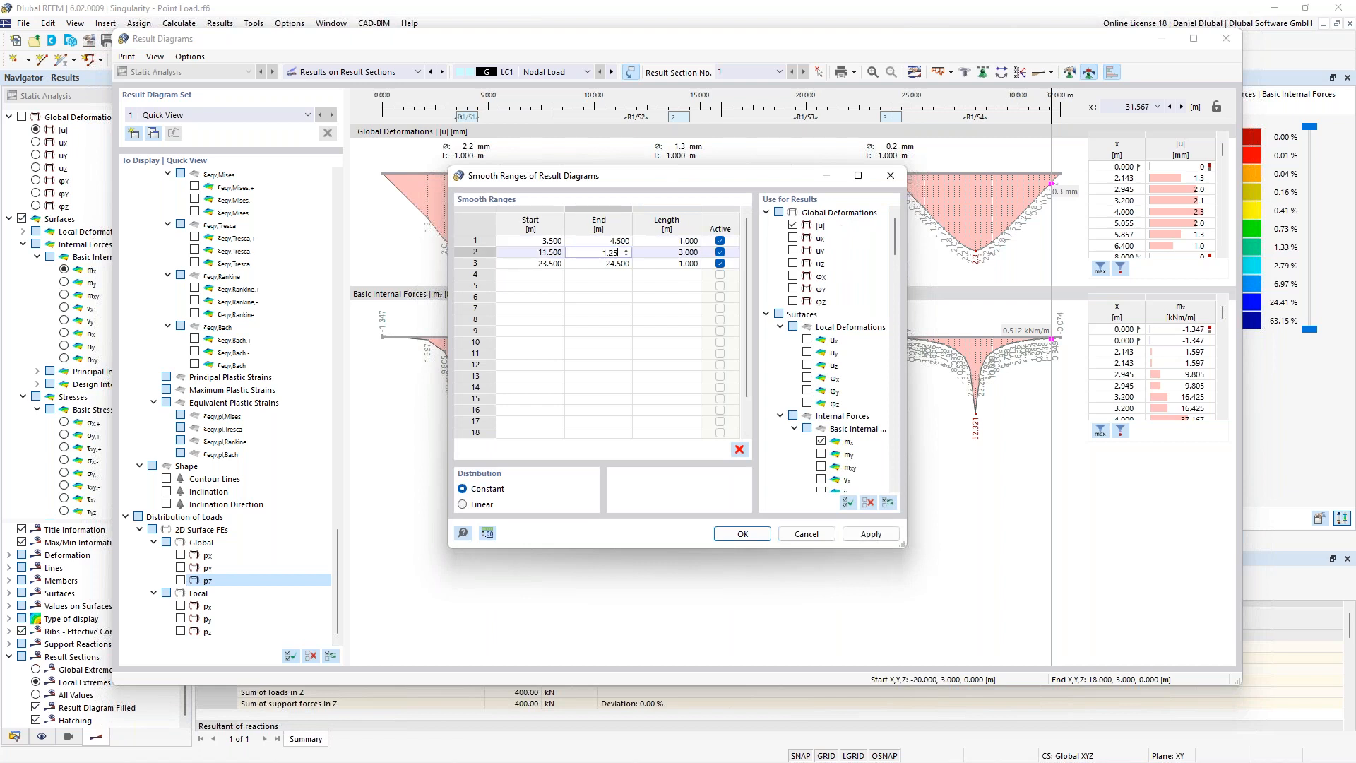
pyautogui.moveTo(619, 252); pyautogui.dragTo(601, 252)
pyautogui.write('12,5')
# Step: Change the third smooth range to run from 19.5 to 20.5 m
pyautogui.click(544, 265)
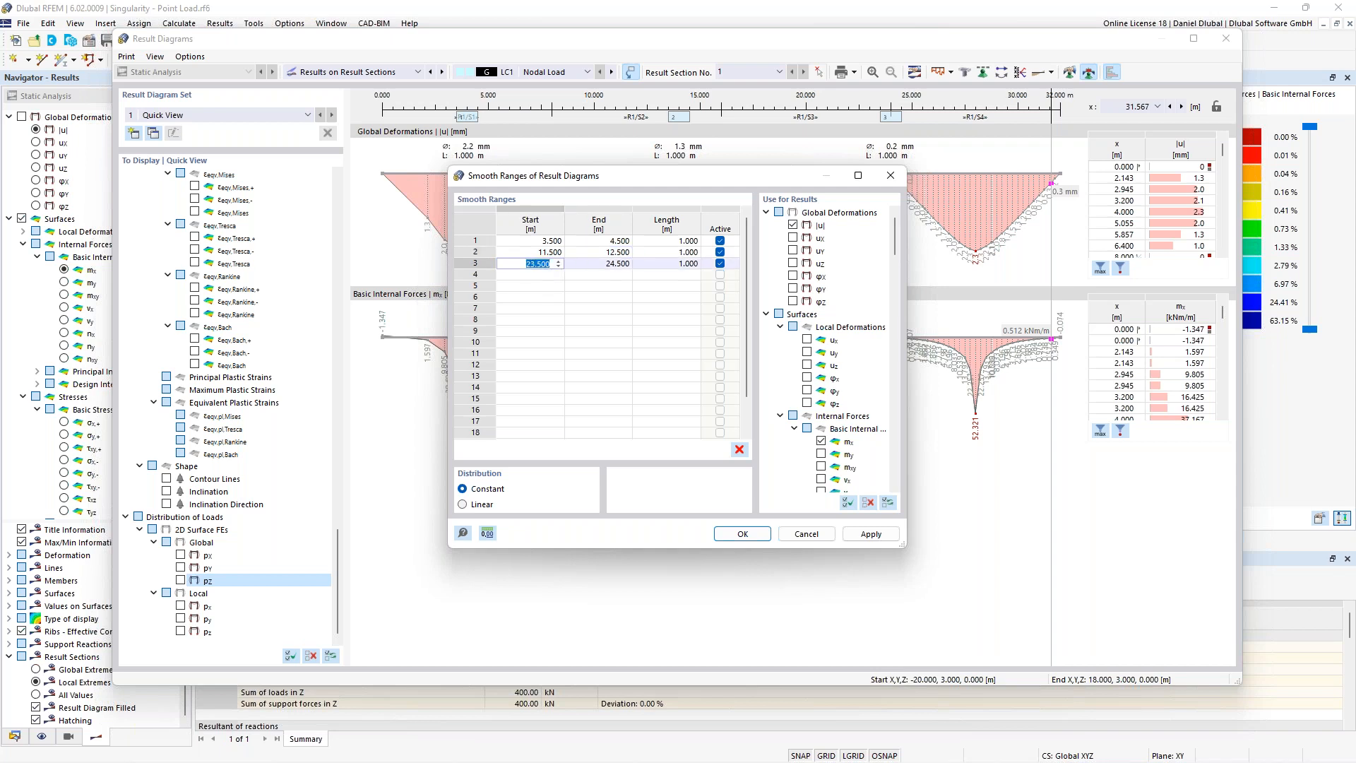
pyautogui.write('20')
pyautogui.press('BackSpace')
pyautogui.press('BackSpace')
pyautogui.write('19,5')
pyautogui.click(616, 265)
pyautogui.write('20,5')
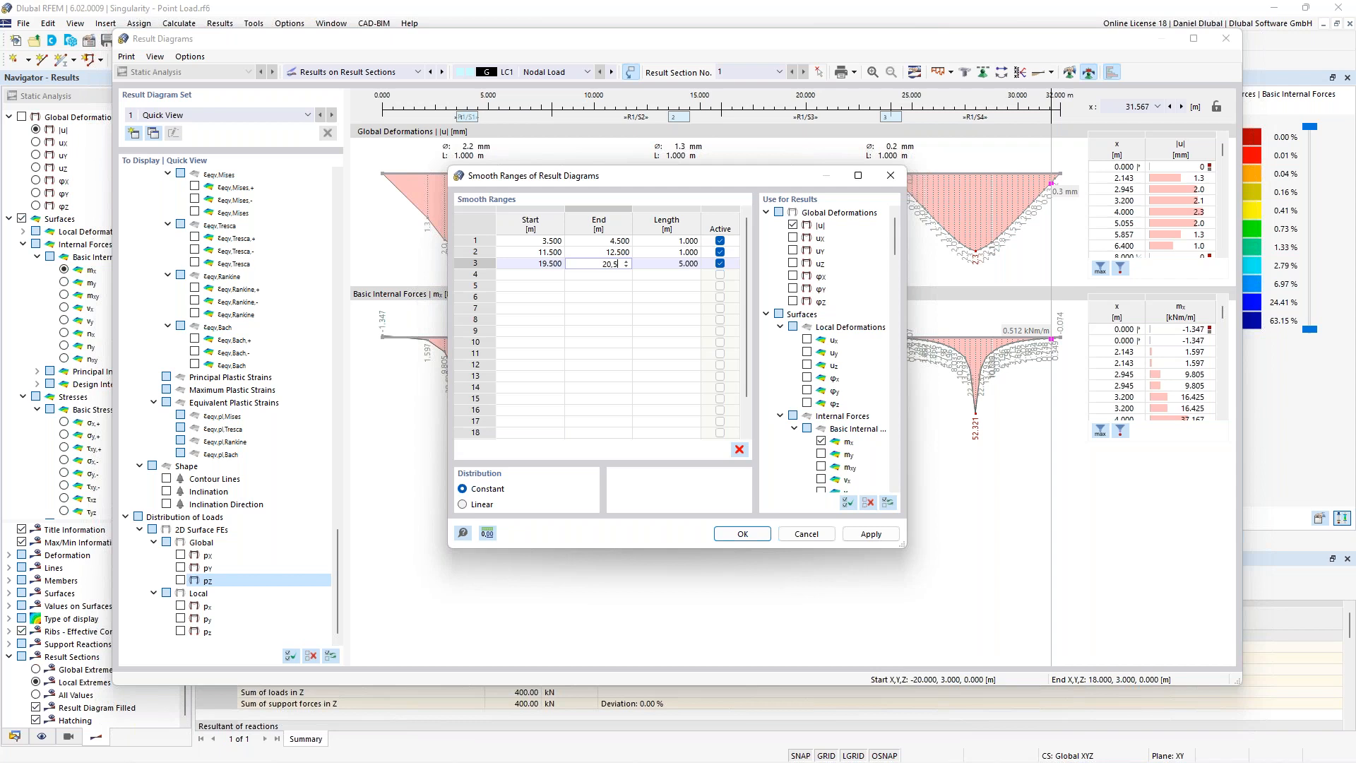
# Step: Add a fourth smooth range from 27.5 to 28.5 m and accept all ranges
pyautogui.click(554, 276)
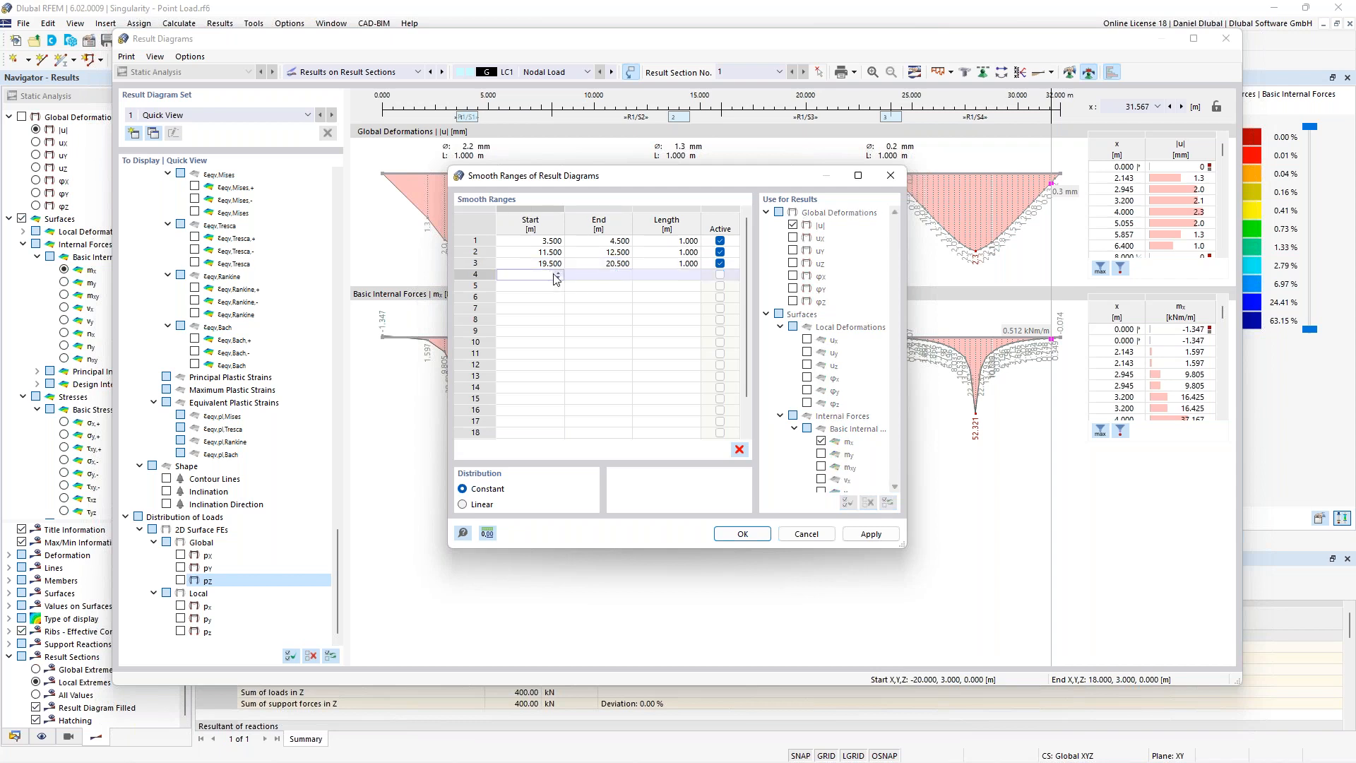
pyautogui.write('27,5')
pyautogui.click(593, 276)
pyautogui.write('28,5')
pyautogui.press('Return')
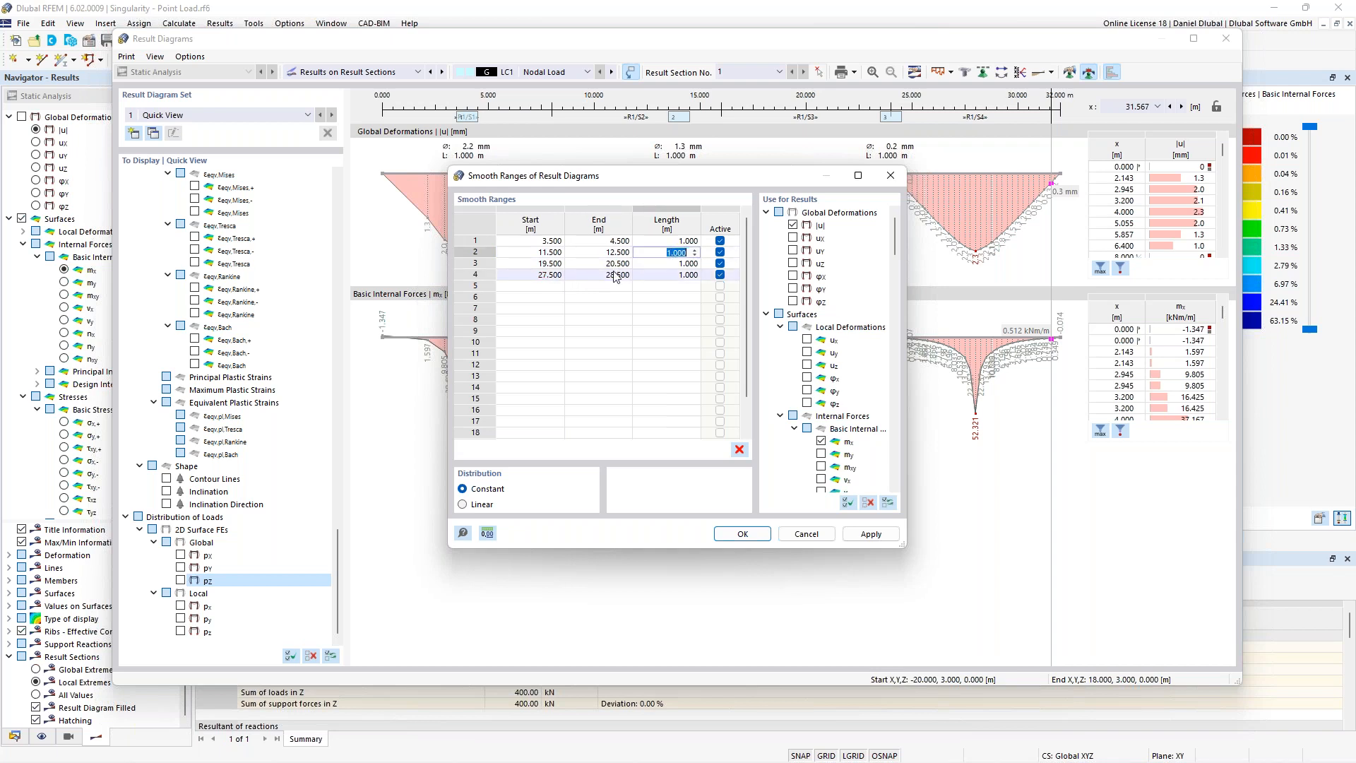
pyautogui.click(742, 533)
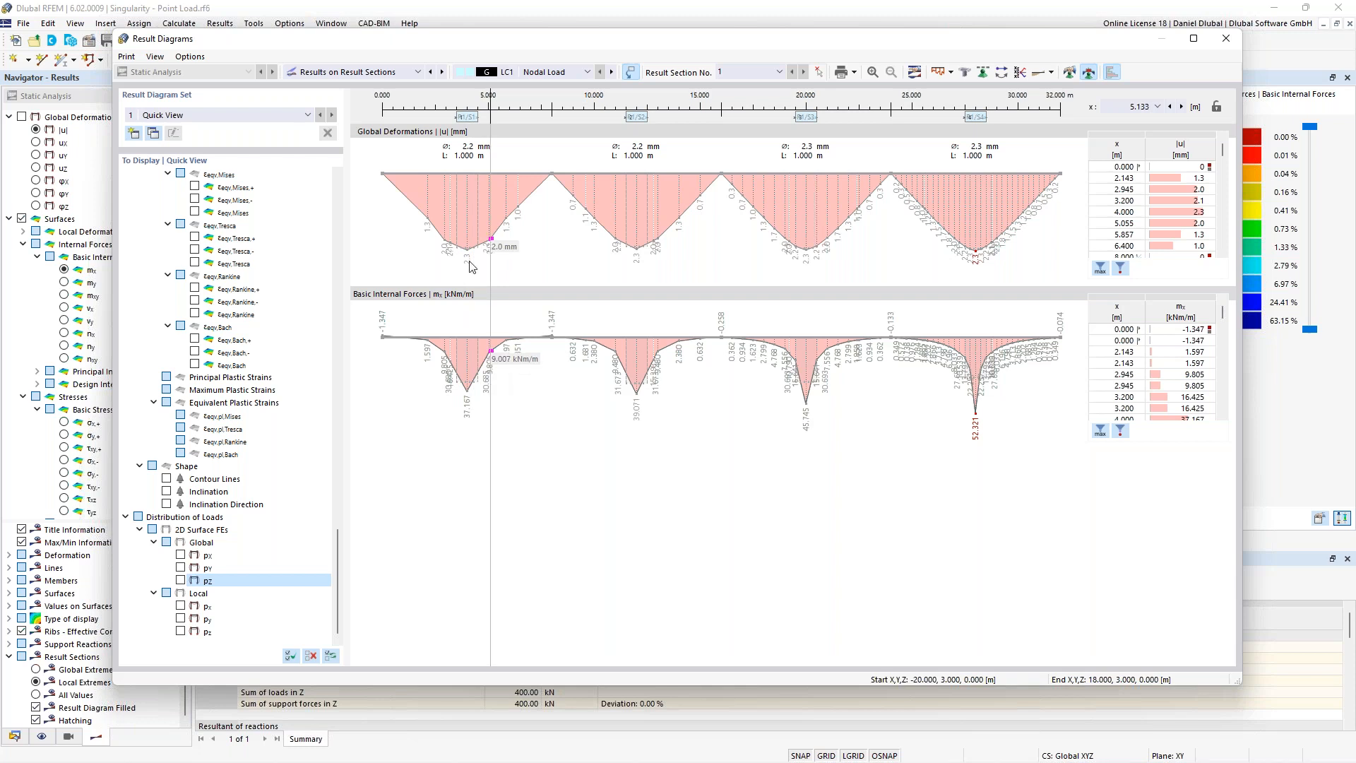
# Step: Examine the smooth range at the first plate's peak and close the result diagrams
pyautogui.moveTo(471, 121)
pyautogui.mouseDown()
pyautogui.moveTo(536, 123)
pyautogui.moveTo(463, 127)
pyautogui.mouseUp()
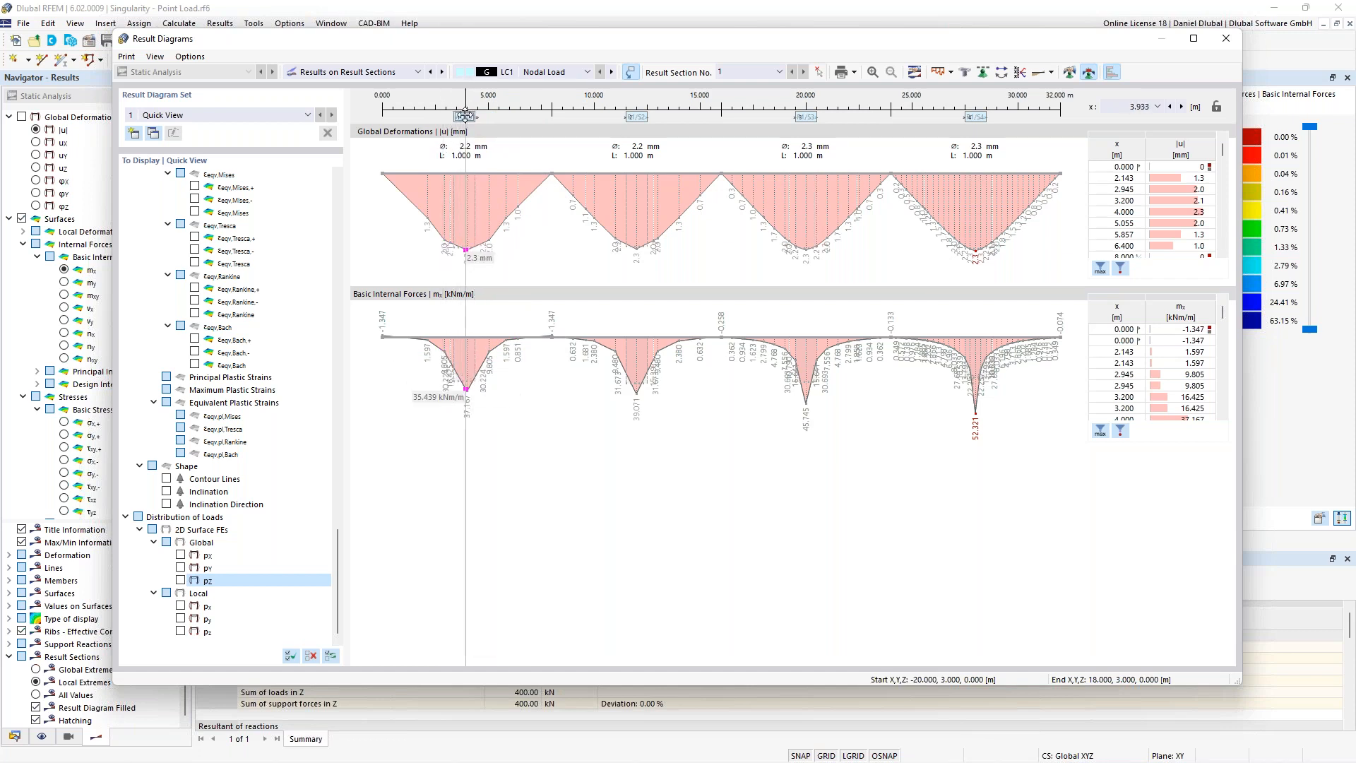
pyautogui.moveTo(467, 118); pyautogui.dragTo(465, 118)
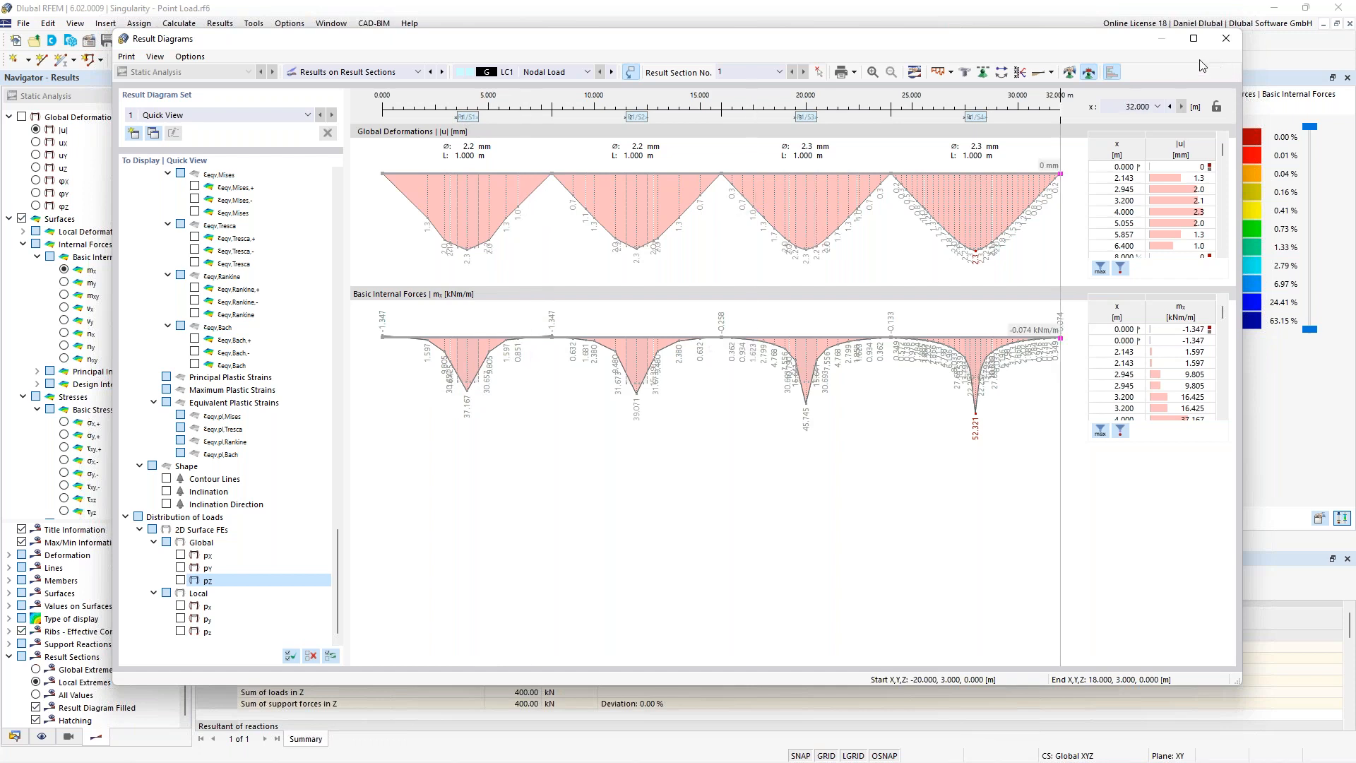
pyautogui.click(1226, 38)
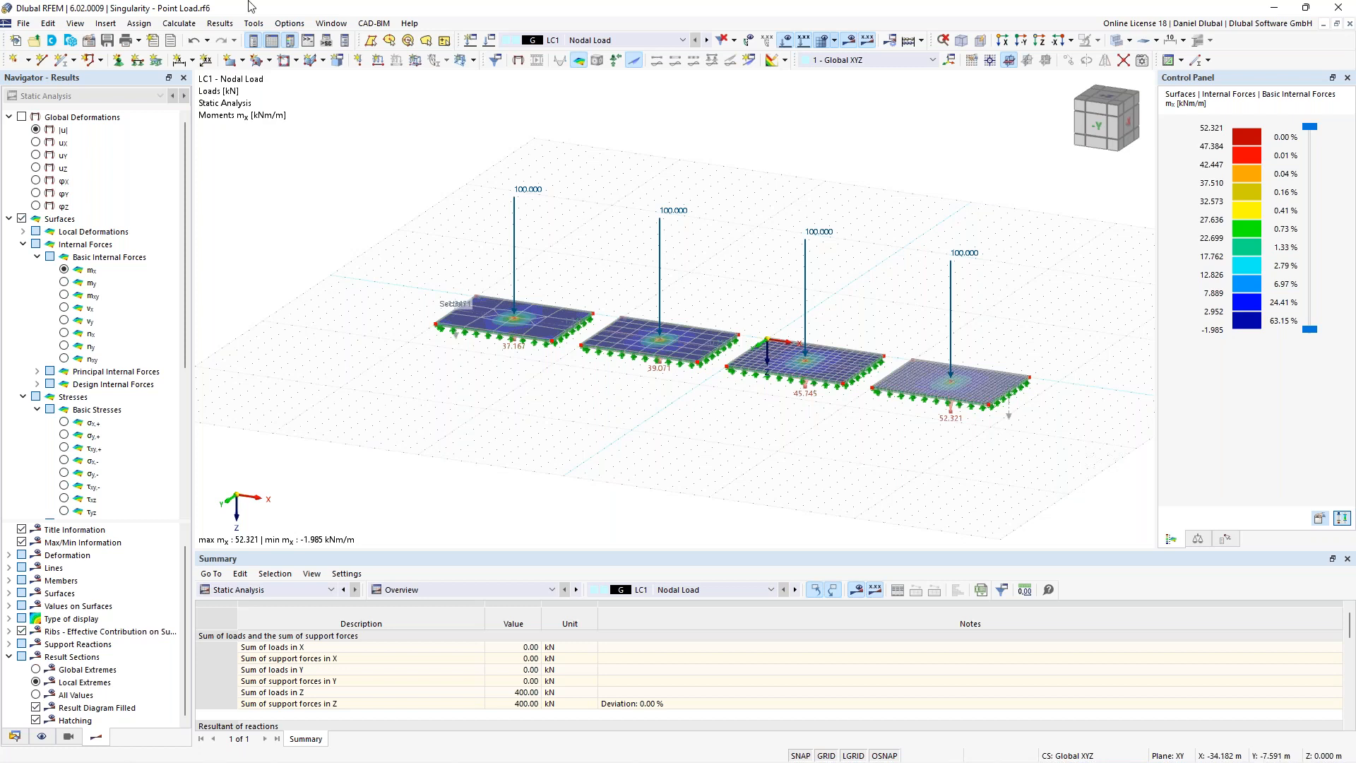
# Step: Create a new 2D | XY | Plate model named "Singularity - Nodal Support"
pyautogui.click(24, 23)
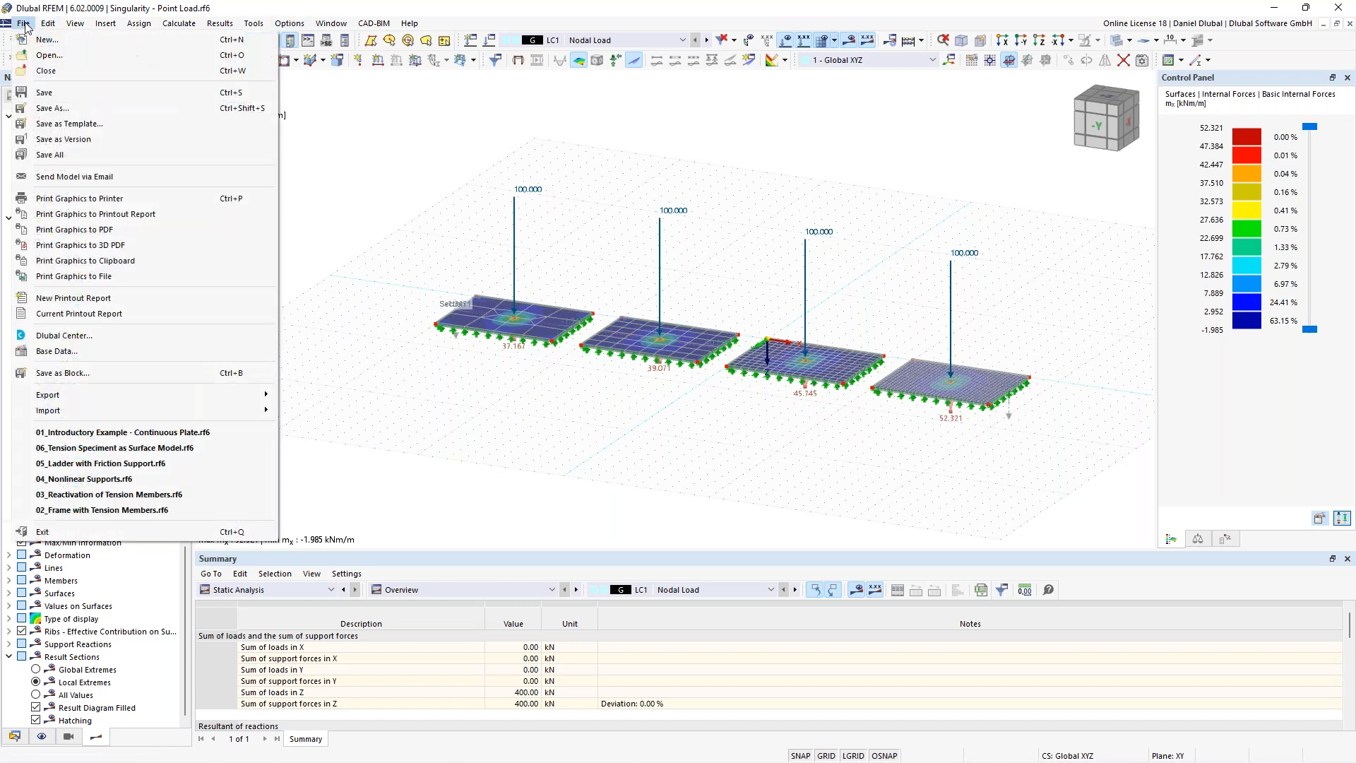
pyautogui.click(74, 43)
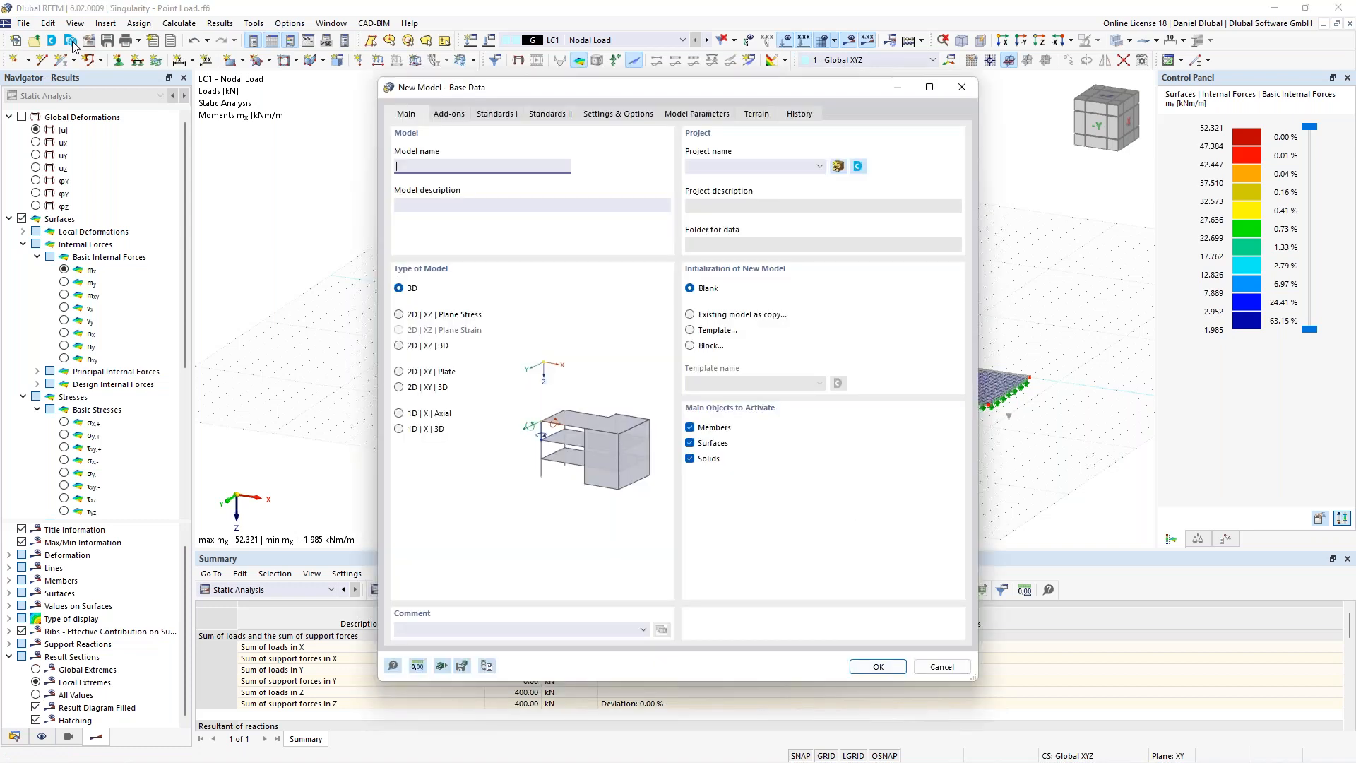
pyautogui.click(427, 372)
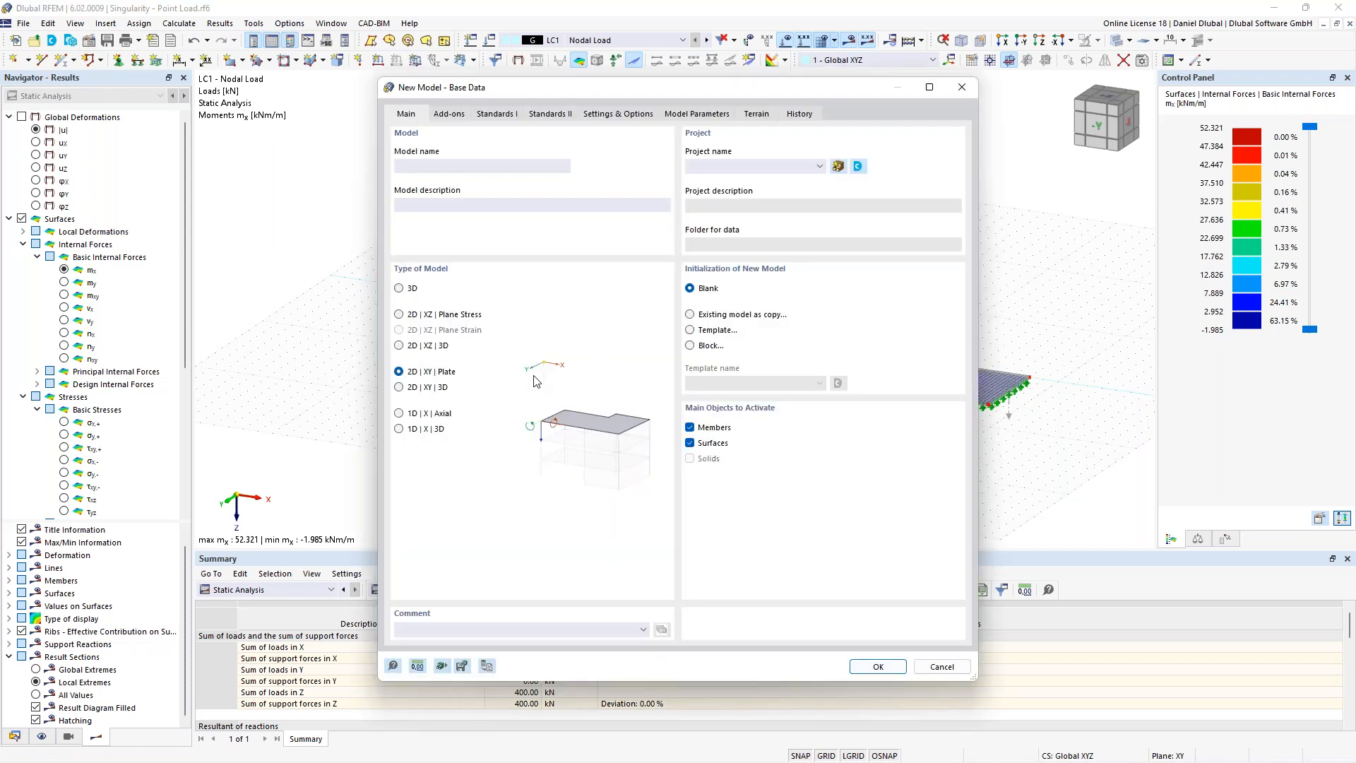
pyautogui.click(441, 167)
pyautogui.write('Singularity - Nodal Support')
pyautogui.click(868, 667)
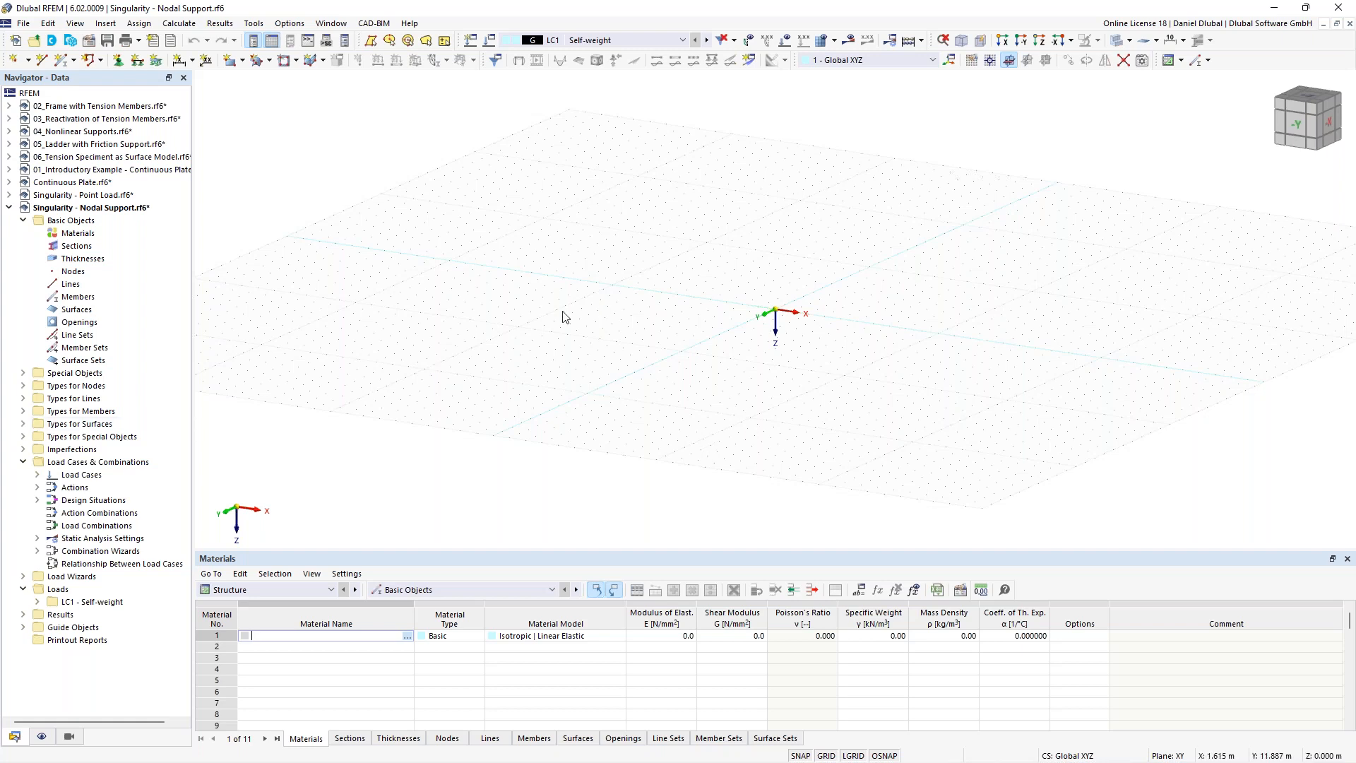
# Step: Start a new rectangular surface and create concrete C30/37 to EN 1992-1-1:2004/A1:2014 as the material of its new thickness
pyautogui.moveTo(760, 294); pyautogui.dragTo(678, 332, button='middle')
pyautogui.click(231, 59)
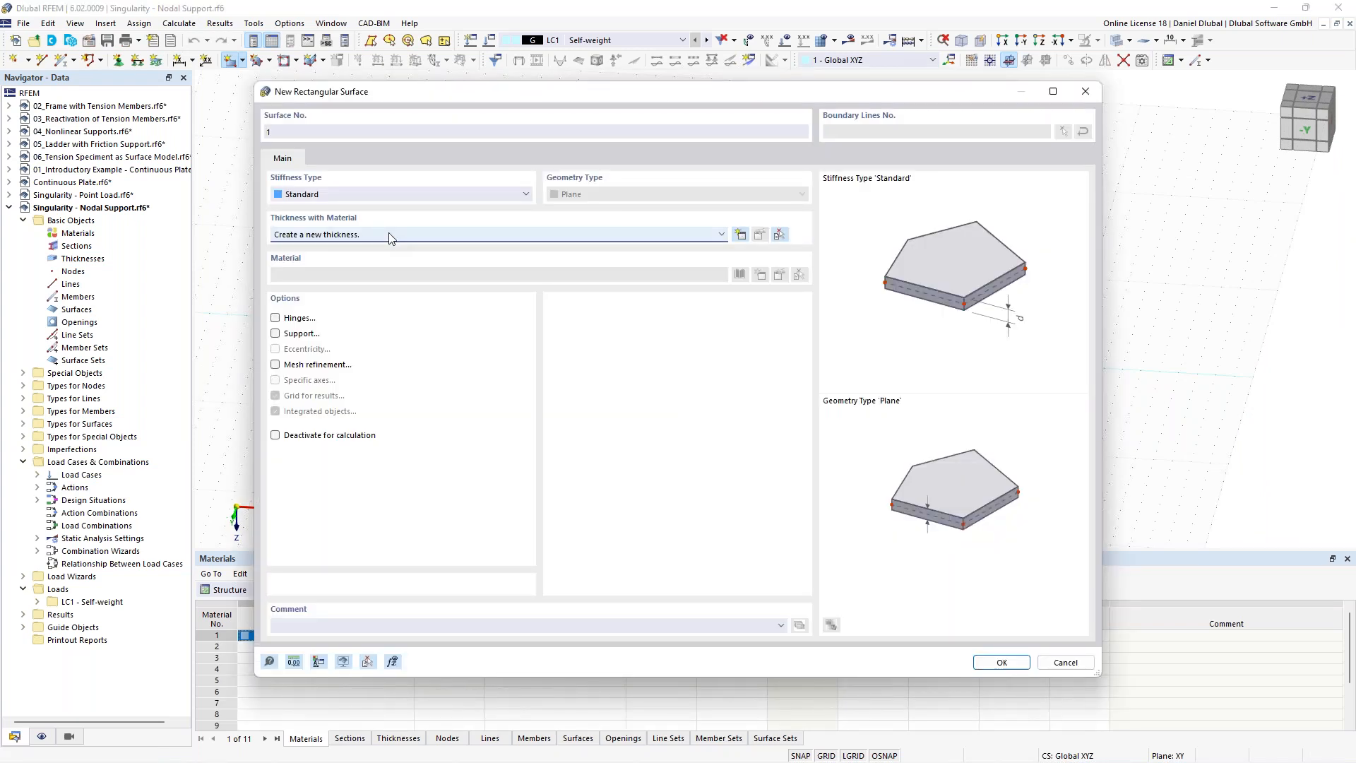
pyautogui.click(391, 236)
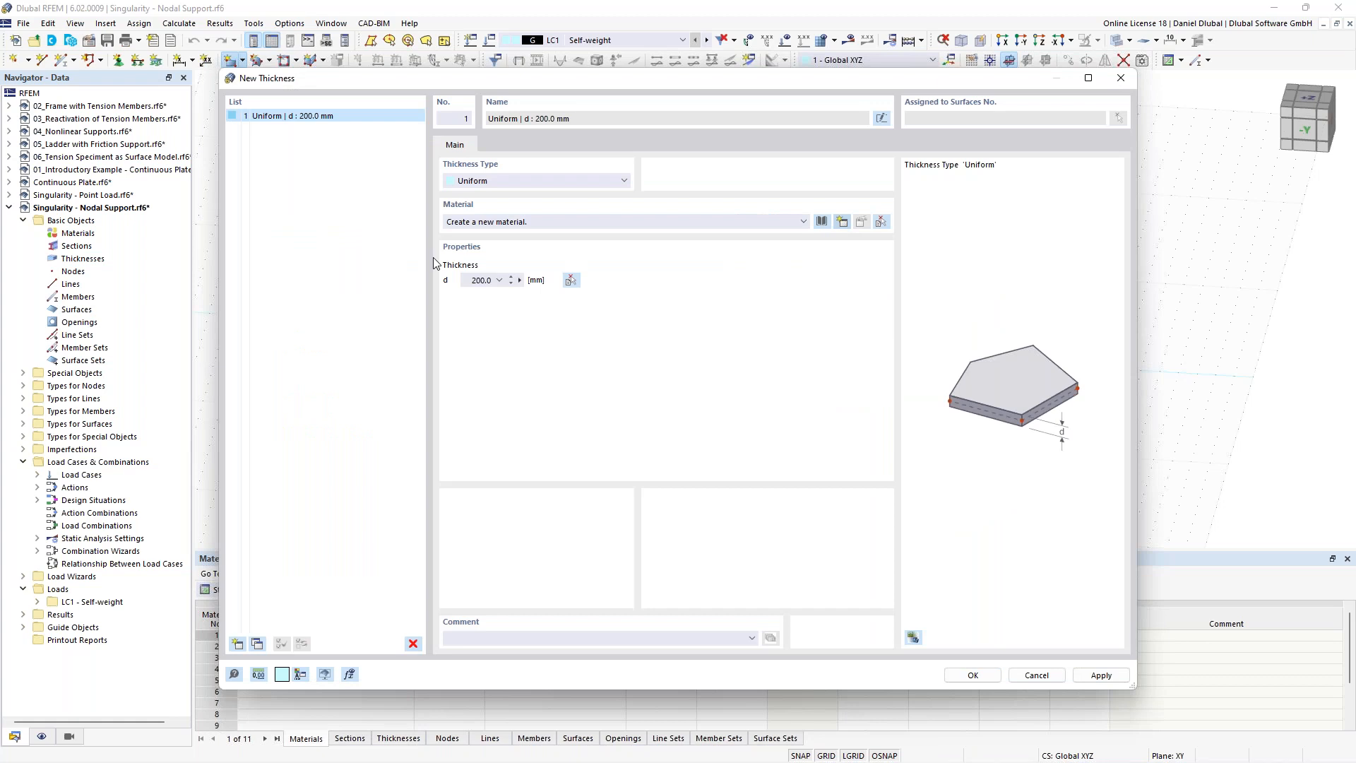
pyautogui.write('C')
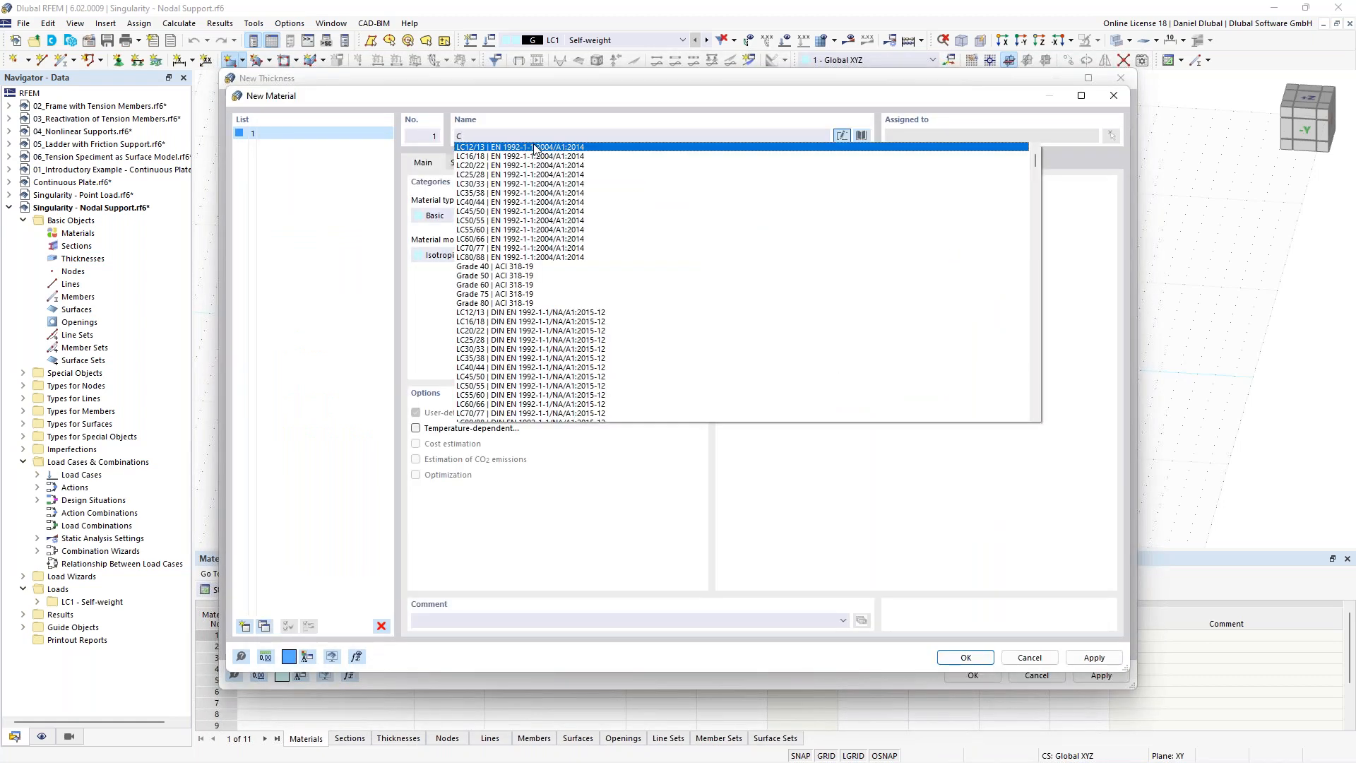
pyautogui.write('30/')
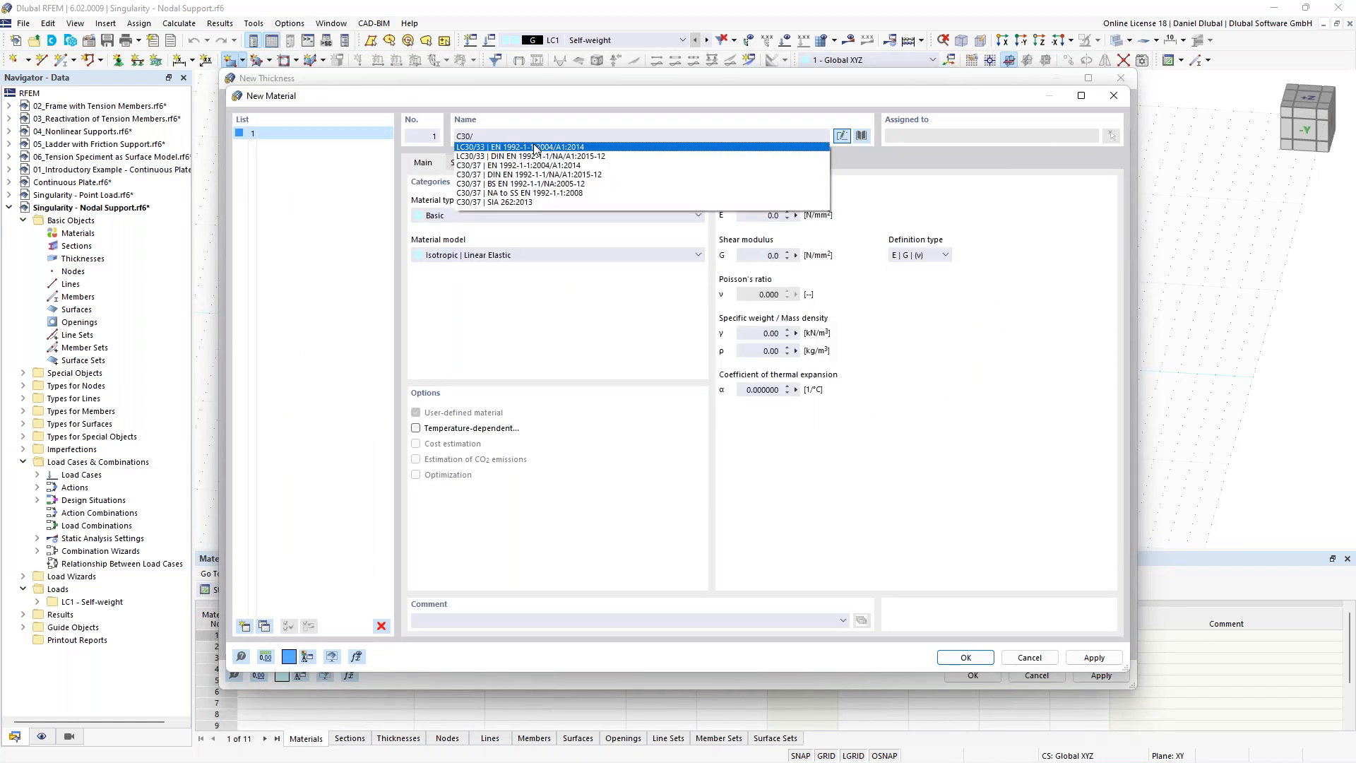
pyautogui.write('37')
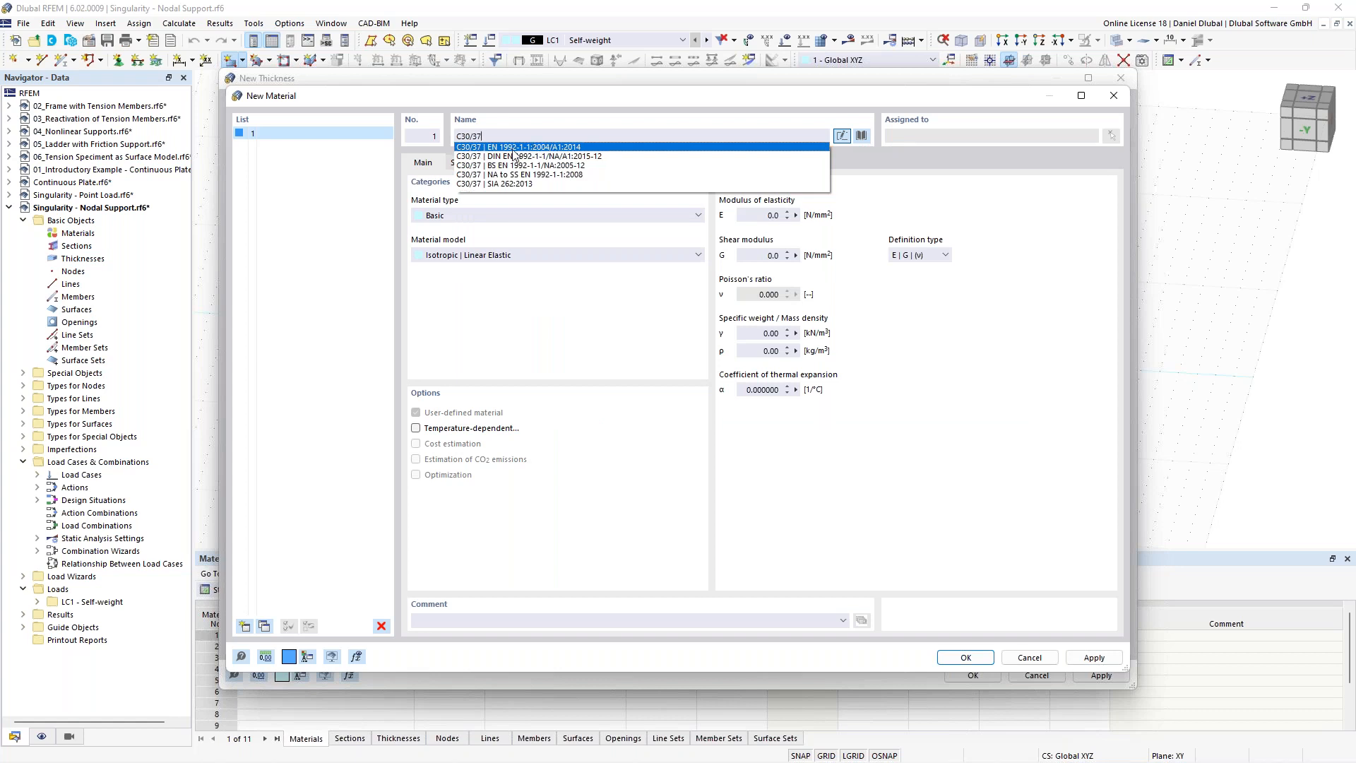
pyautogui.click(514, 147)
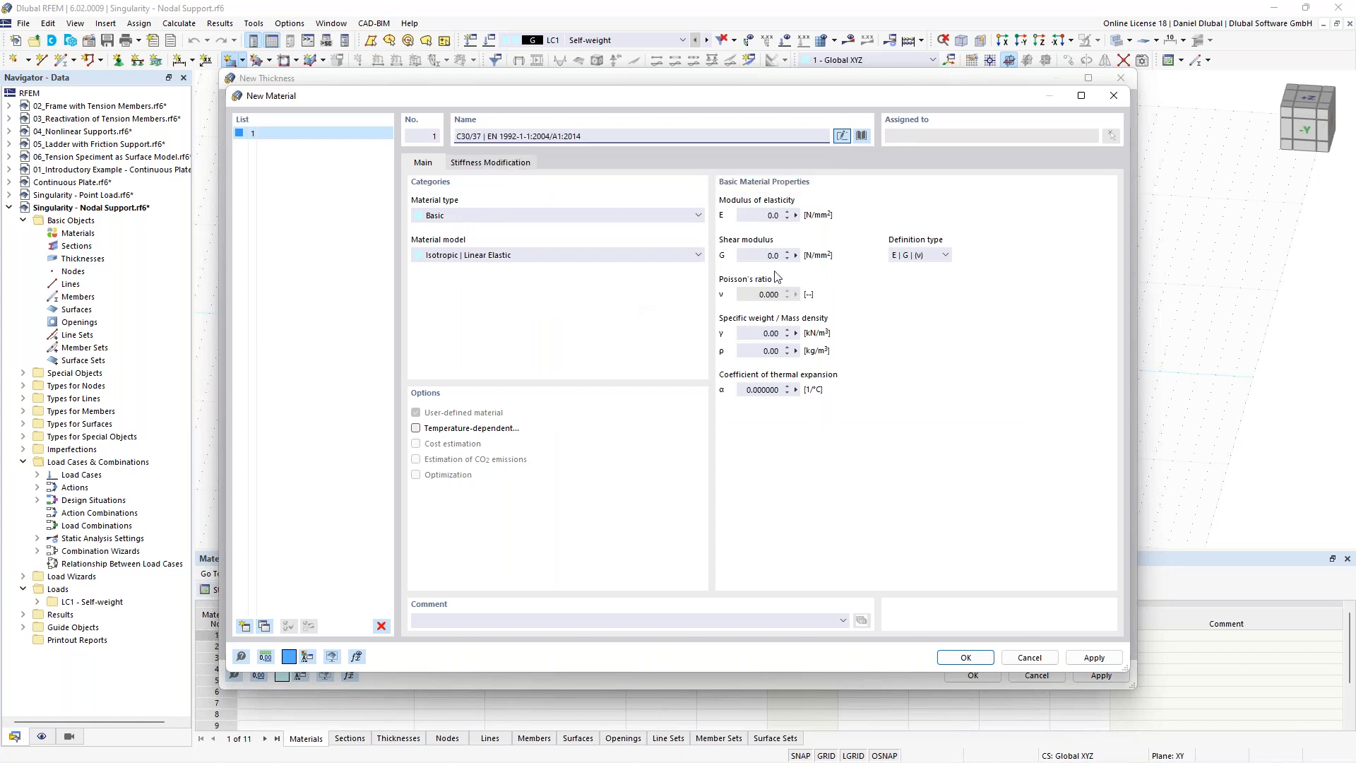
pyautogui.click(979, 664)
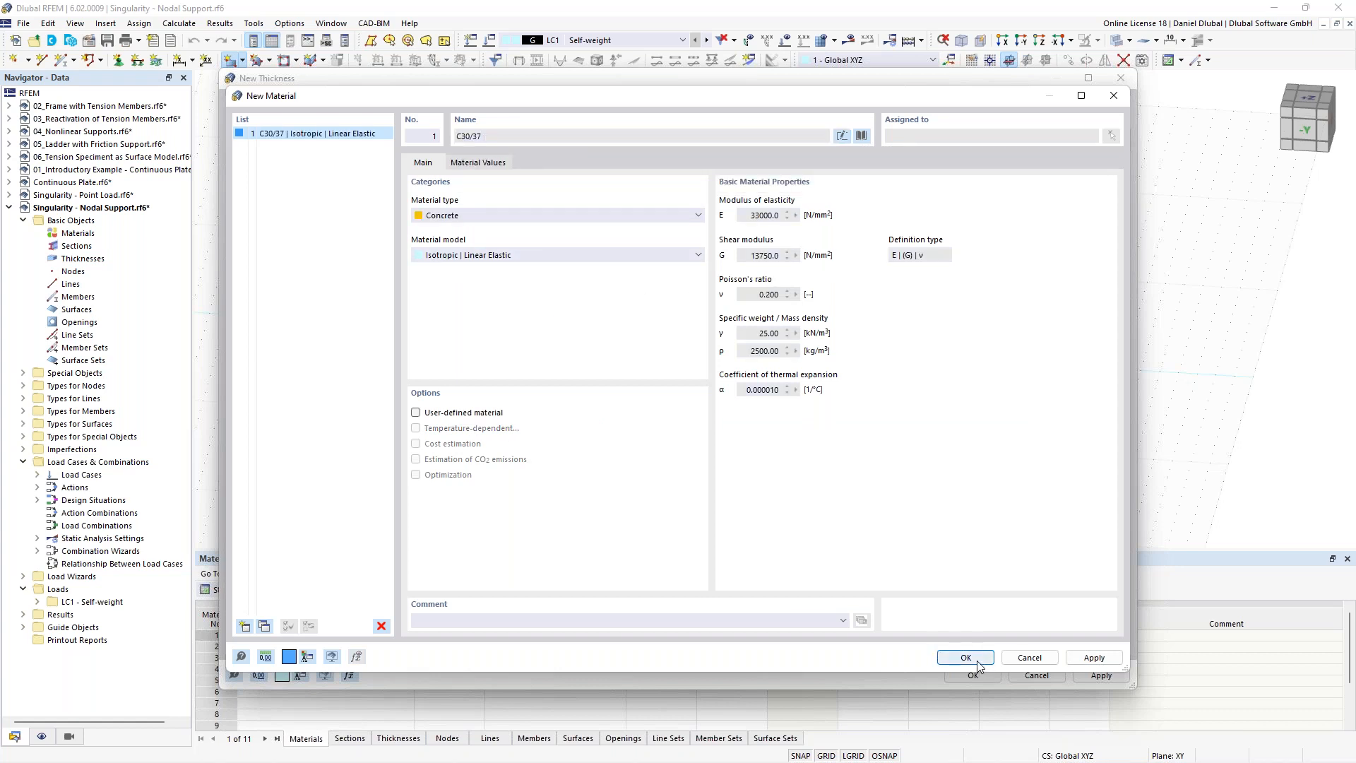
# Step: Accept the uniform 200 mm thickness in C30/37 and the standard stiffness for the rectangular surface
pyautogui.click(466, 280)
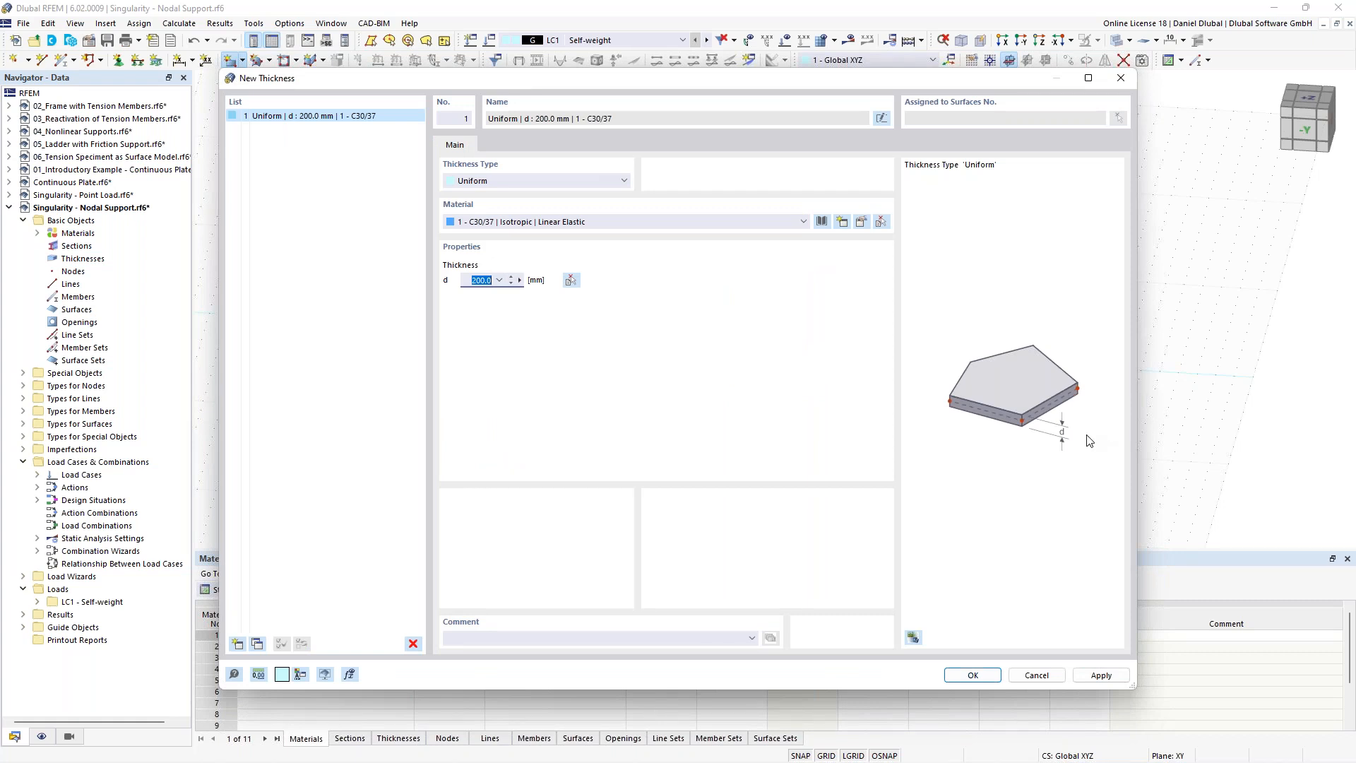
pyautogui.click(973, 676)
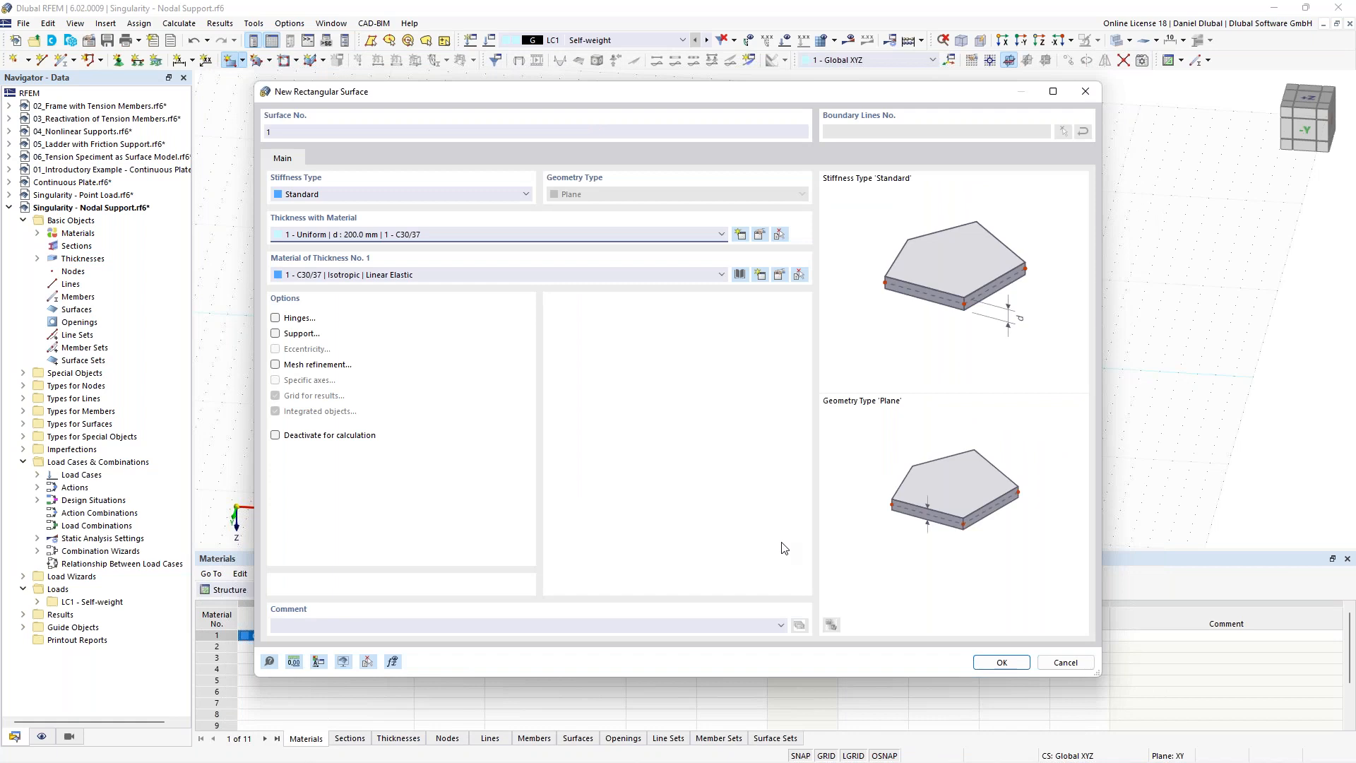
pyautogui.click(1002, 662)
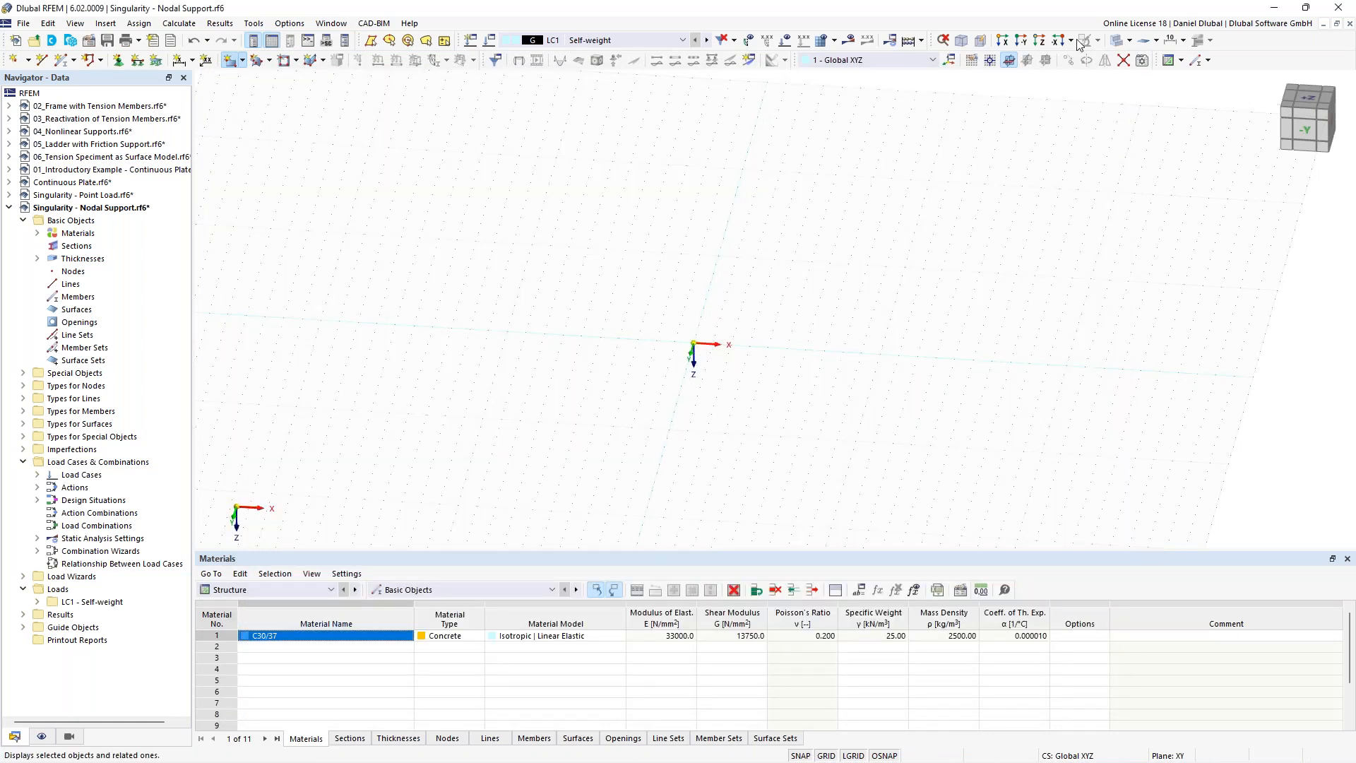
# Step: Draw the rectangular plate in plan view from the origin to X 8 m, Y 4 m
pyautogui.click(1039, 40)
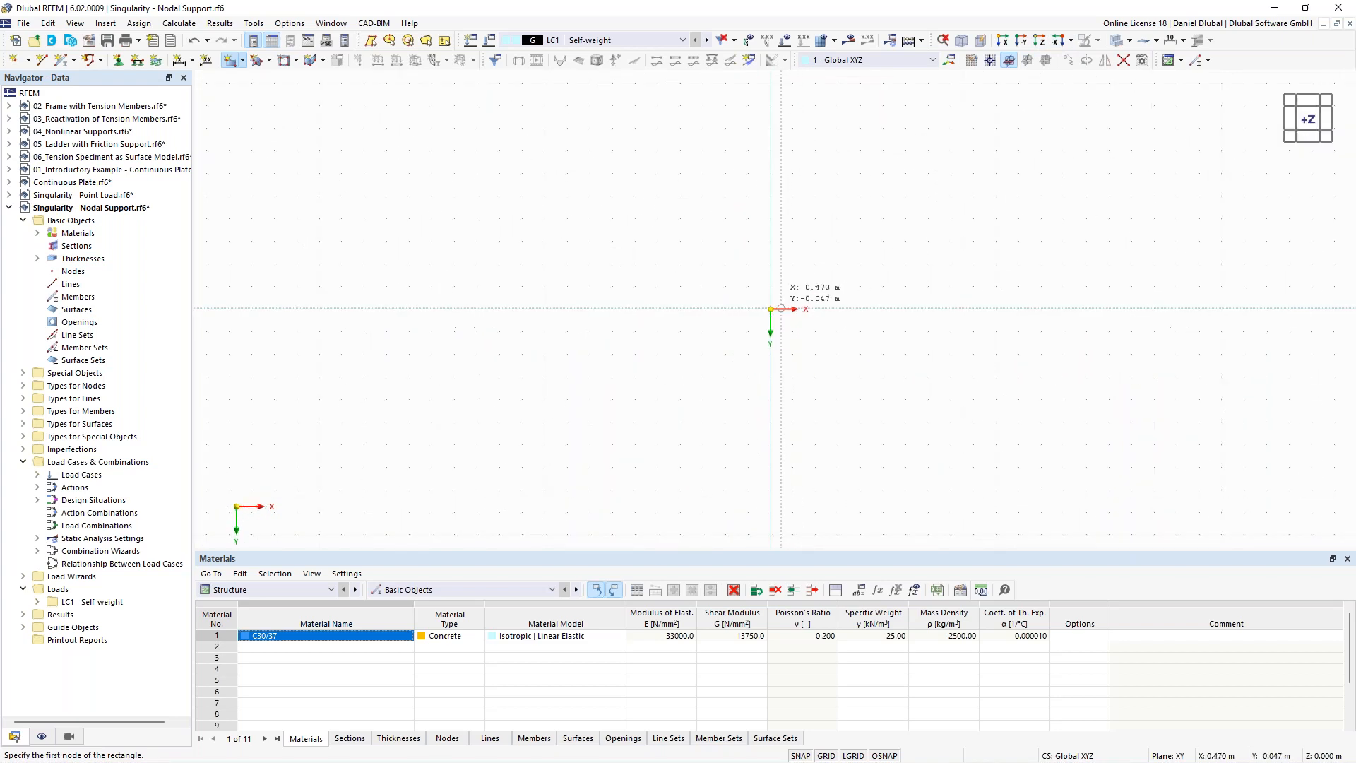
pyautogui.click(770, 309)
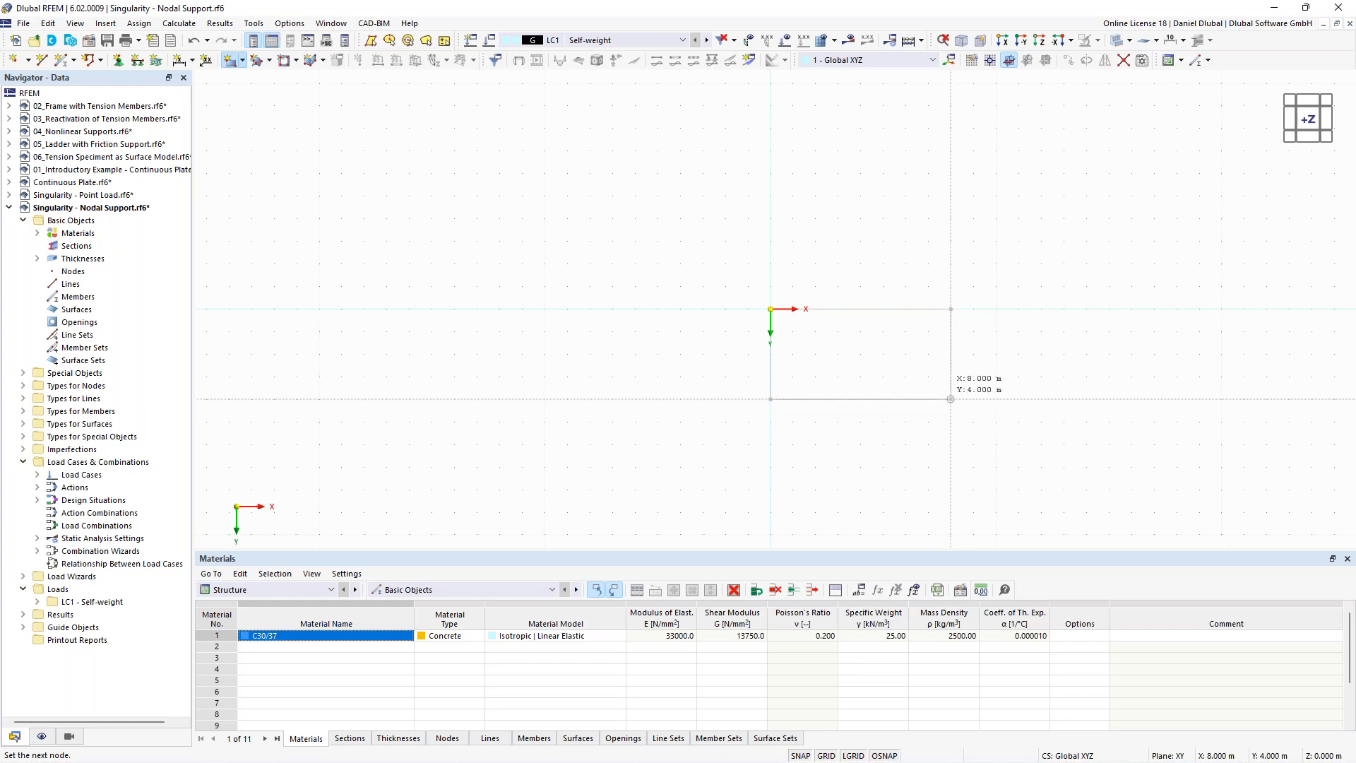
pyautogui.click(951, 399)
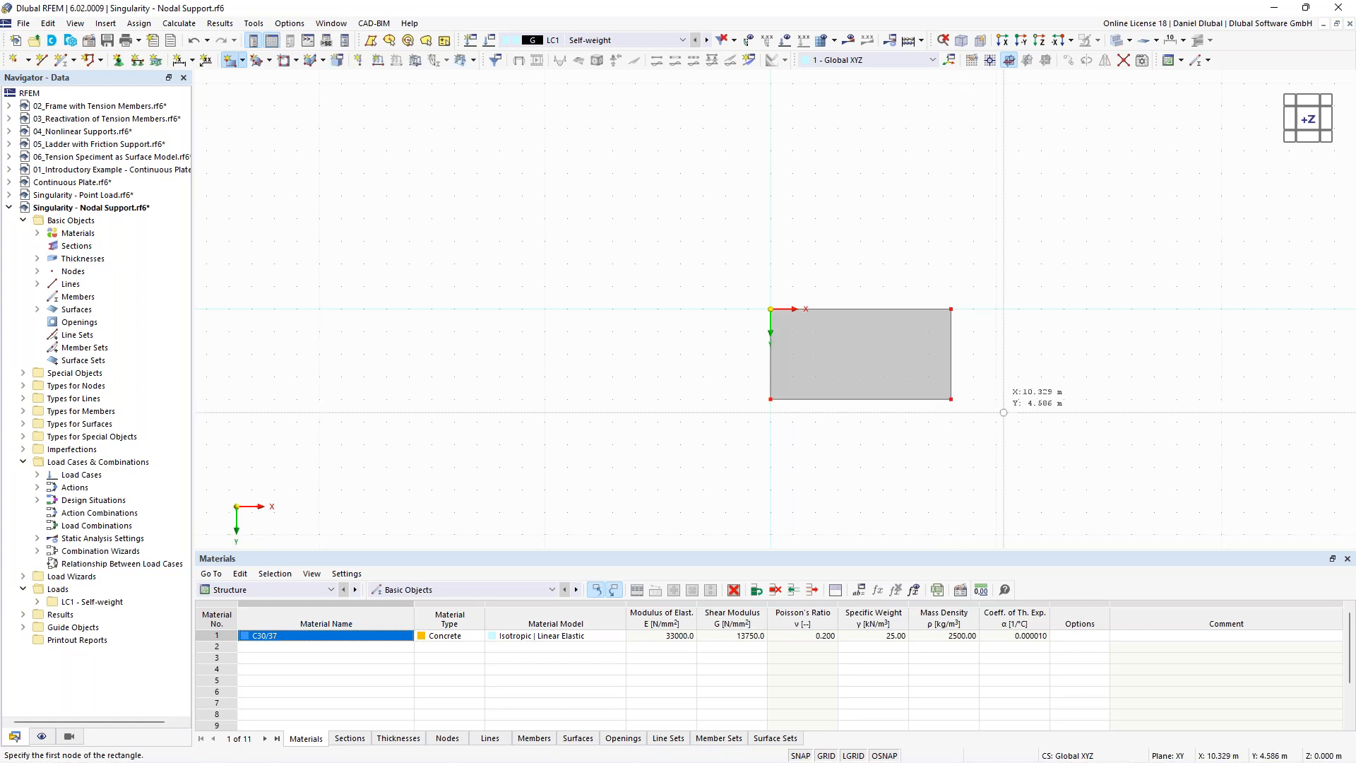
pyautogui.moveTo(1006, 377); pyautogui.dragTo(848, 307, button='middle')
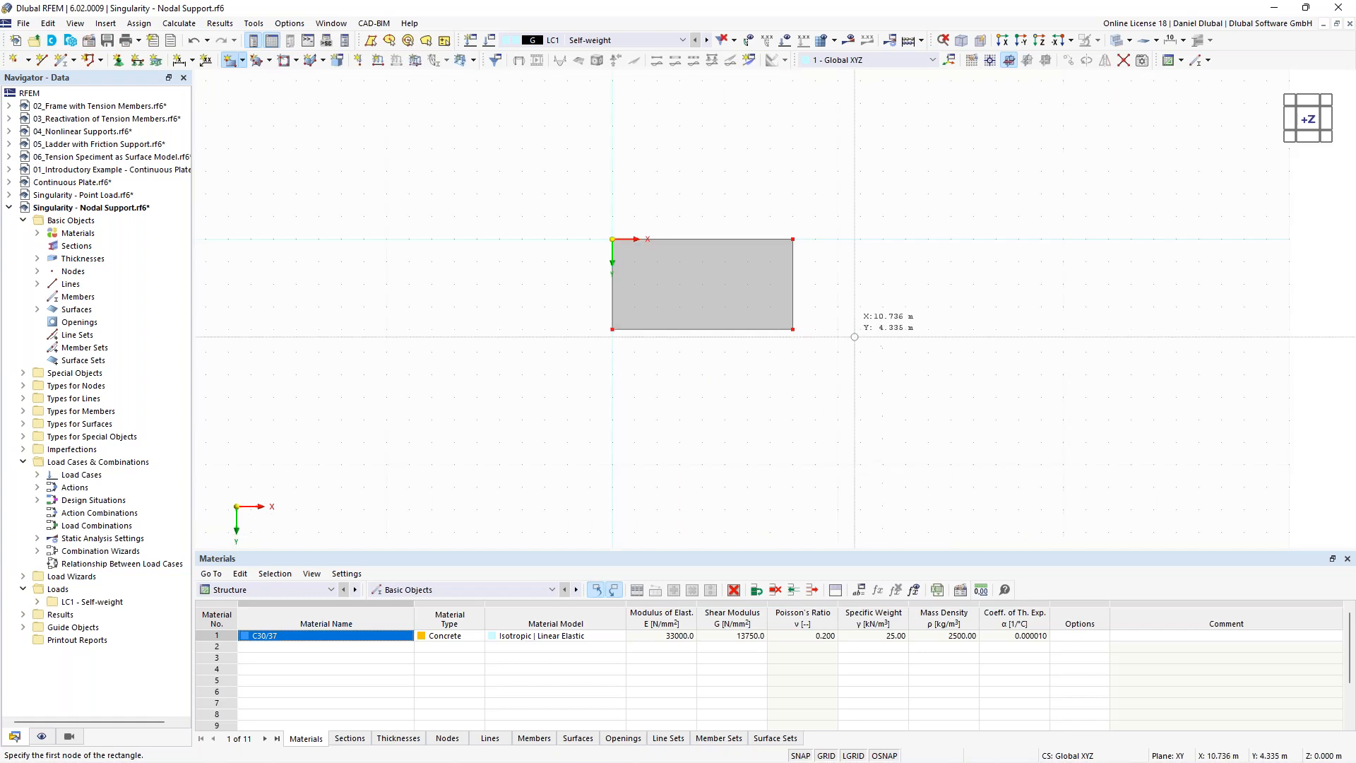
pyautogui.press('Escape')
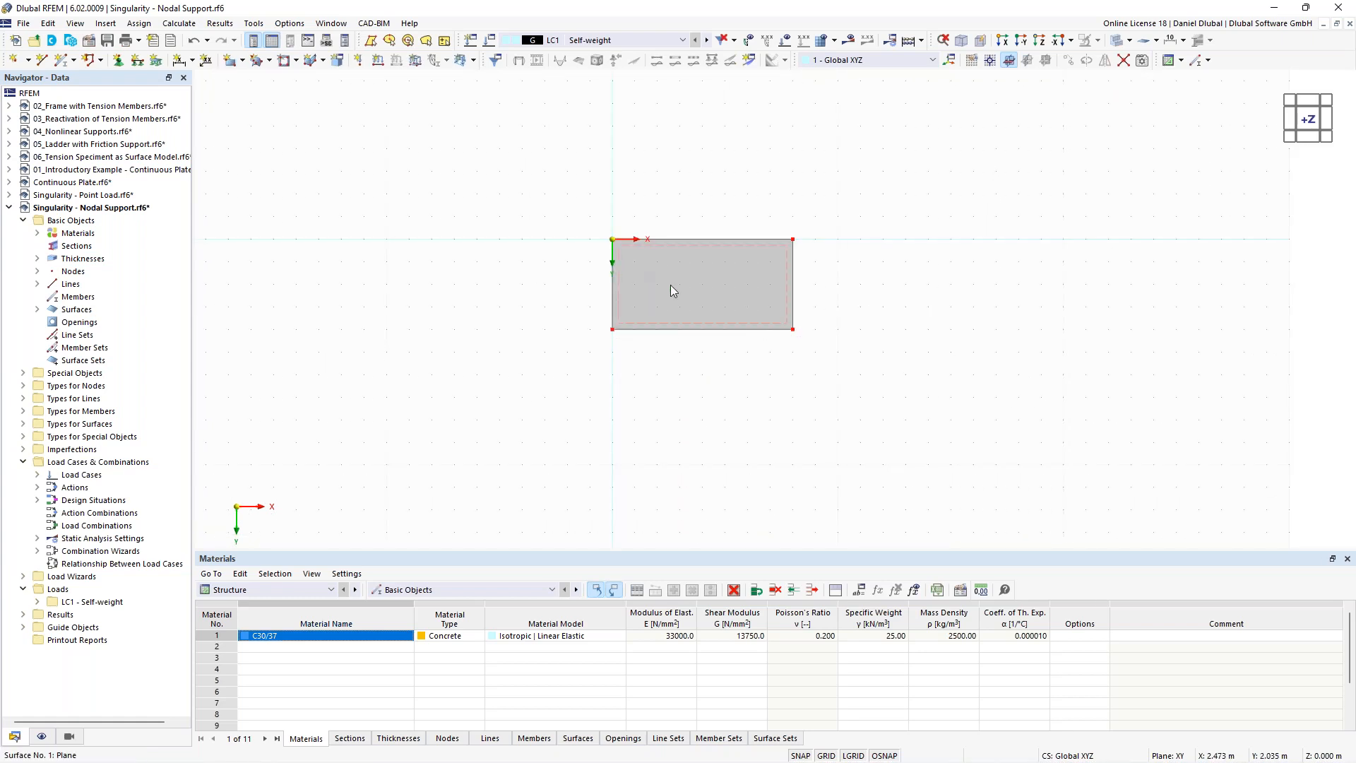
# Step: Place a node inside the plate at X 2 m, Y 2 m
pyautogui.scroll(1, 672, 286)
pyautogui.moveTo(535, 204); pyautogui.dragTo(466, 212, button='middle')
pyautogui.scroll(1, 533, 221)
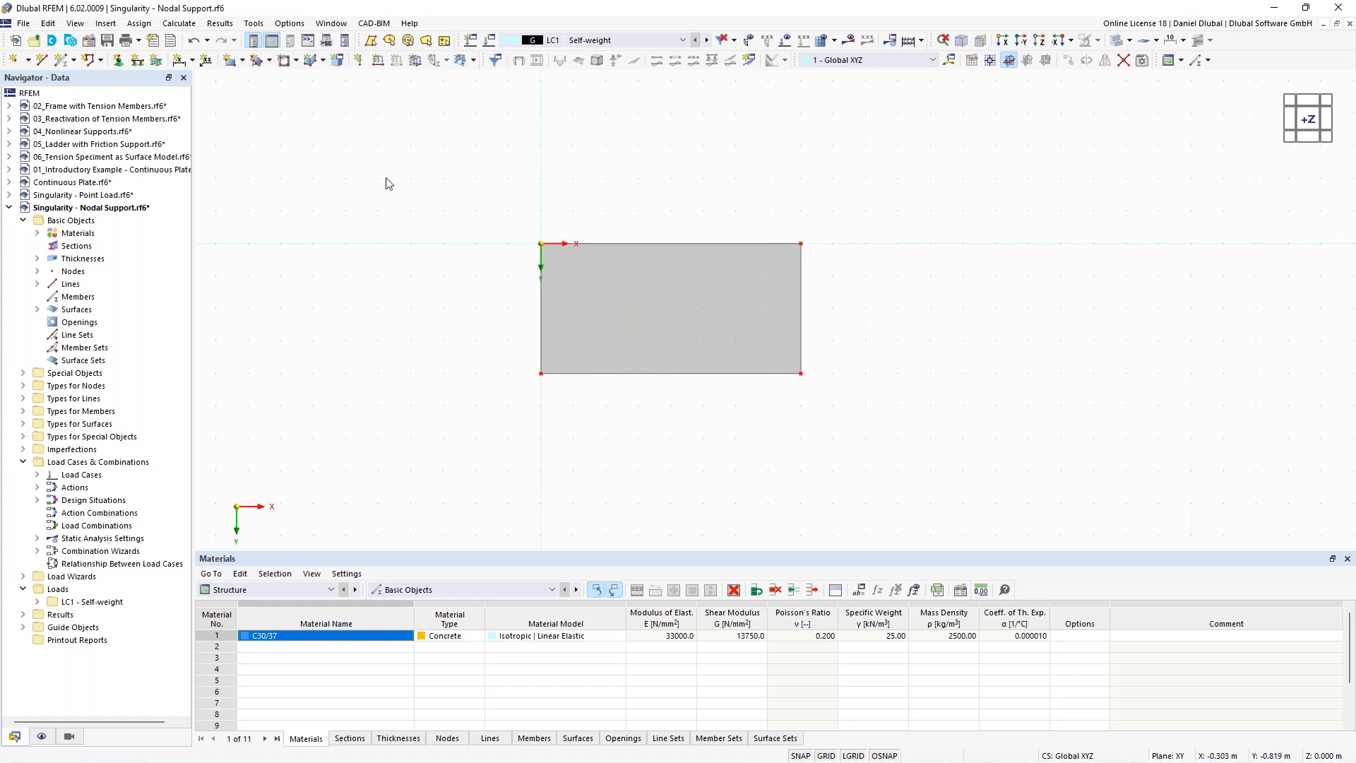
pyautogui.click(14, 60)
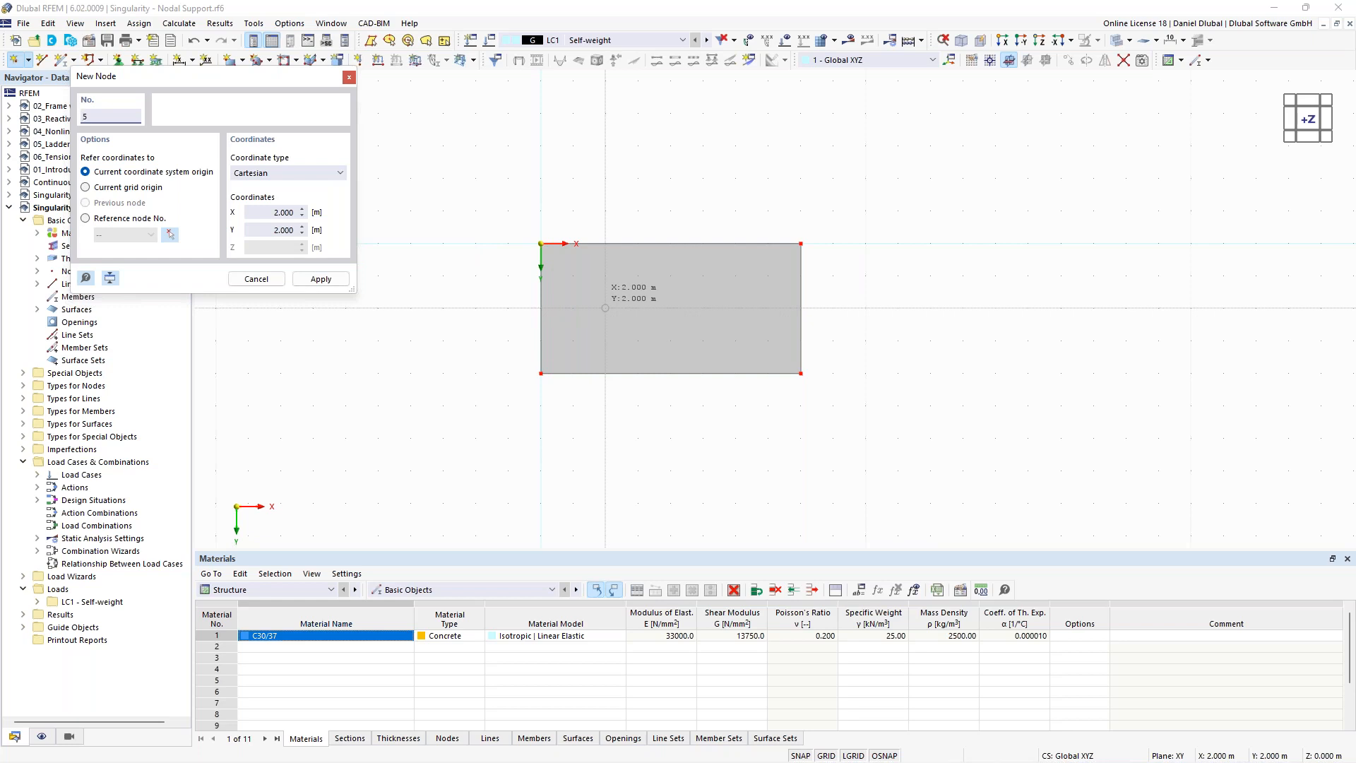
pyautogui.click(606, 308)
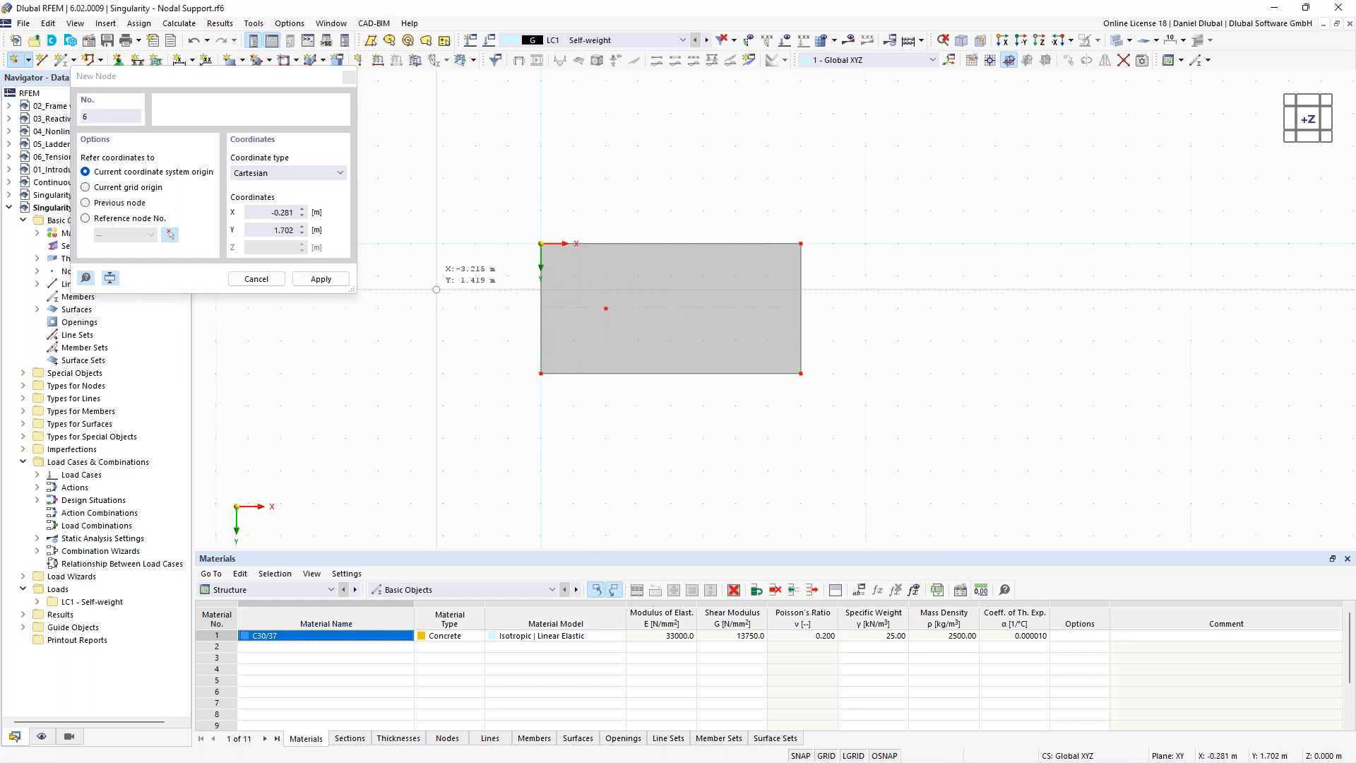
pyautogui.press('Escape')
# Step: Assign a hinged line support to the plate edge at X 8 m and a hinged nodal support to the inner node
pyautogui.click(801, 296)
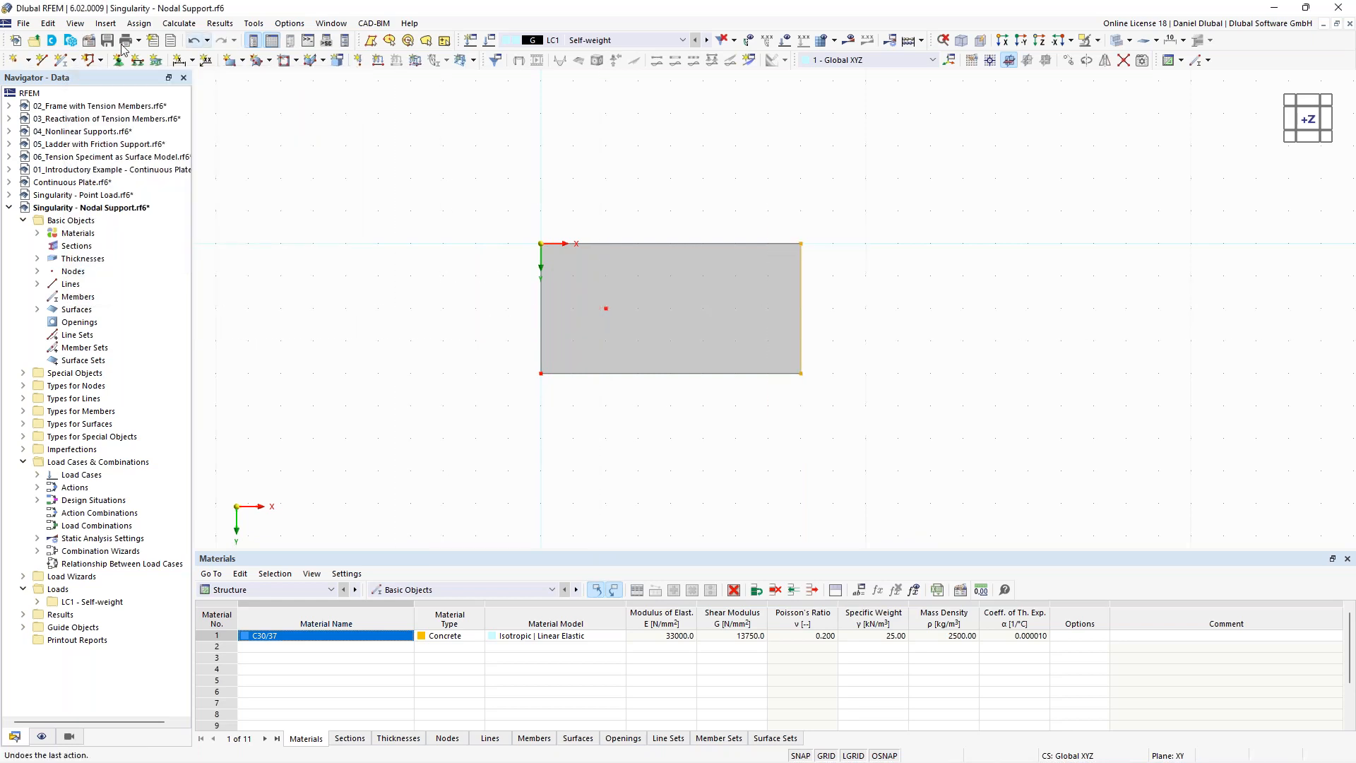
pyautogui.click(137, 63)
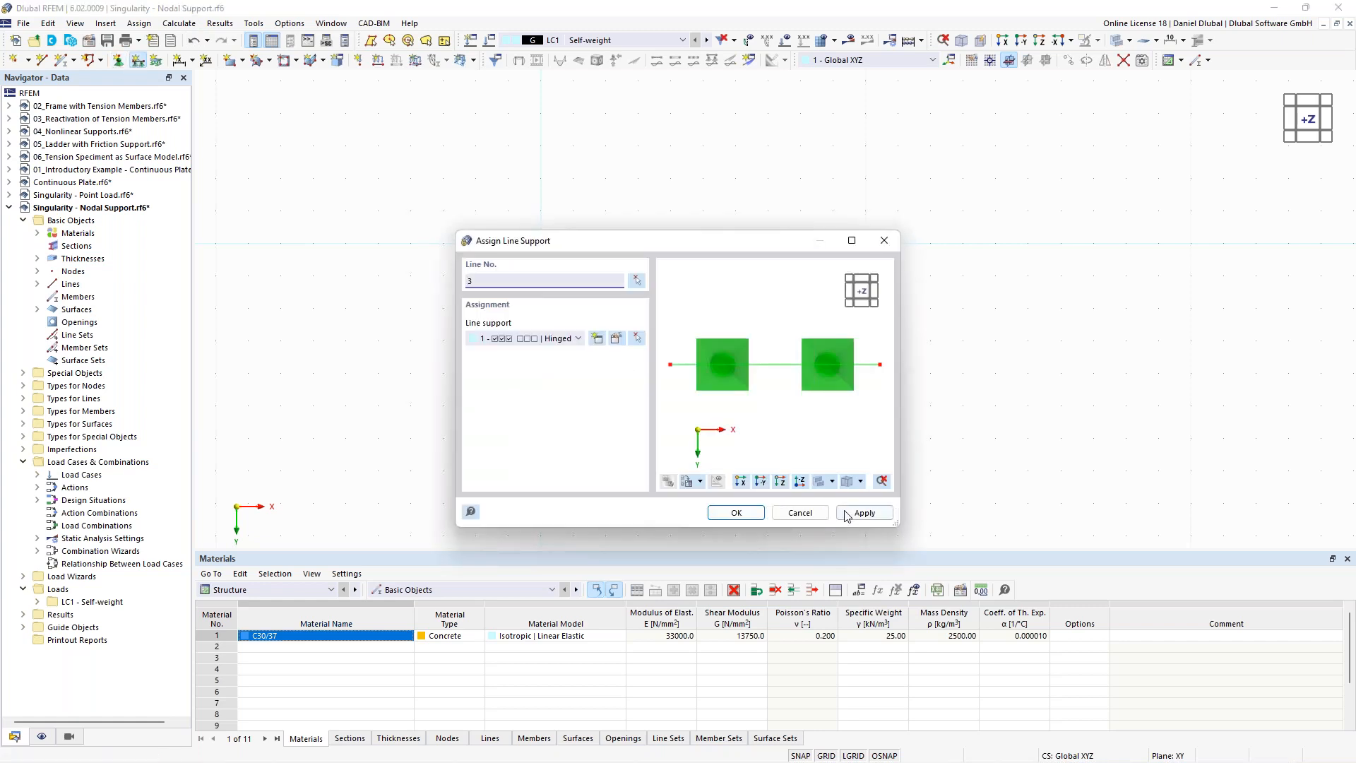
pyautogui.click(750, 514)
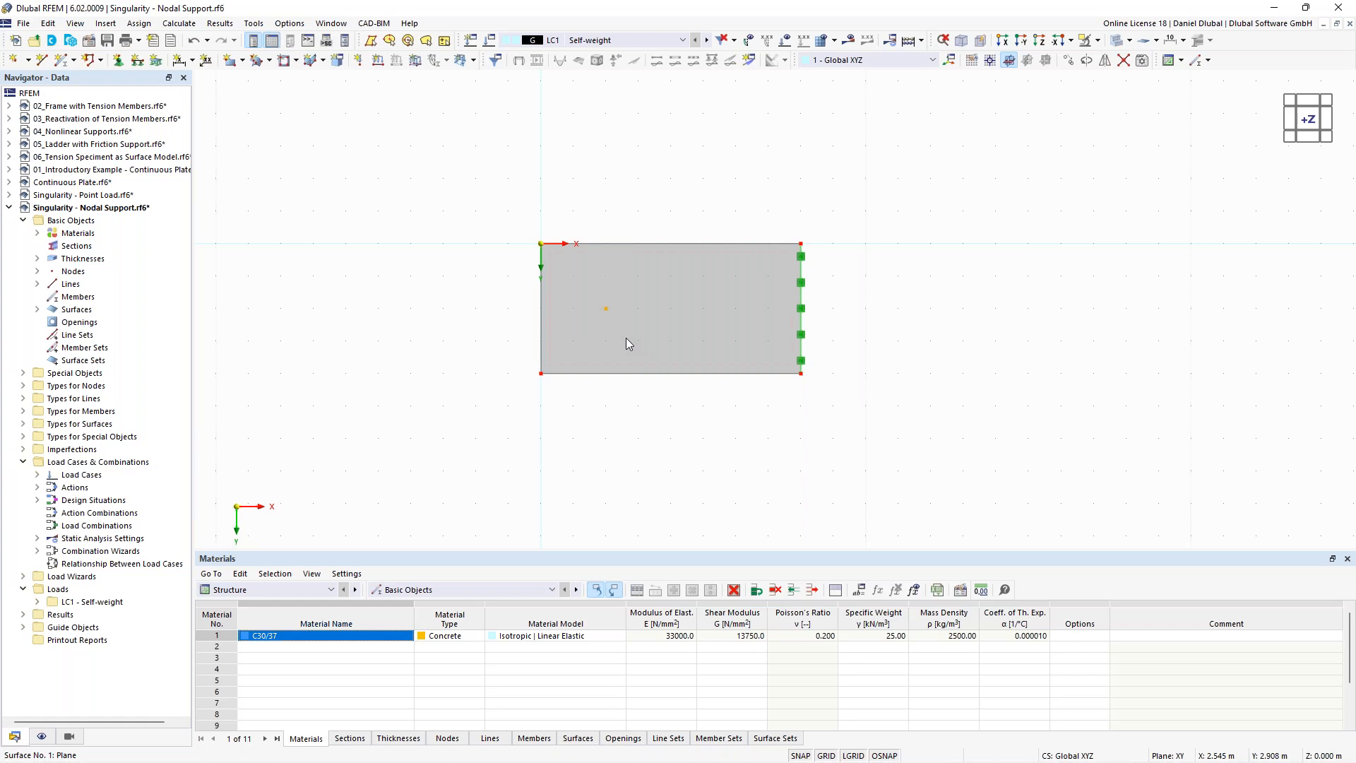
pyautogui.click(118, 59)
pyautogui.click(606, 309)
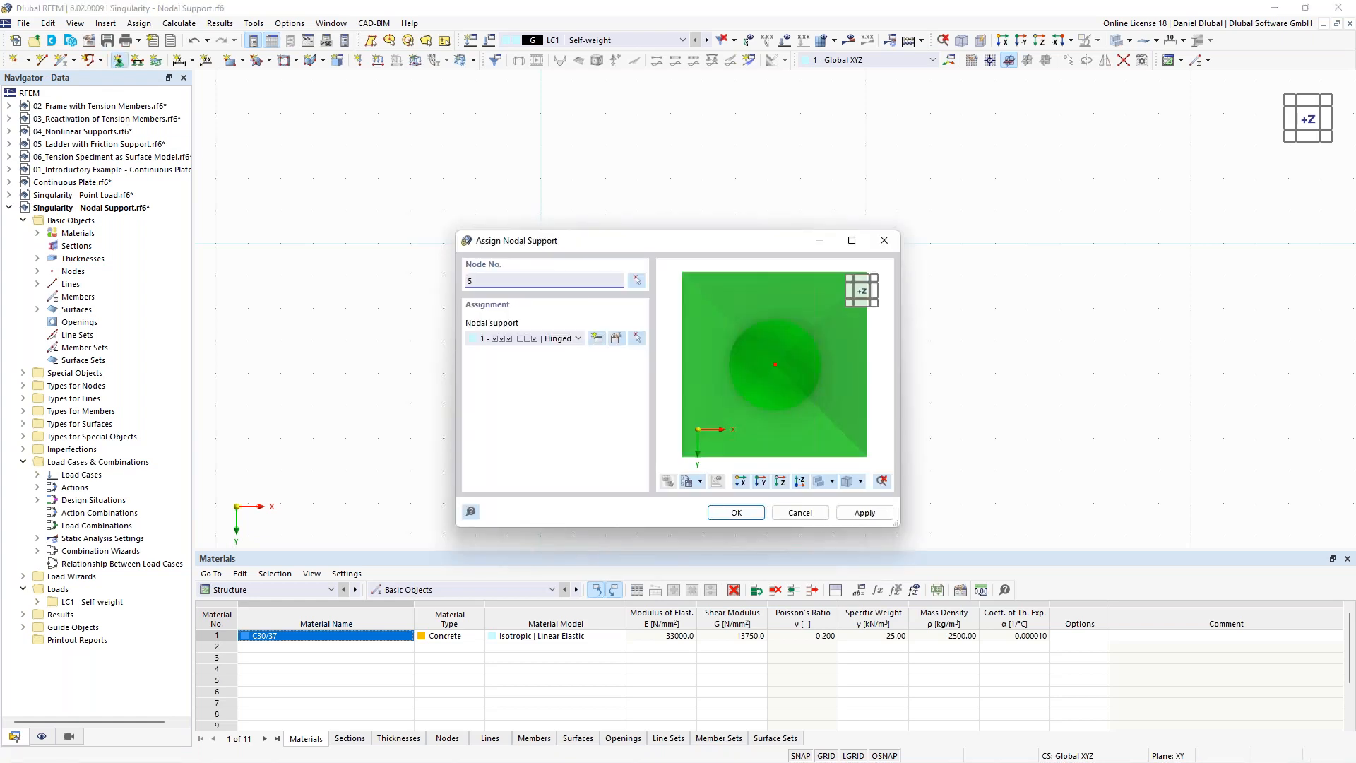
pyautogui.click(736, 512)
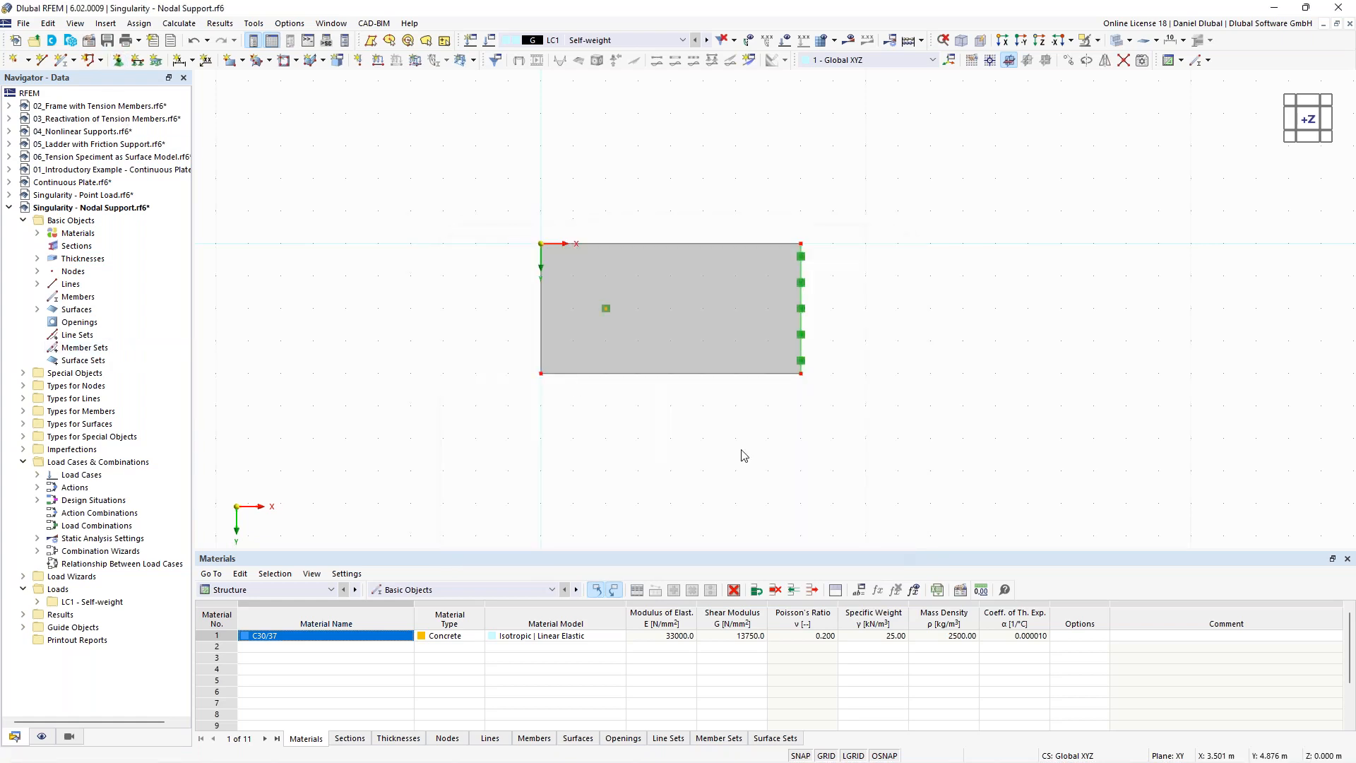
# Step: Enlarge the displayed size of the line support symbols along the plate edge
pyautogui.keyDown('ctrl'); pyautogui.moveTo(727, 502); pyautogui.dragTo(632, 300, button='middle'); pyautogui.keyUp('ctrl')
pyautogui.rightClick(632, 286)
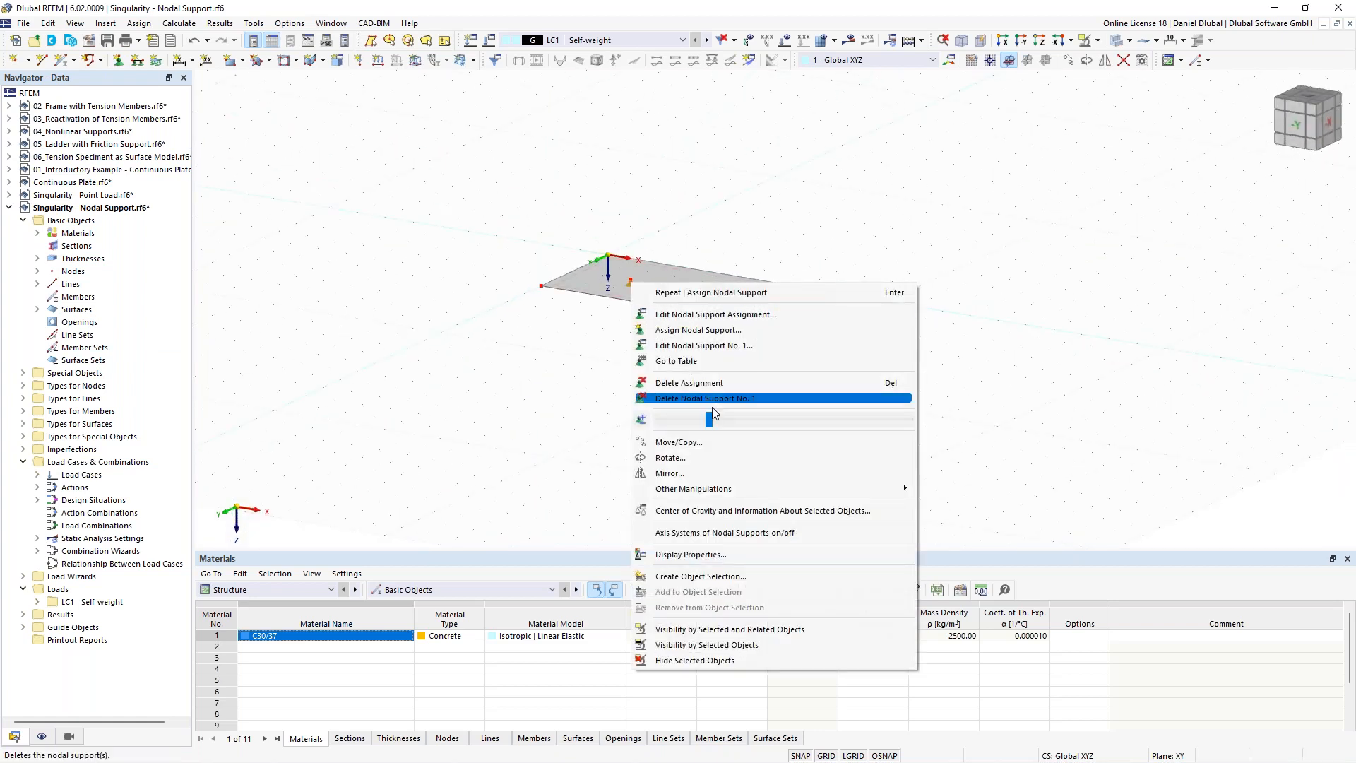
pyautogui.click(545, 427)
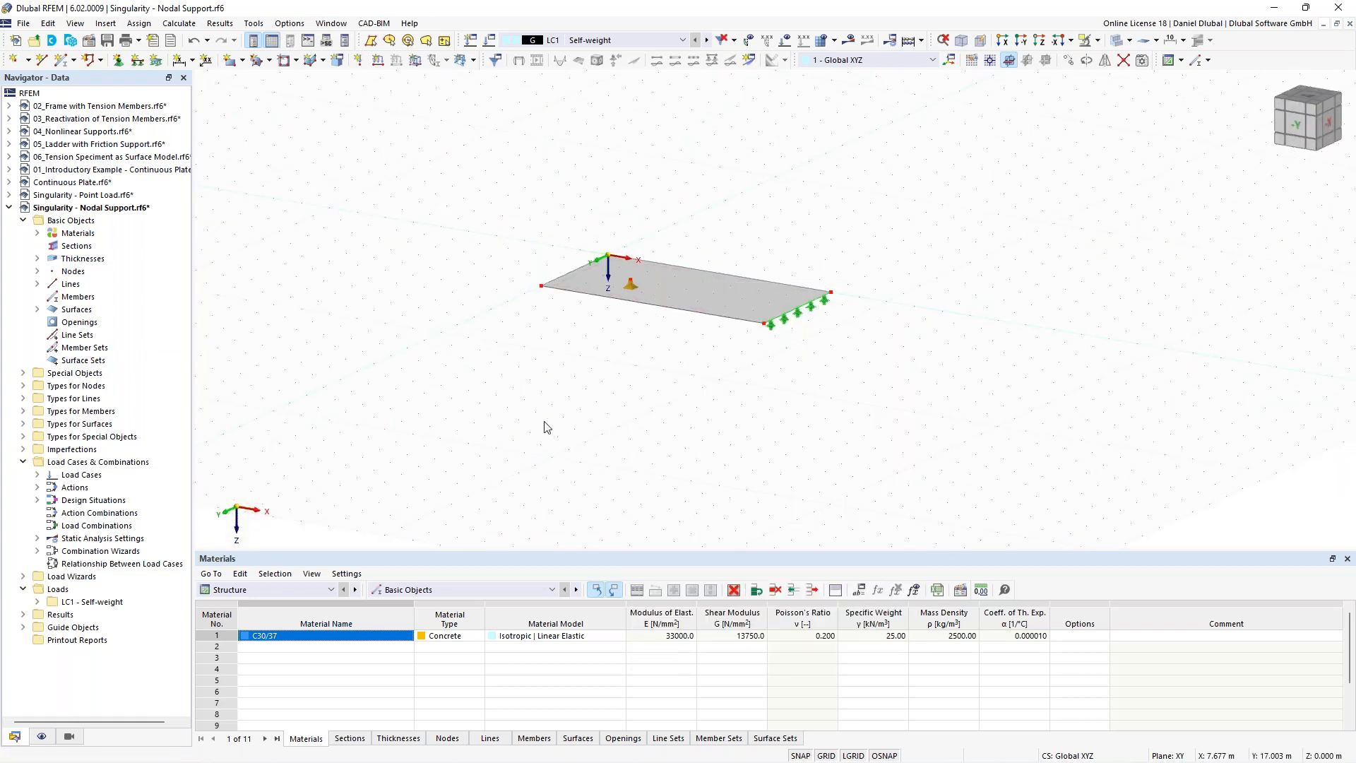
pyautogui.rightClick(788, 321)
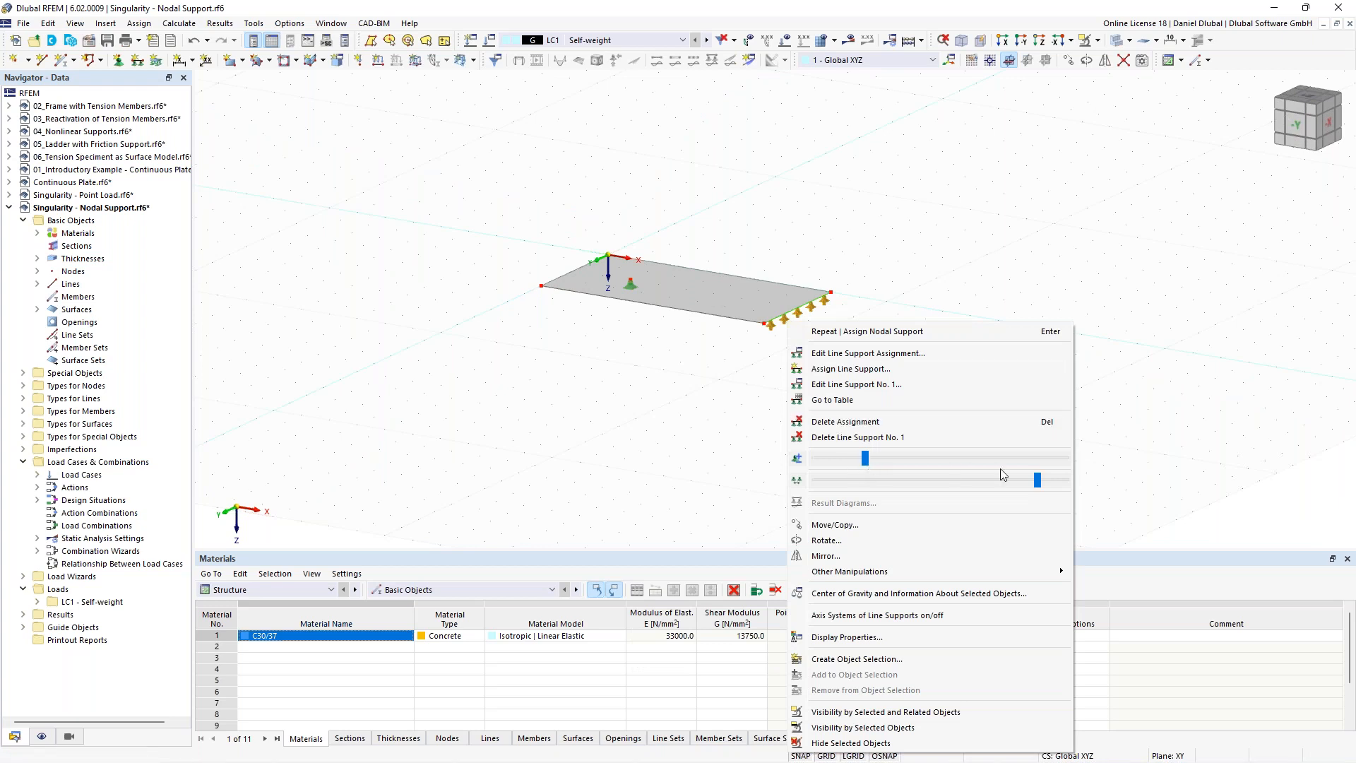
pyautogui.moveTo(877, 457); pyautogui.dragTo(902, 457)
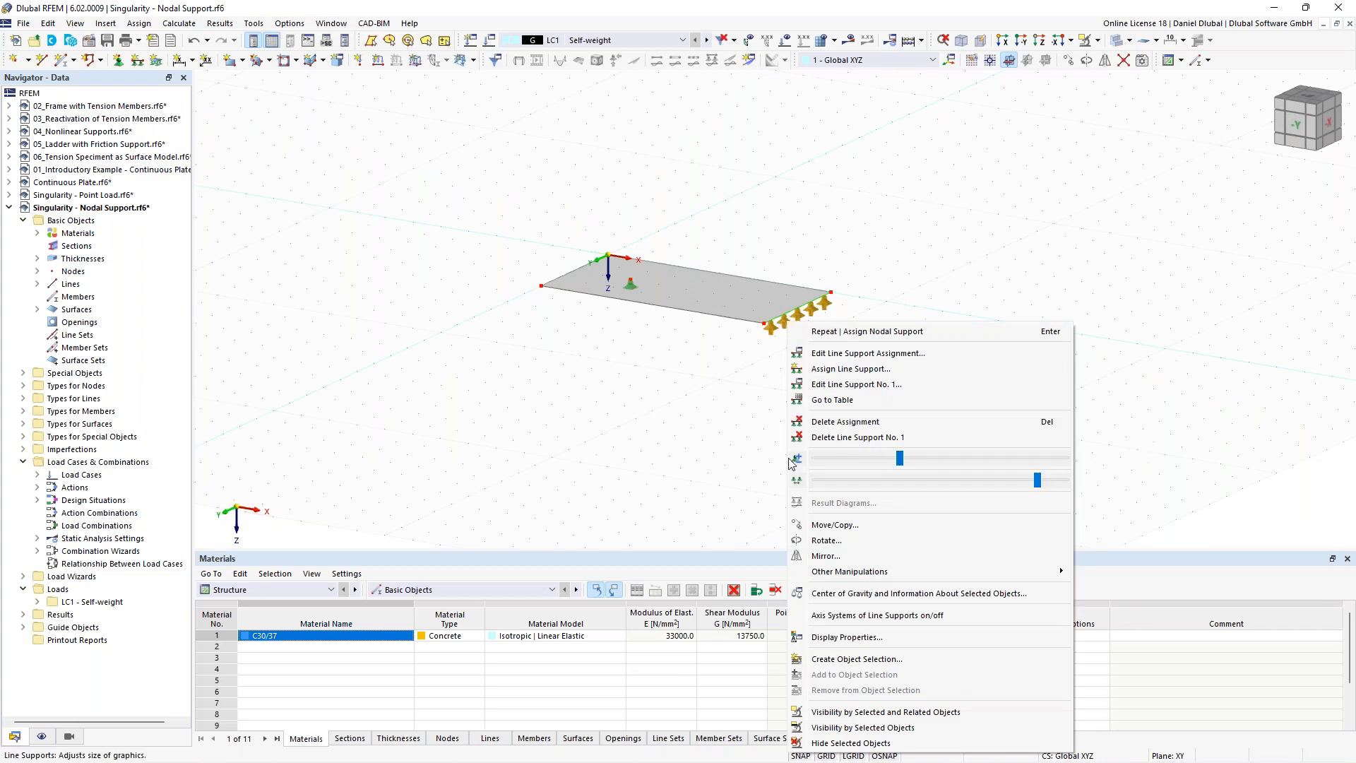
pyautogui.click(467, 462)
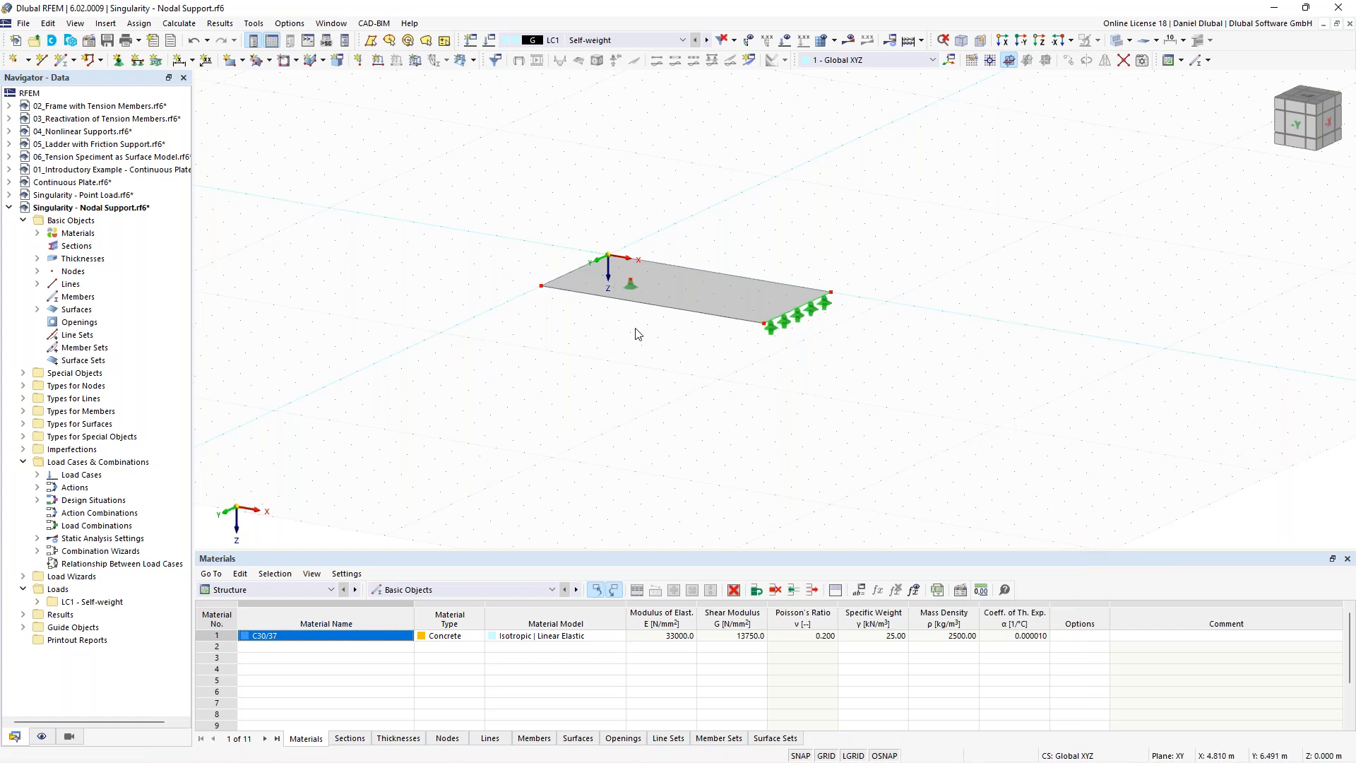
# Step: Apply a uniform surface load of 10 kN/m² in the global Z direction to surface 1 in LC1
pyautogui.keyDown('ctrl'); pyautogui.moveTo(445, 239); pyautogui.dragTo(498, 272, button='middle'); pyautogui.keyUp('ctrl')
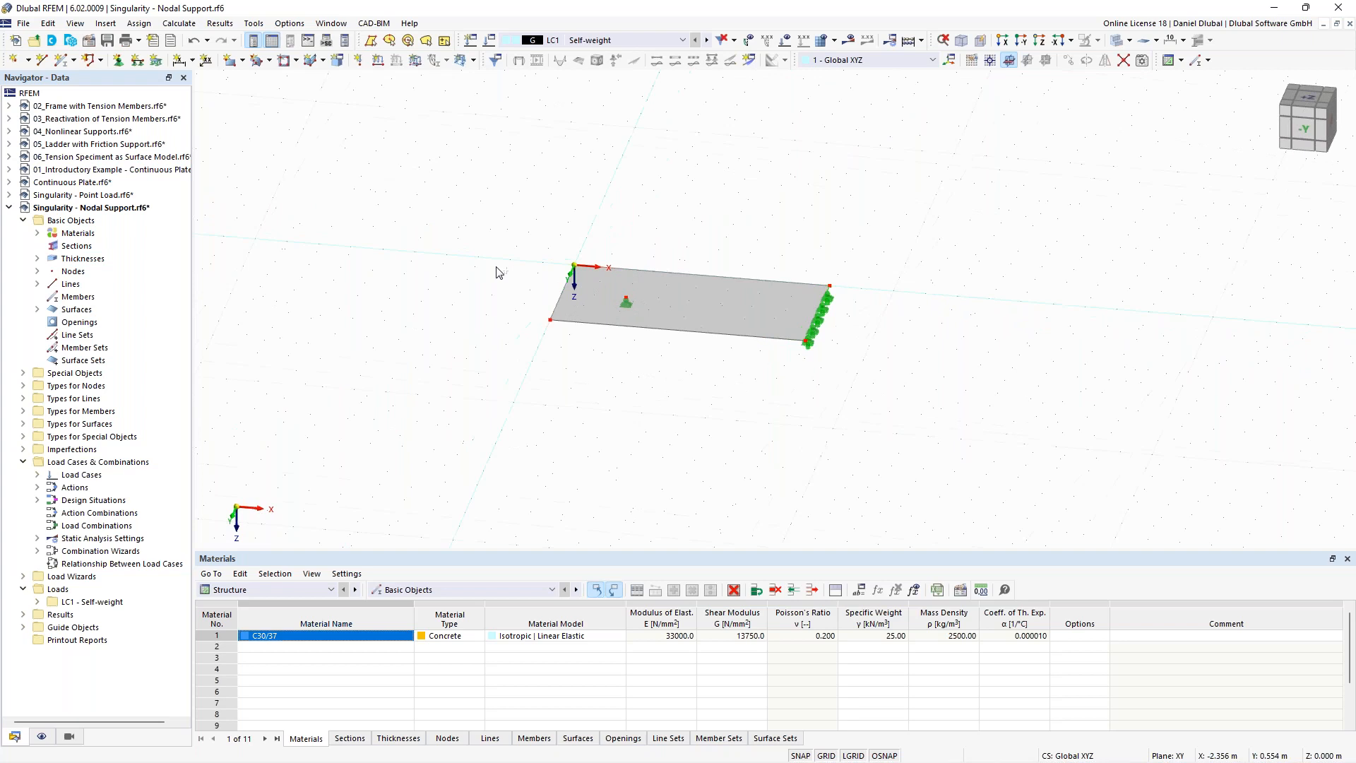
pyautogui.click(417, 62)
pyautogui.moveTo(576, 241); pyautogui.dragTo(606, 244)
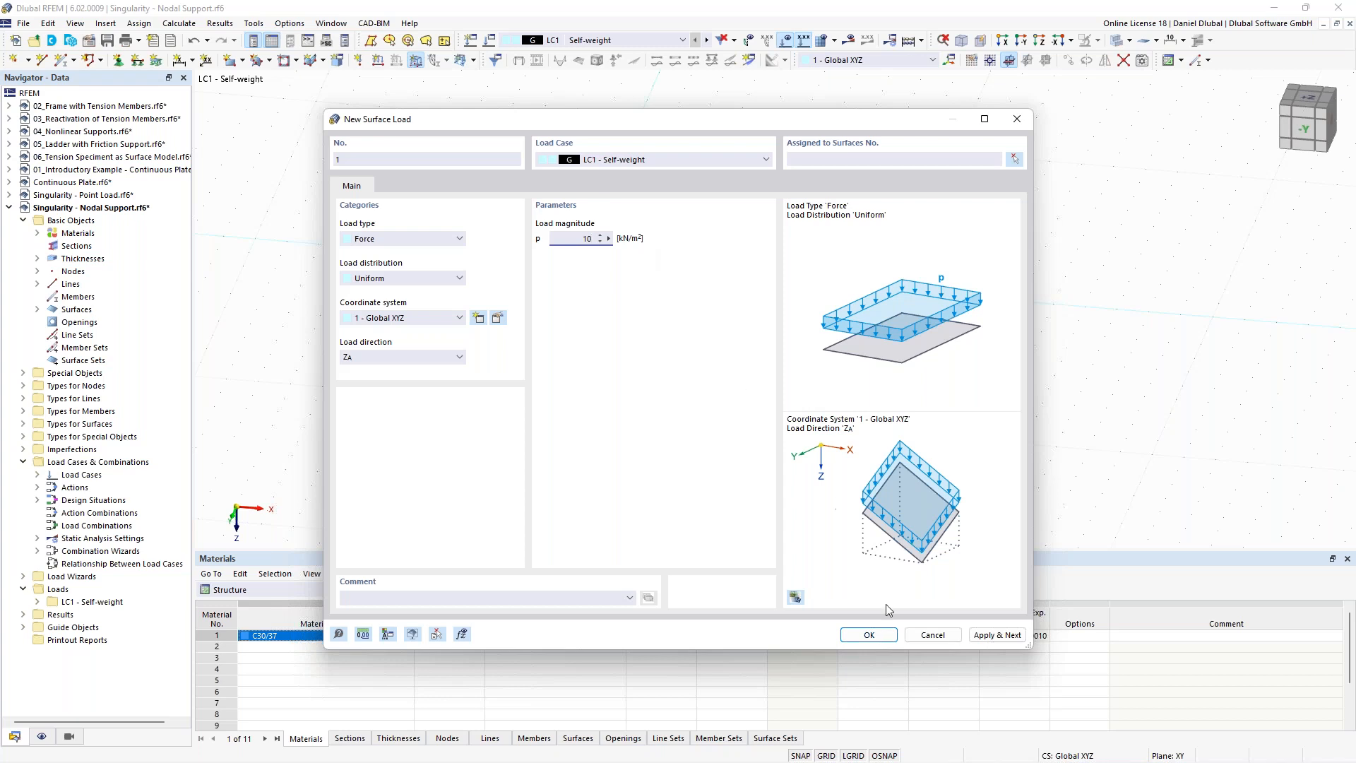
pyautogui.click(869, 635)
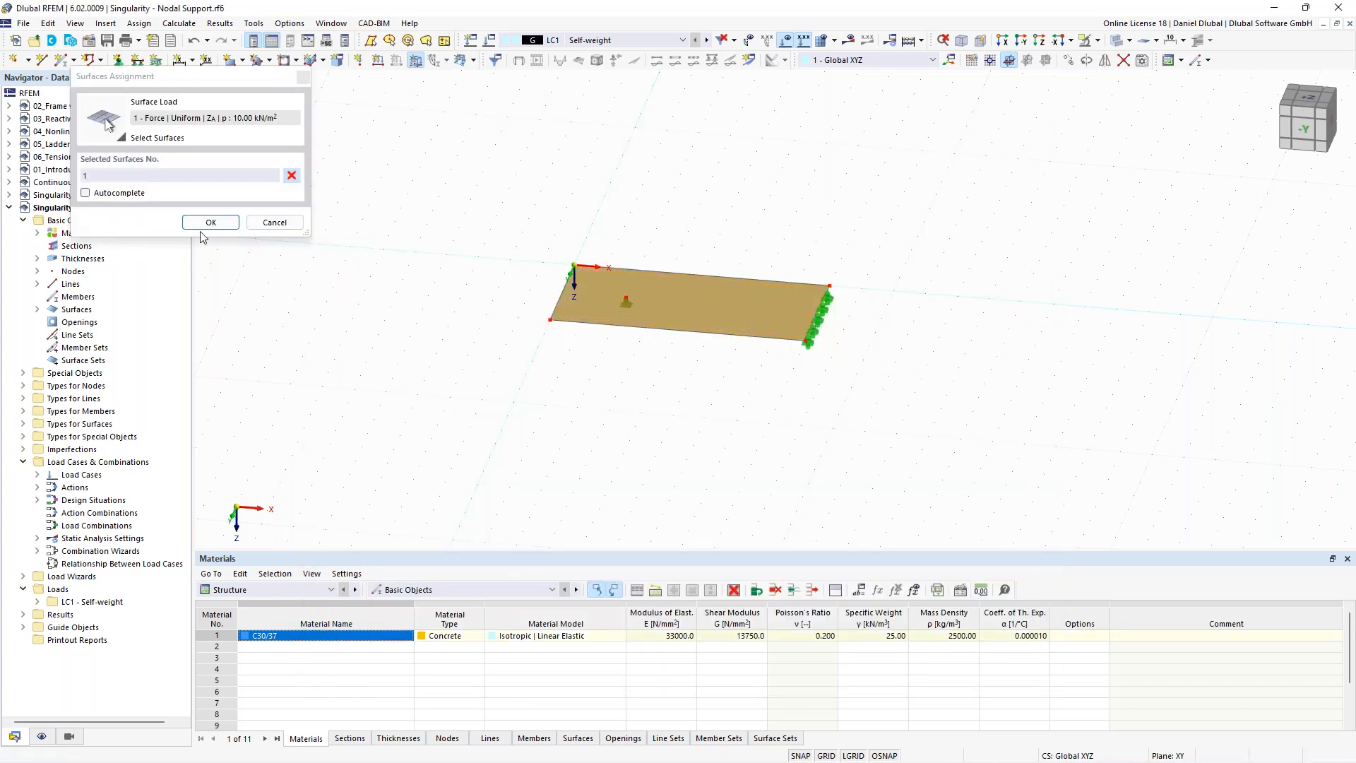
pyautogui.click(209, 223)
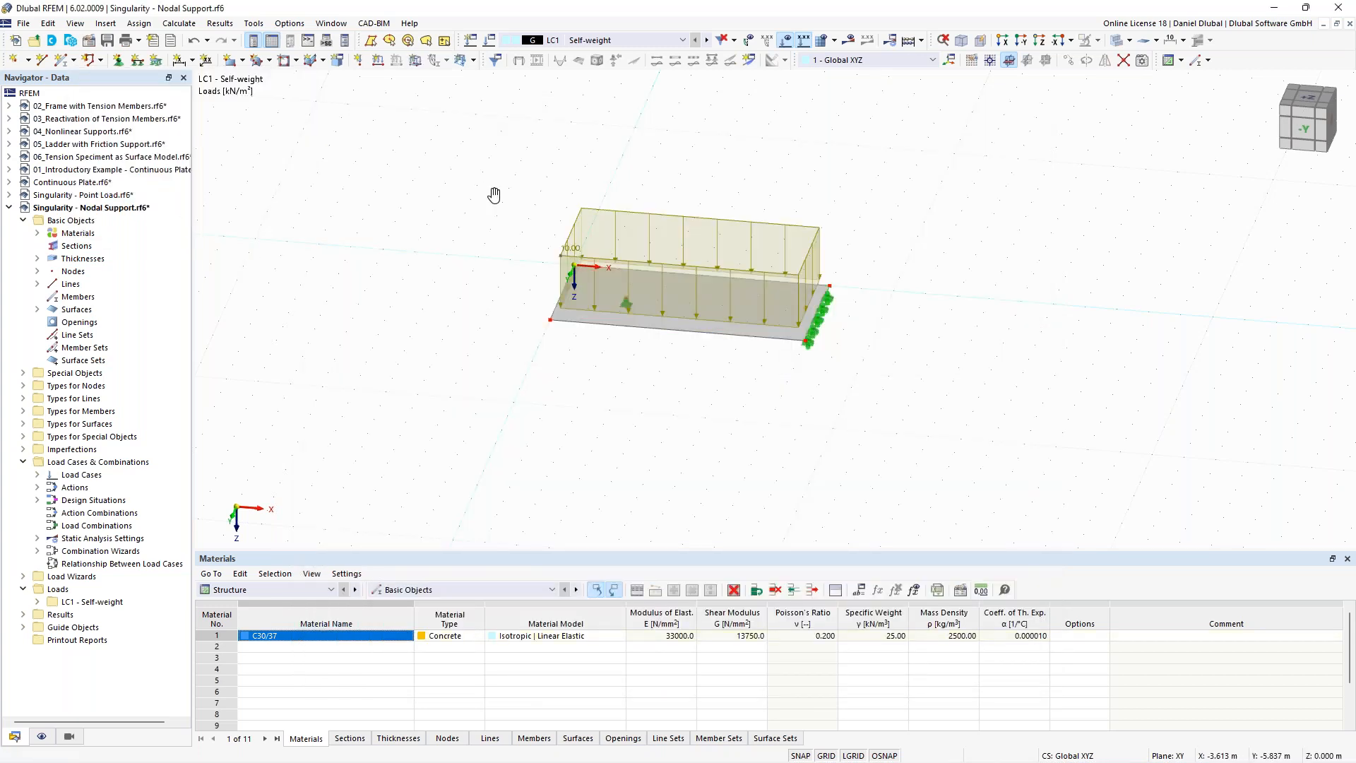
# Step: Deactivate the self-weight in load case LC1
pyautogui.moveTo(495, 195); pyautogui.dragTo(494, 222, button='middle')
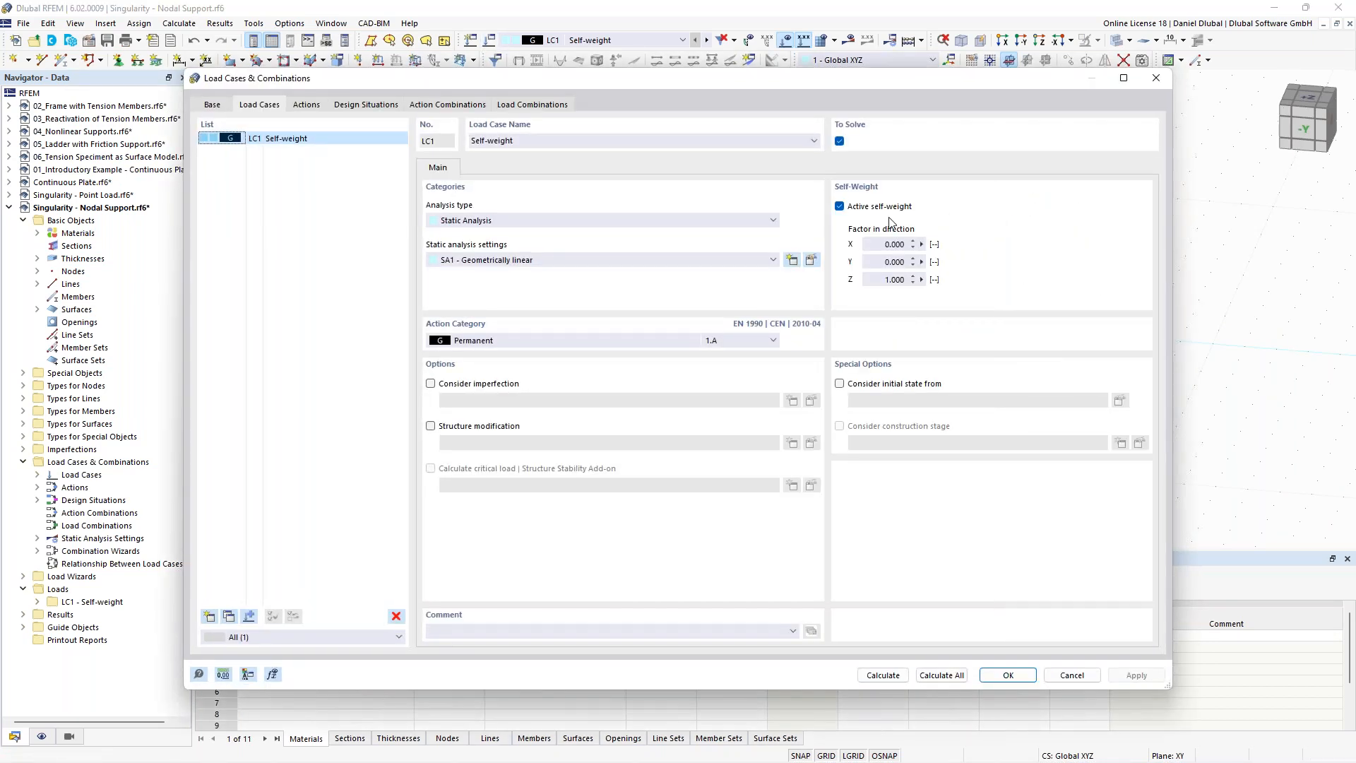
pyautogui.click(889, 206)
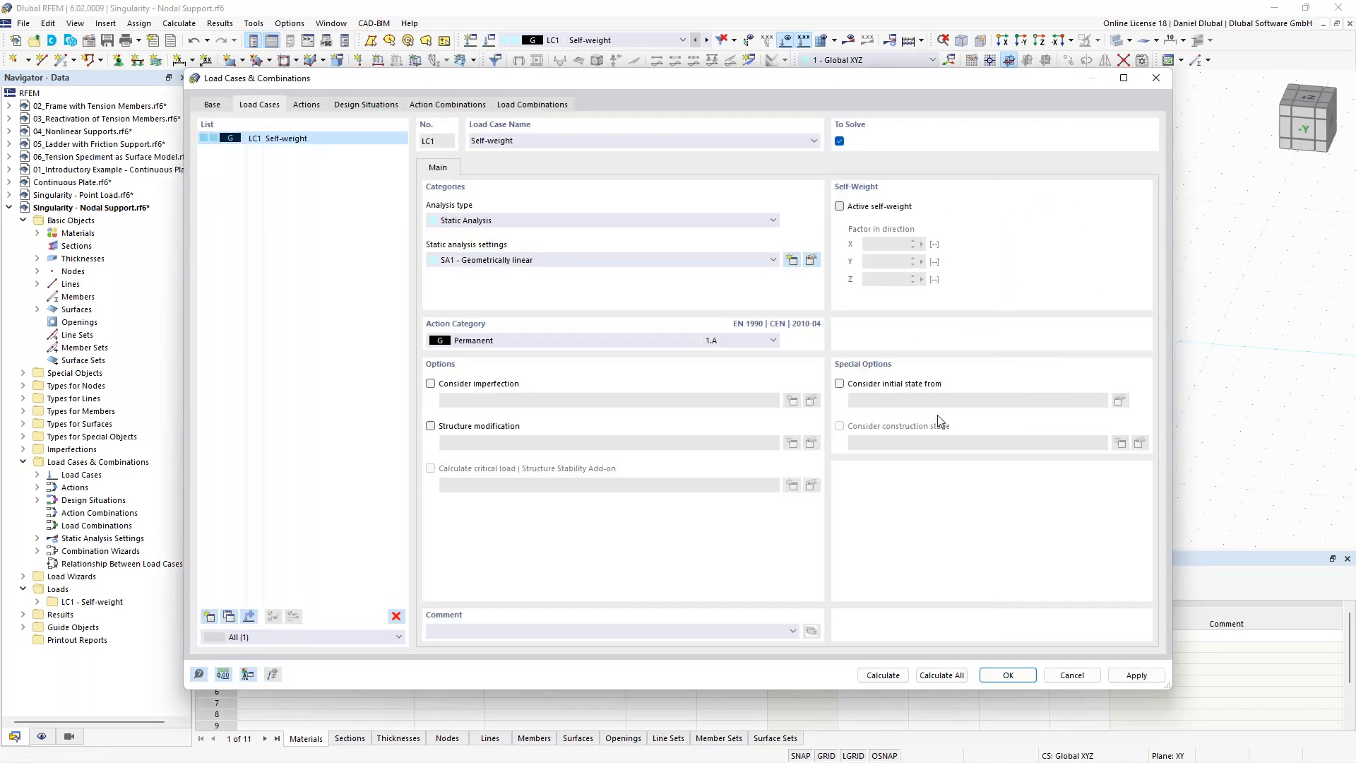
pyautogui.click(1003, 676)
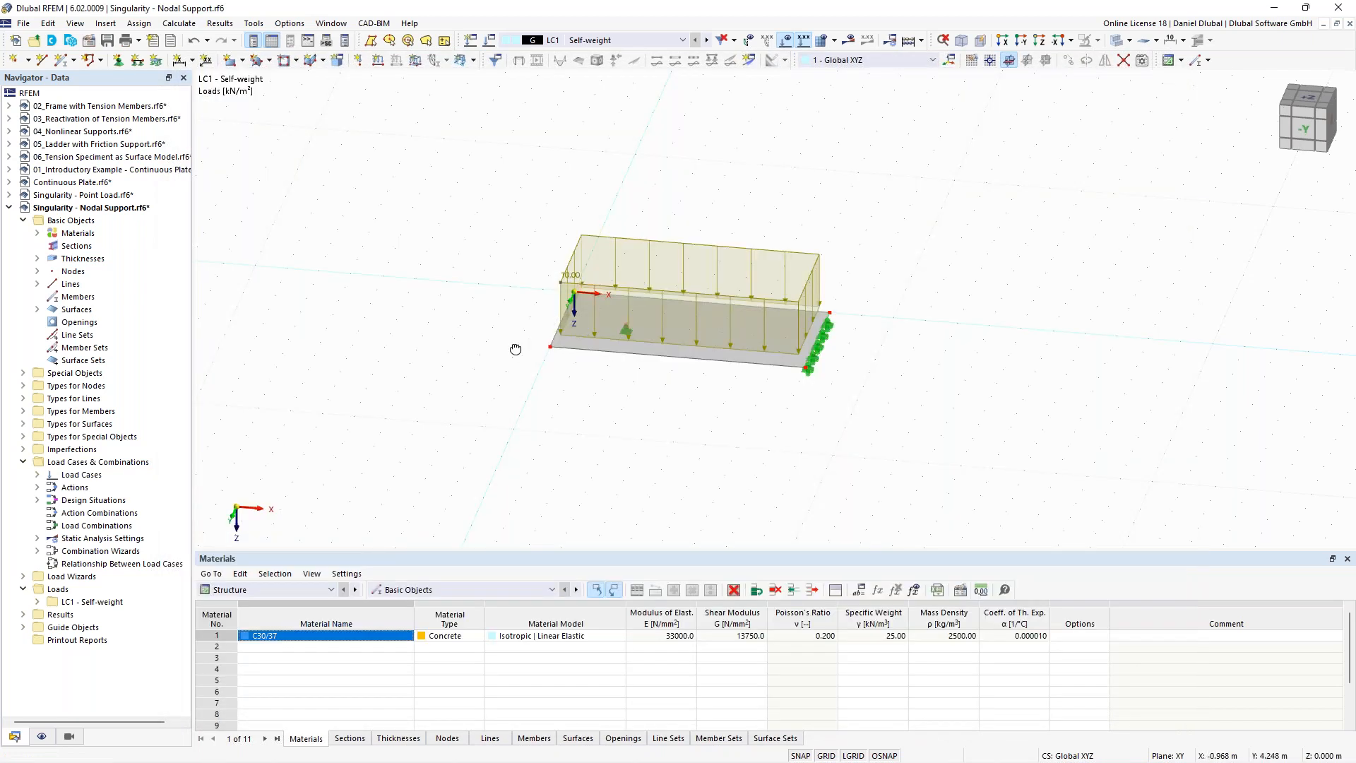
# Step: Select the whole plate with its supports and load and move it so that its origin corner lies at X -20 m, Y 0
pyautogui.keyDown('ctrl'); pyautogui.moveTo(489, 340); pyautogui.dragTo(488, 340, button='middle'); pyautogui.keyUp('ctrl')
pyautogui.scroll(-2, 488, 341)
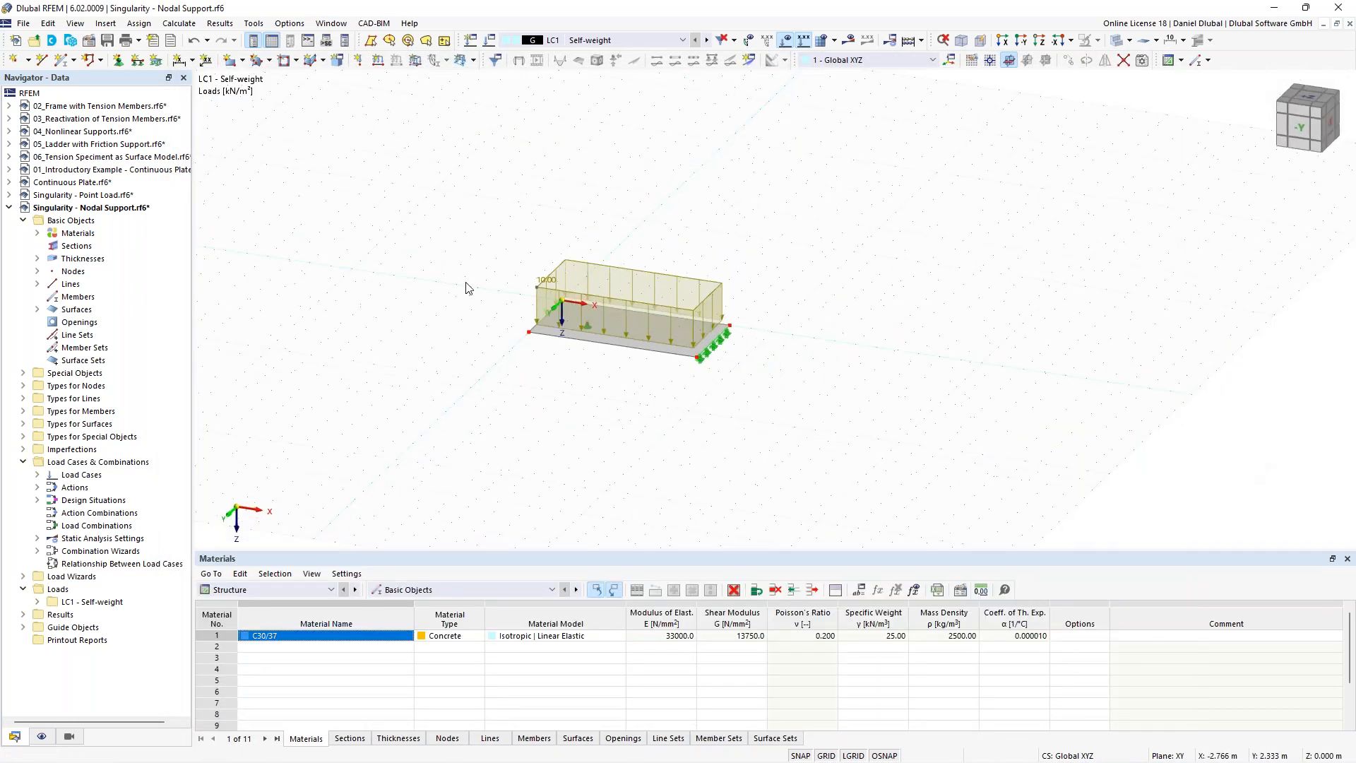
pyautogui.moveTo(465, 209); pyautogui.dragTo(758, 393)
pyautogui.moveTo(556, 384); pyautogui.dragTo(719, 431, button='middle')
pyautogui.moveTo(702, 376); pyautogui.dragTo(278, 322)
pyautogui.scroll(-1, 305, 293)
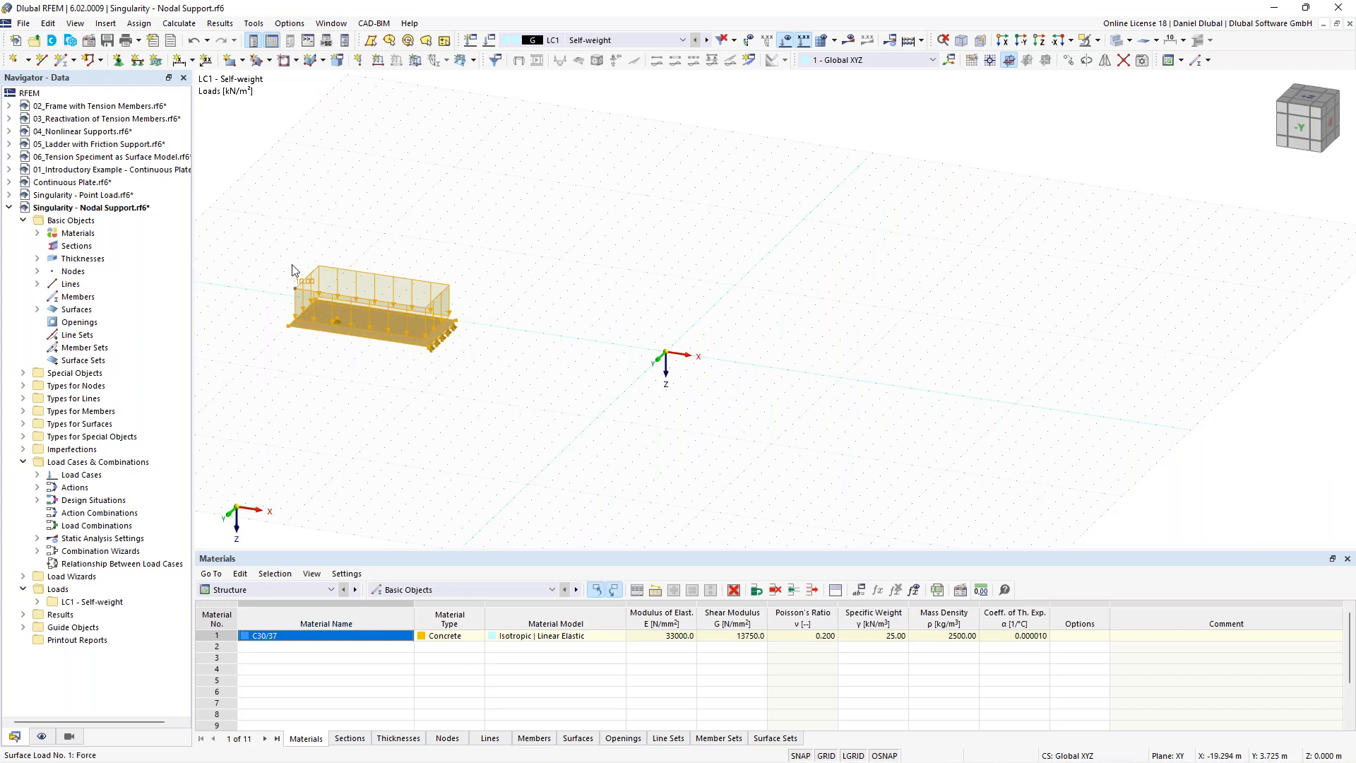
# Step: Copy the selected plate with supports and load three times along X, with the displacement picked from X -20 m to X -10 m
pyautogui.rightClick(387, 315)
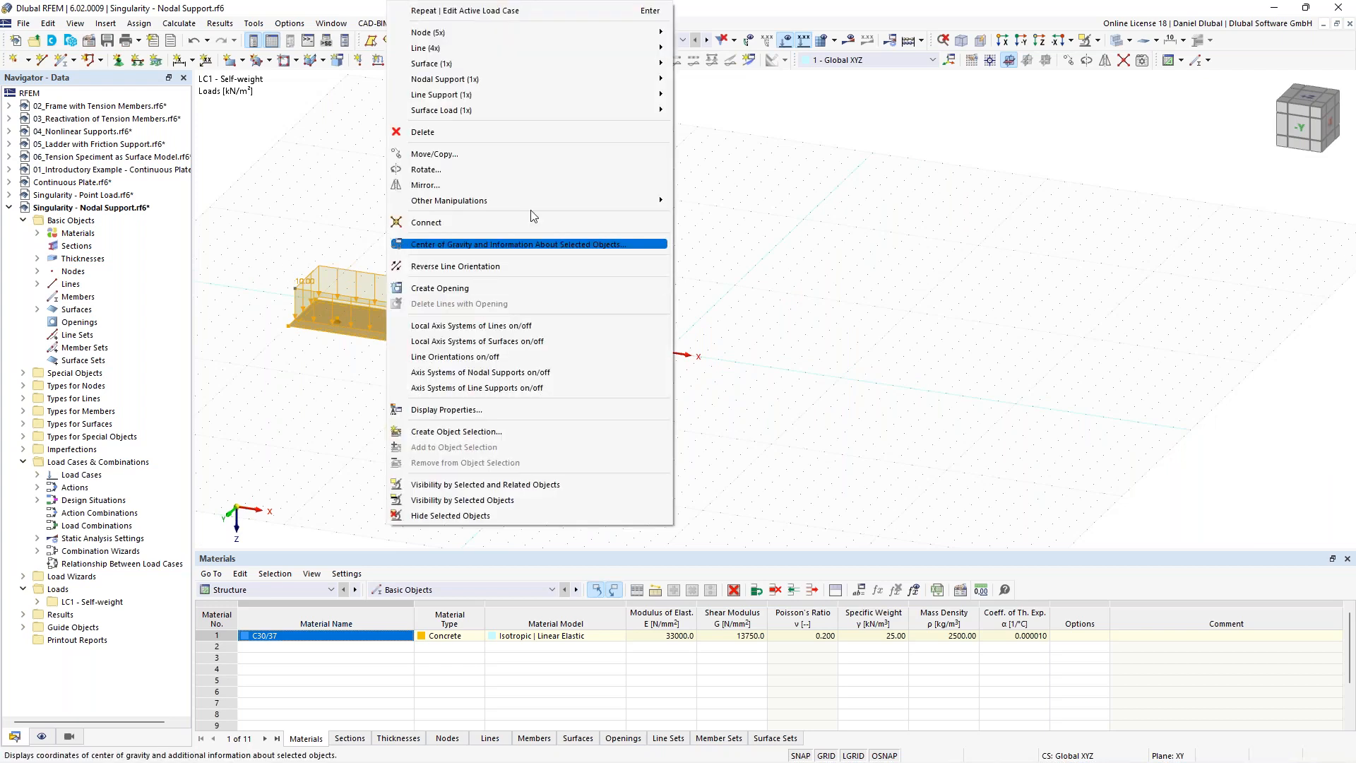
pyautogui.click(569, 163)
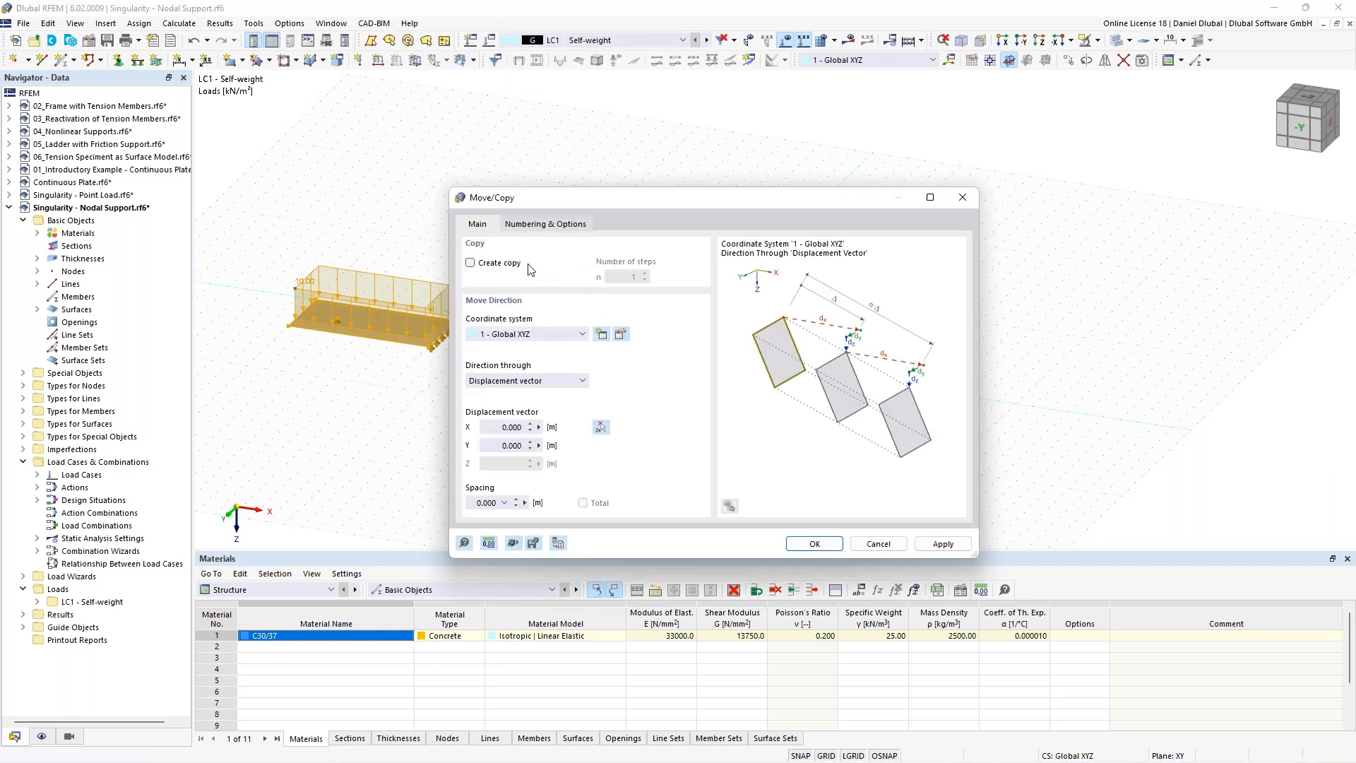
pyautogui.click(498, 263)
pyautogui.click(645, 273)
pyautogui.click(600, 426)
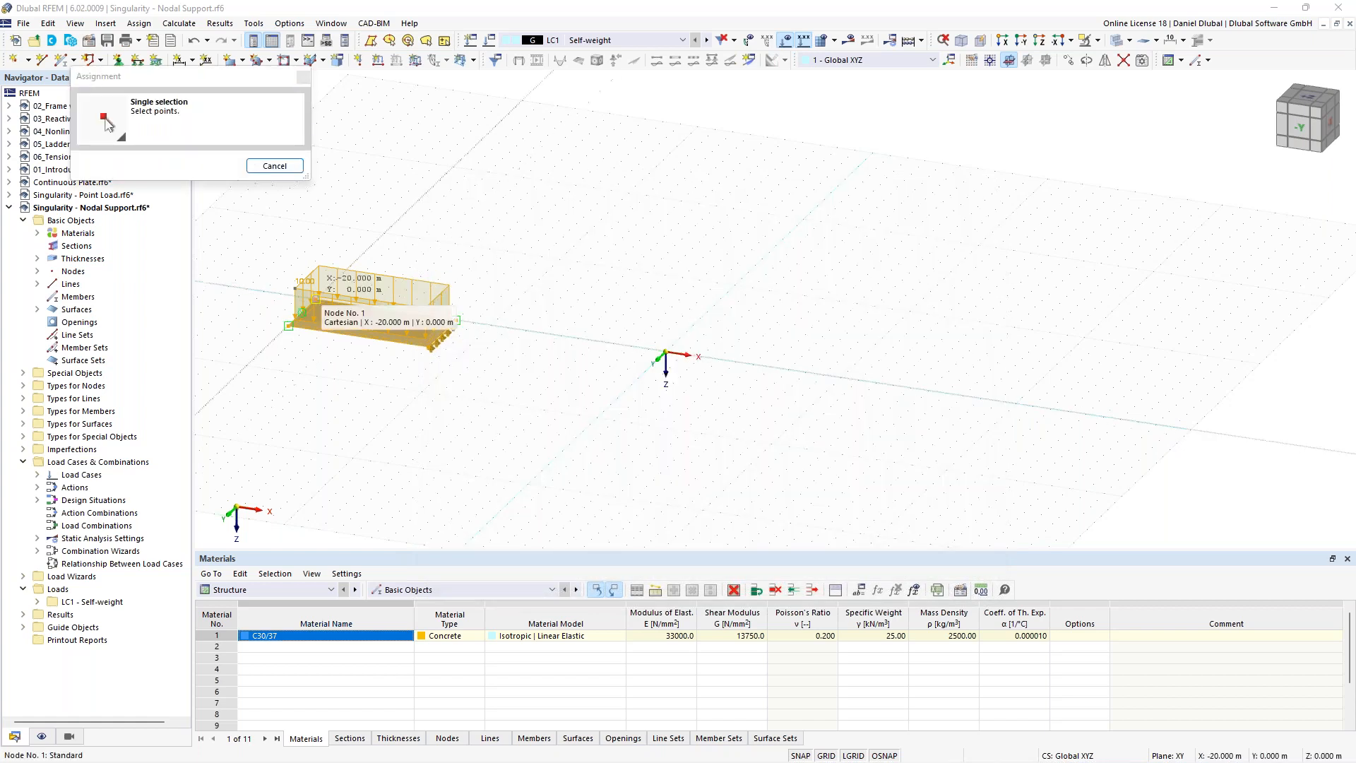
pyautogui.click(491, 326)
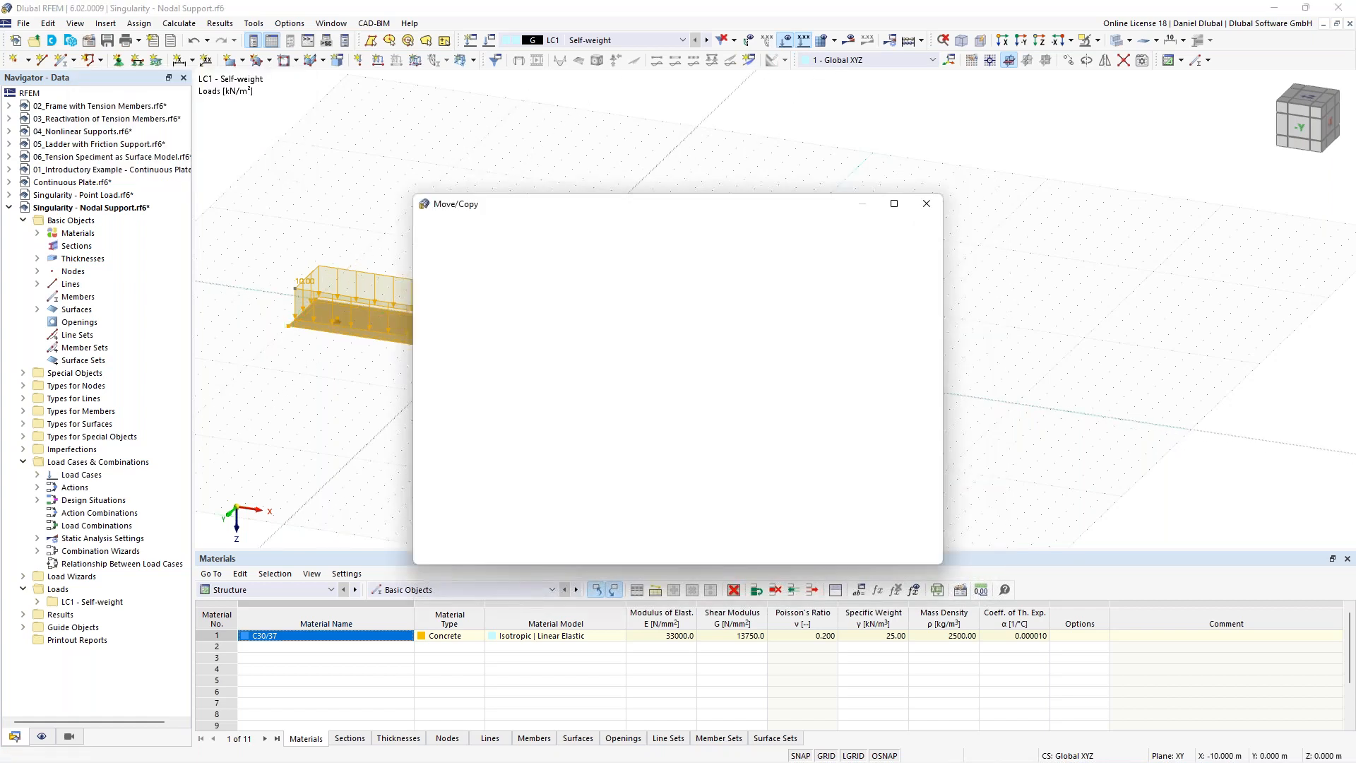
pyautogui.click(780, 550)
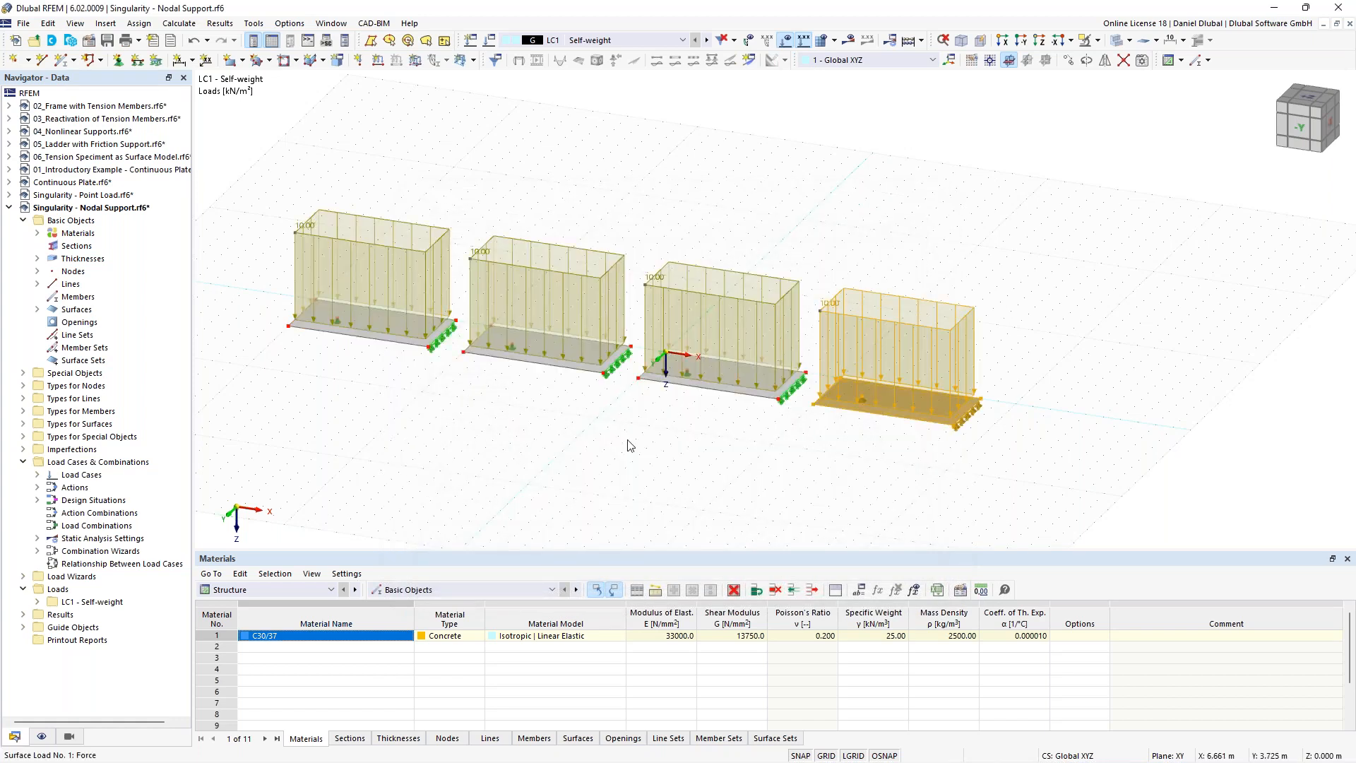
# Step: Reduce the displayed size of the surface loads on the plates
pyautogui.rightClick(721, 297)
pyautogui.moveTo(827, 403); pyautogui.dragTo(789, 407)
pyautogui.scroll(-5, 494, 506)
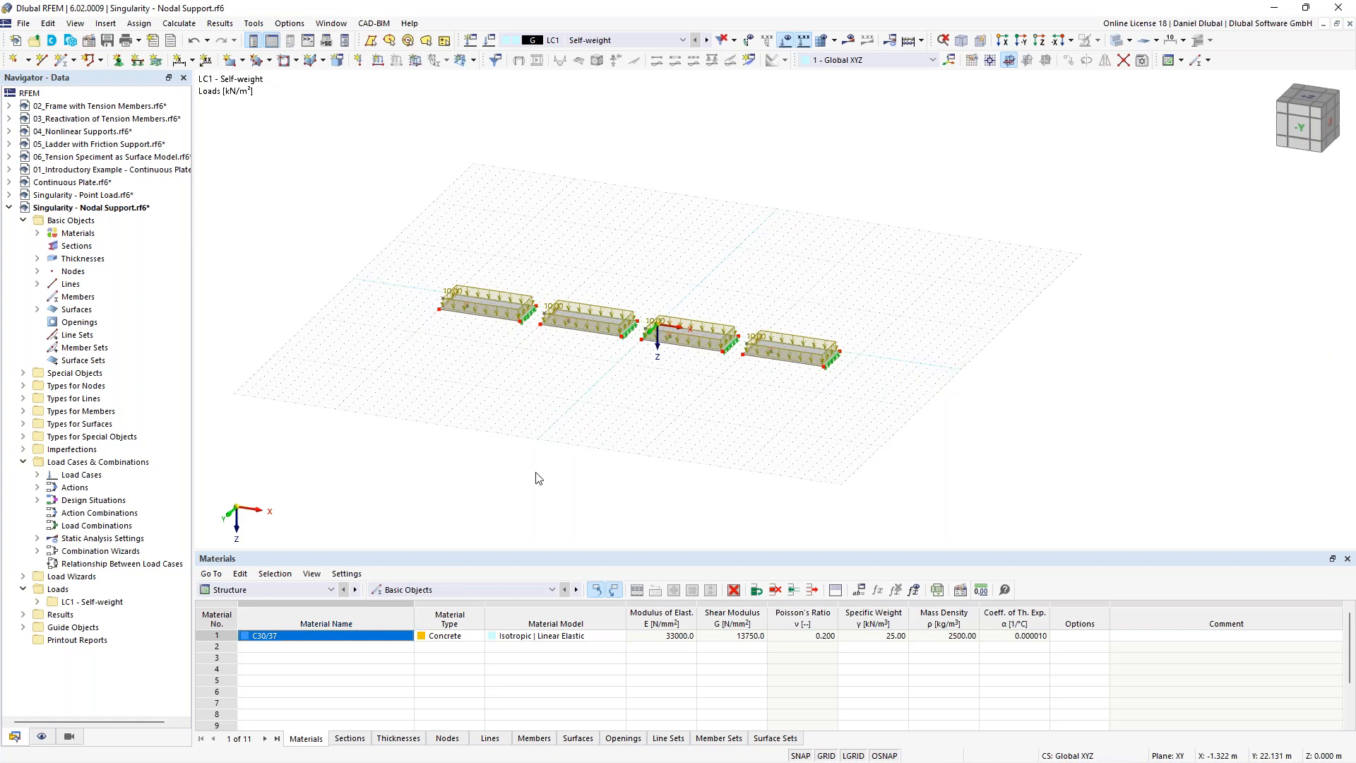
# Step: Open the table of surface mesh refinements for entering the first refinement
pyautogui.click(424, 590)
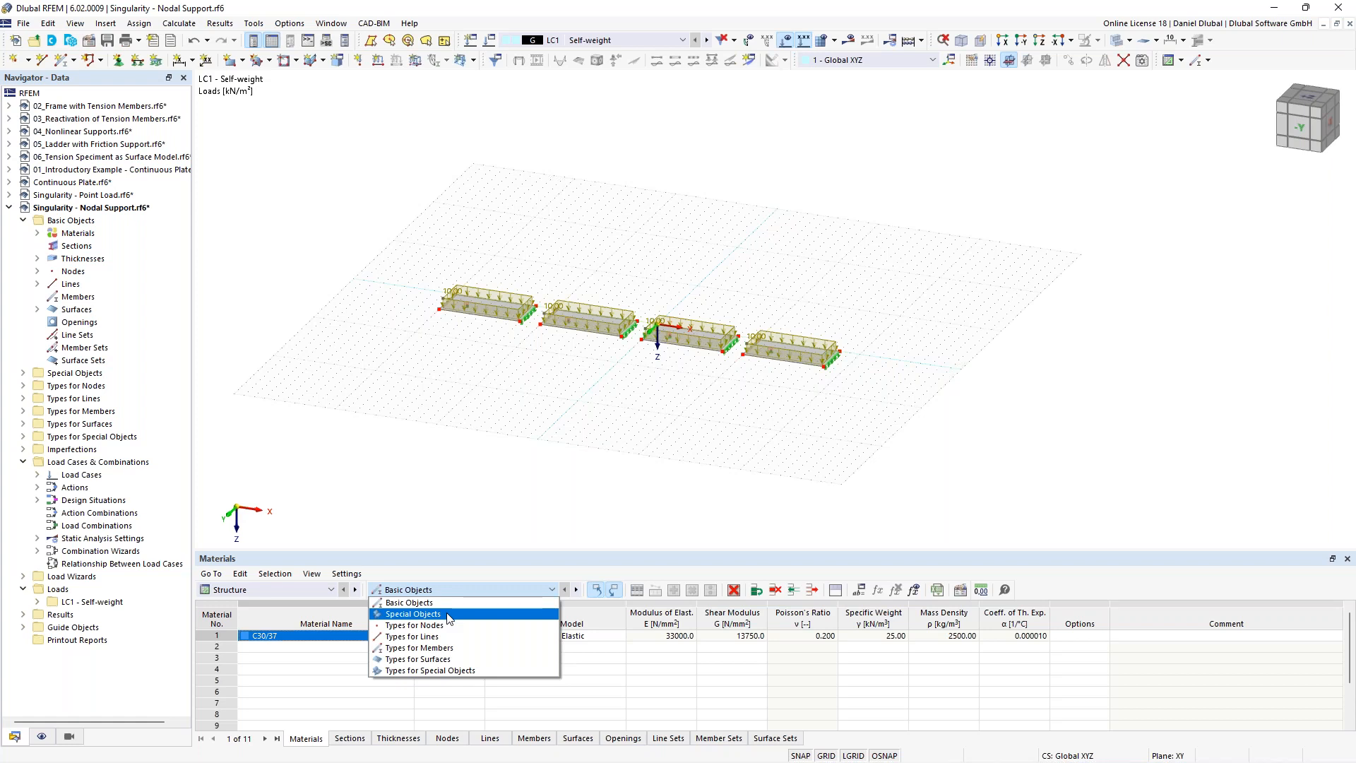
pyautogui.click(452, 660)
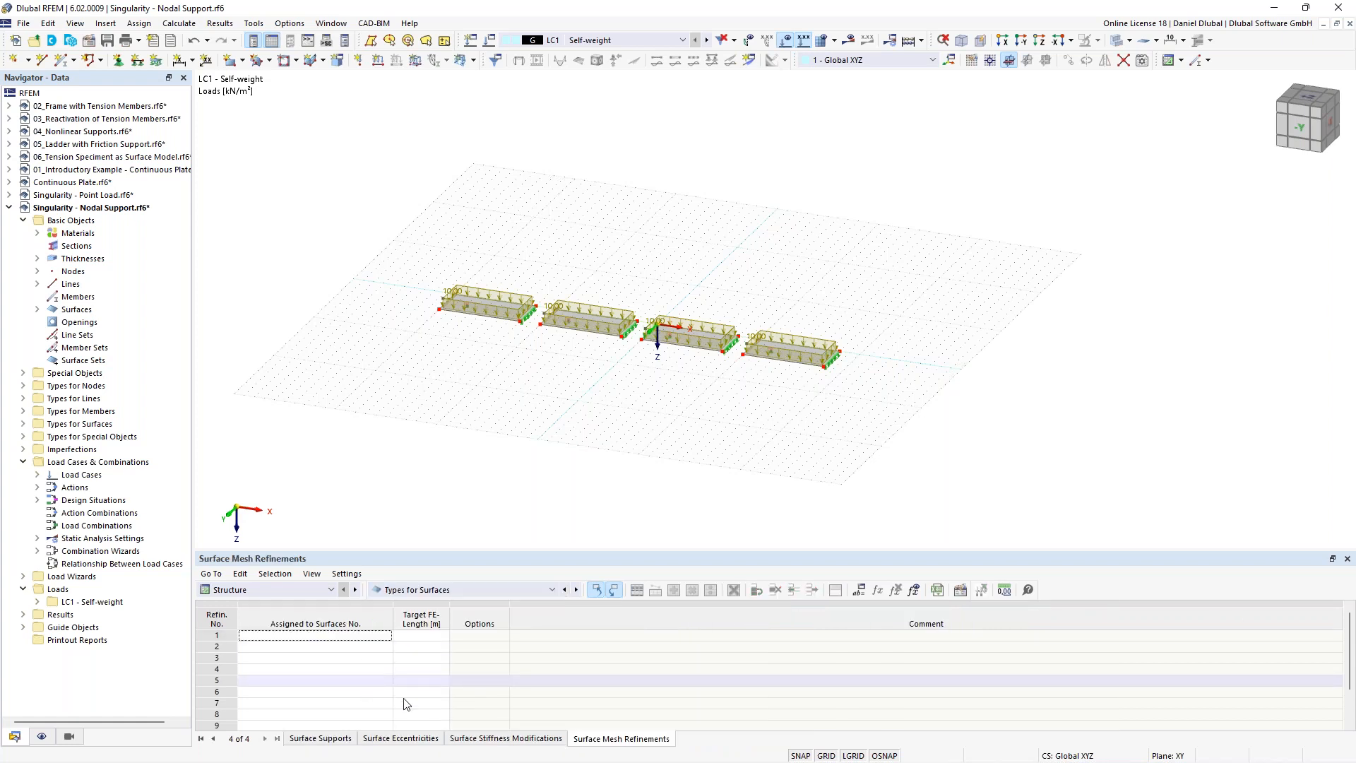
pyautogui.click(325, 635)
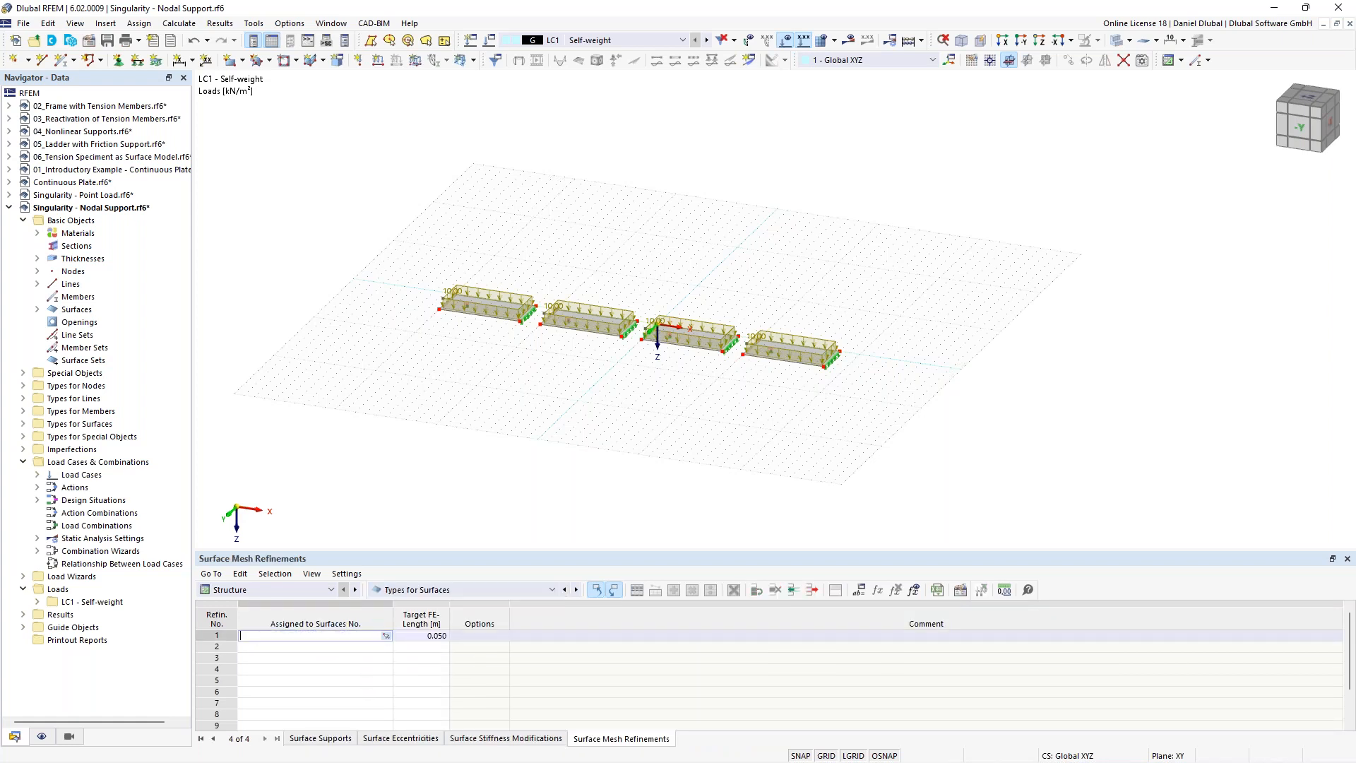
pyautogui.click(422, 636)
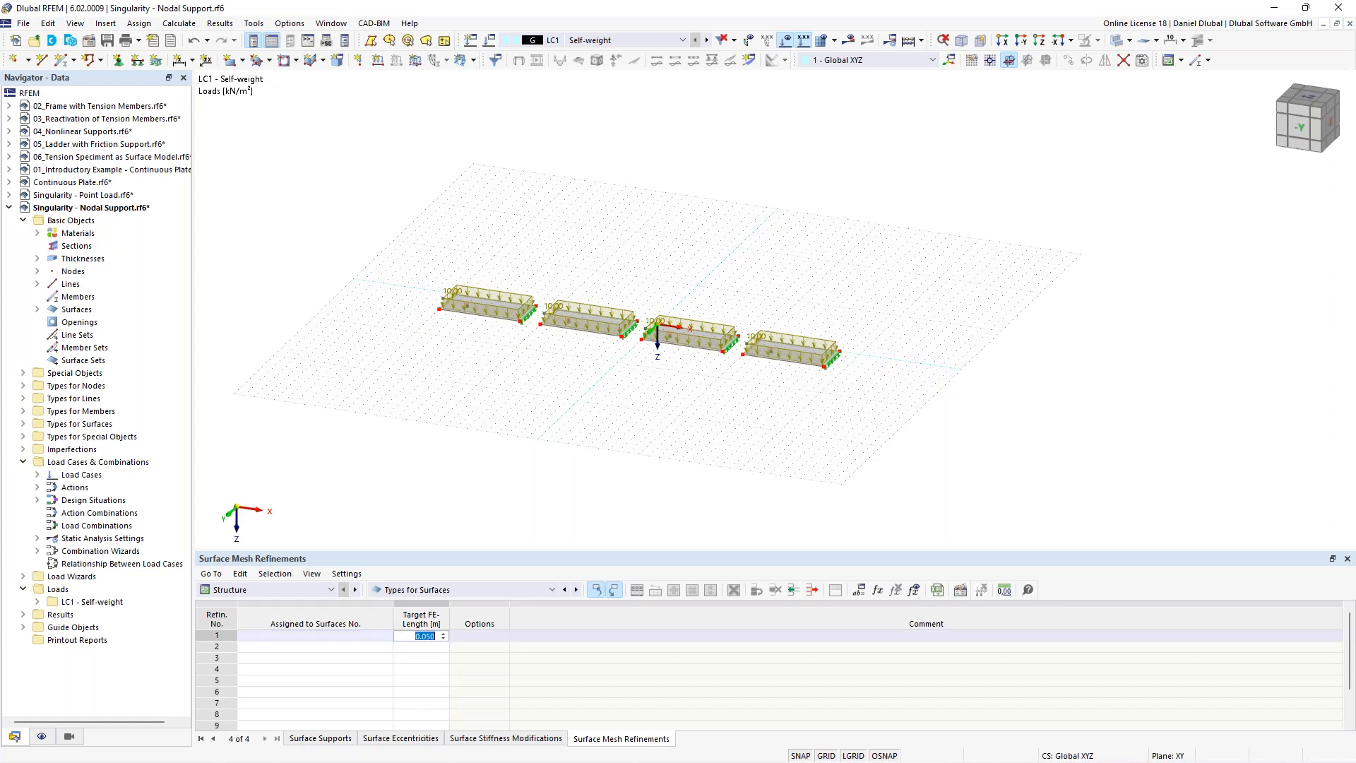
pyautogui.click(323, 626)
pyautogui.doubleClick(320, 633)
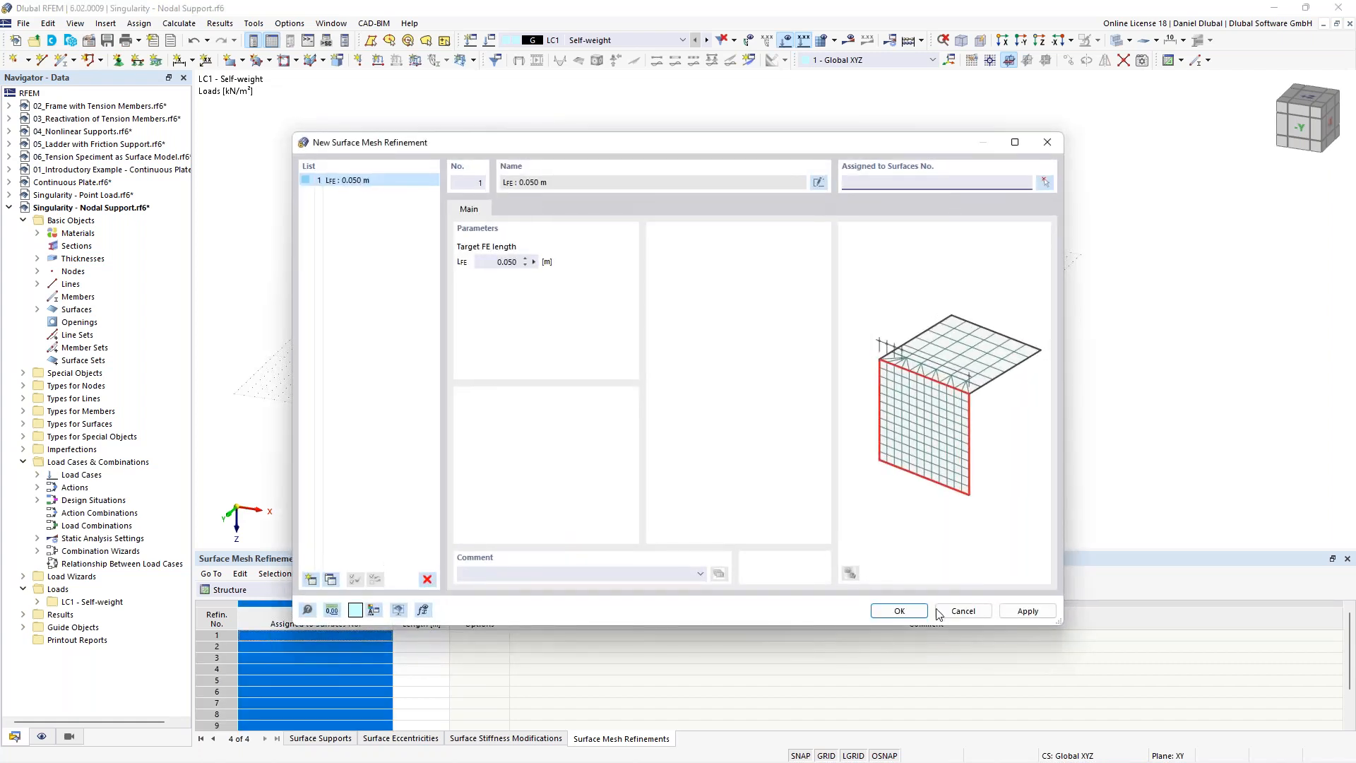
pyautogui.click(963, 606)
# Step: Assign the first mesh refinement to surface 1 with 2 m target FE length and the second to surface 2 with 1 m
pyautogui.click(338, 638)
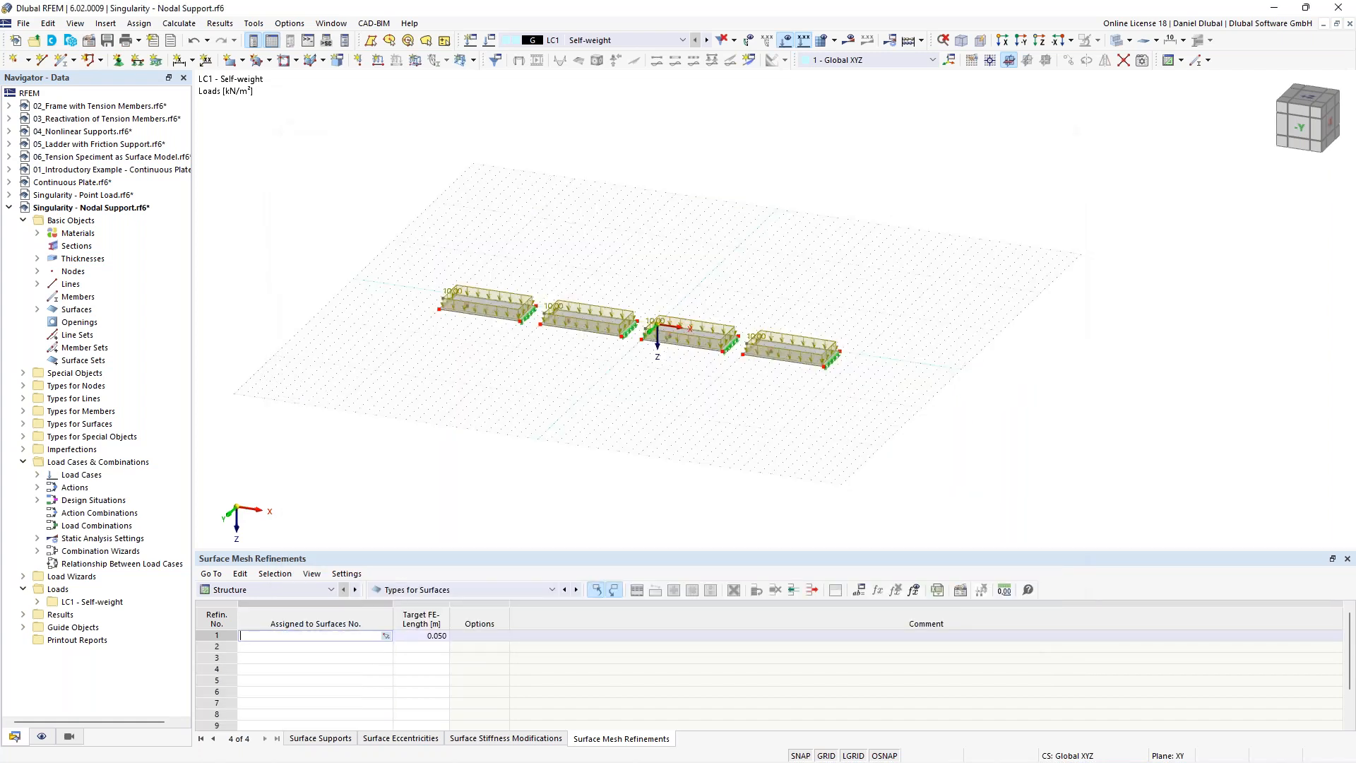
pyautogui.click(437, 636)
pyautogui.press('Return')
pyautogui.press('Return')
pyautogui.press('Return')
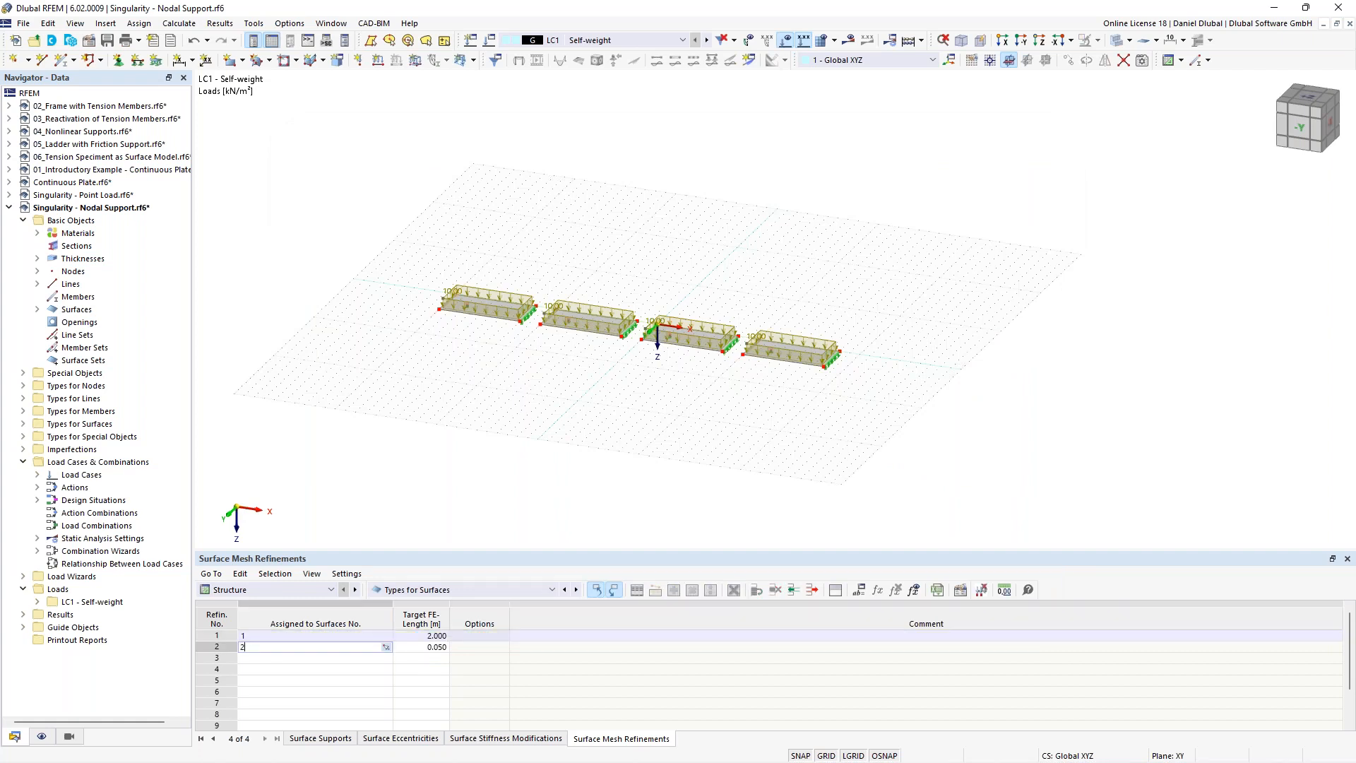
pyautogui.press('Return')
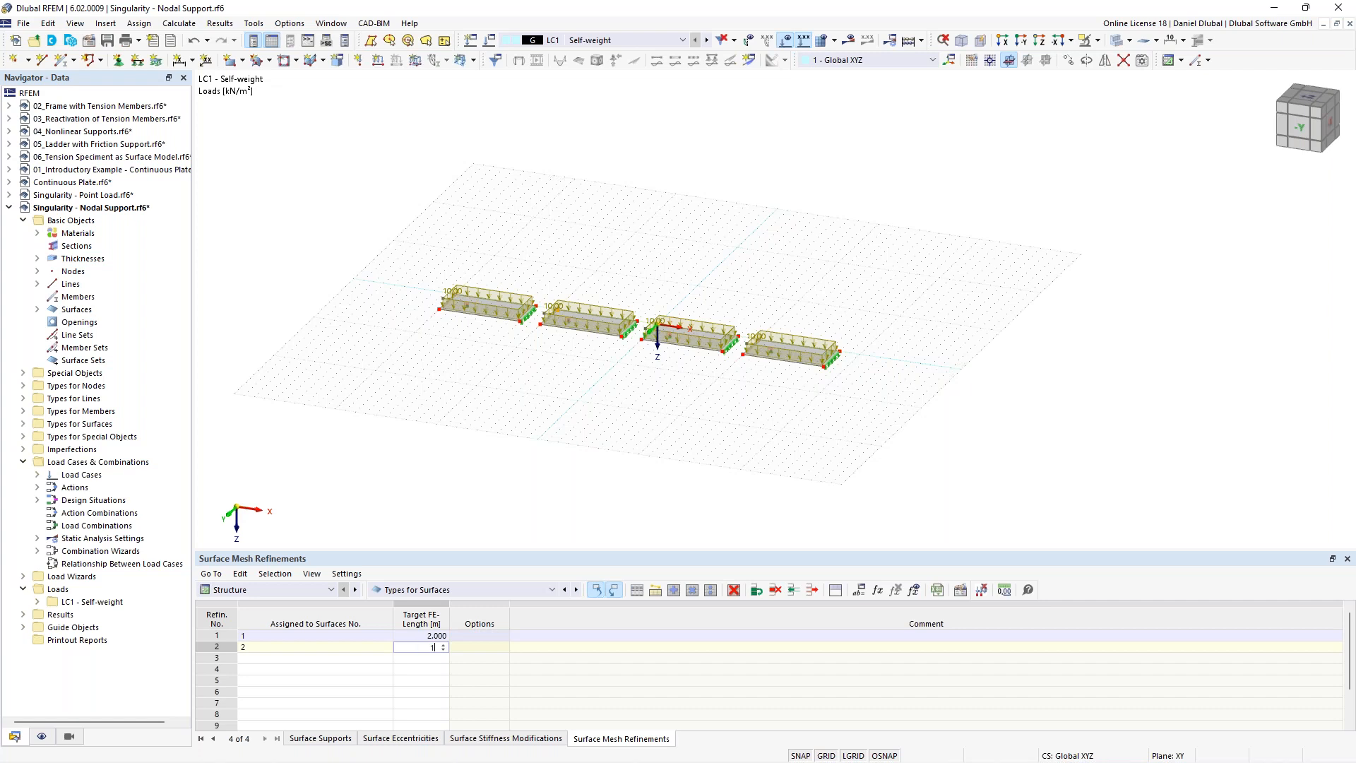
pyautogui.write('1')
pyautogui.press('Return')
# Step: Assign the third mesh refinement to surface 3 with 0.5 m target FE length and the fourth to surface 4 with 0.1 m
pyautogui.press('Return')
pyautogui.press('Return')
pyautogui.press('Return')
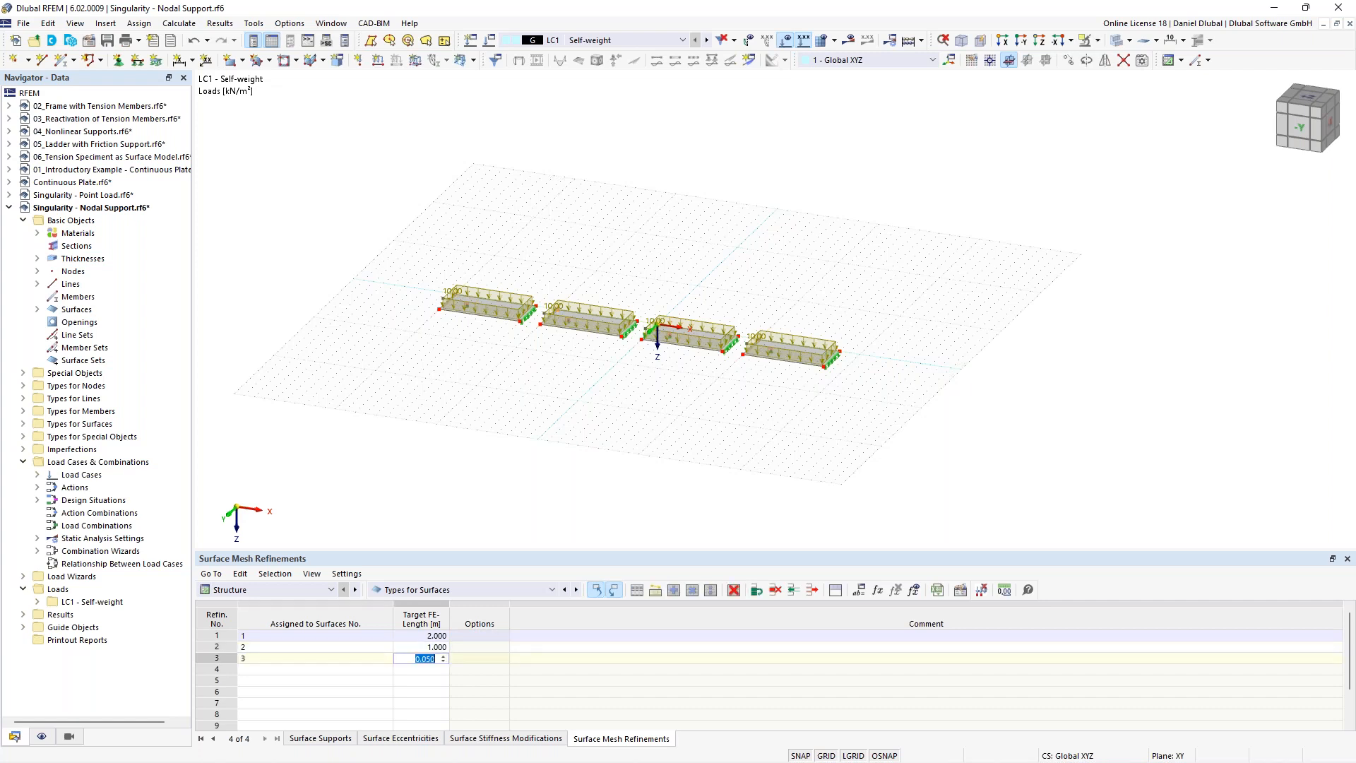
pyautogui.write('0.5')
pyautogui.press('Return')
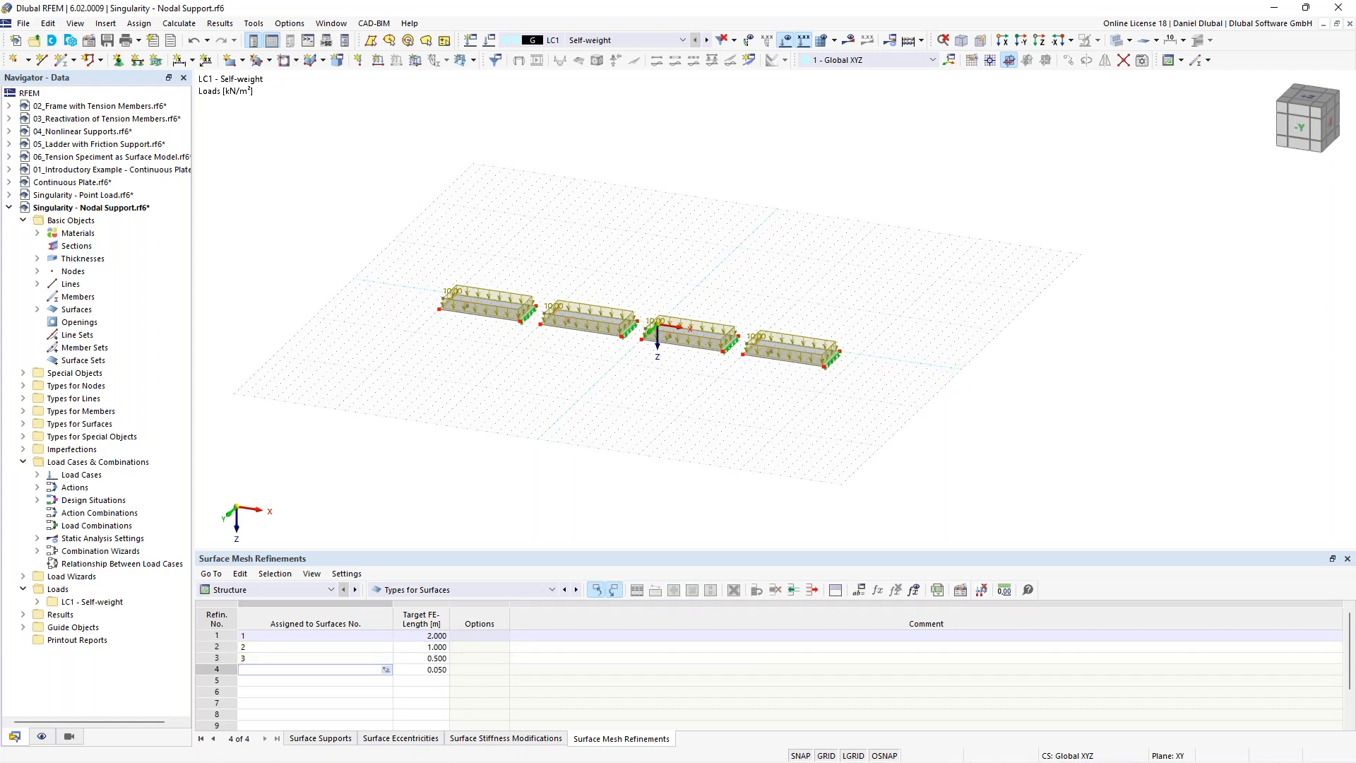
pyautogui.press('Return')
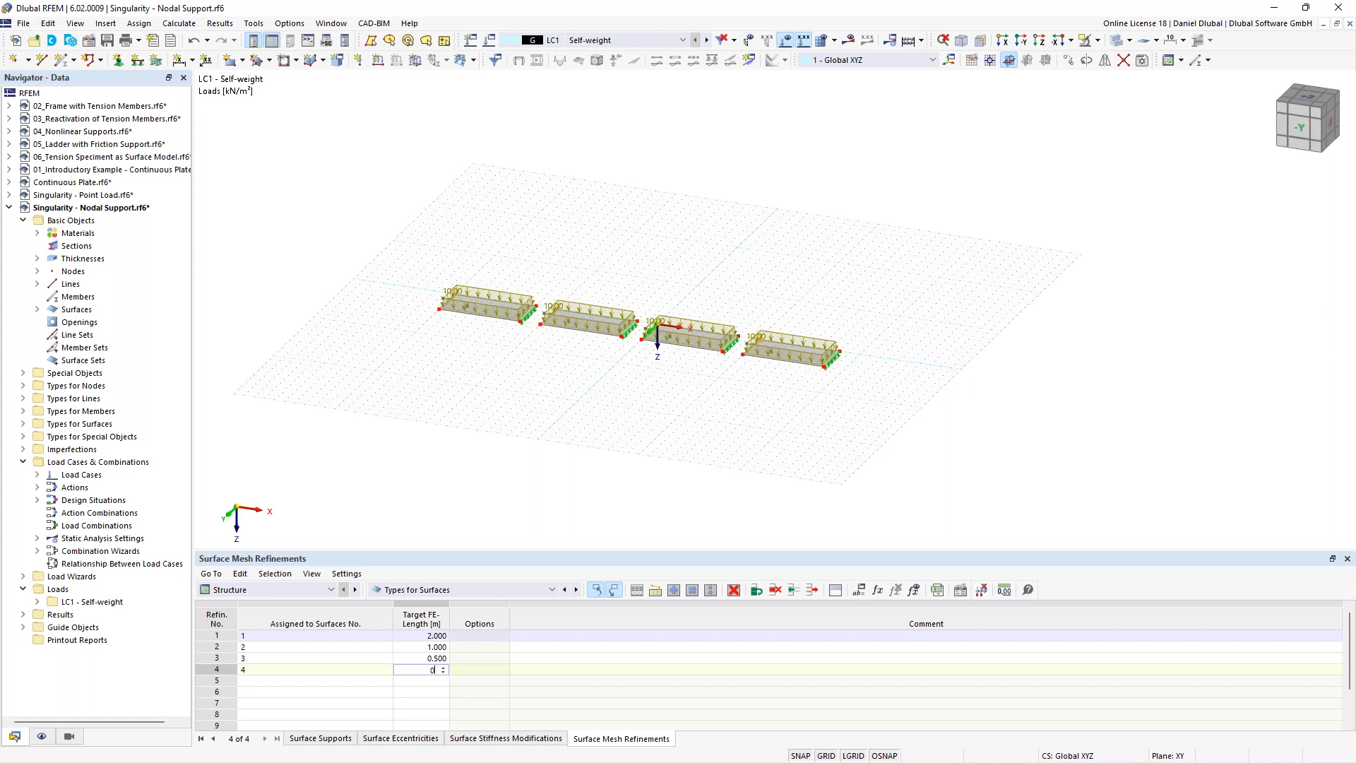
pyautogui.write('0,1')
pyautogui.press('Return')
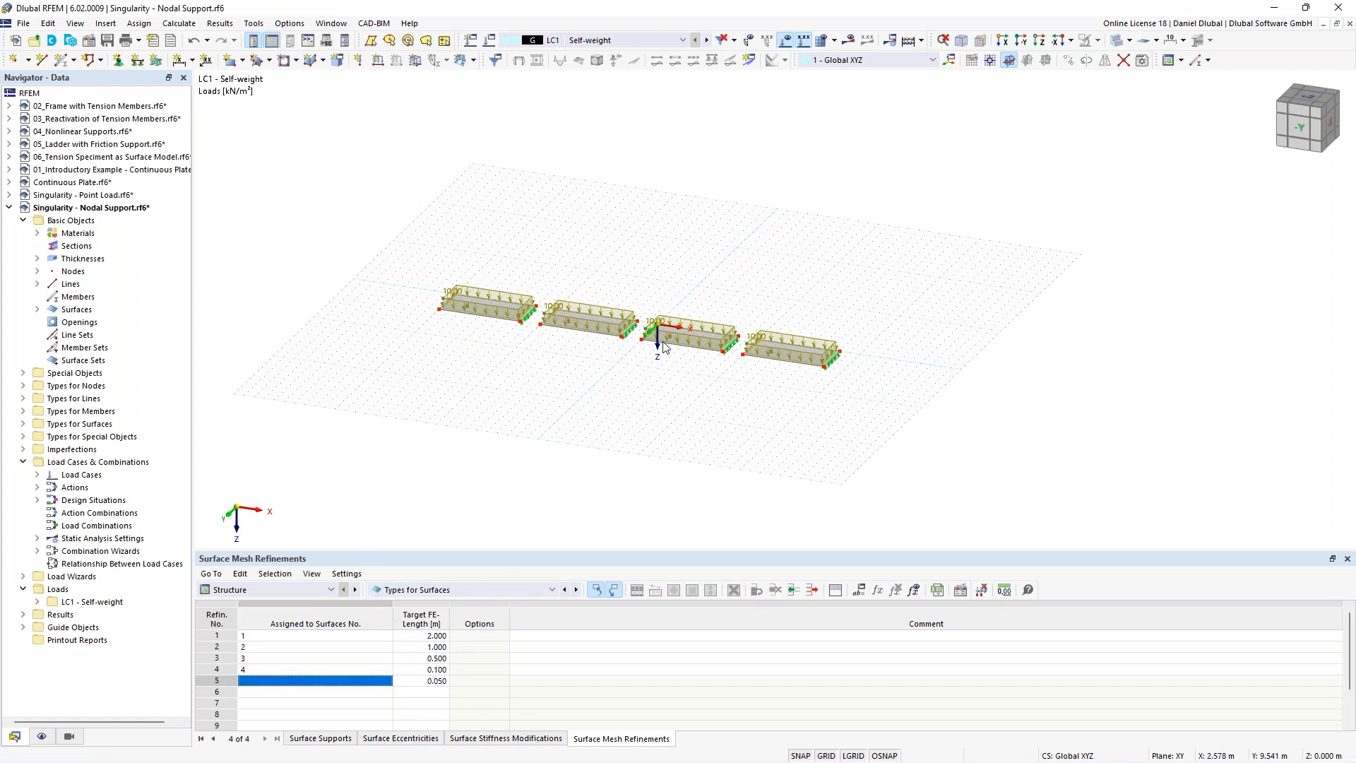
# Step: Delete the unused fifth row of the surface mesh refinements
pyautogui.scroll(3, 664, 343)
pyautogui.rightClick(229, 680)
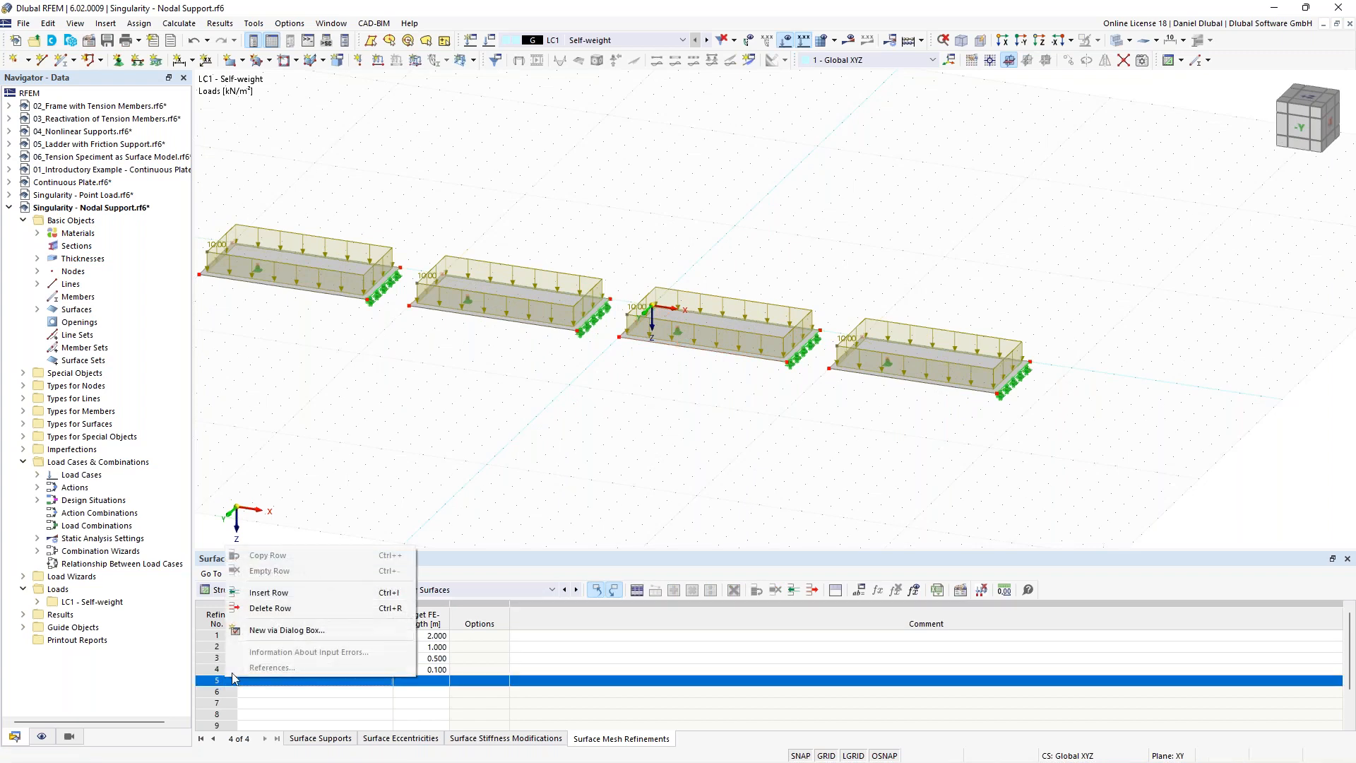
pyautogui.click(375, 607)
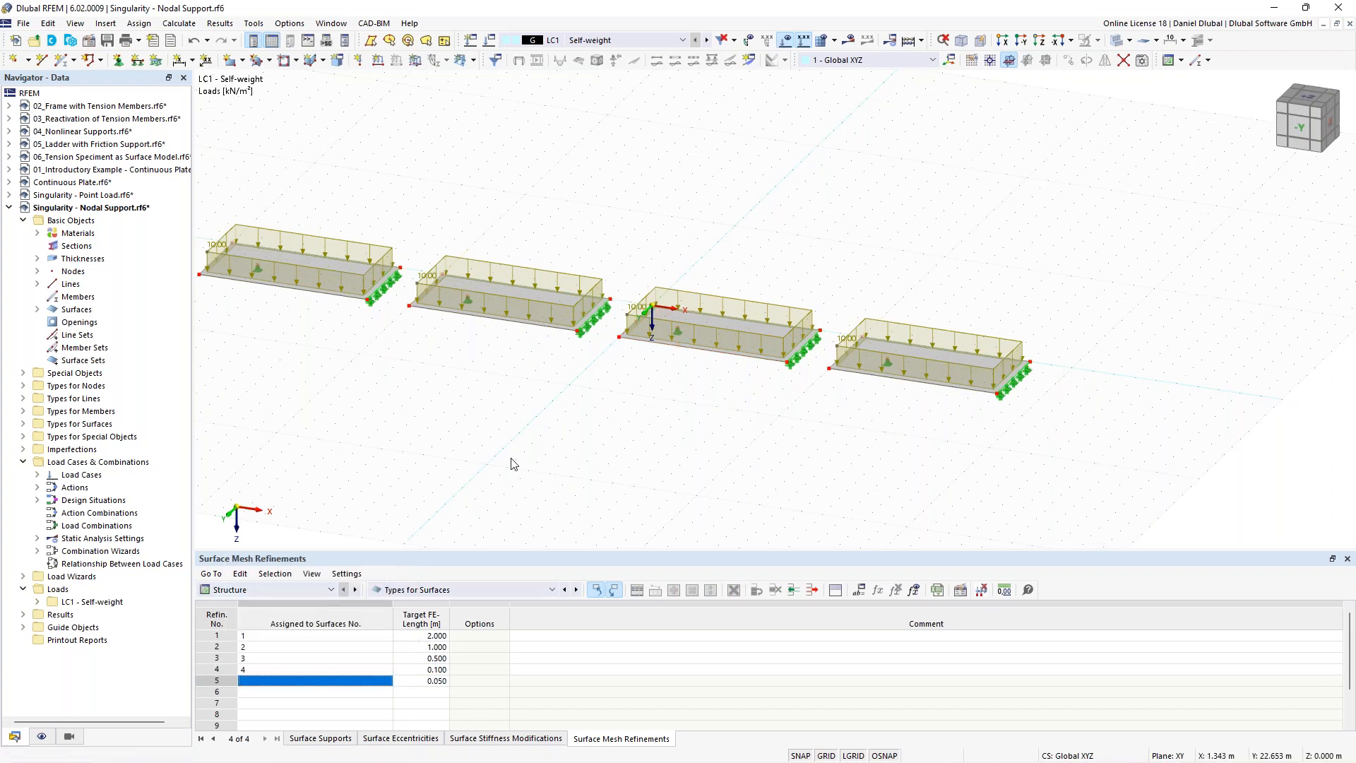
# Step: Generate and display the FE mesh on the four plates, with the model shown in transparent mode
pyautogui.scroll(2, 529, 445)
pyautogui.moveTo(592, 472); pyautogui.dragTo(609, 523, button='middle')
pyautogui.moveTo(621, 420); pyautogui.dragTo(556, 433, button='middle')
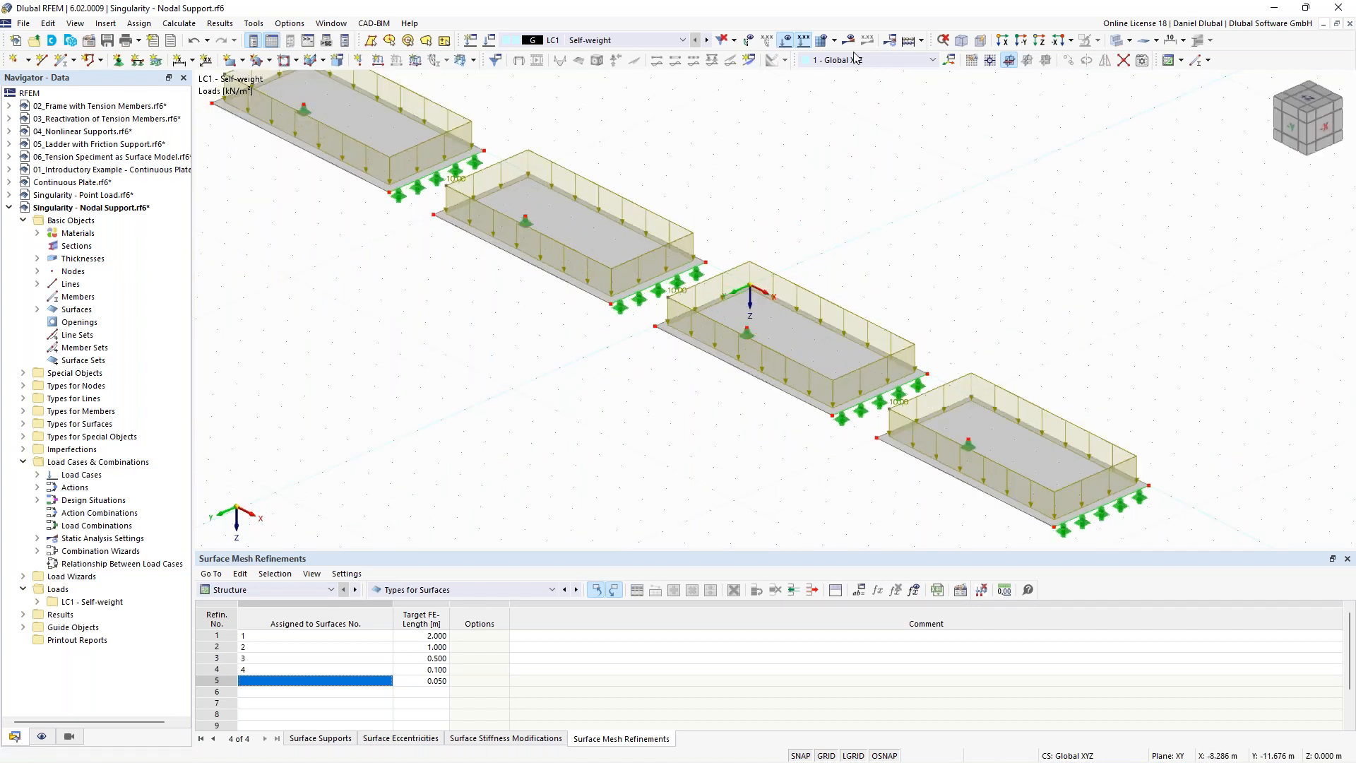
pyautogui.click(821, 42)
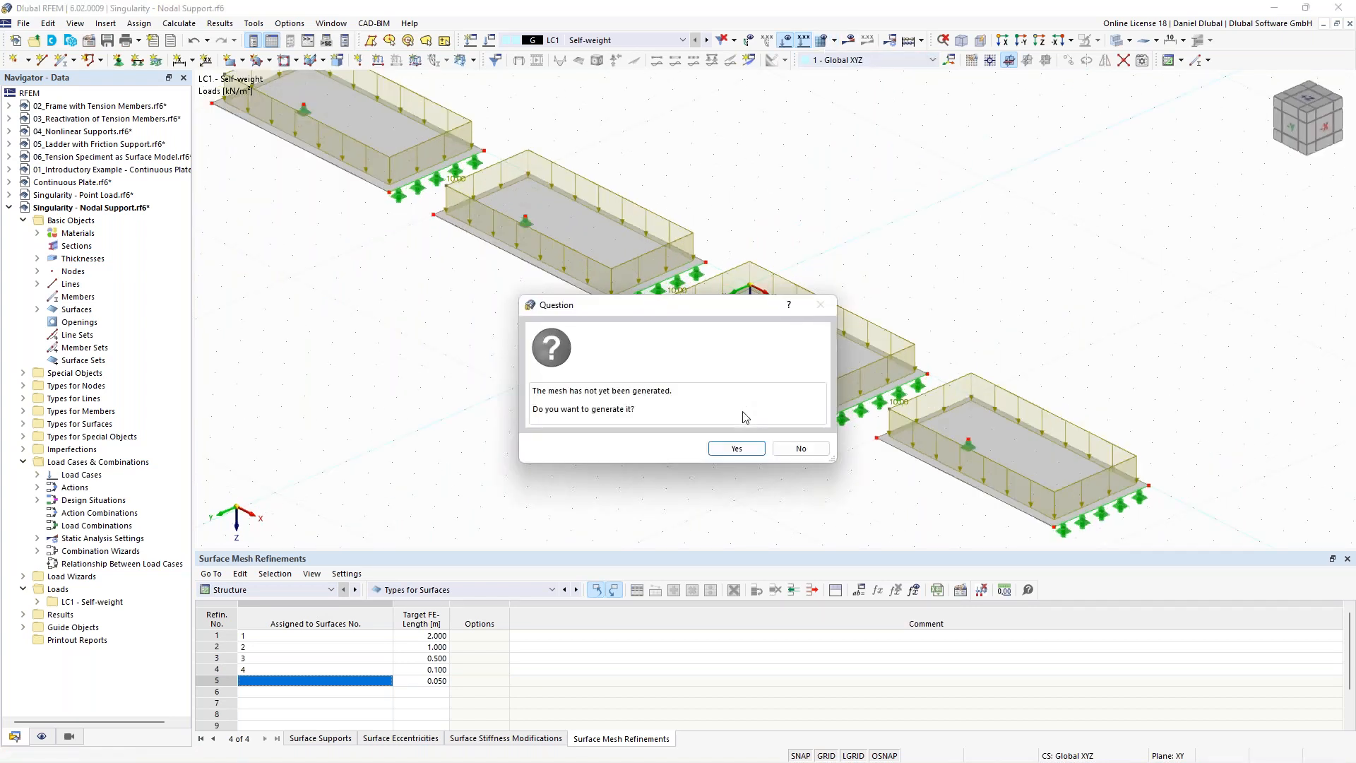
pyautogui.click(737, 449)
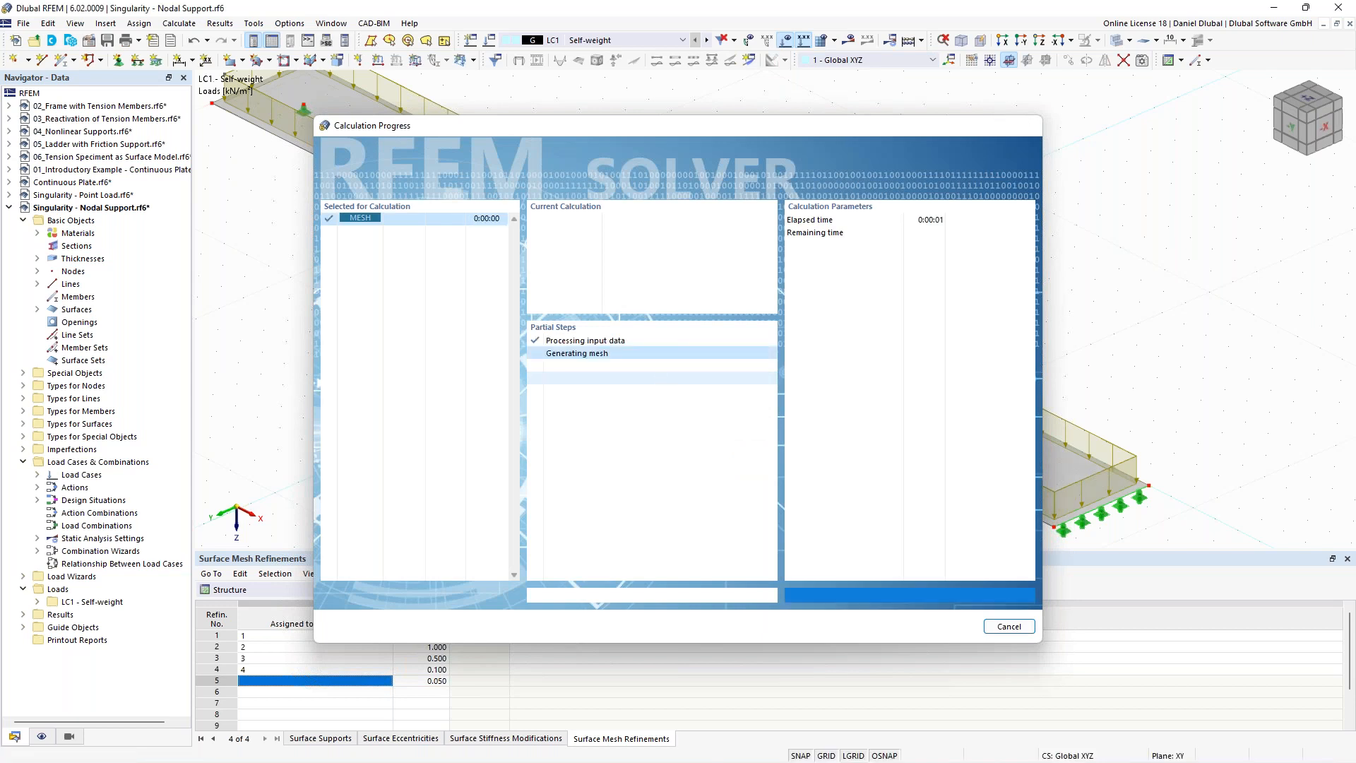
pyautogui.click(1117, 41)
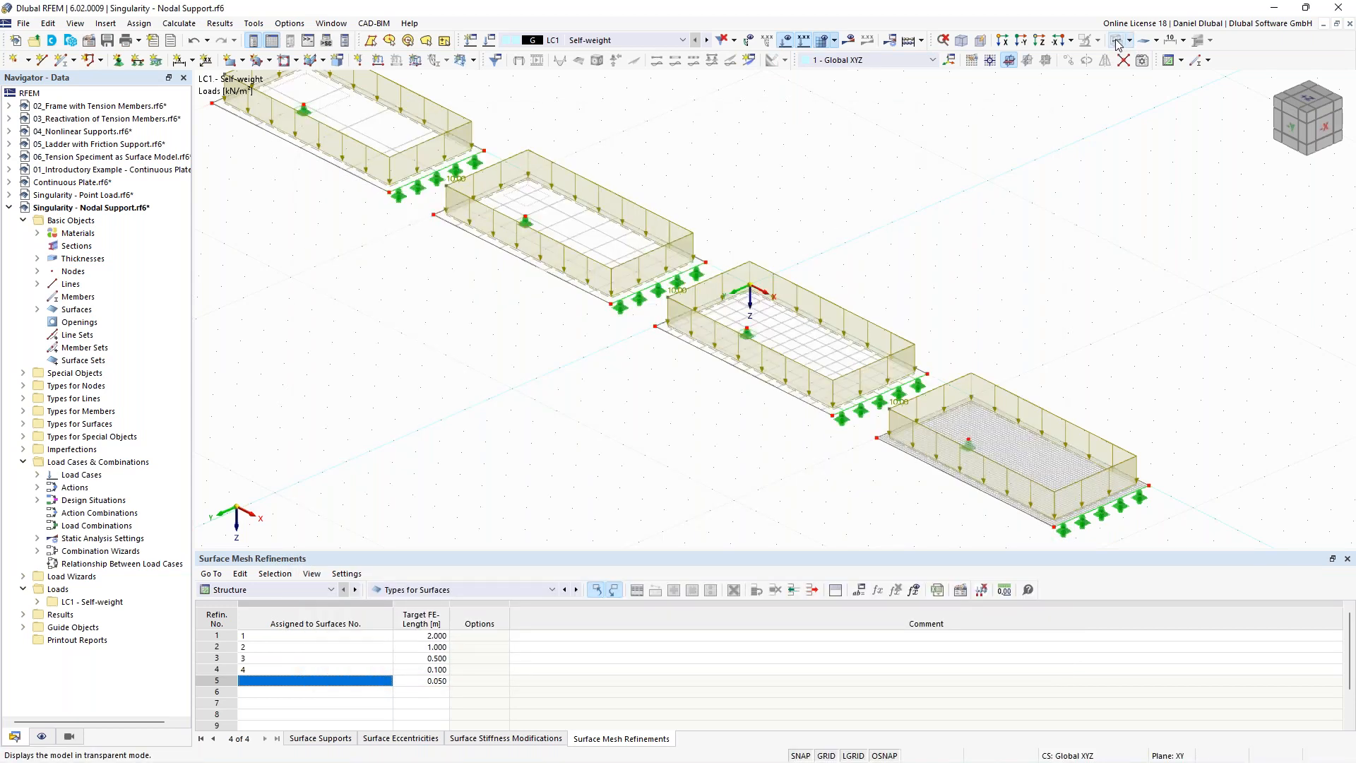
# Step: Create a two-point result section running lengthwise through all four plates, between the midpoints of the first and last plates' outer edges
pyautogui.moveTo(427, 221); pyautogui.dragTo(605, 318, button='middle')
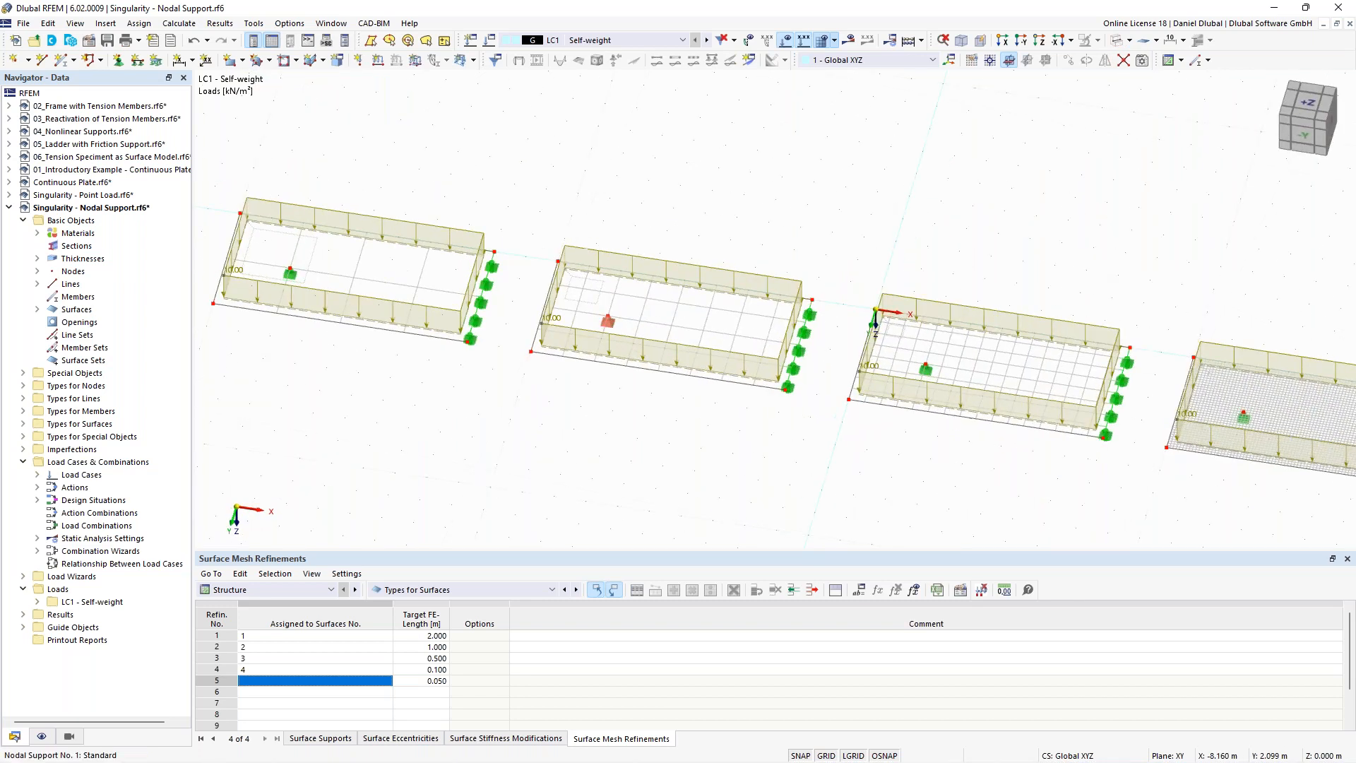
pyautogui.scroll(3, 645, 265)
pyautogui.moveTo(892, 212); pyautogui.dragTo(833, 215, button='middle')
pyautogui.scroll(-4, 833, 214)
pyautogui.keyDown('ctrl'); pyautogui.moveTo(763, 367); pyautogui.dragTo(739, 329, button='middle'); pyautogui.keyUp('ctrl')
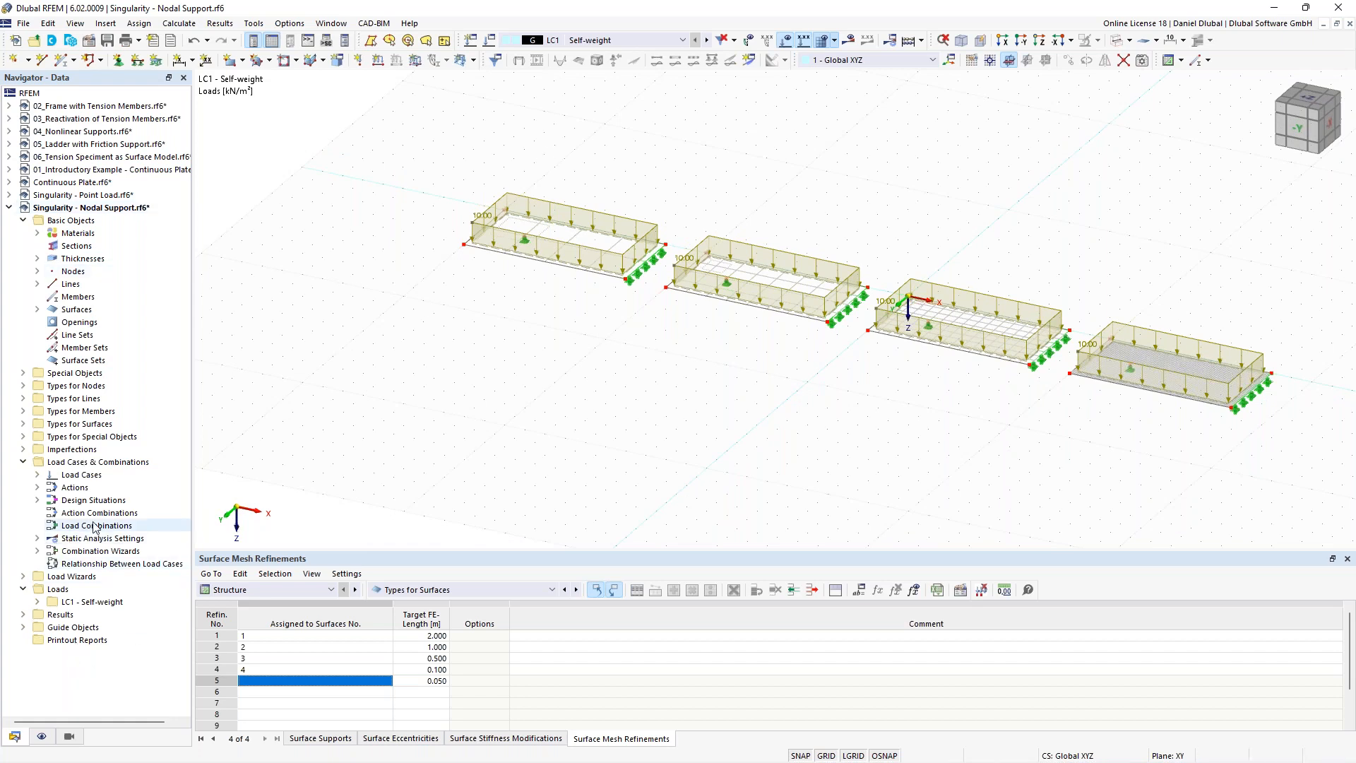
pyautogui.click(25, 373)
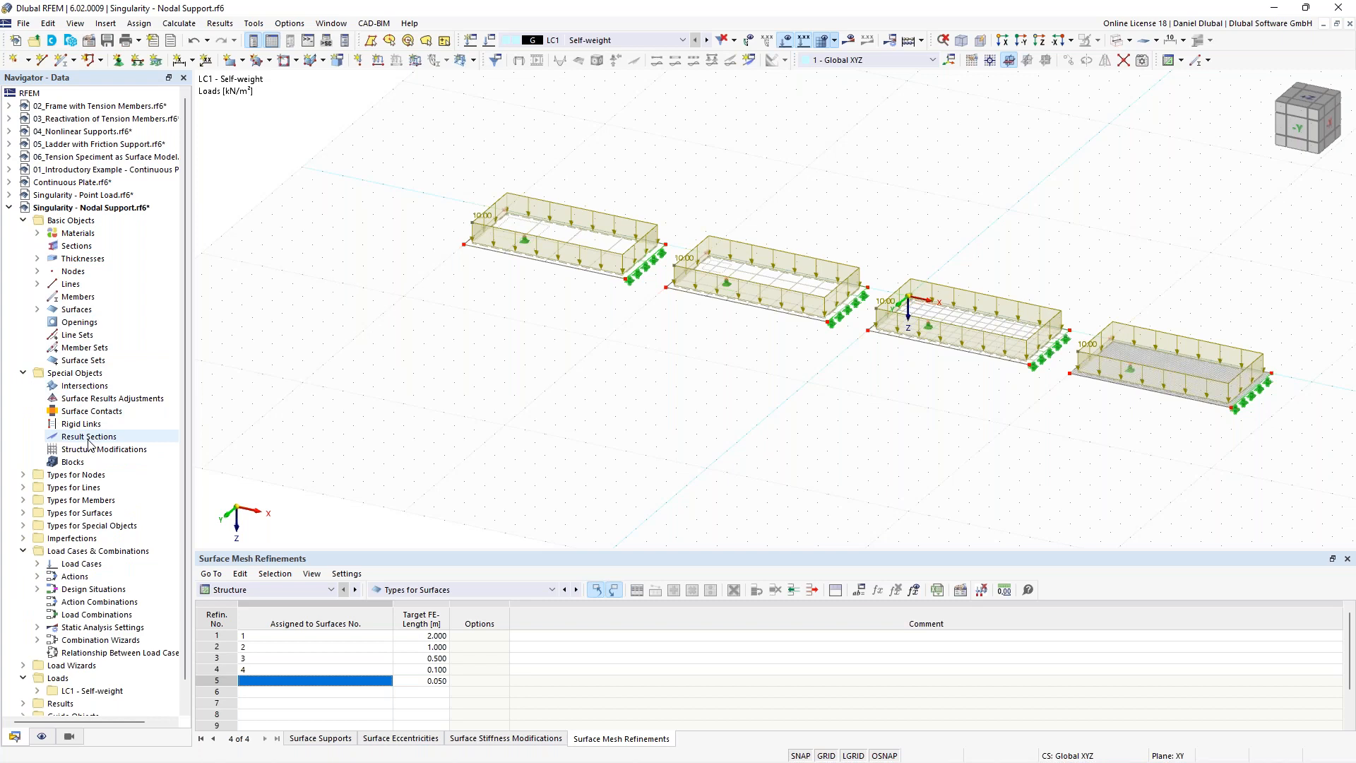
pyautogui.rightClick(89, 438)
pyautogui.click(156, 468)
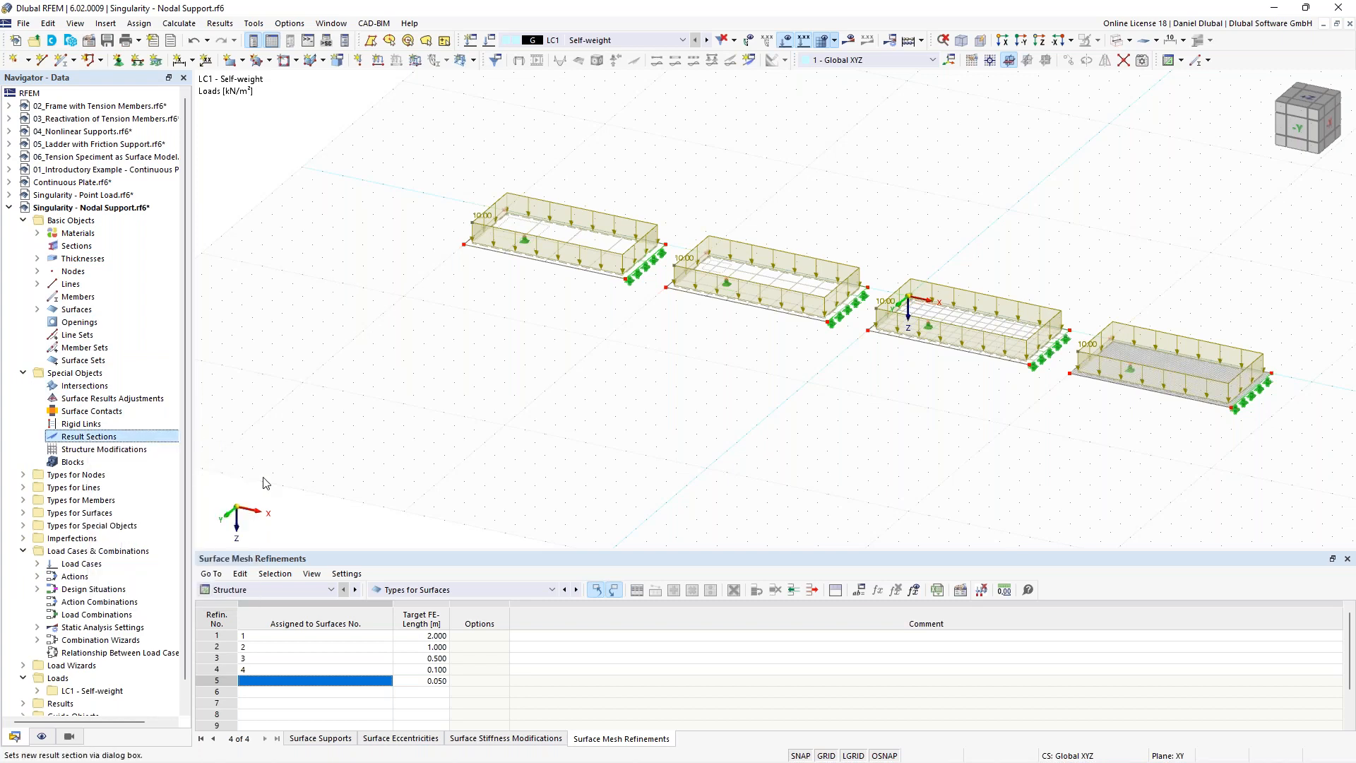
pyautogui.click(817, 250)
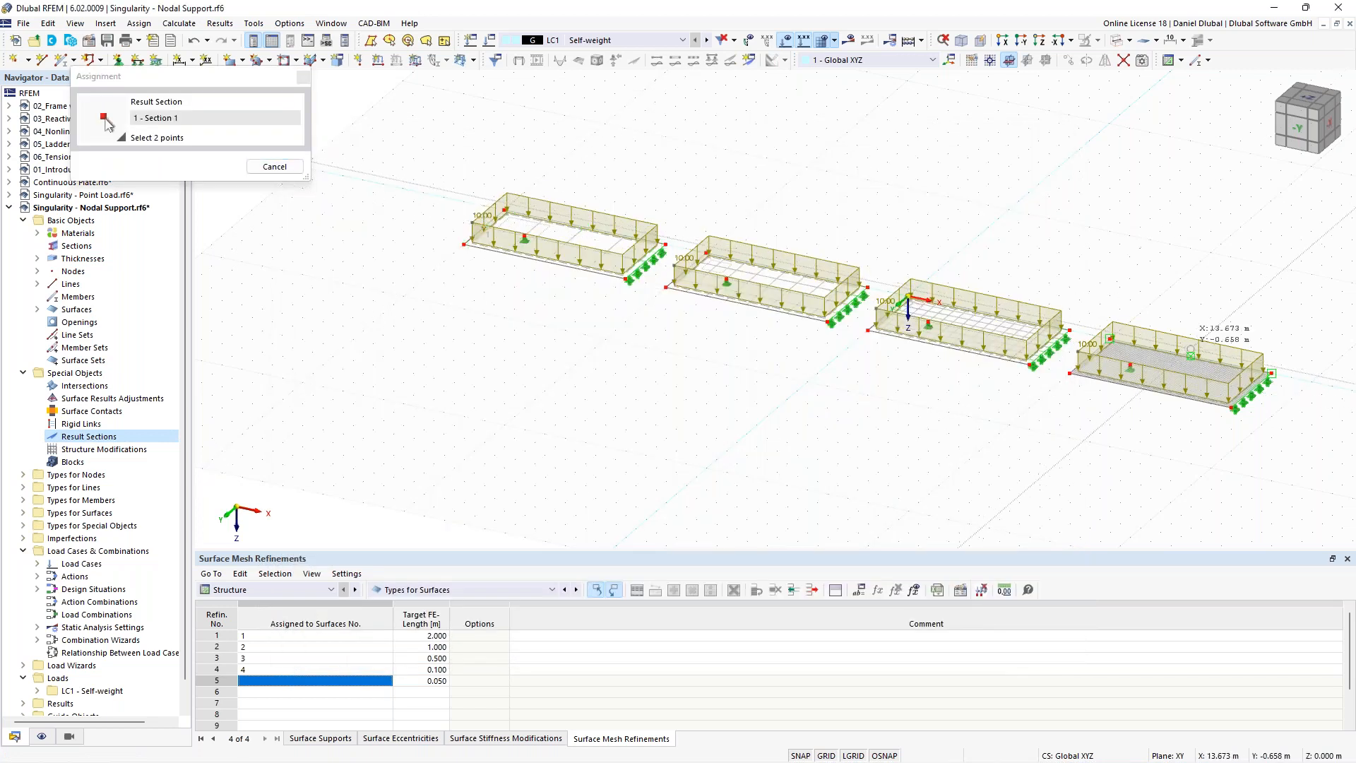
pyautogui.click(1269, 372)
pyautogui.click(899, 609)
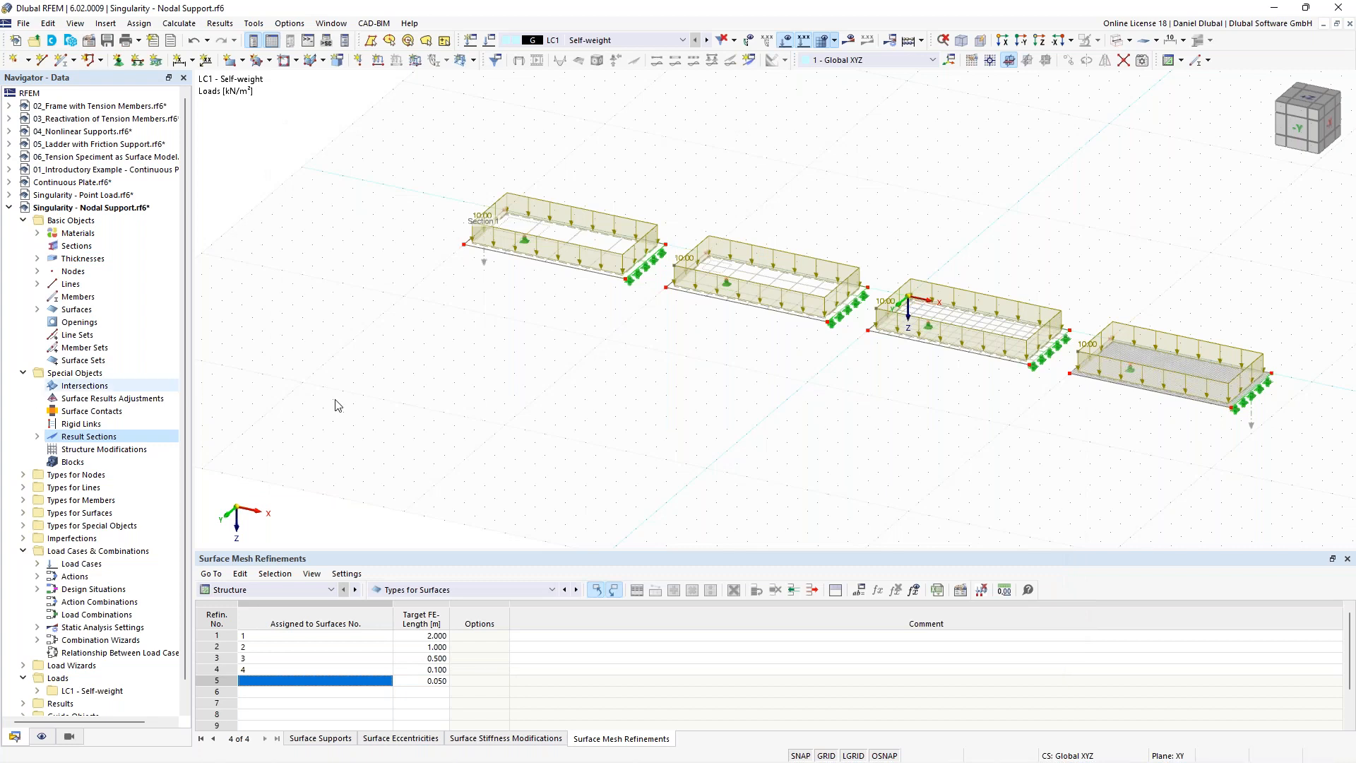
# Step: Calculate the model and show the results of load case LC1
pyautogui.scroll(-1, 544, 342)
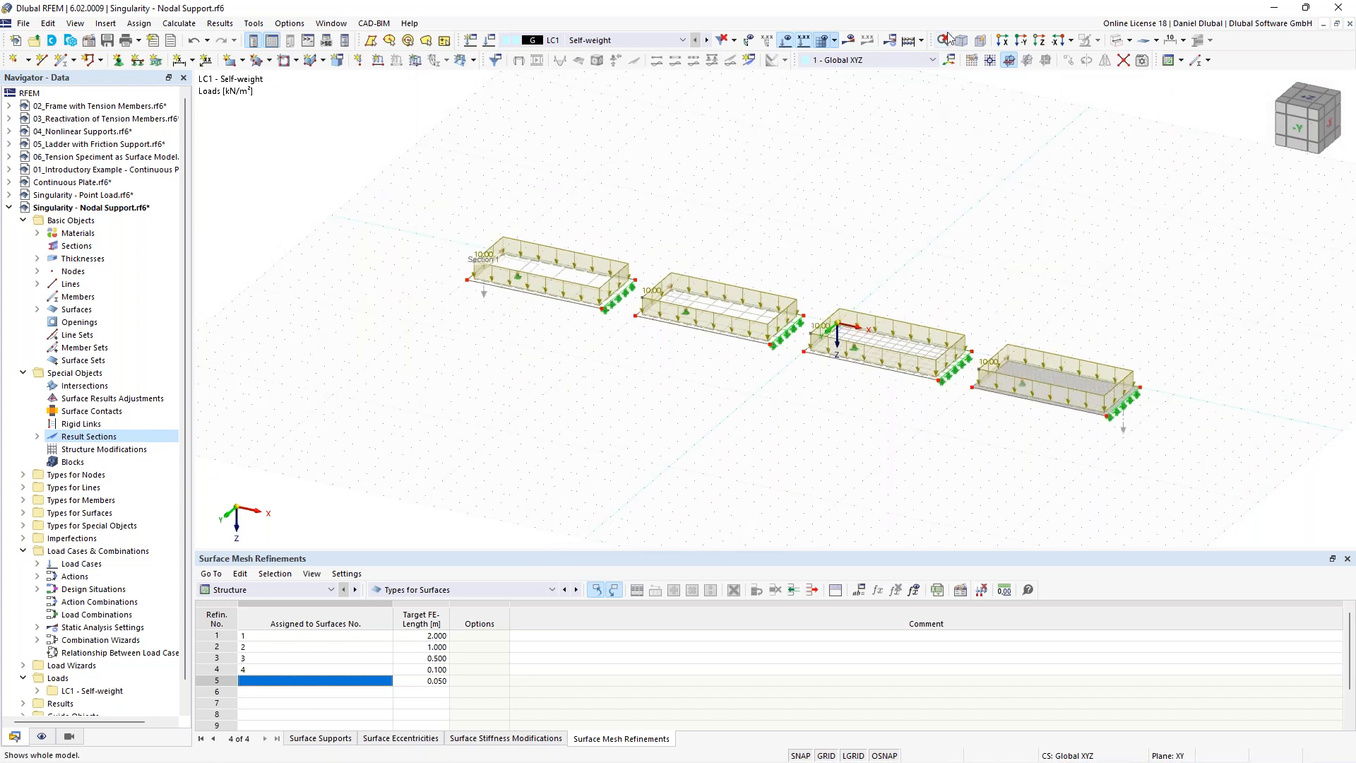
pyautogui.click(891, 41)
pyautogui.click(737, 449)
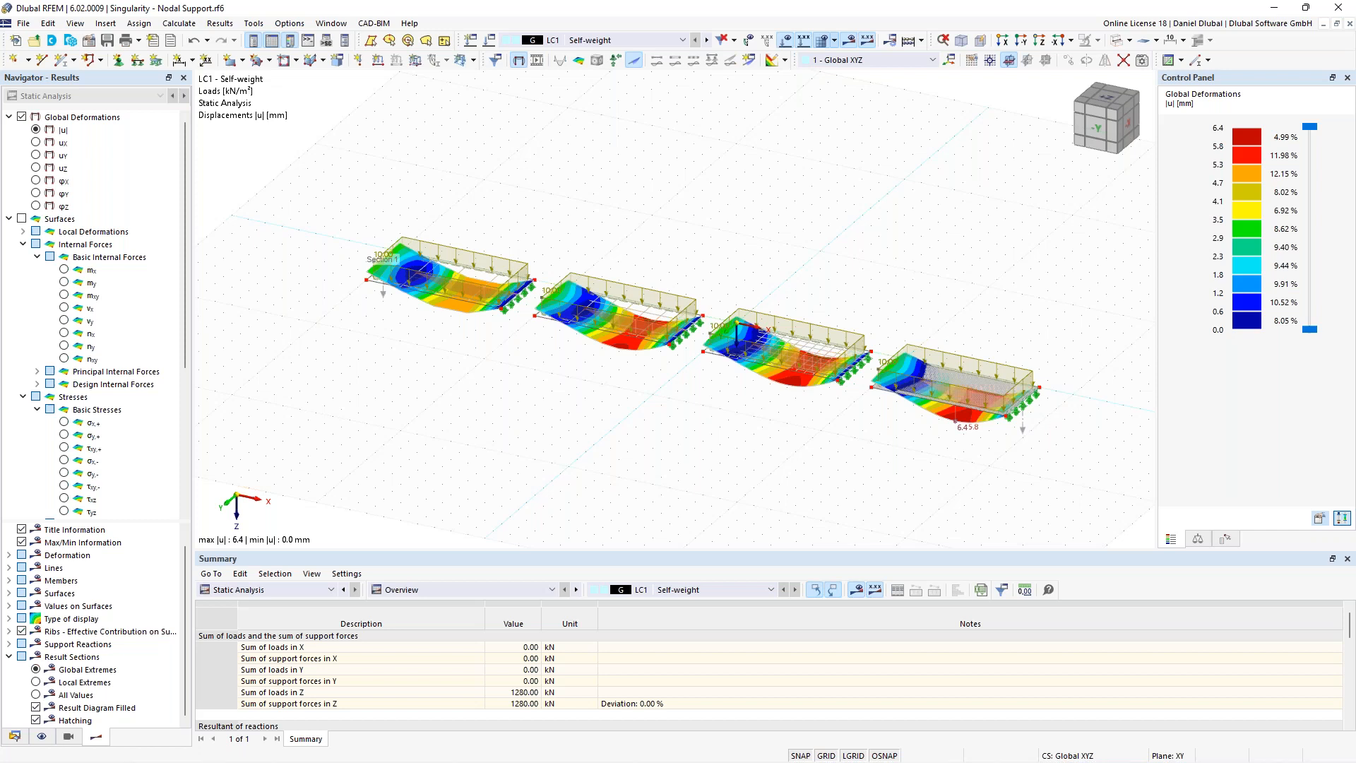
# Step: Compare the global deformations around the nodal supports across the differently meshed plates
pyautogui.scroll(5, 841, 382)
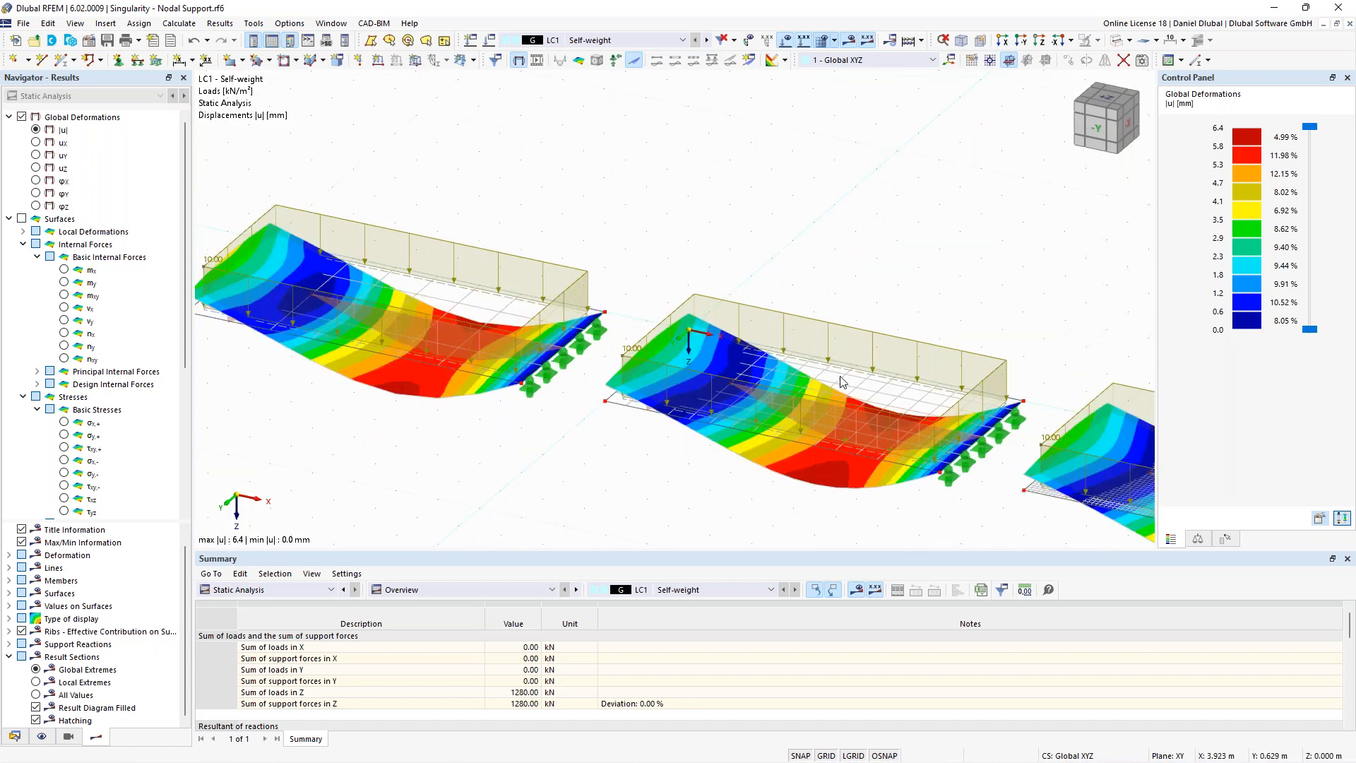
pyautogui.scroll(-3, 840, 382)
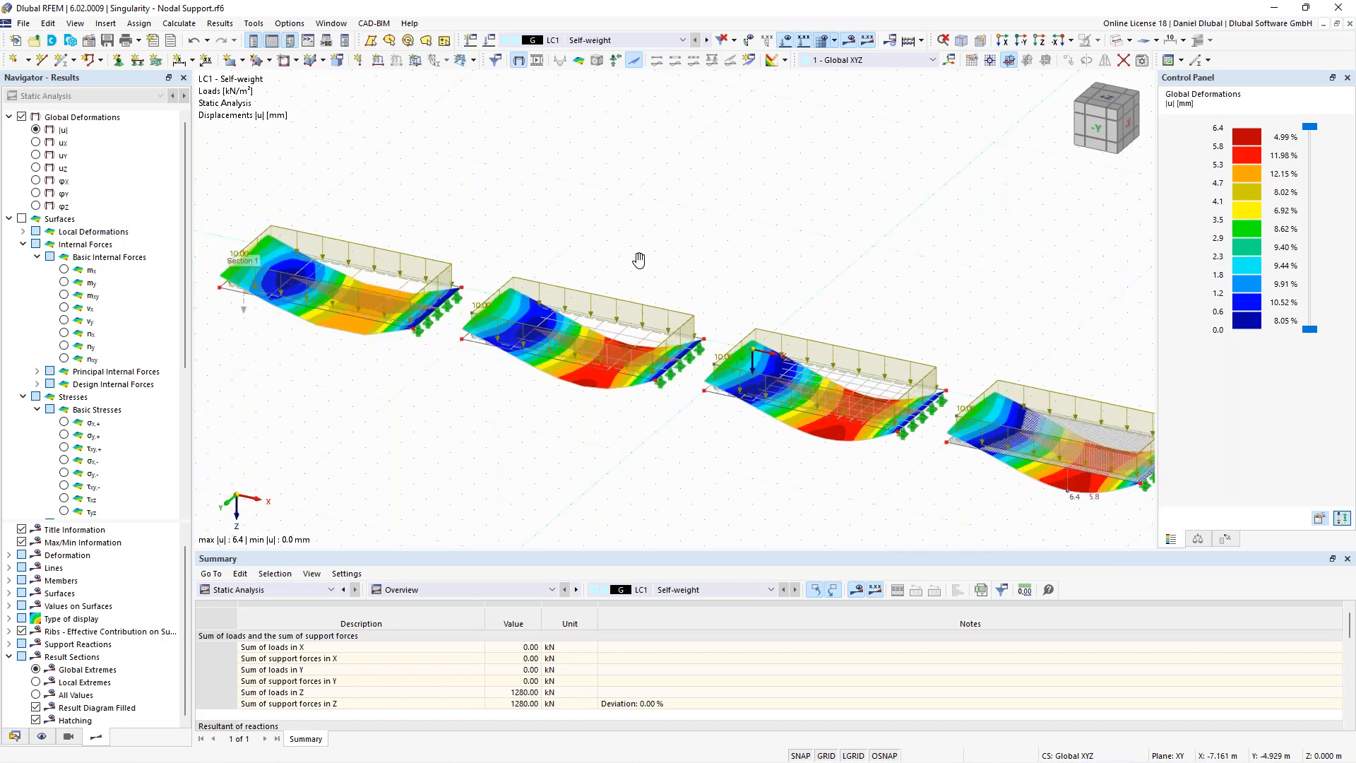
pyautogui.scroll(-2, 636, 260)
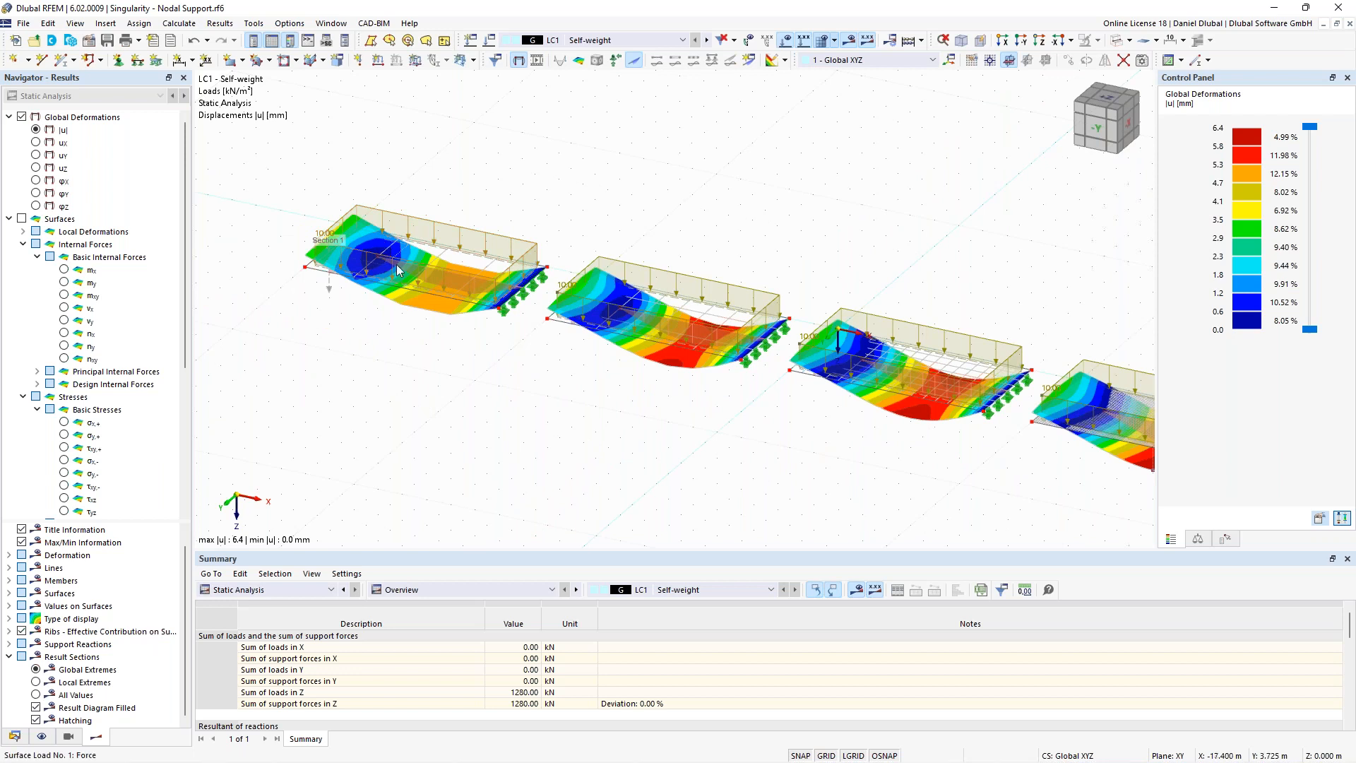
pyautogui.moveTo(584, 215); pyautogui.dragTo(647, 219, button='middle')
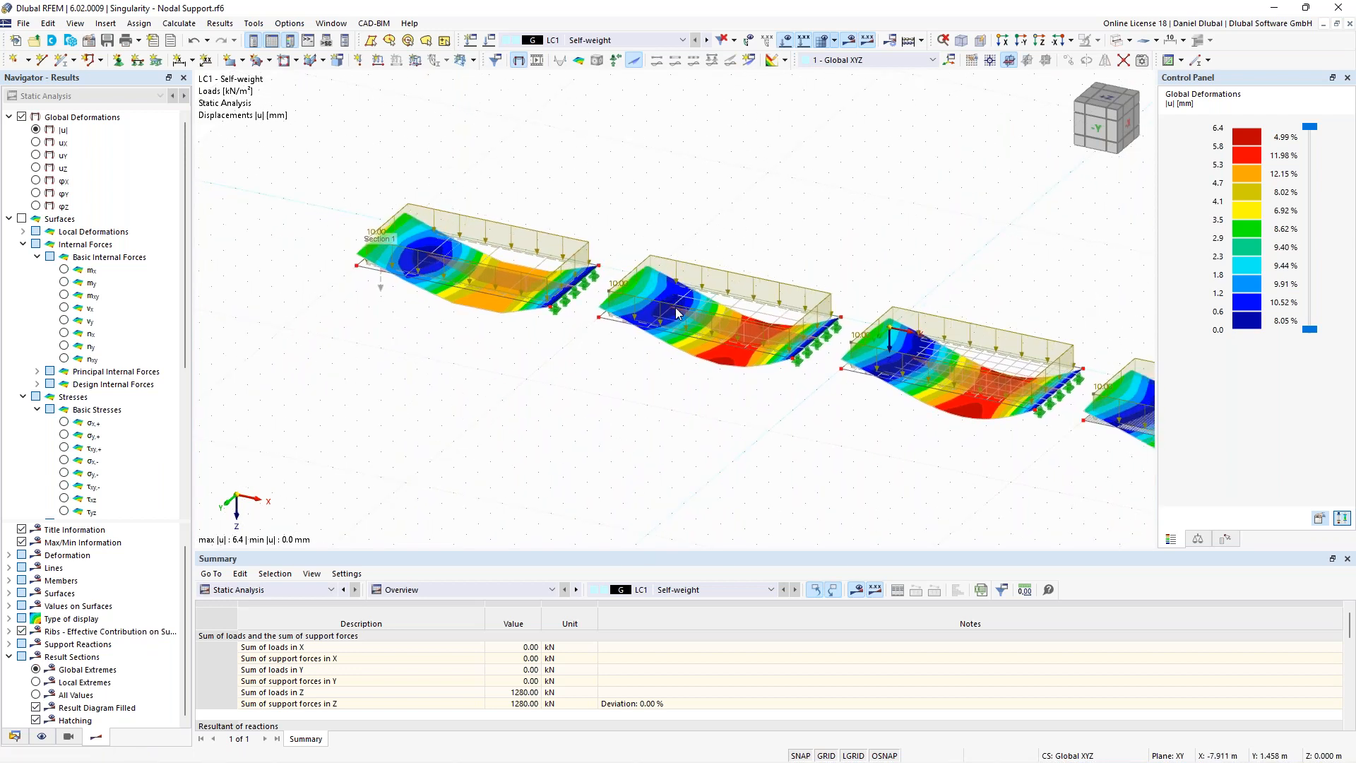
pyautogui.scroll(5, 657, 270)
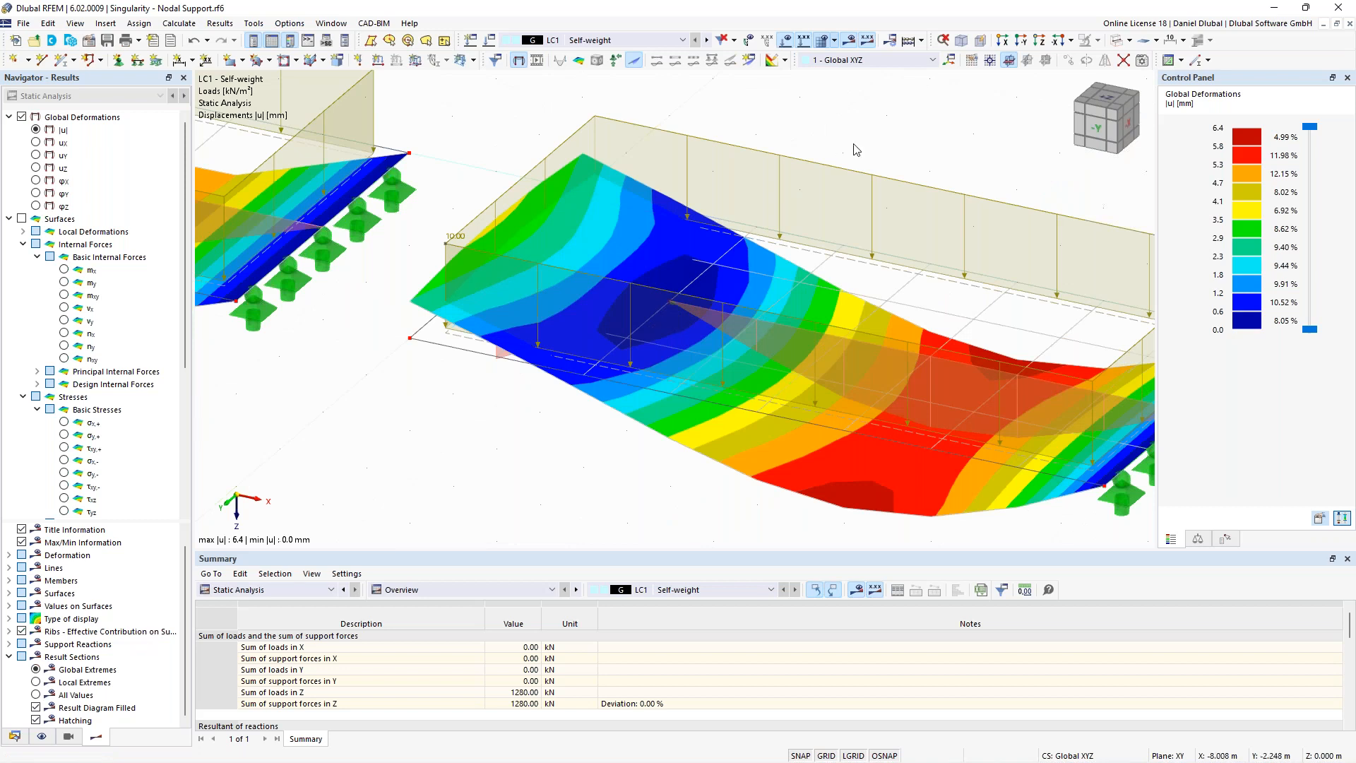
pyautogui.scroll(-3, 856, 149)
pyautogui.scroll(-2, 526, 295)
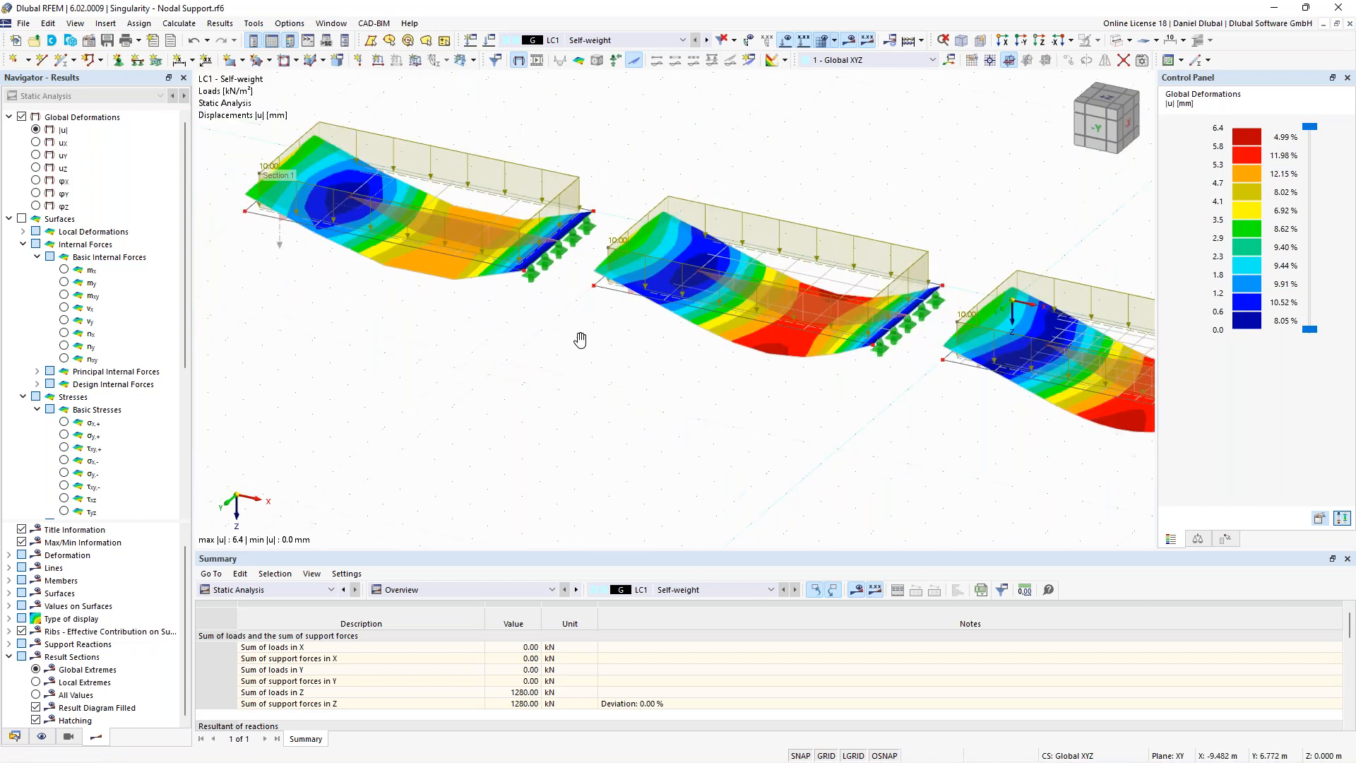
pyautogui.moveTo(580, 340); pyautogui.dragTo(615, 368, button='middle')
pyautogui.scroll(-2, 486, 241)
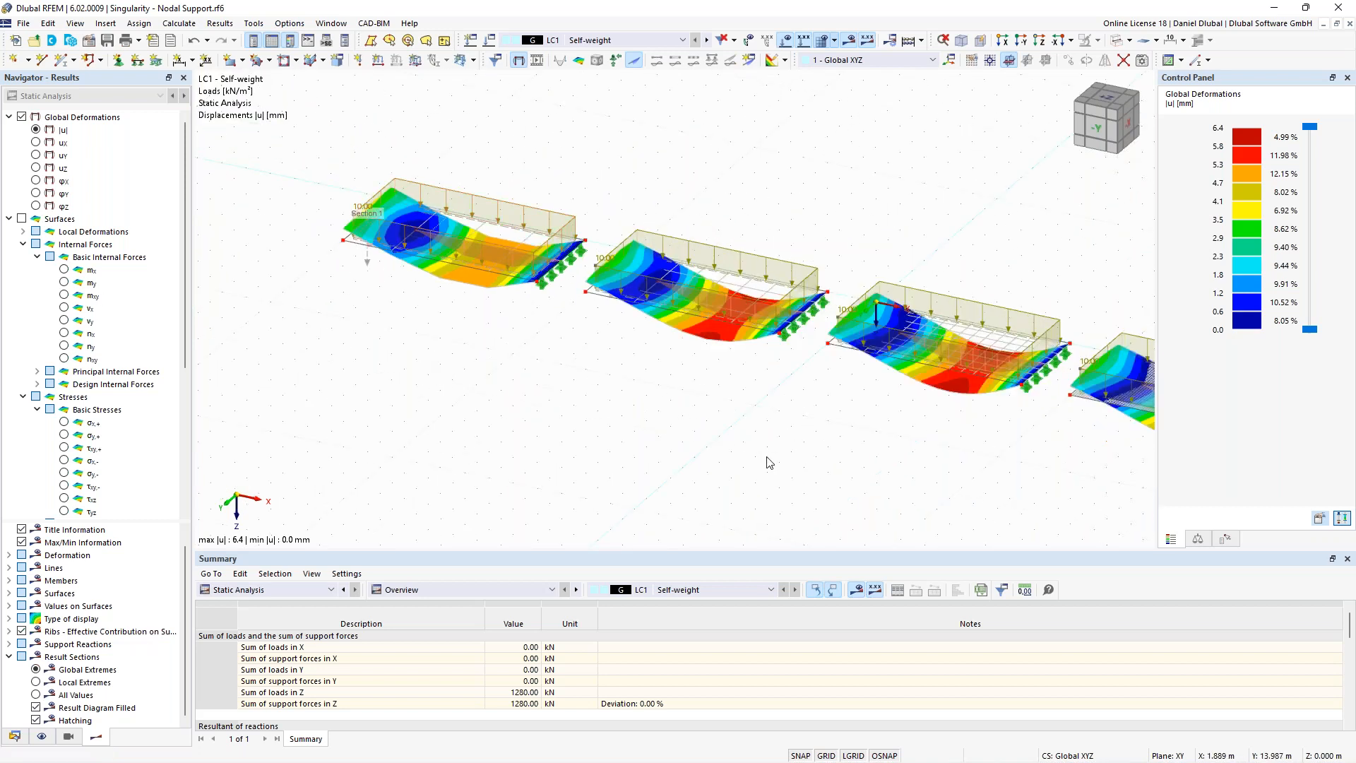
pyautogui.scroll(-1, 769, 460)
pyautogui.moveTo(680, 431); pyautogui.dragTo(506, 408, button='middle')
# Step: Set the result sections to show local extremes and display the basic internal force mx on the surfaces
pyautogui.scroll(1, 500, 352)
pyautogui.click(46, 683)
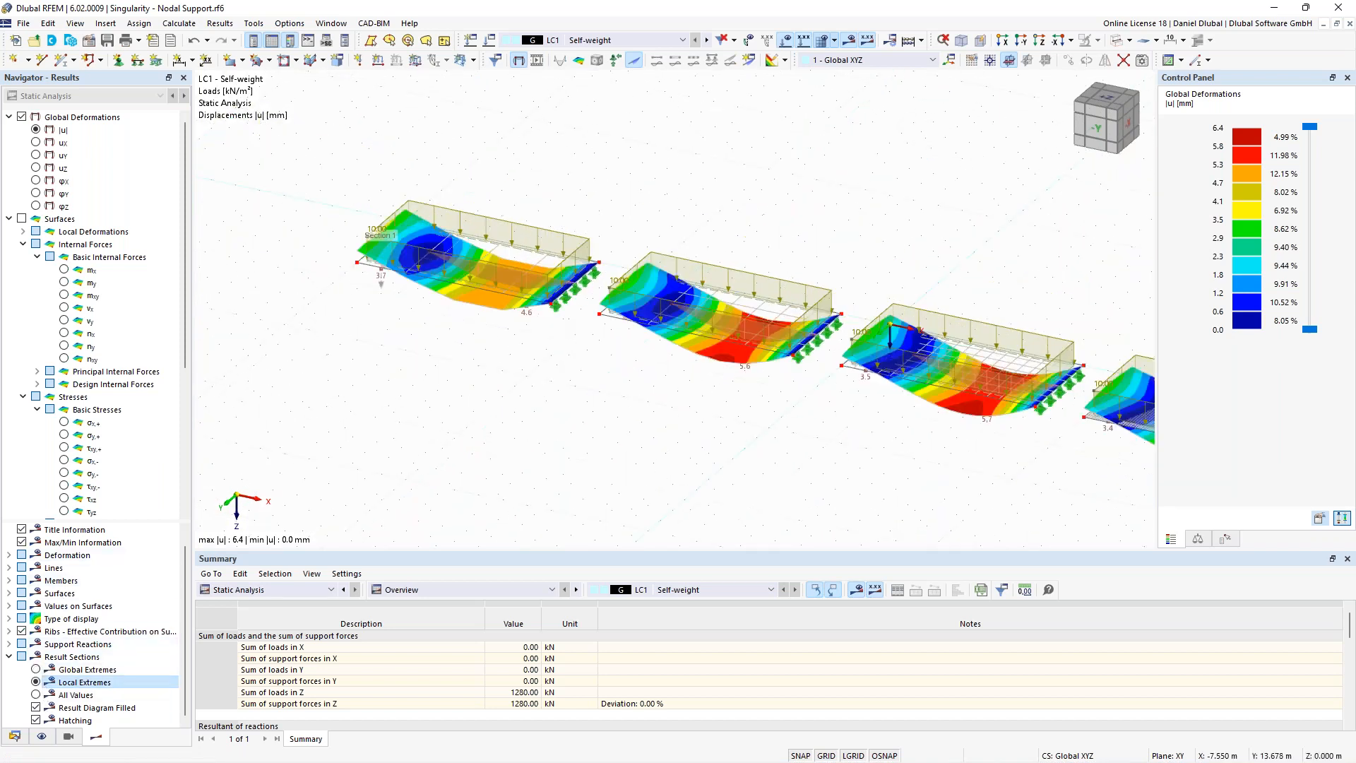
pyautogui.click(65, 270)
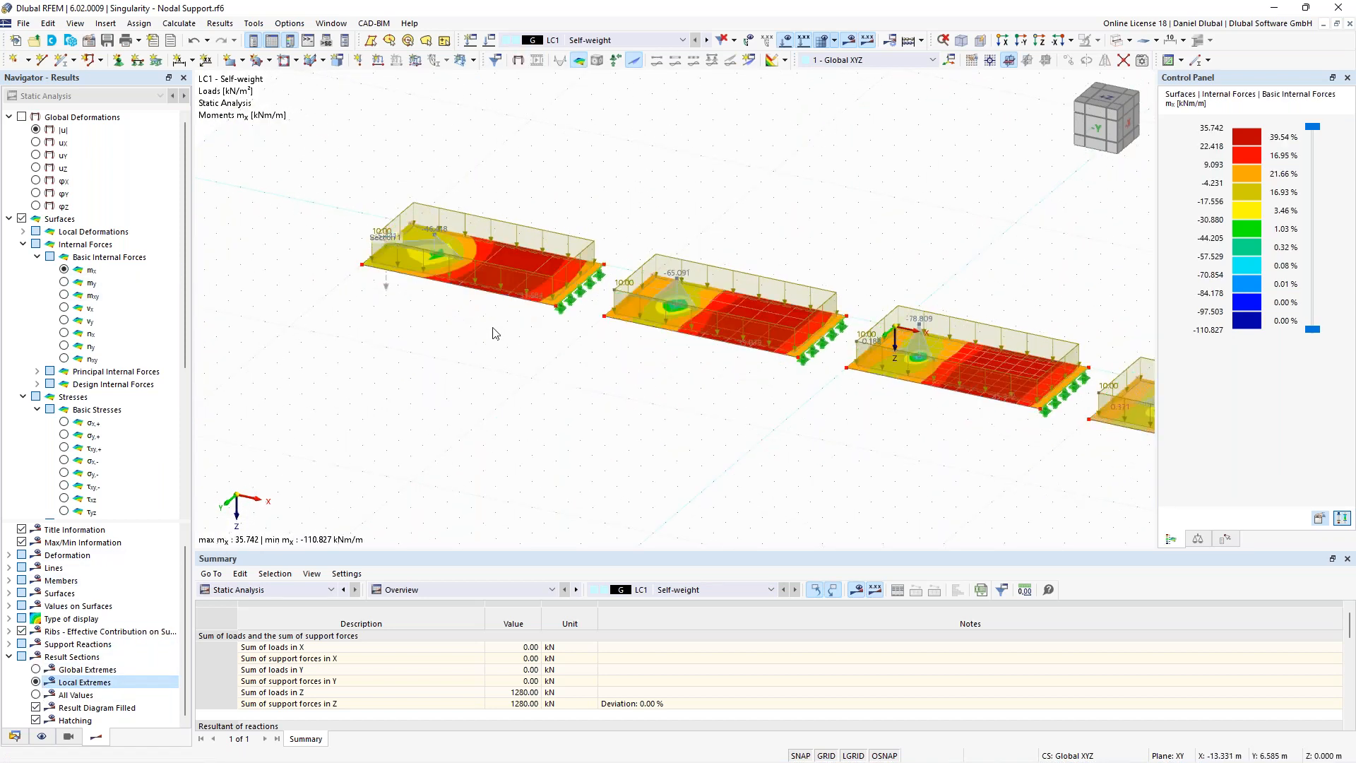
# Step: Compare the mx moment peaks at the nodal supports and the span moments along the result section across the four plates
pyautogui.keyDown('ctrl'); pyautogui.moveTo(487, 363); pyautogui.dragTo(457, 427, button='middle'); pyautogui.keyUp('ctrl')
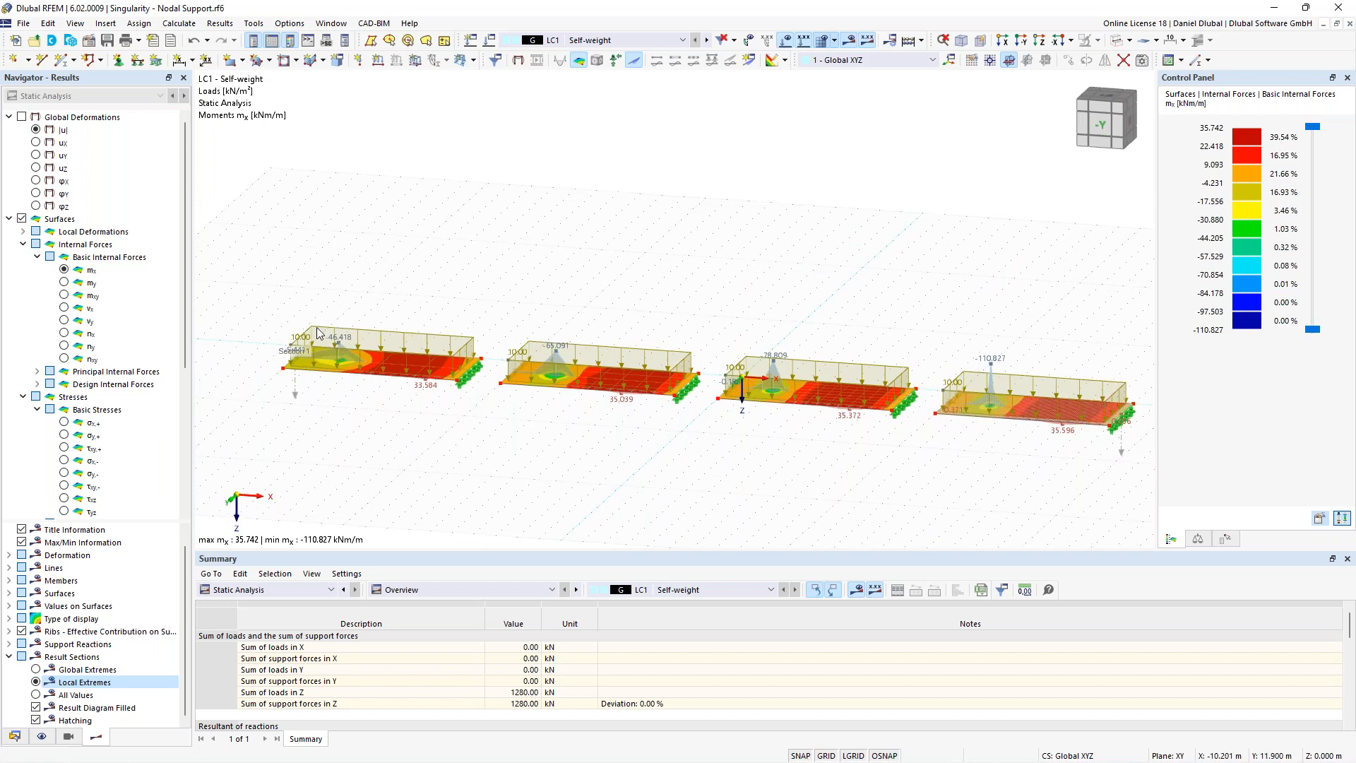
pyautogui.scroll(3, 269, 356)
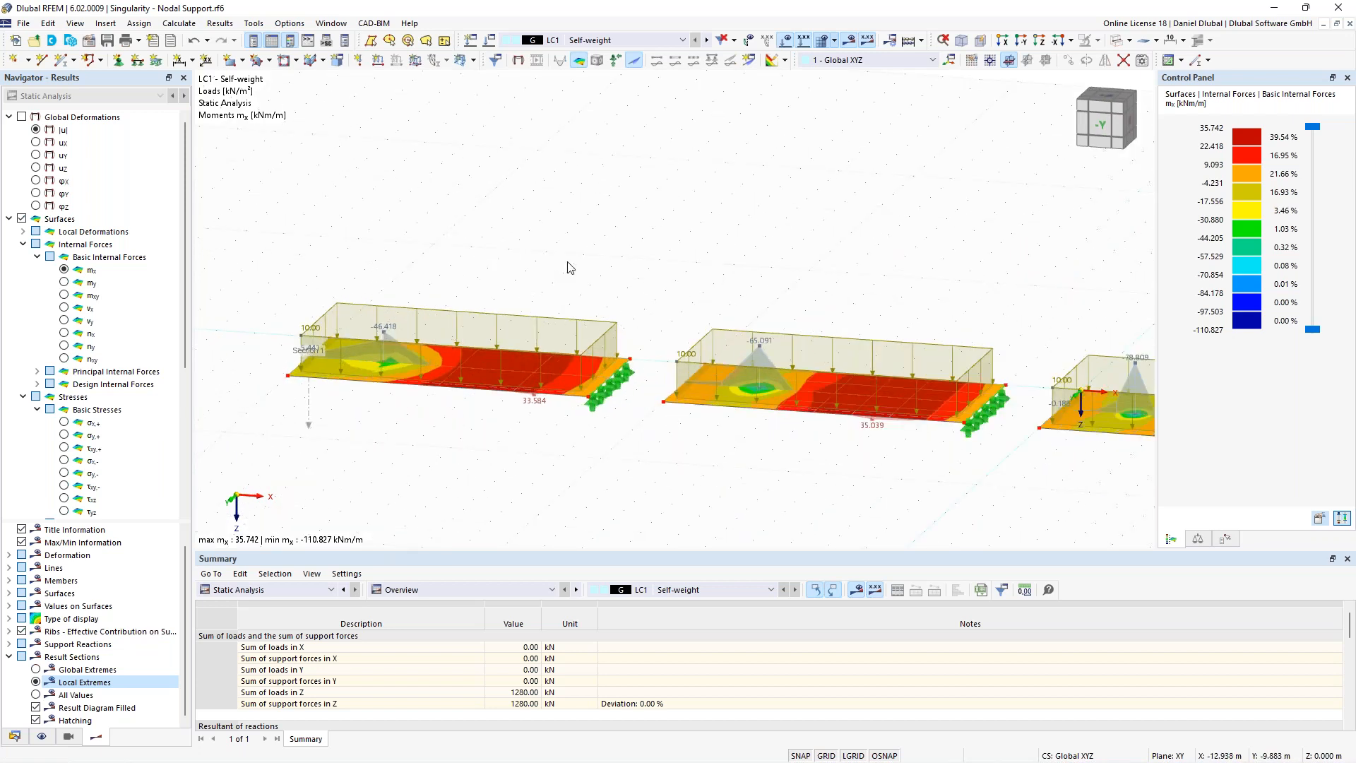
pyautogui.keyDown('ctrl'); pyautogui.moveTo(524, 239); pyautogui.dragTo(513, 269, button='middle'); pyautogui.keyUp('ctrl')
pyautogui.keyDown('ctrl'); pyautogui.moveTo(684, 239); pyautogui.dragTo(777, 252, button='middle'); pyautogui.keyUp('ctrl')
pyautogui.scroll(-3, 777, 275)
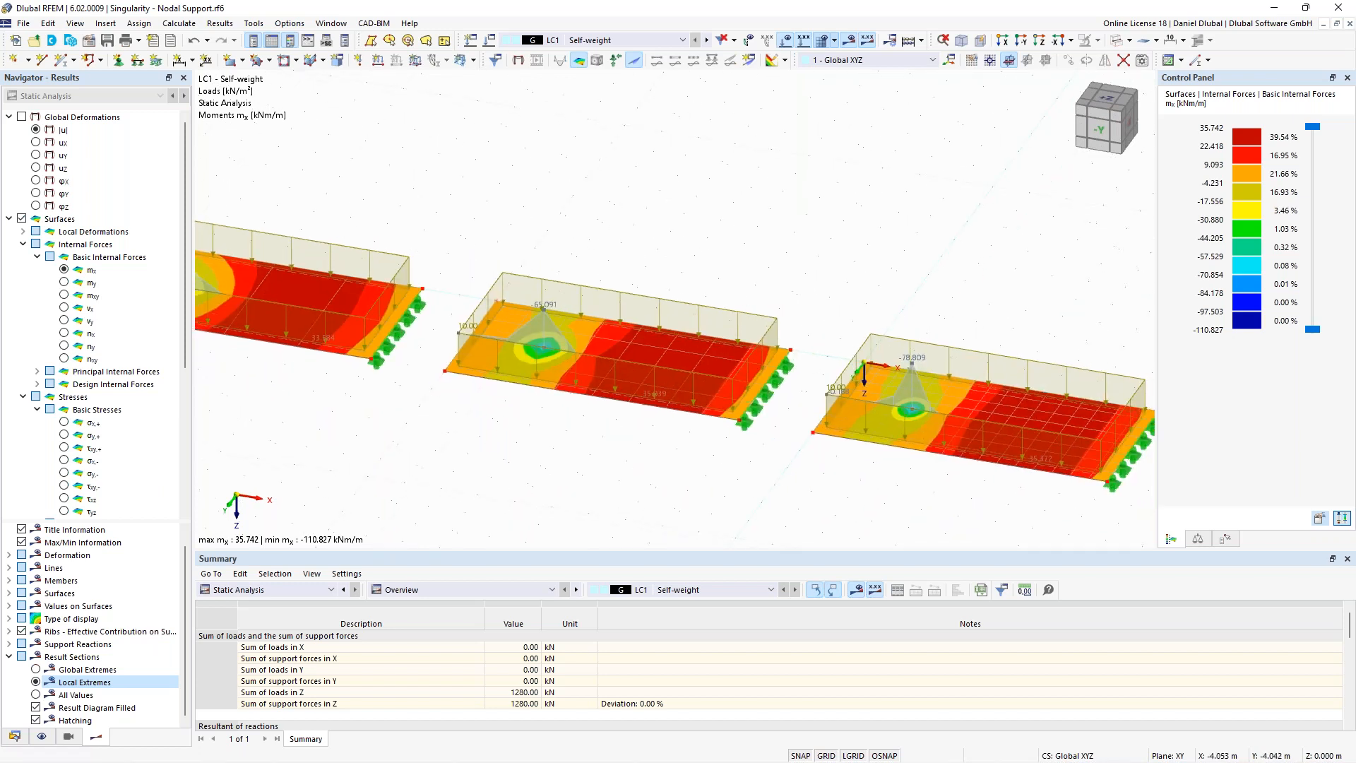
pyautogui.moveTo(991, 296); pyautogui.dragTo(861, 295, button='middle')
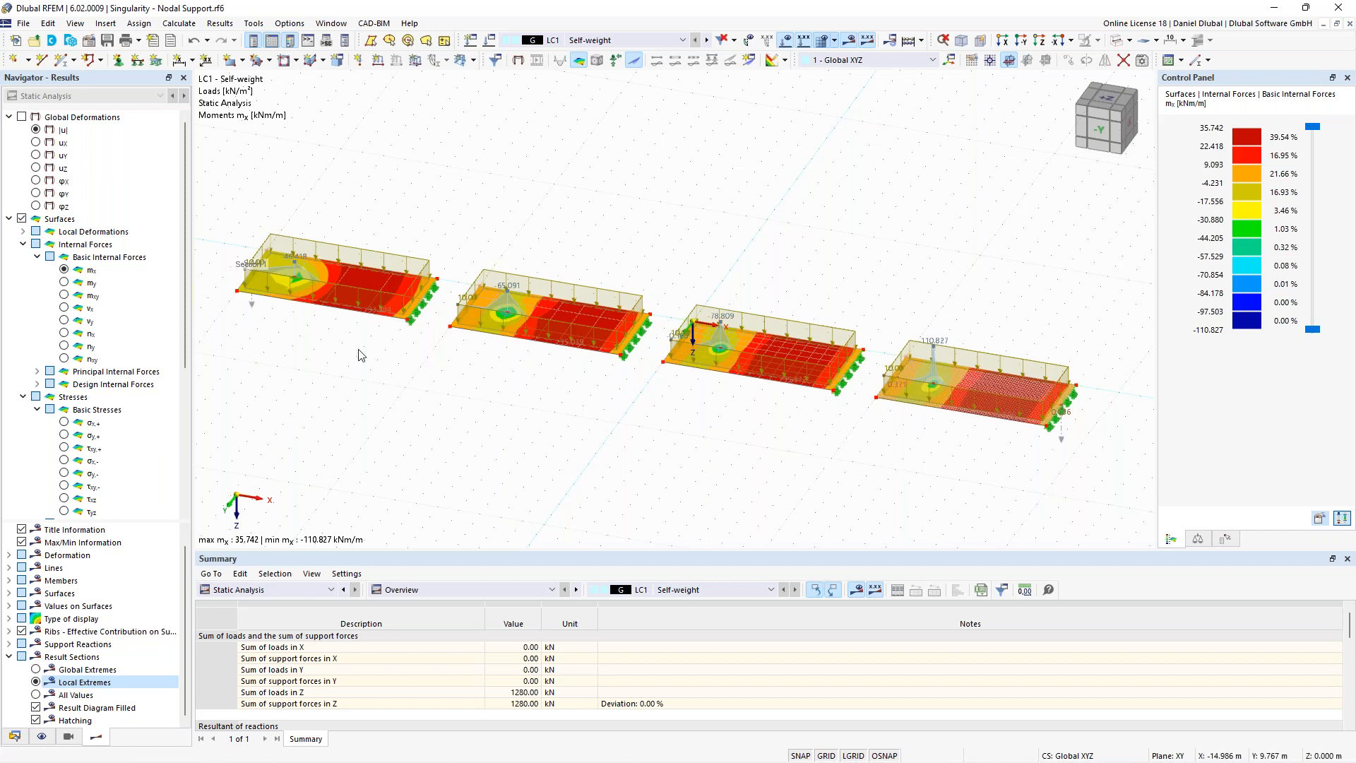
pyautogui.moveTo(461, 231); pyautogui.dragTo(579, 269, button='middle')
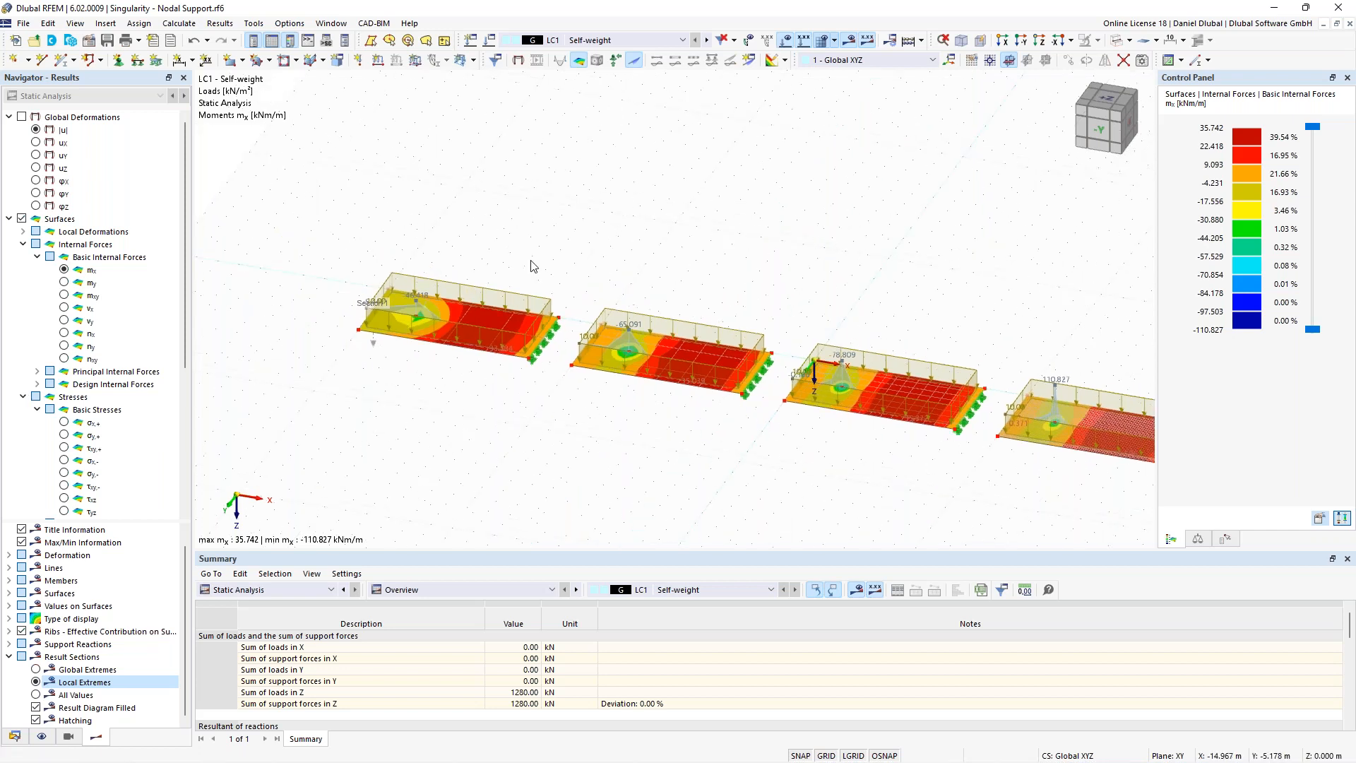
# Step: Examine the result diagrams of the result section through the four plates, including deformation and moment mx
pyautogui.scroll(1, 449, 309)
pyautogui.doubleClick(361, 351)
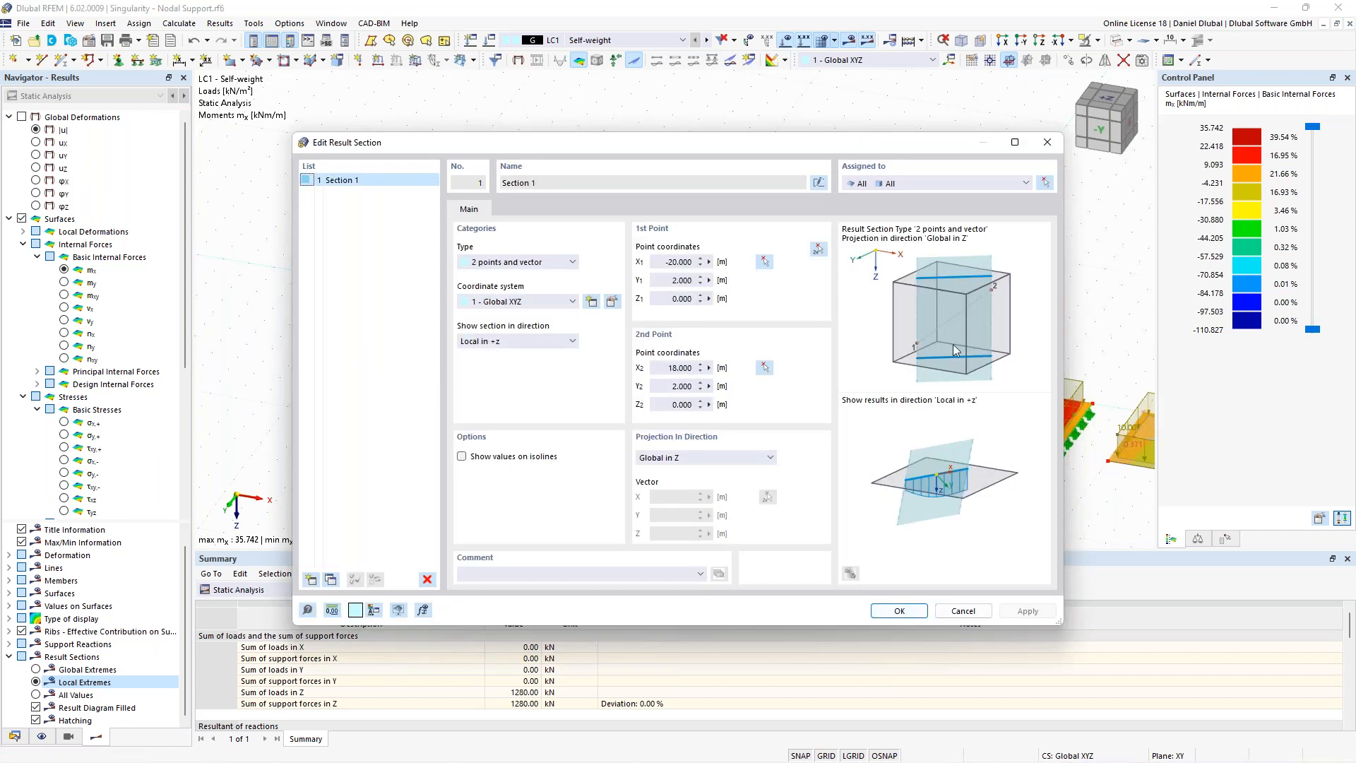
pyautogui.click(960, 611)
pyautogui.rightClick(361, 348)
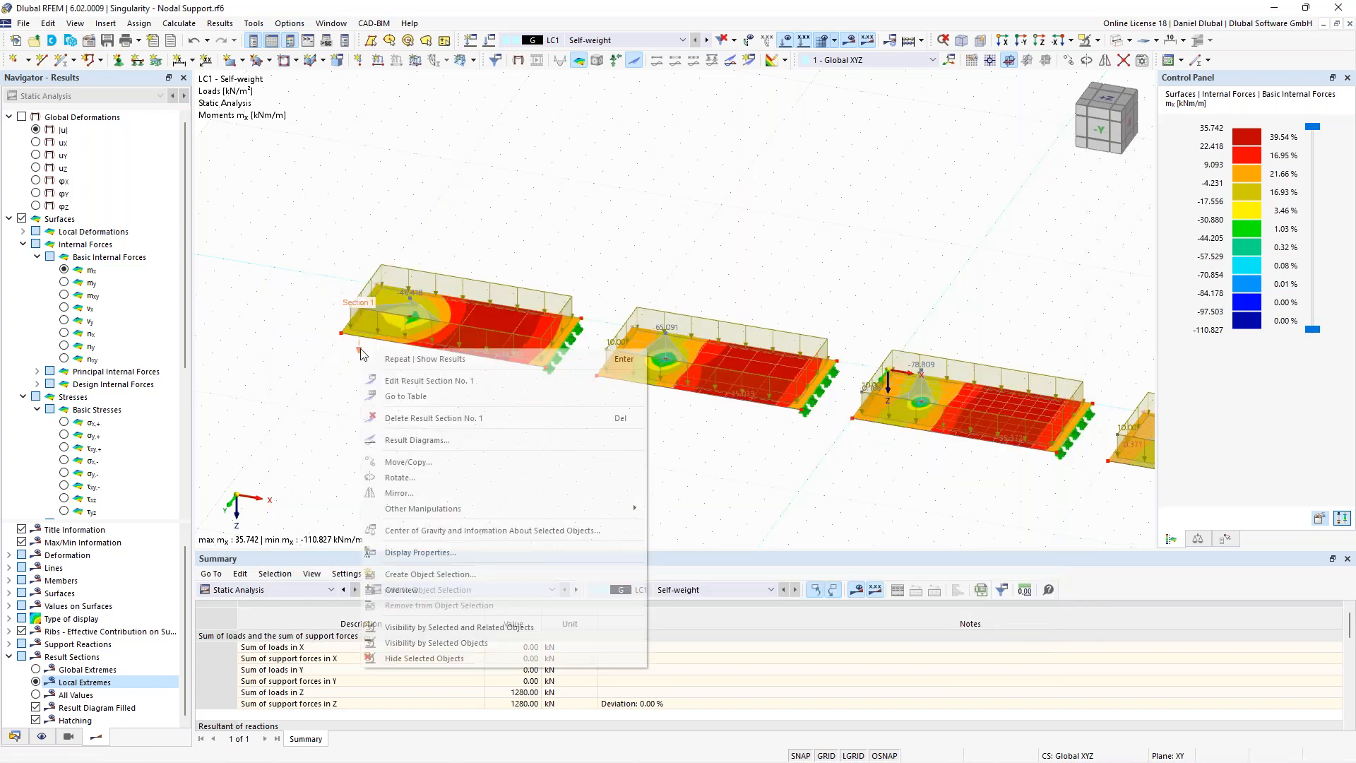
pyautogui.click(431, 440)
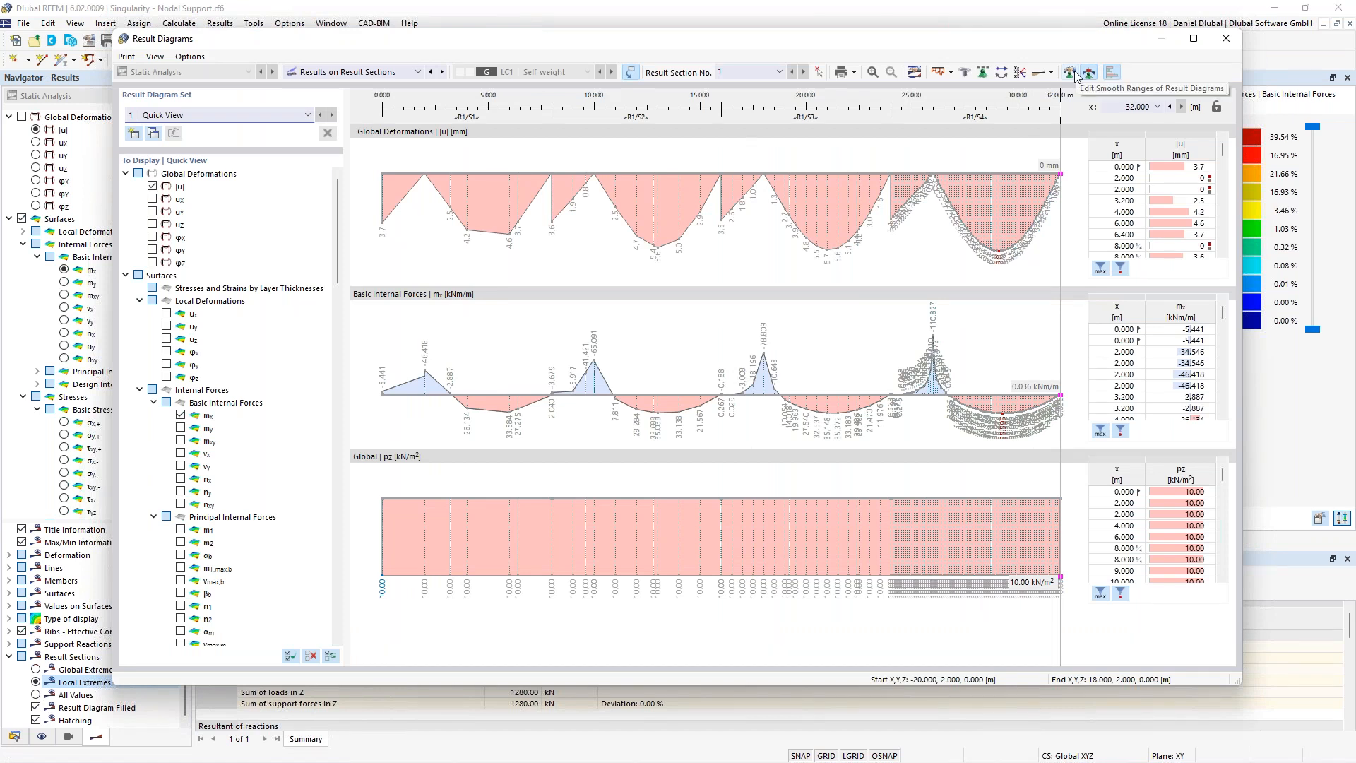
pyautogui.click(1226, 38)
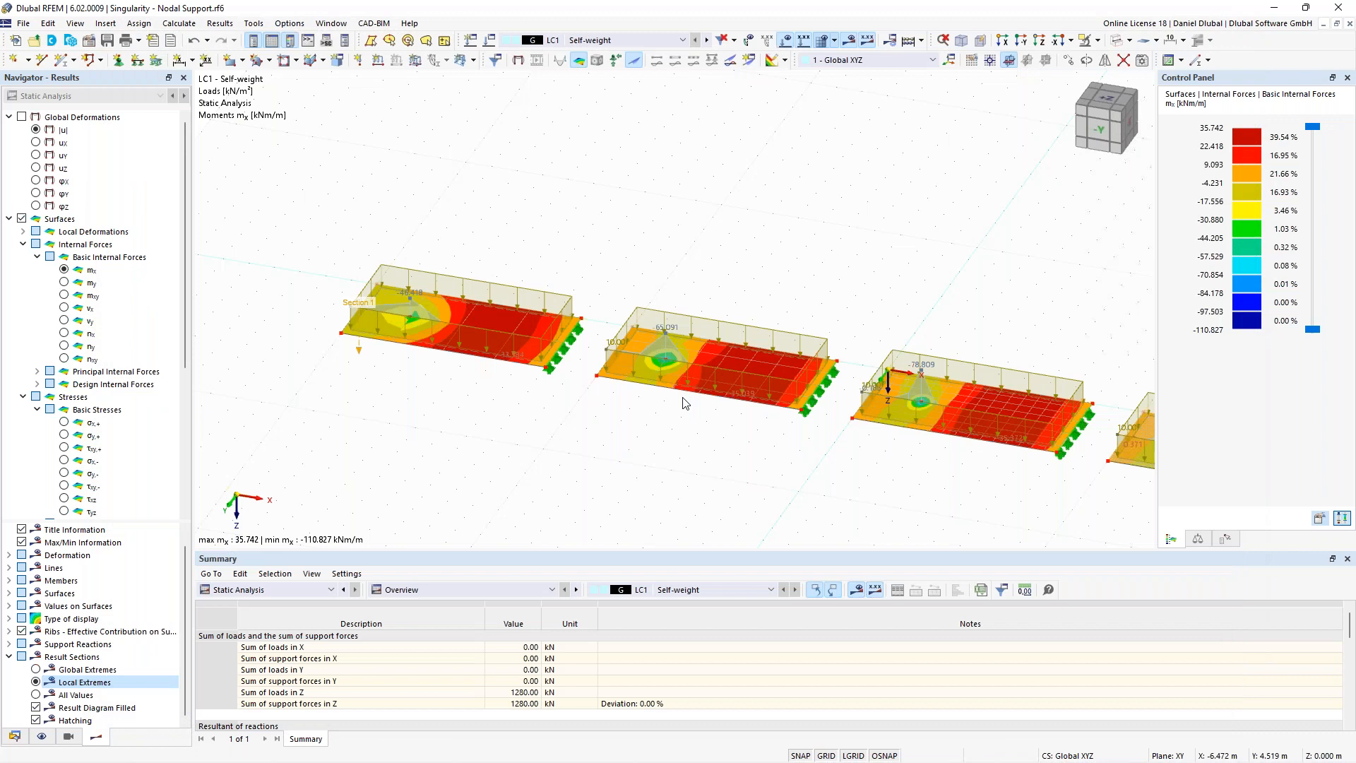
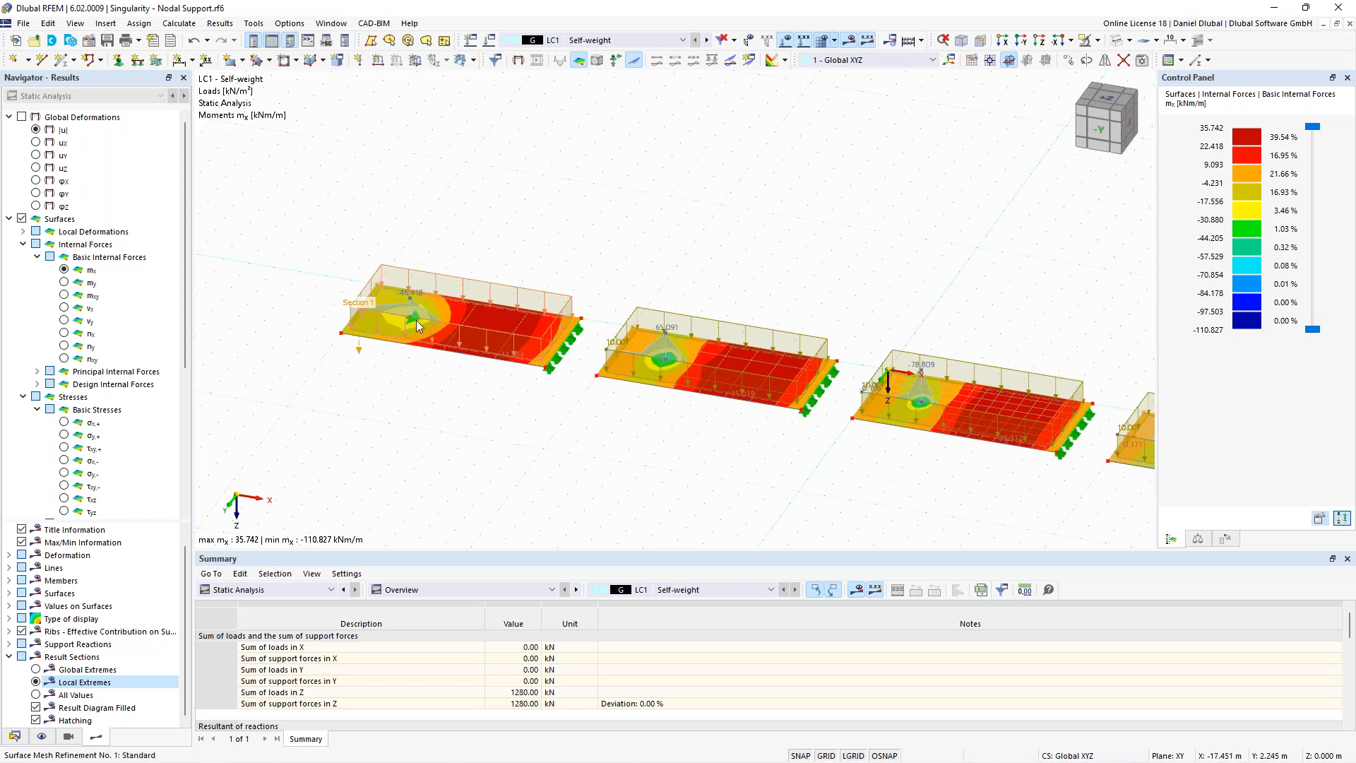
# Step: Enable stiffness via fictitious column for the hinged nodal support shared by the four plates
pyautogui.keyDown('ctrl'); pyautogui.moveTo(637, 392); pyautogui.dragTo(664, 366, button='middle'); pyautogui.keyUp('ctrl')
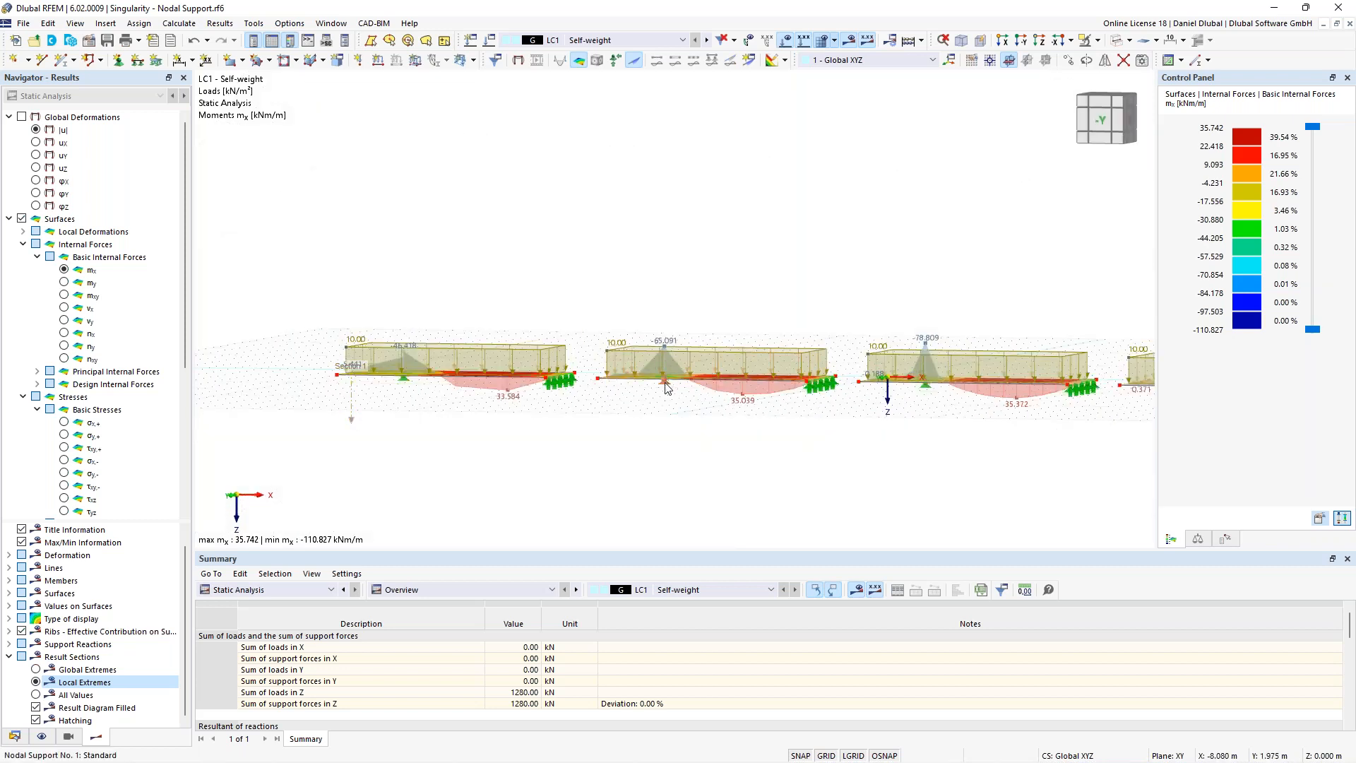
pyautogui.keyDown('ctrl'); pyautogui.moveTo(687, 273); pyautogui.dragTo(672, 396, button='middle'); pyautogui.keyUp('ctrl')
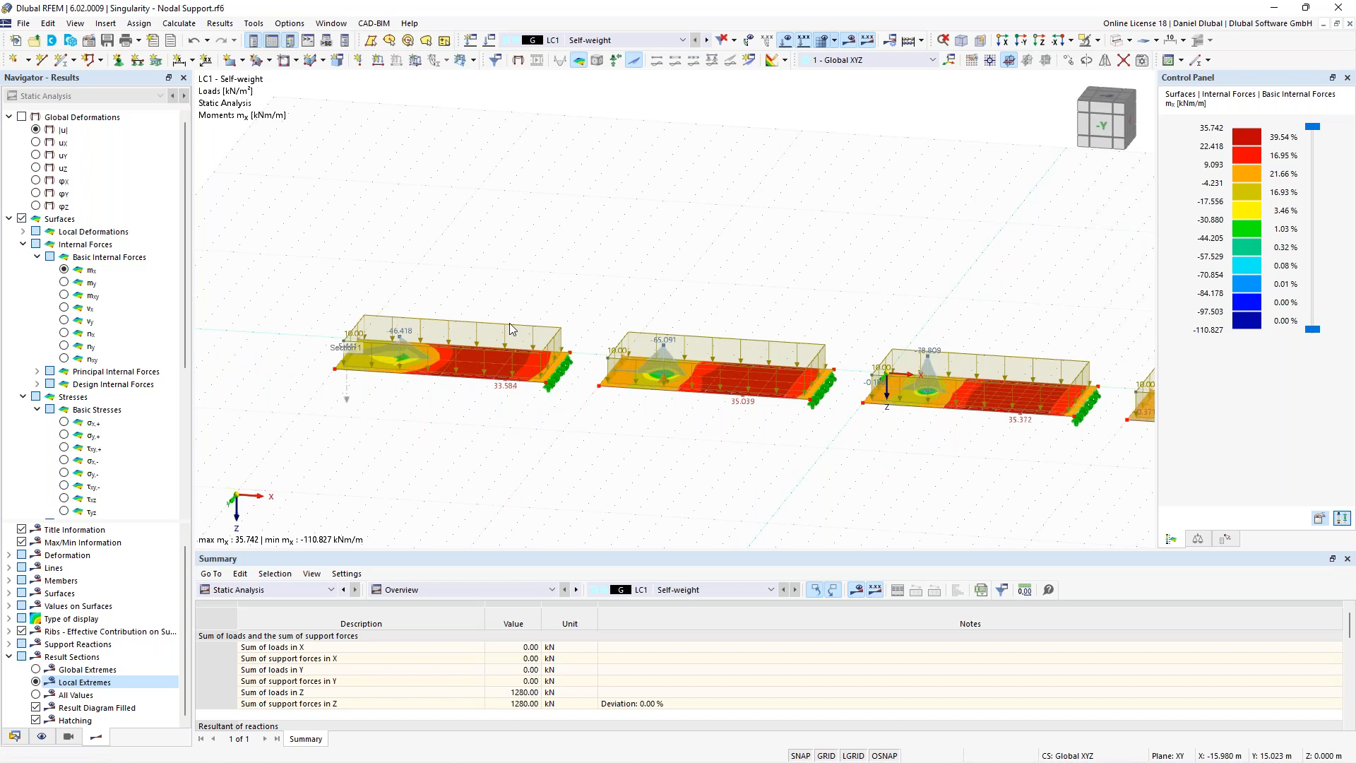
pyautogui.scroll(1, 530, 266)
pyautogui.keyDown('ctrl'); pyautogui.moveTo(581, 280); pyautogui.dragTo(674, 392, button='middle'); pyautogui.keyUp('ctrl')
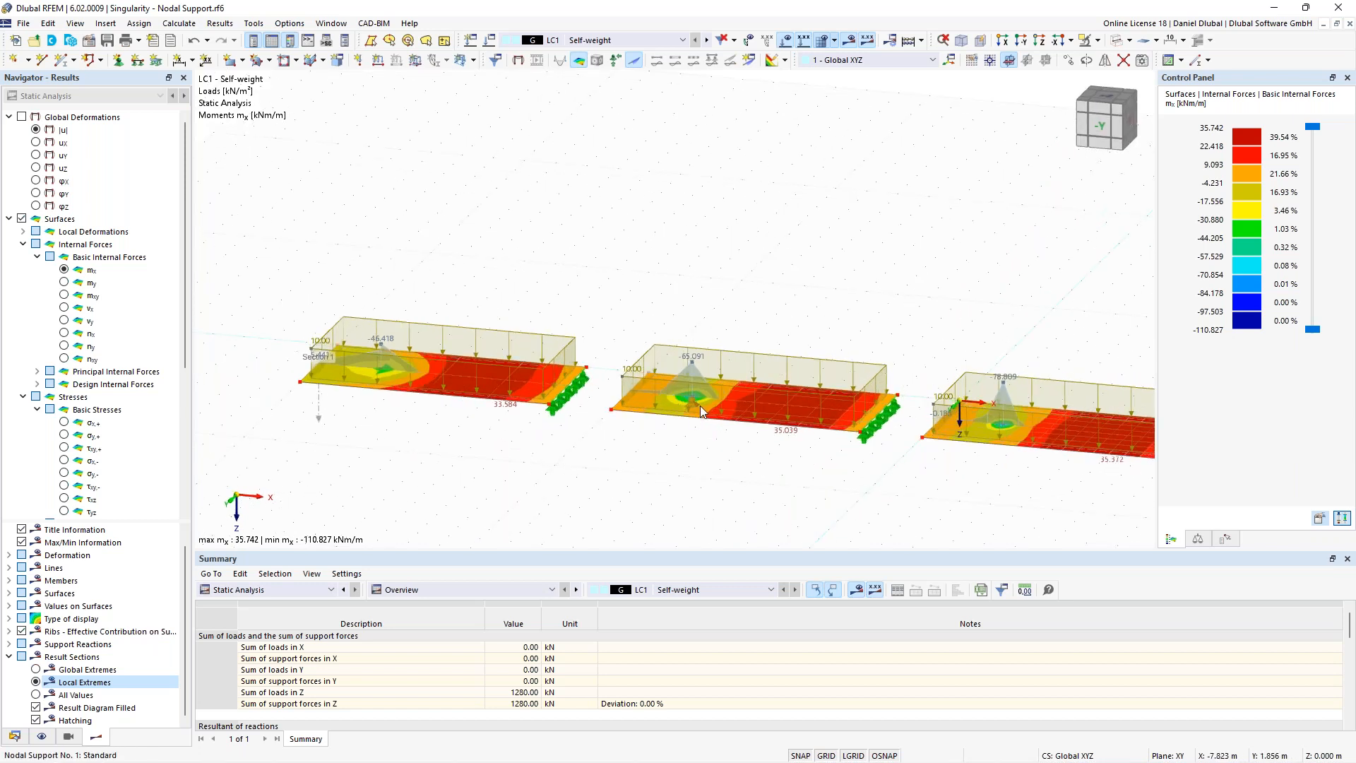
pyautogui.moveTo(698, 404)
pyautogui.doubleClick(697, 404)
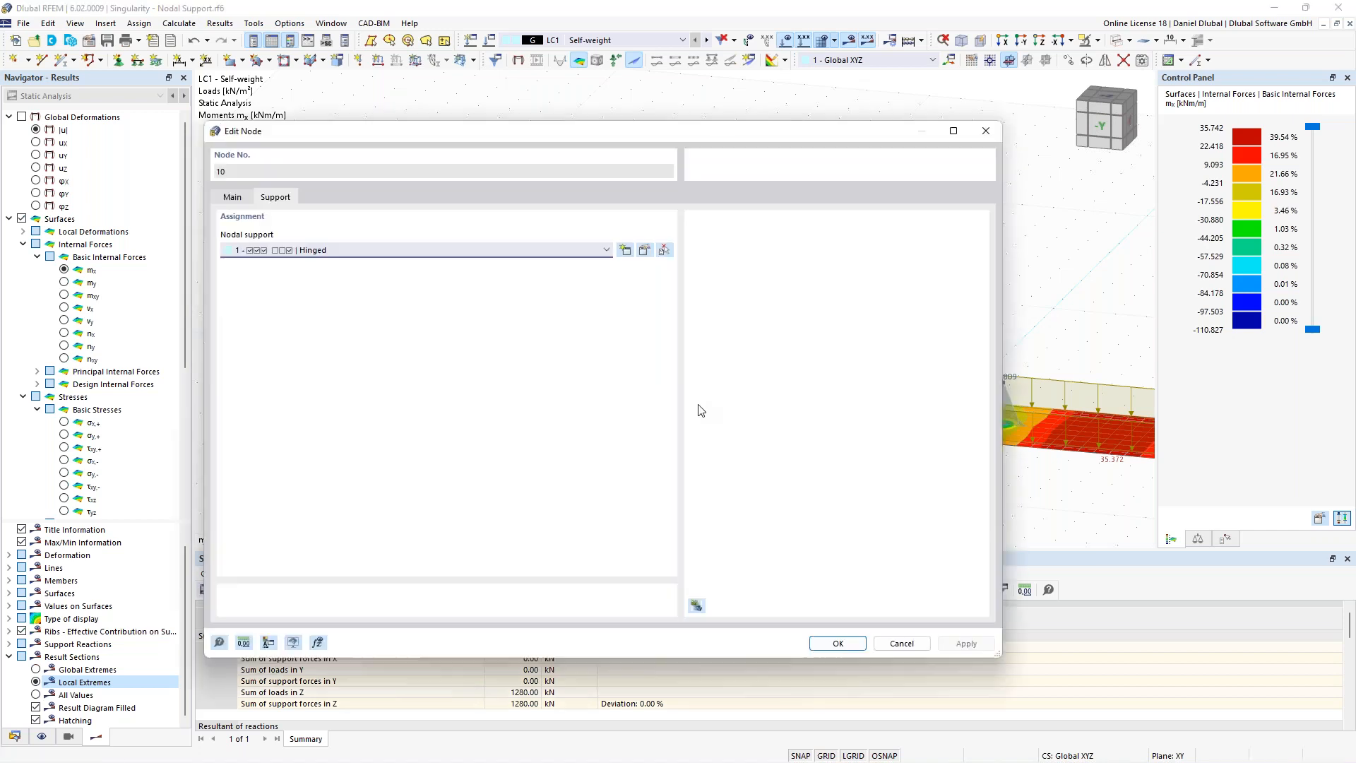
pyautogui.click(645, 251)
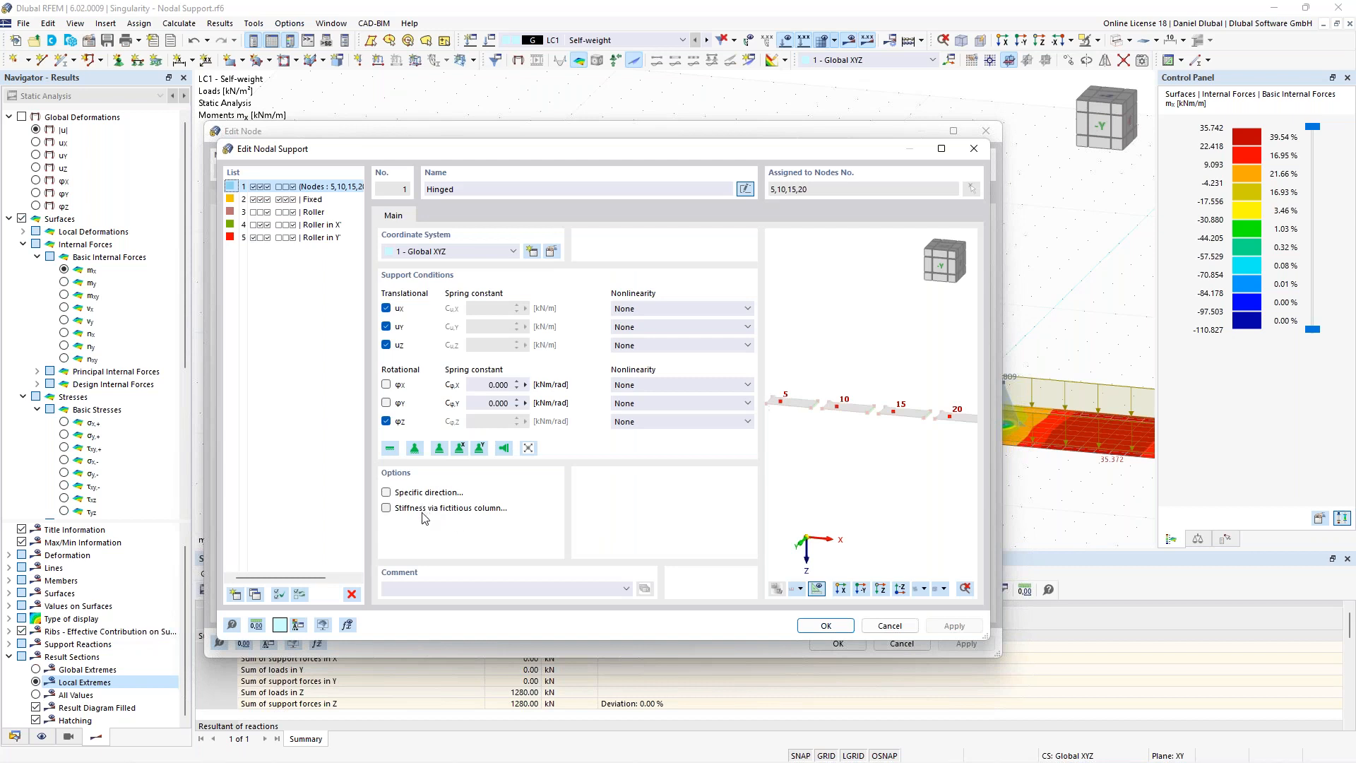
pyautogui.click(423, 512)
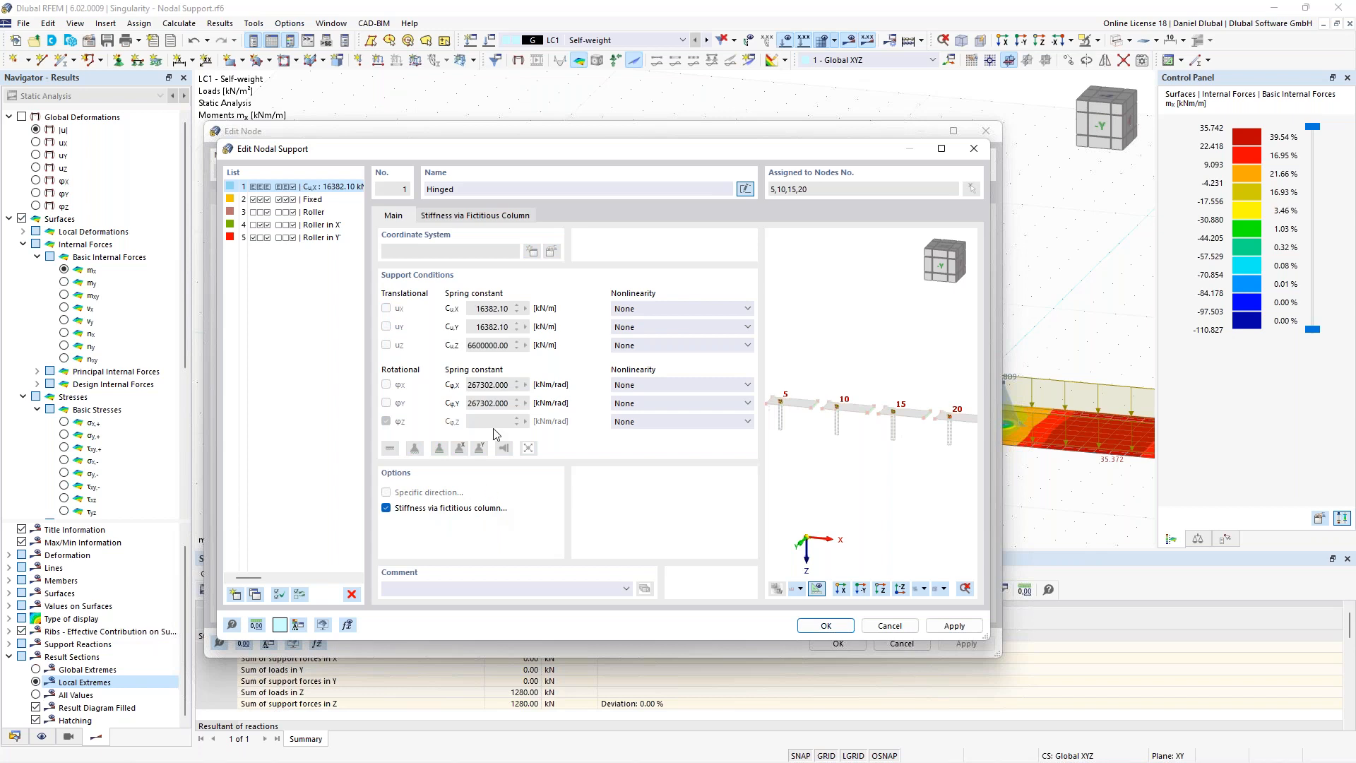
# Step: Review the fictitious column's material and support model options, ending on Elastic surface foundations
pyautogui.click(472, 216)
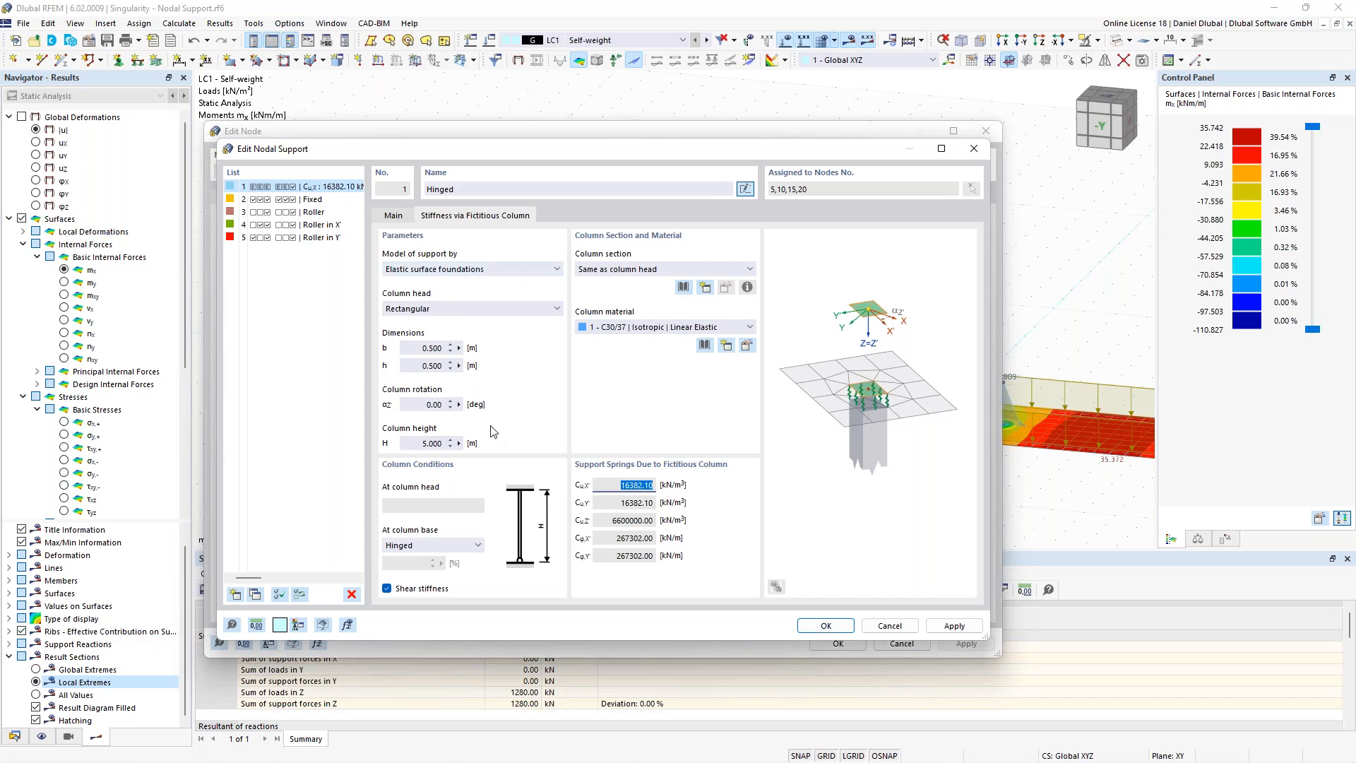
pyautogui.click(635, 327)
pyautogui.click(639, 337)
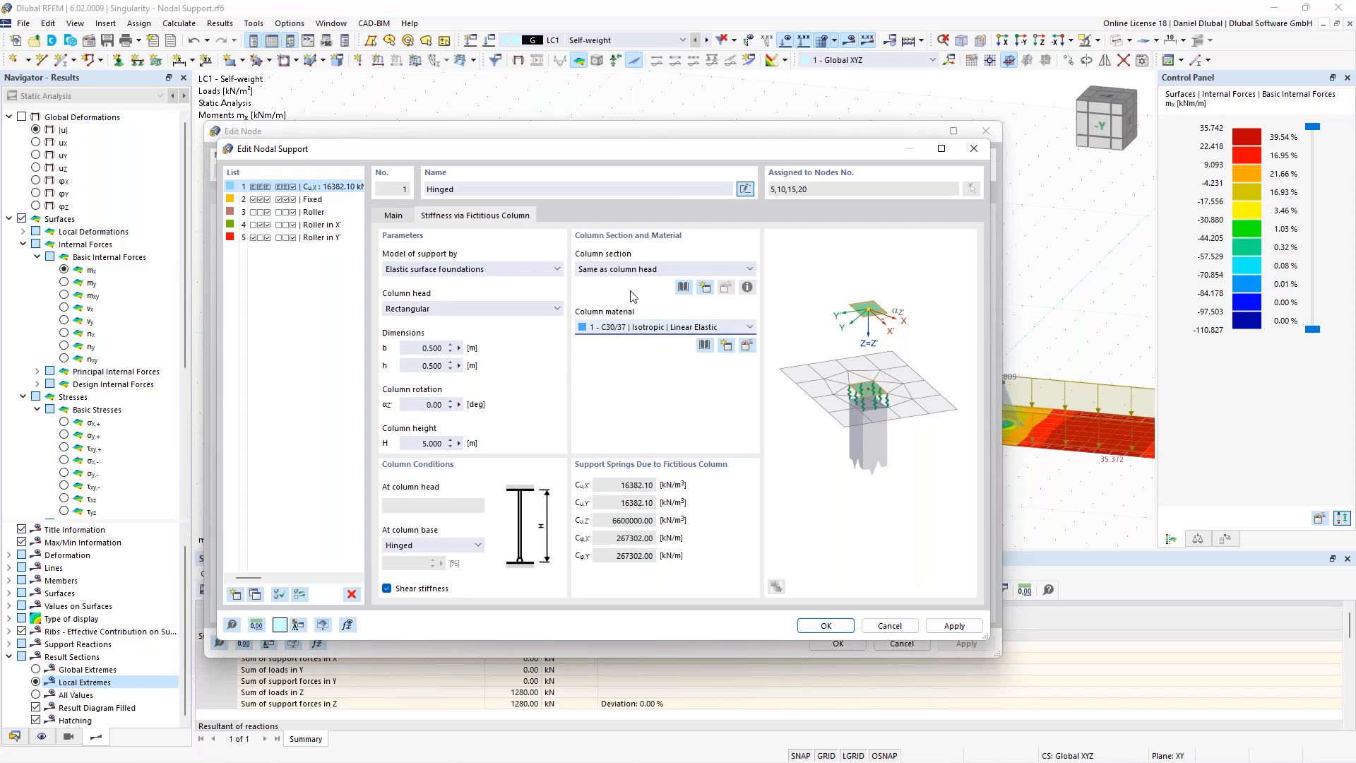
pyautogui.click(503, 271)
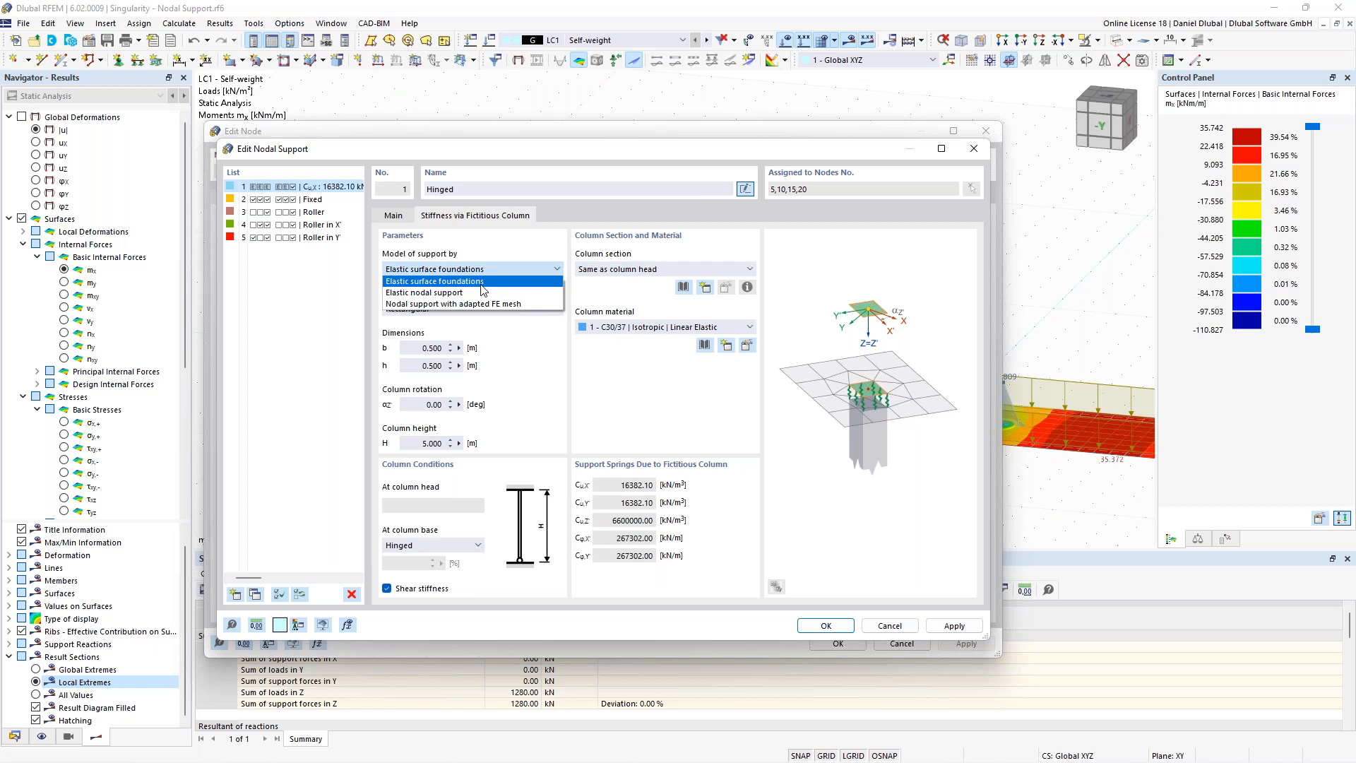
pyautogui.click(480, 293)
pyautogui.click(477, 272)
pyautogui.click(471, 302)
pyautogui.click(474, 272)
pyautogui.click(475, 281)
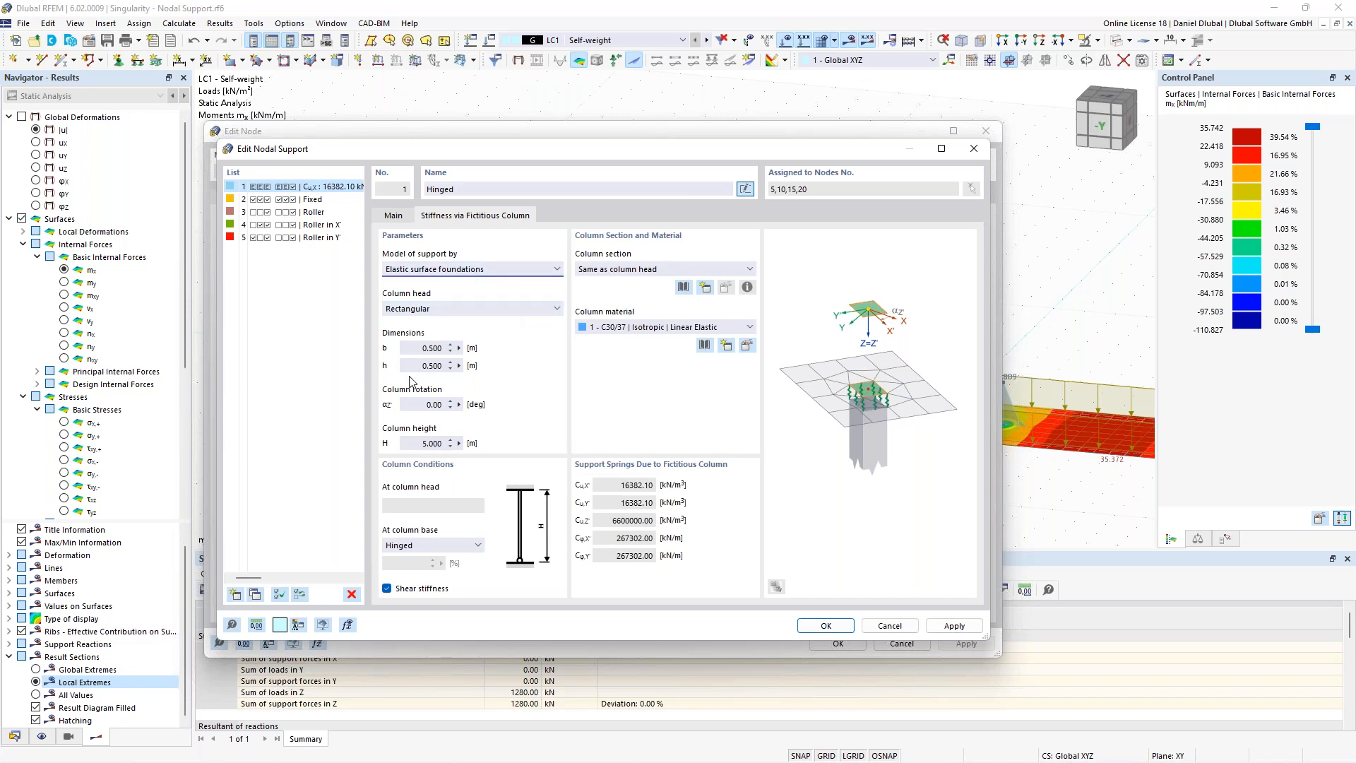
# Step: Set the fictitious column height to 3 m for the nodal support
pyautogui.click(451, 348)
pyautogui.click(417, 365)
pyautogui.click(419, 347)
pyautogui.press('Tab')
pyautogui.doubleClick(421, 443)
pyautogui.click(419, 444)
pyautogui.doubleClick(424, 444)
pyautogui.write('3')
pyautogui.click(421, 351)
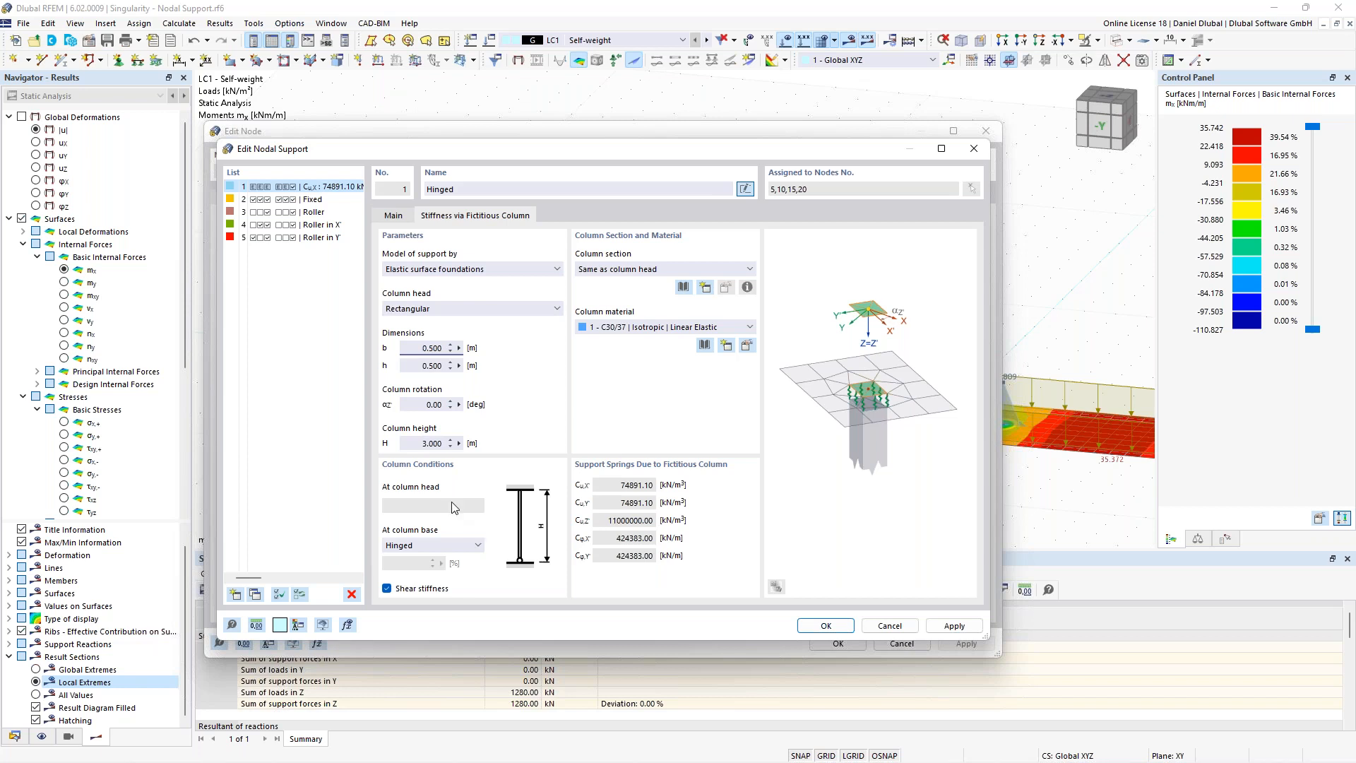
pyautogui.click(636, 485)
# Step: Make the fictitious column's base rigid and apply the support changes, accepting deletion of the existing results and mesh
pyautogui.click(472, 545)
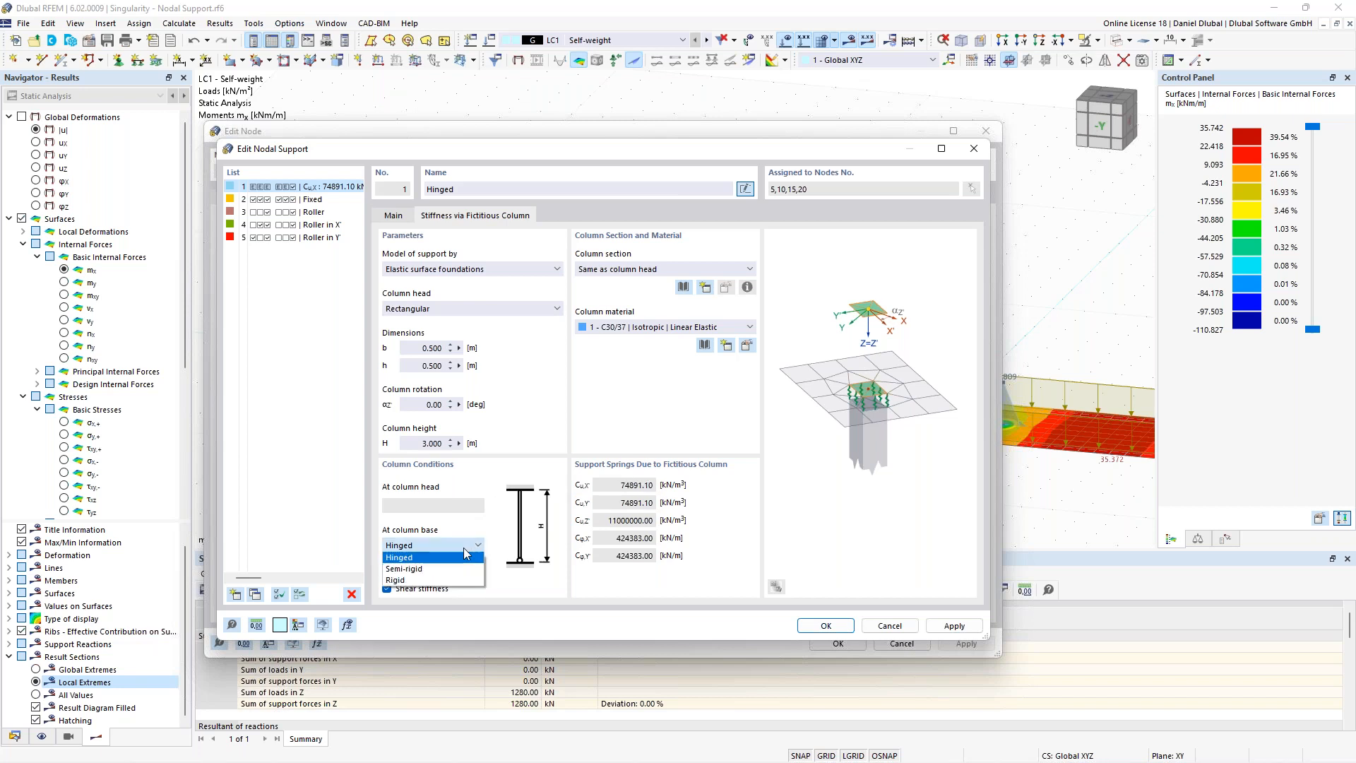
pyautogui.click(451, 582)
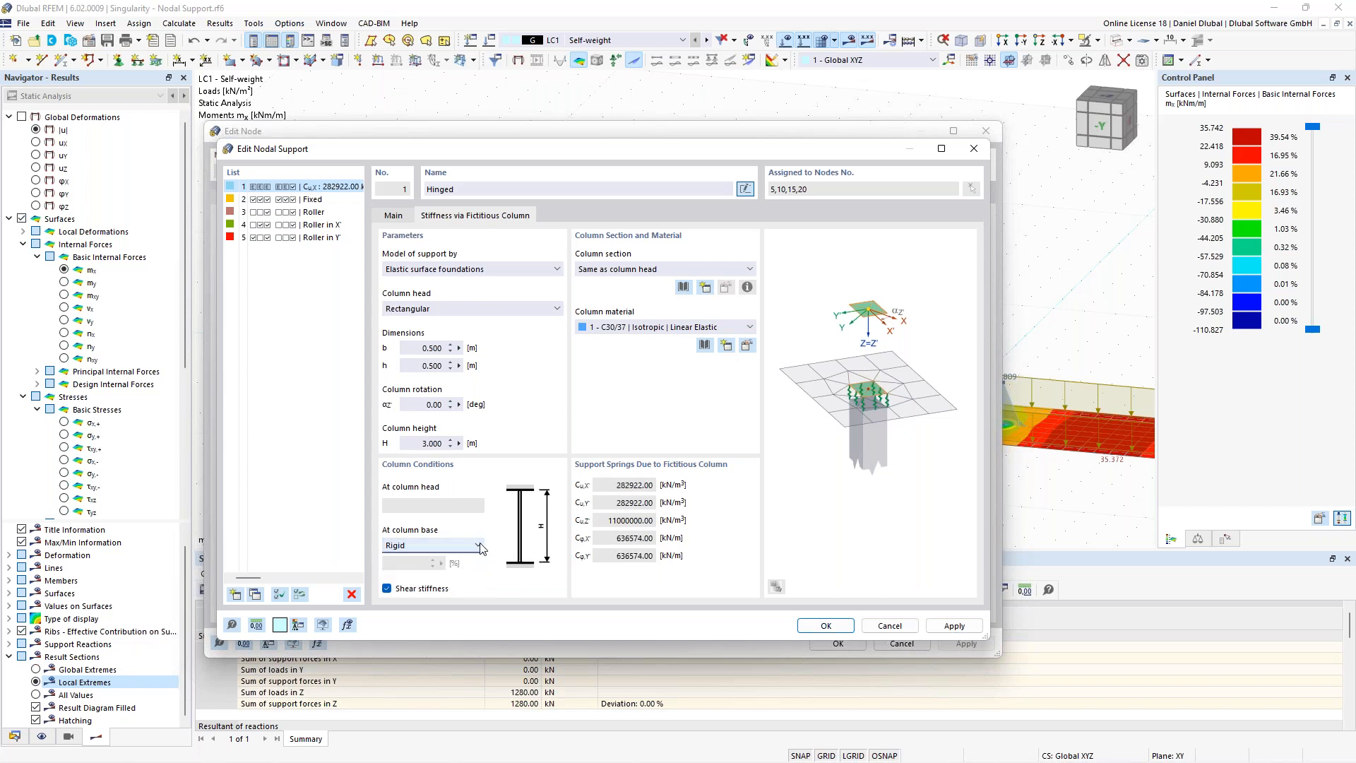
pyautogui.click(483, 315)
pyautogui.click(483, 316)
pyautogui.click(633, 278)
pyautogui.click(633, 279)
pyautogui.click(395, 219)
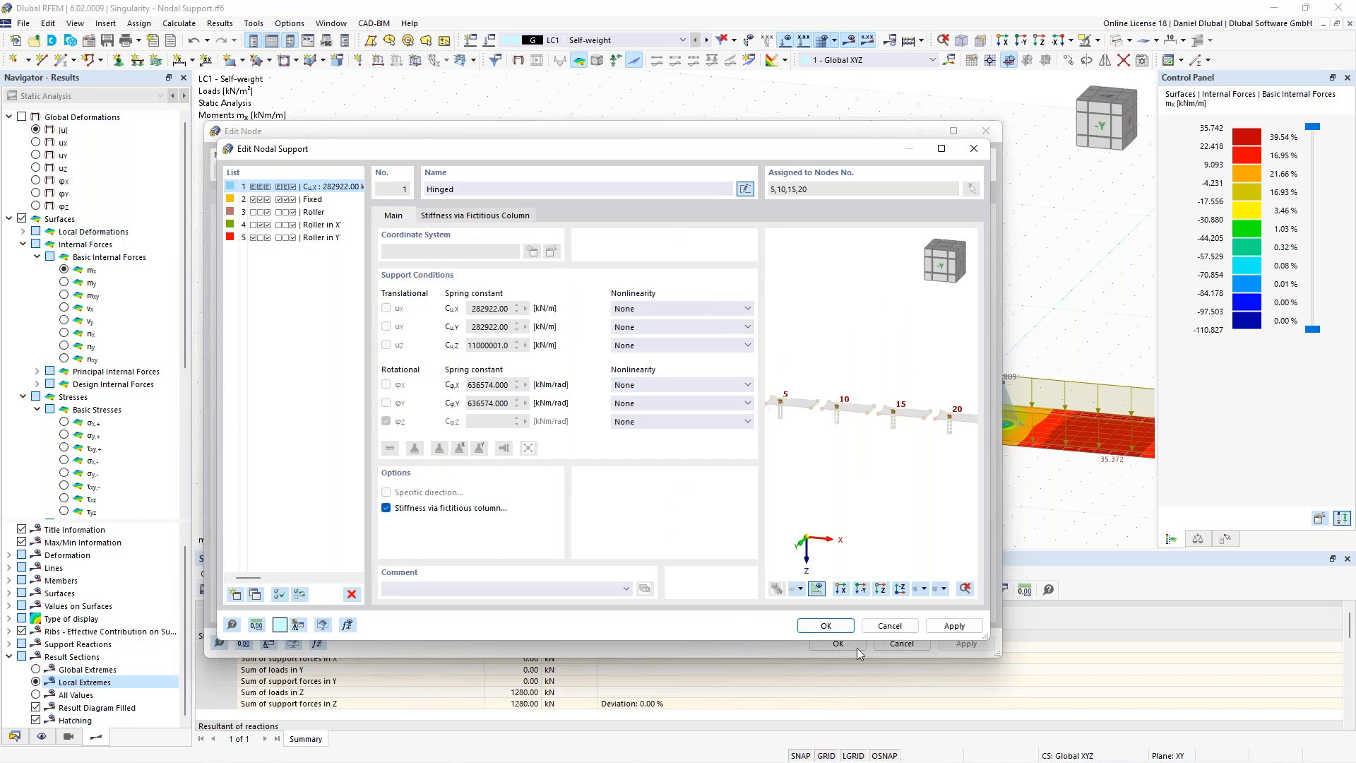
pyautogui.click(840, 629)
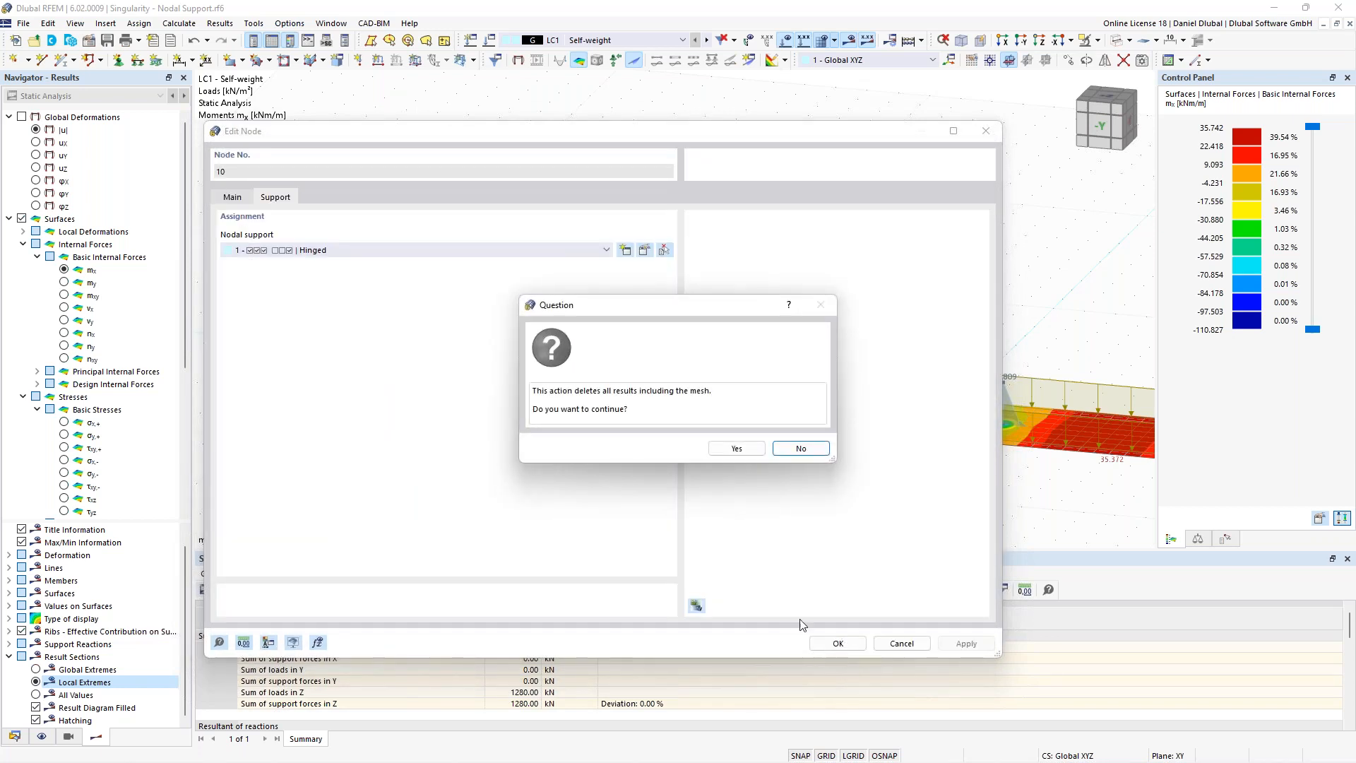
pyautogui.click(746, 452)
pyautogui.click(821, 644)
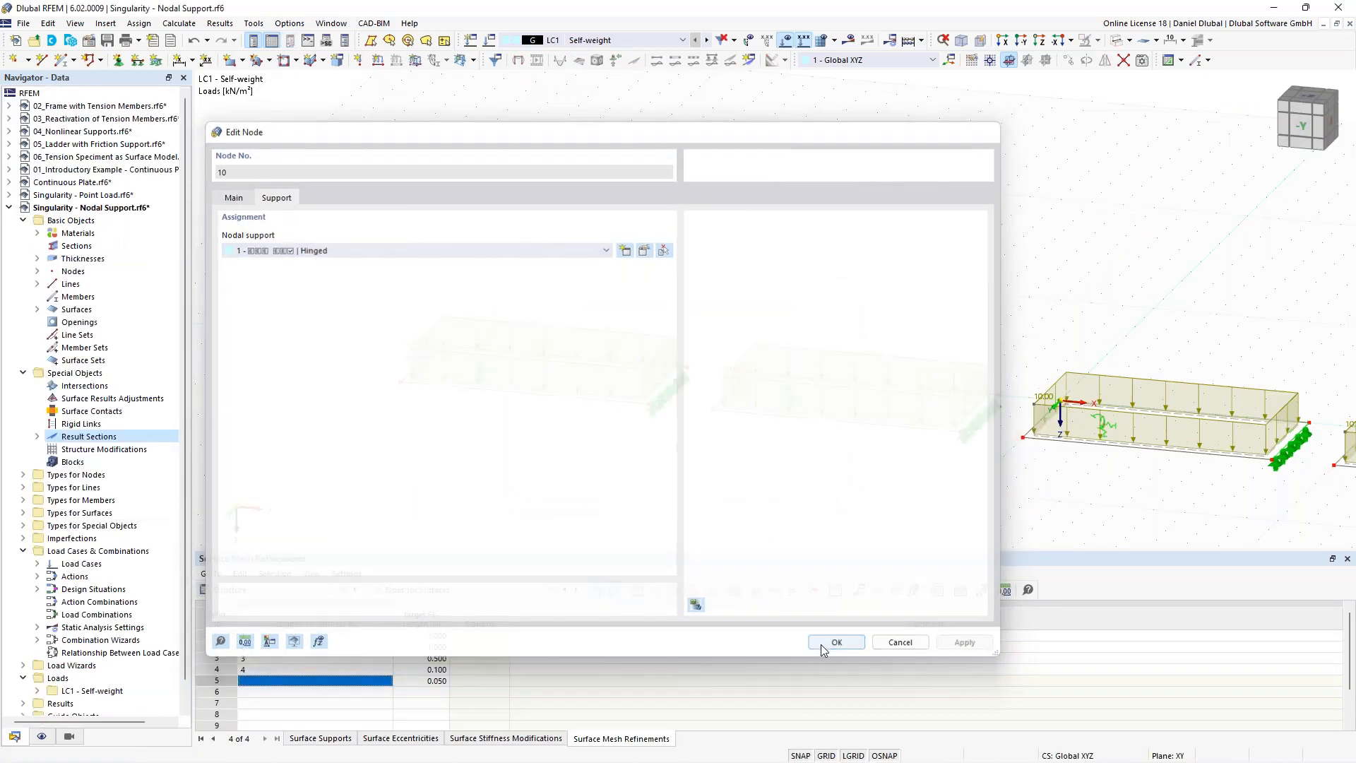
# Step: Recalculate the model with the elastic column supports and show the mx results of load case LC1
pyautogui.scroll(4, 534, 367)
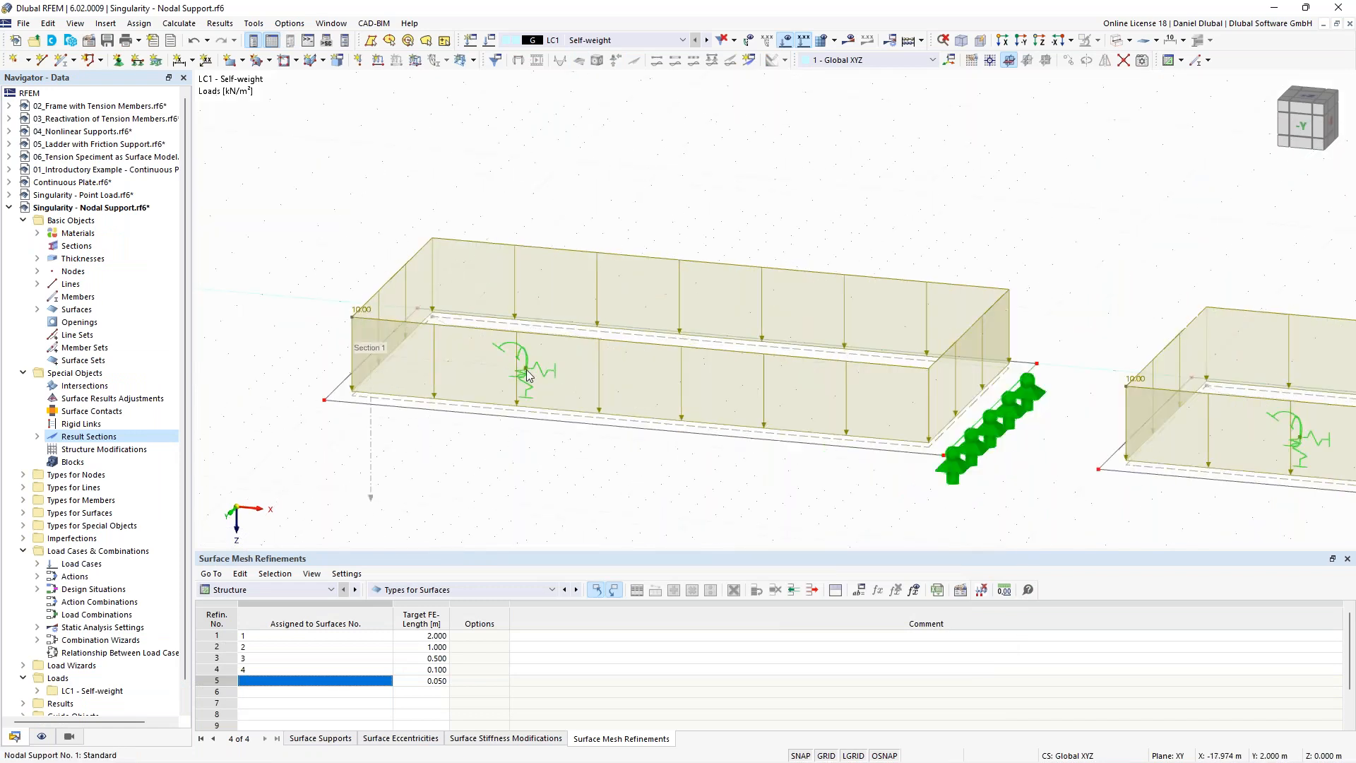
pyautogui.scroll(-4, 538, 368)
pyautogui.moveTo(788, 254); pyautogui.dragTo(692, 237, button='middle')
pyautogui.scroll(-2, 692, 237)
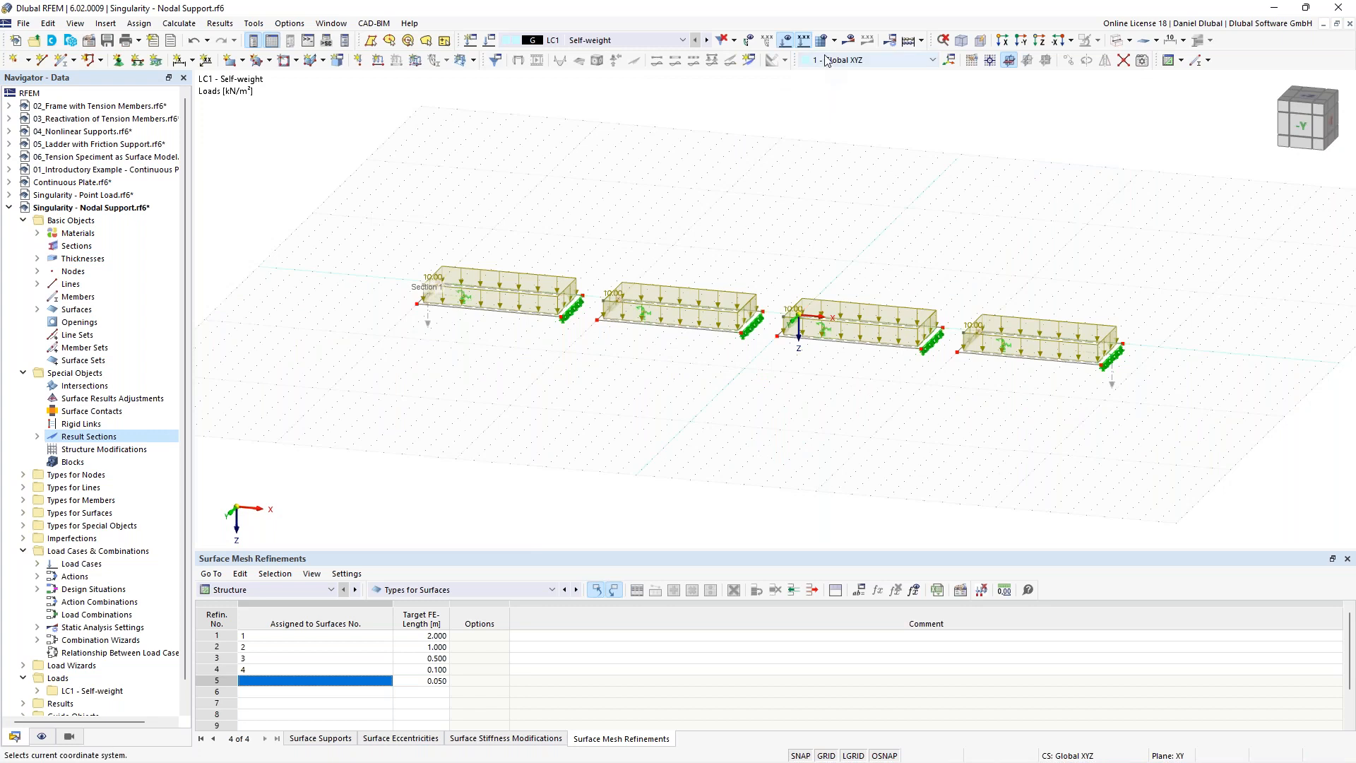
pyautogui.click(849, 40)
pyautogui.click(736, 449)
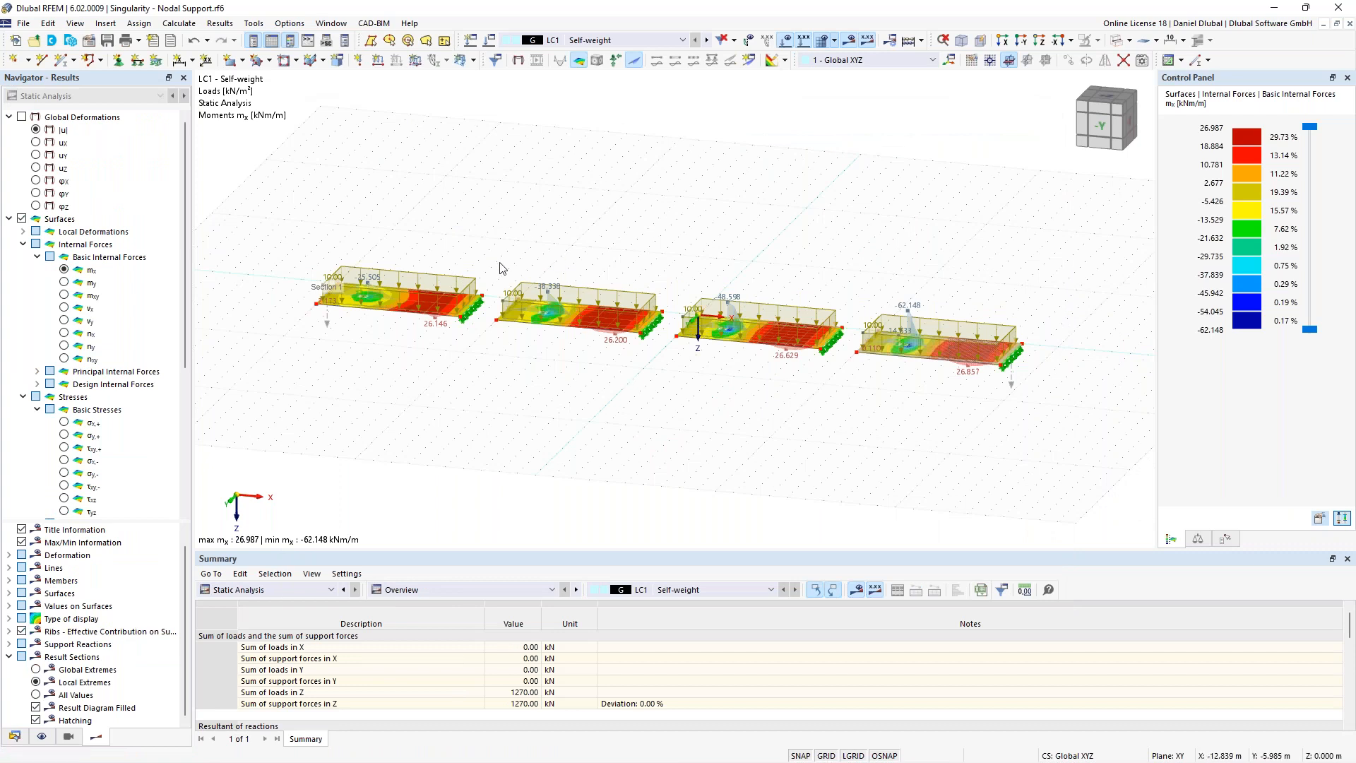
# Step: Compare the mx moments at the column supports and in the spans along the result section across the four plates
pyautogui.scroll(5, 570, 286)
pyautogui.scroll(-5, 571, 286)
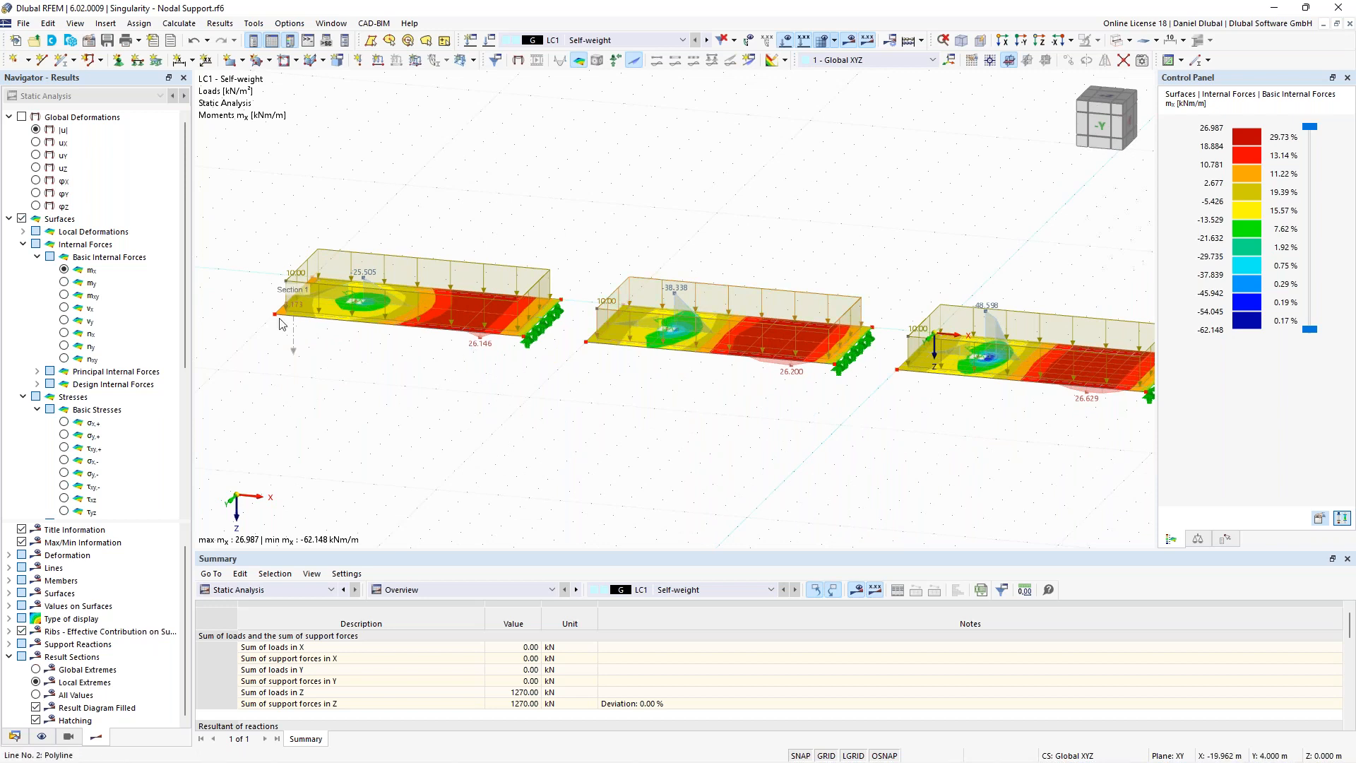
pyautogui.doubleClick(293, 340)
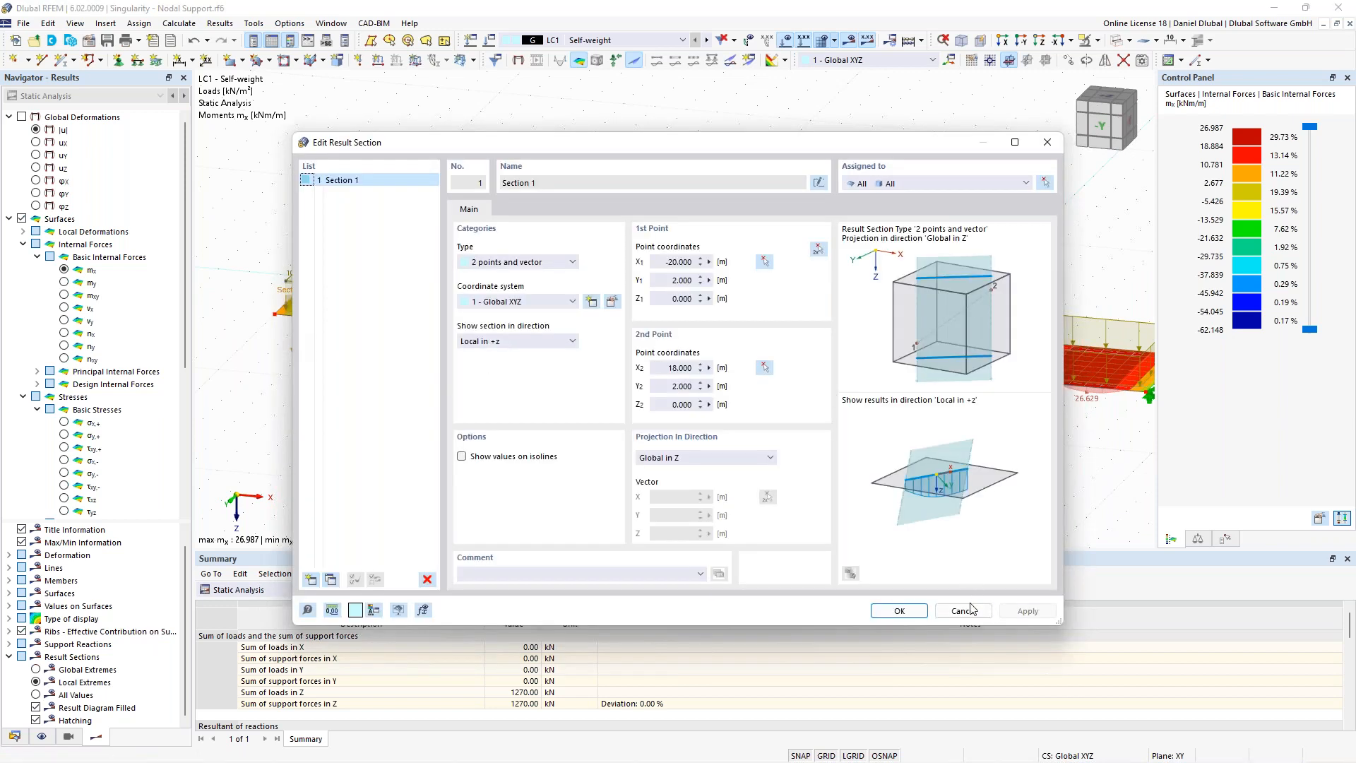
pyautogui.click(964, 611)
pyautogui.scroll(2, 430, 232)
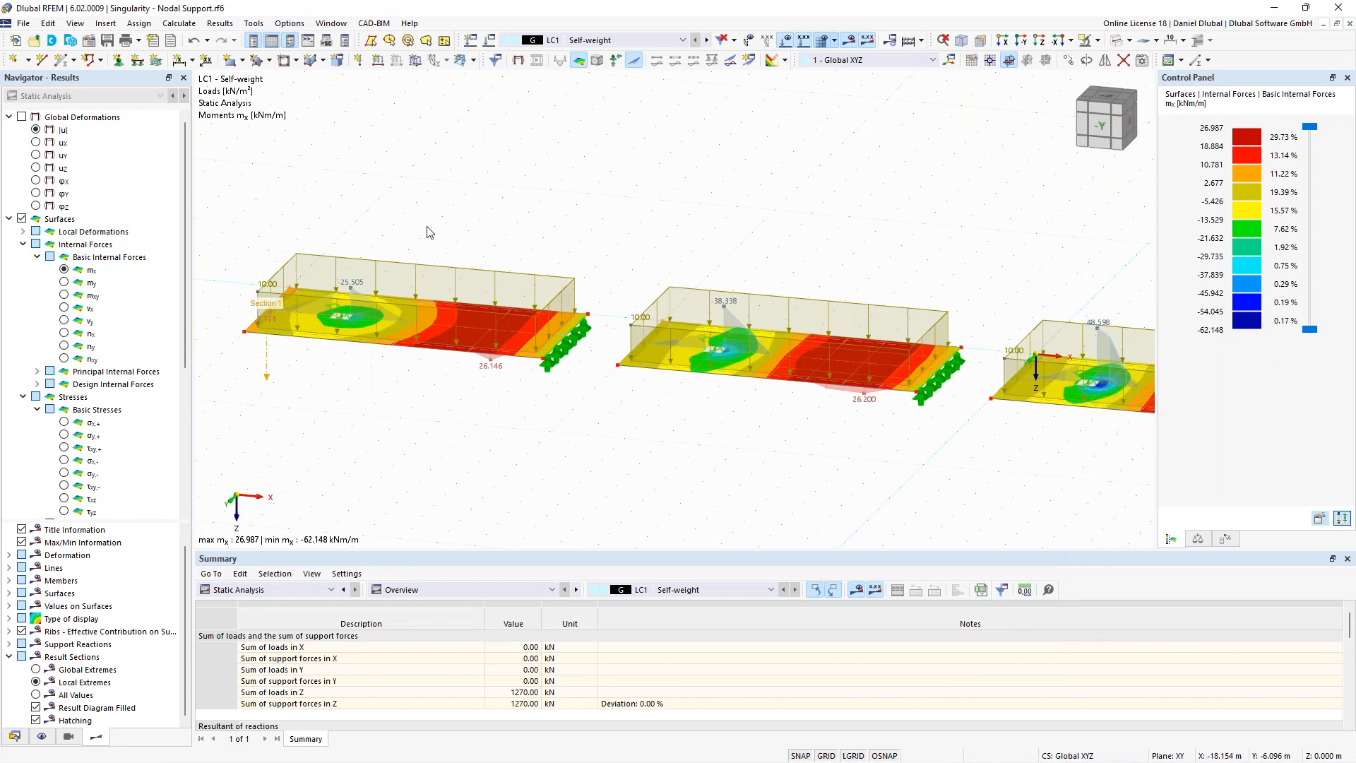
pyautogui.moveTo(940, 259); pyautogui.dragTo(565, 162, button='middle')
pyautogui.scroll(-2, 565, 162)
pyautogui.moveTo(741, 156); pyautogui.dragTo(560, 188, button='middle')
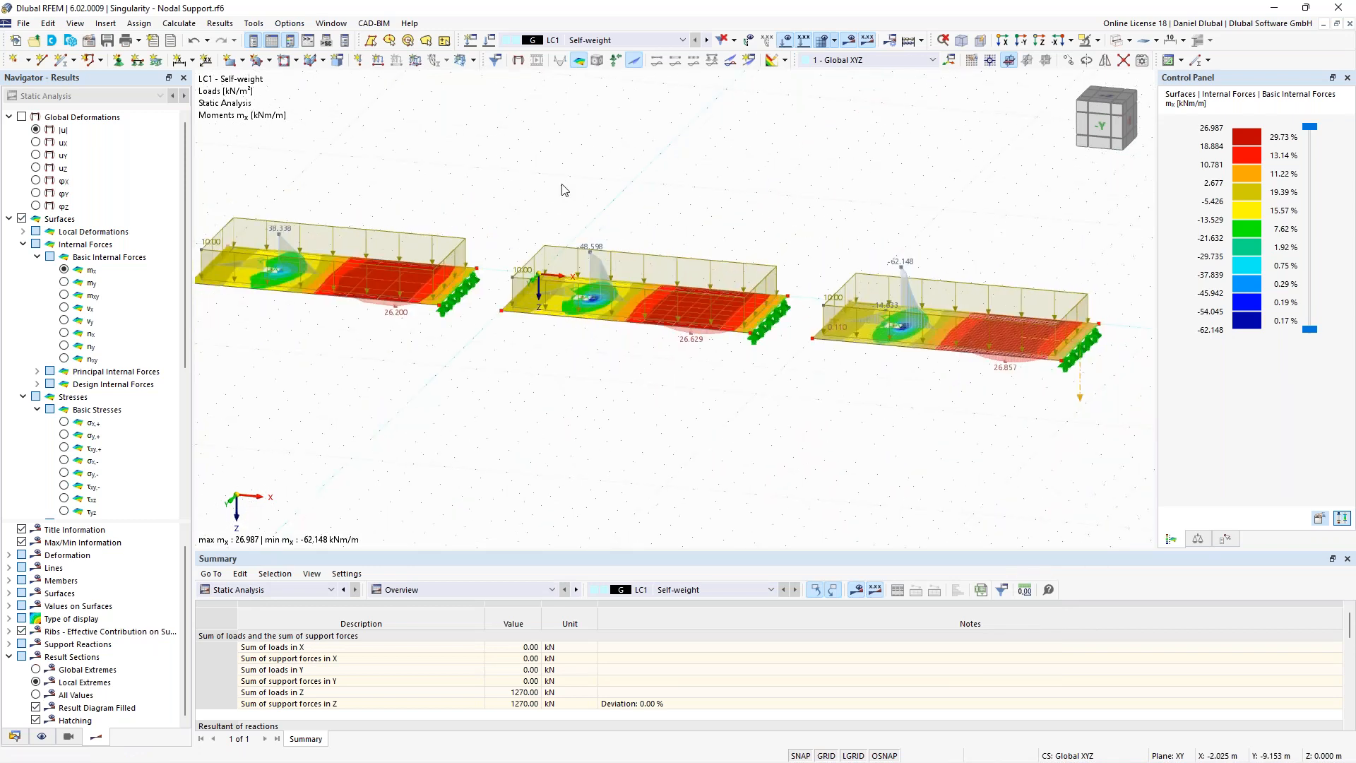
pyautogui.scroll(3, 932, 304)
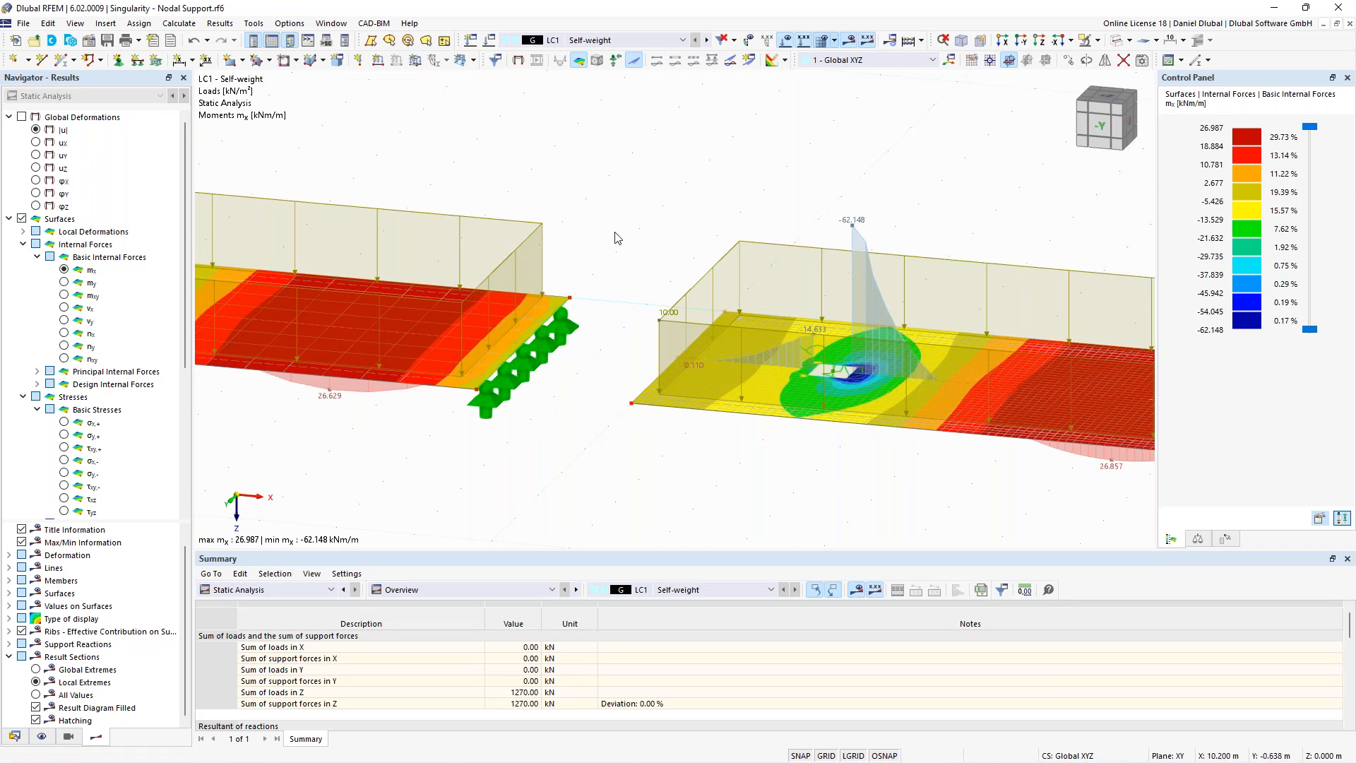
pyautogui.scroll(-3, 554, 219)
pyautogui.moveTo(502, 174); pyautogui.dragTo(1048, 262, button='middle')
pyautogui.moveTo(574, 211); pyautogui.dragTo(869, 245, button='middle')
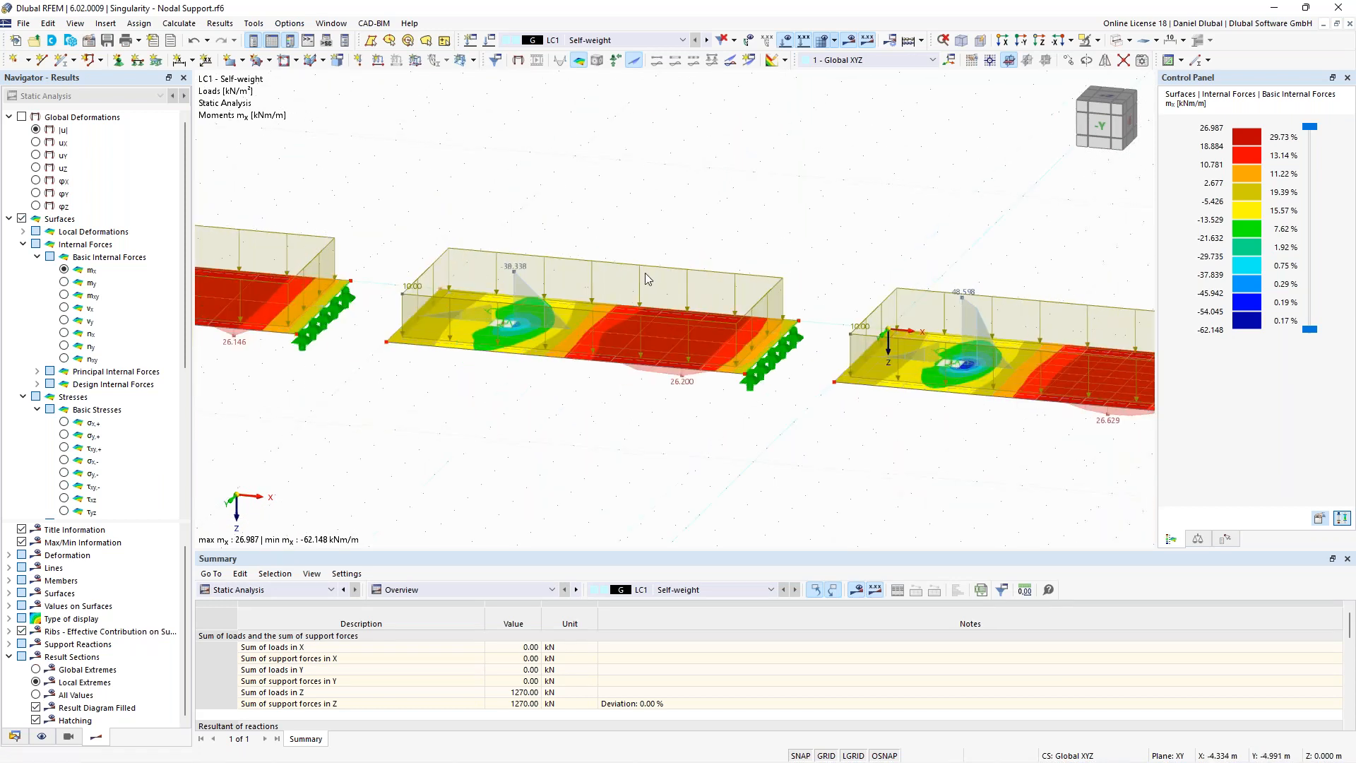
# Step: Enable mesh refinement for node 10, the second plate's column support, and create a new nodal mesh refinement of type Rectangular
pyautogui.doubleClick(505, 327)
pyautogui.click(283, 351)
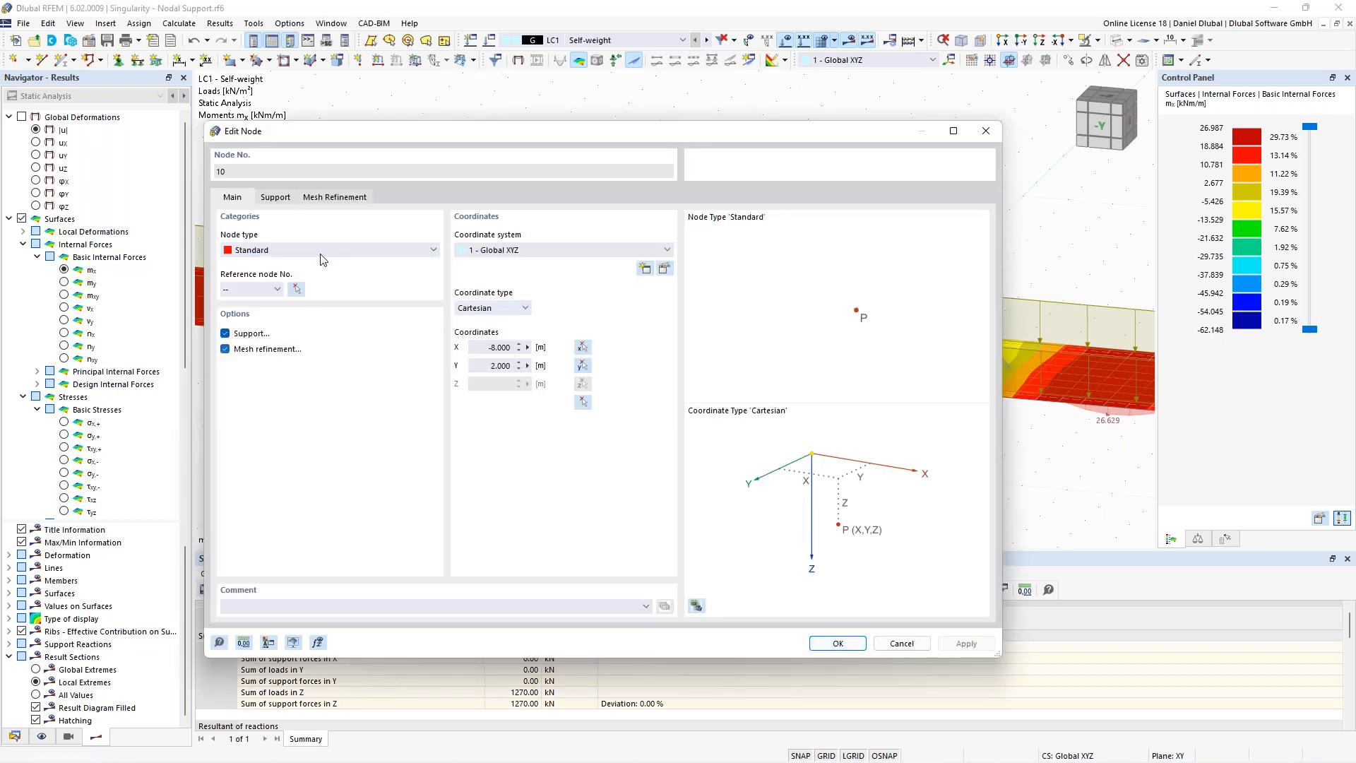
pyautogui.click(346, 199)
pyautogui.click(367, 252)
pyautogui.click(366, 274)
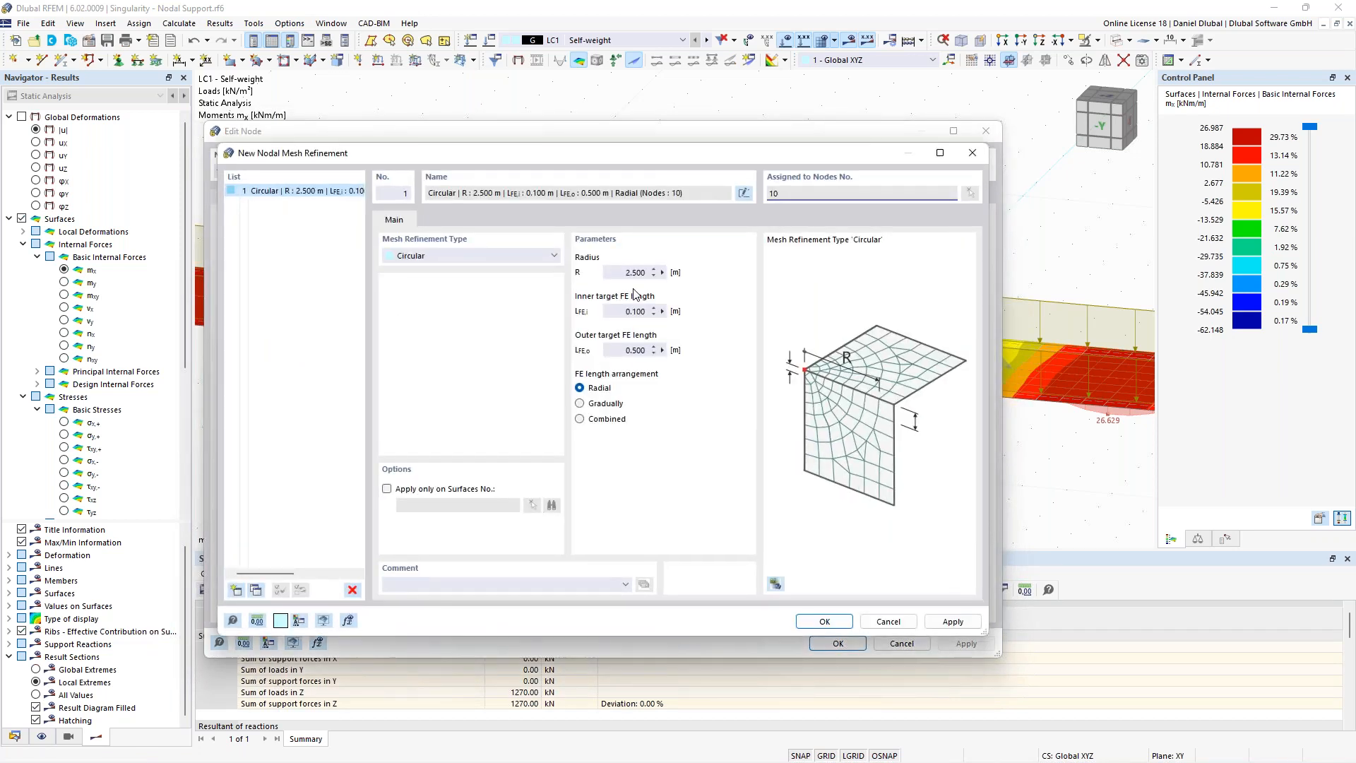
pyautogui.click(499, 256)
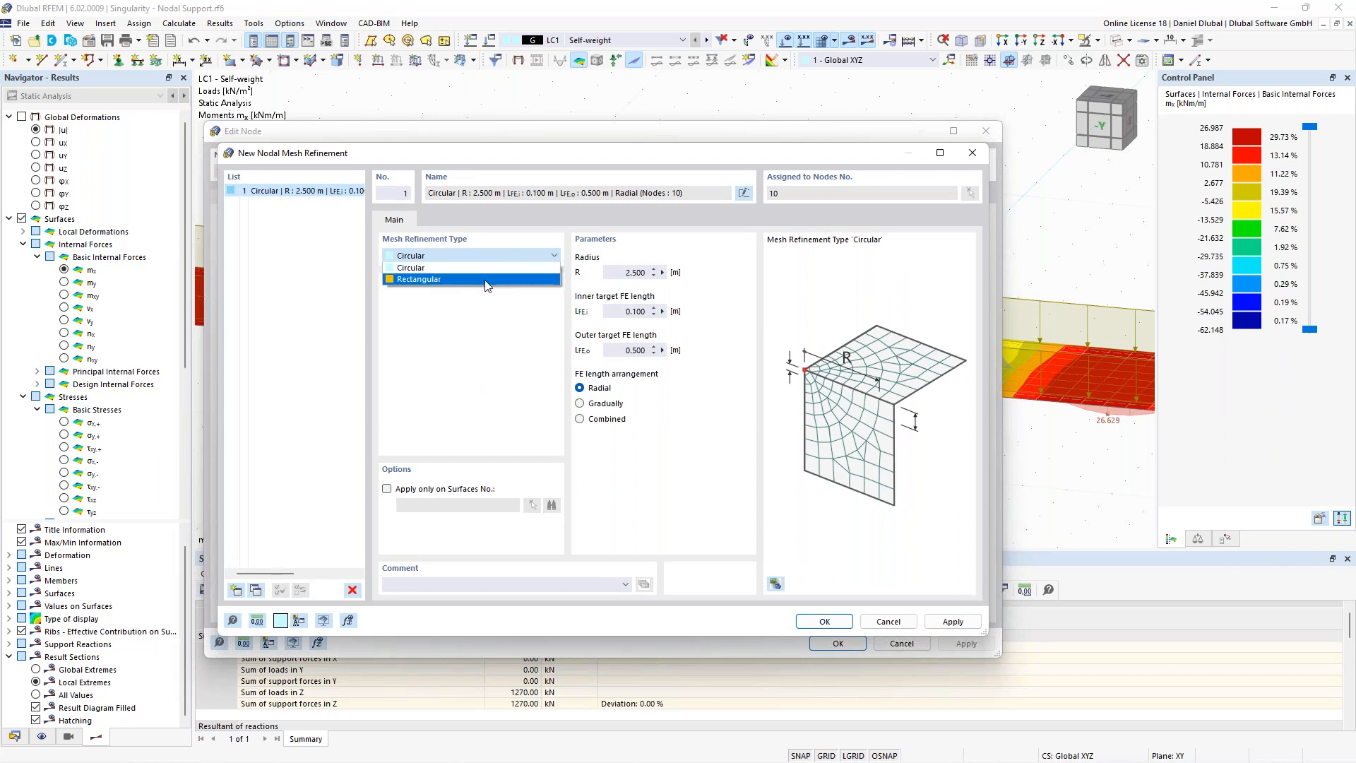
pyautogui.click(486, 279)
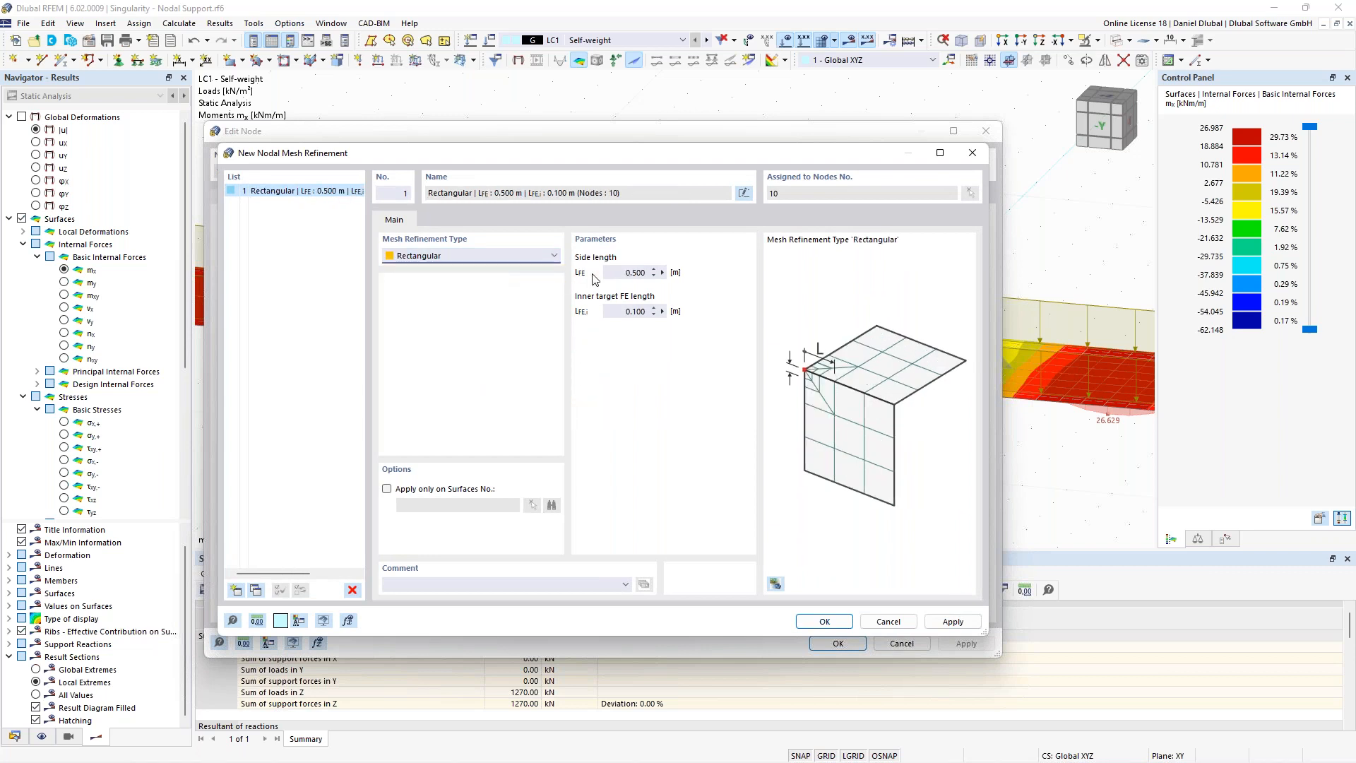
# Step: Restrict the rectangular mesh refinement to surface 2 and apply it to node 10, accepting deletion of the results and mesh
pyautogui.click(618, 276)
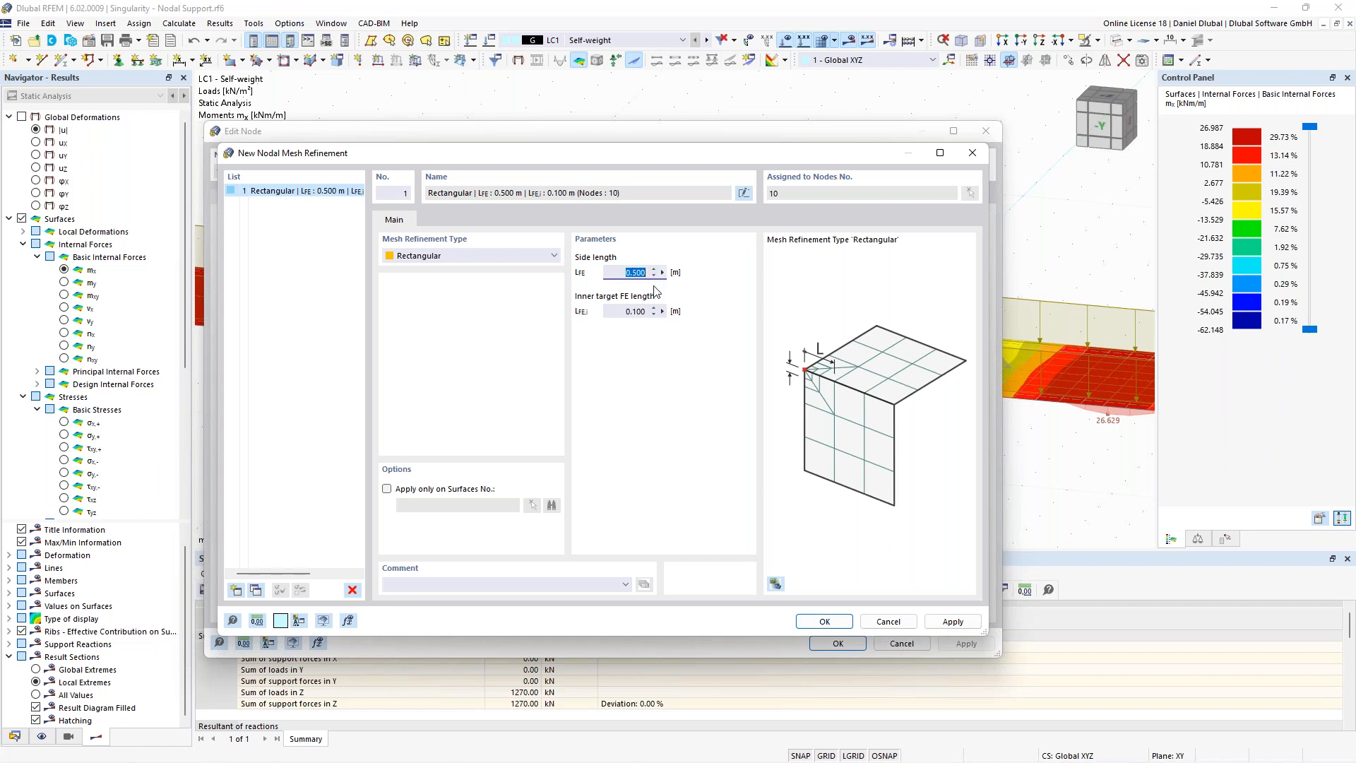
pyautogui.click(635, 311)
pyautogui.click(453, 488)
pyautogui.click(533, 505)
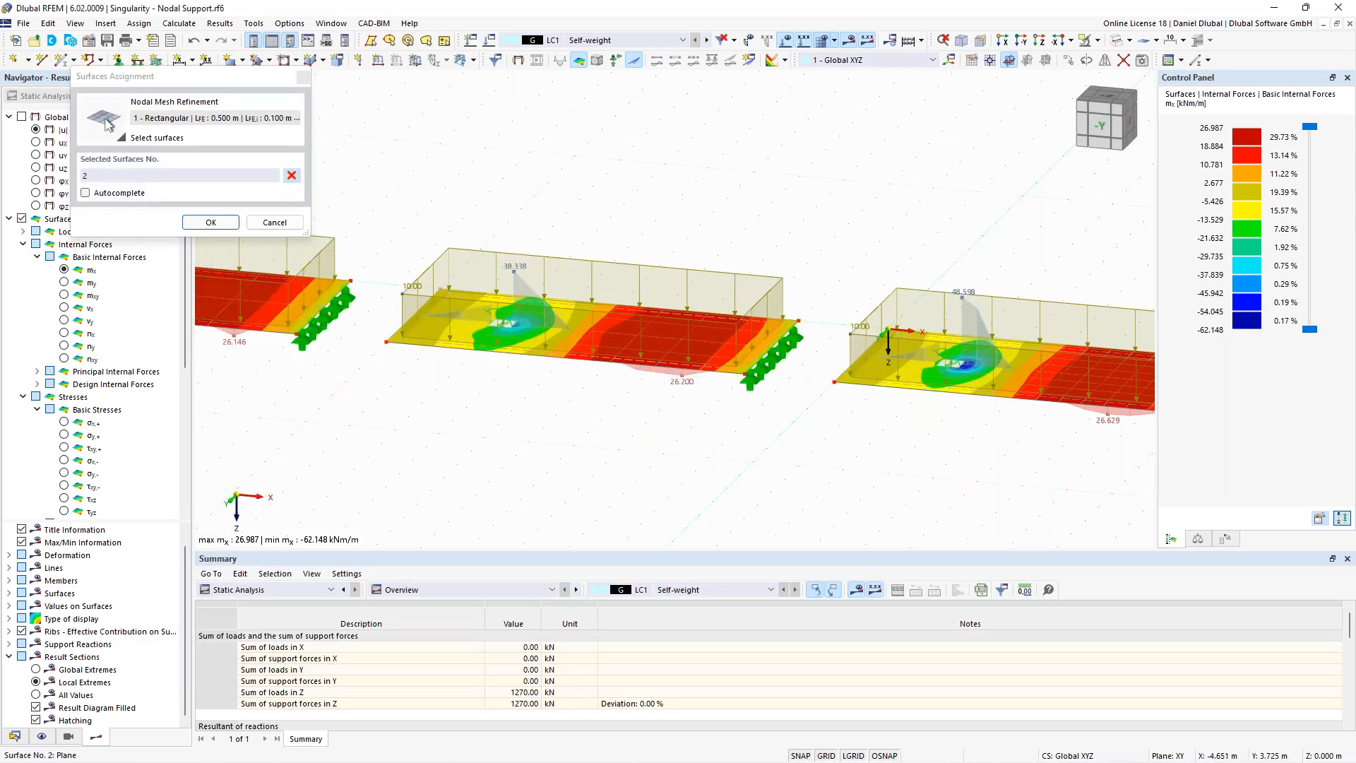
pyautogui.click(210, 222)
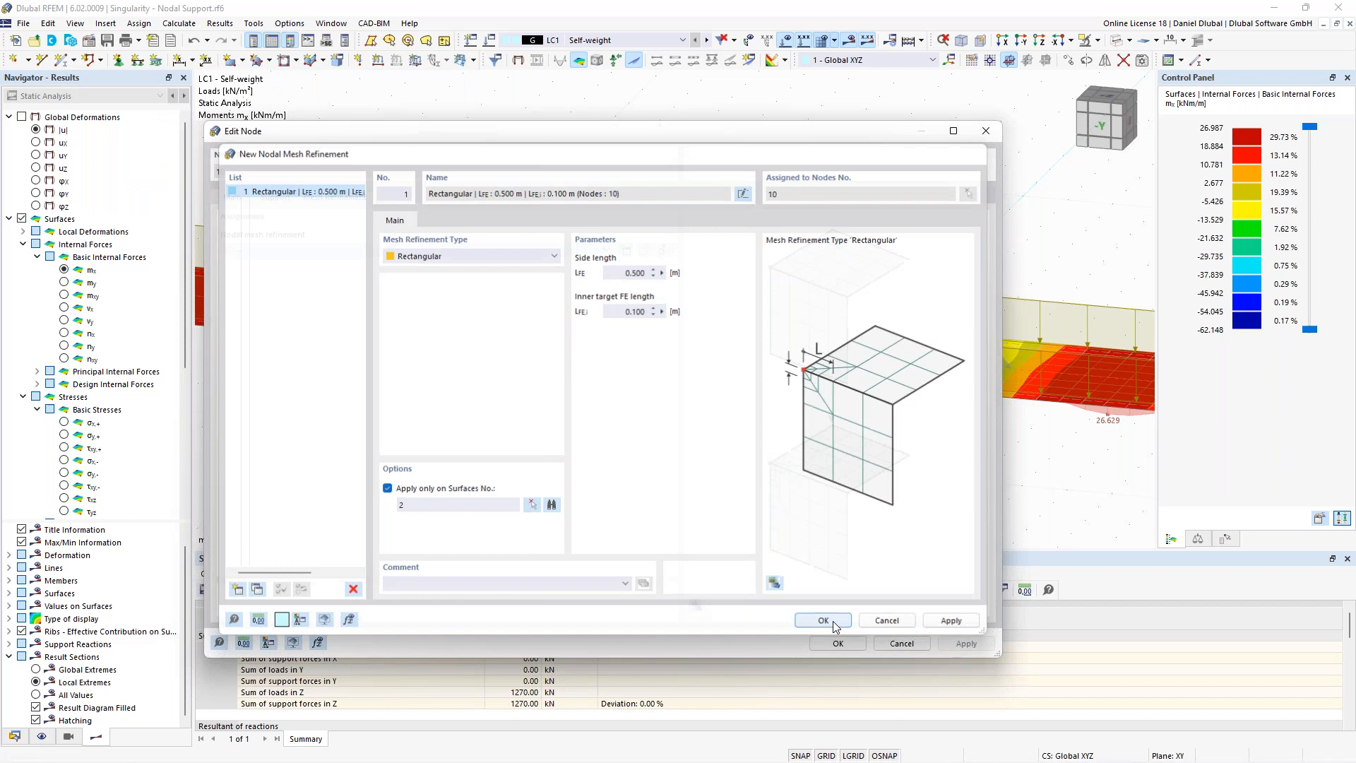
pyautogui.click(819, 621)
pyautogui.click(750, 450)
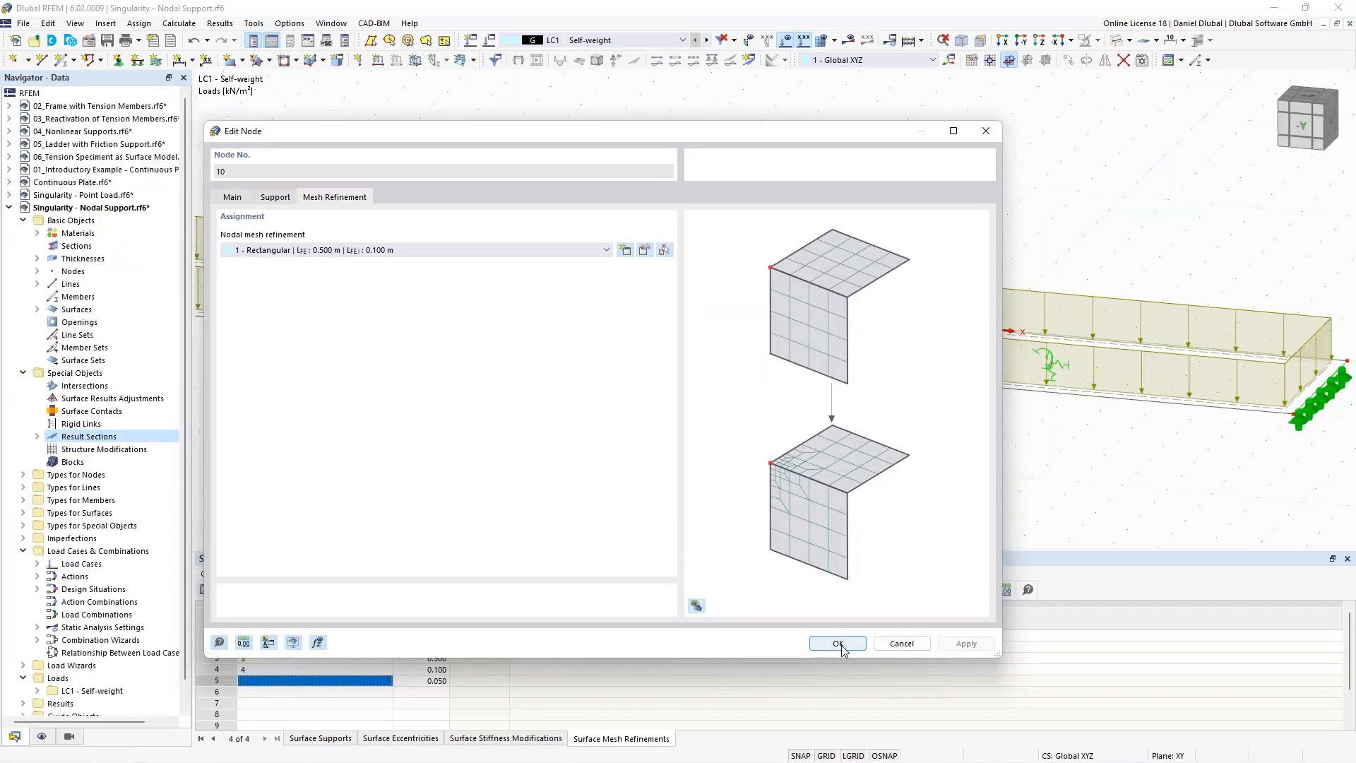
pyautogui.click(838, 643)
# Step: Hide the loads, then generate and display the FE mesh on the plates
pyautogui.scroll(-3, 613, 189)
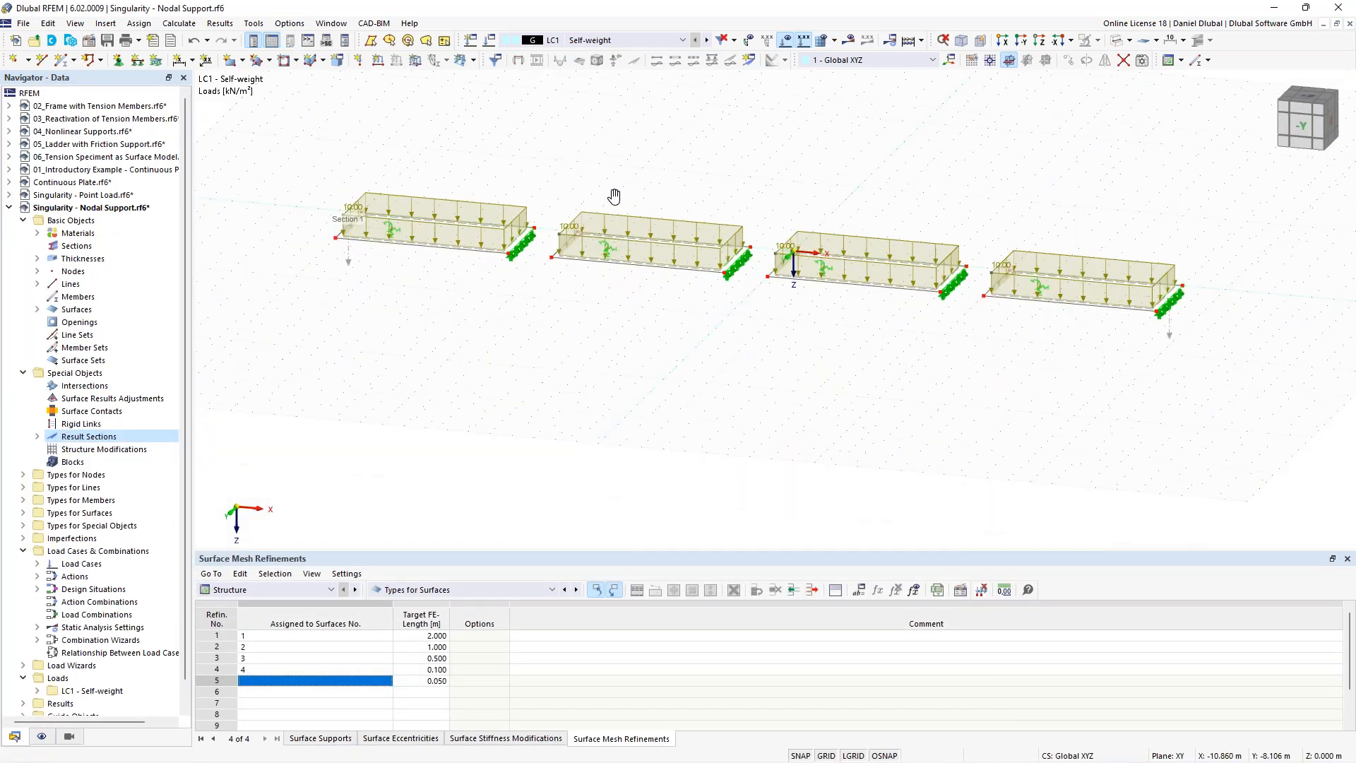
pyautogui.scroll(4, 619, 208)
pyautogui.moveTo(643, 216)
pyautogui.keyDown('ctrl'); pyautogui.mouseDown(button='middle')
pyautogui.moveTo(639, 234)
pyautogui.moveTo(659, 214)
pyautogui.mouseUp(button='middle'); pyautogui.keyUp('ctrl')
pyautogui.rightClick(744, 138)
pyautogui.click(790, 72)
pyautogui.click(786, 41)
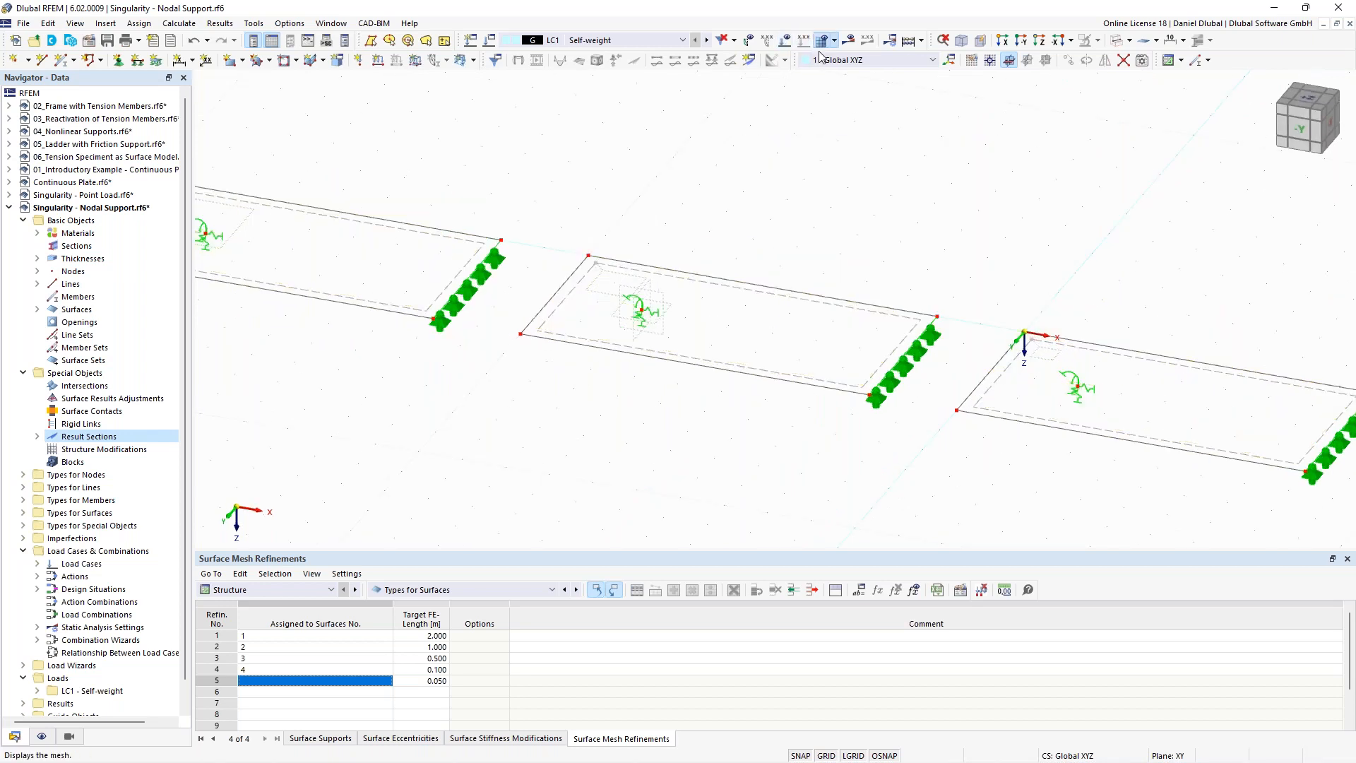
pyautogui.click(822, 43)
pyautogui.click(736, 449)
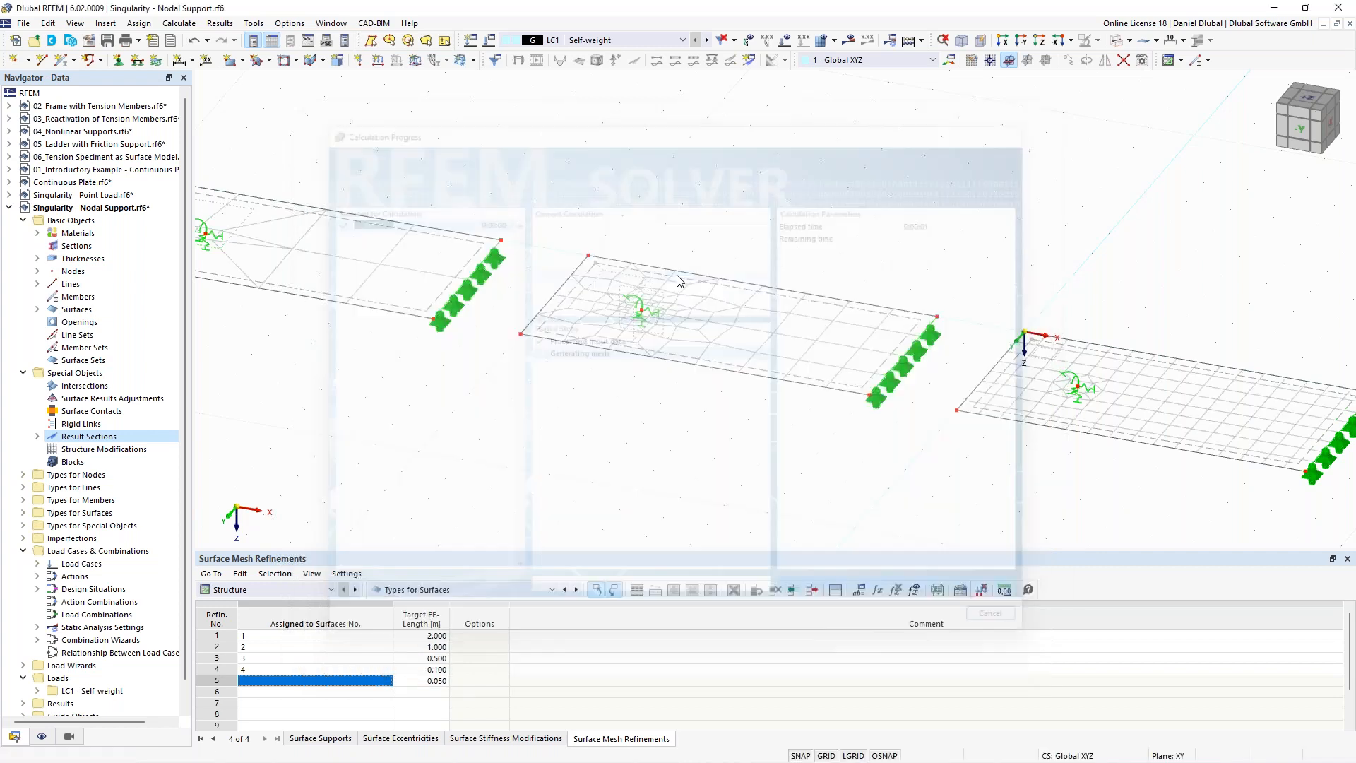
# Step: Set the side length of node 10's rectangular mesh refinement to 0.250 m and apply it, accepting deletion of the existing mesh
pyautogui.scroll(1, 664, 310)
pyautogui.scroll(2, 600, 325)
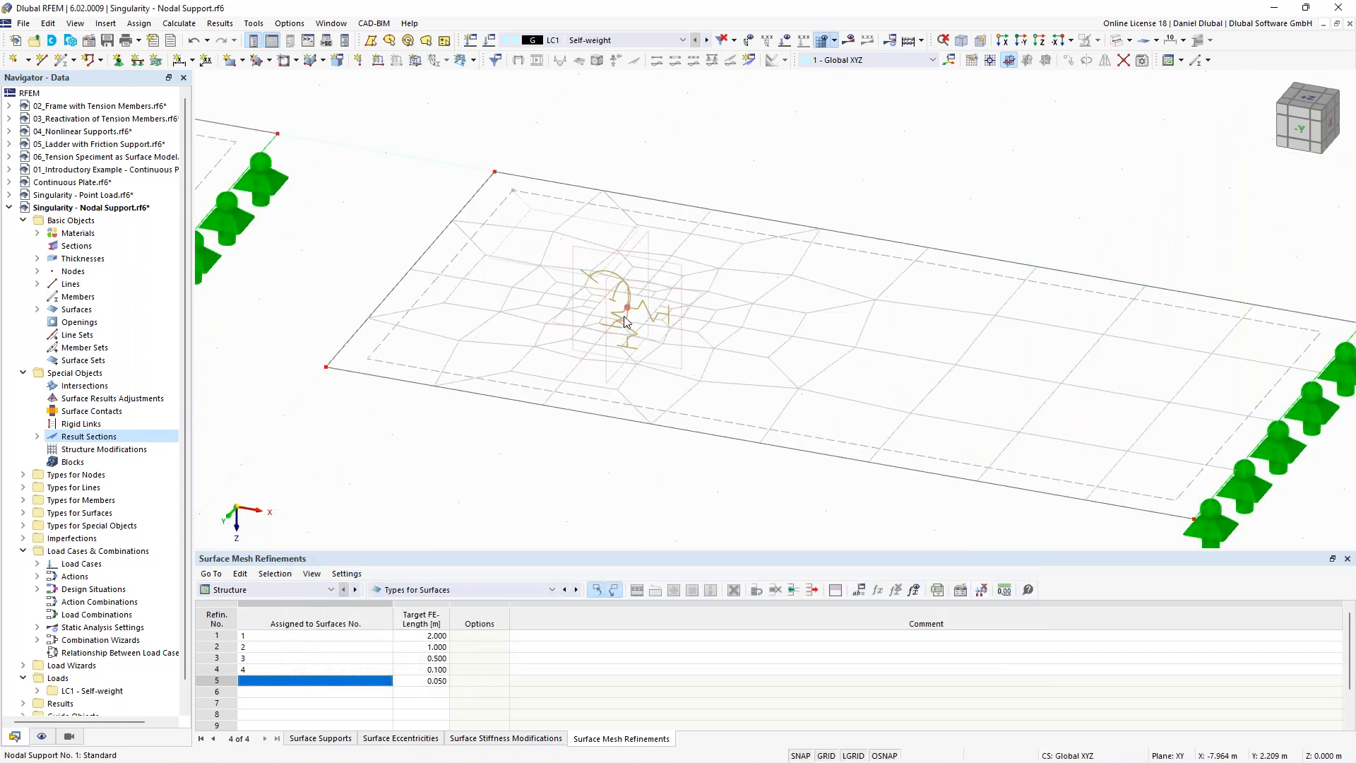
pyautogui.scroll(-2, 712, 222)
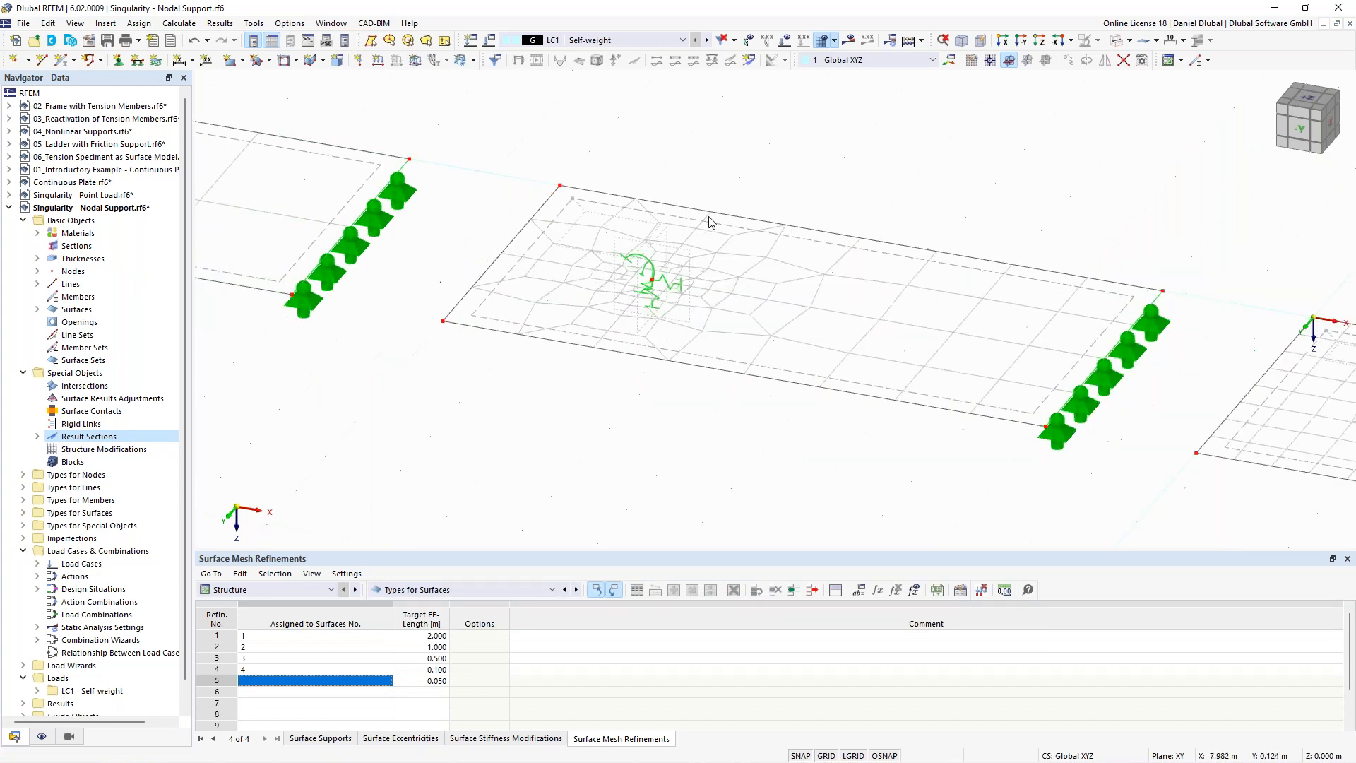
pyautogui.scroll(-2, 727, 212)
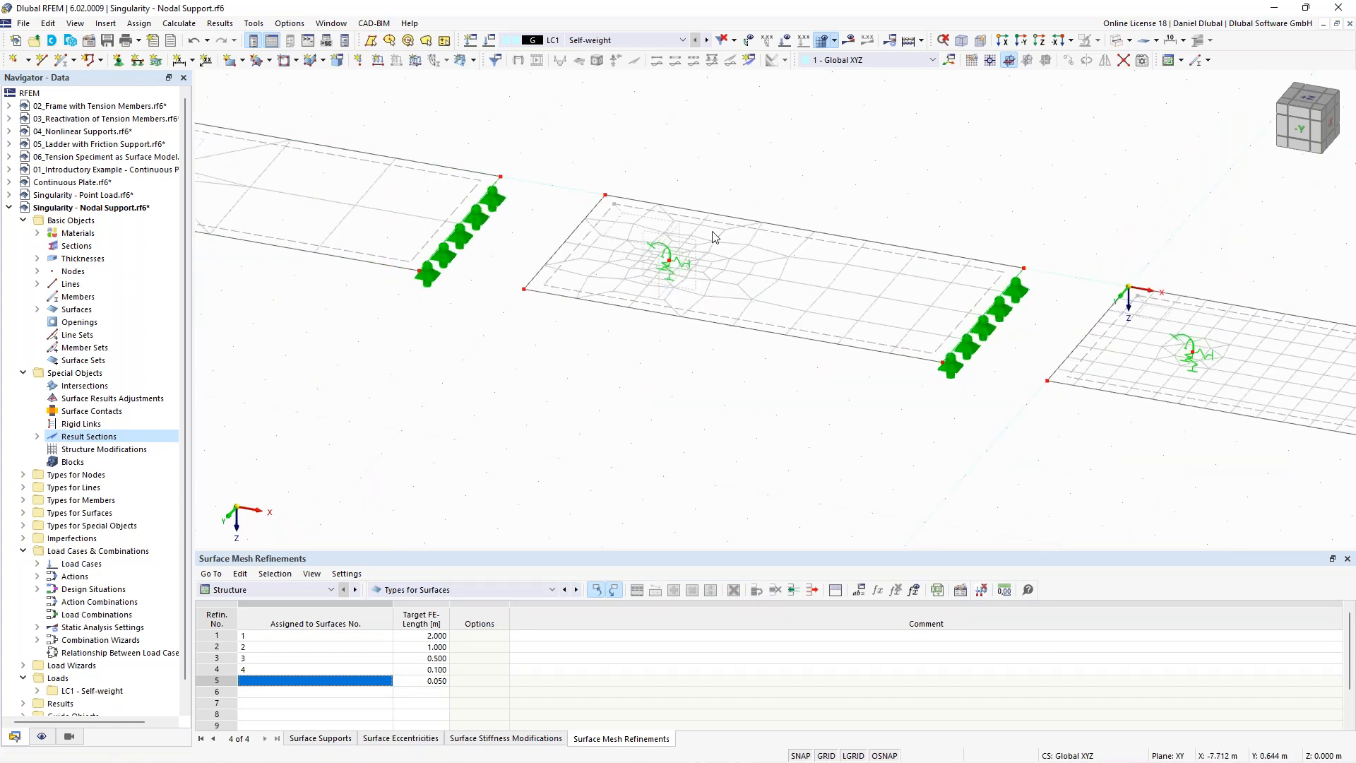
pyautogui.scroll(2, 679, 265)
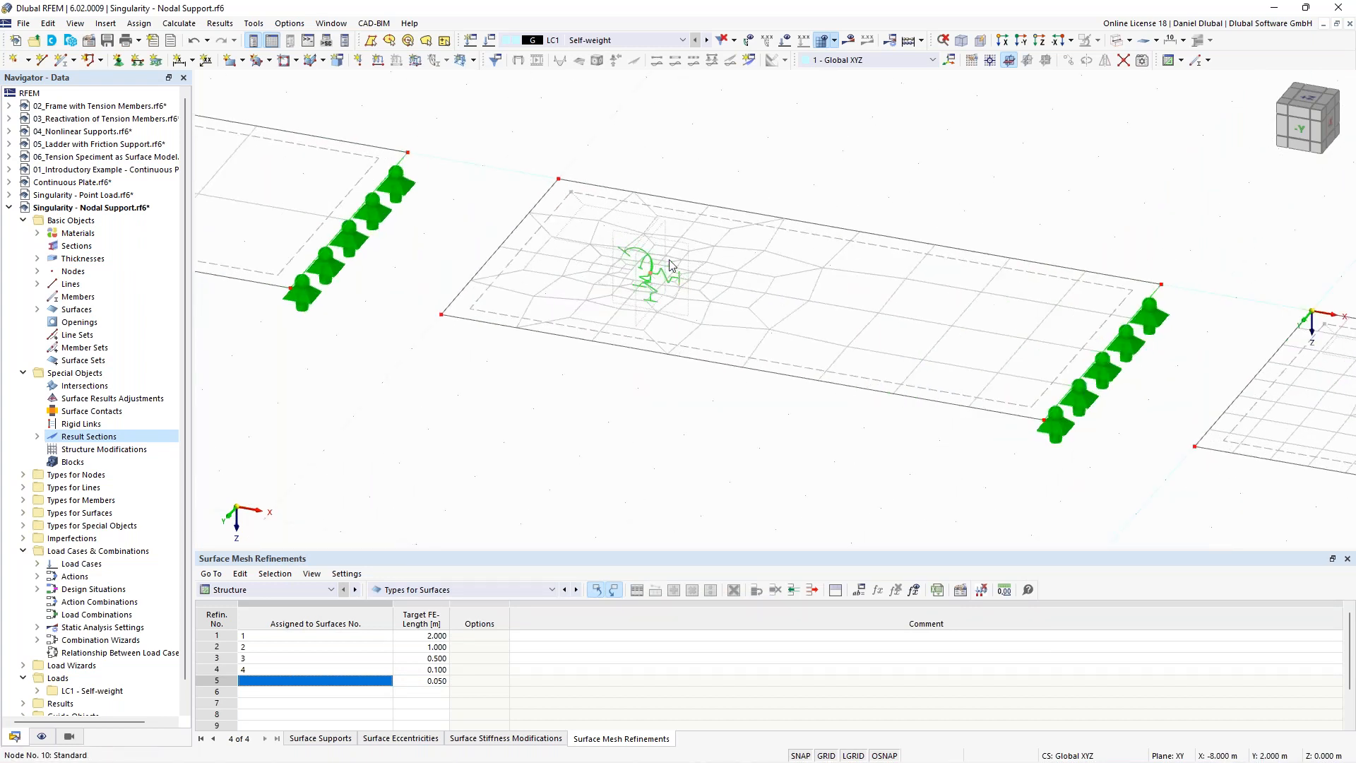
pyautogui.doubleClick(690, 253)
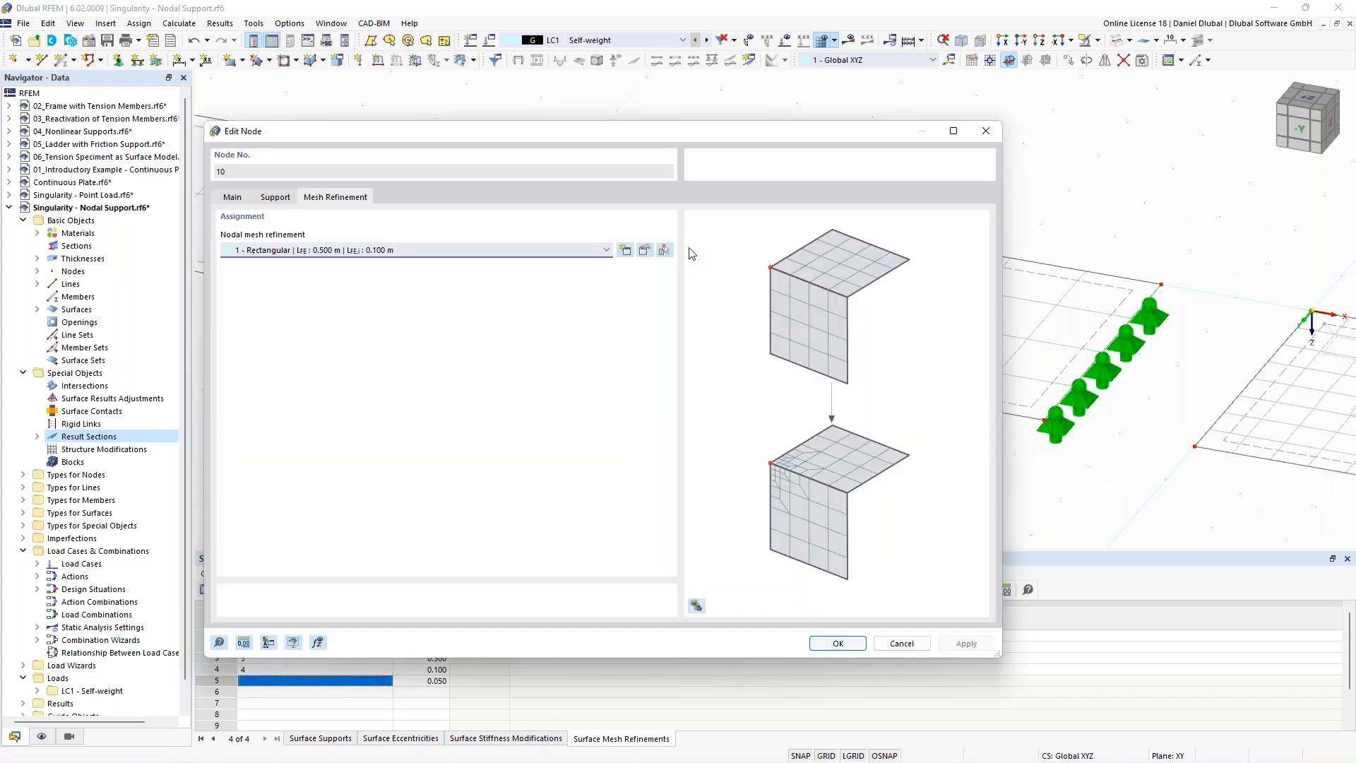
pyautogui.click(645, 250)
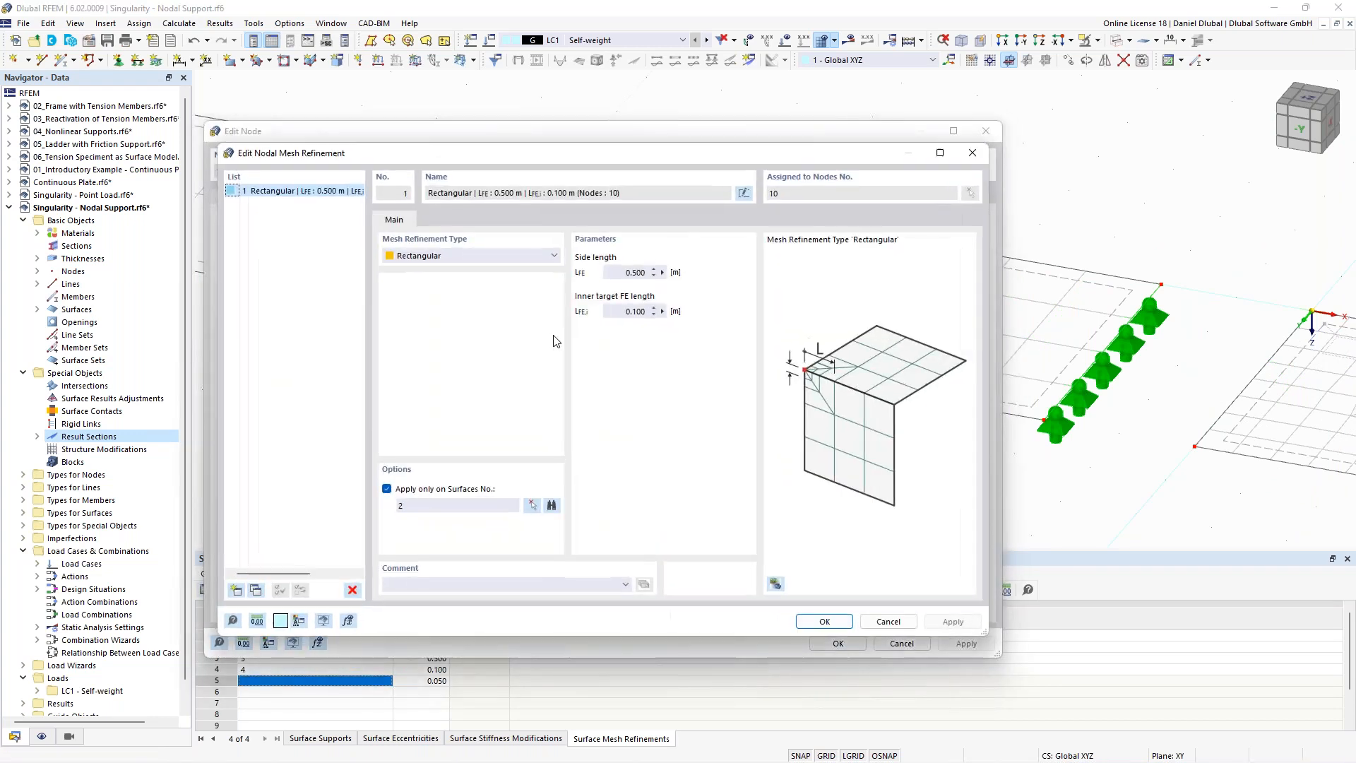
pyautogui.write('0.')
pyautogui.click(824, 621)
pyautogui.click(736, 450)
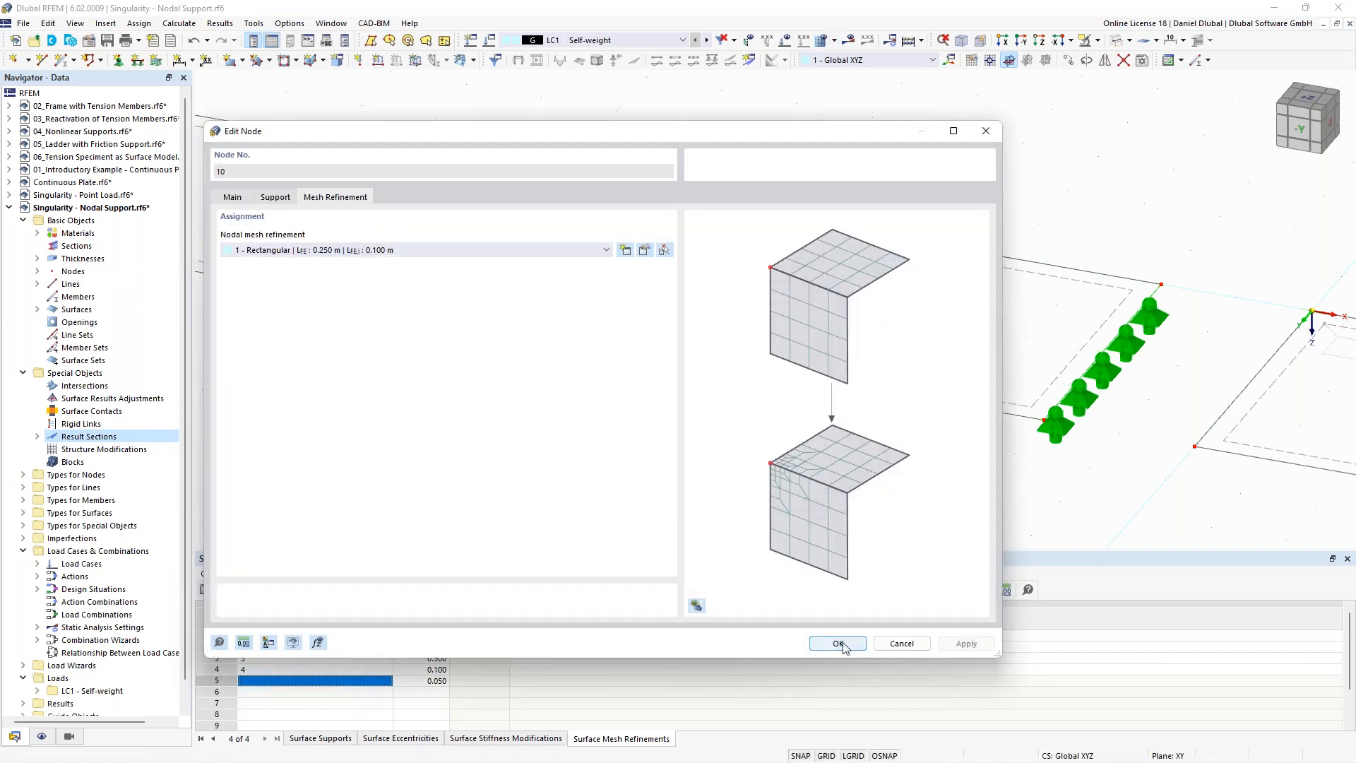
pyautogui.click(838, 642)
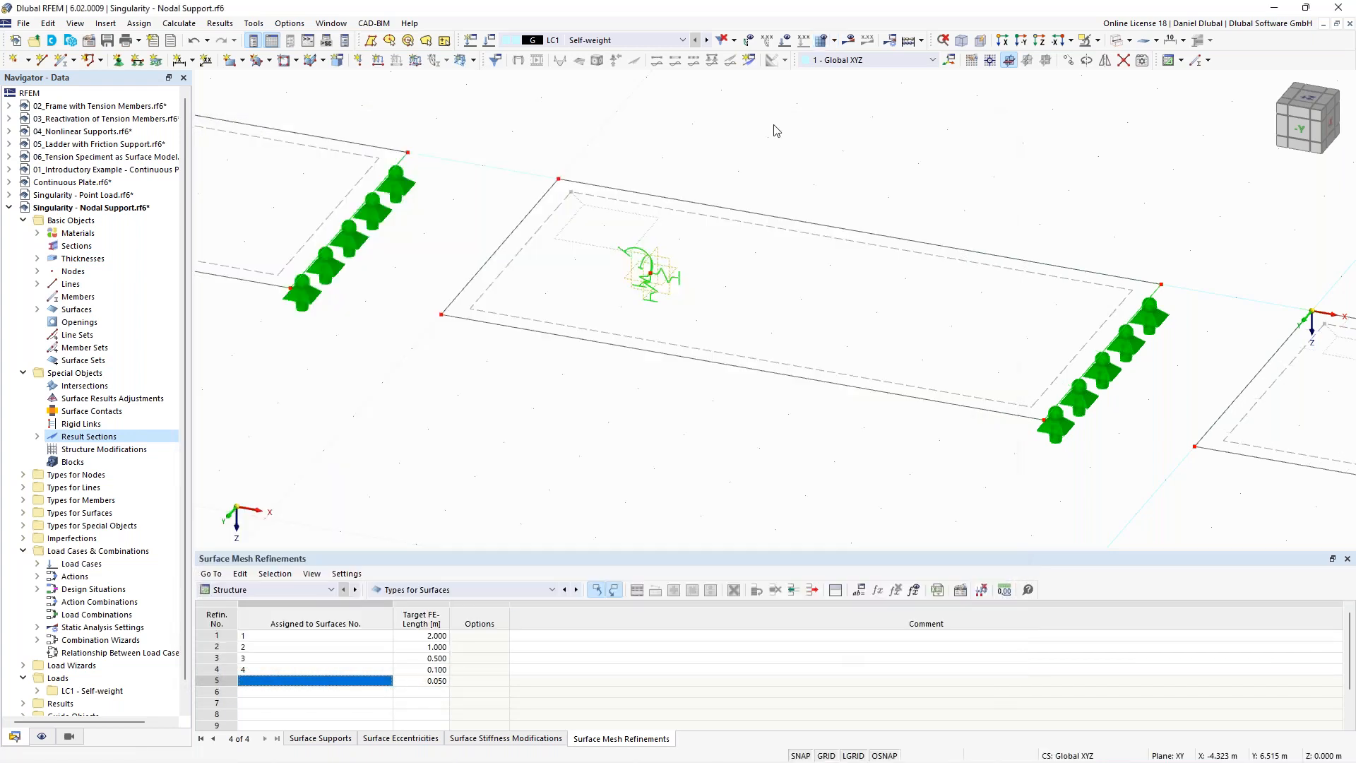
# Step: Recalculate the model with the changed nodal mesh refinement and show the mx results of load case LC1
pyautogui.click(849, 39)
pyautogui.click(735, 450)
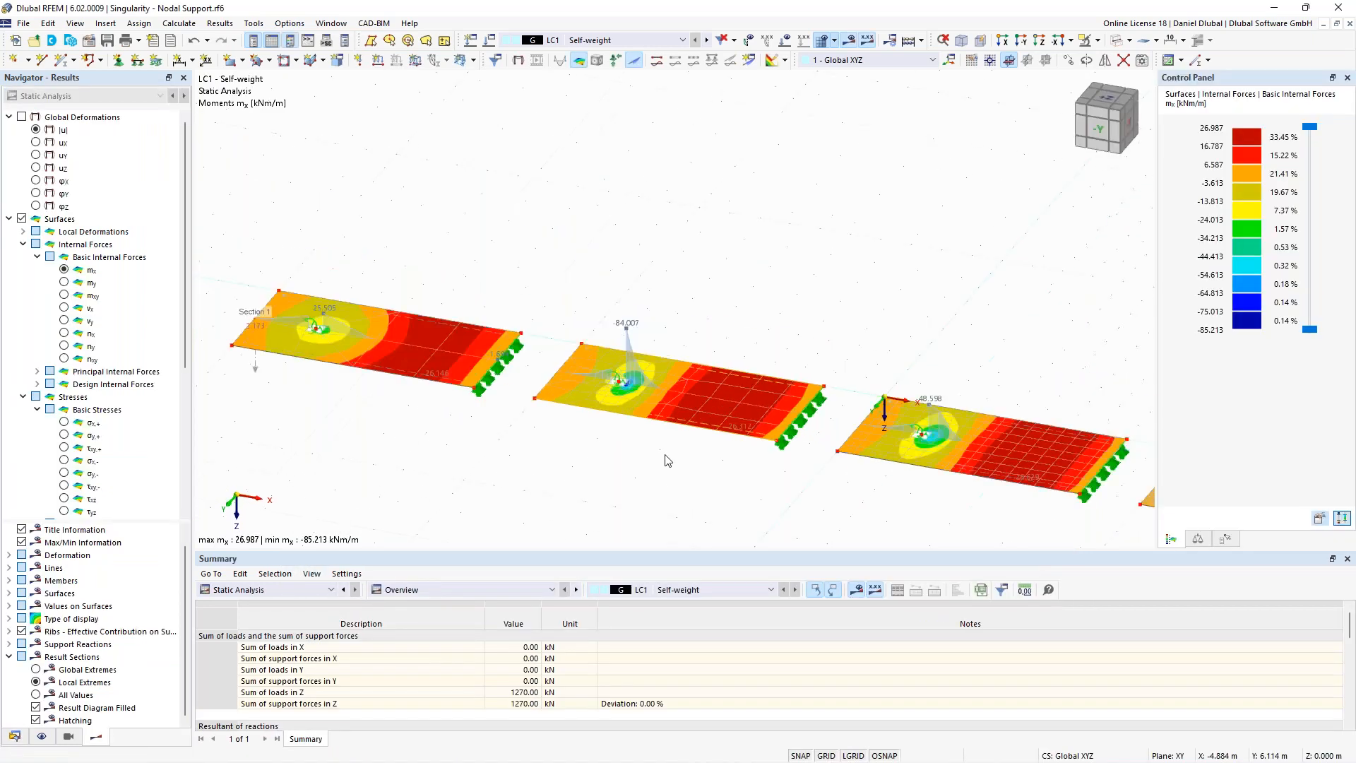
# Step: Examine the mx moments around the second plate's refined column support and compare them with those on the third and fourth plates
pyautogui.scroll(5, 667, 304)
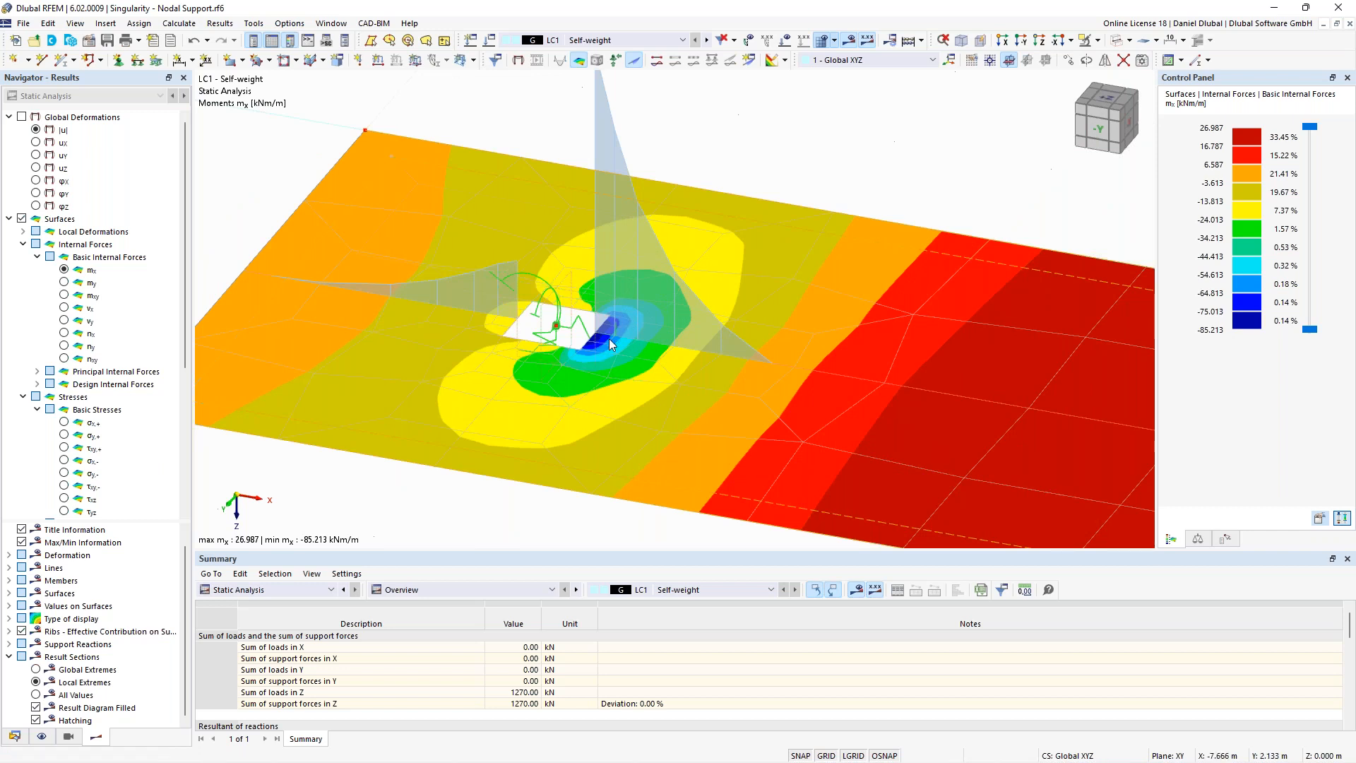
pyautogui.scroll(-2, 611, 342)
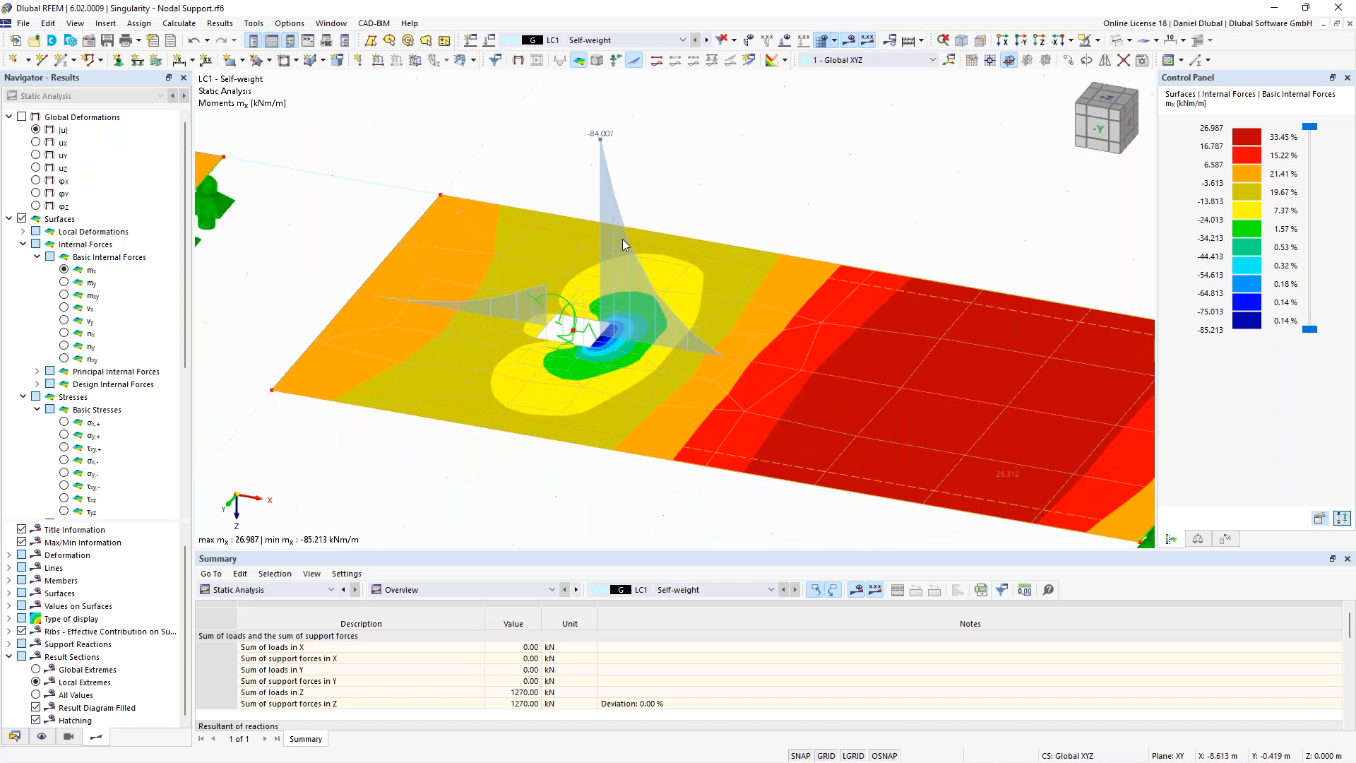
pyautogui.scroll(-2, 634, 261)
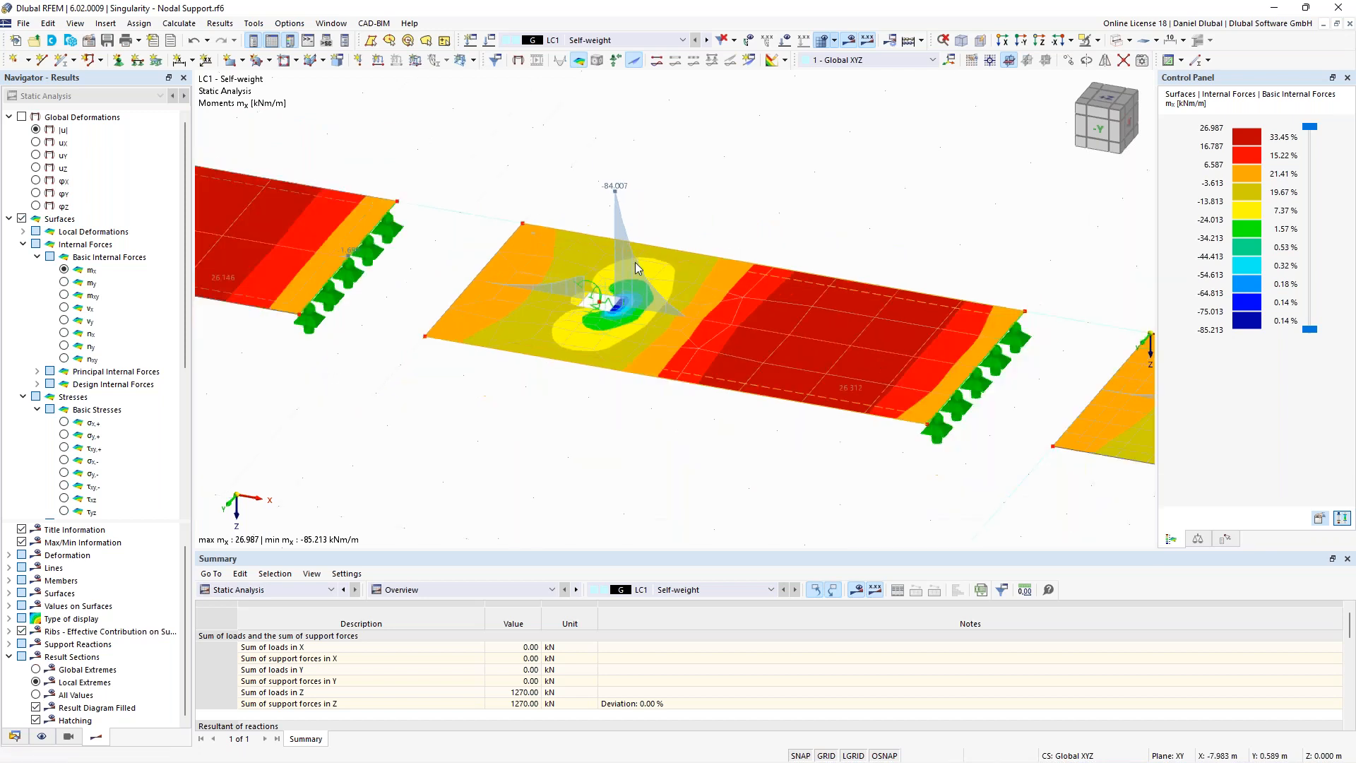
pyautogui.scroll(2, 634, 262)
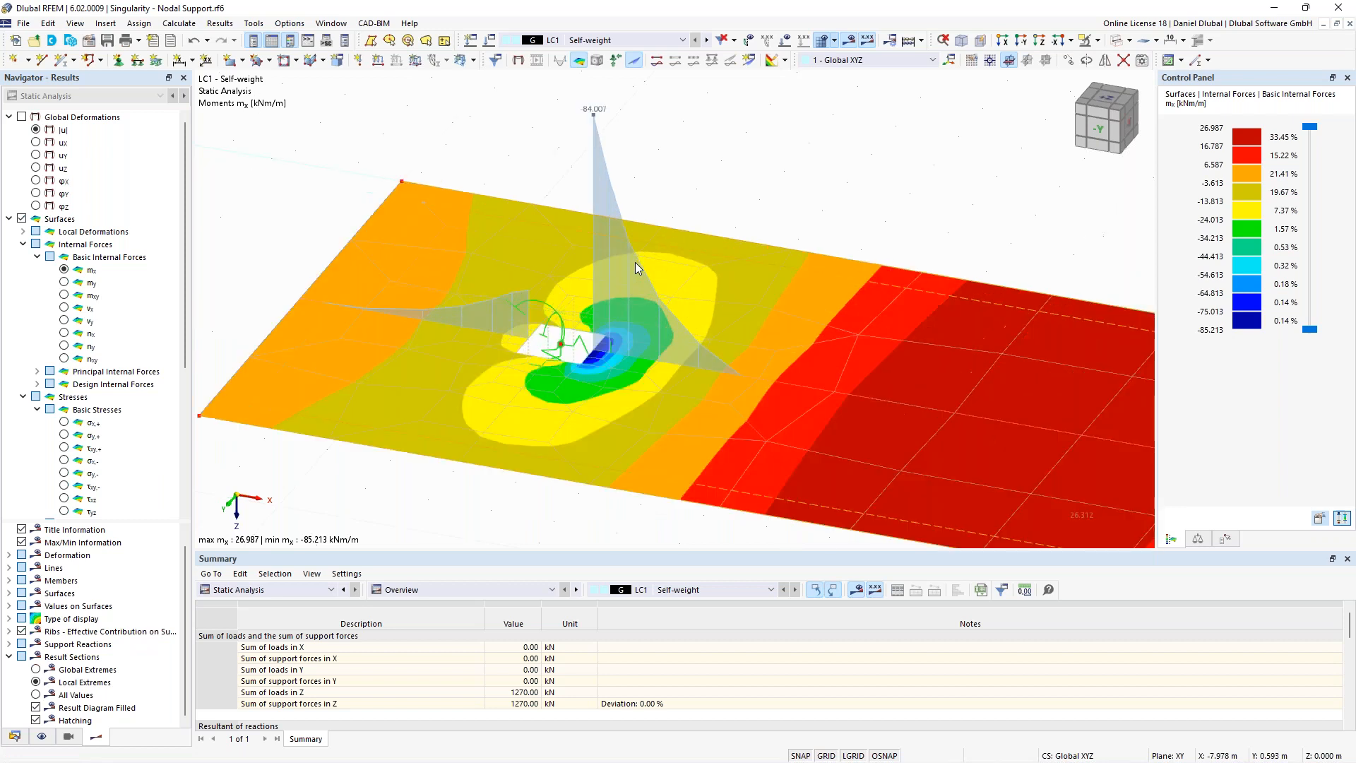
pyautogui.scroll(-2, 634, 261)
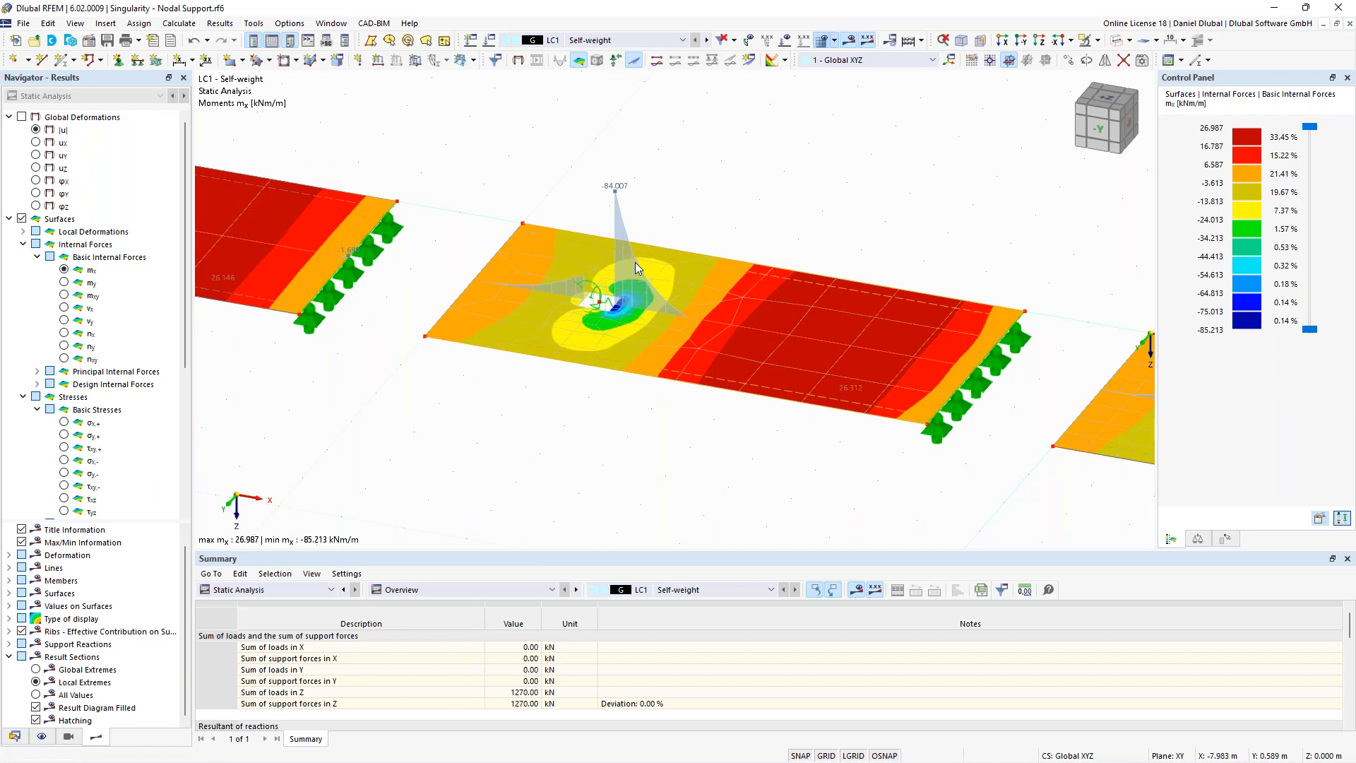
pyautogui.scroll(2, 608, 308)
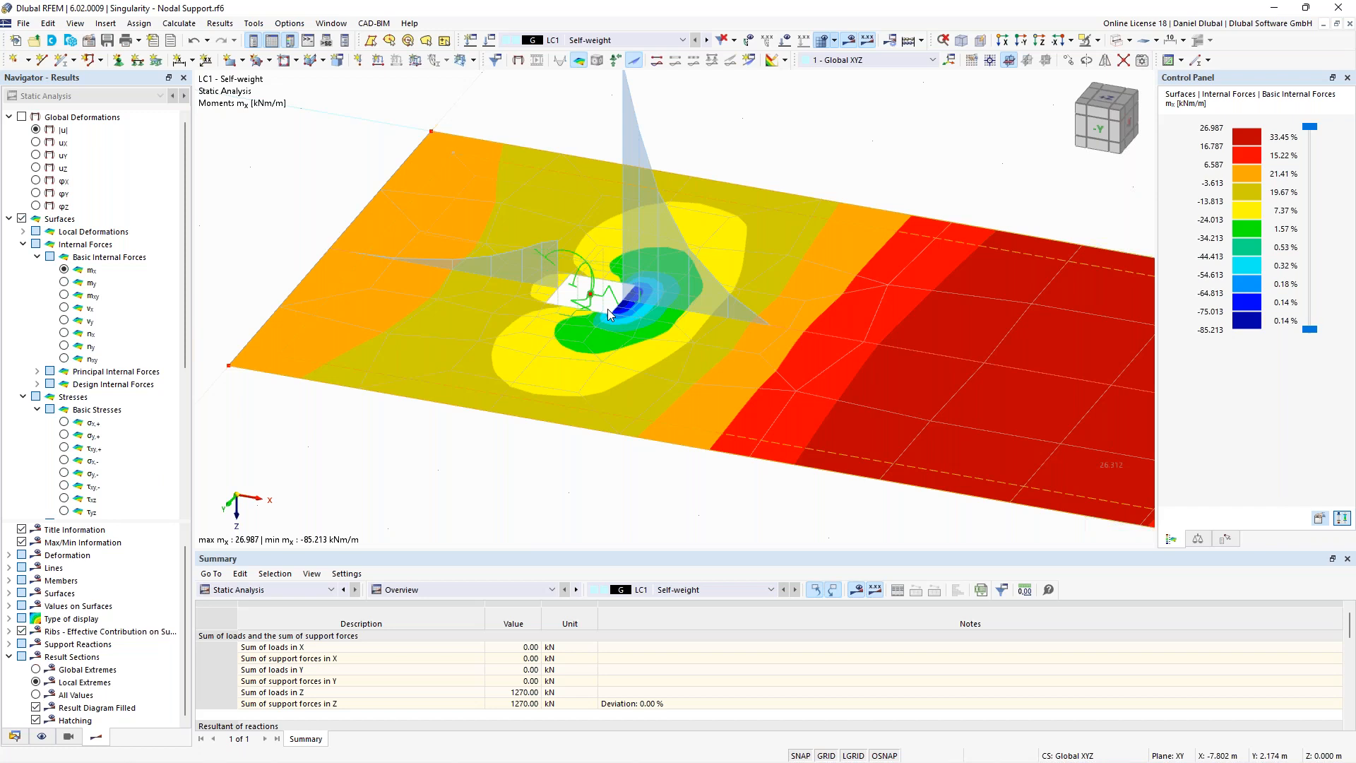
pyautogui.scroll(2, 613, 304)
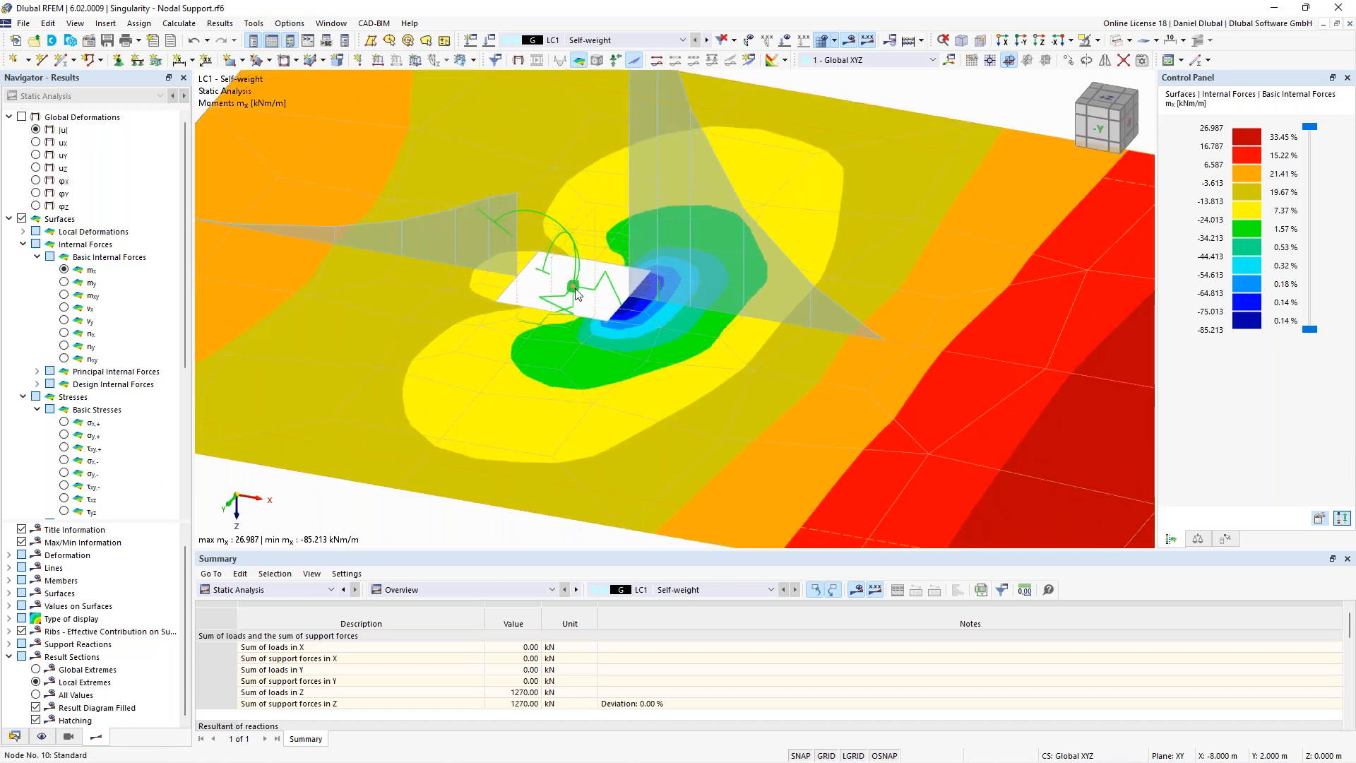
pyautogui.scroll(-3, 574, 286)
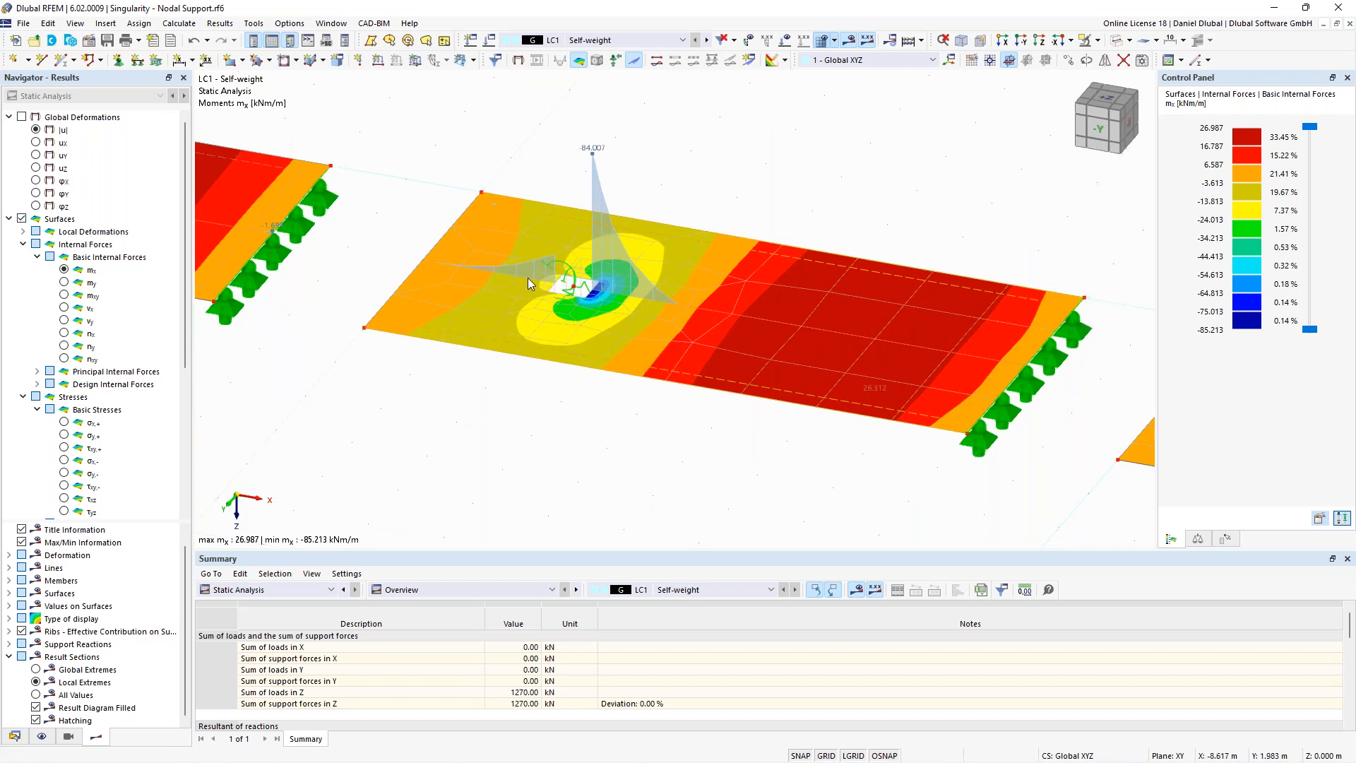
pyautogui.scroll(-3, 528, 277)
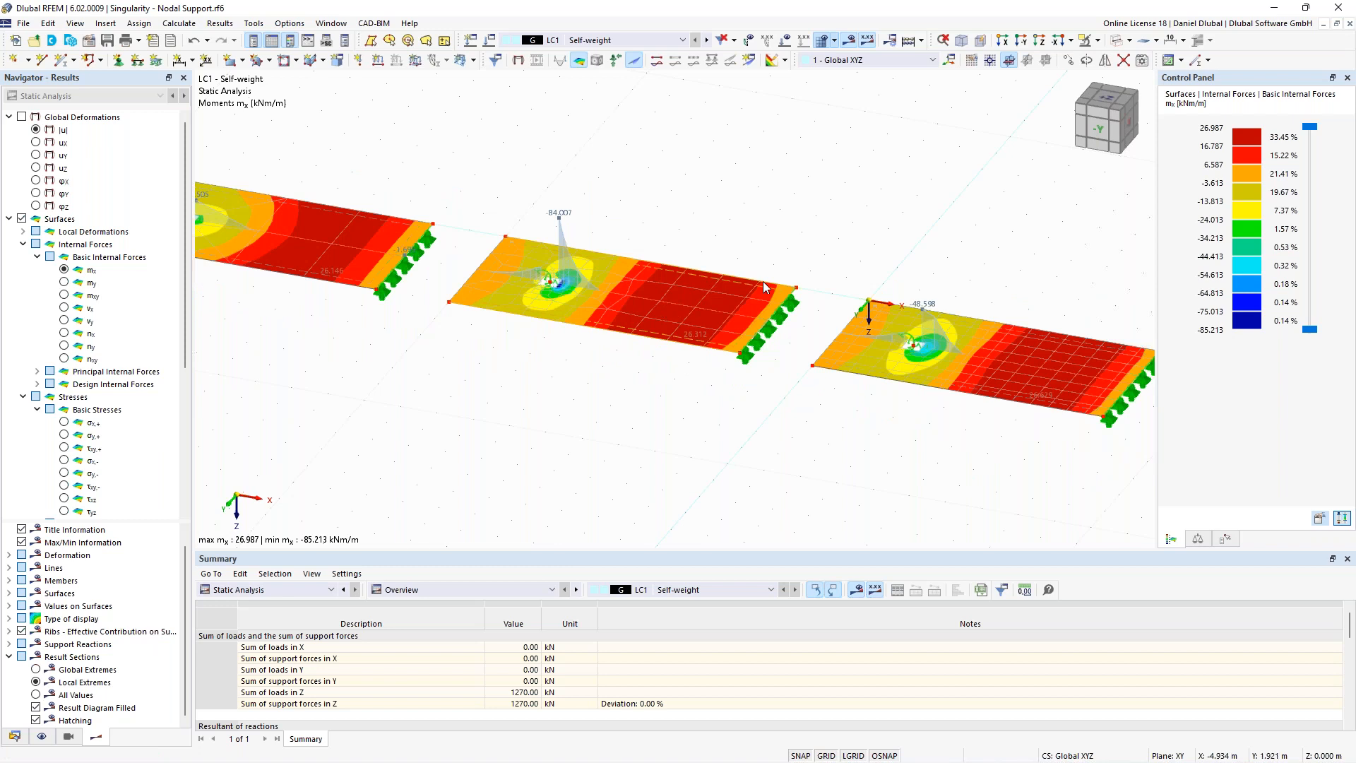
pyautogui.moveTo(860, 236); pyautogui.dragTo(587, 176, button='middle')
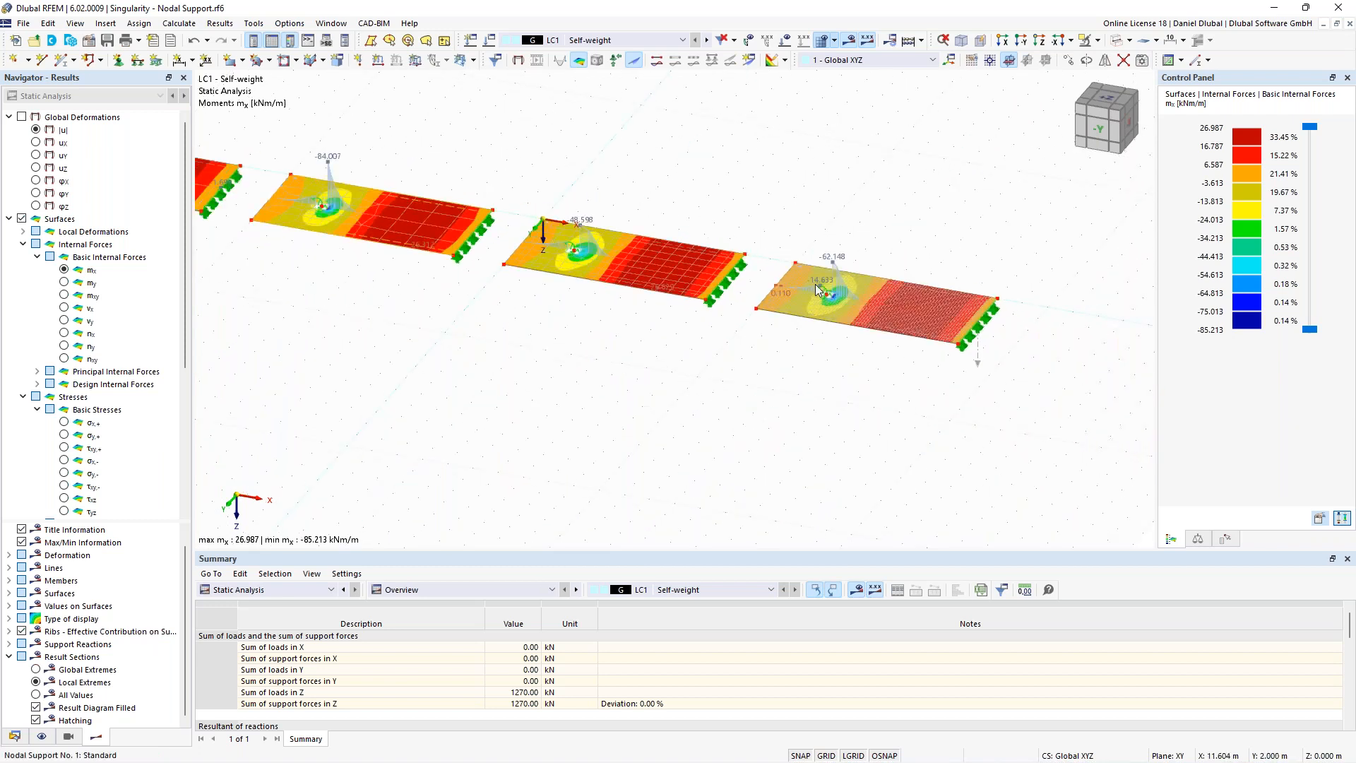
pyautogui.scroll(3, 815, 284)
pyautogui.scroll(5, 815, 284)
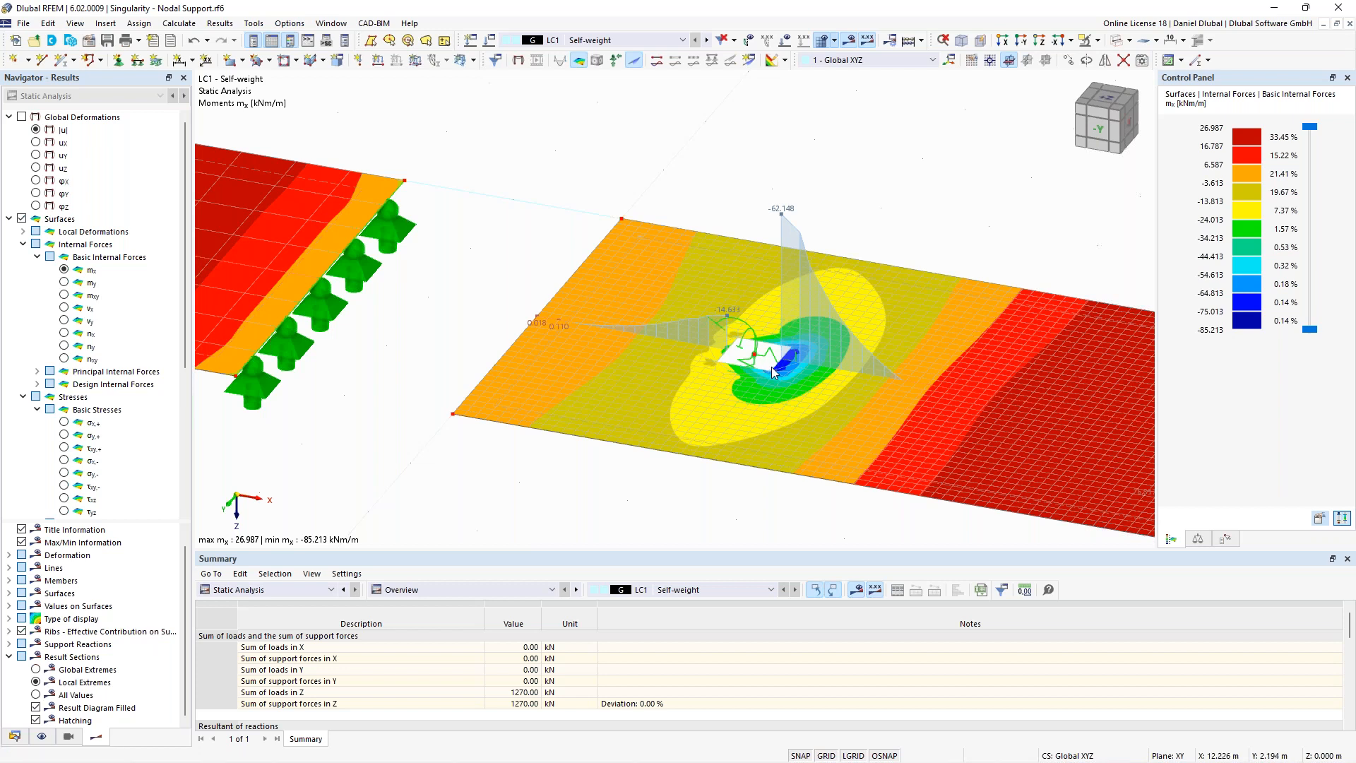
pyautogui.scroll(-4, 890, 182)
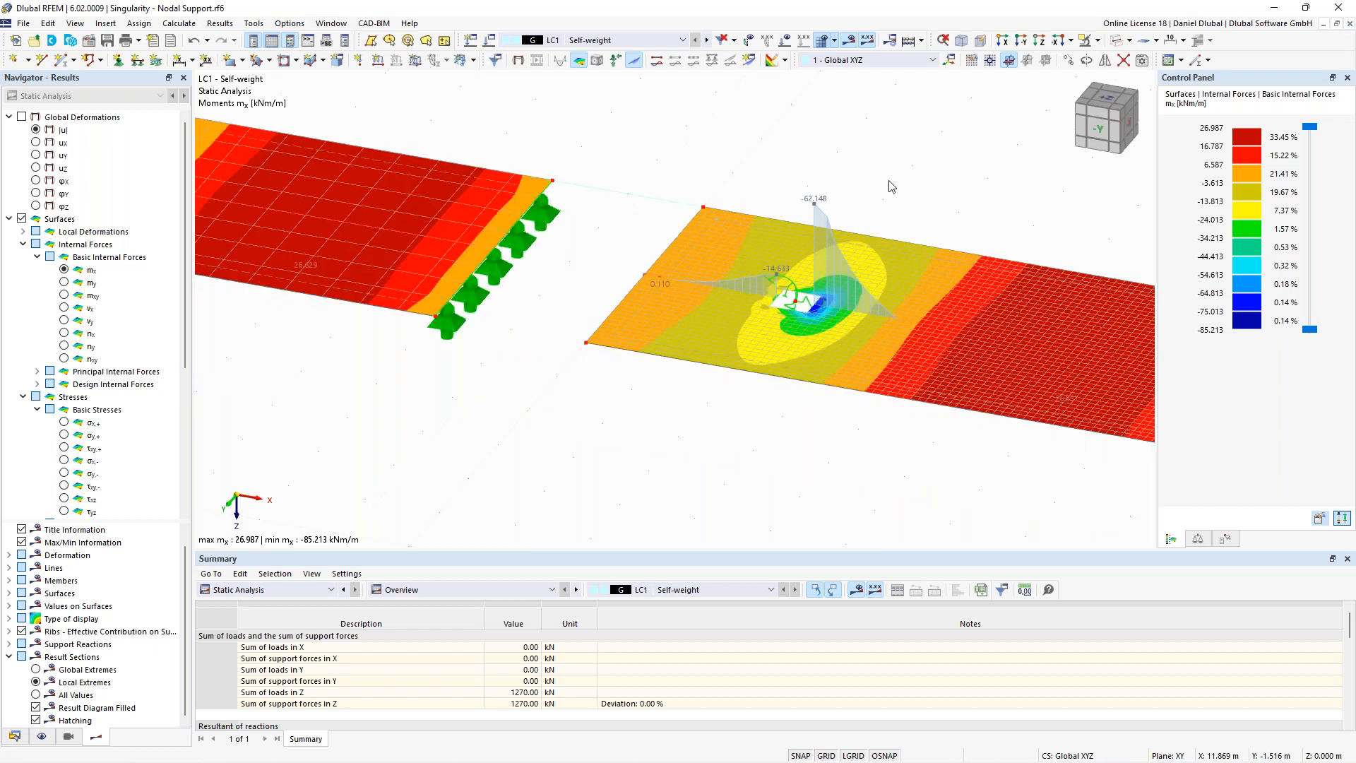
pyautogui.moveTo(573, 385); pyautogui.dragTo(767, 417, button='middle')
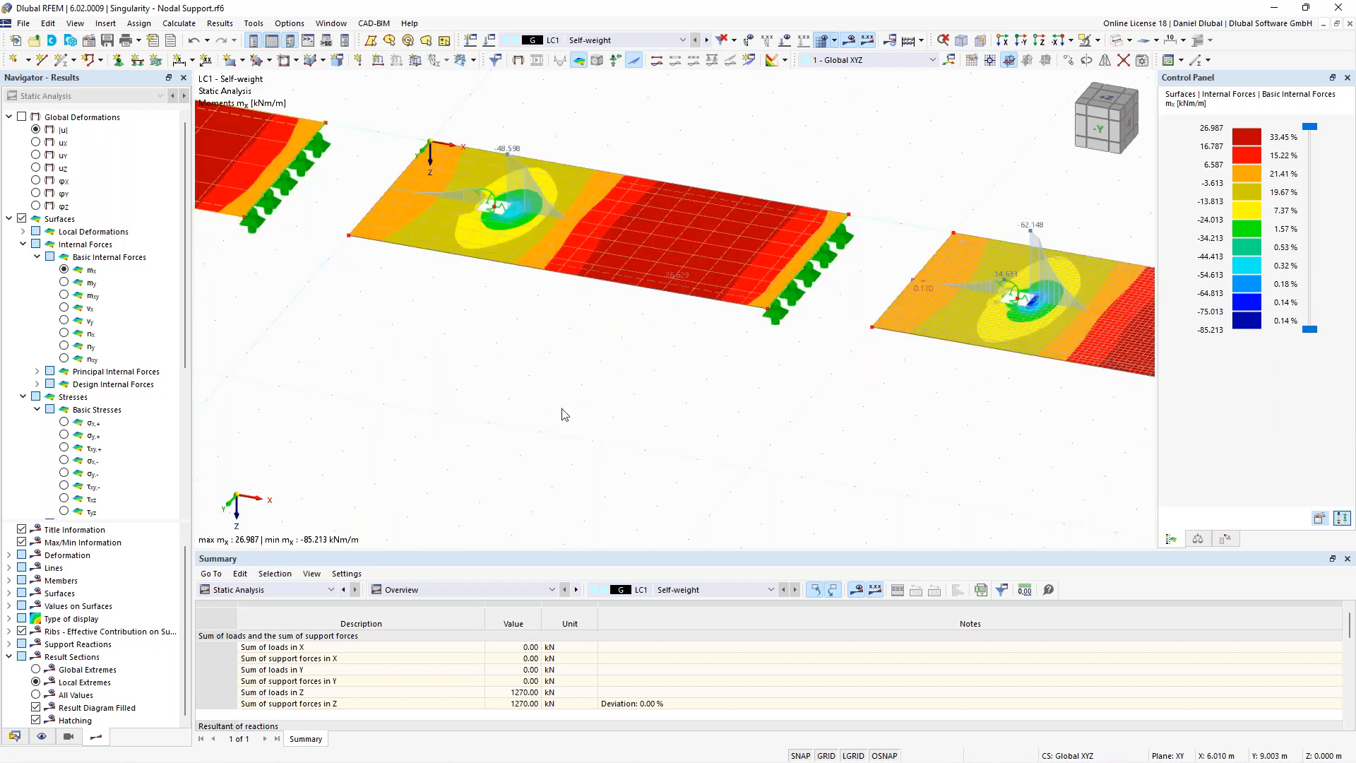